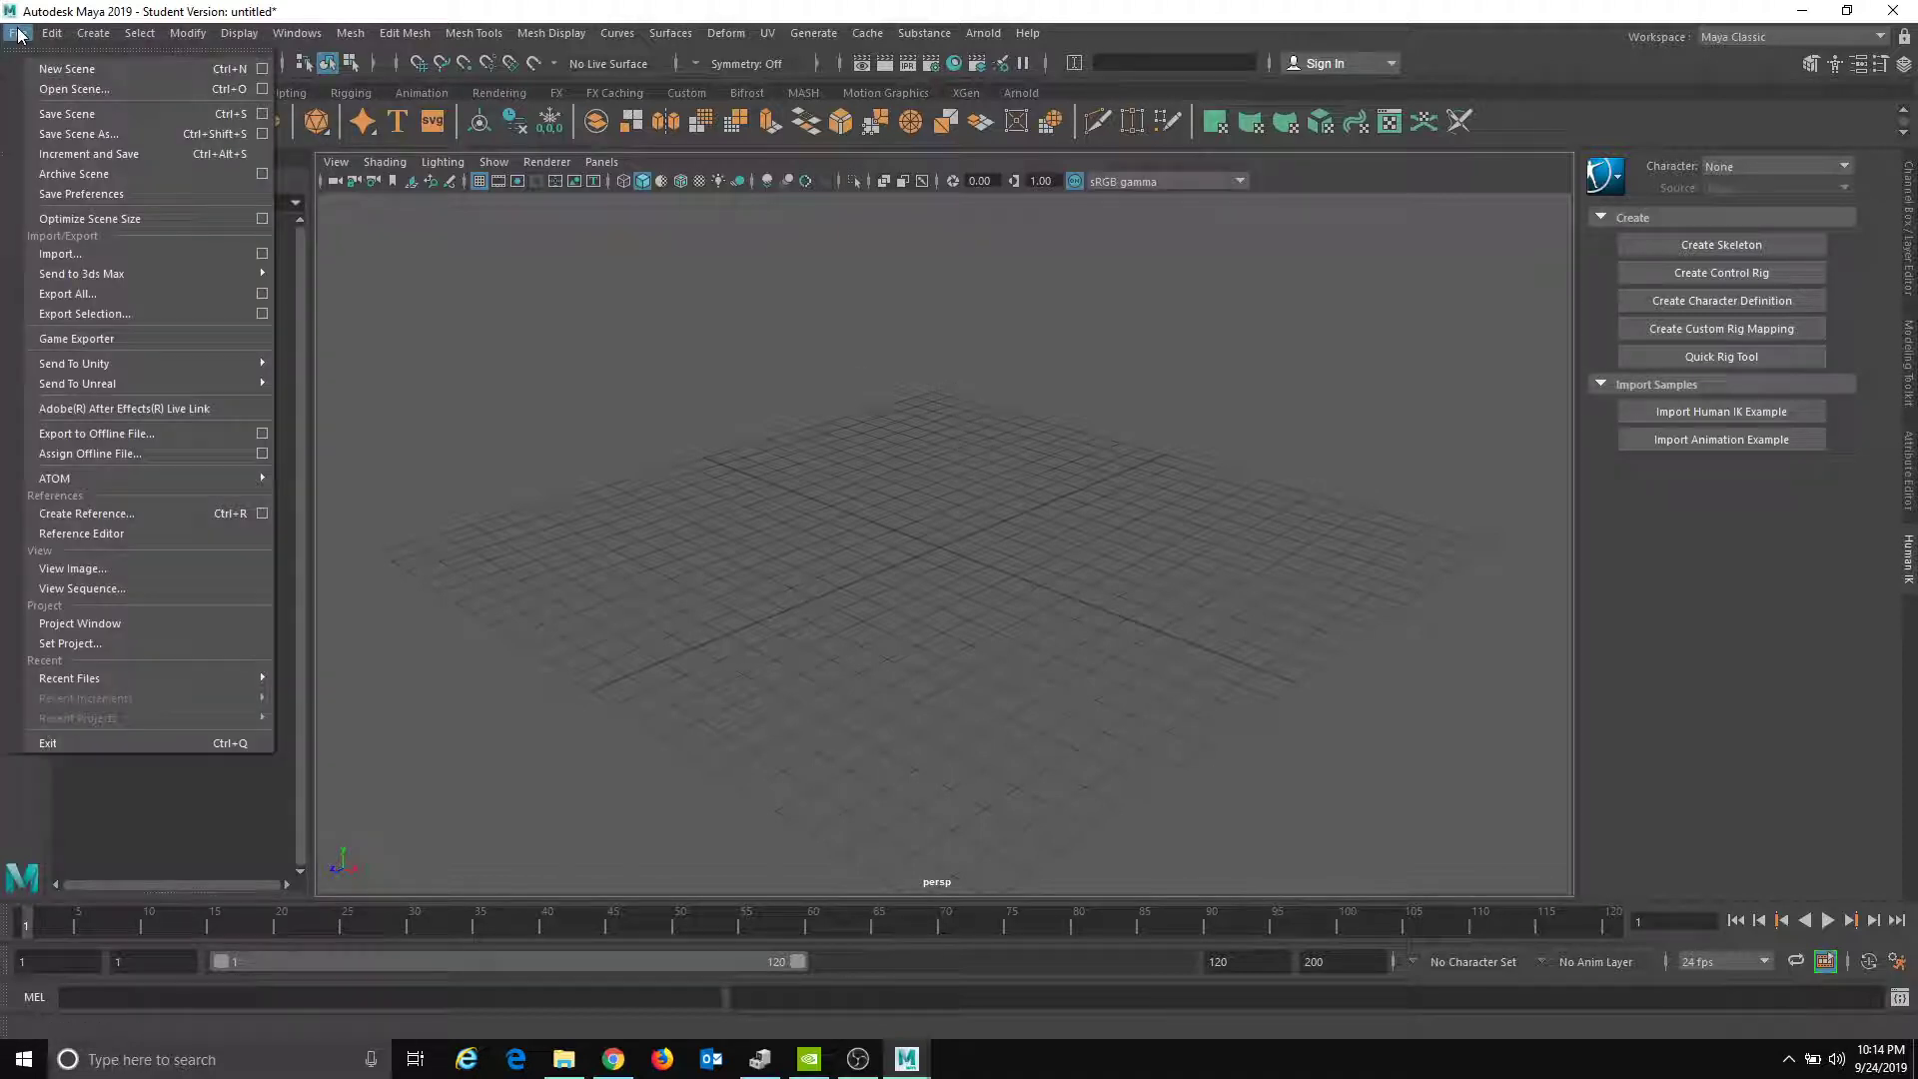
# - Start a new Maya project and name it Wrench
pyautogui.click(106, 621)
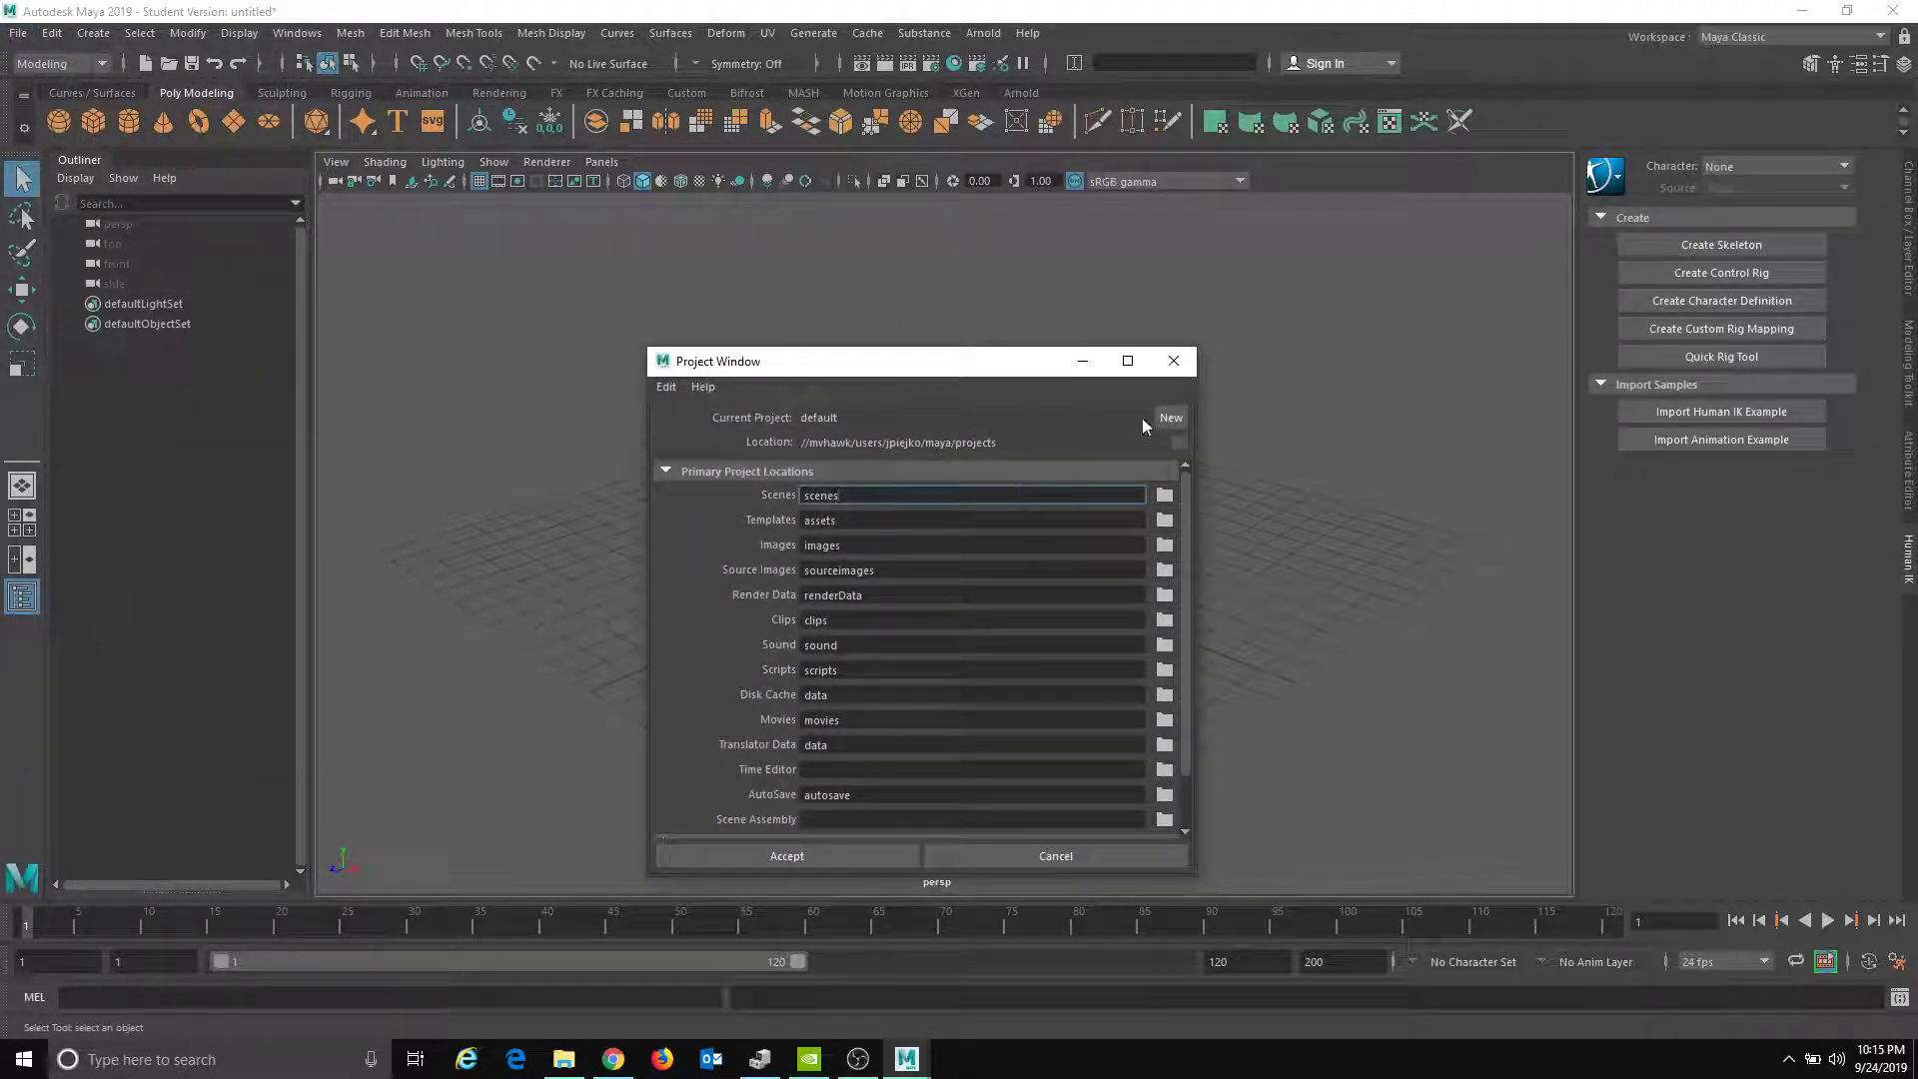
pyautogui.click(1161, 416)
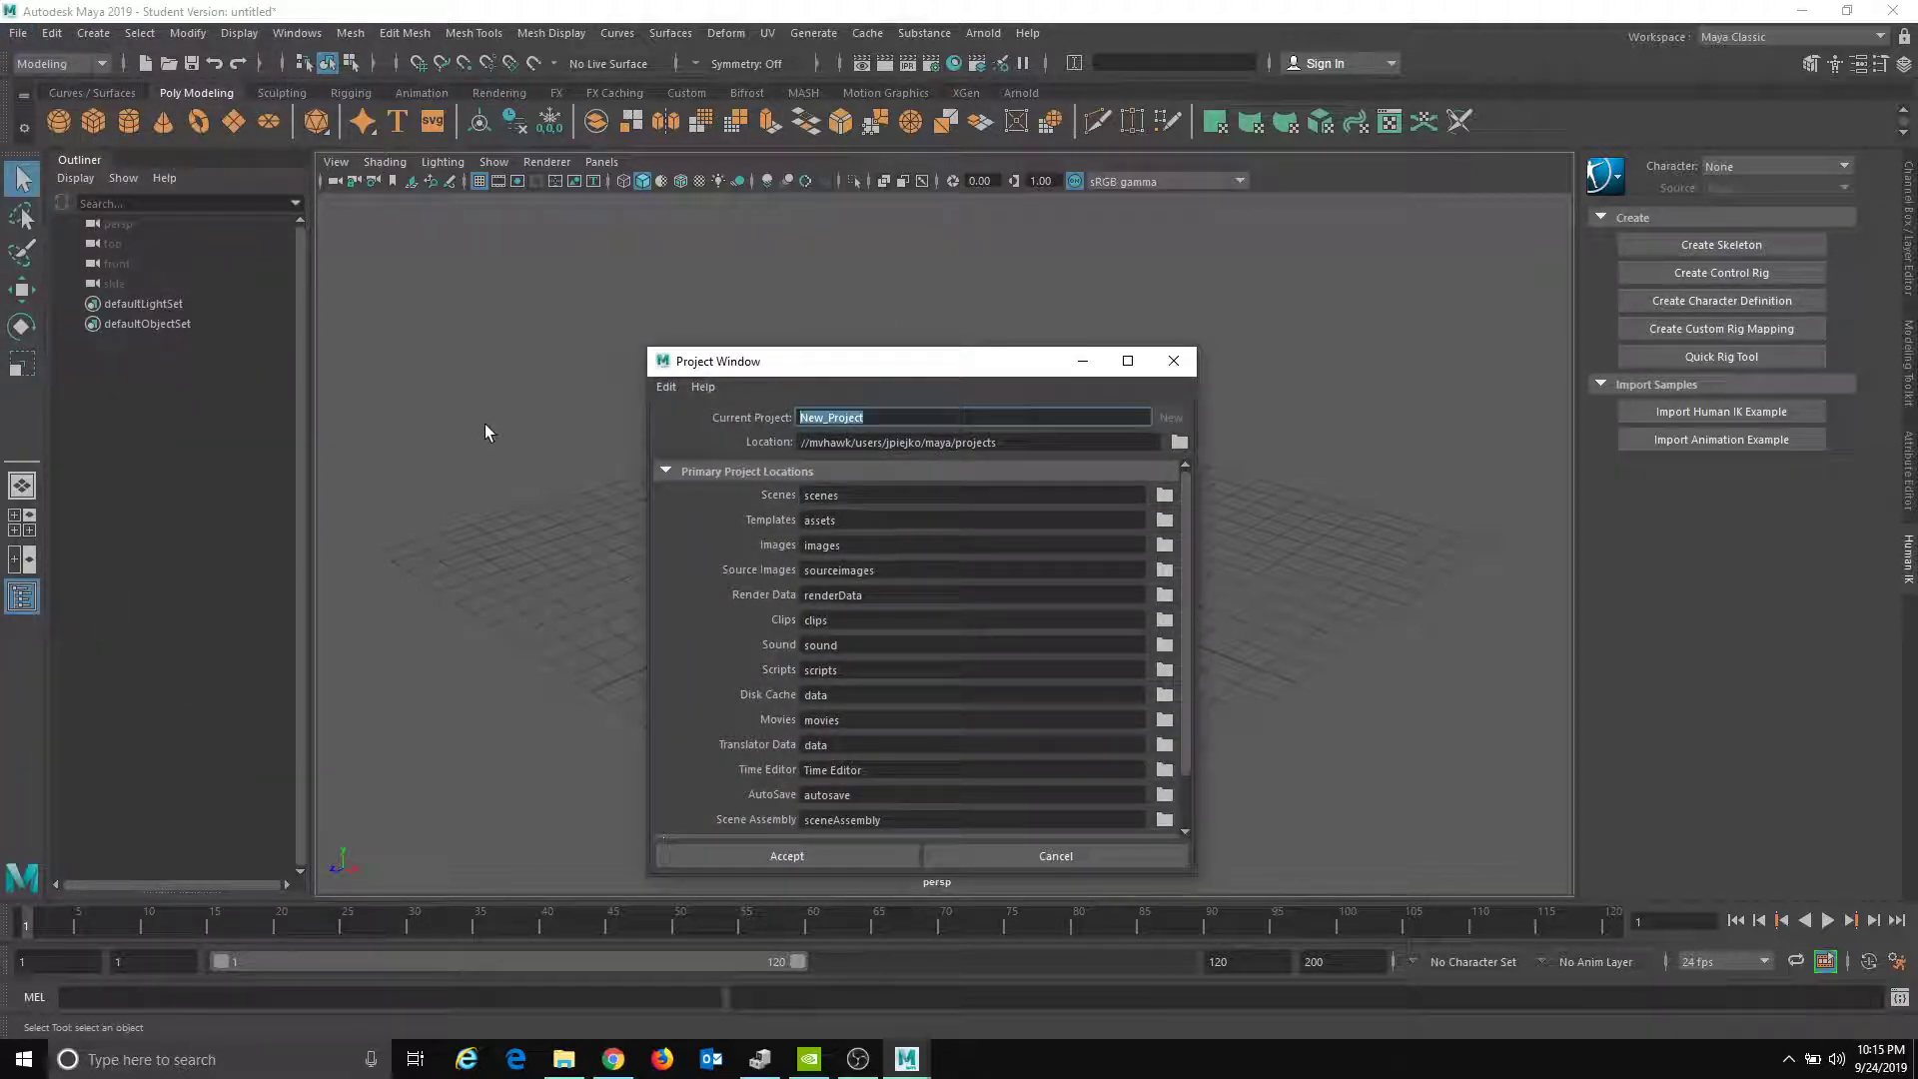
pyautogui.write('Wri')
# - Browse for the project's location to the Maya Demos folder on the E: drive
pyautogui.click(1175, 443)
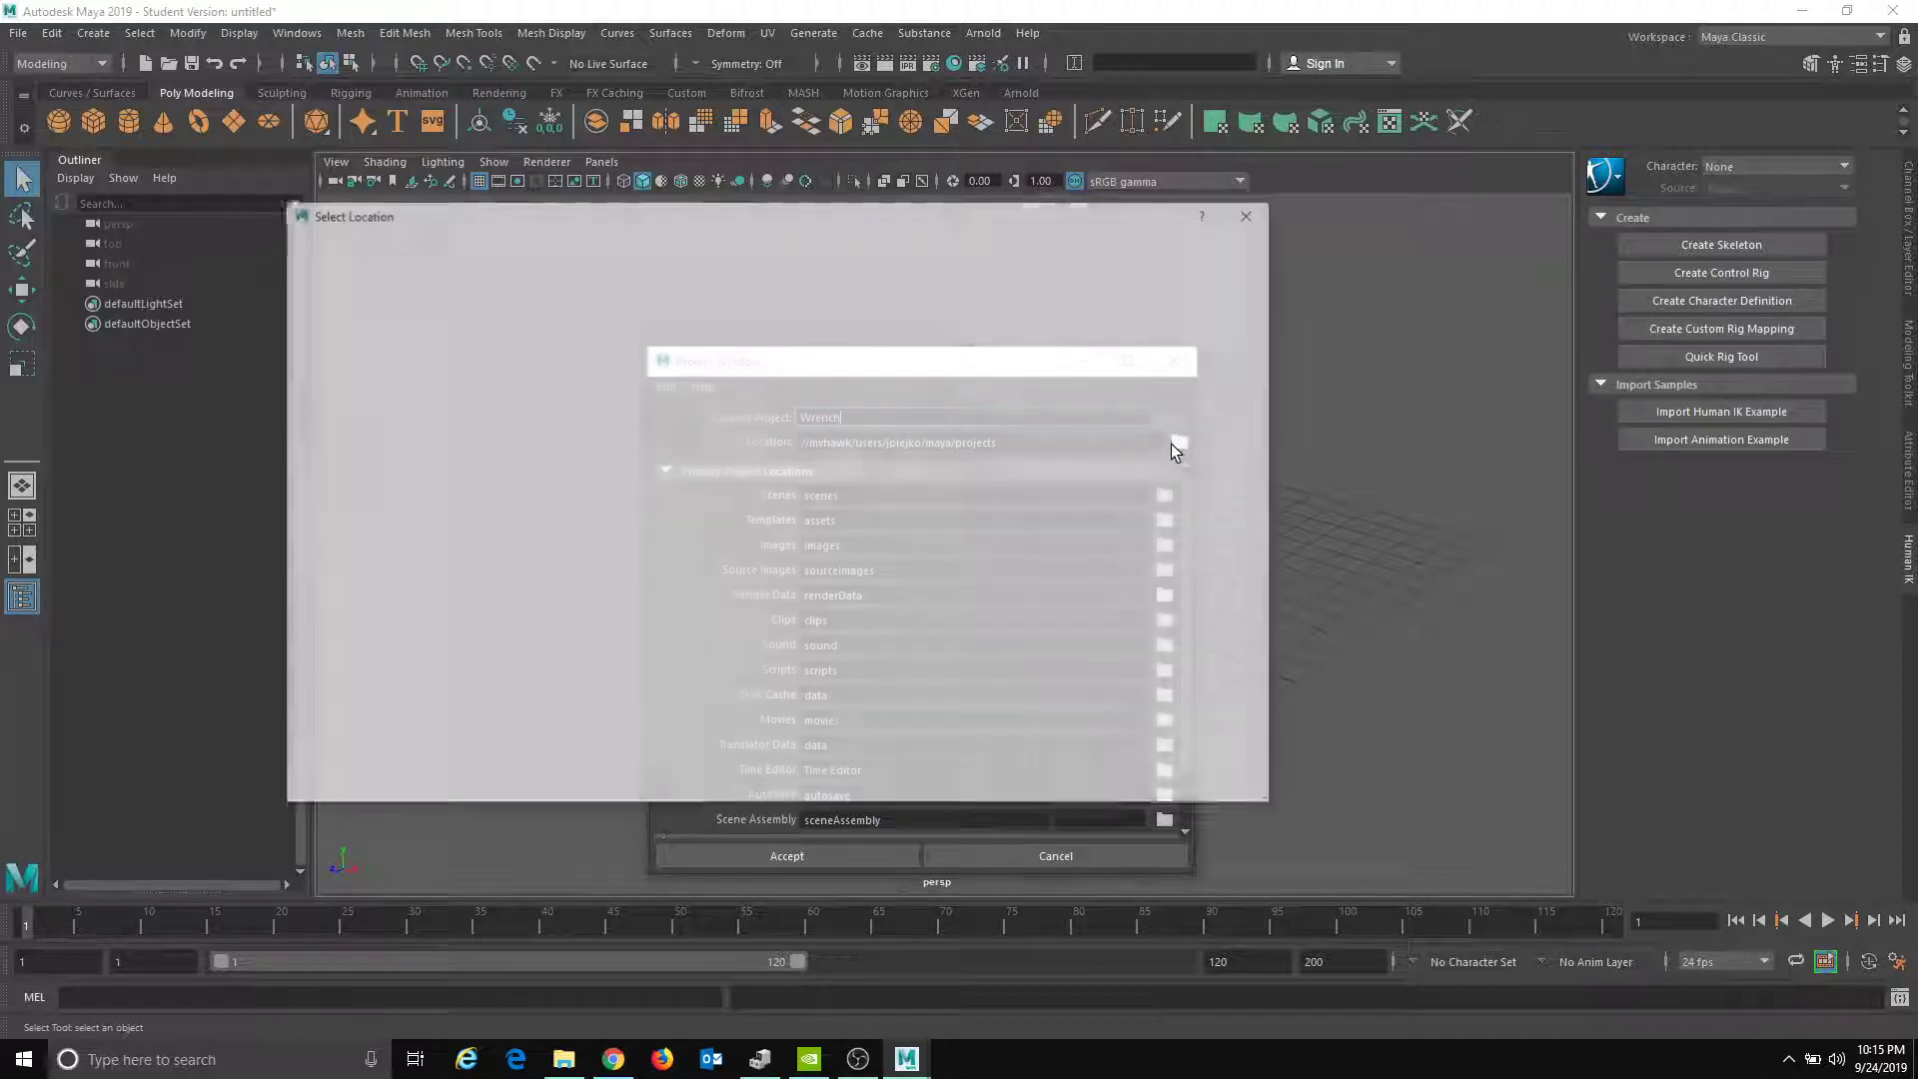
pyautogui.click(347, 297)
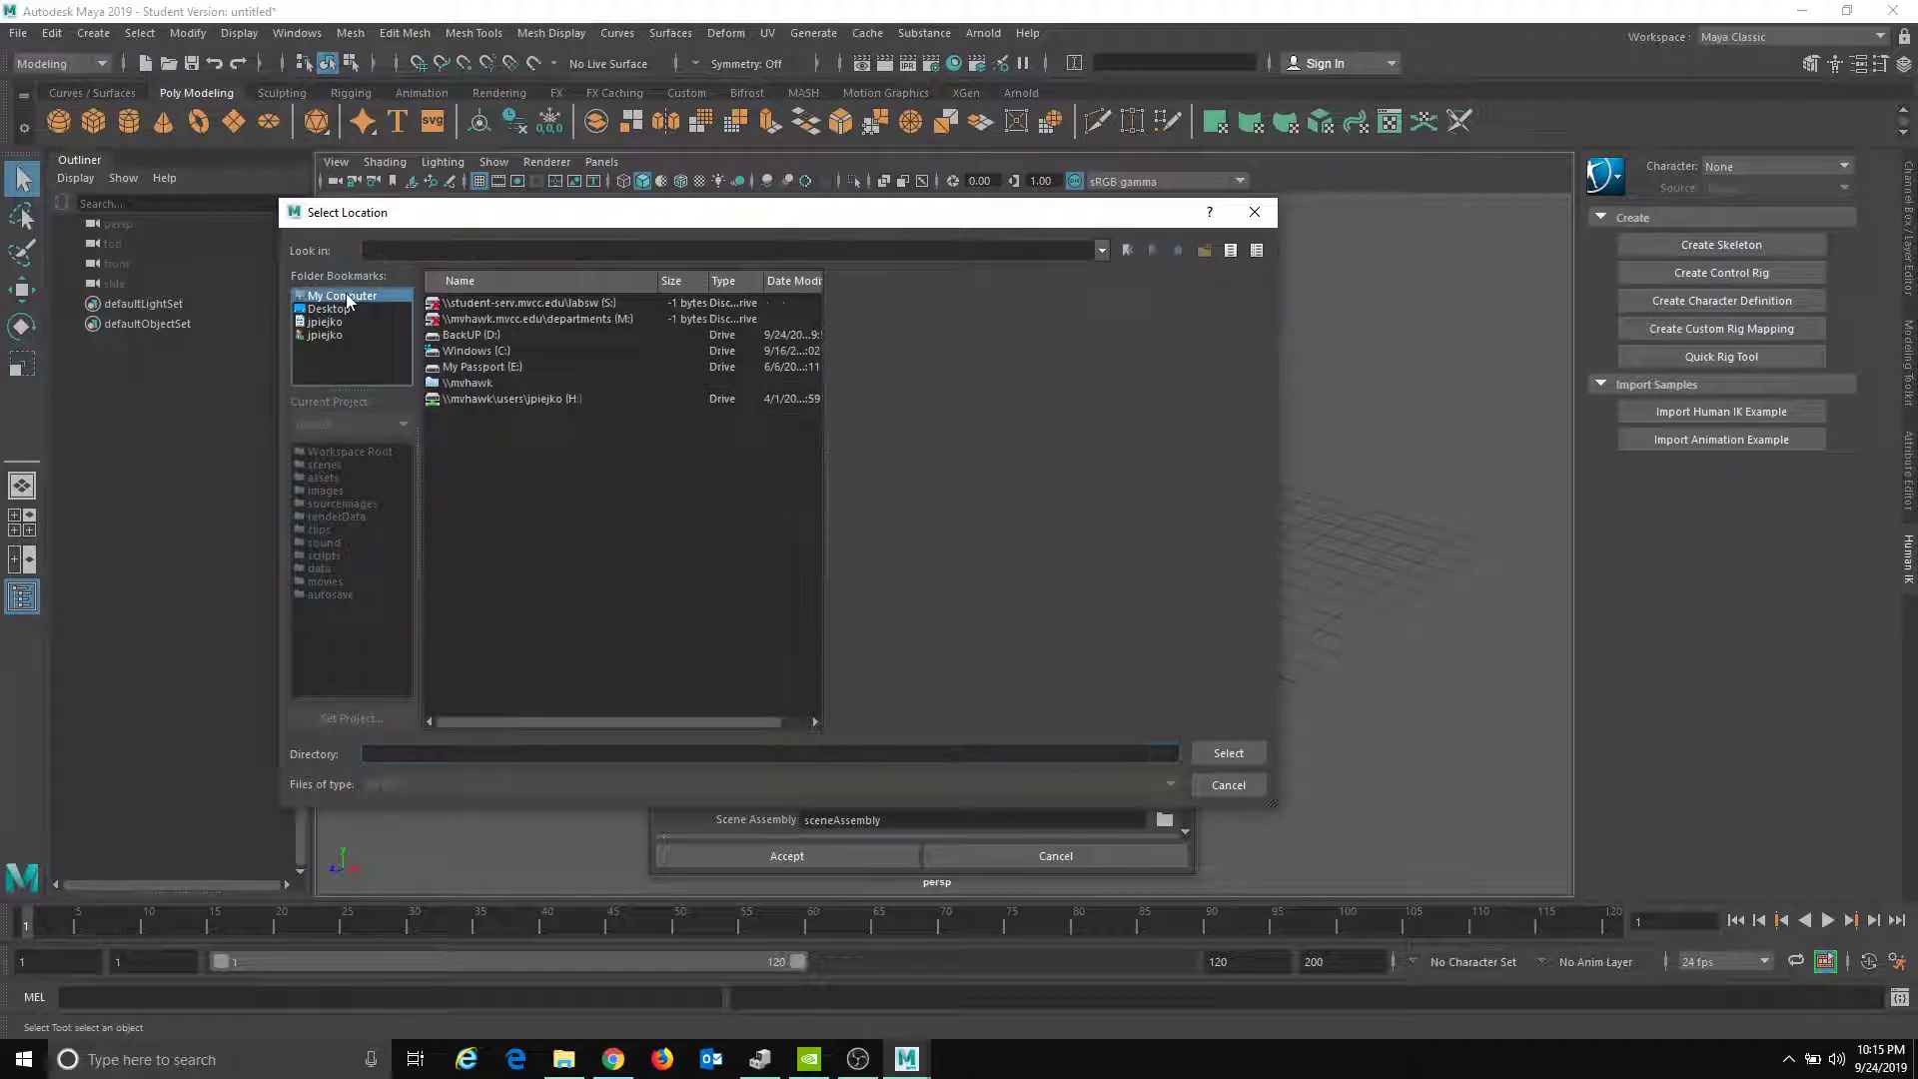
pyautogui.doubleClick(505, 369)
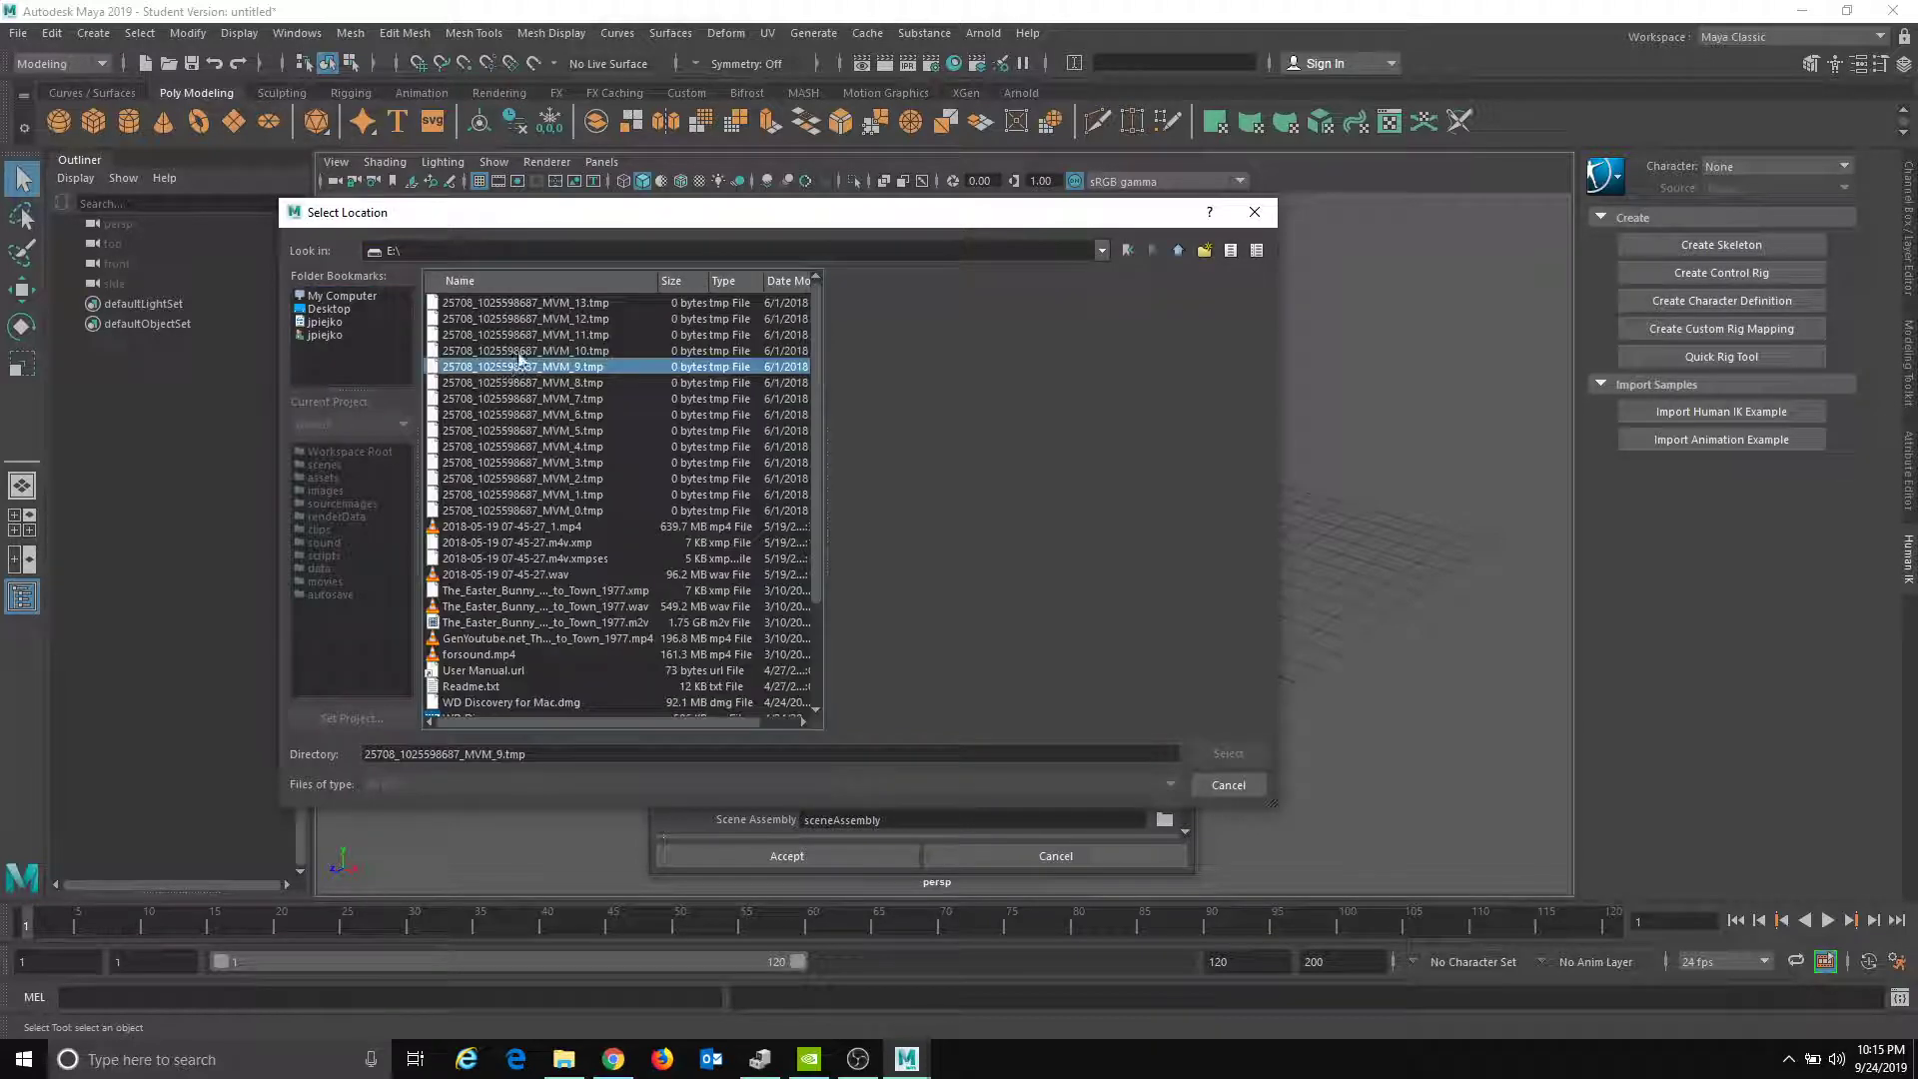
pyautogui.scroll(-3, 527, 667)
pyautogui.doubleClick(486, 605)
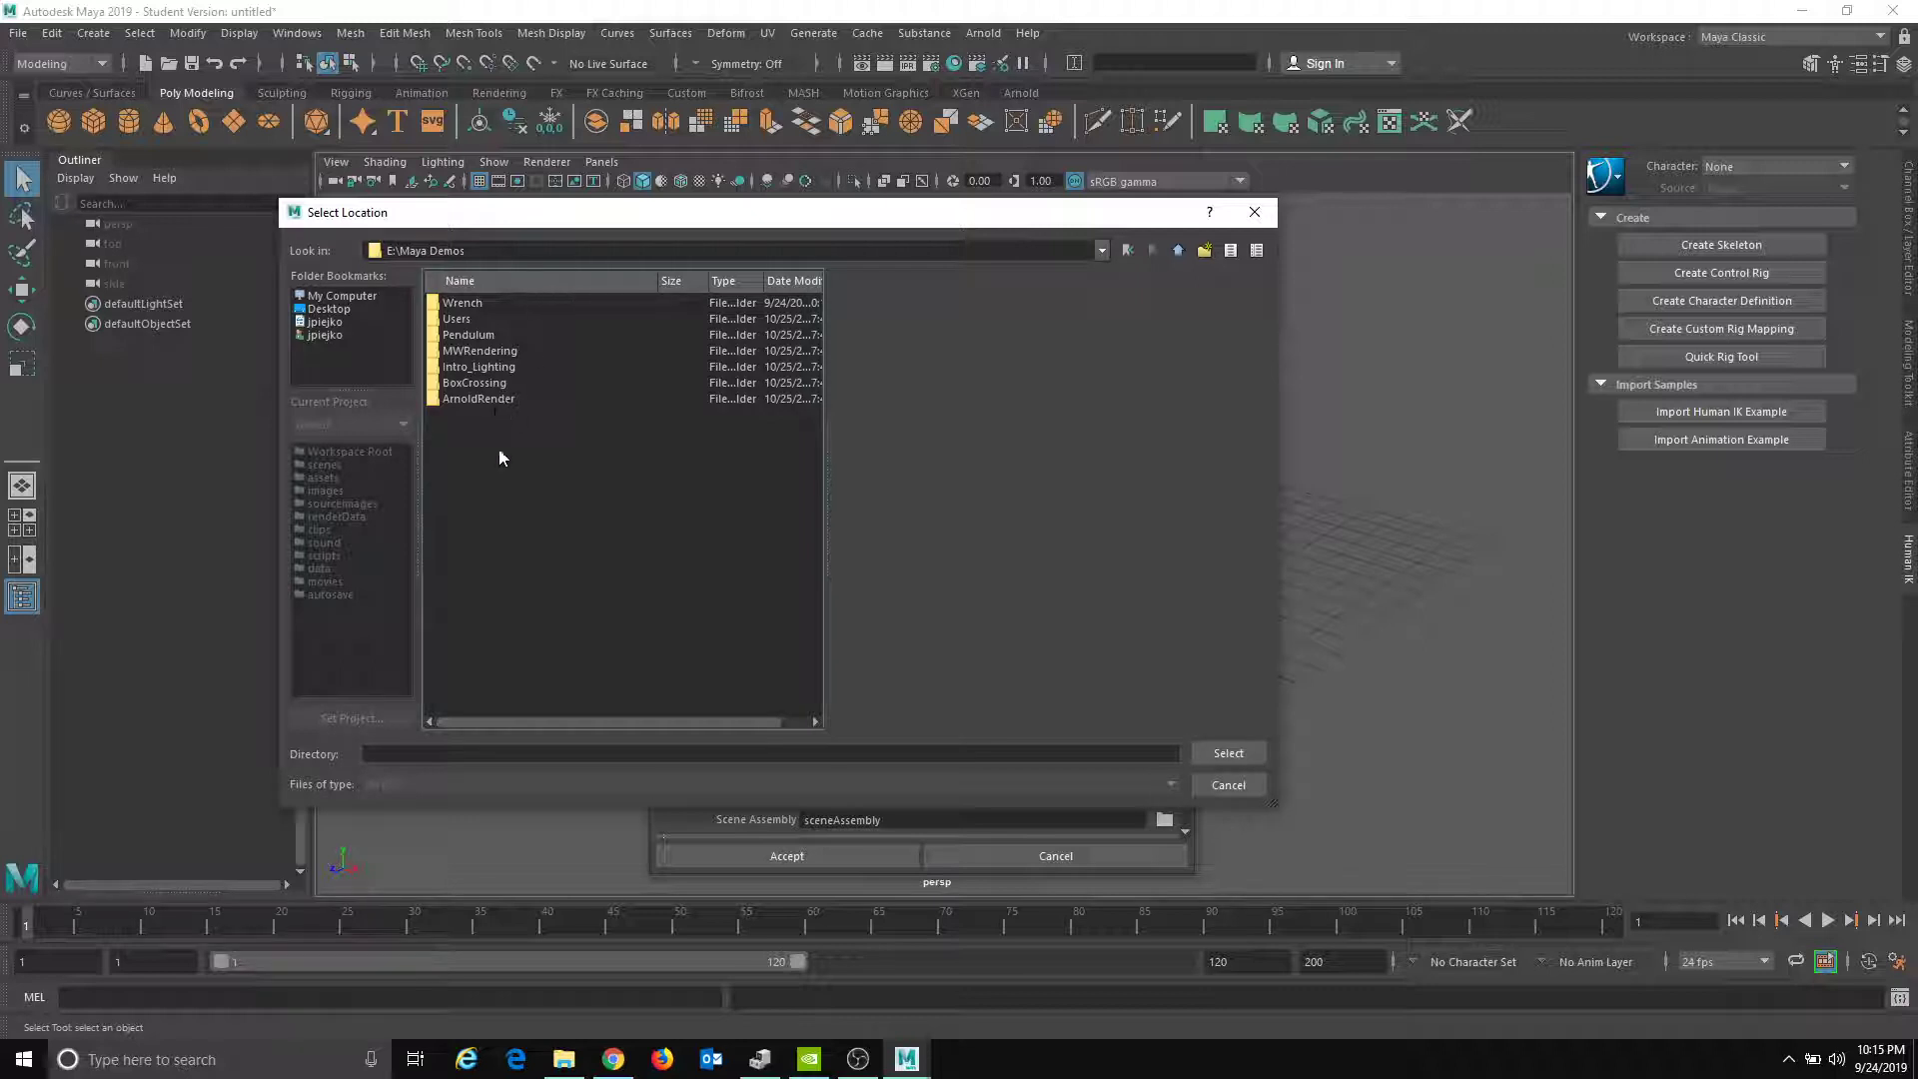
pyautogui.click(481, 305)
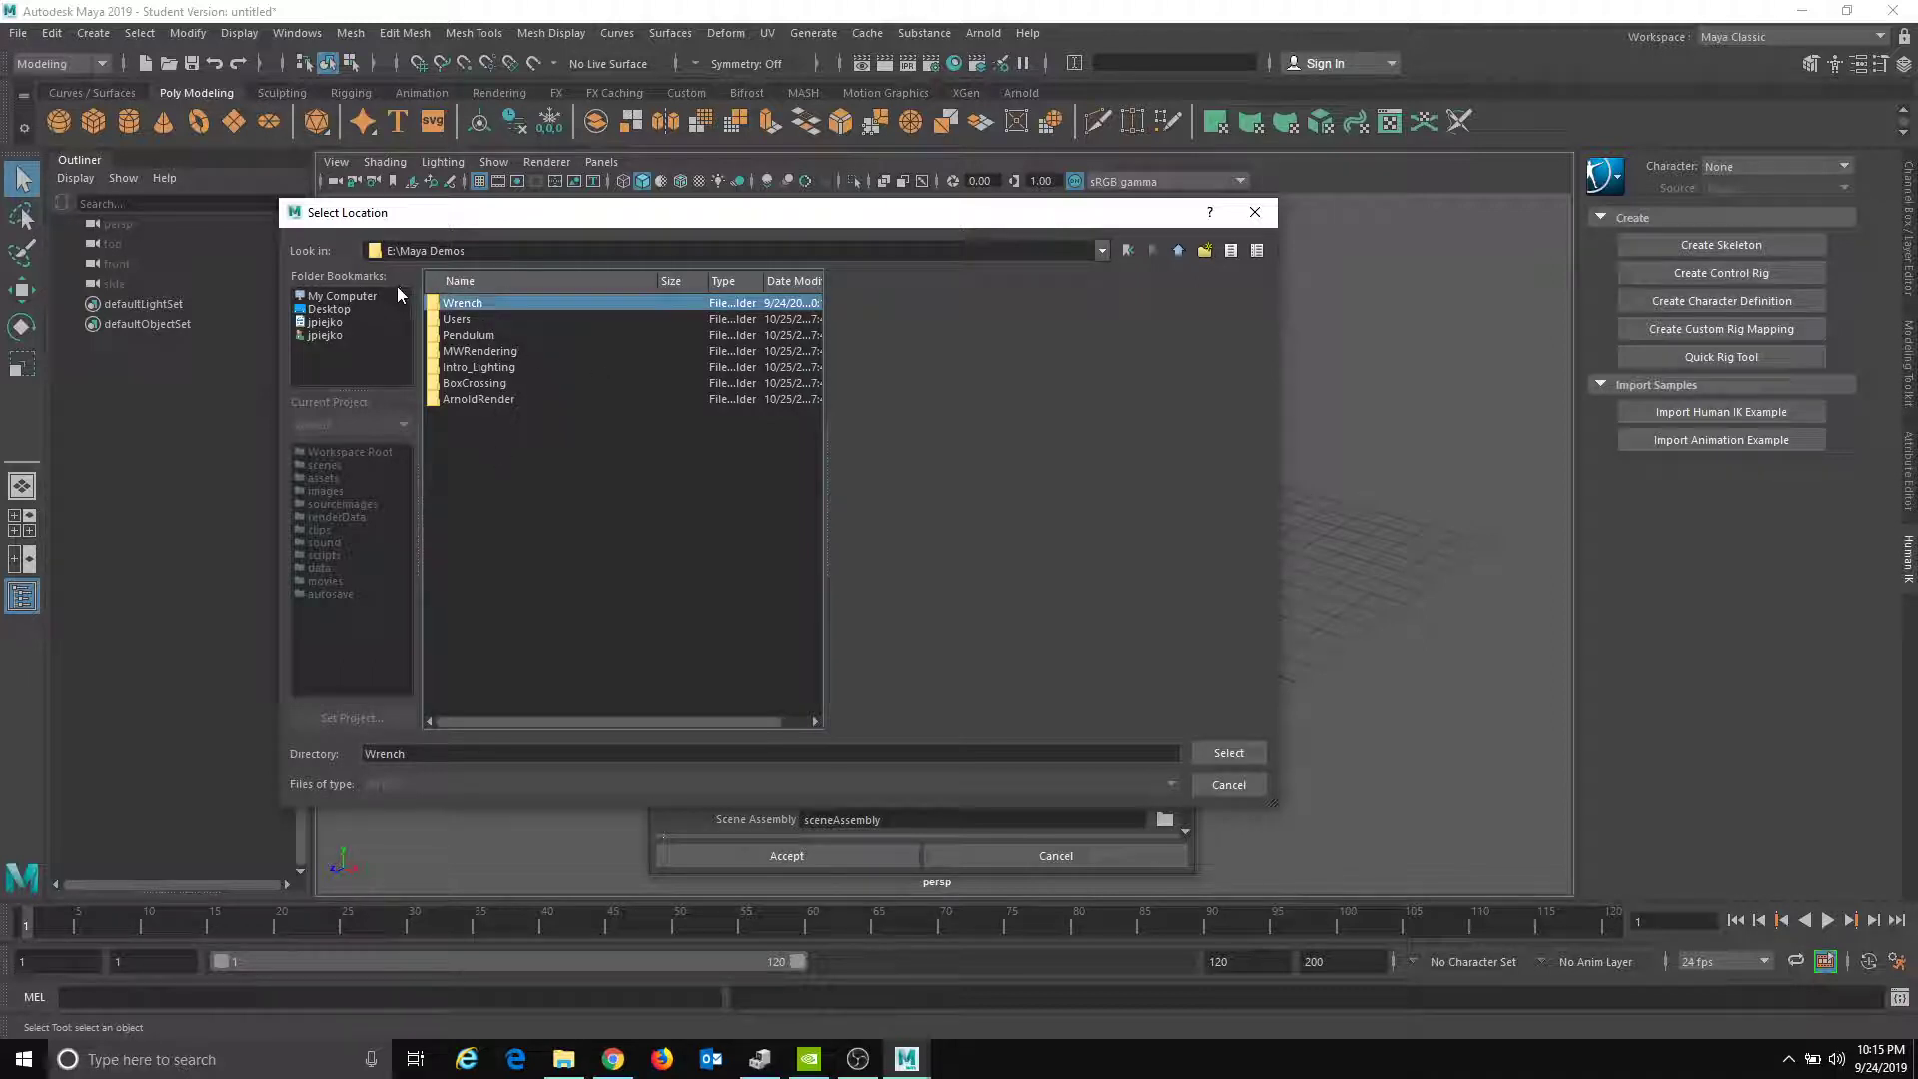
# - Create a folder named Maya Projects inside Maya Demos, choose it as the project location and accept the project settings
pyautogui.rightClick(478, 499)
pyautogui.click(527, 531)
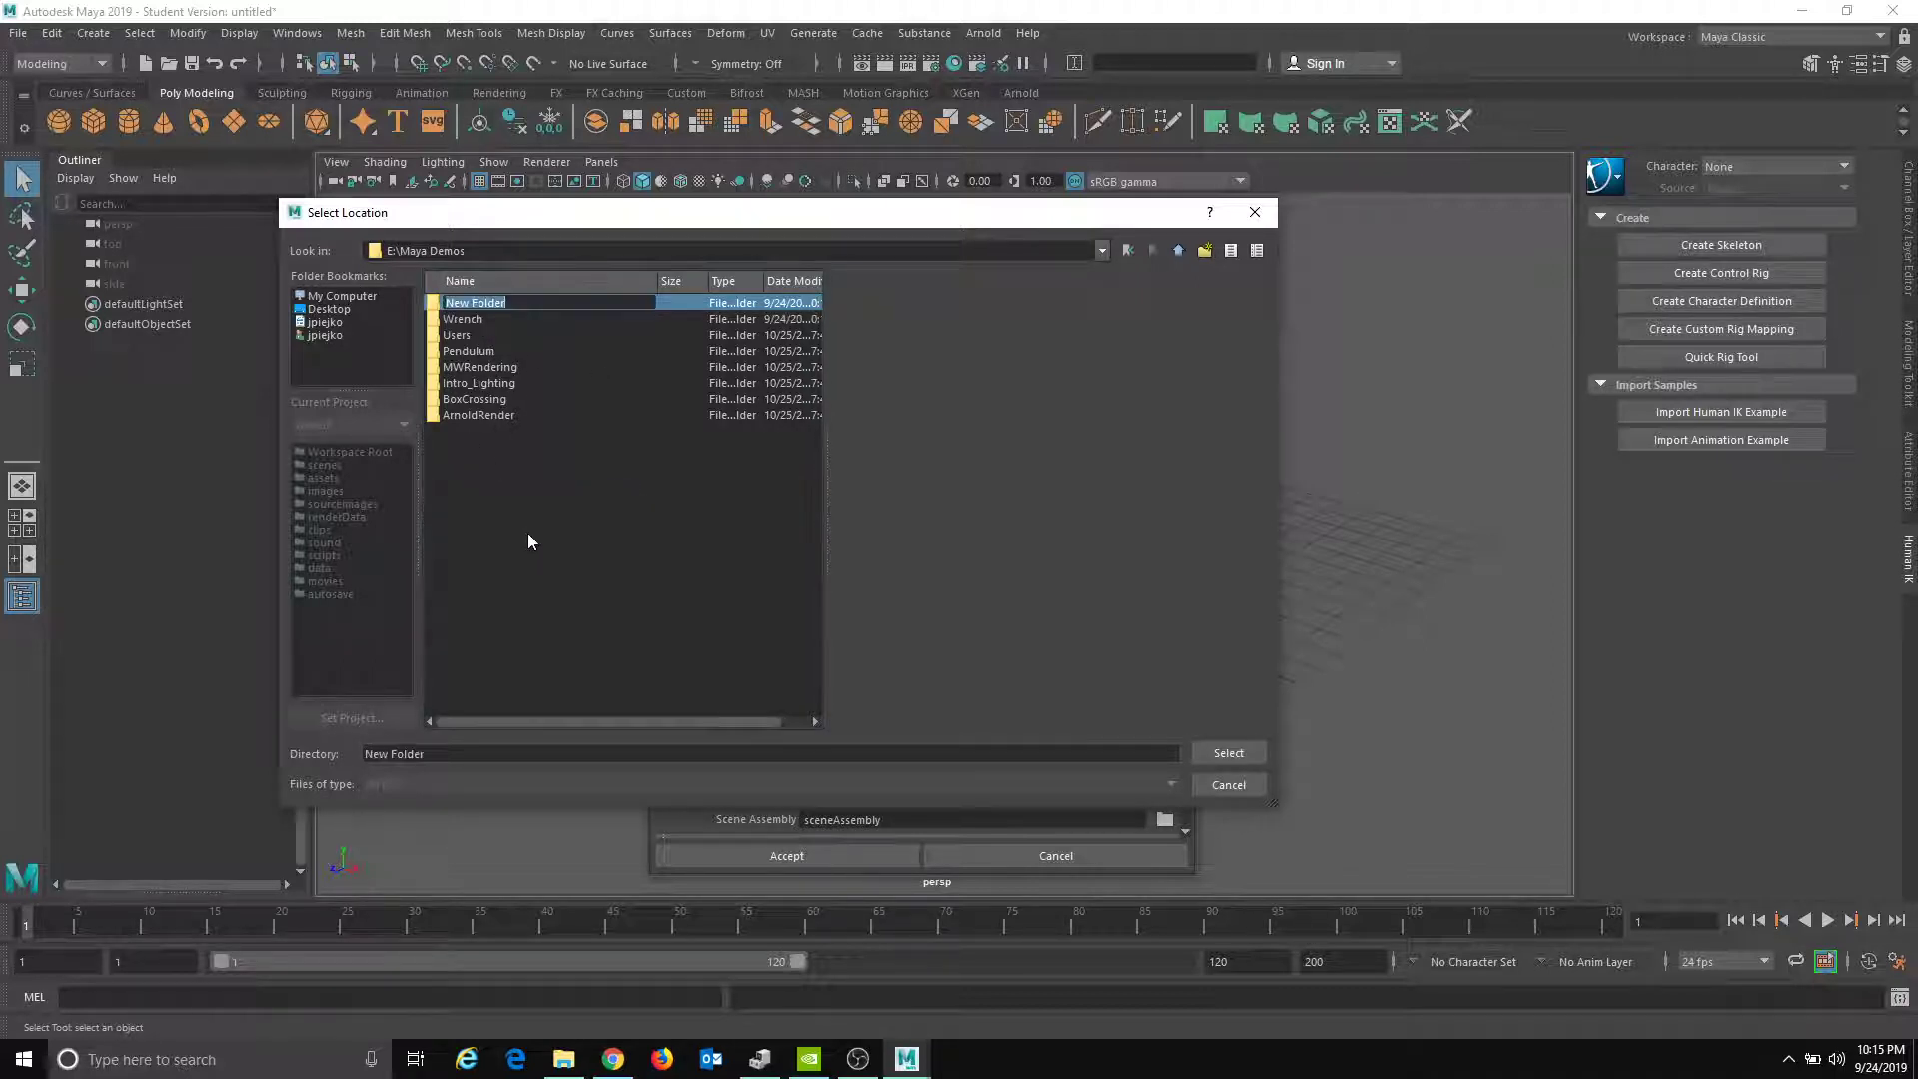
pyautogui.write('Maya Projects')
pyautogui.press('Return')
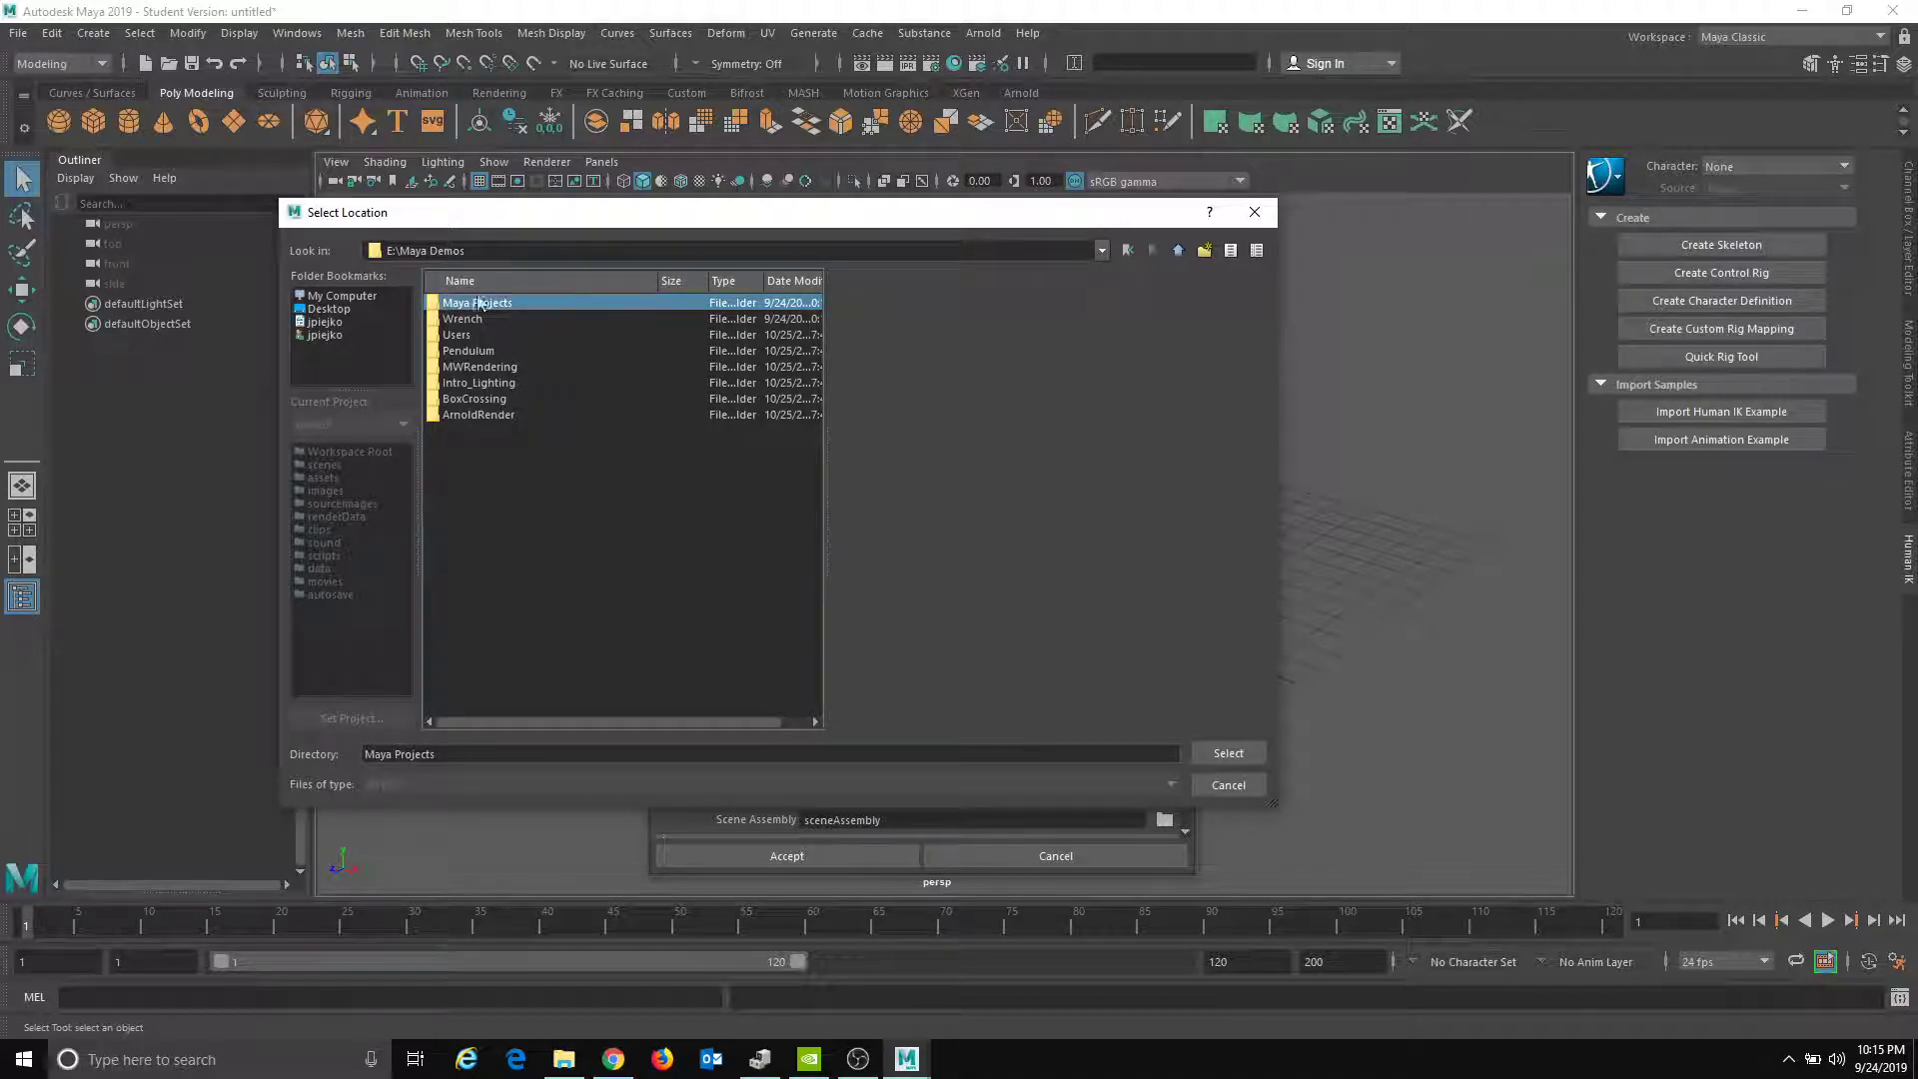
pyautogui.click(1228, 754)
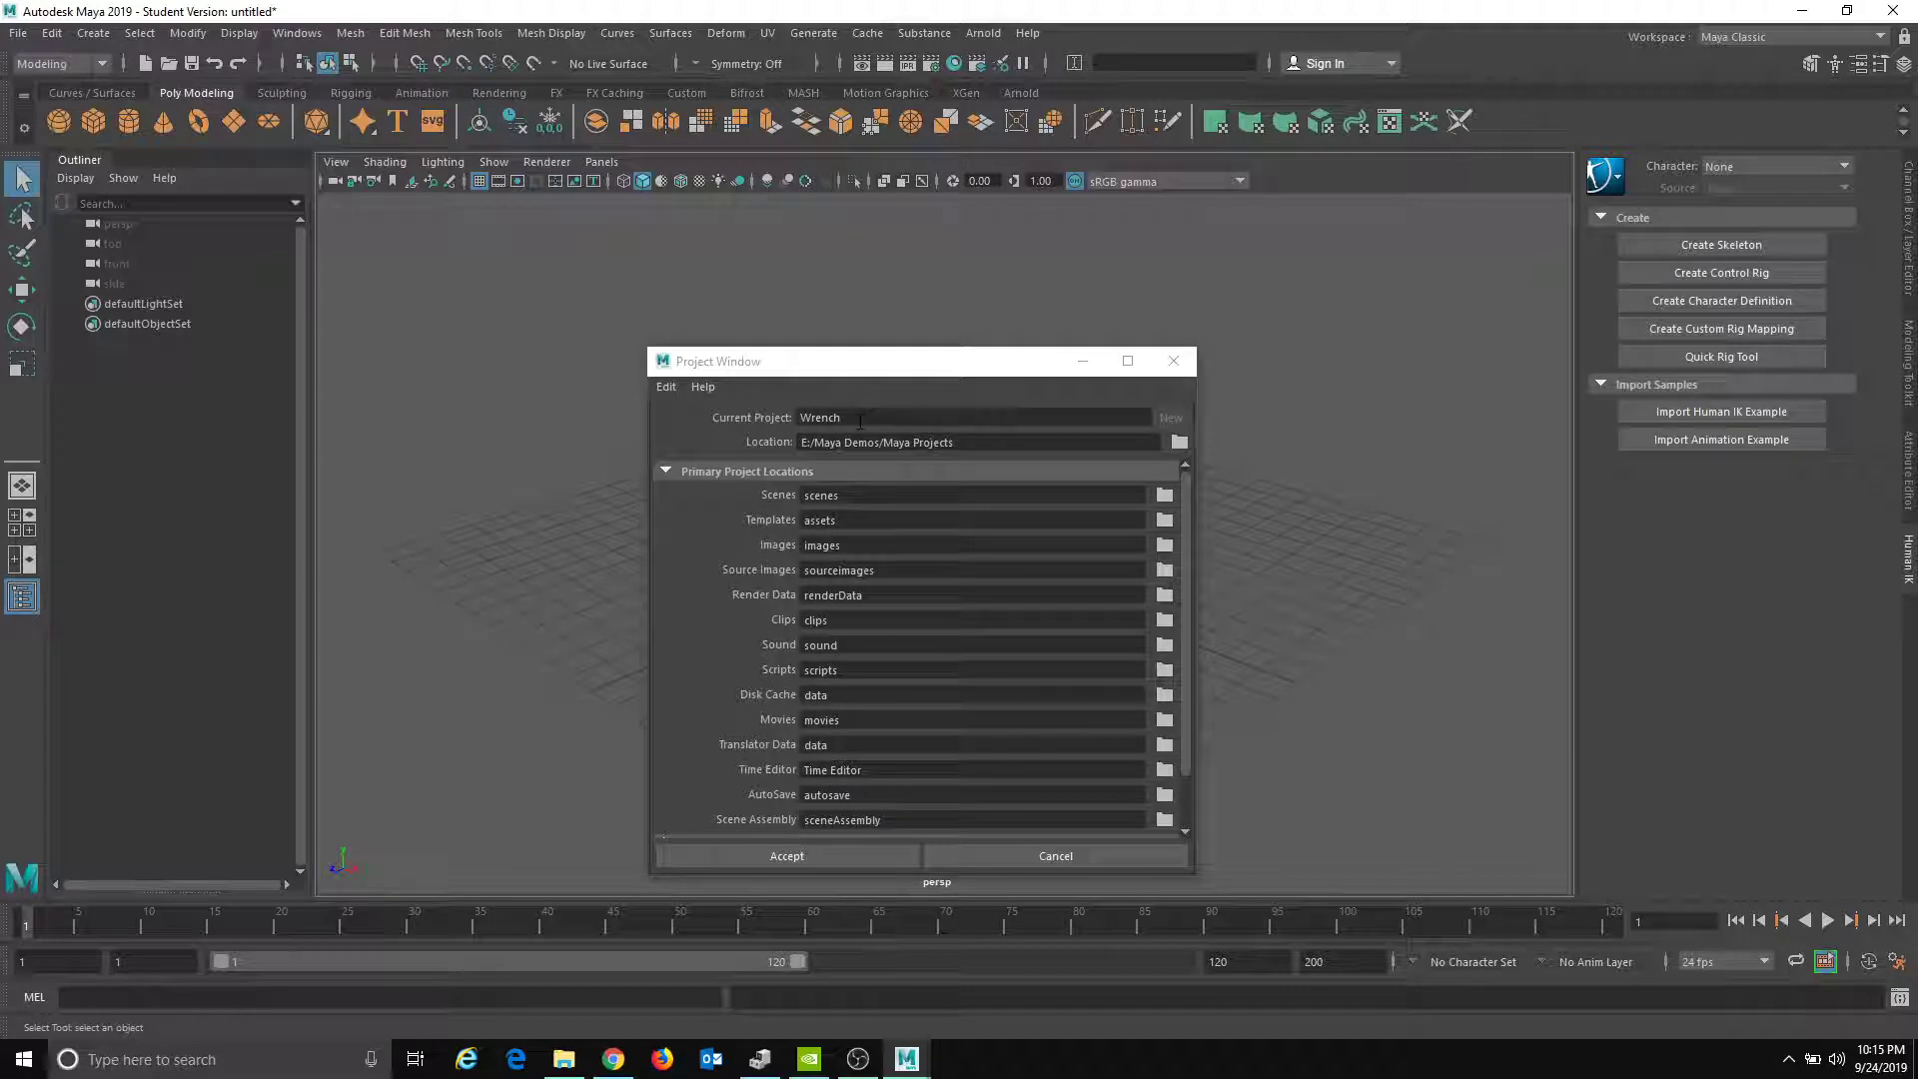
pyautogui.click(854, 855)
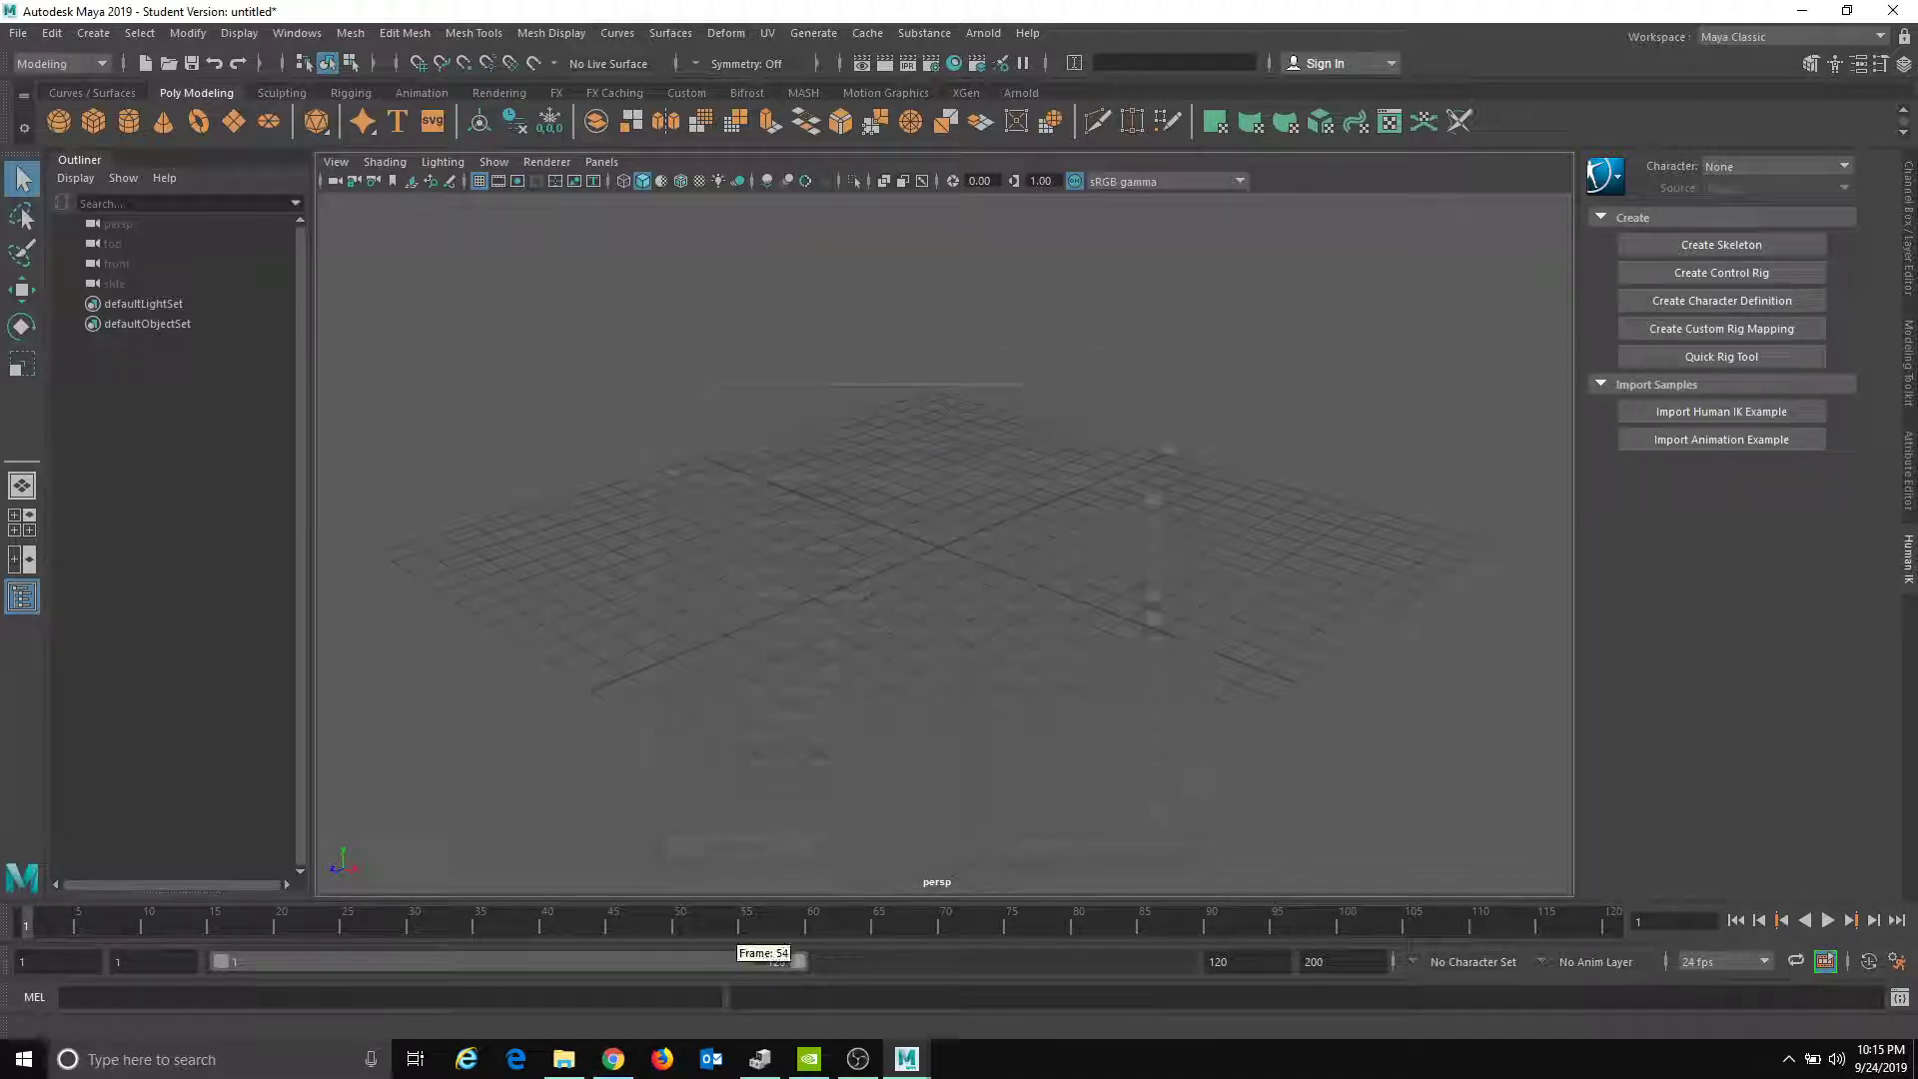
# - Switch to File Explorer and open the Wrench project folder in E:\Maya Demos\Maya Projects
pyautogui.click(563, 1059)
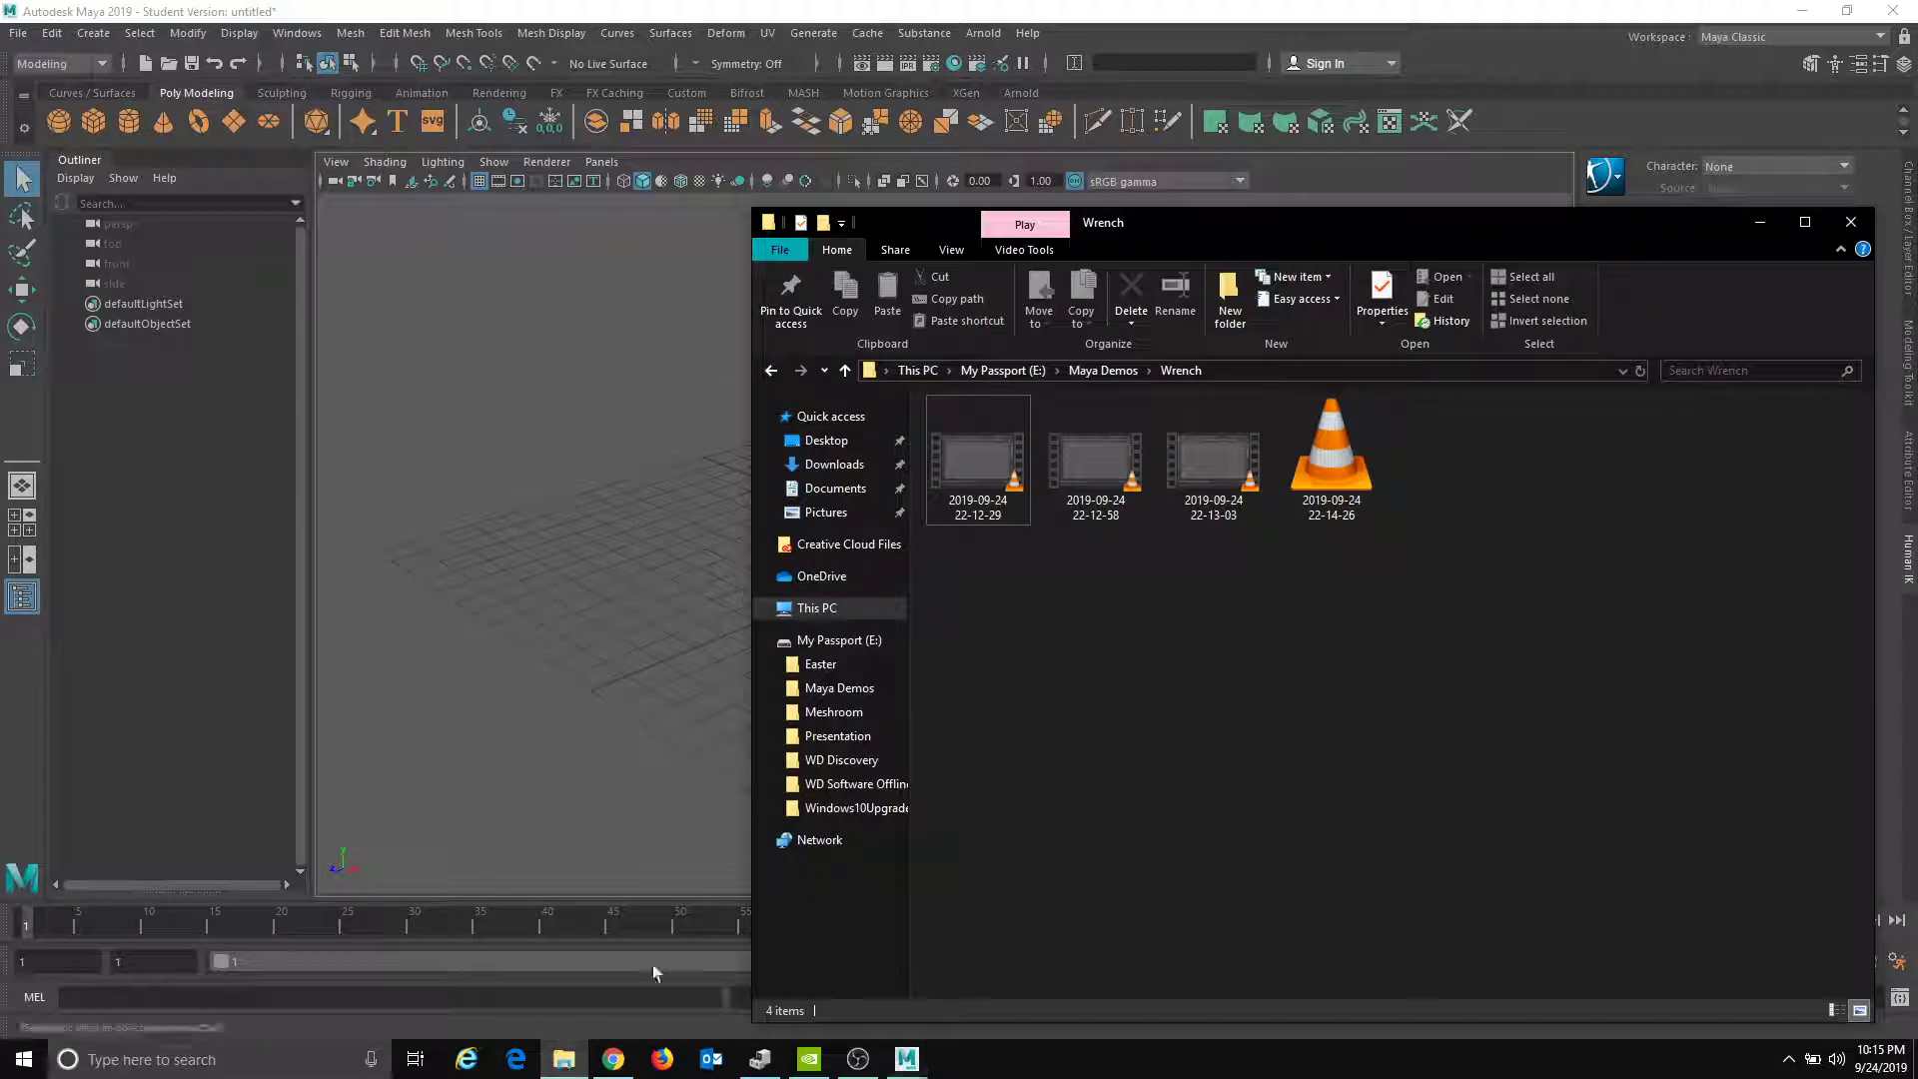
pyautogui.click(837, 640)
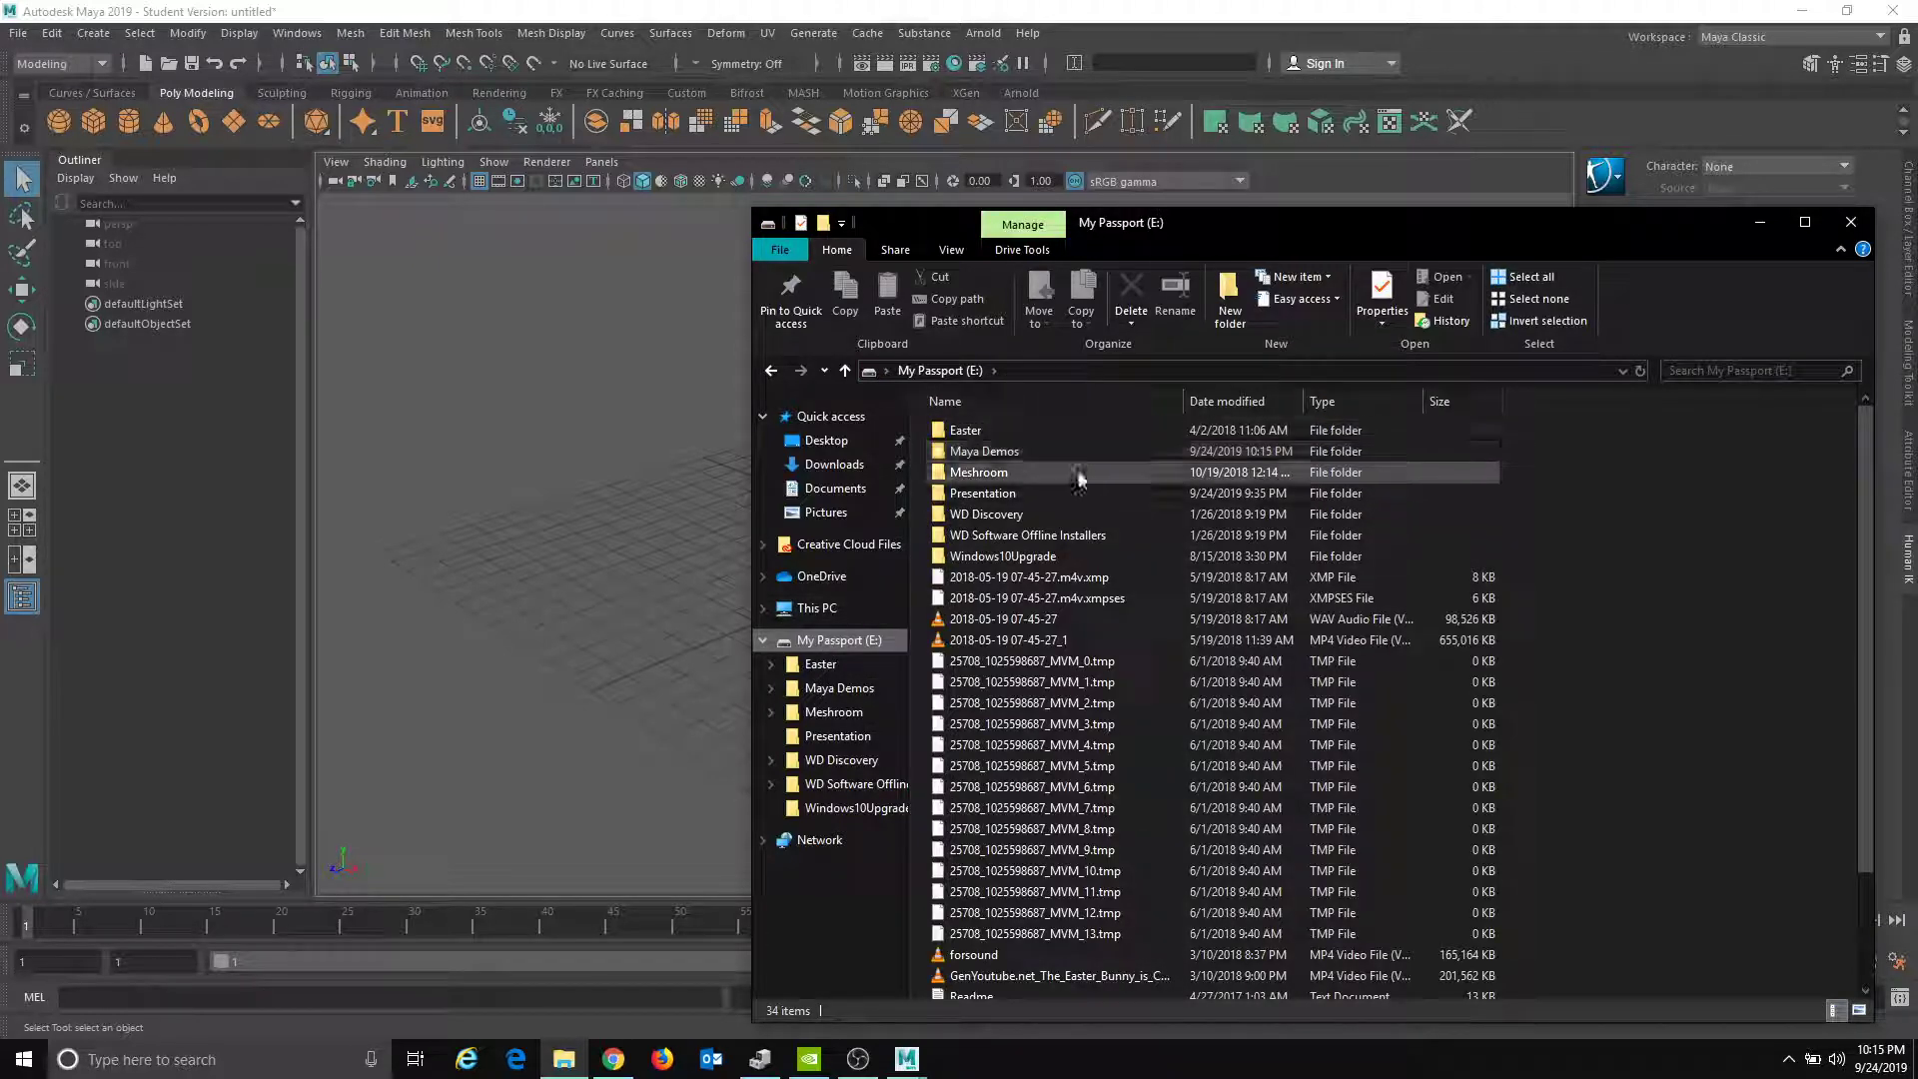
pyautogui.doubleClick(1063, 454)
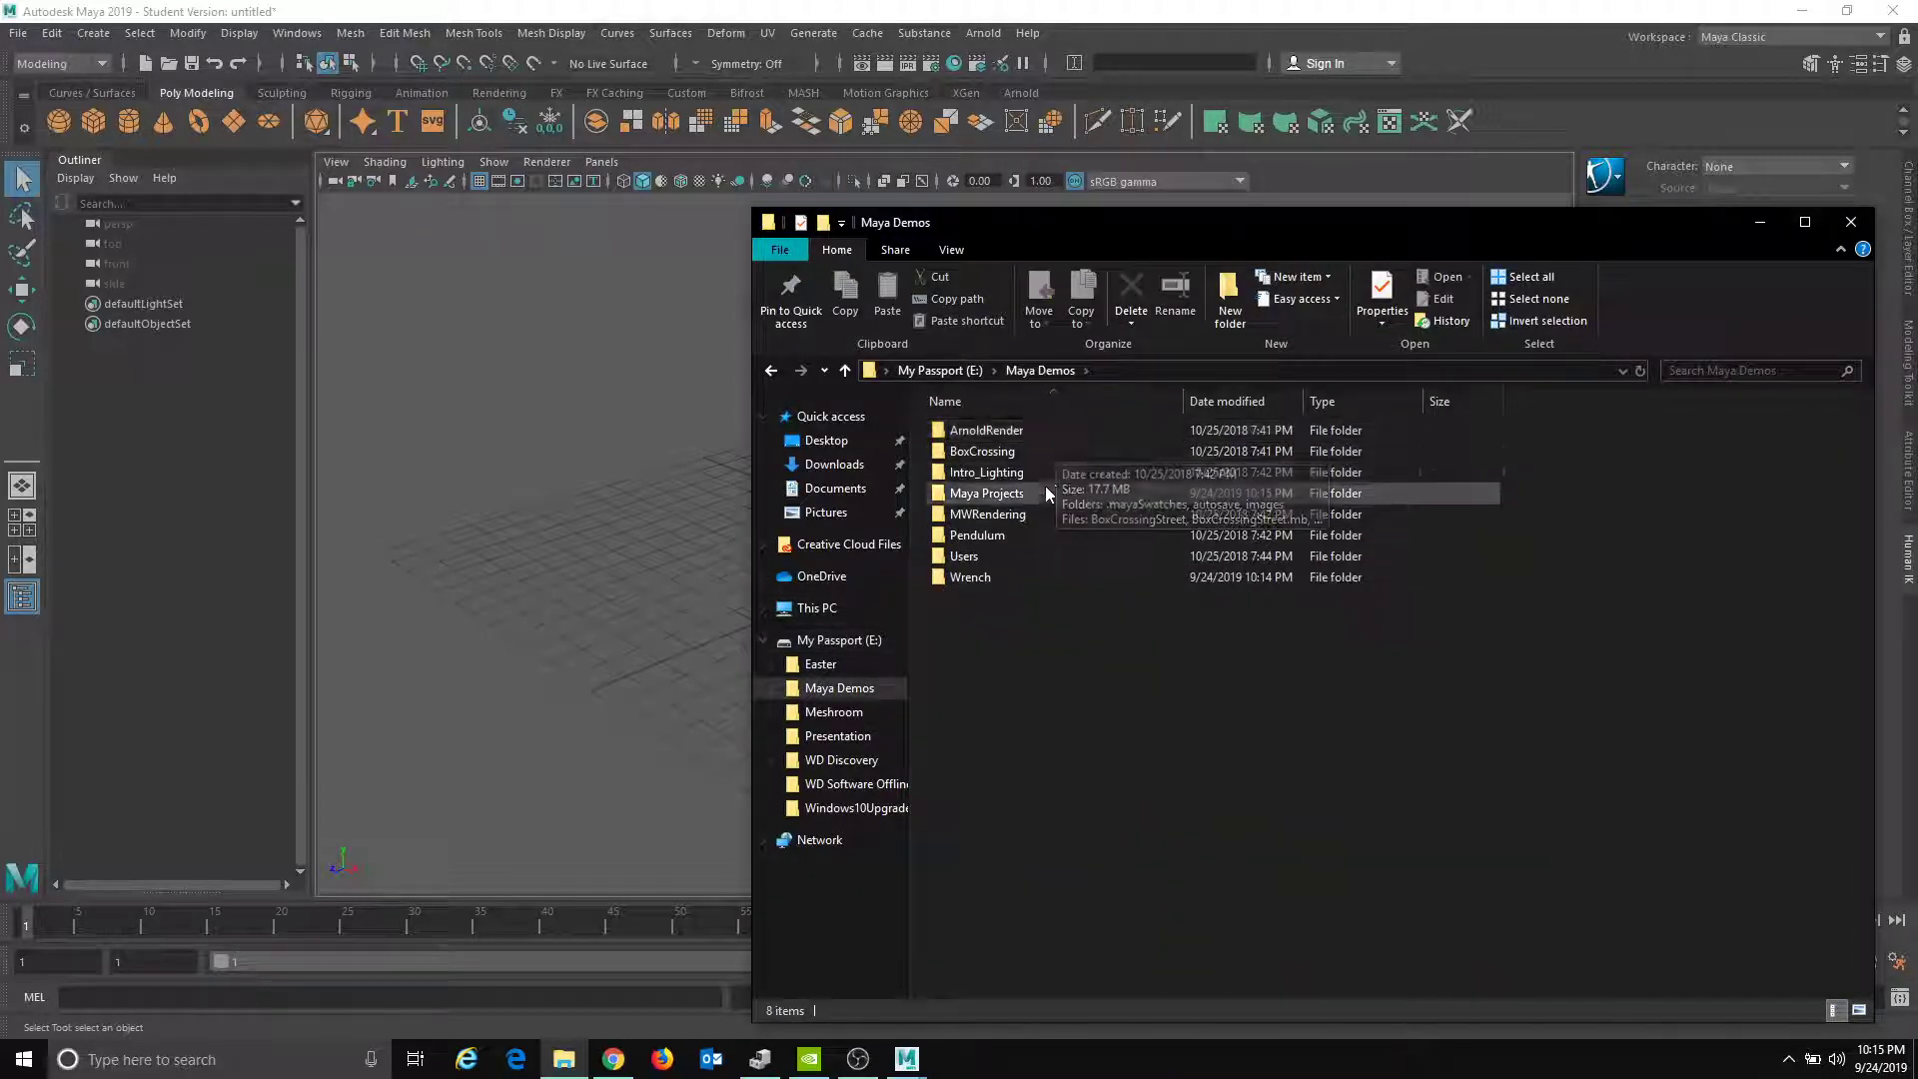
pyautogui.doubleClick(1014, 497)
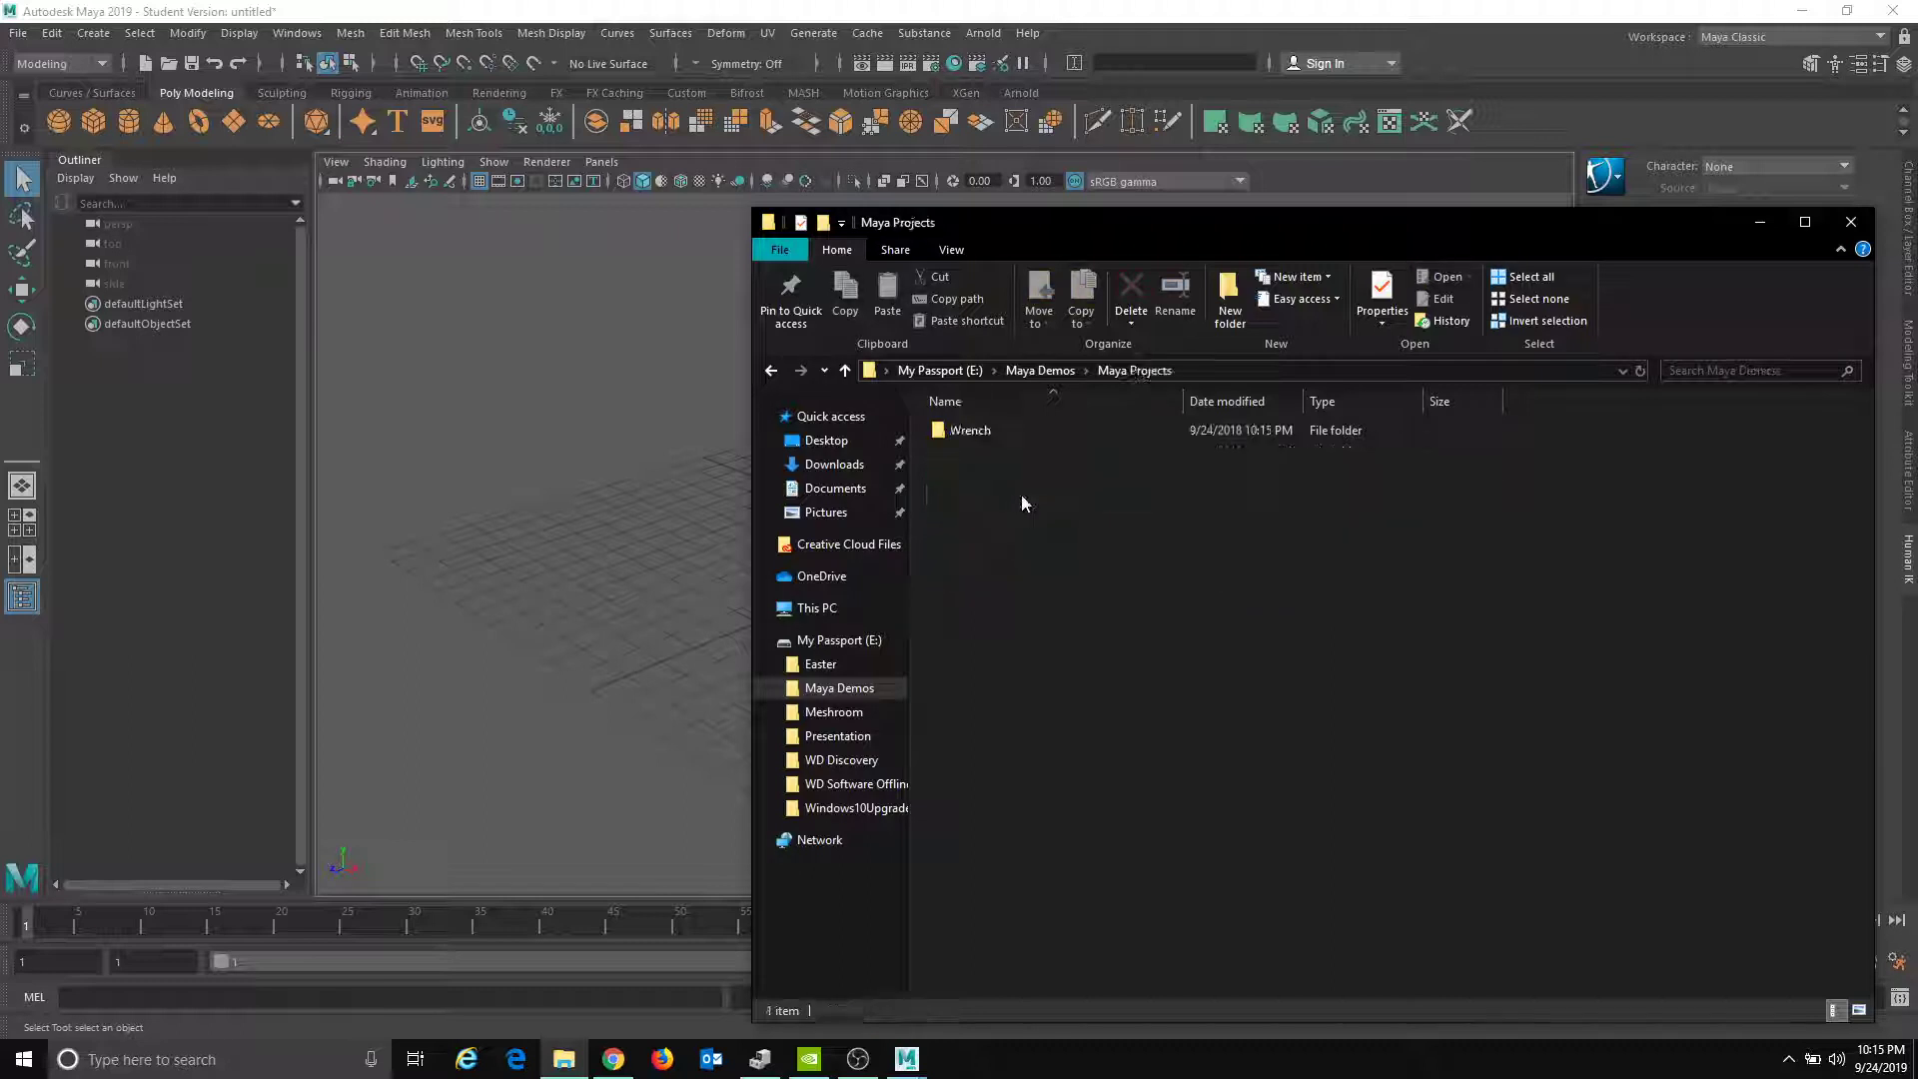
pyautogui.doubleClick(981, 432)
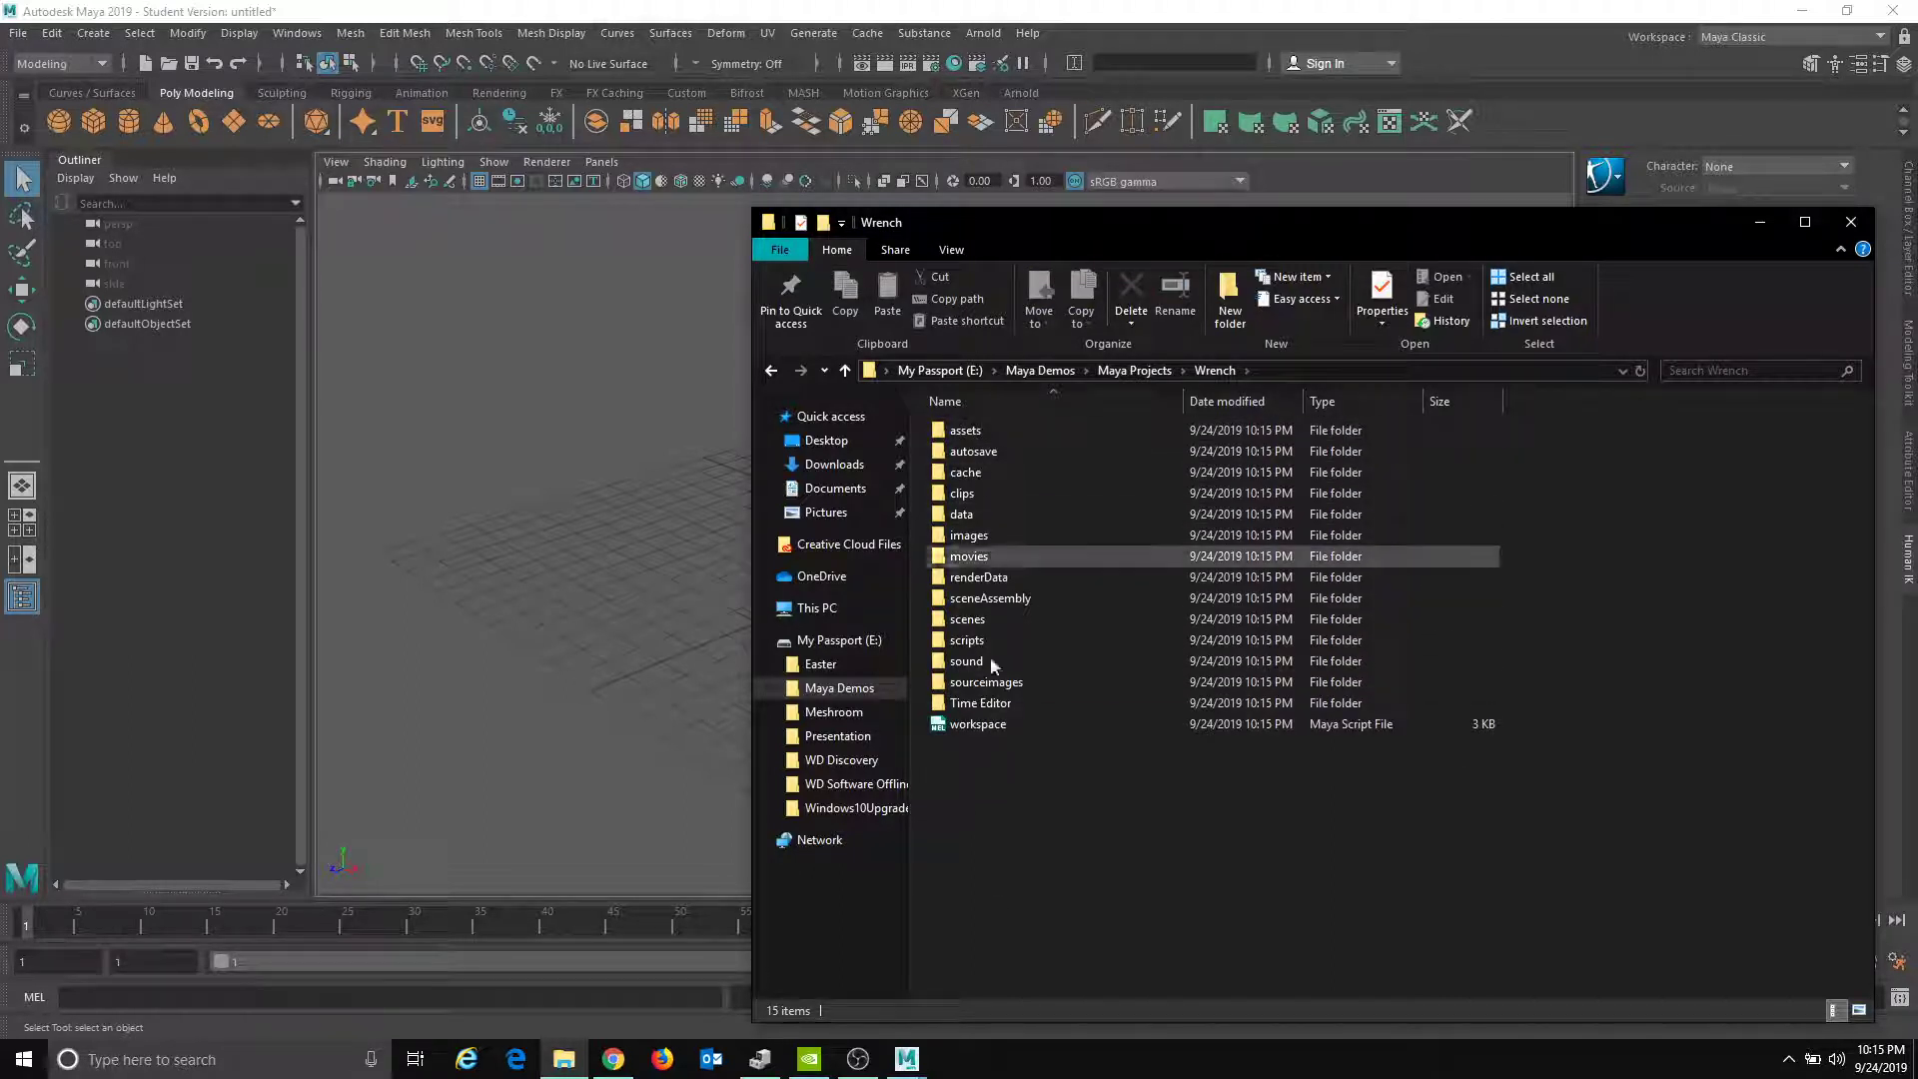
# - Switch to Chrome and view the downloaded Wrench2.png reference image, closing the viewer when done
pyautogui.click(604, 1064)
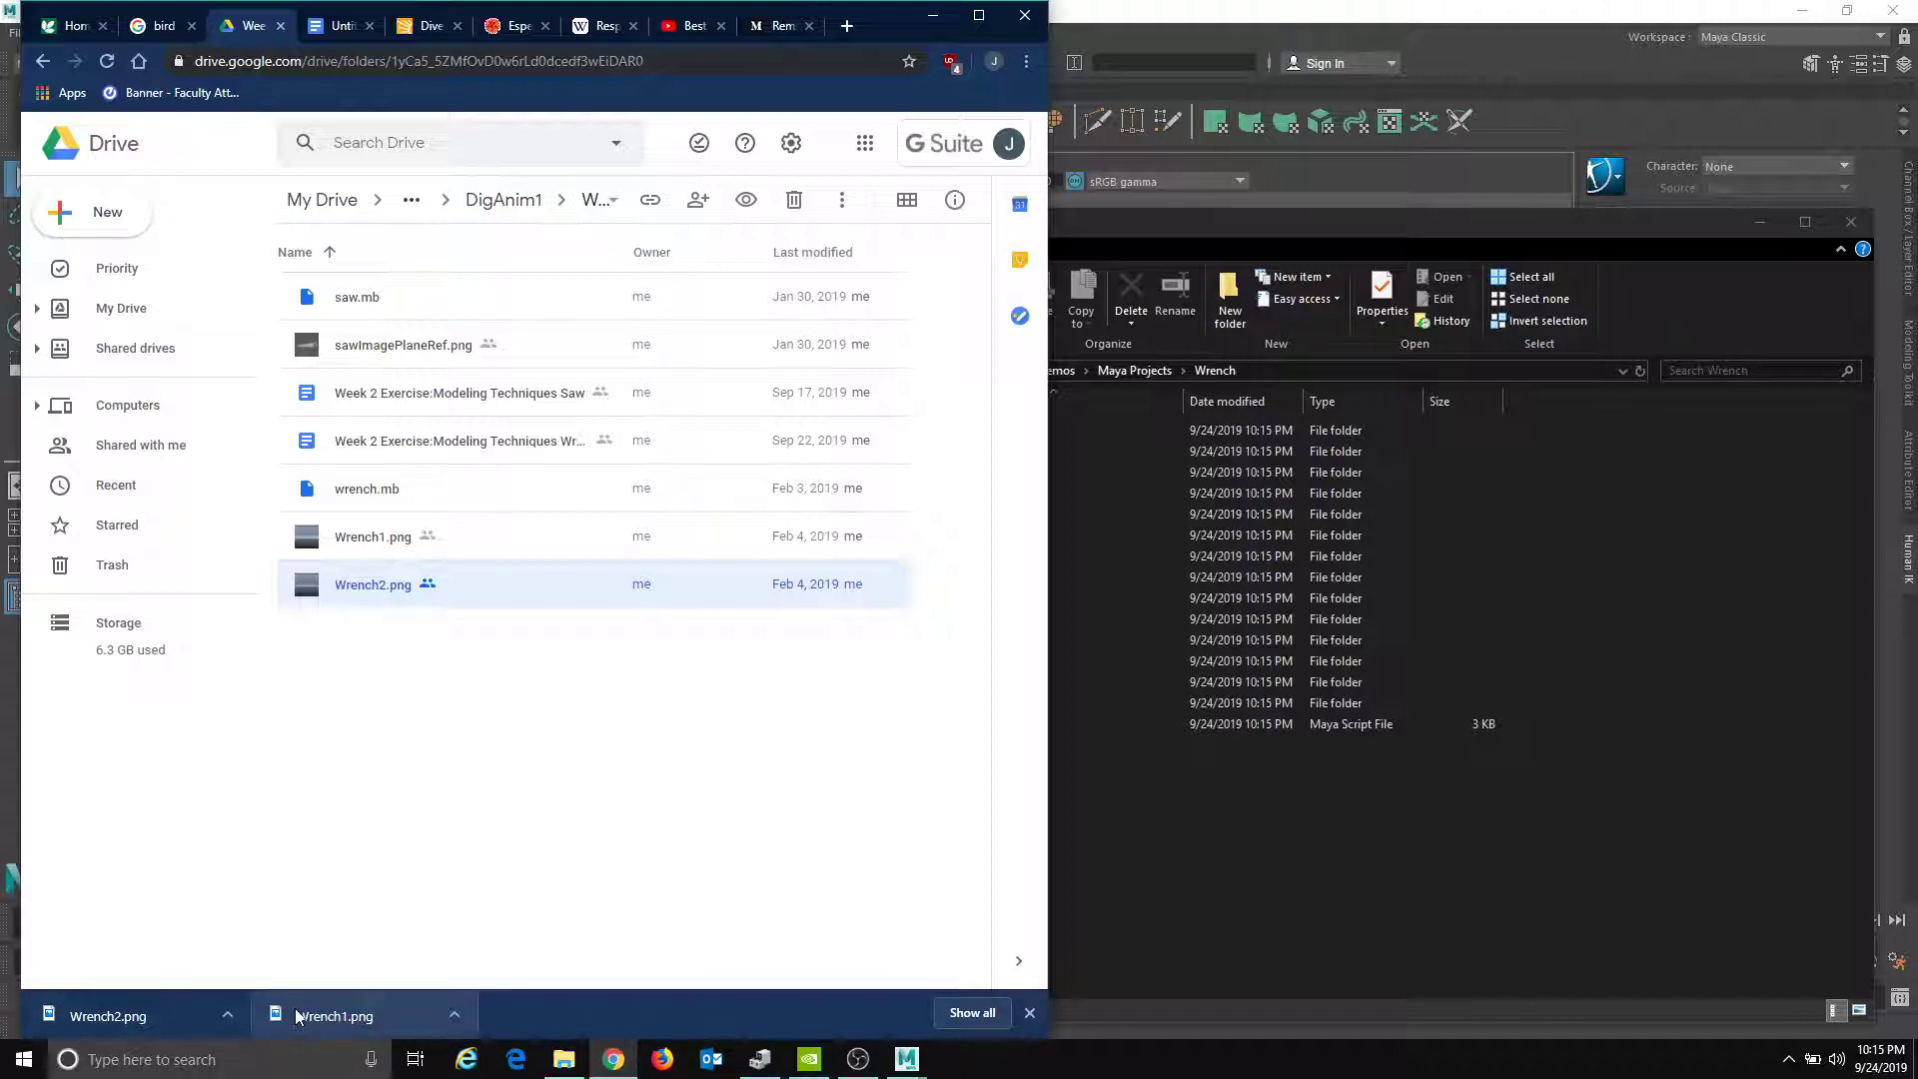
pyautogui.click(174, 1016)
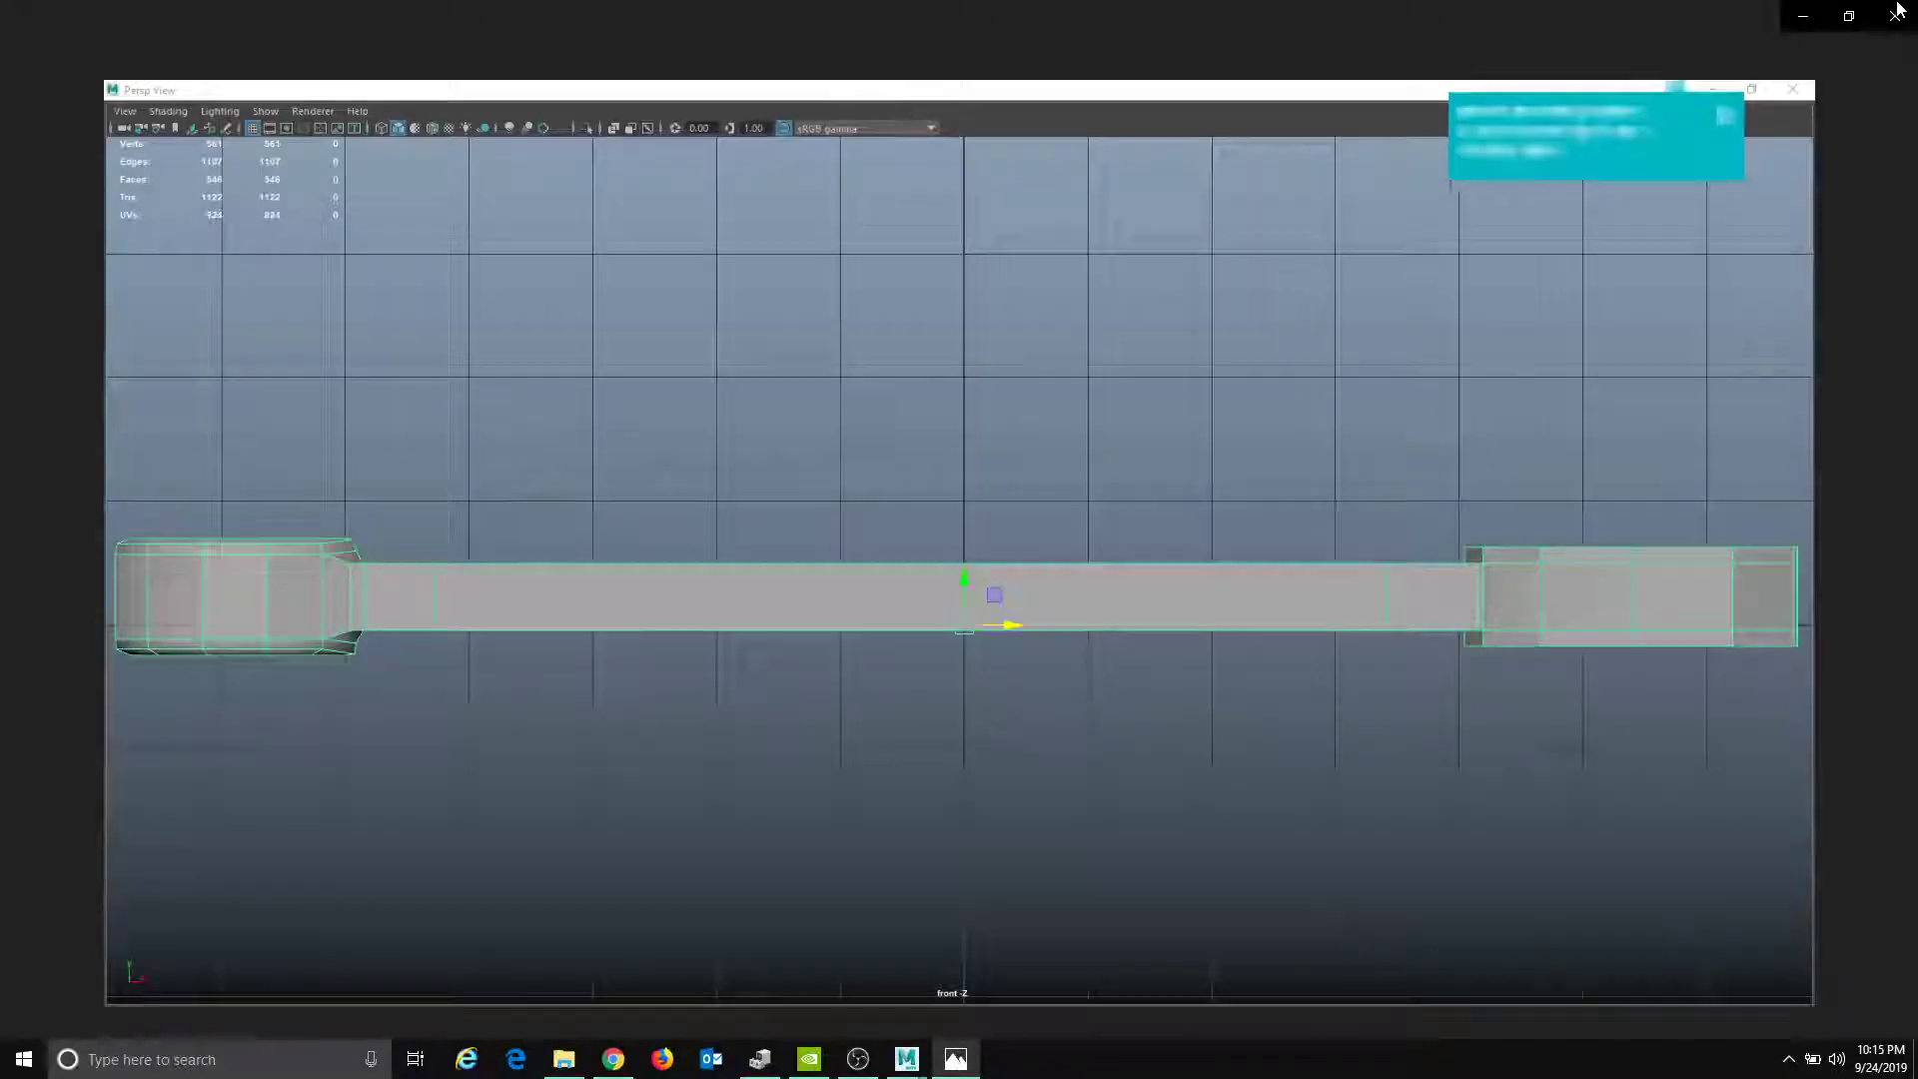
pyautogui.click(1894, 14)
# - Place File Explorer beside Chrome, copy the downloaded Wrench1.png and Wrench2.png into the project's sourceimages folder, and open that folder
pyautogui.click(1606, 886)
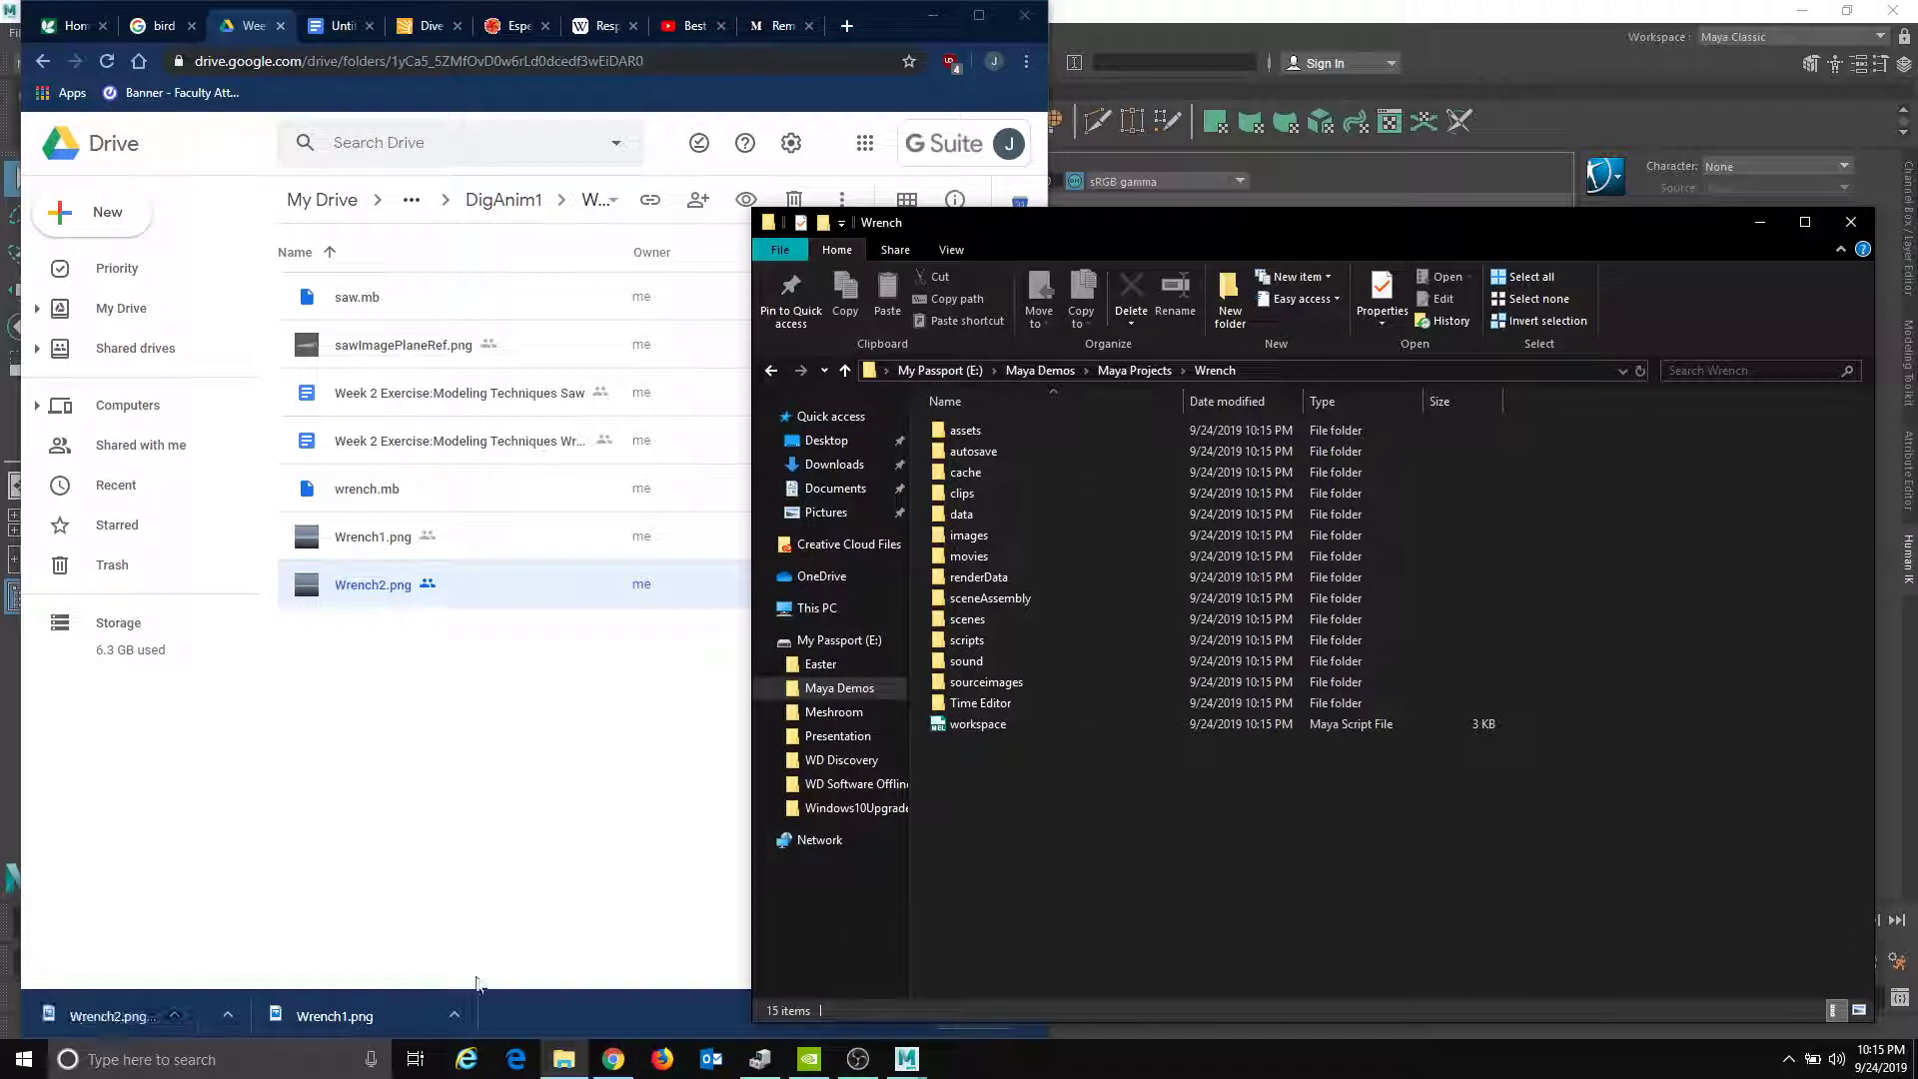
pyautogui.moveTo(330, 1016)
pyautogui.mouseDown()
pyautogui.moveTo(1242, 604)
pyautogui.moveTo(1103, 843)
pyautogui.moveTo(246, 1011)
pyautogui.moveTo(340, 1010)
pyautogui.mouseUp()
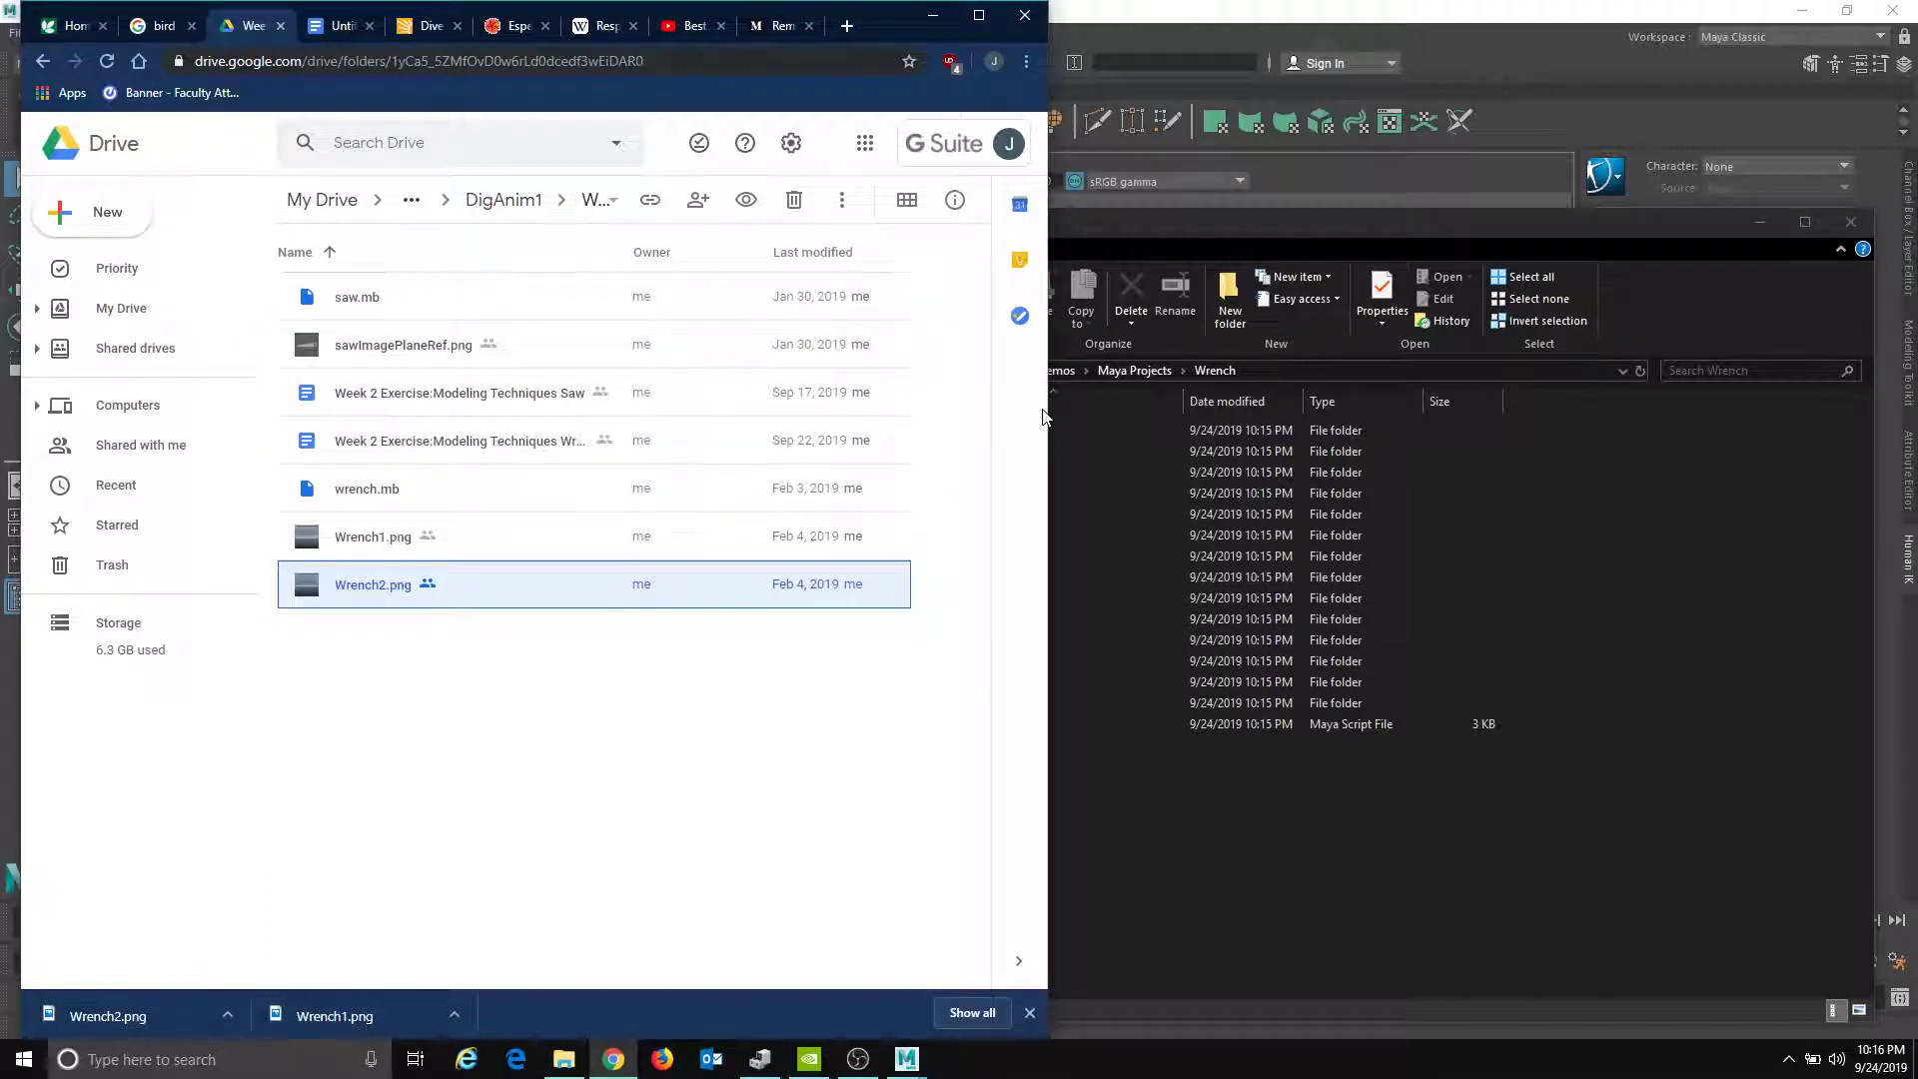
pyautogui.moveTo(1371, 236); pyautogui.dragTo(1688, 178)
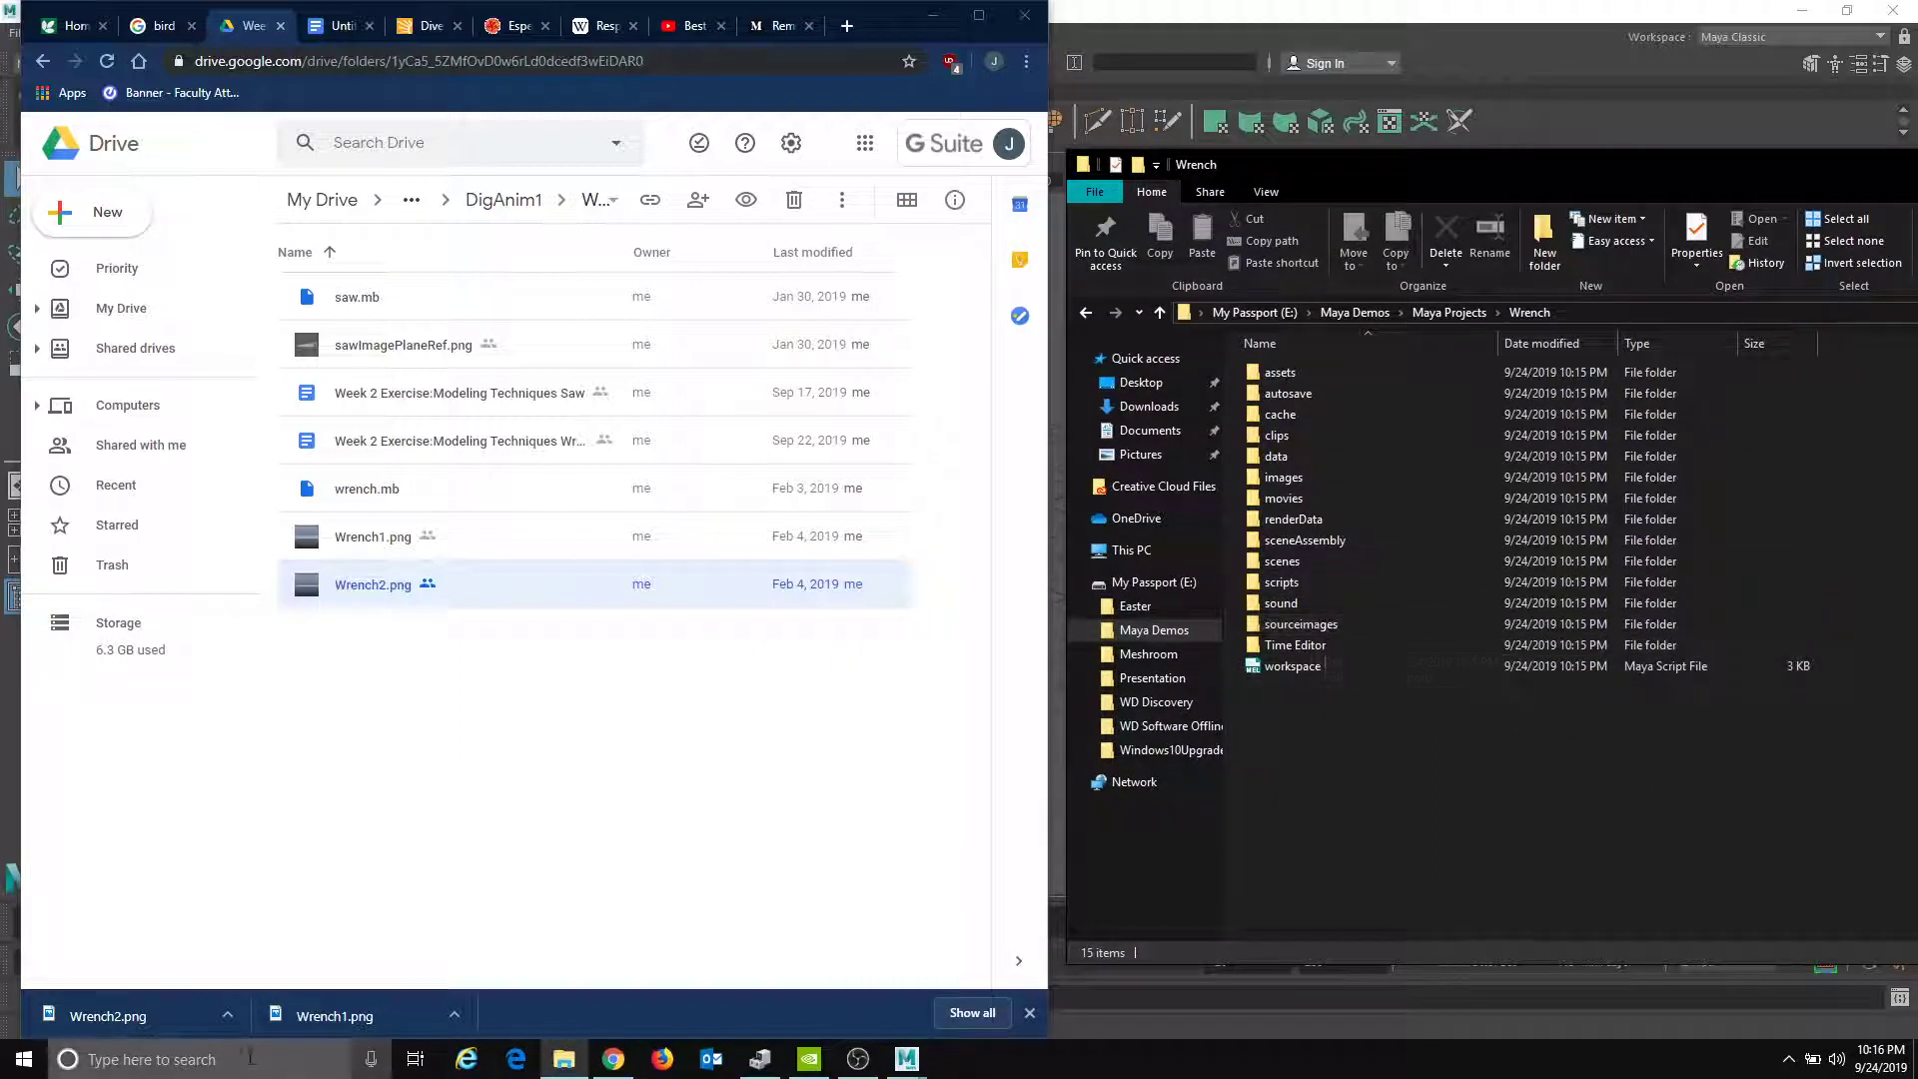
pyautogui.moveTo(313, 1024); pyautogui.dragTo(1298, 624)
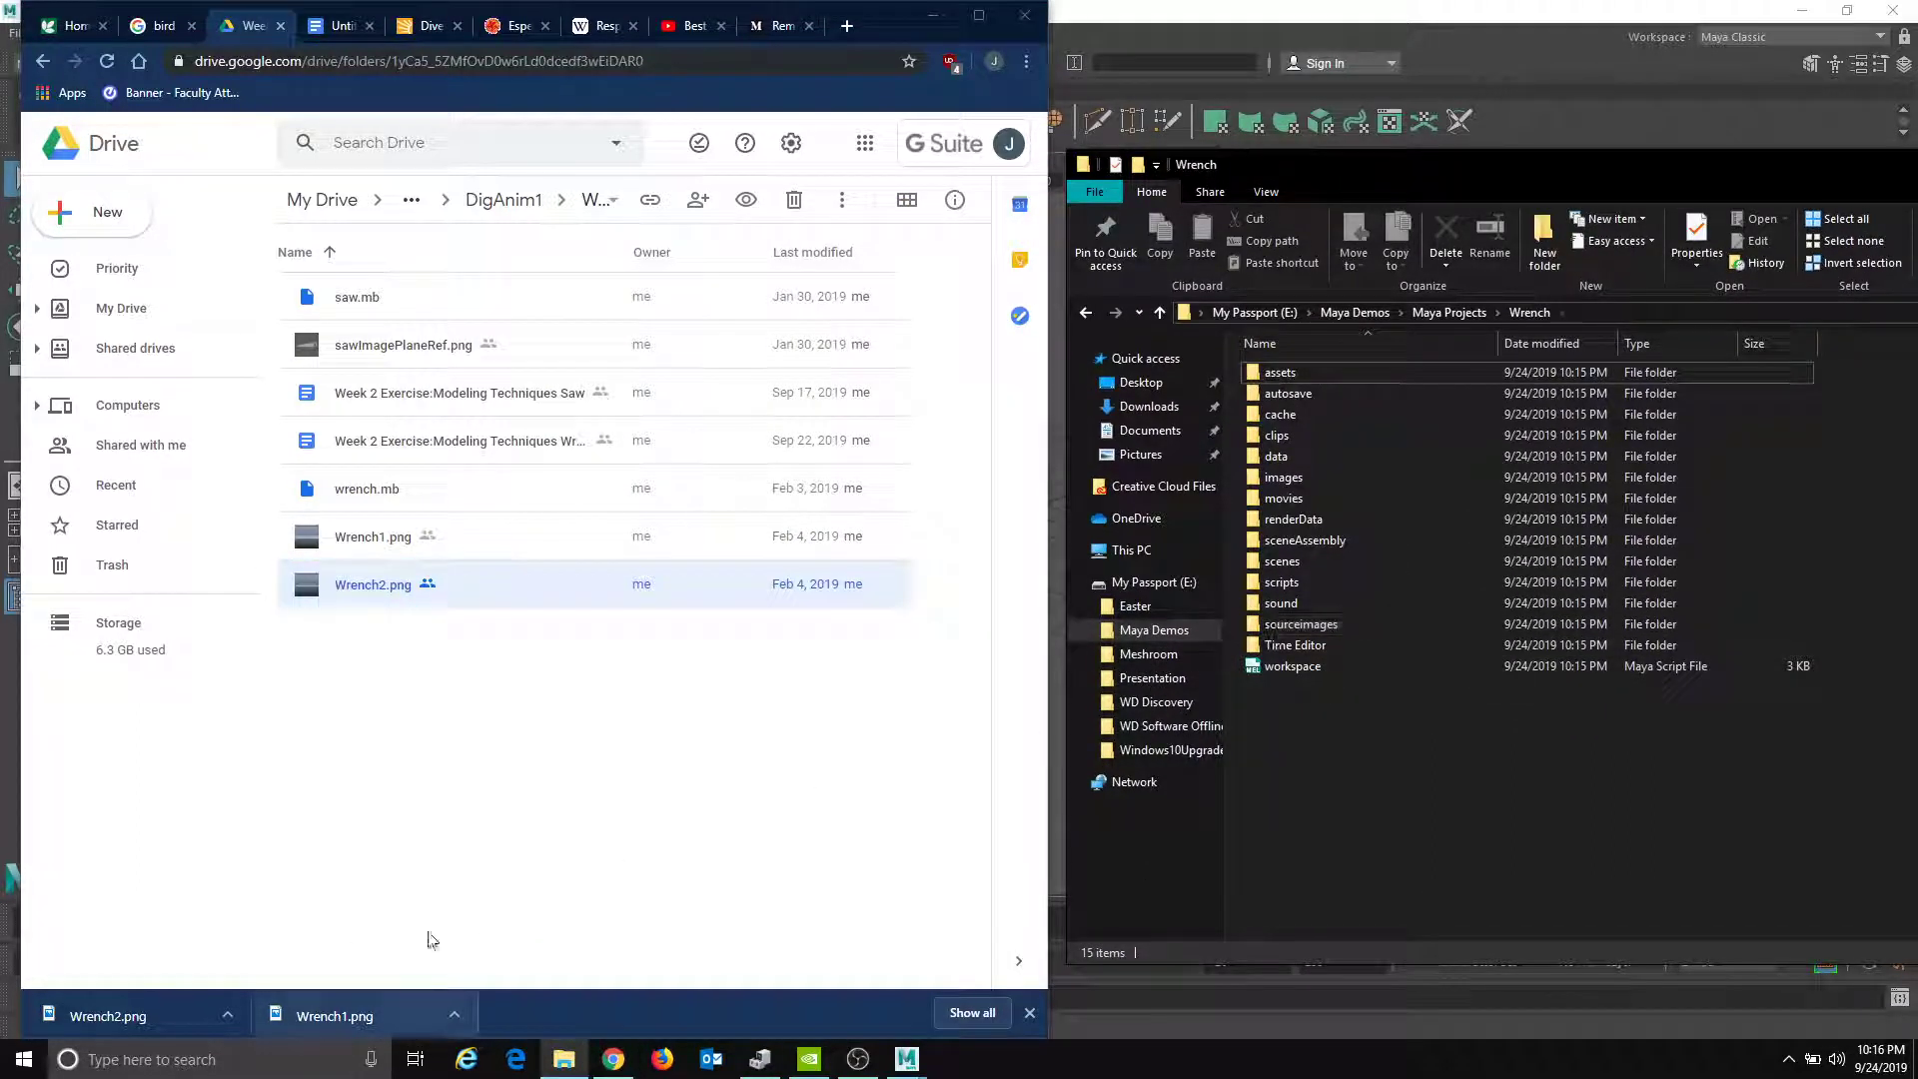
pyautogui.moveTo(150, 1011); pyautogui.dragTo(1423, 617)
pyautogui.doubleClick(1395, 617)
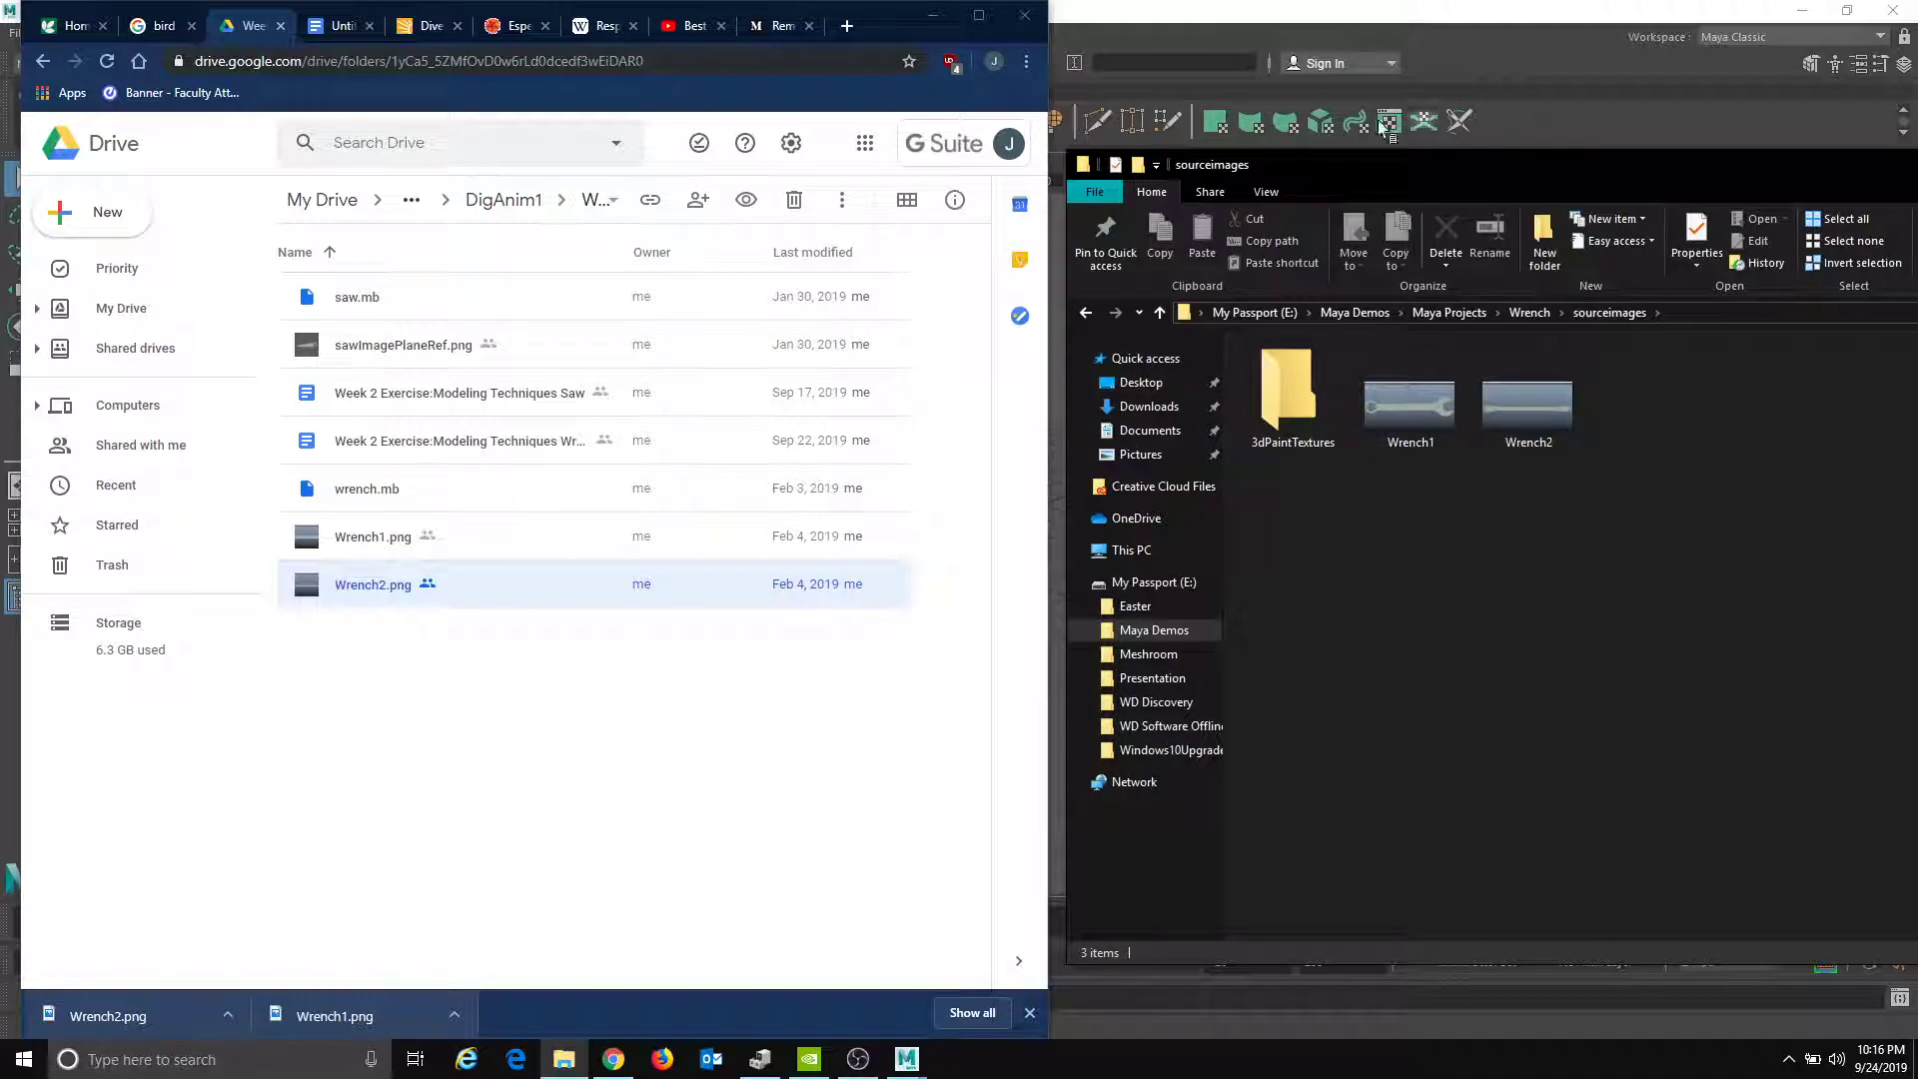
# - Minimize Chrome and the sourceimages folder window to return to Maya
pyautogui.click(934, 17)
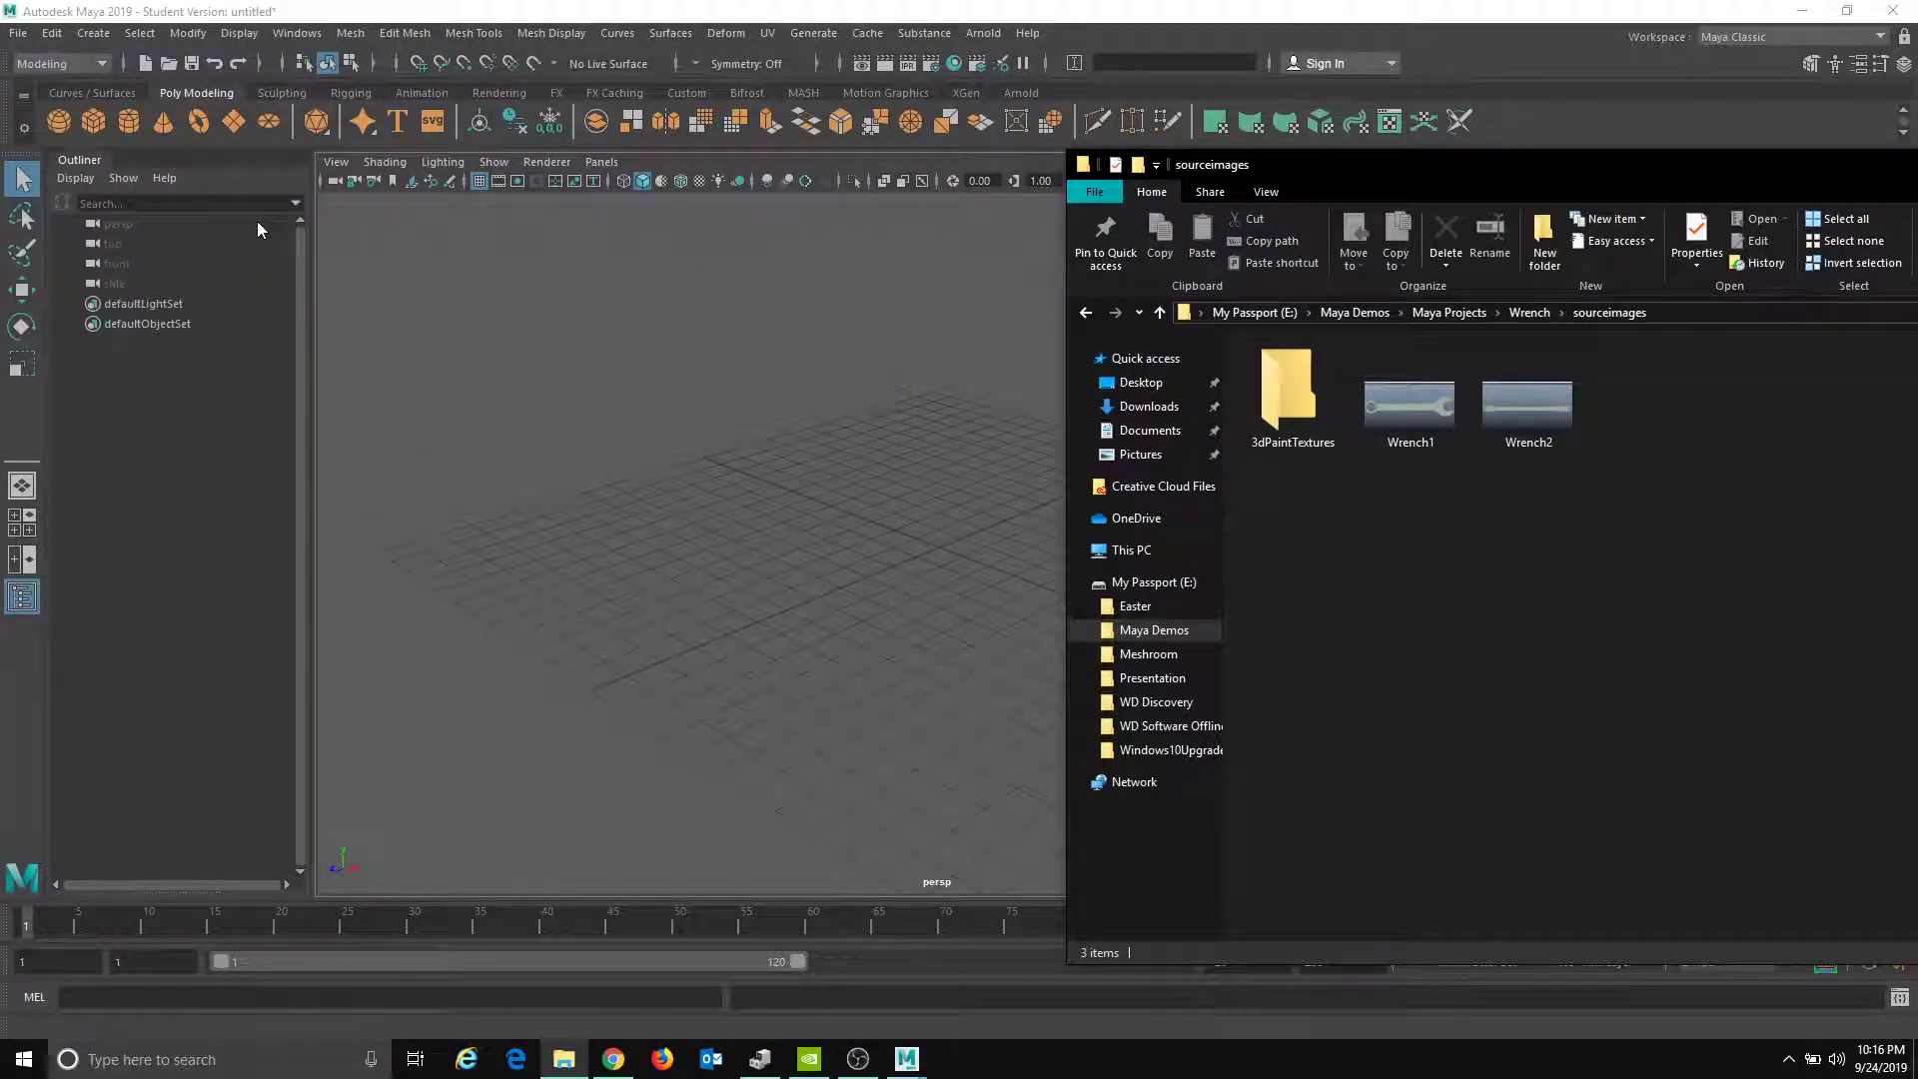
pyautogui.moveTo(1663, 157); pyautogui.dragTo(1664, 232)
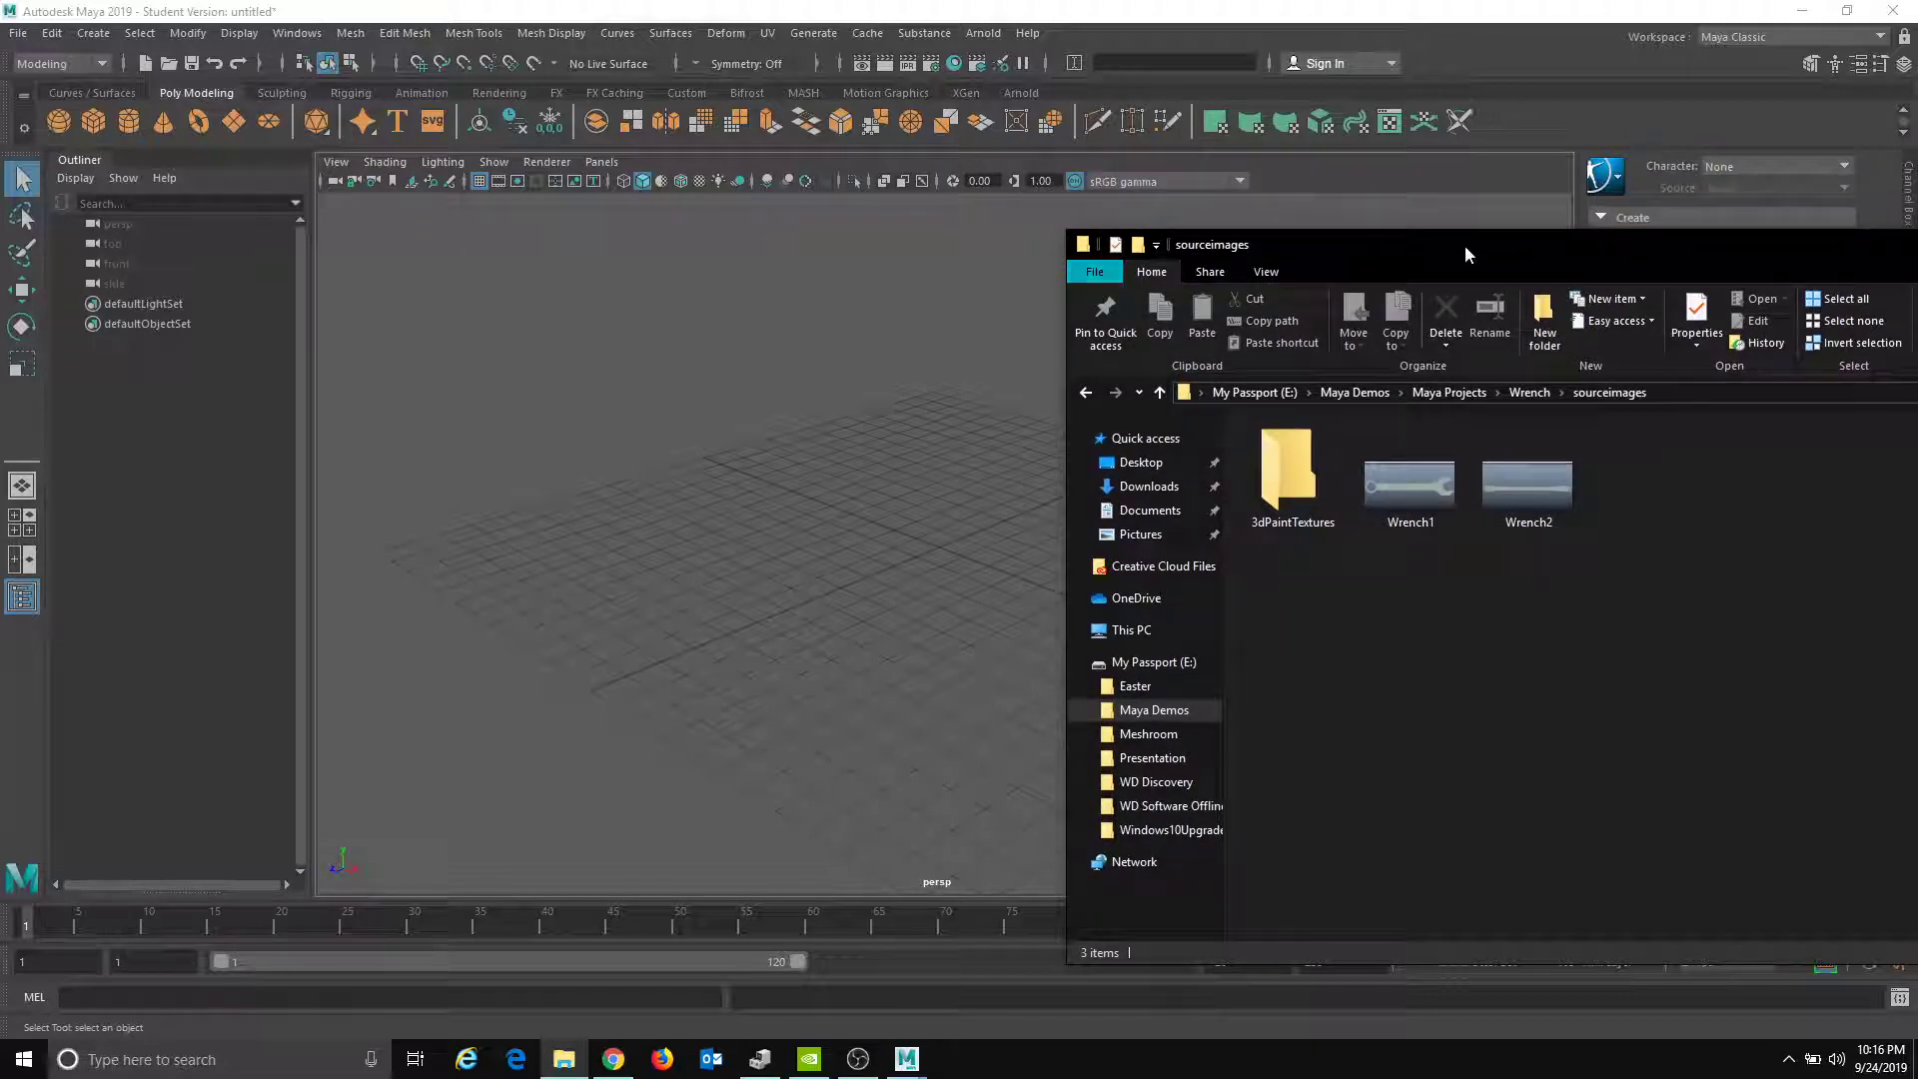
pyautogui.moveTo(1465, 243); pyautogui.dragTo(564, 237)
pyautogui.click(1140, 238)
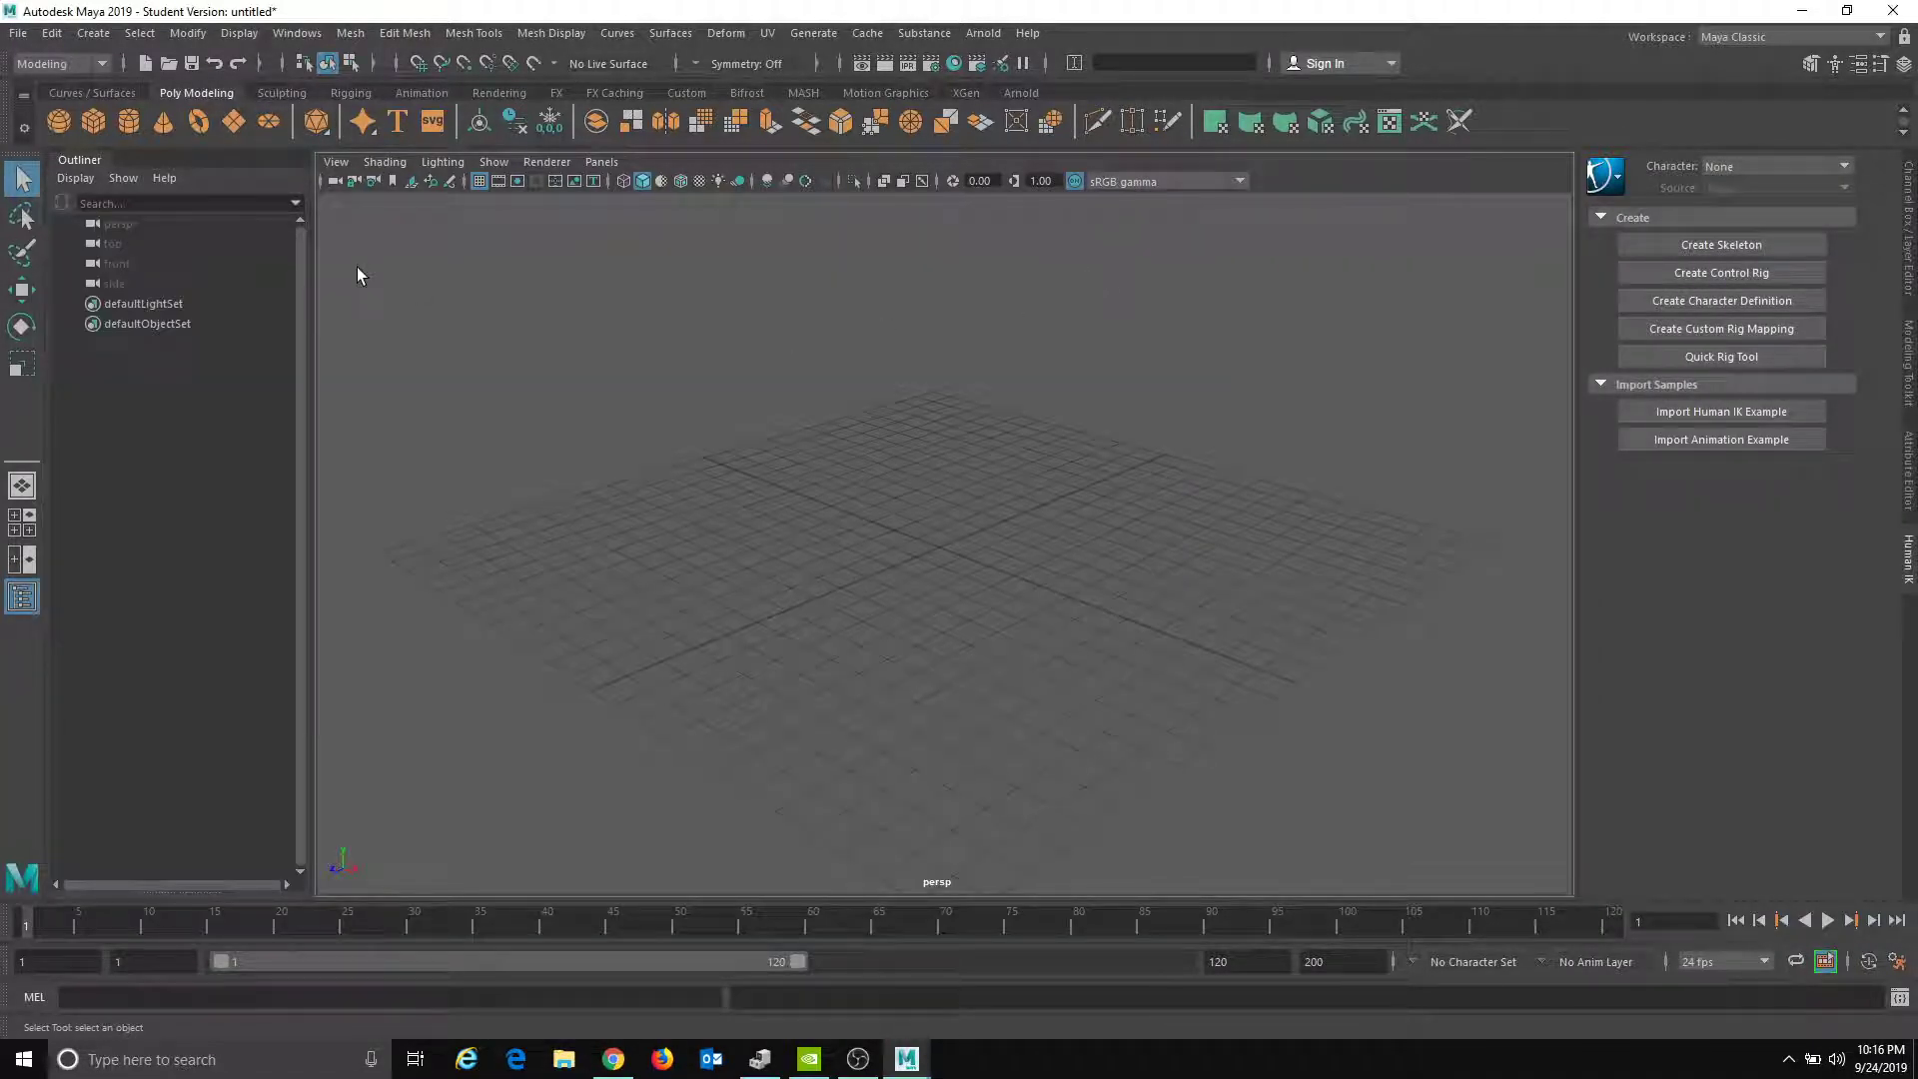
# - Create a free image plane with width 10 and height 10, maintaining the picture aspect ratio
pyautogui.click(93, 33)
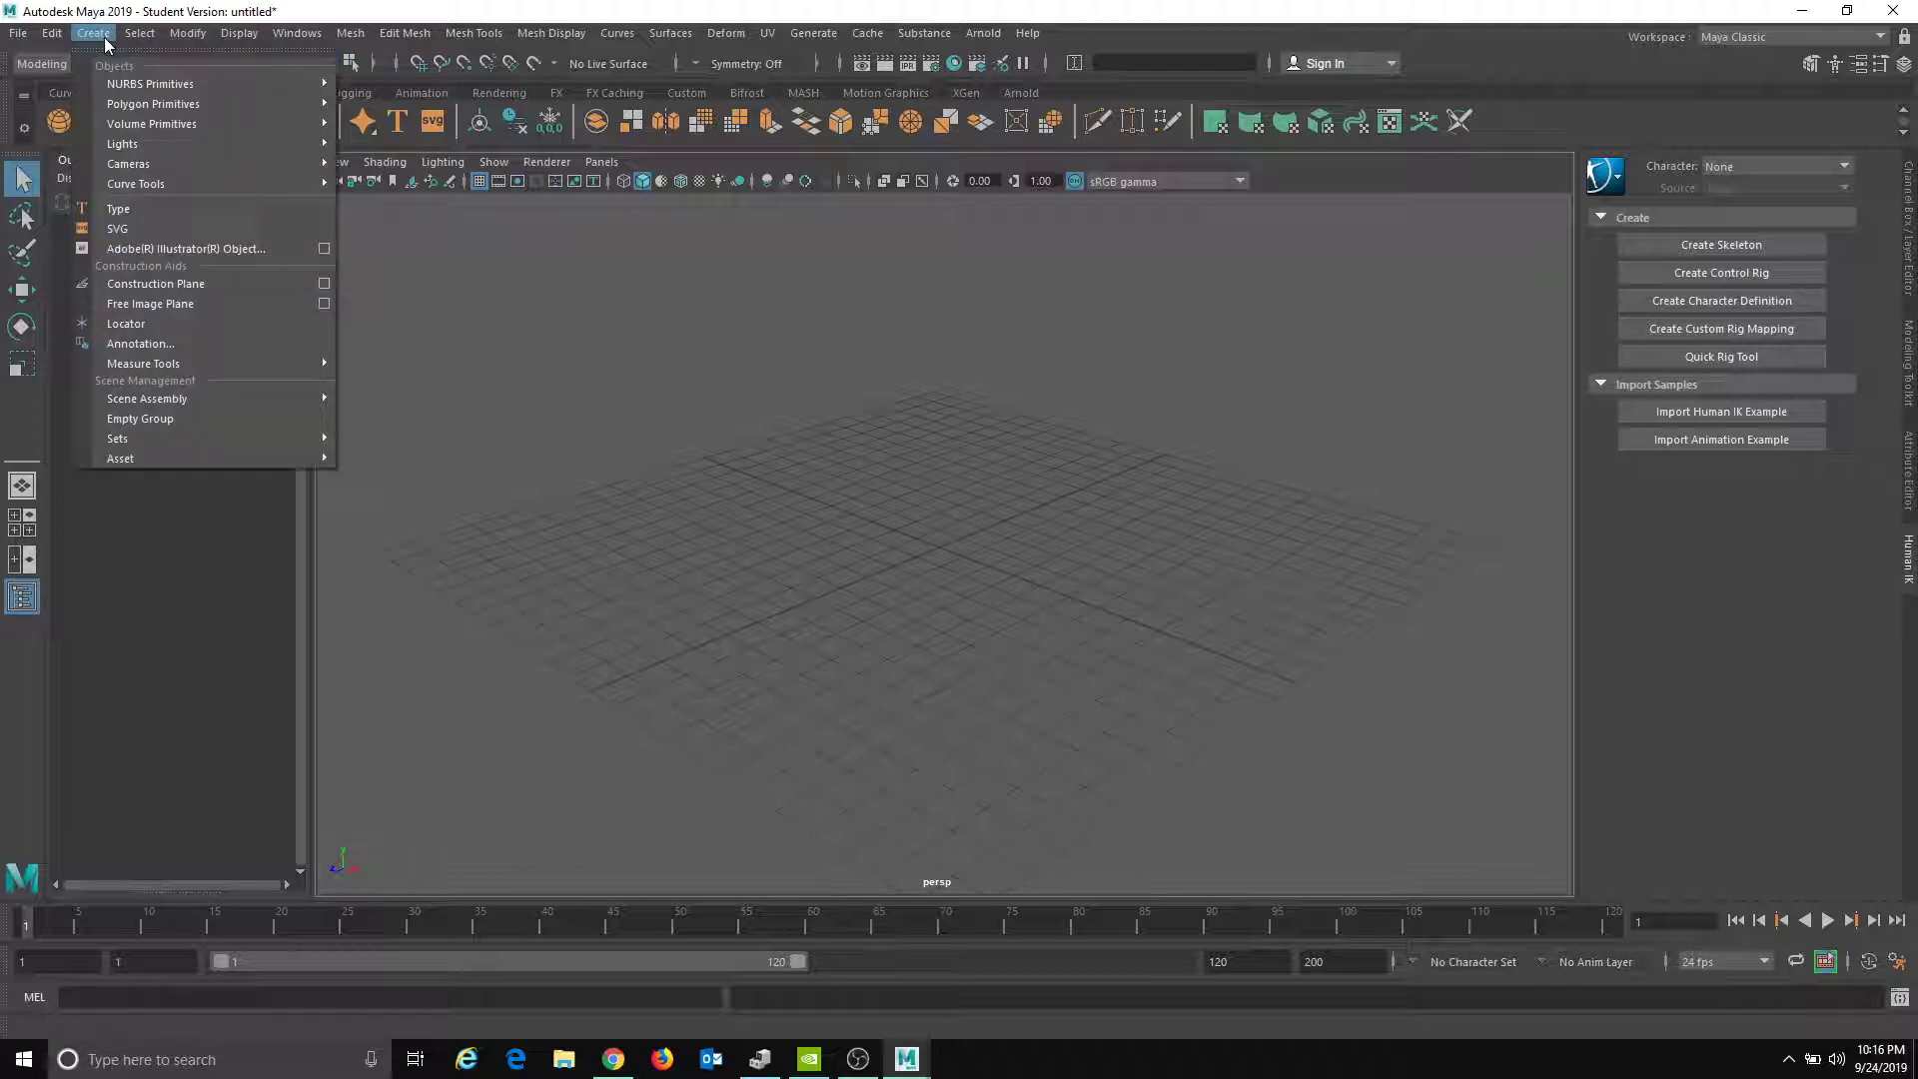
pyautogui.click(334, 301)
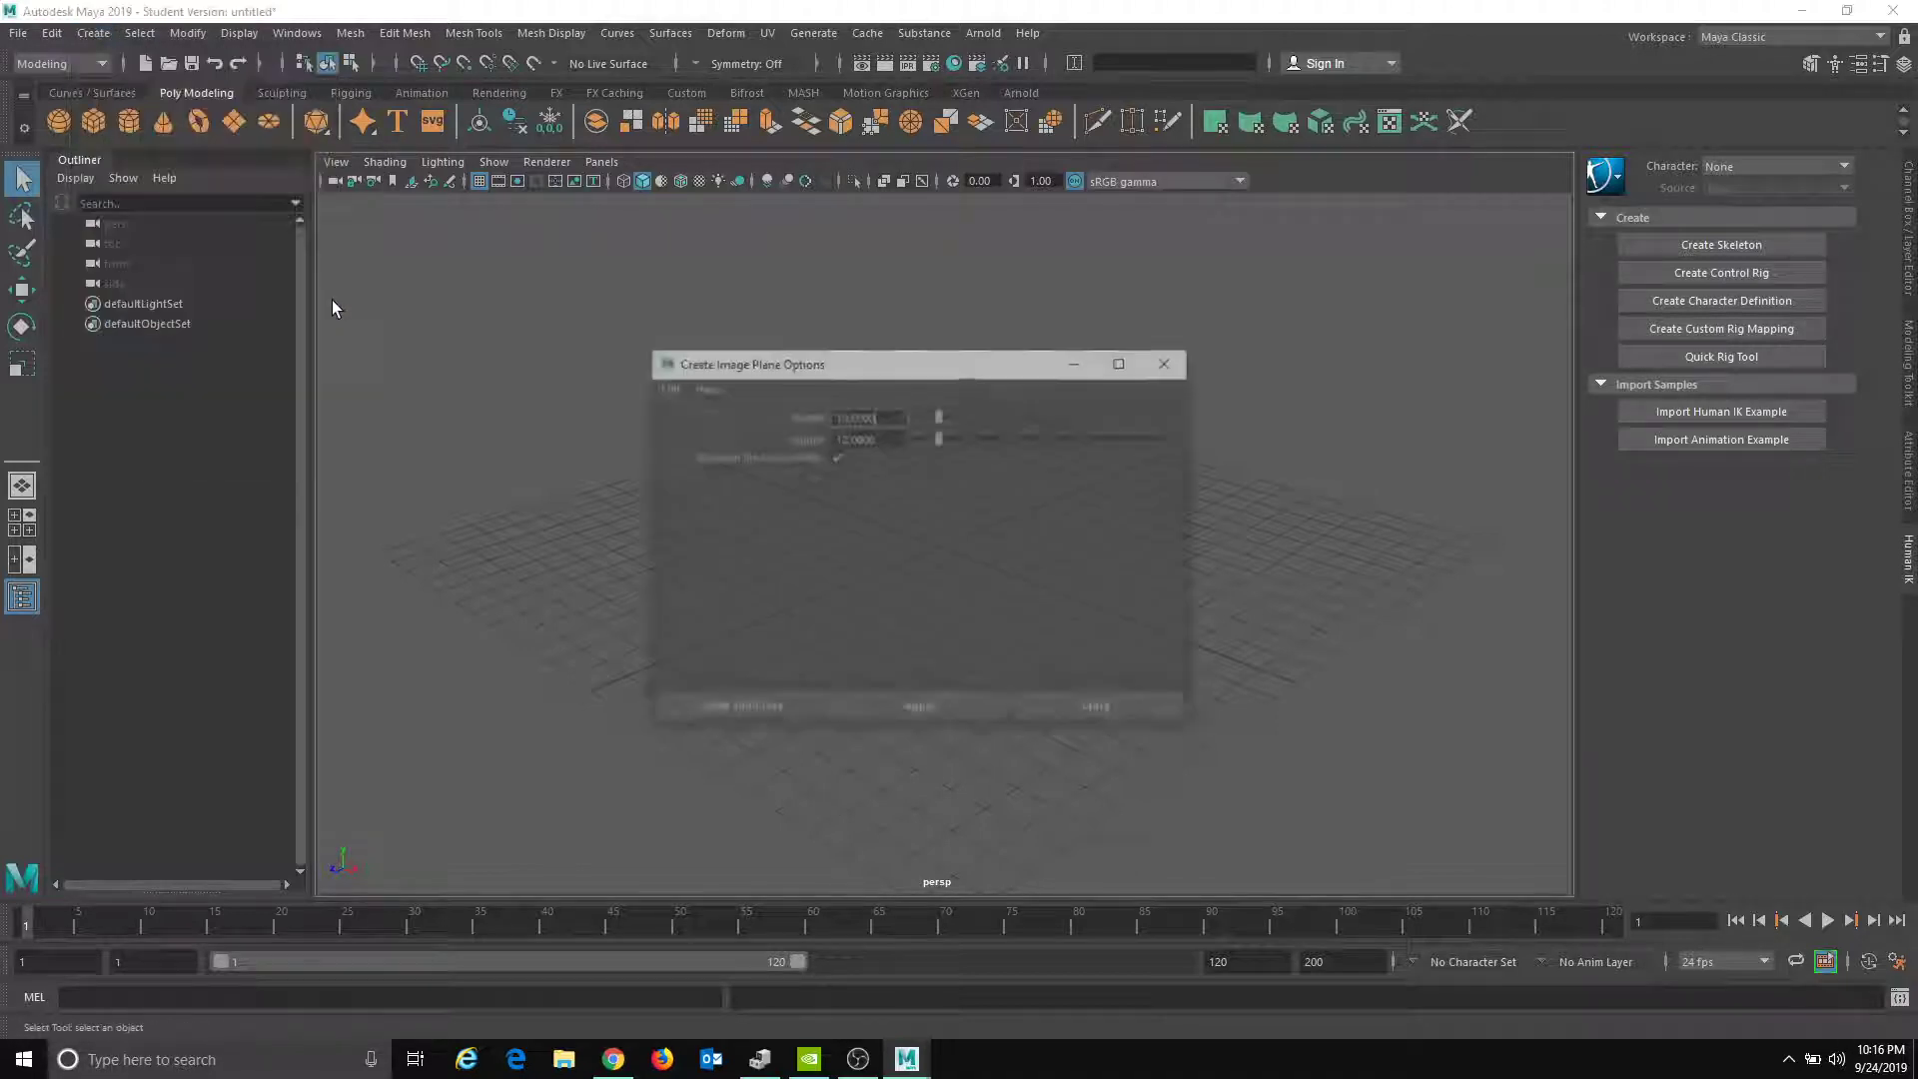
pyautogui.click(913, 709)
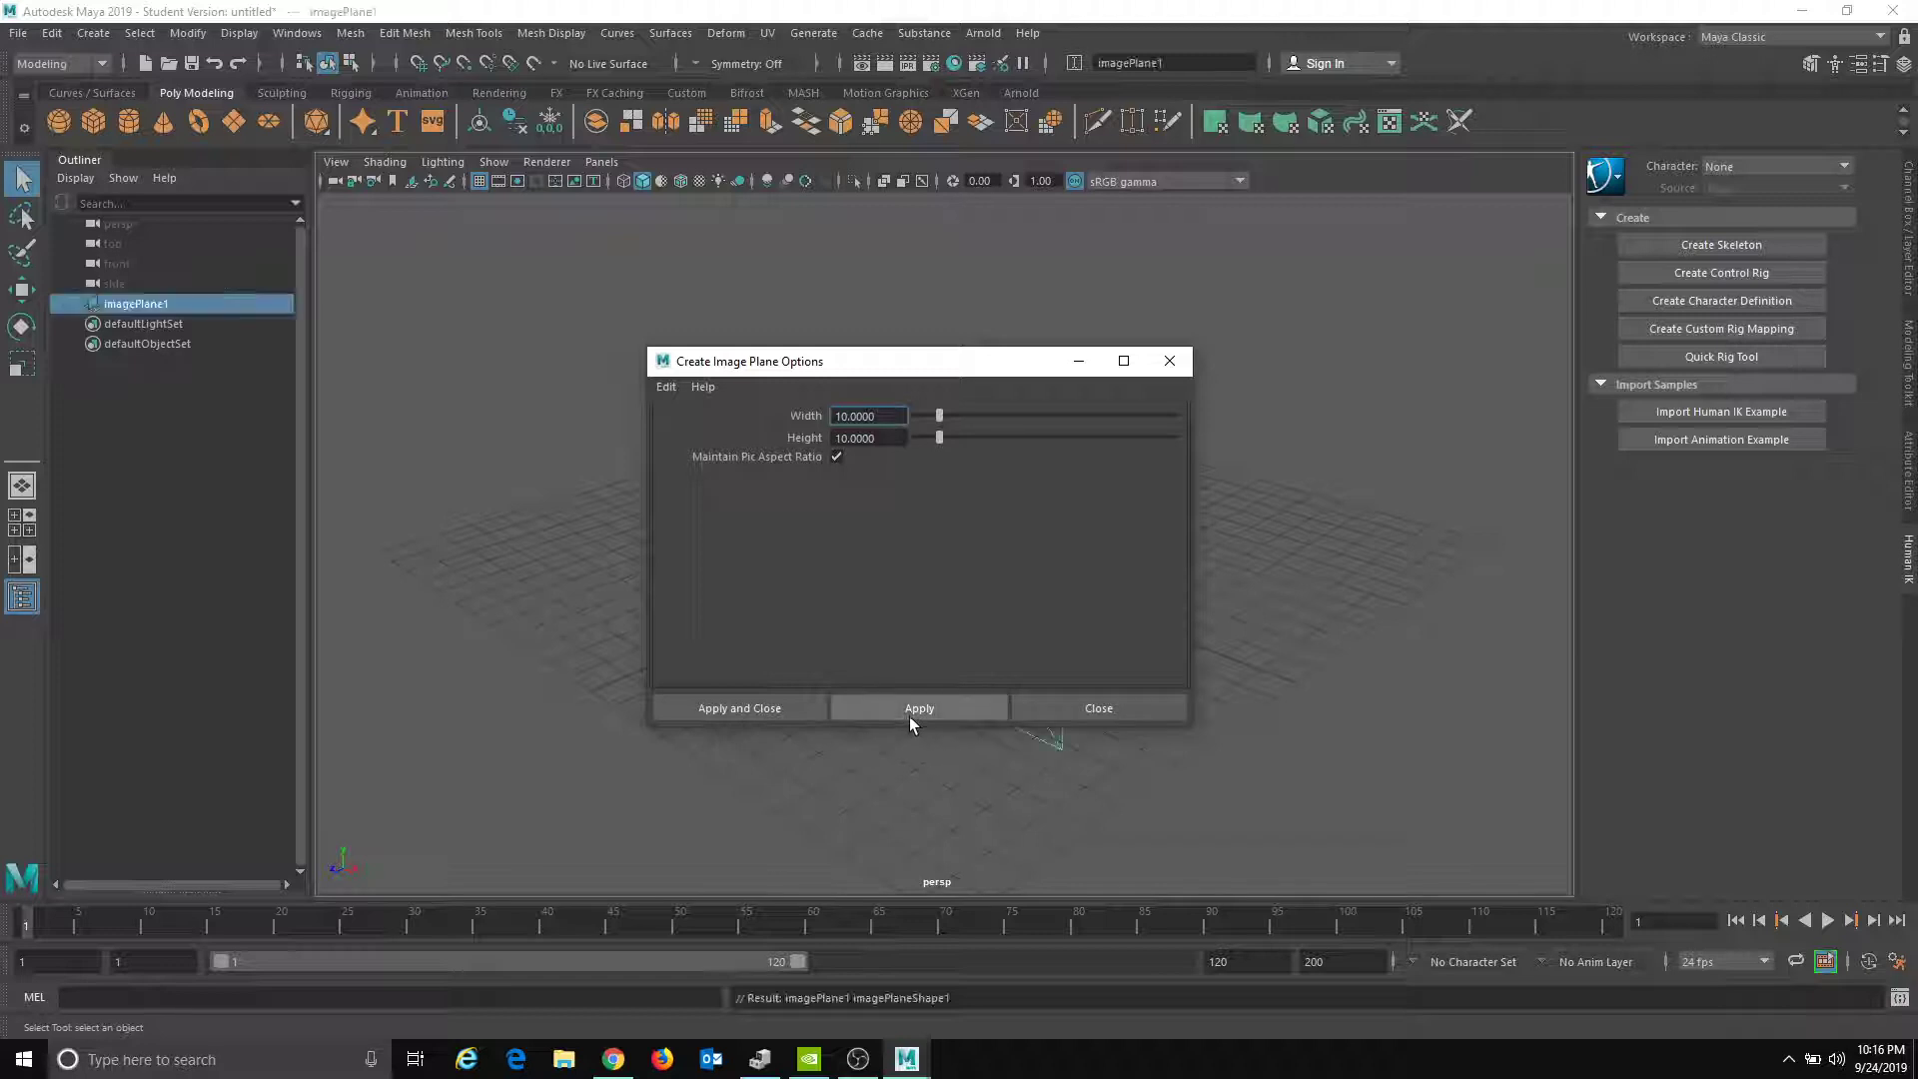
pyautogui.click(1059, 709)
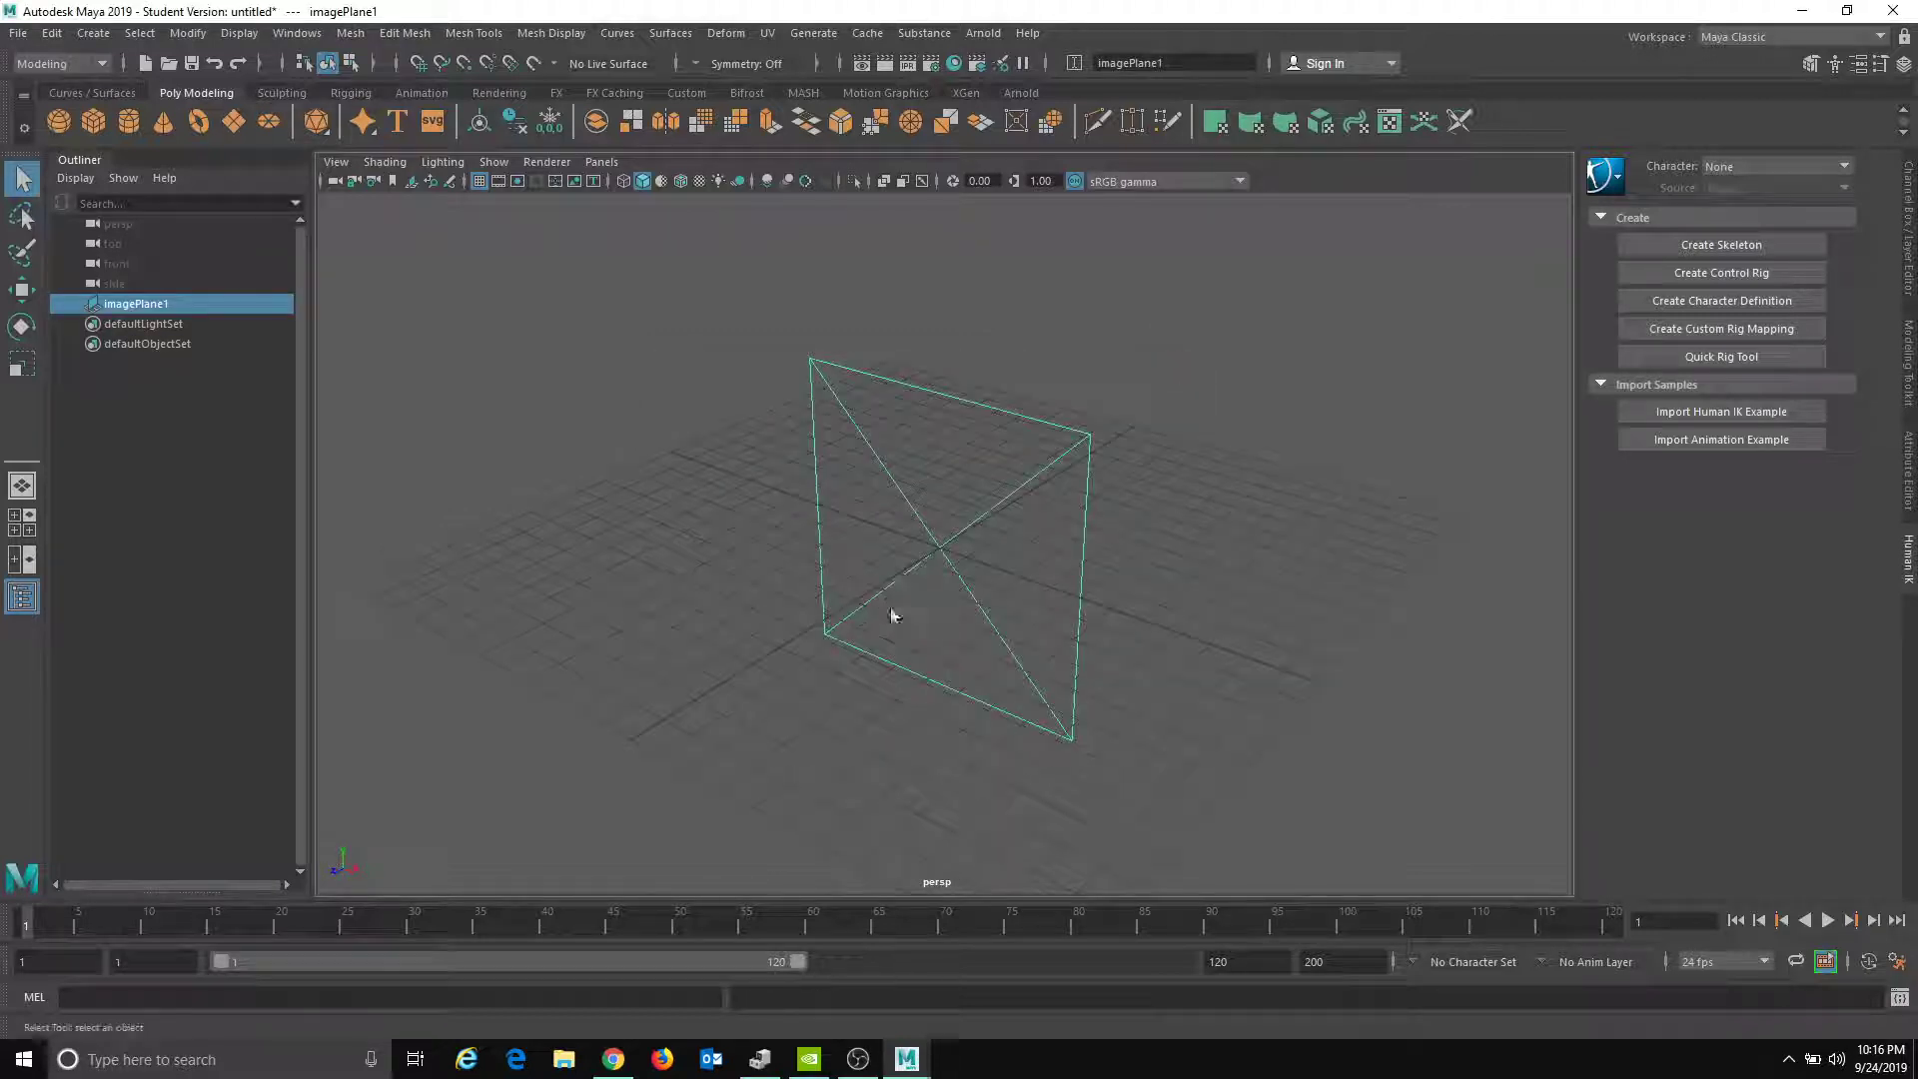
# - Load Wrench1.png from sourceimages as the image of the image plane, then deselect the plane
pyautogui.click(1909, 478)
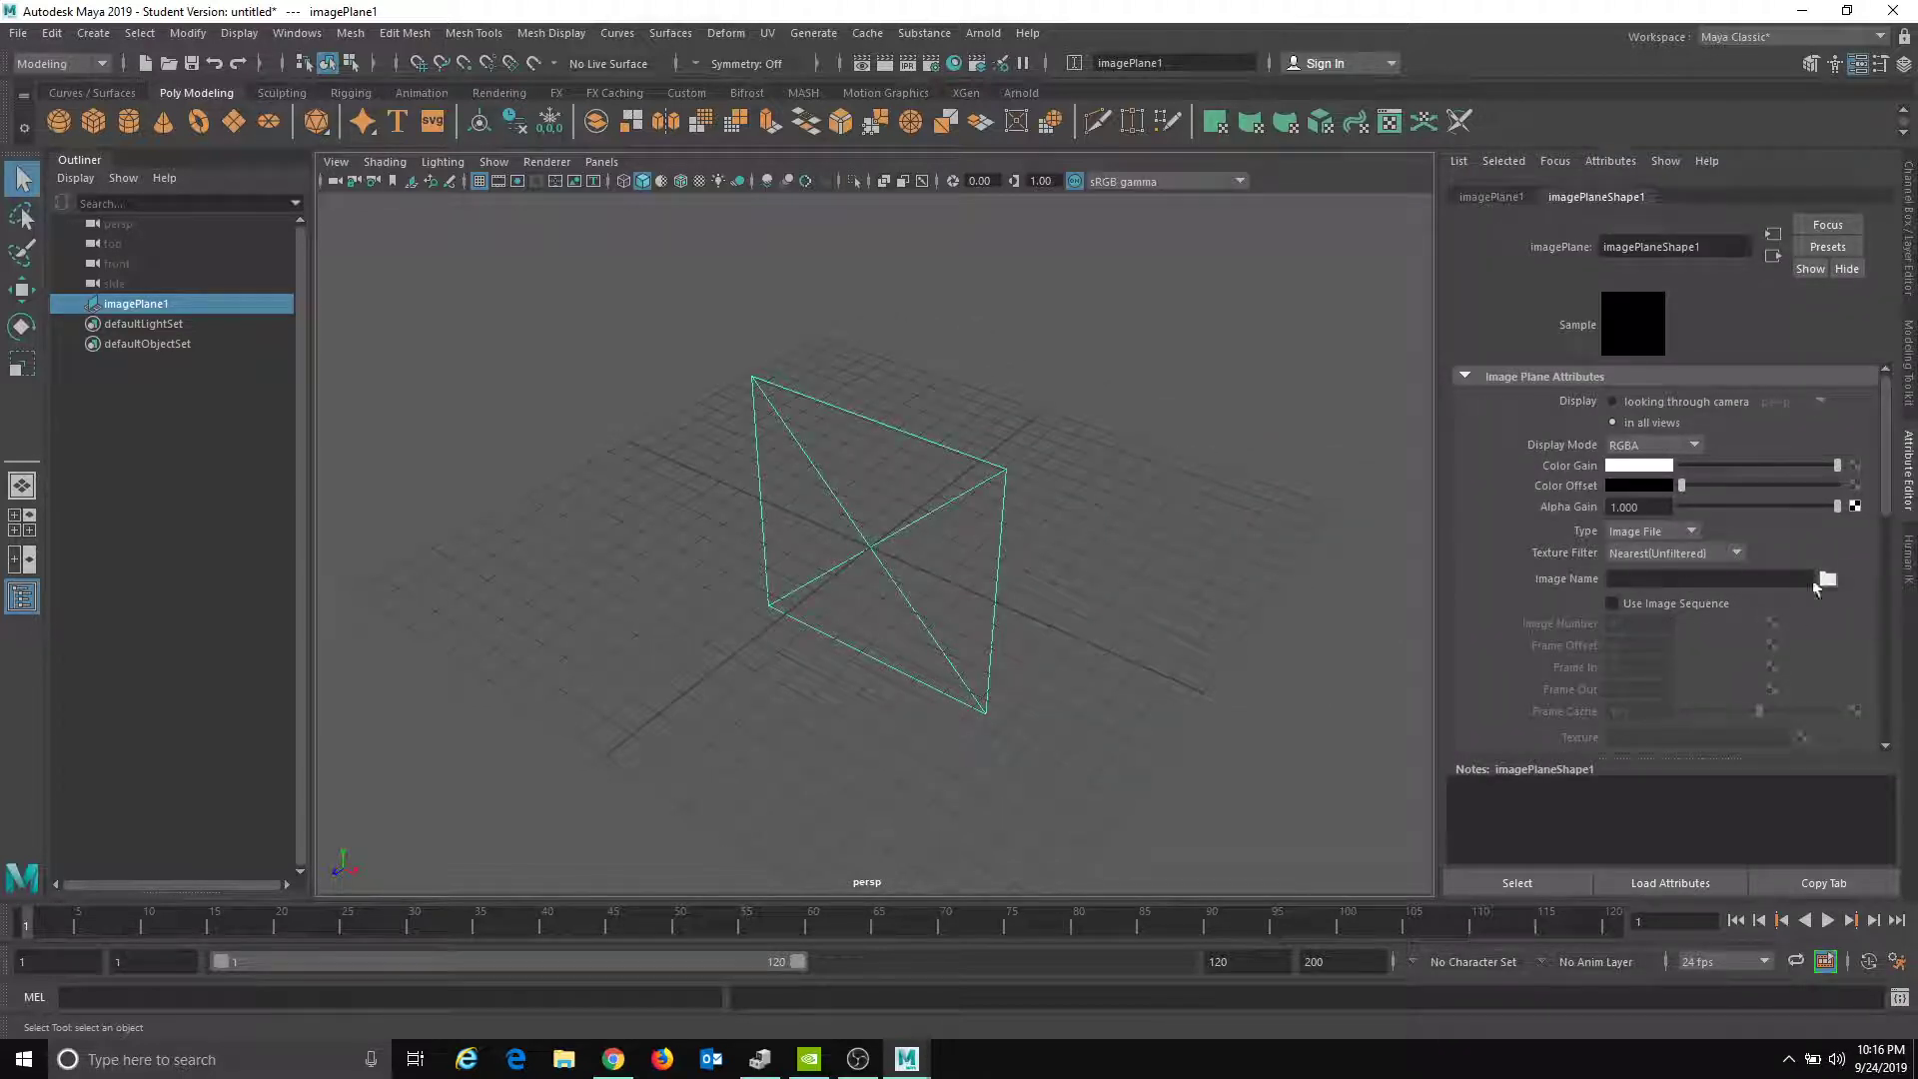
pyautogui.click(1828, 580)
pyautogui.click(479, 320)
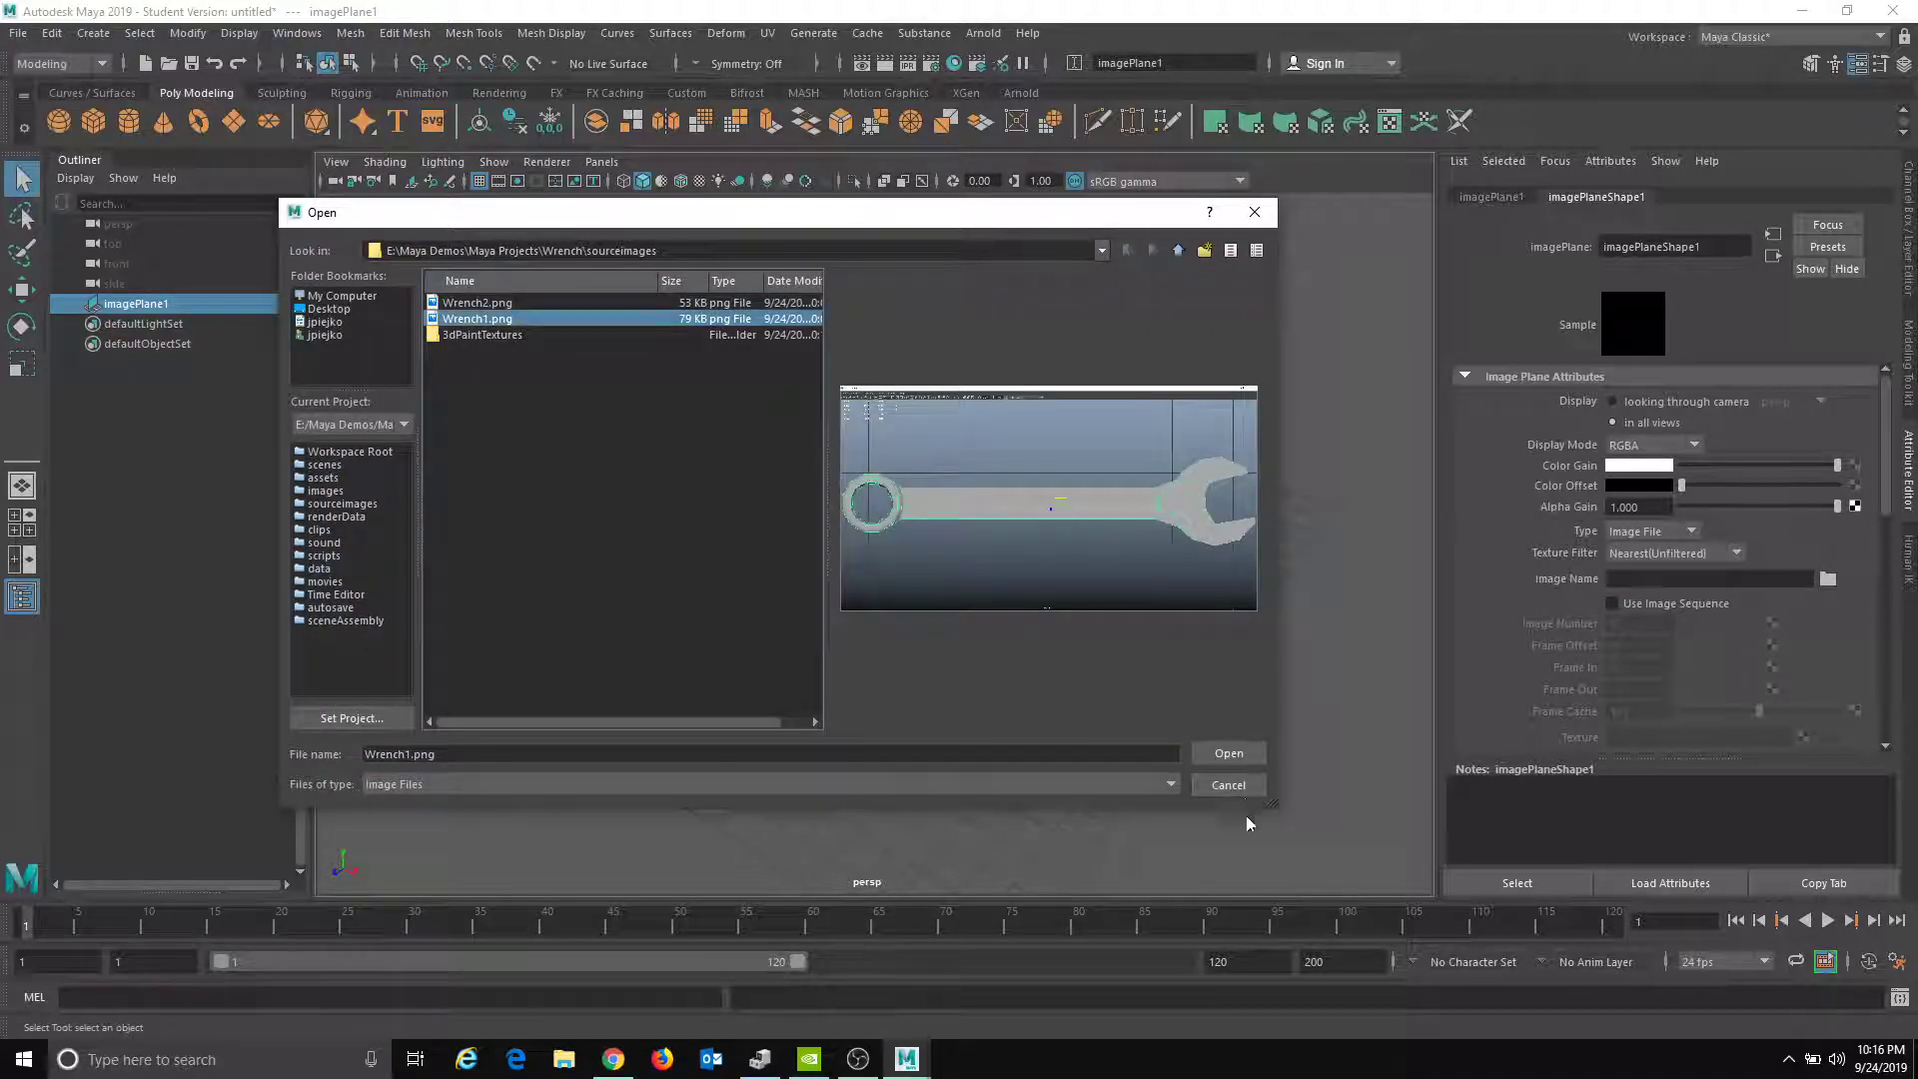
pyautogui.click(1237, 758)
pyautogui.keyDown('alt'); pyautogui.moveTo(1049, 676); pyautogui.dragTo(1148, 636); pyautogui.keyUp('alt')
pyautogui.click(1228, 641)
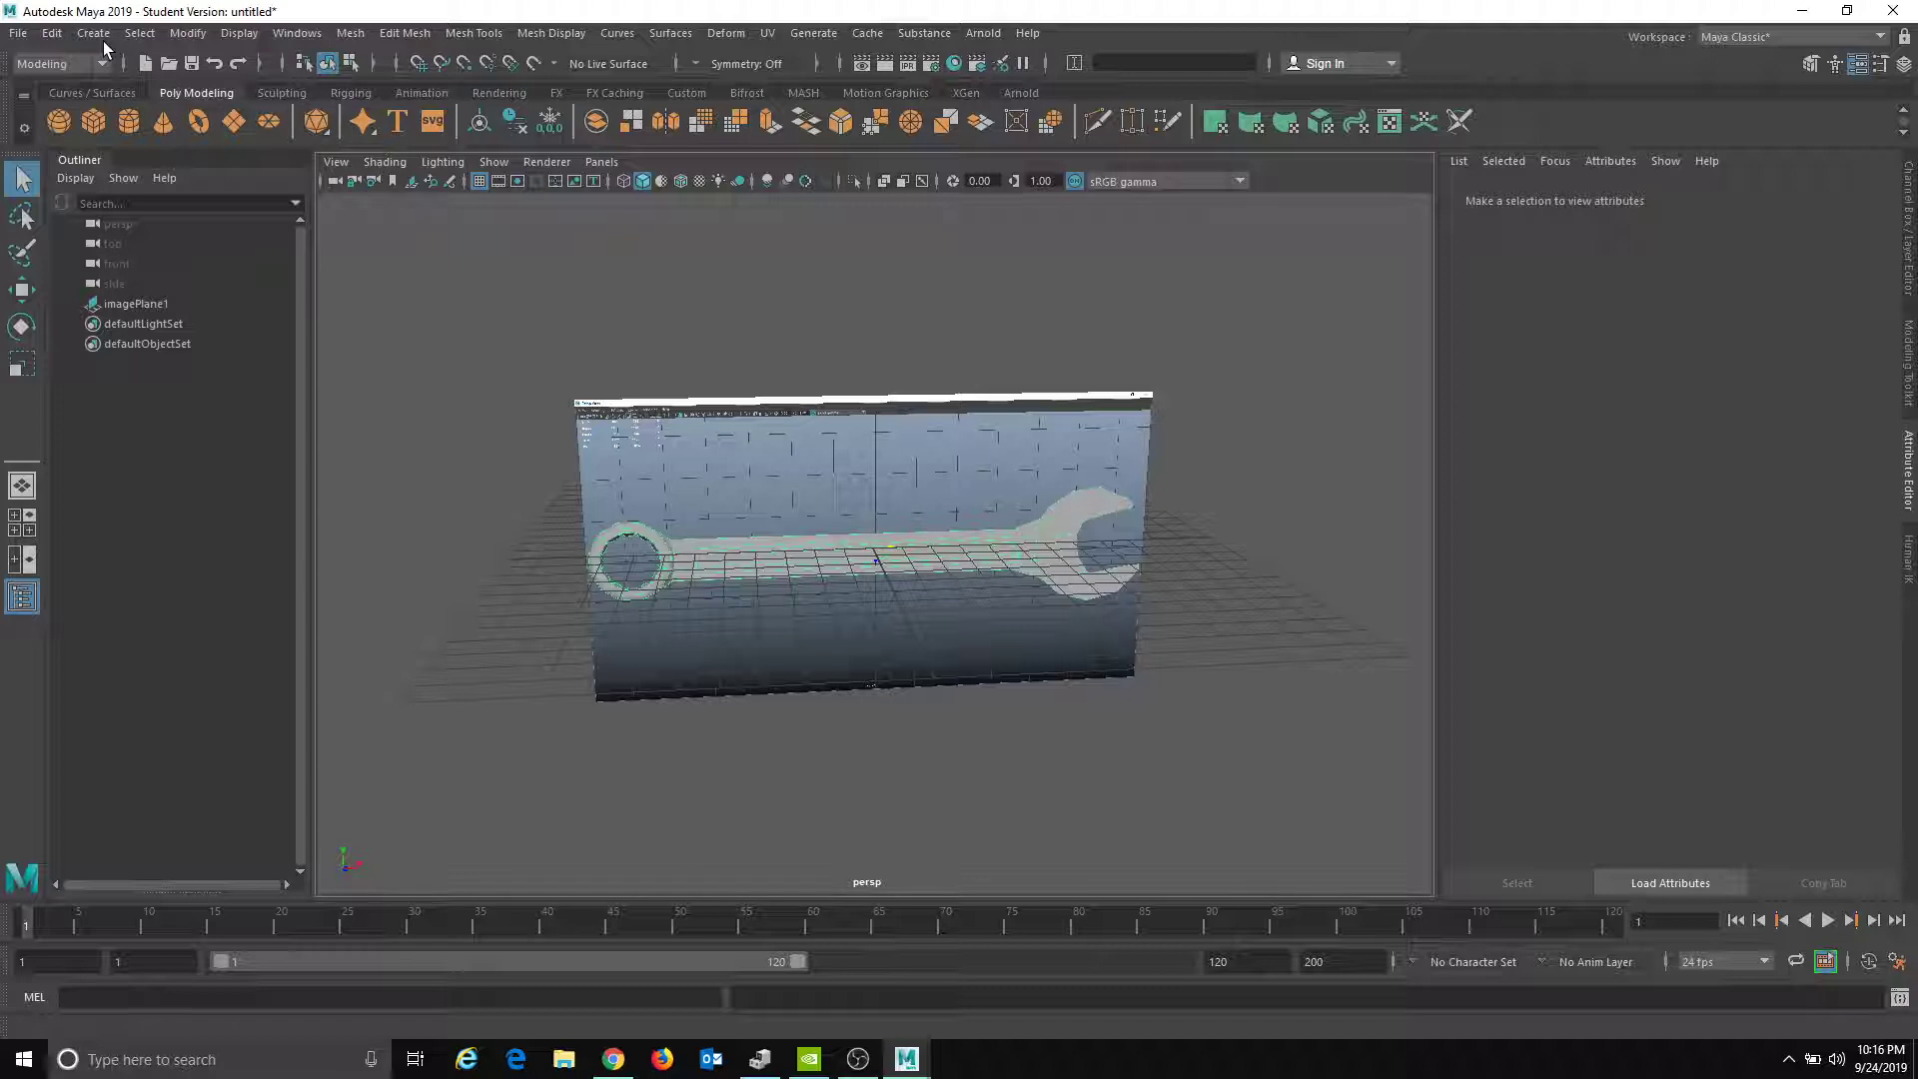
# - Create a second 10 by 10 free image plane with maintained aspect ratio and load Wrench2.png from sourceimages as its image
pyautogui.click(96, 33)
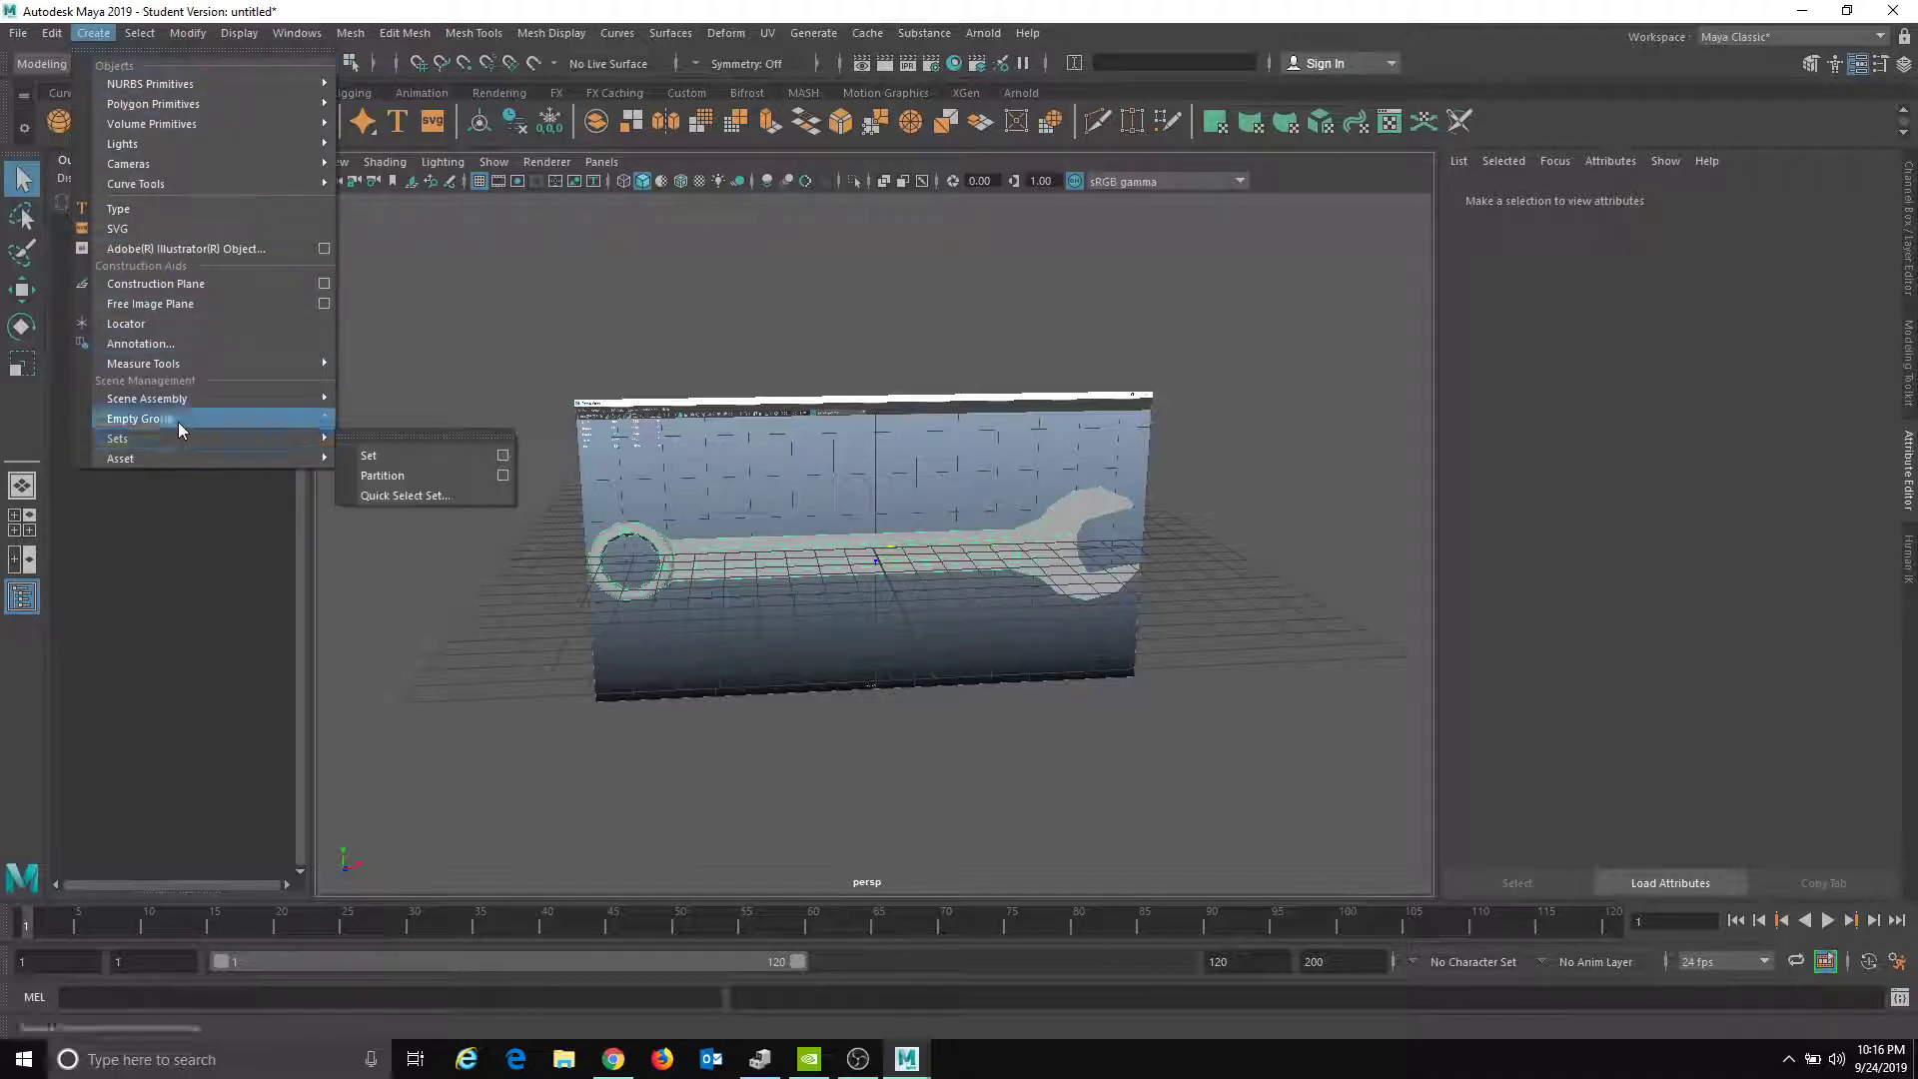
pyautogui.click(326, 305)
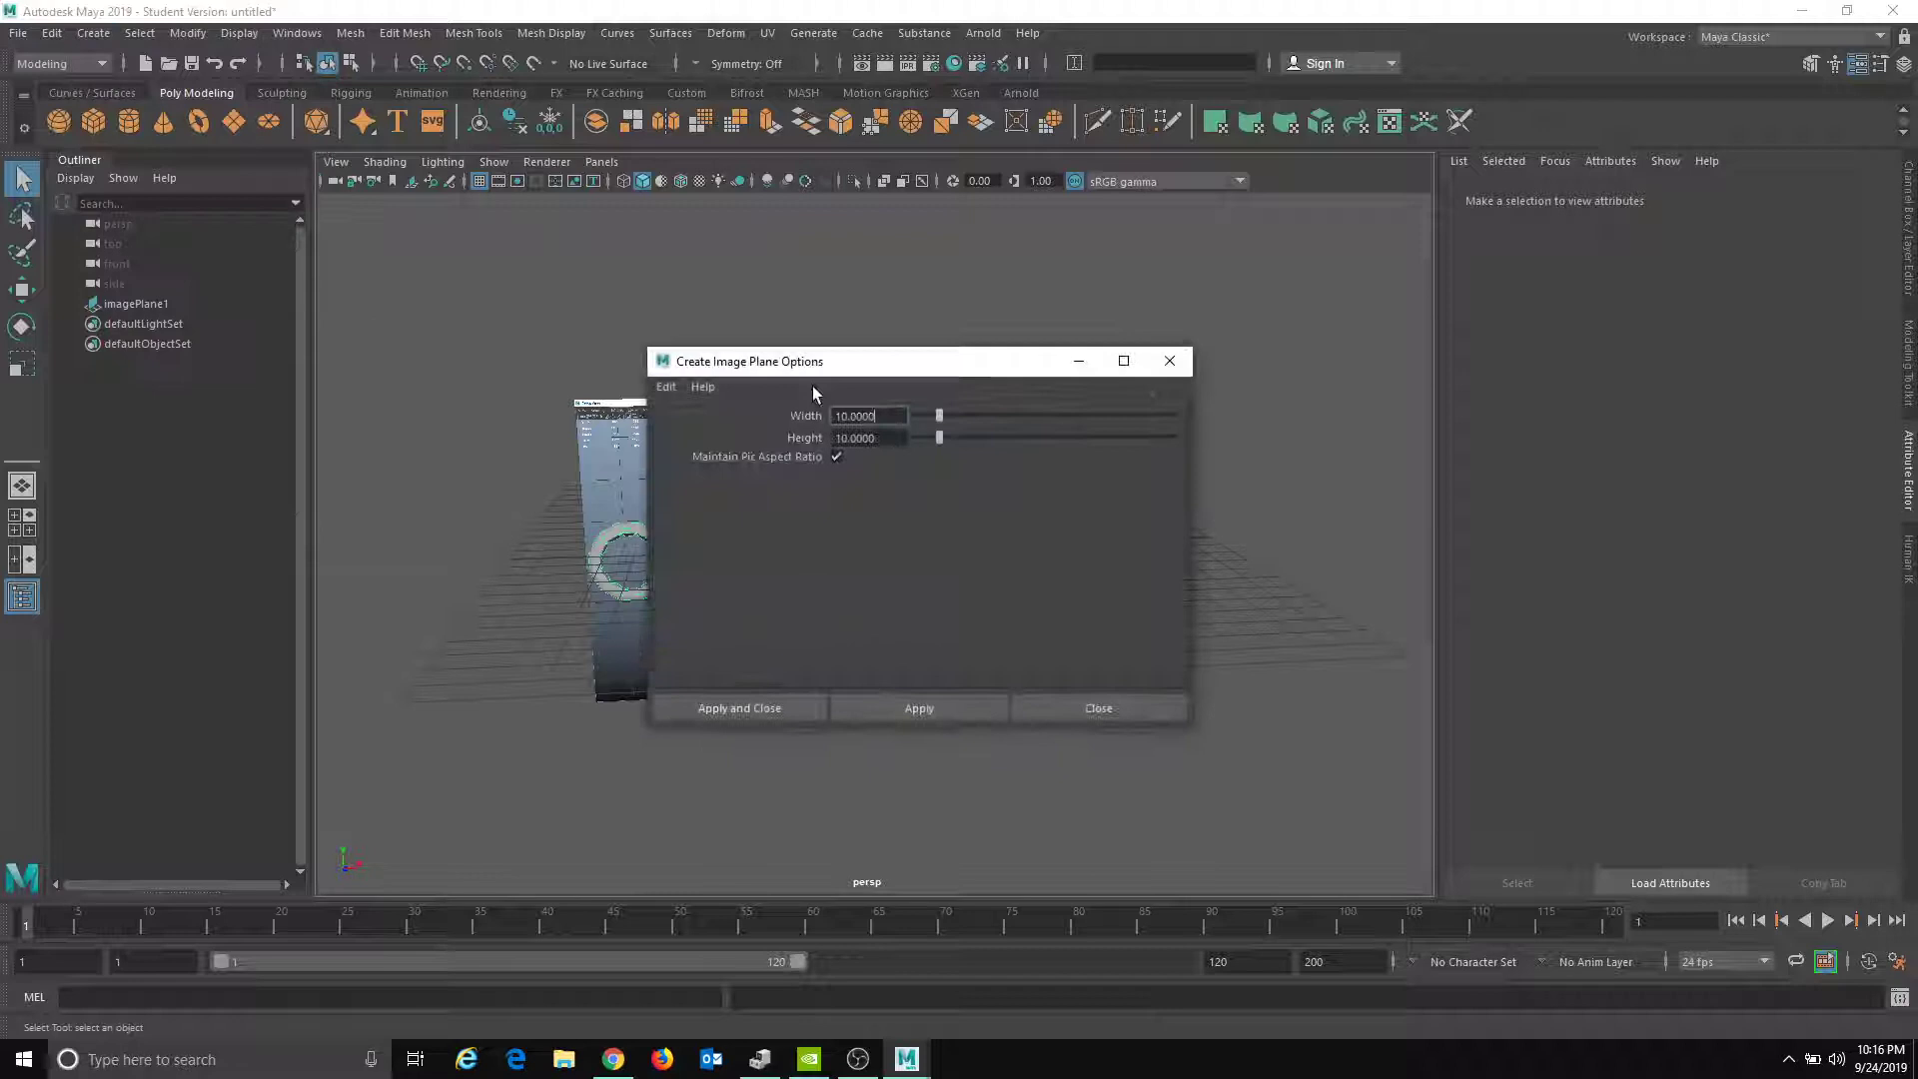
pyautogui.click(879, 706)
pyautogui.click(1830, 578)
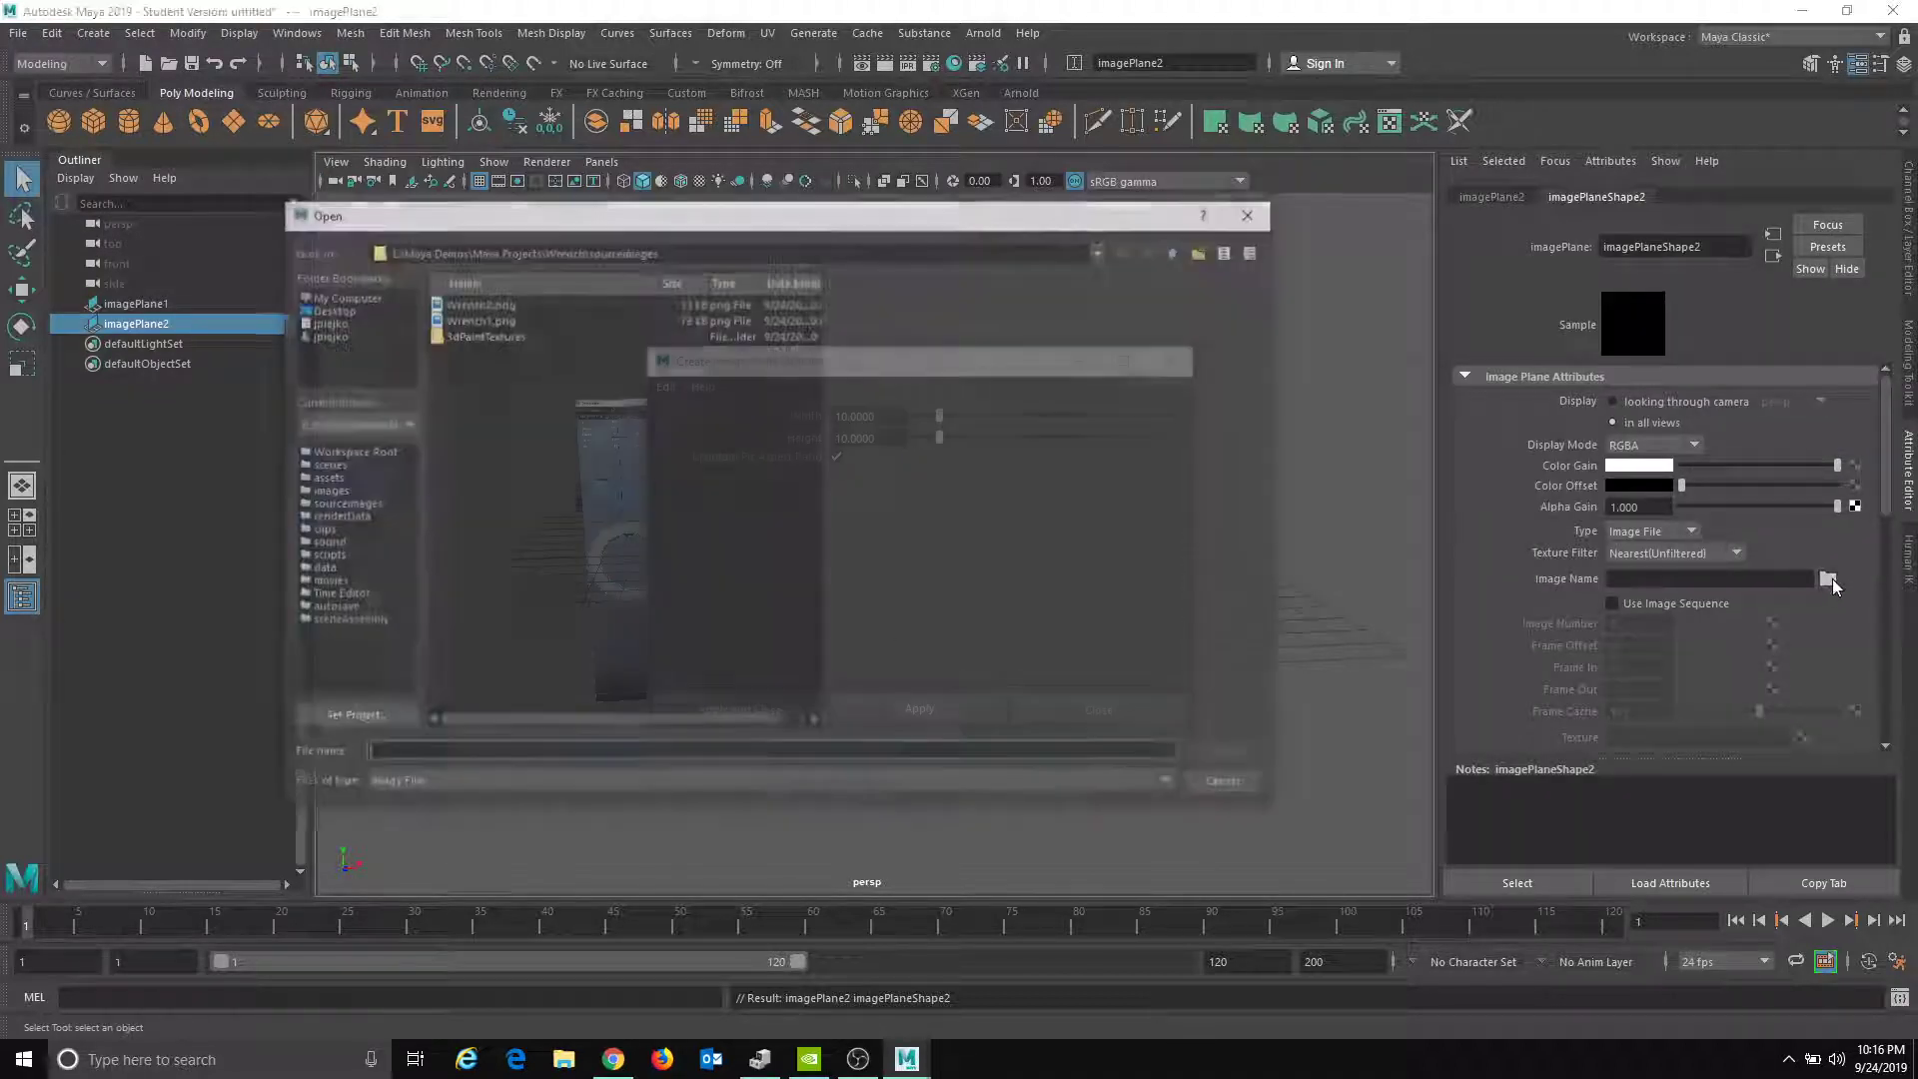
pyautogui.click(475, 302)
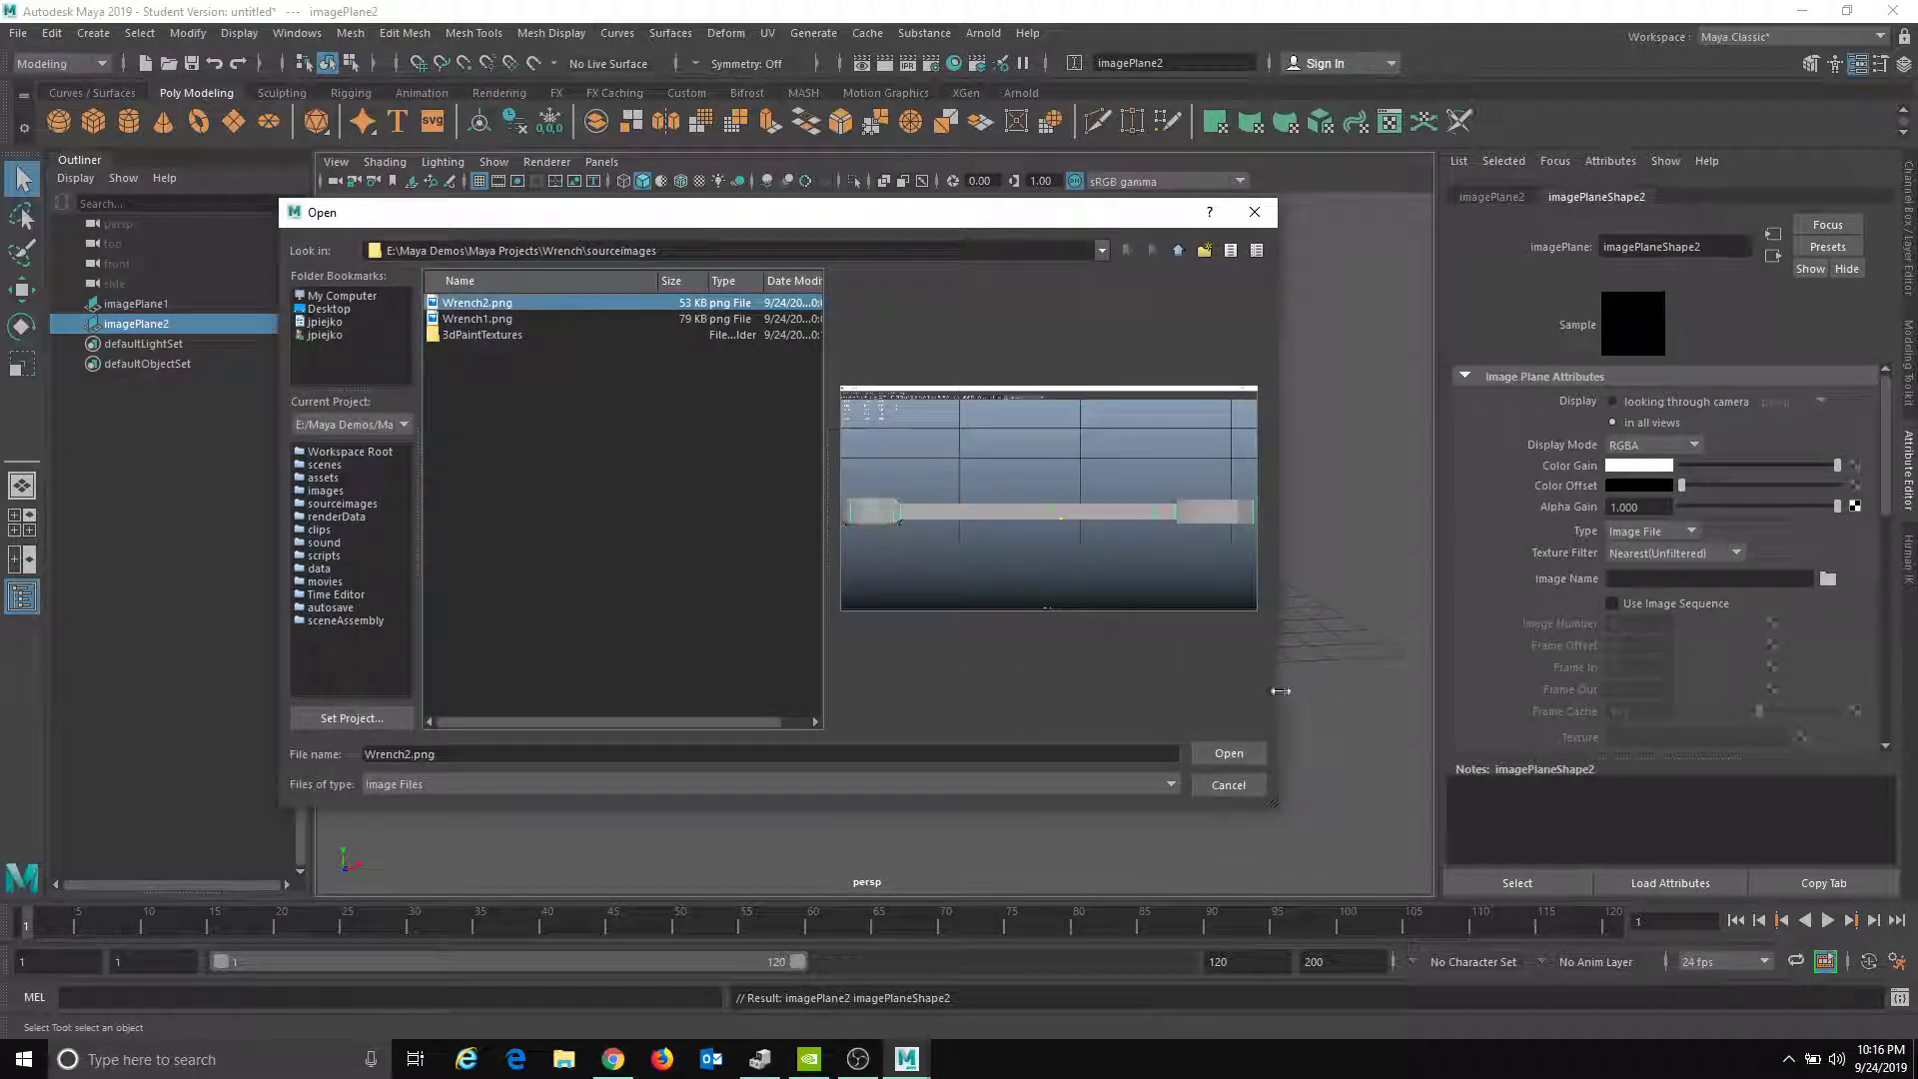
pyautogui.click(1235, 752)
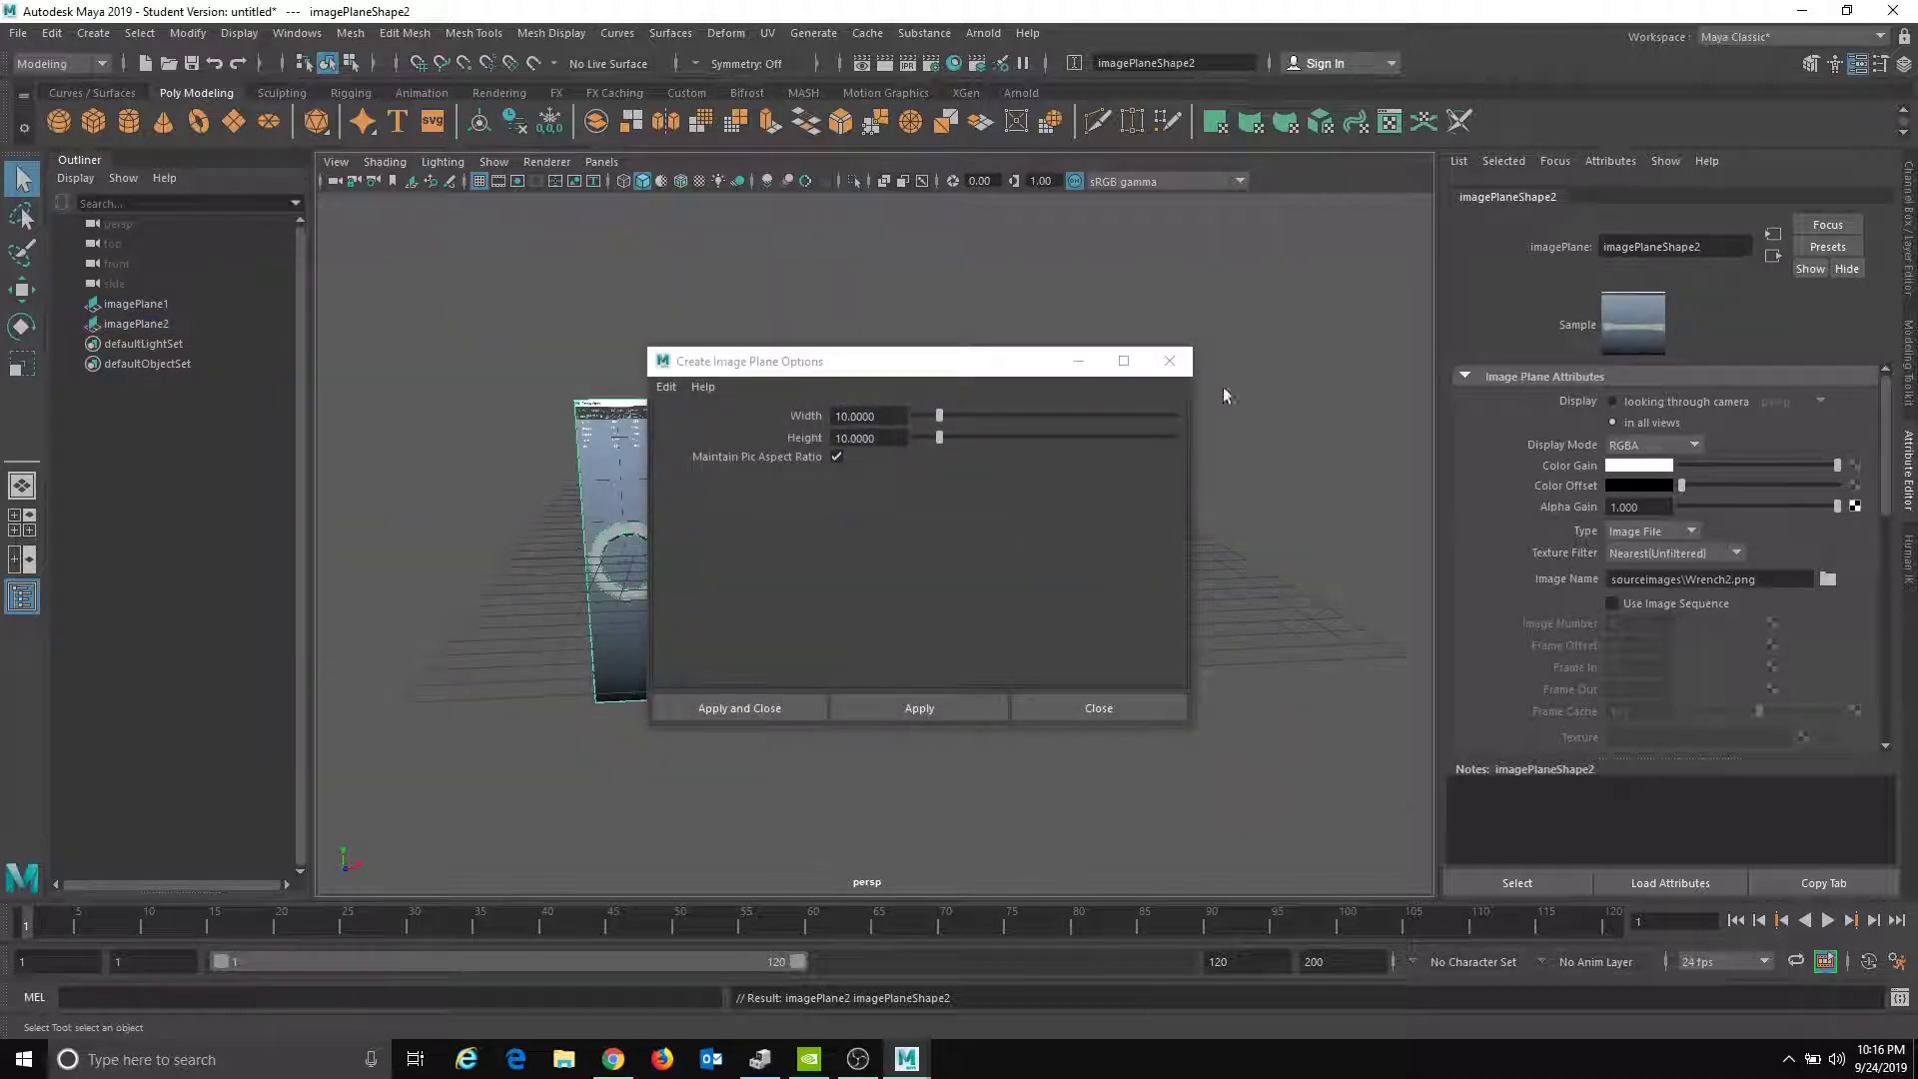
pyautogui.click(1169, 361)
# - Examine the two overlapping image planes from several angles
pyautogui.keyDown('alt'); pyautogui.moveTo(1259, 445); pyautogui.dragTo(1130, 449); pyautogui.keyUp('alt')
pyautogui.keyDown('alt'); pyautogui.moveTo(838, 625); pyautogui.dragTo(835, 644); pyautogui.keyUp('alt')
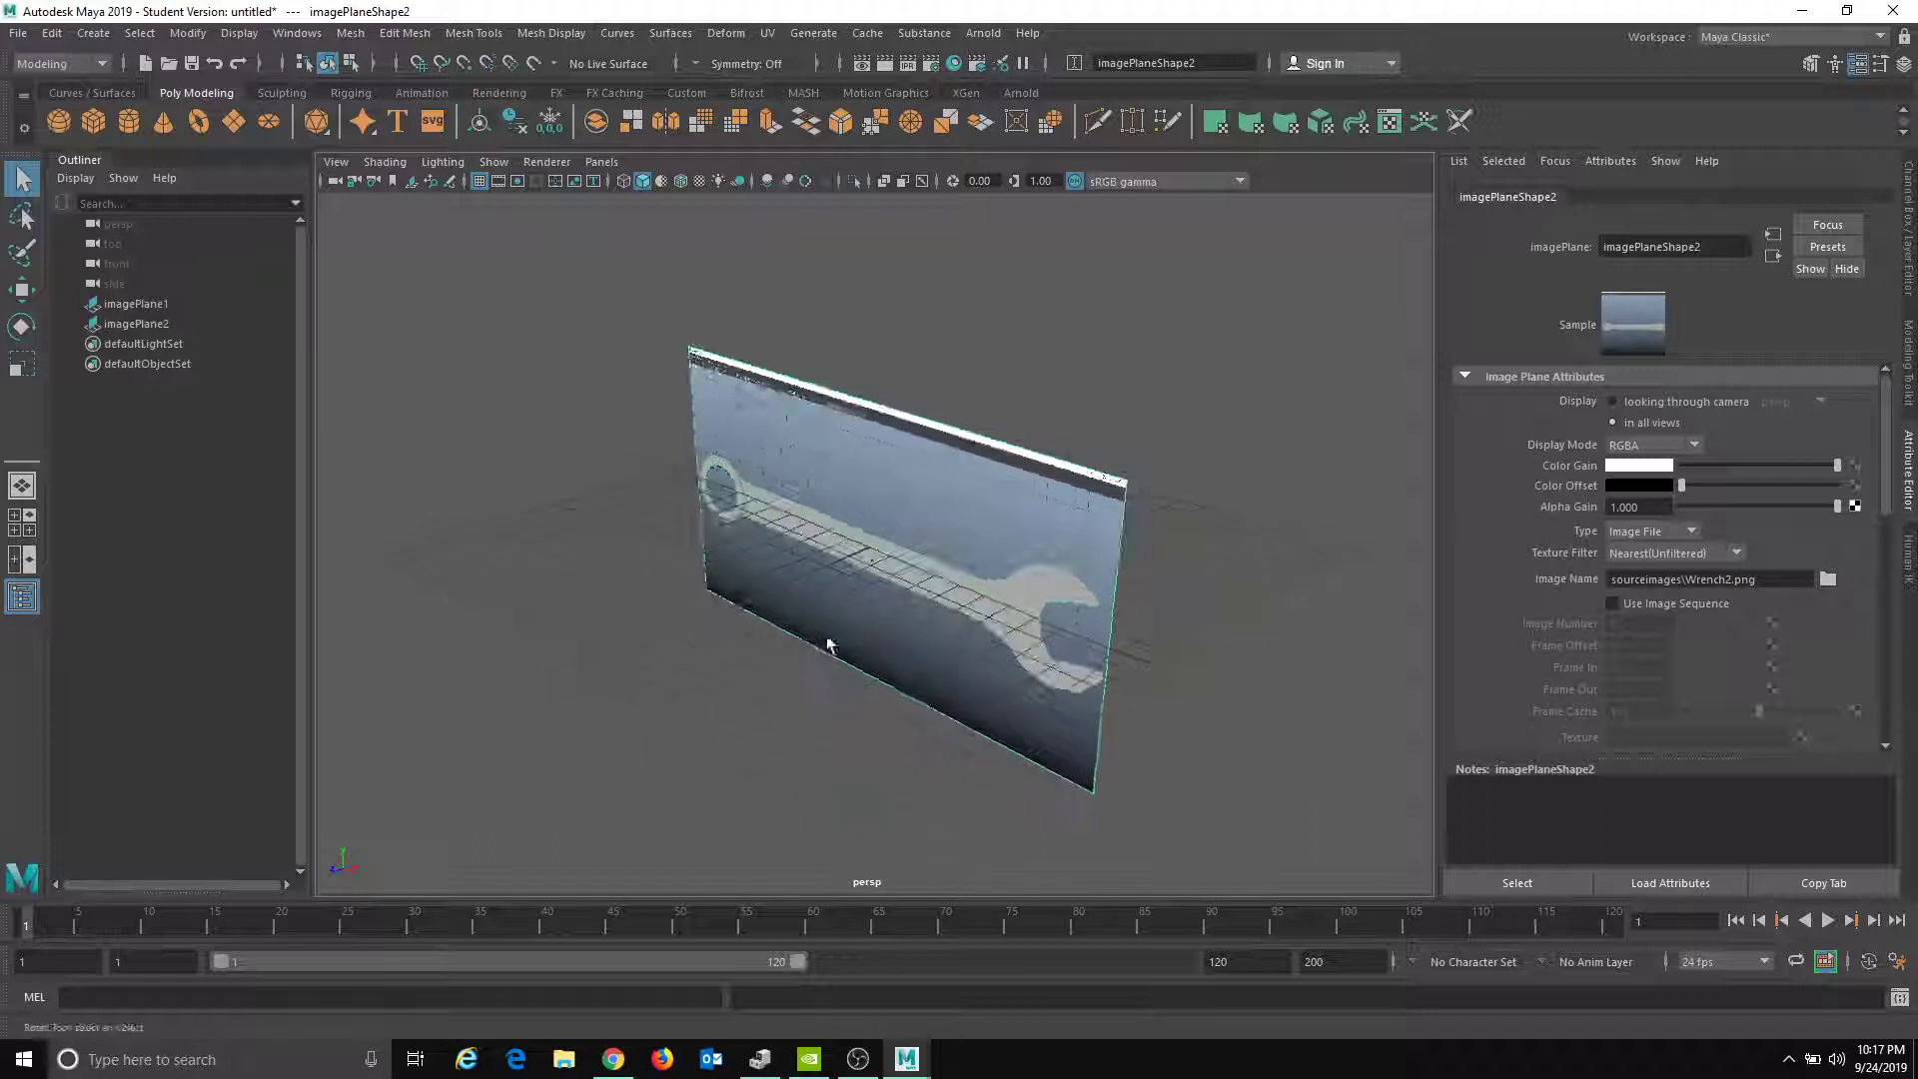
pyautogui.keyDown('alt'); pyautogui.moveTo(655, 557); pyautogui.dragTo(696, 559); pyautogui.keyUp('alt')
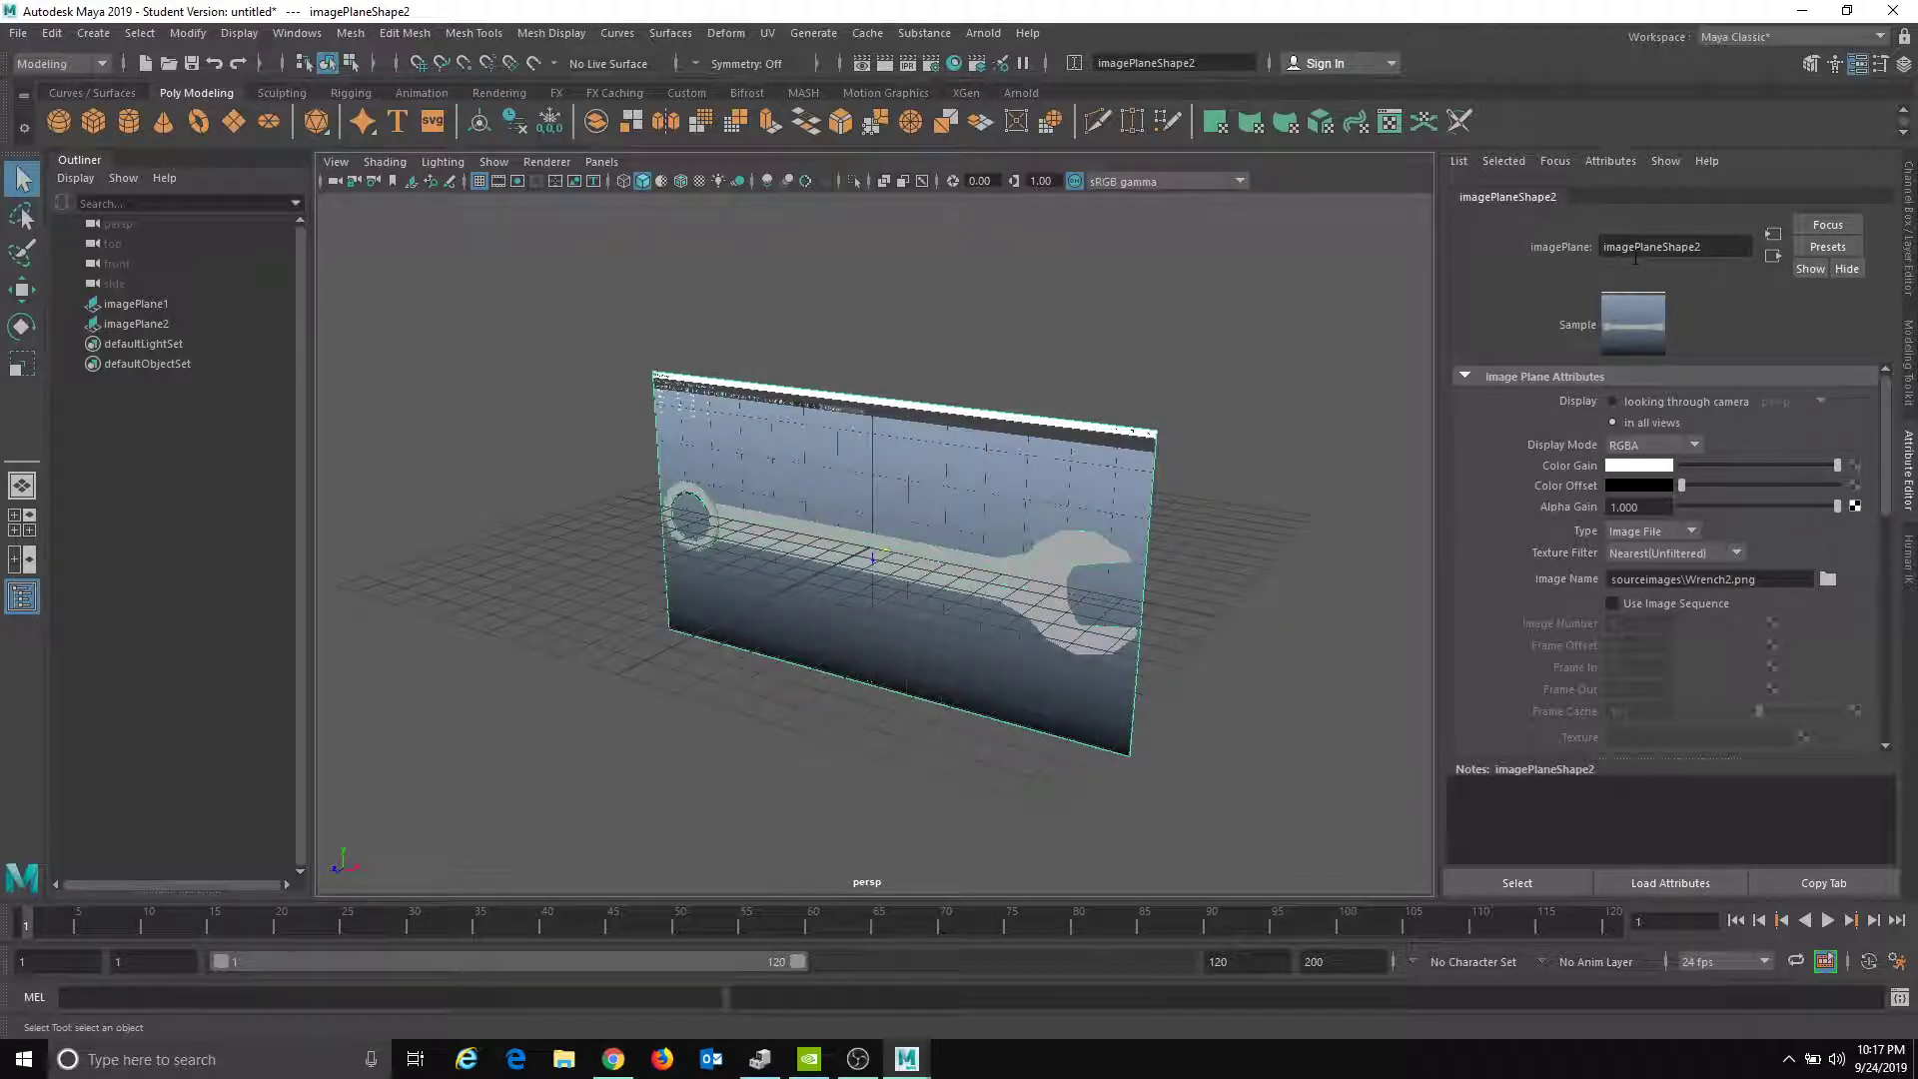
pyautogui.moveTo(1033, 496)
pyautogui.keyDown('alt'); pyautogui.mouseDown()
pyautogui.moveTo(1009, 487)
pyautogui.moveTo(1028, 480)
pyautogui.mouseUp(); pyautogui.keyUp('alt')
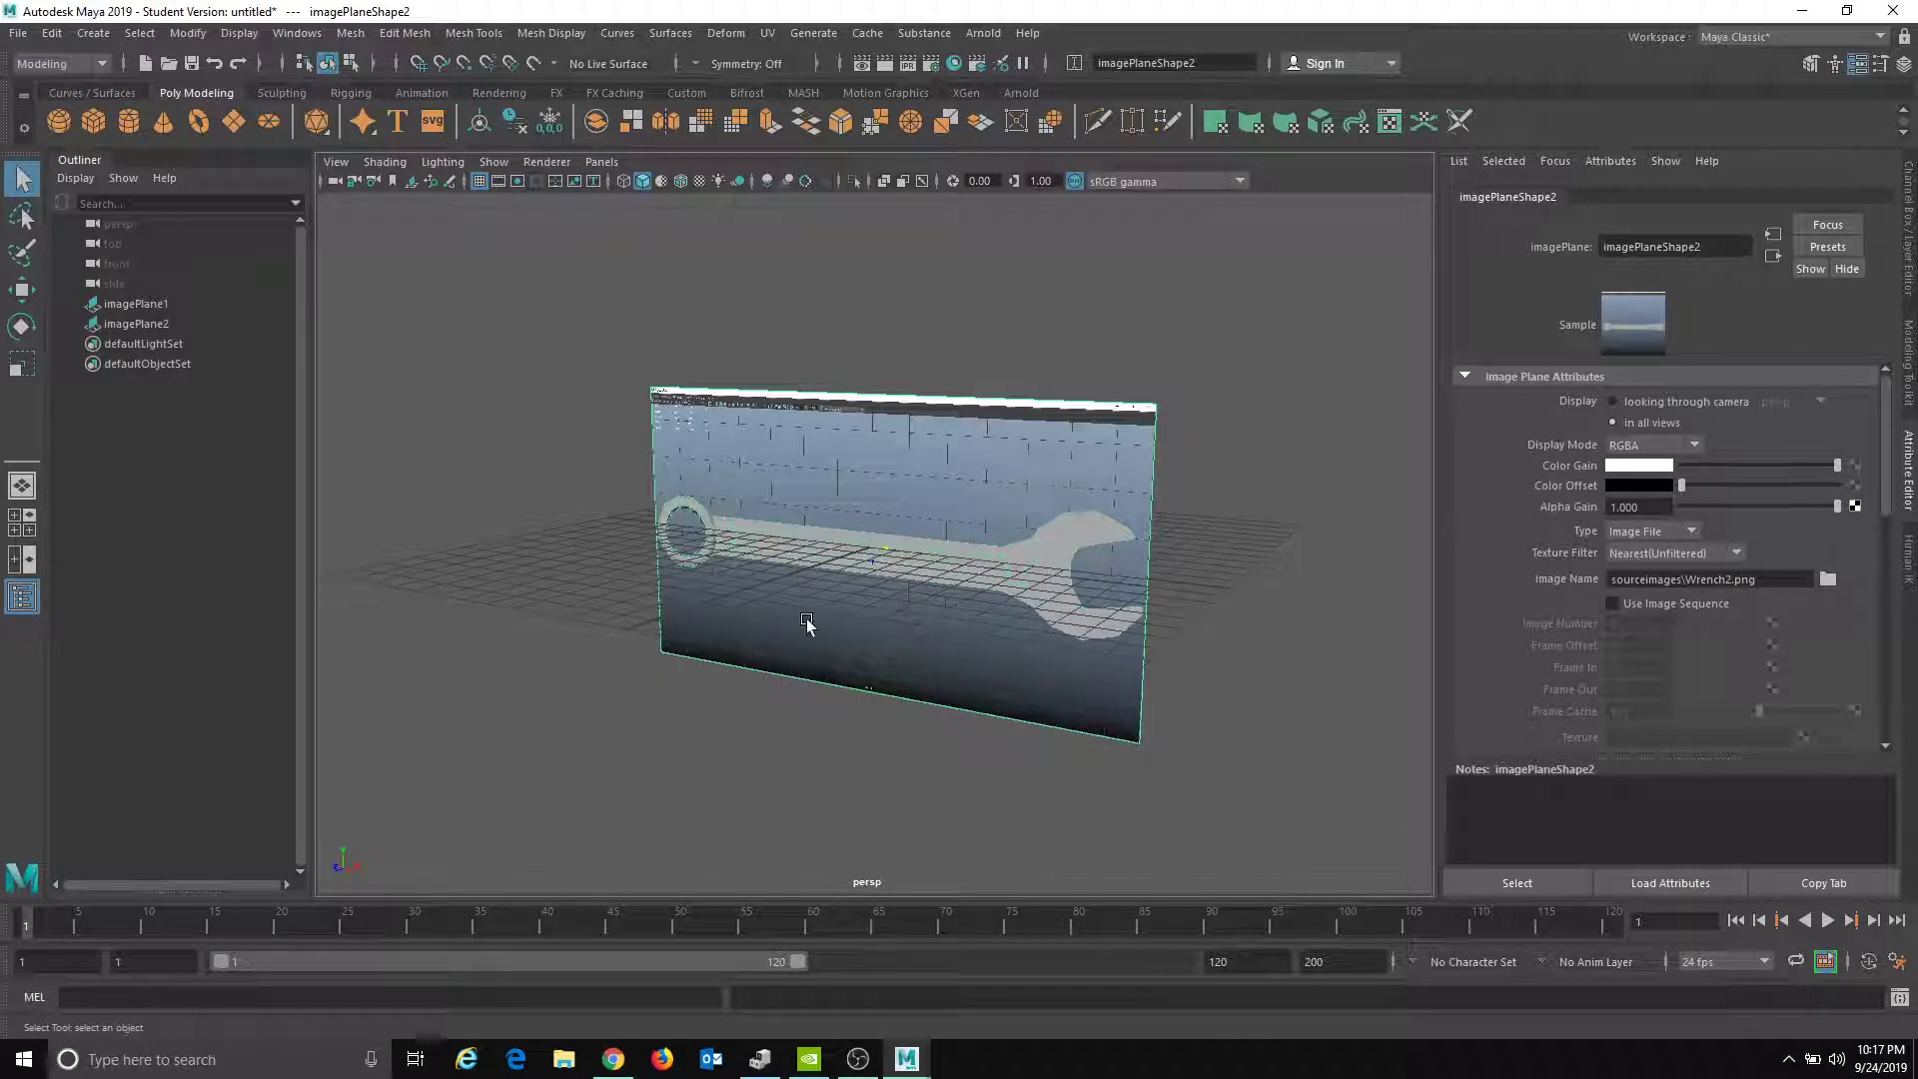
pyautogui.press('e')
pyautogui.keyDown('alt'); pyautogui.moveTo(896, 556); pyautogui.dragTo(519, 578); pyautogui.keyUp('alt')
pyautogui.keyDown('alt'); pyautogui.moveTo(1076, 460); pyautogui.dragTo(1105, 257); pyautogui.keyUp('alt')
pyautogui.keyDown('alt'); pyautogui.moveTo(1029, 364); pyautogui.dragTo(888, 345); pyautogui.keyUp('alt')
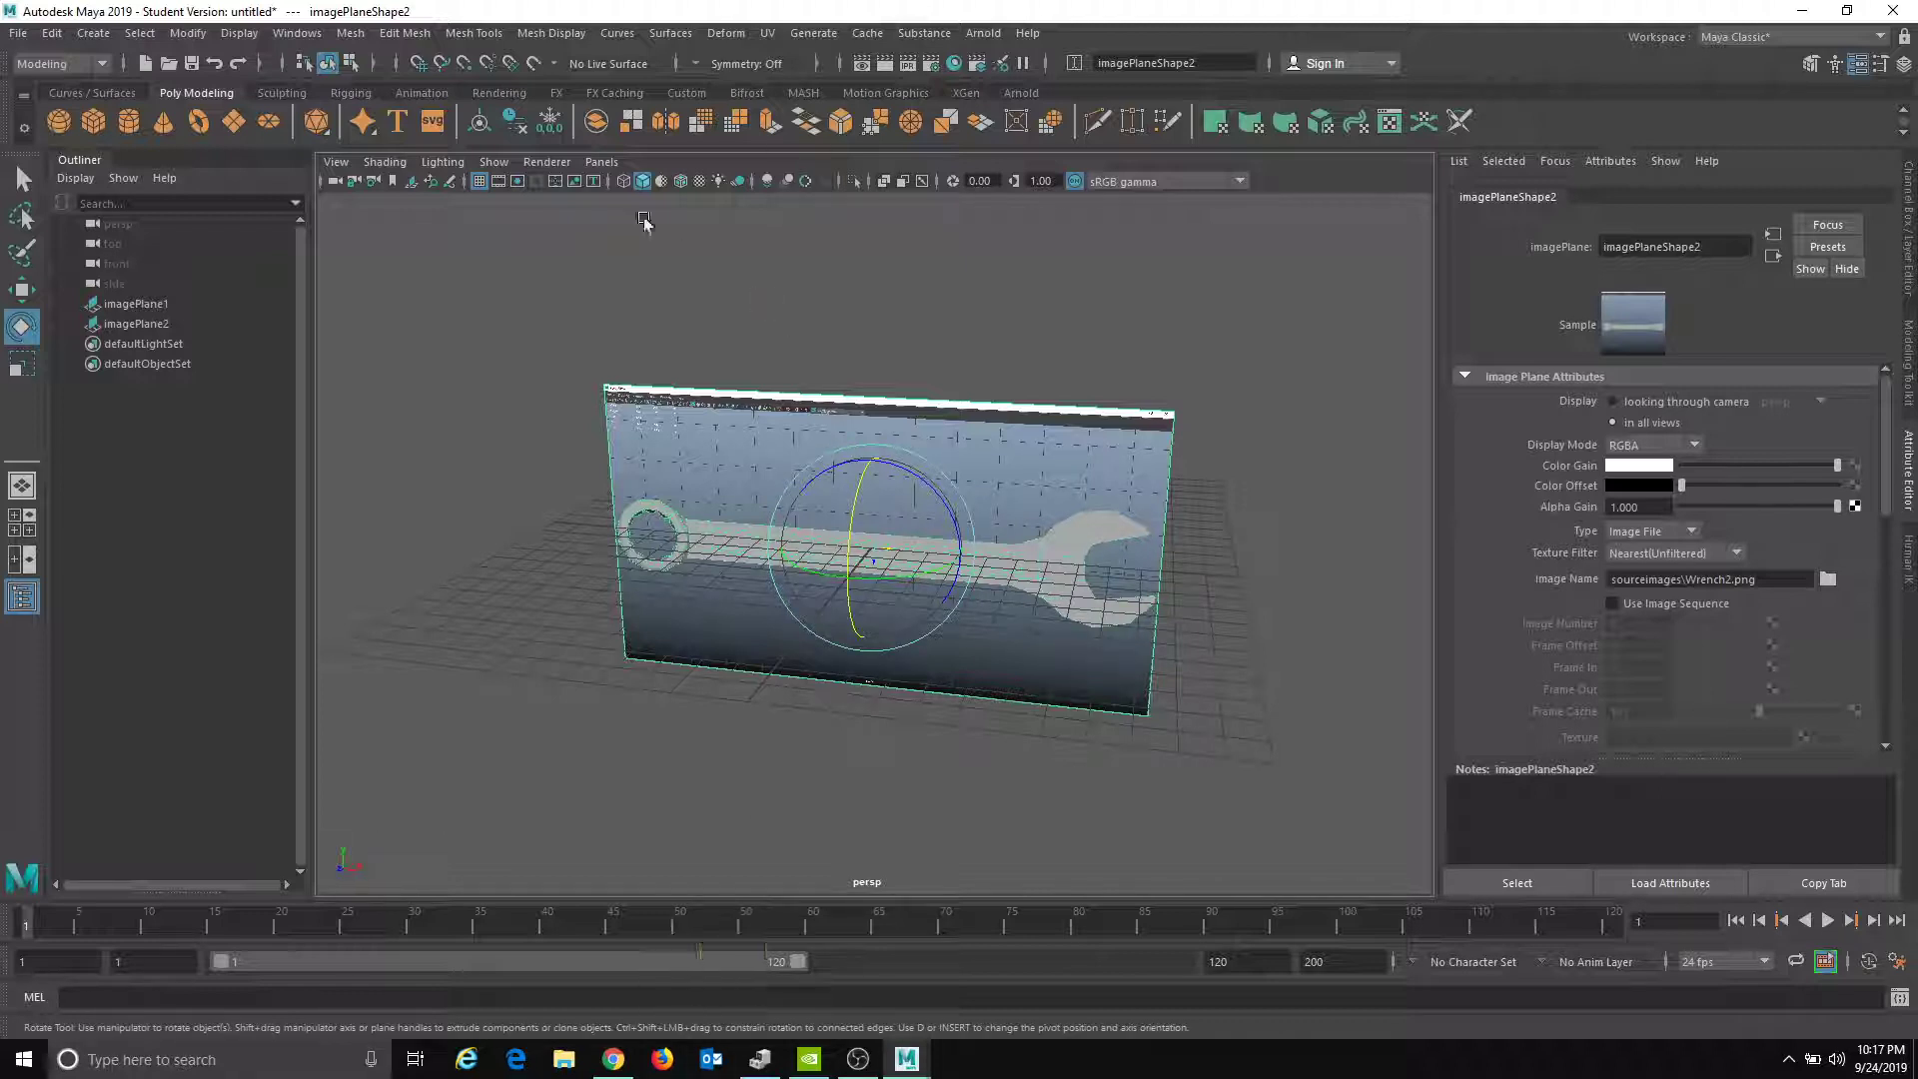
pyautogui.keyDown('alt'); pyautogui.moveTo(762, 479); pyautogui.dragTo(878, 450); pyautogui.keyUp('alt')
pyautogui.keyDown('alt'); pyautogui.moveTo(878, 449); pyautogui.dragTo(1058, 506, button='right'); pyautogui.keyUp('alt')
pyautogui.keyDown('alt'); pyautogui.moveTo(1199, 492); pyautogui.dragTo(1414, 427); pyautogui.keyUp('alt')
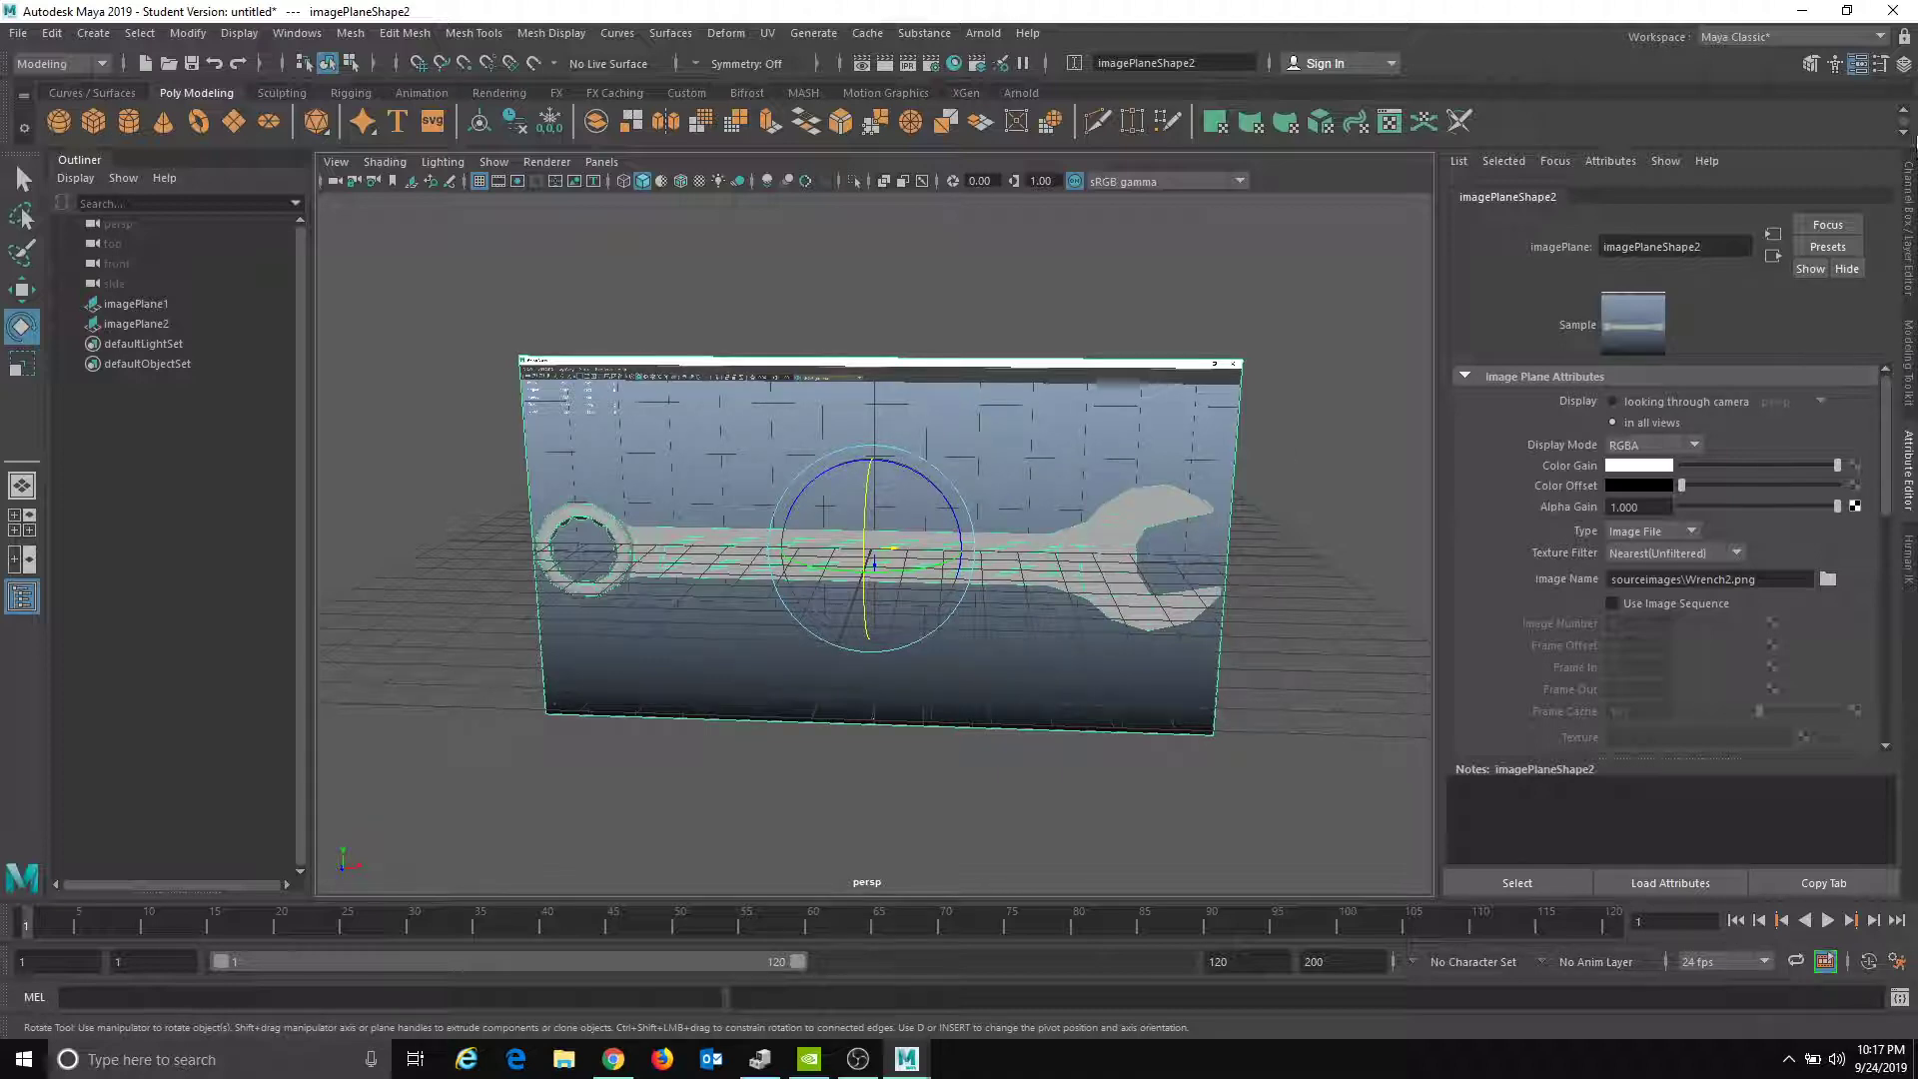
# - Select imagePlane2 and set its Rotate X to -90
pyautogui.click(1909, 185)
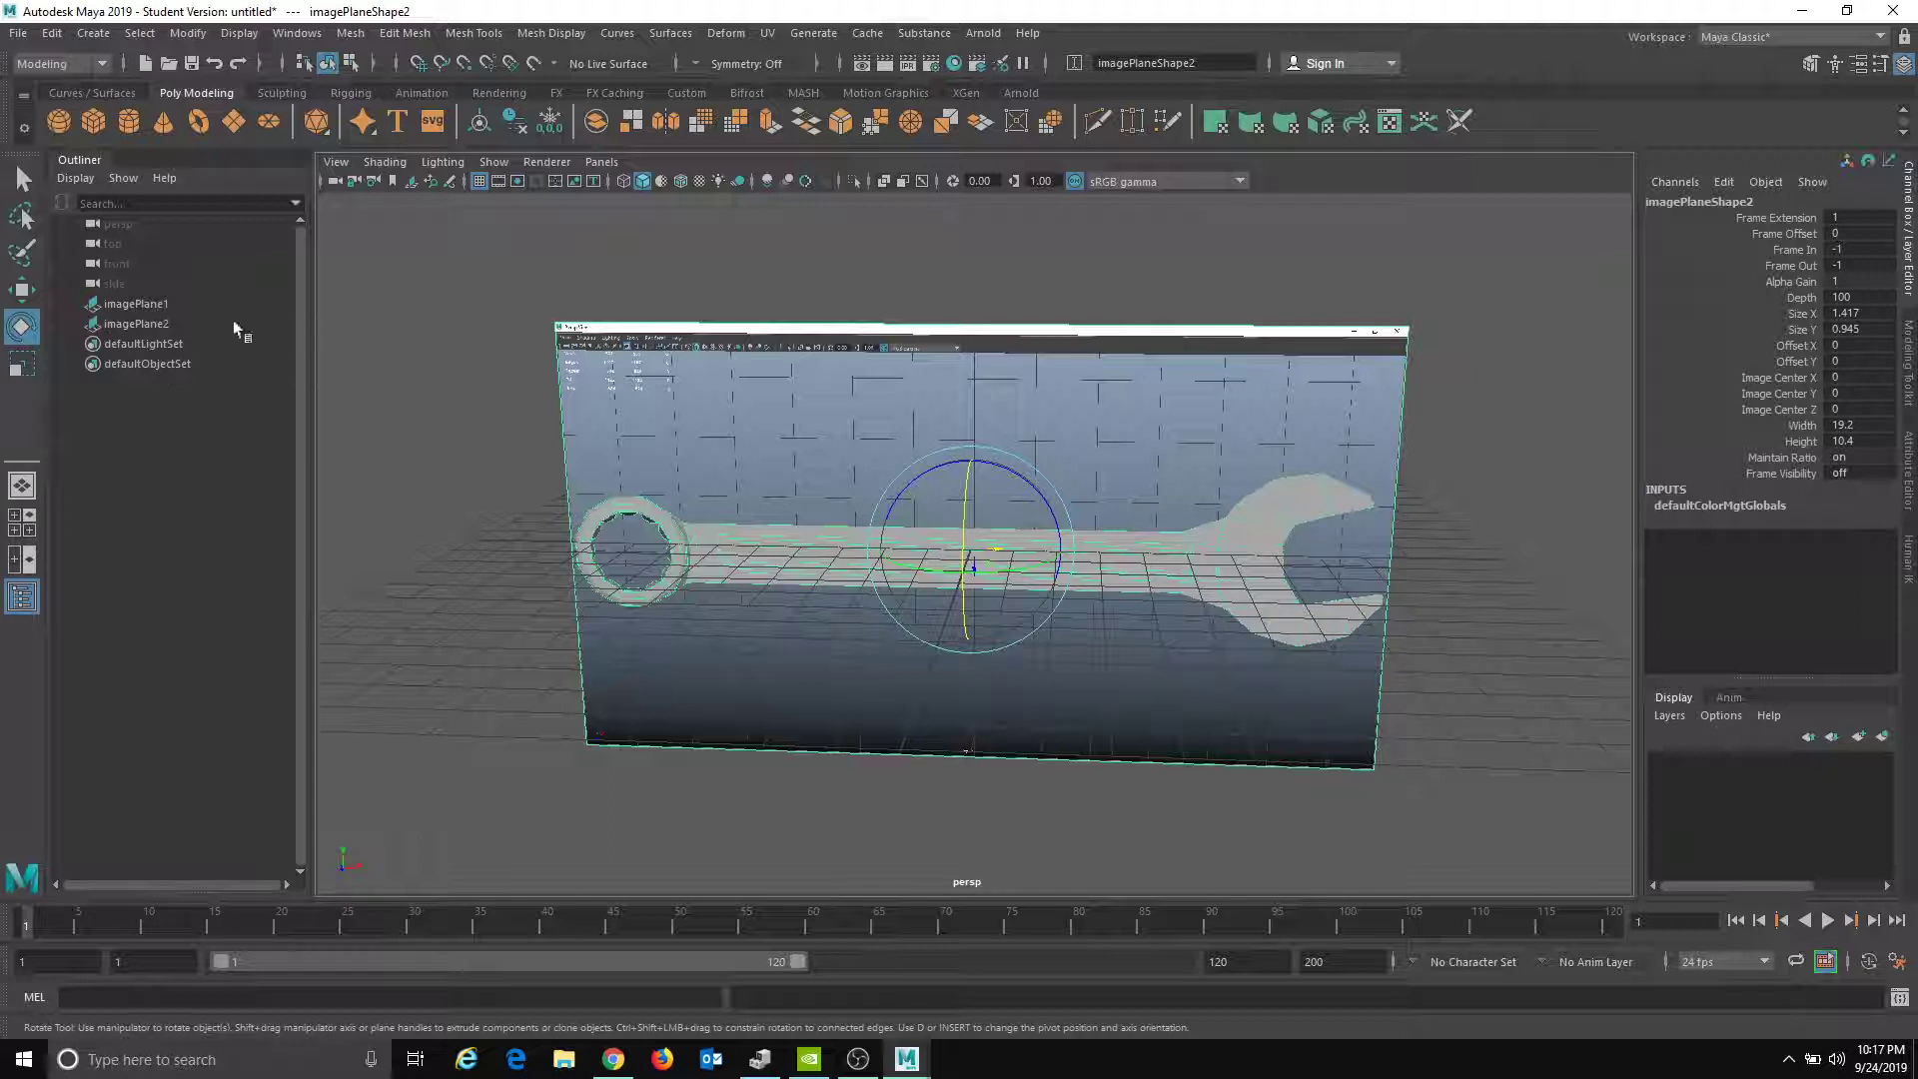
pyautogui.click(167, 323)
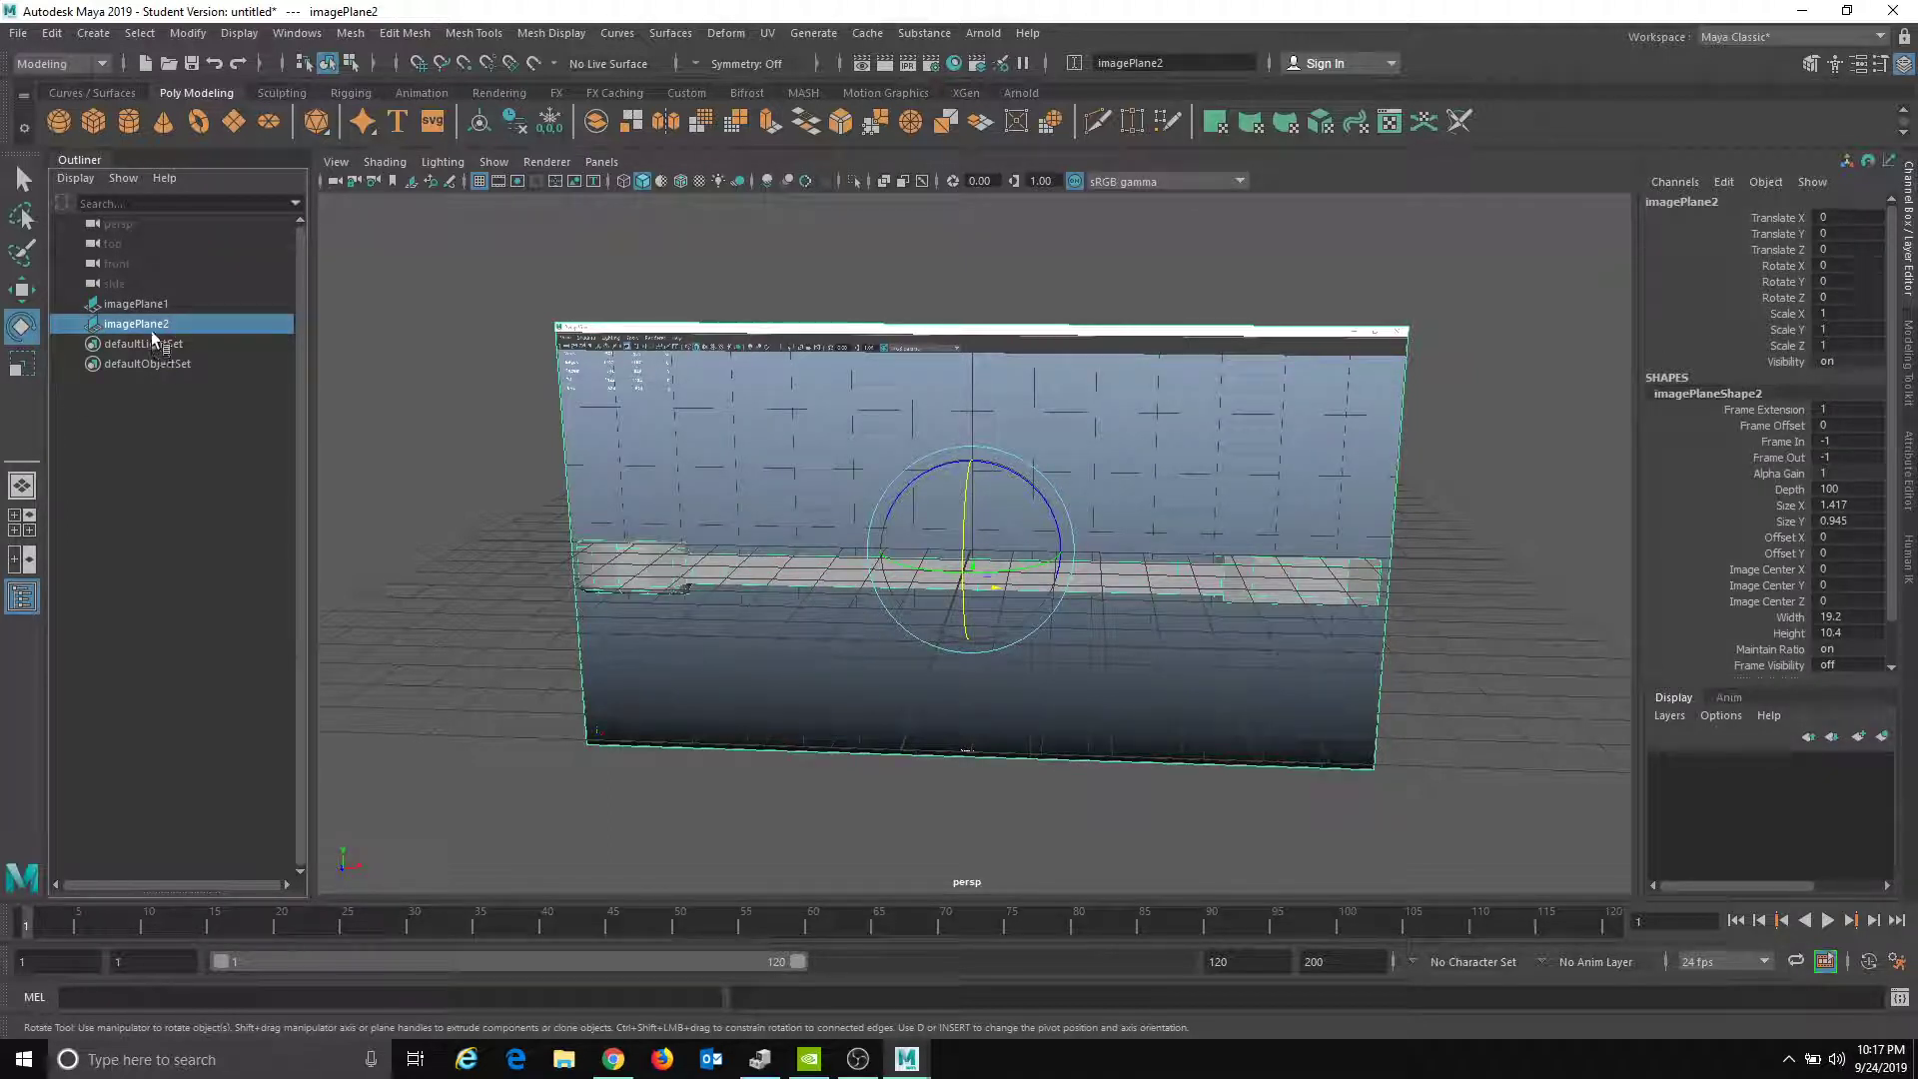
pyautogui.click(21, 600)
pyautogui.click(21, 602)
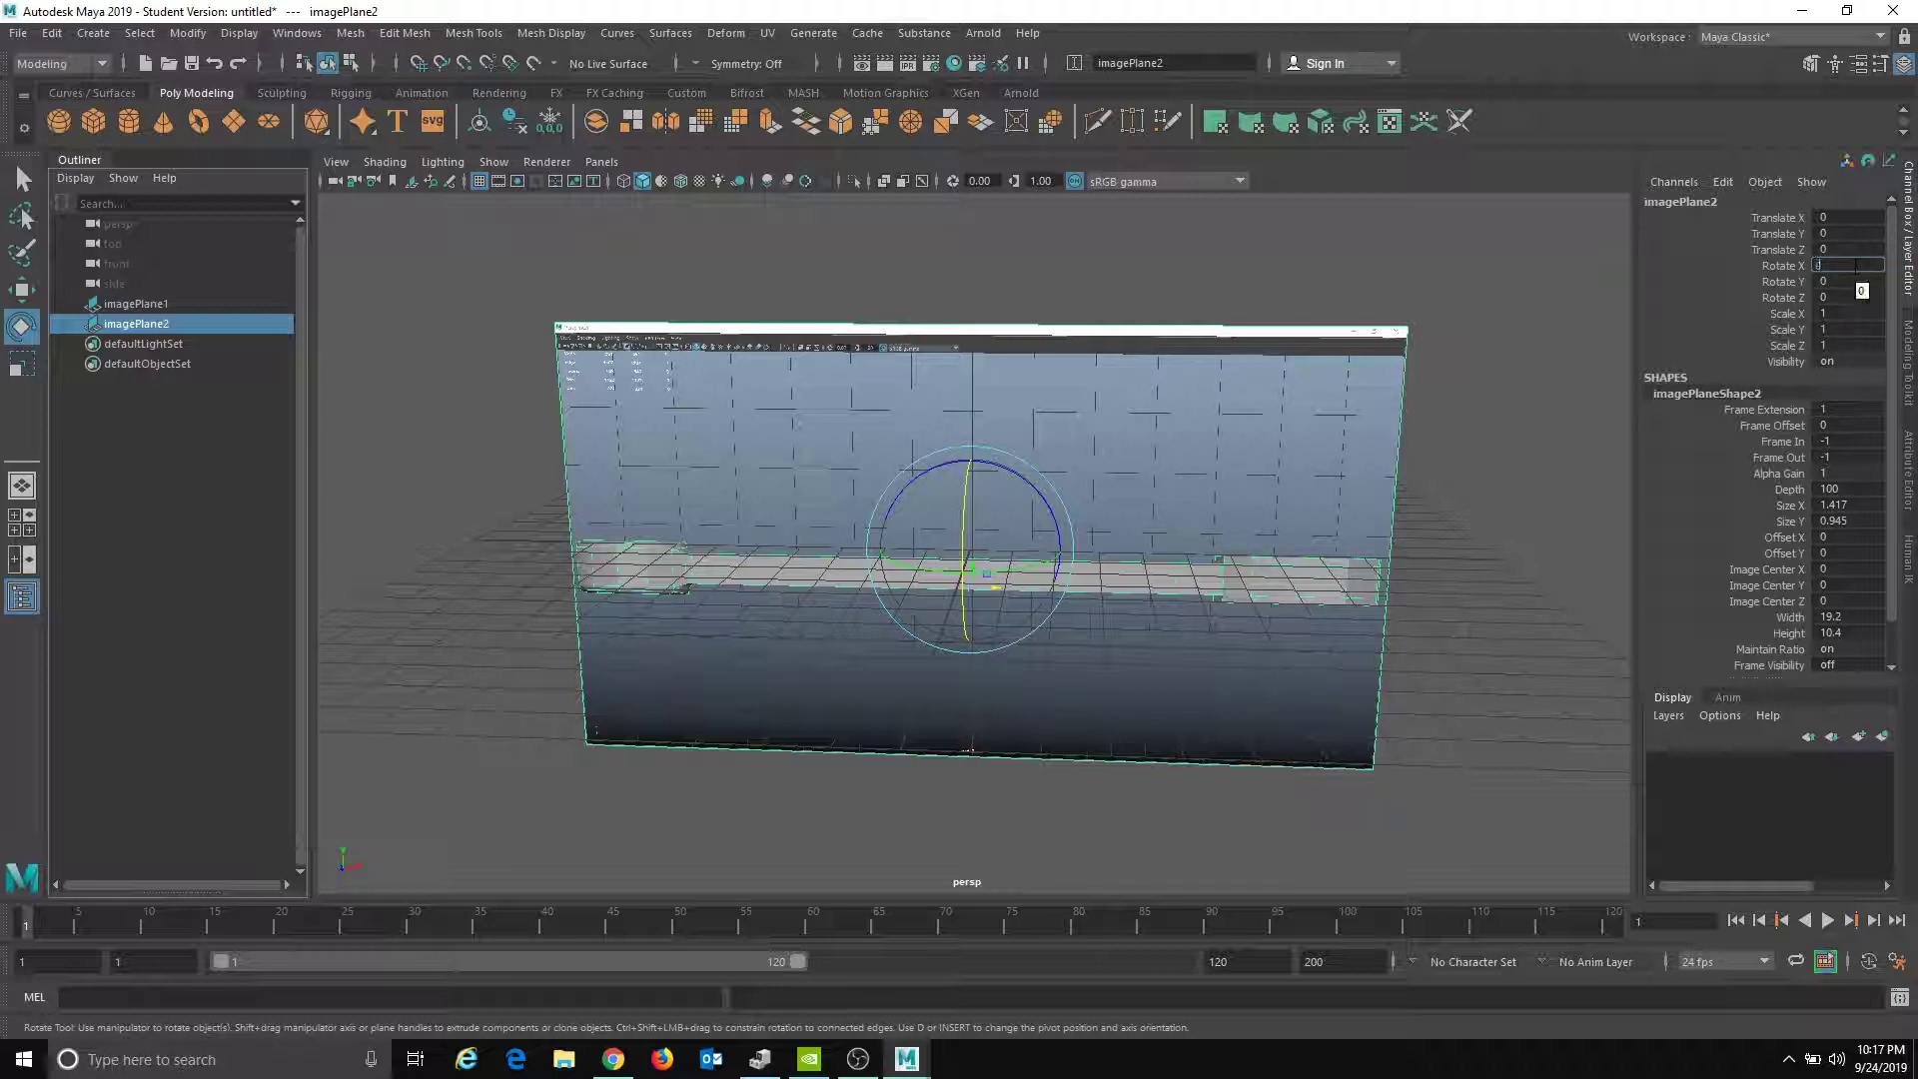
pyautogui.press('Return')
# - Move imagePlane2 to about -4.358 in Y and -0.587 in Z, and move imagePlane1 back to about -4.785 in Z
pyautogui.keyDown('alt'); pyautogui.moveTo(1406, 350); pyautogui.dragTo(899, 393); pyautogui.keyUp('alt')
pyautogui.press('w')
pyautogui.click(868, 469)
pyautogui.keyDown('alt'); pyautogui.moveTo(867, 470); pyautogui.dragTo(859, 529); pyautogui.keyUp('alt')
pyautogui.keyDown('alt'); pyautogui.moveTo(975, 569); pyautogui.dragTo(1021, 609); pyautogui.keyUp('alt')
pyautogui.click(989, 572)
pyautogui.moveTo(955, 457); pyautogui.dragTo(848, 568)
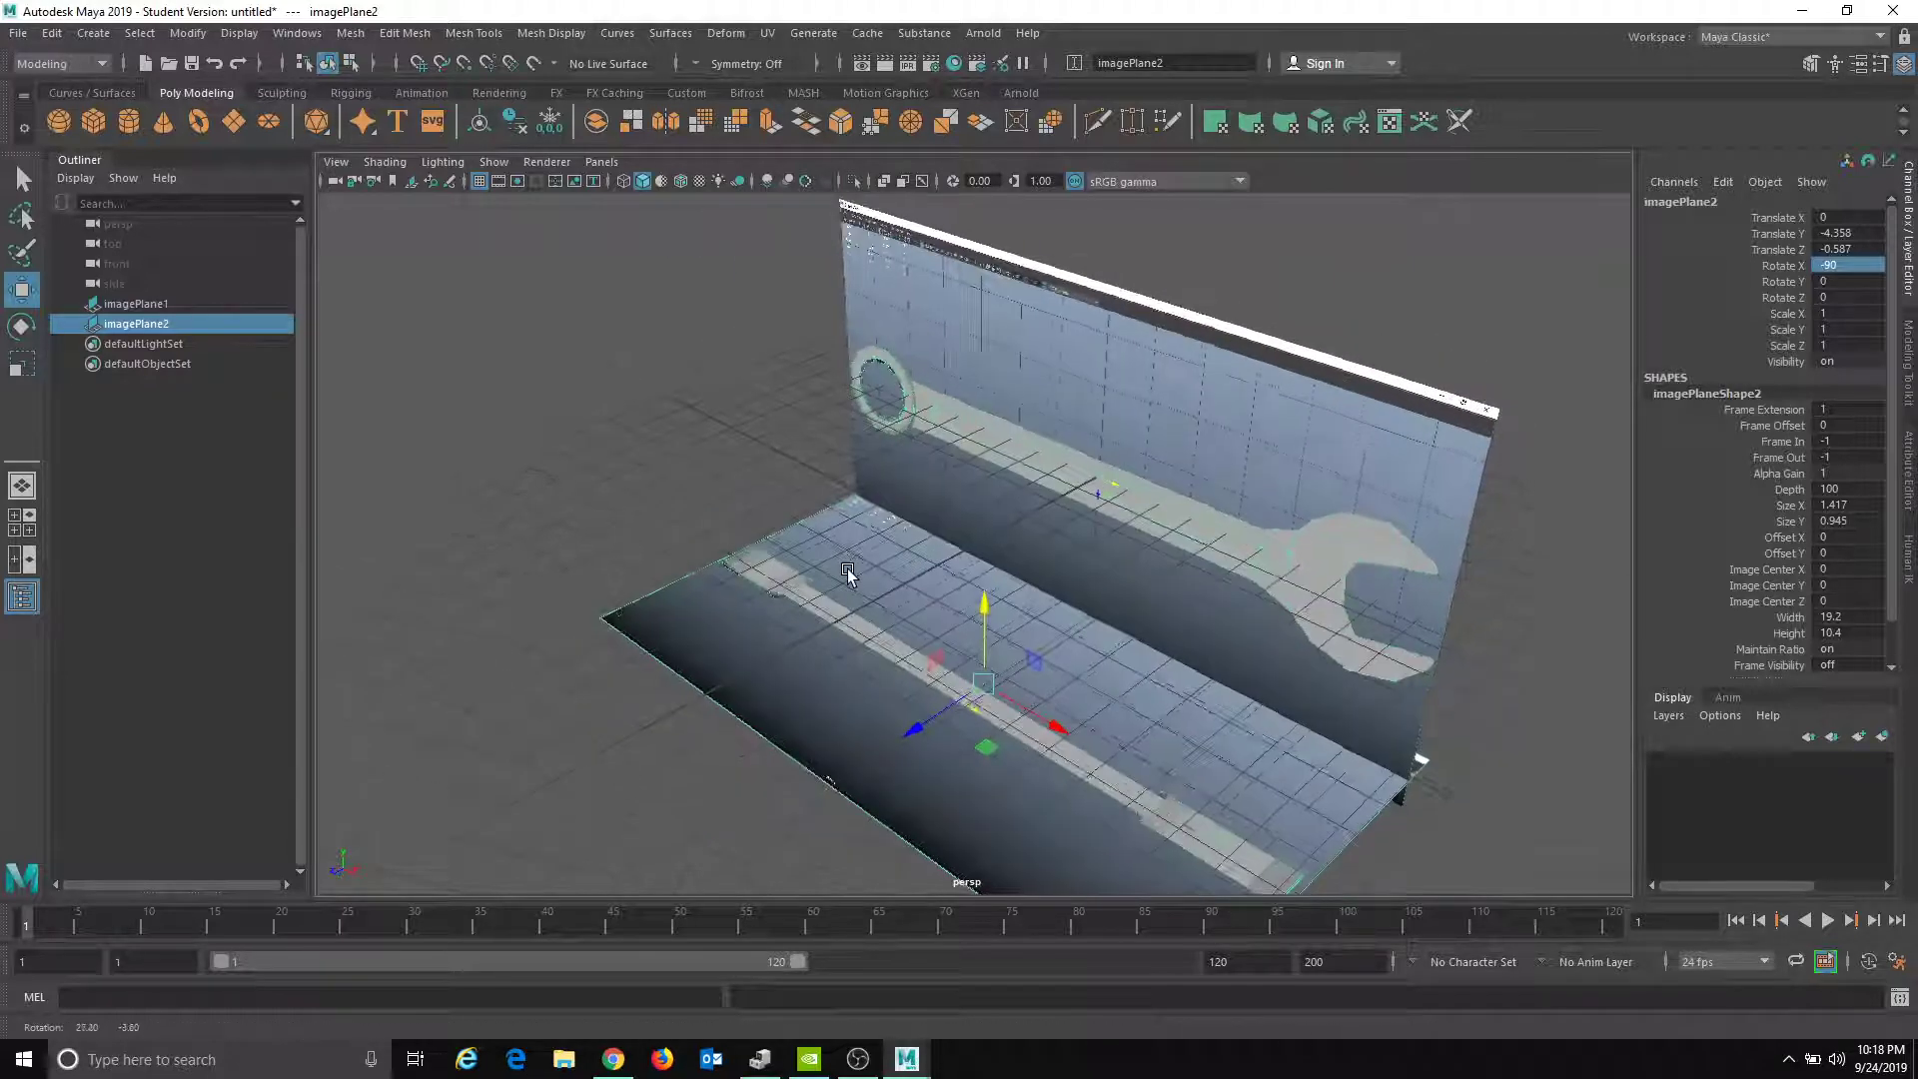
pyautogui.moveTo(968, 557)
pyautogui.keyDown('alt'); pyautogui.mouseDown()
pyautogui.moveTo(993, 548)
pyautogui.moveTo(961, 537)
pyautogui.mouseUp(); pyautogui.keyUp('alt')
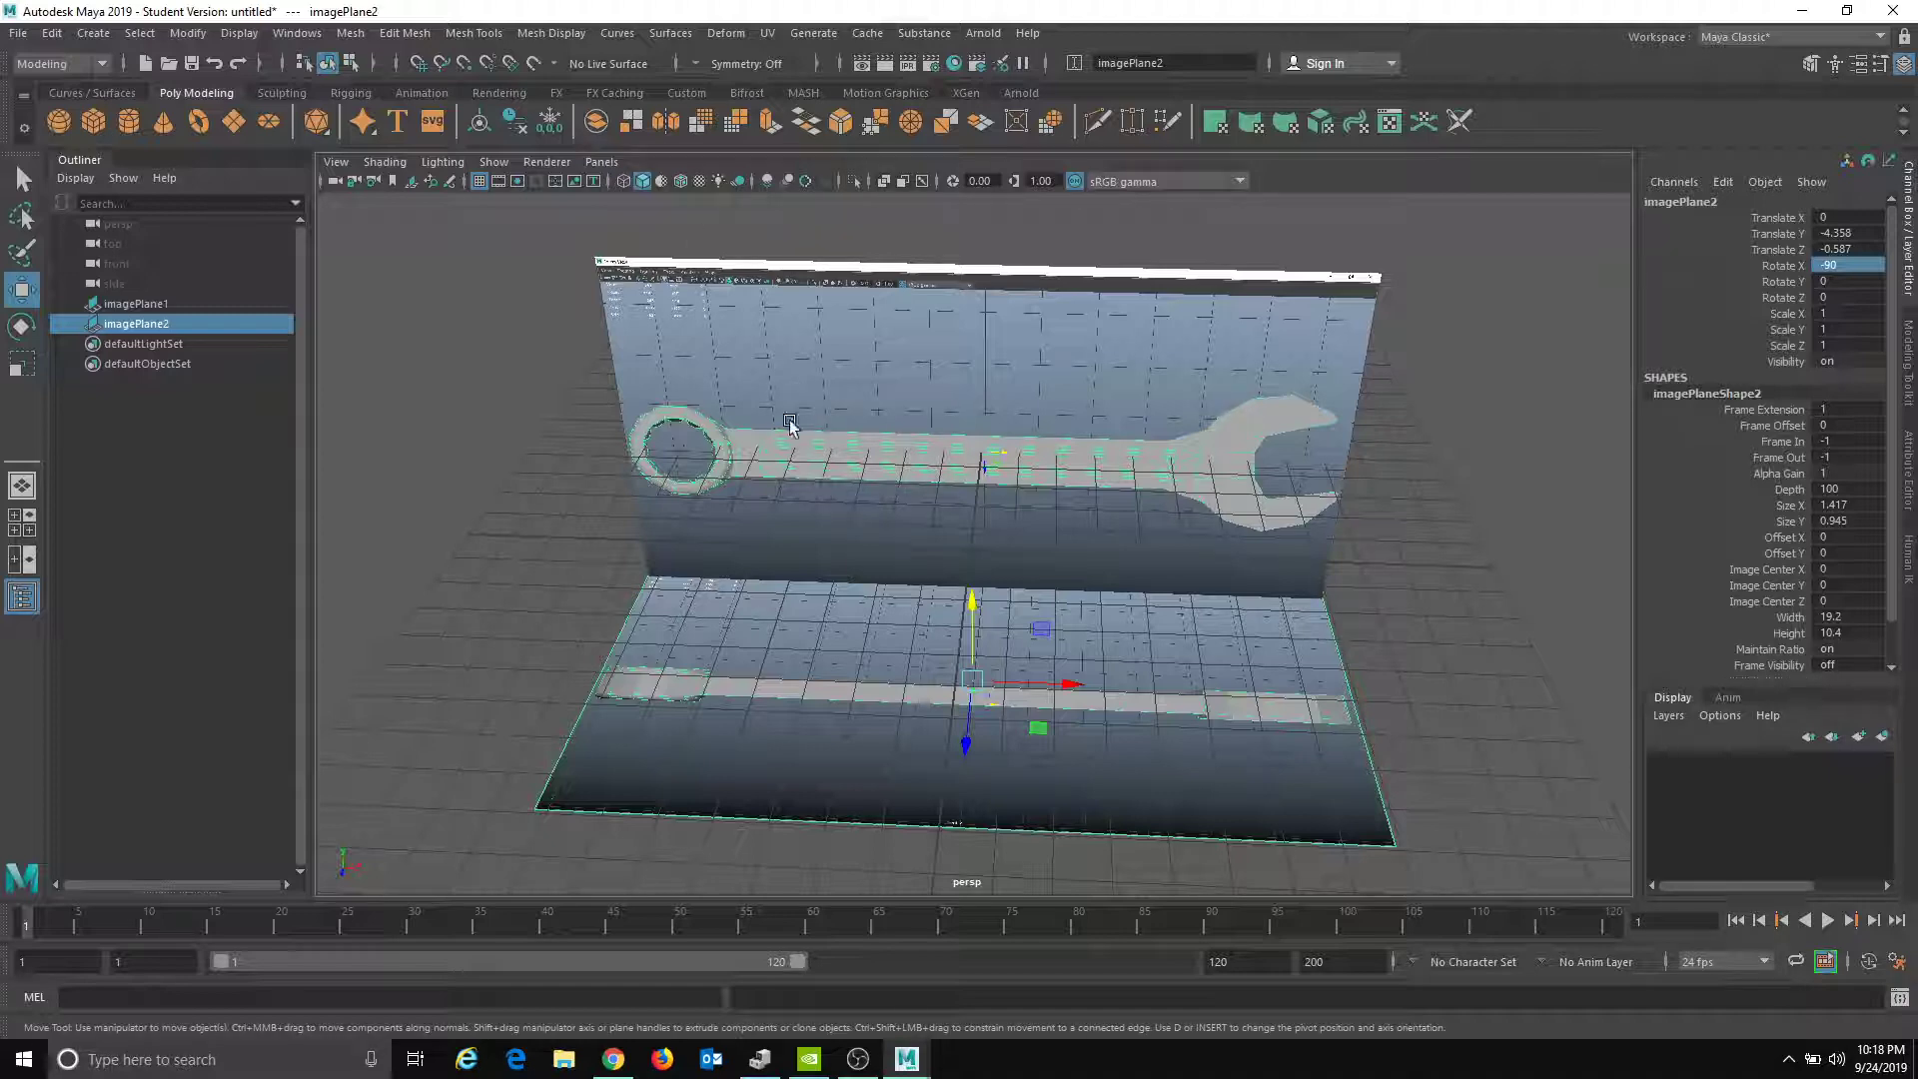
pyautogui.keyDown('alt'); pyautogui.moveTo(984, 445); pyautogui.dragTo(945, 436); pyautogui.keyUp('alt')
pyautogui.keyDown('alt'); pyautogui.moveTo(1044, 505); pyautogui.dragTo(1069, 501); pyautogui.keyUp('alt')
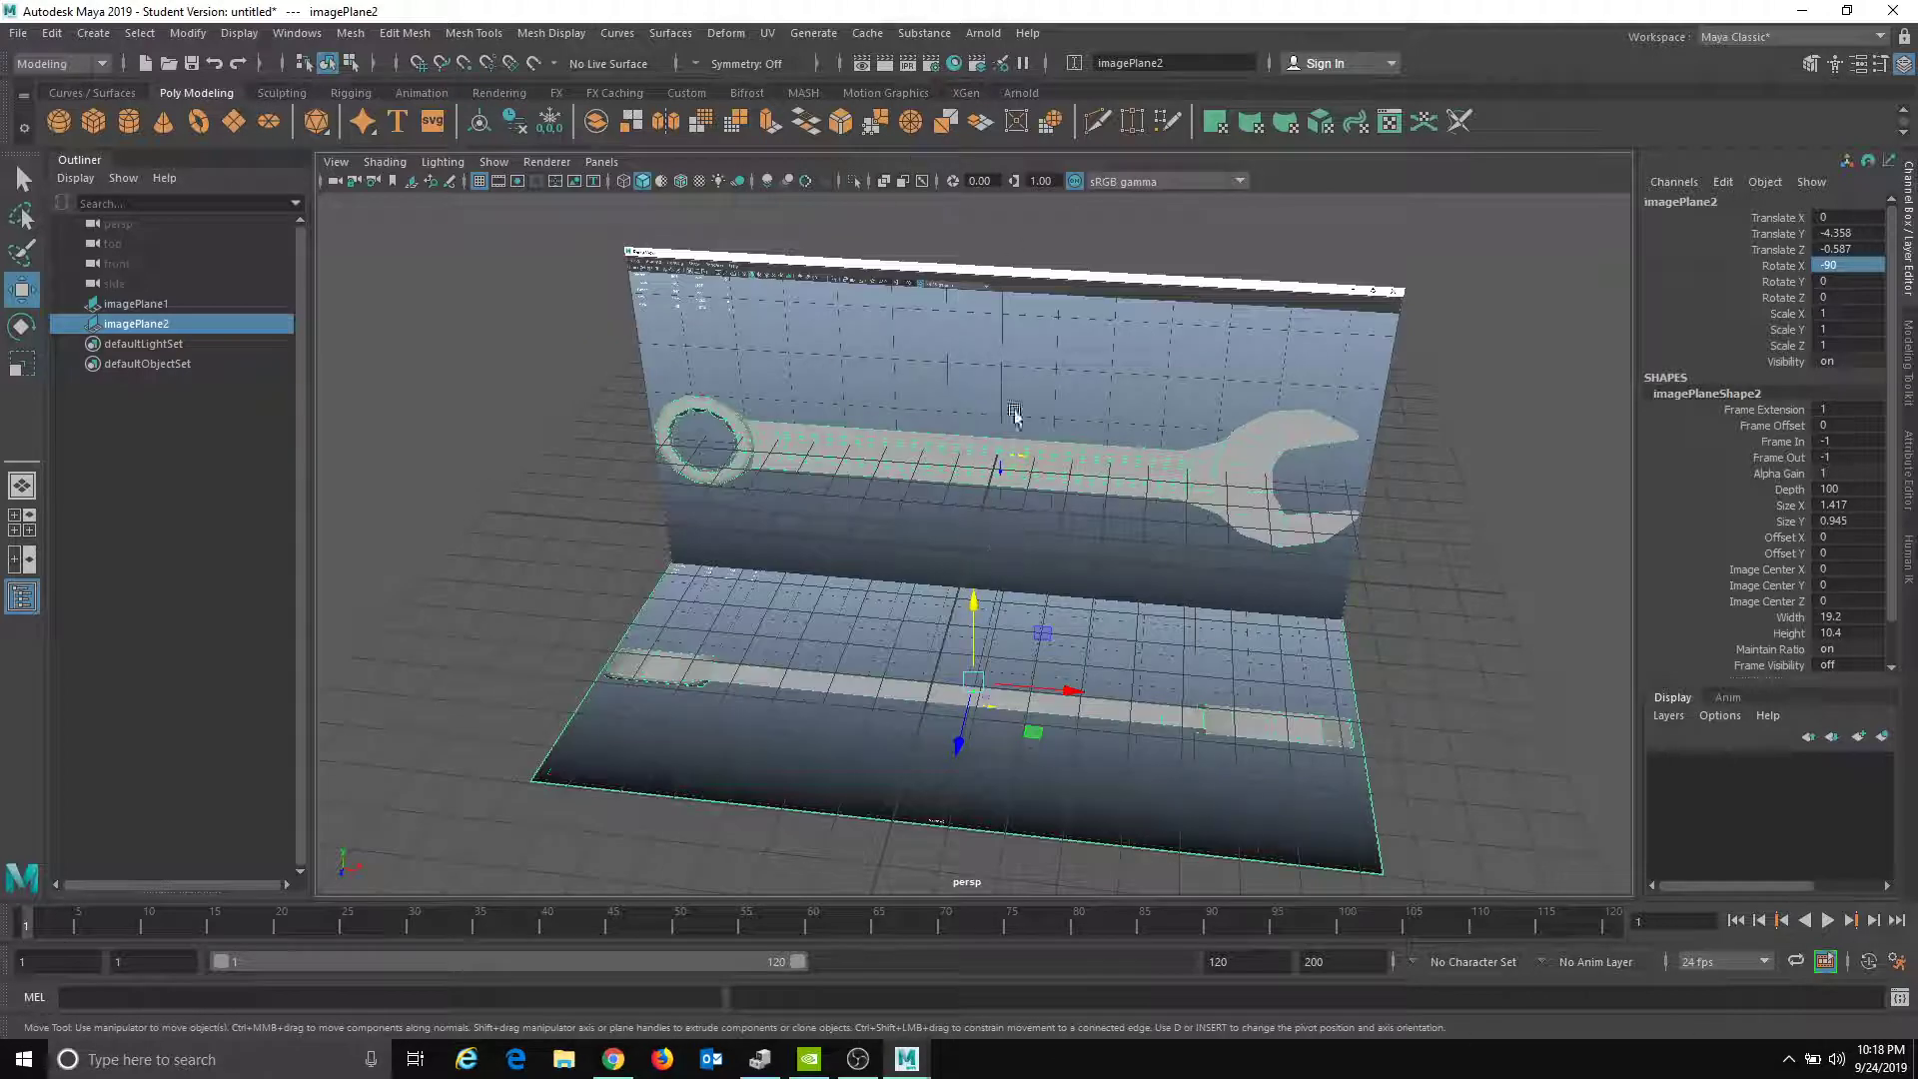
# - Put both image planes on a new display layer named ref
pyautogui.moveTo(529, 325); pyautogui.dragTo(1089, 675)
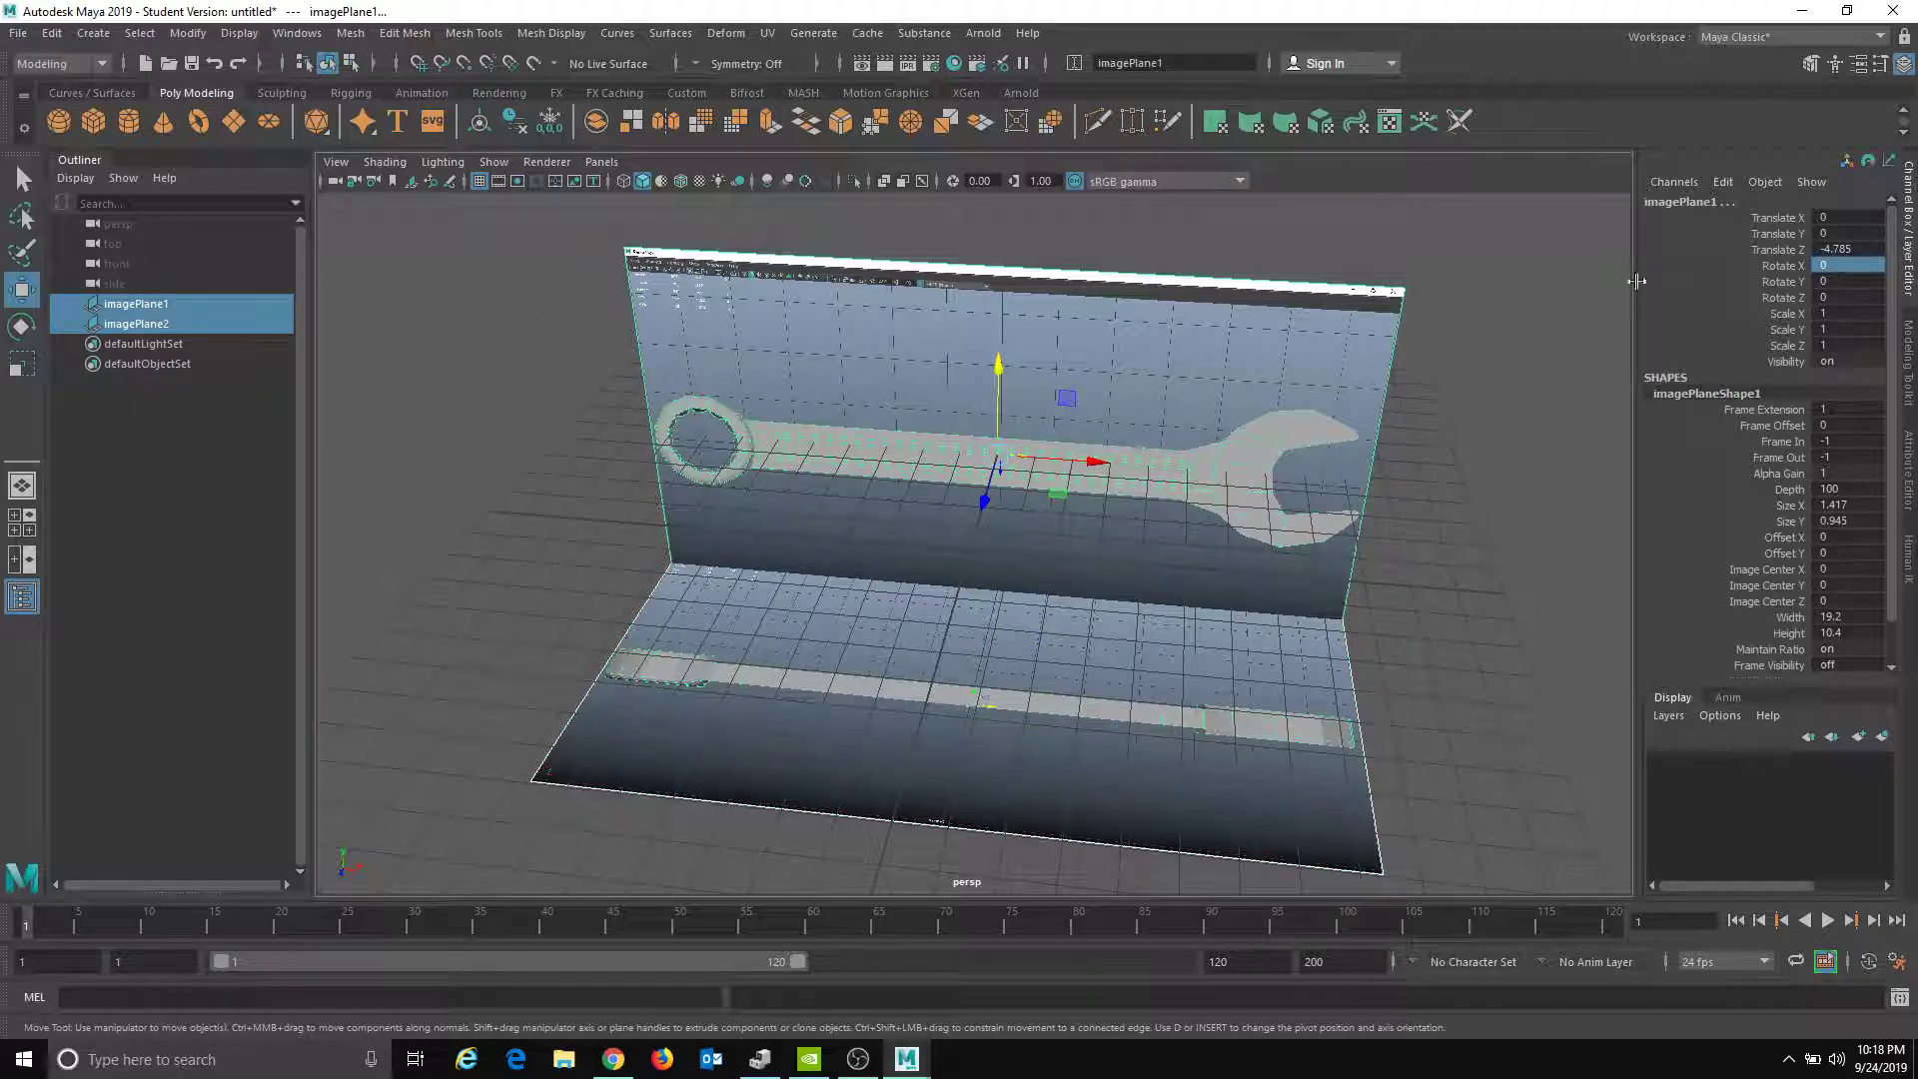
pyautogui.click(1881, 737)
pyautogui.doubleClick(1748, 765)
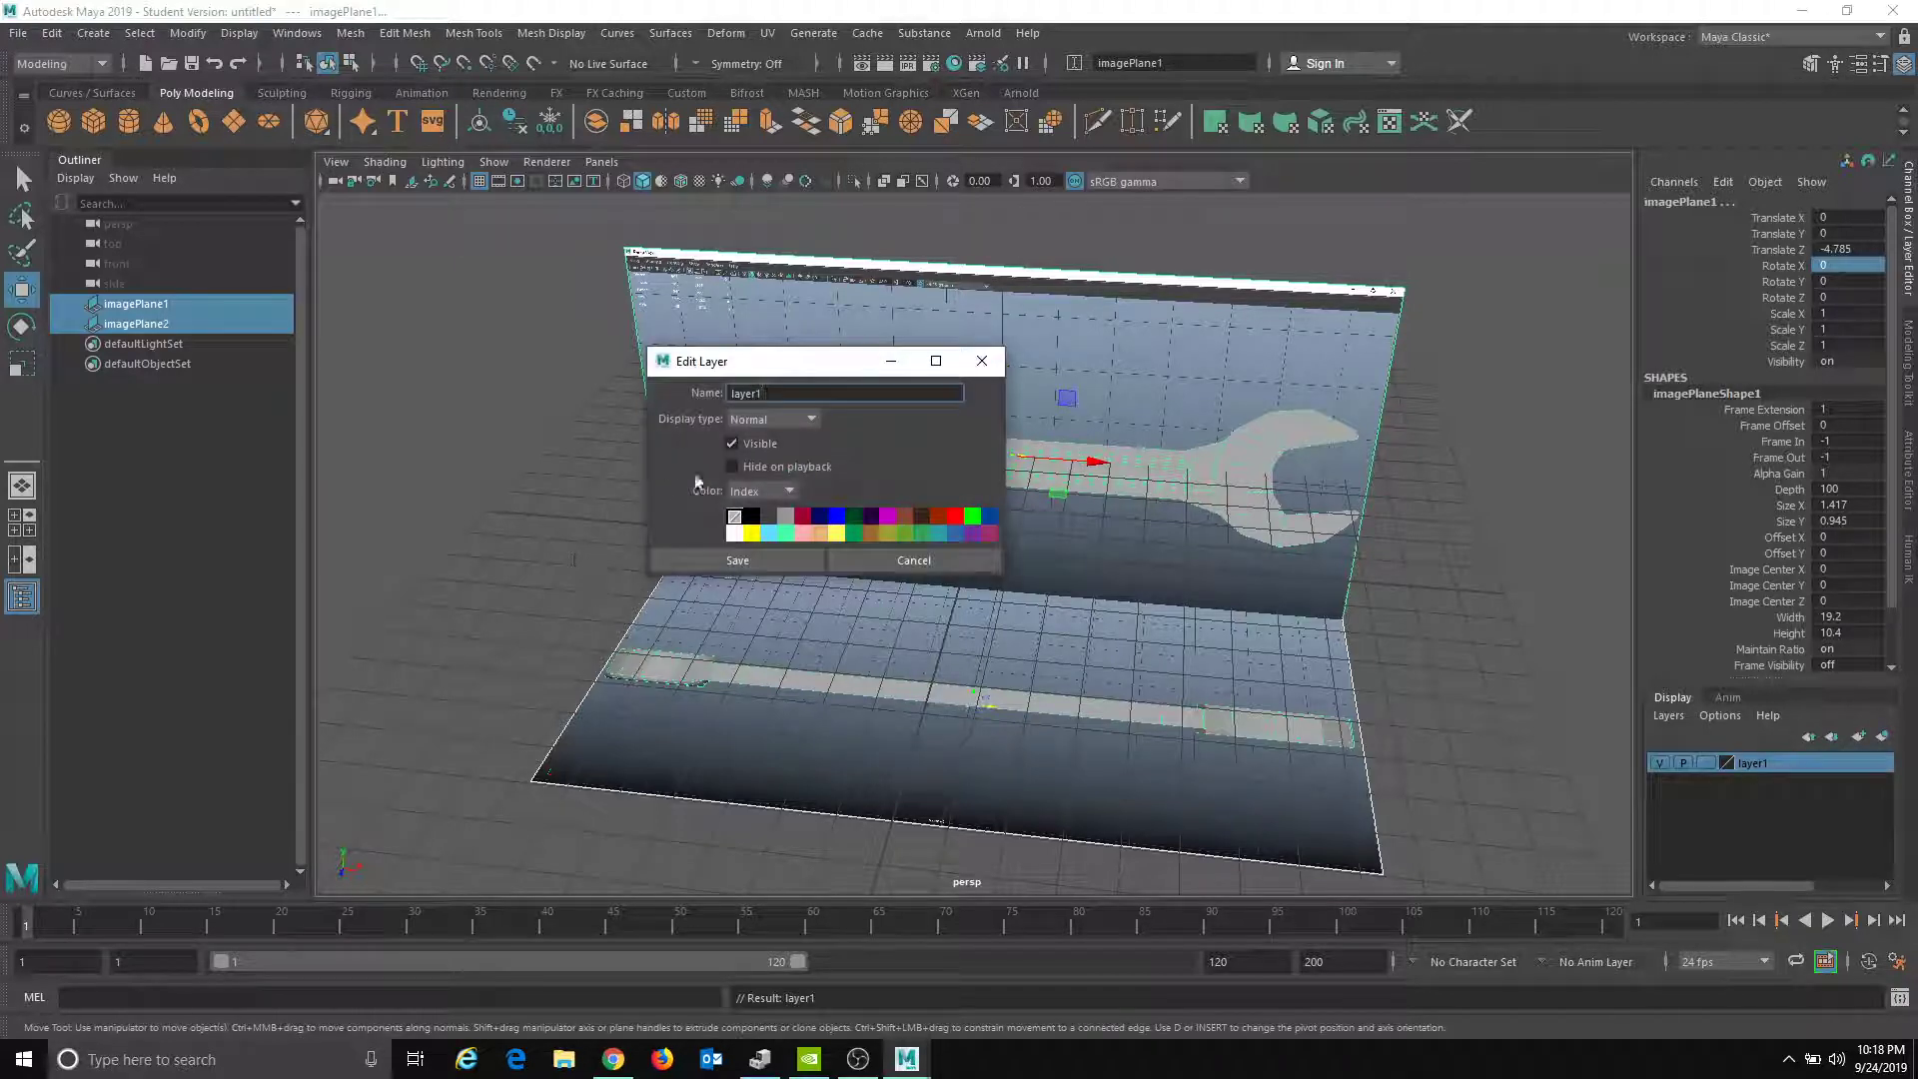
pyautogui.write('ref')
pyautogui.click(796, 560)
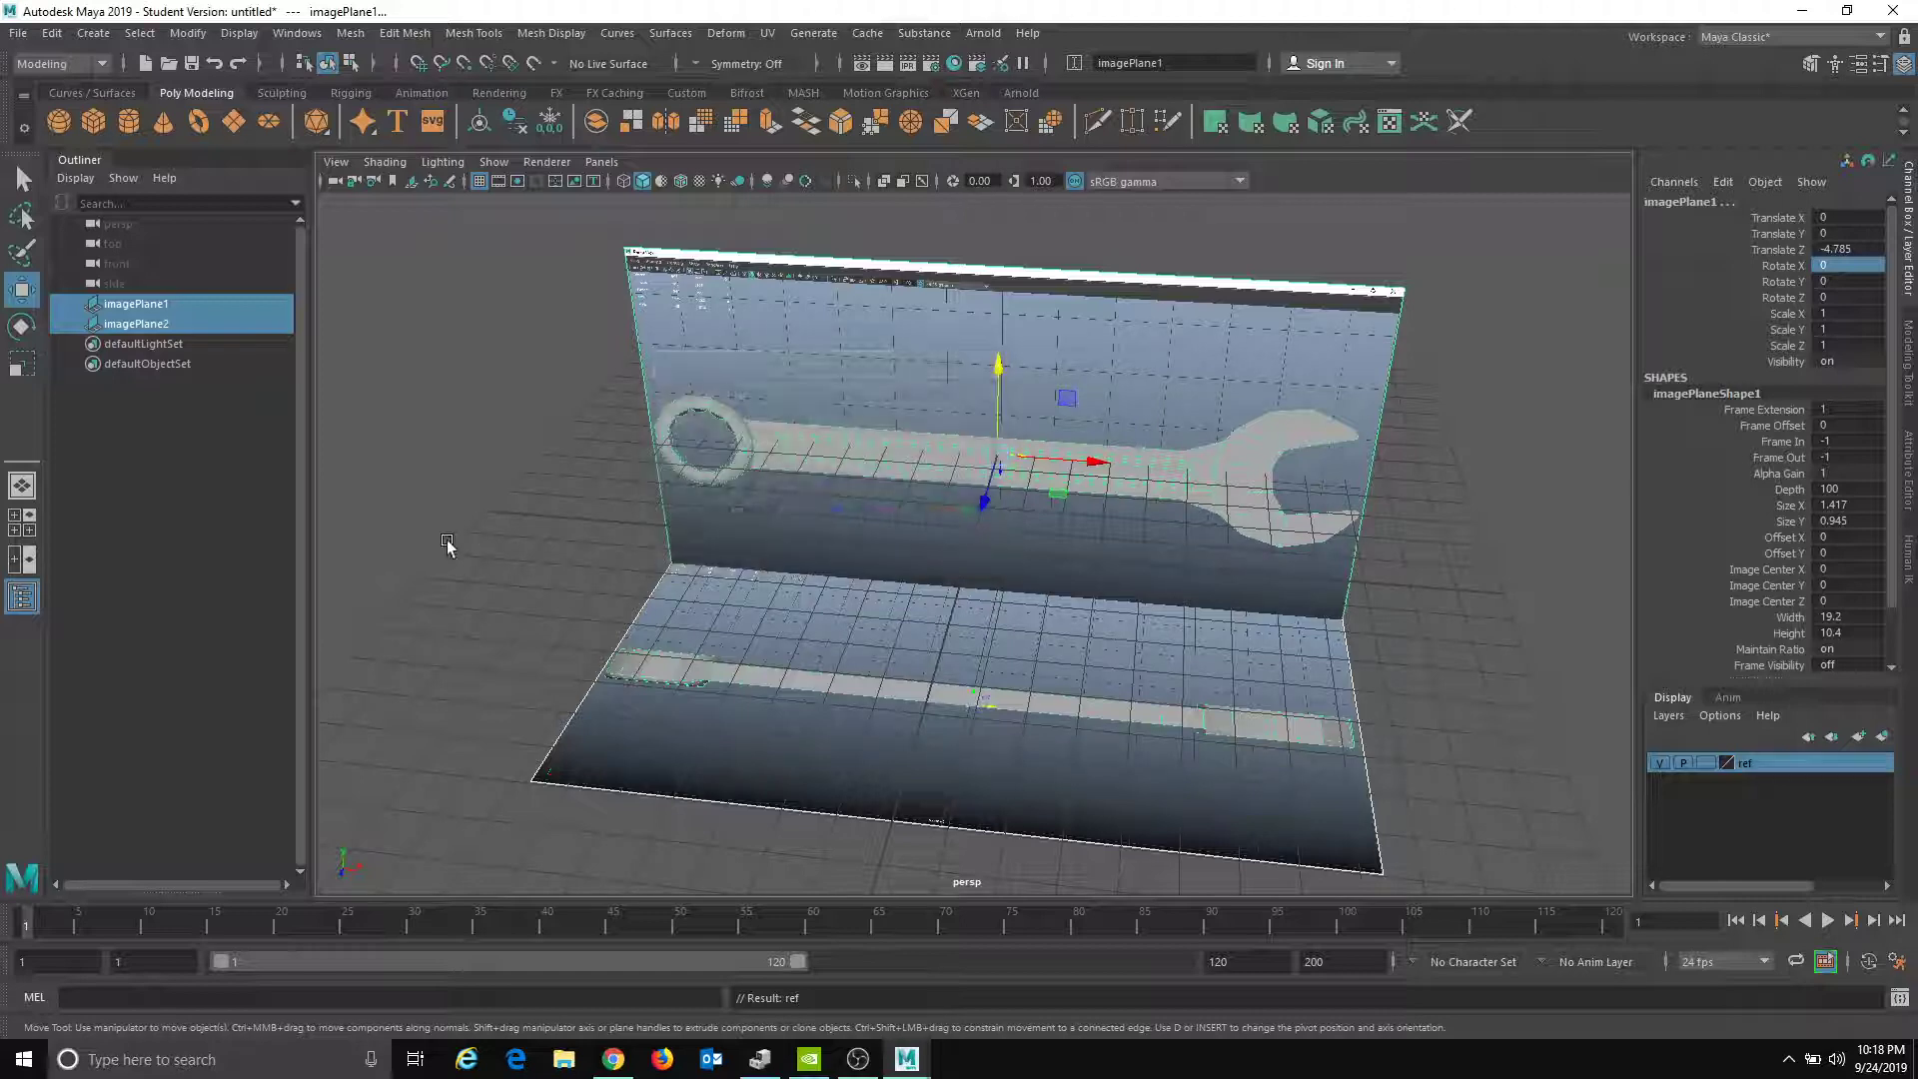
# - Set the ref layer's display type to Reference so its image planes cannot be selected, and clear the selection
pyautogui.click(1706, 763)
pyautogui.click(1707, 763)
pyautogui.click(1388, 759)
pyautogui.keyDown('alt'); pyautogui.moveTo(1389, 760); pyautogui.dragTo(1379, 595); pyautogui.keyUp('alt')
pyautogui.keyDown('alt'); pyautogui.moveTo(1378, 595); pyautogui.dragTo(1828, 638, button='right'); pyautogui.keyUp('alt')
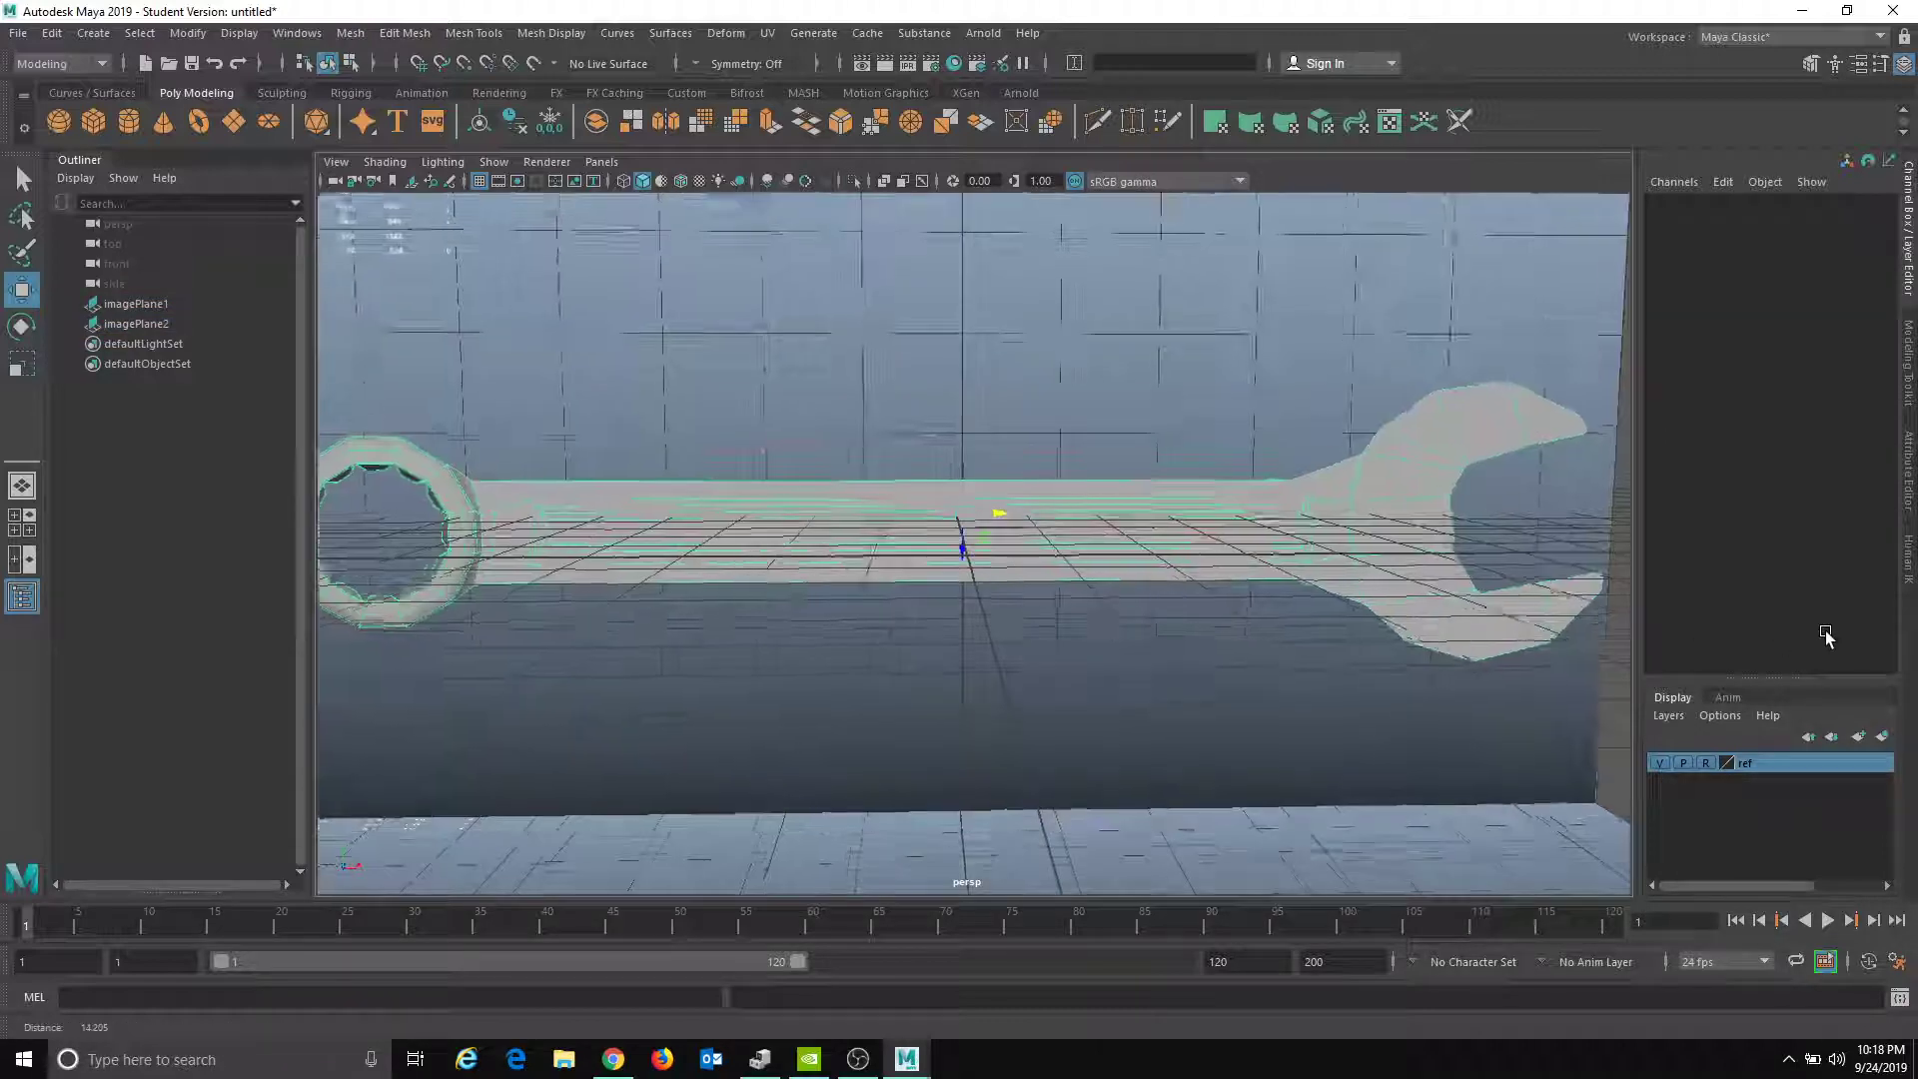
pyautogui.keyDown('alt'); pyautogui.moveTo(450, 217); pyautogui.dragTo(445, 290); pyautogui.keyUp('alt')
pyautogui.keyDown('alt'); pyautogui.moveTo(446, 291); pyautogui.dragTo(217, 385, button='right'); pyautogui.keyUp('alt')
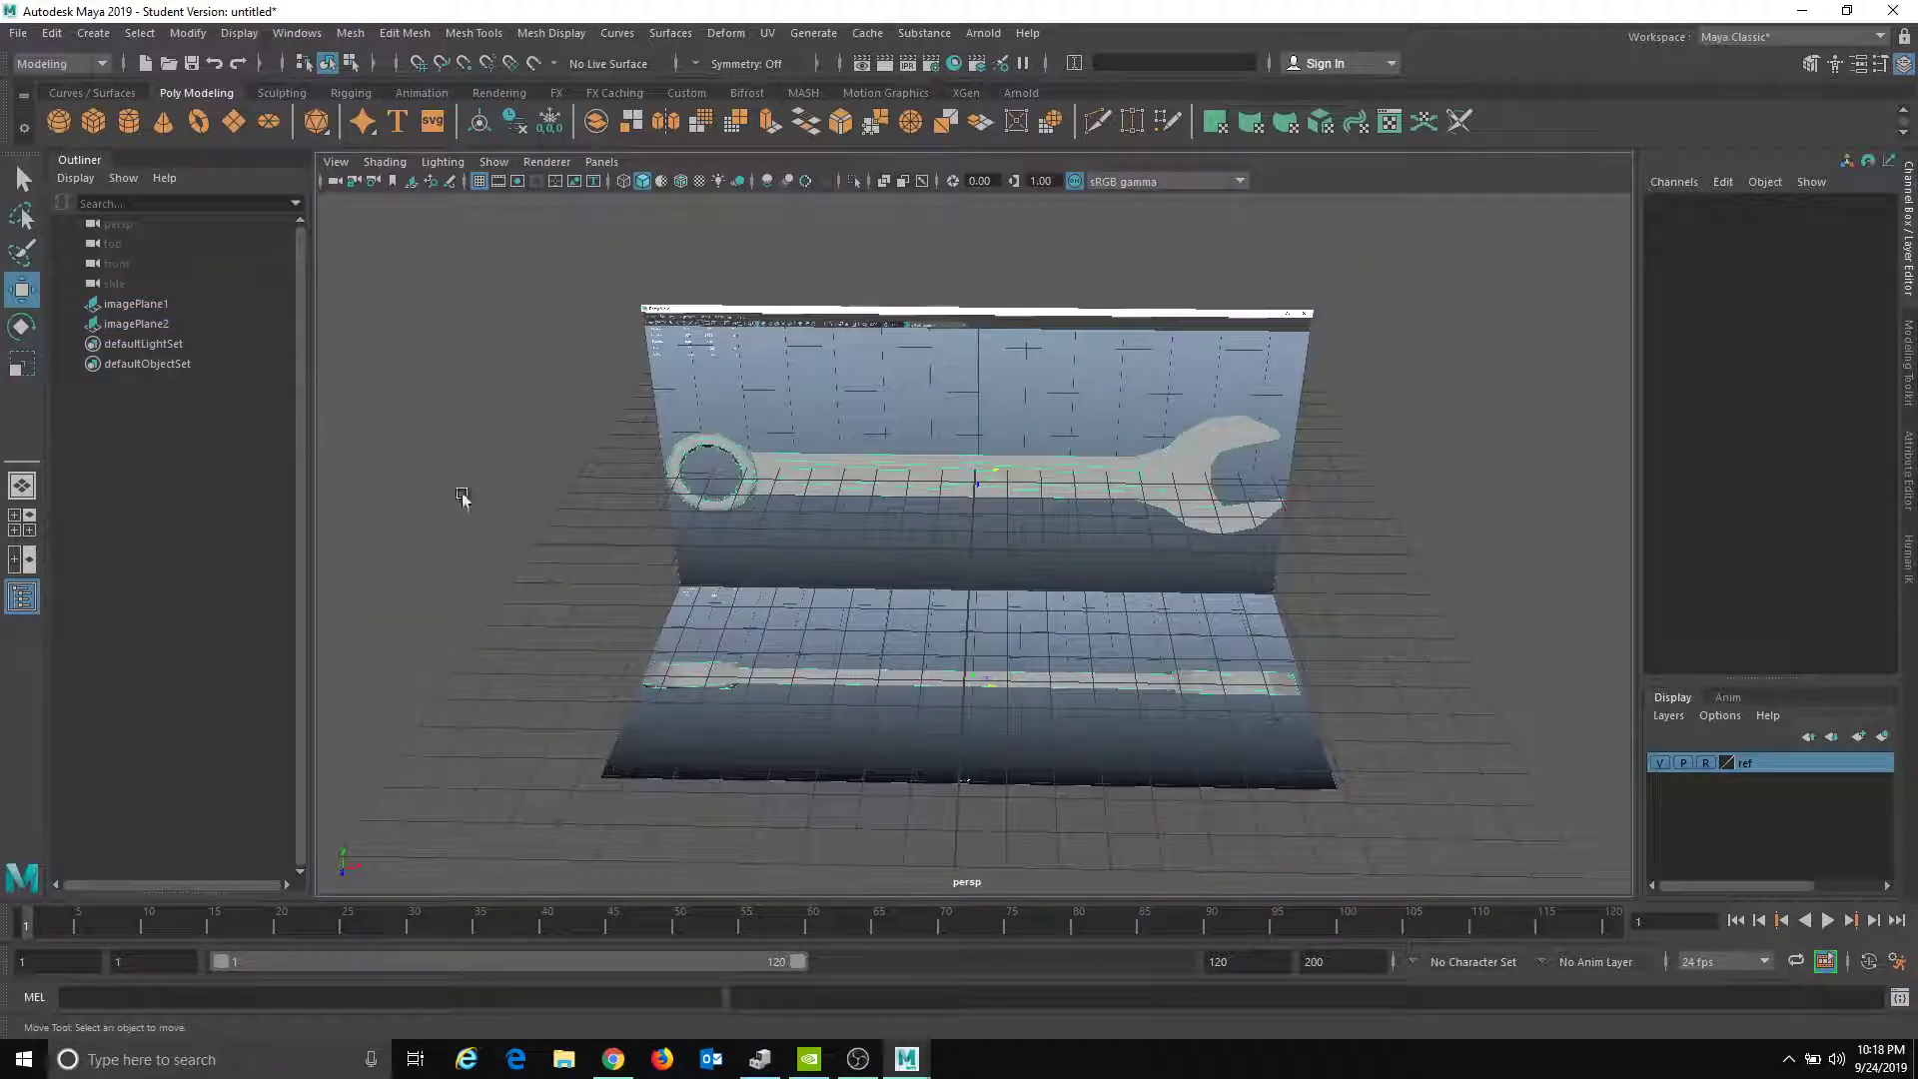
# - Switch to the front view and hide its grid
pyautogui.press('space')
pyautogui.press('space')
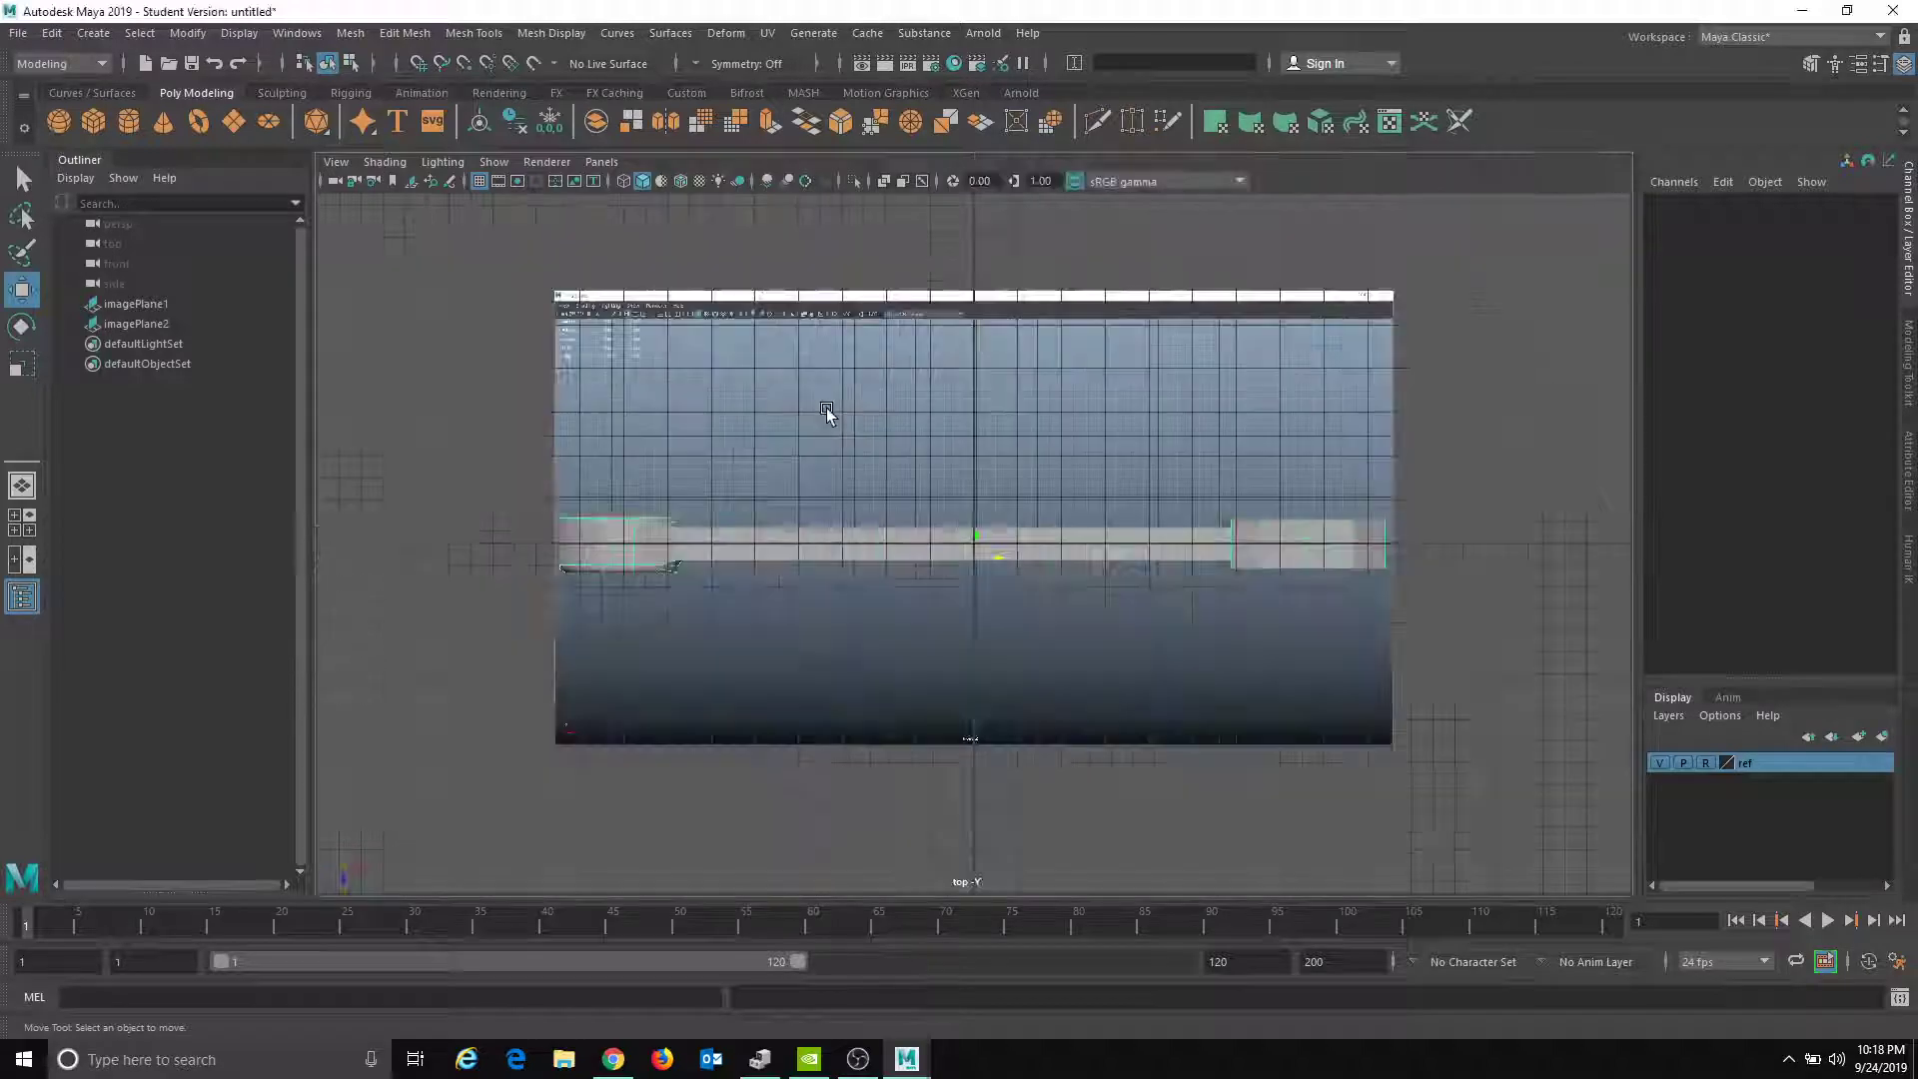
pyautogui.press('space')
pyautogui.press('space')
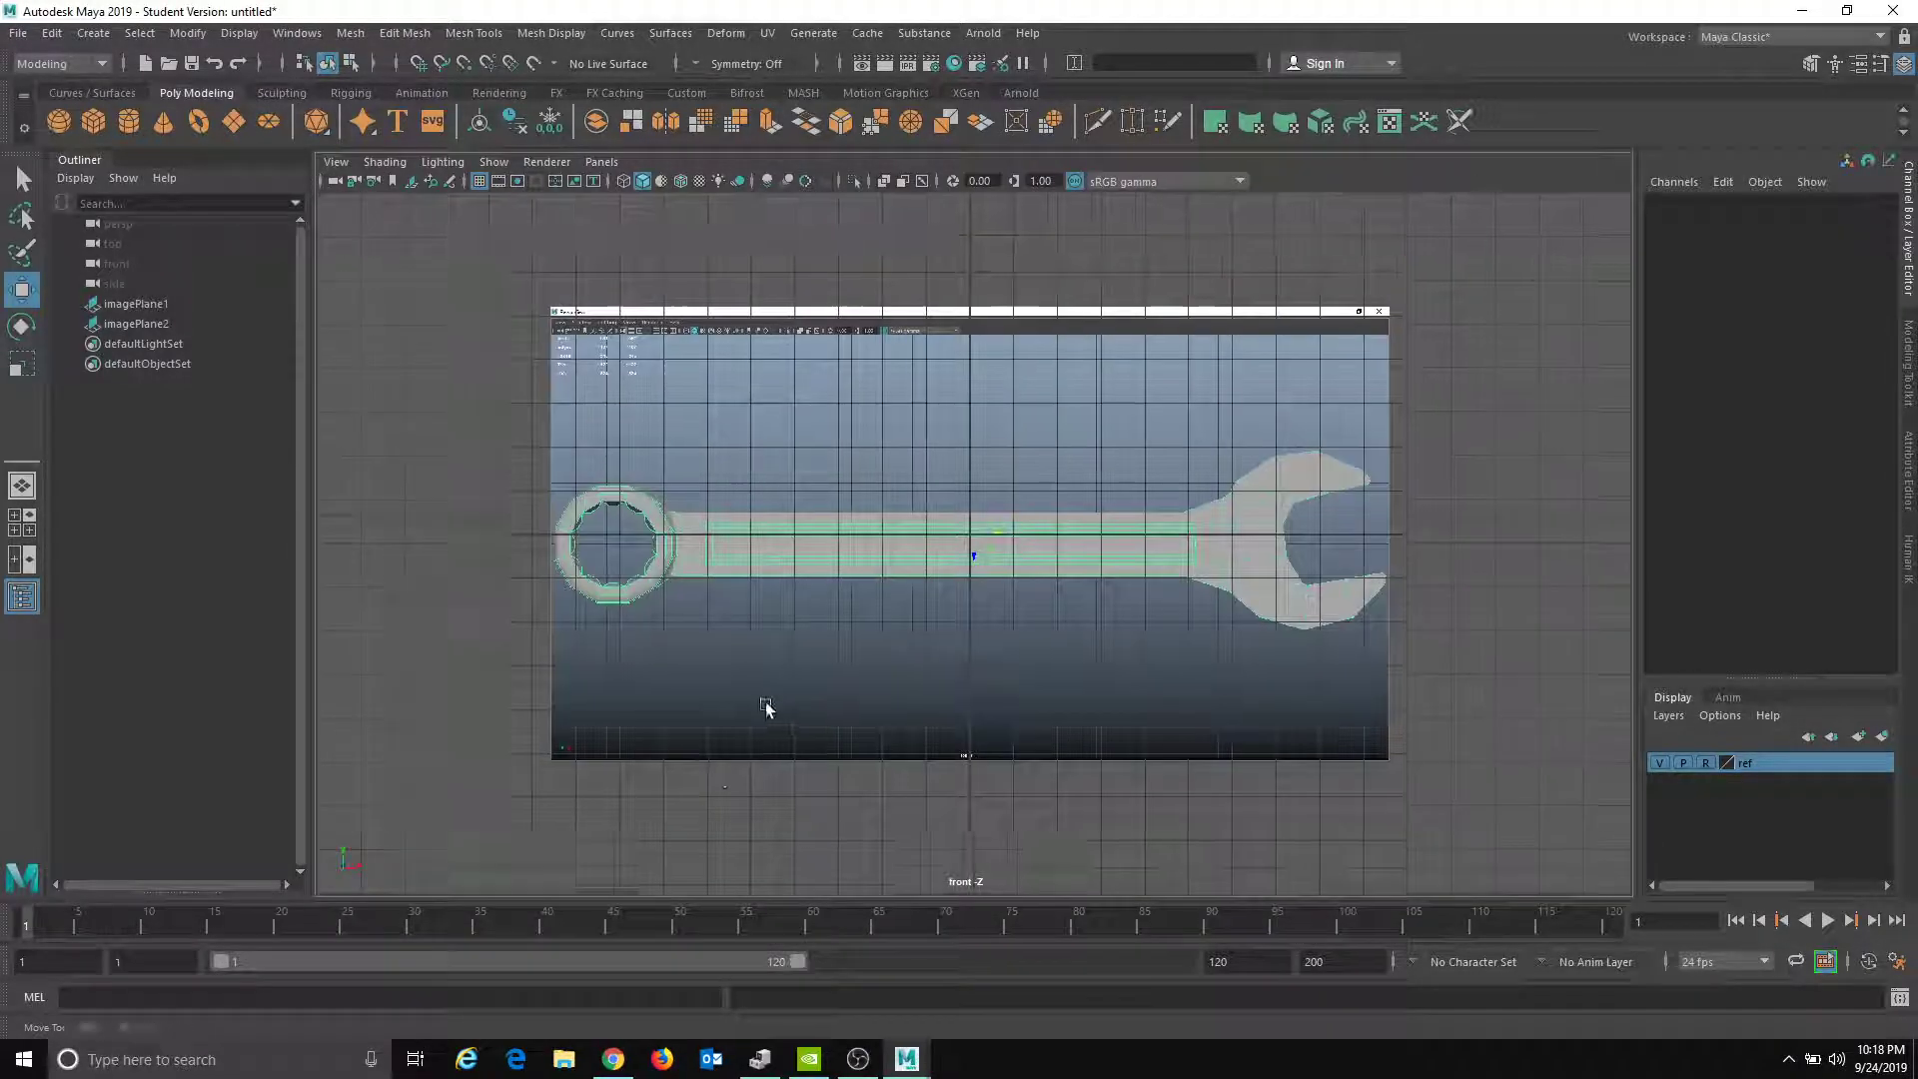
pyautogui.scroll(3, 1102, 756)
pyautogui.scroll(2, 746, 655)
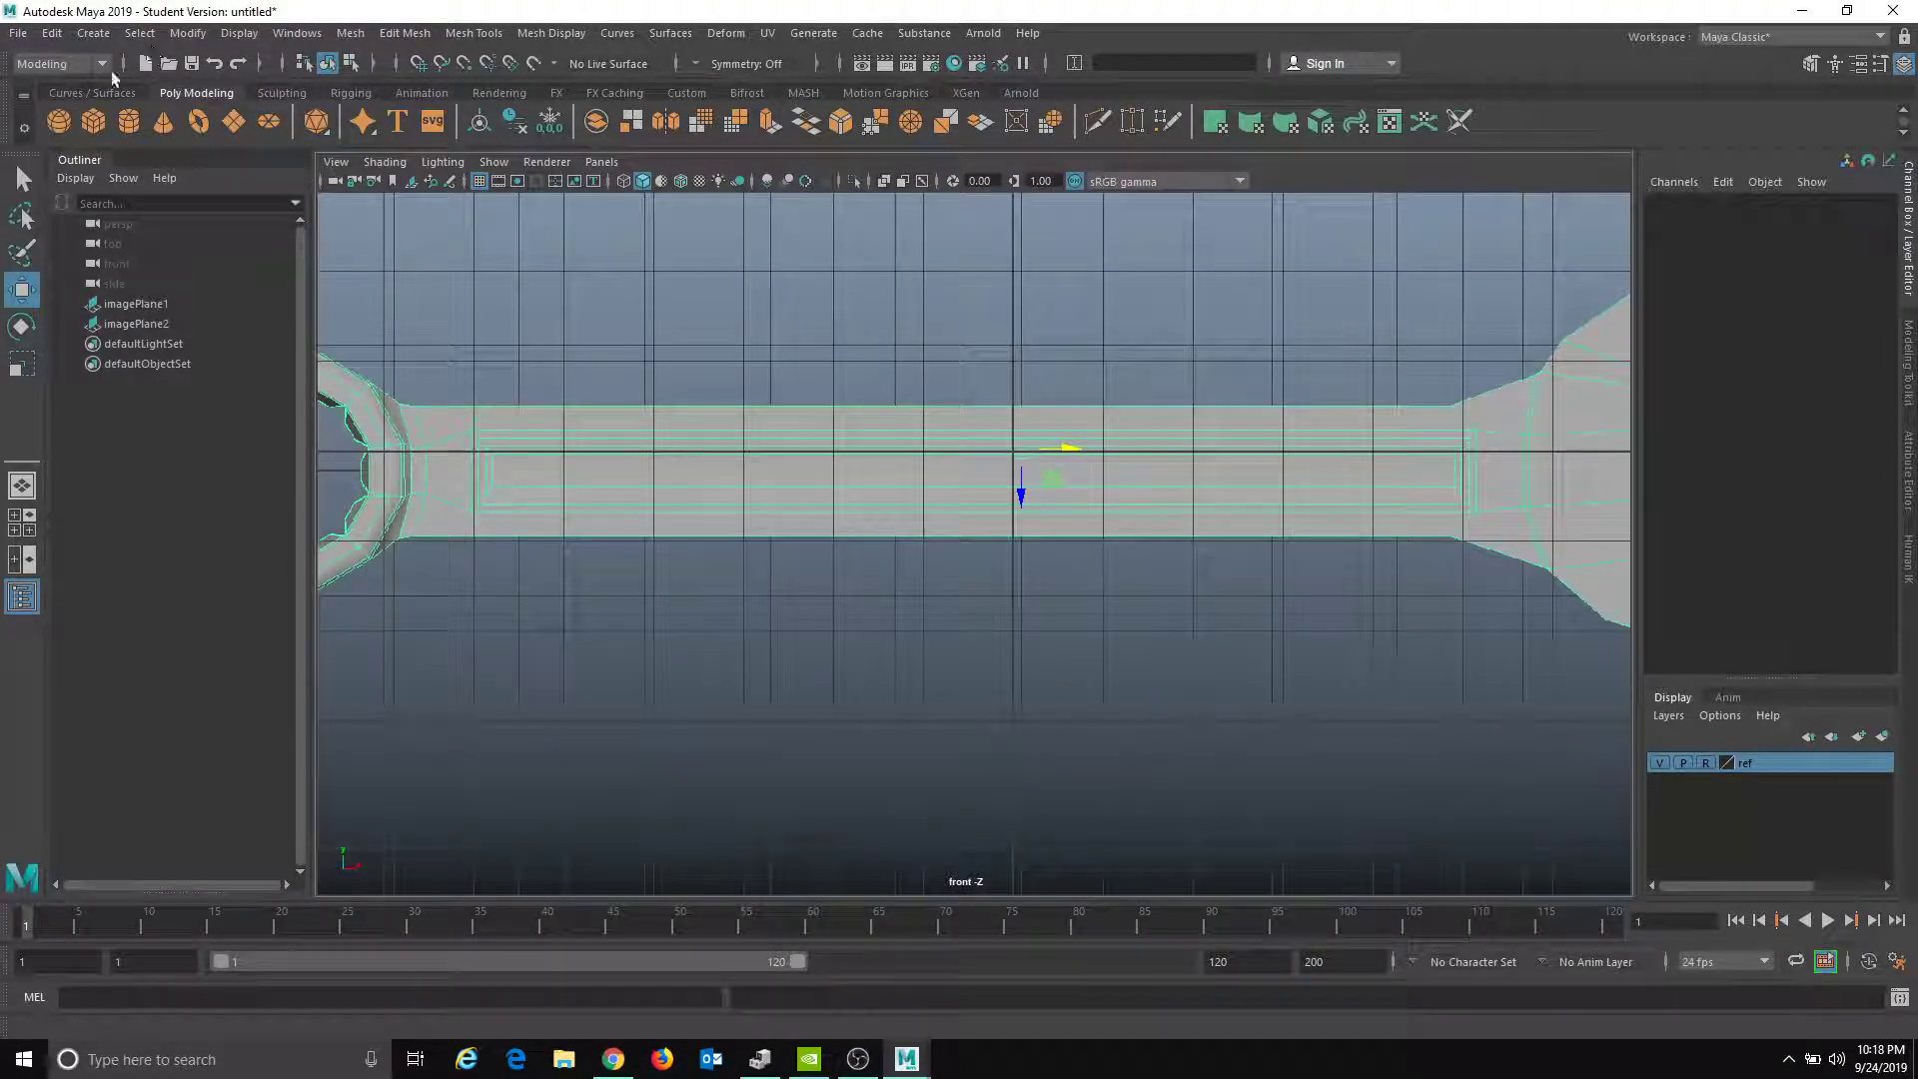
pyautogui.click(549, 161)
pyautogui.click(549, 160)
pyautogui.click(494, 160)
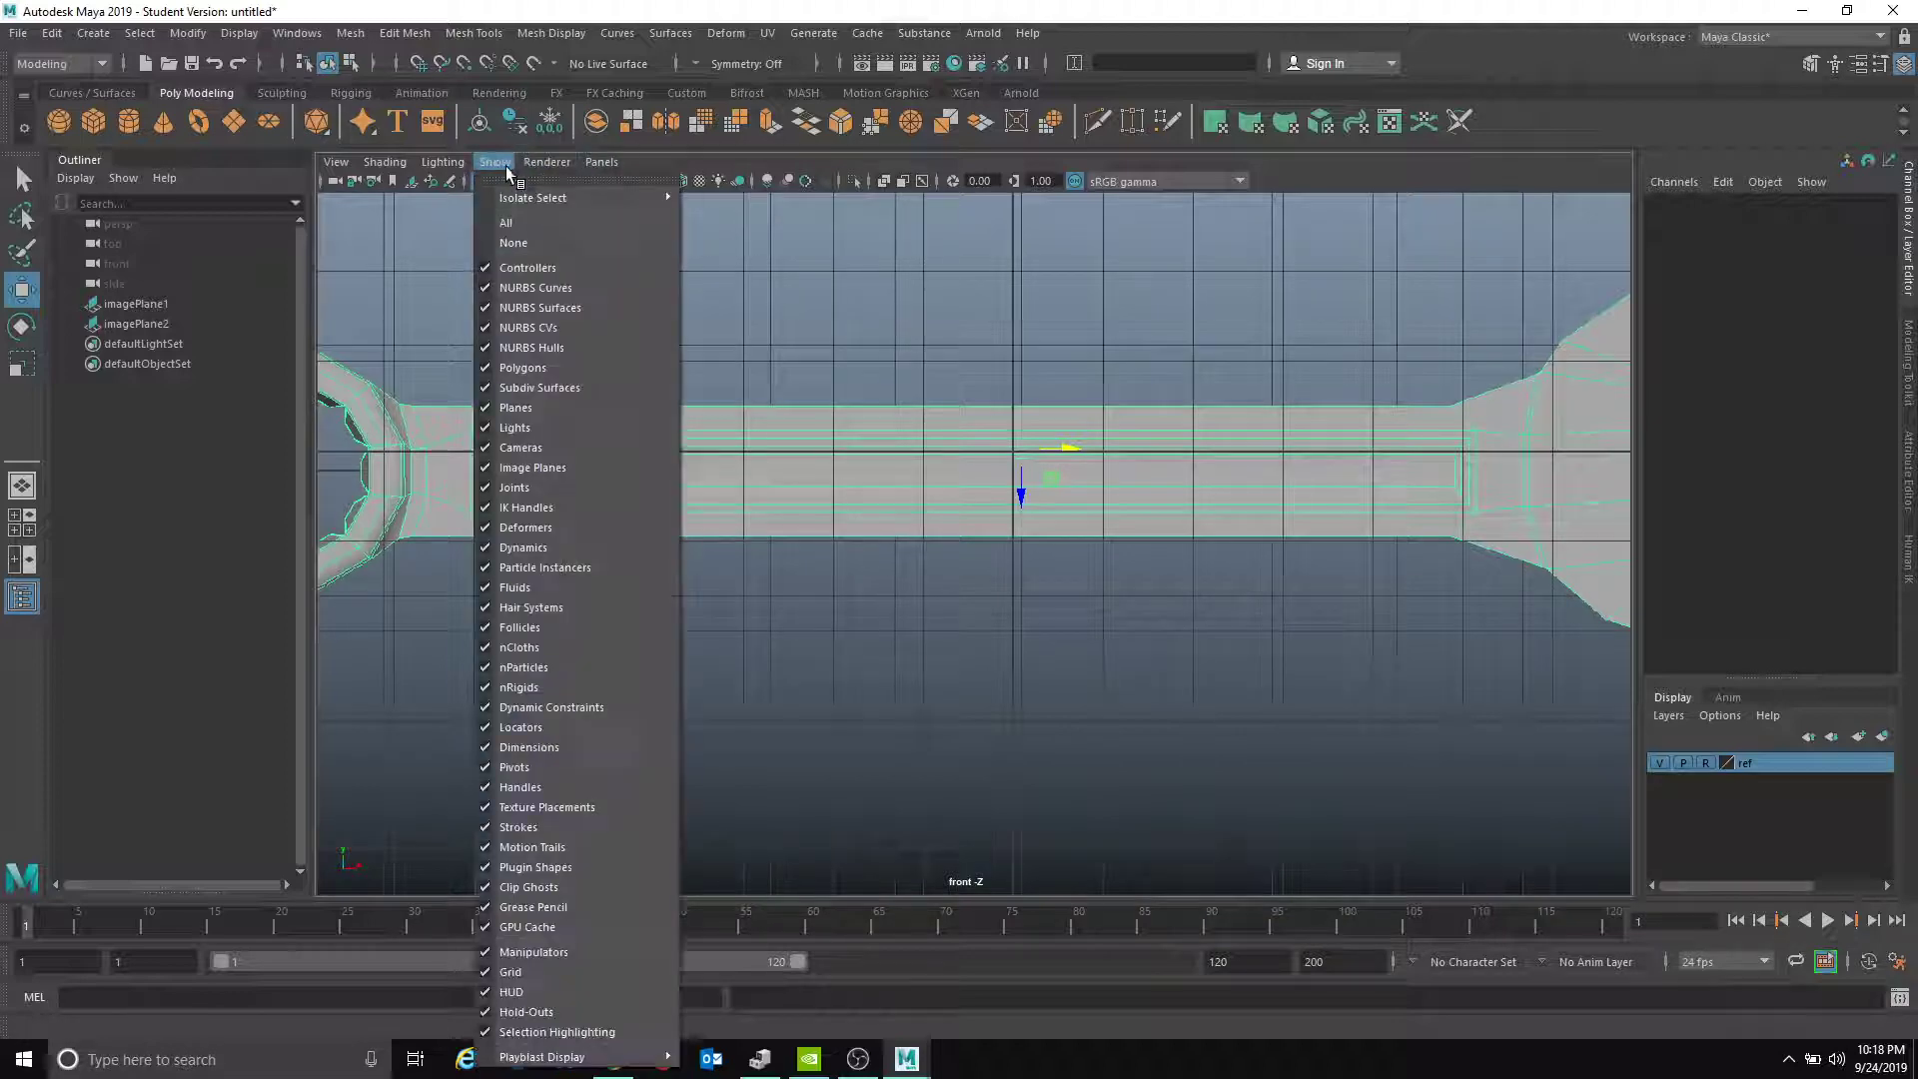
pyautogui.click(531, 975)
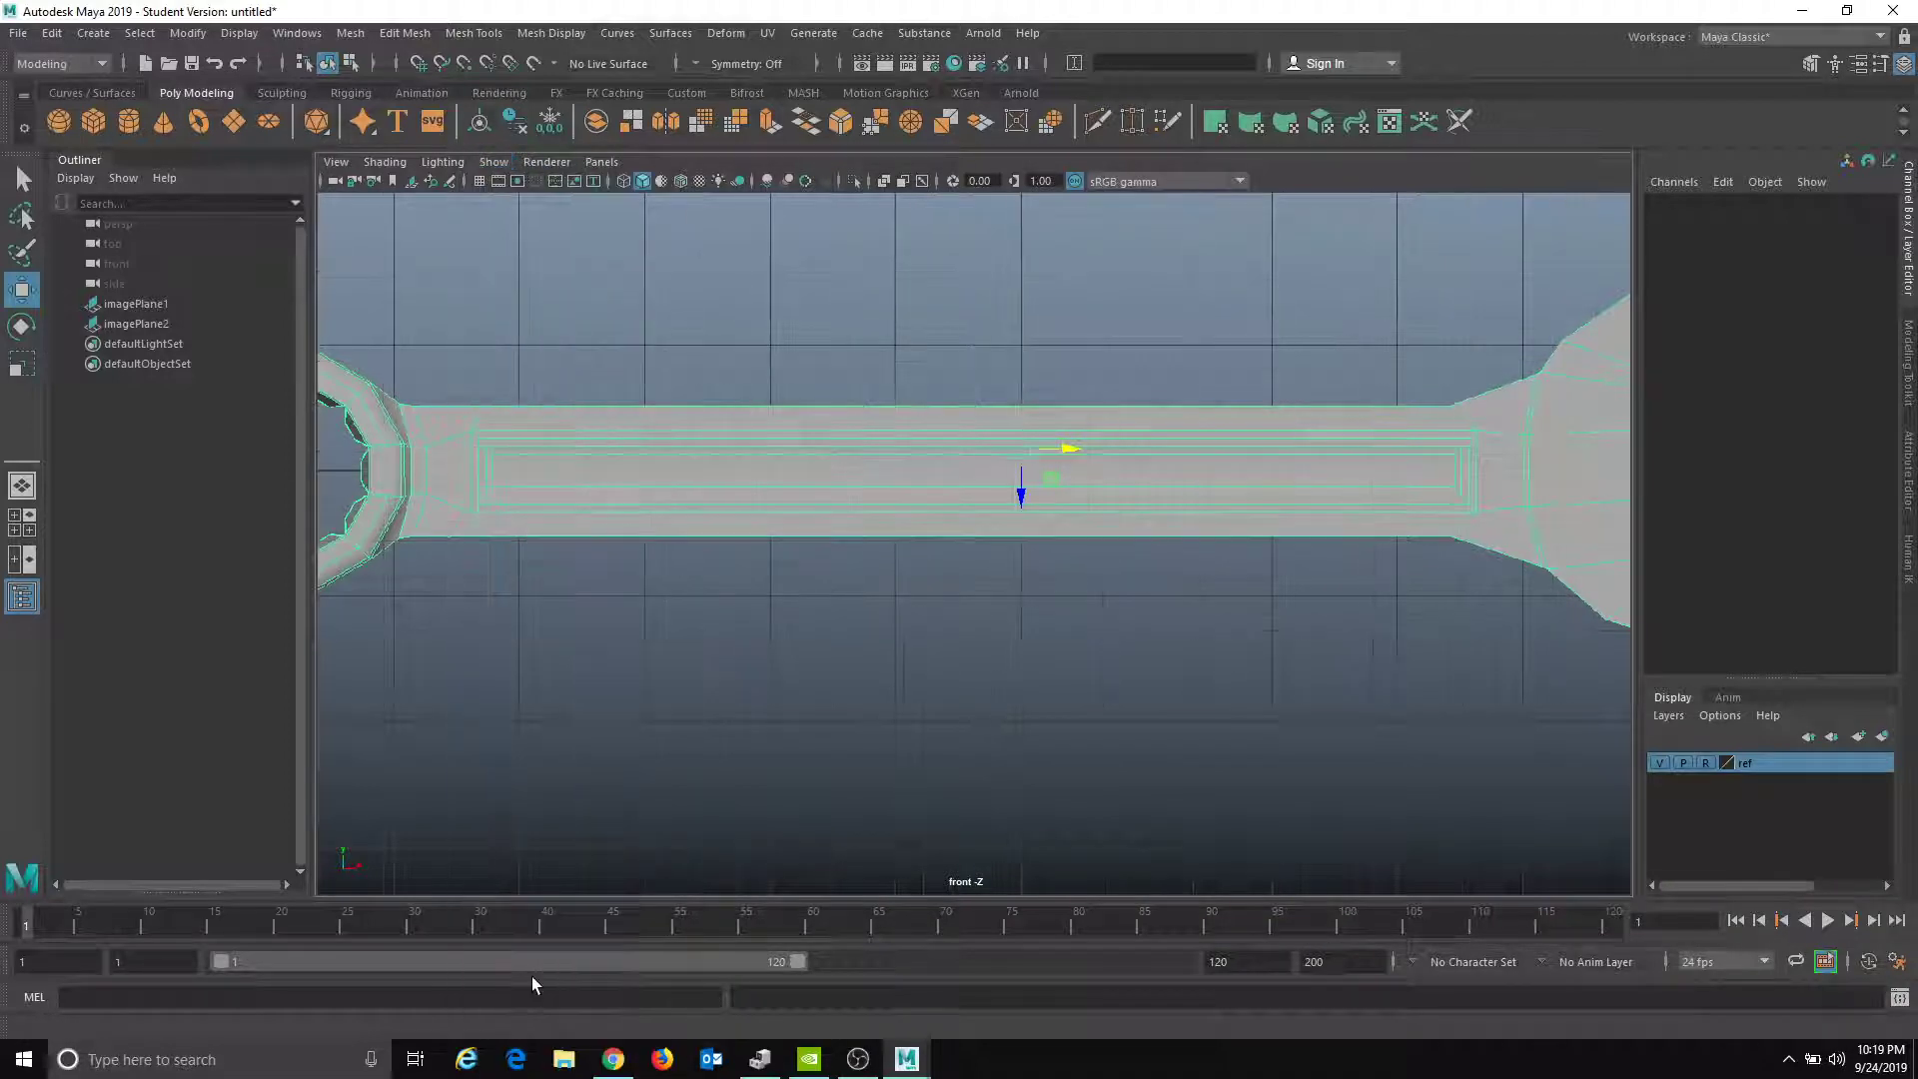
# - Create a polygon cube on the wrench handle, scale it uniformly to about 0.901, and move it to about -0.206 in Y
pyautogui.scroll(-3, 740, 743)
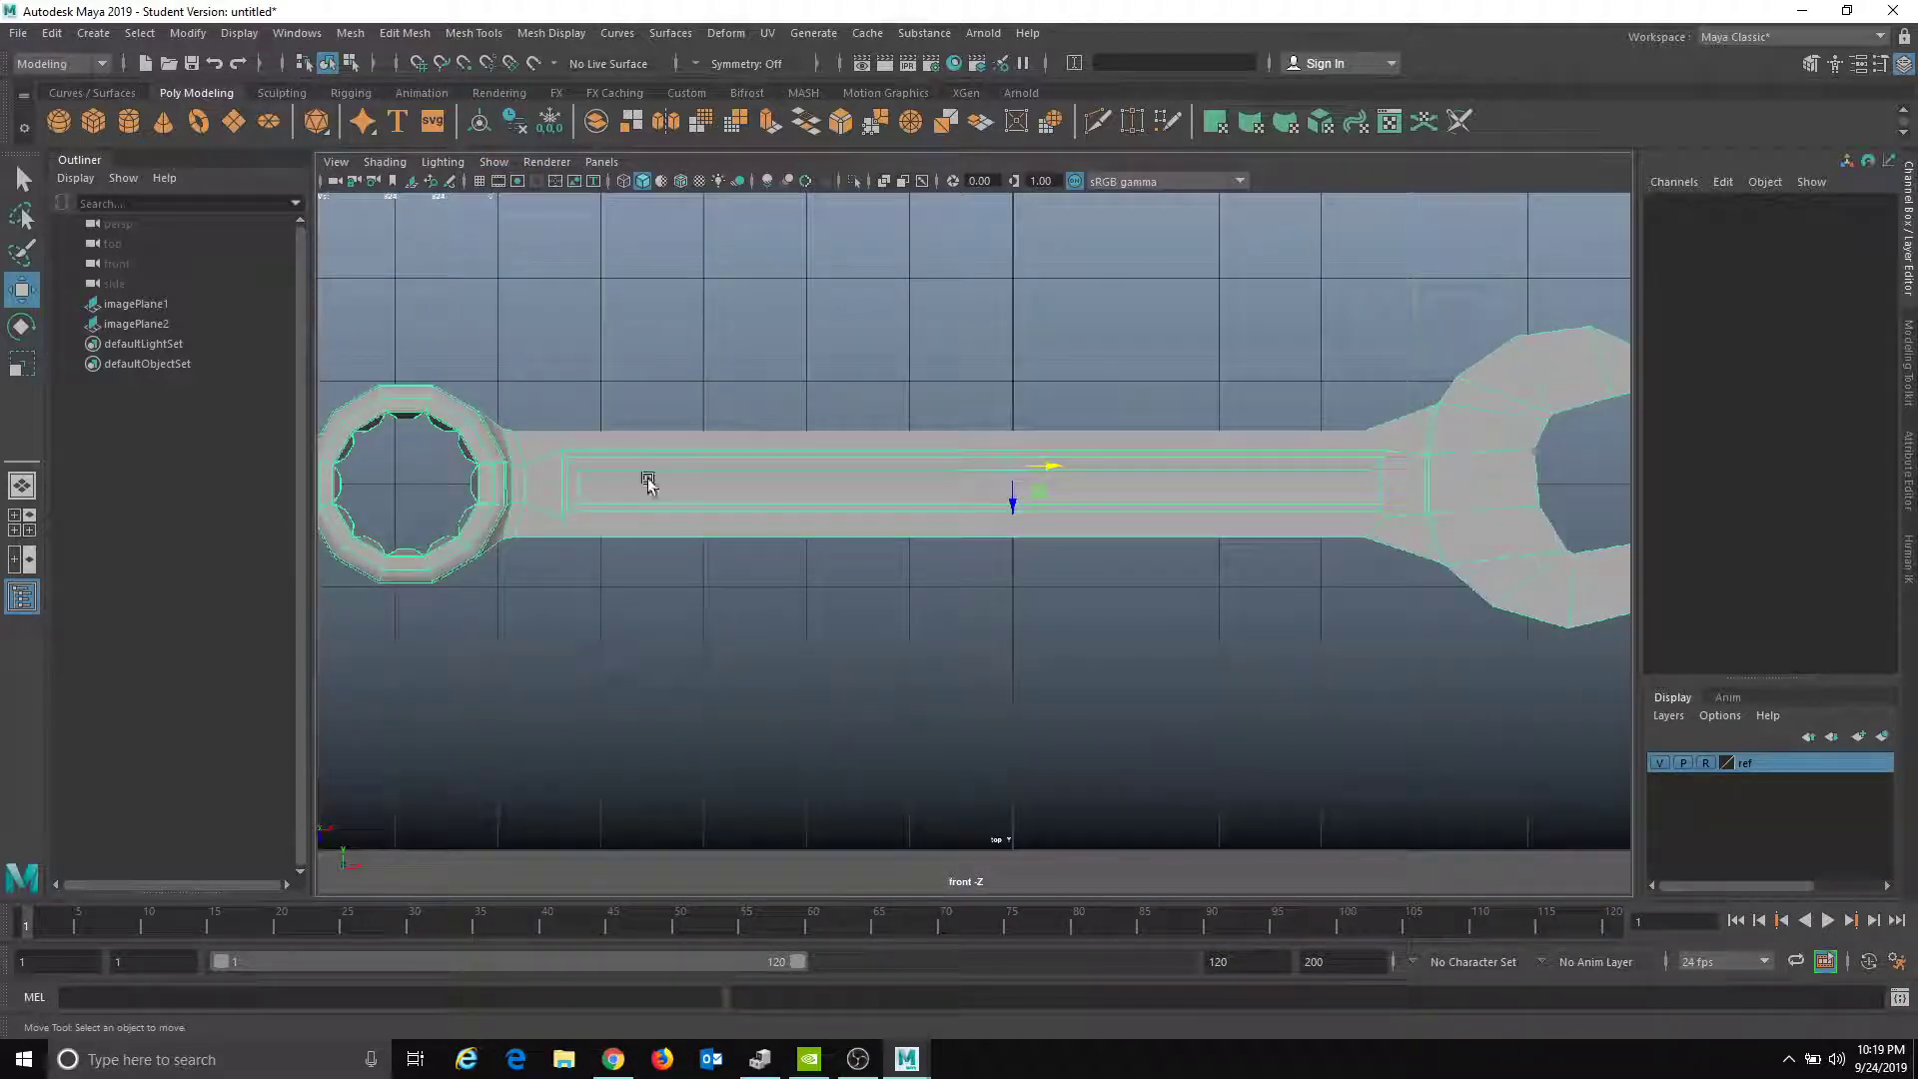
pyautogui.click(92, 121)
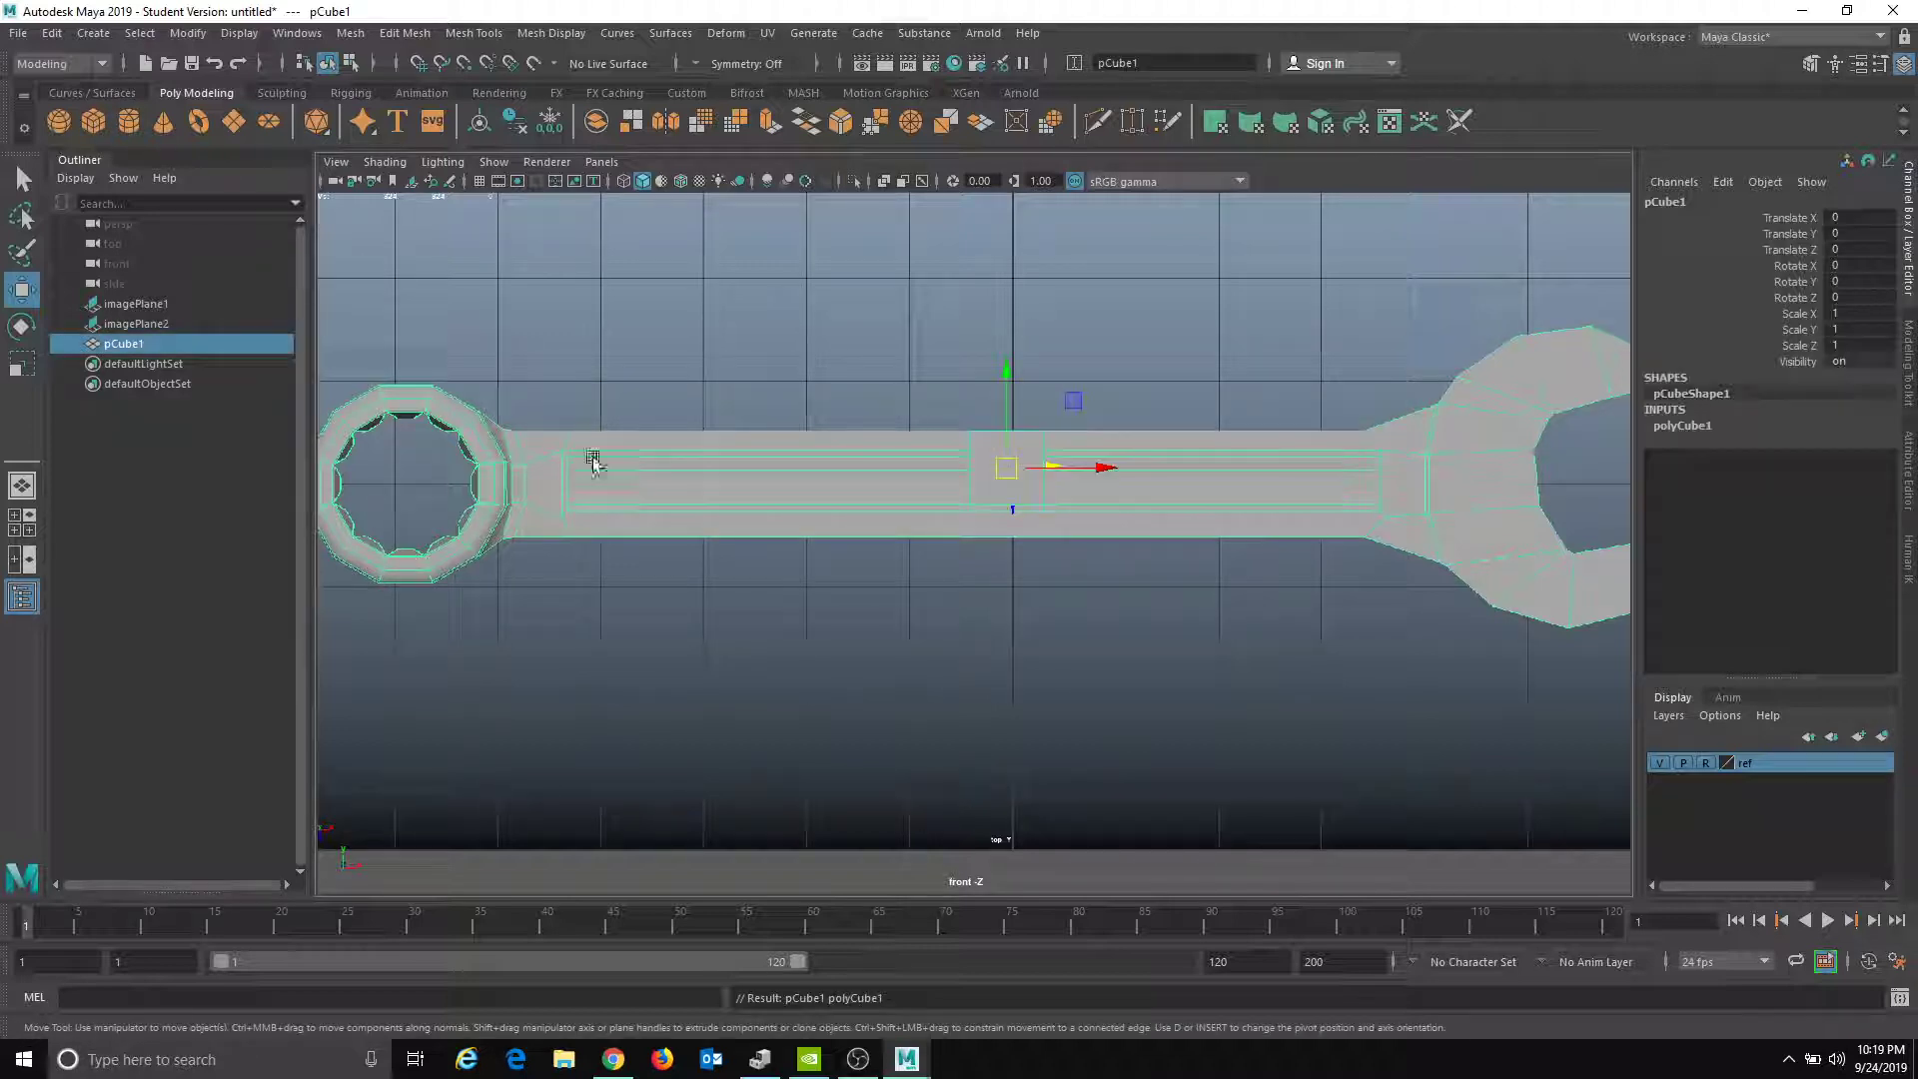
pyautogui.moveTo(1011, 502); pyautogui.dragTo(1005, 397)
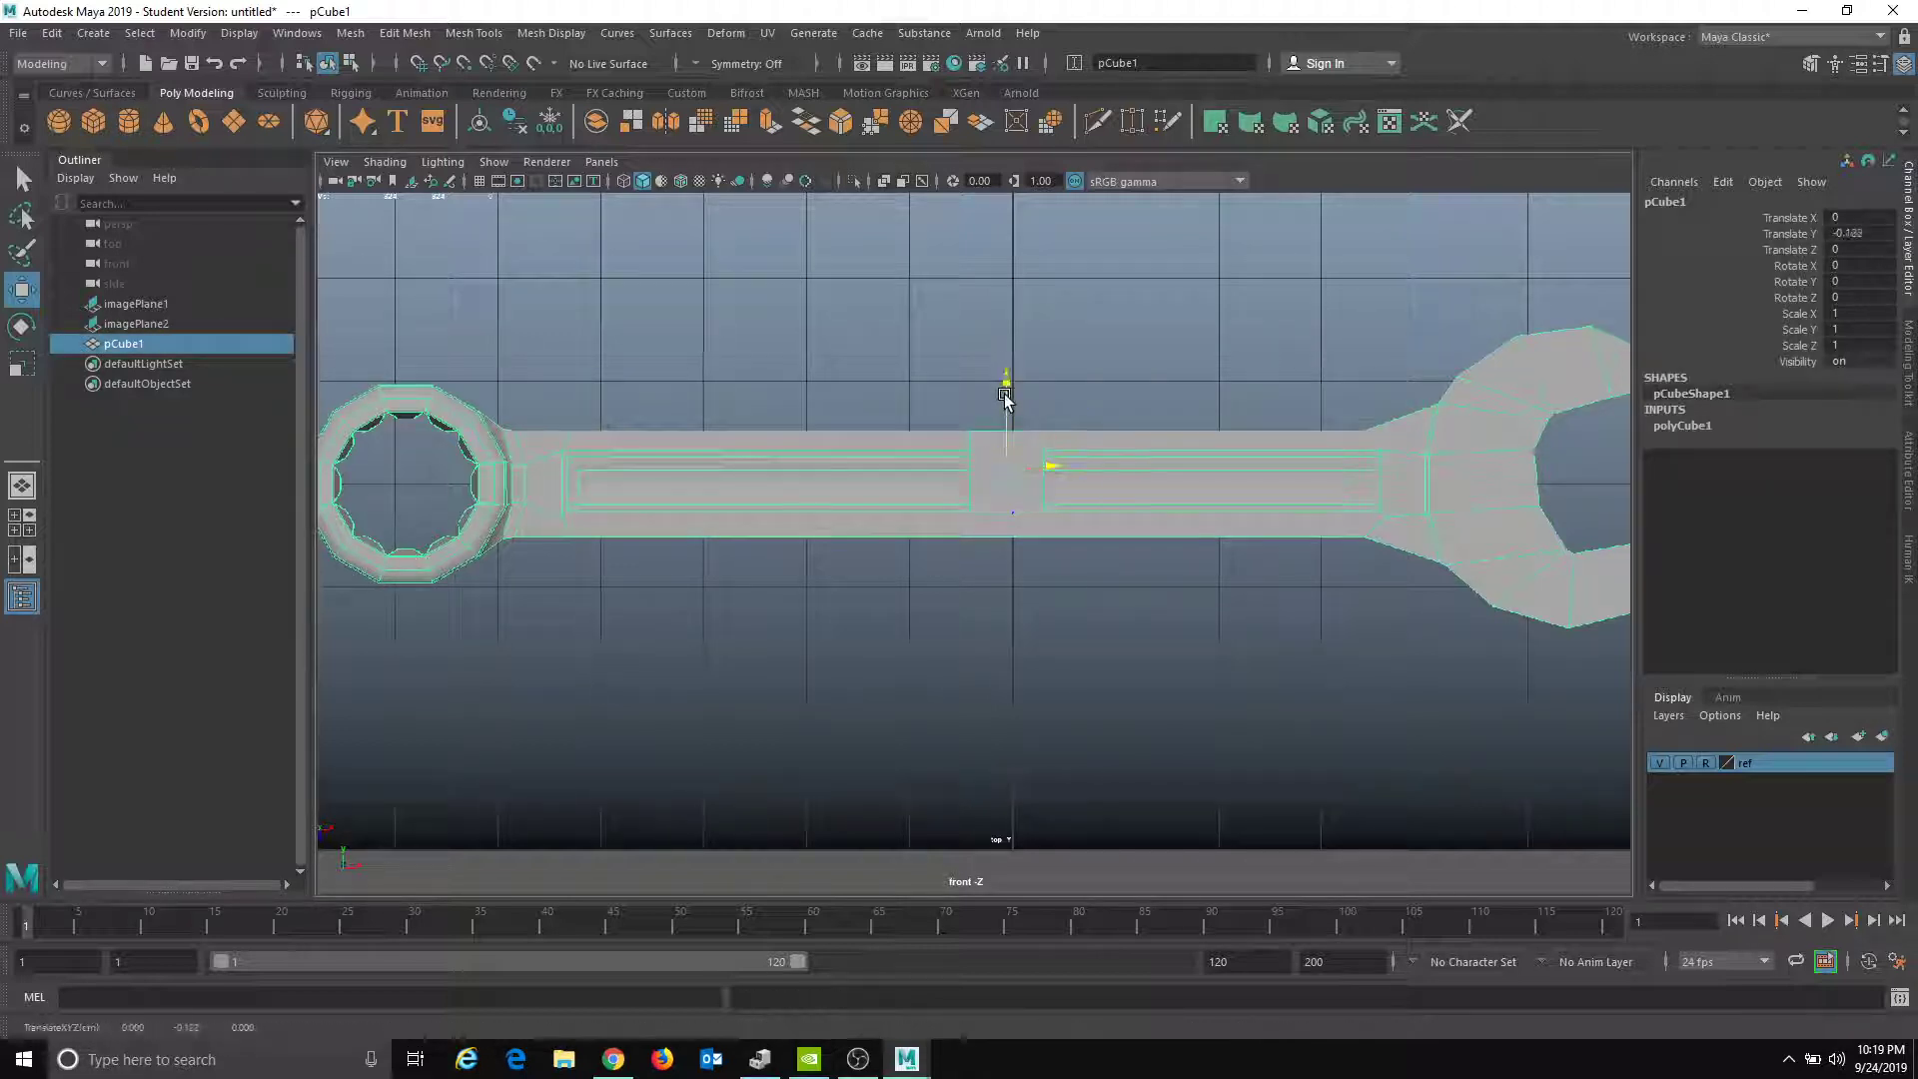
pyautogui.scroll(2, 1004, 470)
pyautogui.press('r')
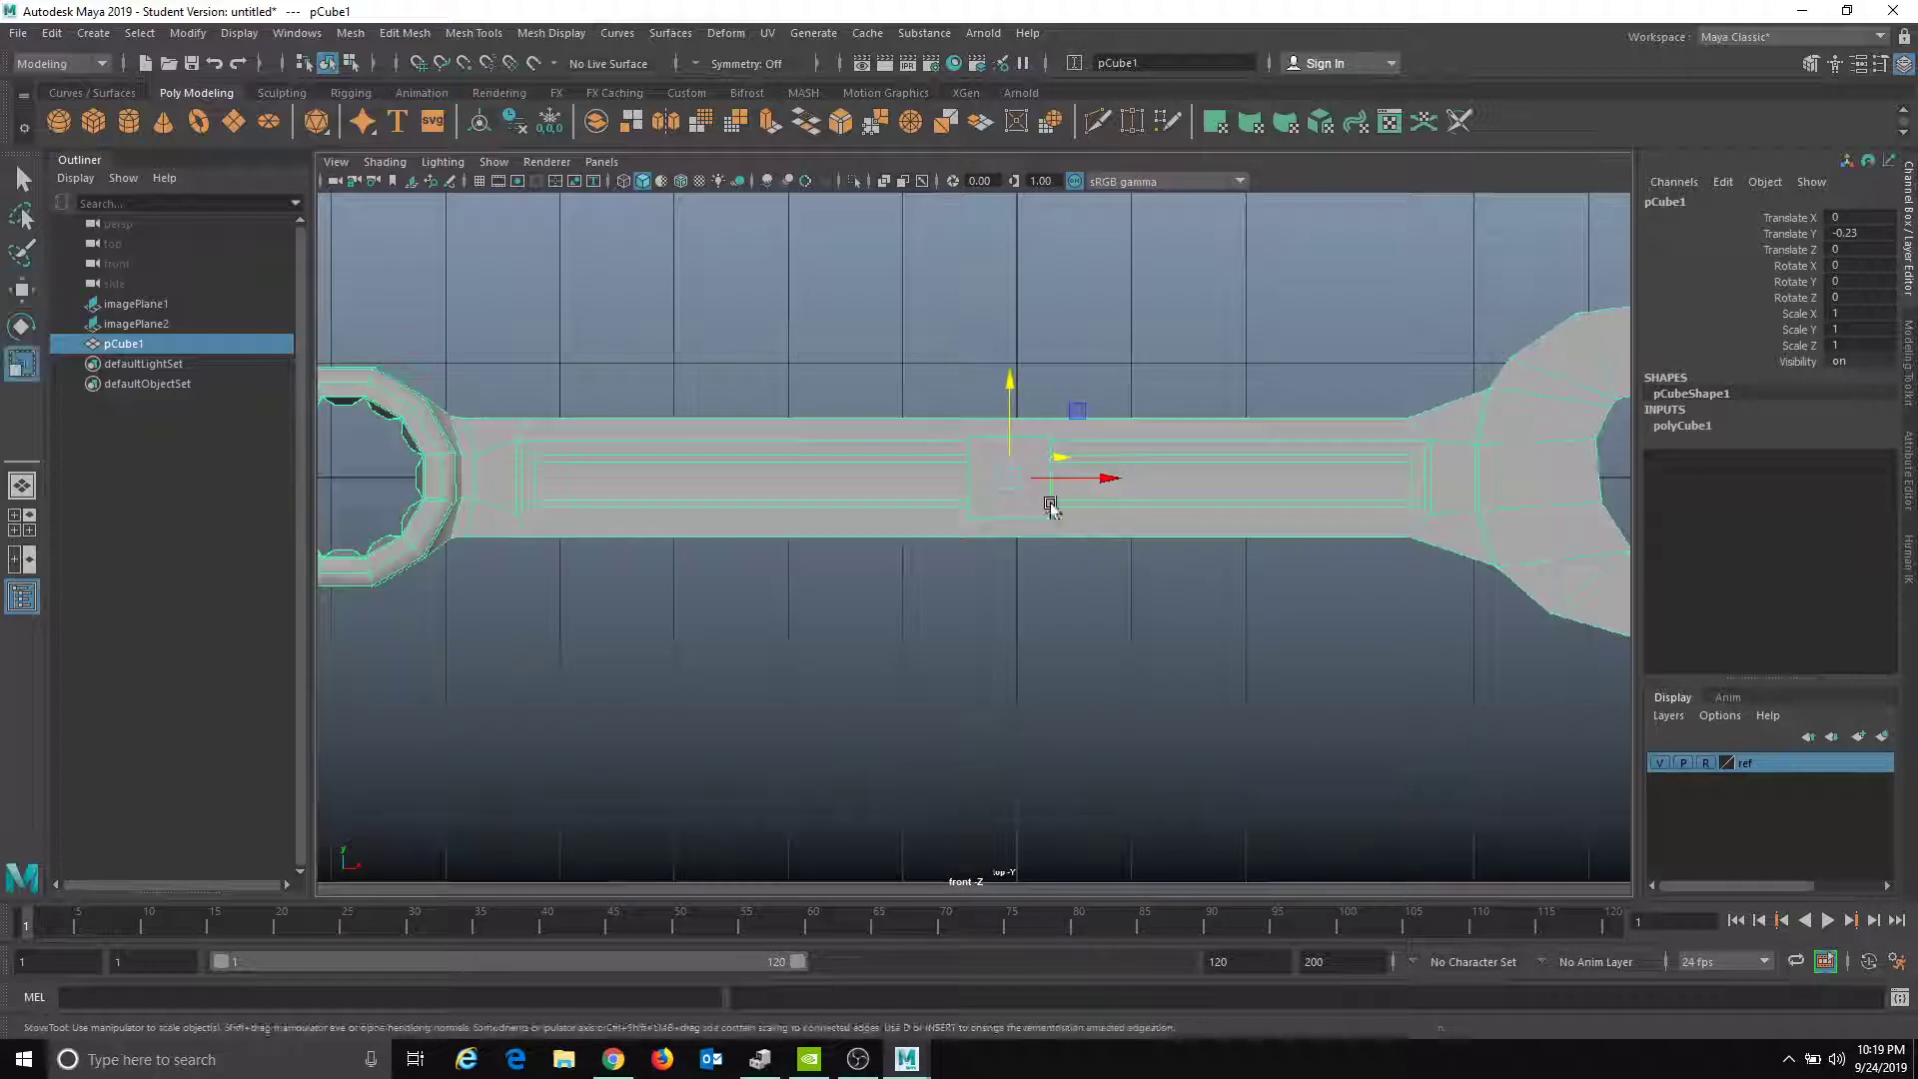
pyautogui.moveTo(1014, 483); pyautogui.dragTo(1010, 486)
pyautogui.press('w')
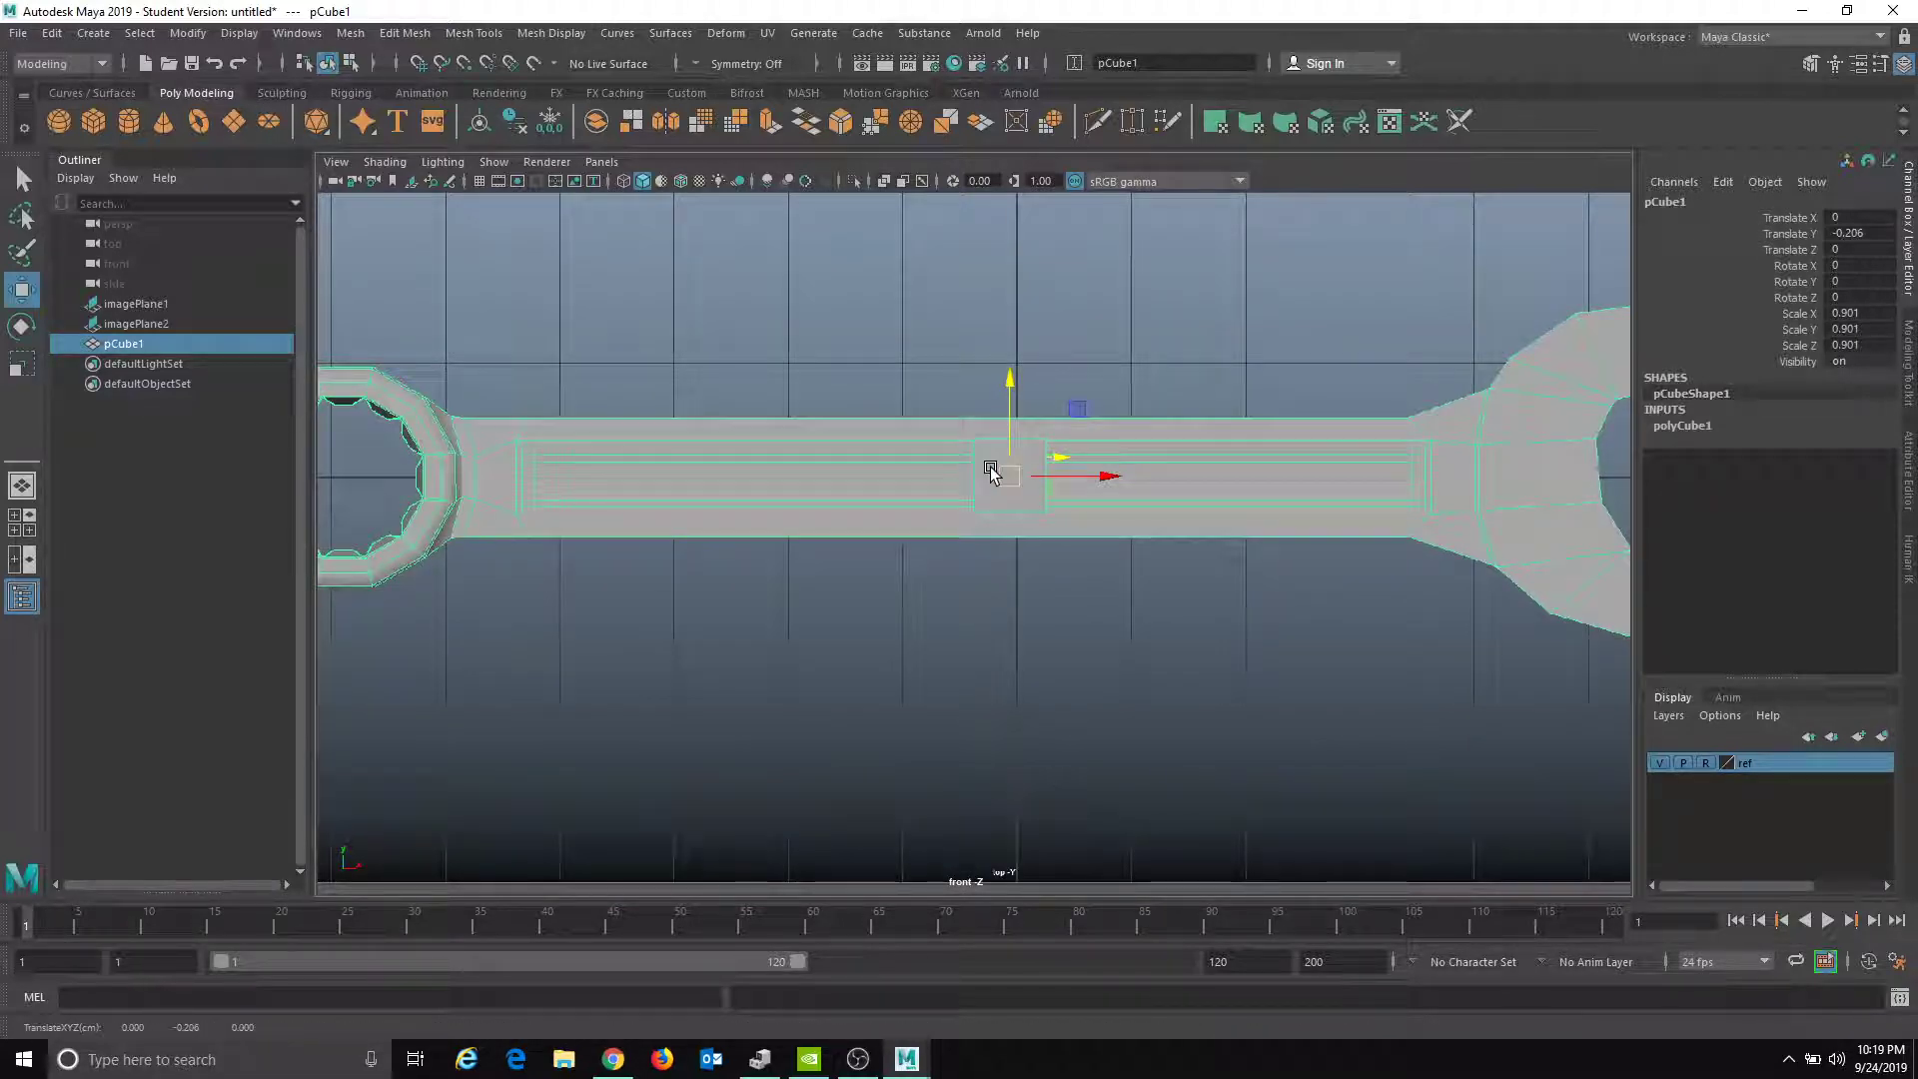
# - Switch the cube to face selection mode and change the viewport to the persp camera
pyautogui.moveTo(992, 470); pyautogui.dragTo(989, 539, button='right')
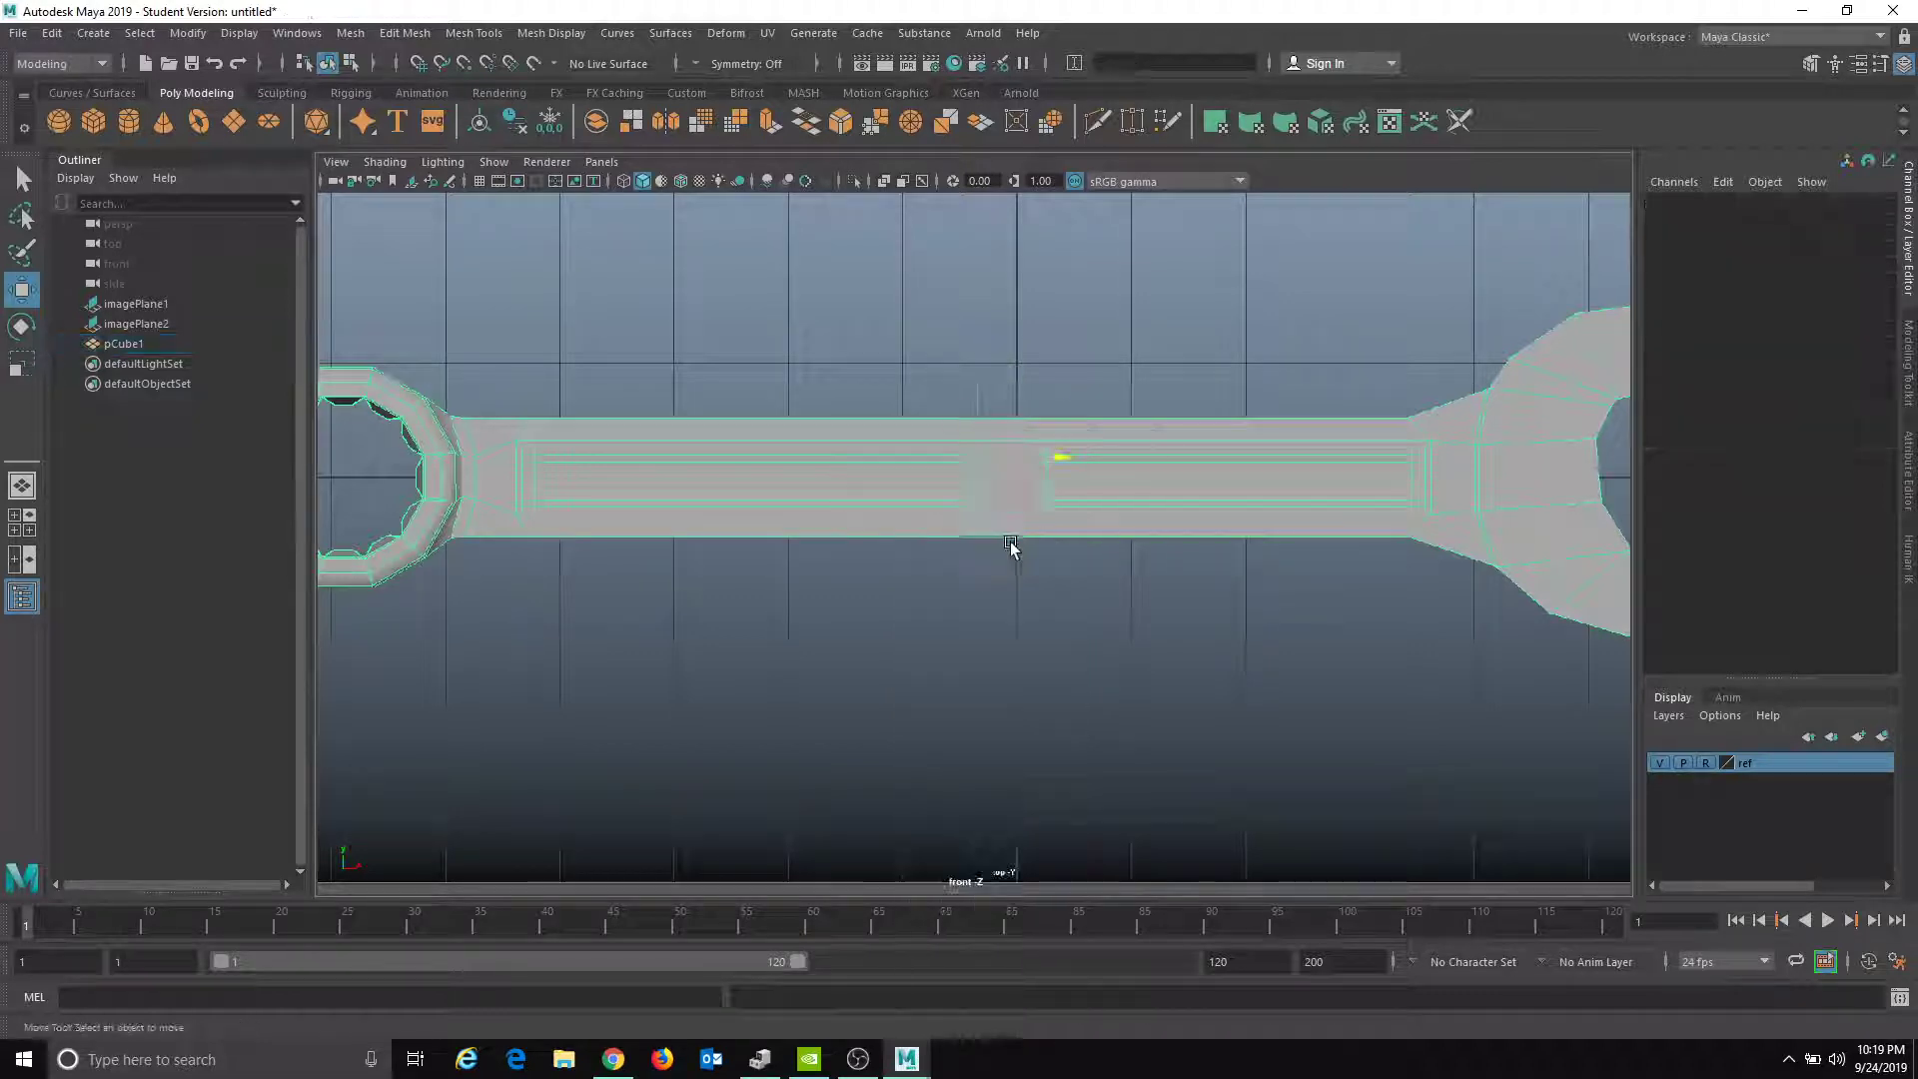
pyautogui.click(601, 161)
pyautogui.moveTo(638, 183)
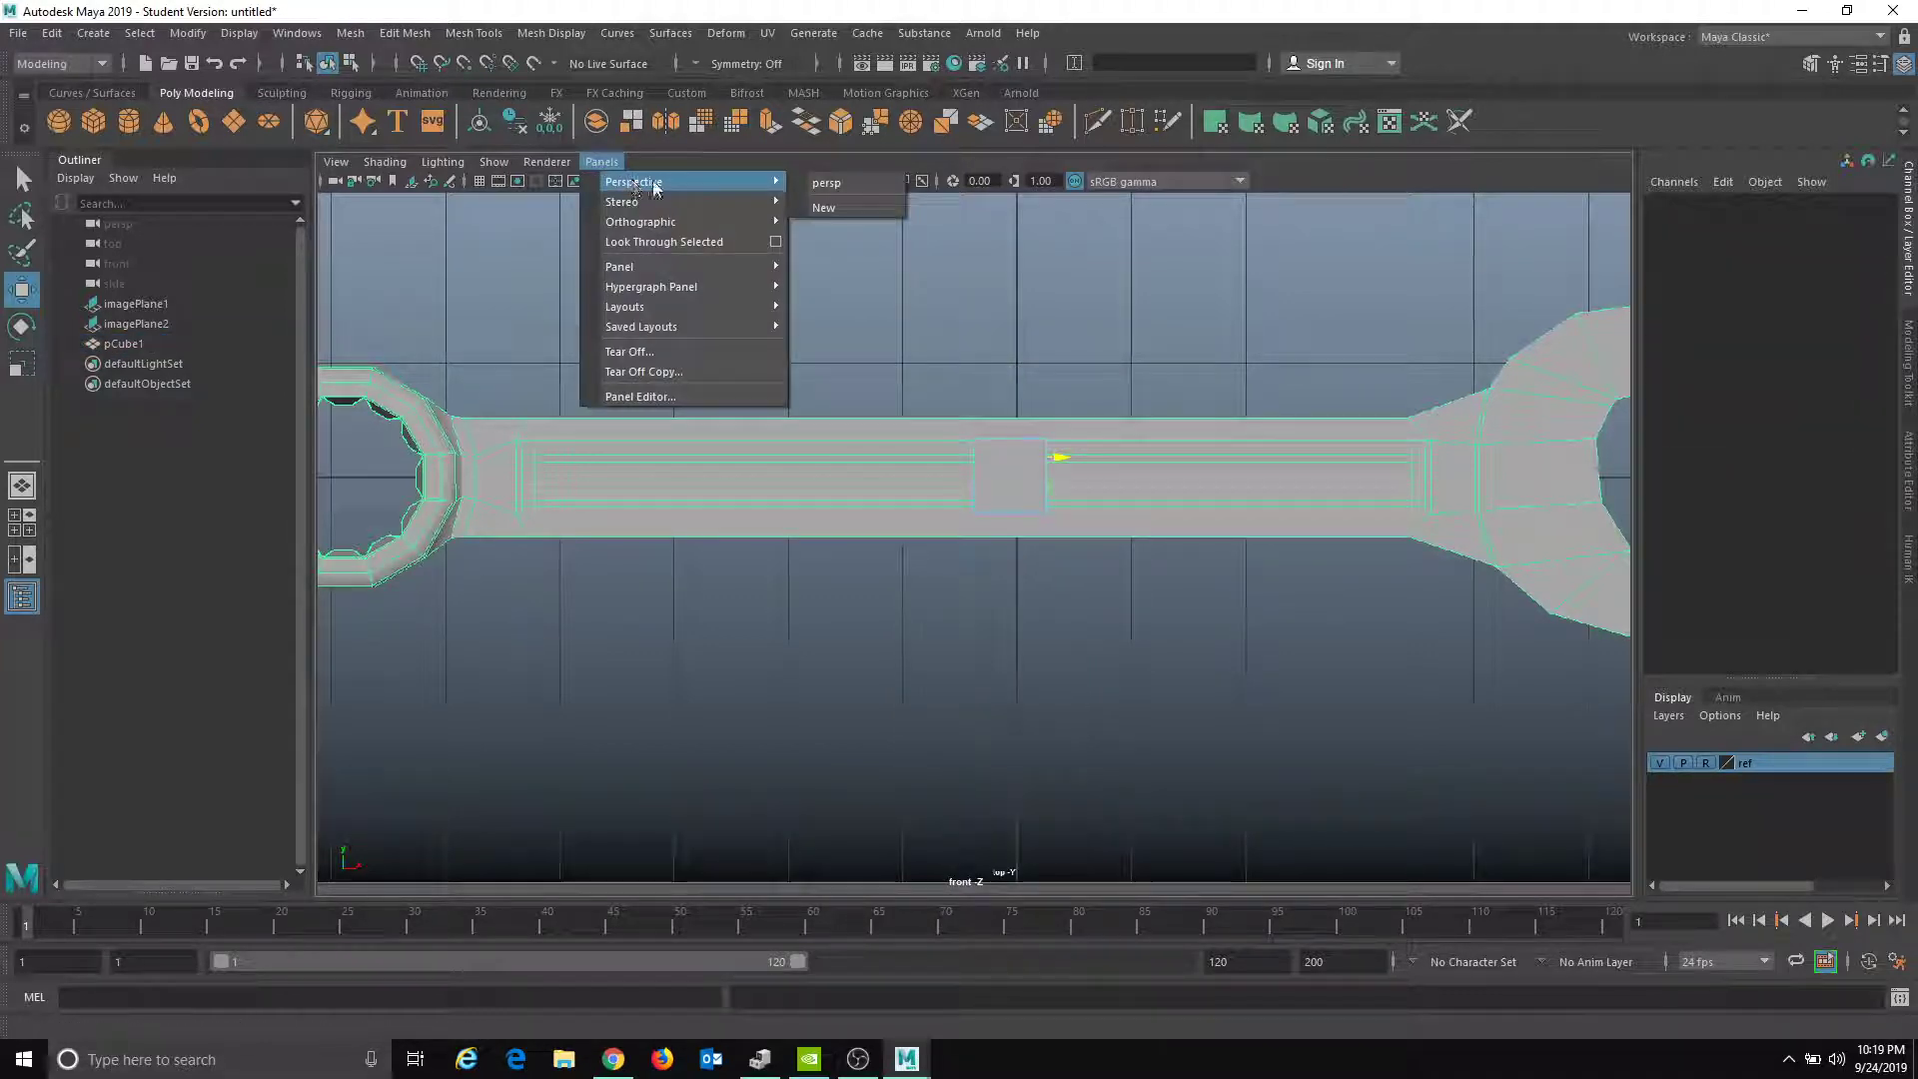
pyautogui.click(877, 185)
# - Select the cube's top and bottom faces together, inspect them from several angles, and clear the selection
pyautogui.moveTo(1029, 469)
pyautogui.keyDown('alt'); pyautogui.mouseDown()
pyautogui.moveTo(993, 526)
pyautogui.moveTo(1019, 480)
pyautogui.mouseUp(); pyautogui.keyUp('alt')
pyautogui.keyDown('alt'); pyautogui.moveTo(1019, 545); pyautogui.dragTo(1344, 663, button='right'); pyautogui.keyUp('alt')
pyautogui.keyDown('alt'); pyautogui.moveTo(1057, 490); pyautogui.dragTo(976, 595); pyautogui.keyUp('alt')
pyautogui.click(993, 544)
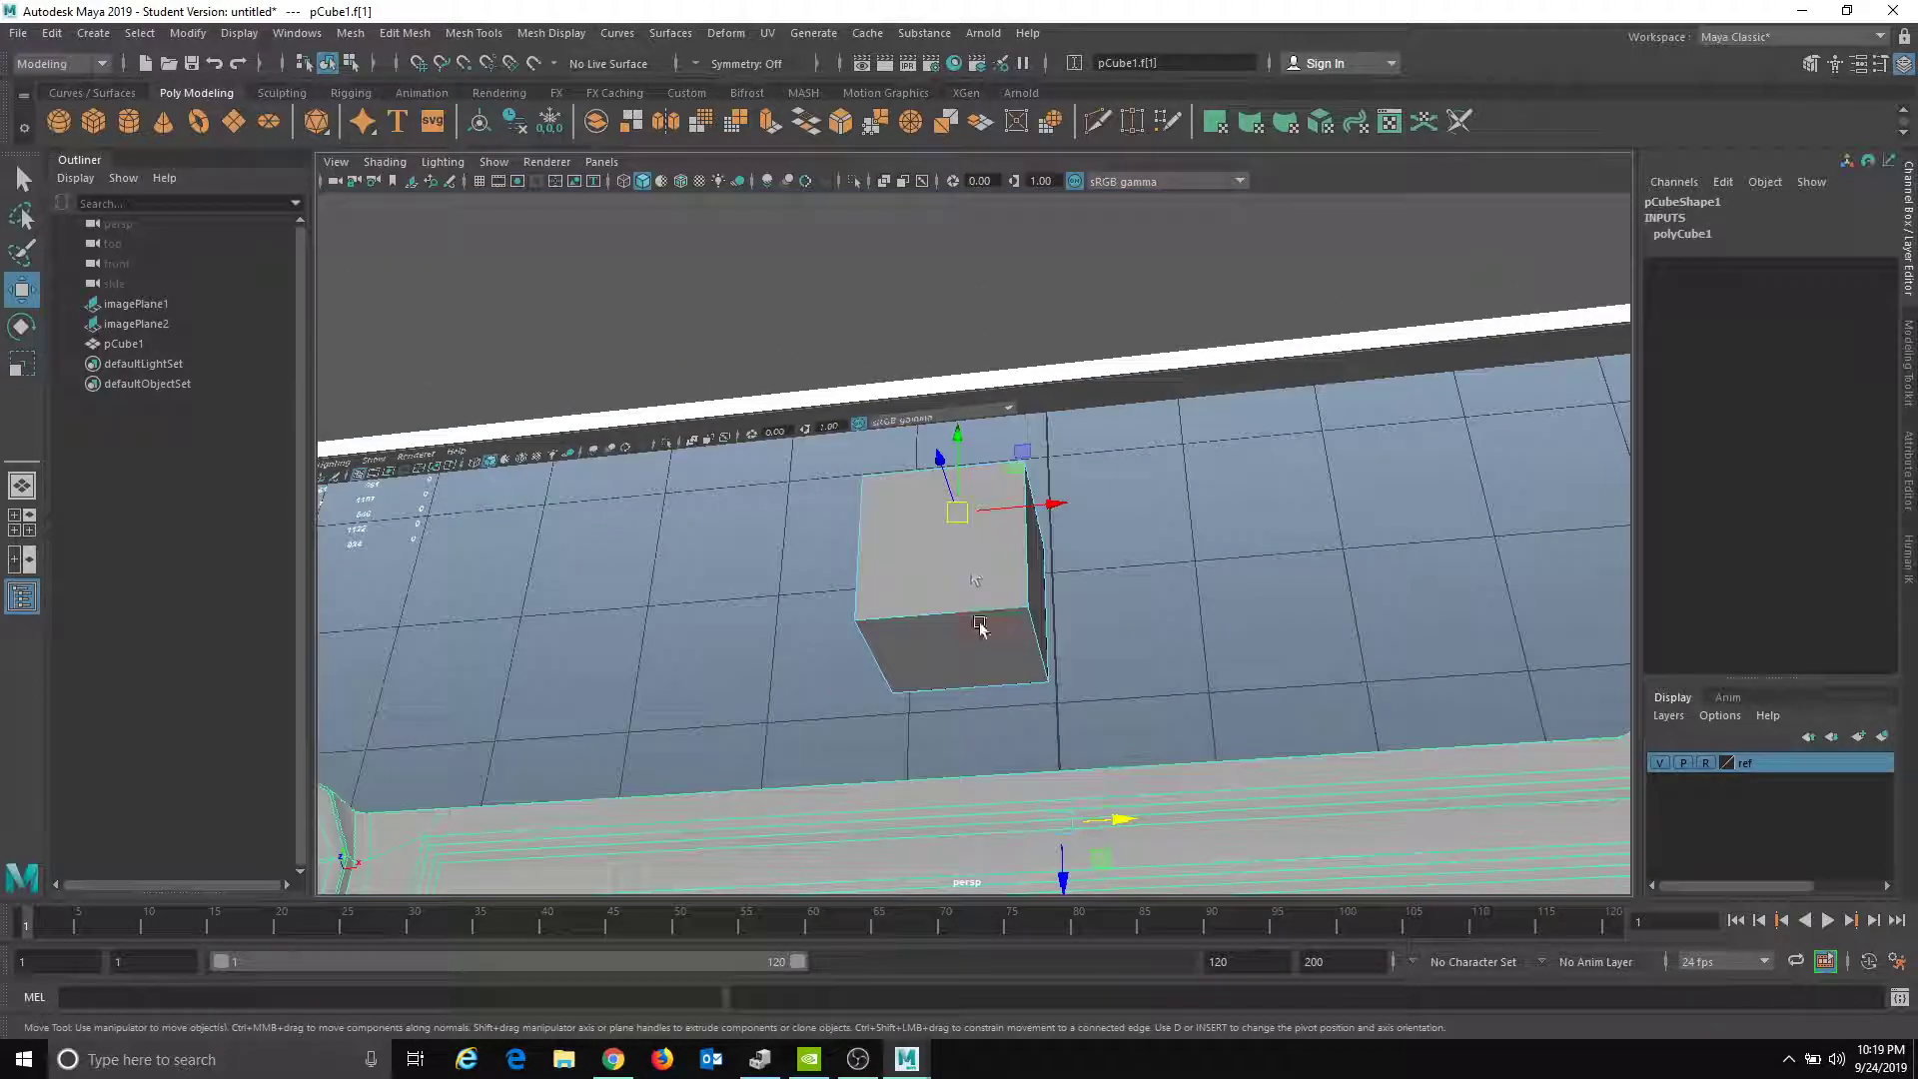
pyautogui.keyDown('alt'); pyautogui.moveTo(969, 669); pyautogui.dragTo(1107, 700); pyautogui.keyUp('alt')
pyautogui.keyDown('alt'); pyautogui.moveTo(914, 529); pyautogui.dragTo(997, 566); pyautogui.keyUp('alt')
pyautogui.click(924, 487)
pyautogui.press('q')
pyautogui.keyDown('shift'); pyautogui.click(972, 676); pyautogui.keyUp('shift')
pyautogui.keyDown('alt'); pyautogui.moveTo(1011, 492); pyautogui.dragTo(1116, 543); pyautogui.keyUp('alt')
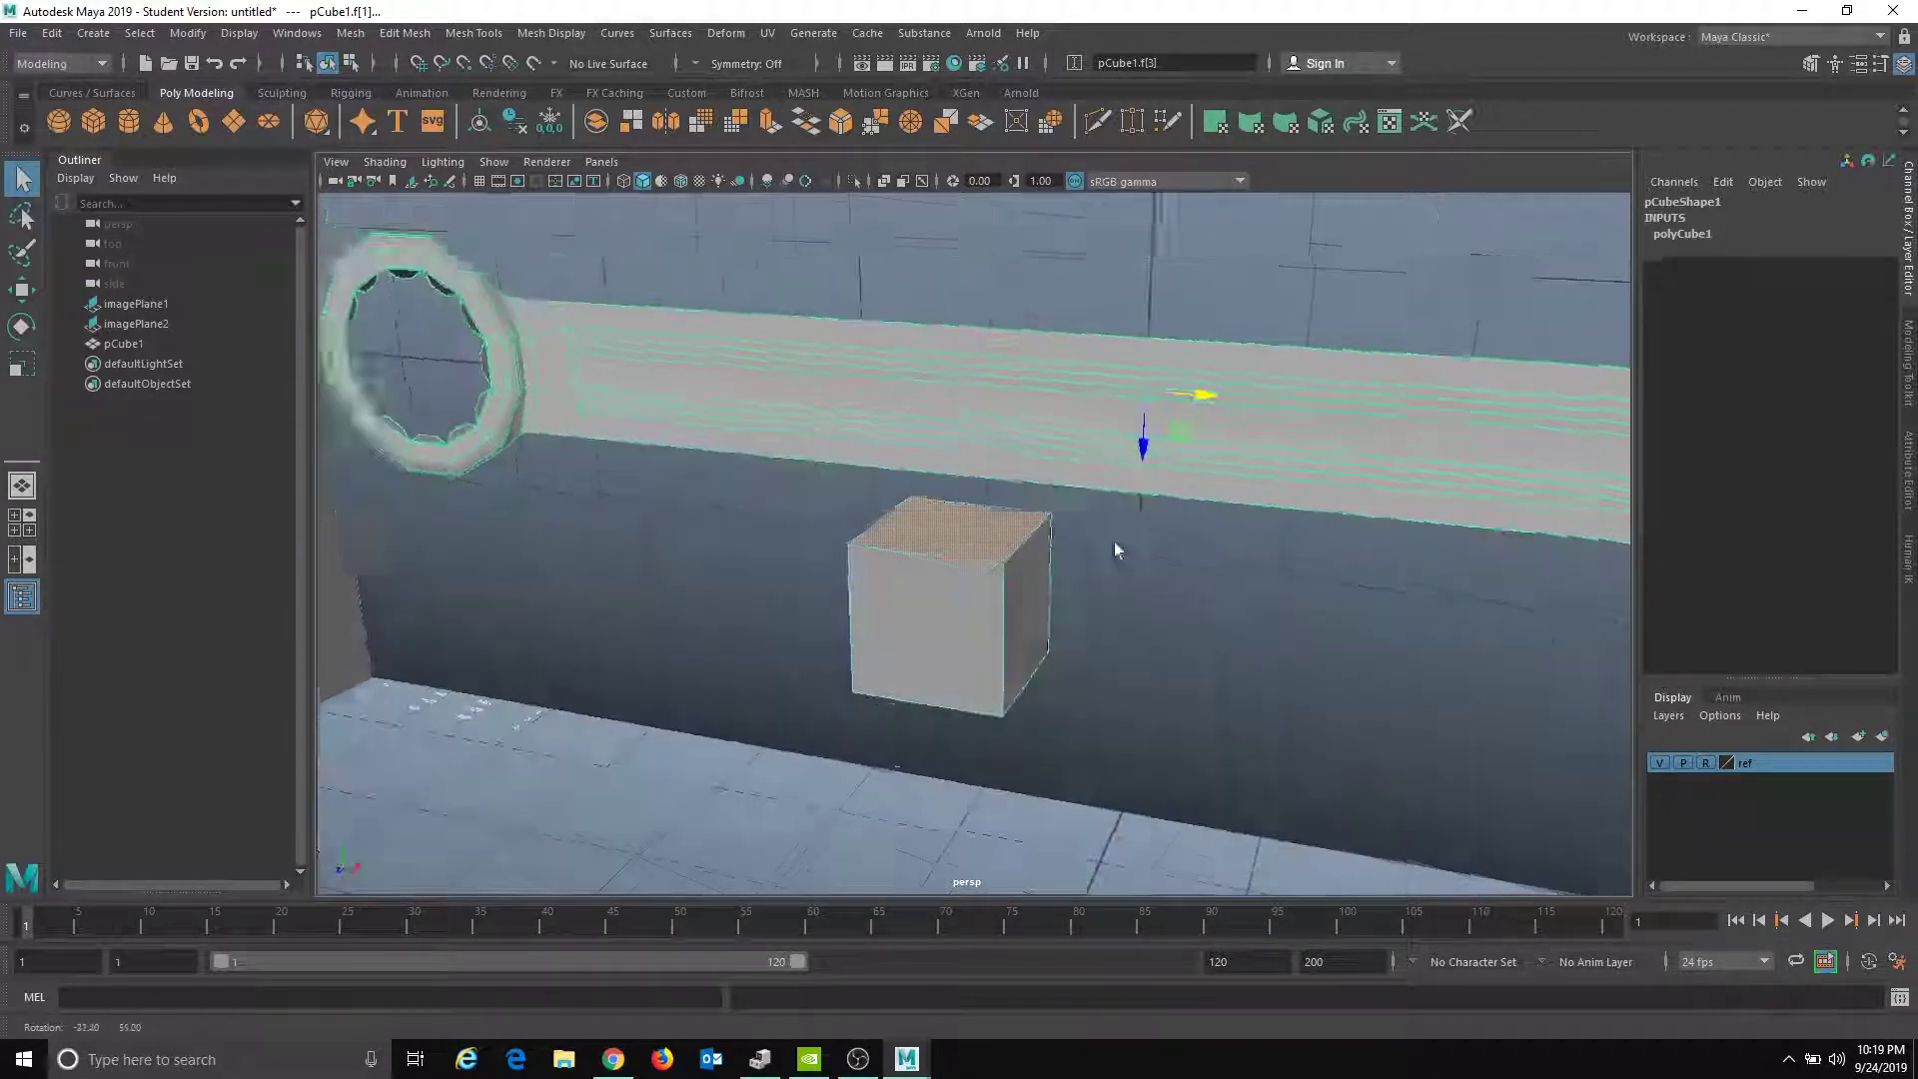
pyautogui.click(1205, 661)
# - Select all cube faces, deselect the side faces, and extrude the remaining top and bottom faces outward by scaling to the handle's edges
pyautogui.keyDown('alt'); pyautogui.moveTo(1205, 662); pyautogui.dragTo(1150, 689); pyautogui.keyUp('alt')
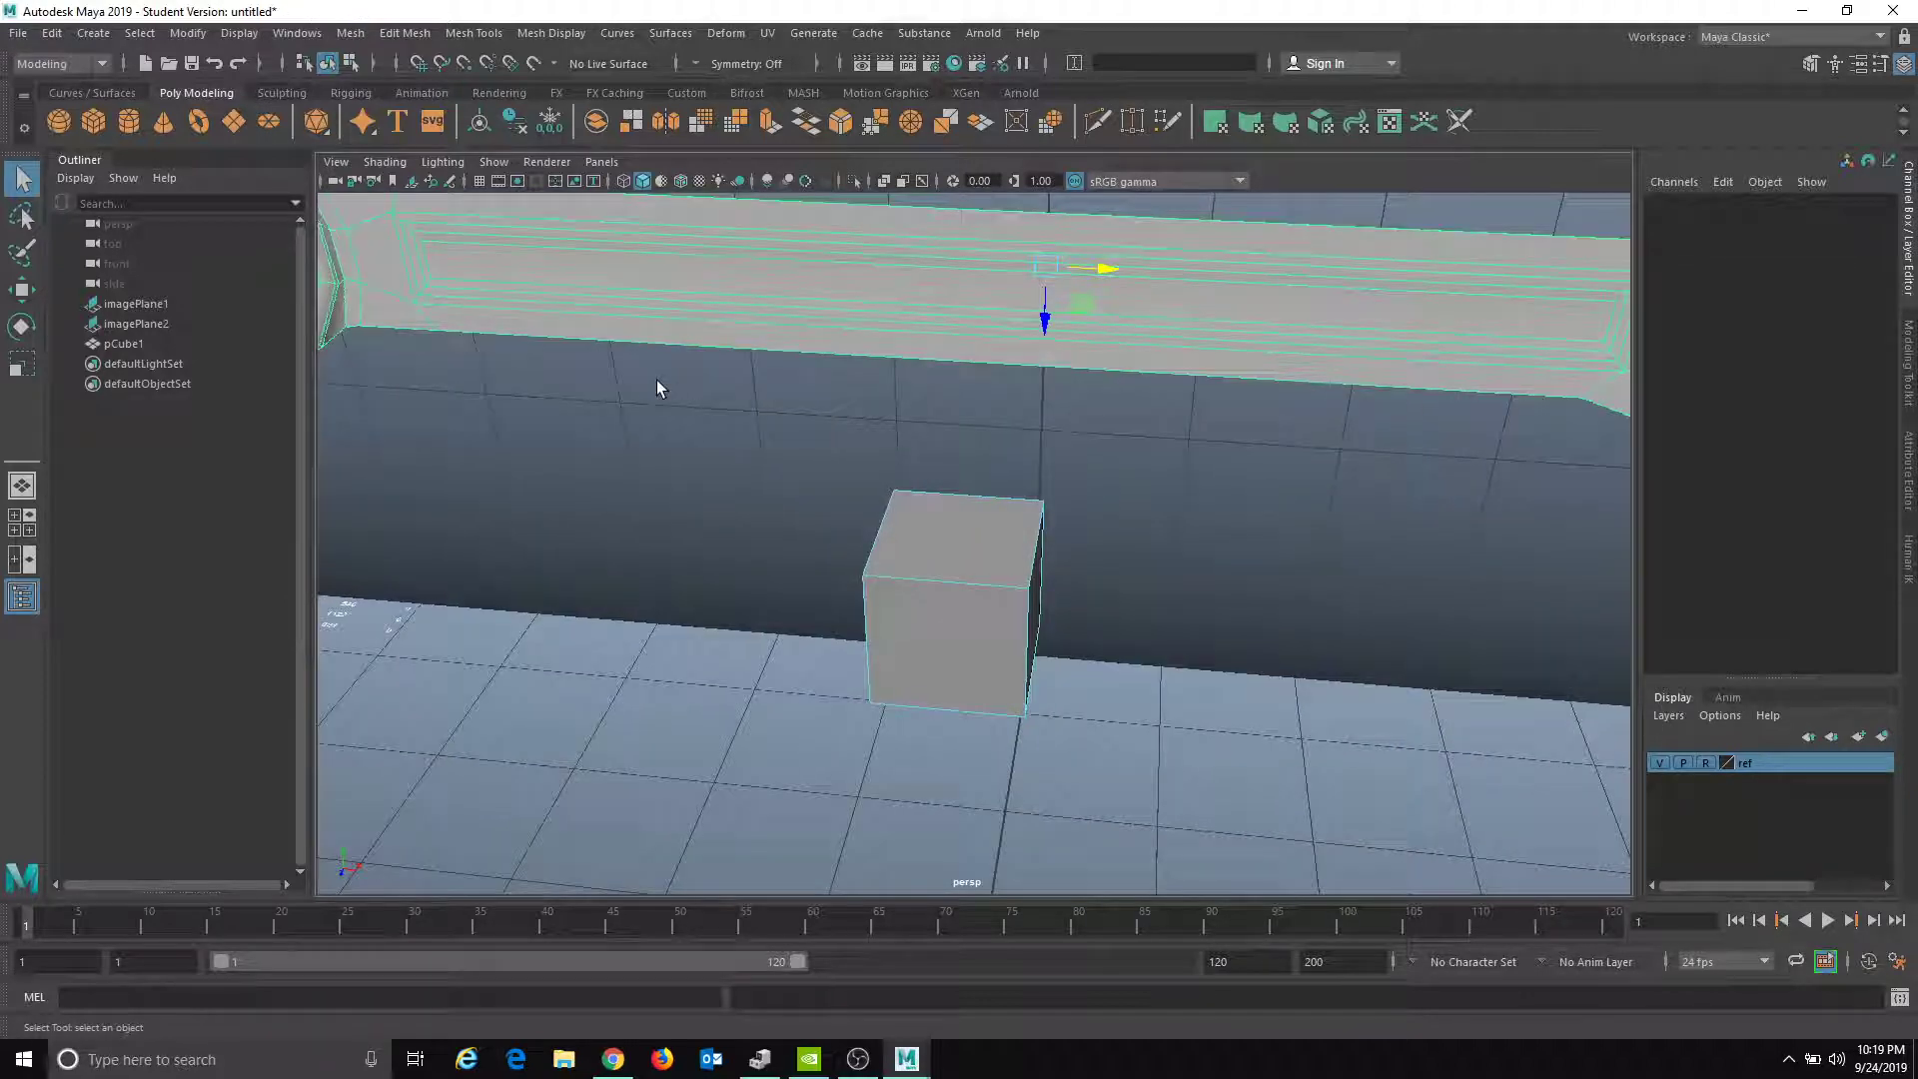
pyautogui.moveTo(664, 399); pyautogui.dragTo(1328, 937)
pyautogui.keyDown('alt'); pyautogui.moveTo(1037, 691); pyautogui.dragTo(1010, 650); pyautogui.keyUp('alt')
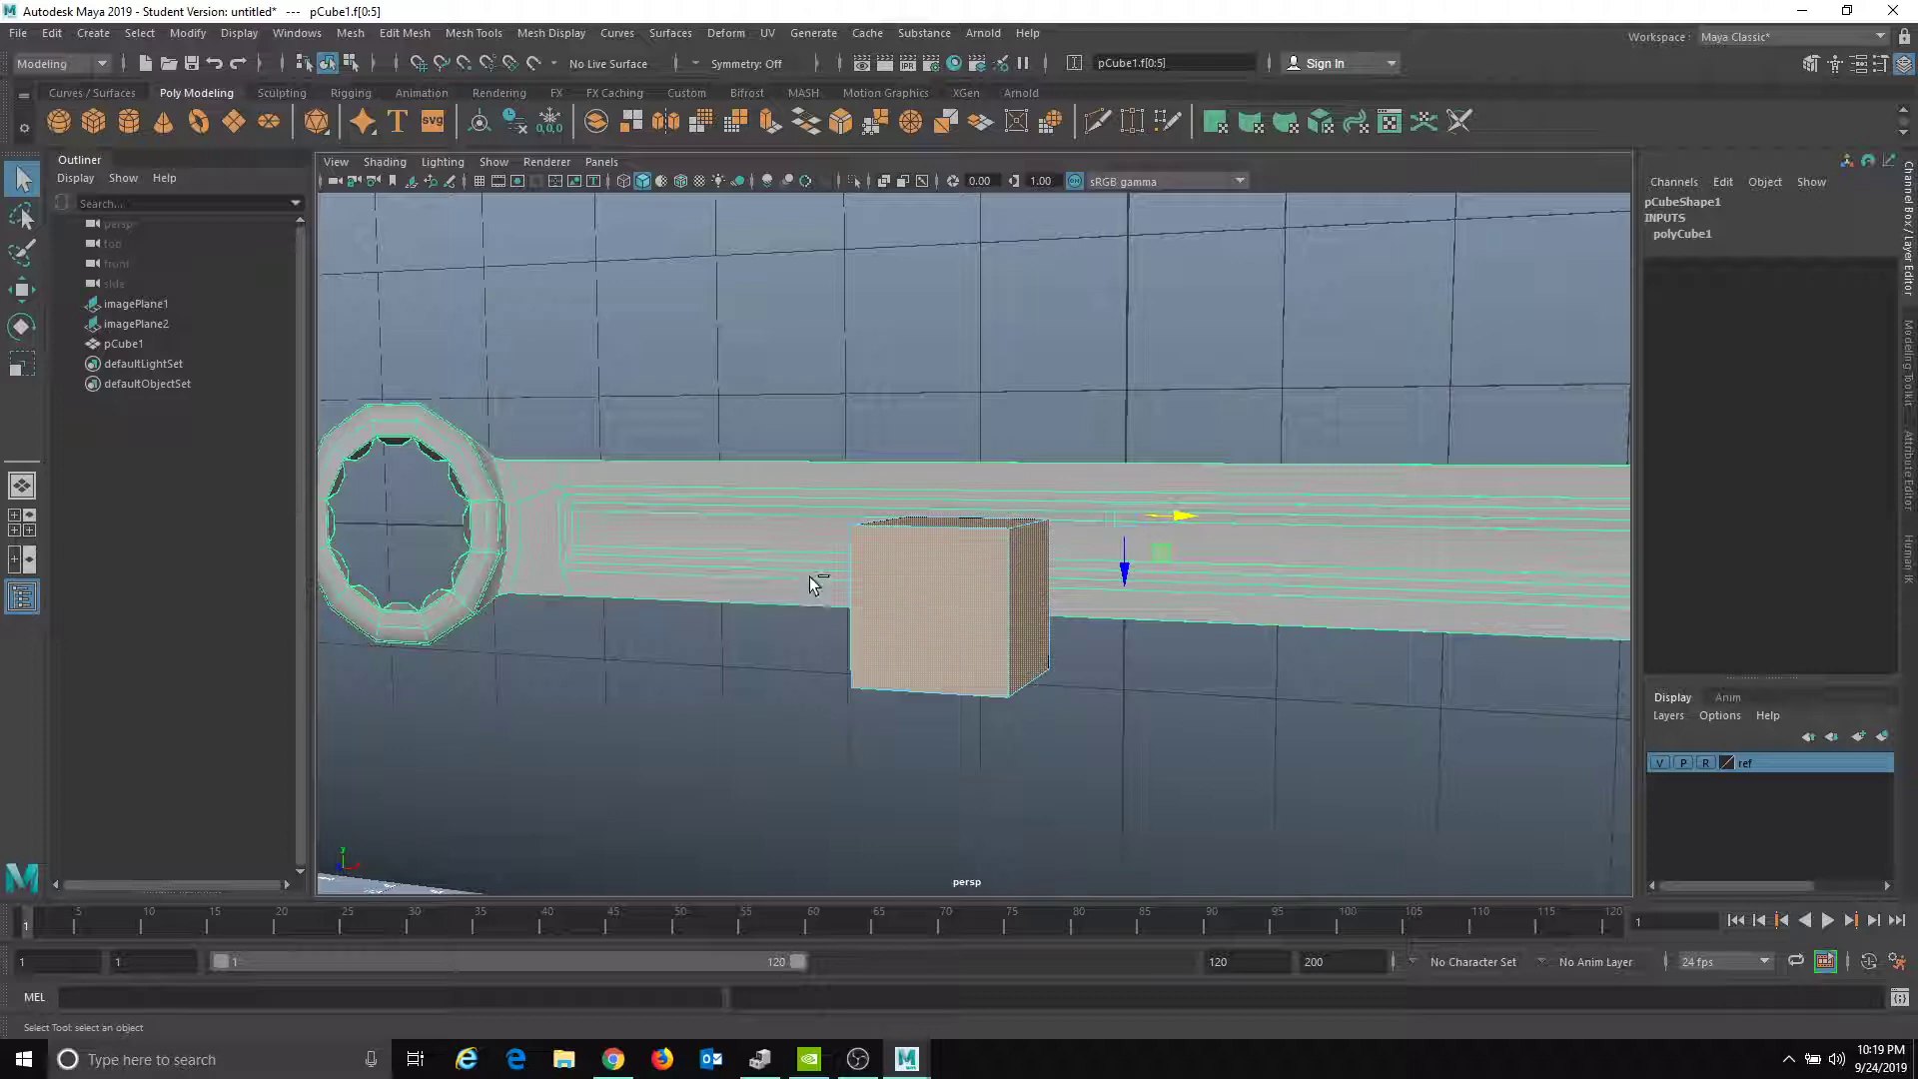
pyautogui.moveTo(1132, 606); pyautogui.dragTo(1081, 599)
pyautogui.moveTo(1097, 591)
pyautogui.keyDown('alt'); pyautogui.mouseDown()
pyautogui.moveTo(1070, 540)
pyautogui.moveTo(1089, 585)
pyautogui.mouseUp(); pyautogui.keyUp('alt')
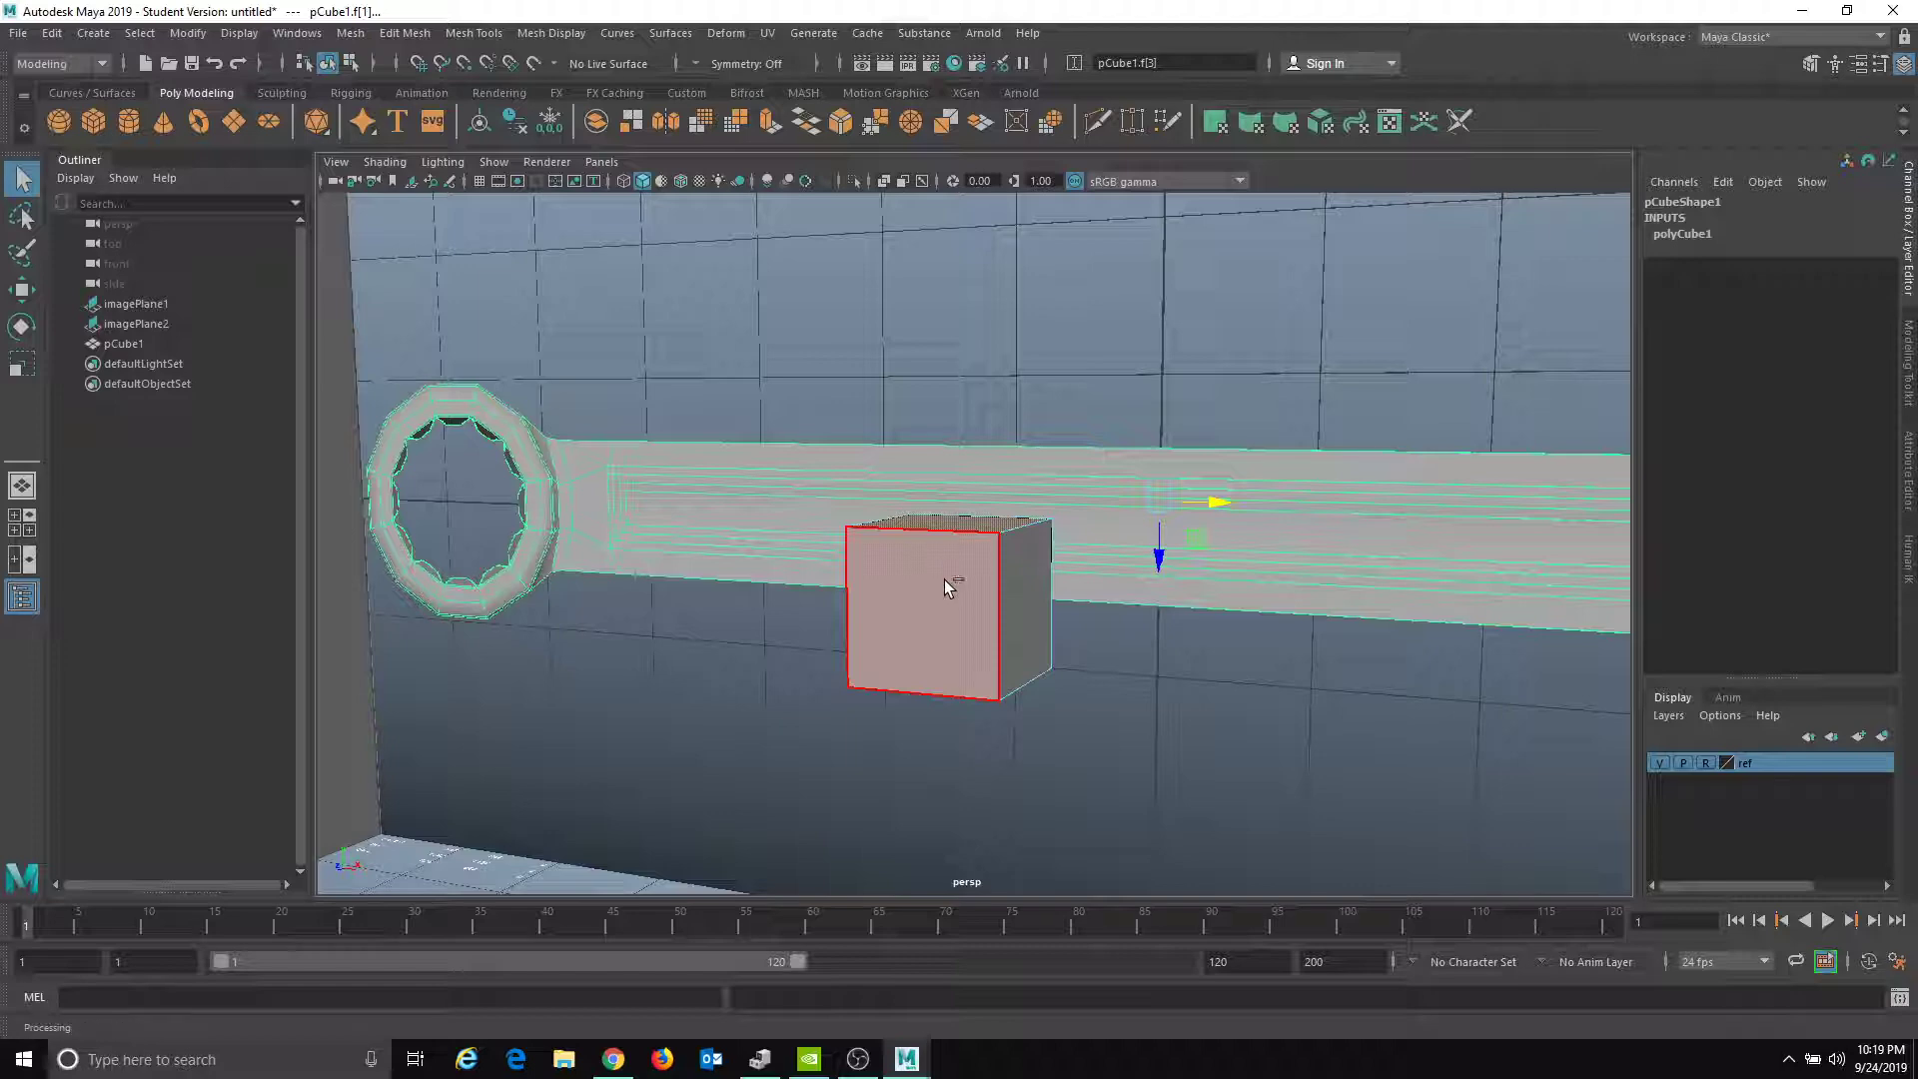
pyautogui.keyDown('alt'); pyautogui.moveTo(979, 600); pyautogui.dragTo(675, 655); pyautogui.keyUp('alt')
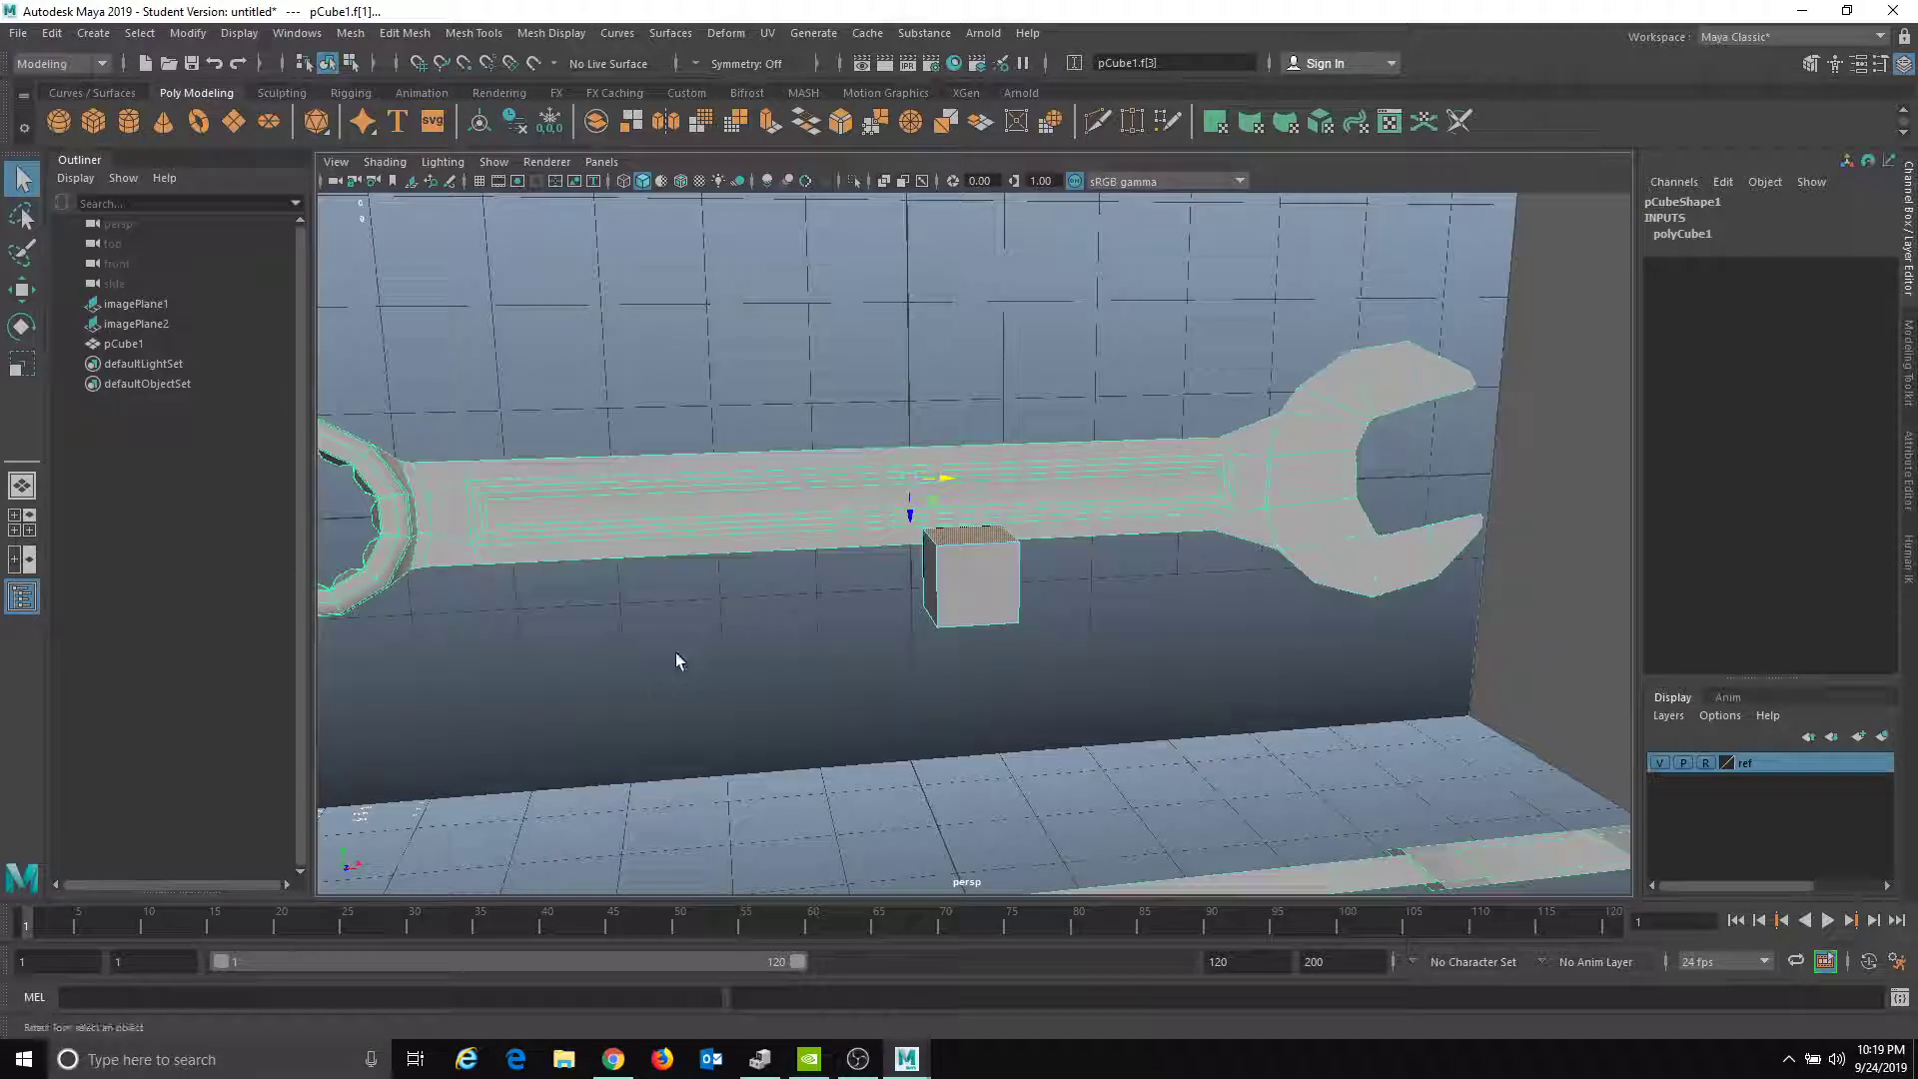
pyautogui.press('r')
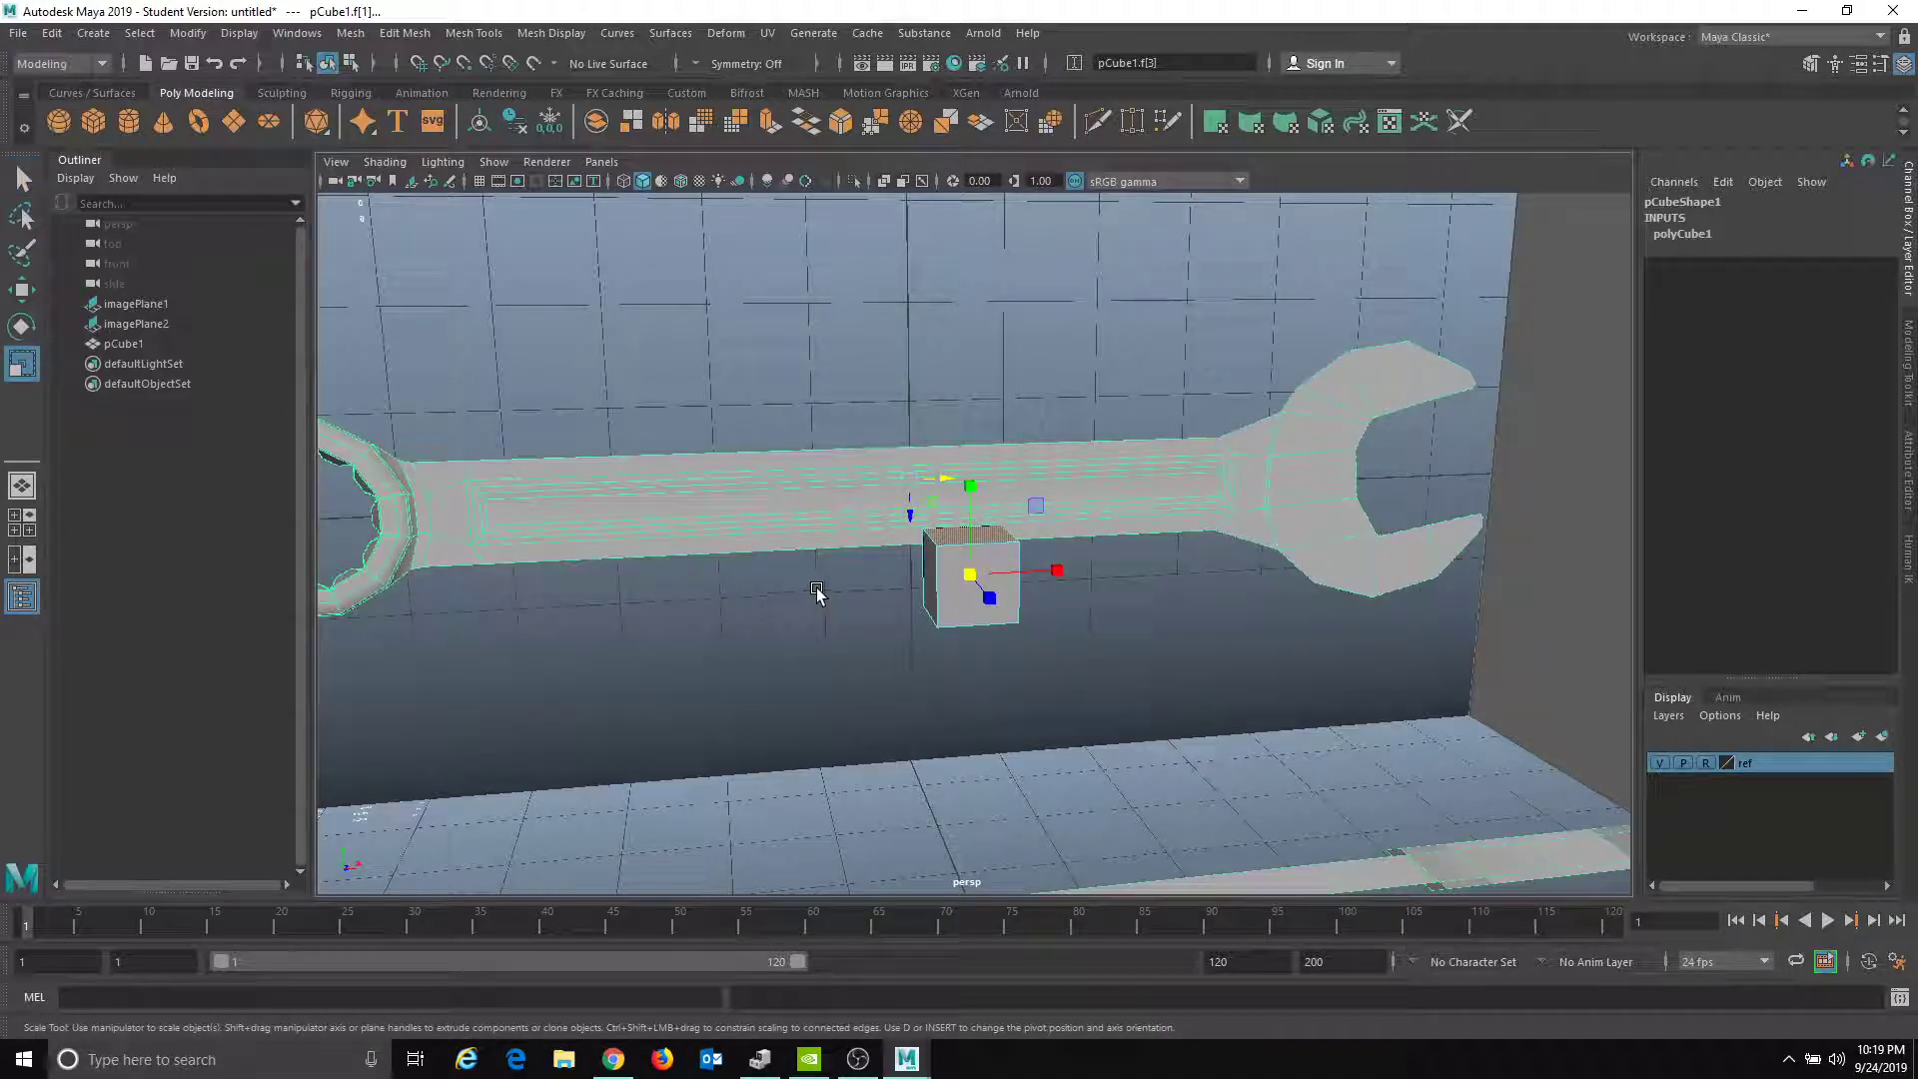
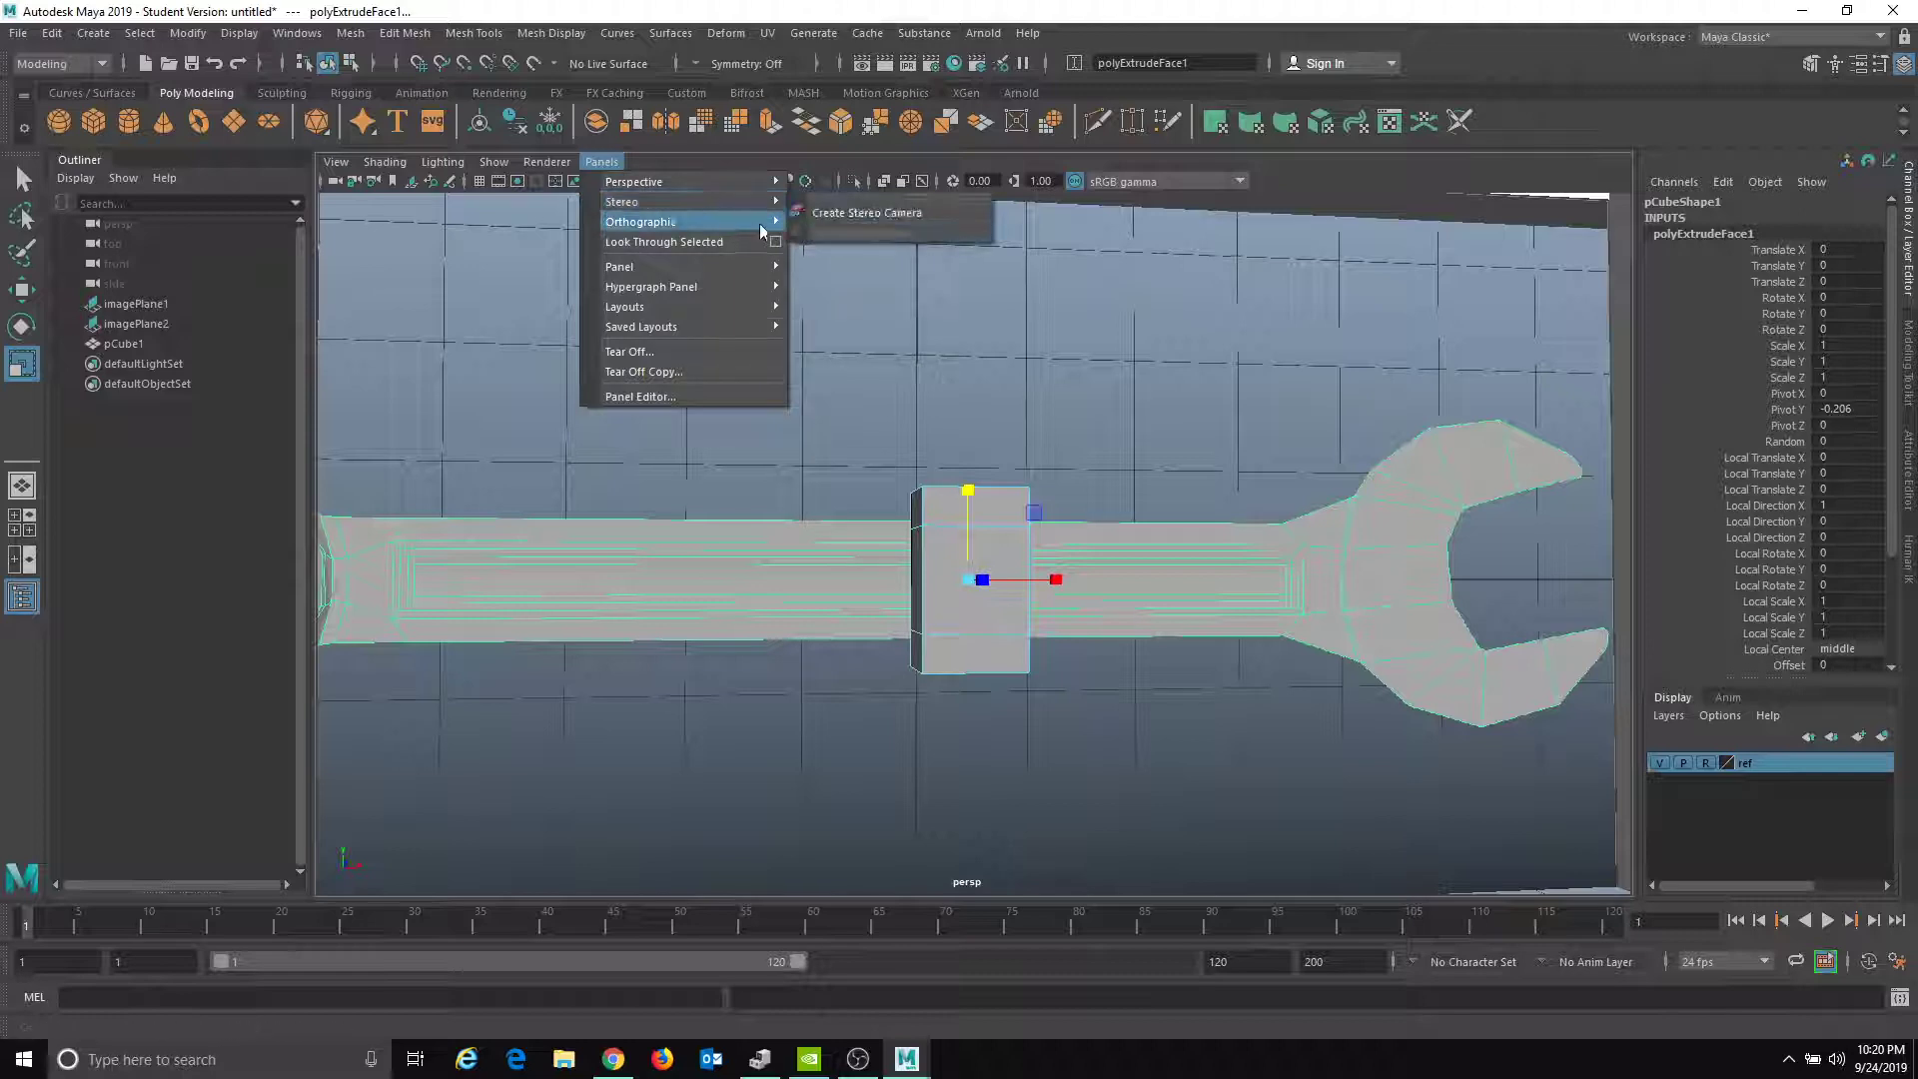
# - In the front view, move the block's end vertices to the ends of the handle recess, at about -5.96 and 4.96 in X
pyautogui.click(824, 221)
pyautogui.keyDown('alt'); pyautogui.moveTo(1098, 564); pyautogui.dragTo(882, 455, button='right'); pyautogui.keyUp('alt')
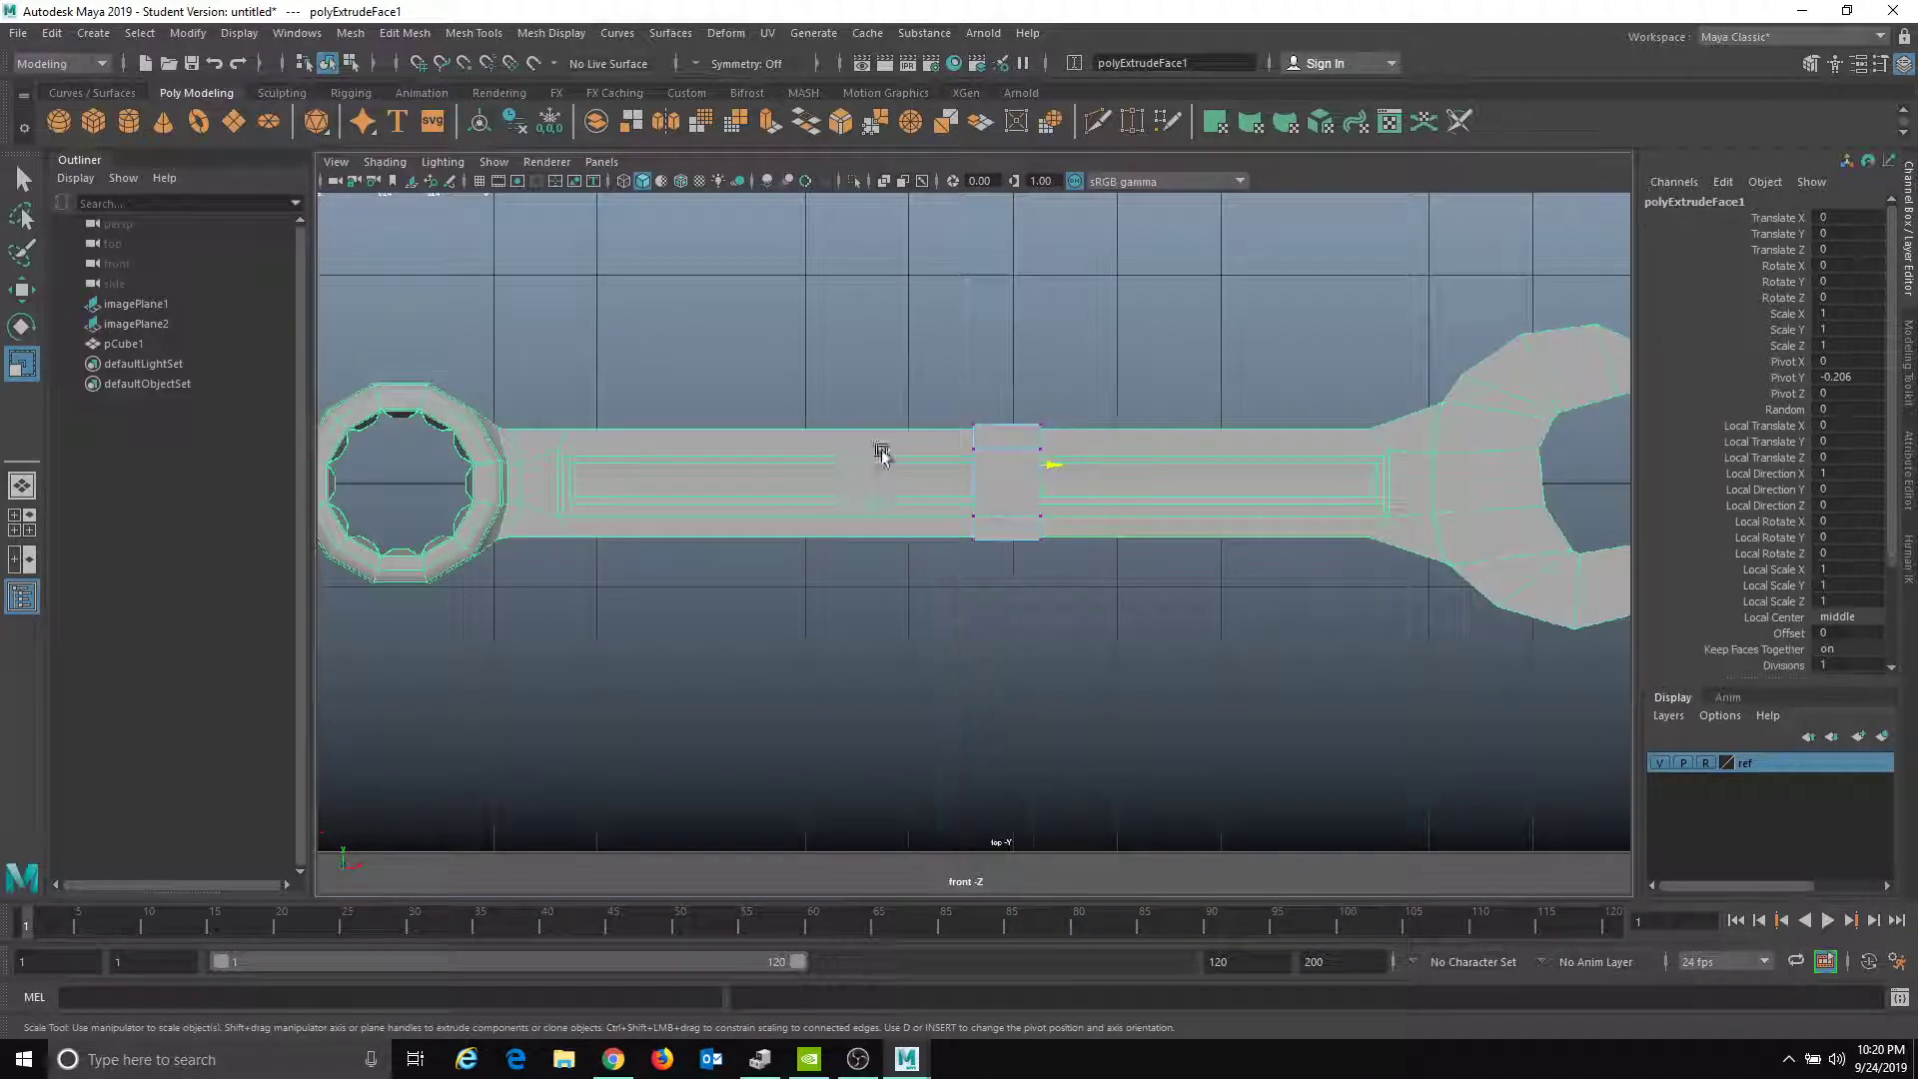
pyautogui.moveTo(989, 700); pyautogui.dragTo(994, 699)
pyautogui.press('w')
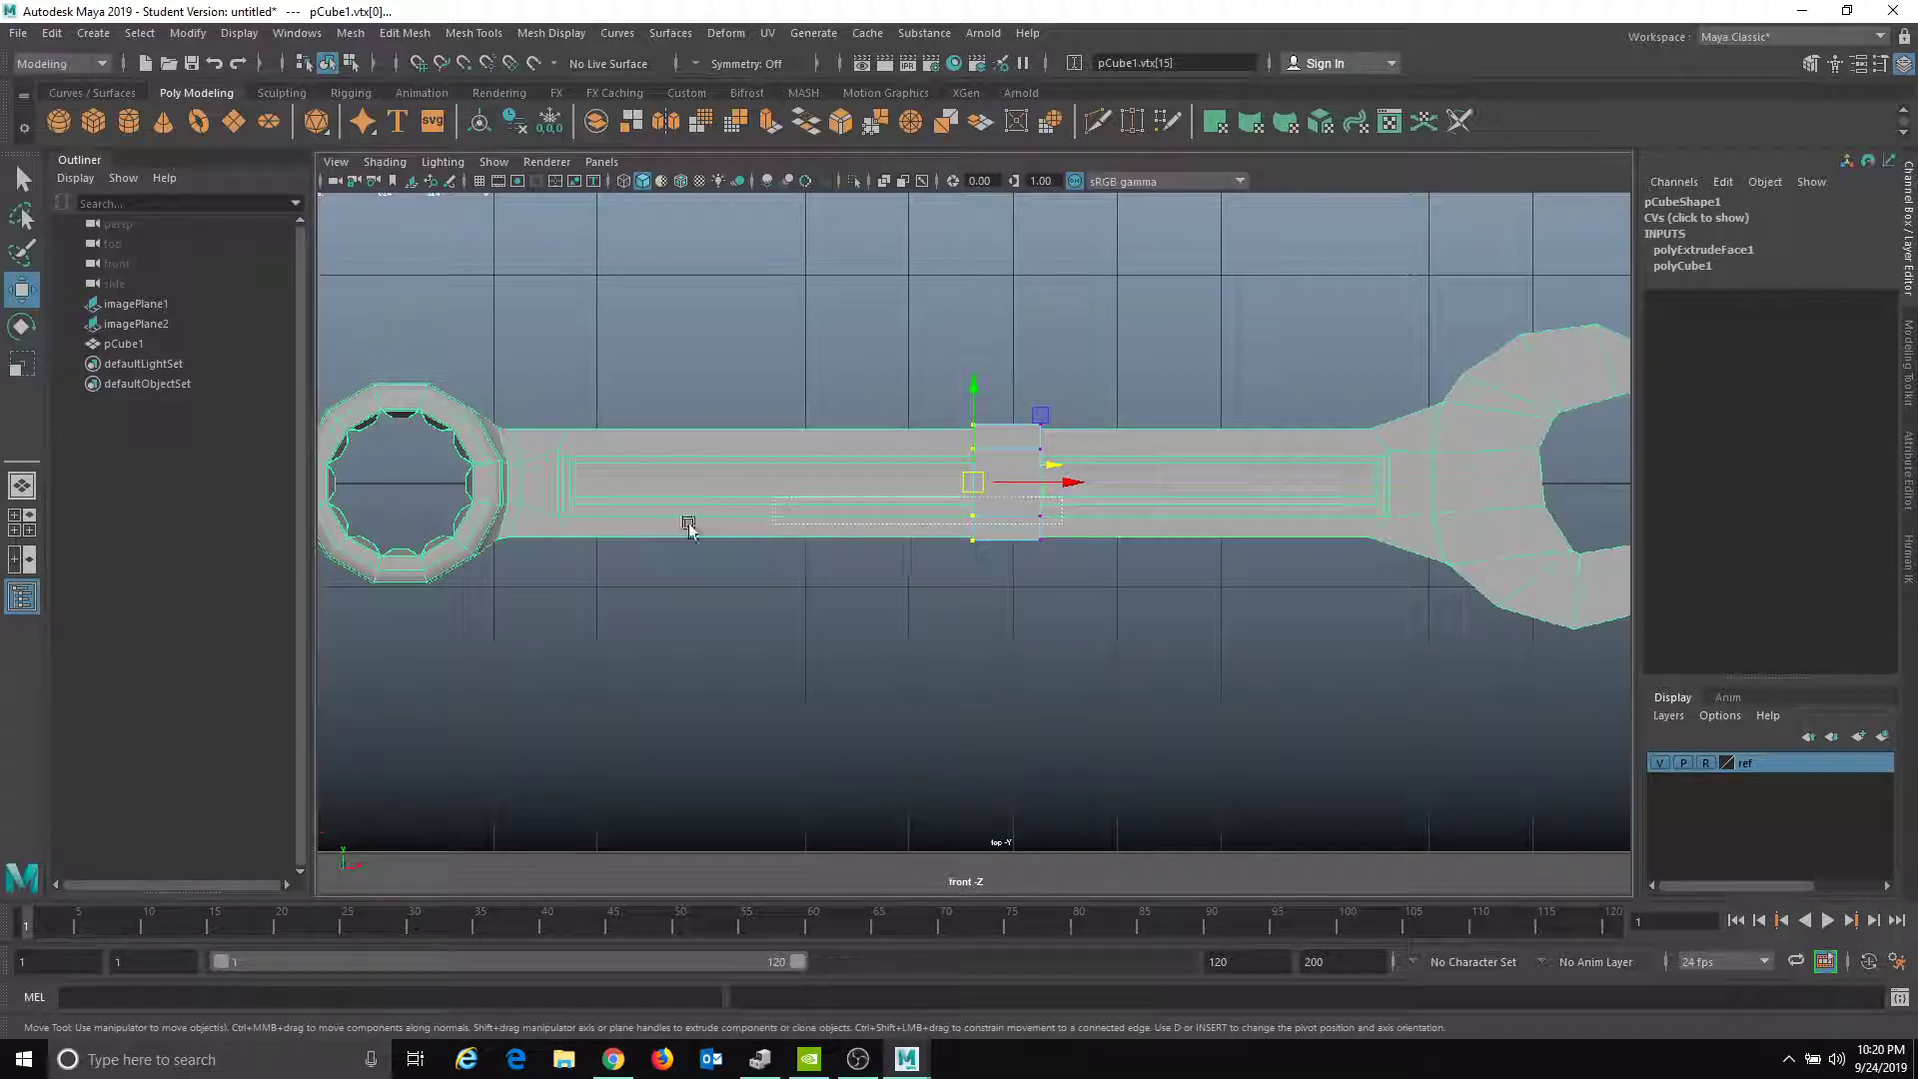
pyautogui.moveTo(1066, 489); pyautogui.dragTo(670, 522)
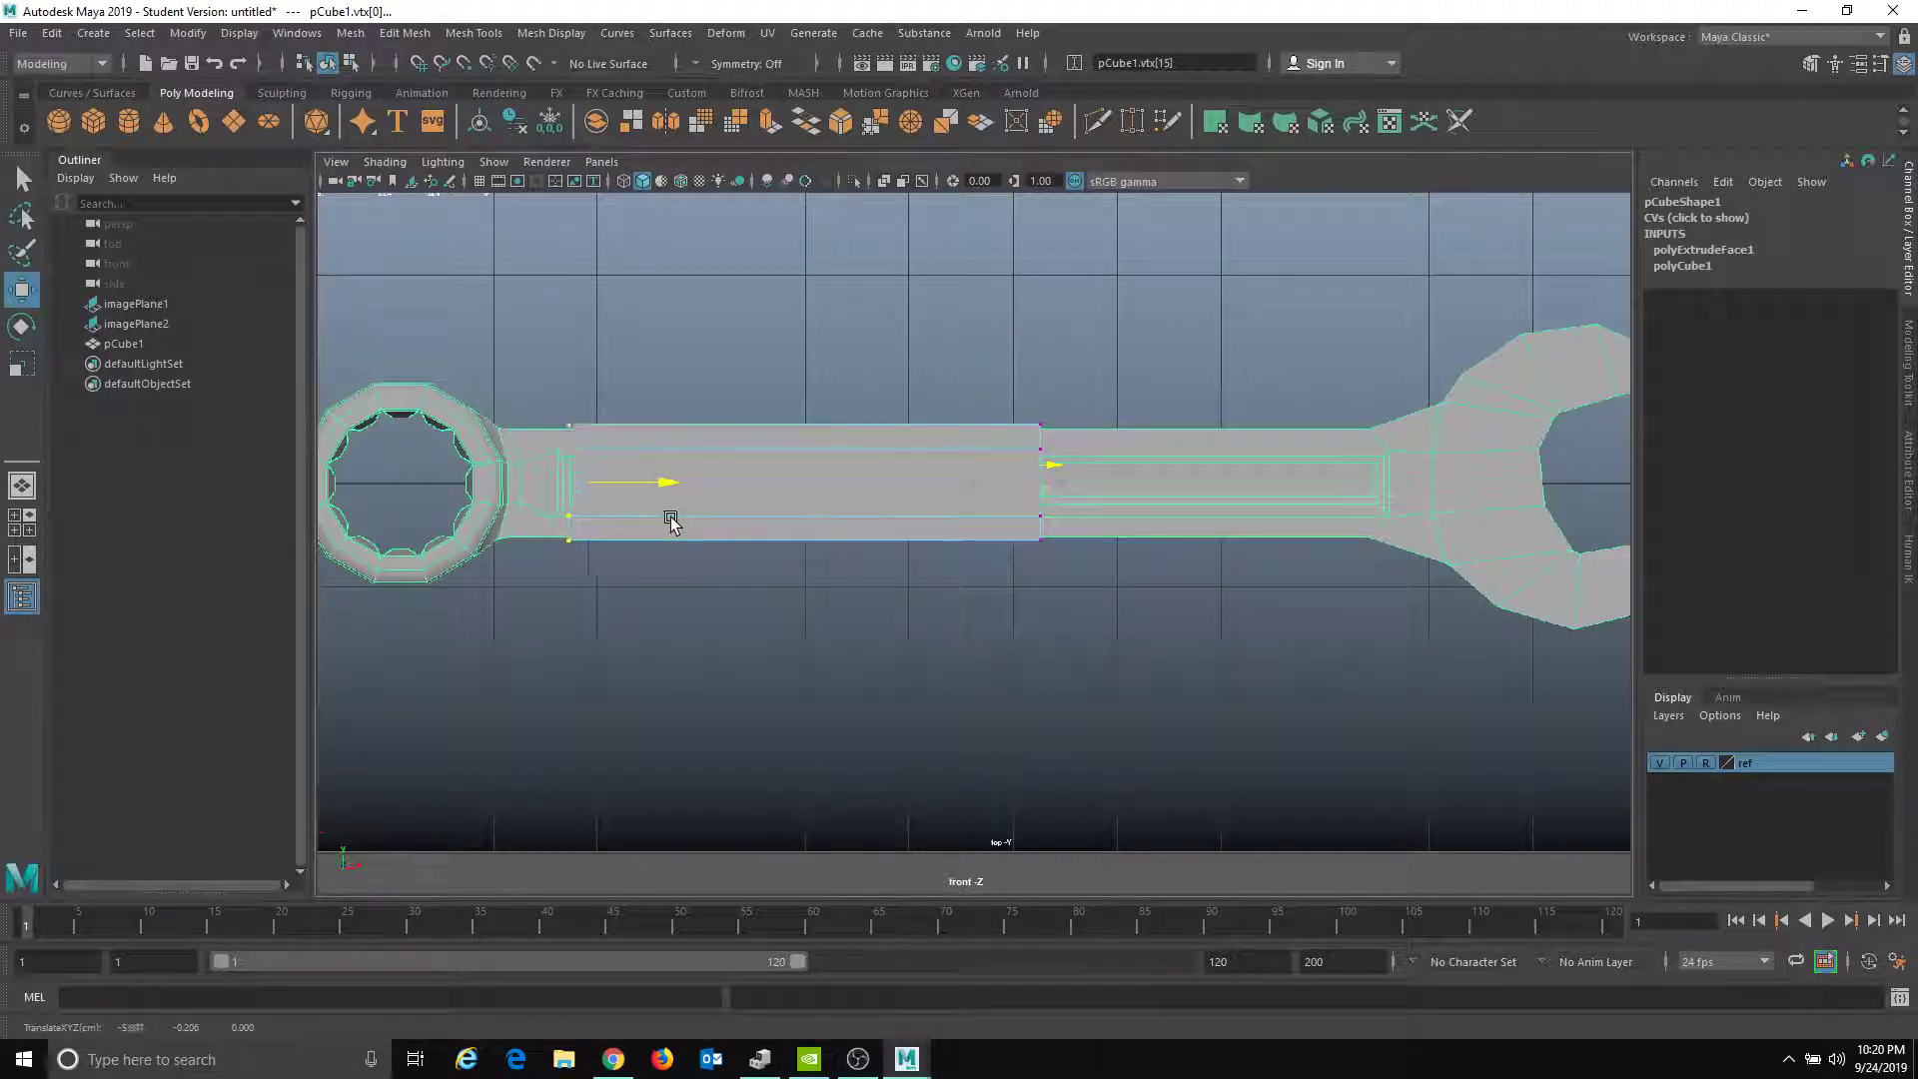
pyautogui.moveTo(912, 330); pyautogui.dragTo(1107, 774)
pyautogui.moveTo(1122, 496); pyautogui.dragTo(1455, 476)
# - Switch to face selection, select the faces at the block's box-end side, and change the viewport to the persp camera
pyautogui.keyDown('alt'); pyautogui.moveTo(571, 572); pyautogui.dragTo(1006, 546, button='middle'); pyautogui.keyUp('alt')
pyautogui.scroll(1, 593, 571)
pyautogui.moveTo(955, 438); pyautogui.dragTo(966, 486, button='right')
pyautogui.keyDown('alt'); pyautogui.moveTo(903, 479); pyautogui.dragTo(813, 506, button='middle'); pyautogui.keyUp('alt')
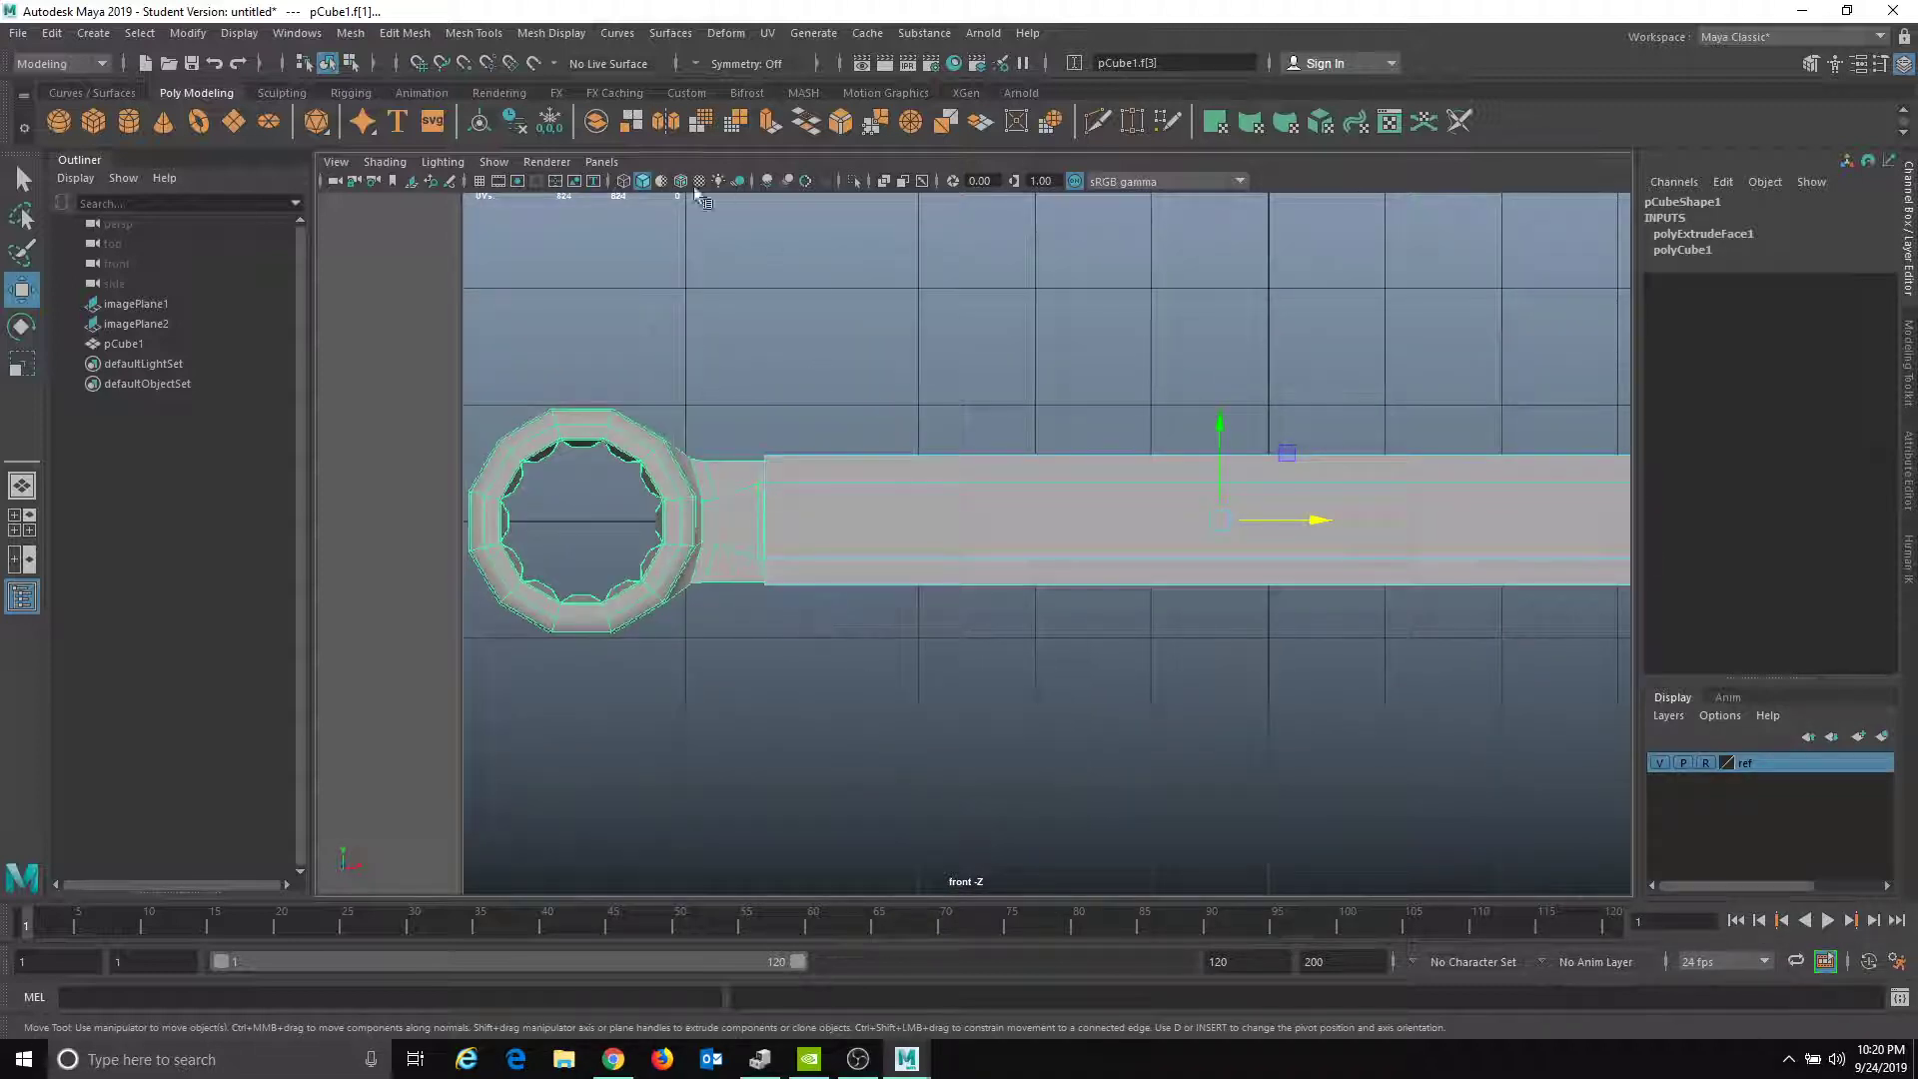
pyautogui.moveTo(692, 256); pyautogui.dragTo(900, 711)
pyautogui.click(601, 161)
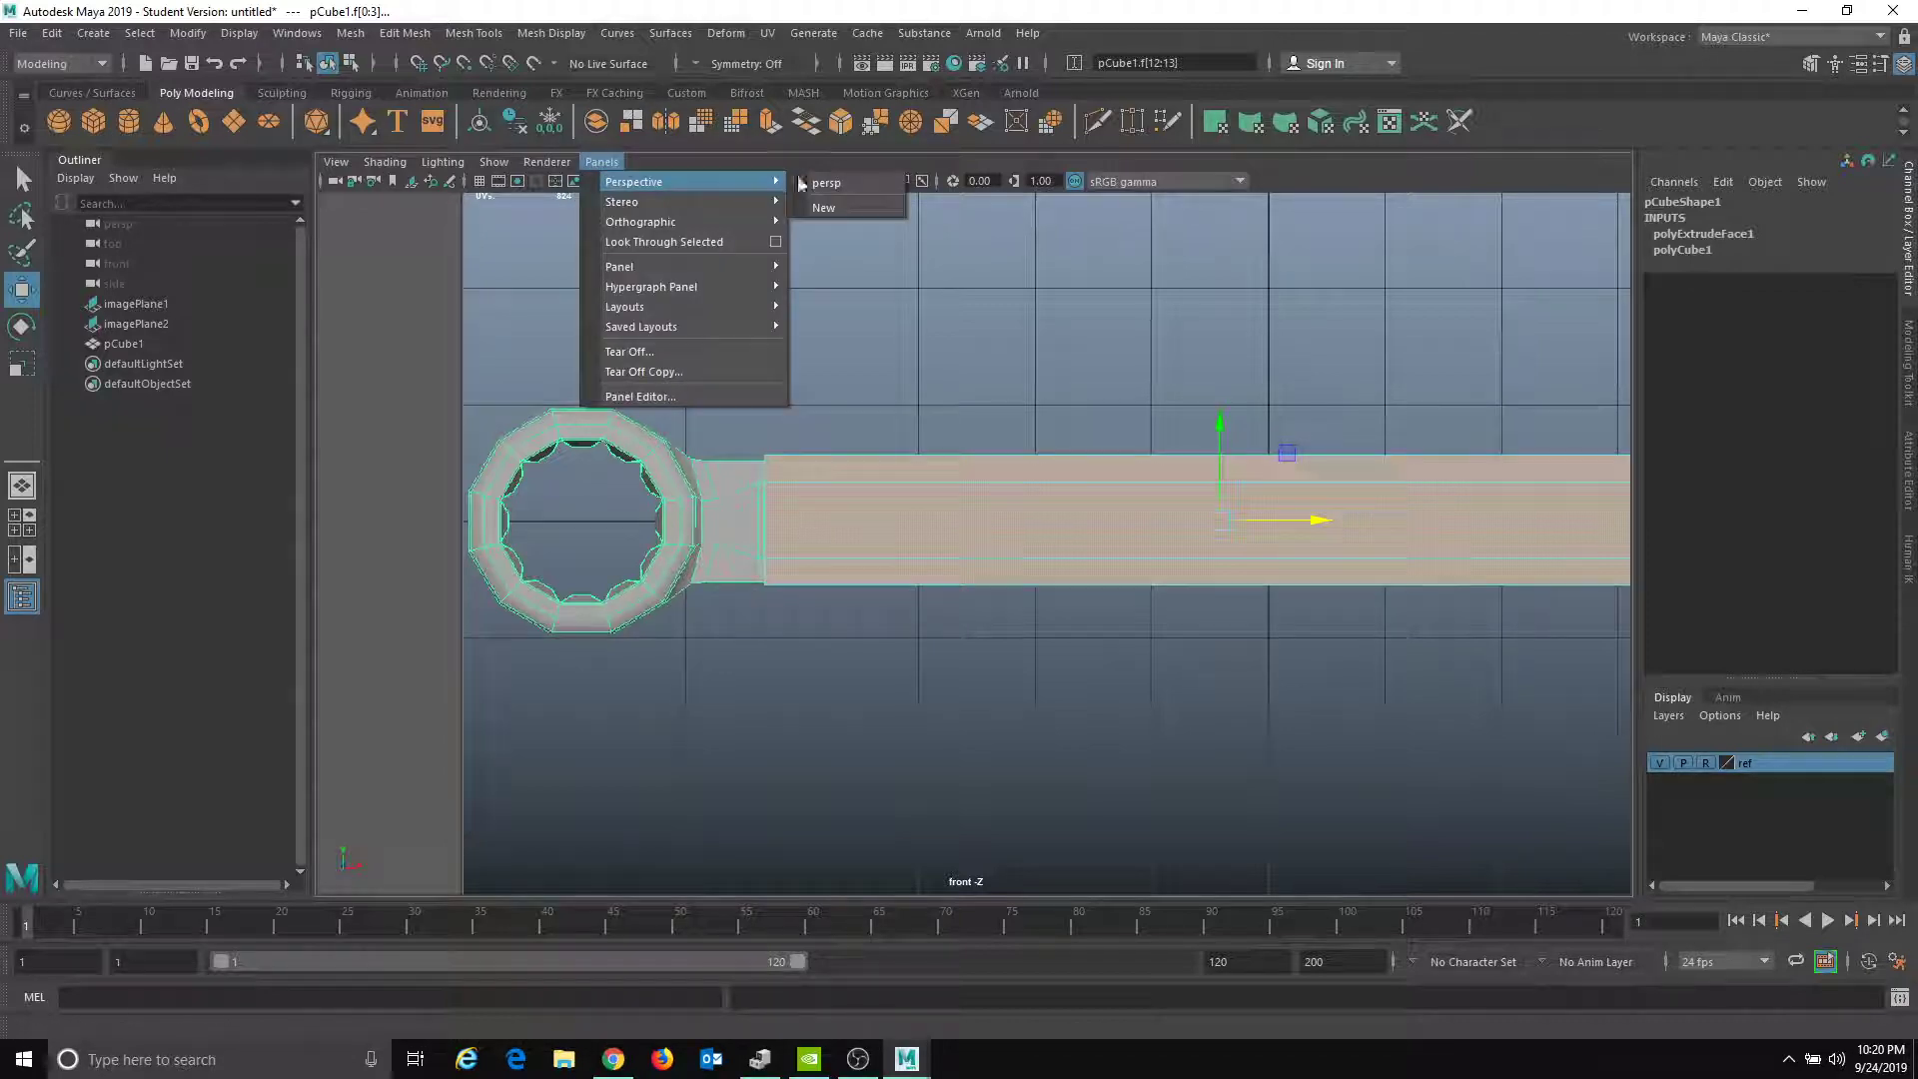
pyautogui.click(840, 184)
# - Deselect the long faces of the block so only the three end faces on the box-end side stay selected
pyautogui.keyDown('alt'); pyautogui.moveTo(721, 344); pyautogui.dragTo(710, 475); pyautogui.keyUp('alt')
pyautogui.keyDown('alt'); pyautogui.moveTo(916, 740); pyautogui.dragTo(1128, 593); pyautogui.keyUp('alt')
pyautogui.keyDown('alt'); pyautogui.moveTo(818, 737); pyautogui.dragTo(1051, 586); pyautogui.keyUp('alt')
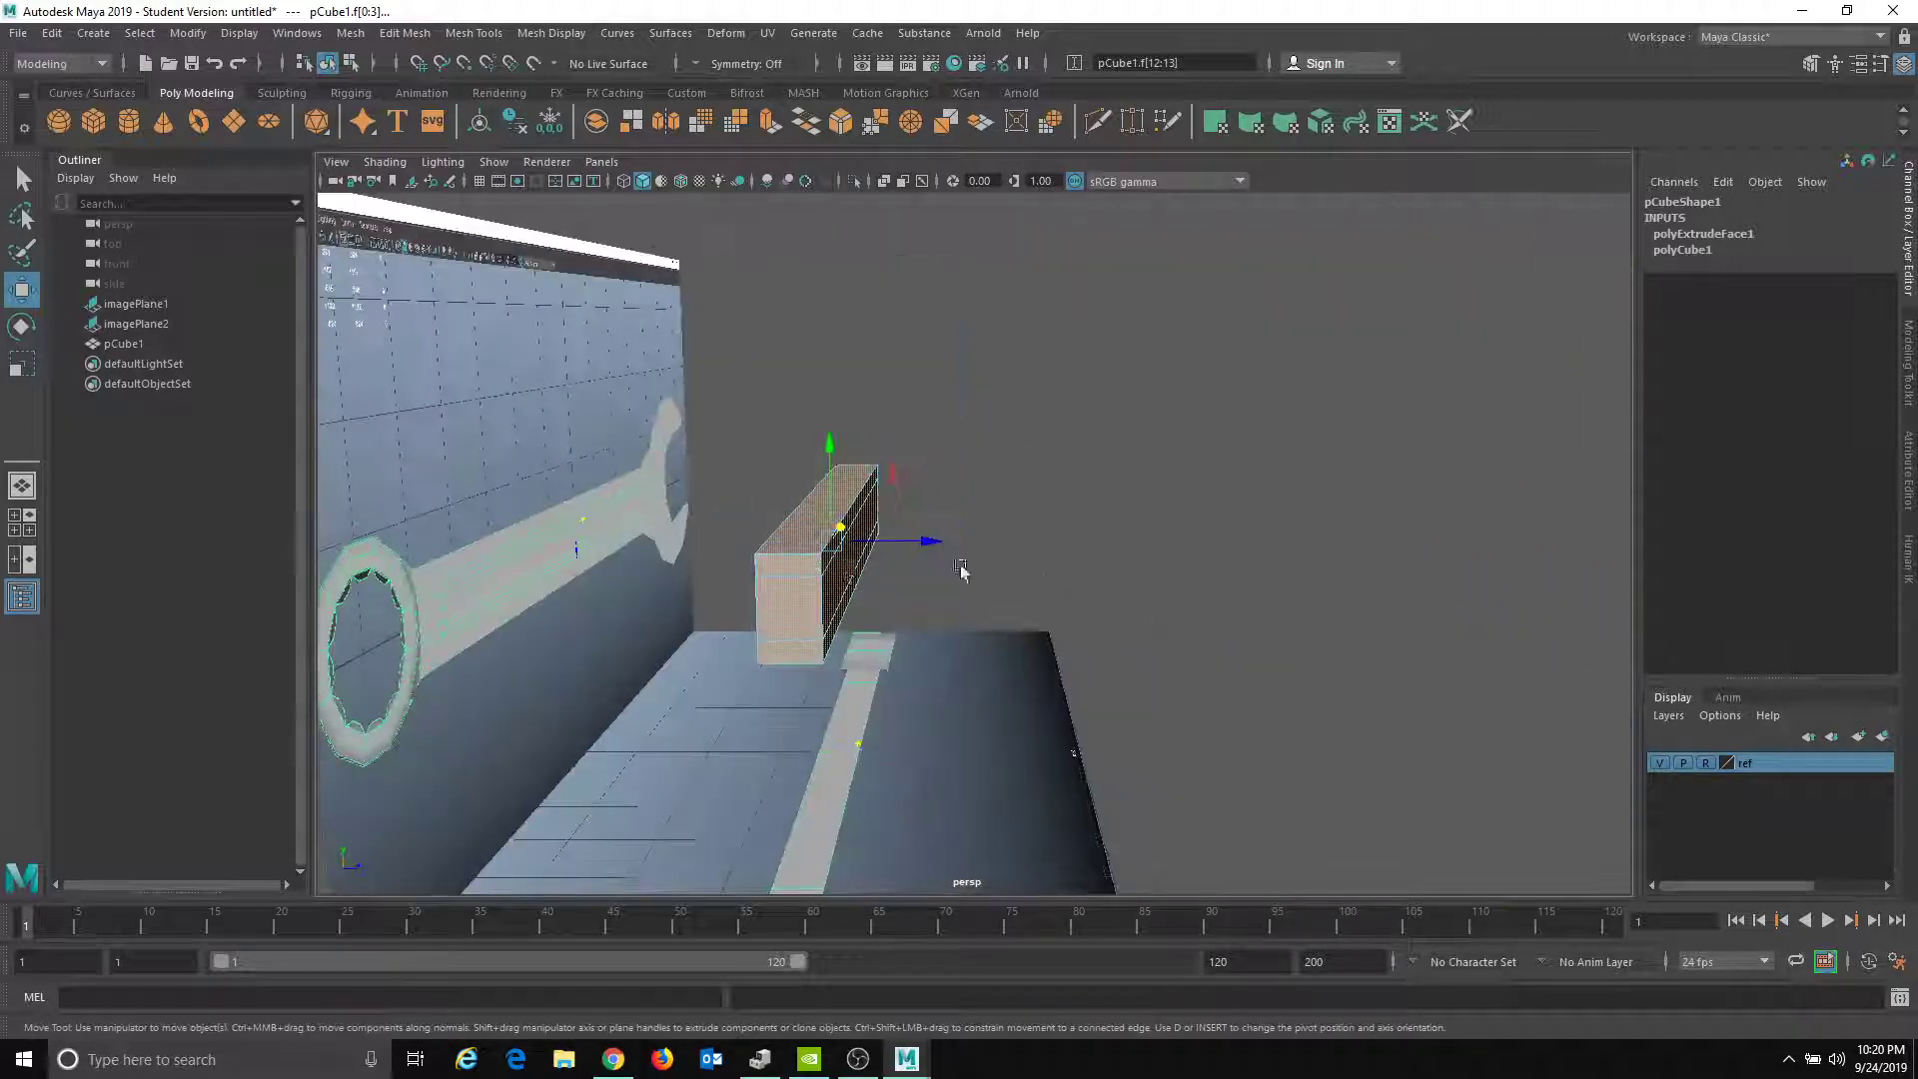
pyautogui.keyDown('alt'); pyautogui.moveTo(780, 631); pyautogui.dragTo(645, 671); pyautogui.keyUp('alt')
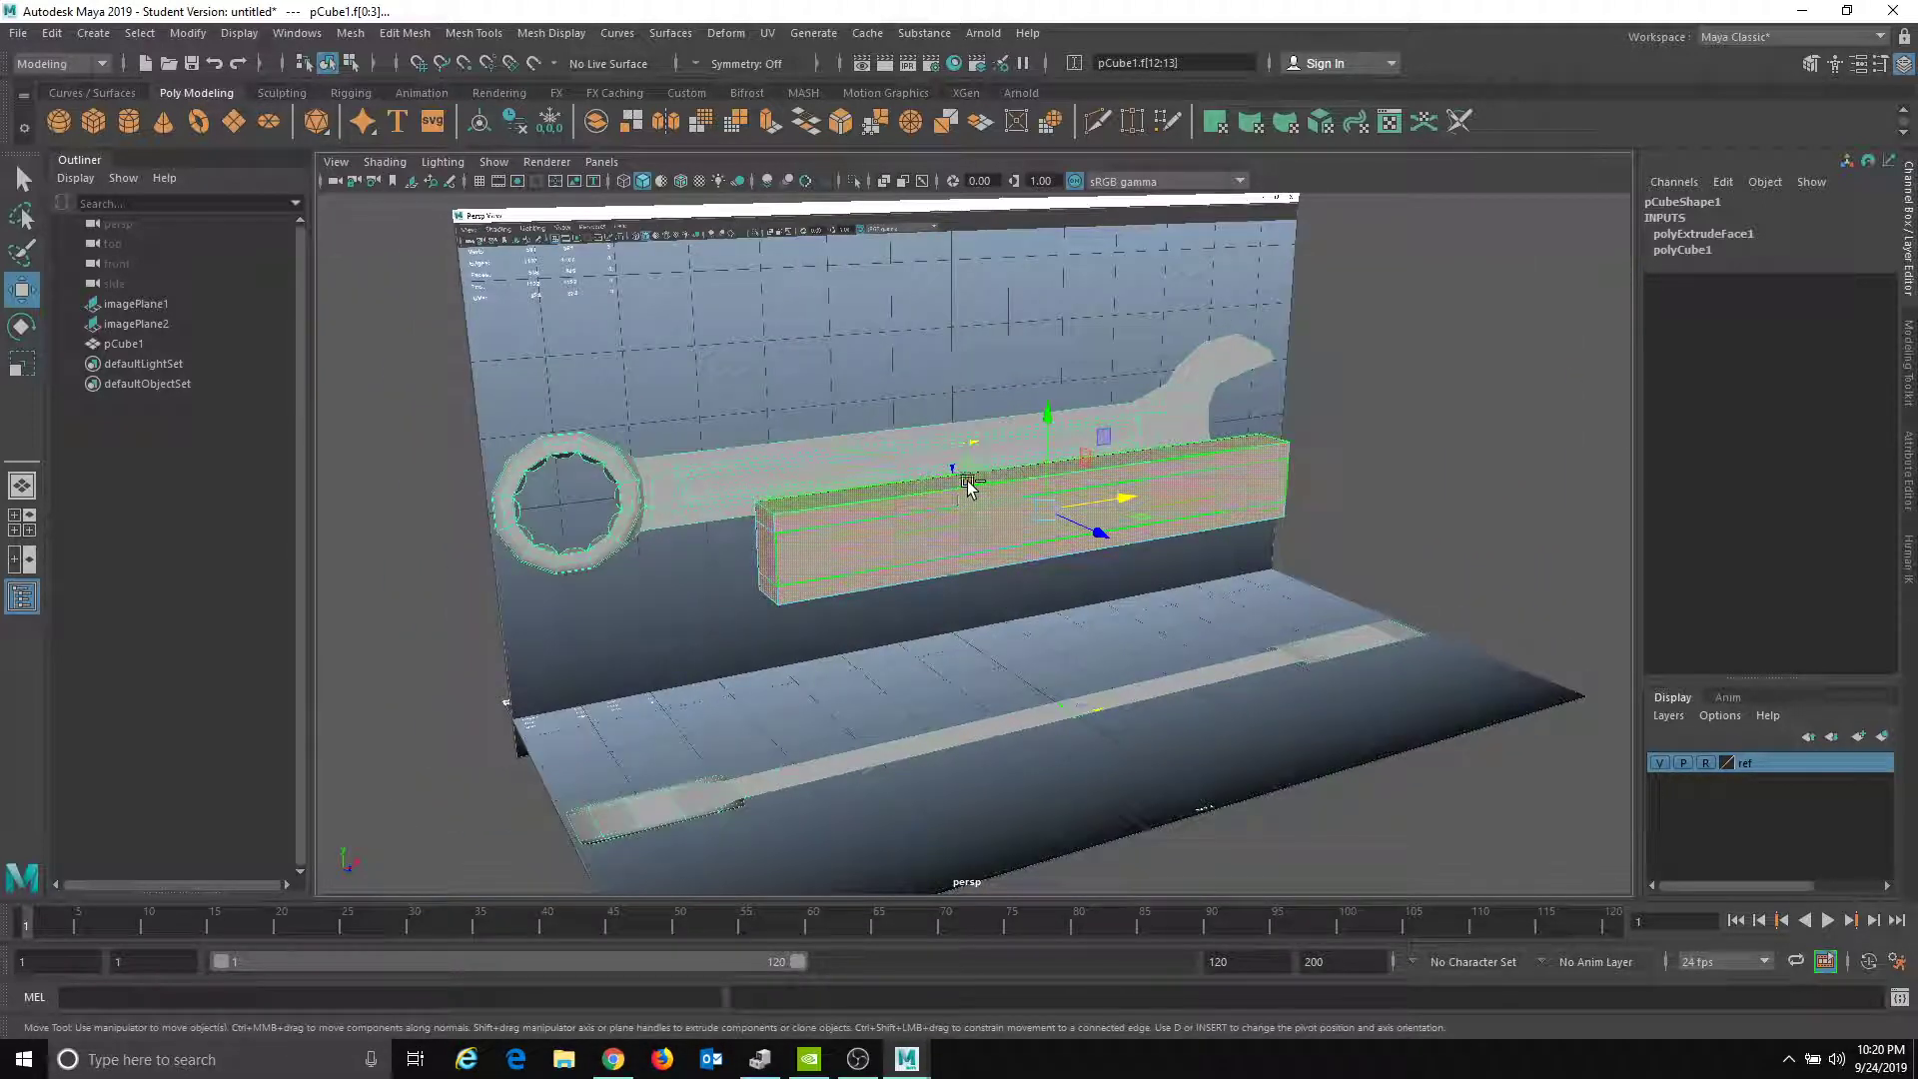
pyautogui.keyDown('ctrl'); pyautogui.moveTo(996, 496); pyautogui.dragTo(999, 647); pyautogui.keyUp('ctrl')
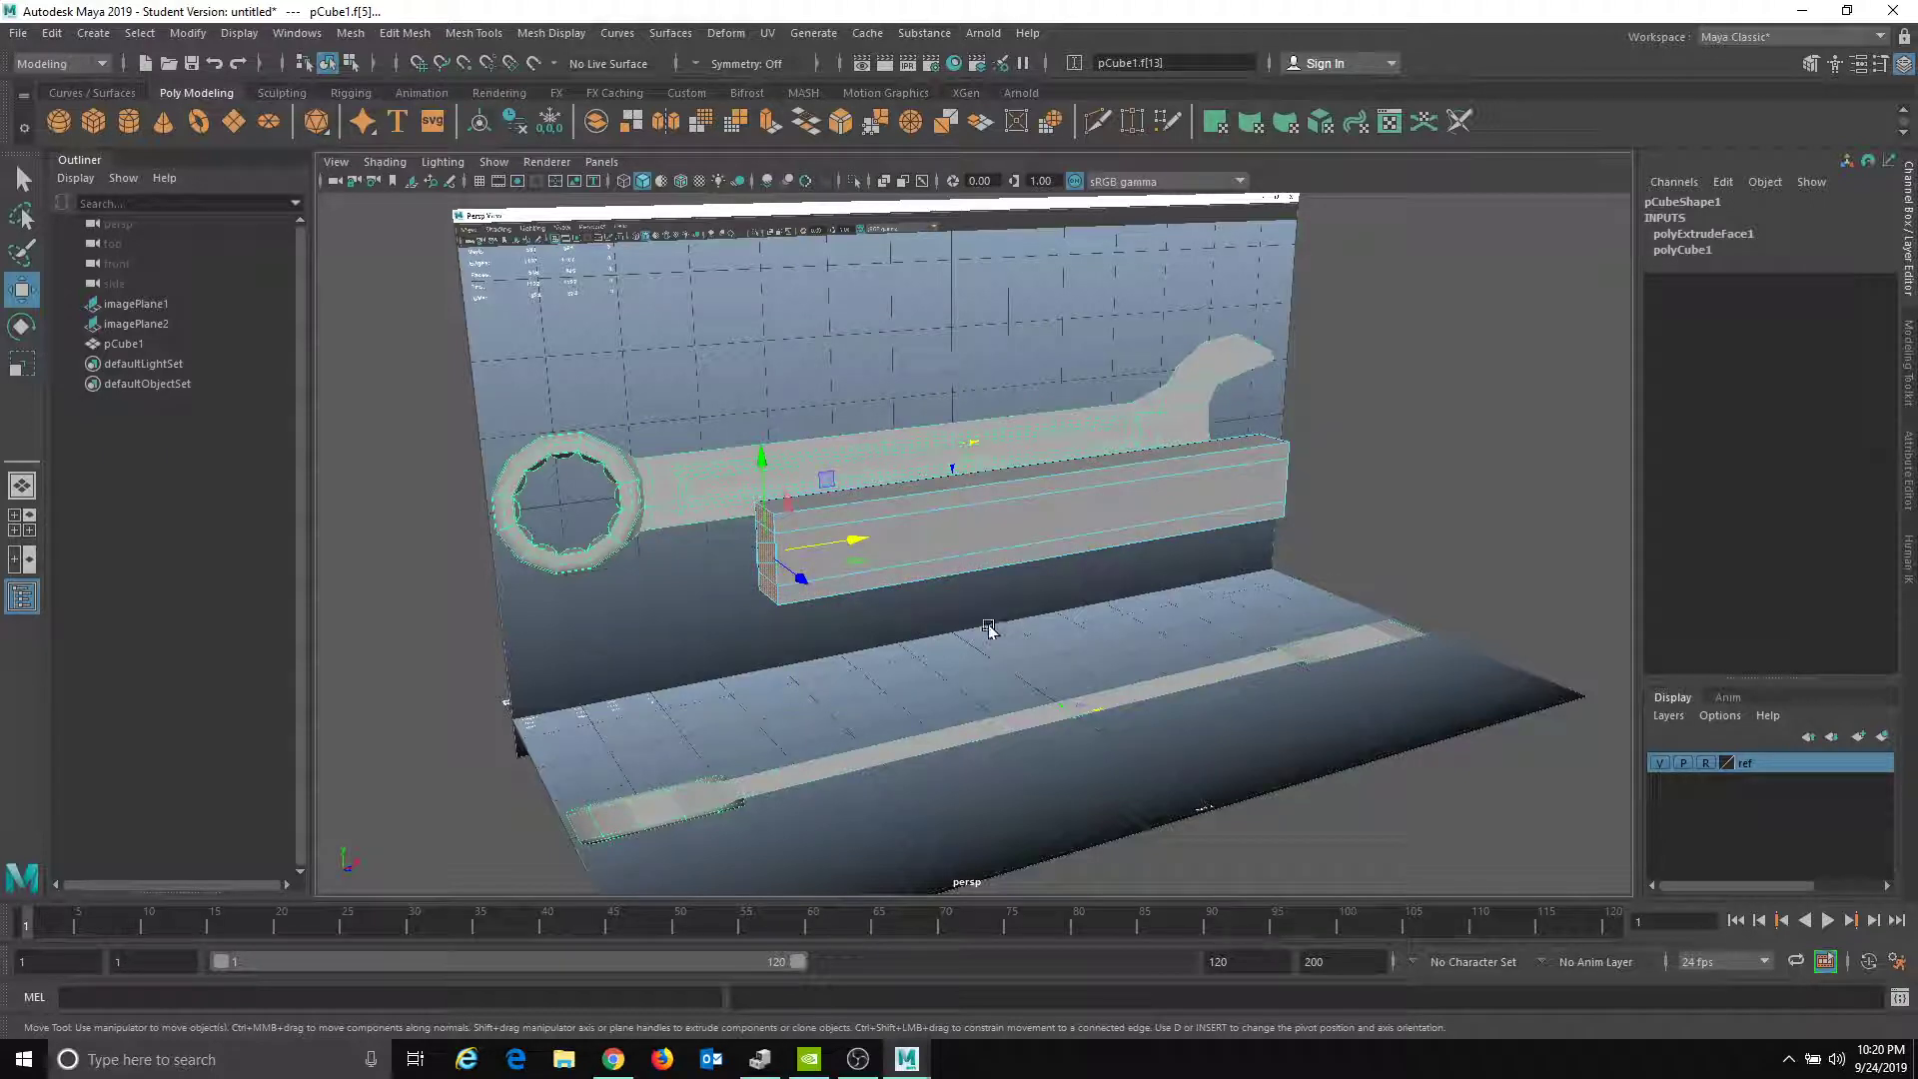
pyautogui.keyDown('alt'); pyautogui.moveTo(670, 663); pyautogui.dragTo(750, 663); pyautogui.keyUp('alt')
pyautogui.keyDown('alt'); pyautogui.moveTo(749, 663); pyautogui.dragTo(1366, 650, button='right'); pyautogui.keyUp('alt')
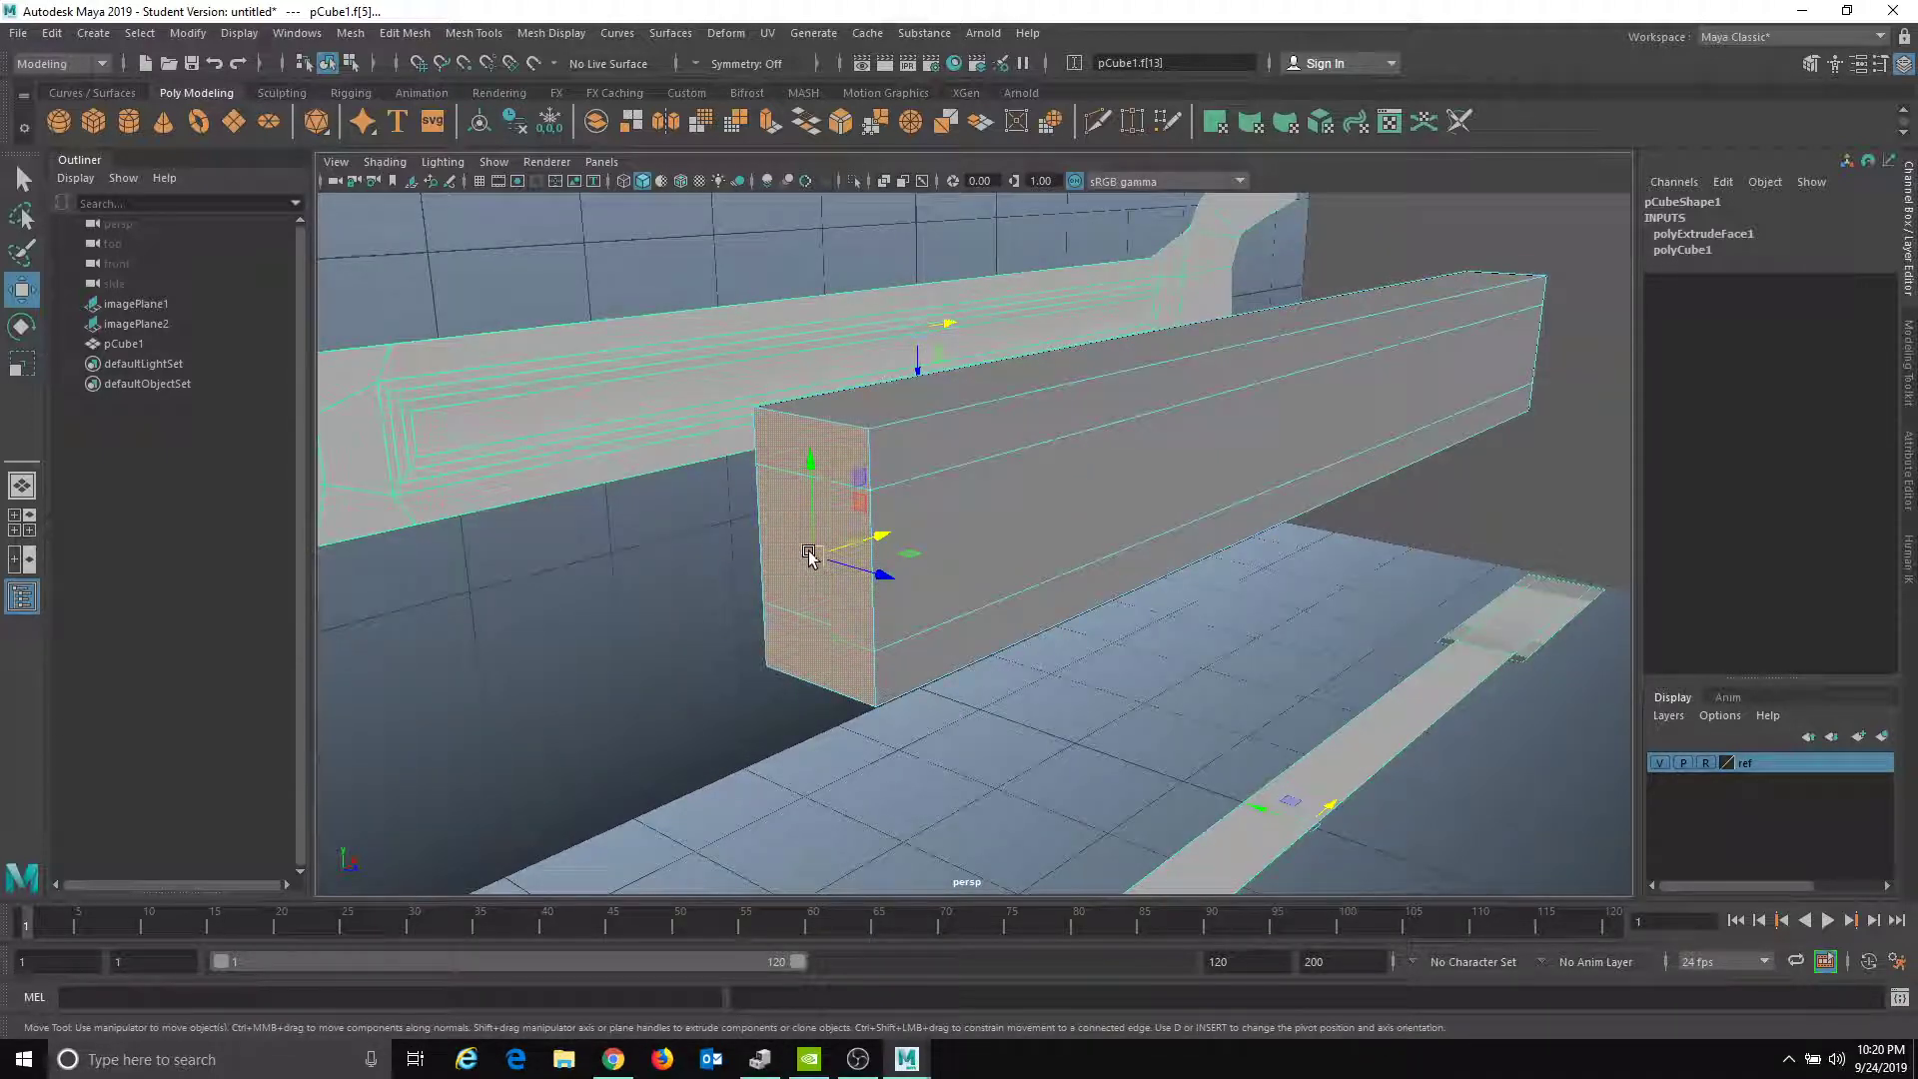
pyautogui.keyDown('alt'); pyautogui.moveTo(794, 562); pyautogui.dragTo(930, 514); pyautogui.keyUp('alt')
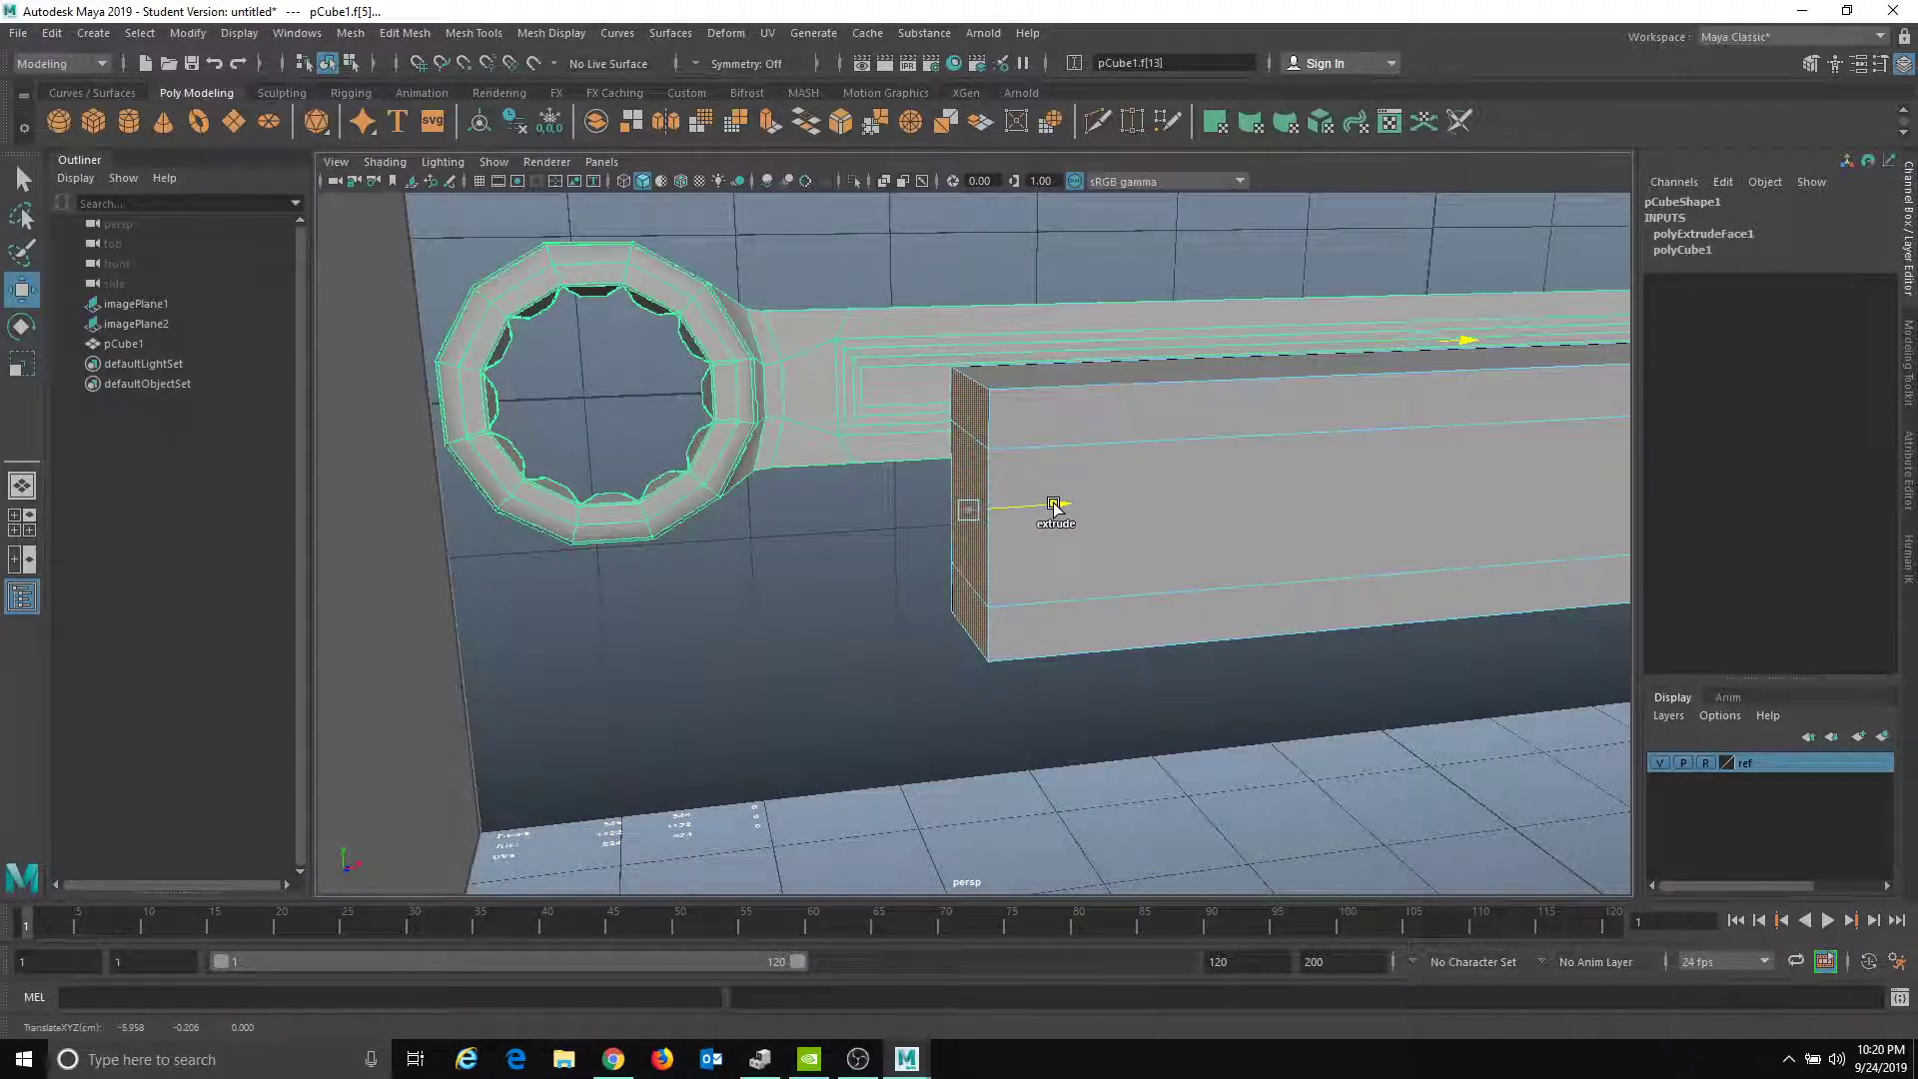
# - Try to extrude the three end faces outward toward the wrench's box end
pyautogui.keyDown('shift'); pyautogui.moveTo(1059, 505); pyautogui.dragTo(946, 516); pyautogui.keyUp('shift')
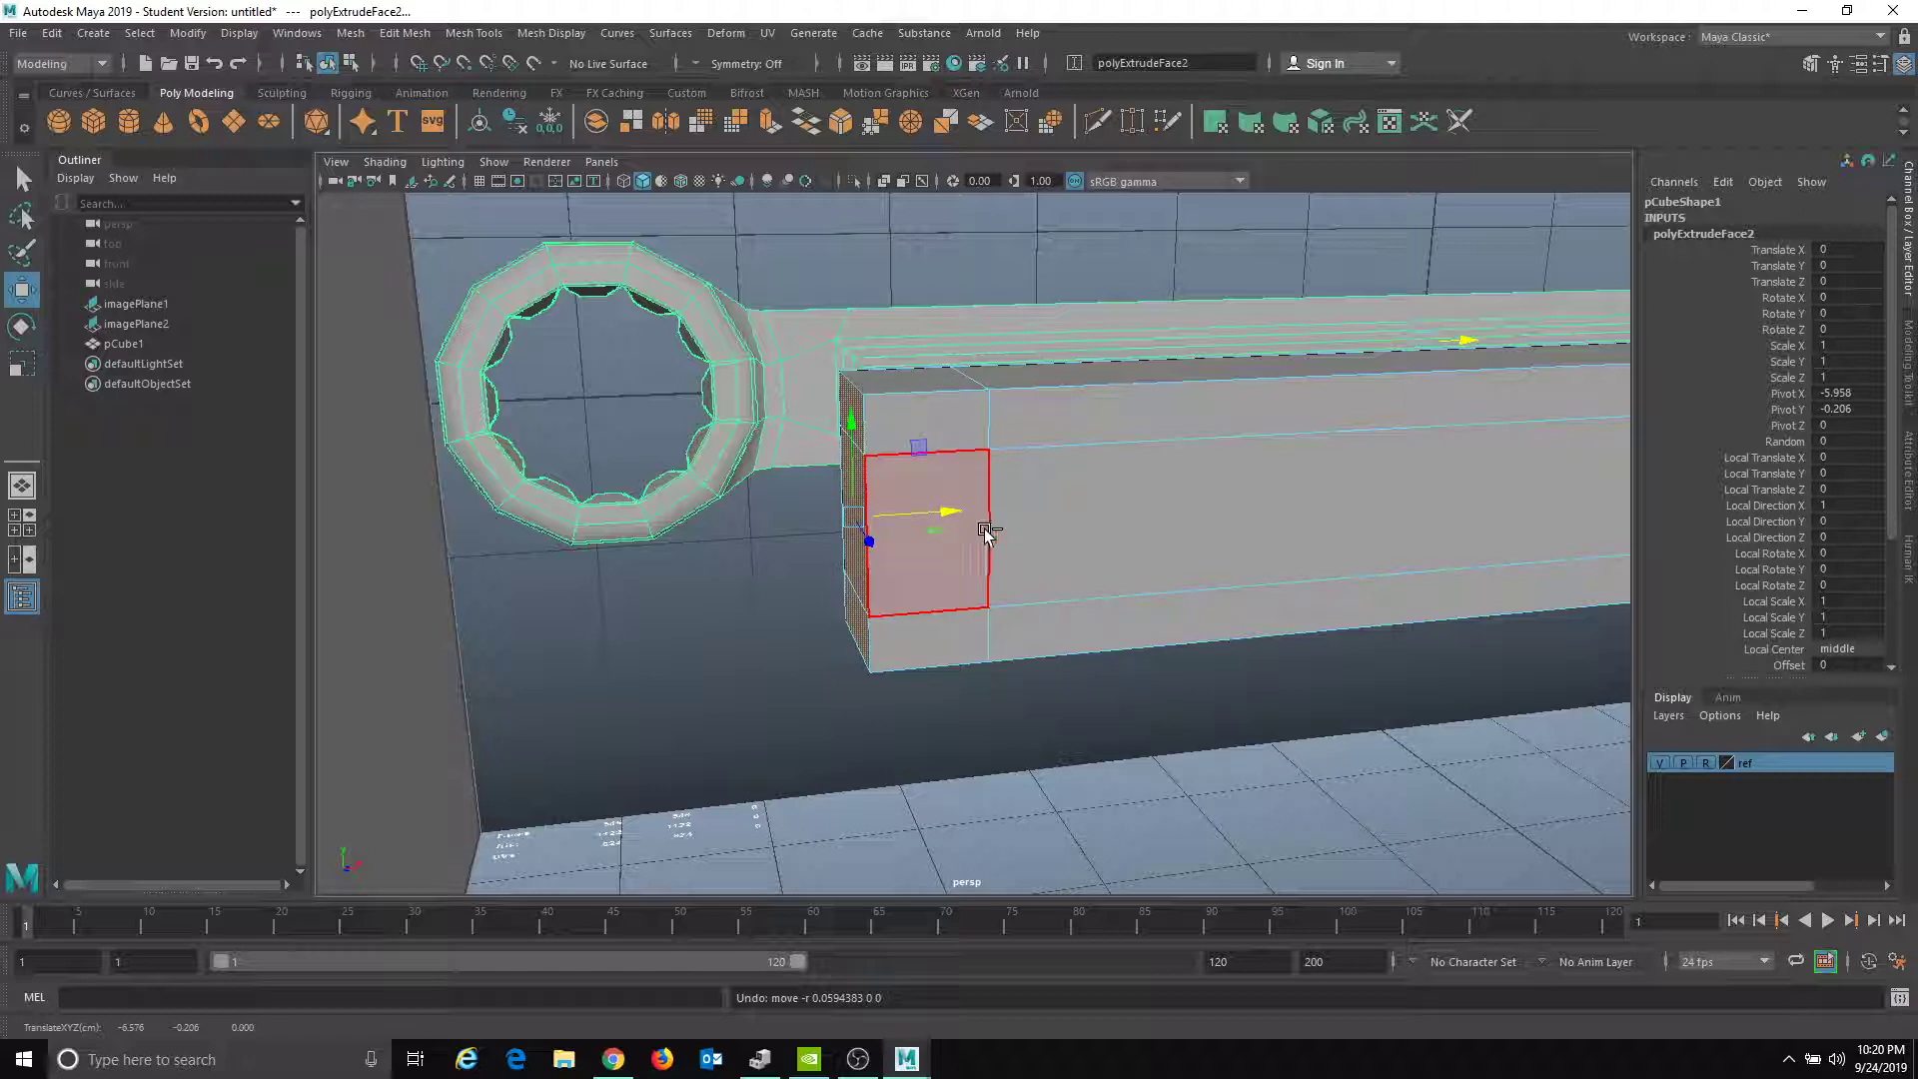
pyautogui.hotkey('ctrl', 'z')
pyautogui.keyDown('shift'); pyautogui.moveTo(1067, 507); pyautogui.dragTo(956, 515); pyautogui.keyUp('shift')
pyautogui.keyDown('alt'); pyautogui.moveTo(1074, 553); pyautogui.dragTo(1015, 546, button='middle'); pyautogui.keyUp('alt')
pyautogui.keyDown('alt'); pyautogui.moveTo(865, 501); pyautogui.dragTo(1061, 486, button='middle'); pyautogui.keyUp('alt')
pyautogui.scroll(3, 982, 477)
pyautogui.keyDown('shift'); pyautogui.moveTo(973, 434); pyautogui.dragTo(968, 433); pyautogui.keyUp('shift')
pyautogui.keyDown('alt'); pyautogui.moveTo(1071, 445); pyautogui.dragTo(1095, 507, button='middle'); pyautogui.keyUp('alt')
pyautogui.scroll(1, 1095, 507)
pyautogui.scroll(1, 1095, 507)
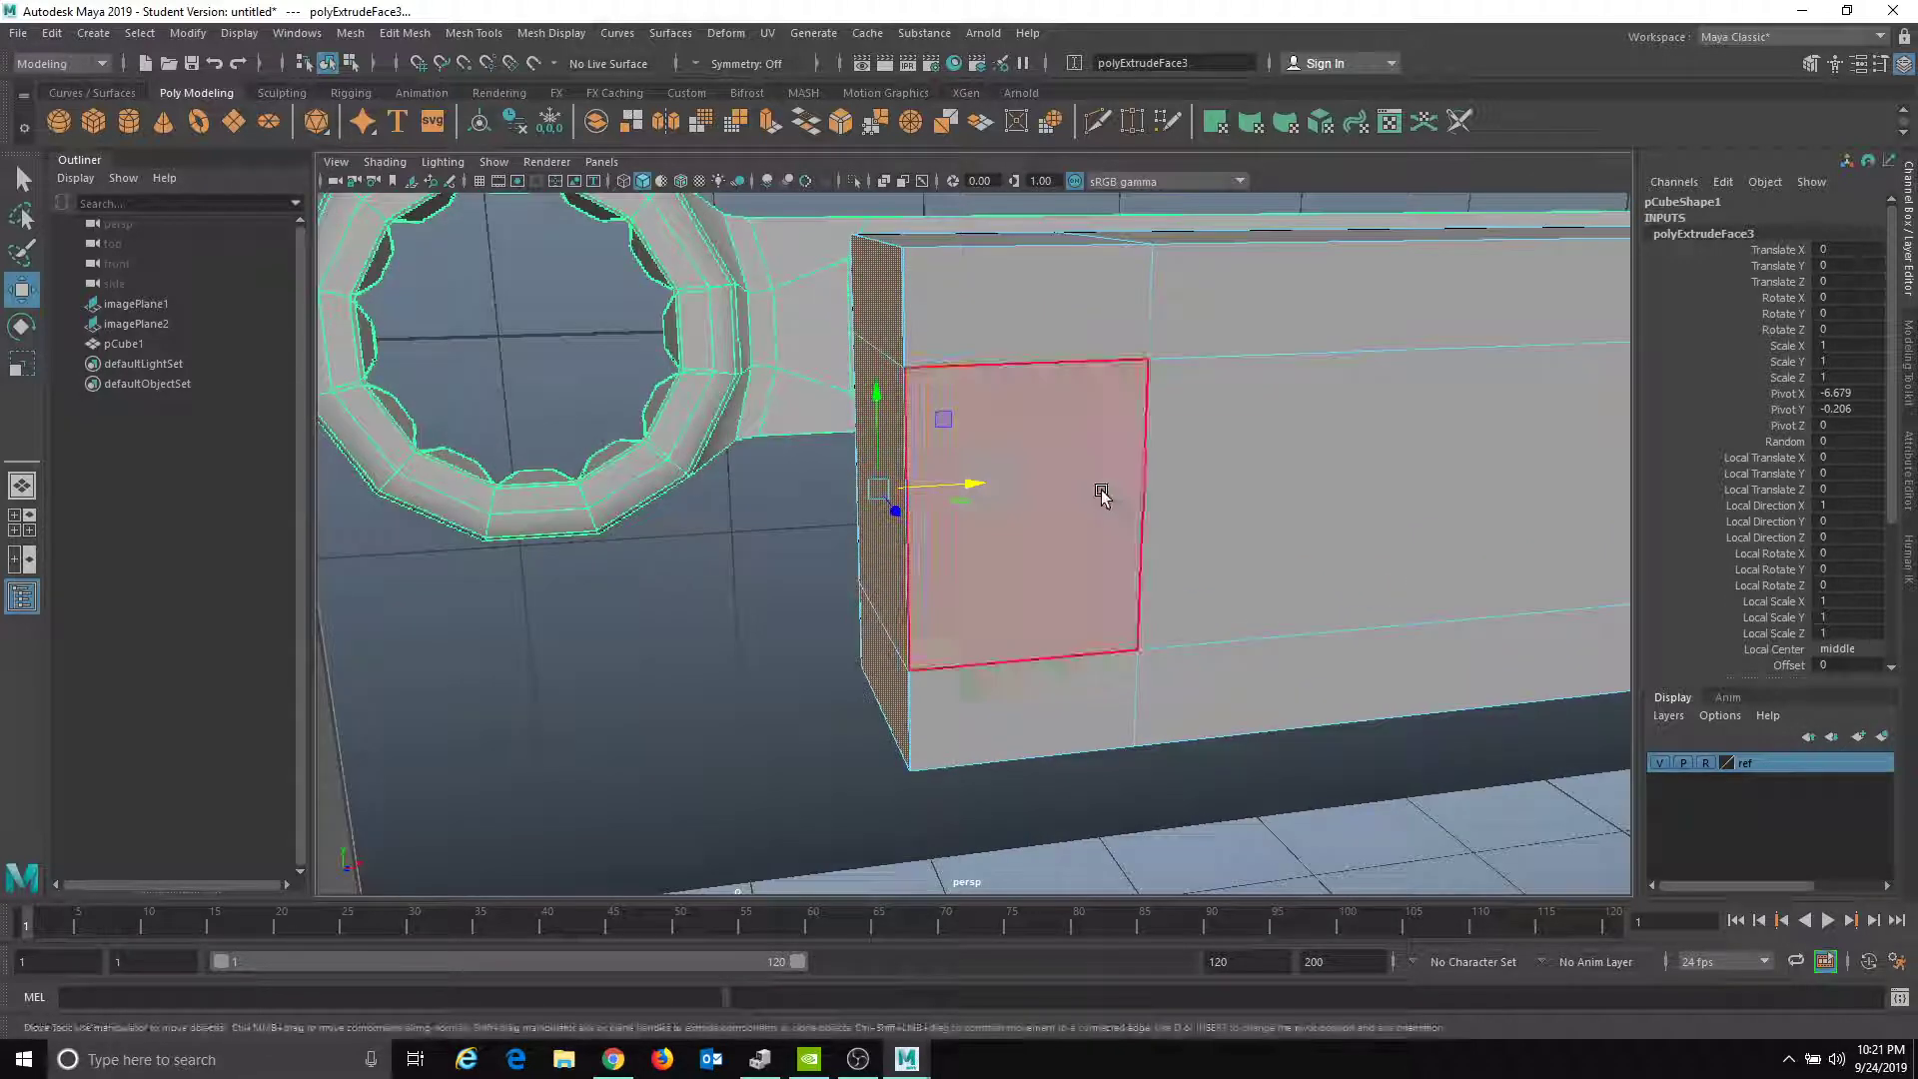
# - Undo the box-end face extrusions and the face deselection made before them
pyautogui.keyDown('alt'); pyautogui.moveTo(928, 420); pyautogui.dragTo(965, 610, button='middle'); pyautogui.keyUp('alt')
pyautogui.keyDown('alt'); pyautogui.moveTo(965, 610); pyautogui.dragTo(962, 730, button='right'); pyautogui.keyUp('alt')
pyautogui.keyDown('alt'); pyautogui.moveTo(962, 729); pyautogui.dragTo(944, 588, button='middle'); pyautogui.keyUp('alt')
pyautogui.keyDown('alt'); pyautogui.moveTo(1036, 513); pyautogui.dragTo(909, 526, button='right'); pyautogui.keyUp('alt')
pyautogui.keyDown('alt'); pyautogui.moveTo(909, 526); pyautogui.dragTo(839, 492, button='middle'); pyautogui.keyUp('alt')
pyautogui.keyDown('alt'); pyautogui.moveTo(1278, 600); pyautogui.dragTo(1113, 496); pyautogui.keyUp('alt')
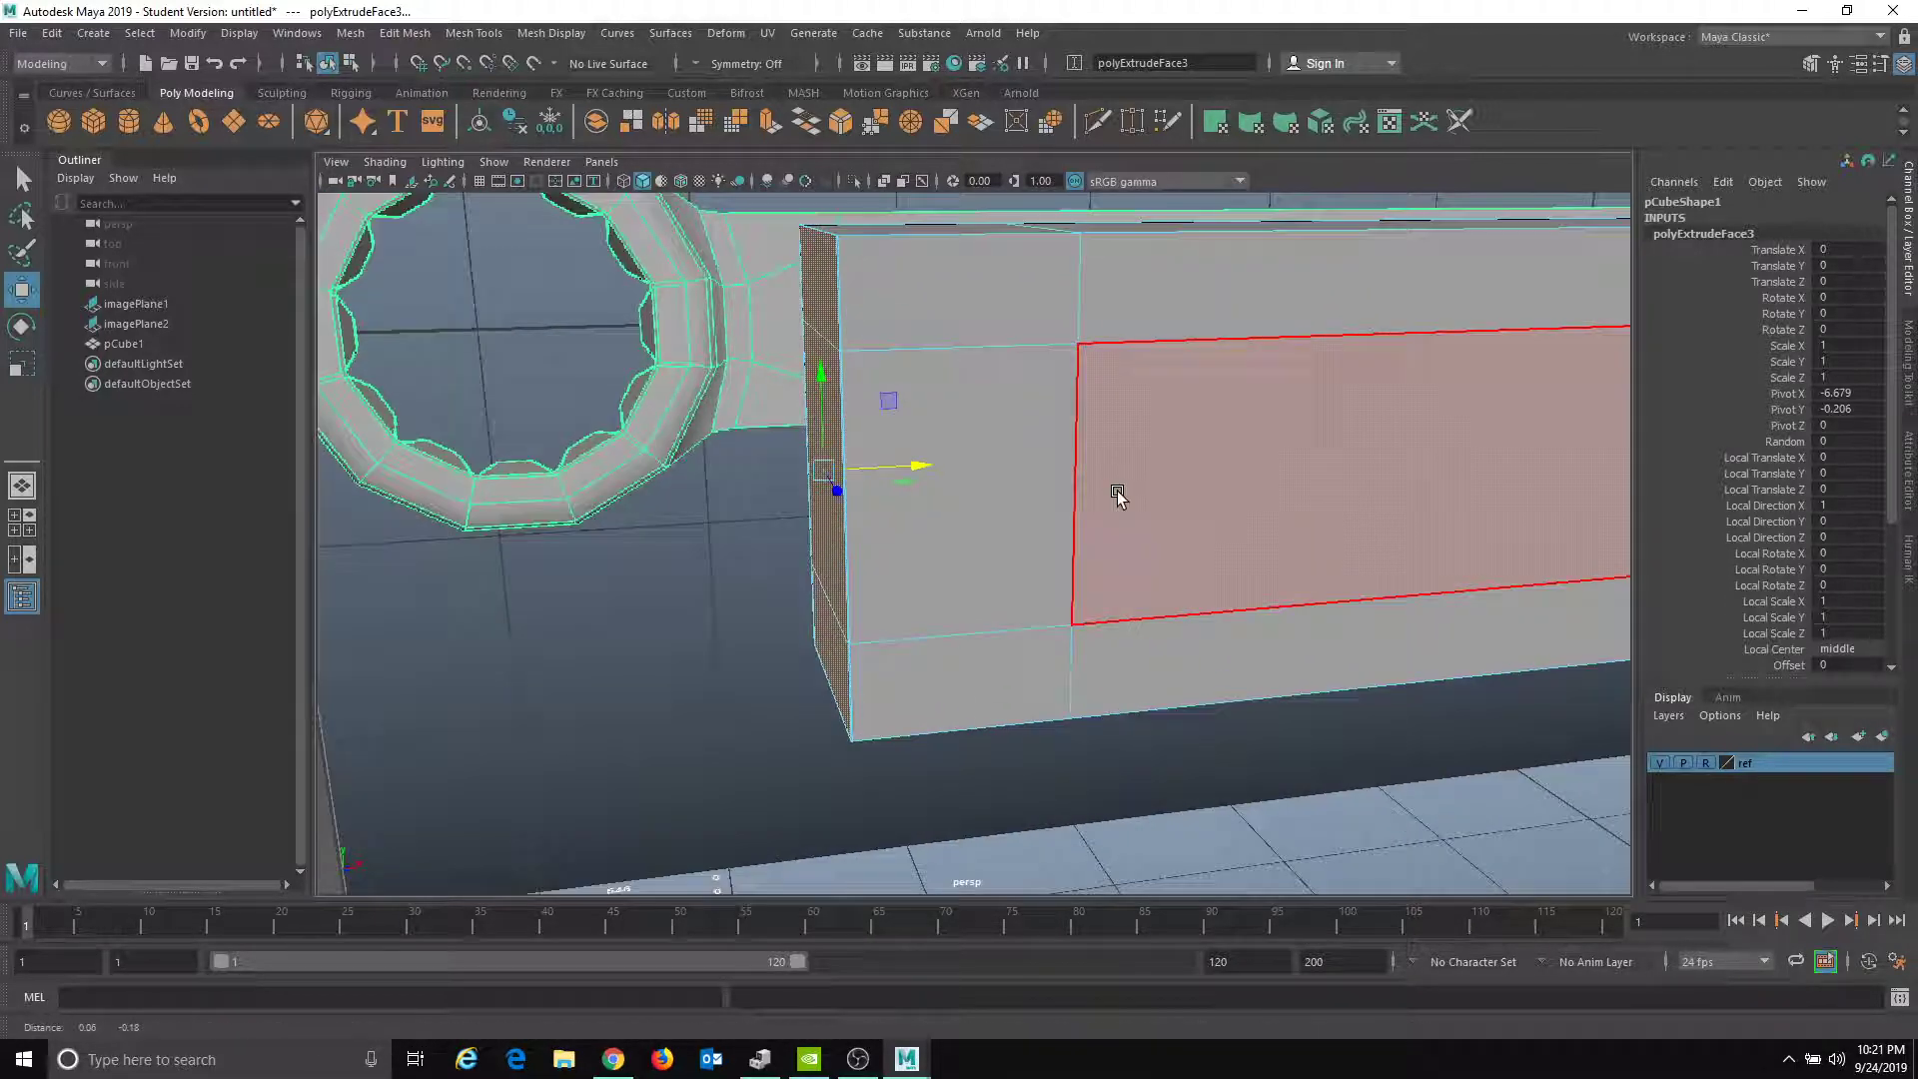
pyautogui.hotkey('ctrl', 'z')
pyautogui.hotkey('ctrl', 'z')
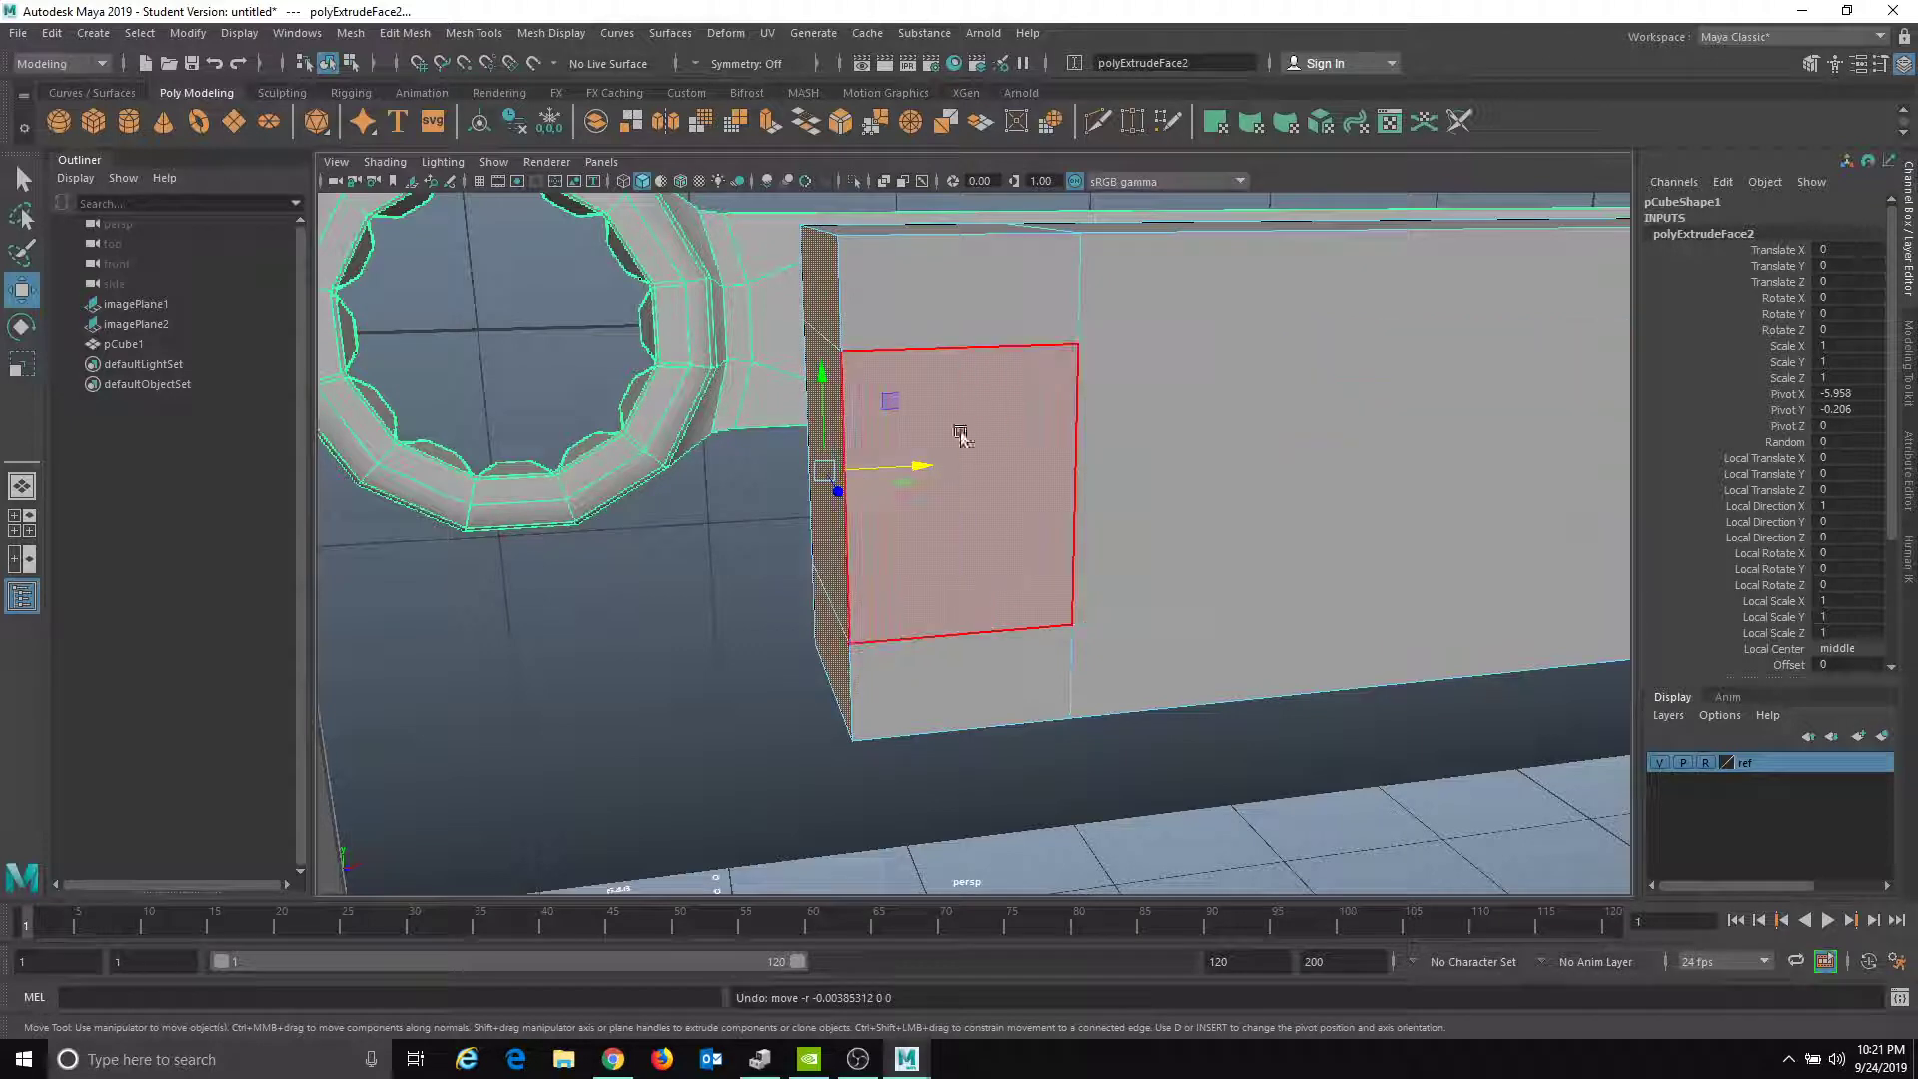
pyautogui.hotkey('ctrl', 'z')
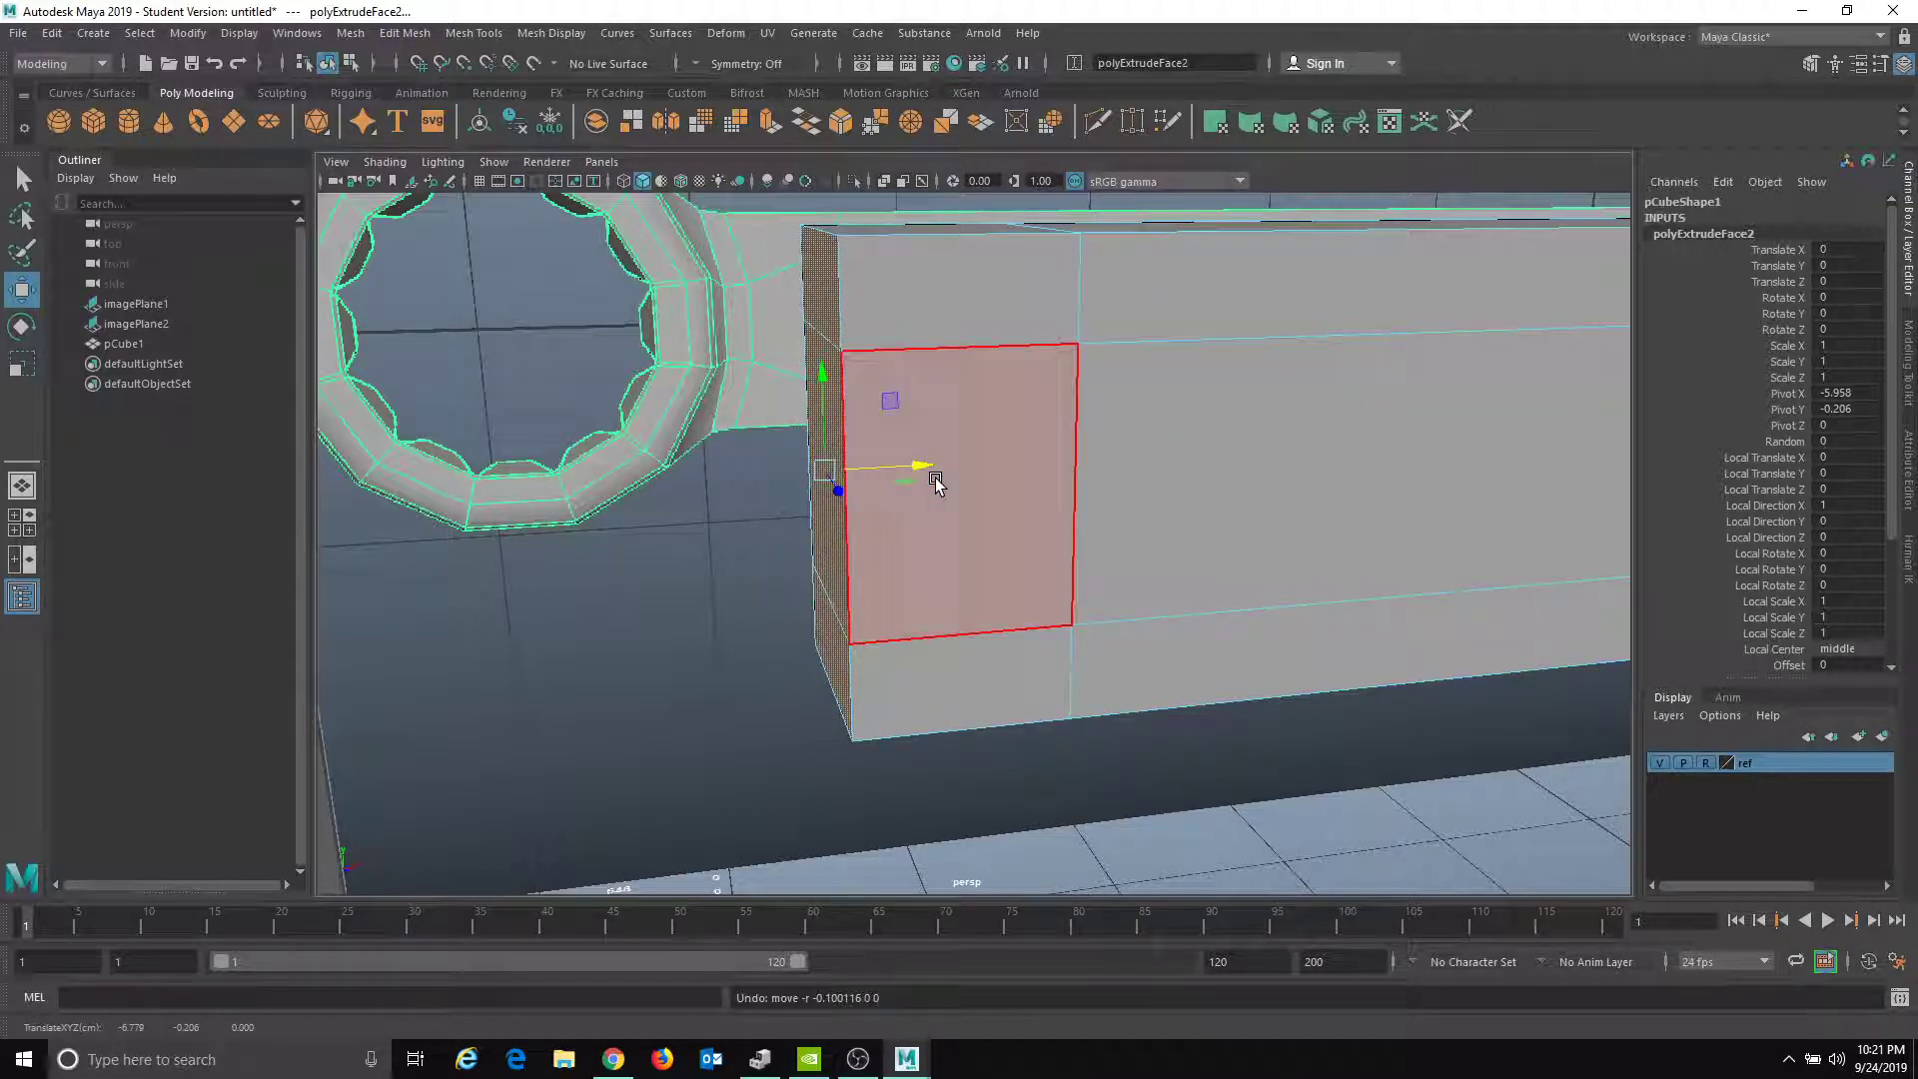
pyautogui.hotkey('ctrl', 'z')
pyautogui.hotkey('ctrl', 'z')
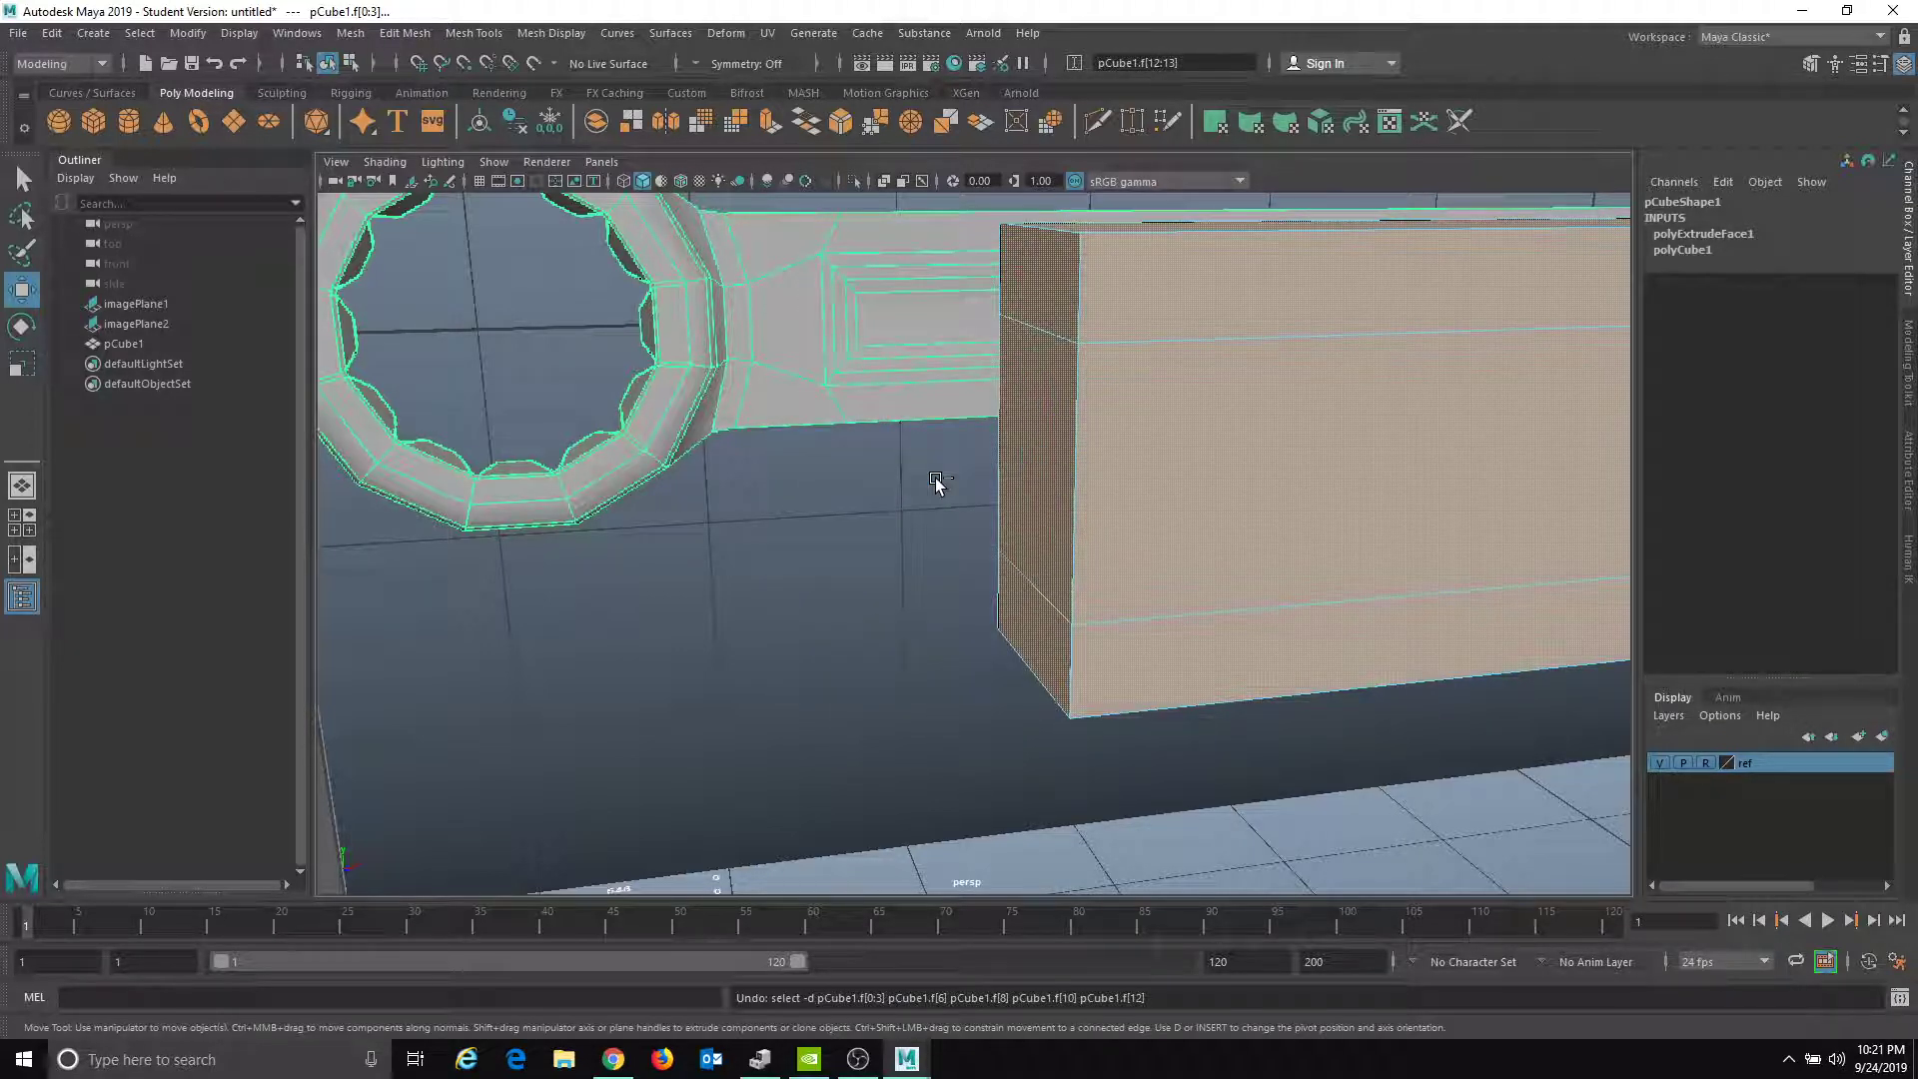
# - Select the block's three end faces on the box-end side and extrude them a short distance outward along X
pyautogui.keyDown('alt'); pyautogui.moveTo(935, 477); pyautogui.dragTo(870, 494); pyautogui.keyUp('alt')
pyautogui.click(881, 318)
pyautogui.keyDown('shift'); pyautogui.click(869, 482); pyautogui.keyUp('shift')
pyautogui.keyDown('shift'); pyautogui.click(865, 643); pyautogui.keyUp('shift')
pyautogui.keyDown('alt'); pyautogui.moveTo(873, 646); pyautogui.dragTo(993, 637); pyautogui.keyUp('alt')
pyautogui.keyDown('alt'); pyautogui.moveTo(993, 637); pyautogui.dragTo(798, 619, button='right'); pyautogui.keyUp('alt')
pyautogui.keyDown('alt'); pyautogui.moveTo(899, 689); pyautogui.dragTo(1029, 694); pyautogui.keyUp('alt')
pyautogui.keyDown('alt'); pyautogui.moveTo(1057, 407); pyautogui.dragTo(967, 589); pyautogui.keyUp('alt')
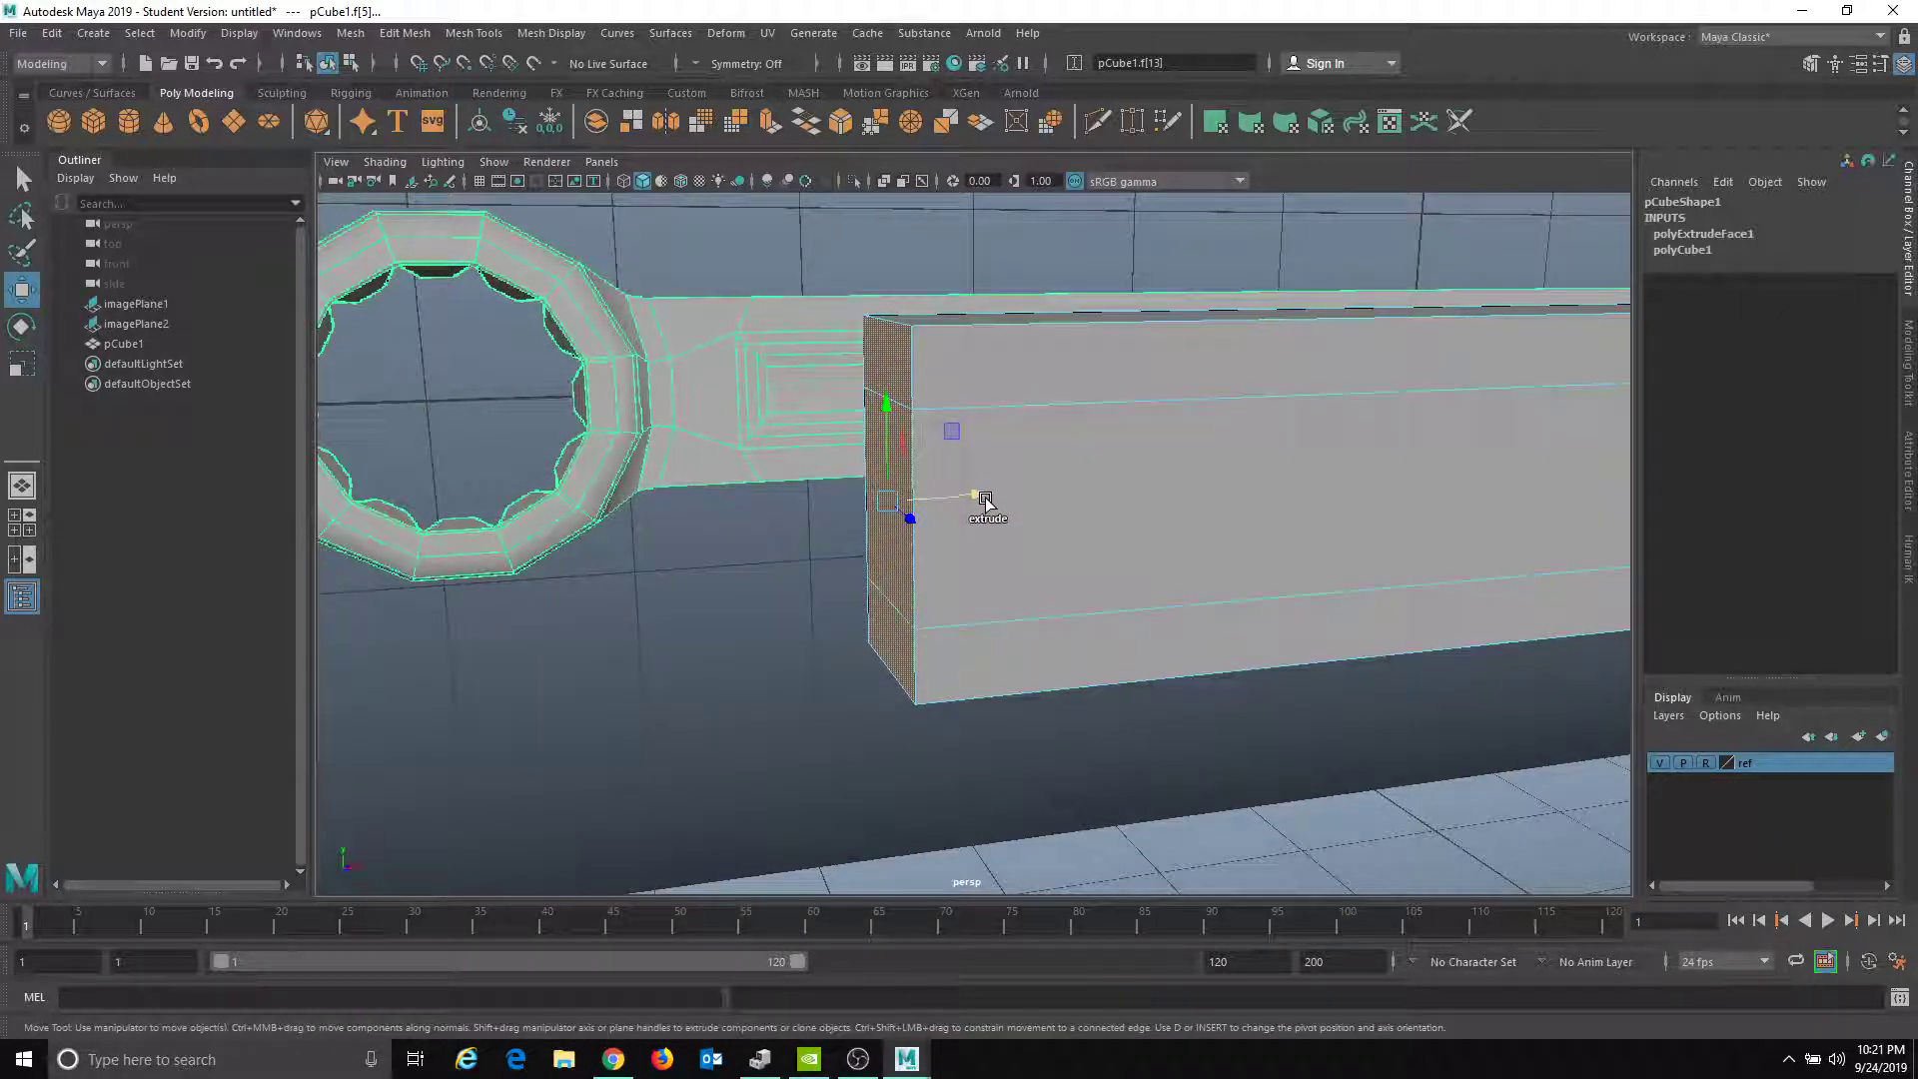
pyautogui.keyDown('shift'); pyautogui.moveTo(985, 500); pyautogui.dragTo(849, 505); pyautogui.keyUp('shift')
# - Select the block's three end faces on the open-jaw side and extrude them a short distance outward along X
pyautogui.keyDown('alt'); pyautogui.moveTo(1015, 642); pyautogui.dragTo(978, 589); pyautogui.keyUp('alt')
pyautogui.scroll(-5, 978, 588)
pyautogui.keyDown('alt'); pyautogui.moveTo(1105, 573); pyautogui.dragTo(1053, 479, button='middle'); pyautogui.keyUp('alt')
pyautogui.scroll(3, 1052, 479)
pyautogui.click(1040, 451)
pyautogui.keyDown('shift'); pyautogui.click(1038, 521); pyautogui.keyUp('shift')
pyautogui.click(1031, 595)
pyautogui.keyDown('alt'); pyautogui.moveTo(1031, 595); pyautogui.dragTo(1221, 664); pyautogui.keyUp('alt')
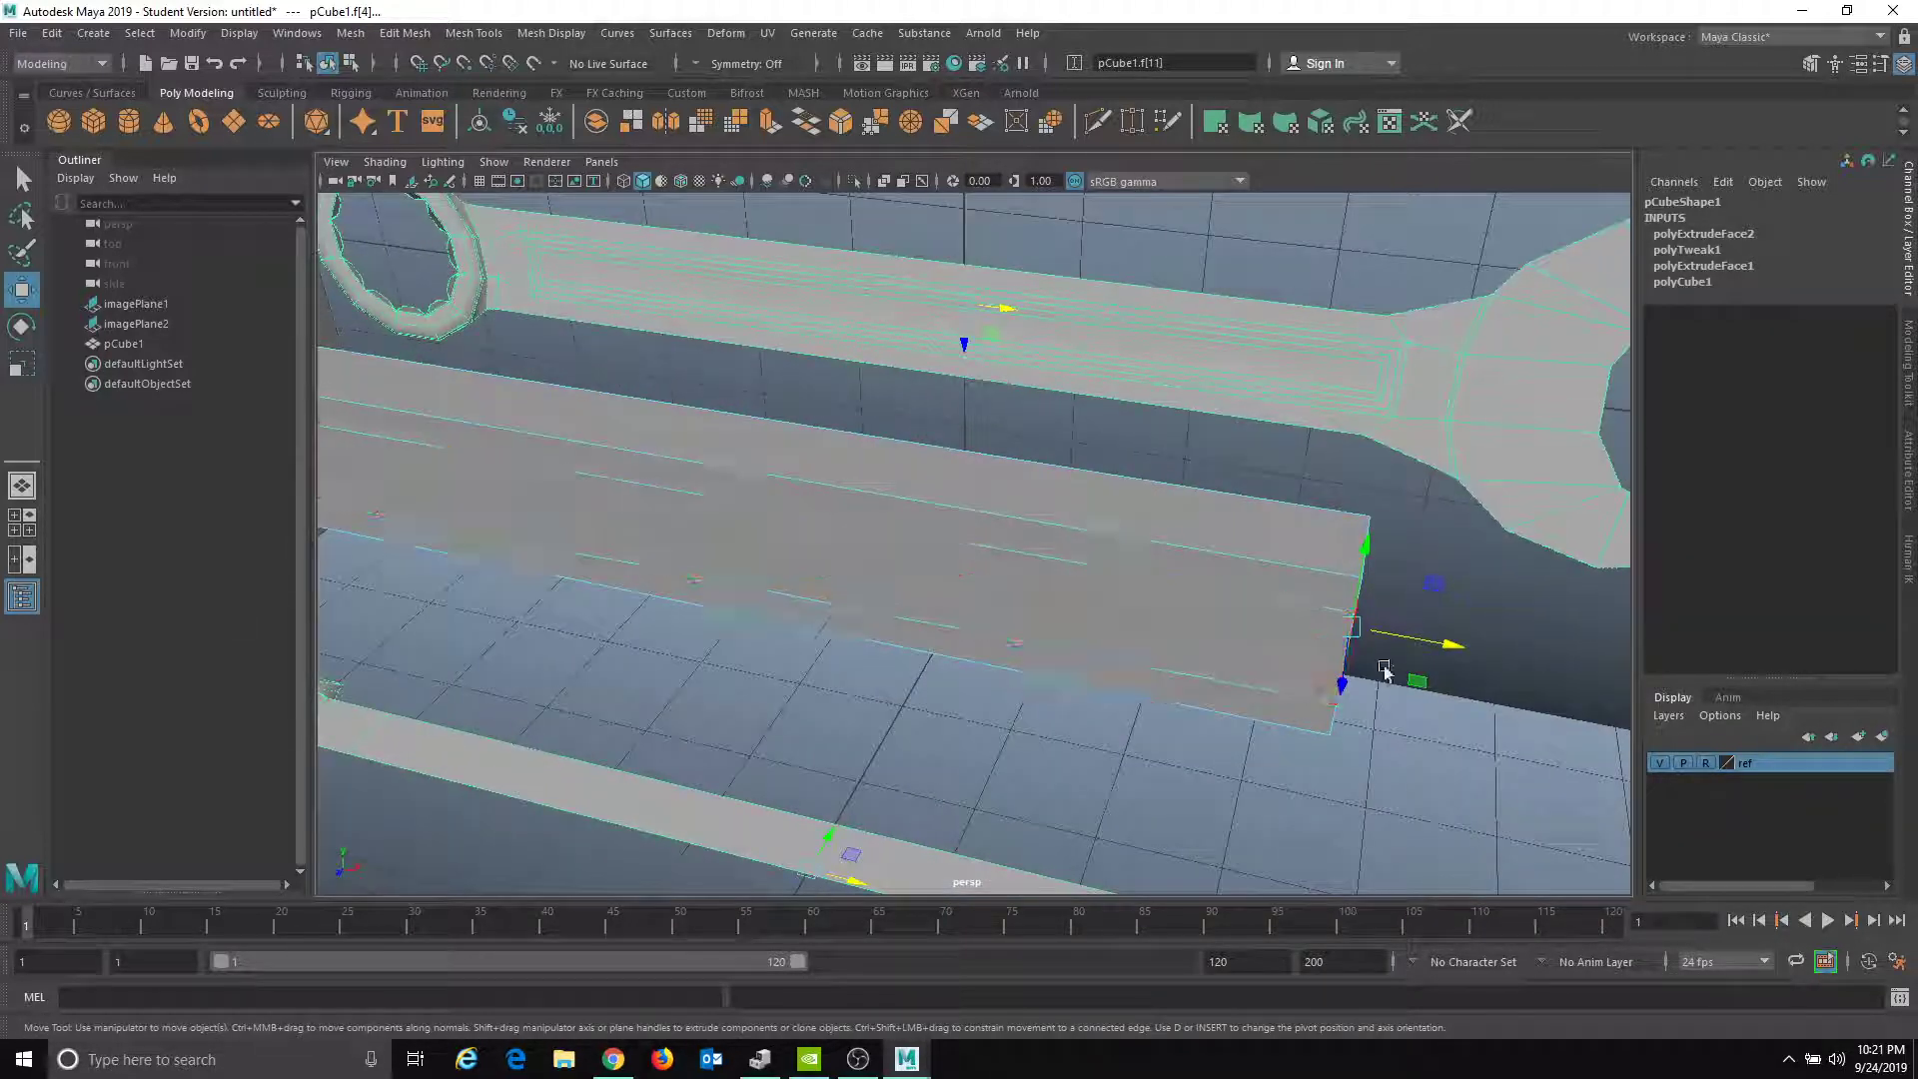
pyautogui.keyDown('shift'); pyautogui.moveTo(1432, 642); pyautogui.dragTo(945, 591); pyautogui.keyUp('shift')
# - Examine both extruded ends of the handle block against the reference wrench
pyautogui.keyDown('alt'); pyautogui.moveTo(945, 591); pyautogui.dragTo(1165, 582, button='middle'); pyautogui.keyUp('alt')
pyautogui.scroll(2, 1165, 582)
pyautogui.keyDown('alt'); pyautogui.moveTo(1164, 582); pyautogui.dragTo(1309, 582); pyautogui.keyUp('alt')
pyautogui.keyDown('alt'); pyautogui.moveTo(1308, 582); pyautogui.dragTo(955, 642, button='middle'); pyautogui.keyUp('alt')
pyautogui.keyDown('alt'); pyautogui.moveTo(942, 557); pyautogui.dragTo(1328, 504, button='right'); pyautogui.keyUp('alt')
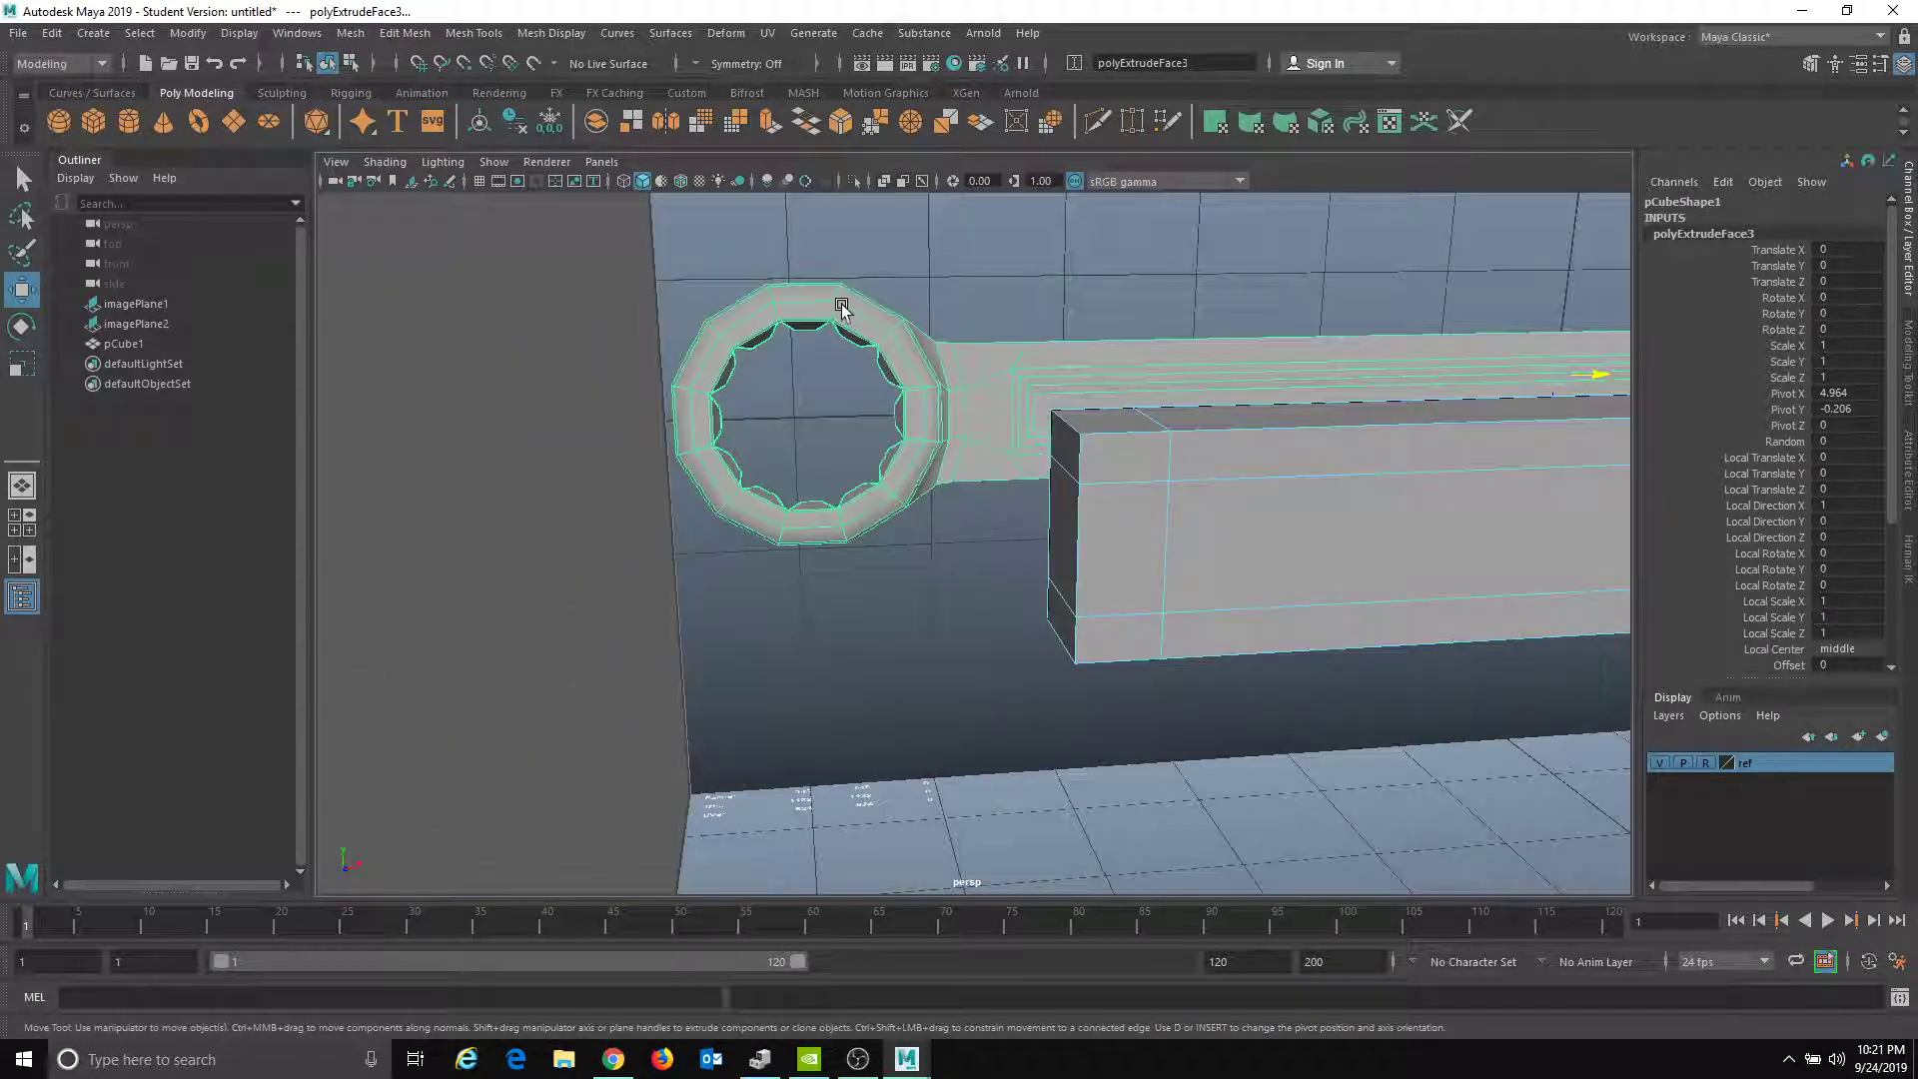
pyautogui.keyDown('alt'); pyautogui.moveTo(865, 321); pyautogui.dragTo(230, 535); pyautogui.keyUp('alt')
pyautogui.keyDown('alt'); pyautogui.moveTo(229, 534); pyautogui.dragTo(185, 534, button='middle'); pyautogui.keyUp('alt')
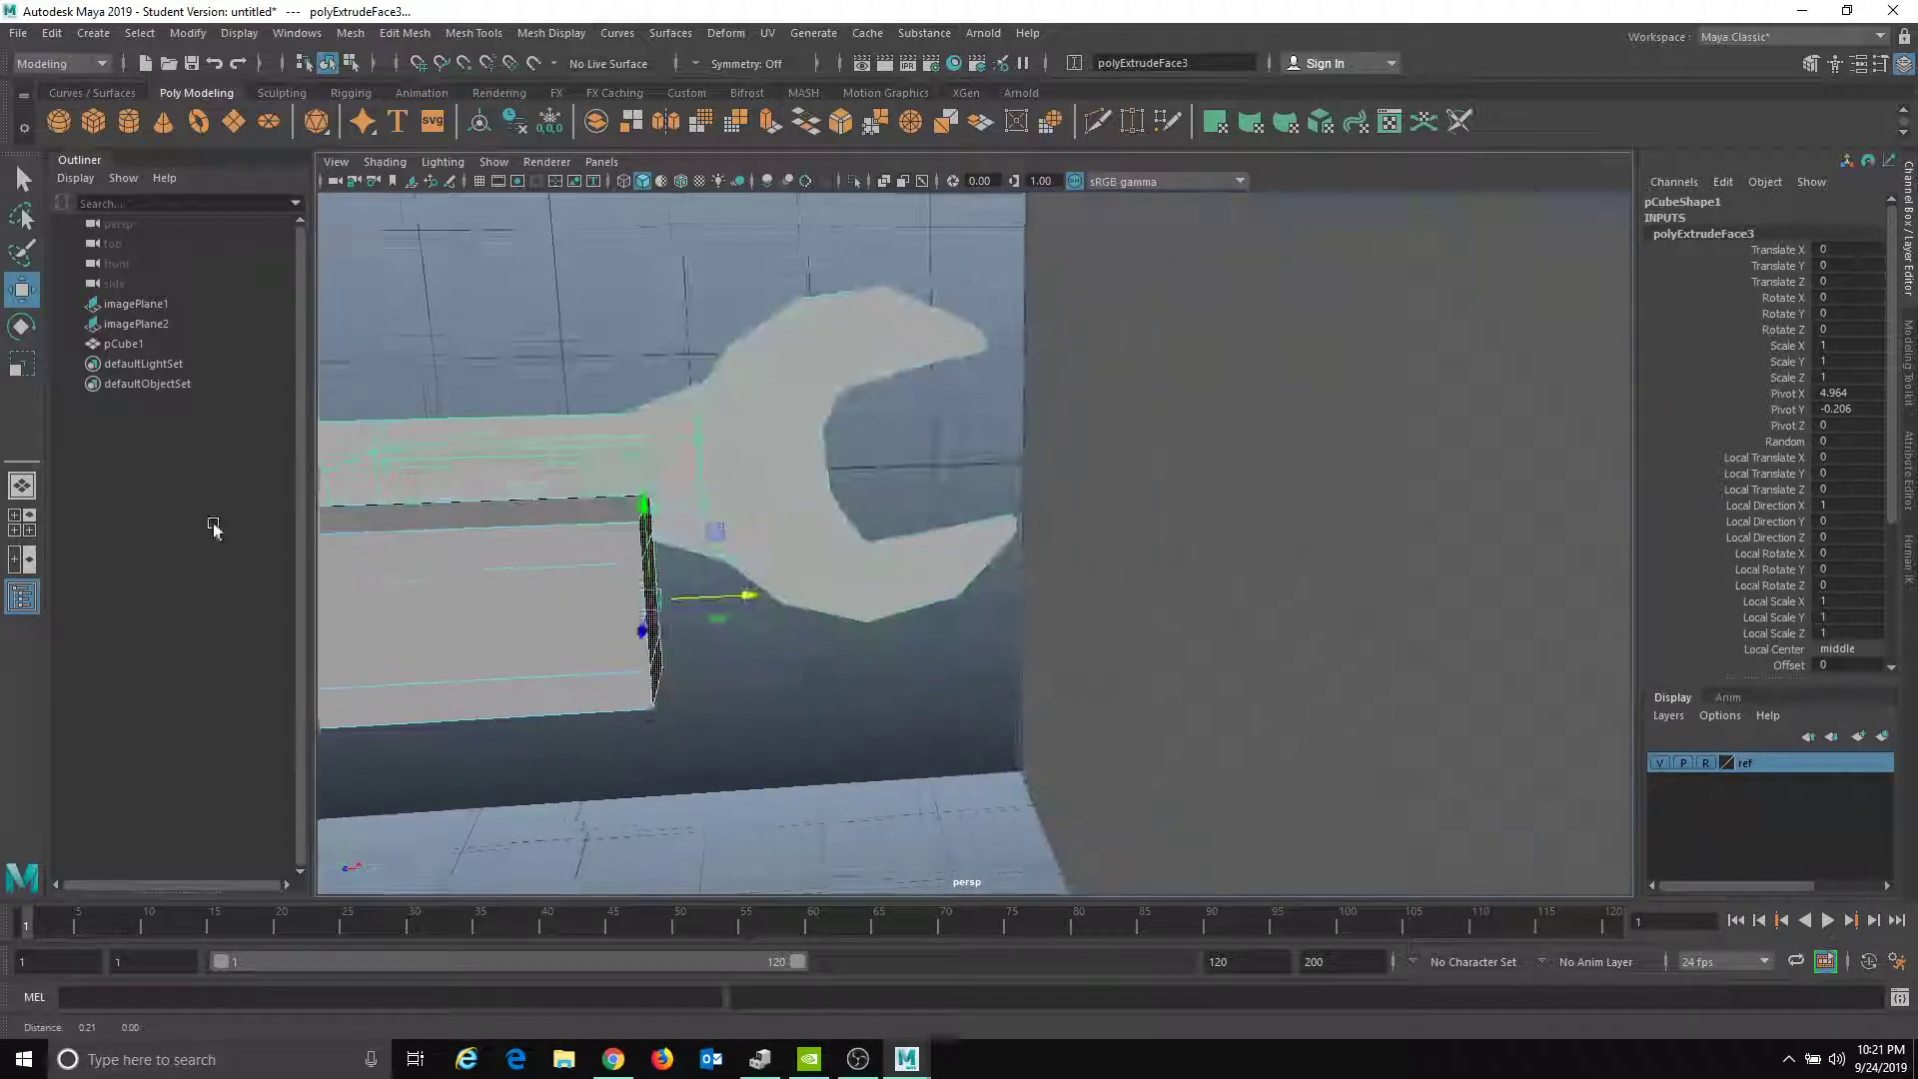
pyautogui.keyDown('alt'); pyautogui.moveTo(857, 321); pyautogui.dragTo(1194, 329, button='middle'); pyautogui.keyUp('alt')
pyautogui.keyDown('alt'); pyautogui.moveTo(1194, 330); pyautogui.dragTo(299, 430, button='right'); pyautogui.keyUp('alt')
pyautogui.keyDown('alt'); pyautogui.moveTo(299, 429); pyautogui.dragTo(449, 440, button='middle'); pyautogui.keyUp('alt')
# - Return the handle block to object mode, assign it to a new display layer, and hide that layer
pyautogui.rightClick(884, 482)
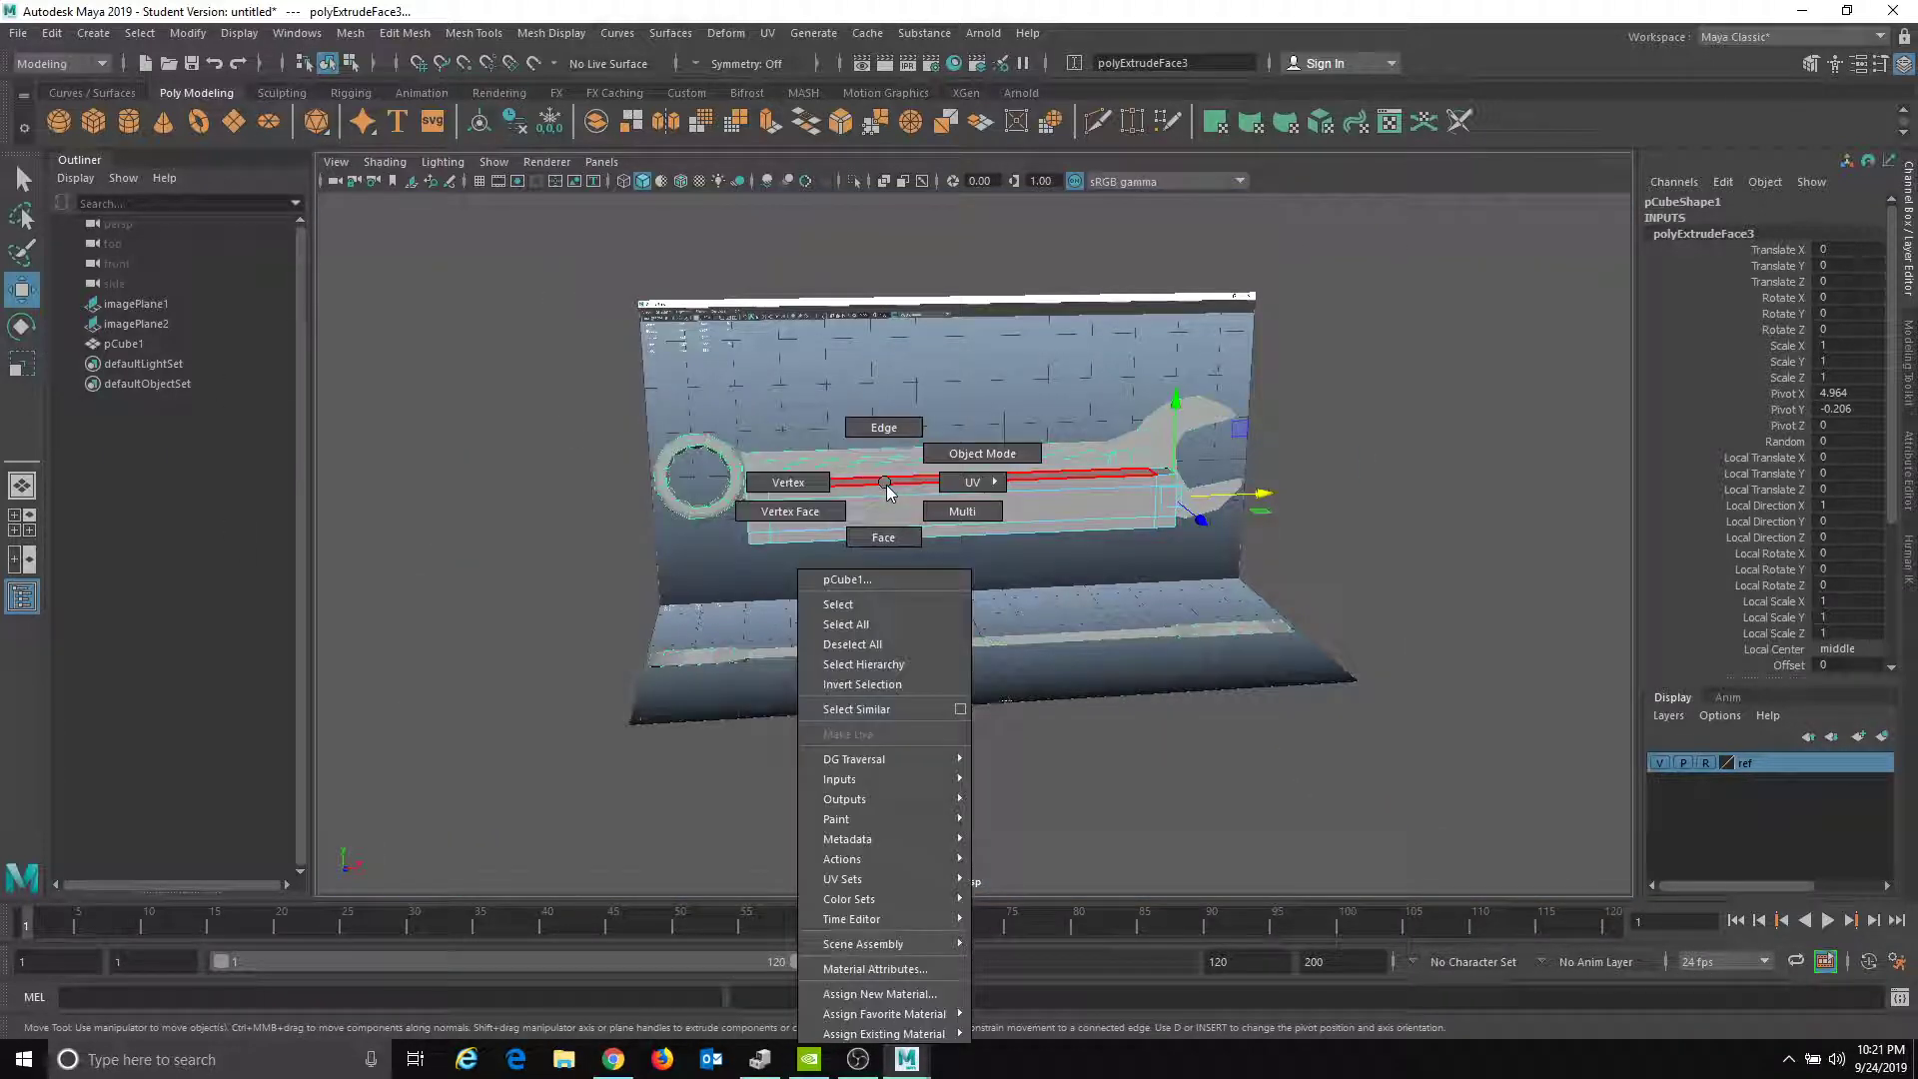
pyautogui.moveTo(885, 482); pyautogui.dragTo(982, 454, button='right')
pyautogui.press('f')
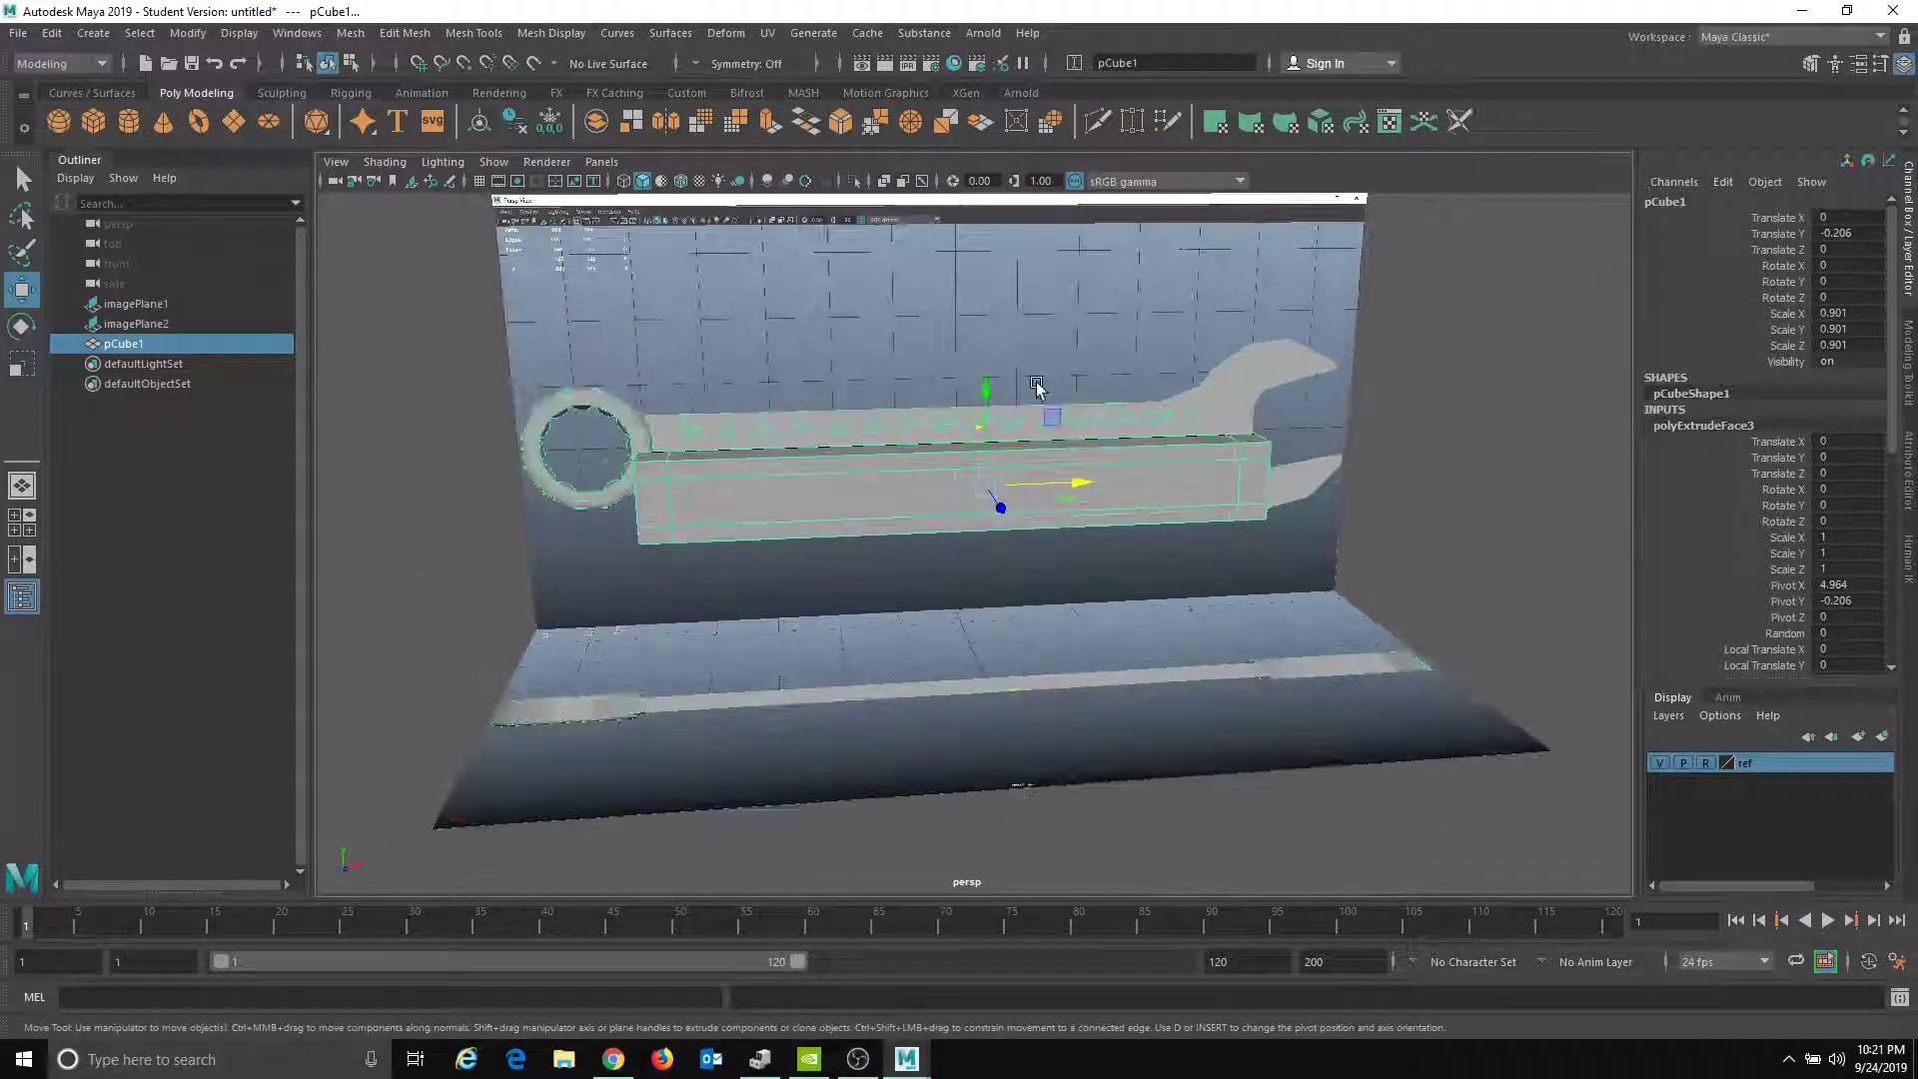
pyautogui.click(1883, 738)
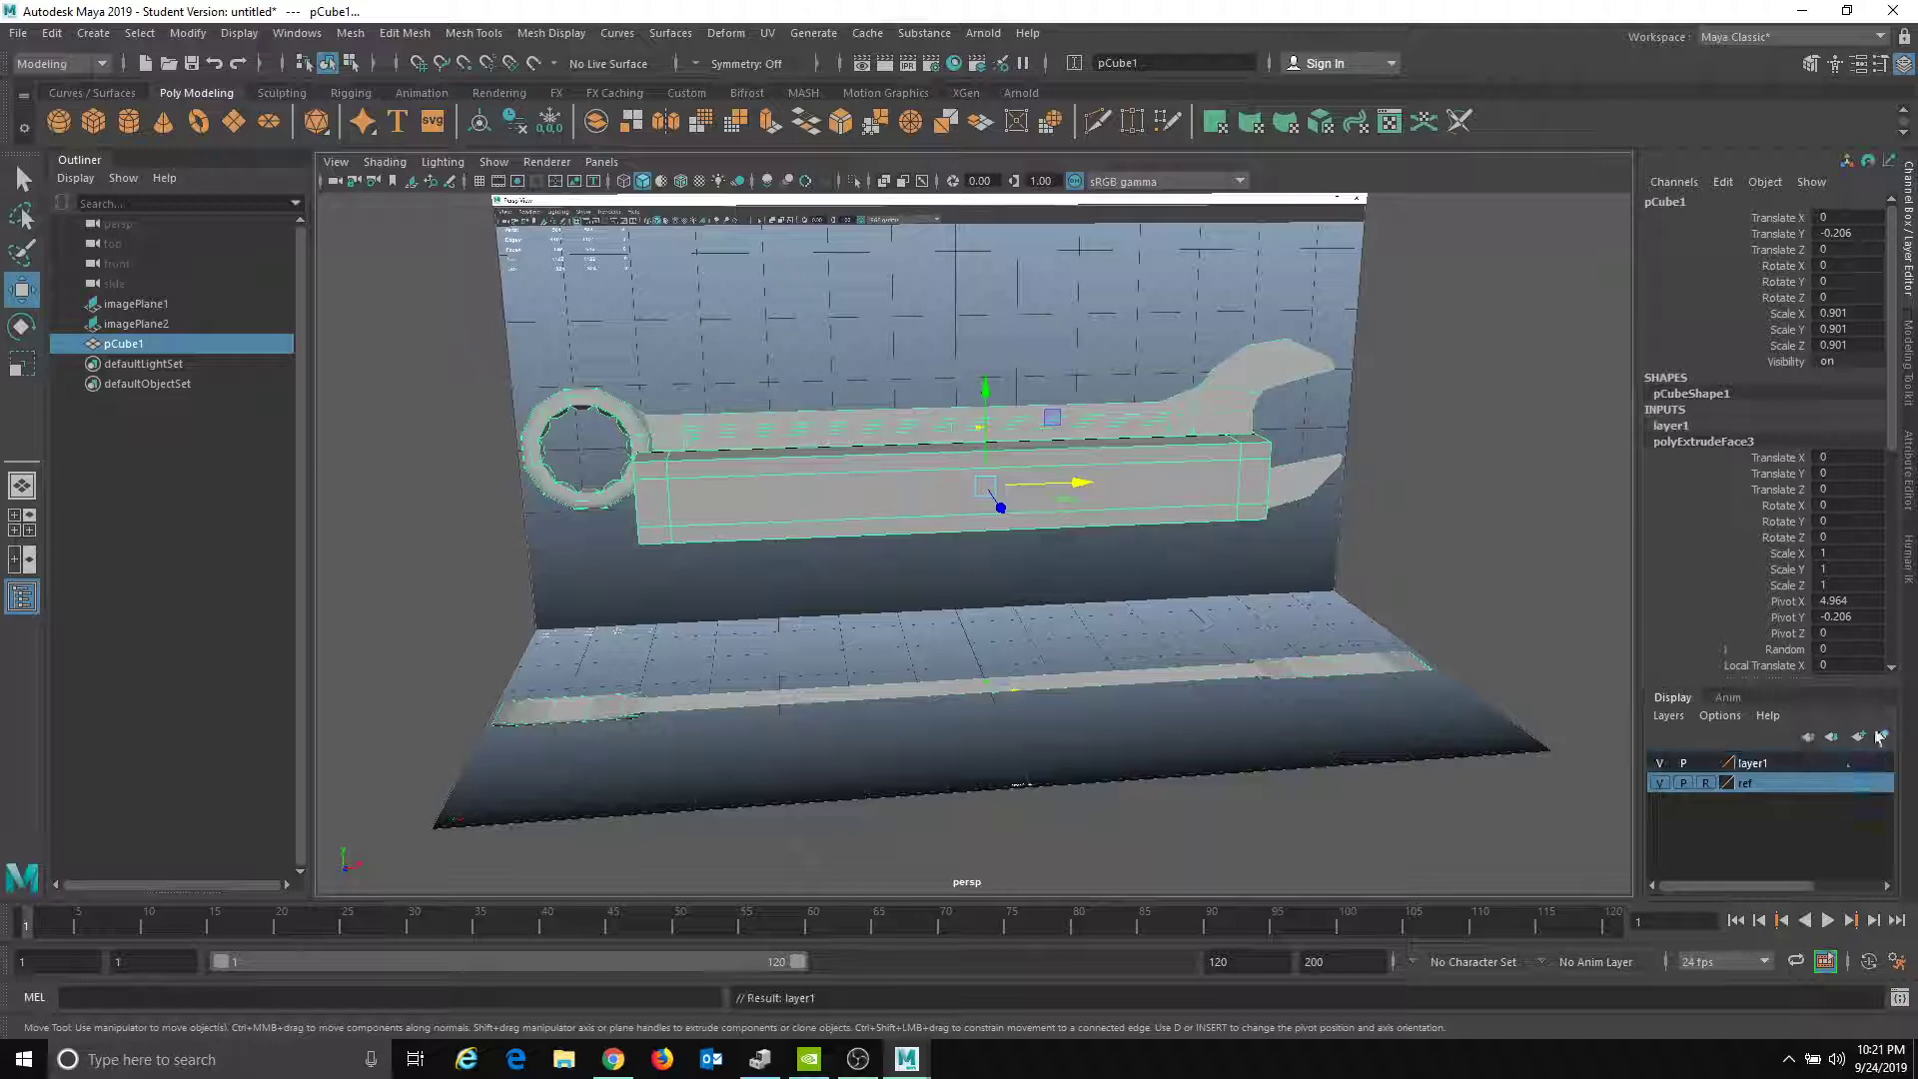
pyautogui.click(1659, 764)
pyautogui.scroll(5, 1151, 647)
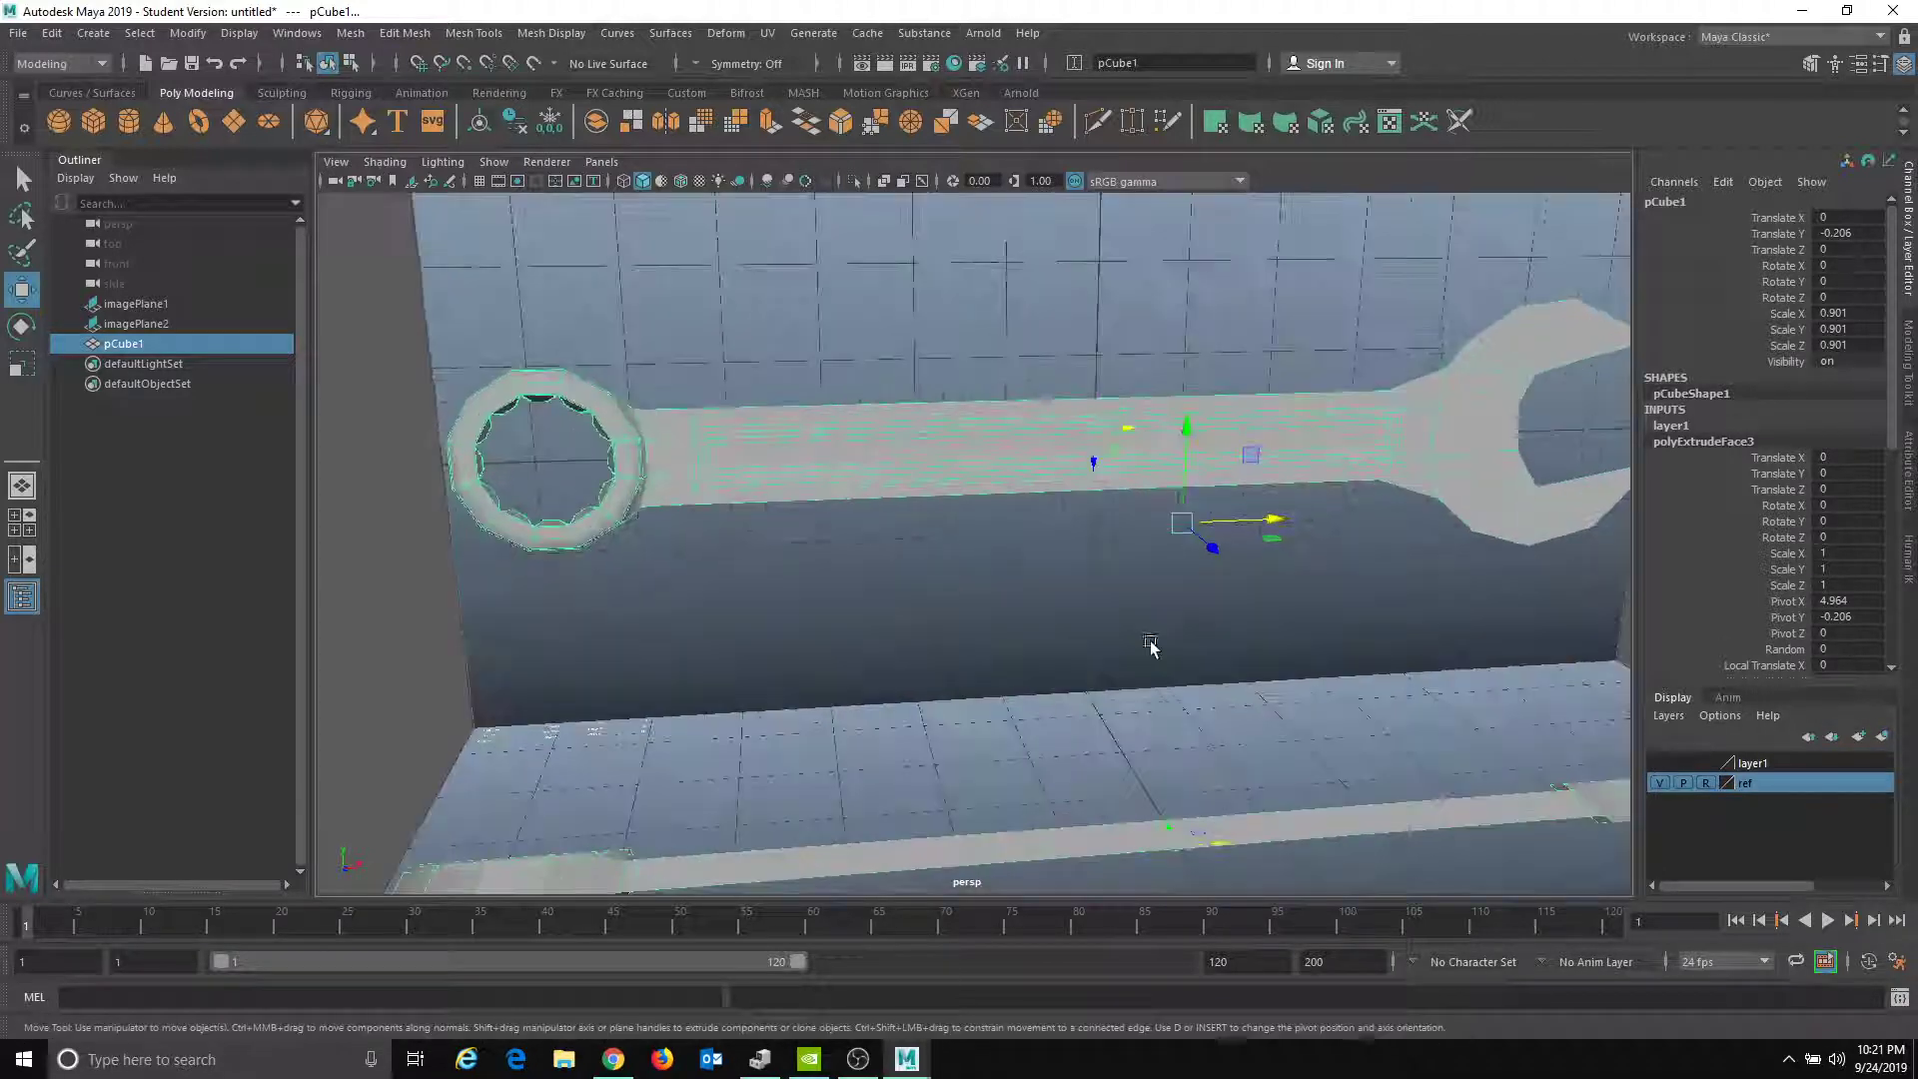
# - Rename the handle block's display layer to work
pyautogui.doubleClick(1740, 763)
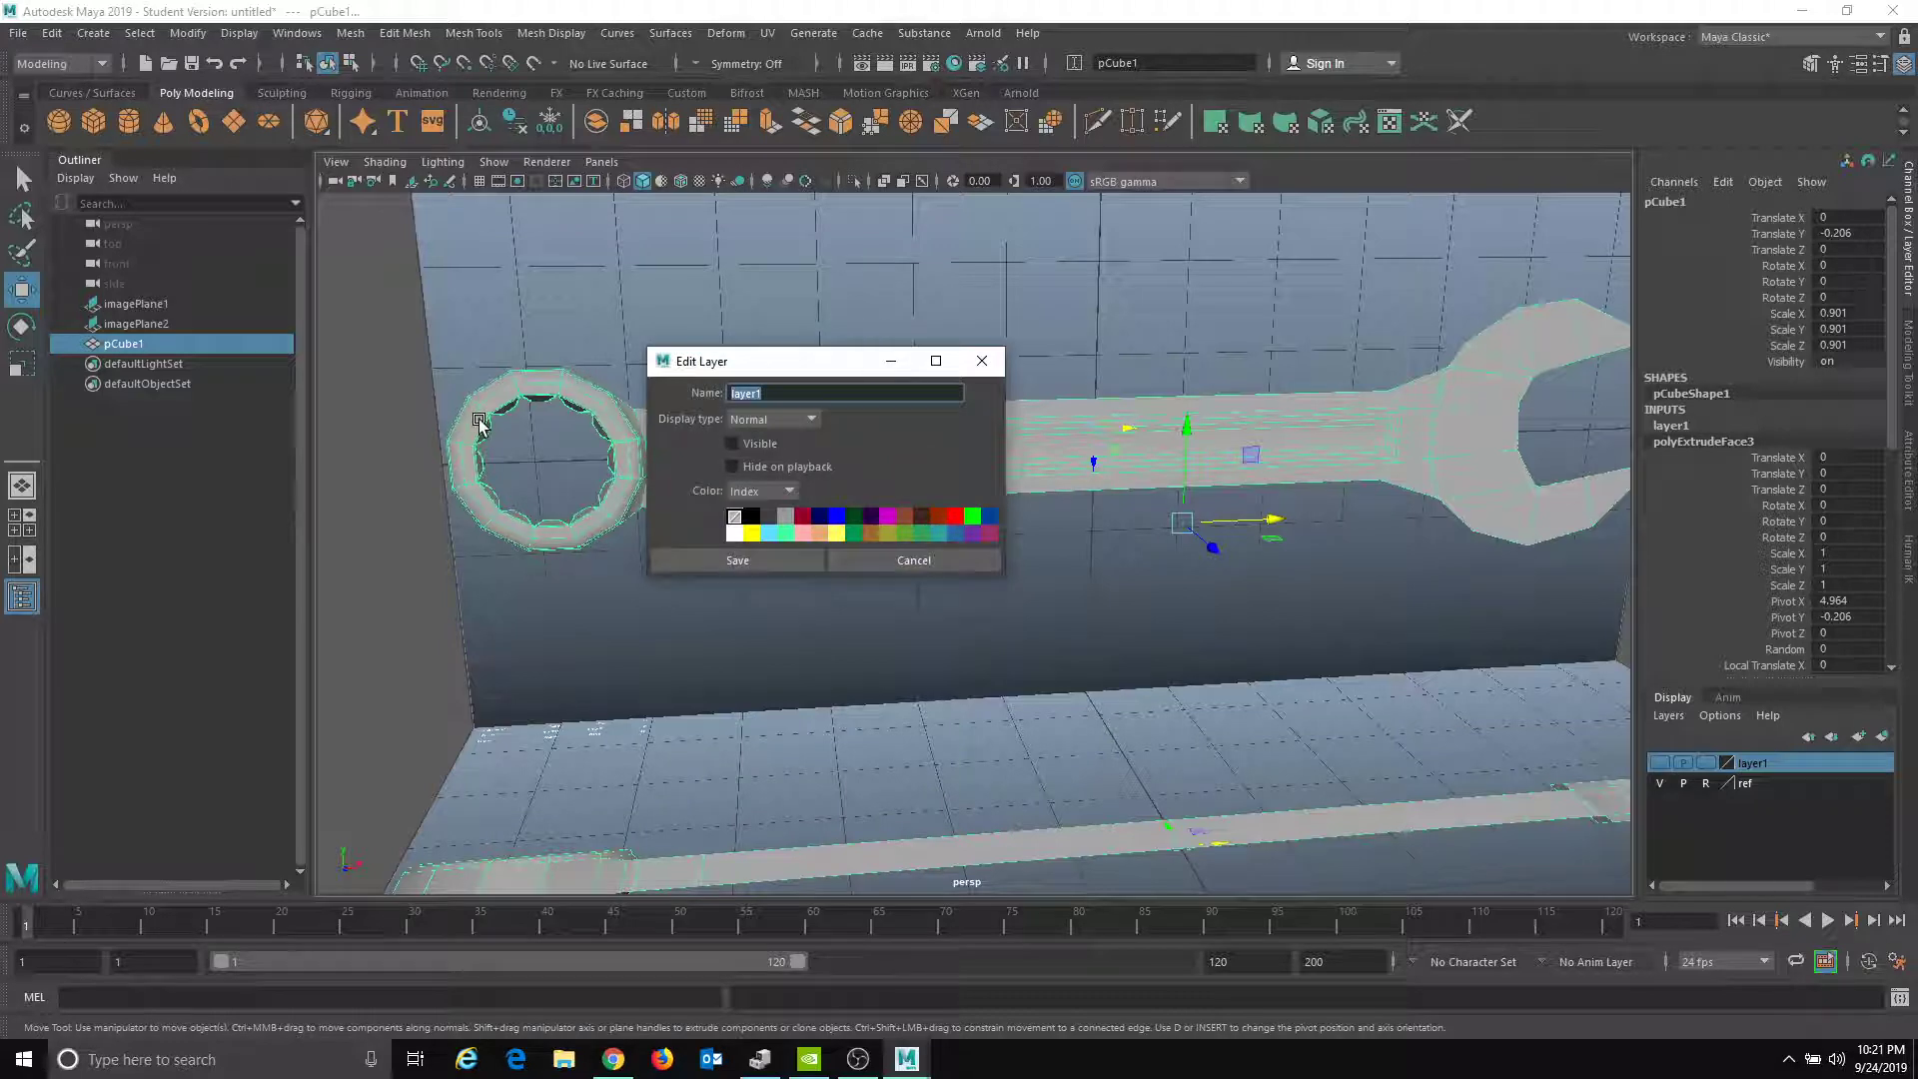
pyautogui.write('work')
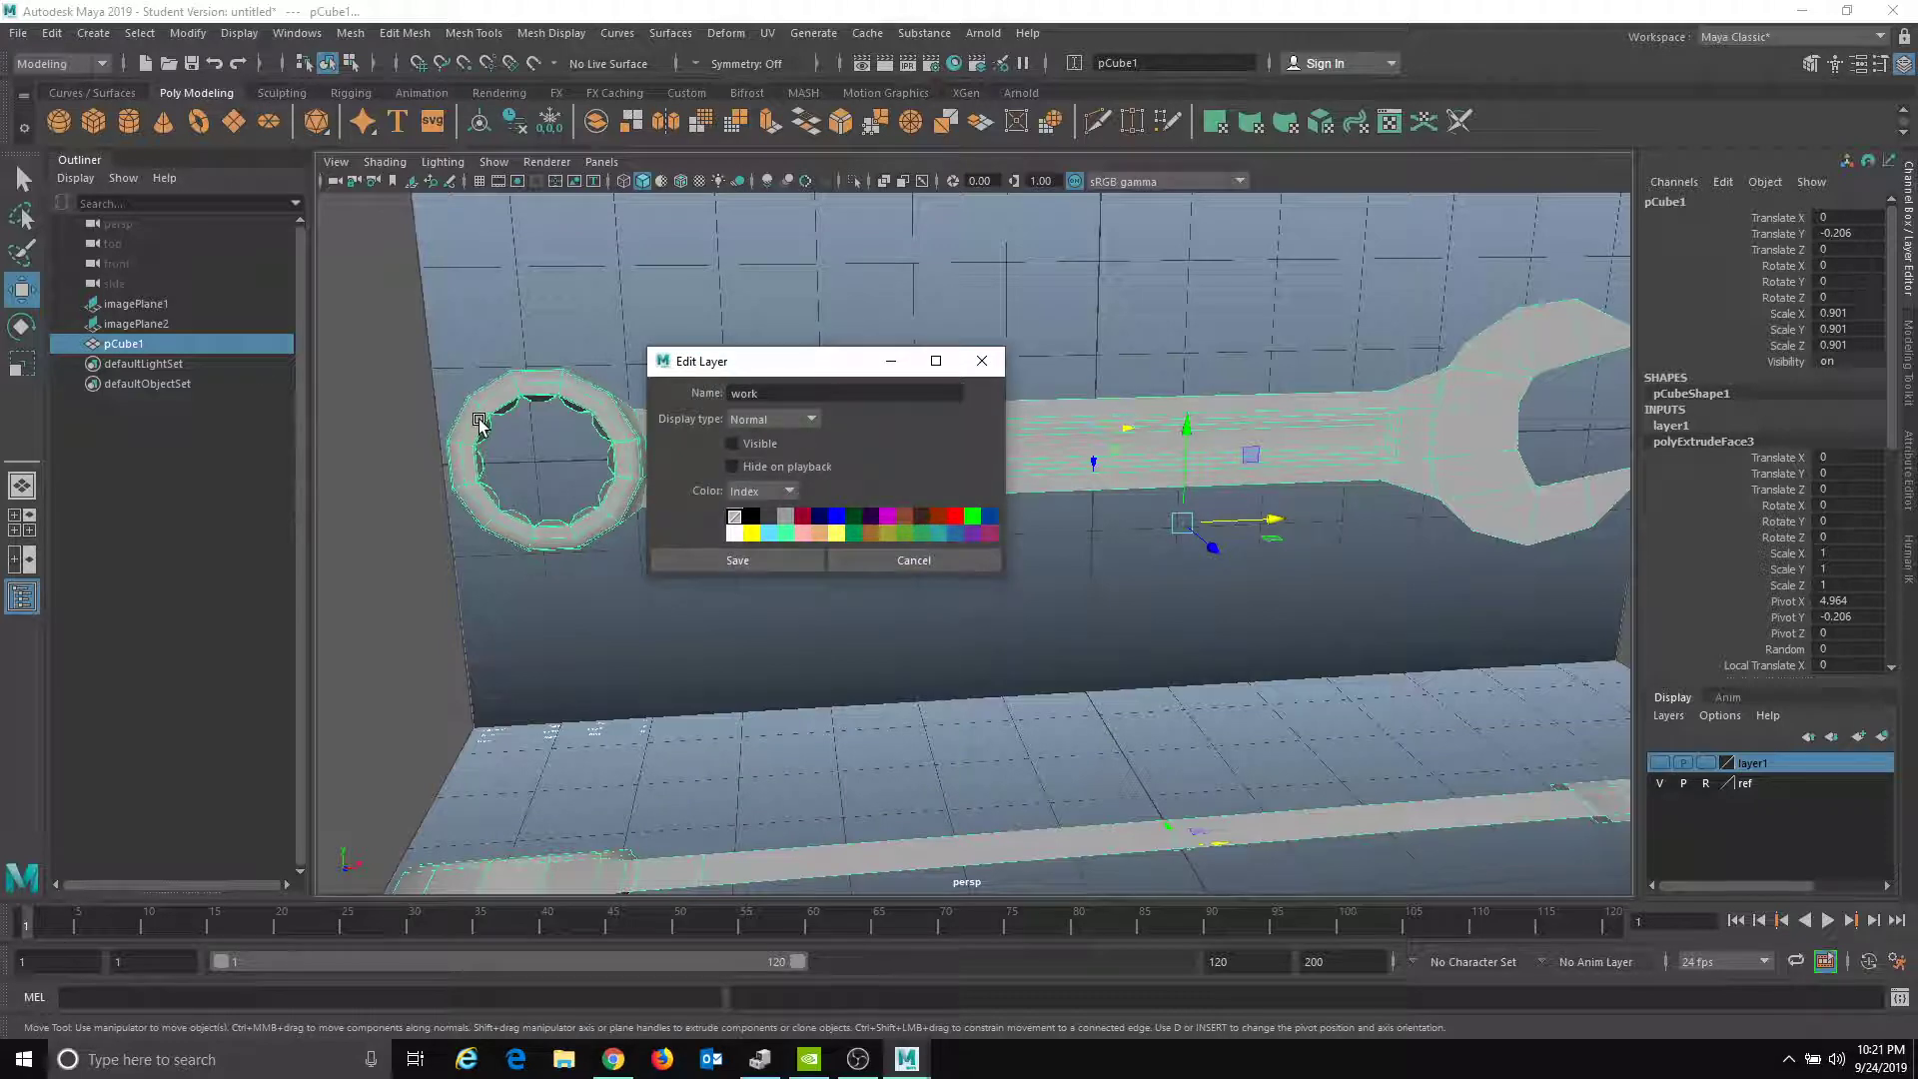
pyautogui.click(821, 562)
pyautogui.keyDown('alt'); pyautogui.moveTo(861, 561); pyautogui.dragTo(1044, 550, button='middle'); pyautogui.keyUp('alt')
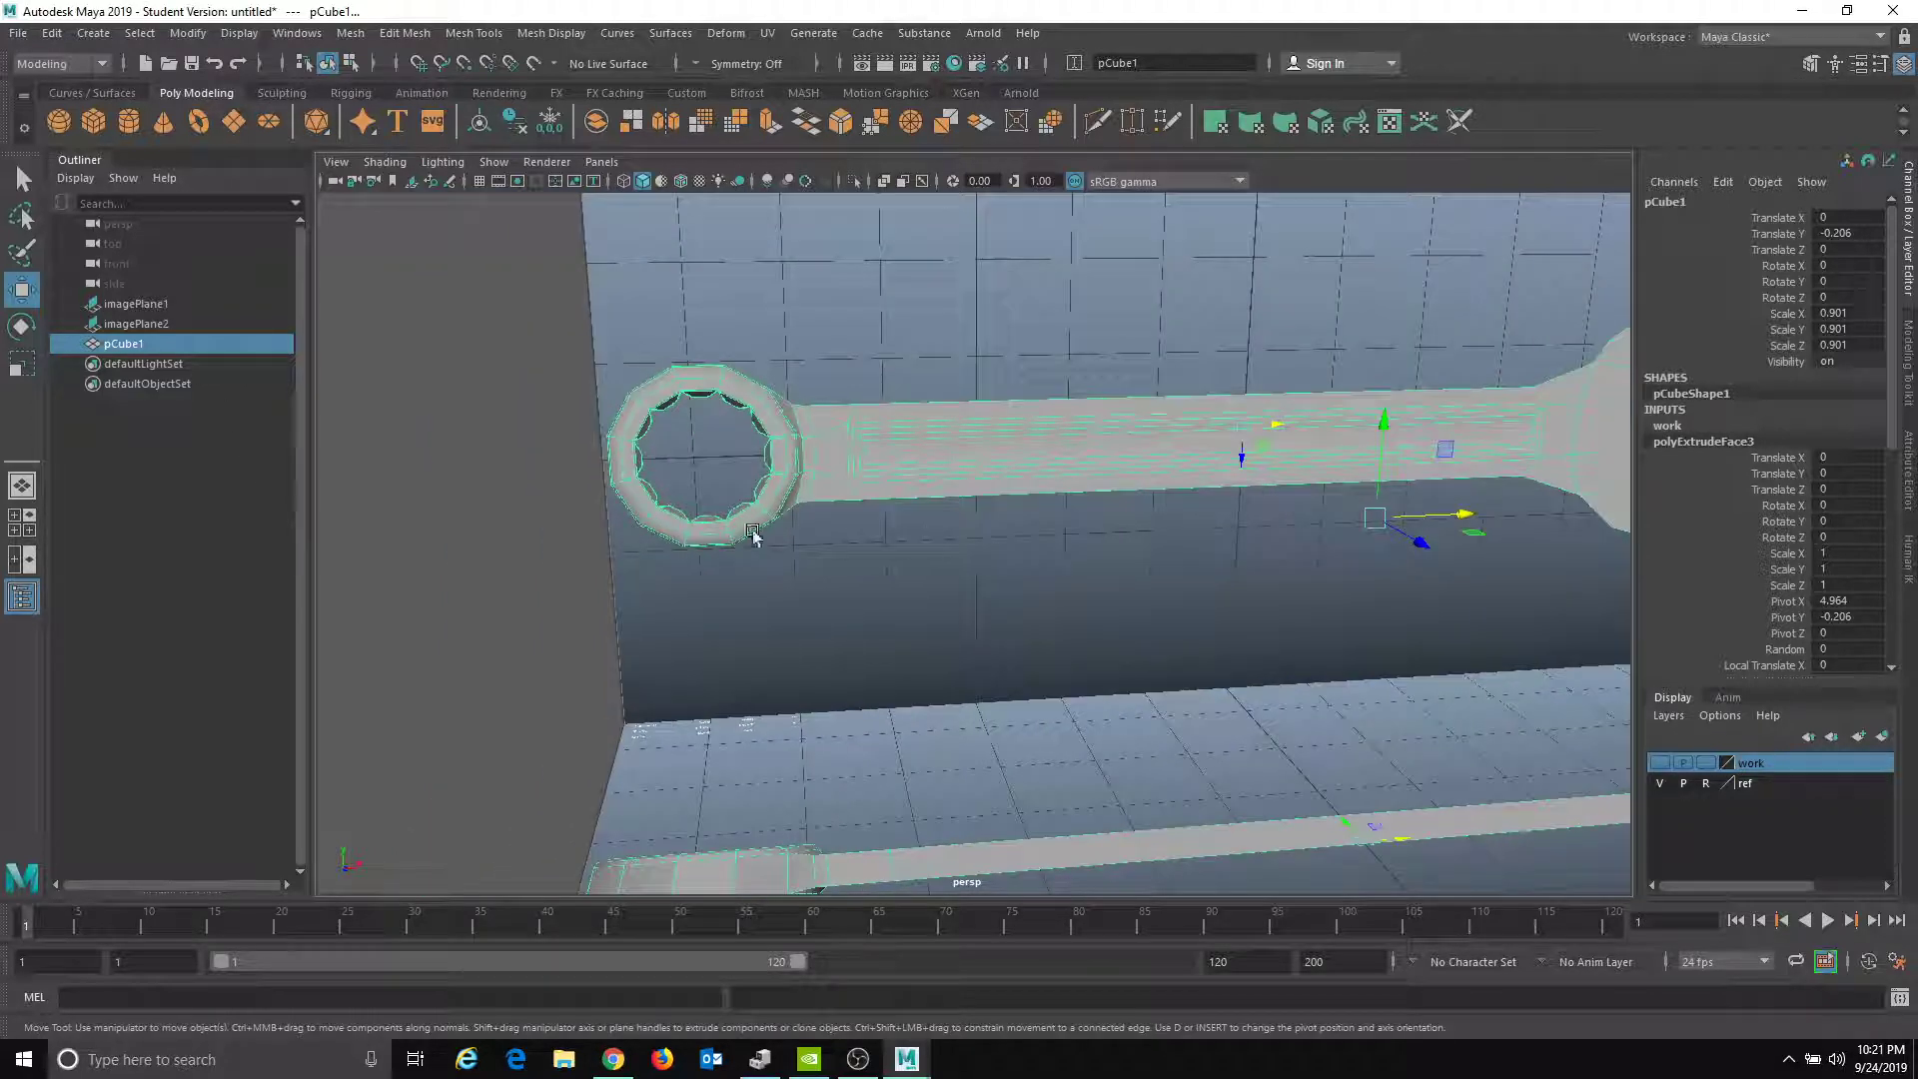
# - Create a polygon pipe with 12 axis divisions
pyautogui.click(93, 33)
pyautogui.moveTo(162, 101)
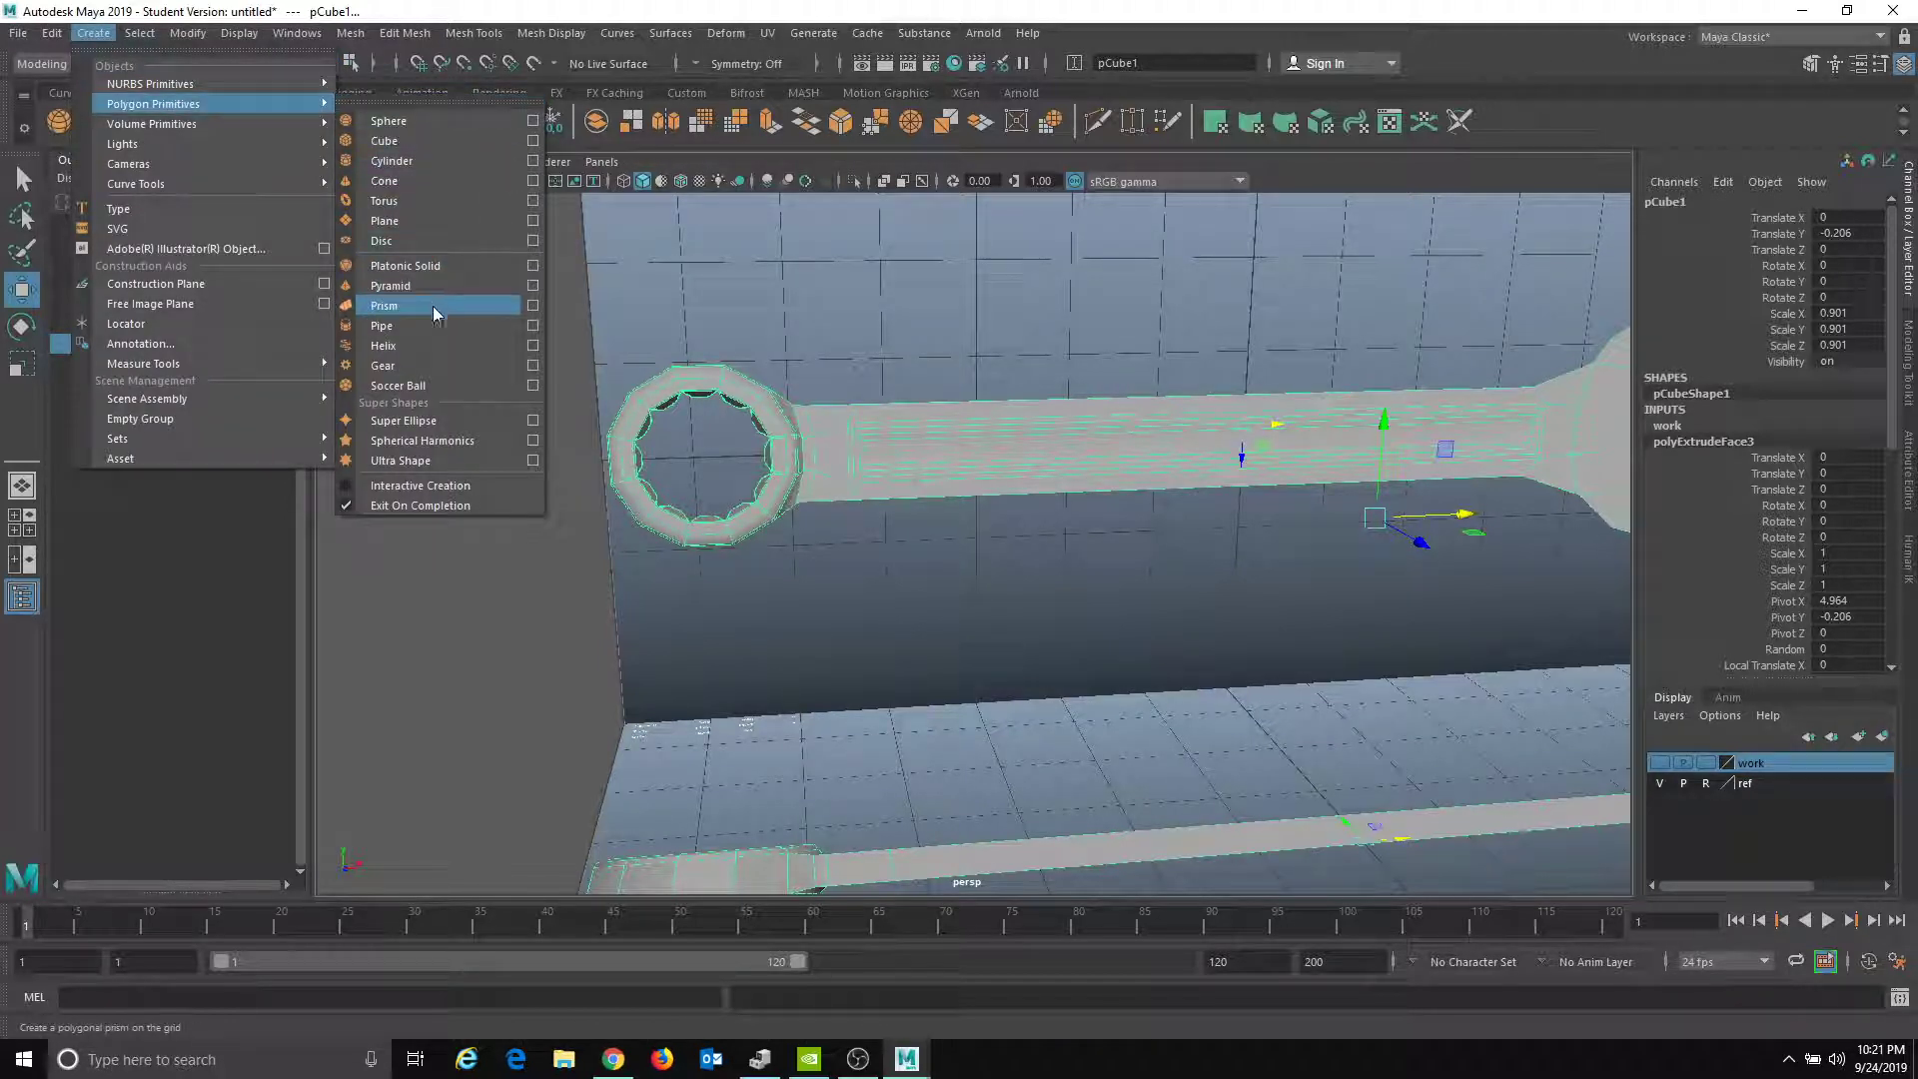
pyautogui.click(532, 326)
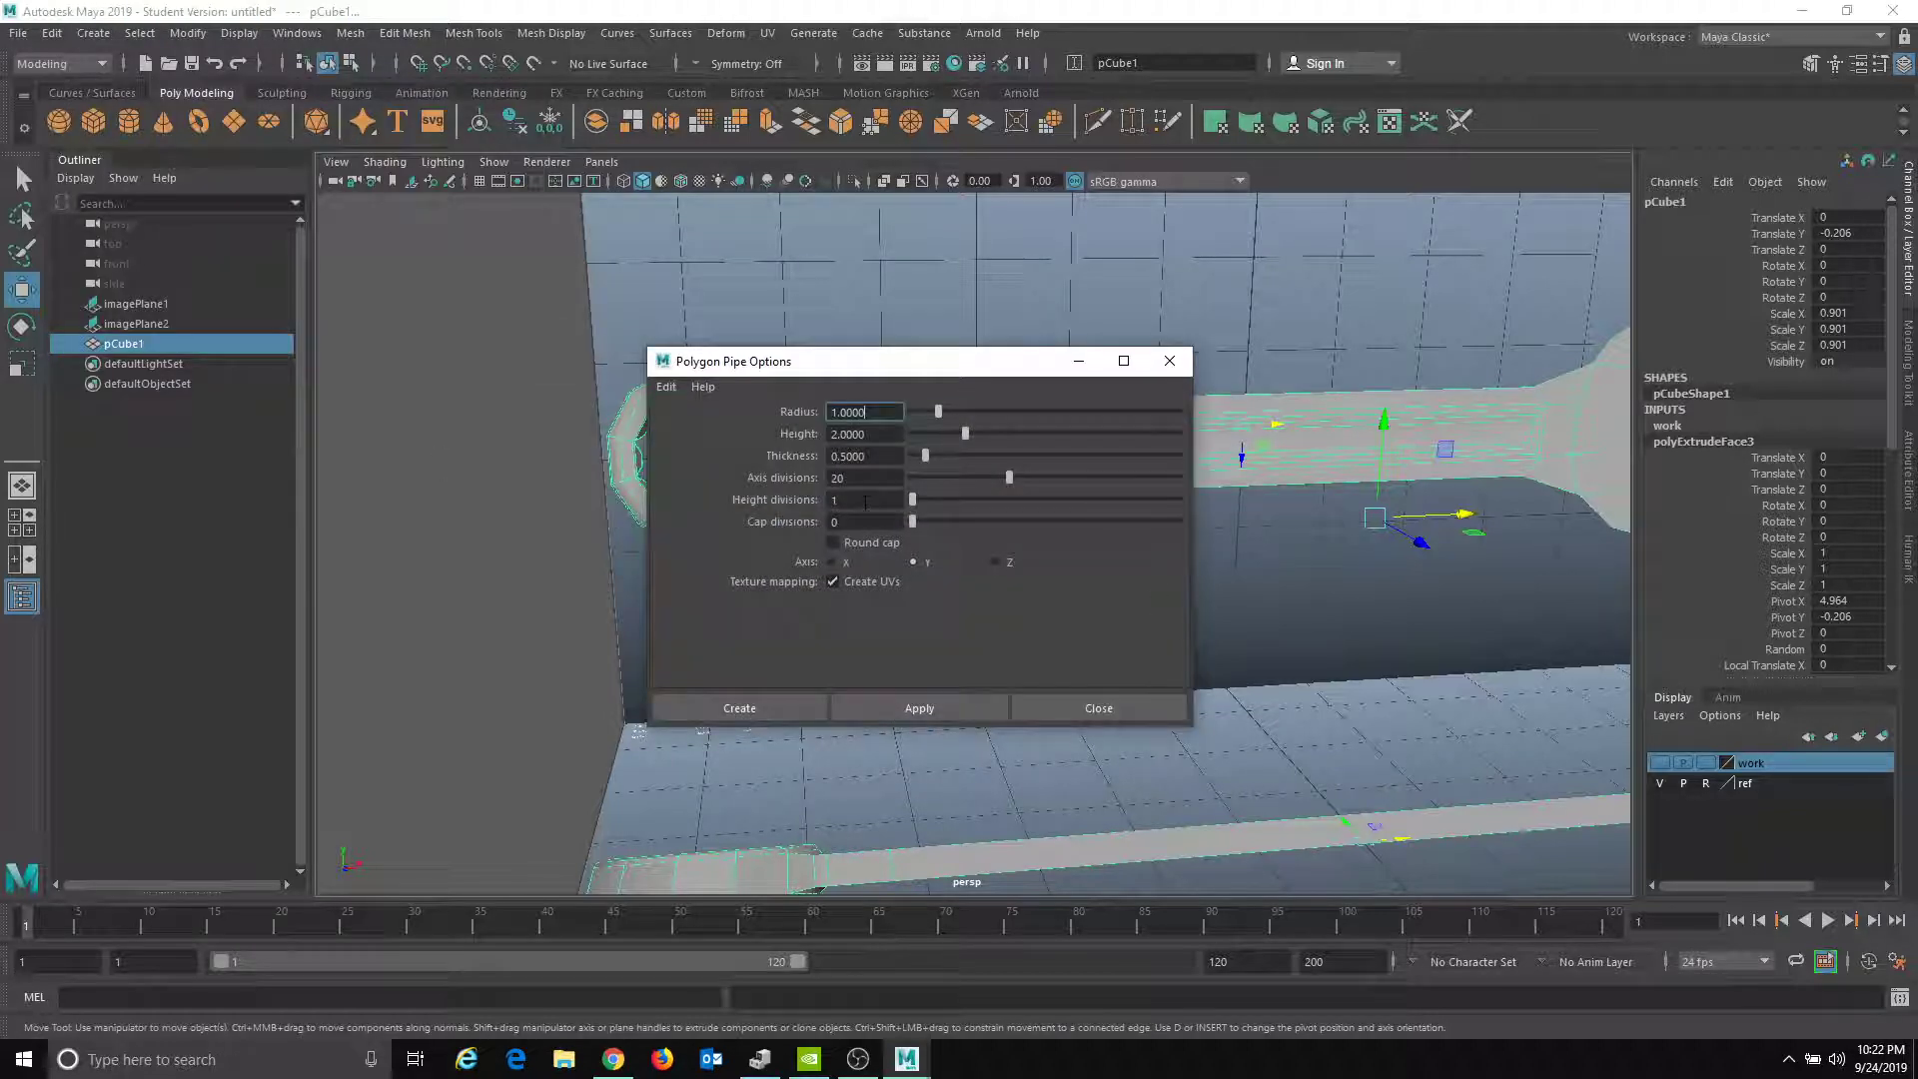
pyautogui.click(865, 477)
pyautogui.write('12')
pyautogui.click(897, 708)
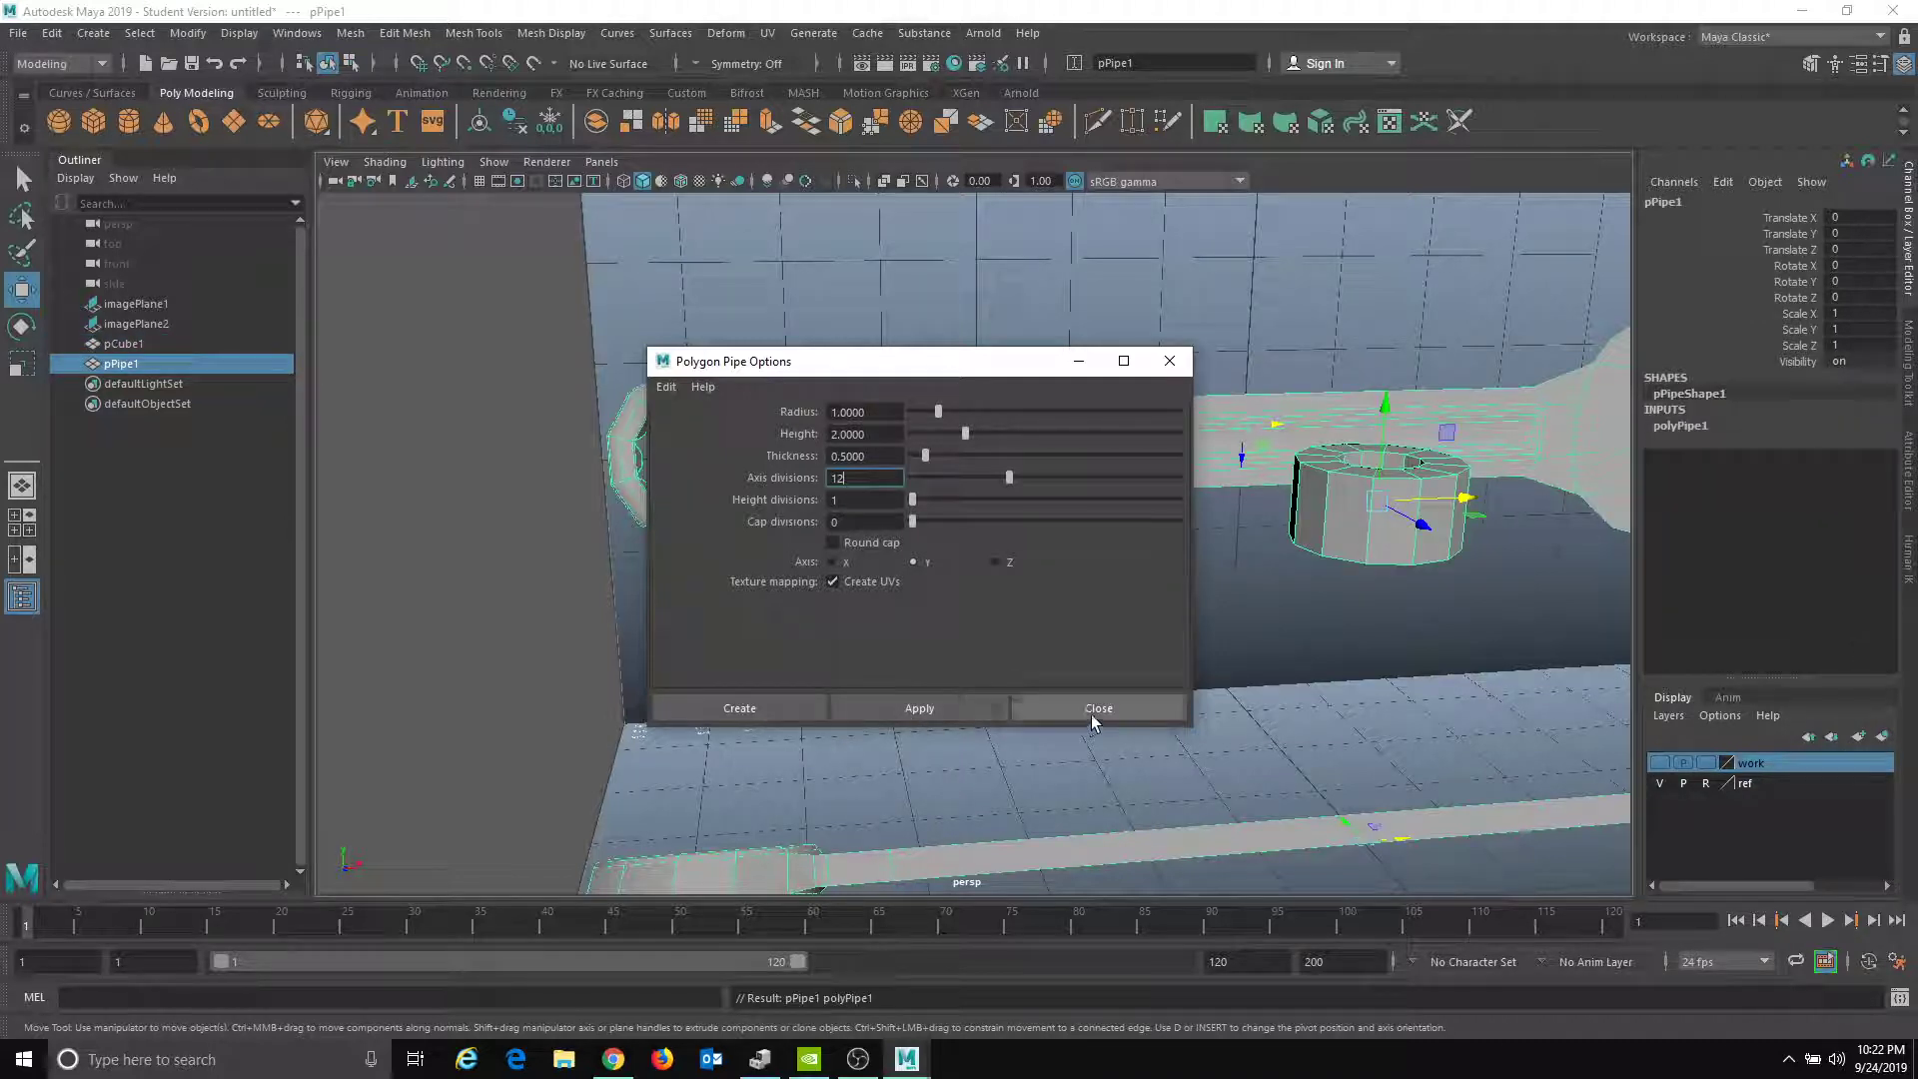
pyautogui.click(1097, 708)
# - Set the pipe's X rotation to 90 so it stands parallel to the upright reference image
pyautogui.scroll(3, 1144, 707)
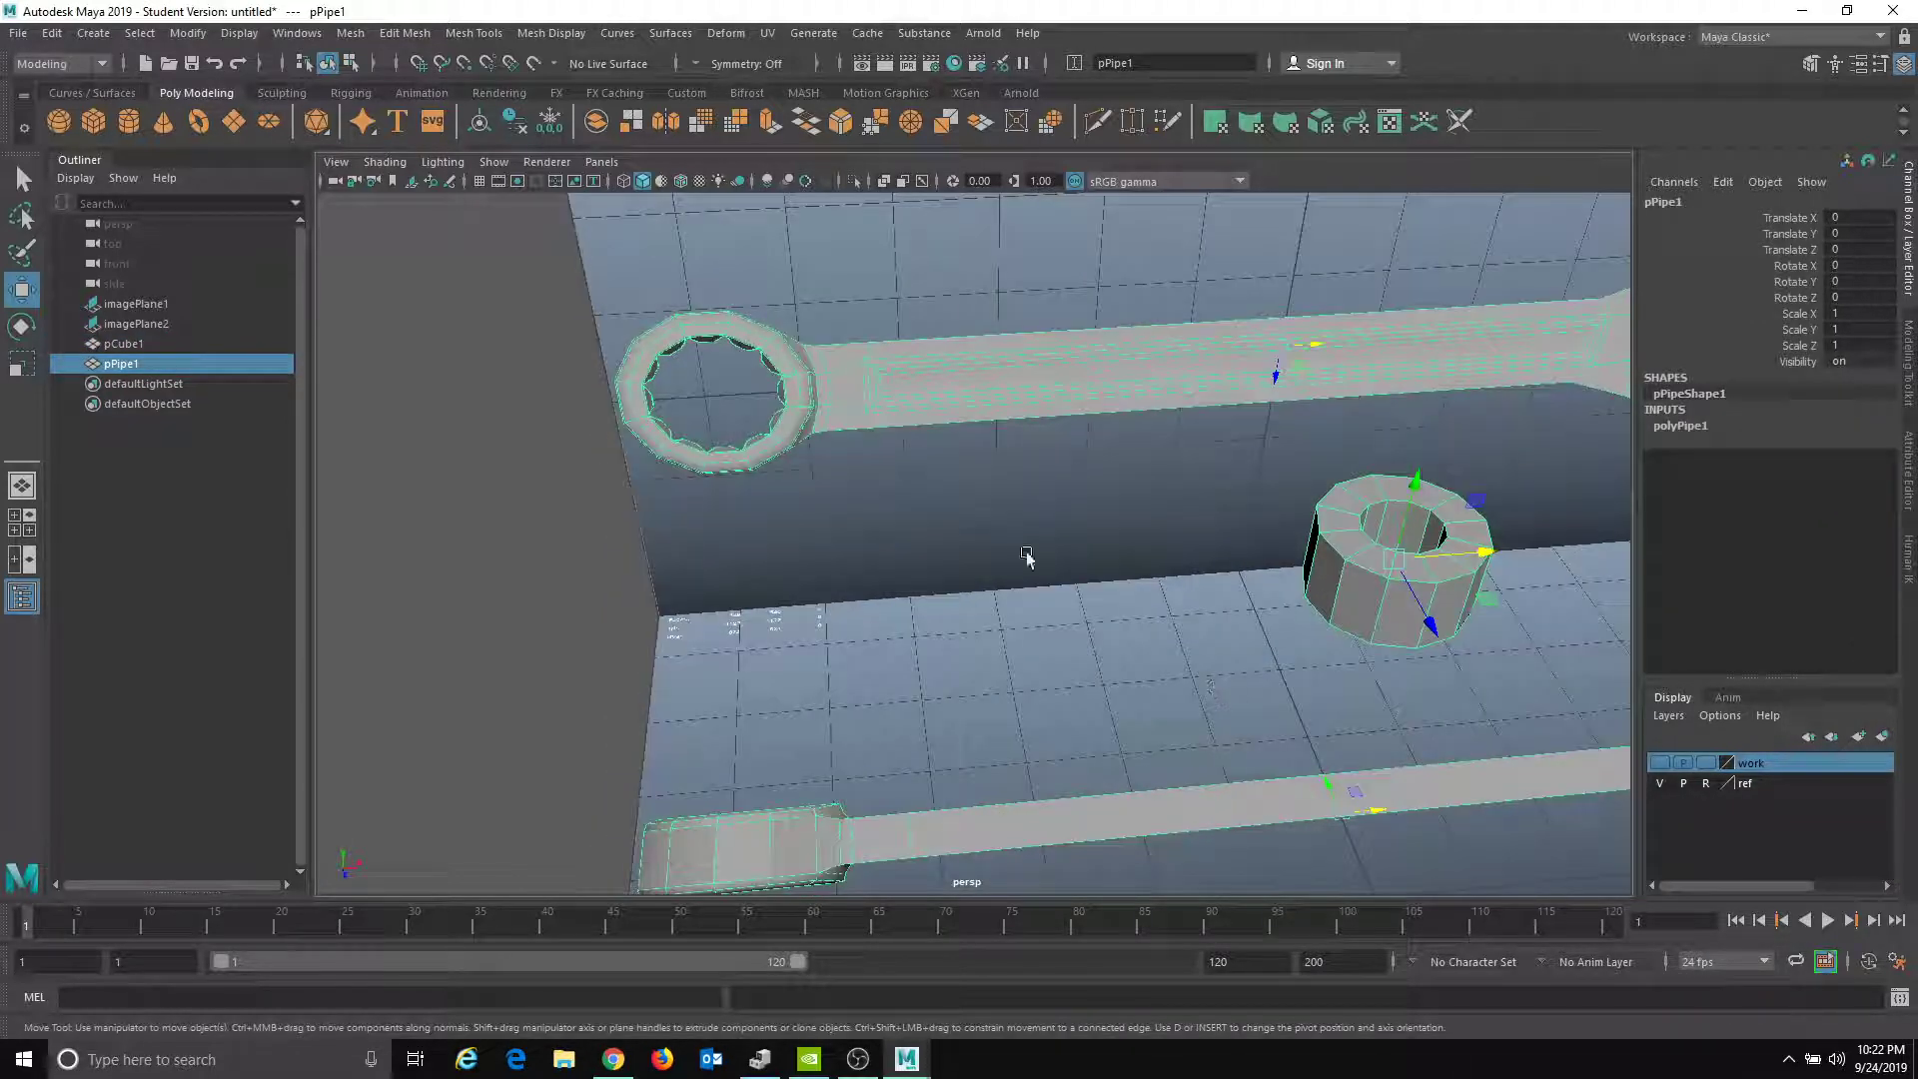
pyautogui.scroll(-5, 929, 548)
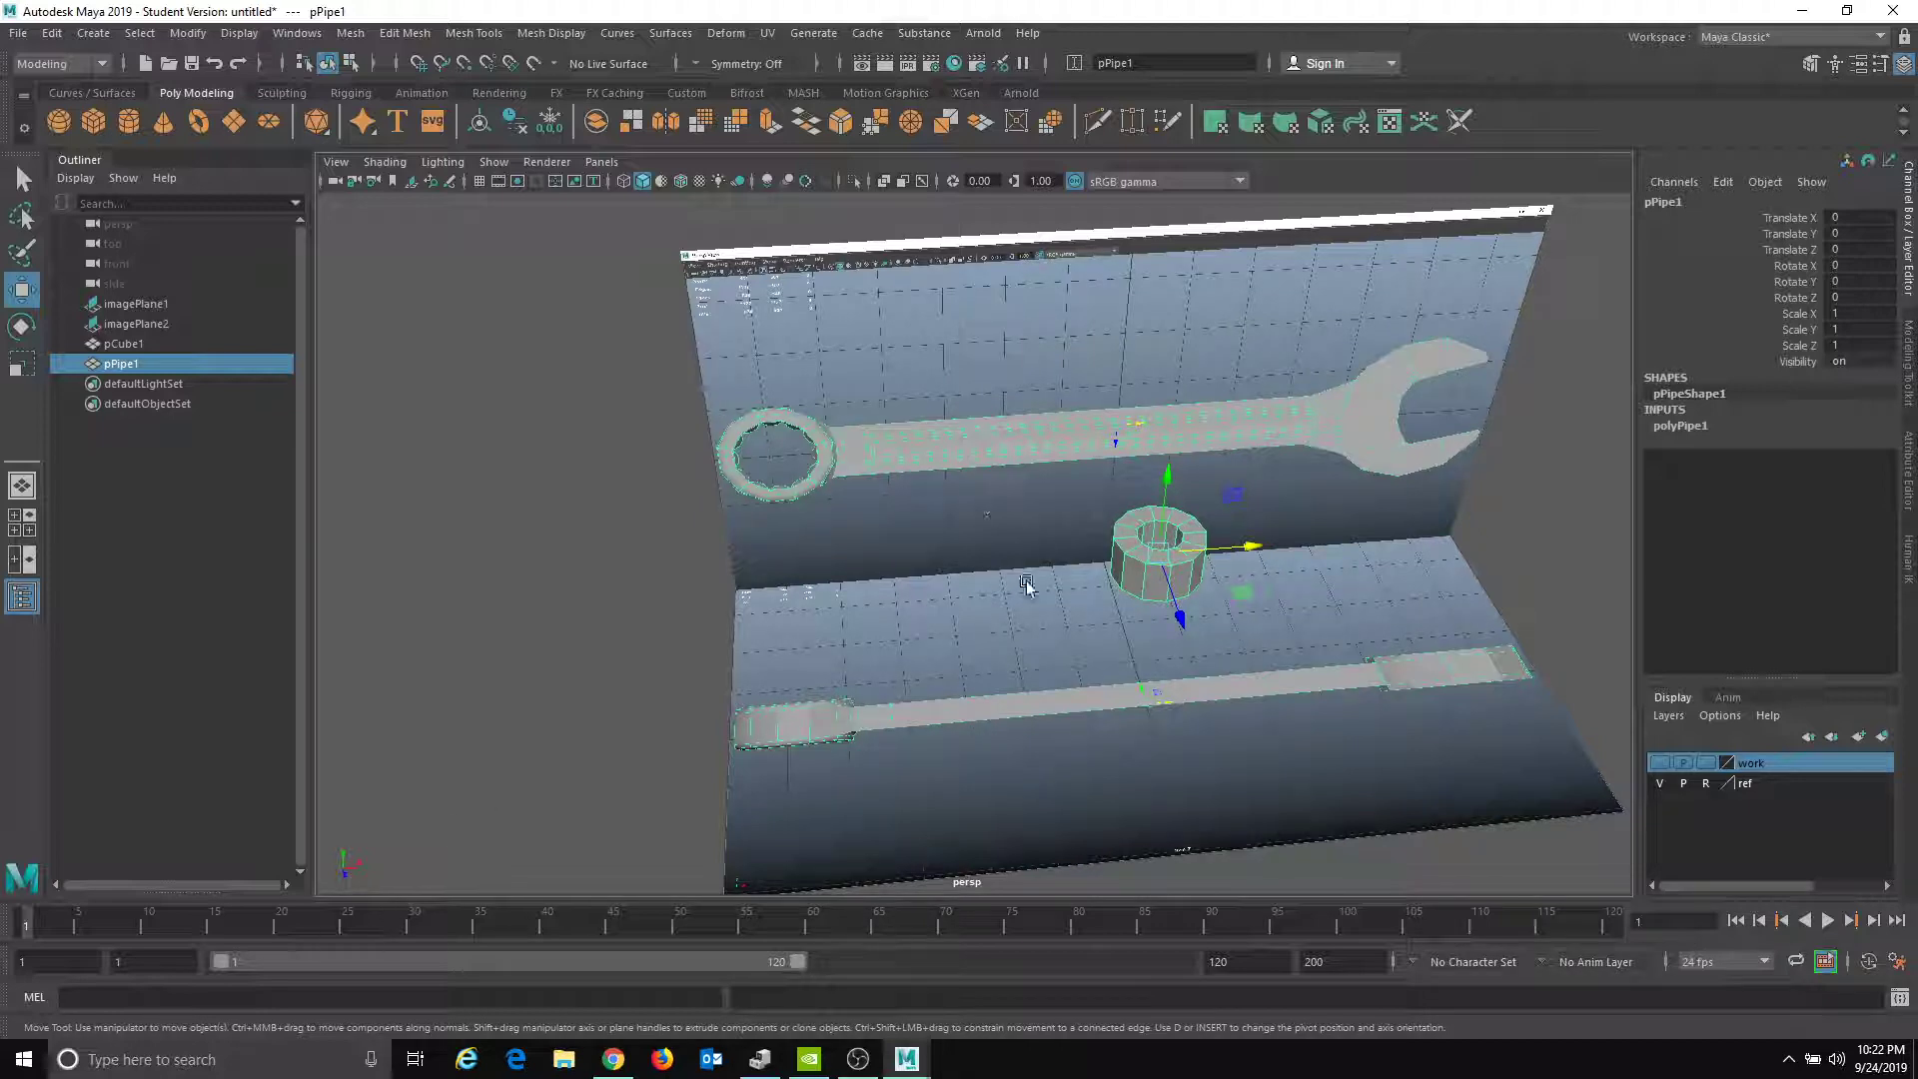
pyautogui.keyDown('alt'); pyautogui.moveTo(1010, 557); pyautogui.dragTo(1013, 528); pyautogui.keyUp('alt')
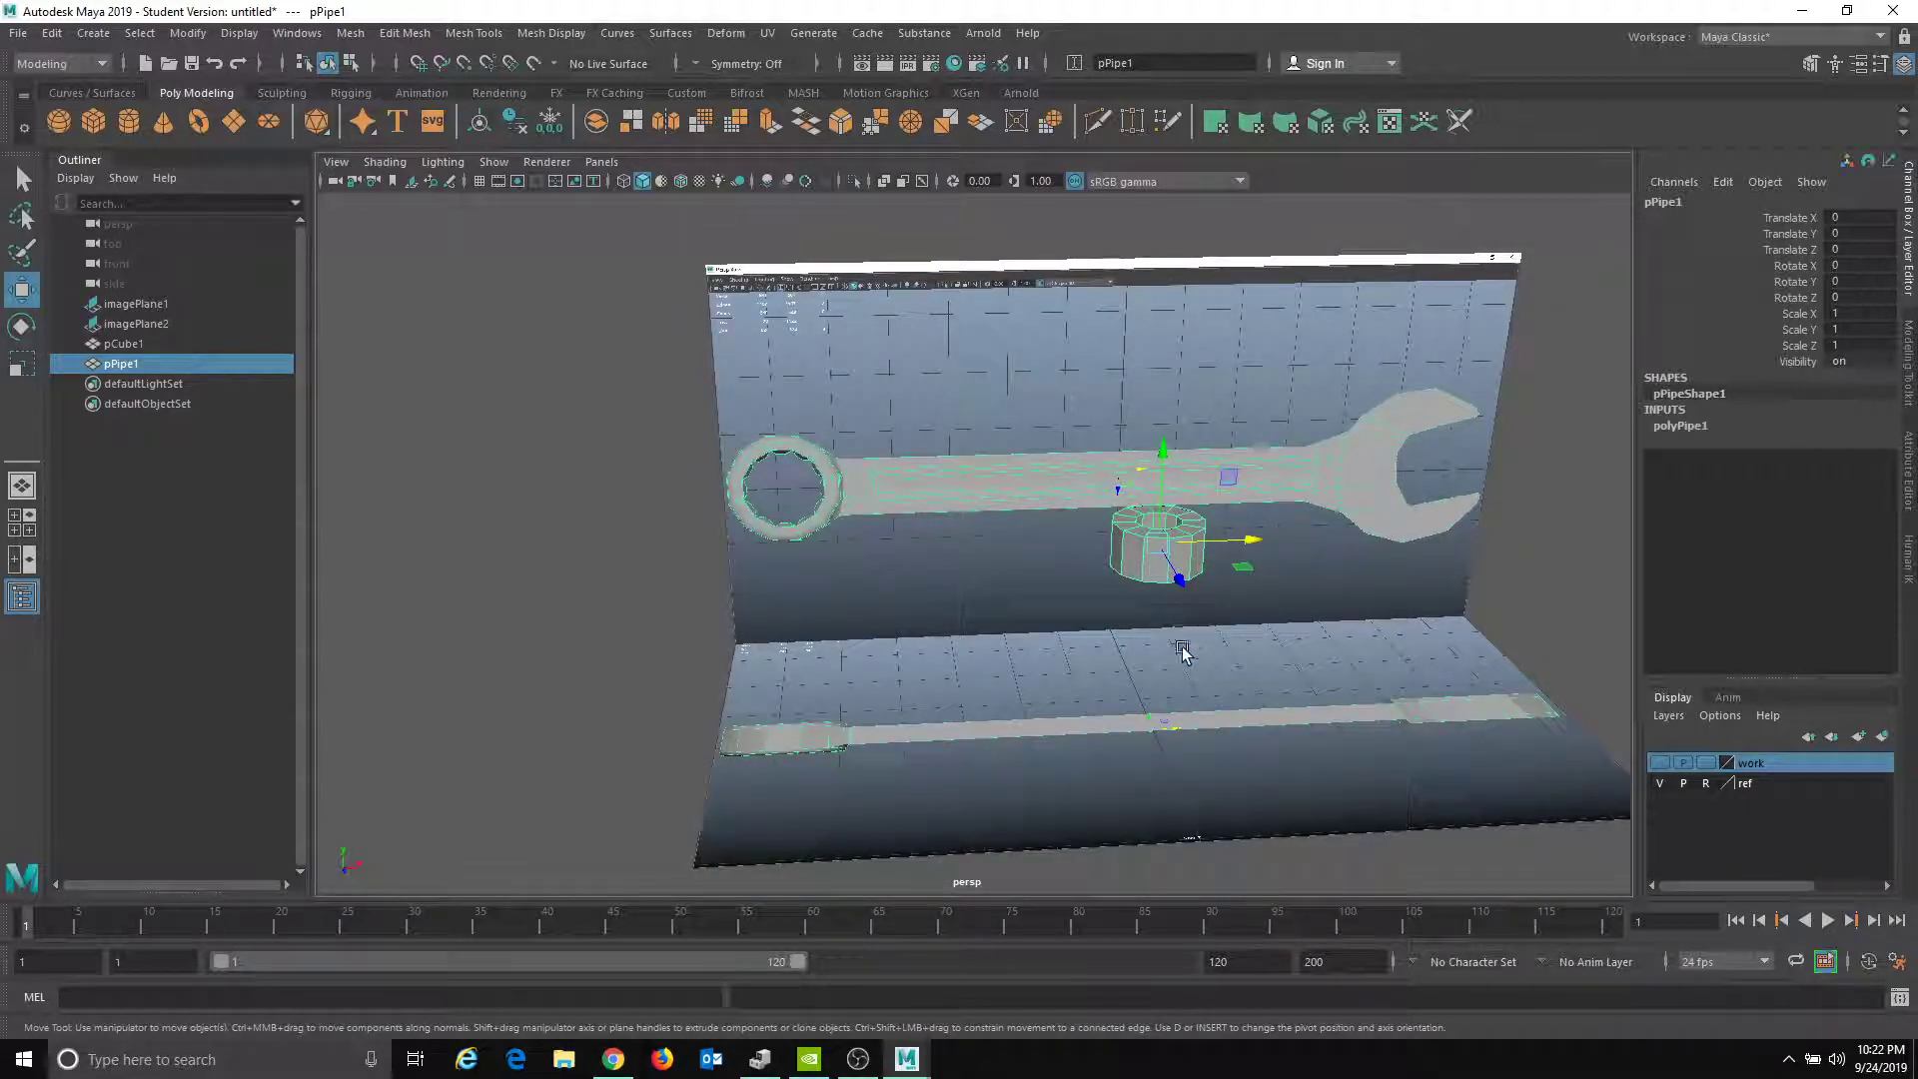
pyautogui.keyDown('alt'); pyautogui.moveTo(1182, 648); pyautogui.dragTo(1186, 663); pyautogui.keyUp('alt')
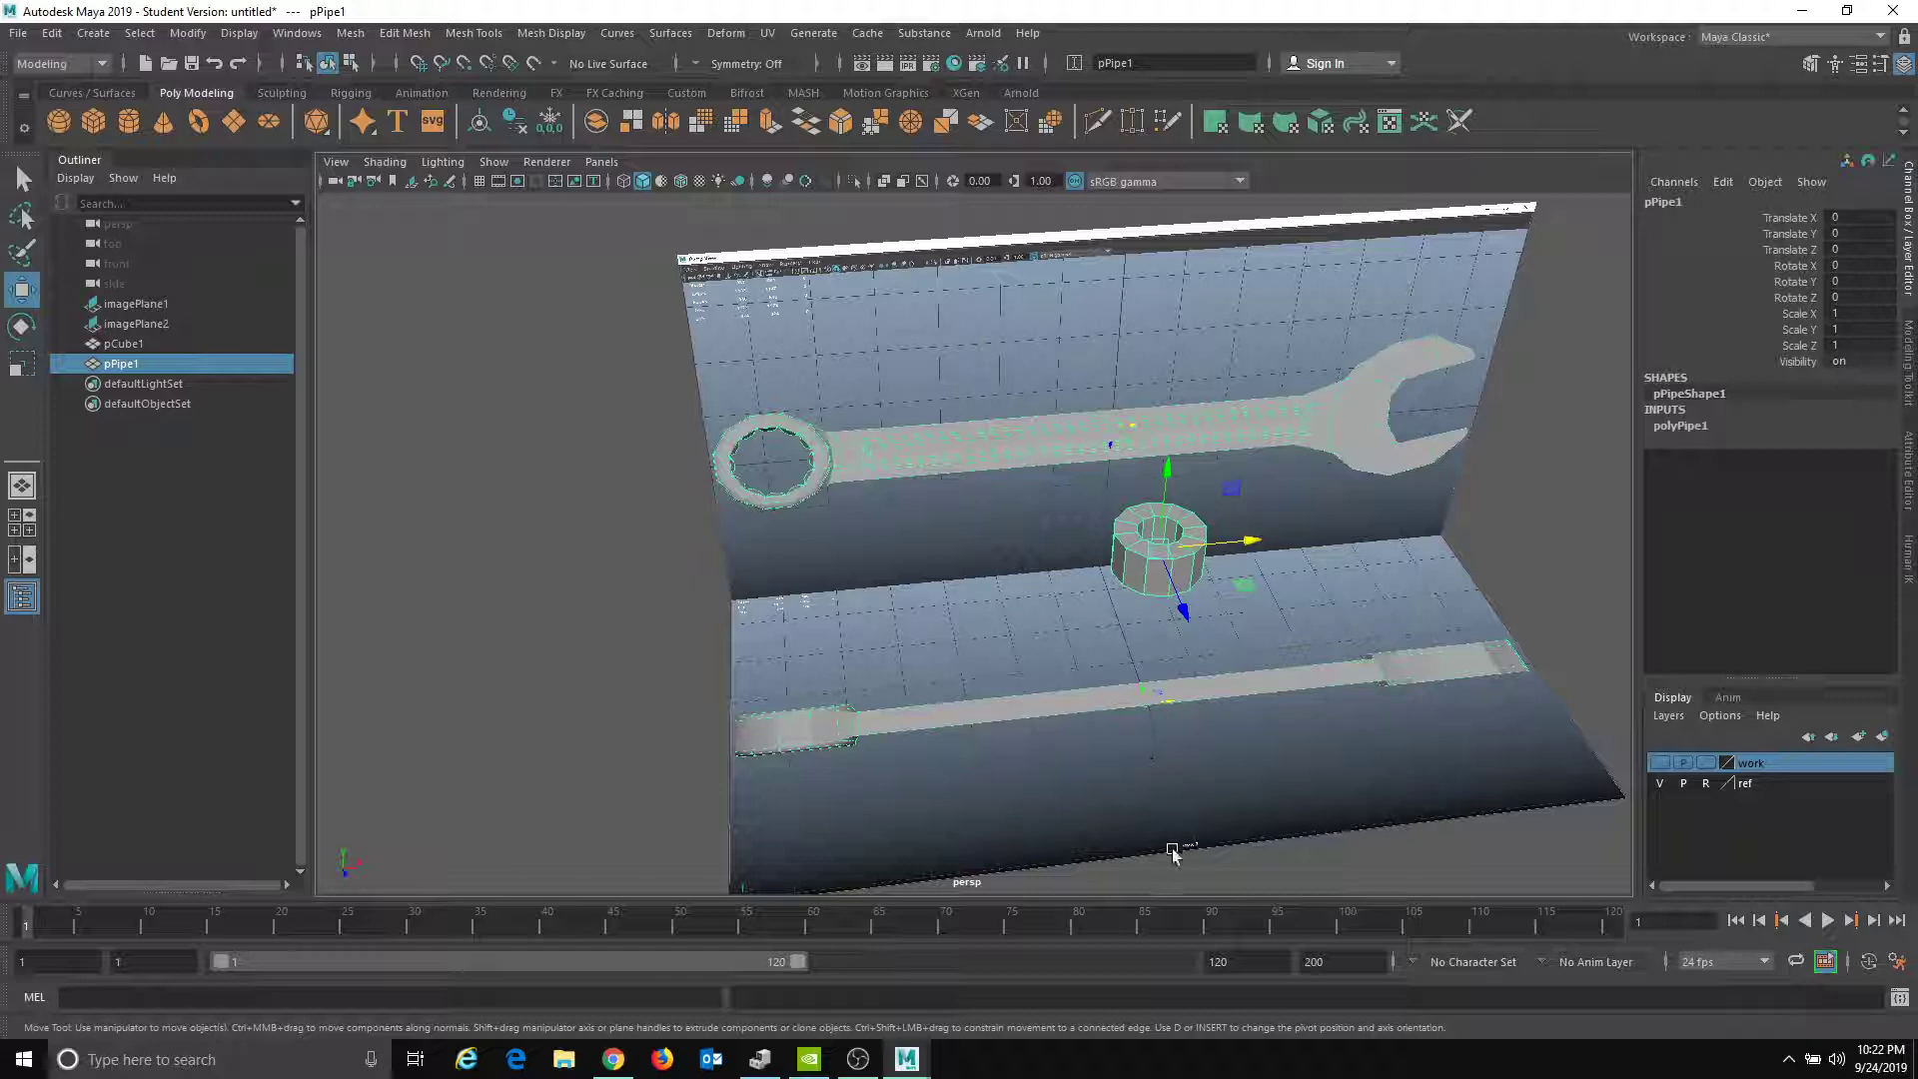
pyautogui.moveTo(1123, 744)
pyautogui.keyDown('alt'); pyautogui.mouseDown()
pyautogui.moveTo(1096, 712)
pyautogui.moveTo(1120, 745)
pyautogui.mouseUp(); pyautogui.keyUp('alt')
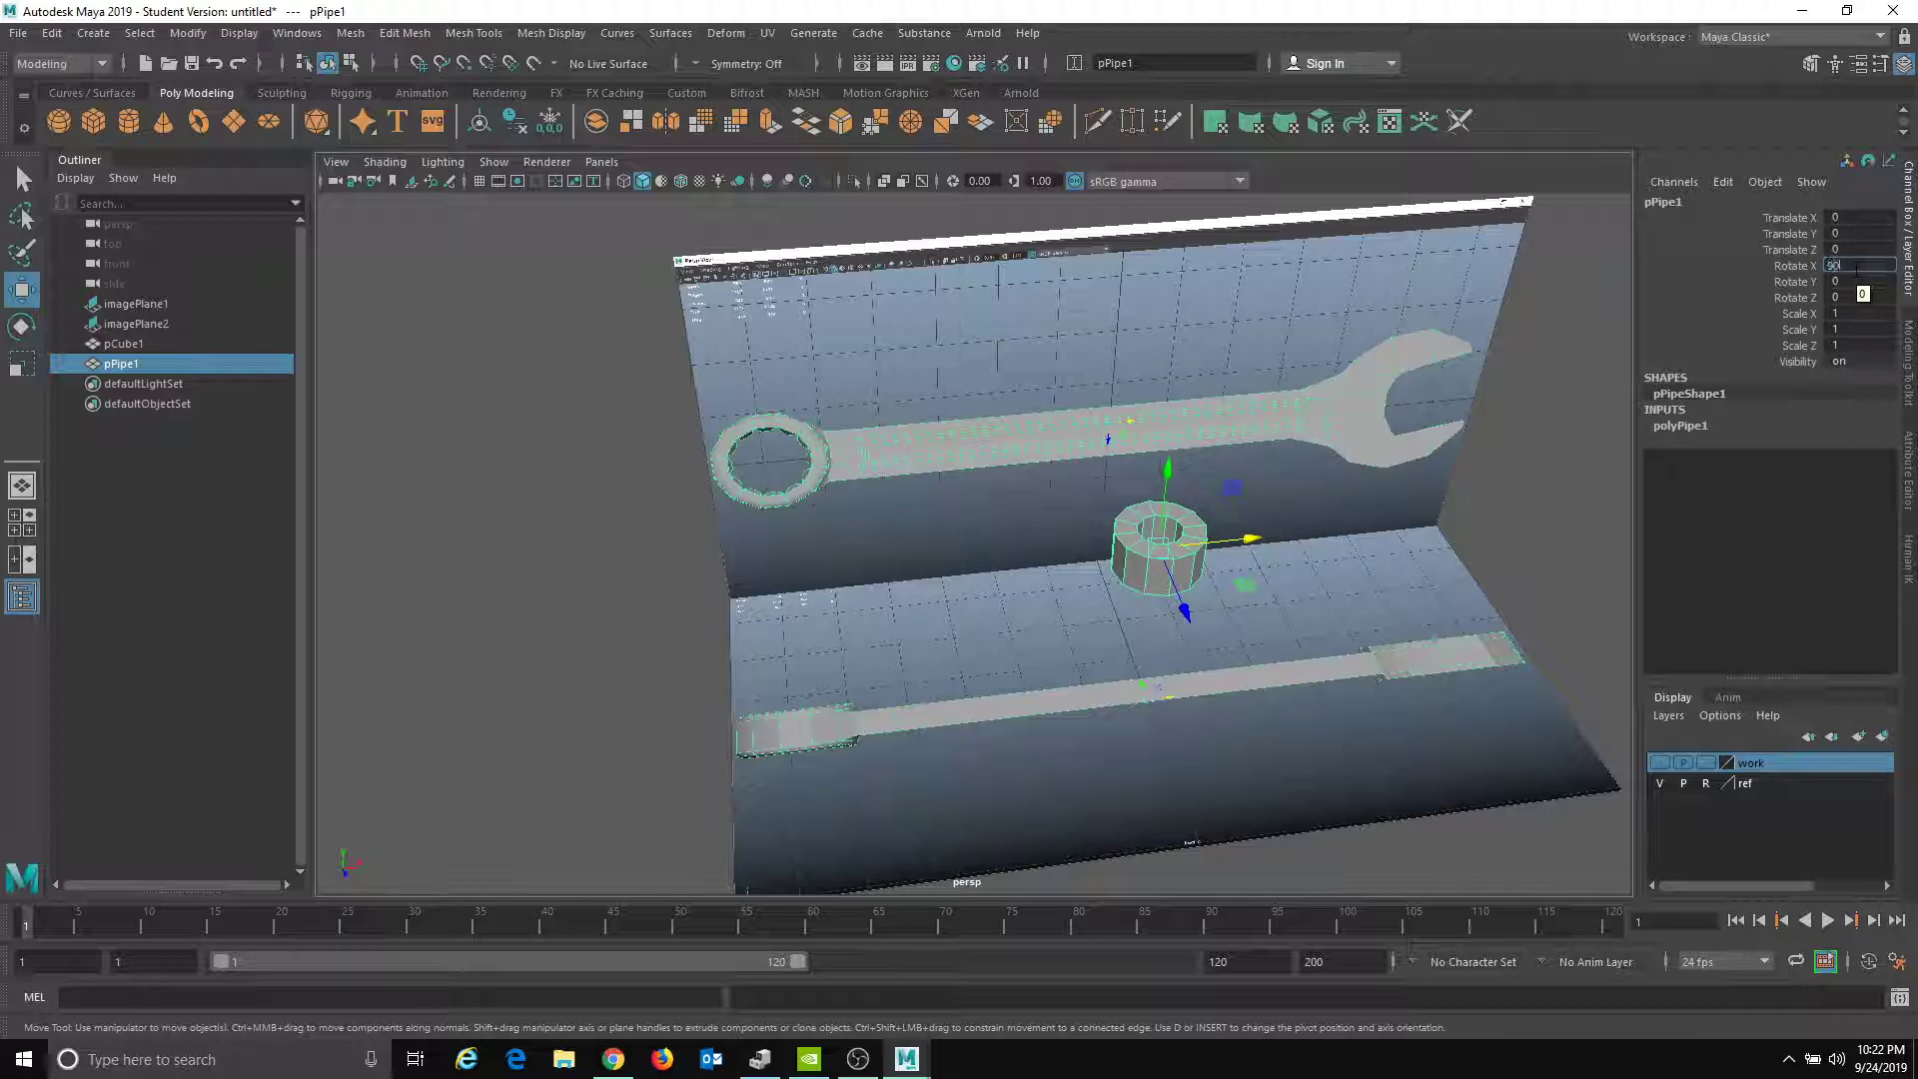
pyautogui.press('Return')
# - Move the pipe along X to about -7.96, over the reference wrench's closed ring end
pyautogui.keyDown('alt'); pyautogui.moveTo(1015, 544); pyautogui.dragTo(1004, 473); pyautogui.keyUp('alt')
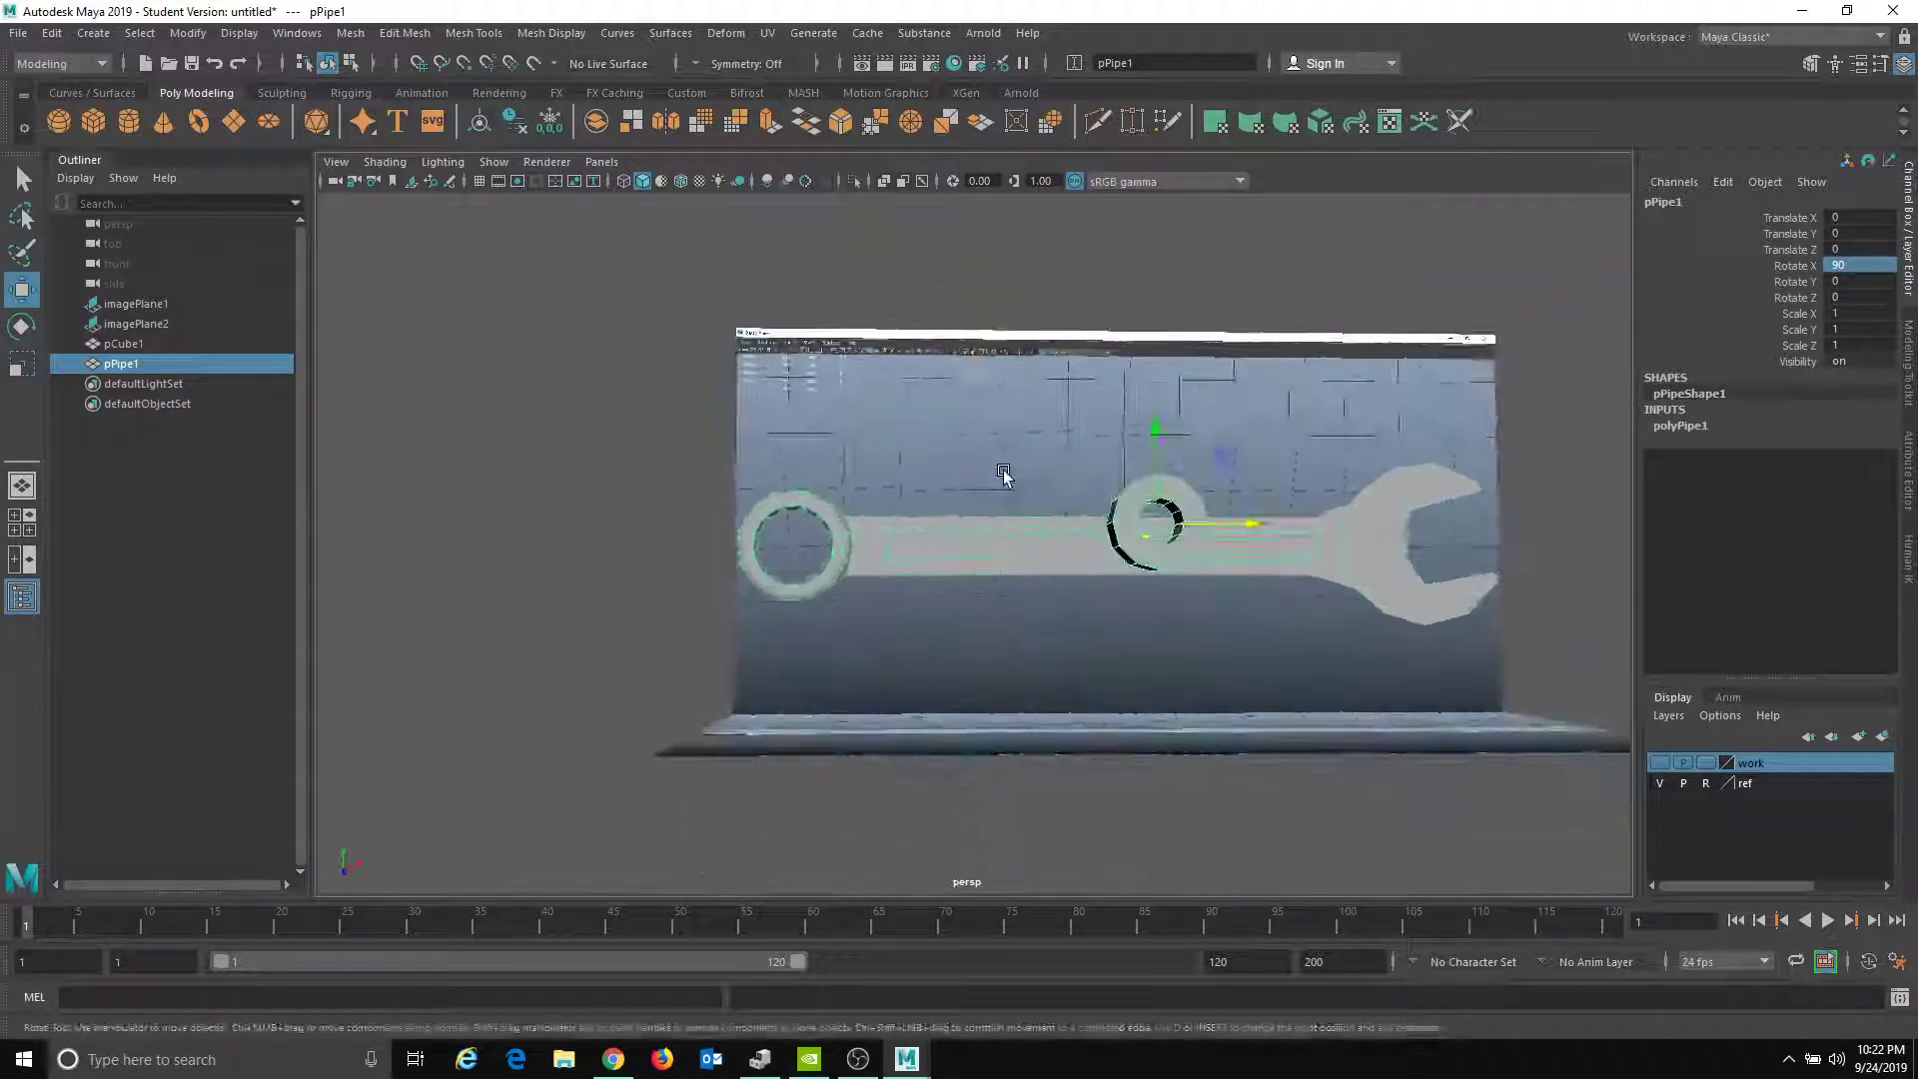
pyautogui.moveTo(1251, 519); pyautogui.dragTo(878, 599)
pyautogui.keyDown('alt'); pyautogui.moveTo(878, 599); pyautogui.dragTo(1143, 498, button='middle'); pyautogui.keyUp('alt')
pyautogui.keyDown('alt'); pyautogui.moveTo(1143, 497); pyautogui.dragTo(1558, 539, button='right'); pyautogui.keyUp('alt')
pyautogui.keyDown('alt'); pyautogui.moveTo(1240, 487); pyautogui.dragTo(943, 616, button='middle'); pyautogui.keyUp('alt')
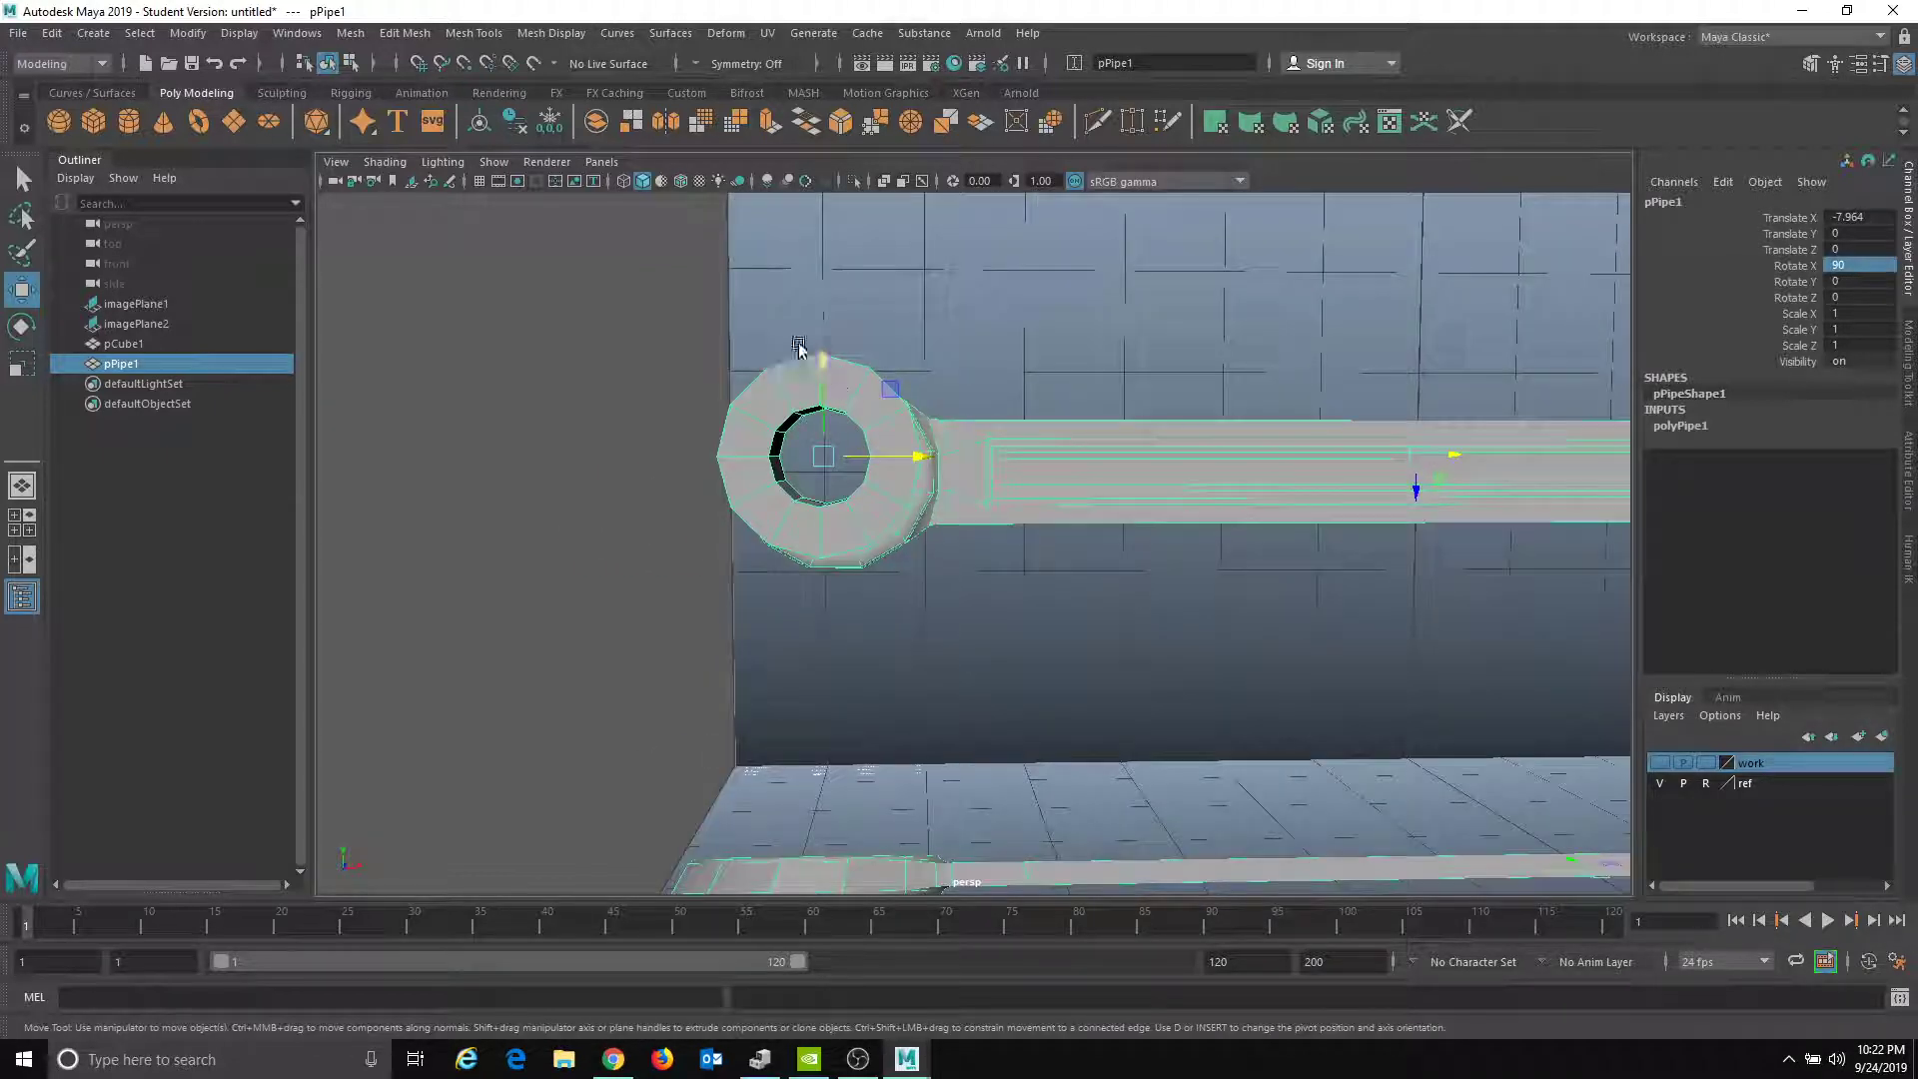
# - In the front view, centre the pipe on the reference ring at about X -8.18, Y -0.27
pyautogui.click(601, 161)
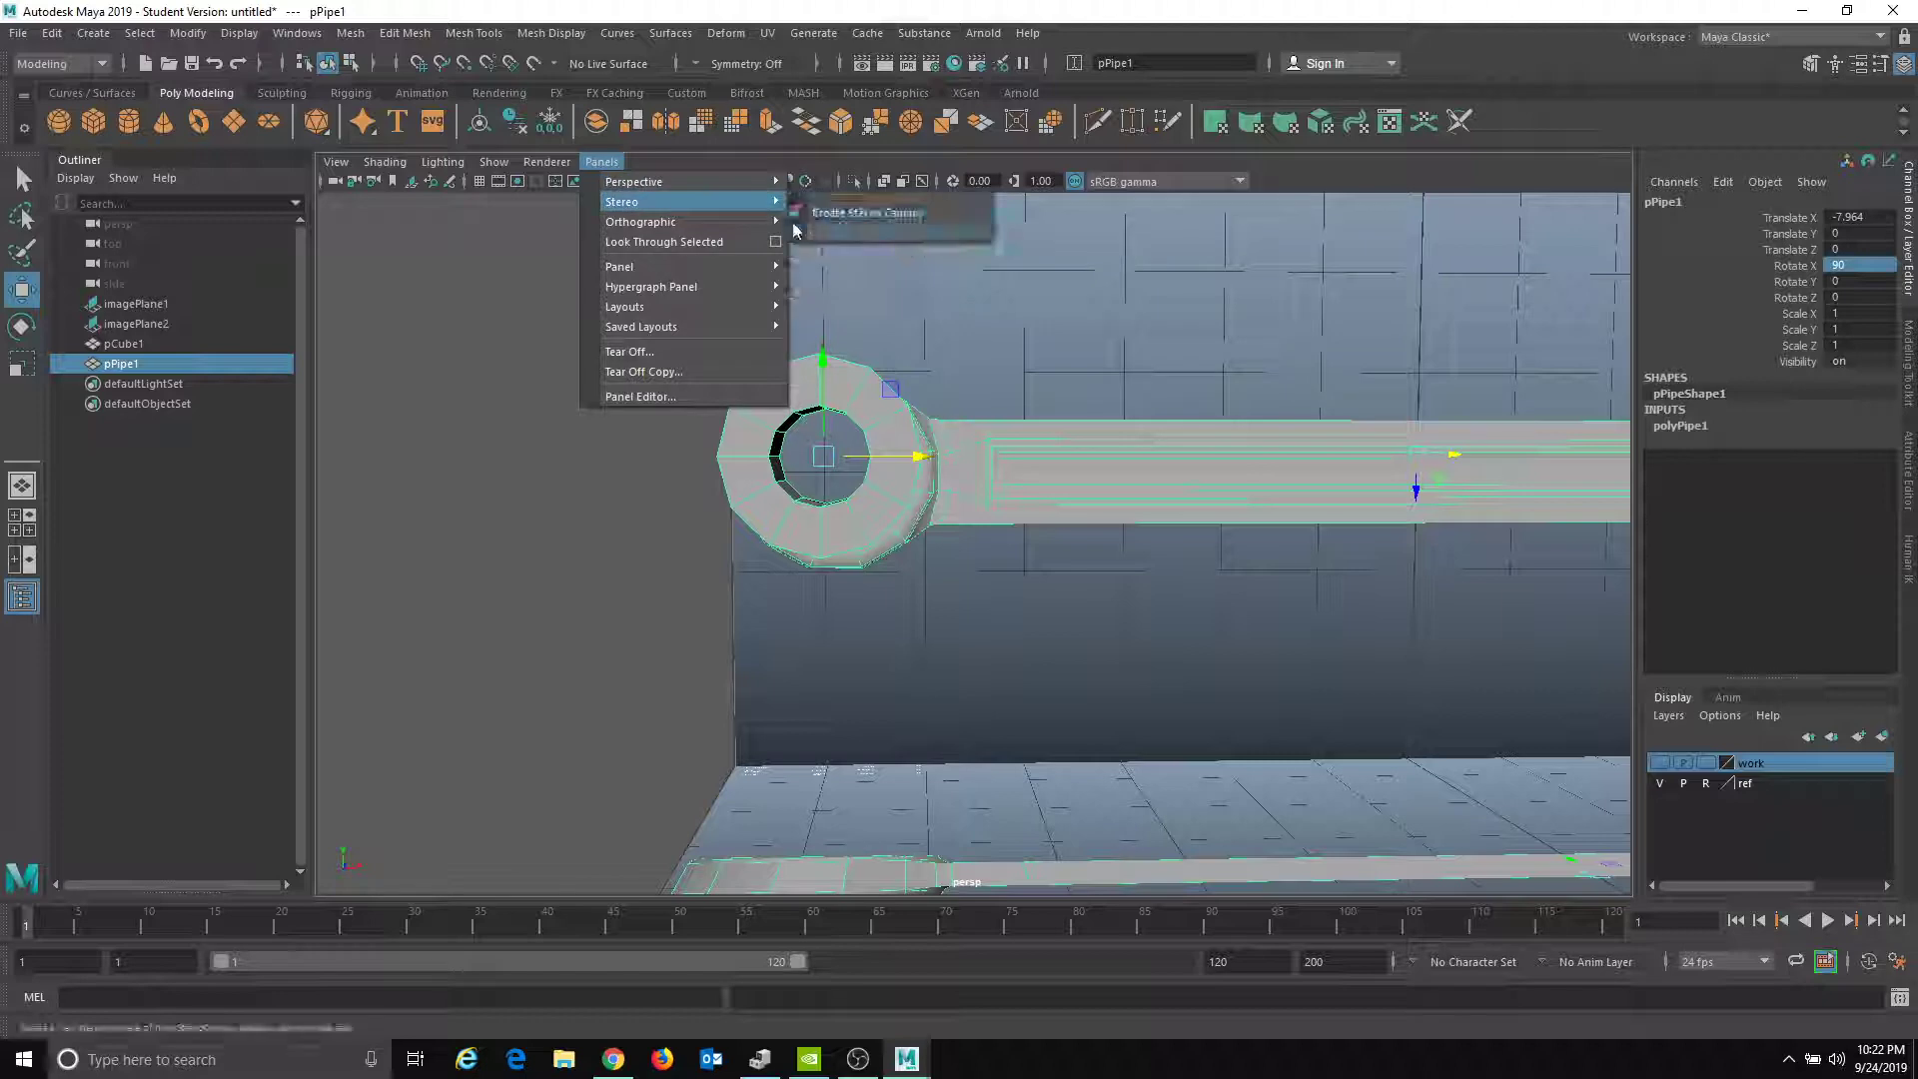
pyautogui.click(825, 222)
pyautogui.press('f')
pyautogui.keyDown('alt'); pyautogui.moveTo(1002, 697); pyautogui.dragTo(1053, 531, button='middle'); pyautogui.keyUp('alt')
pyautogui.moveTo(1053, 530)
pyautogui.keyDown('alt'); pyautogui.mouseDown(button='right')
pyautogui.moveTo(848, 489)
pyautogui.moveTo(1065, 497)
pyautogui.mouseUp(button='right'); pyautogui.keyUp('alt')
pyautogui.moveTo(989, 423); pyautogui.dragTo(989, 449)
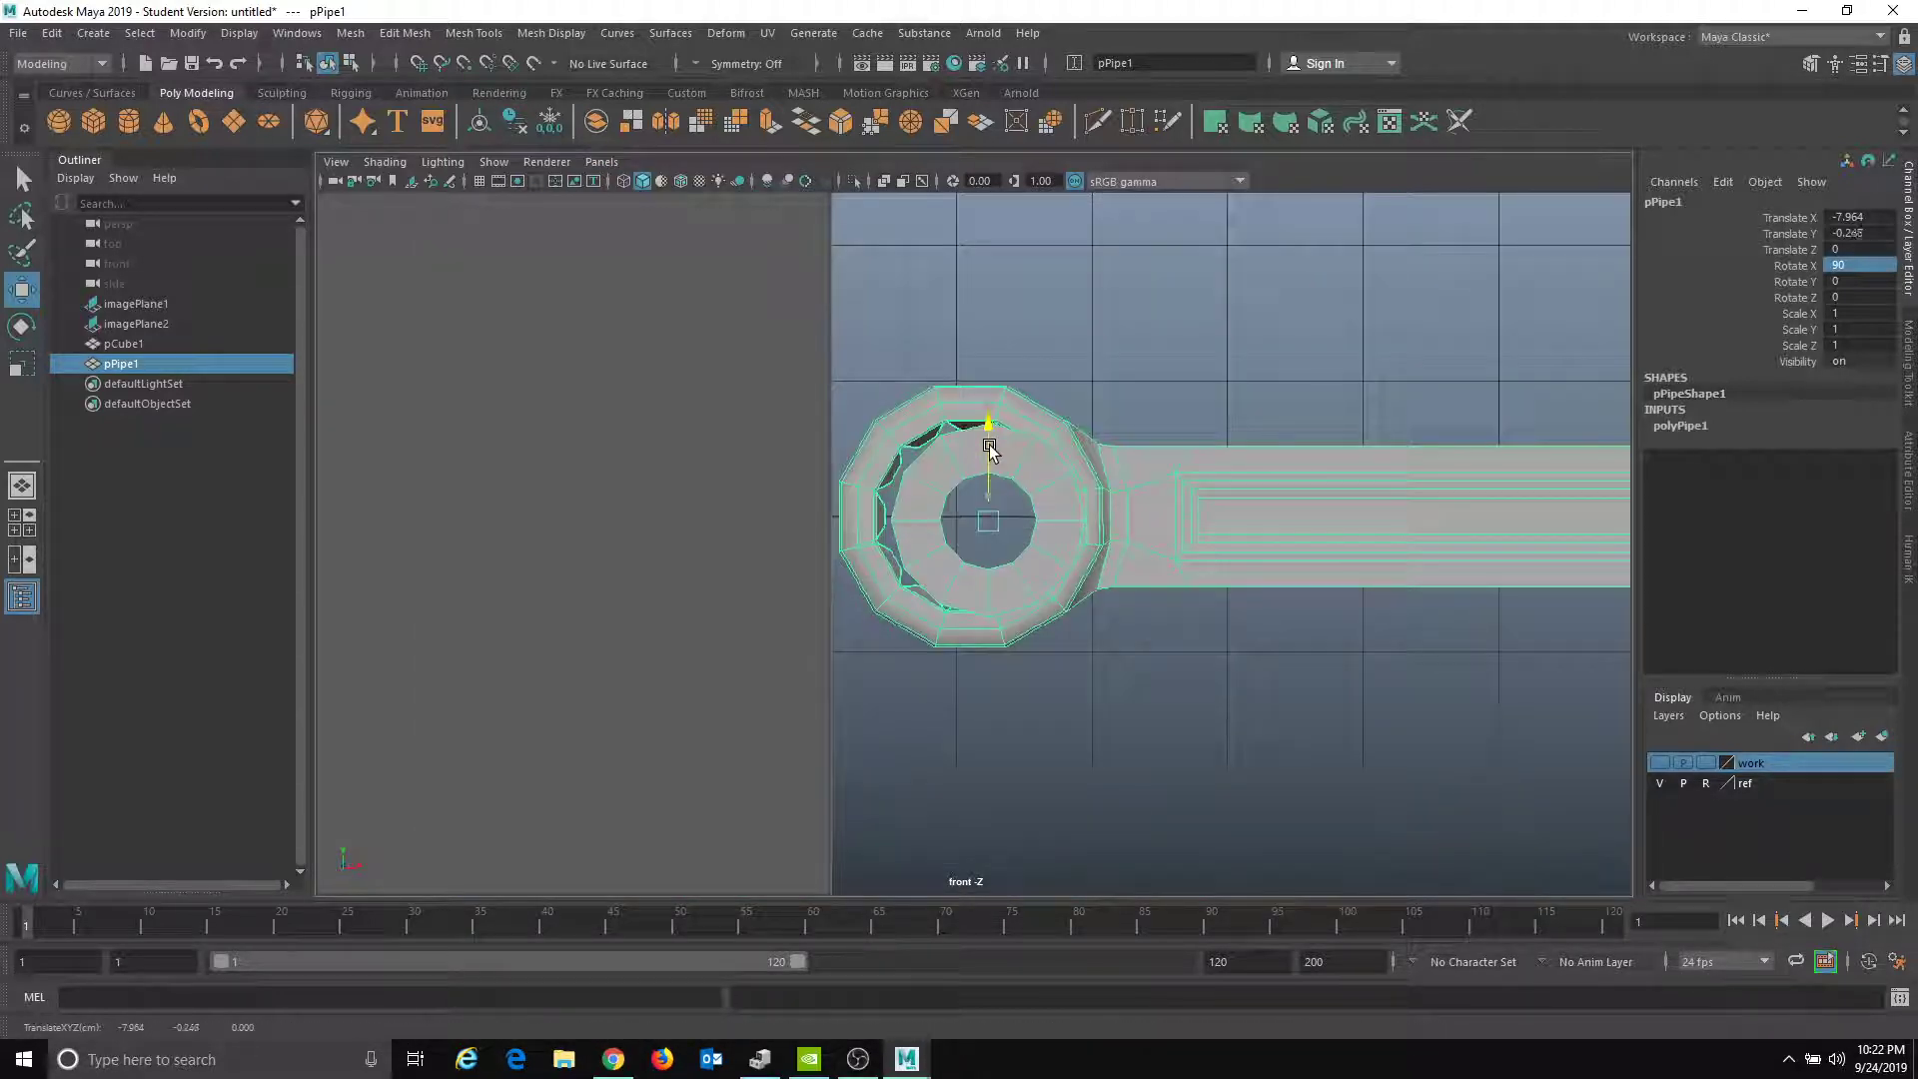
pyautogui.moveTo(1066, 520); pyautogui.dragTo(1044, 522)
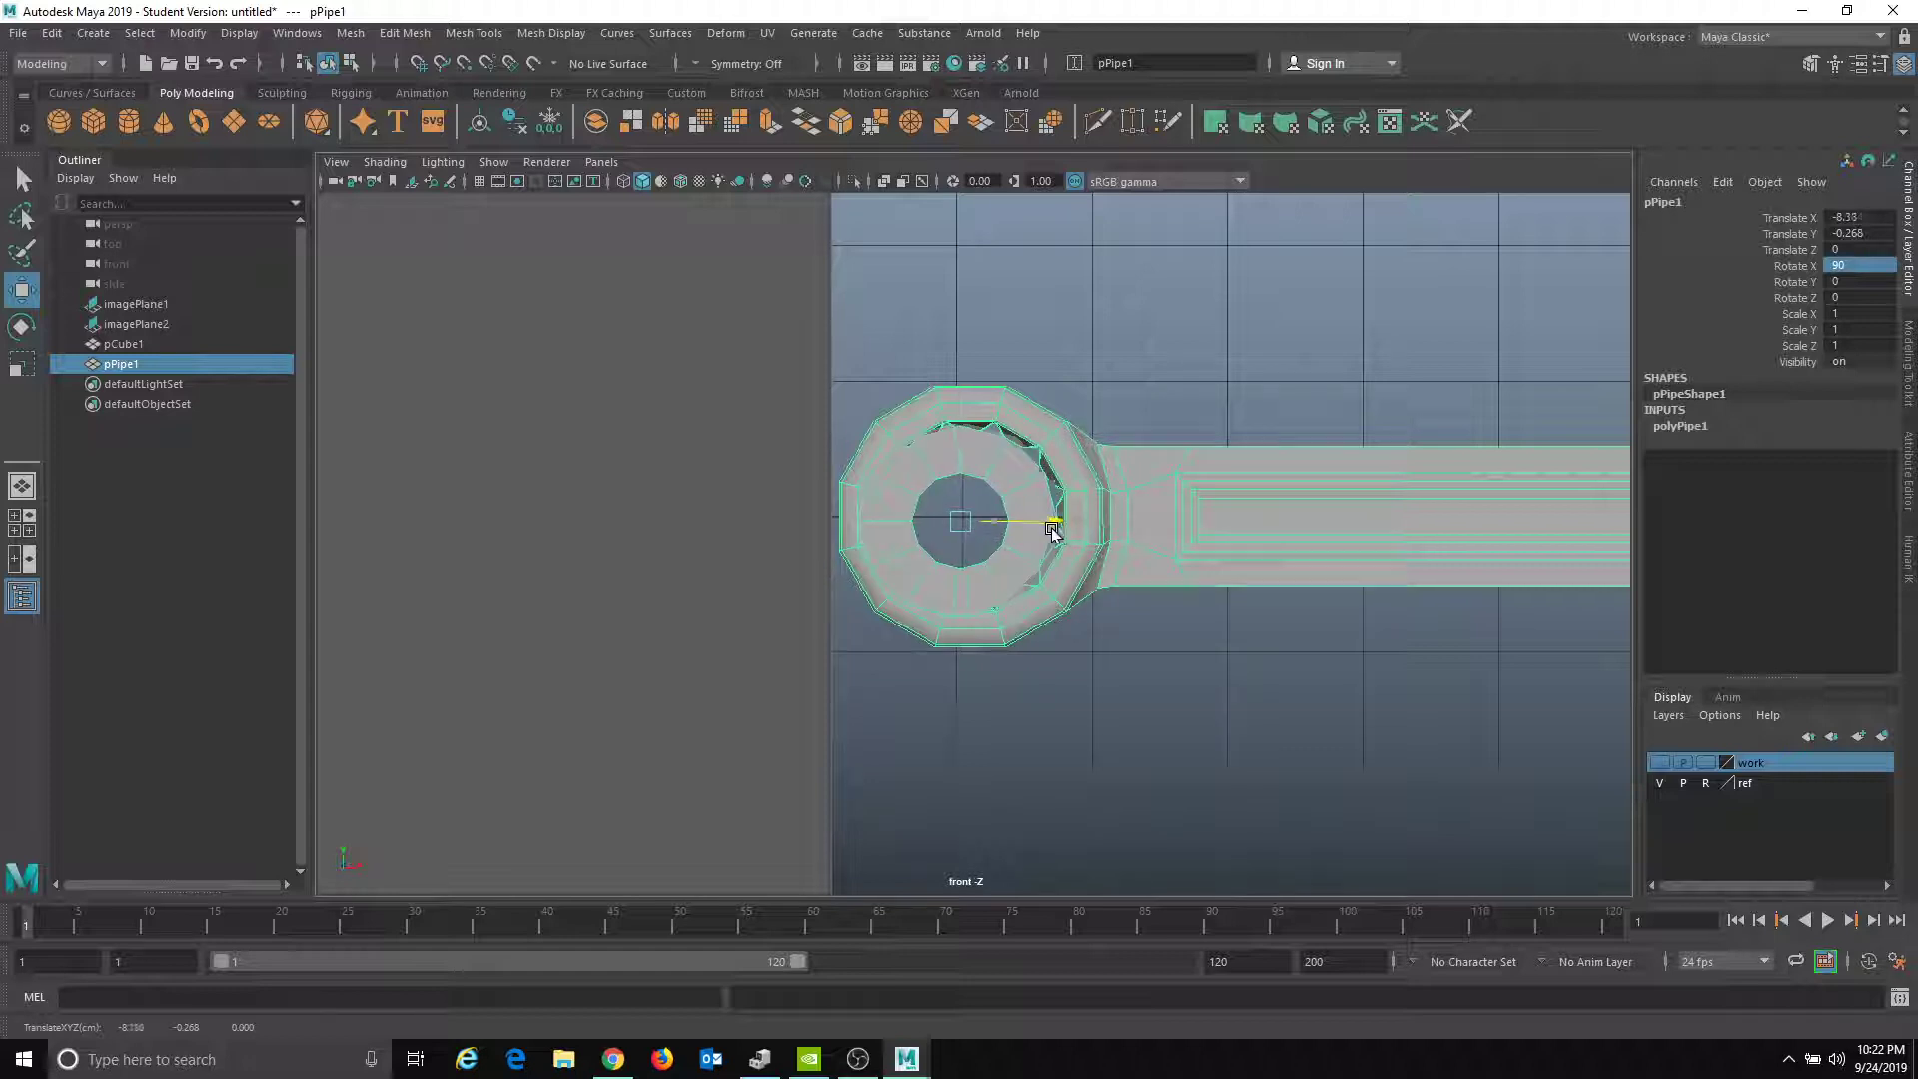
pyautogui.scroll(3, 974, 540)
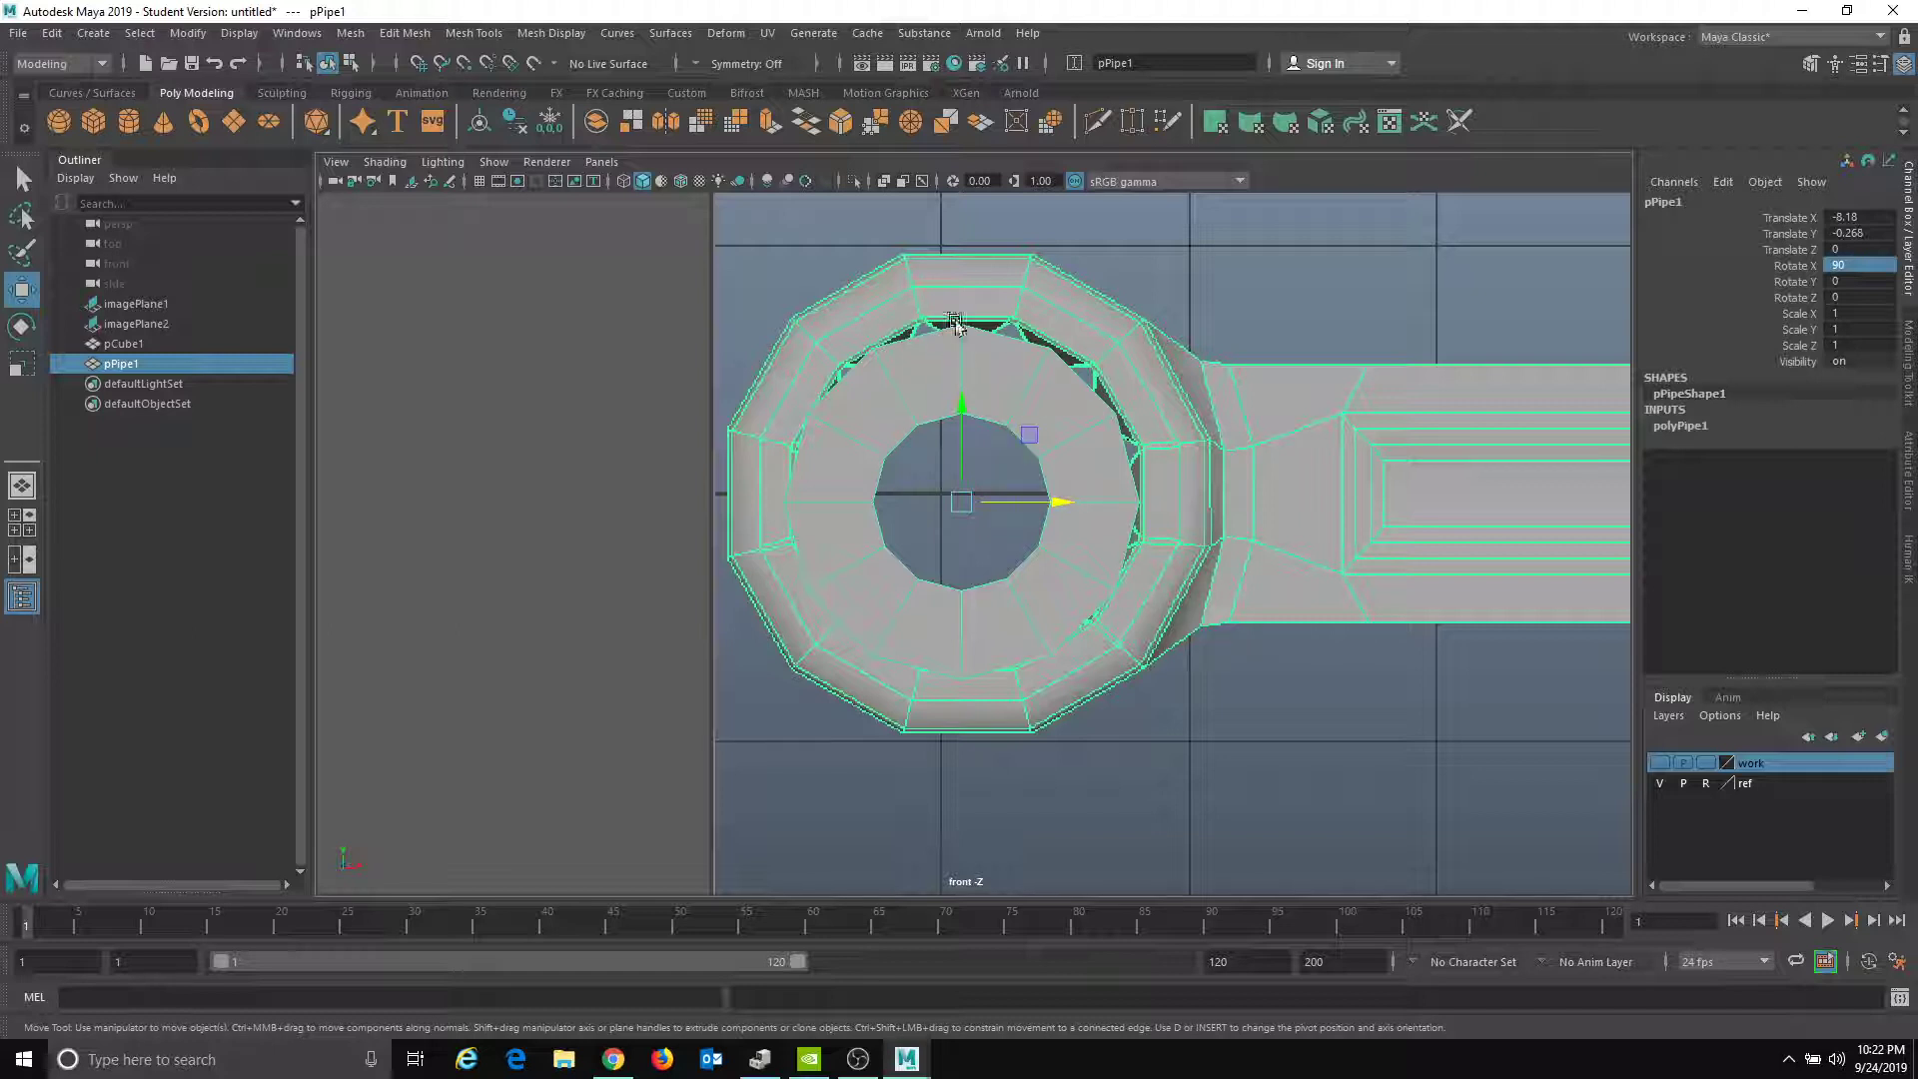
# - Try setting the pipe's Y rotation to 15 to align its facets with the reference ring
pyautogui.doubleClick(1853, 280)
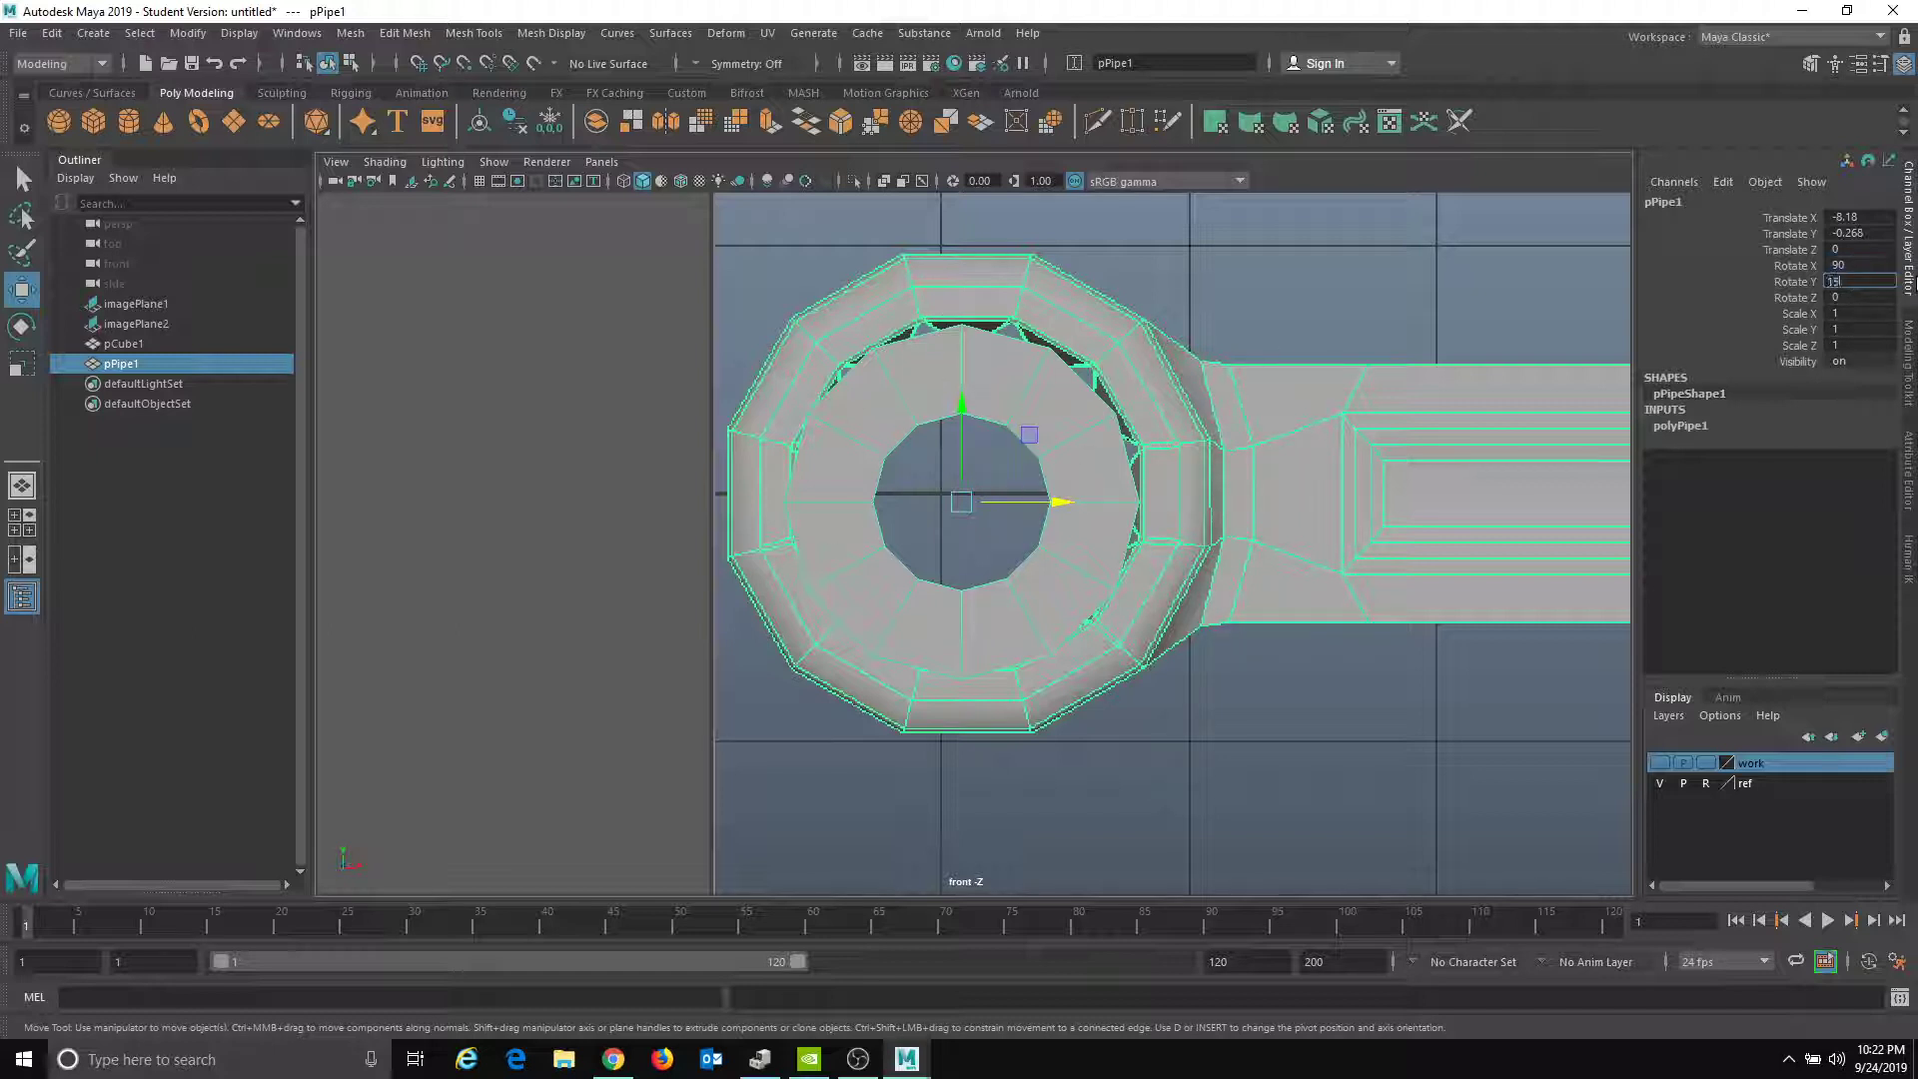
pyautogui.write('15')
pyautogui.press('Return')
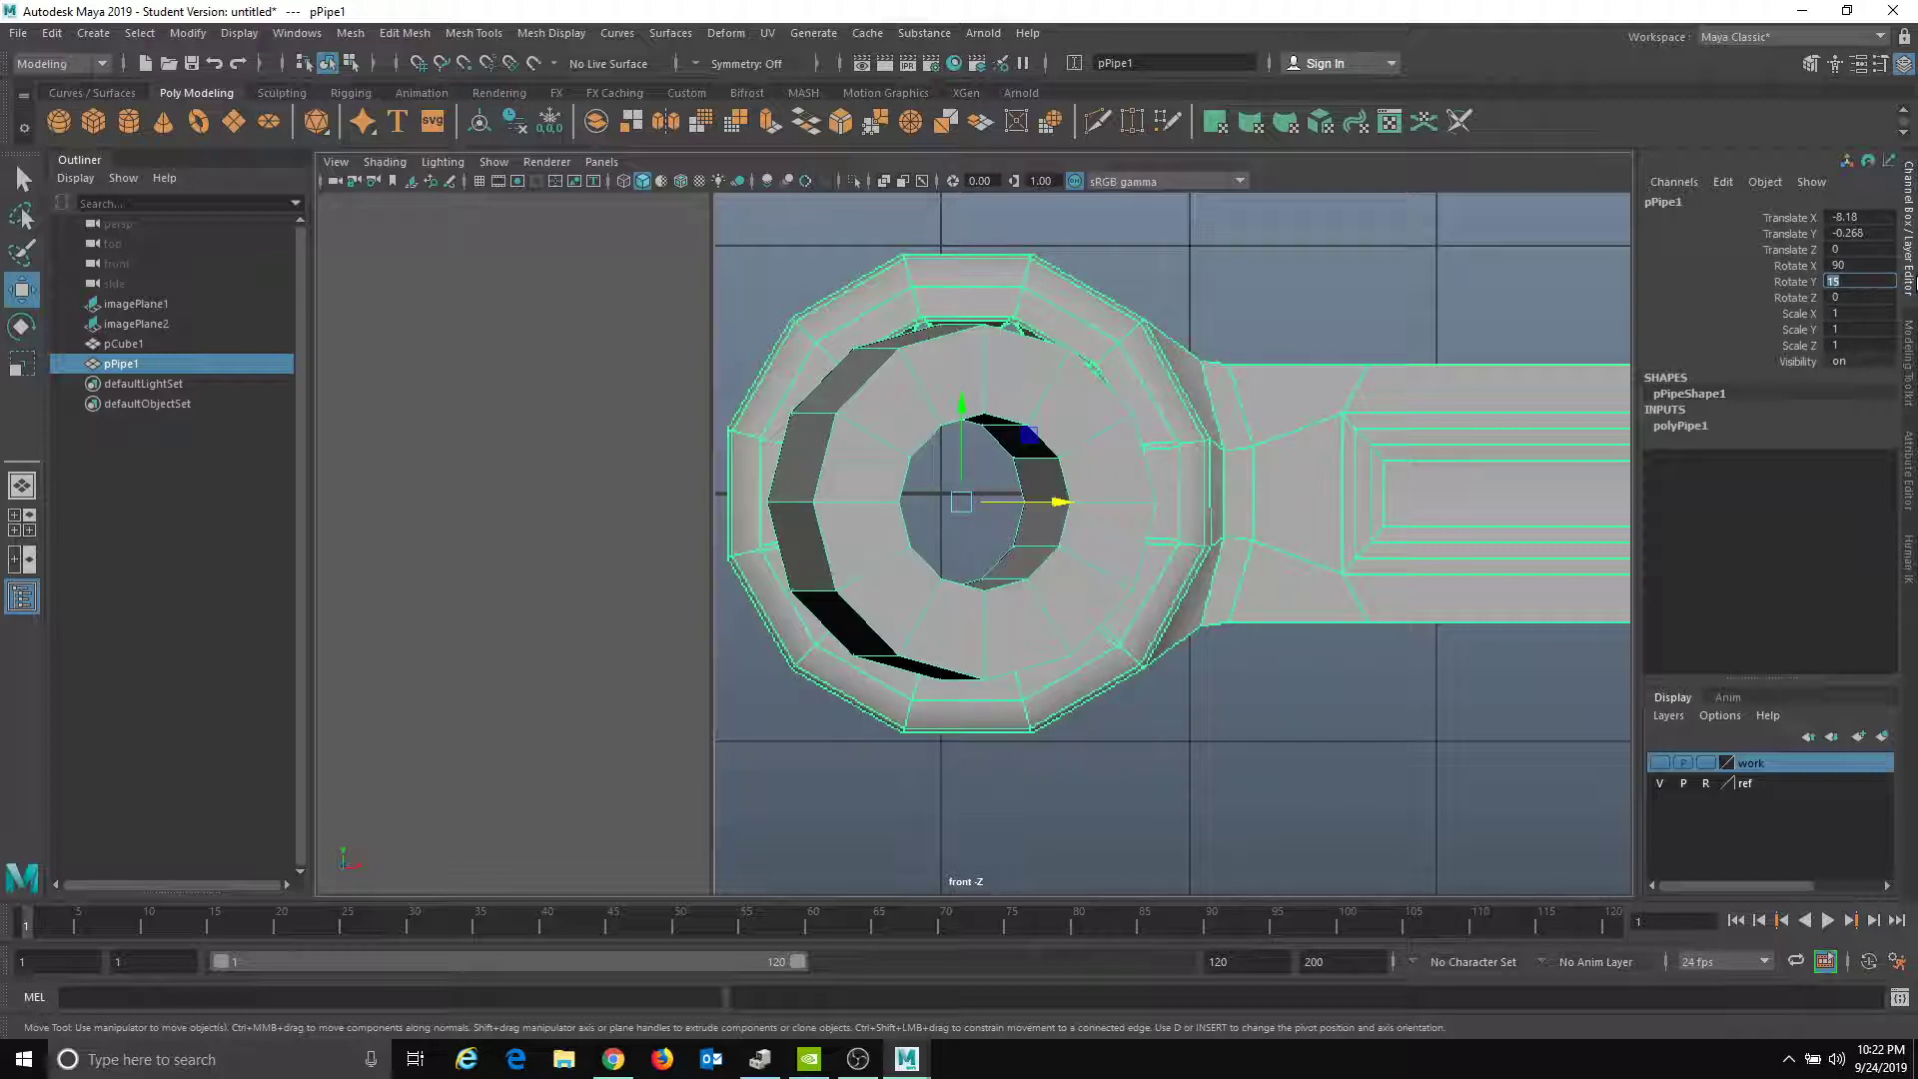
# - Set the pipe's Z rotation to 15 so its facets line up with the reference ring
pyautogui.click(1881, 296)
pyautogui.write('15')
pyautogui.press('Return')
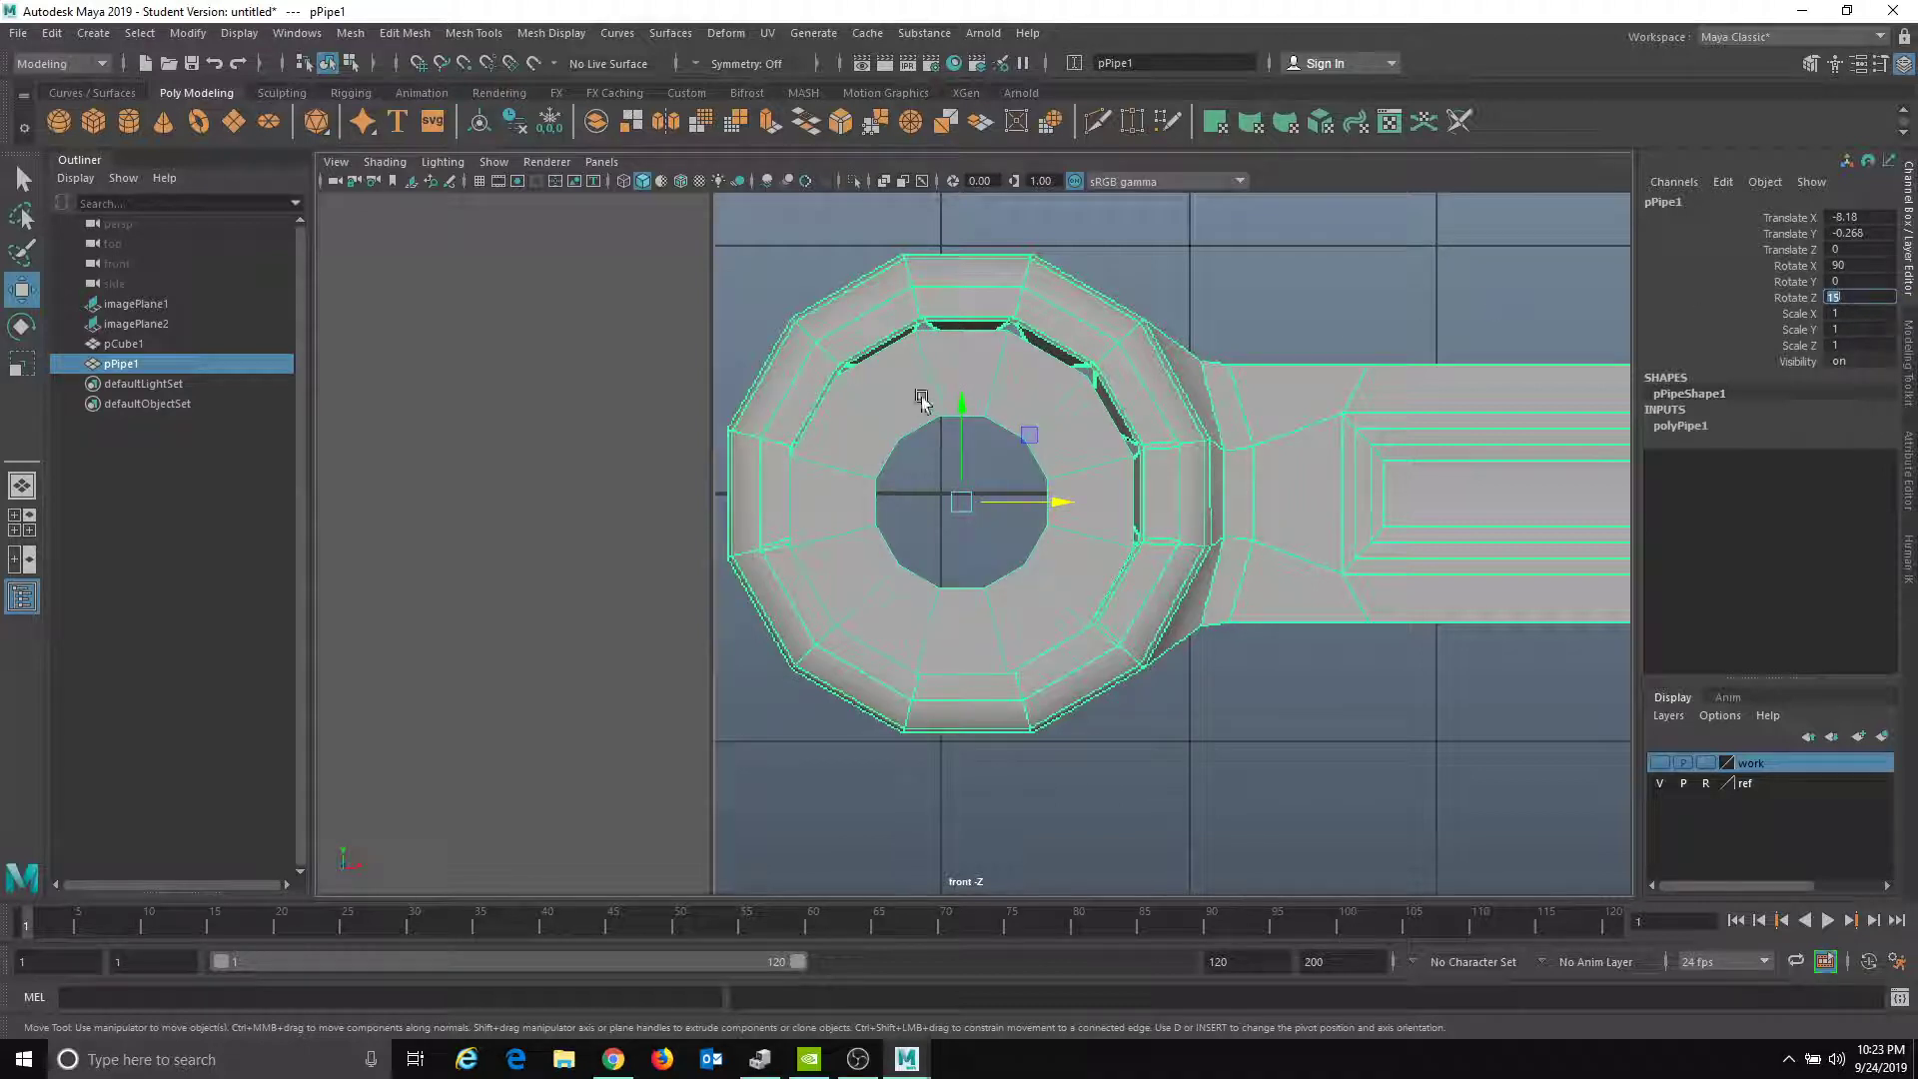
# - Scale the pipe uniformly to about 1.147 and turn on X-Ray shading in the front view
pyautogui.scroll(2, 915, 400)
pyautogui.press('r')
pyautogui.moveTo(961, 497); pyautogui.dragTo(1017, 479)
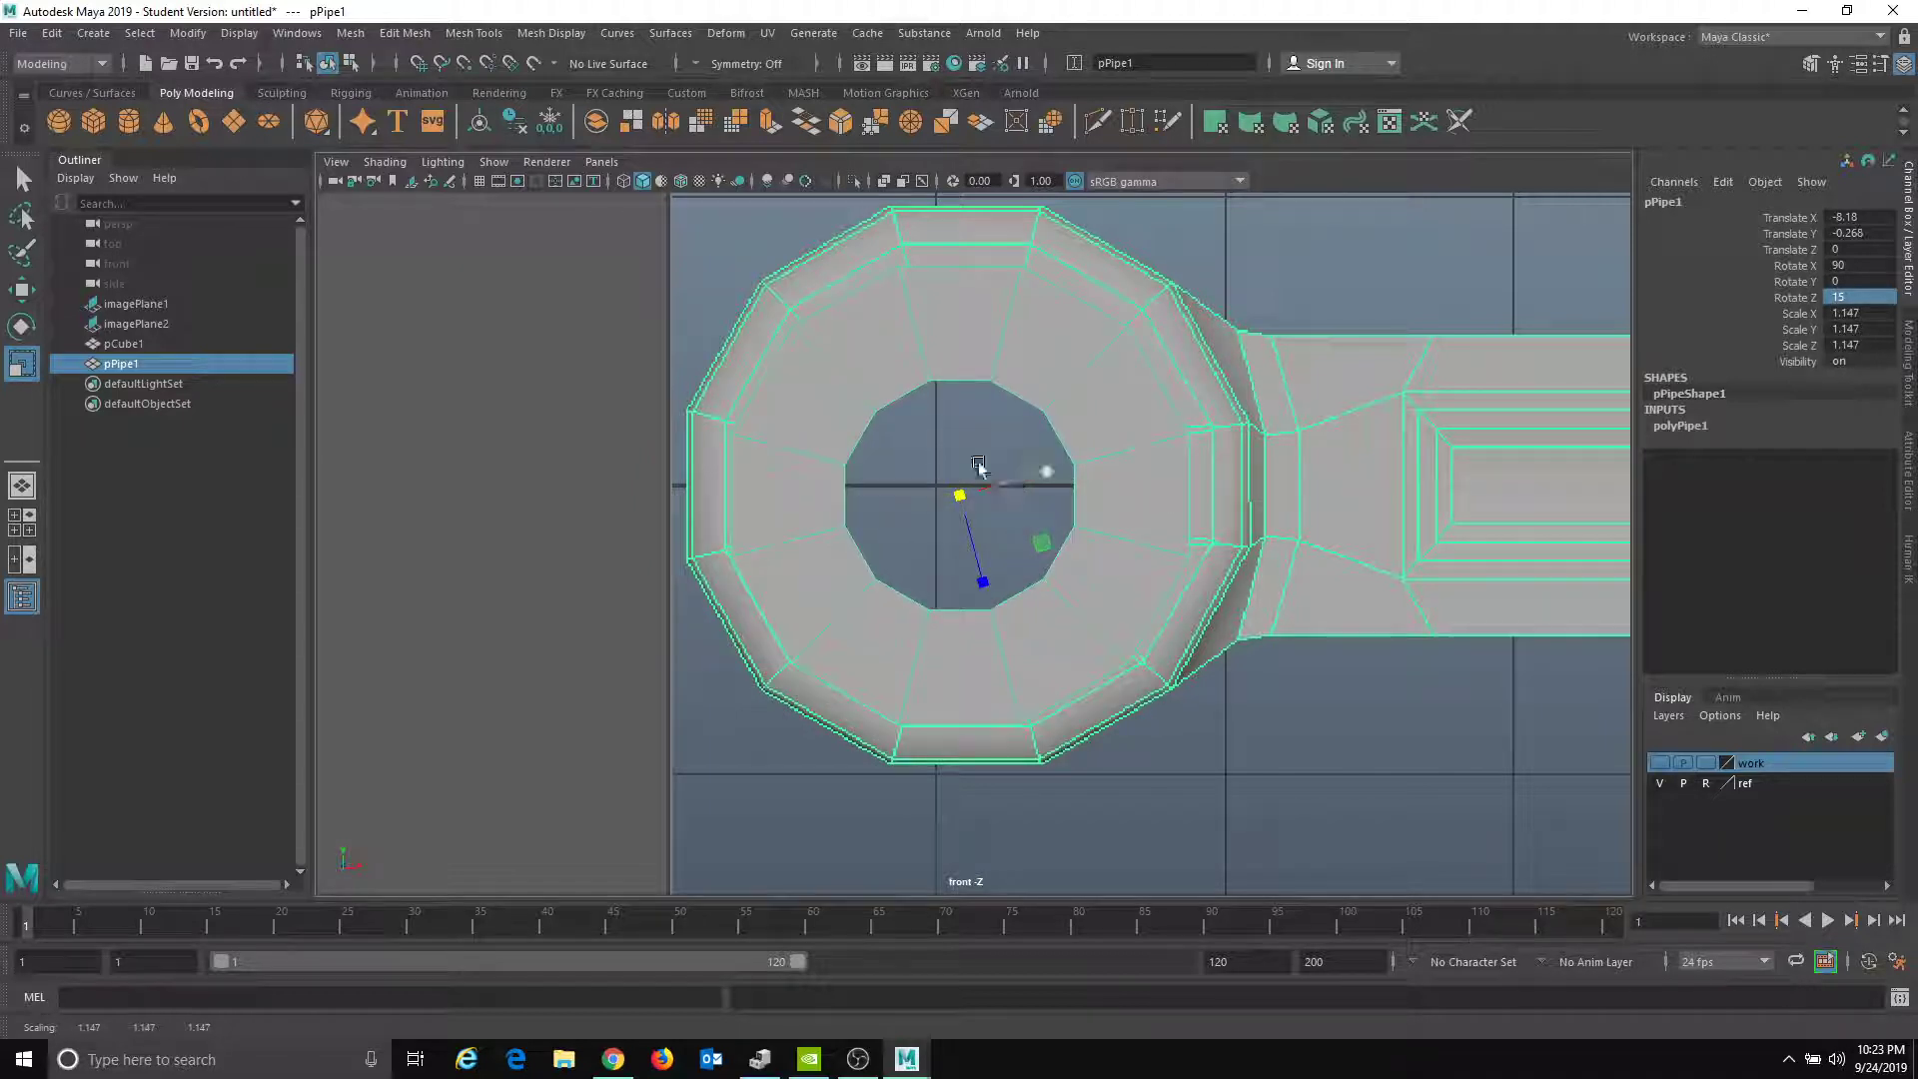
pyautogui.click(388, 162)
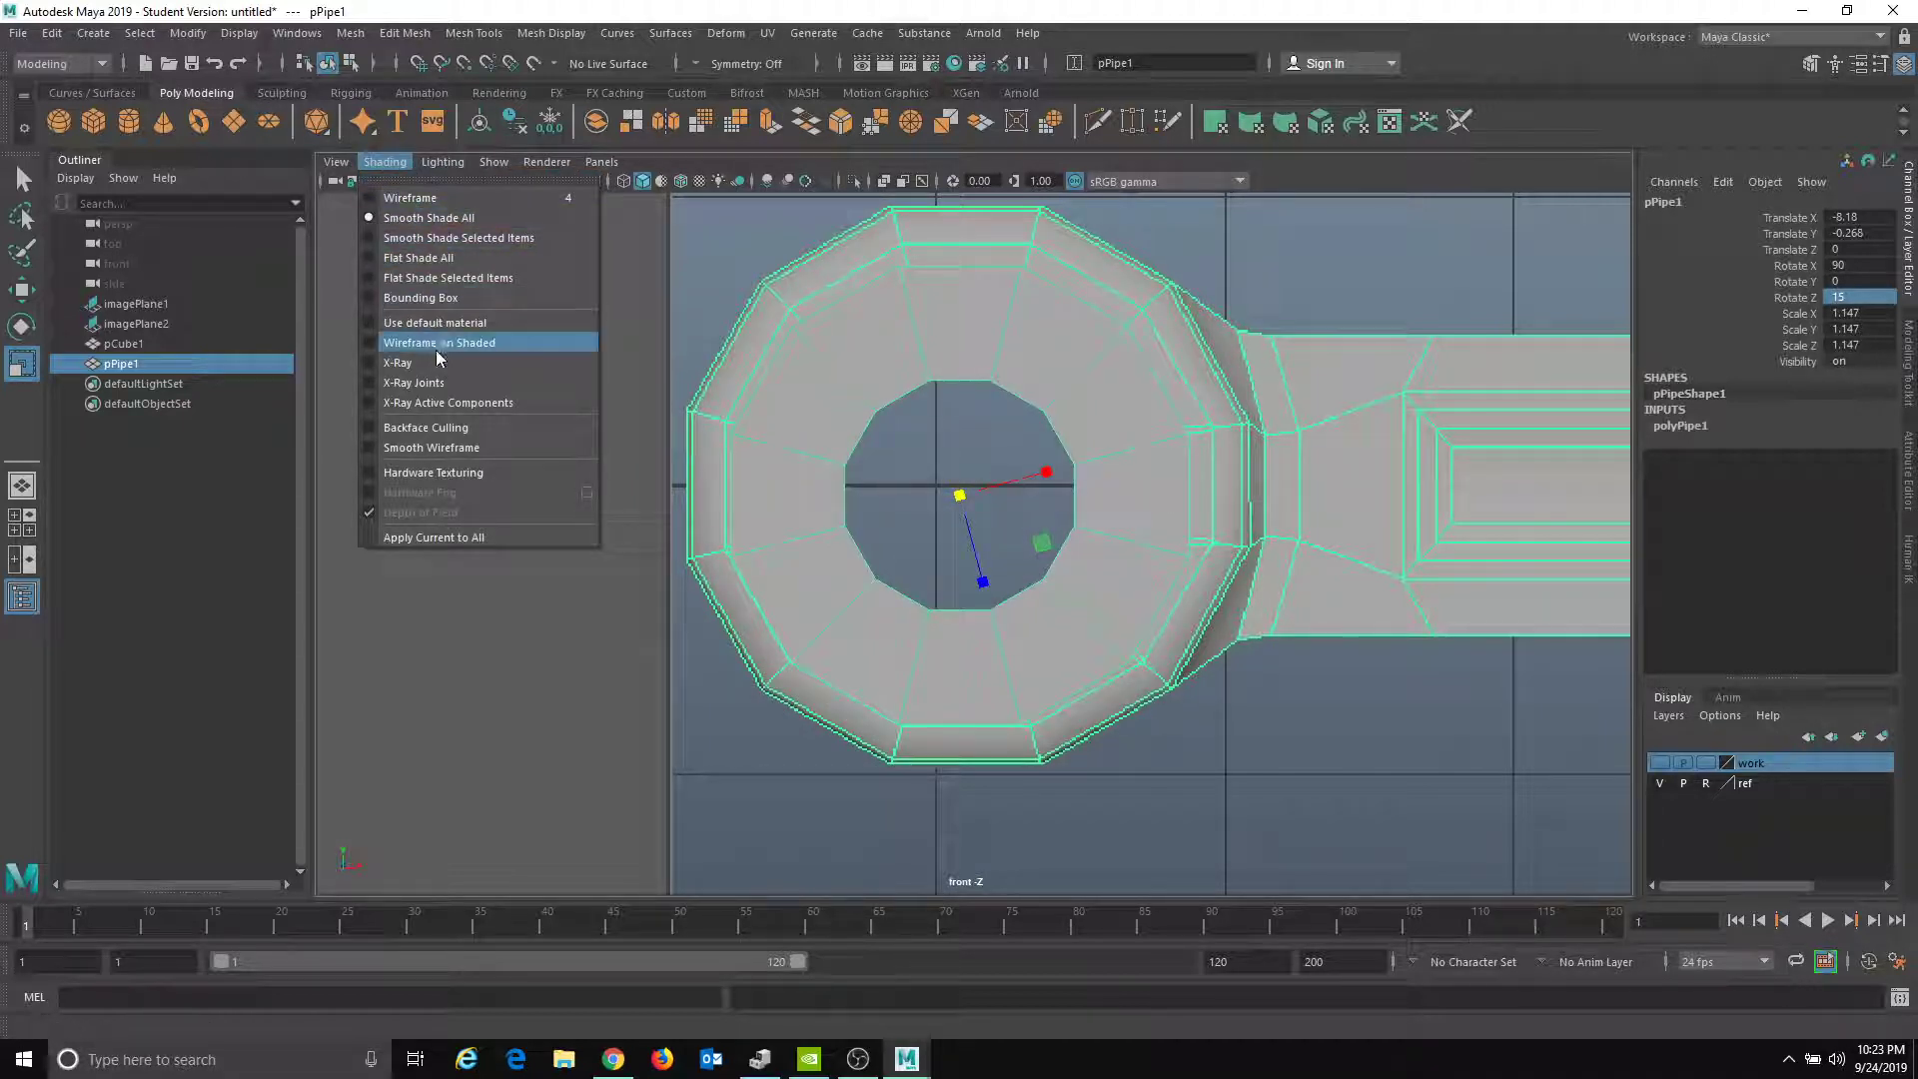
pyautogui.click(424, 362)
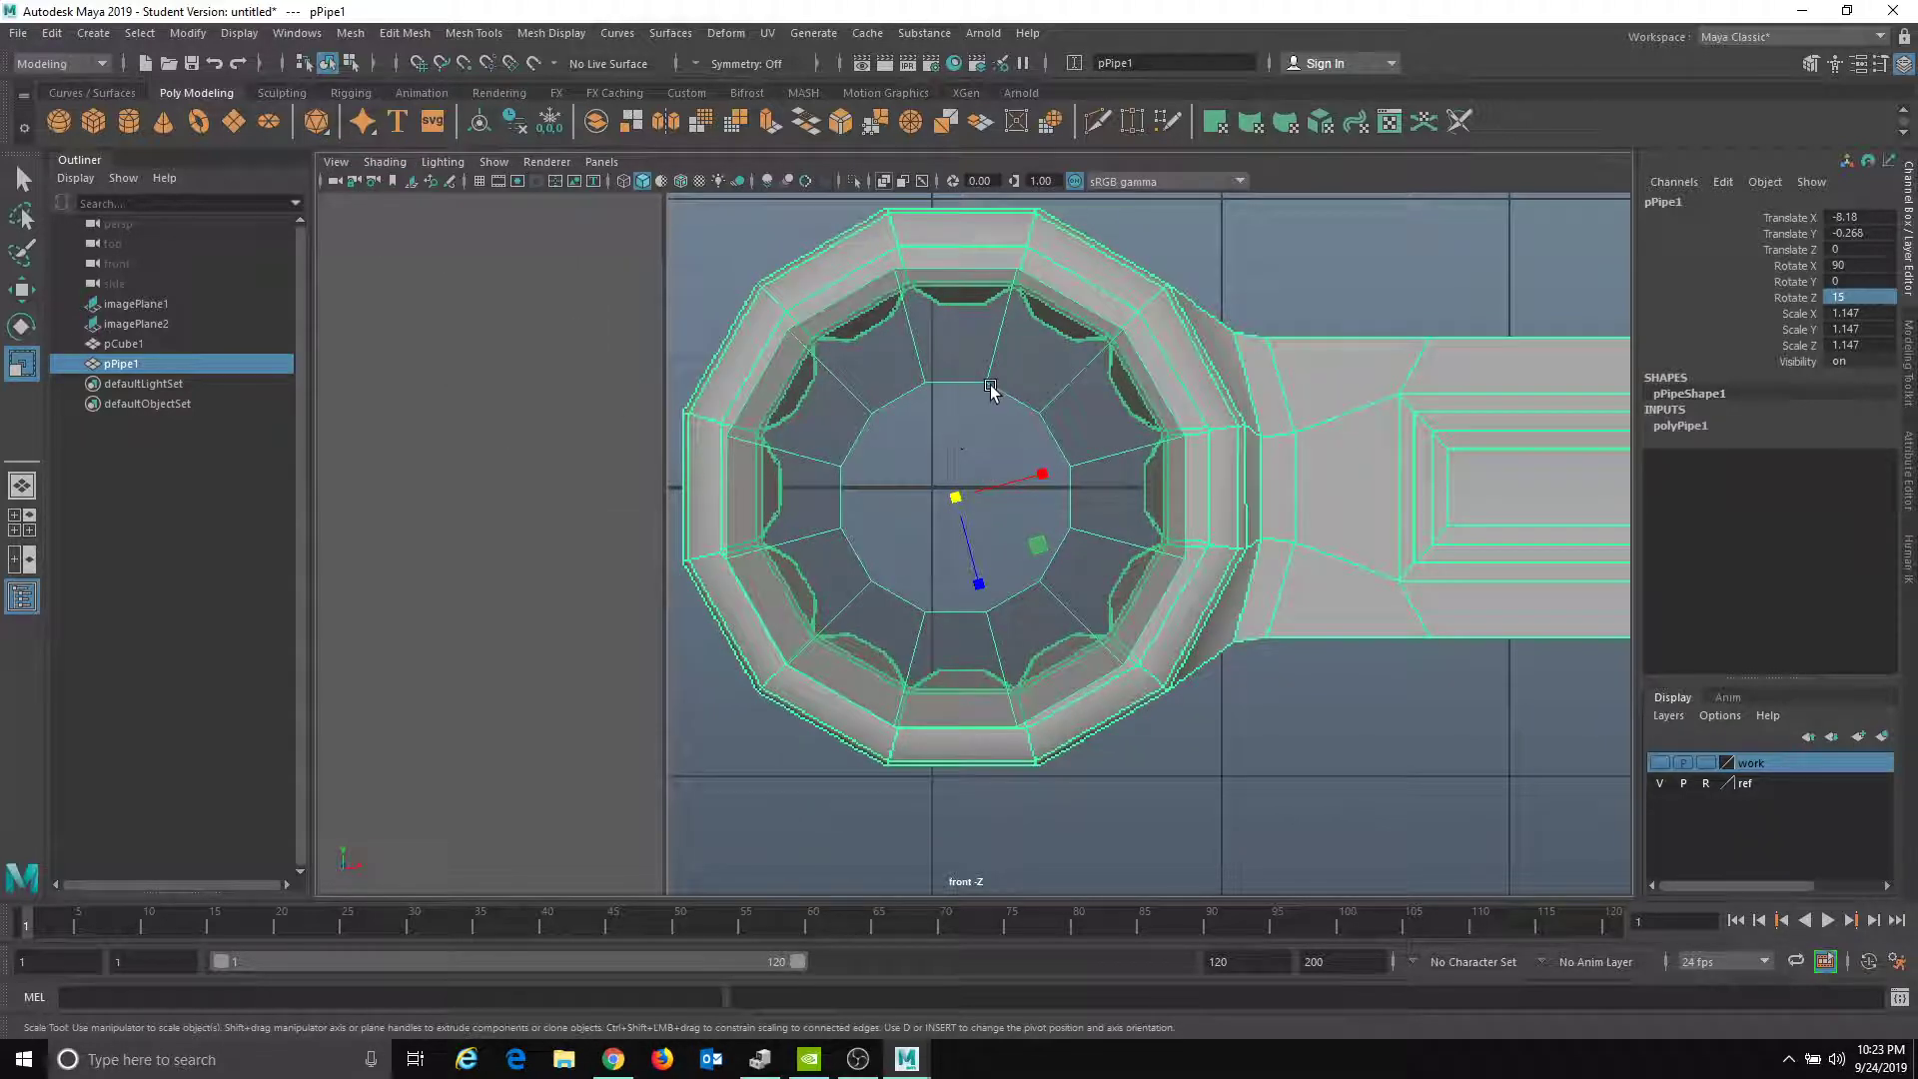
# - Scale the pipe uniformly to about 1.433 and move it to about X -8.148, Y -0.24 to match the ring's outline
pyautogui.scroll(-4, 979, 420)
pyautogui.scroll(4, 1236, 579)
pyautogui.moveTo(899, 598)
pyautogui.mouseDown()
pyautogui.moveTo(993, 595)
pyautogui.moveTo(903, 600)
pyautogui.mouseUp()
pyautogui.press('w')
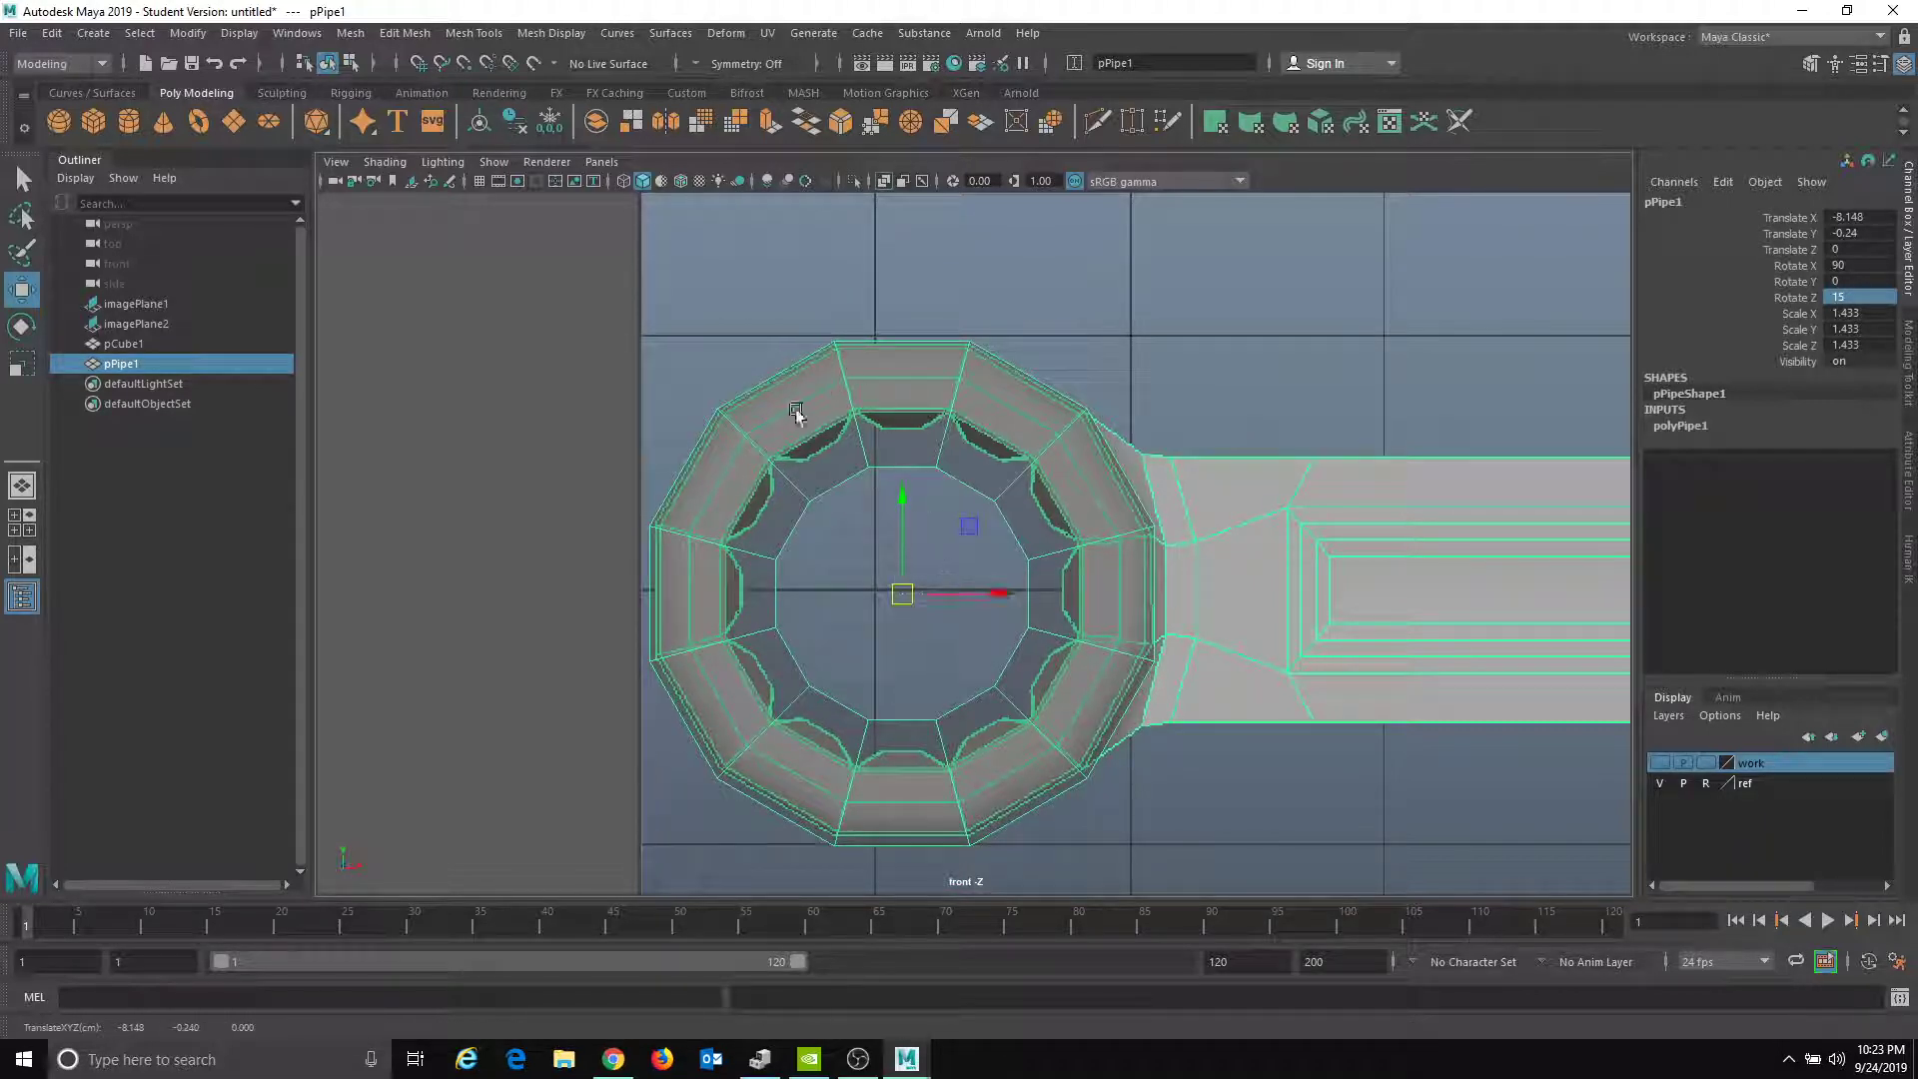
# - Select all of the pipe's inner rim vertices in vertex mode
pyautogui.scroll(2, 997, 603)
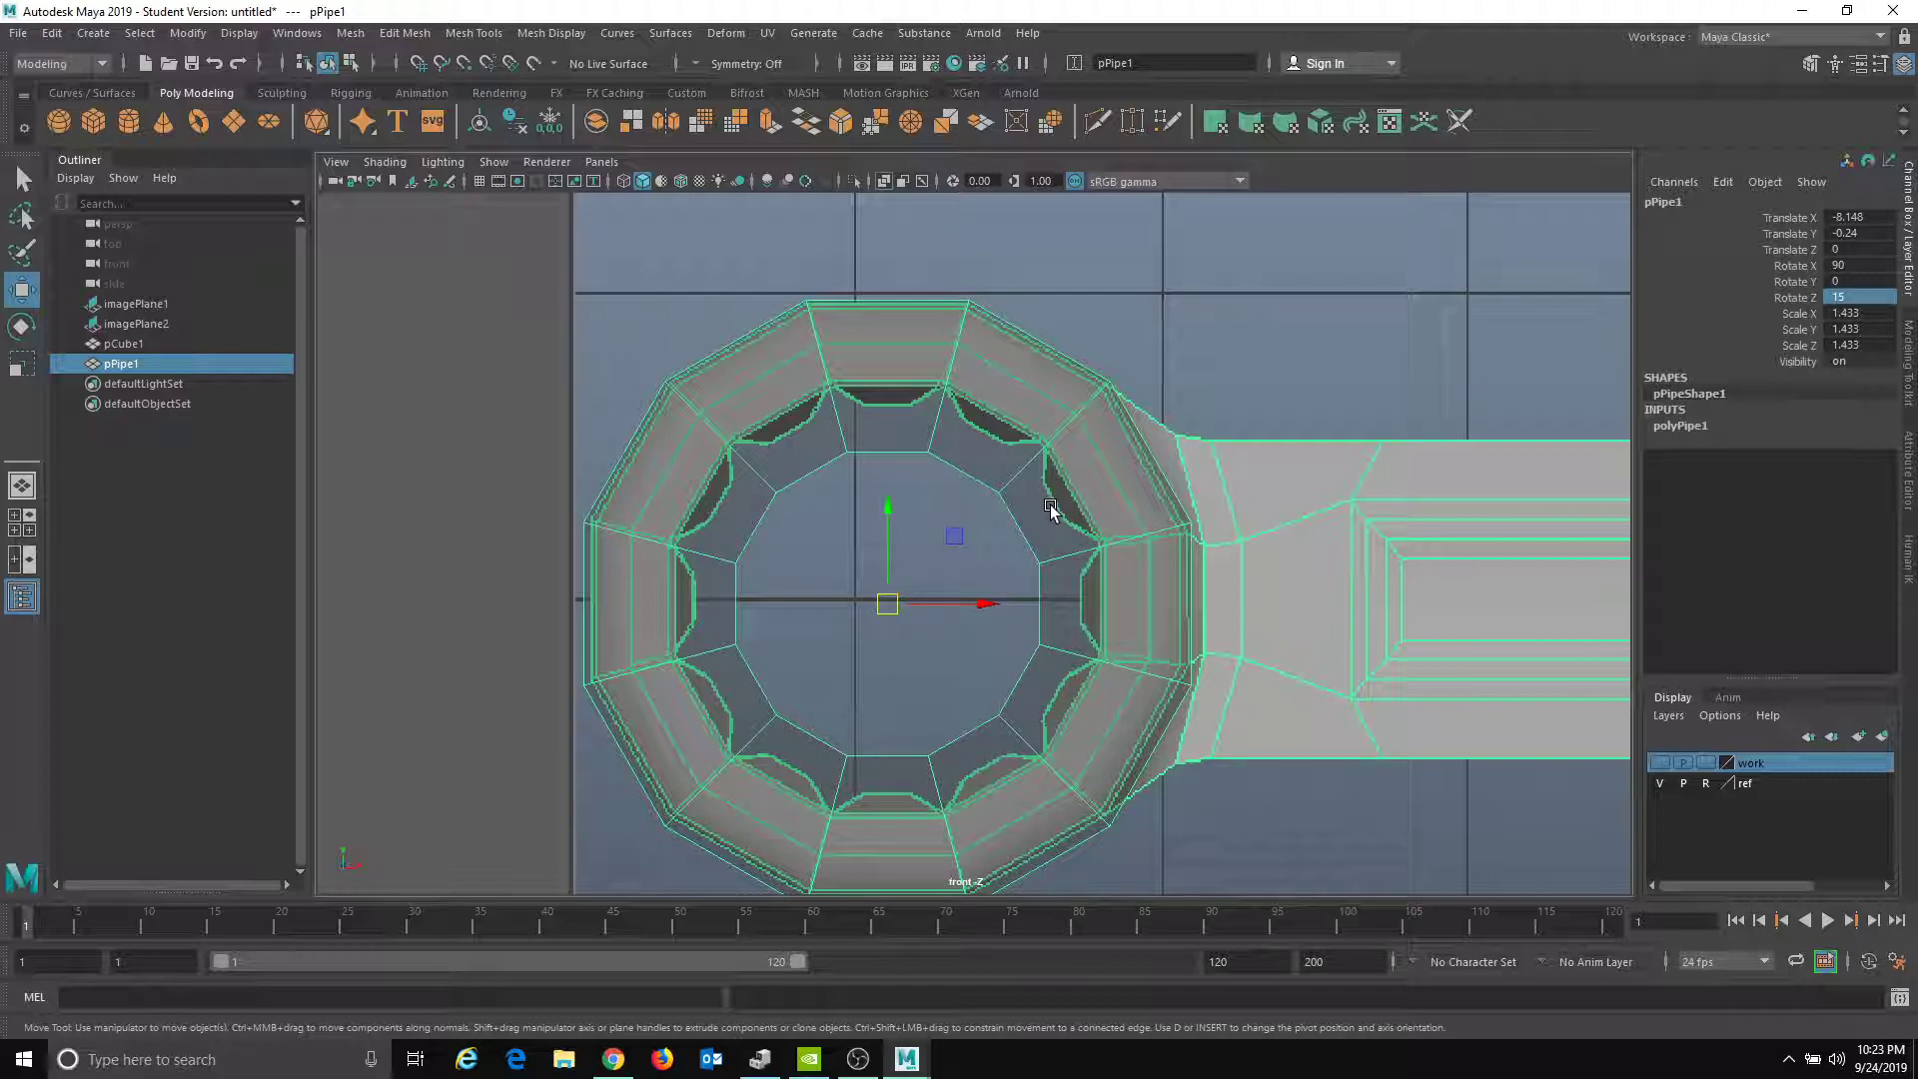
pyautogui.moveTo(1044, 503); pyautogui.dragTo(974, 502, button='right')
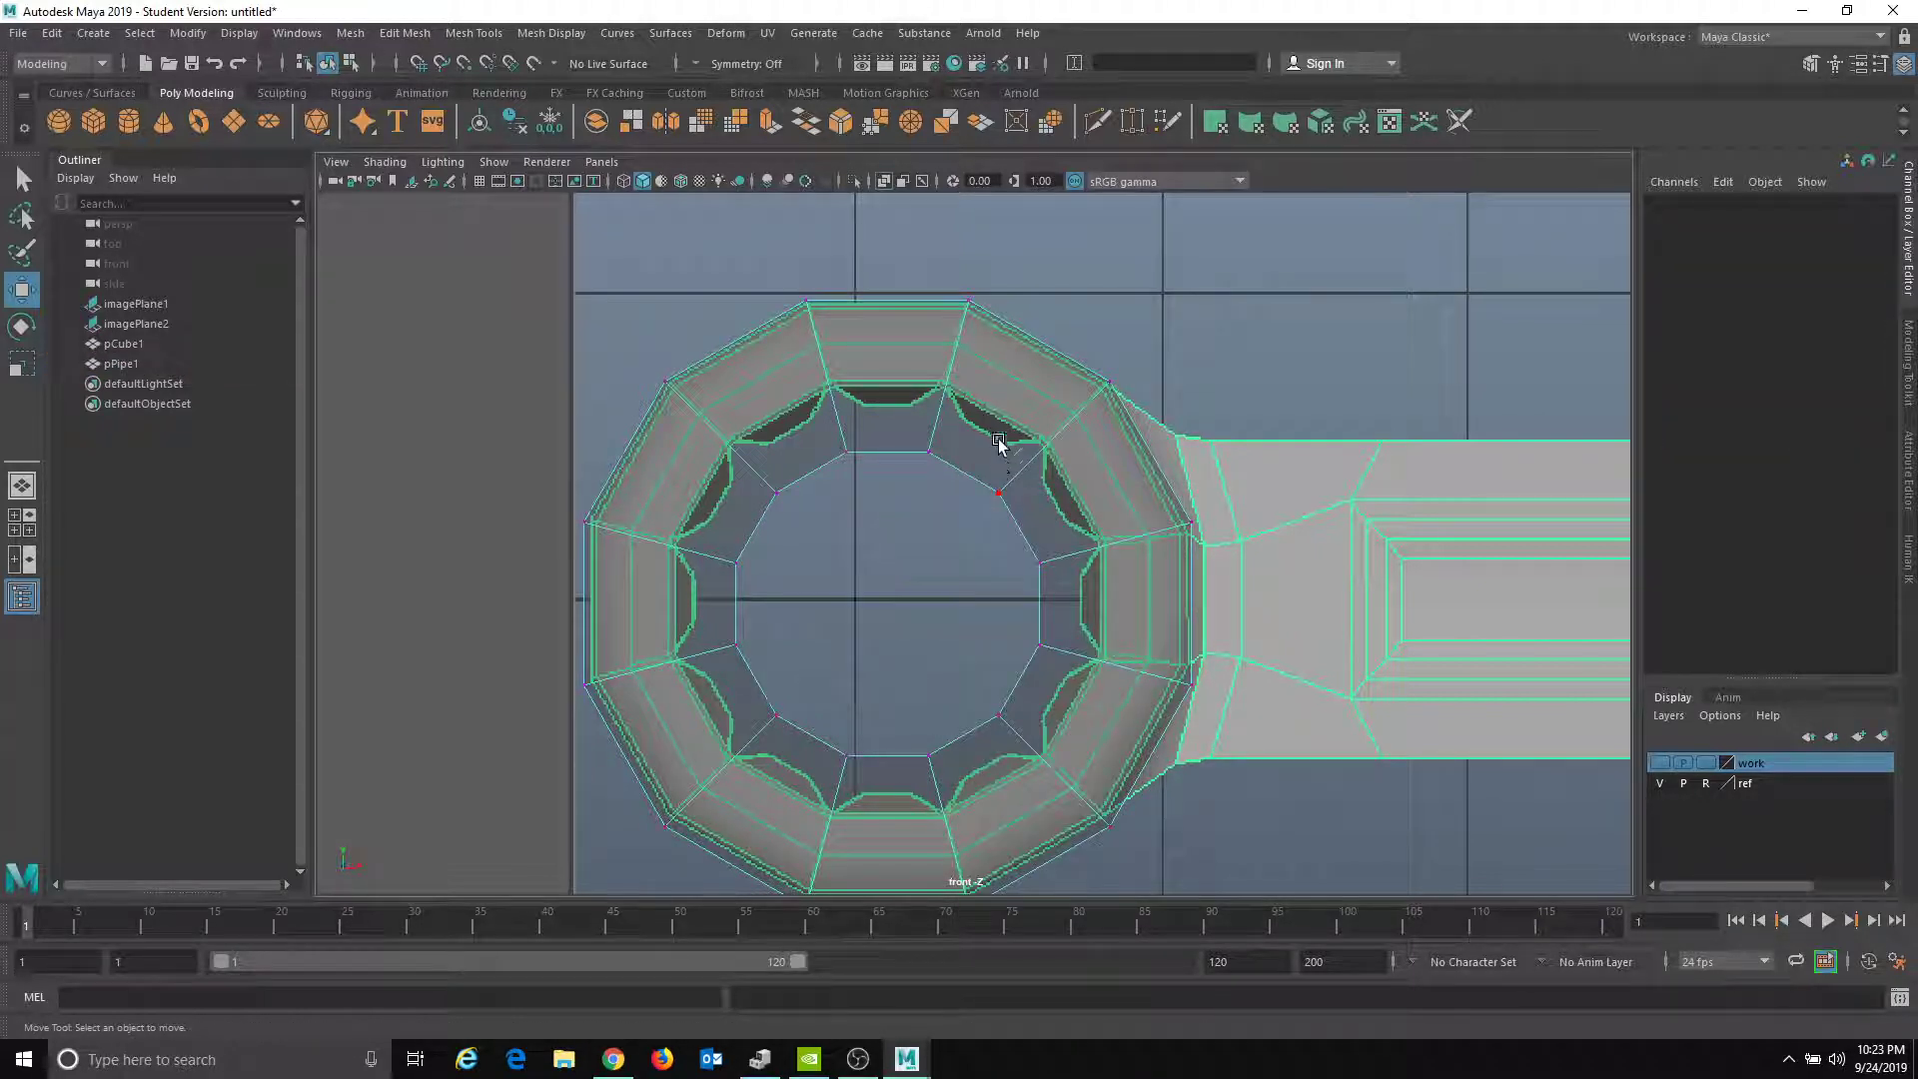
pyautogui.rightClick(999, 451)
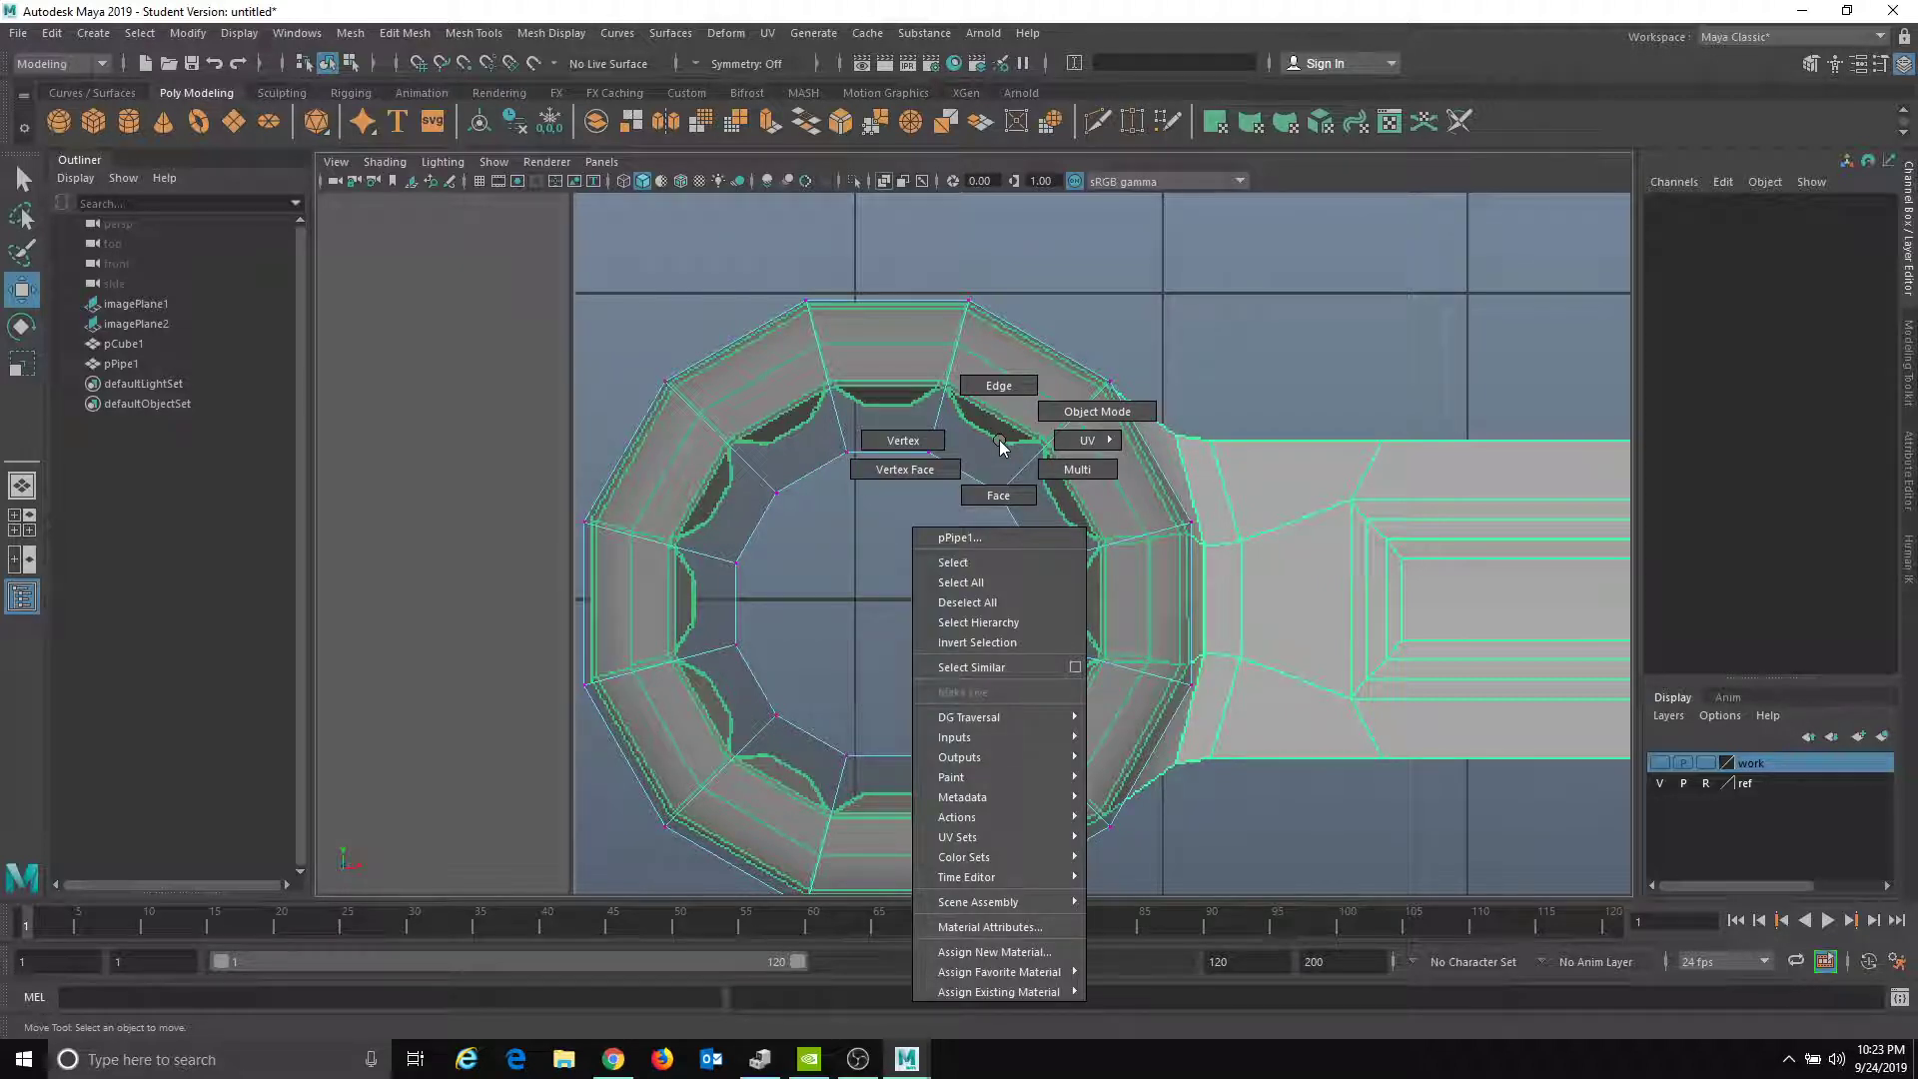
pyautogui.click(894, 446)
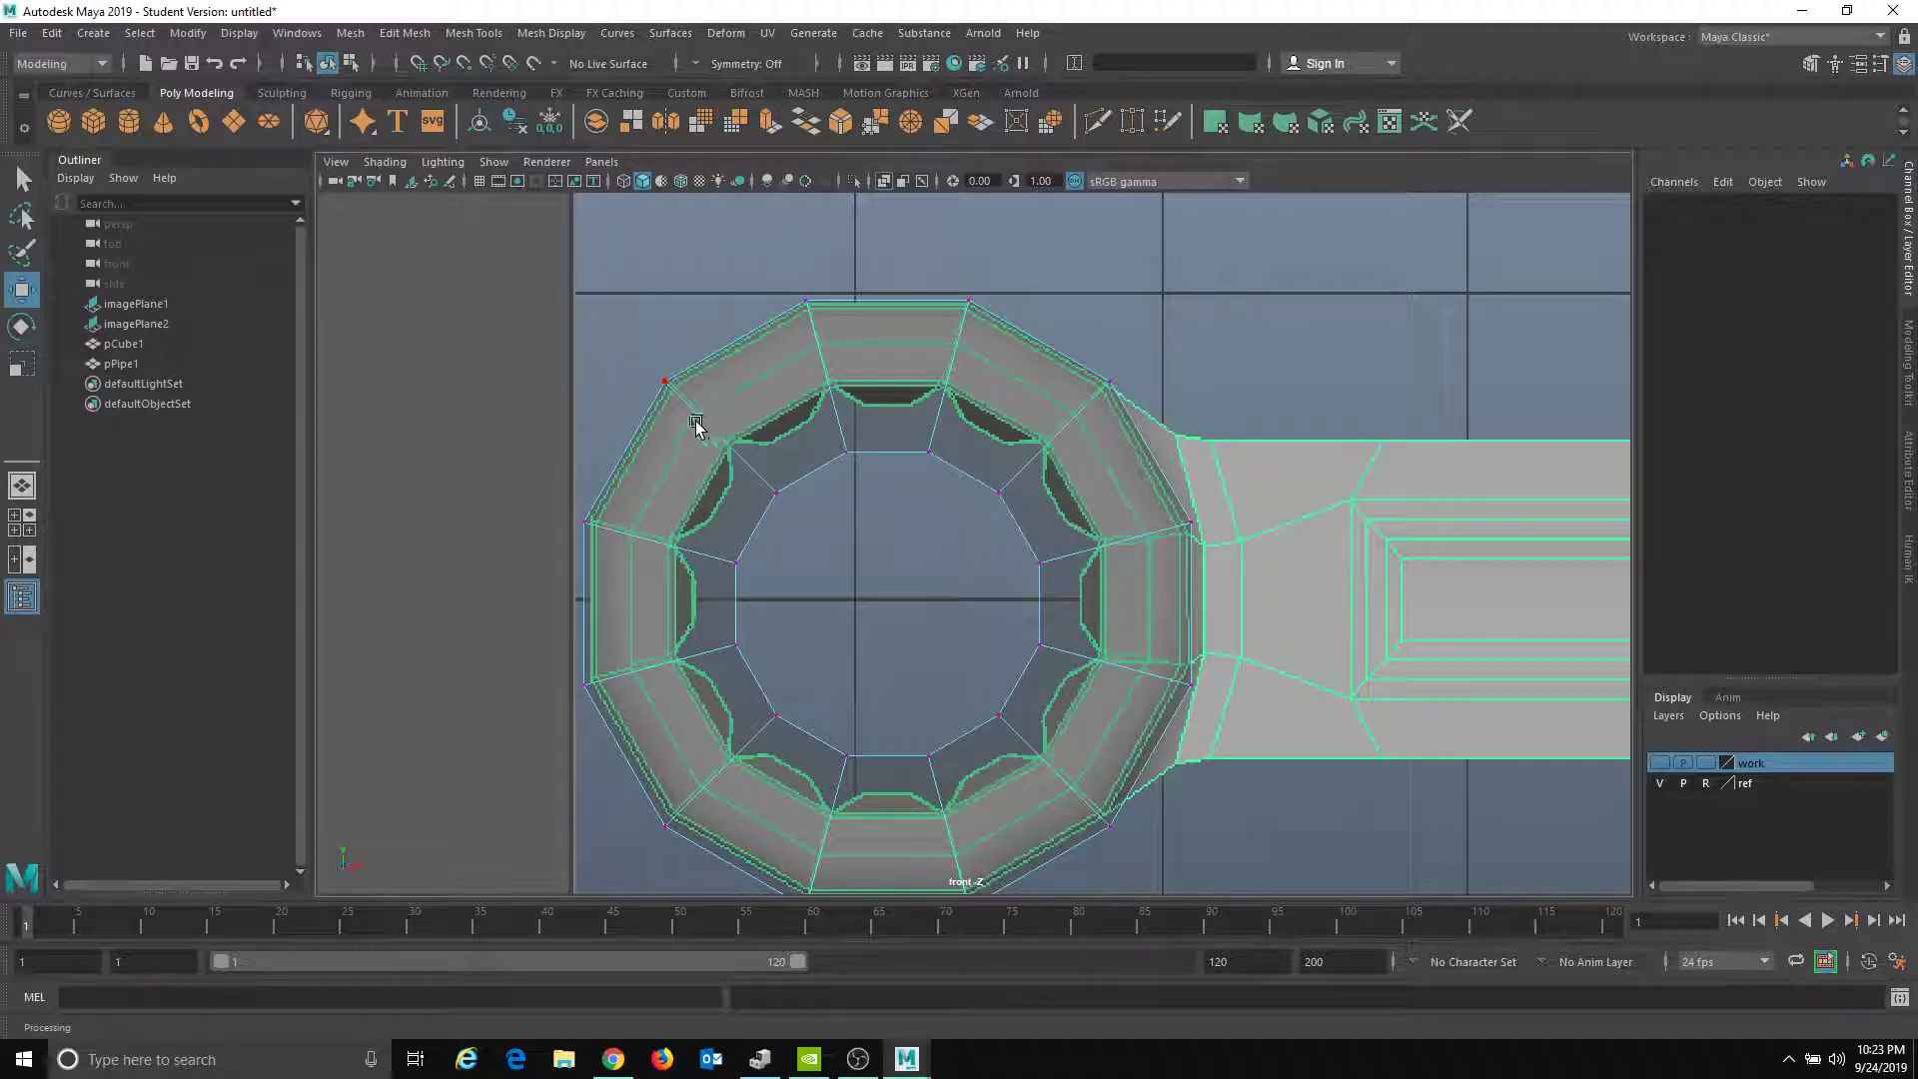
pyautogui.moveTo(688, 420); pyautogui.dragTo(1062, 781)
# - Try scaling the inner vertices uniformly out to the reference ring's hole, check the pipe in perspective, and undo the scaling
pyautogui.press('r')
pyautogui.moveTo(891, 610); pyautogui.dragTo(1004, 613)
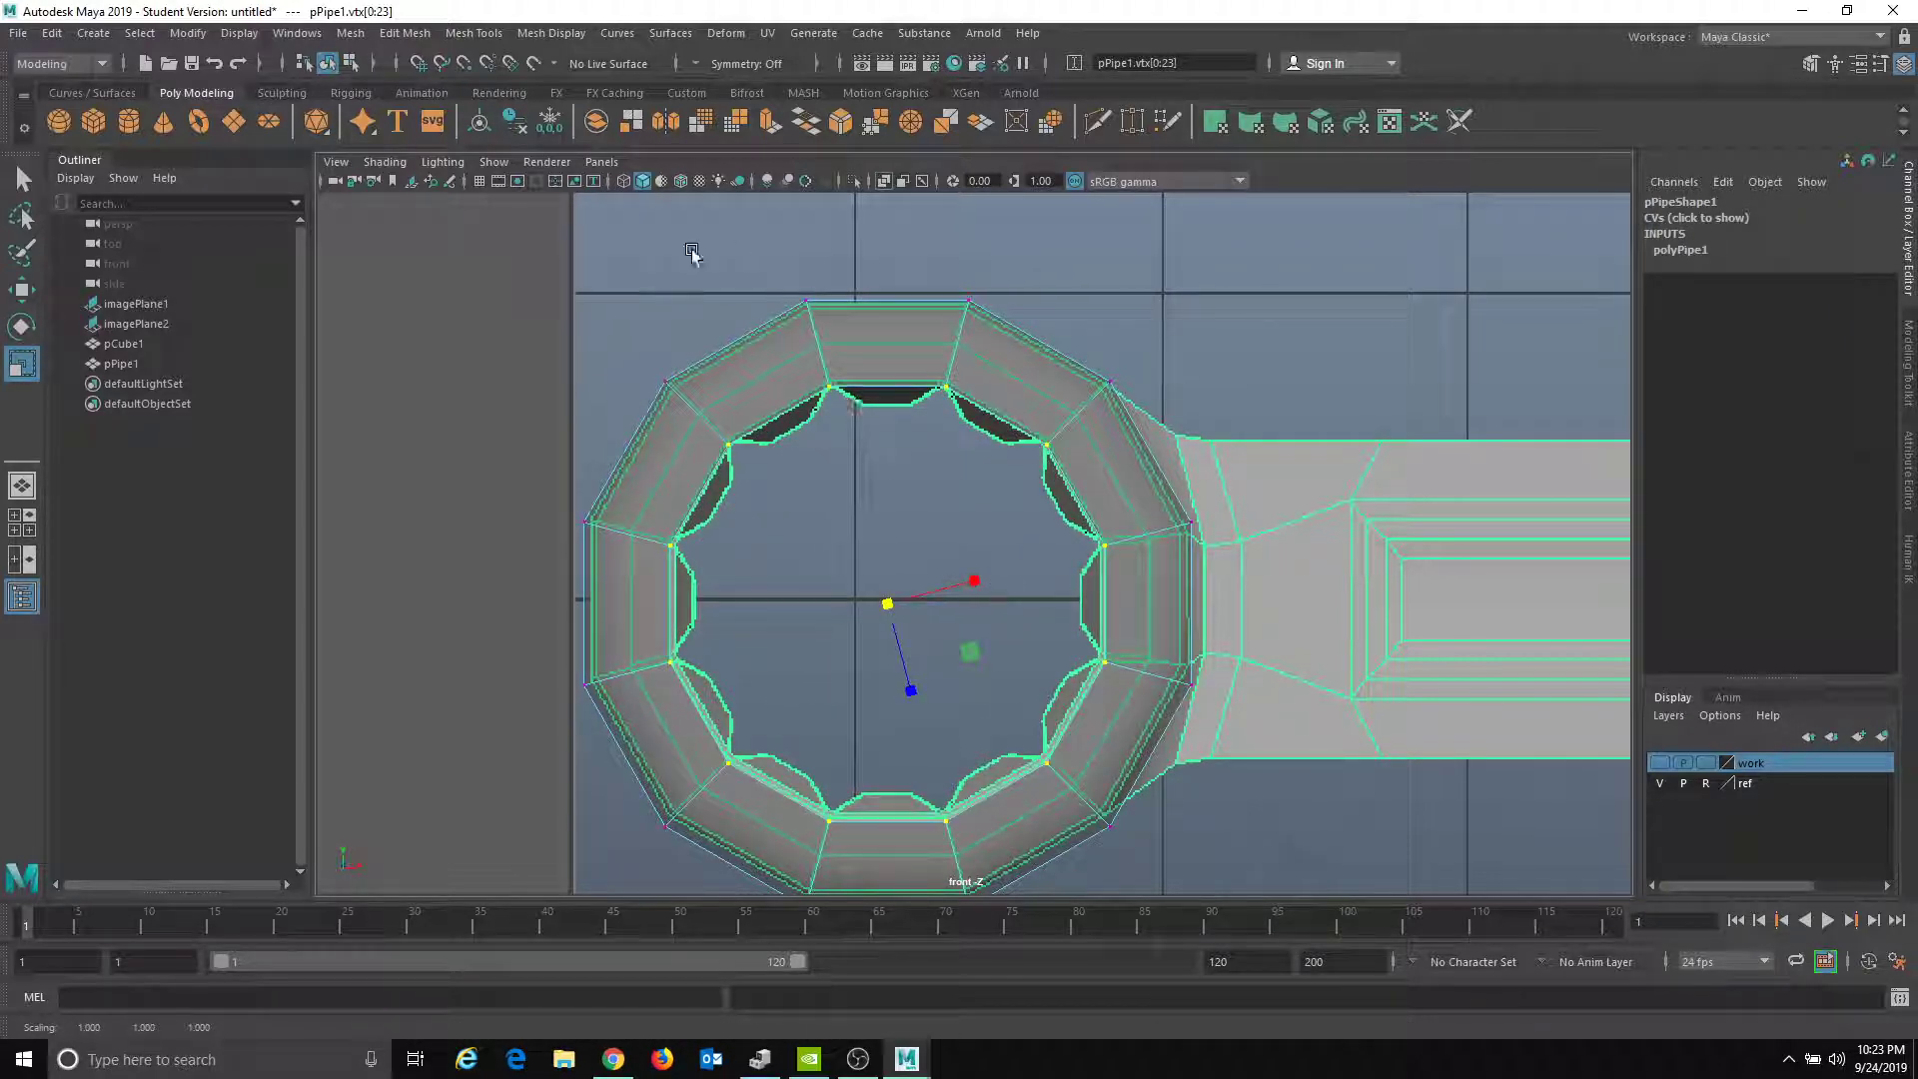
pyautogui.click(602, 161)
pyautogui.moveTo(689, 182)
pyautogui.click(835, 183)
pyautogui.keyDown('alt'); pyautogui.moveTo(899, 400); pyautogui.dragTo(1009, 420); pyautogui.keyUp('alt')
pyautogui.hotkey('ctrl', 'z')
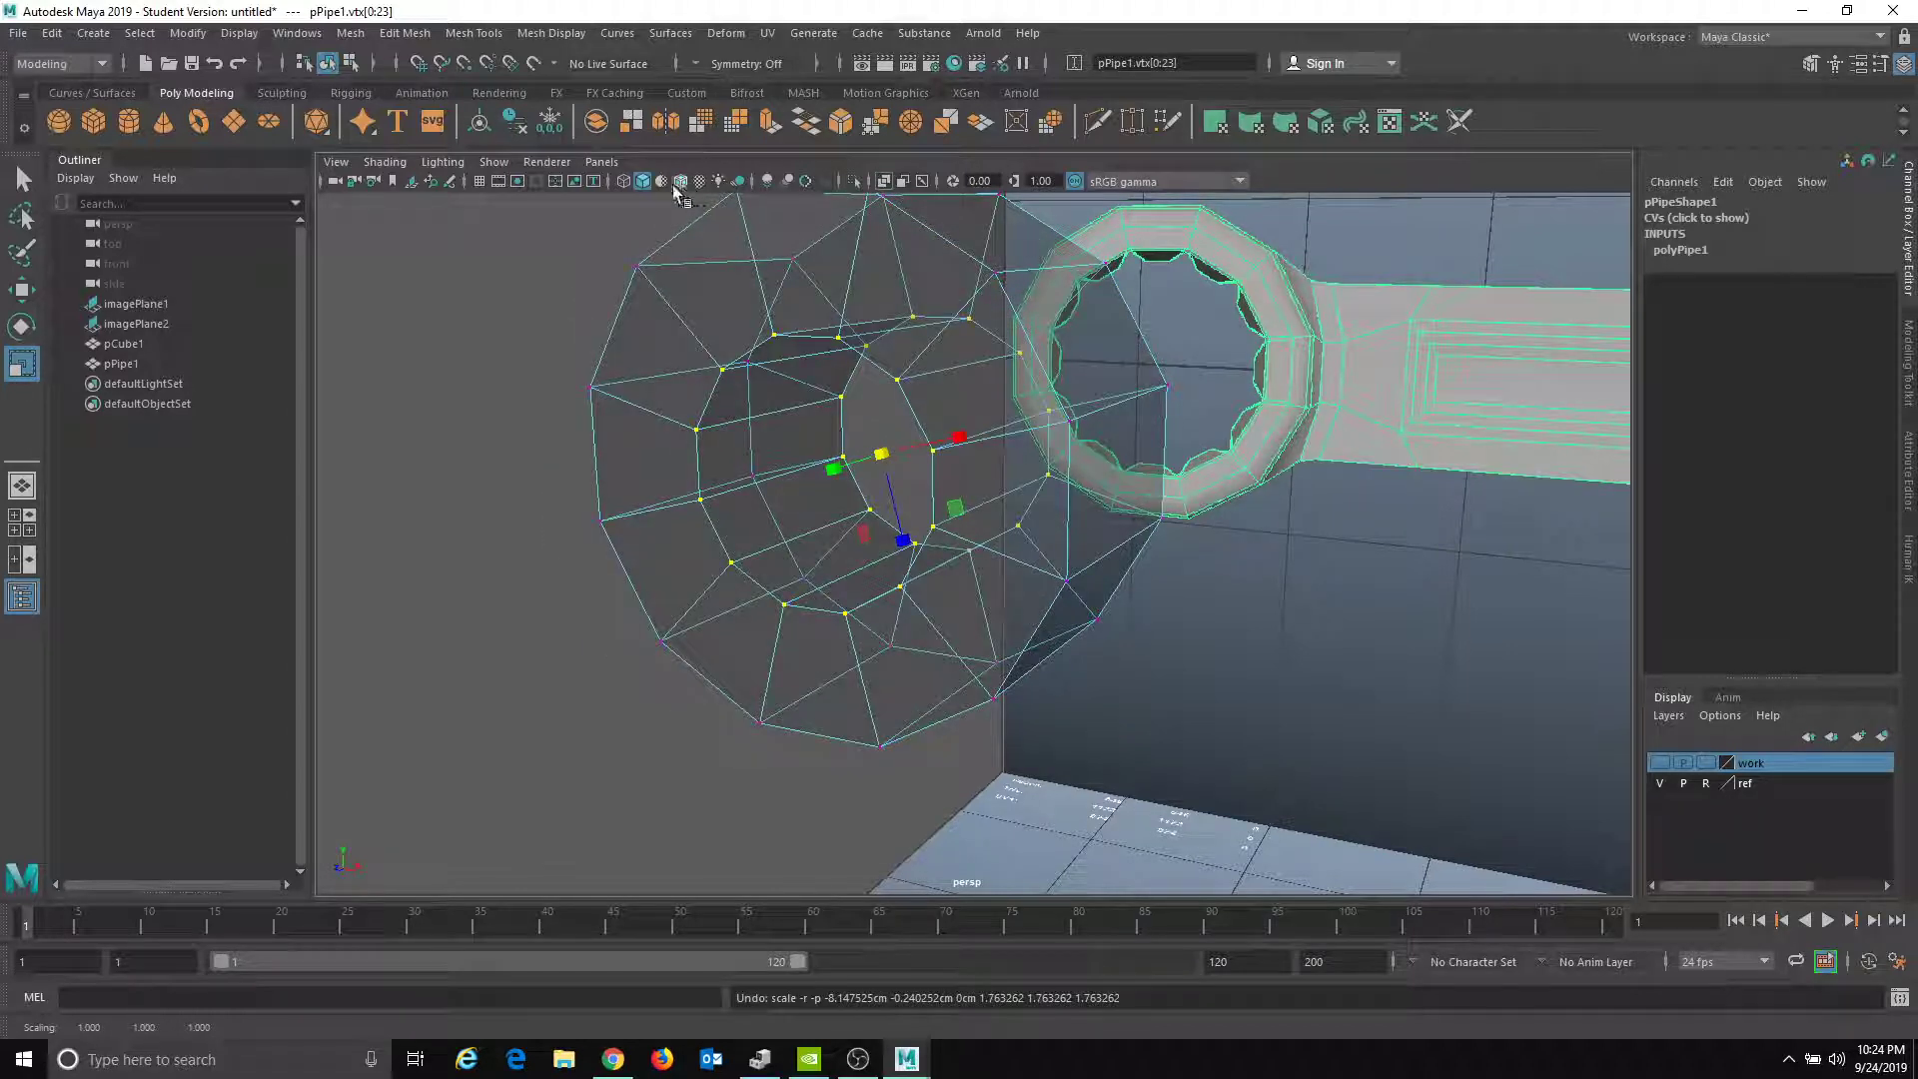
# - In the front view, scale the inner vertices outward in the XZ plane only, by about 1.44, to match the reference ring's hole
pyautogui.click(601, 161)
pyautogui.moveTo(690, 226)
pyautogui.click(845, 238)
pyautogui.keyDown('alt'); pyautogui.moveTo(939, 539); pyautogui.dragTo(915, 272, button='middle'); pyautogui.keyUp('alt')
pyautogui.keyDown('alt'); pyautogui.moveTo(929, 480); pyautogui.dragTo(1039, 518, button='right'); pyautogui.keyUp('alt')
pyautogui.keyDown('alt'); pyautogui.moveTo(933, 419); pyautogui.dragTo(920, 548, button='middle'); pyautogui.keyUp('alt')
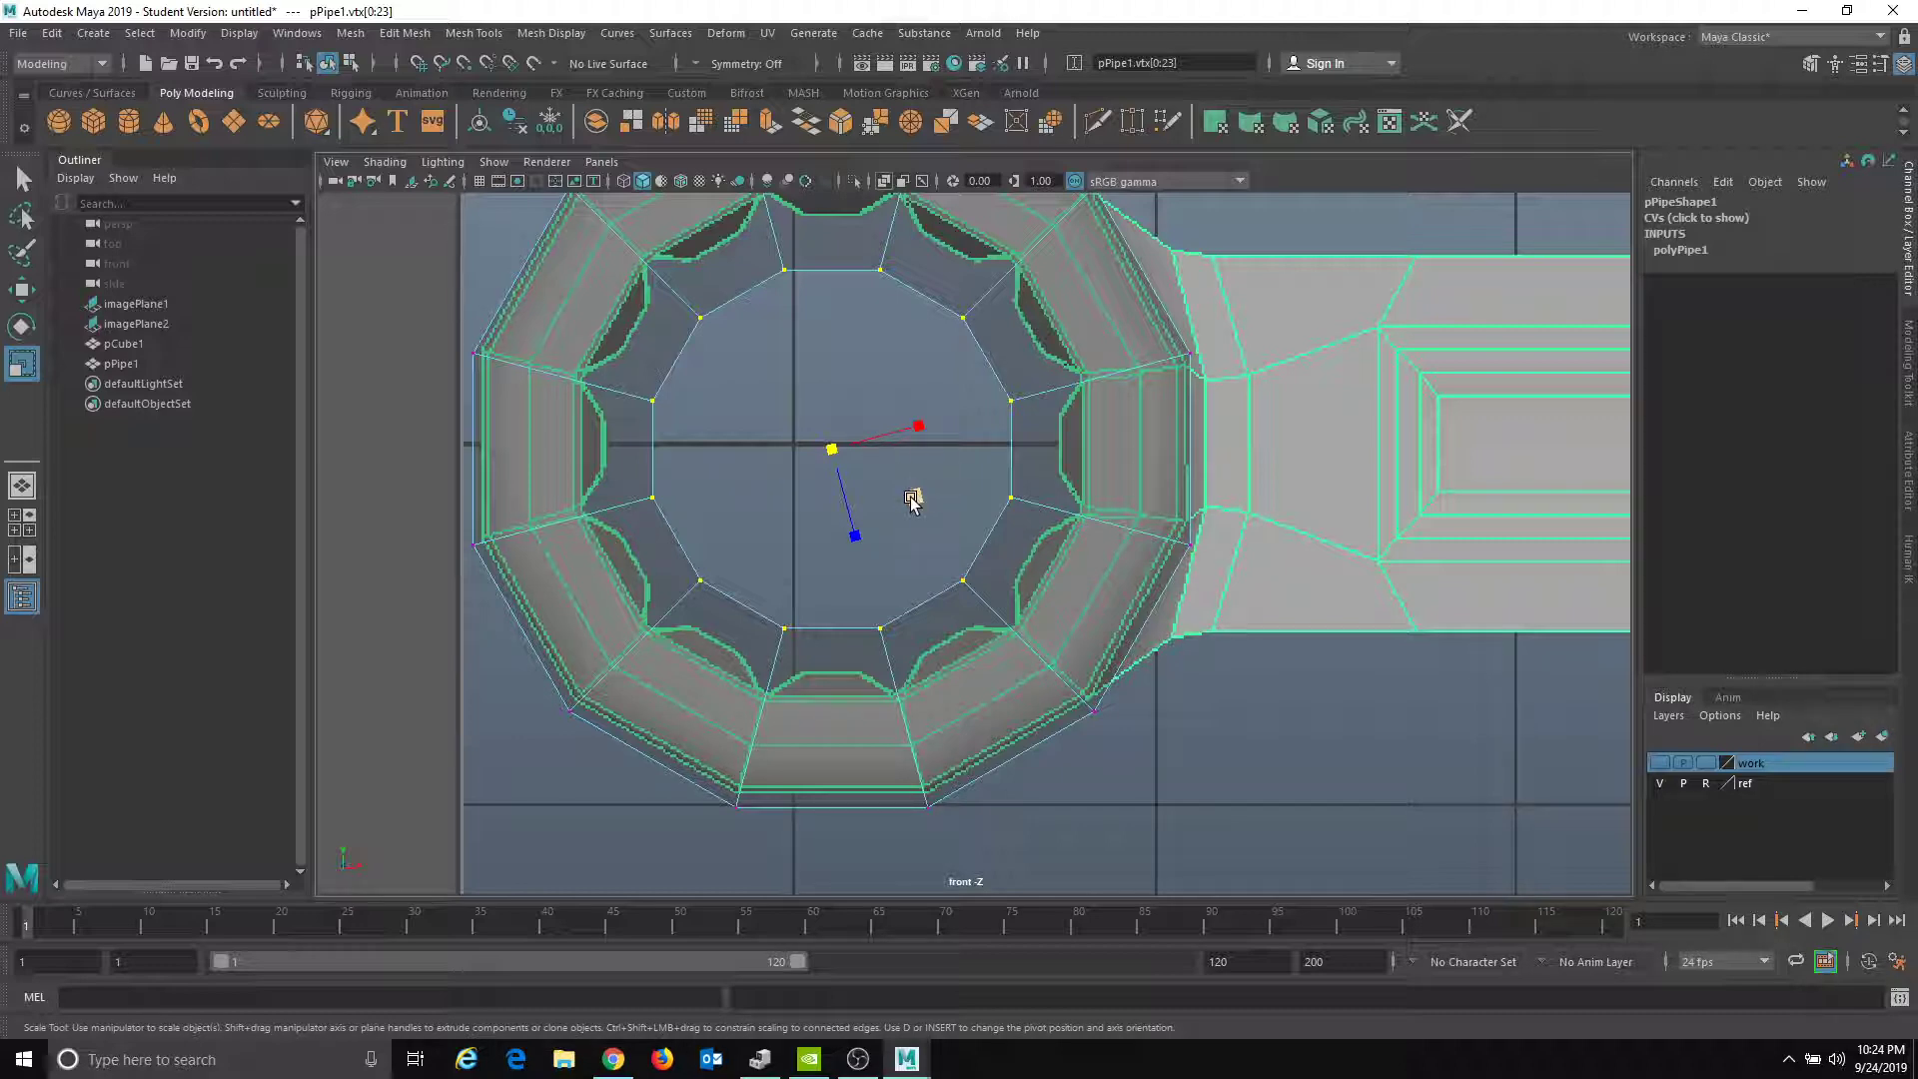
pyautogui.moveTo(912, 500)
pyautogui.mouseDown(button='middle')
pyautogui.moveTo(1004, 544)
pyautogui.moveTo(932, 500)
pyautogui.mouseUp(button='middle')
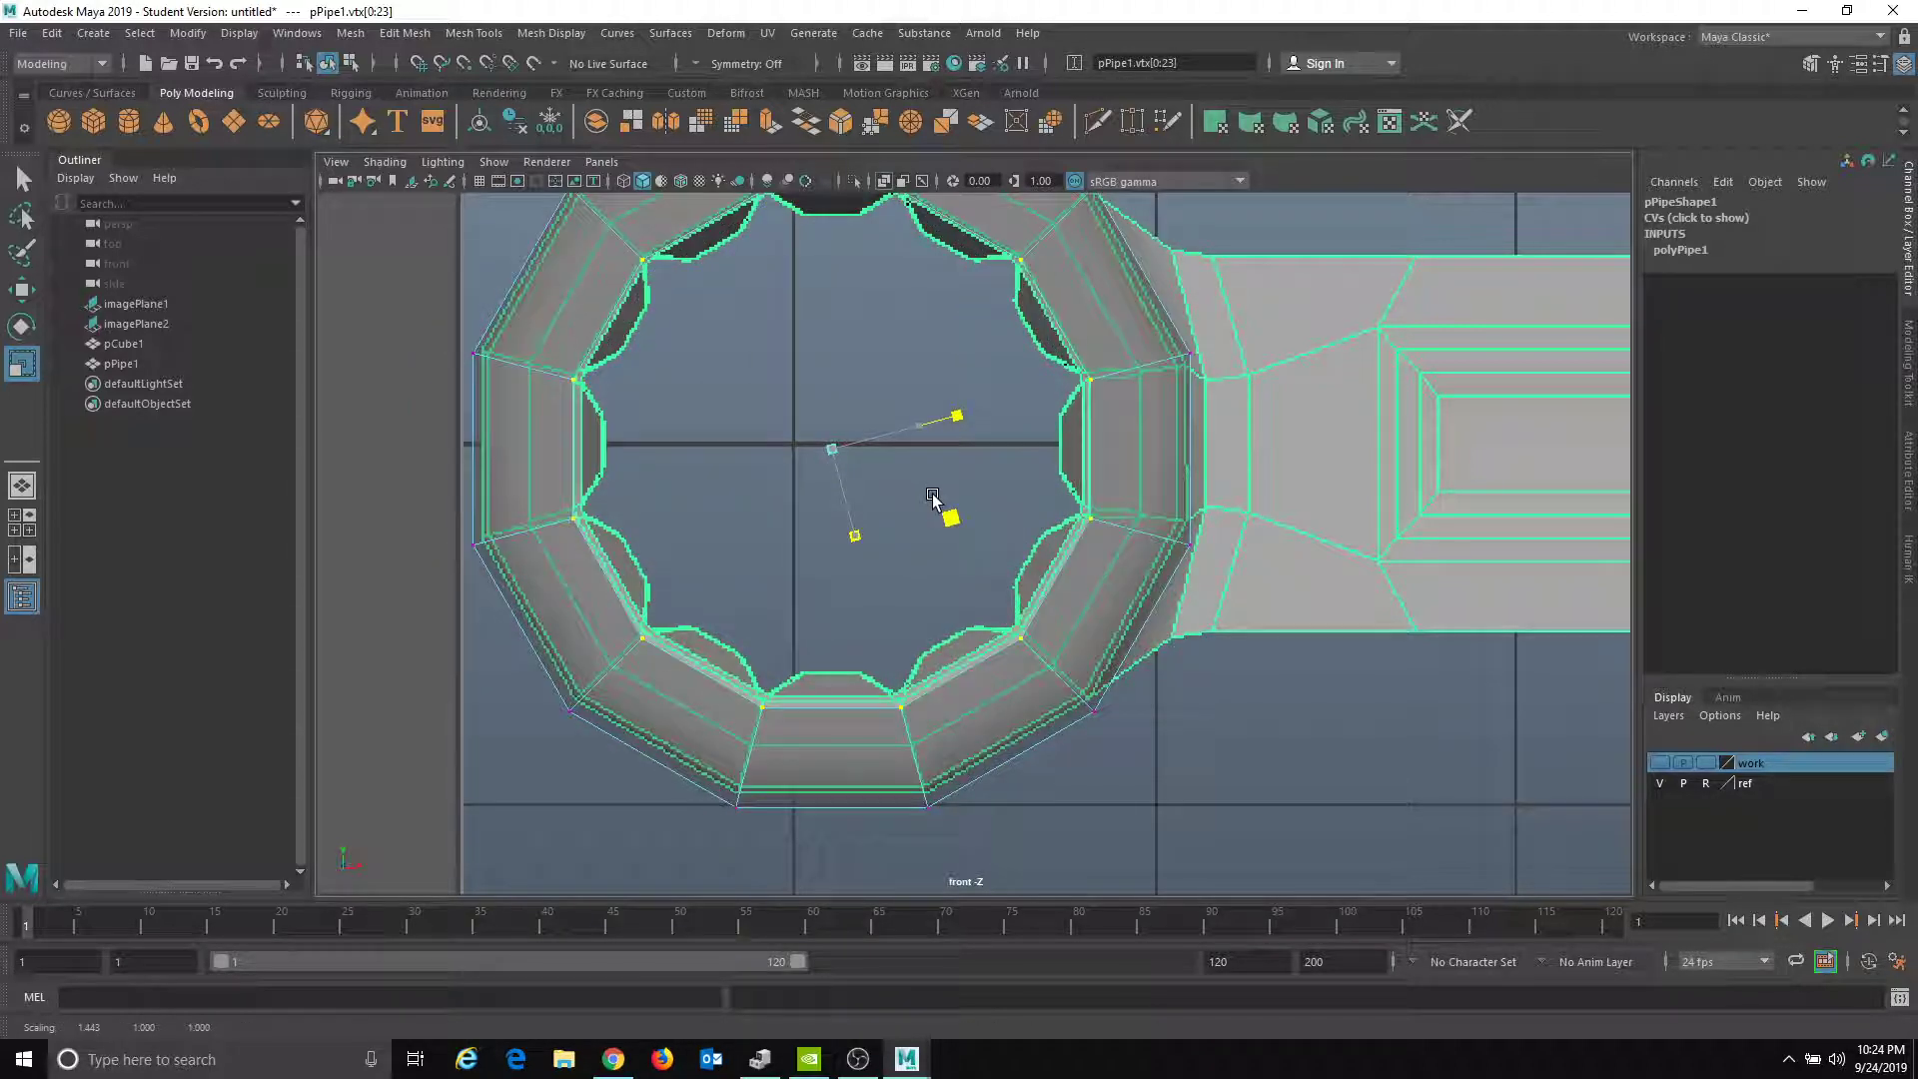
# - In the perspective view, select the full loop of faces on the pipe's inner wall
pyautogui.click(602, 162)
pyautogui.moveTo(657, 186)
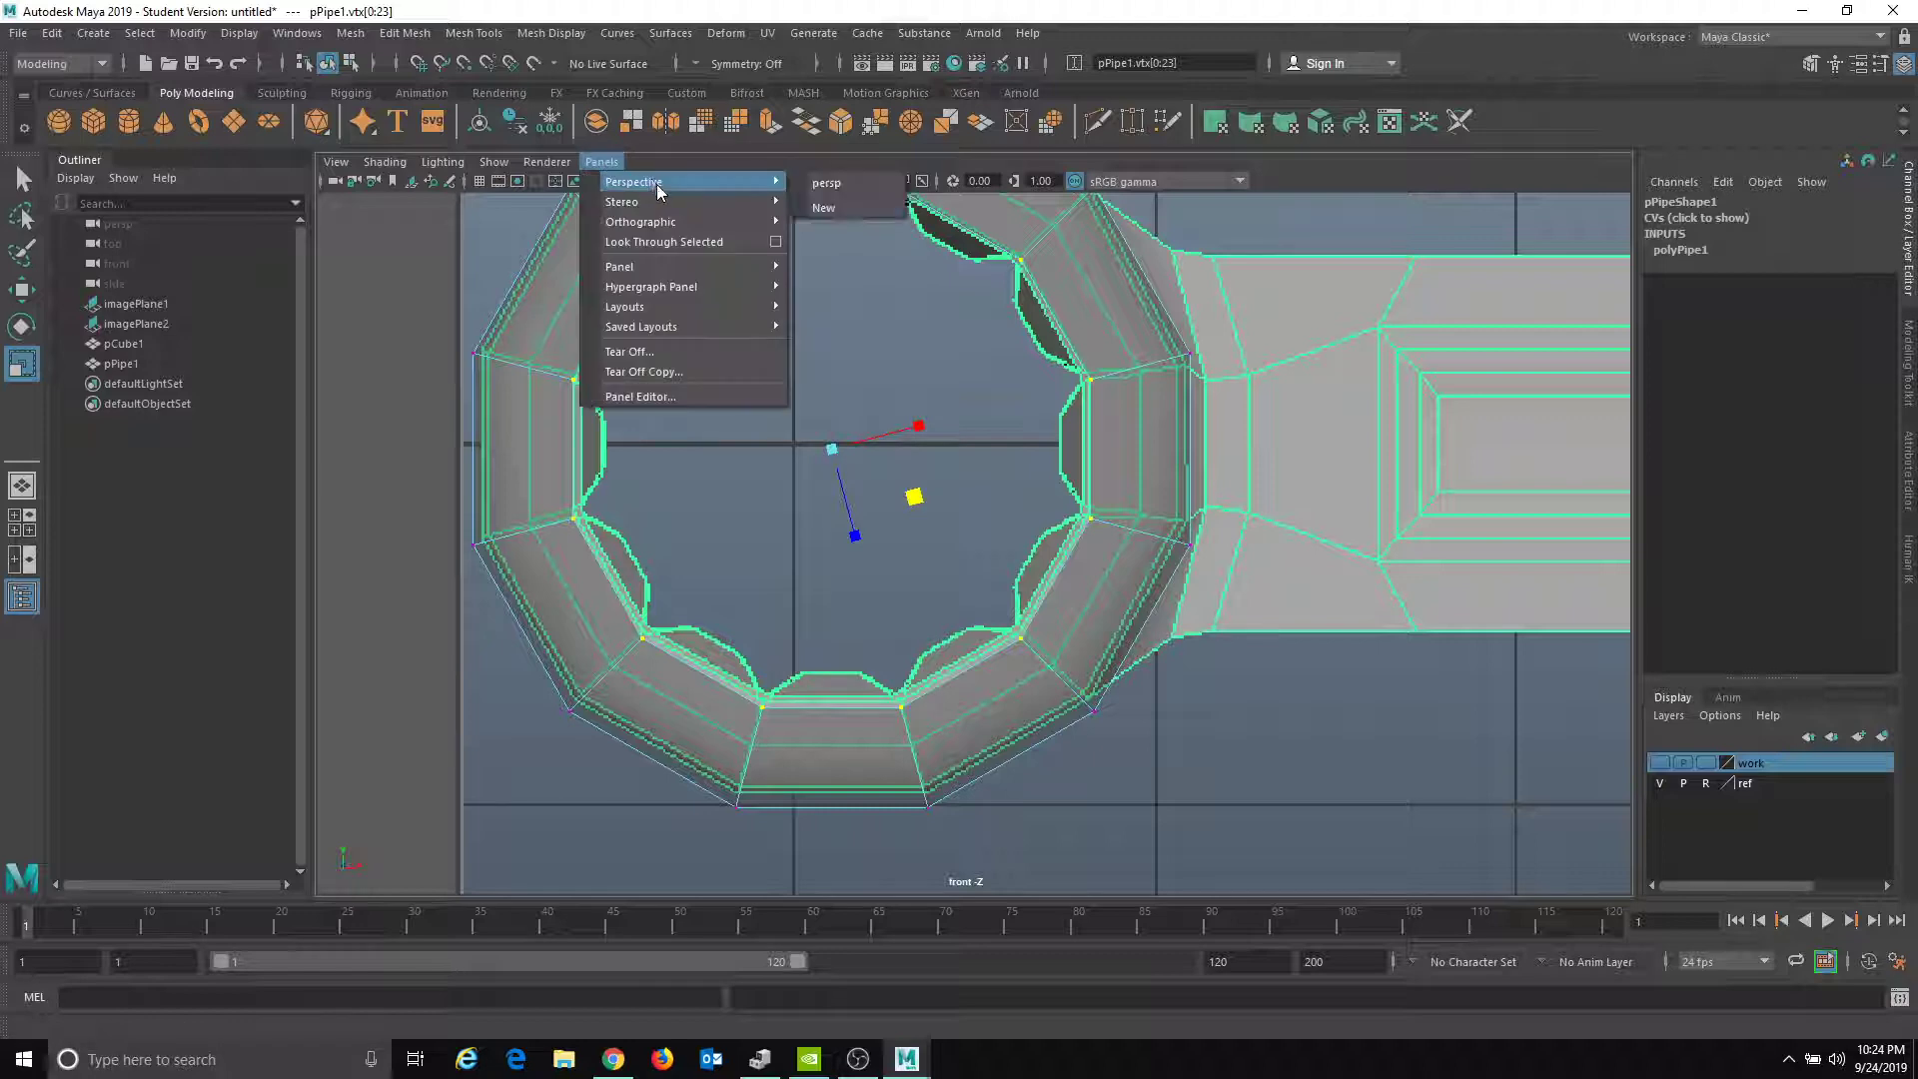
pyautogui.click(822, 187)
pyautogui.keyDown('alt'); pyautogui.moveTo(789, 495); pyautogui.dragTo(757, 440); pyautogui.keyUp('alt')
pyautogui.moveTo(778, 342); pyautogui.dragTo(776, 394, button='right')
pyautogui.keyDown('alt'); pyautogui.moveTo(775, 361); pyautogui.dragTo(772, 389, button='middle'); pyautogui.keyUp('alt')
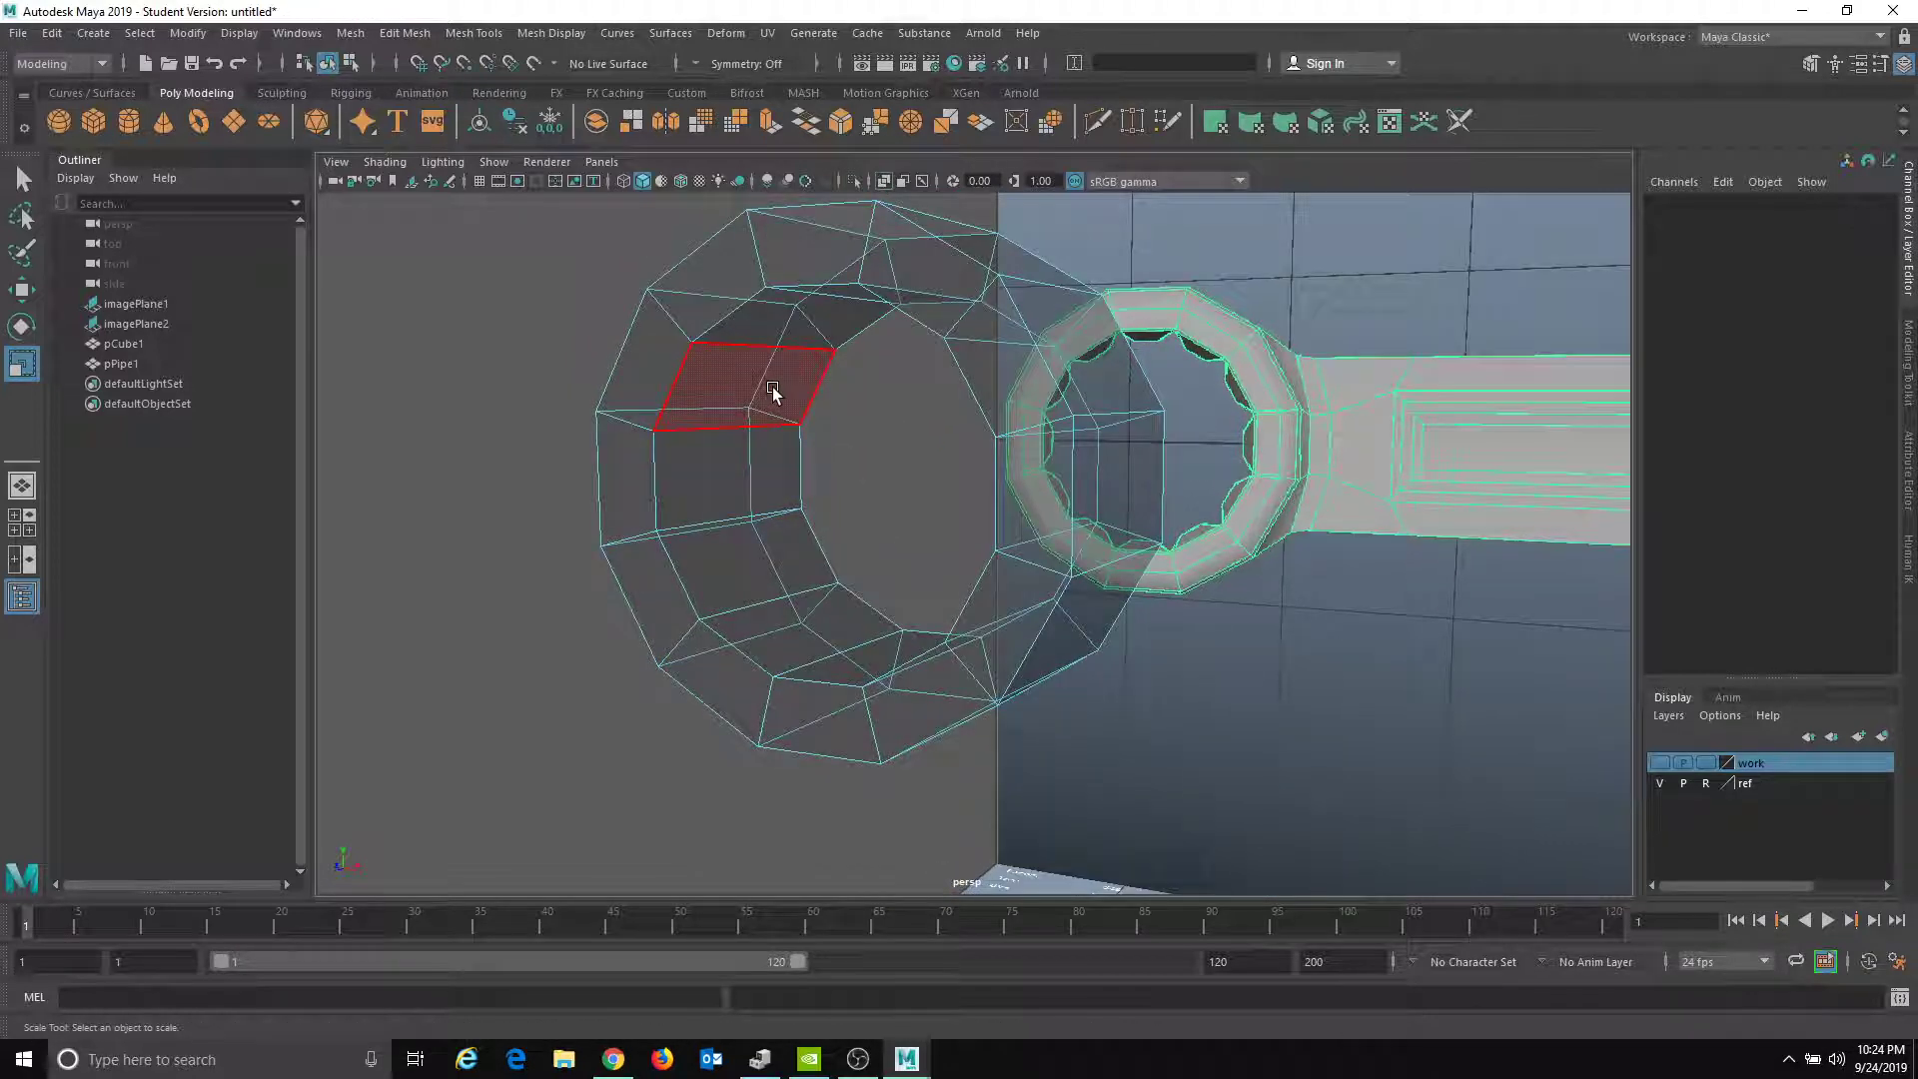
pyautogui.click(773, 390)
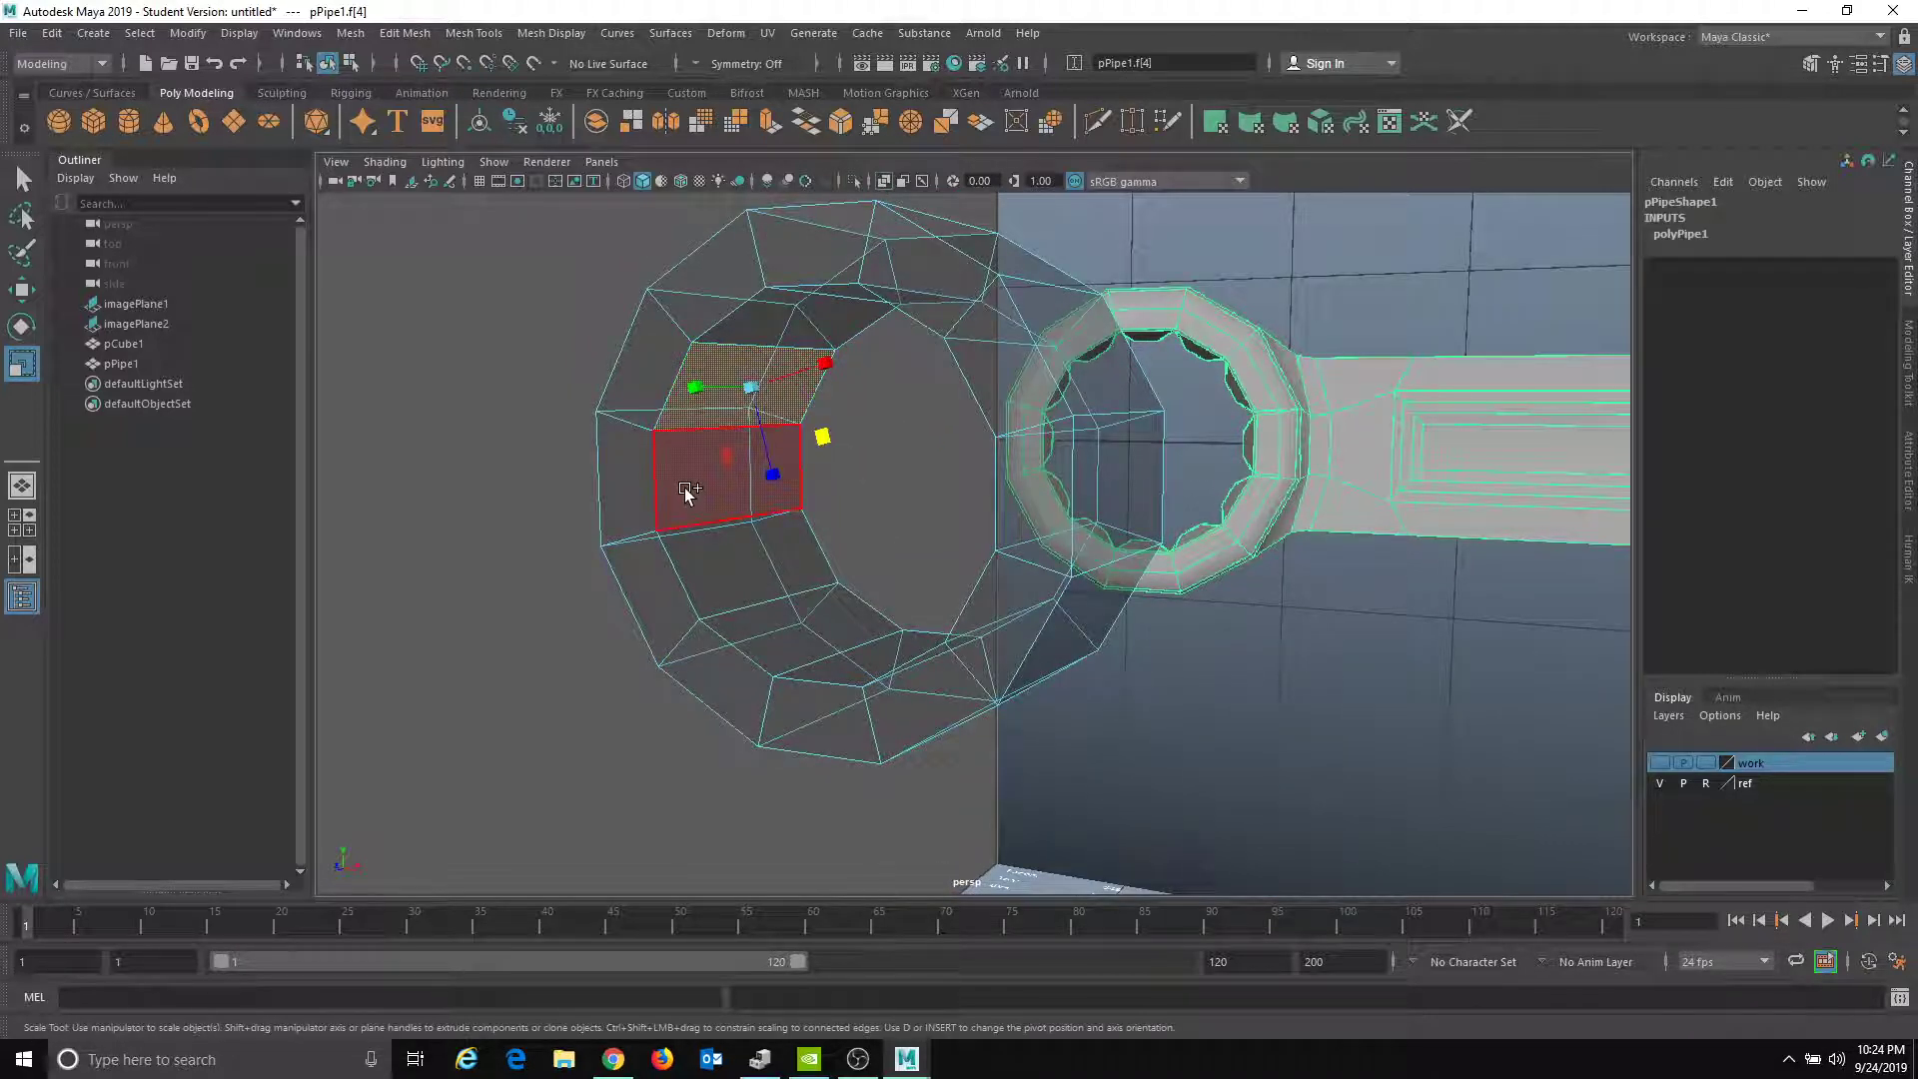
pyautogui.keyDown('shift'); pyautogui.doubleClick(688, 491); pyautogui.keyUp('shift')
pyautogui.moveTo(690, 497)
pyautogui.keyDown('alt'); pyautogui.mouseDown()
pyautogui.moveTo(998, 493)
pyautogui.moveTo(722, 513)
pyautogui.mouseUp(); pyautogui.keyUp('alt')
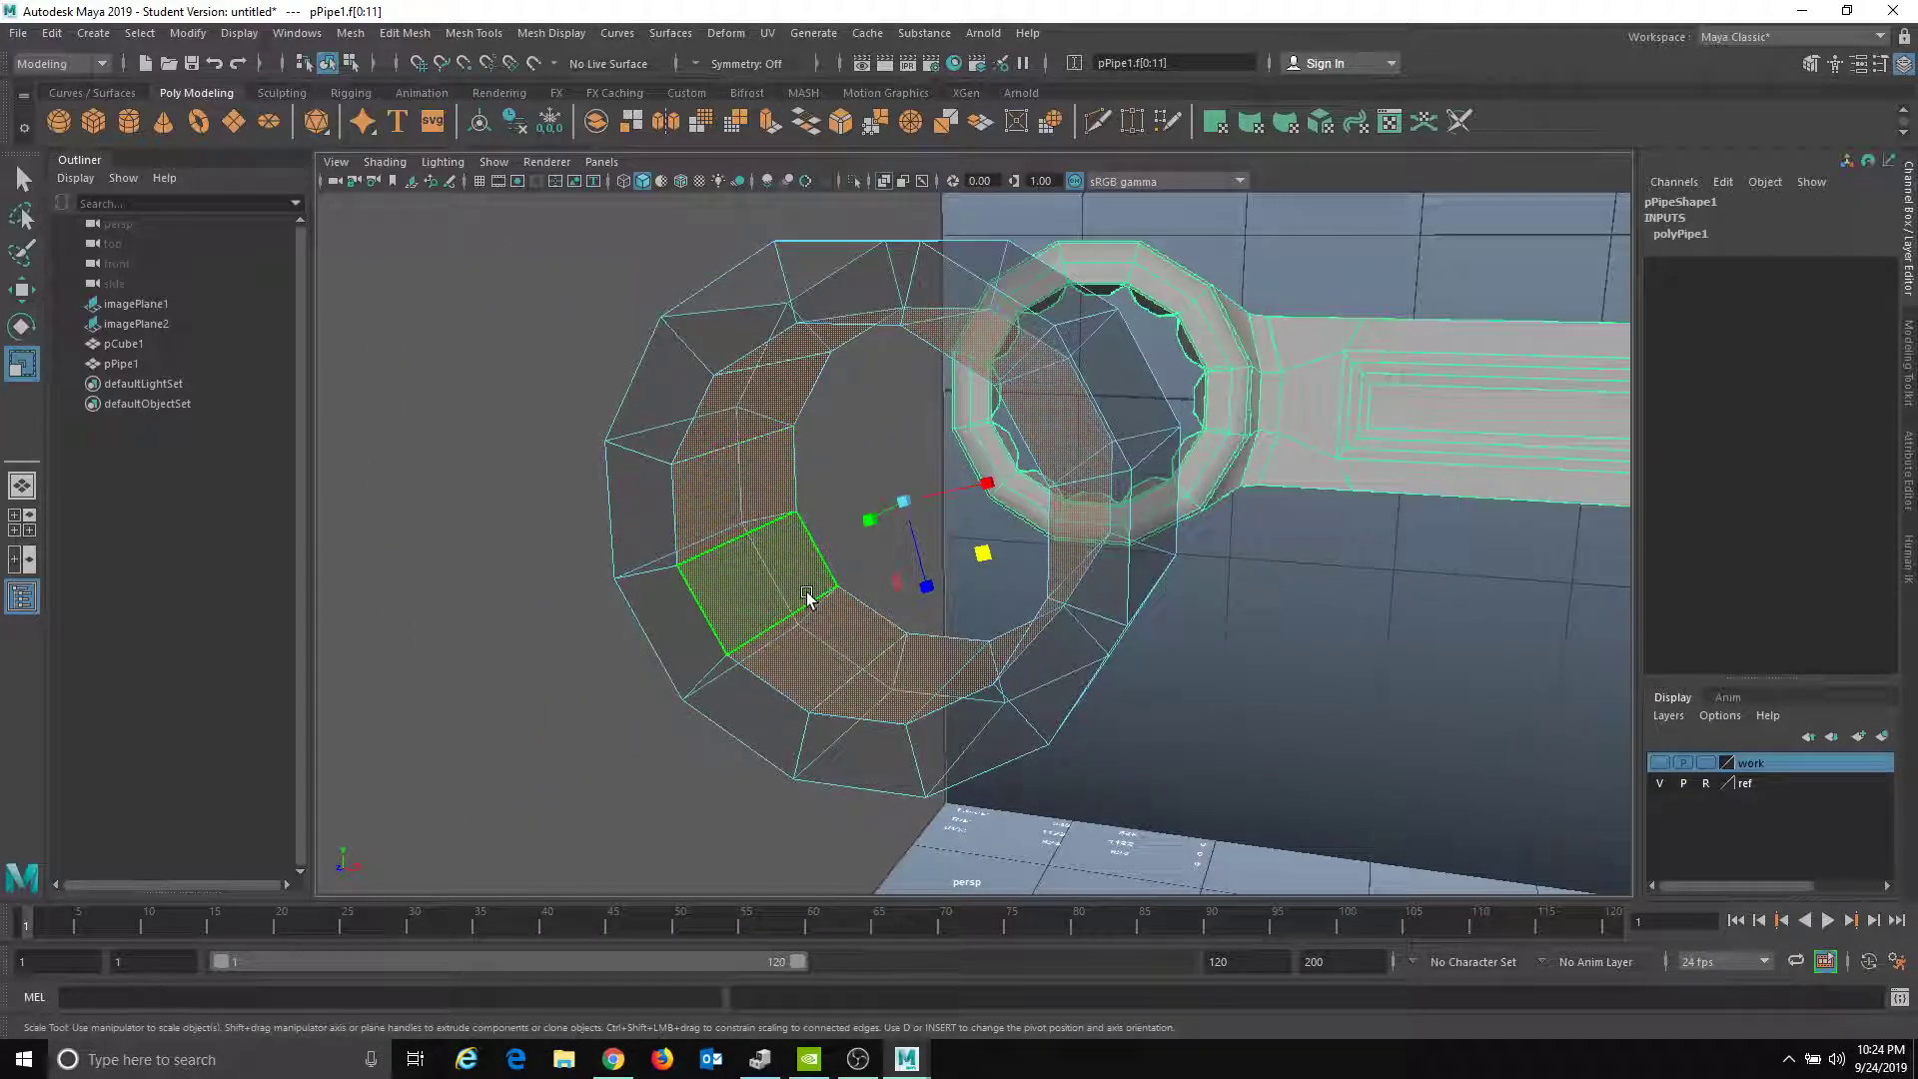
# - Extrude the selected inner wall faces and scale the extrusion along the pipe's depth to leave a narrow border at both rims
pyautogui.keyDown('alt'); pyautogui.moveTo(885, 599); pyautogui.dragTo(814, 599); pyautogui.keyUp('alt')
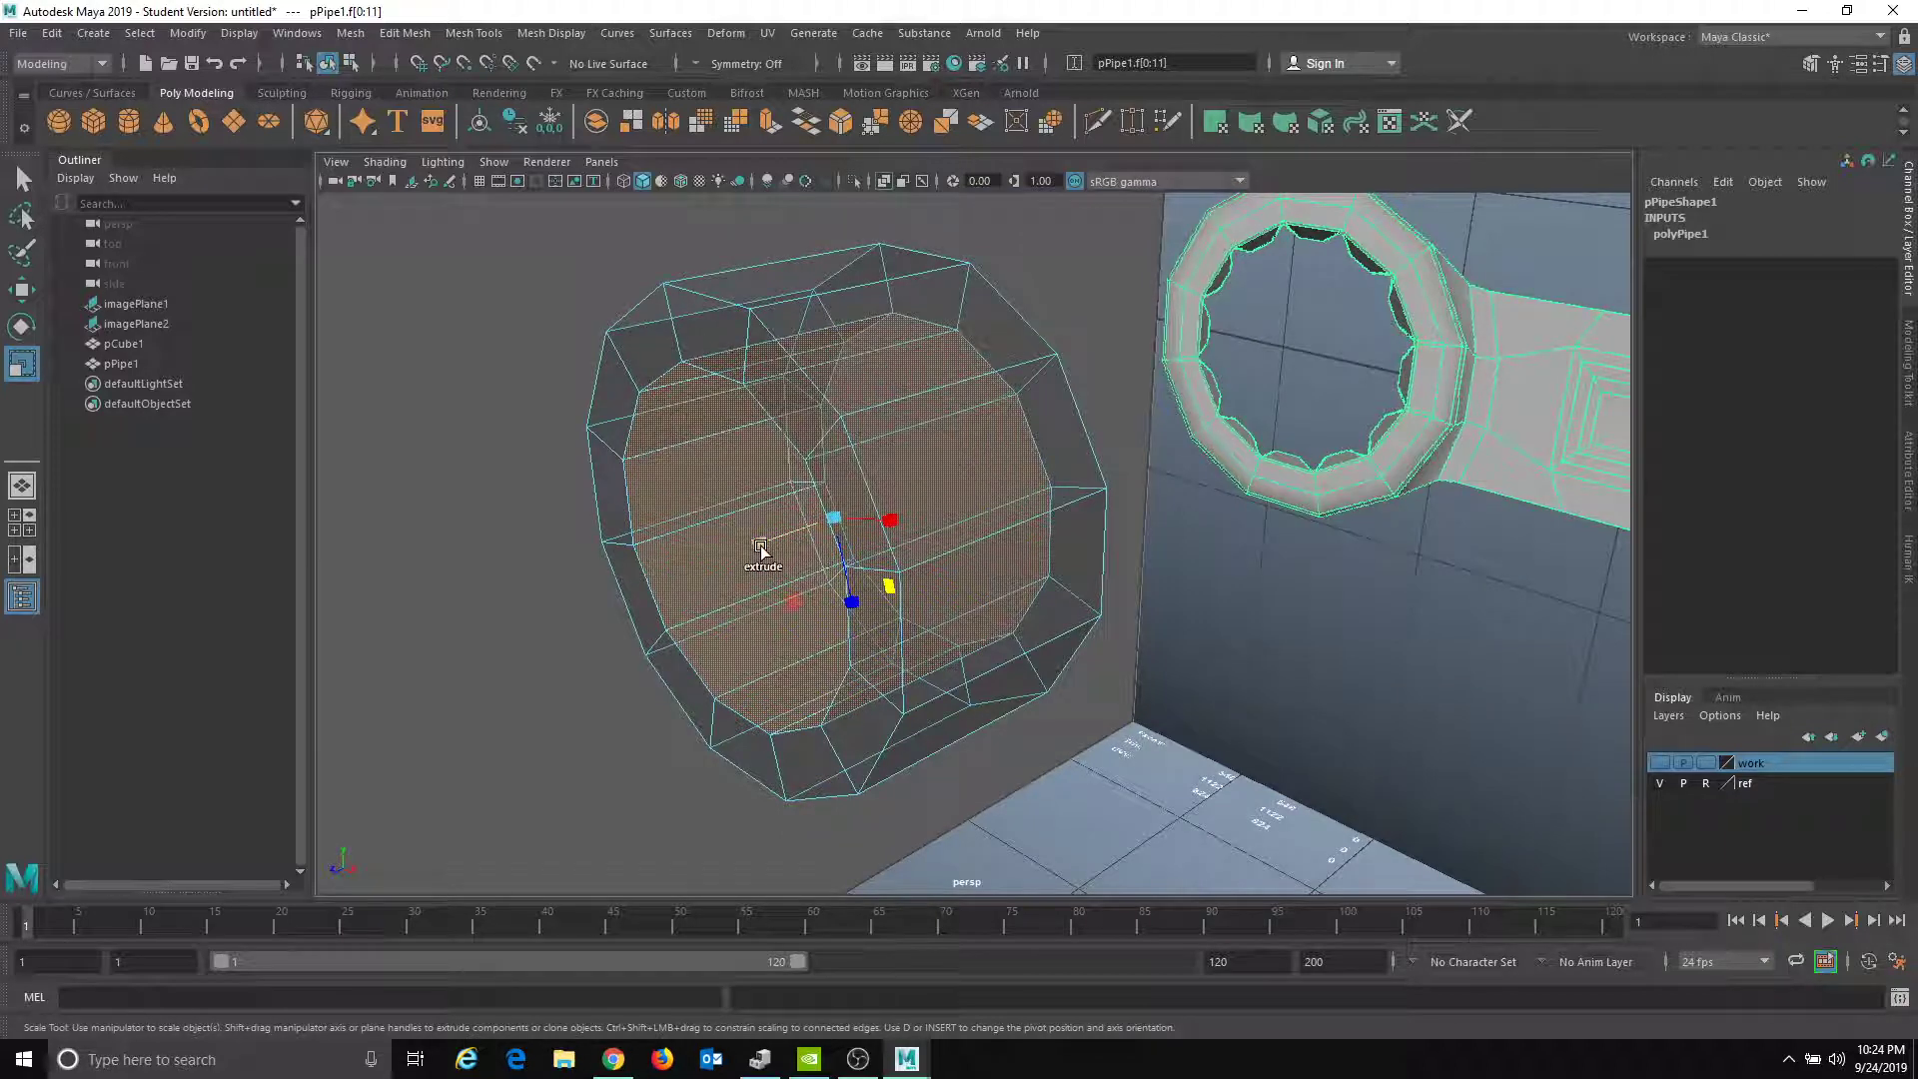
pyautogui.keyDown('shift'); pyautogui.moveTo(760, 545); pyautogui.dragTo(760, 546); pyautogui.keyUp('shift')
pyautogui.keyDown('shift'); pyautogui.moveTo(760, 550); pyautogui.dragTo(763, 551, button='middle'); pyautogui.keyUp('shift')
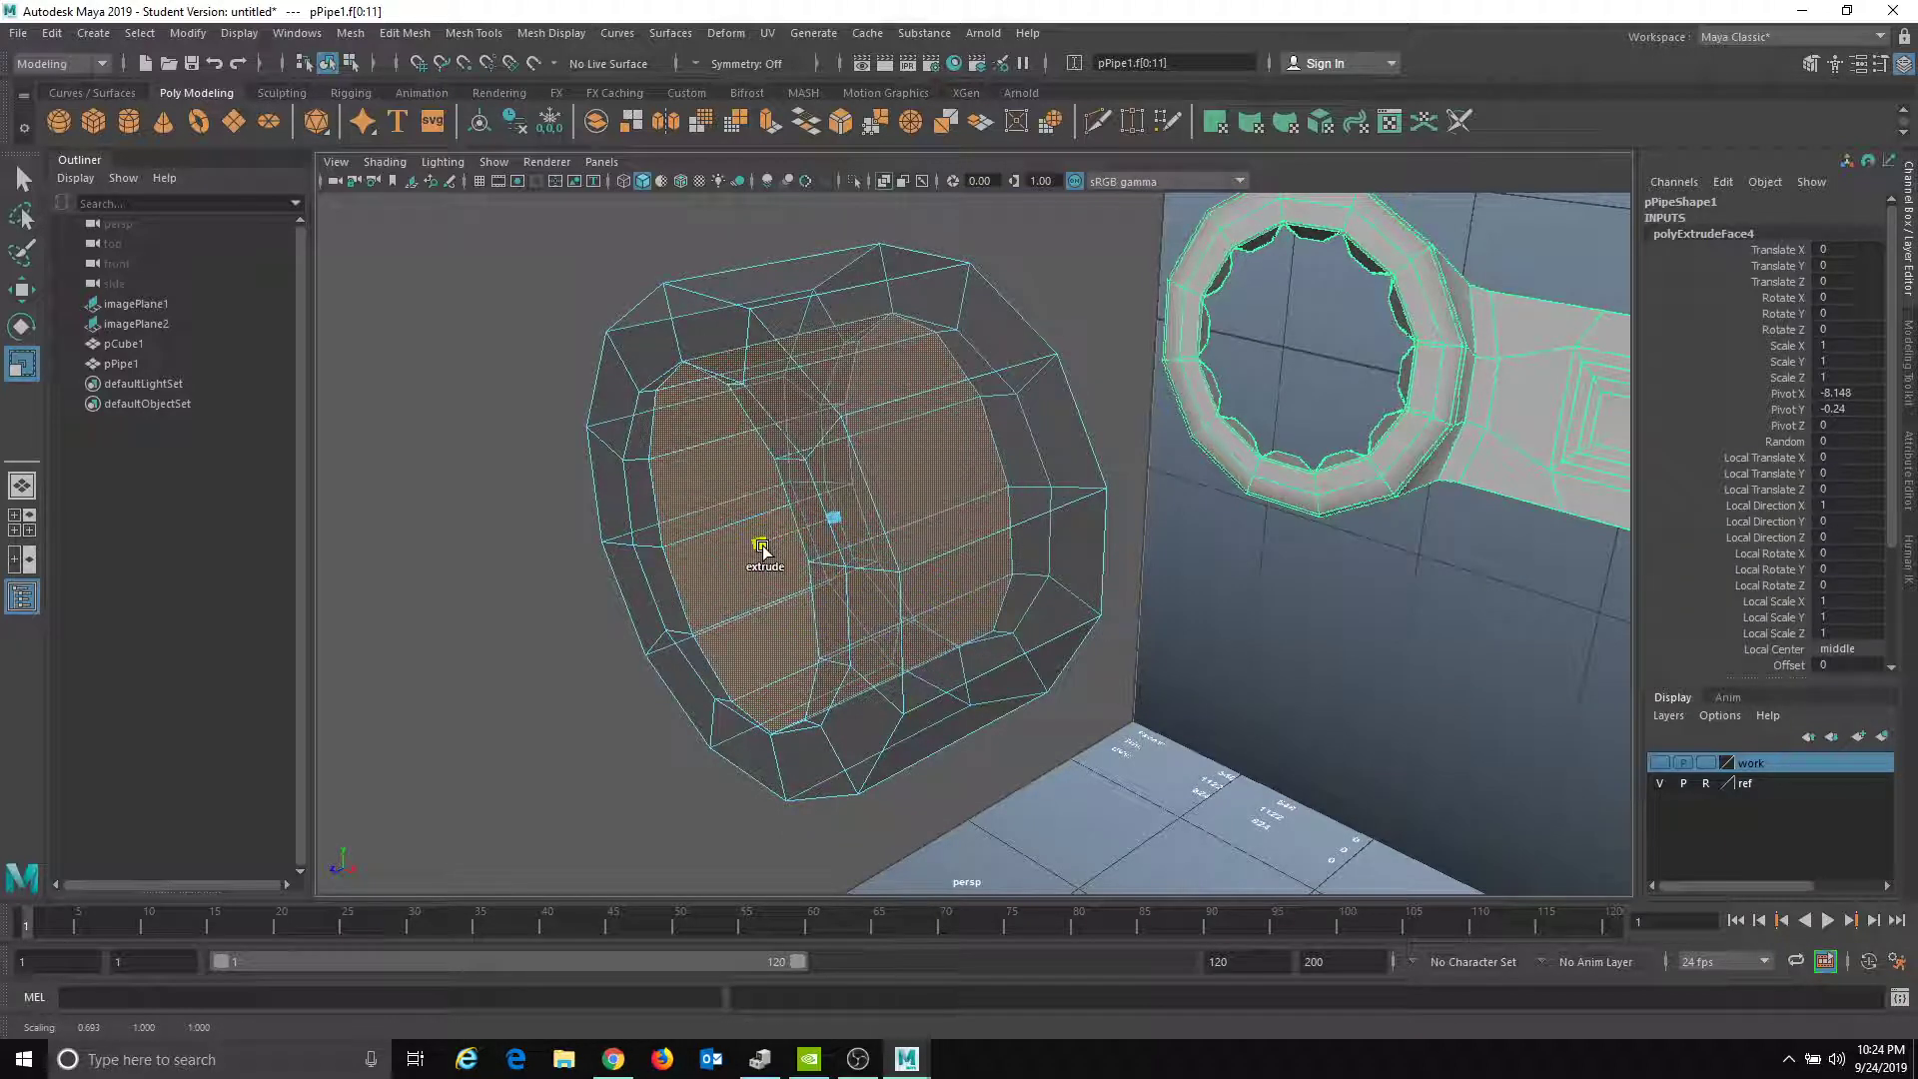
pyautogui.keyDown('alt'); pyautogui.moveTo(814, 566); pyautogui.dragTo(879, 488); pyautogui.keyUp('alt')
pyautogui.hotkey('ctrl', 'z')
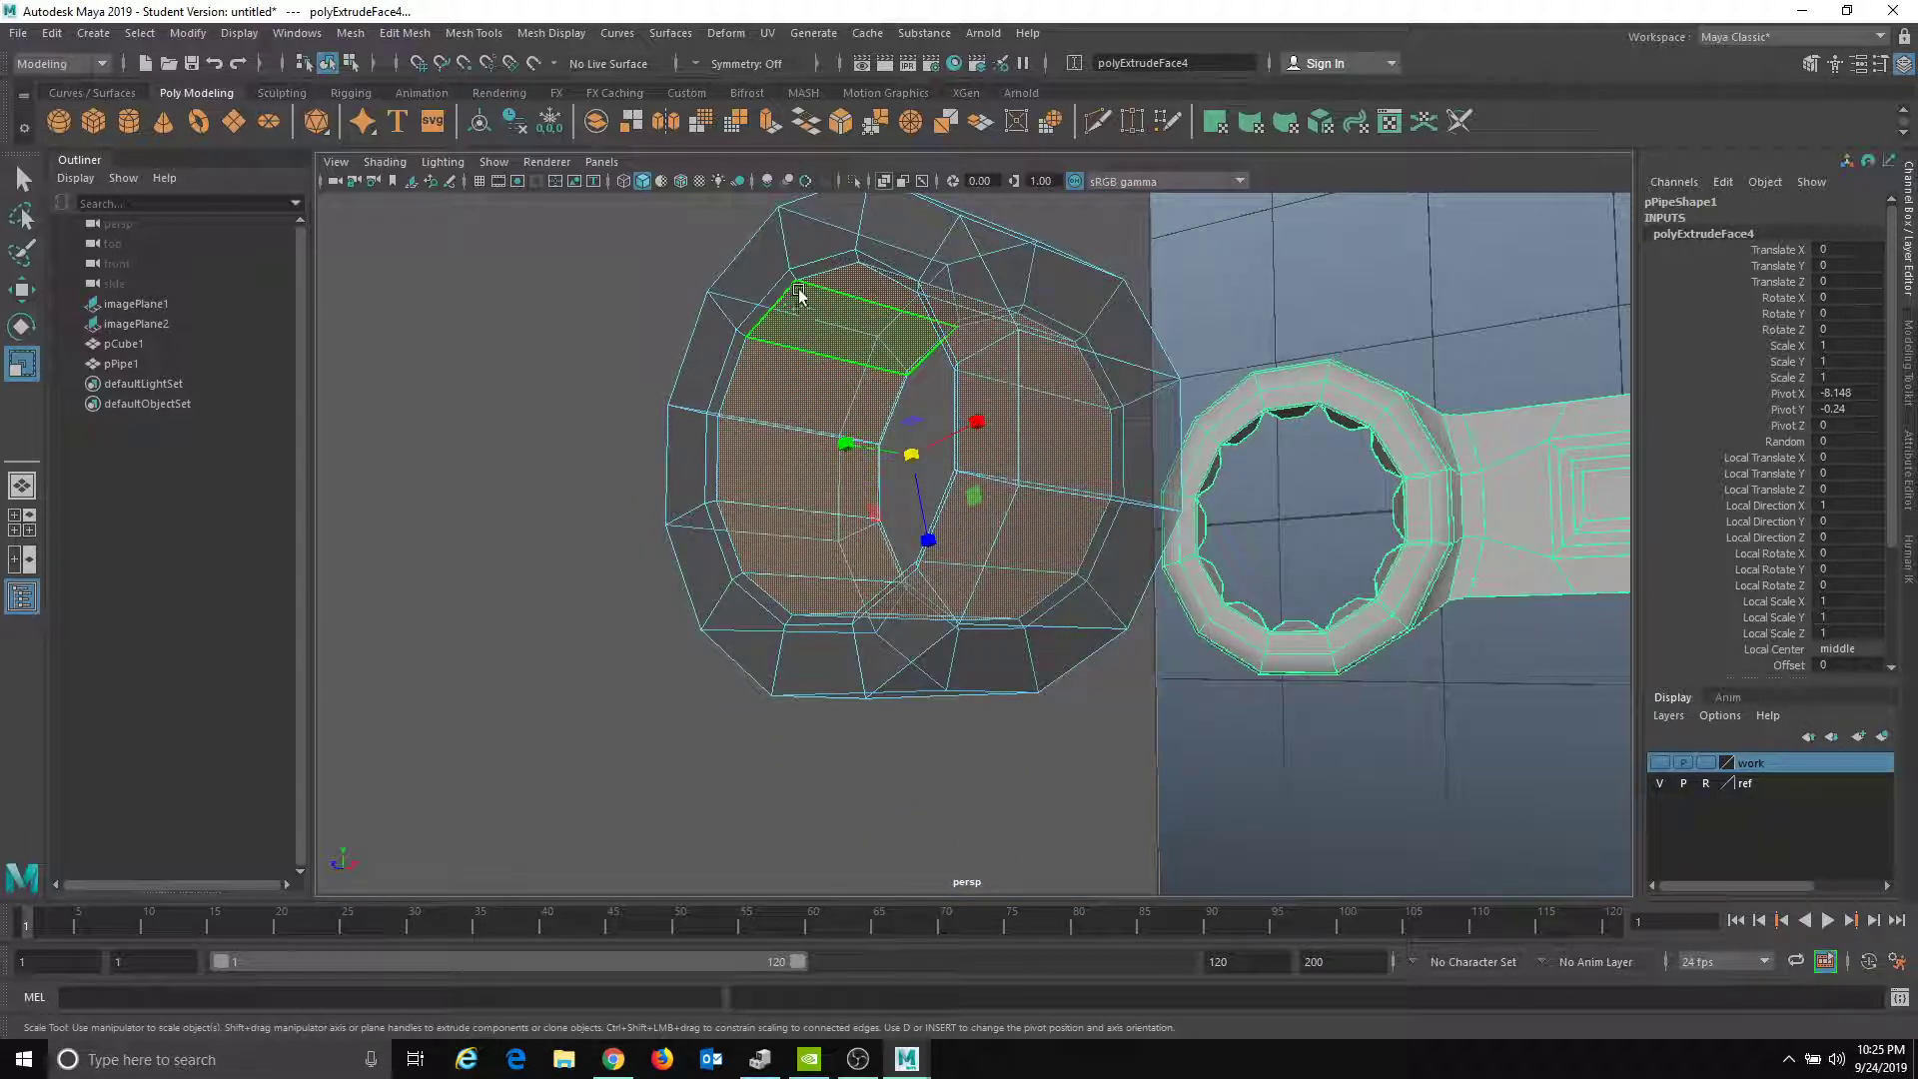
# - Extrude the 12 inner wall faces individually with Keep Faces Together off and a Local Translate Z of about 0.111
pyautogui.keyDown('alt'); pyautogui.moveTo(778, 323); pyautogui.dragTo(1259, 370); pyautogui.keyUp('alt')
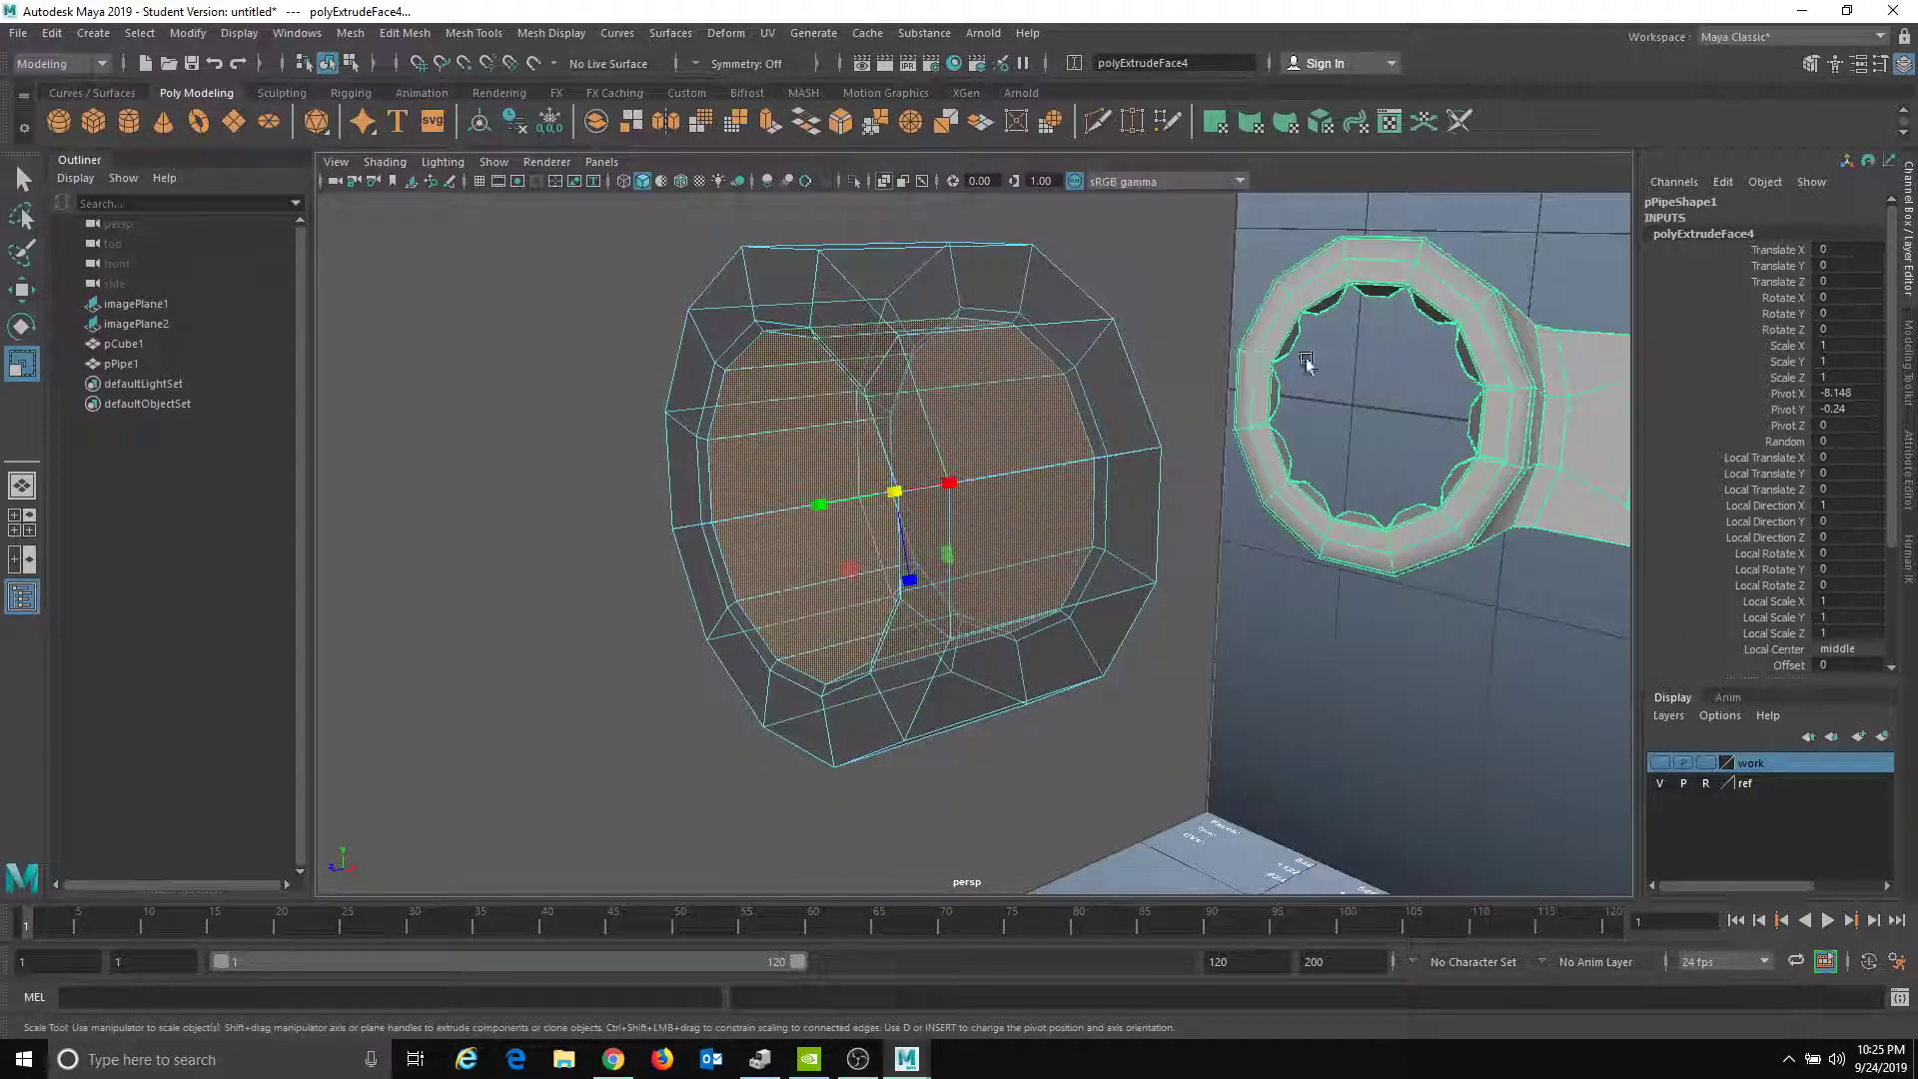
pyautogui.keyDown('alt'); pyautogui.moveTo(807, 494); pyautogui.dragTo(904, 479); pyautogui.keyUp('alt')
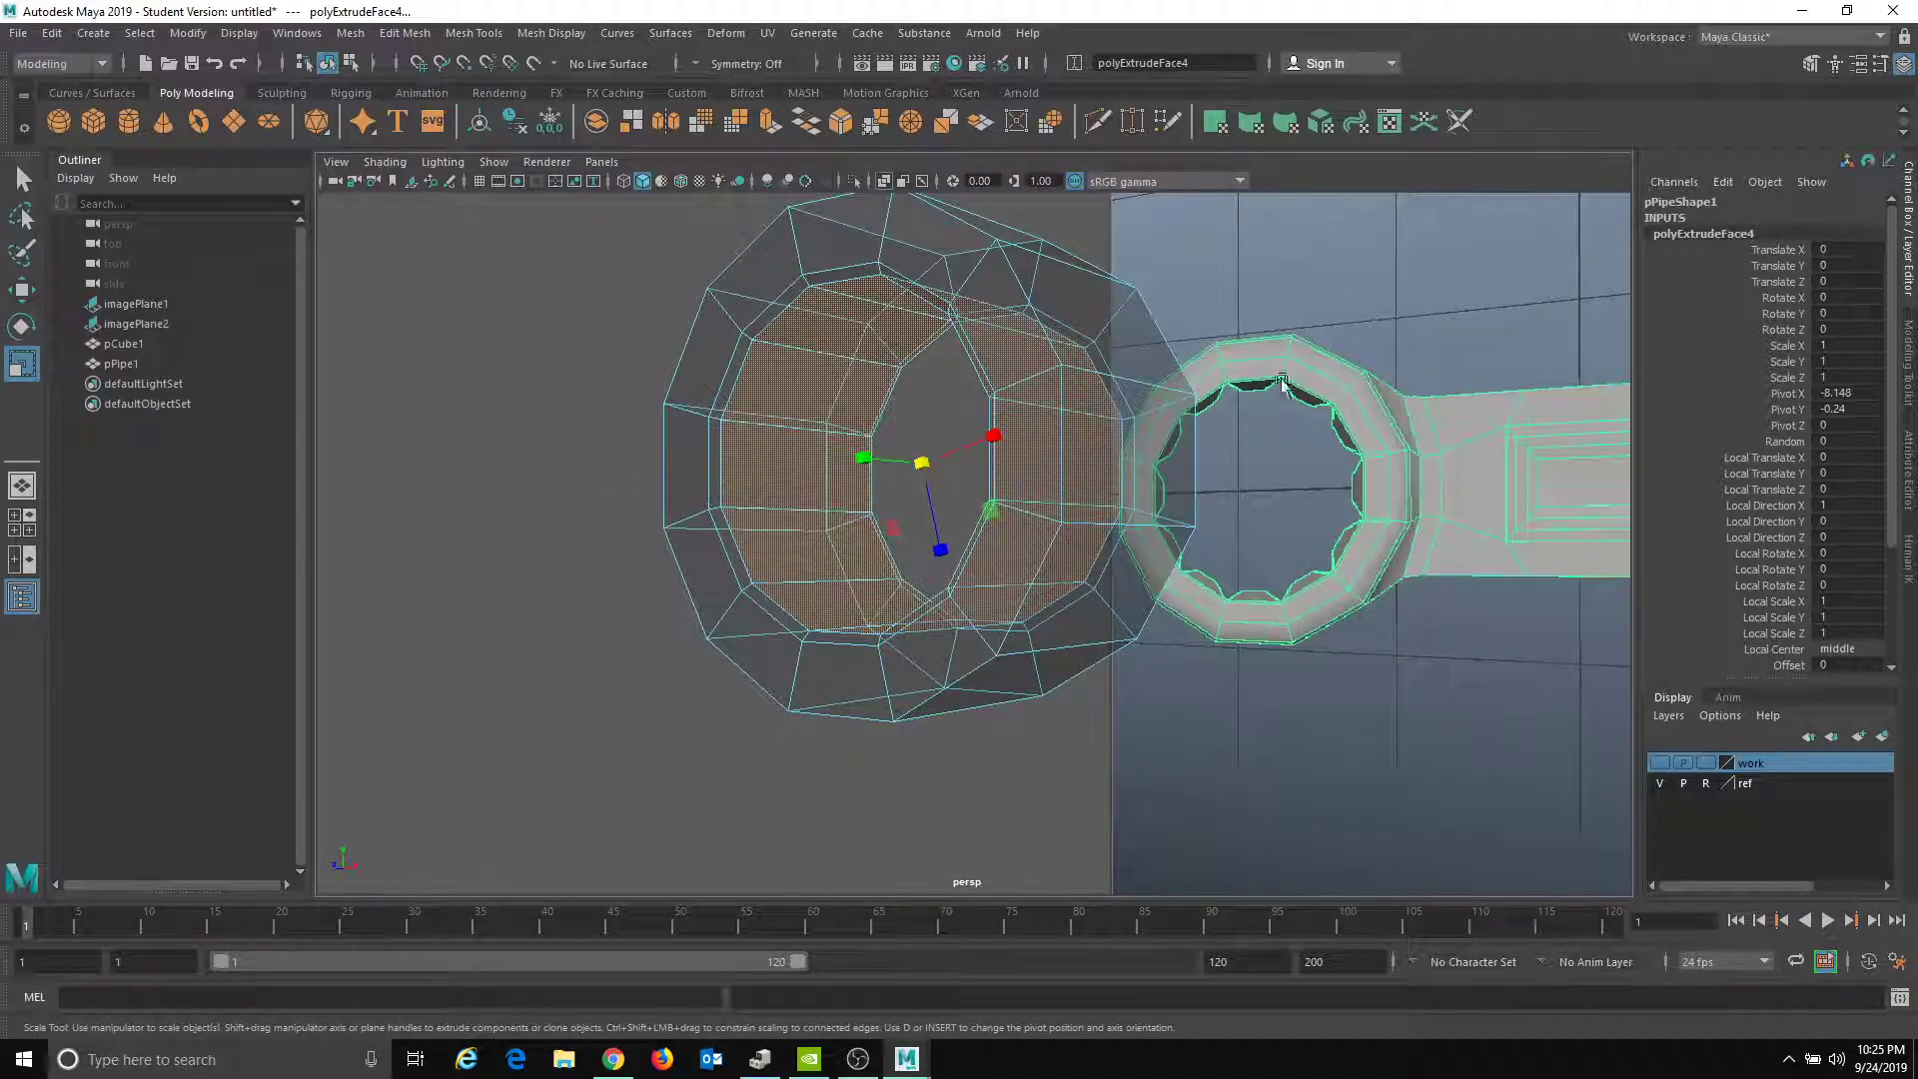
pyautogui.keyDown('alt'); pyautogui.moveTo(800, 440); pyautogui.dragTo(1328, 415); pyautogui.keyUp('alt')
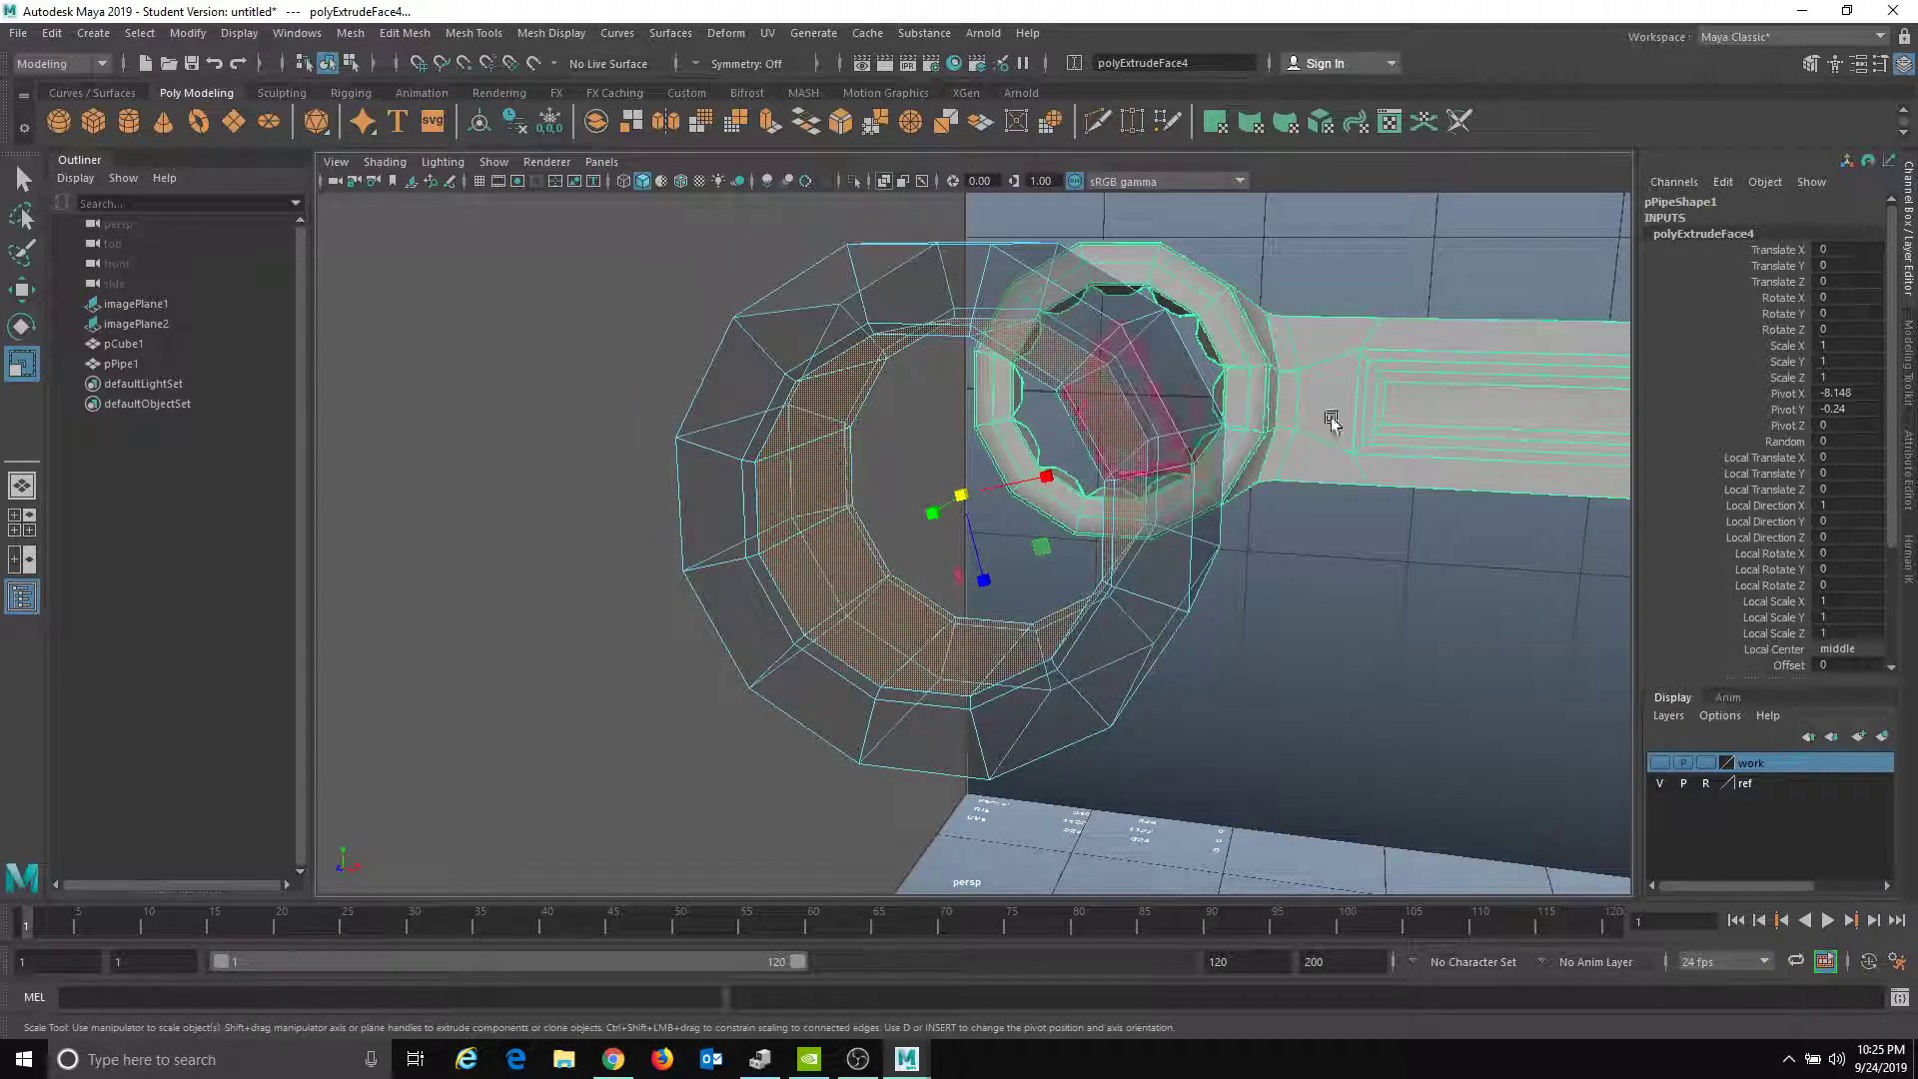
pyautogui.click(1809, 63)
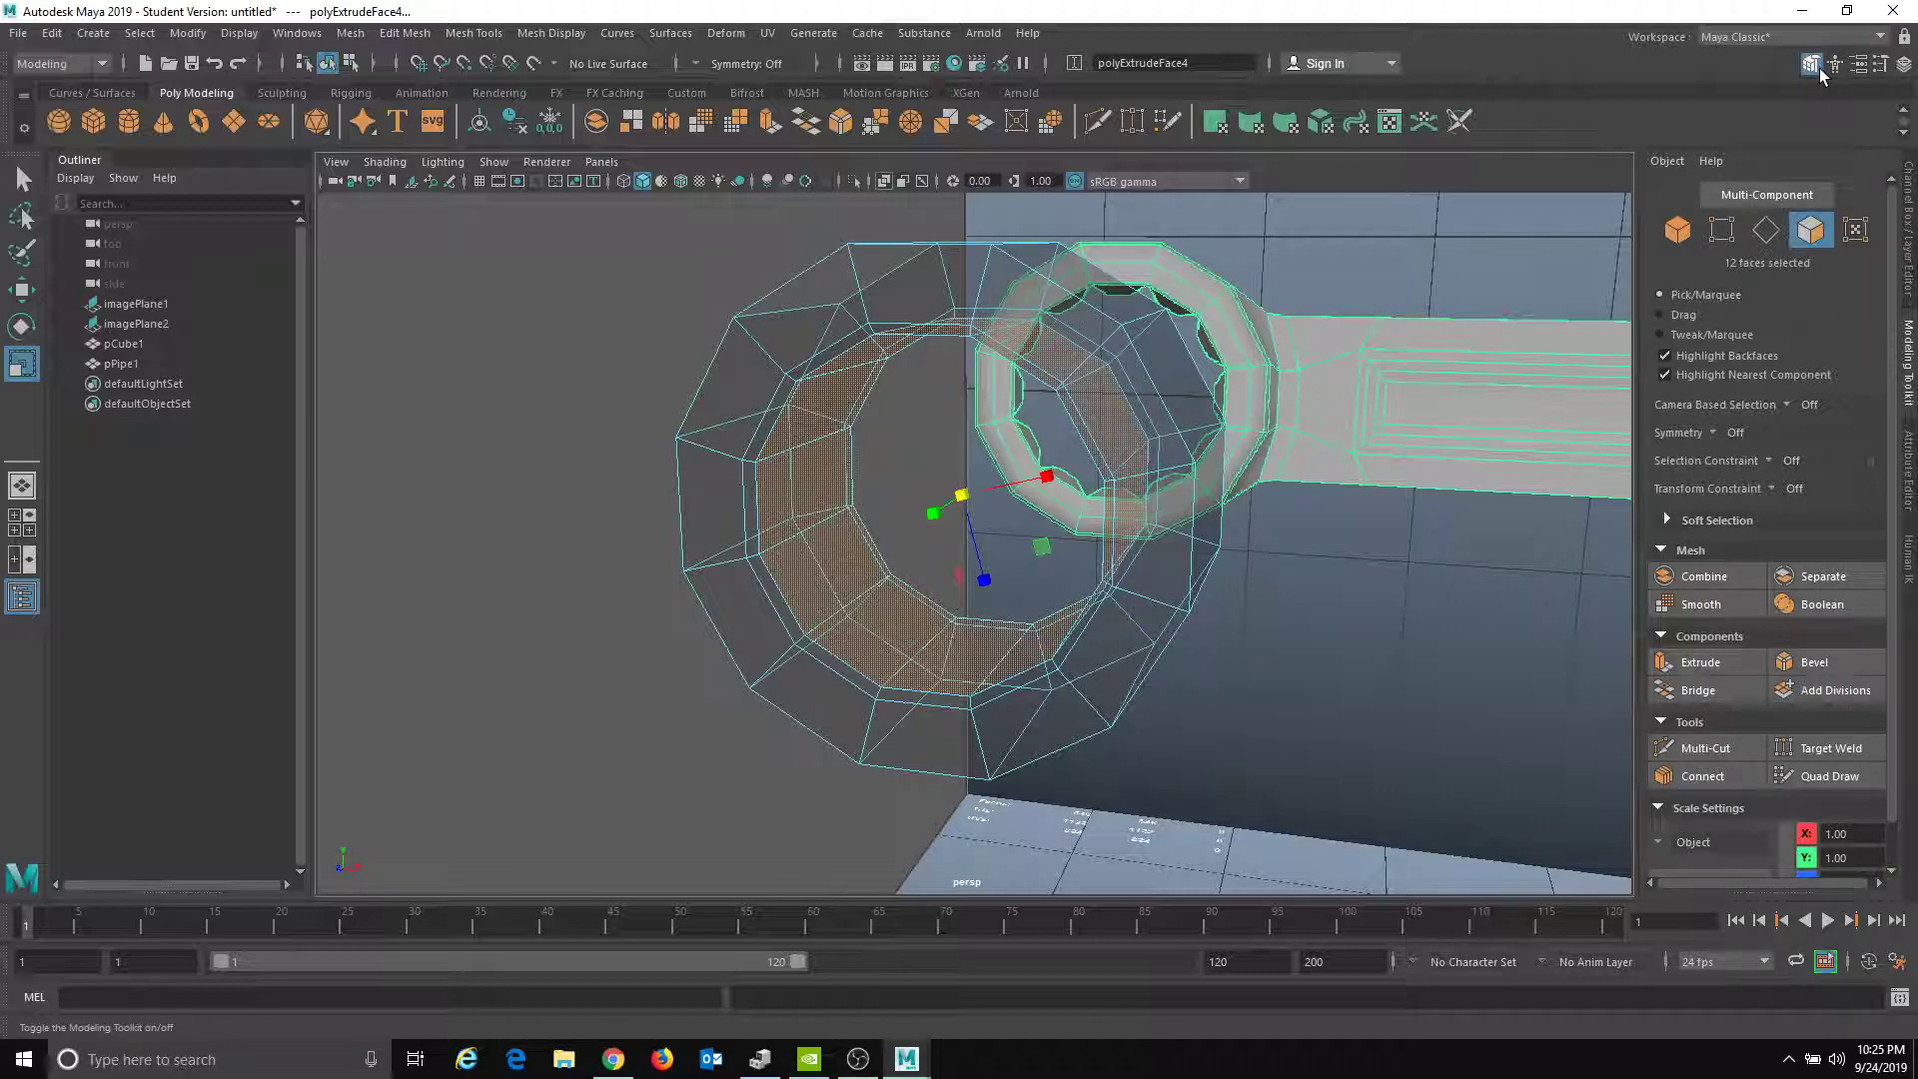
pyautogui.click(1706, 671)
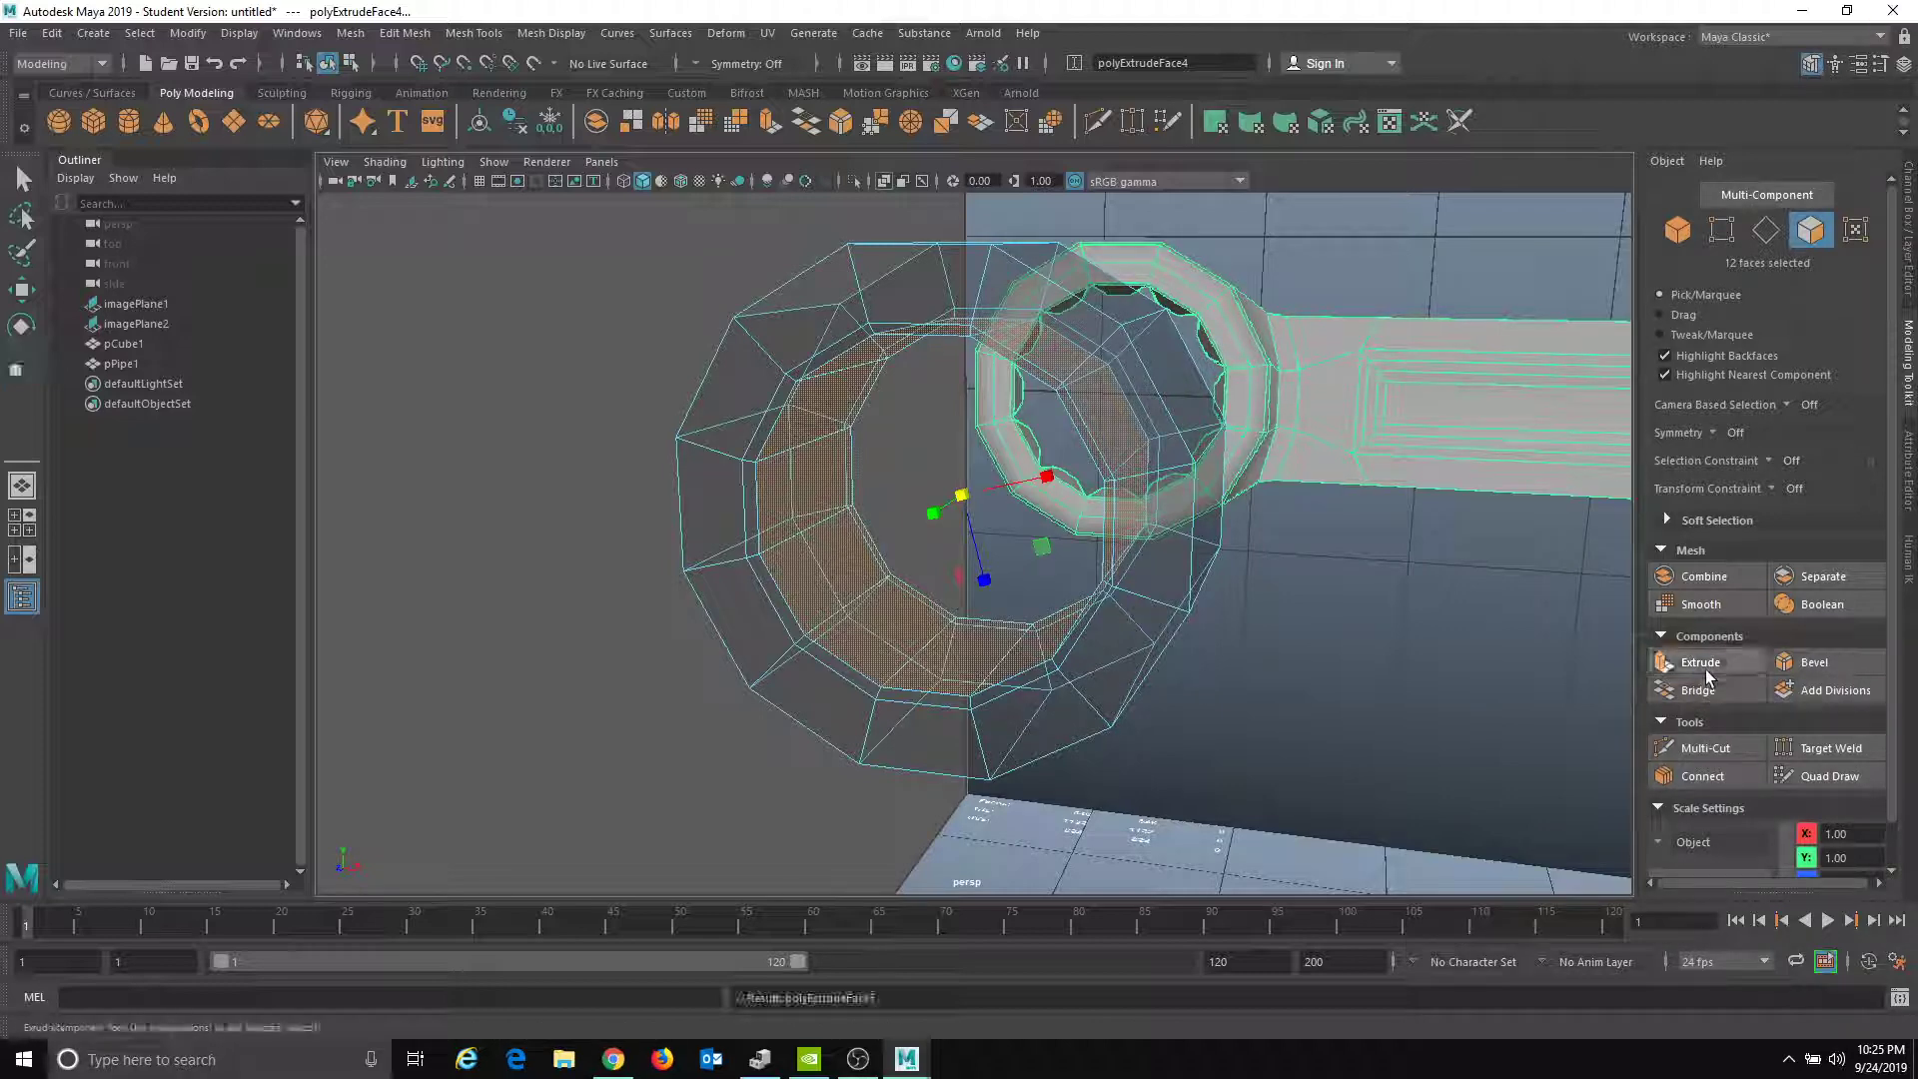
pyautogui.keyDown('alt'); pyautogui.moveTo(1518, 647); pyautogui.dragTo(1482, 661, button='middle'); pyautogui.keyUp('alt')
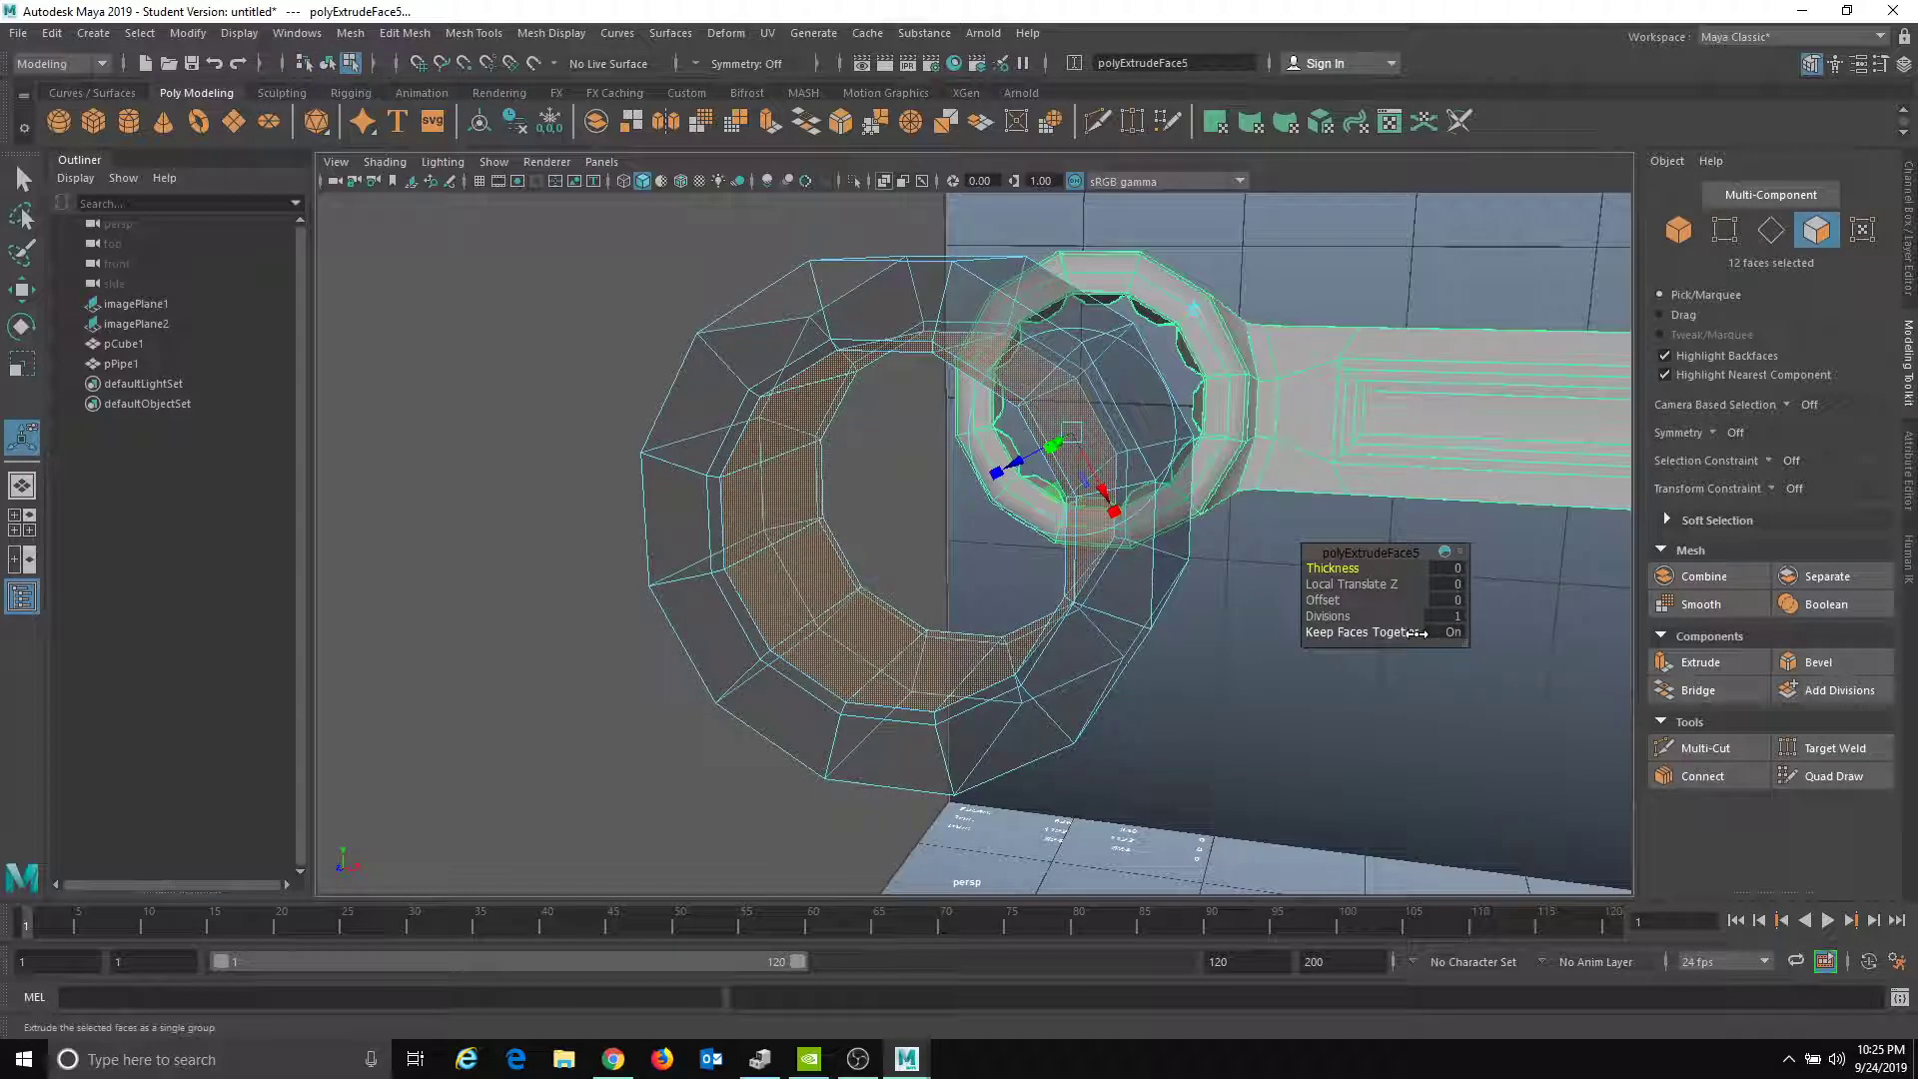
pyautogui.moveTo(1025, 495)
pyautogui.keyDown('alt'); pyautogui.mouseDown()
pyautogui.moveTo(1049, 478)
pyautogui.moveTo(1029, 467)
pyautogui.mouseUp(); pyautogui.keyUp('alt')
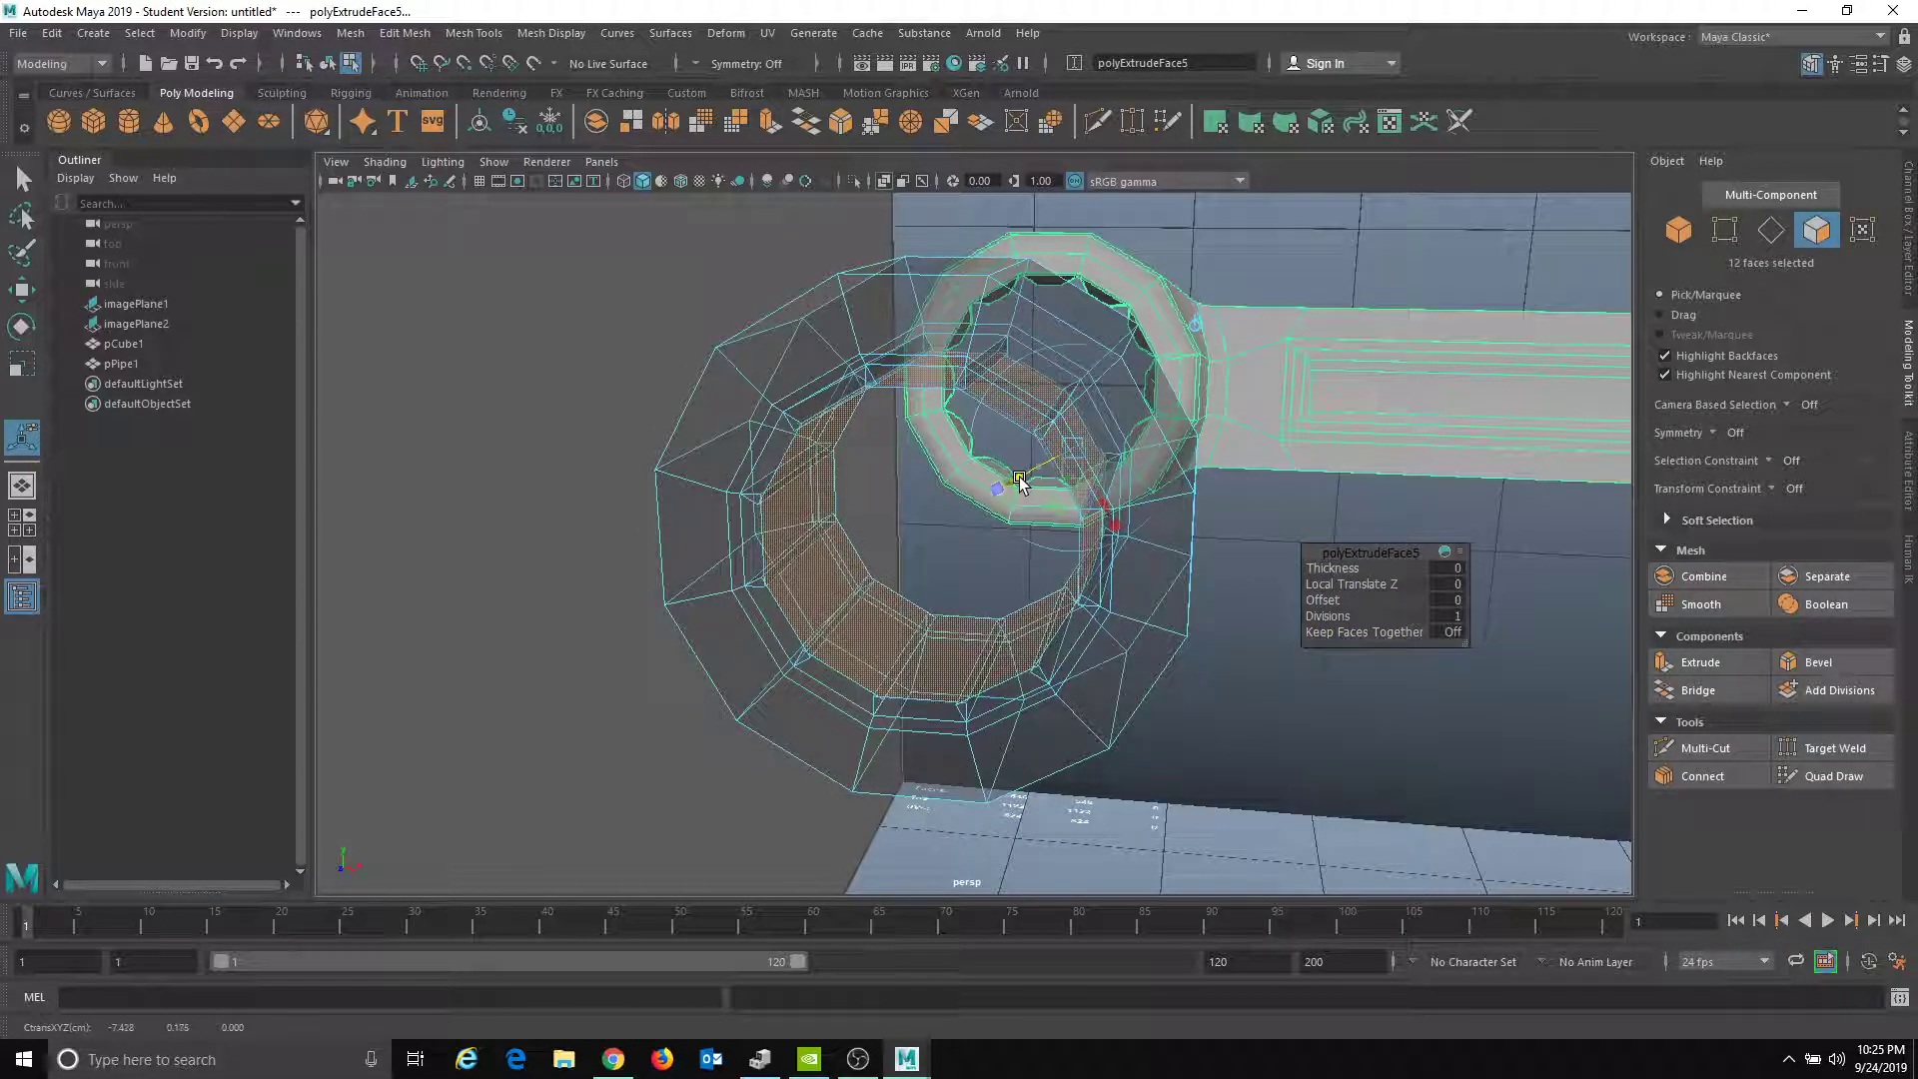
# - In the front view, reduce the extrusion's Local Translate Z to about 0.057 and scale the extruded faces down to match the reference teeth
pyautogui.click(601, 163)
pyautogui.moveTo(699, 221)
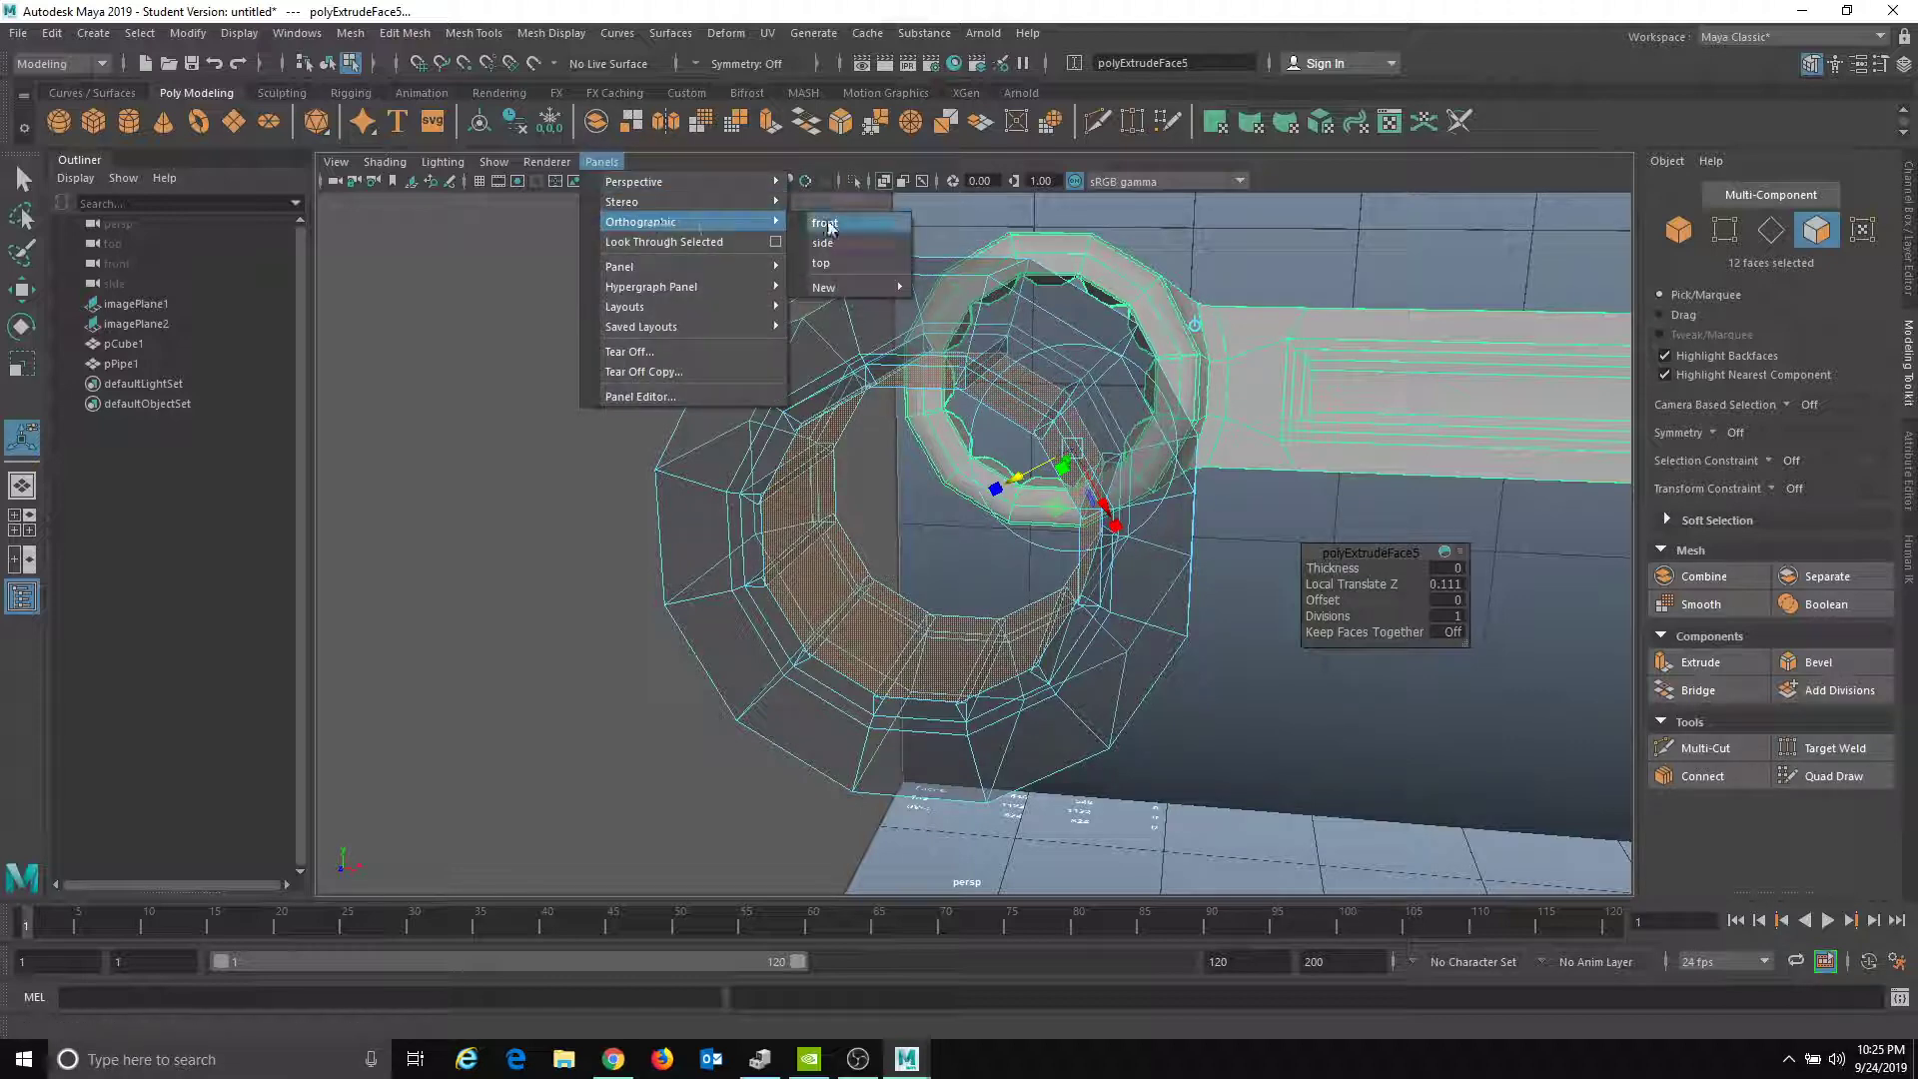
pyautogui.click(825, 226)
pyautogui.scroll(3, 989, 560)
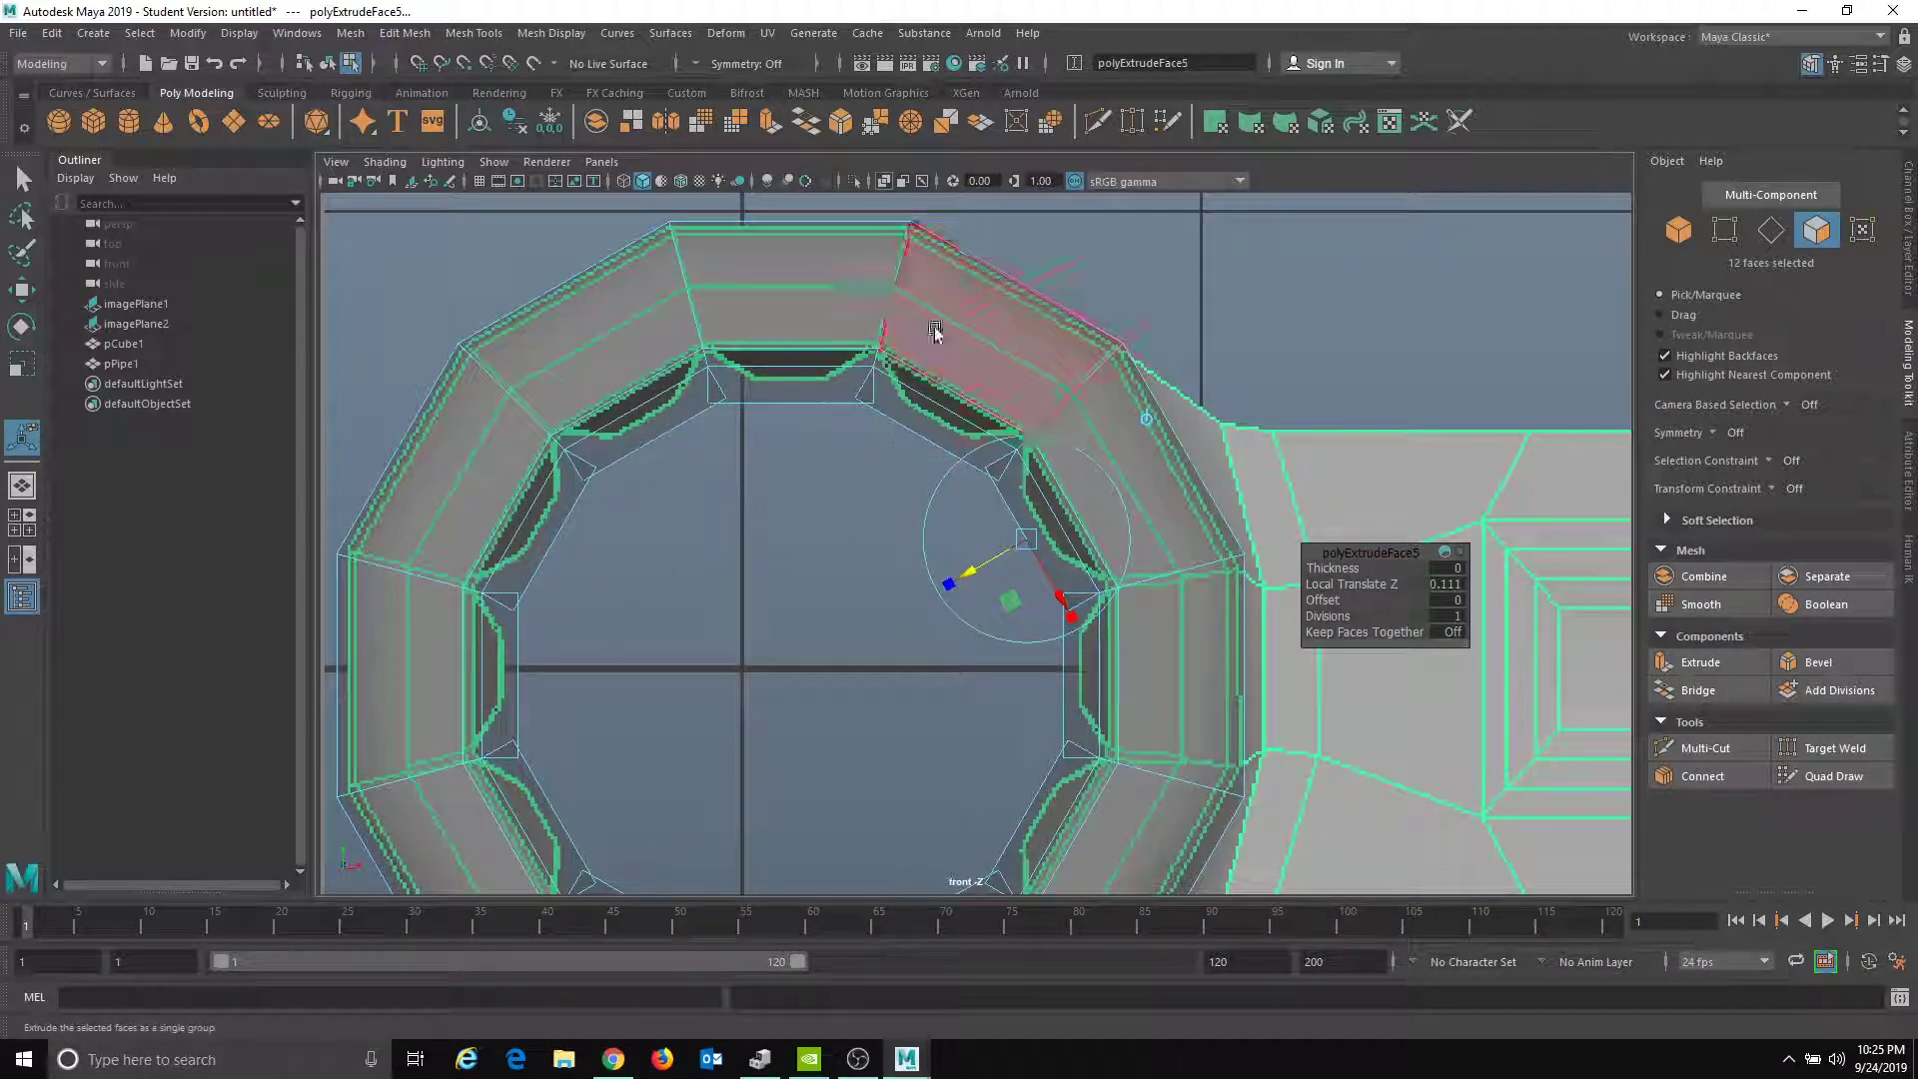
pyautogui.moveTo(971, 568); pyautogui.dragTo(986, 559)
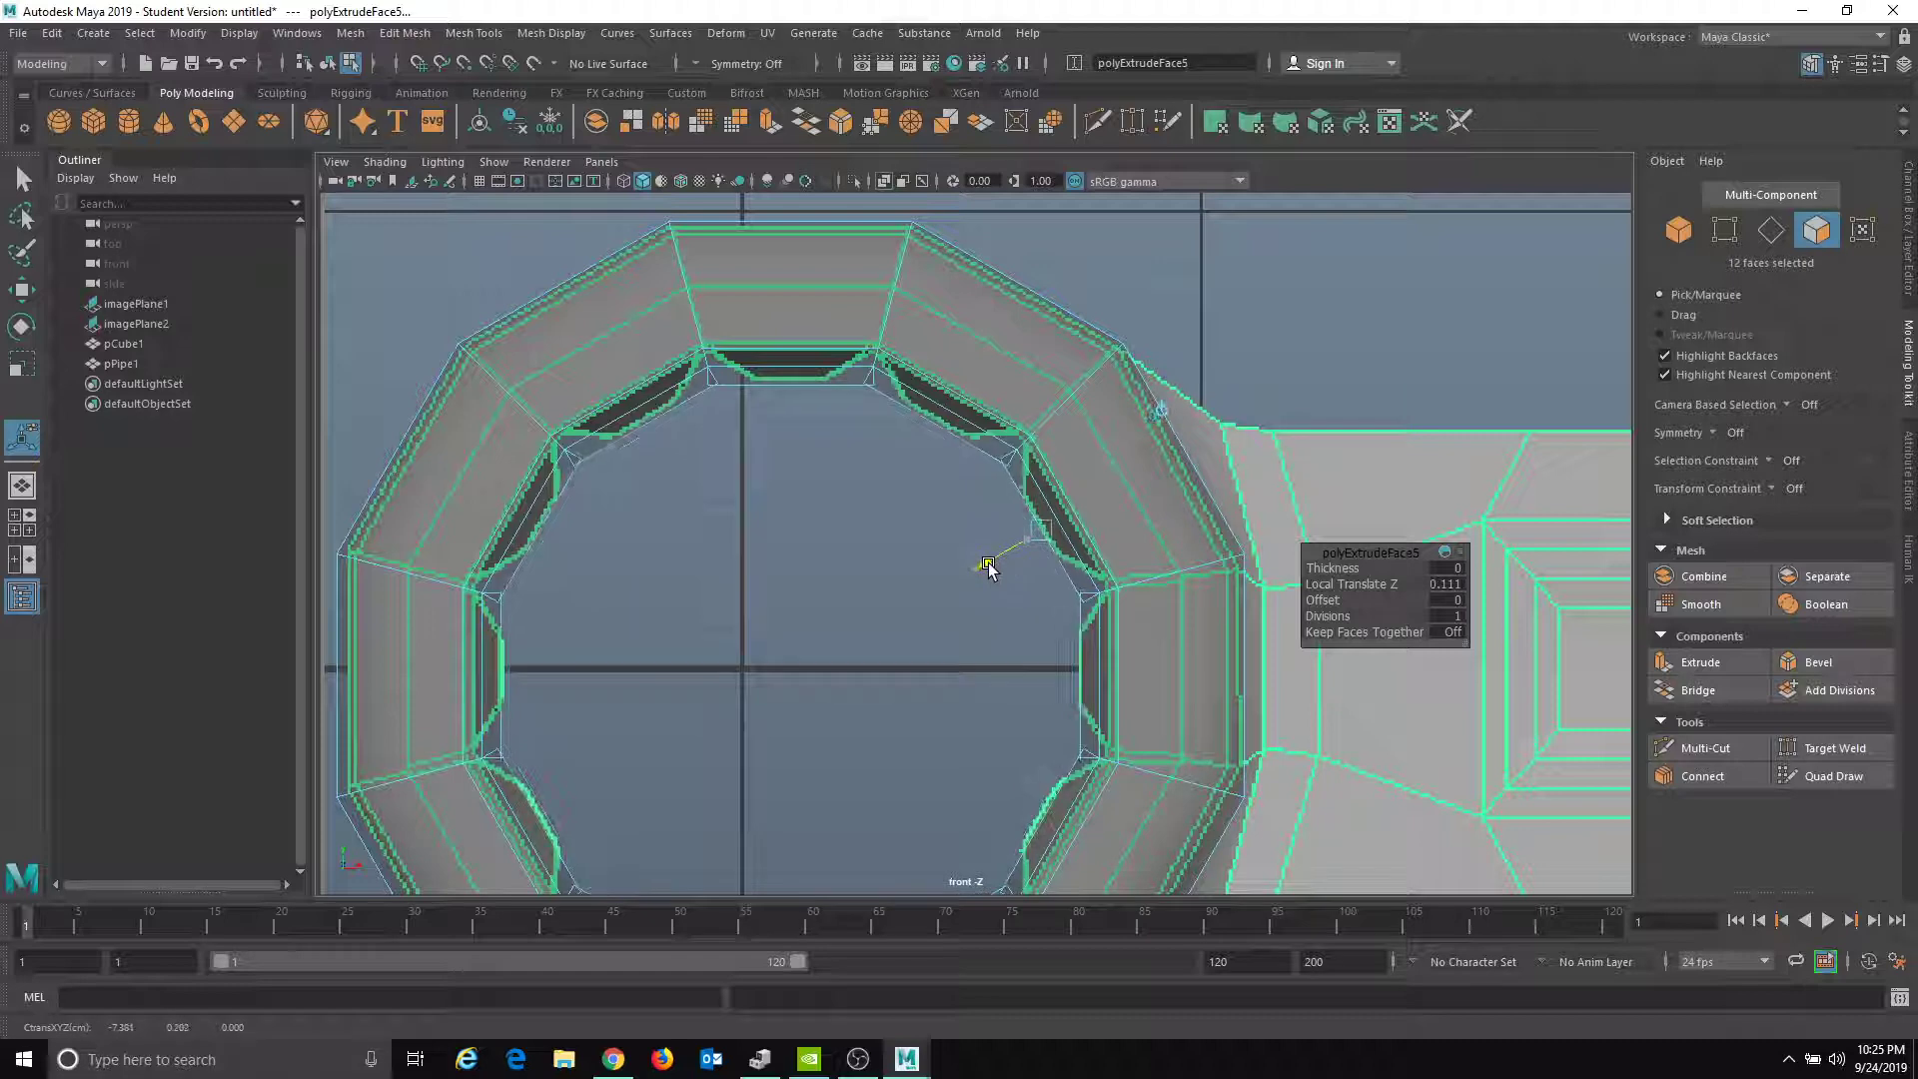
pyautogui.keyDown('alt'); pyautogui.moveTo(1003, 597); pyautogui.dragTo(991, 558, button='middle'); pyautogui.keyUp('alt')
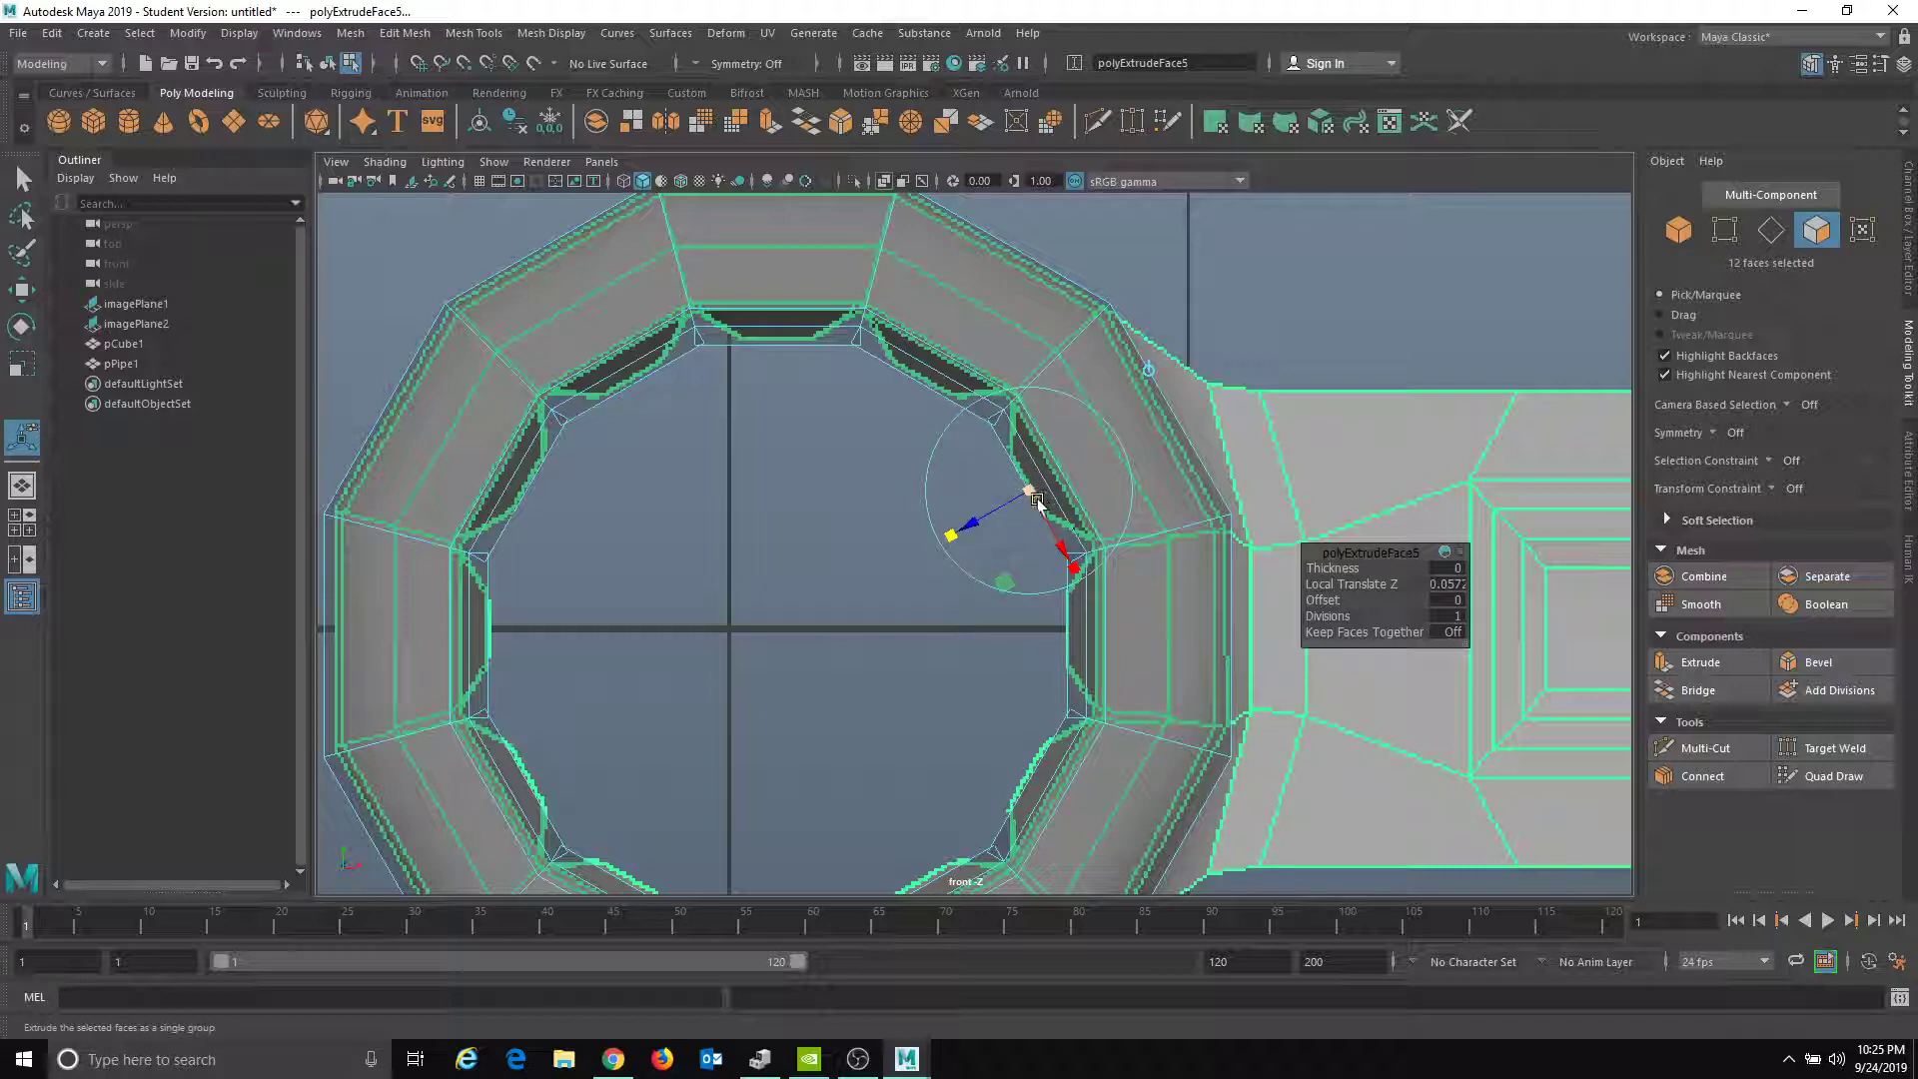
pyautogui.moveTo(1027, 492); pyautogui.dragTo(1007, 507)
pyautogui.scroll(-3, 1011, 523)
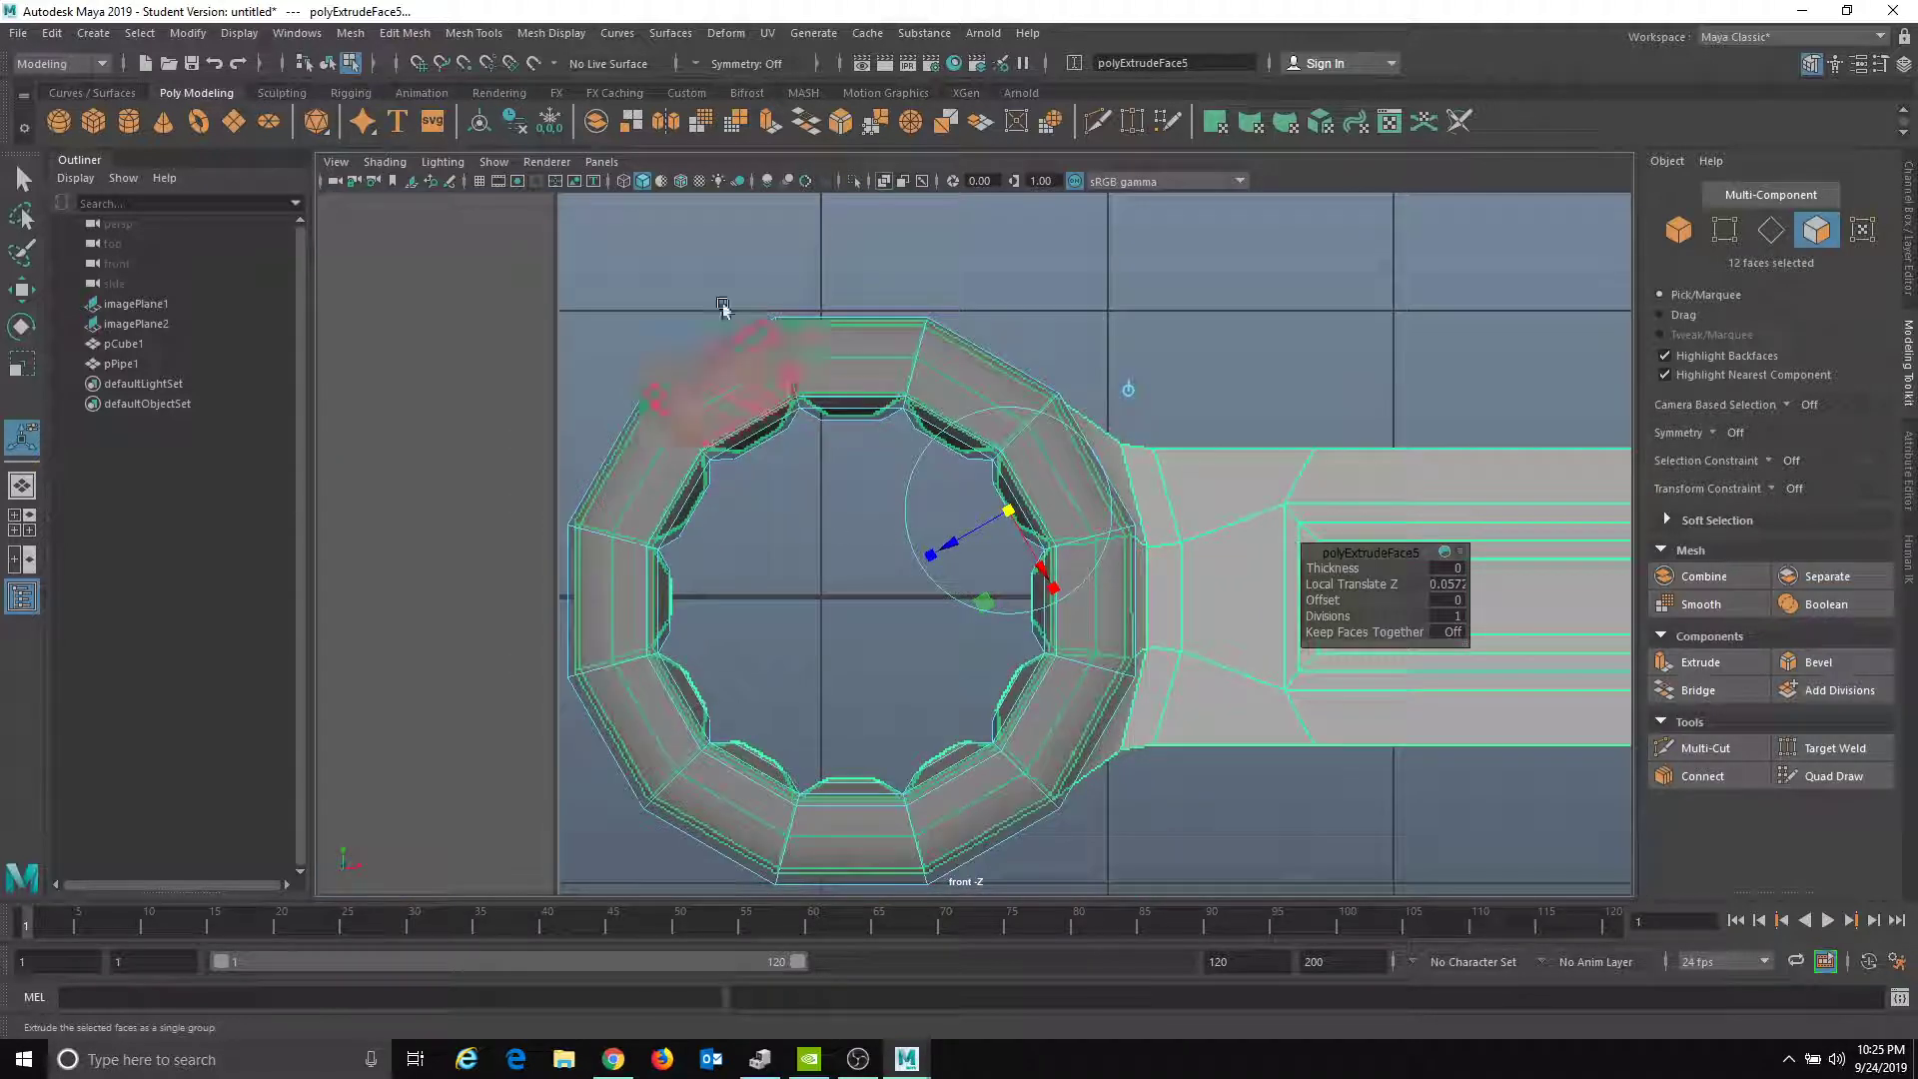
# - Return to the perspective view and switch the pipe to object mode
pyautogui.click(601, 162)
pyautogui.moveTo(627, 182)
pyautogui.click(838, 184)
pyautogui.keyDown('alt'); pyautogui.moveTo(719, 300); pyautogui.dragTo(922, 282); pyautogui.keyUp('alt')
pyautogui.moveTo(922, 283); pyautogui.dragTo(974, 228, button='right')
pyautogui.moveTo(956, 420)
pyautogui.keyDown('alt'); pyautogui.mouseDown()
pyautogui.moveTo(1182, 489)
pyautogui.moveTo(1066, 424)
pyautogui.moveTo(884, 407)
pyautogui.moveTo(959, 405)
pyautogui.moveTo(939, 406)
pyautogui.mouseUp(); pyautogui.keyUp('alt')
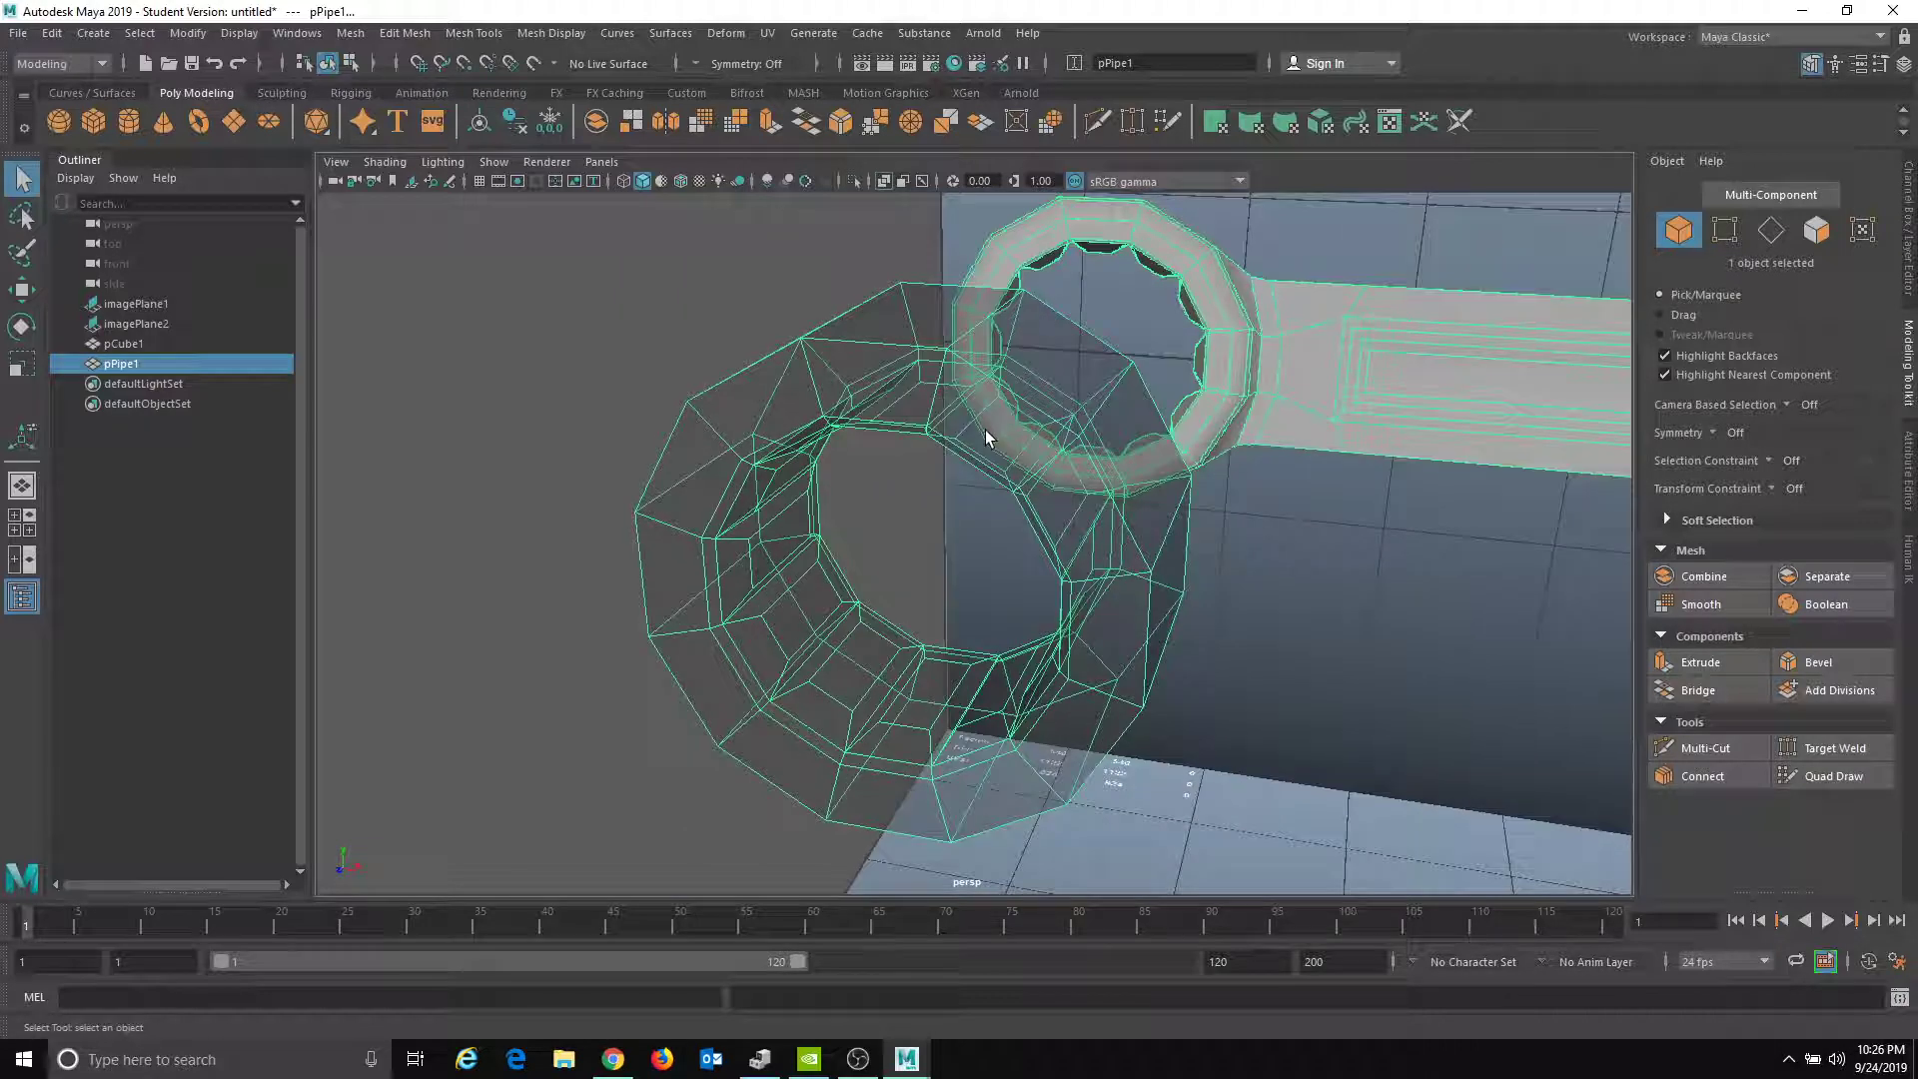
# - In the top view, scale the pipe down along its depth to match the thickness of the reference wrench's ring end
pyautogui.click(602, 162)
pyautogui.moveTo(776, 182)
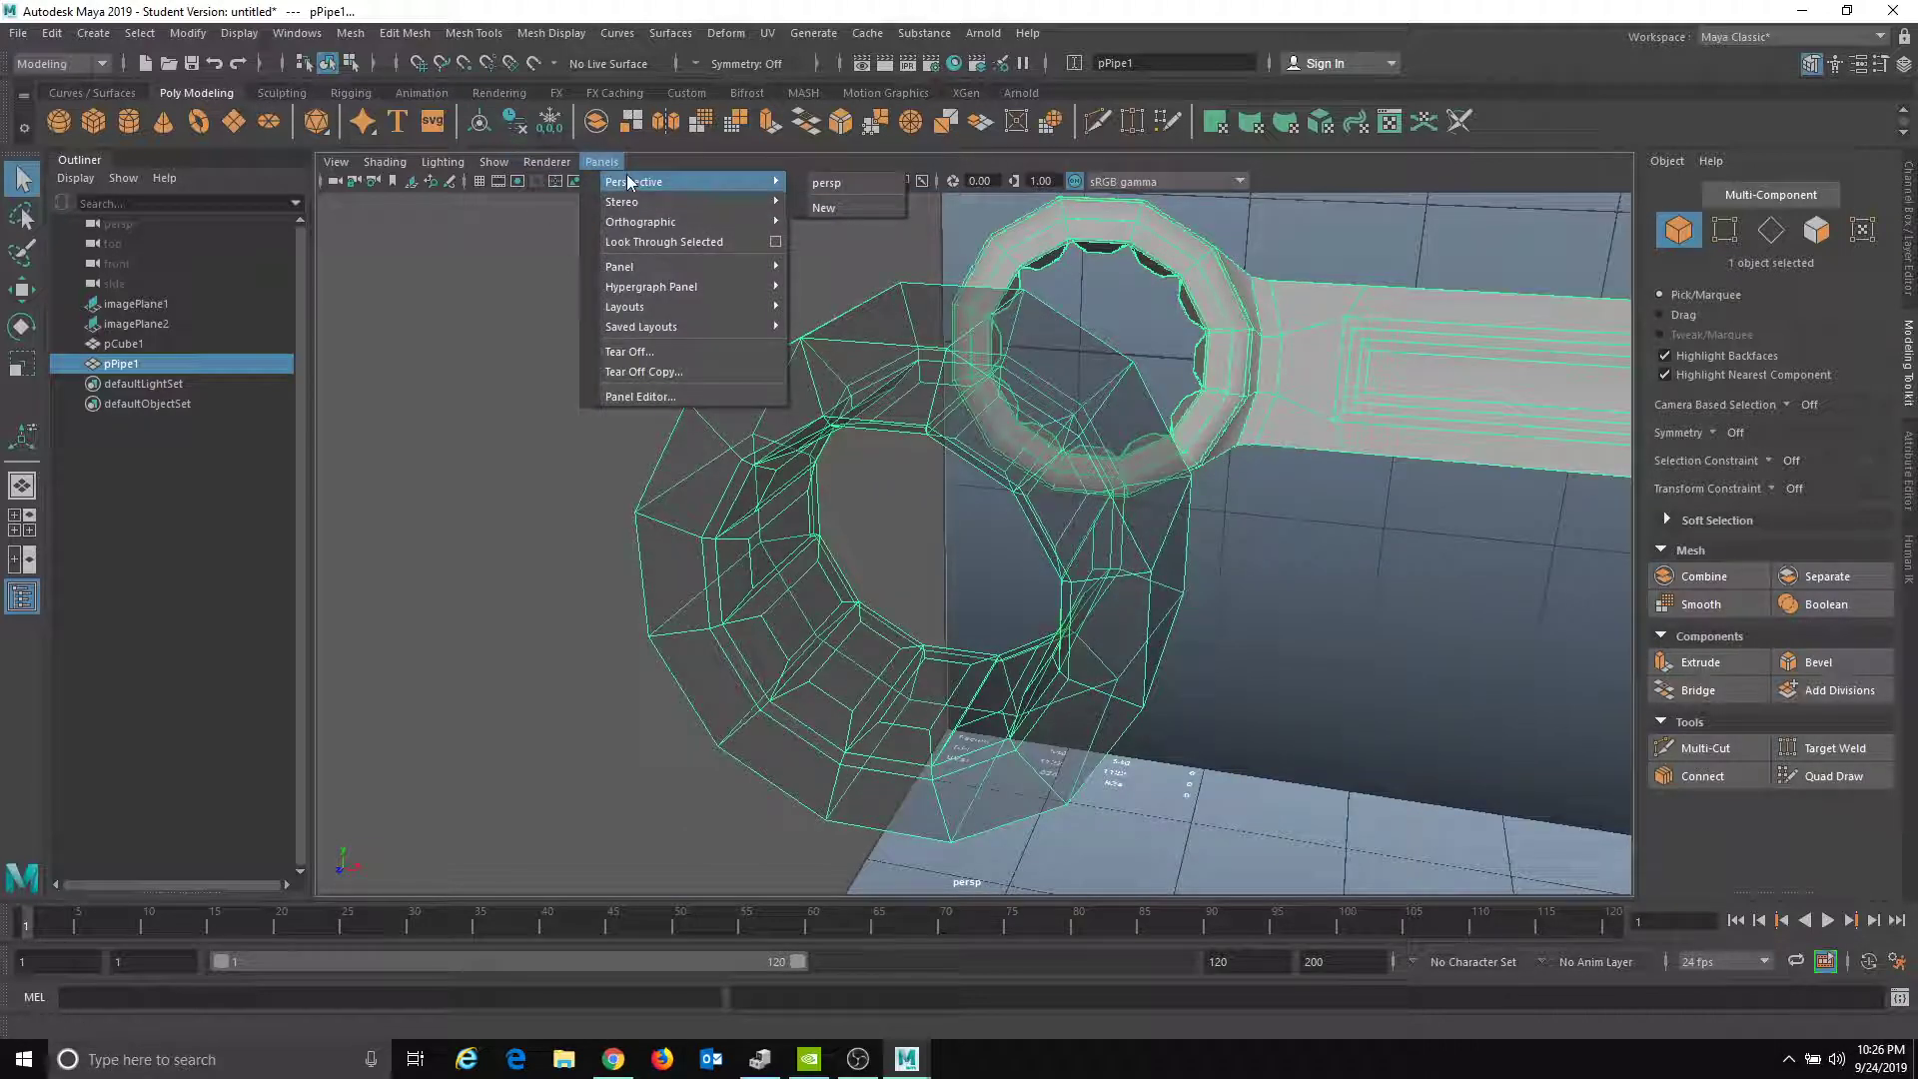
pyautogui.moveTo(753, 230)
pyautogui.click(817, 262)
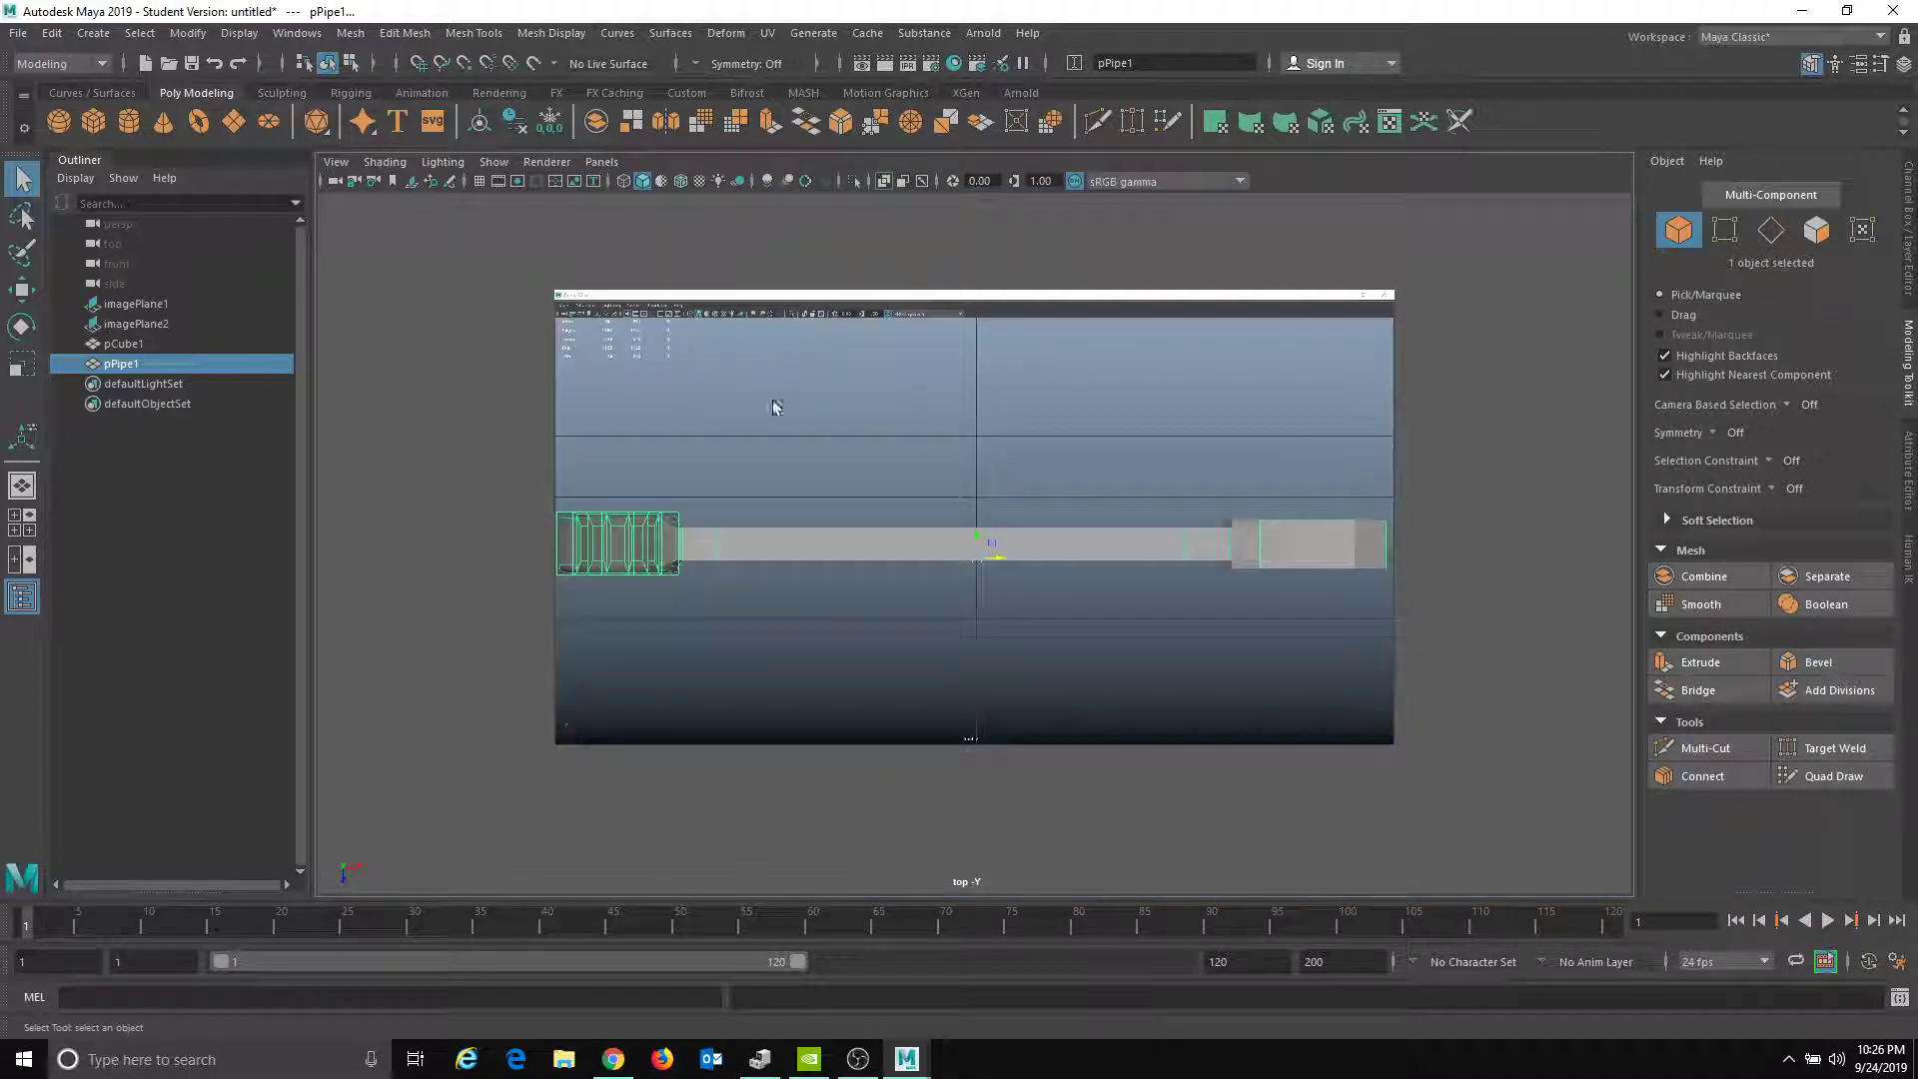
pyautogui.keyDown('alt'); pyautogui.moveTo(1066, 563); pyautogui.dragTo(1628, 463, button='middle'); pyautogui.keyUp('alt')
pyautogui.keyDown('alt'); pyautogui.moveTo(604, 570); pyautogui.dragTo(939, 620, button='right'); pyautogui.keyUp('alt')
pyautogui.keyDown('alt'); pyautogui.moveTo(1245, 508); pyautogui.dragTo(1439, 447, button='middle'); pyautogui.keyUp('alt')
pyautogui.press('r')
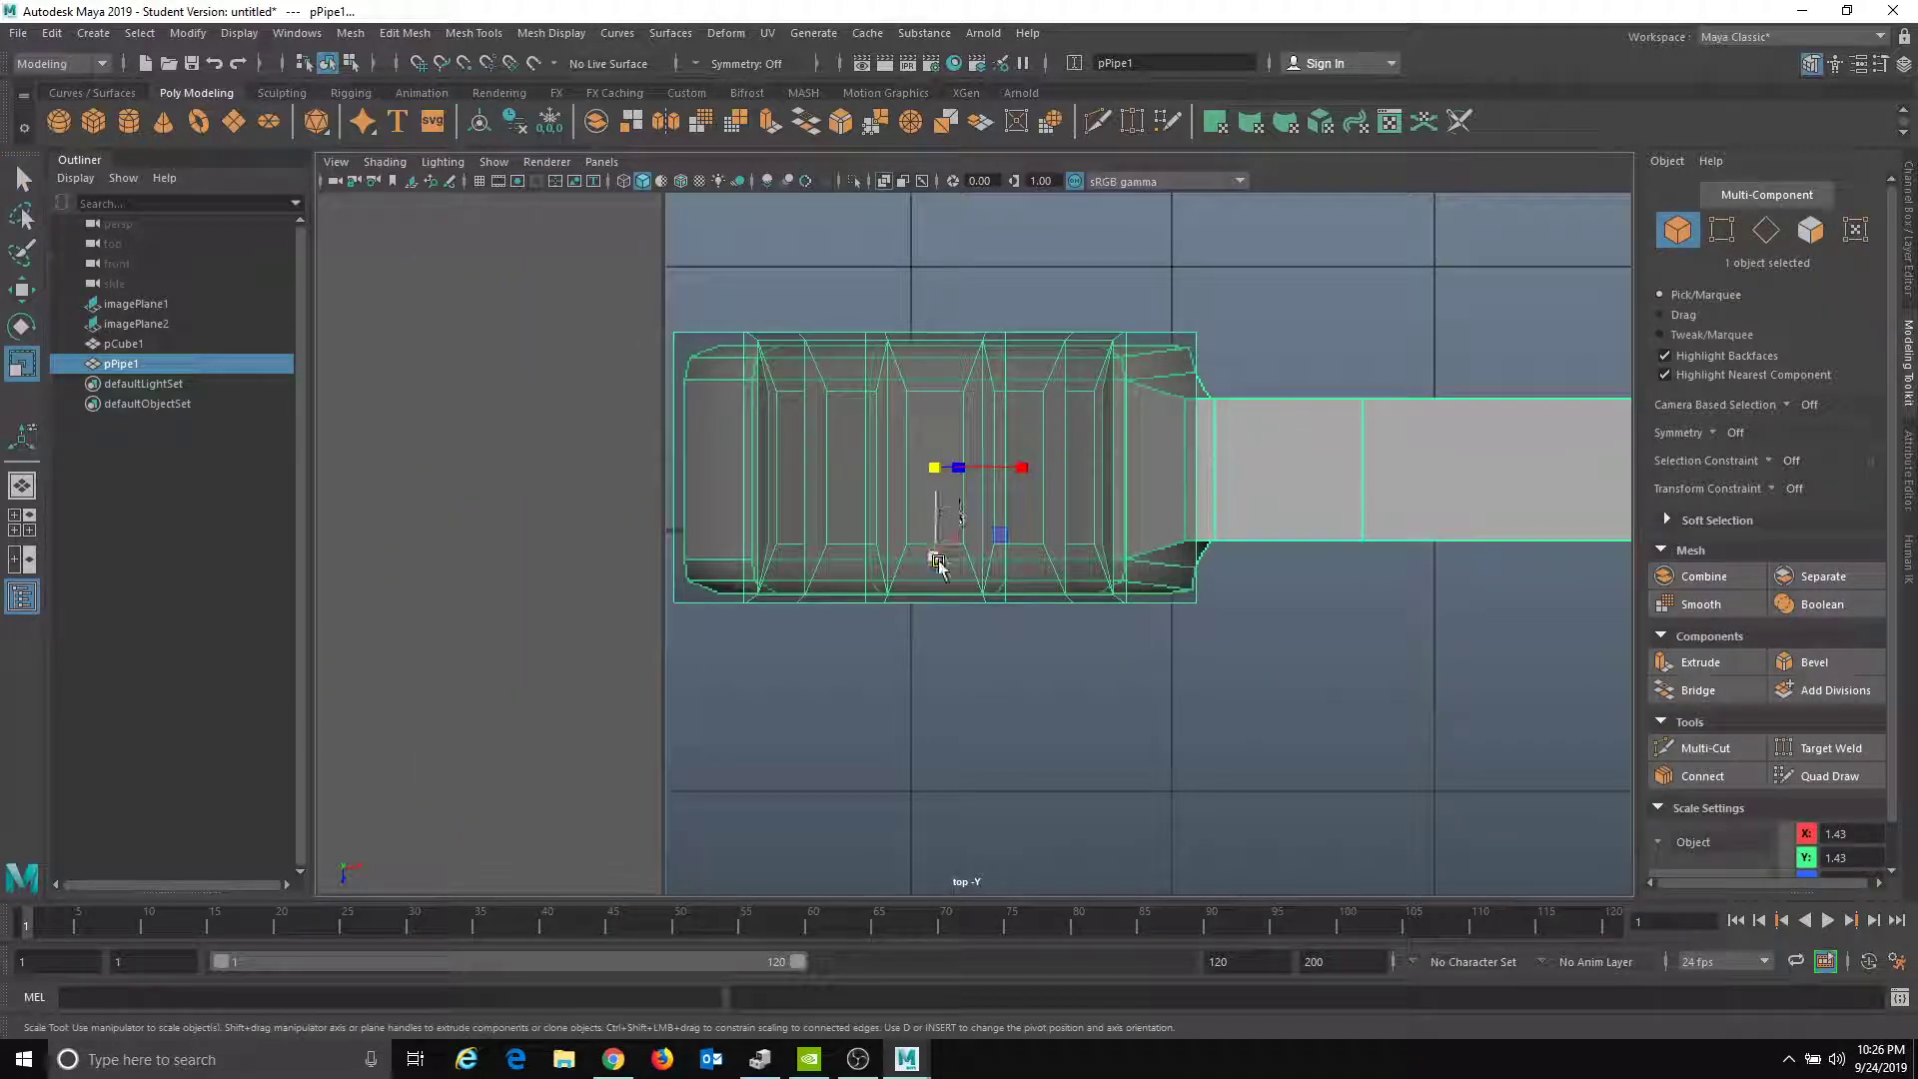
pyautogui.moveTo(934, 557); pyautogui.dragTo(927, 544)
pyautogui.hotkey('ctrl', 'z')
# - Move the pipe aside along X to compare it with the reference ring, and bring it back to about X -8.12
pyautogui.press('w')
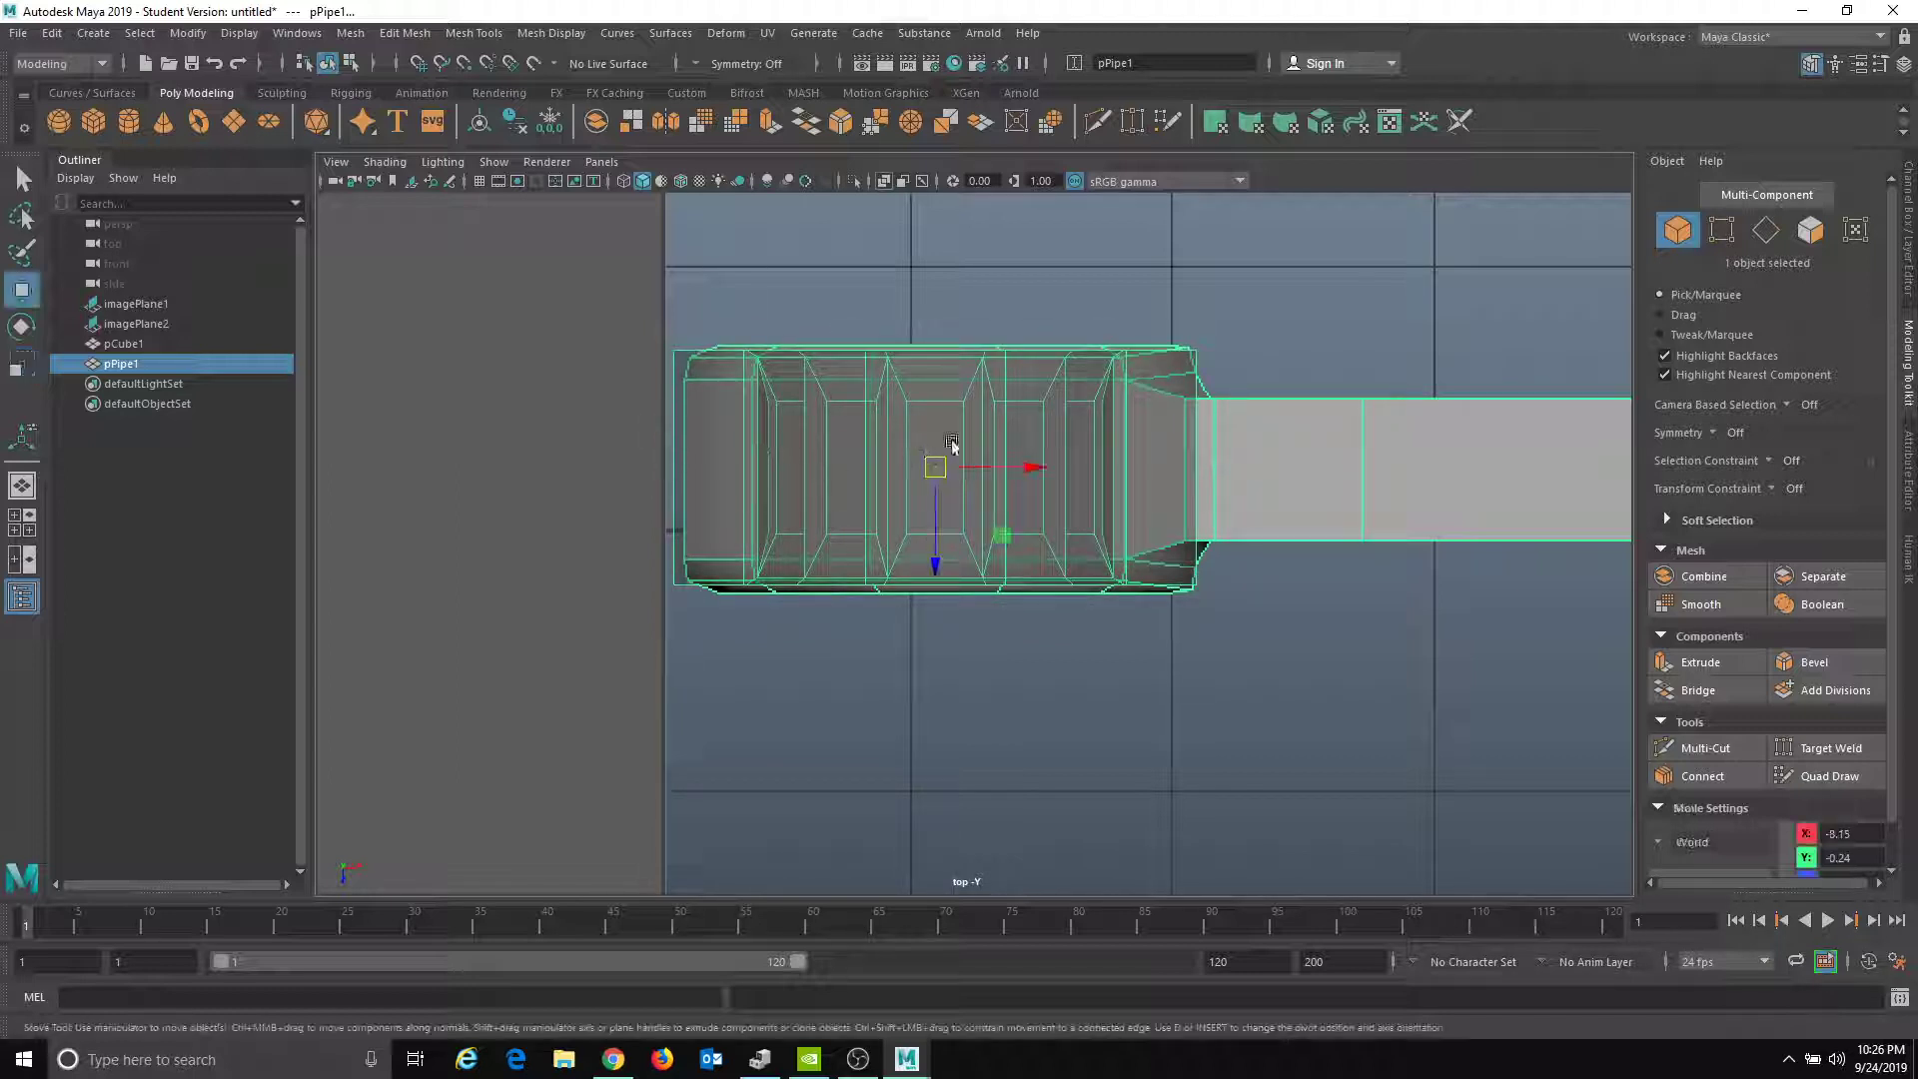
pyautogui.moveTo(1009, 466); pyautogui.dragTo(1533, 466)
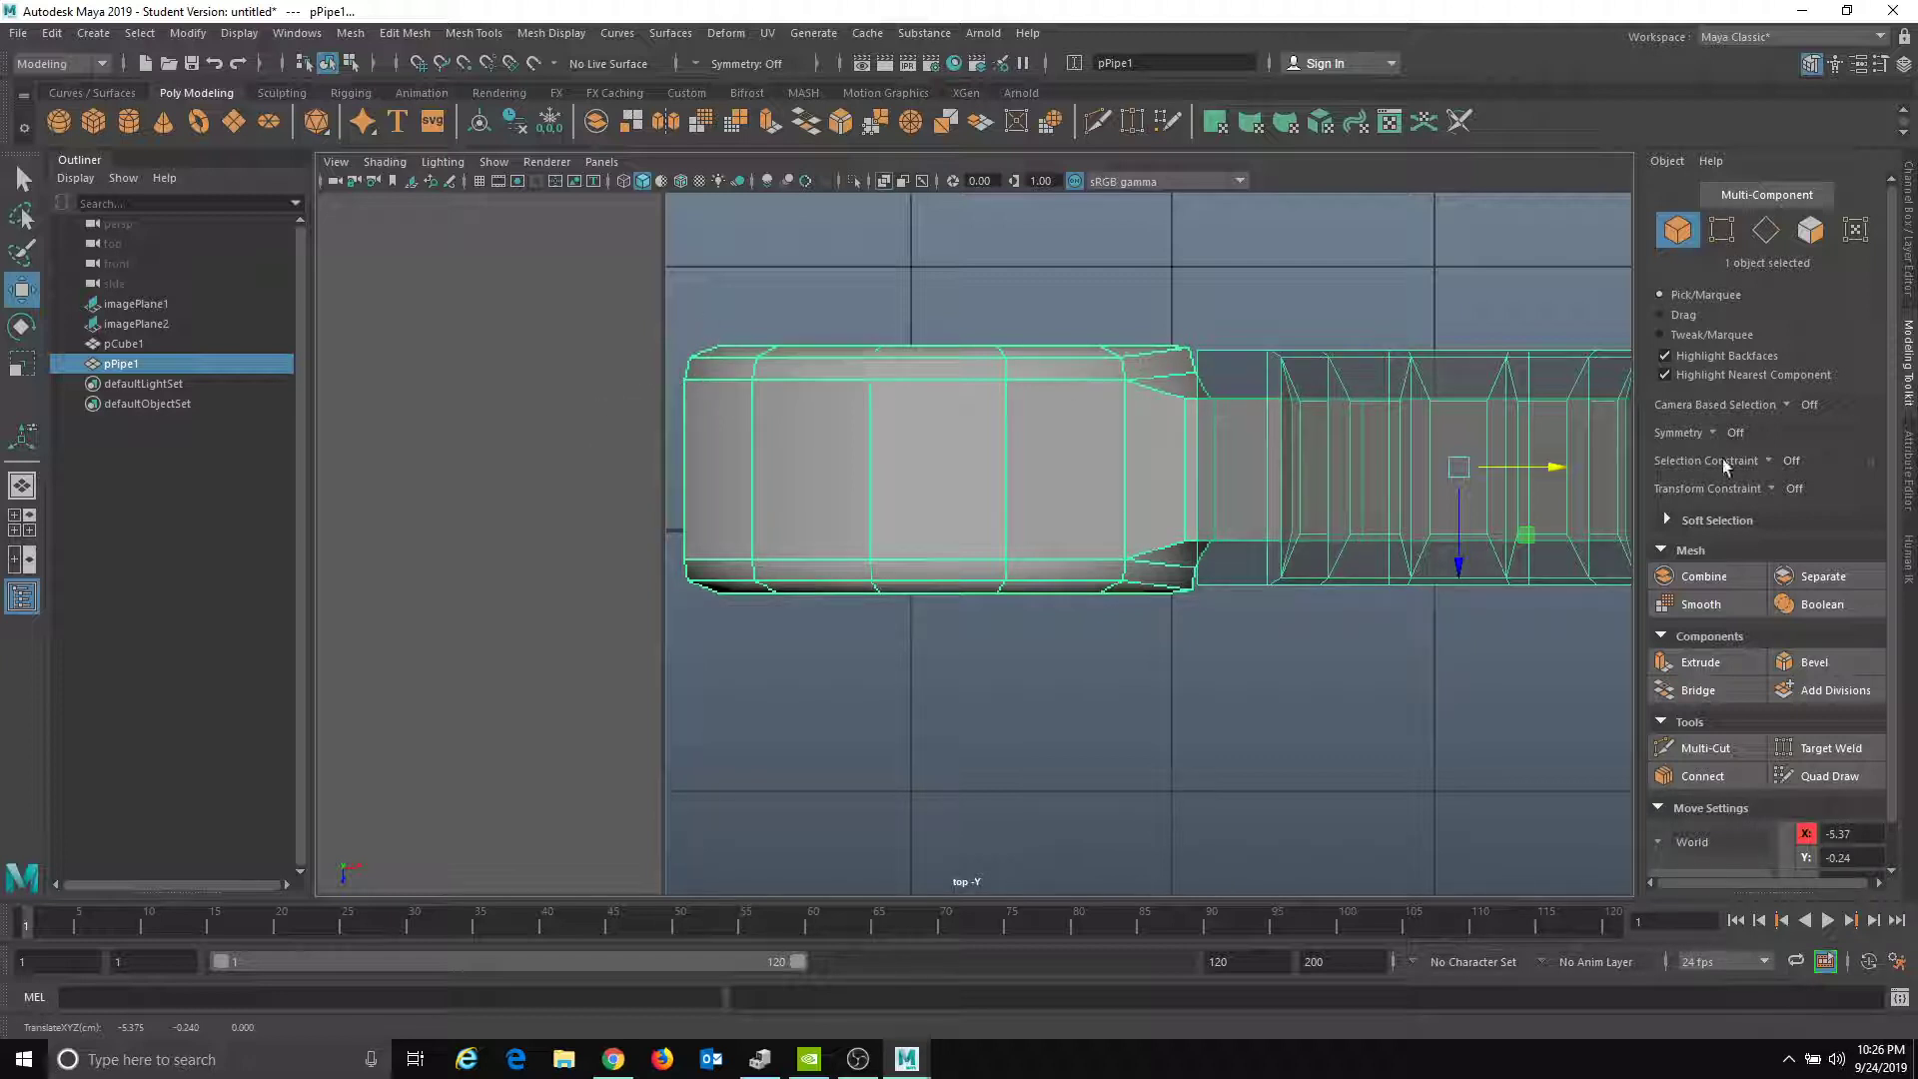
pyautogui.moveTo(1576, 462)
pyautogui.mouseDown()
pyautogui.moveTo(1023, 531)
pyautogui.moveTo(1058, 530)
pyautogui.moveTo(1040, 530)
pyautogui.mouseUp()
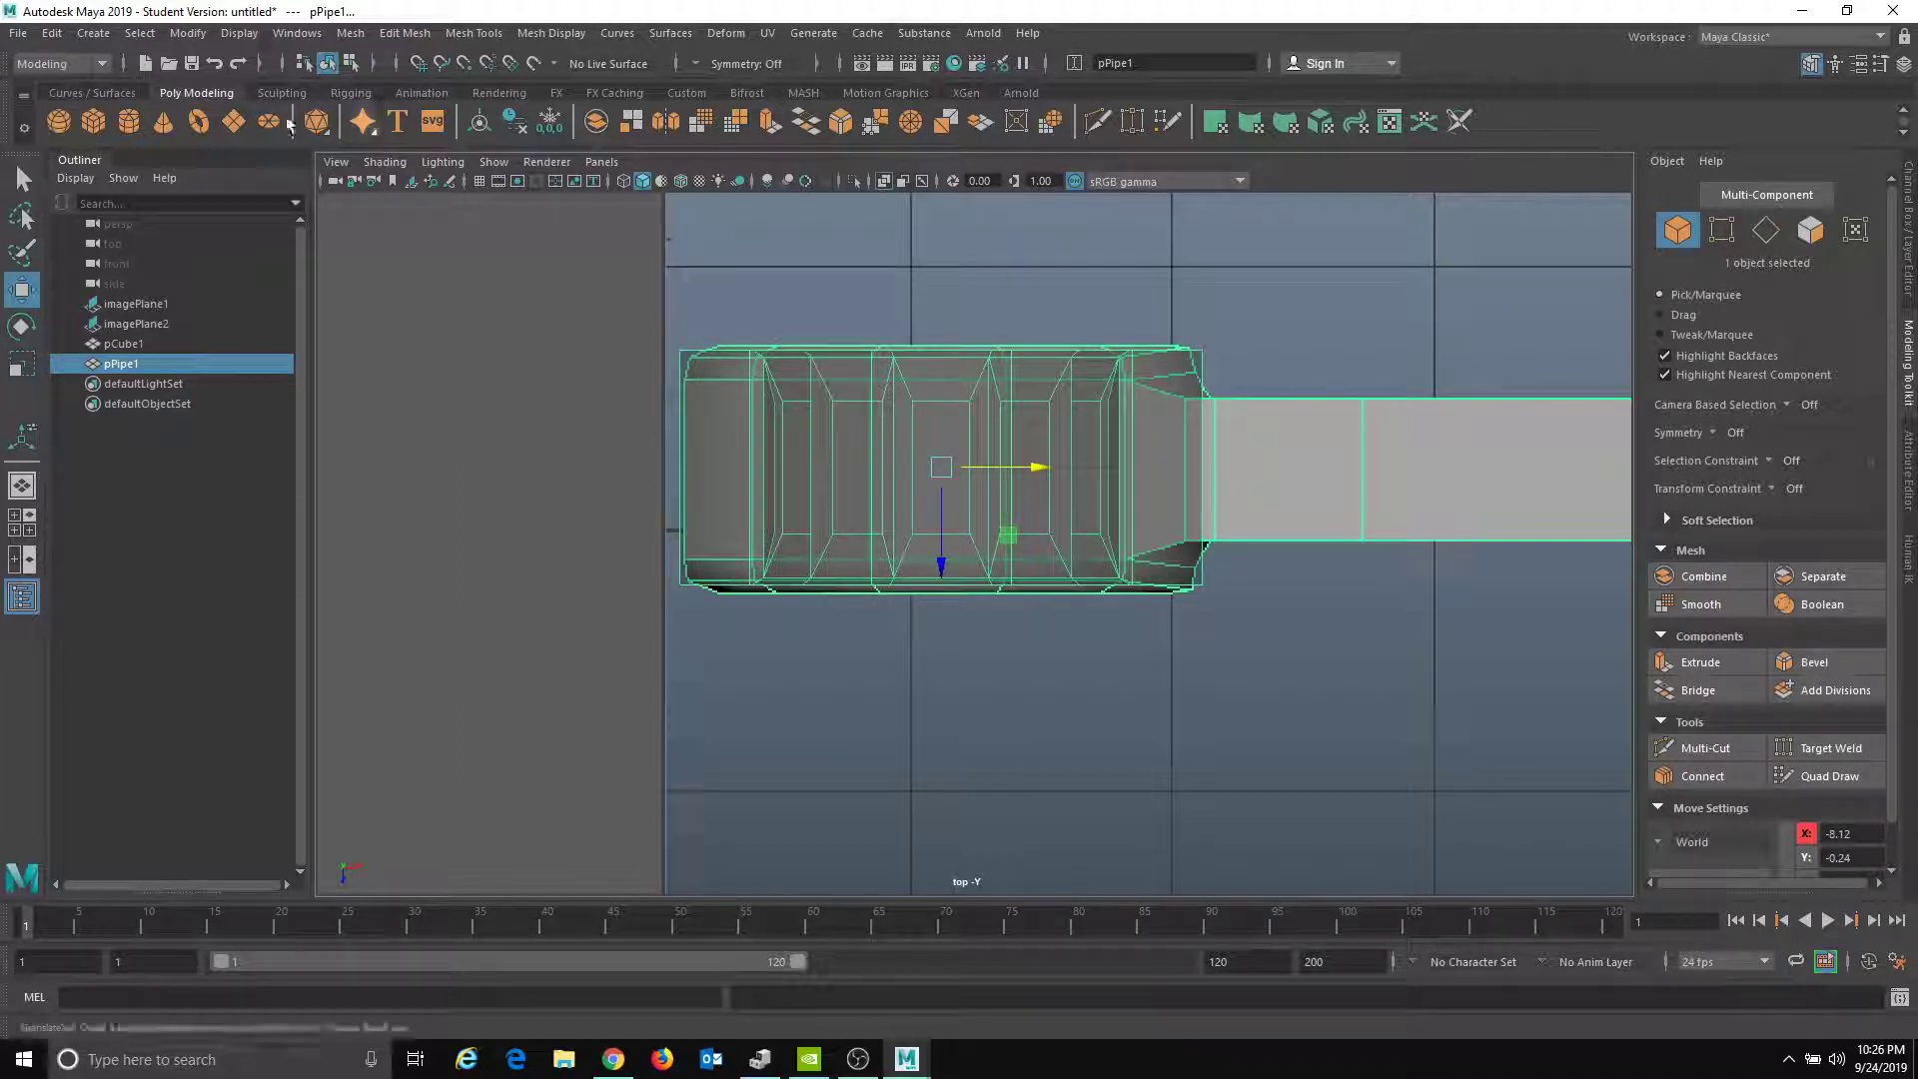
# - Turn off X-Ray shading and select the full loop of faces on the pipe's outer wall in face mode
pyautogui.click(385, 163)
pyautogui.click(424, 363)
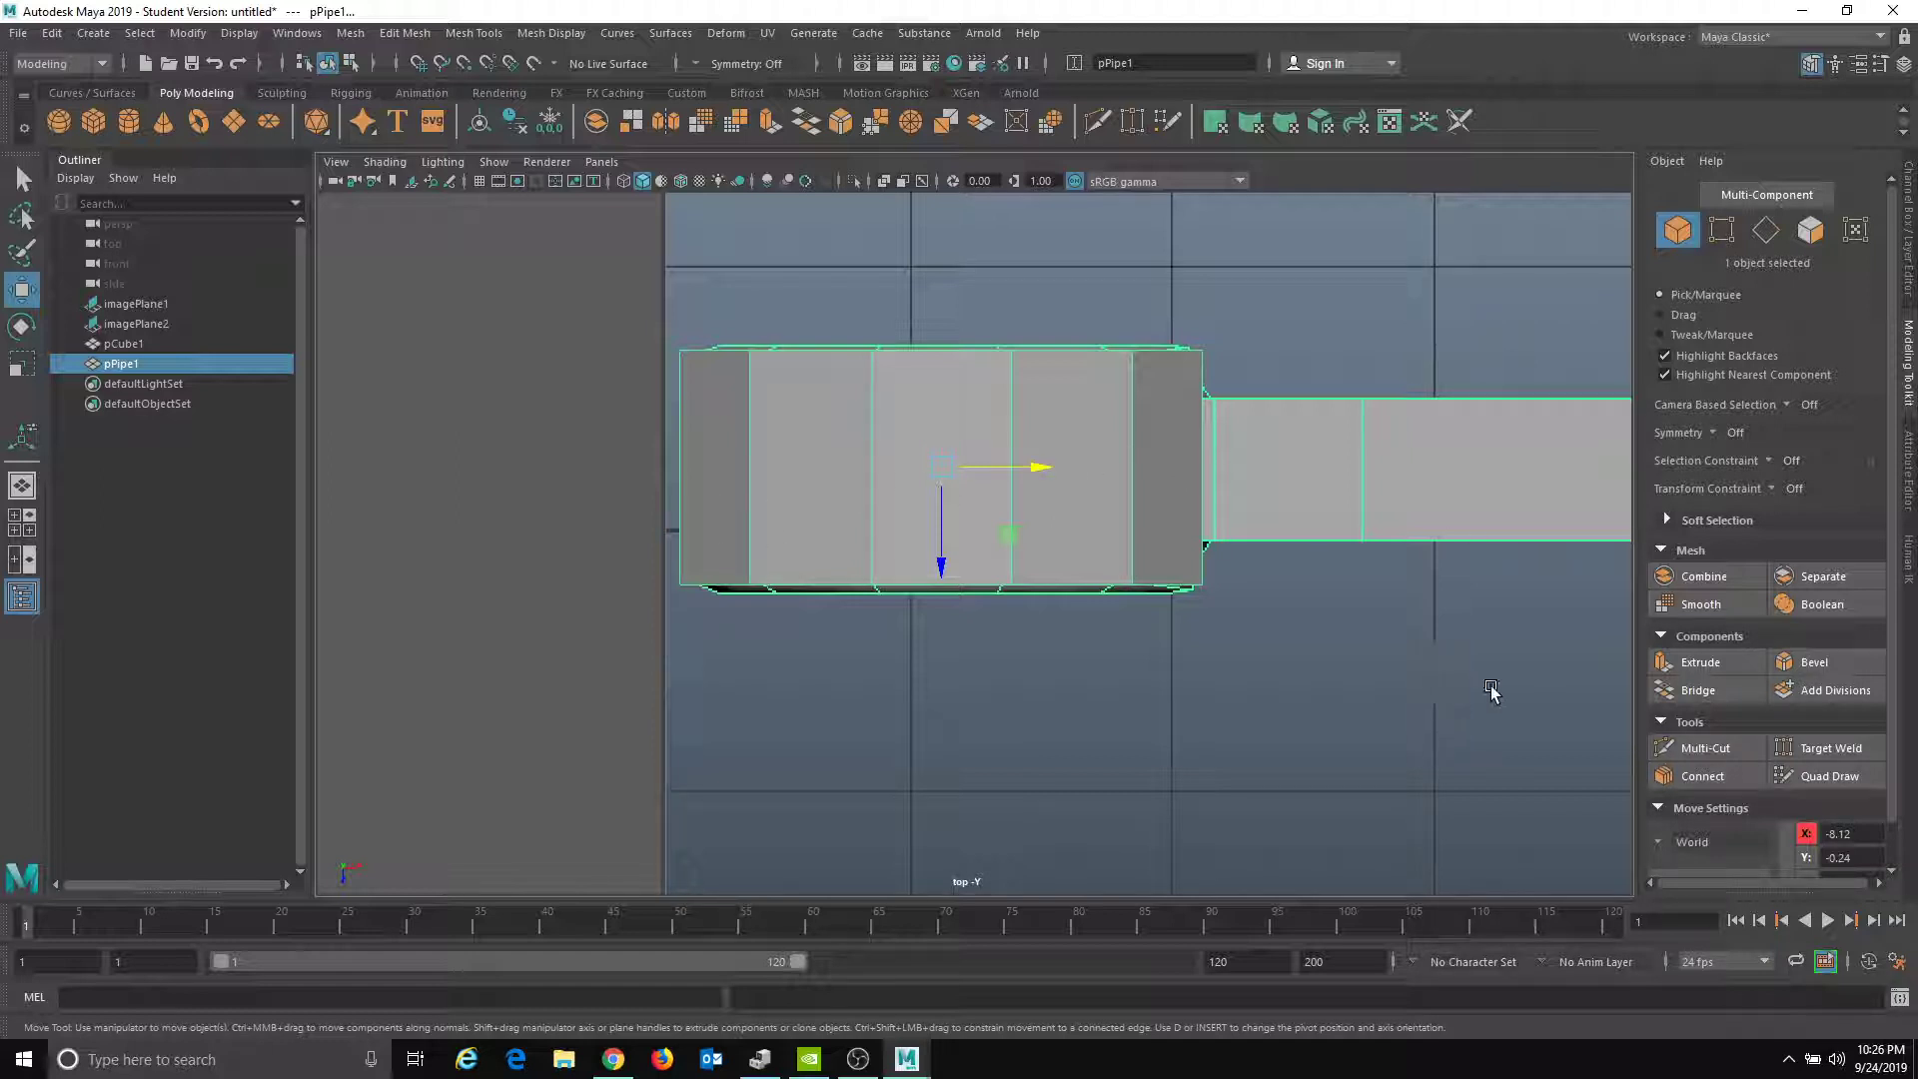
pyautogui.moveTo(1149, 472); pyautogui.dragTo(1156, 522, button='right')
pyautogui.moveTo(1069, 429); pyautogui.dragTo(1074, 483, button='right')
pyautogui.click(929, 428)
pyautogui.doubleClick(1127, 422)
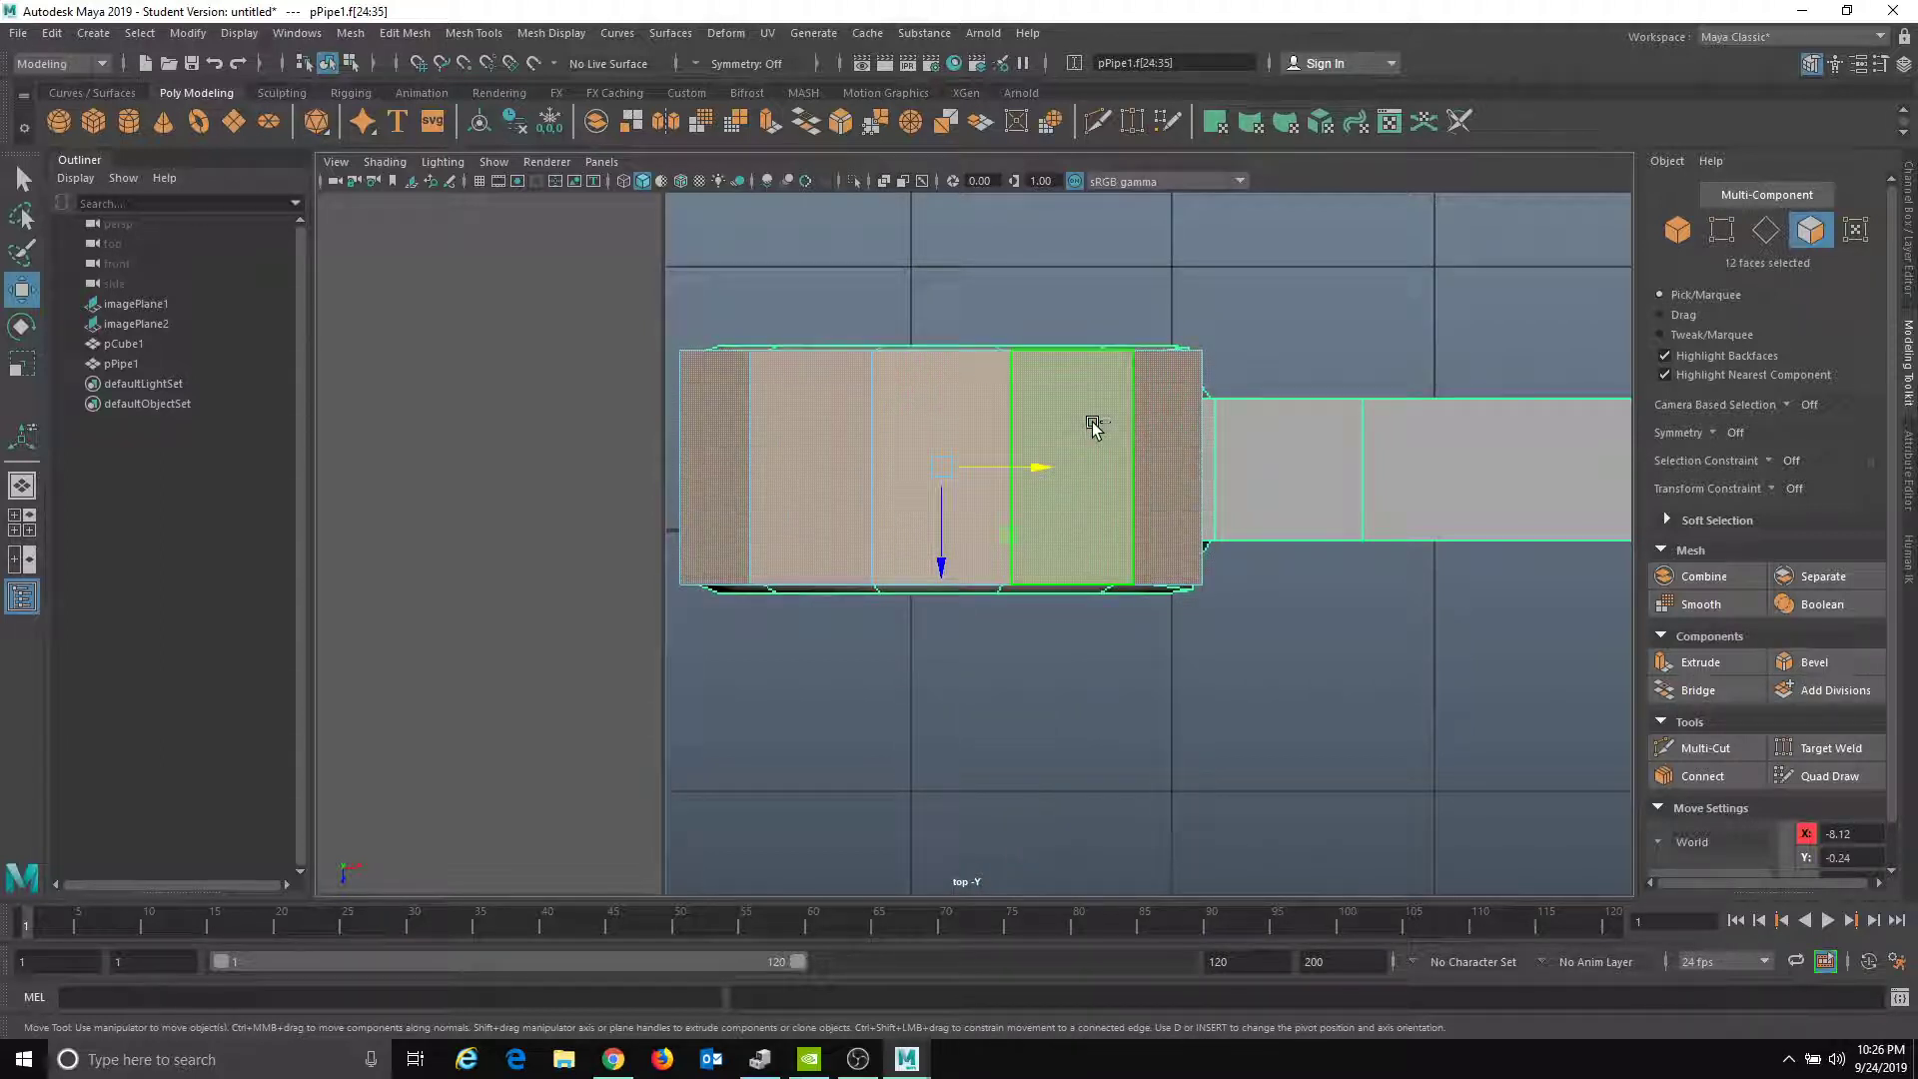
# - Extrude the outer wall faces and, with X-Ray shading on, scale them along the depth to line up with the reference's beveled border
pyautogui.press('r')
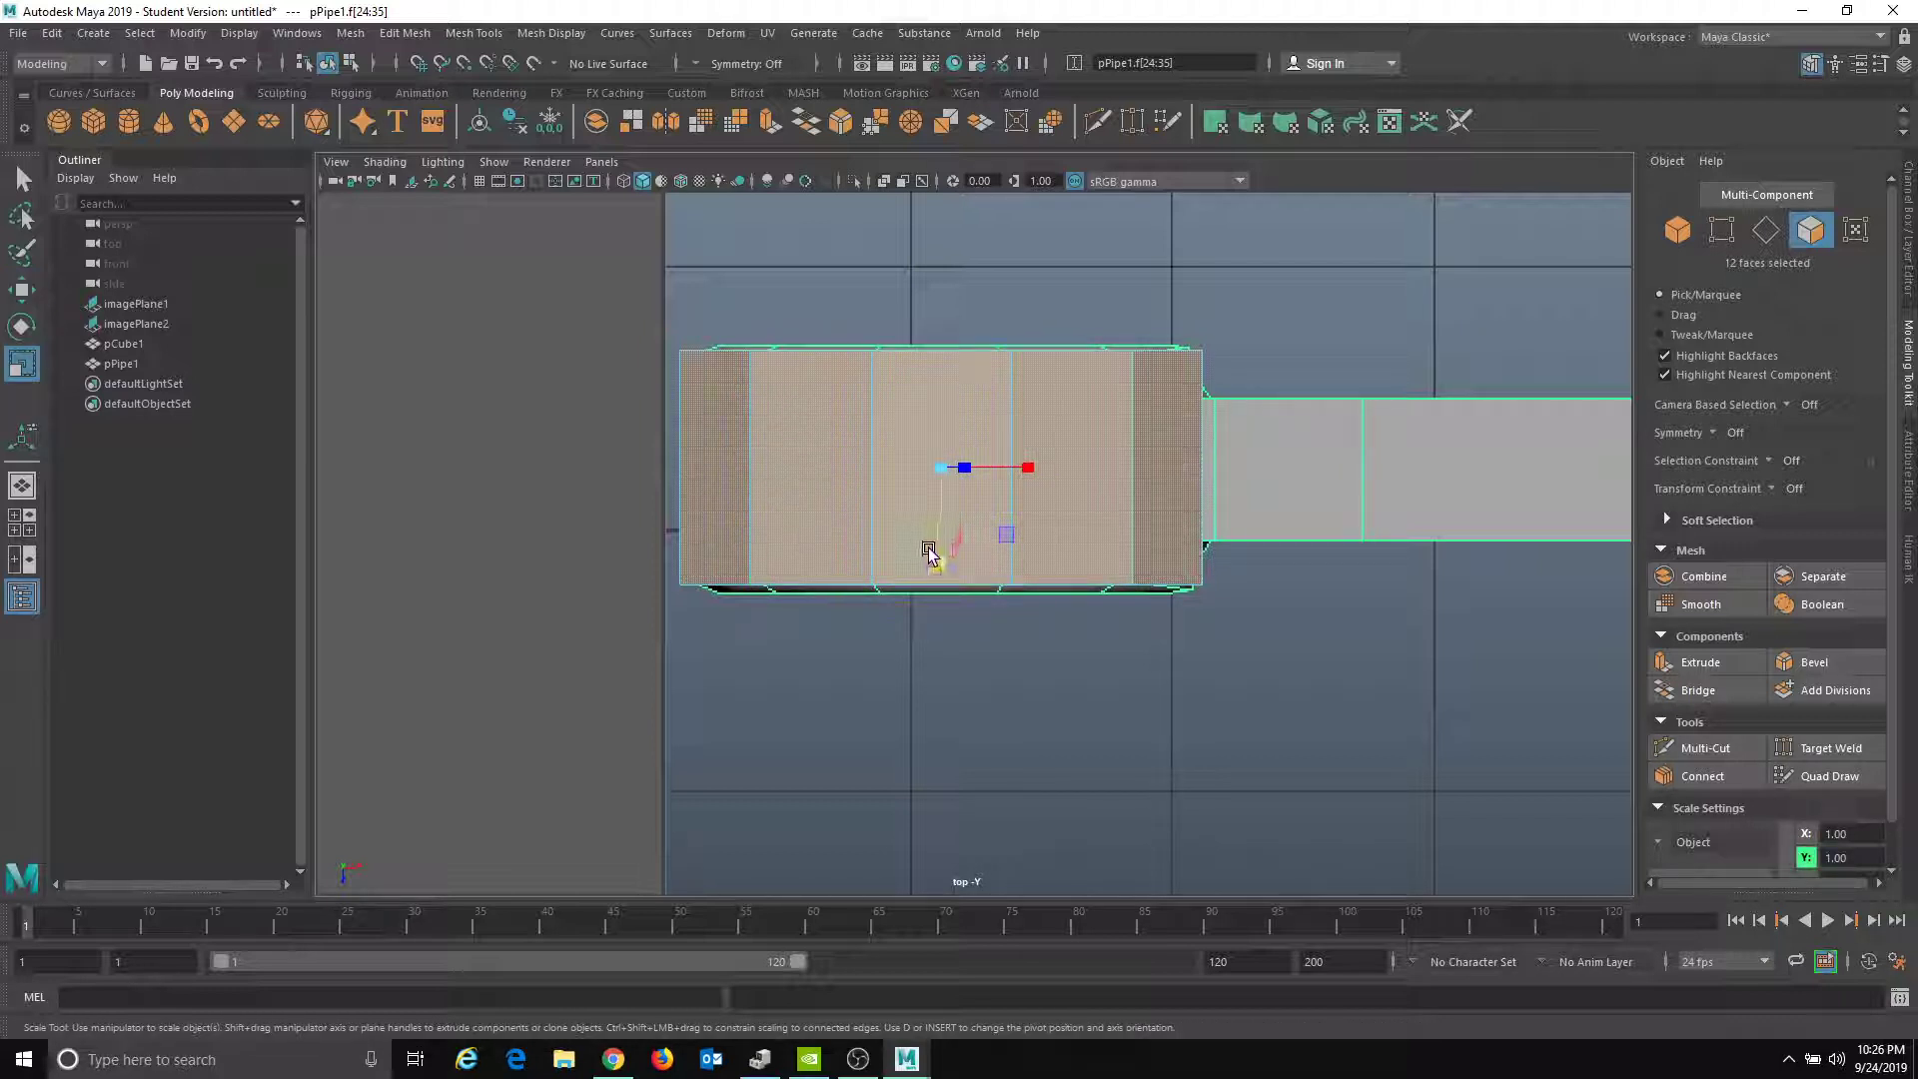
pyautogui.keyDown('shift'); pyautogui.moveTo(939, 565); pyautogui.dragTo(939, 552); pyautogui.keyUp('shift')
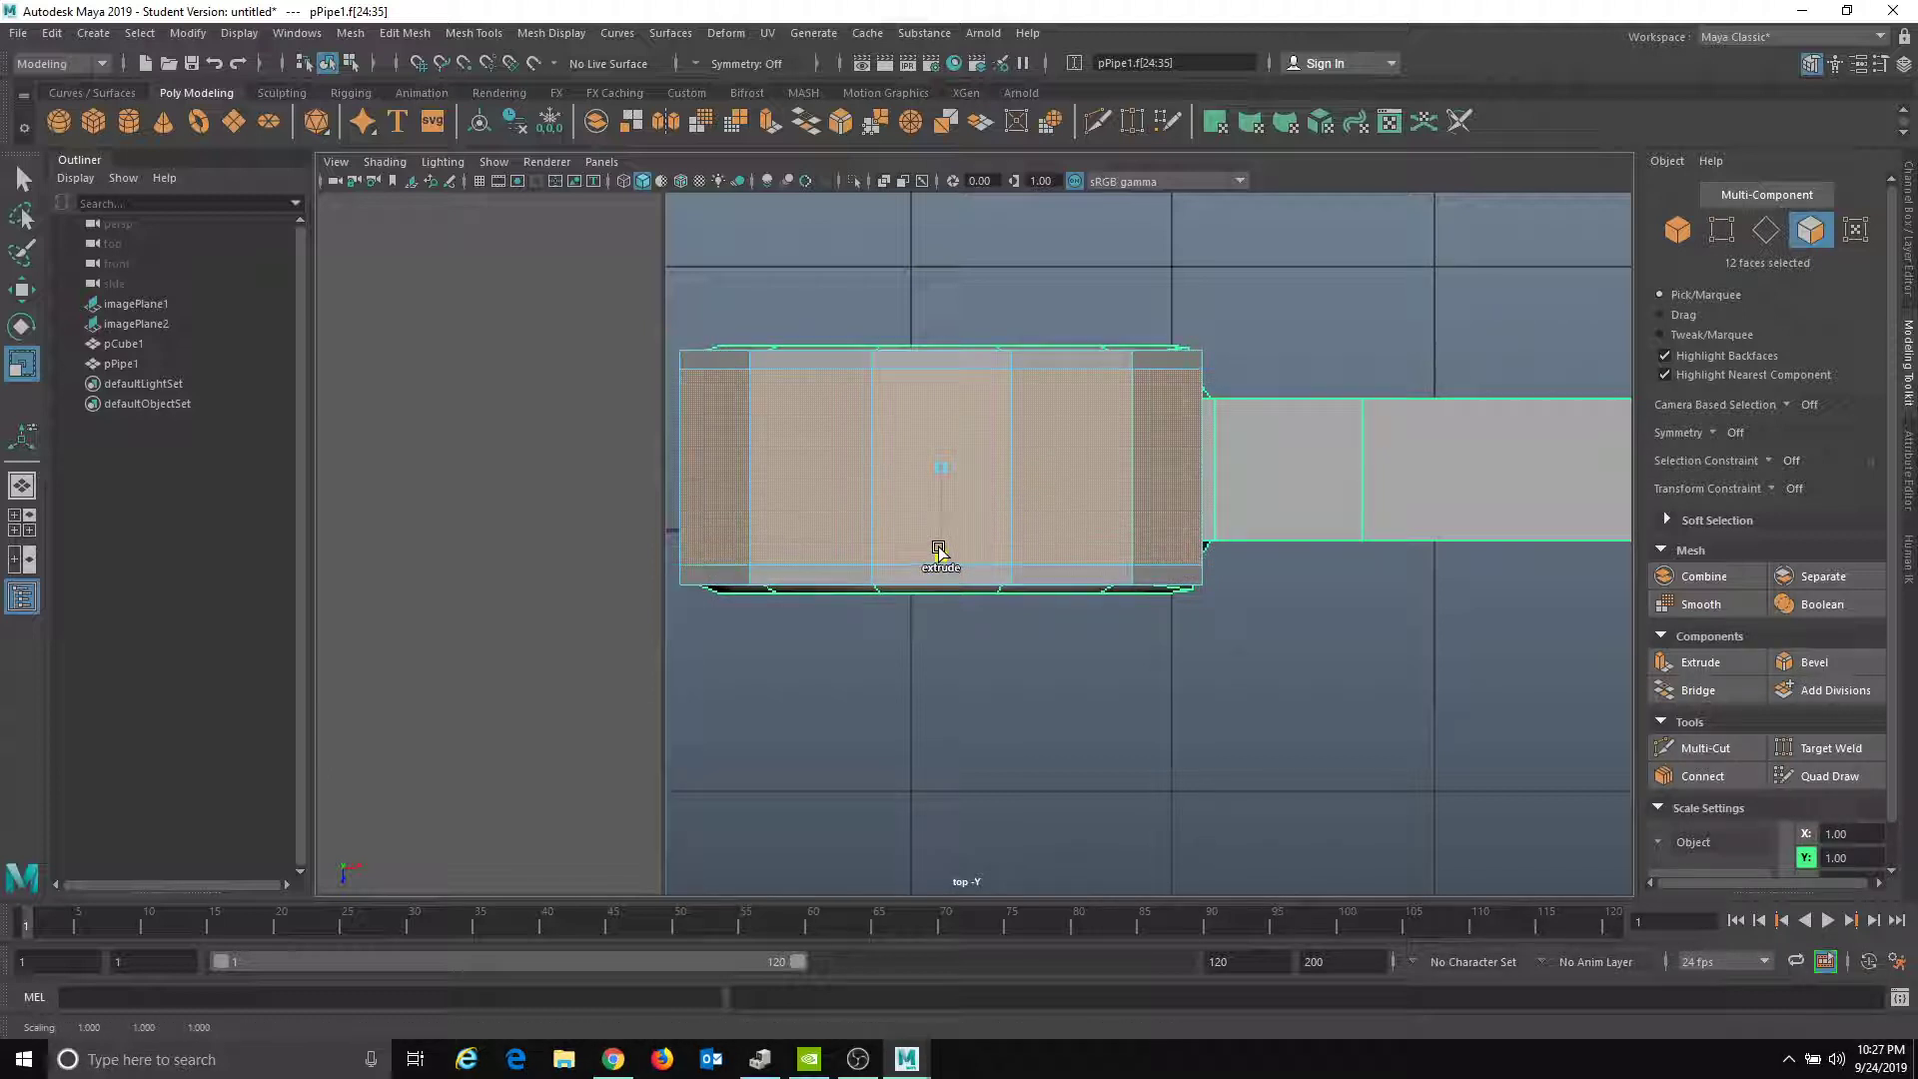
pyautogui.click(390, 166)
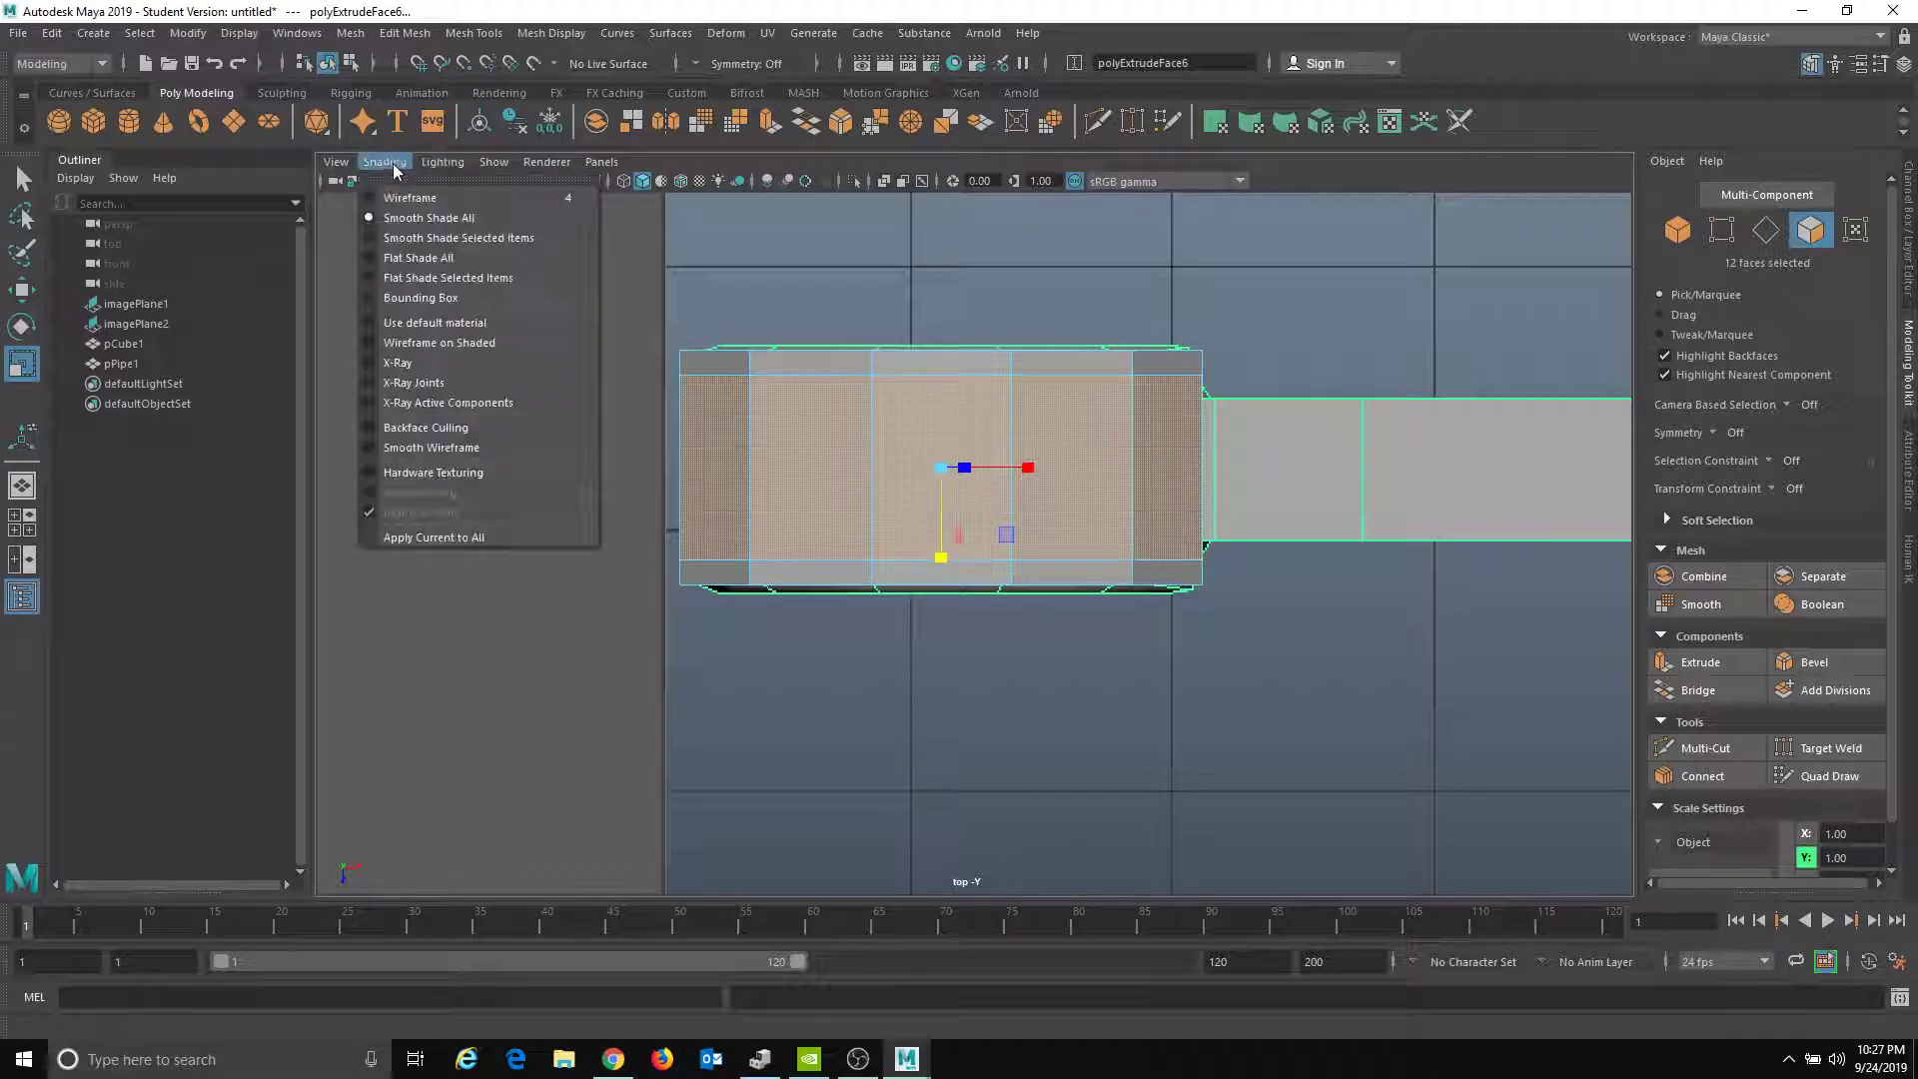
pyautogui.click(441, 361)
pyautogui.keyDown('alt'); pyautogui.moveTo(488, 376); pyautogui.dragTo(1150, 441, button='right'); pyautogui.keyUp('alt')
pyautogui.keyDown('alt'); pyautogui.moveTo(805, 356); pyautogui.dragTo(868, 475, button='middle'); pyautogui.keyUp('alt')
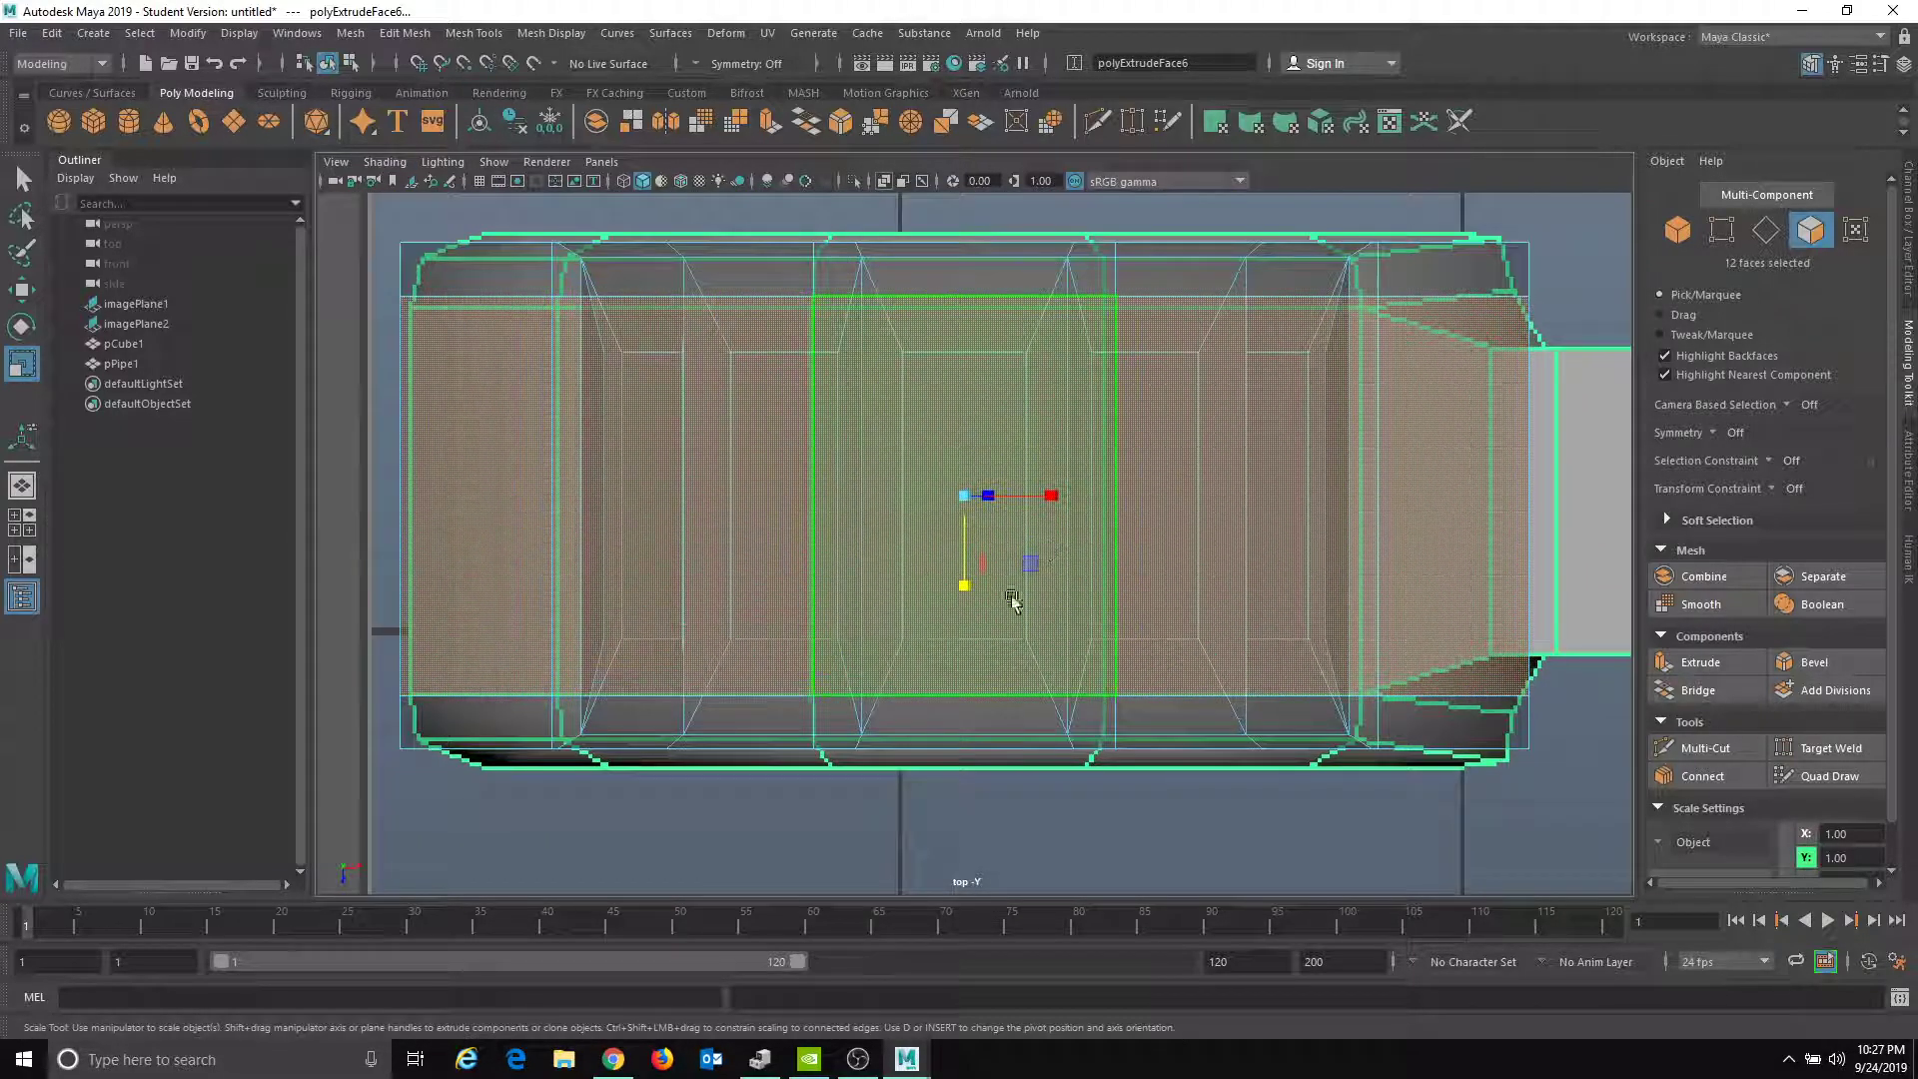
pyautogui.moveTo(964, 586); pyautogui.dragTo(957, 587)
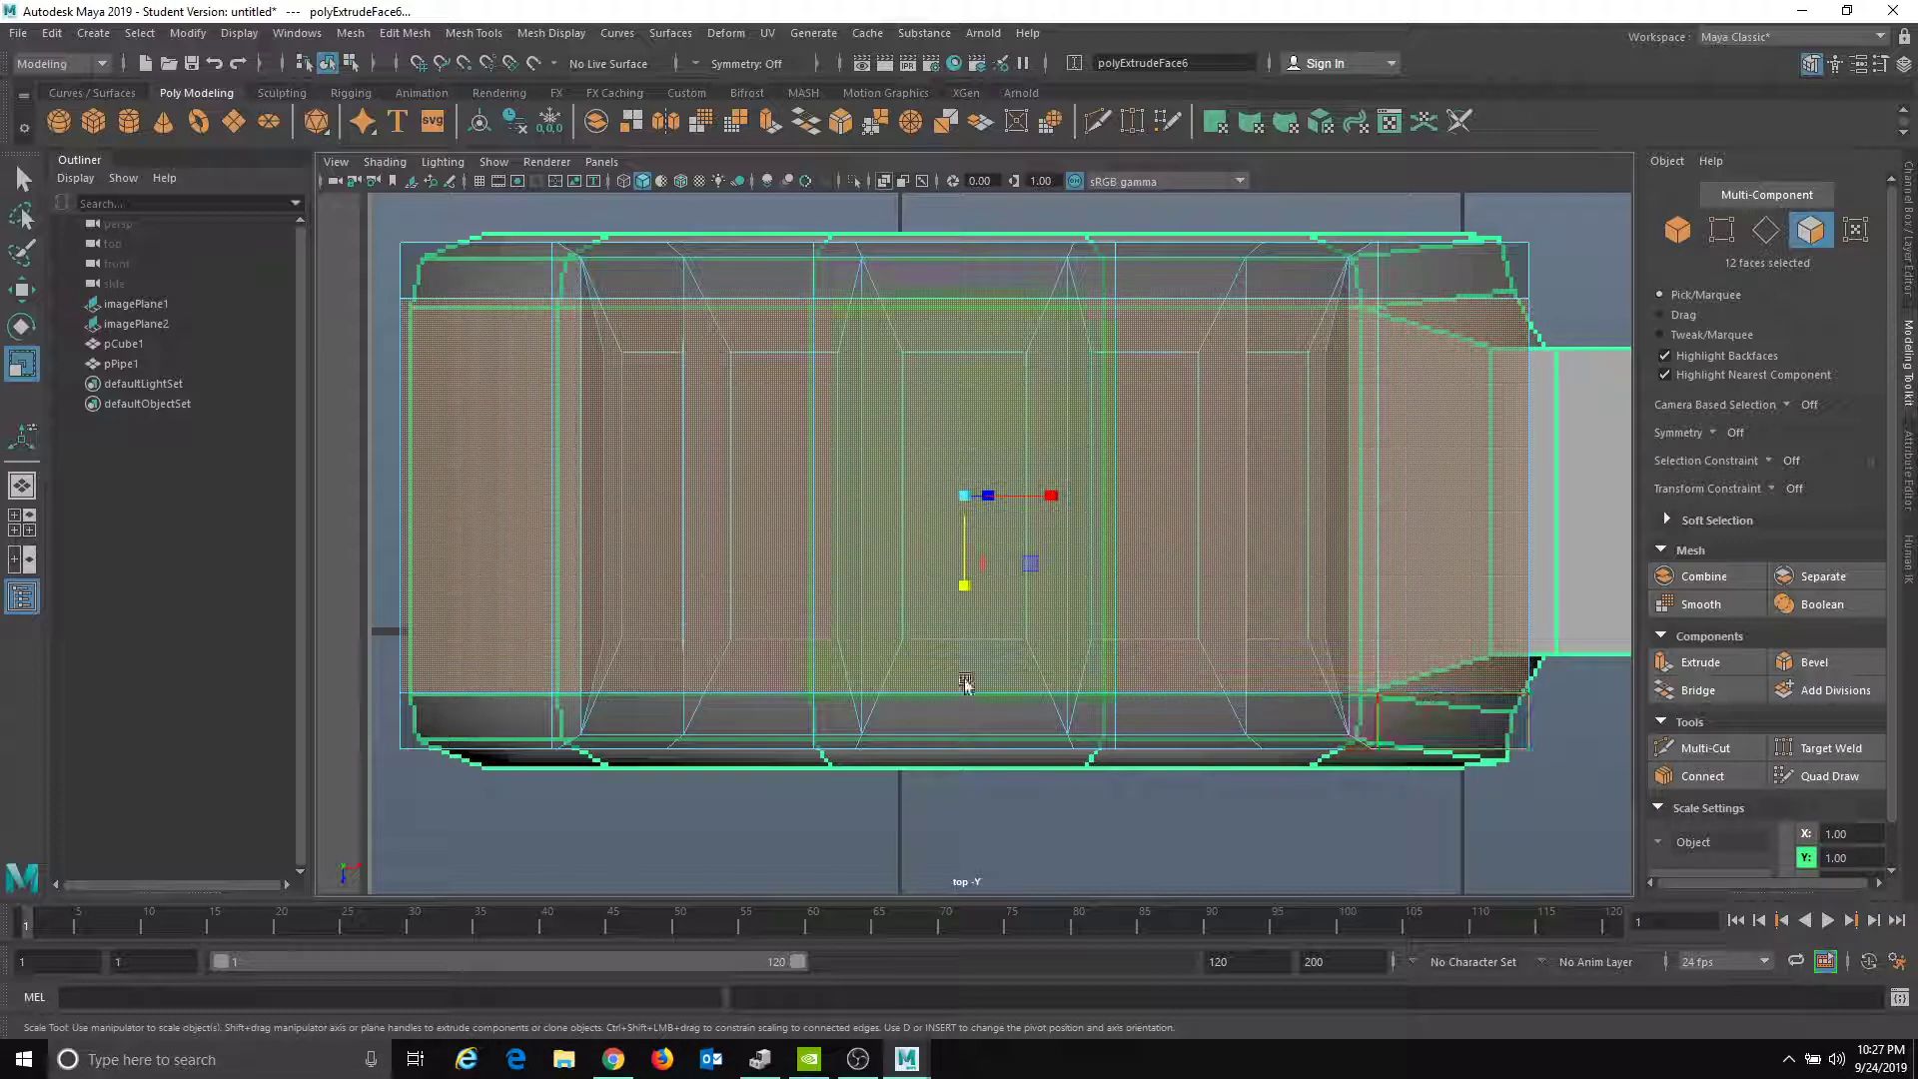
# - Switch the pipe to edge mode and return to the perspective view with X-Ray shading off
pyautogui.press('F10')
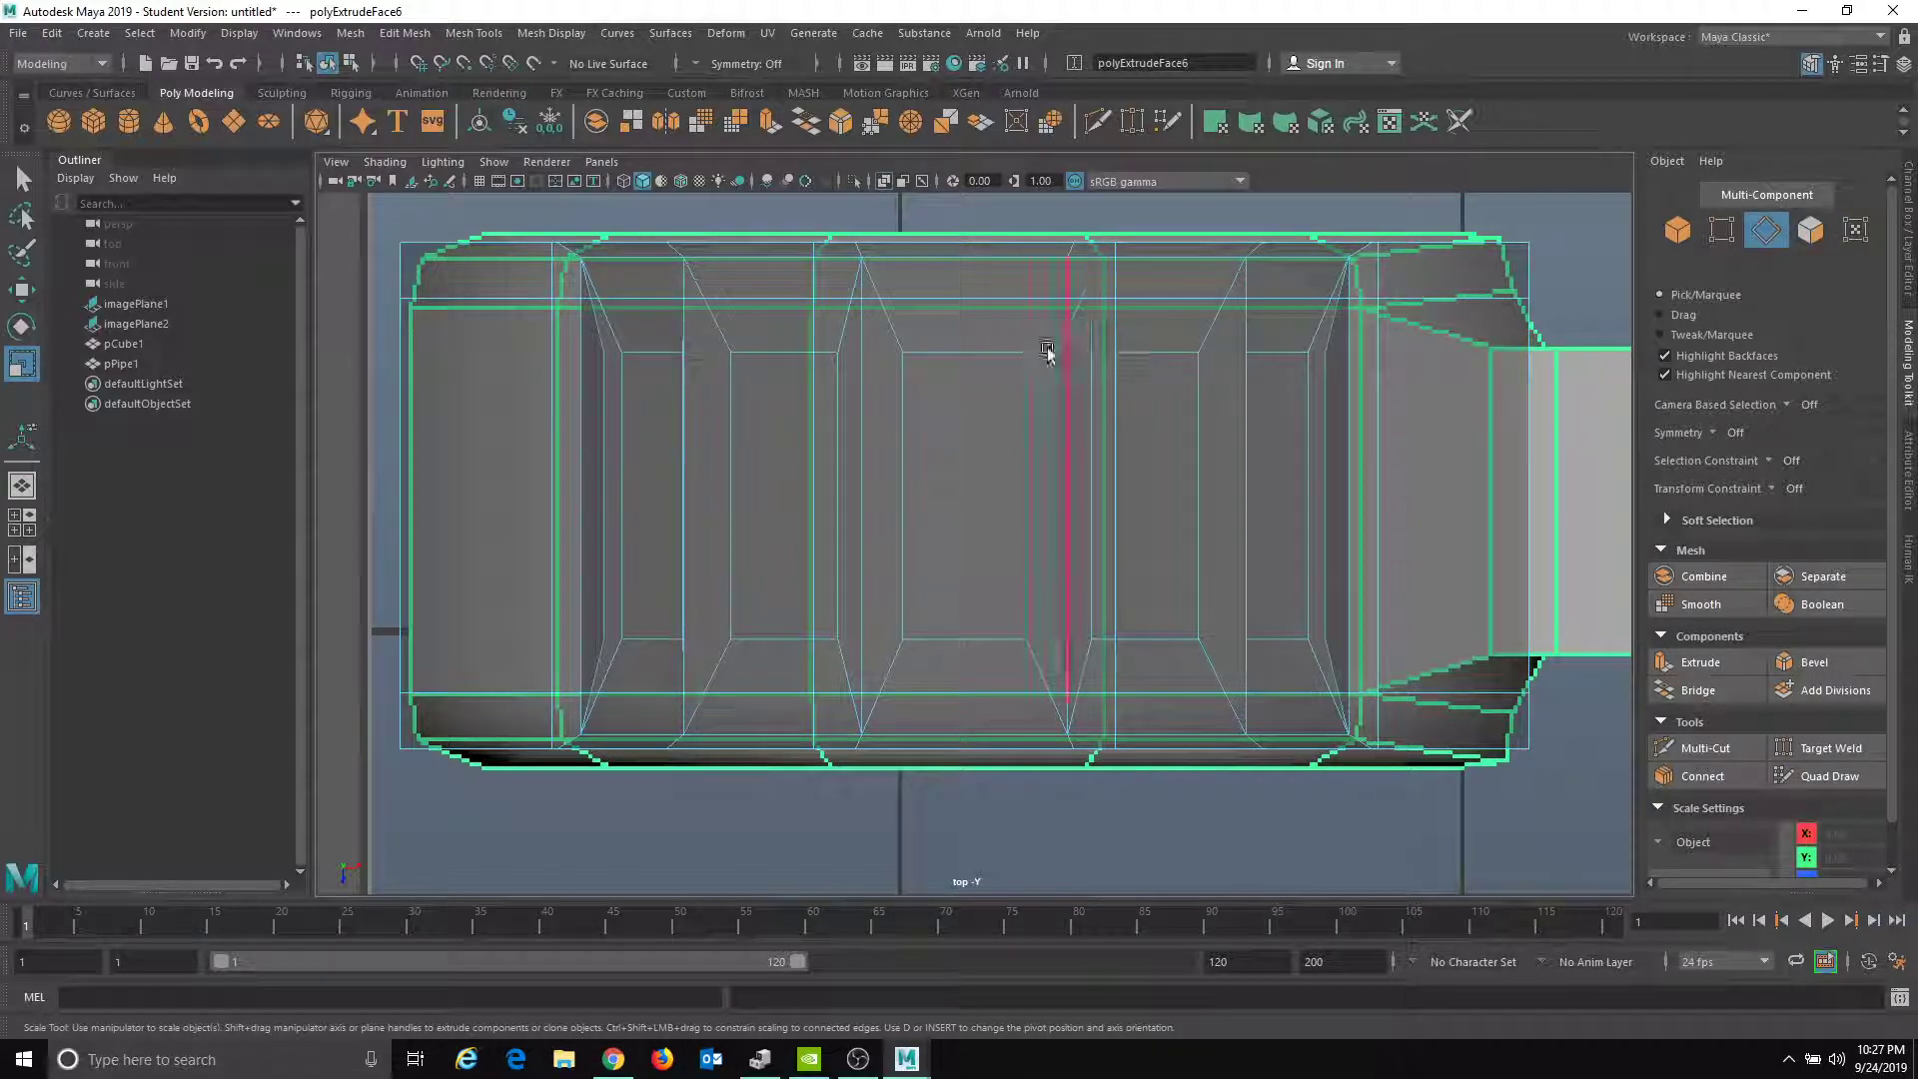
pyautogui.keyDown('alt'); pyautogui.moveTo(978, 344); pyautogui.dragTo(984, 383, button='middle'); pyautogui.keyUp('alt')
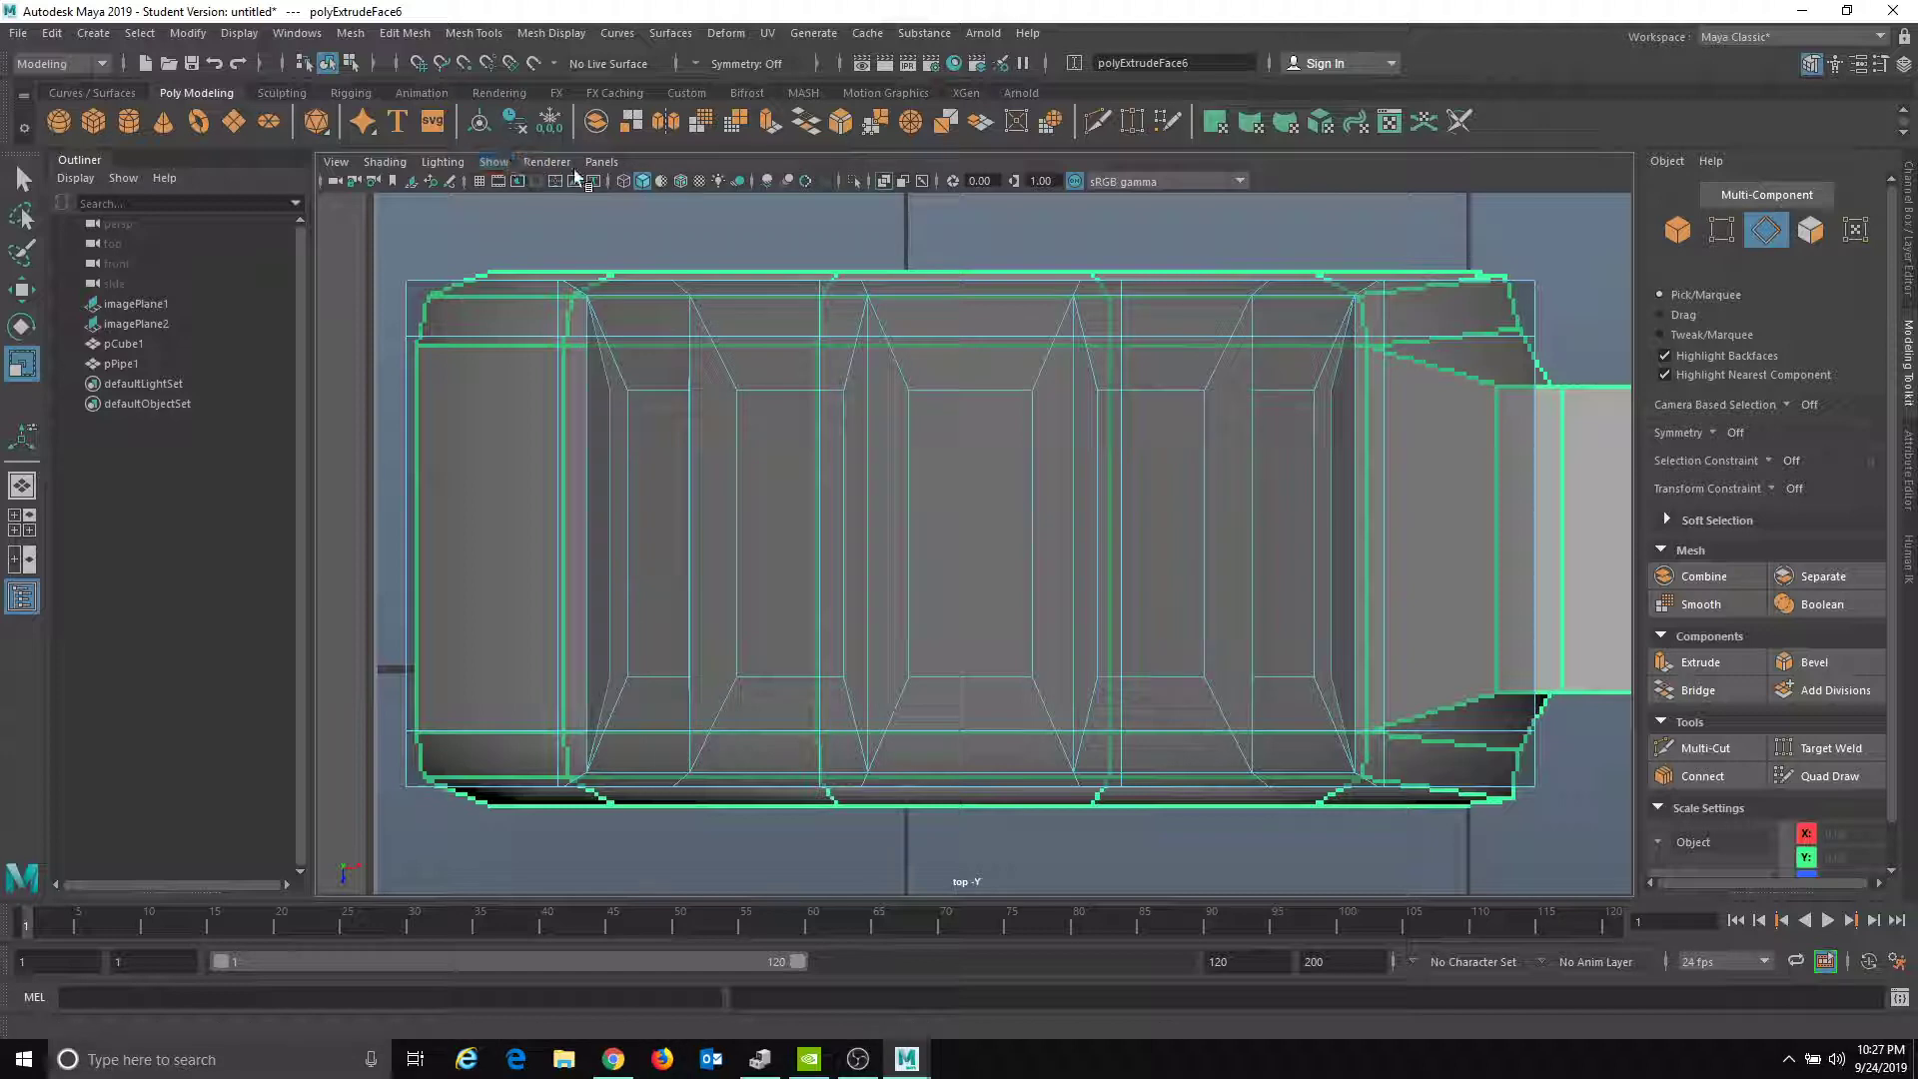
pyautogui.click(602, 162)
pyautogui.moveTo(640, 184)
pyautogui.click(813, 178)
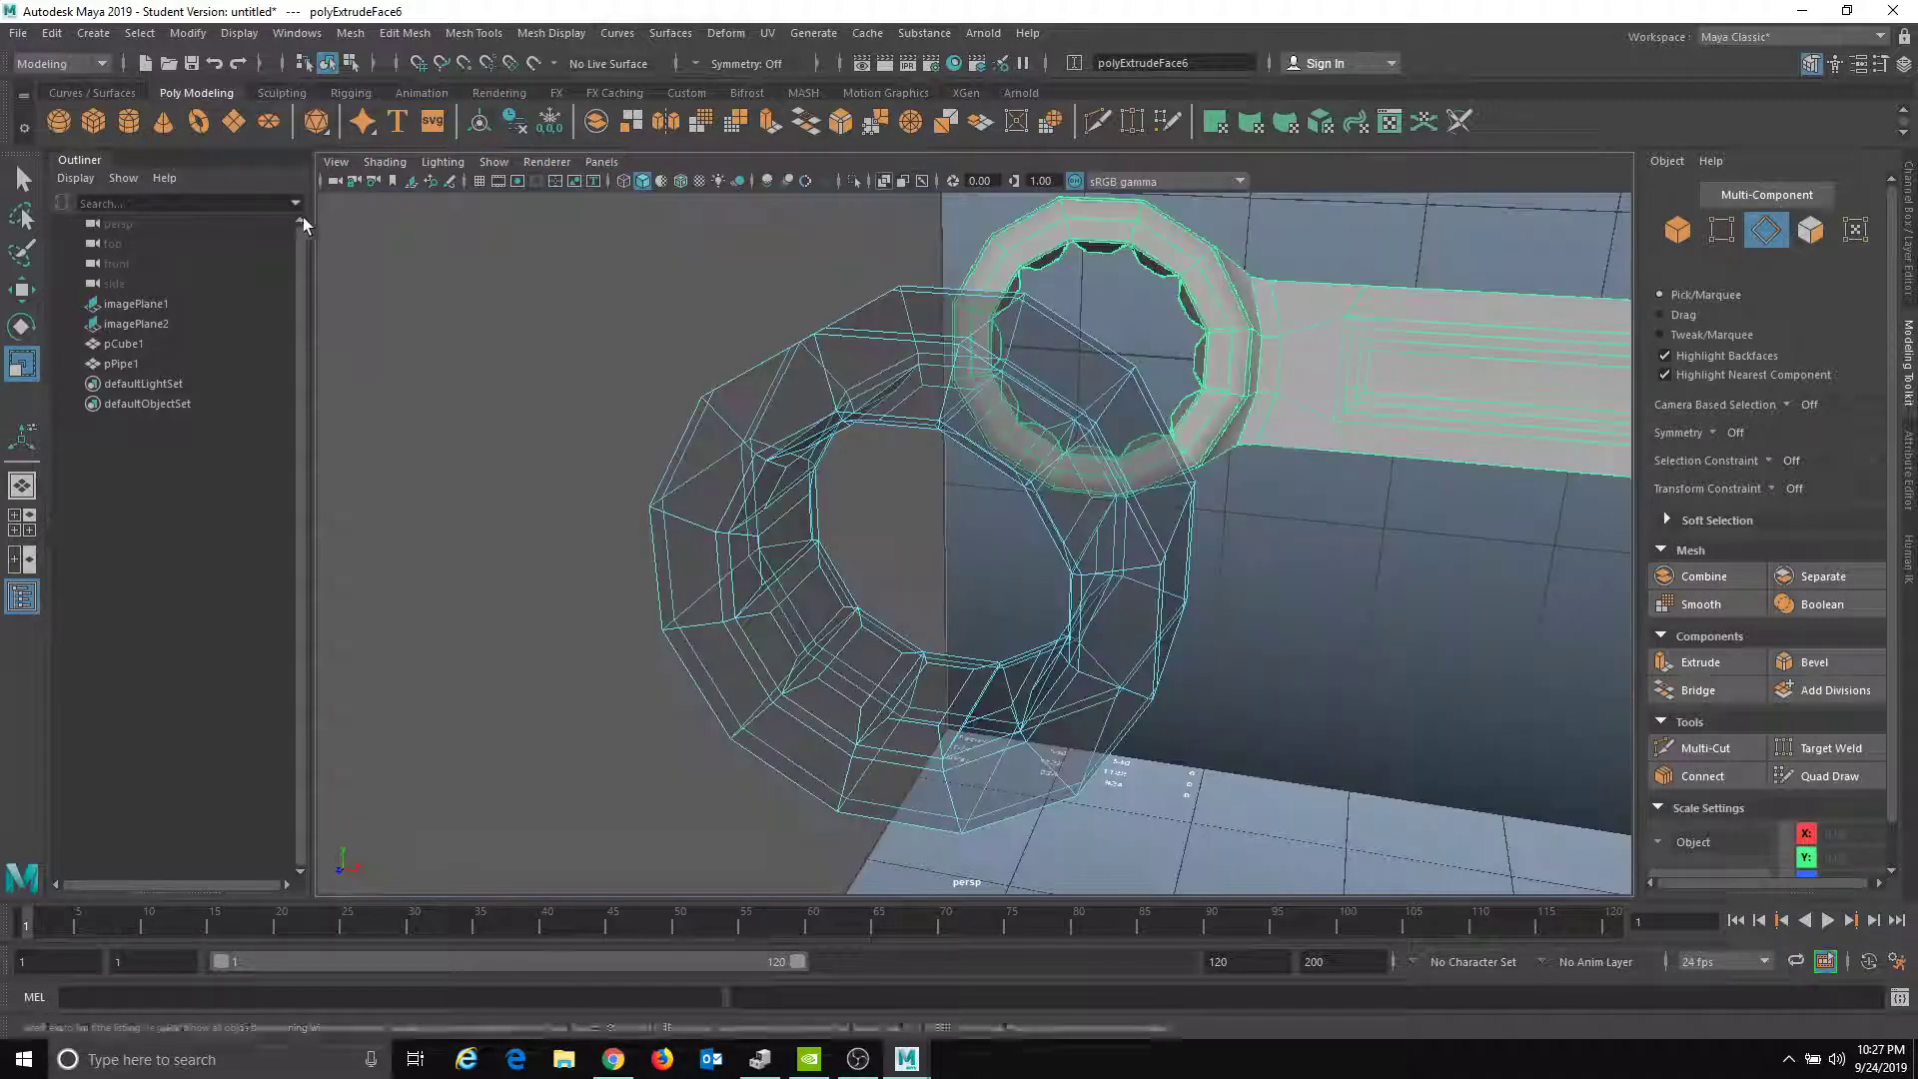
pyautogui.click(397, 166)
pyautogui.click(425, 362)
# - Select the loop of 12 edges around the pipe's outer rim on one side
pyautogui.moveTo(959, 527)
pyautogui.keyDown('alt'); pyautogui.mouseDown()
pyautogui.moveTo(663, 493)
pyautogui.moveTo(463, 543)
pyautogui.moveTo(287, 501)
pyautogui.moveTo(137, 512)
pyautogui.moveTo(450, 591)
pyautogui.moveTo(698, 506)
pyautogui.mouseUp(); pyautogui.keyUp('alt')
pyautogui.moveTo(814, 481); pyautogui.dragTo(815, 446, button='right')
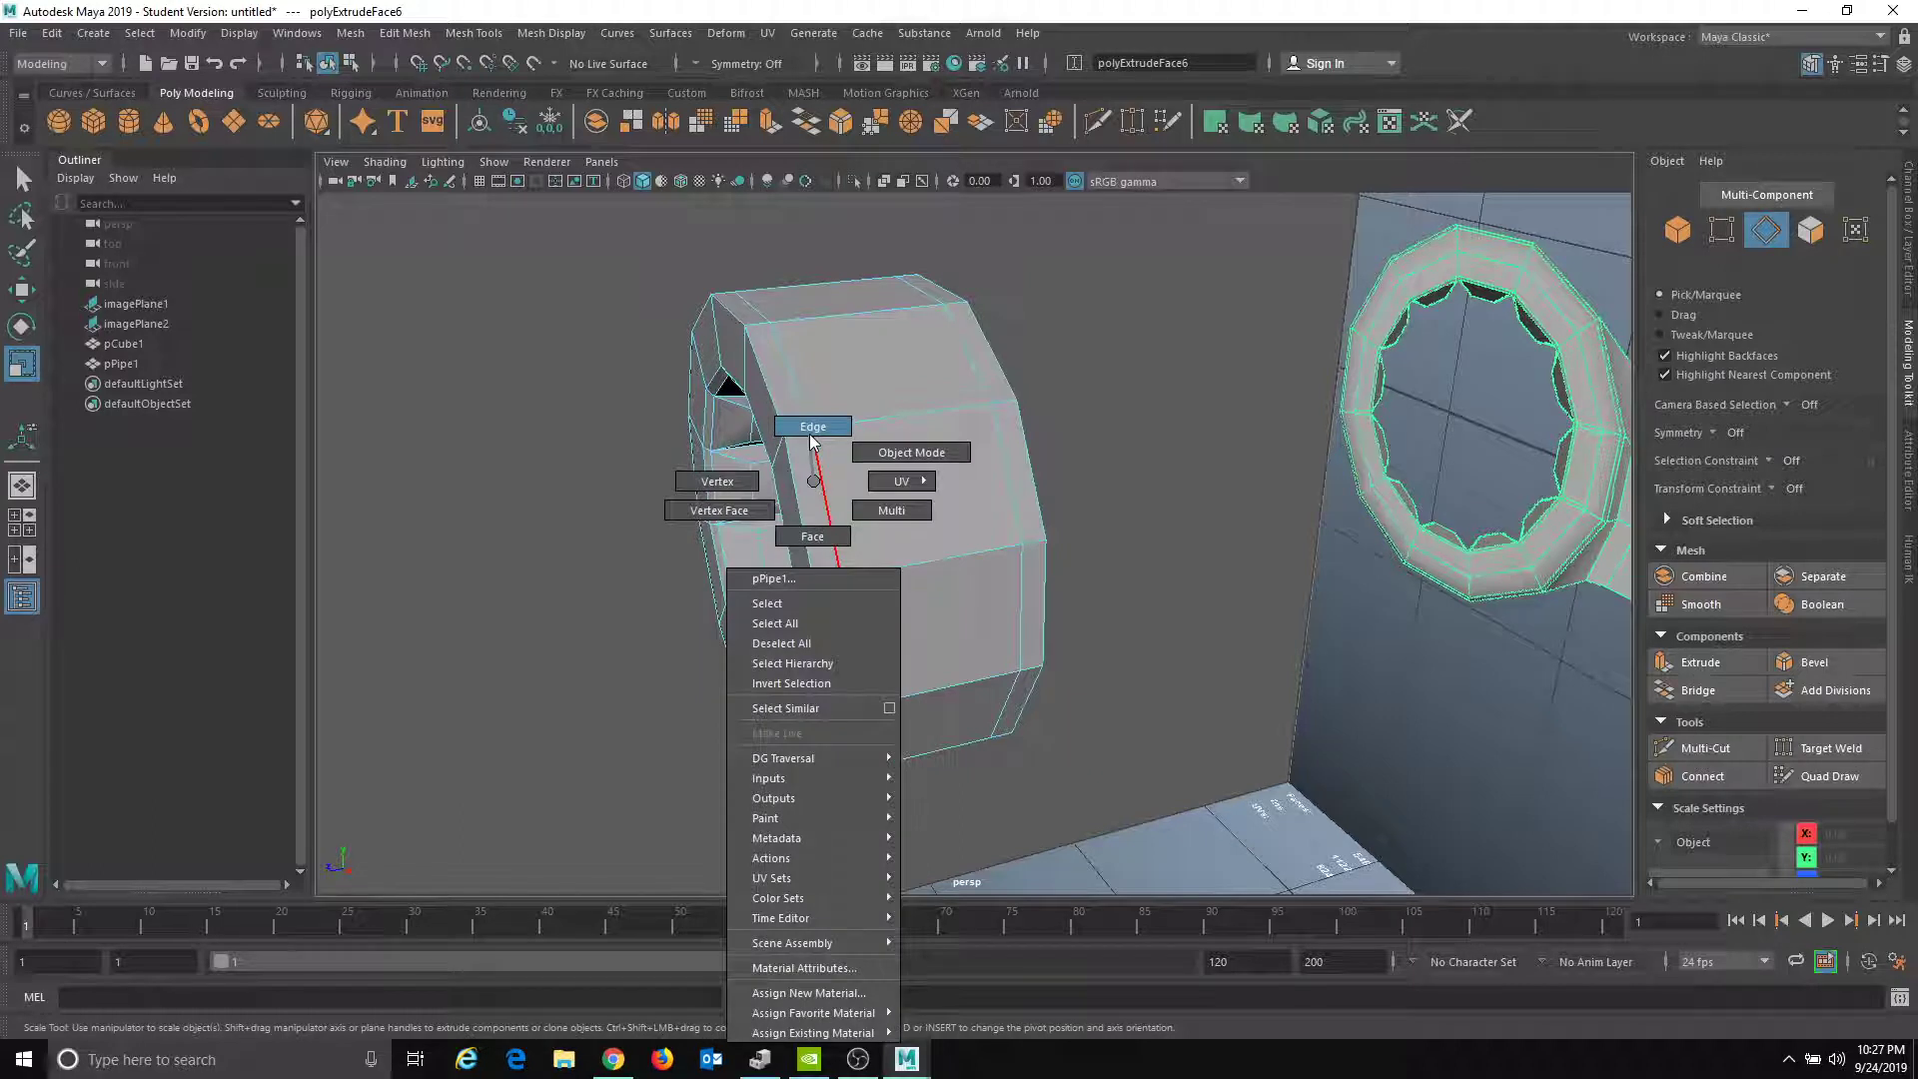
pyautogui.moveTo(812, 441); pyautogui.dragTo(806, 440, button='right')
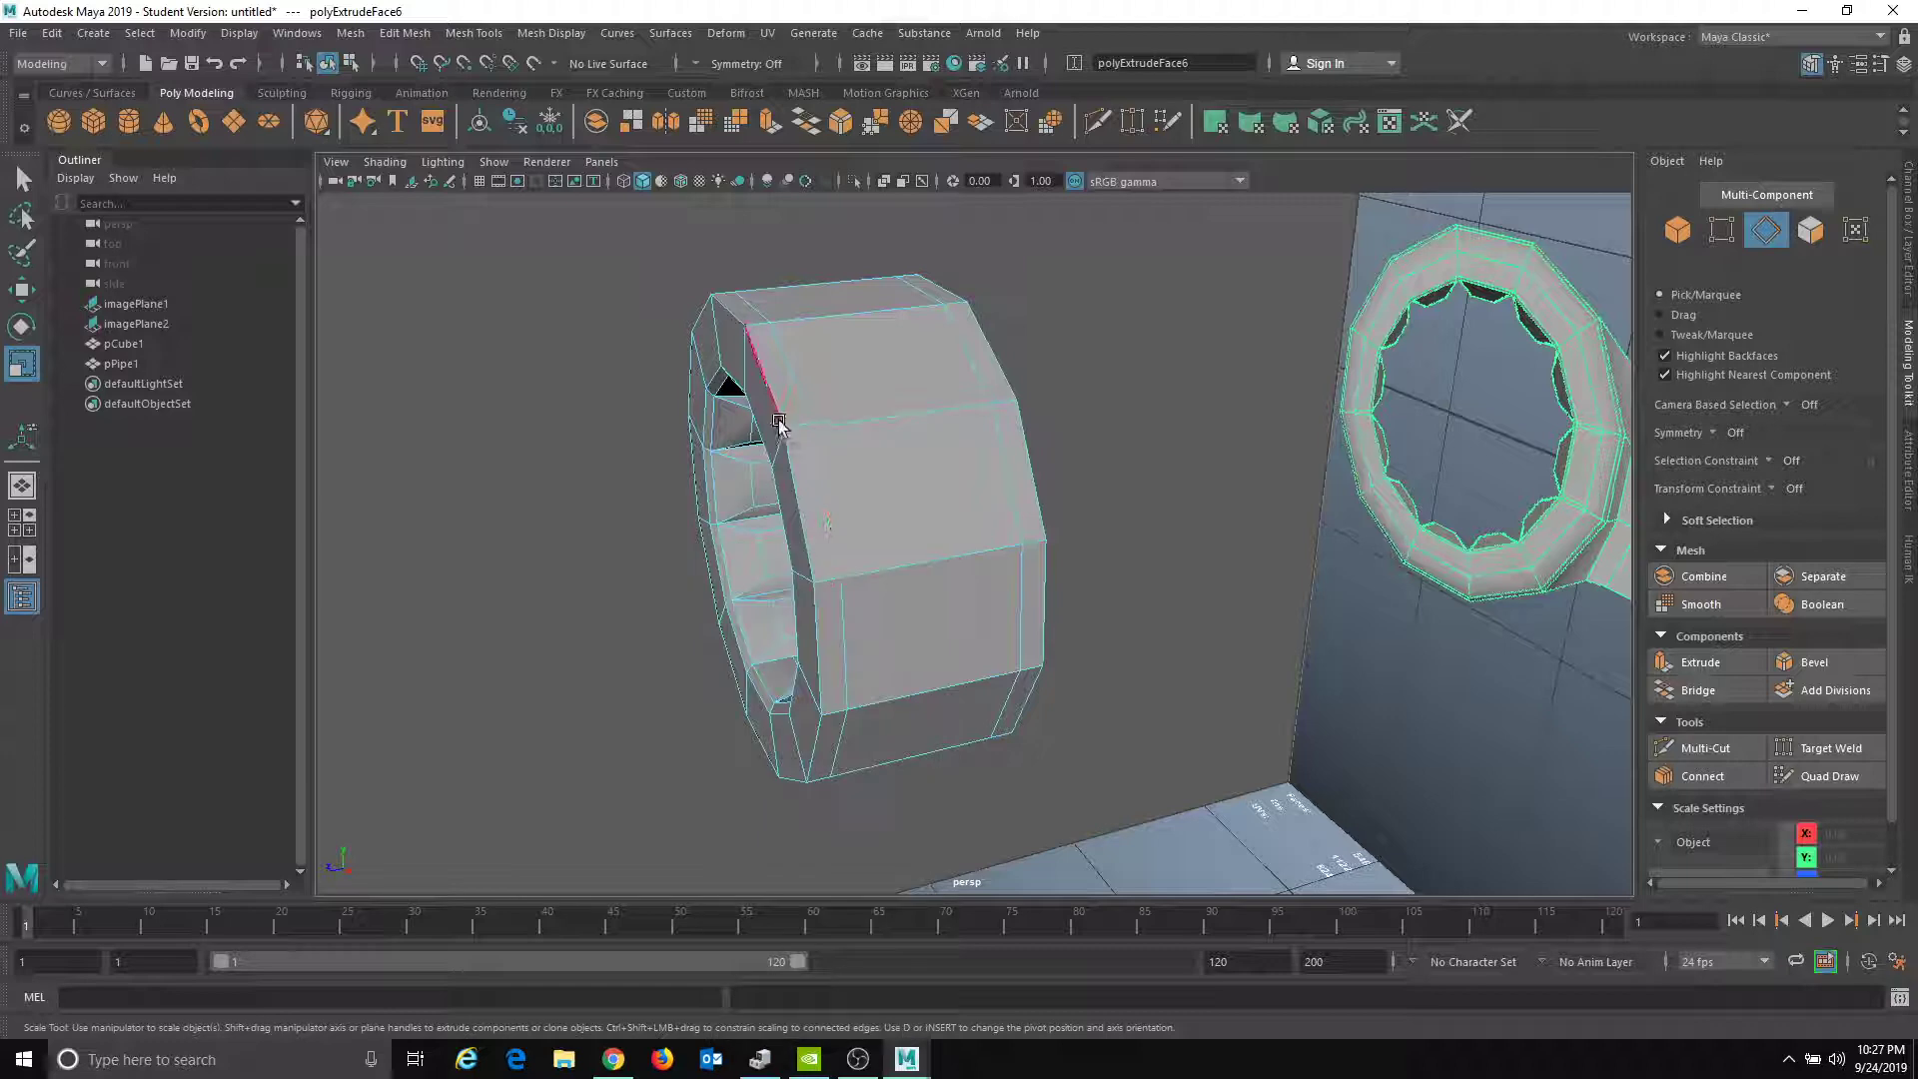
pyautogui.doubleClick(779, 425)
pyautogui.keyDown('alt'); pyautogui.moveTo(780, 425); pyautogui.dragTo(892, 450); pyautogui.keyUp('alt')
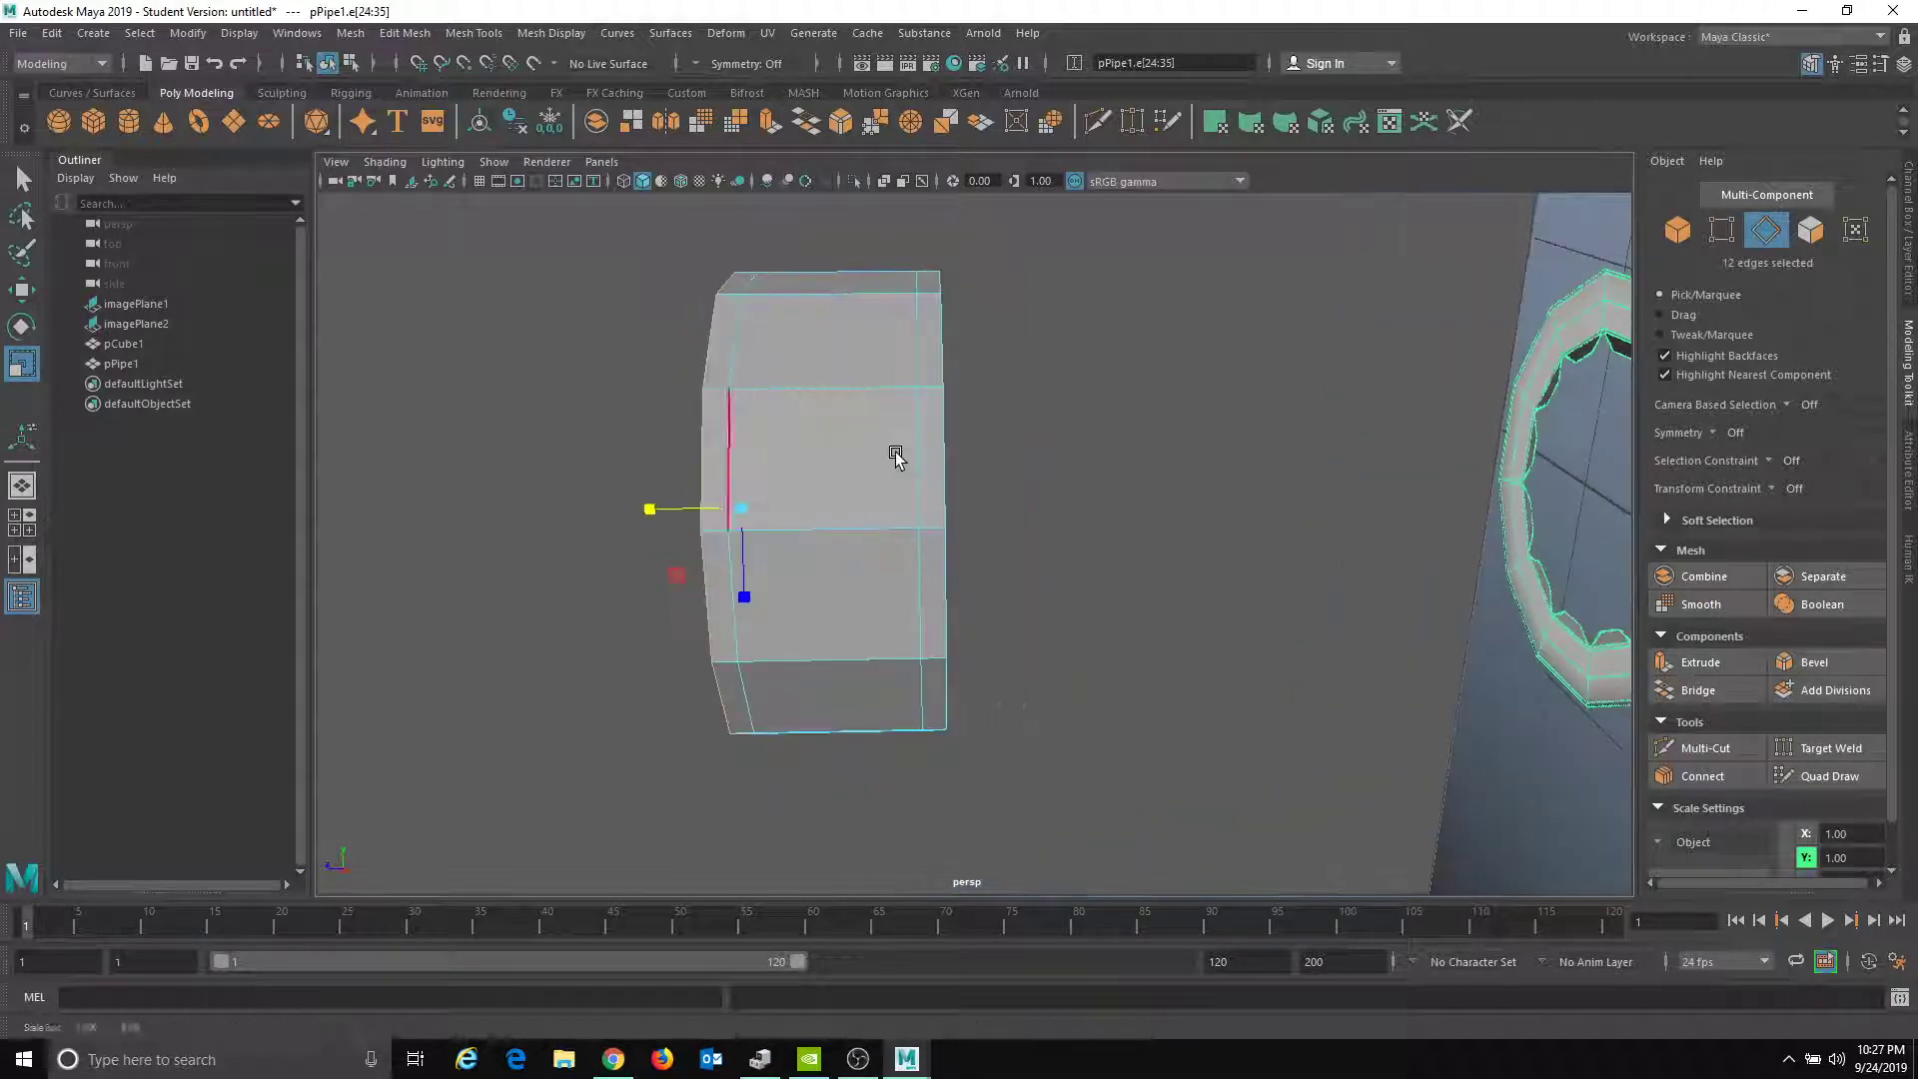
# - Add the outer rim's edge loop on the opposite side to the selection and scale both rims inward for beveled borders
pyautogui.keyDown('shift'); pyautogui.doubleClick(945, 372); pyautogui.keyUp('shift')
pyautogui.keyDown('alt'); pyautogui.moveTo(942, 377); pyautogui.dragTo(959, 416); pyautogui.keyUp('alt')
pyautogui.click(897, 563)
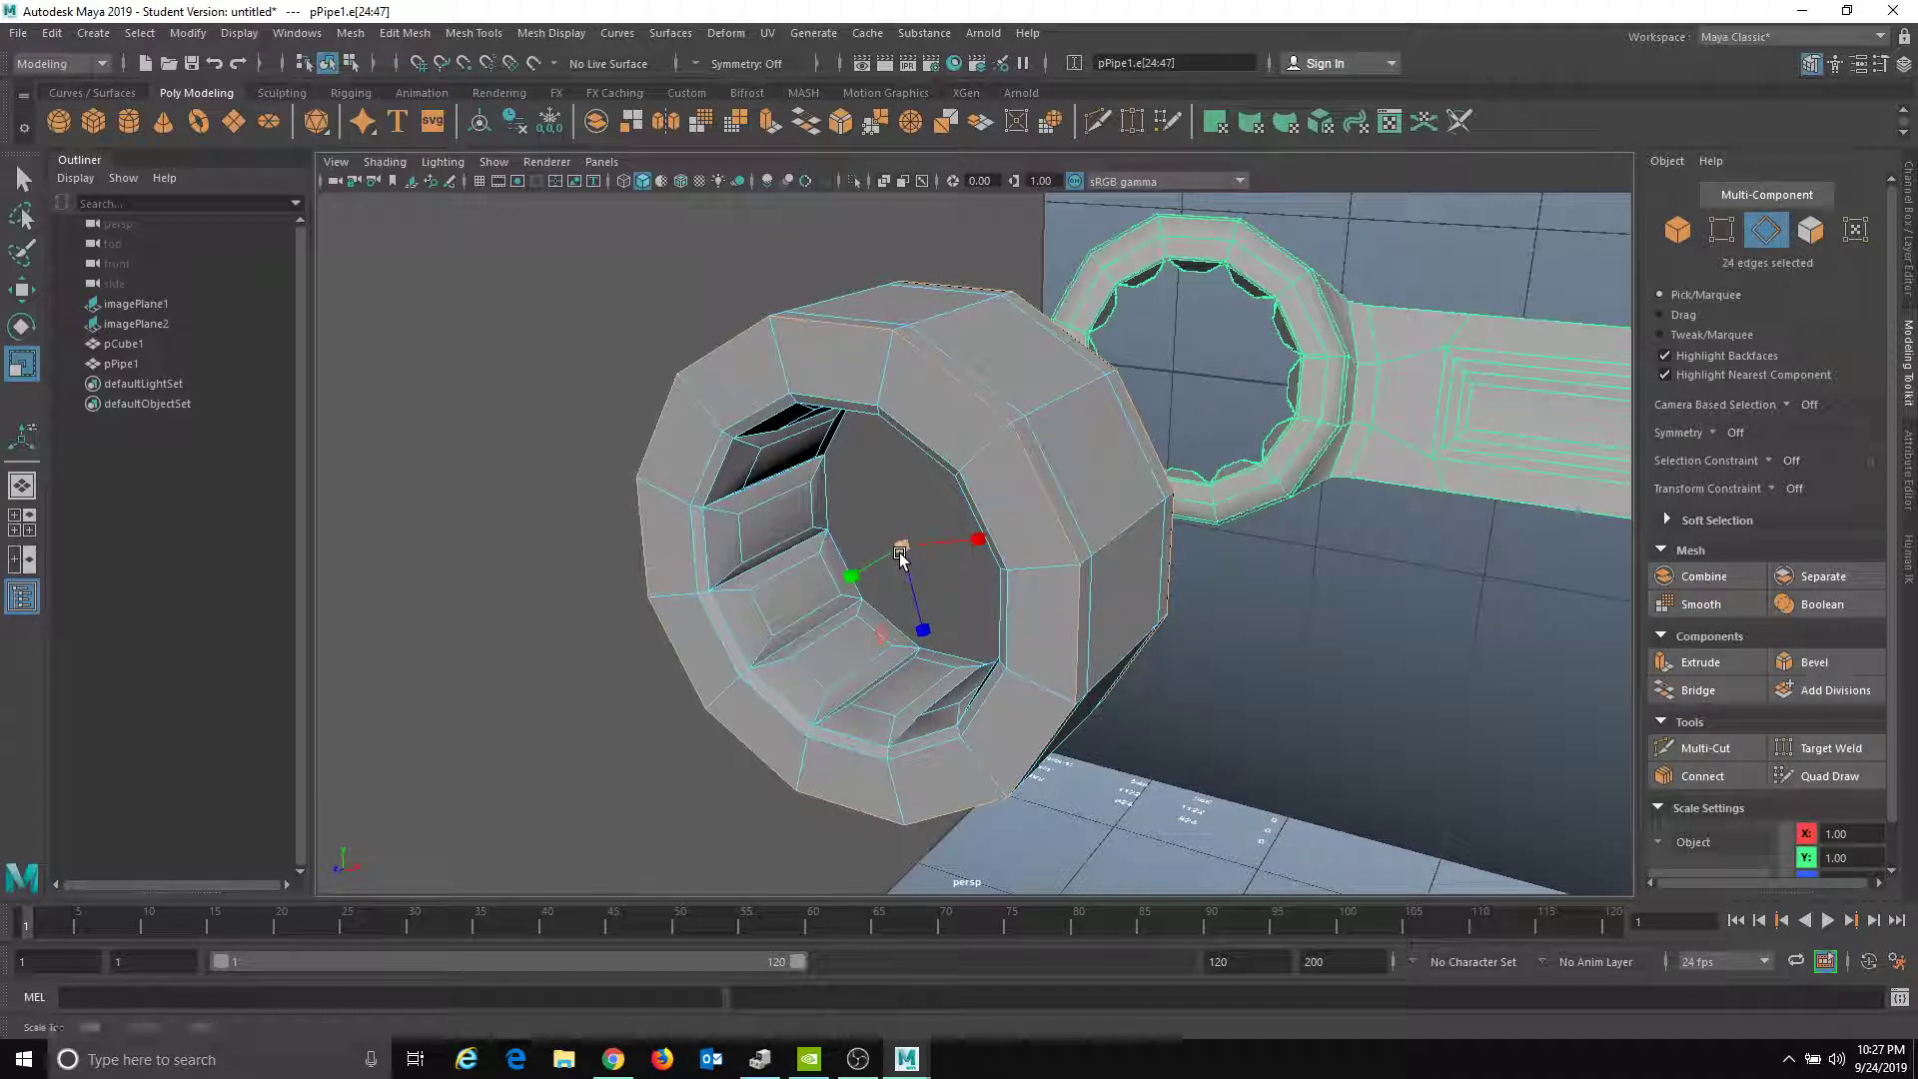
pyautogui.keyDown('alt'); pyautogui.moveTo(902, 560); pyautogui.dragTo(866, 439); pyautogui.keyUp('alt')
pyautogui.keyDown('alt'); pyautogui.moveTo(1029, 340); pyautogui.dragTo(919, 537); pyautogui.keyUp('alt')
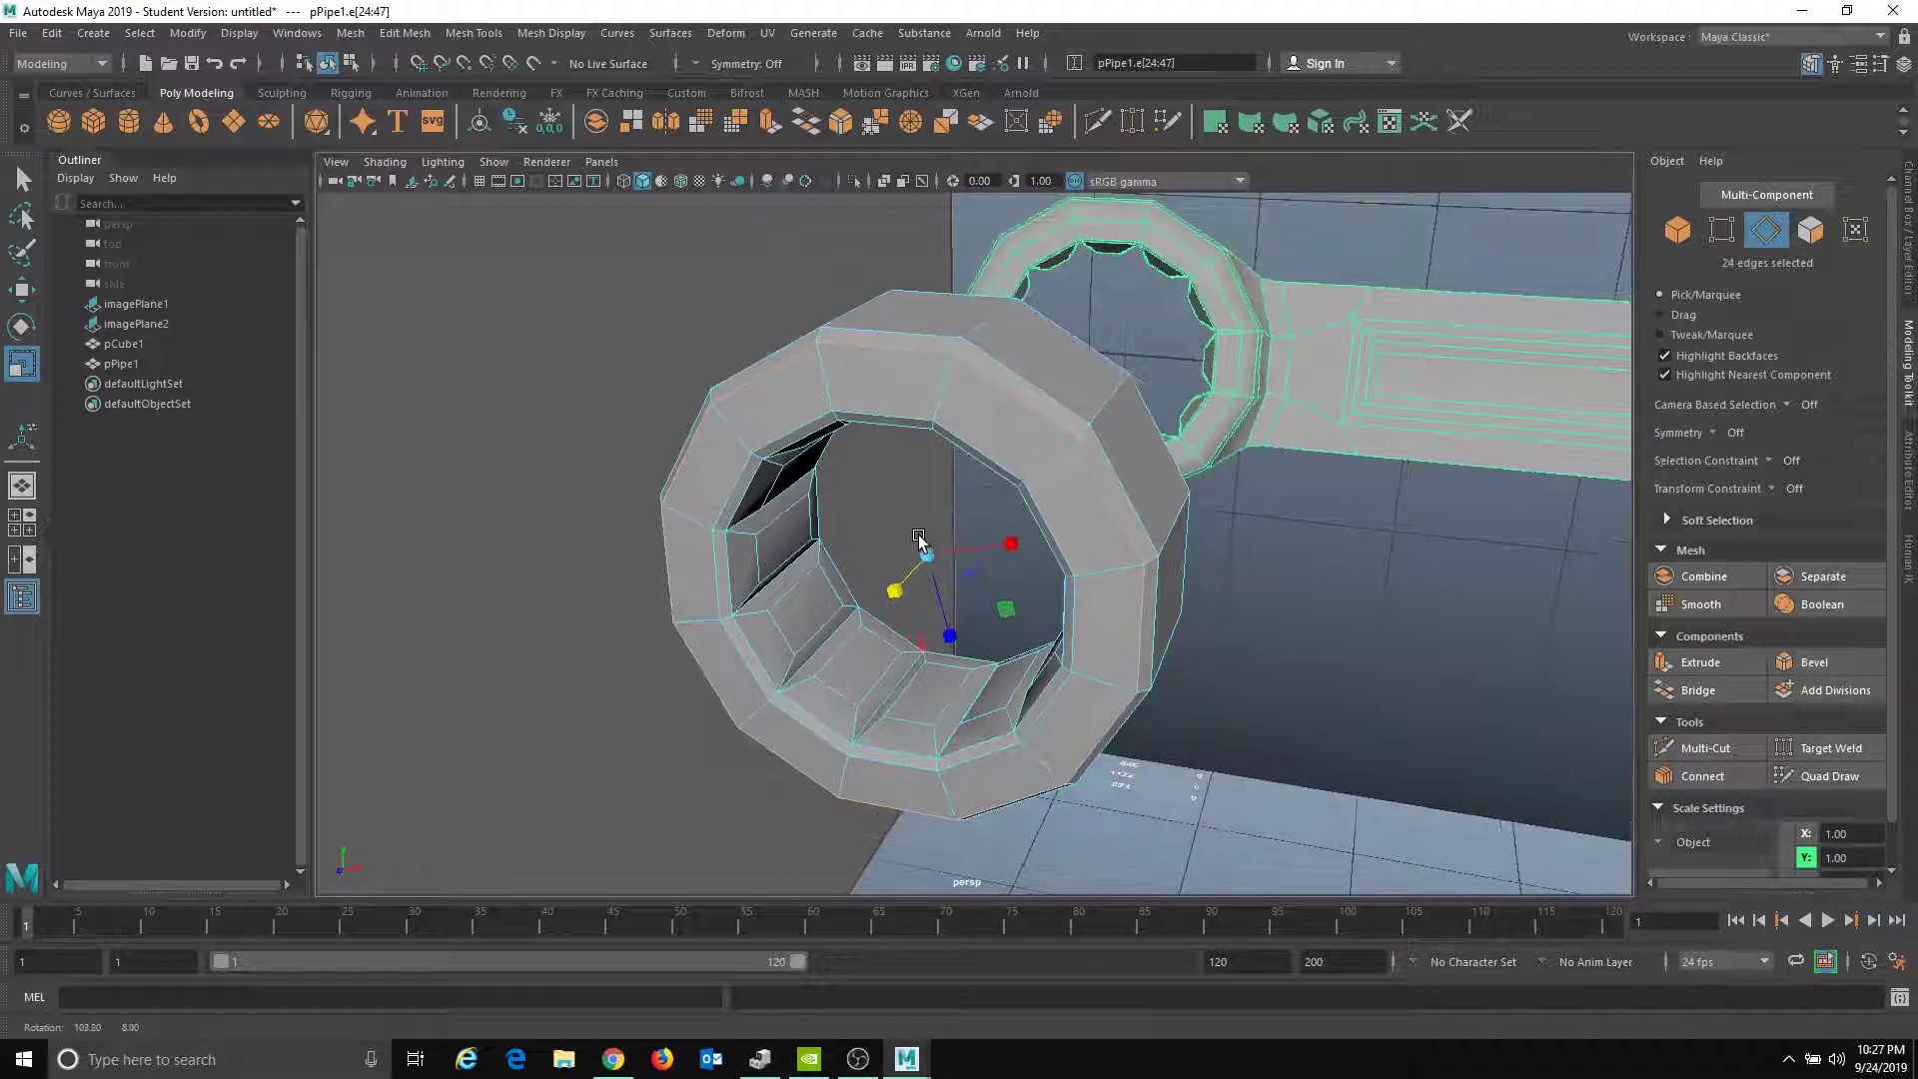
pyautogui.keyDown('alt'); pyautogui.moveTo(1299, 551); pyautogui.dragTo(654, 587); pyautogui.keyUp('alt')
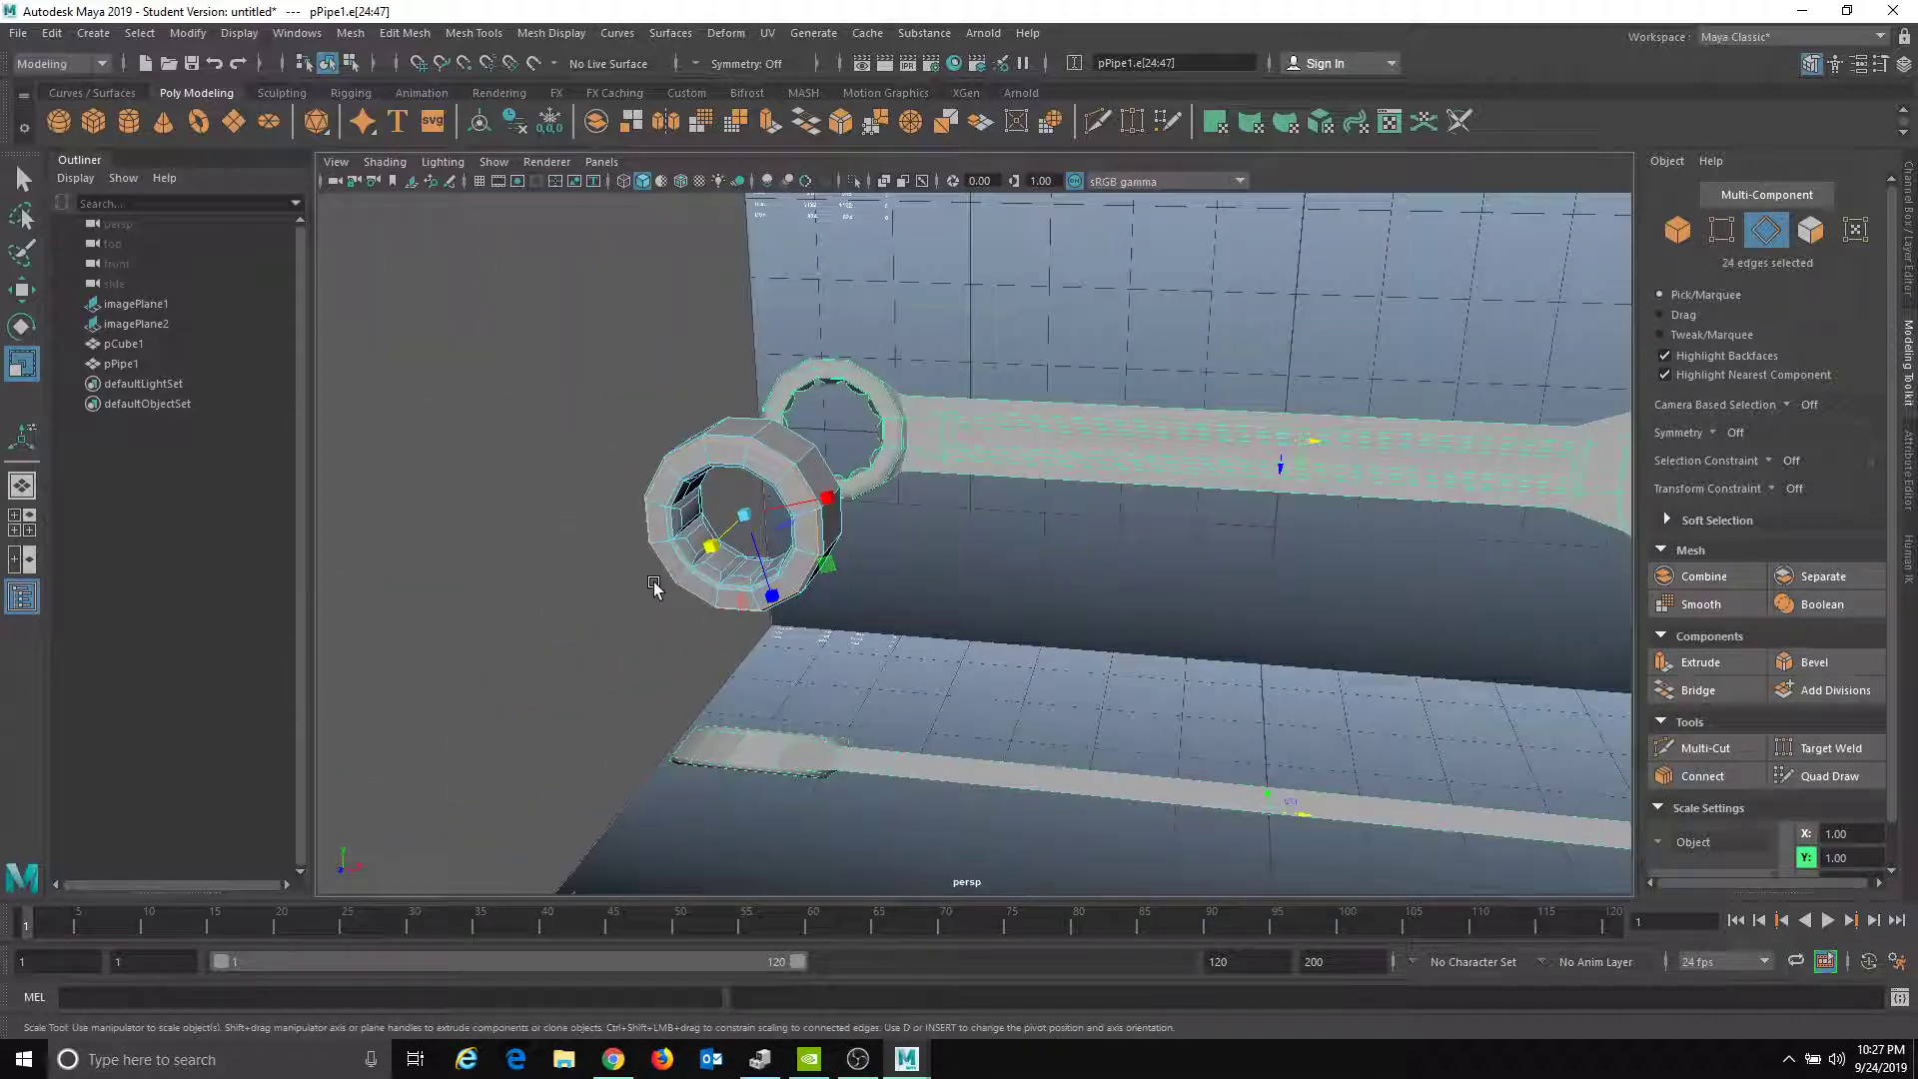
# - Return the ring pipe to object mode and add it to the work display layer
pyautogui.moveTo(842, 487); pyautogui.dragTo(984, 430, button='right')
pyautogui.keyDown('alt'); pyautogui.moveTo(1044, 463); pyautogui.dragTo(916, 449, button='middle'); pyautogui.keyUp('alt')
pyautogui.keyDown('alt'); pyautogui.moveTo(916, 449); pyautogui.dragTo(981, 440); pyautogui.keyUp('alt')
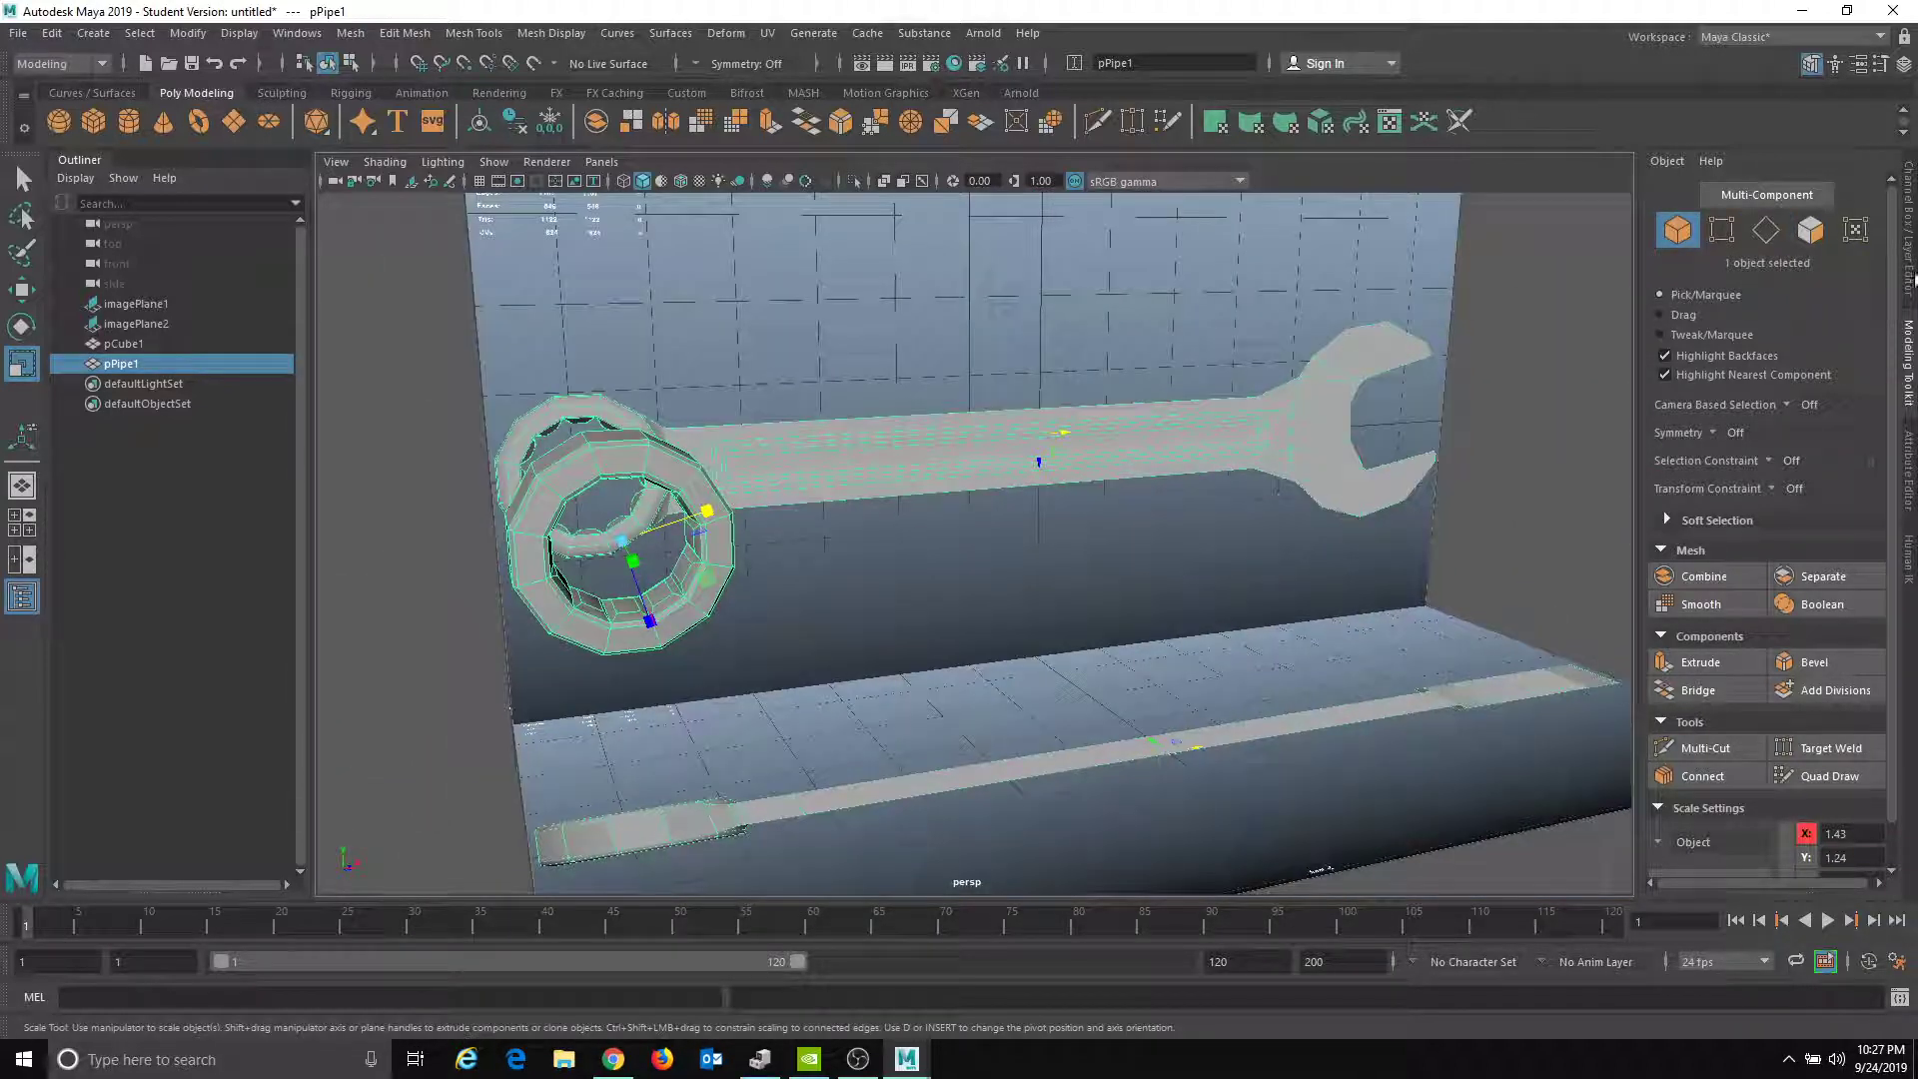
pyautogui.click(1911, 290)
pyautogui.rightClick(1758, 765)
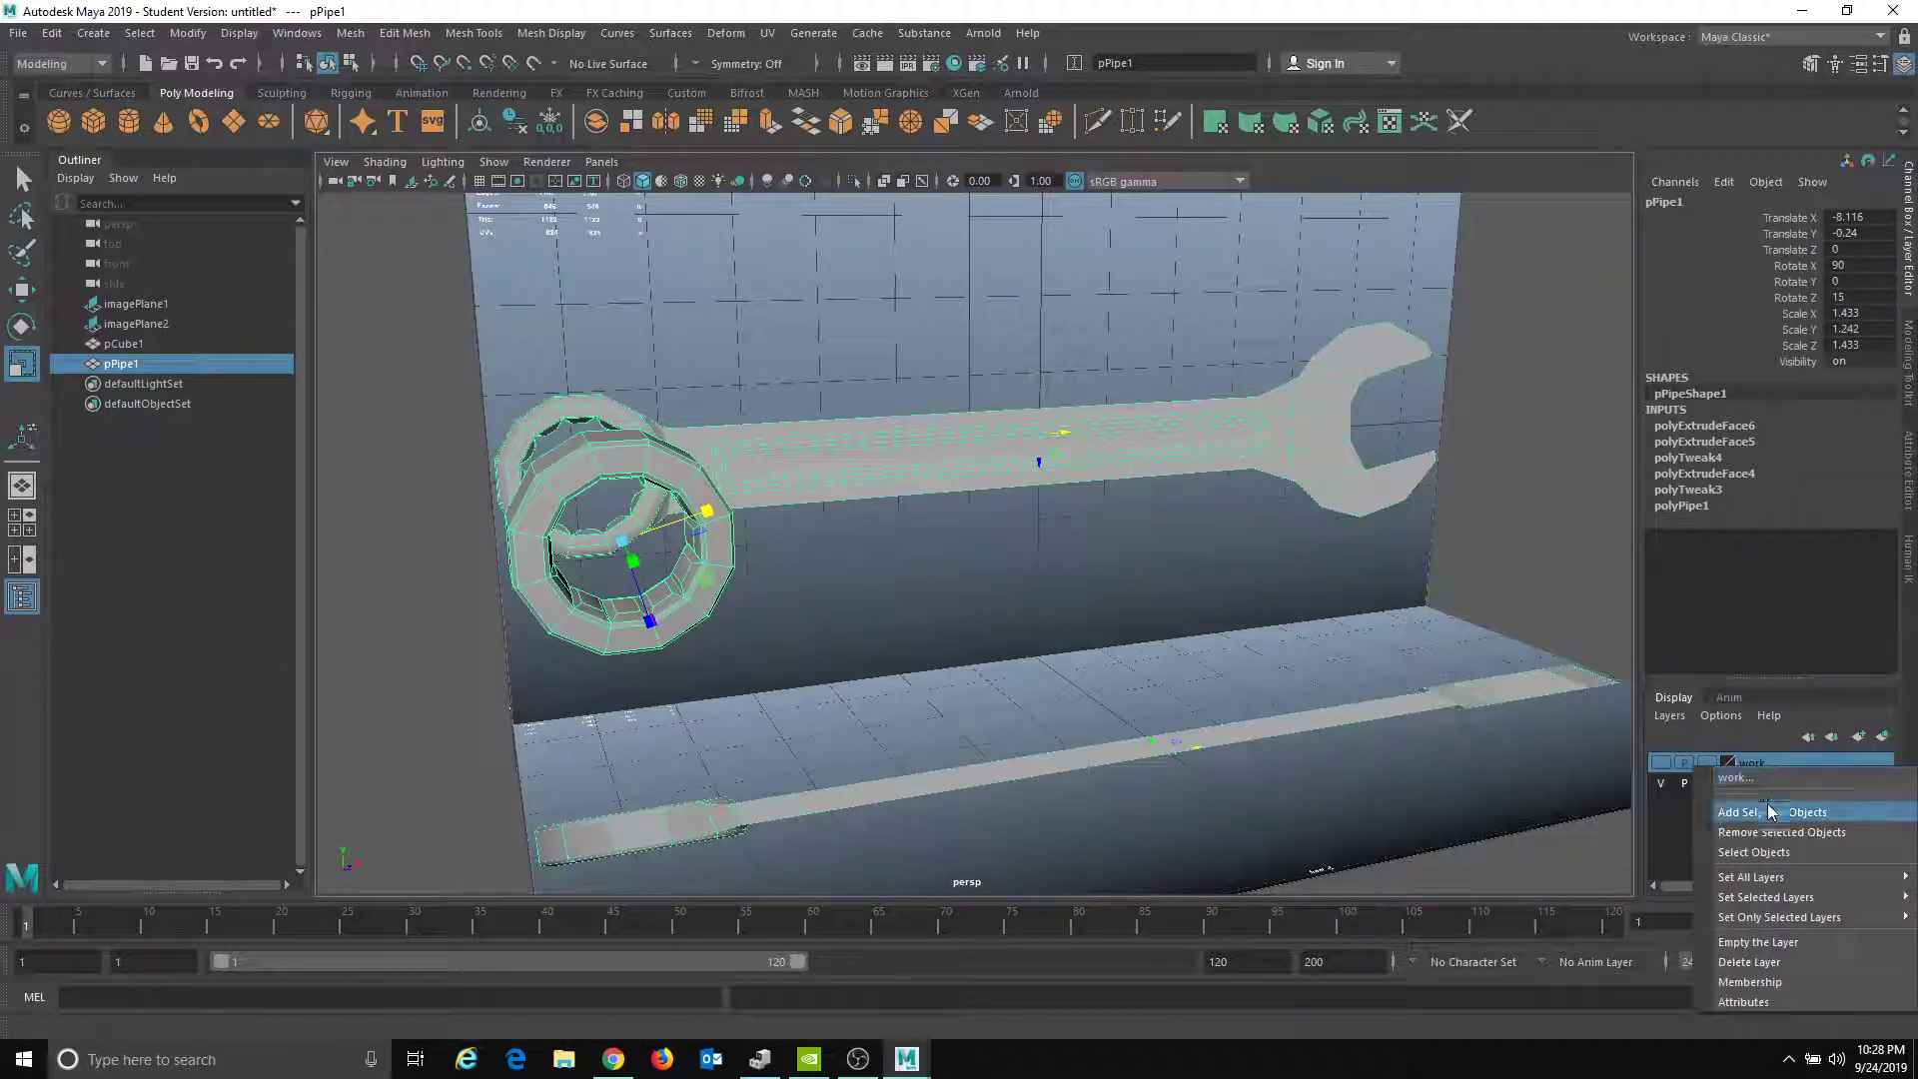
pyautogui.click(1768, 809)
# - Create a second polygon pipe with radius 1, height 2, thickness 0.5 and 12 axis divisions for the open jaw
pyautogui.keyDown('alt'); pyautogui.moveTo(1164, 676); pyautogui.dragTo(613, 548); pyautogui.keyUp('alt')
pyautogui.keyDown('alt'); pyautogui.moveTo(613, 548); pyautogui.dragTo(849, 429, button='middle'); pyautogui.keyUp('alt')
pyautogui.keyDown('alt'); pyautogui.moveTo(1299, 499); pyautogui.dragTo(1607, 558, button='right'); pyautogui.keyUp('alt')
pyautogui.keyDown('alt'); pyautogui.moveTo(808, 455); pyautogui.dragTo(865, 514, button='middle'); pyautogui.keyUp('alt')
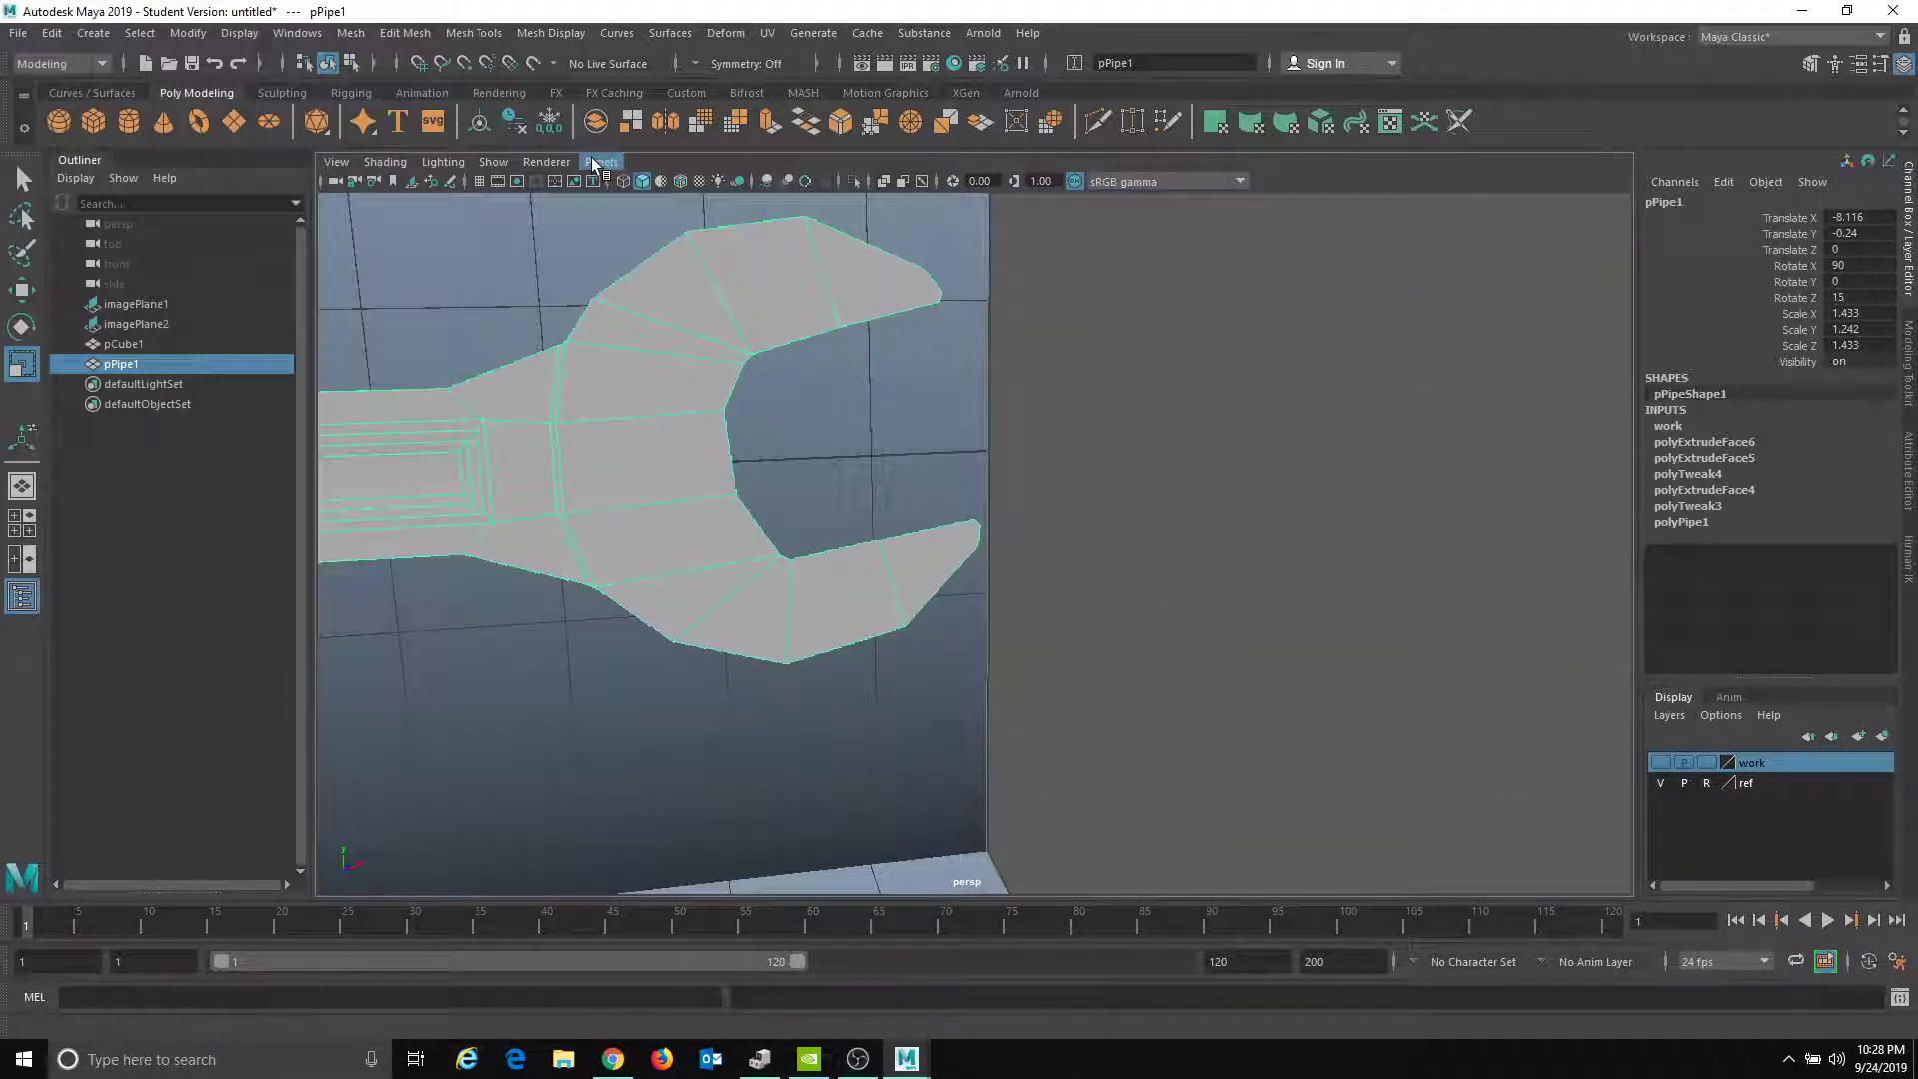
pyautogui.click(596, 162)
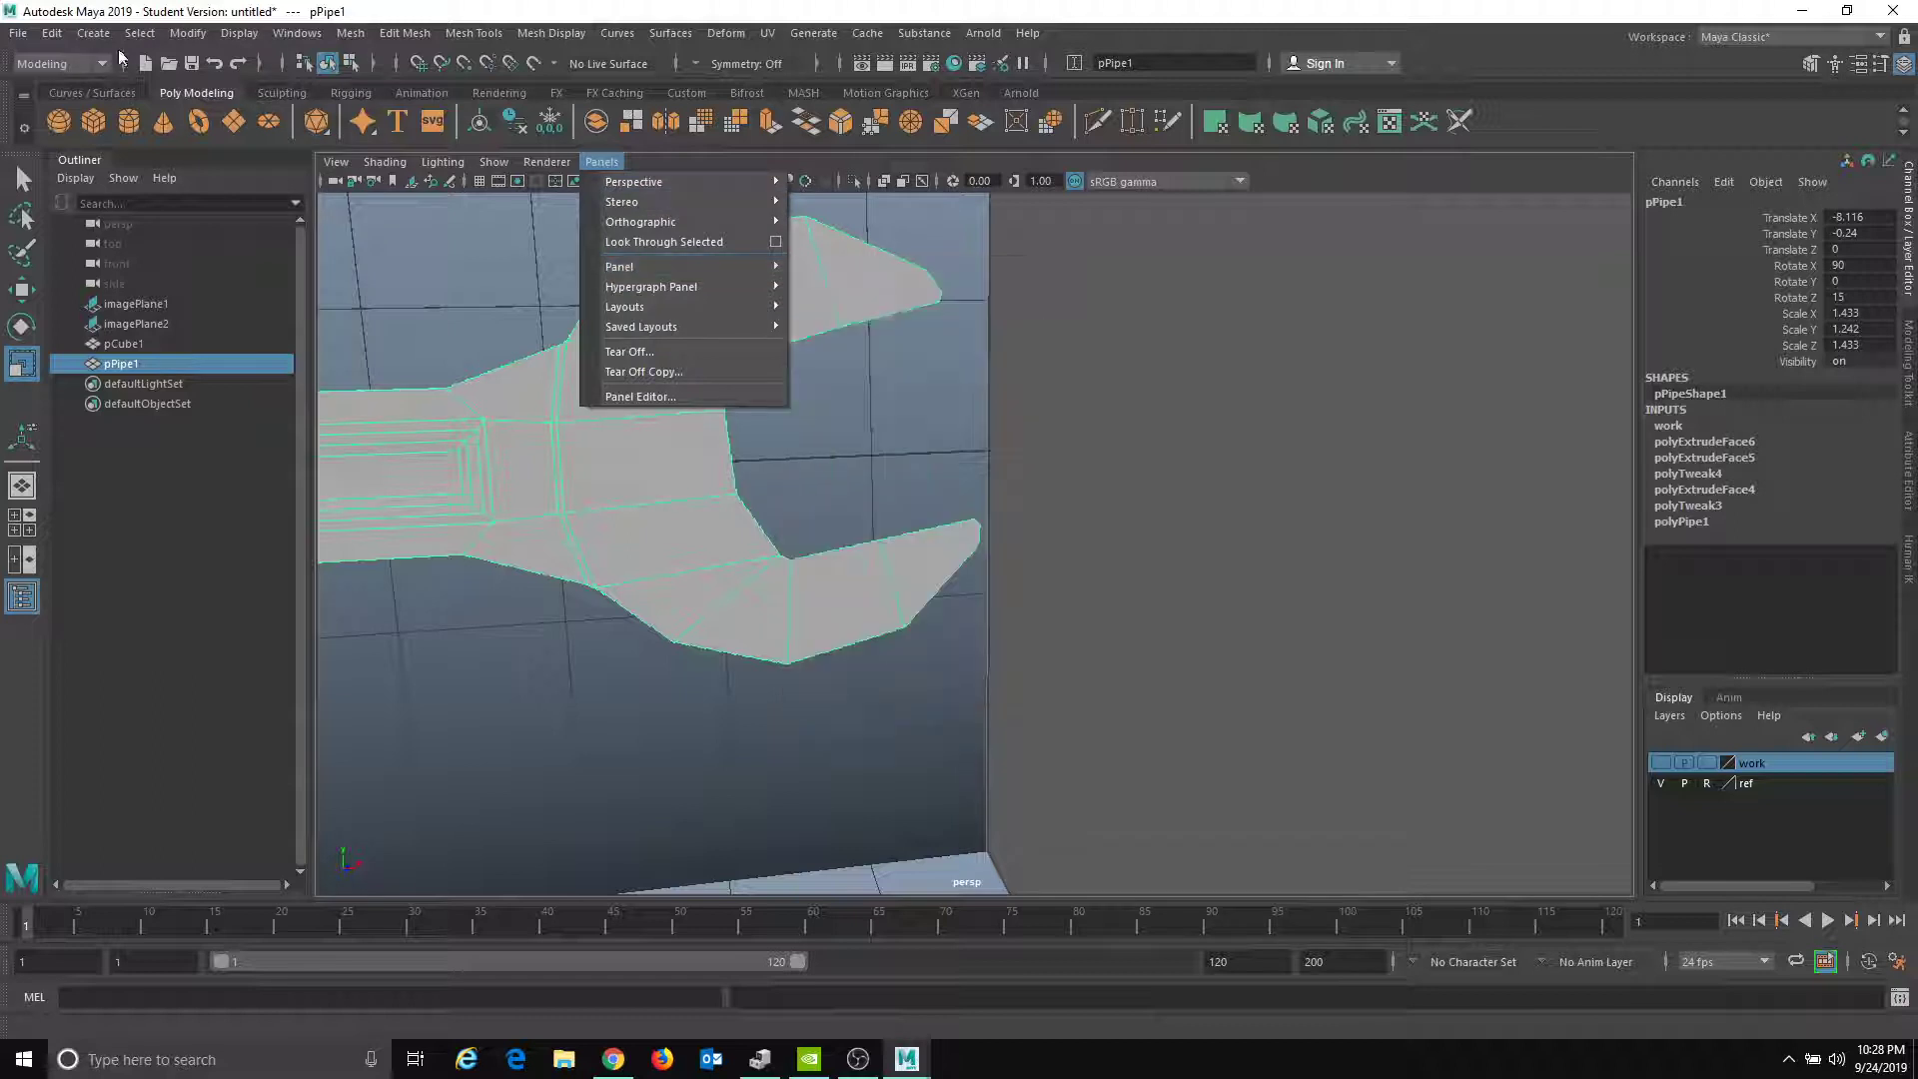
pyautogui.click(93, 33)
pyautogui.moveTo(160, 104)
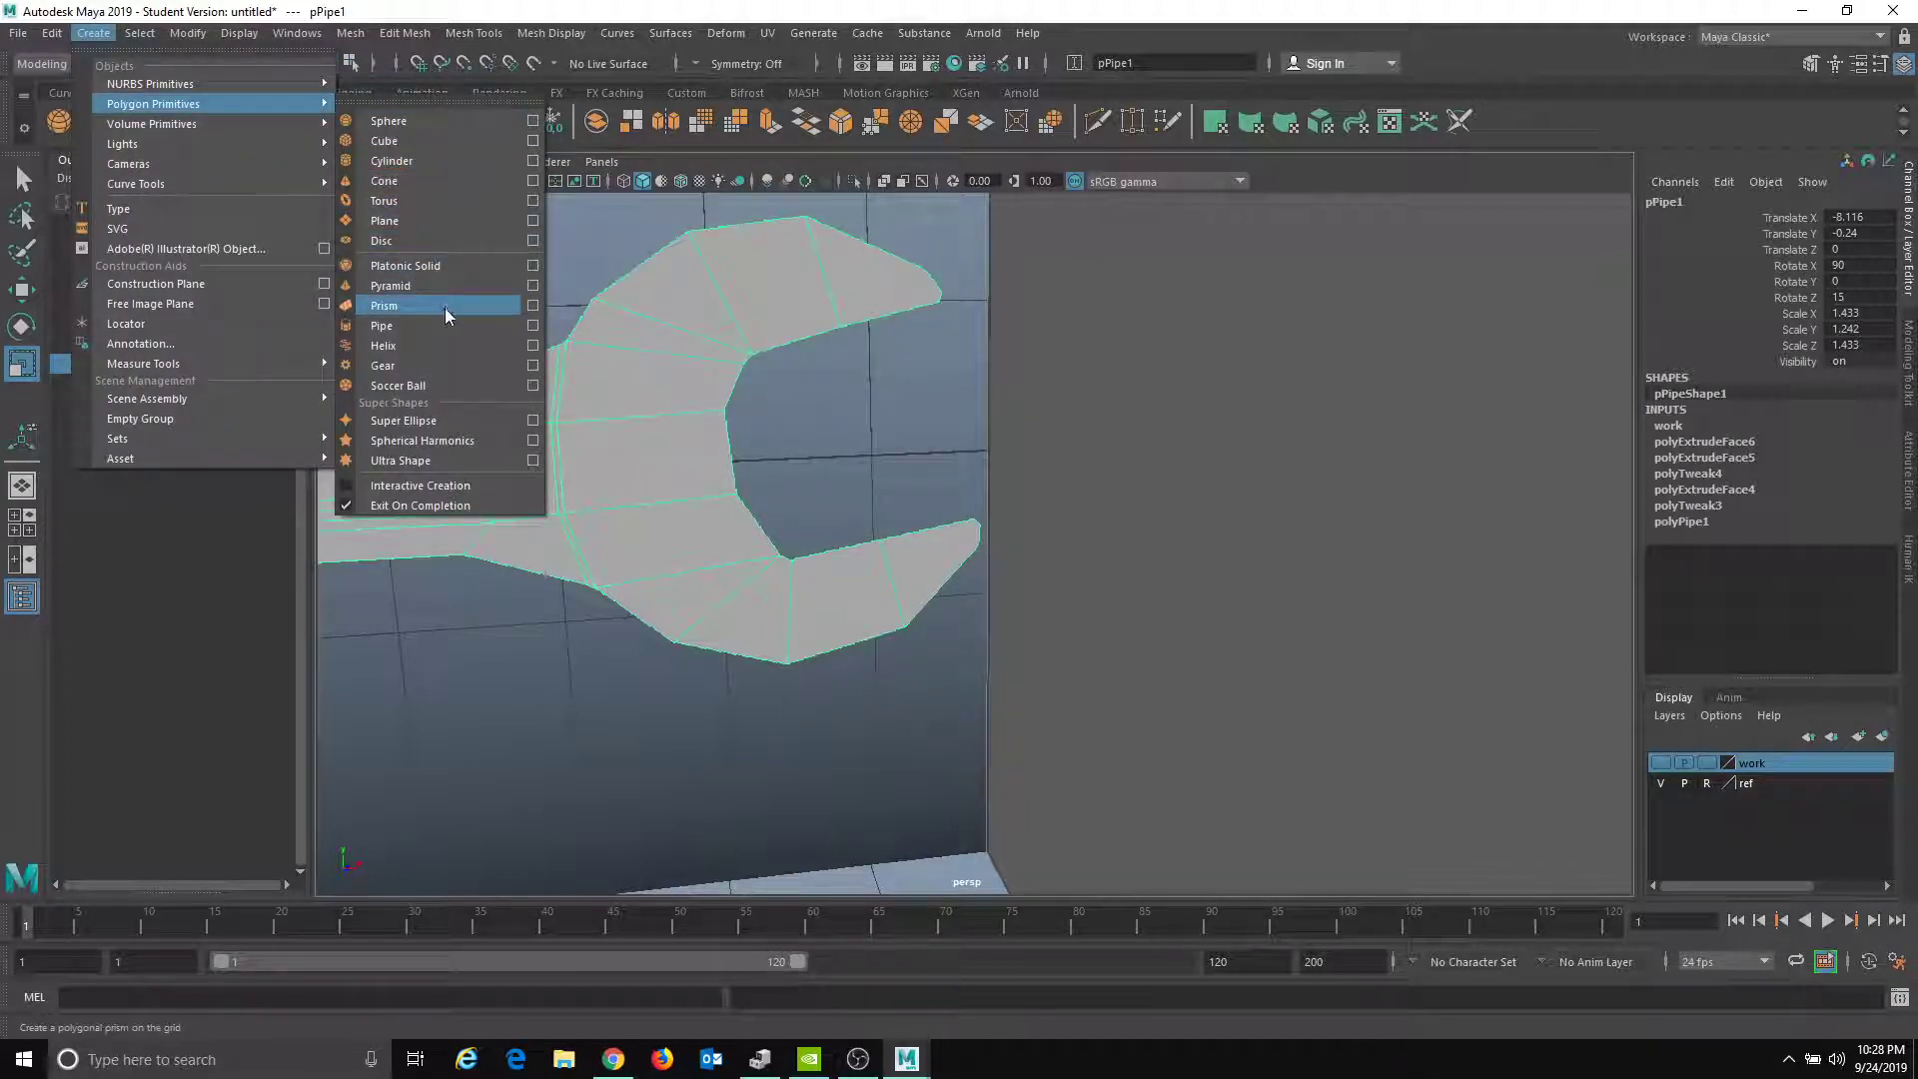
pyautogui.click(530, 325)
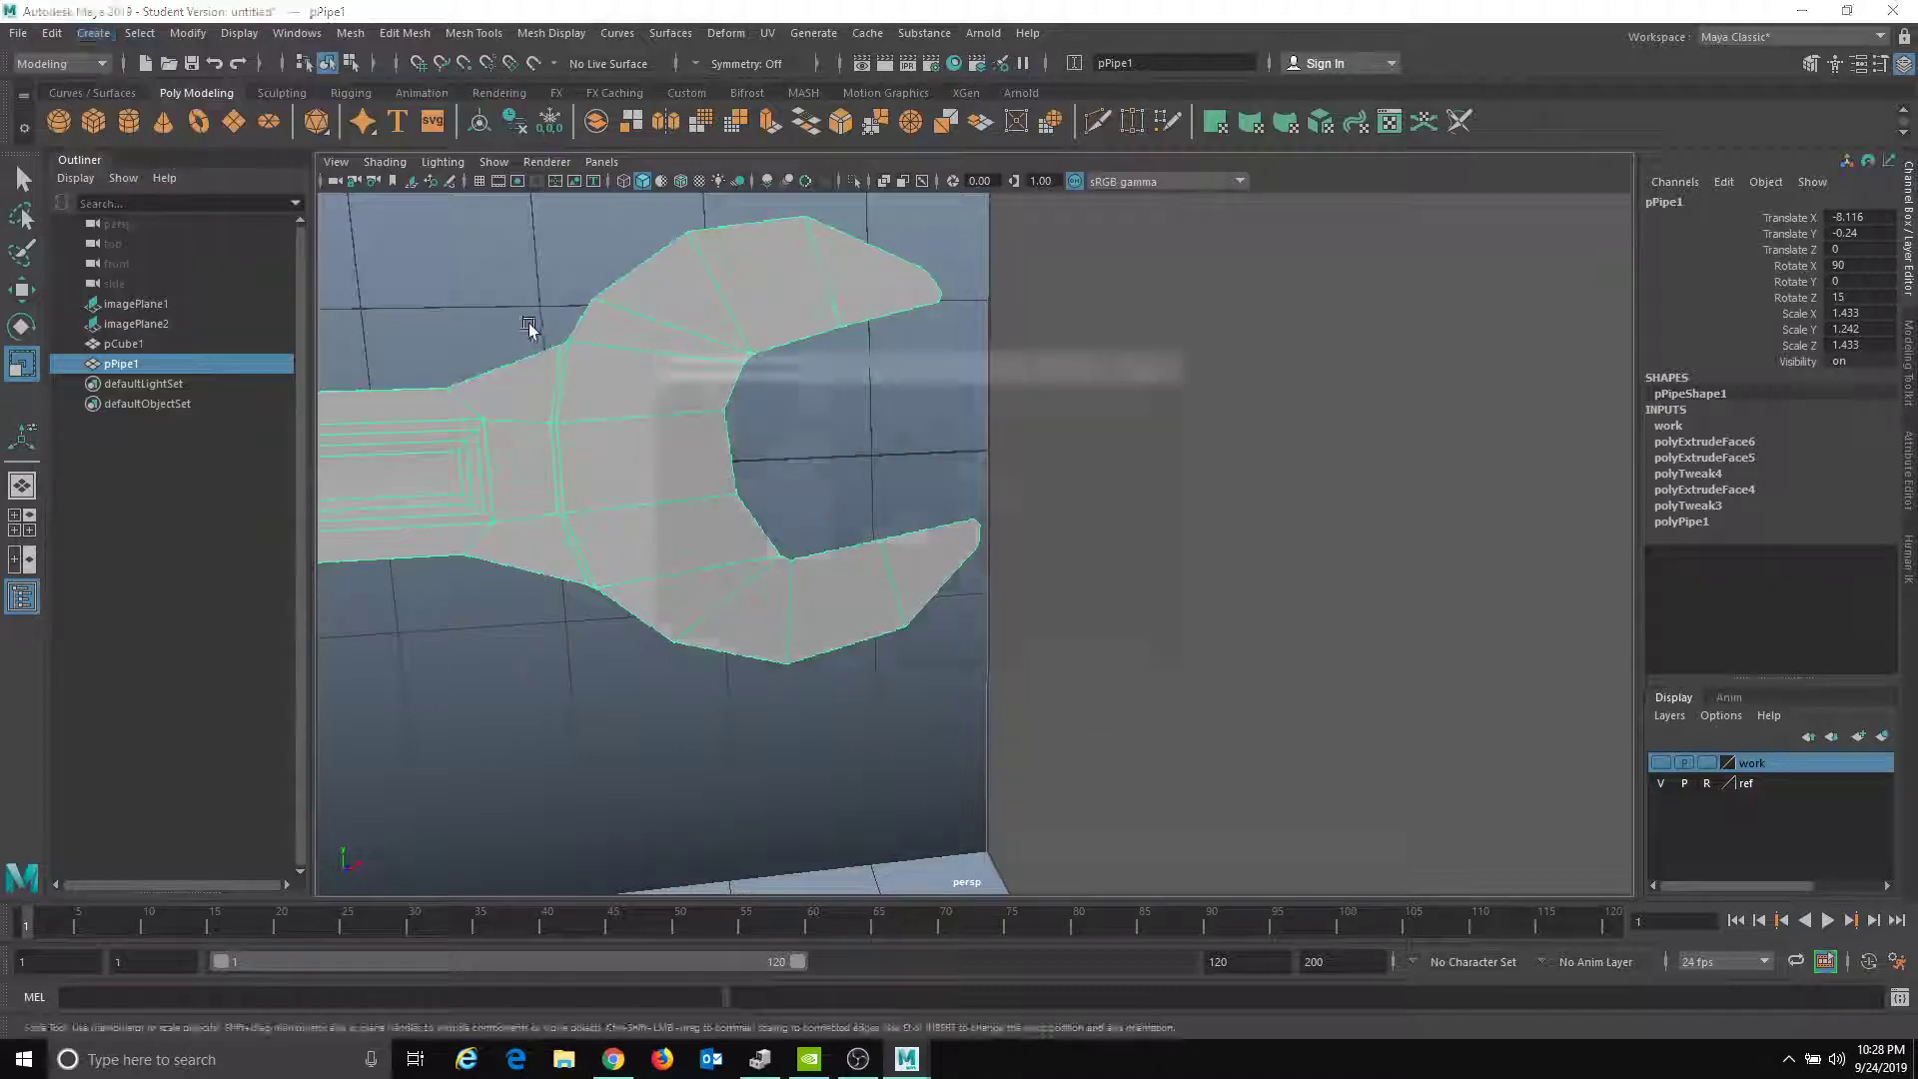
pyautogui.click(895, 707)
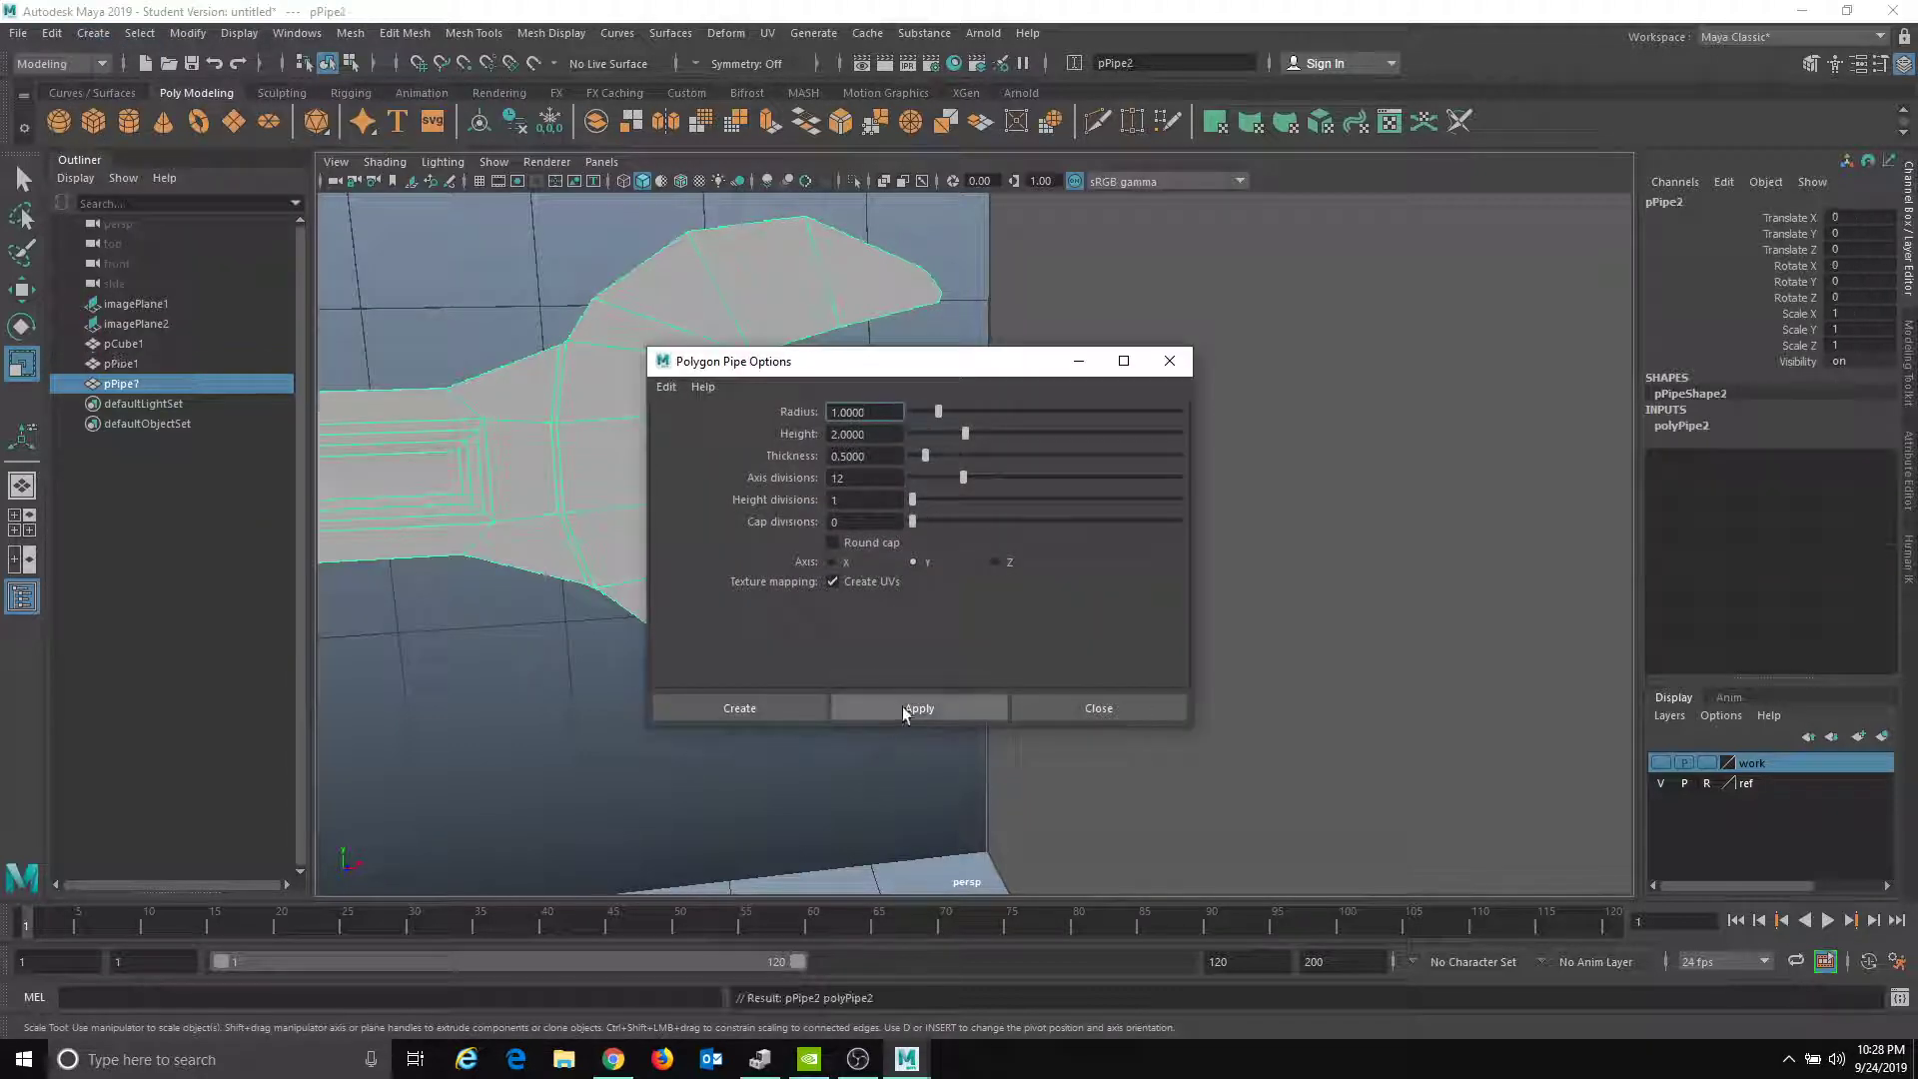
pyautogui.click(1071, 707)
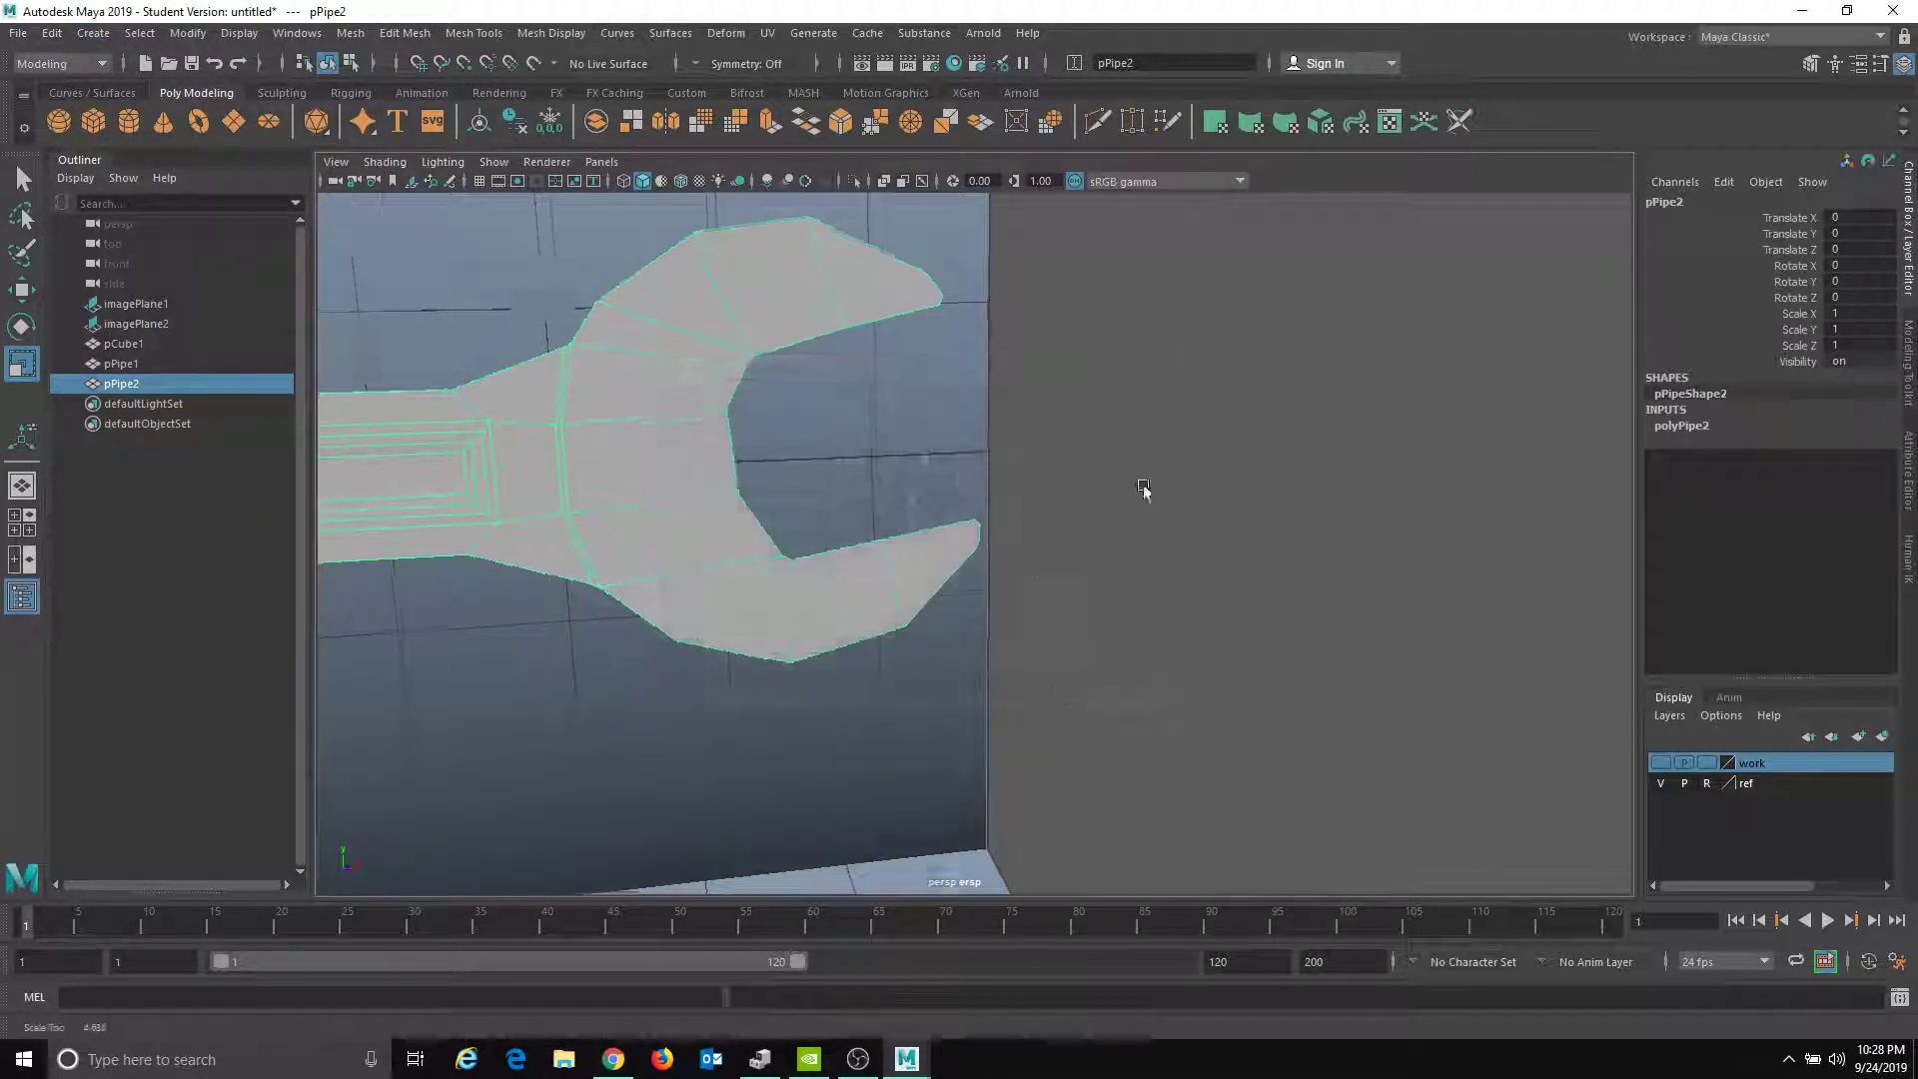
# - Set the new pipe's Rotate X to 90
pyautogui.scroll(-2, 1165, 492)
pyautogui.keyDown('alt'); pyautogui.moveTo(1165, 492); pyautogui.dragTo(1479, 399, button='middle'); pyautogui.keyUp('alt')
pyautogui.scroll(-4, 759, 469)
pyautogui.keyDown('alt'); pyautogui.moveTo(699, 469); pyautogui.dragTo(875, 435, button='middle'); pyautogui.keyUp('alt')
pyautogui.keyDown('alt'); pyautogui.moveTo(875, 435); pyautogui.dragTo(895, 536); pyautogui.keyUp('alt')
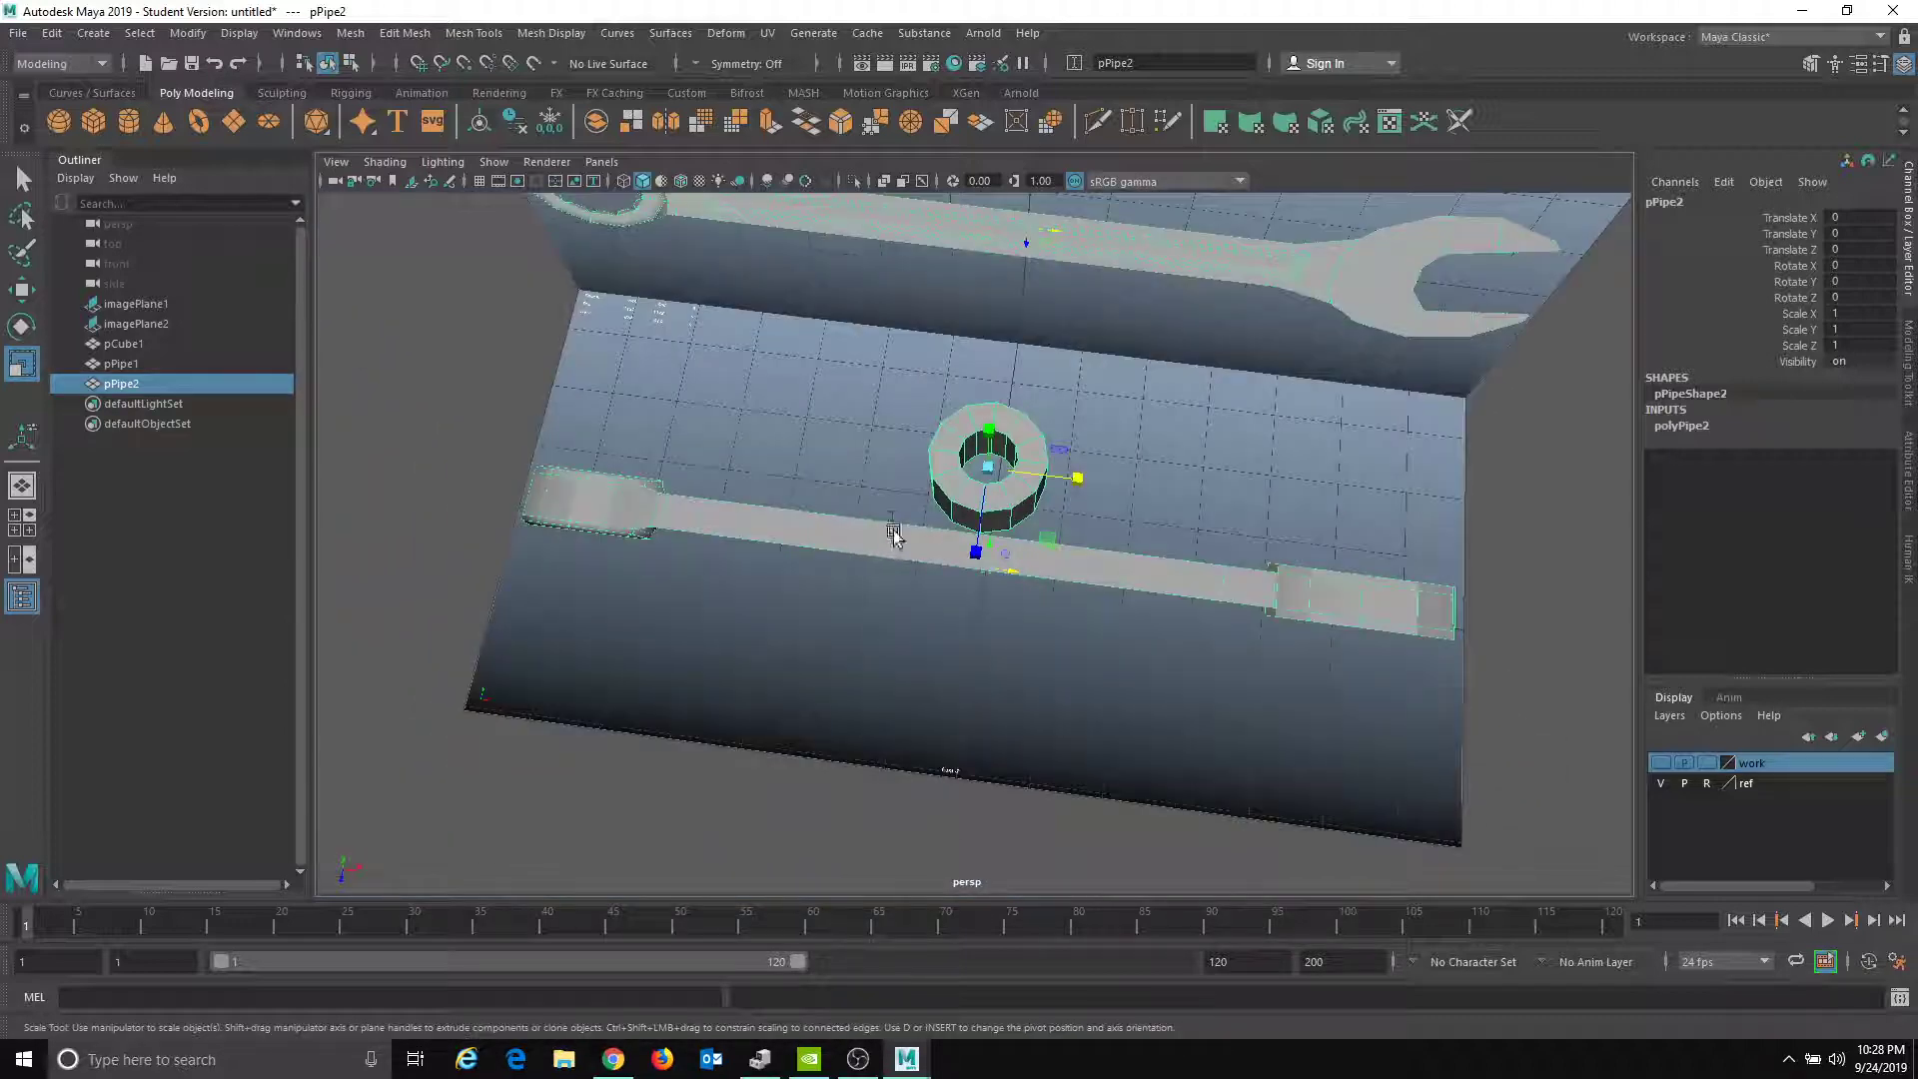
pyautogui.scroll(3, 897, 545)
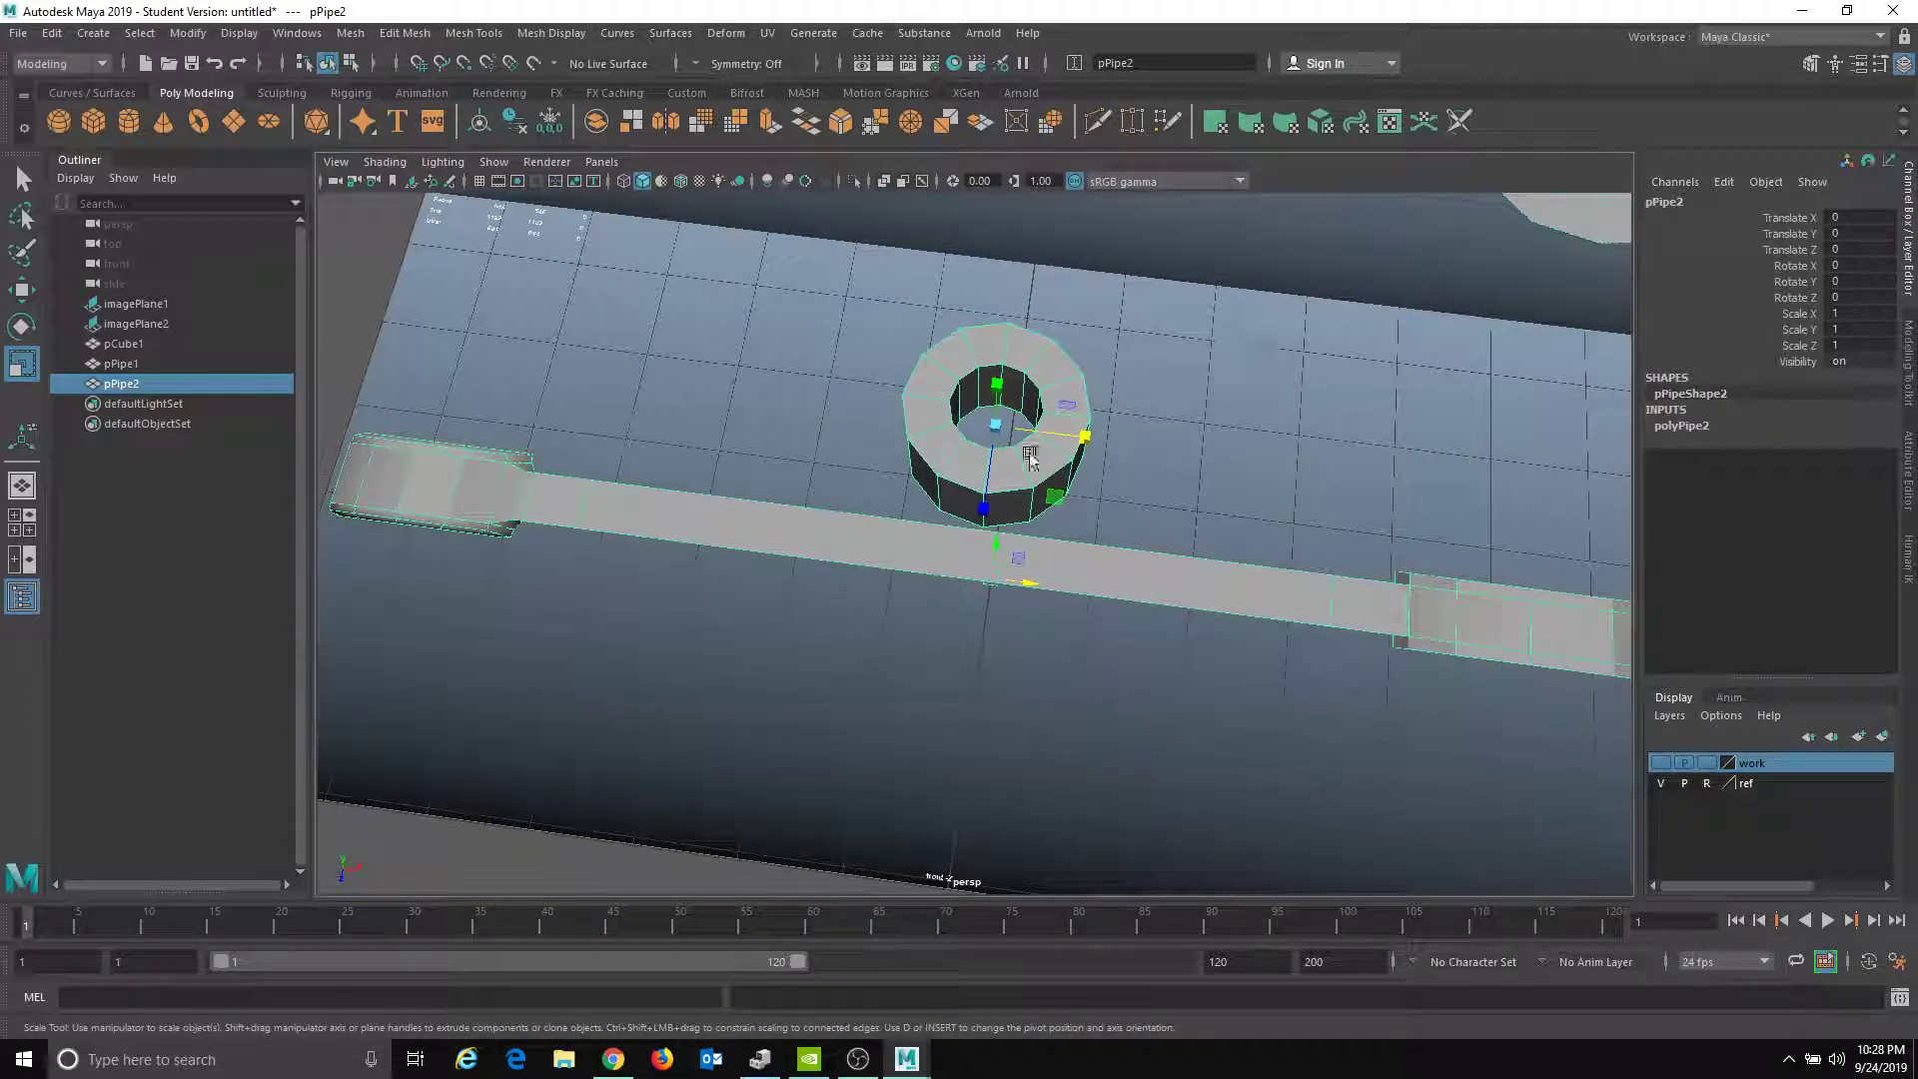
pyautogui.click(1871, 264)
pyautogui.write('90')
pyautogui.press('Return')
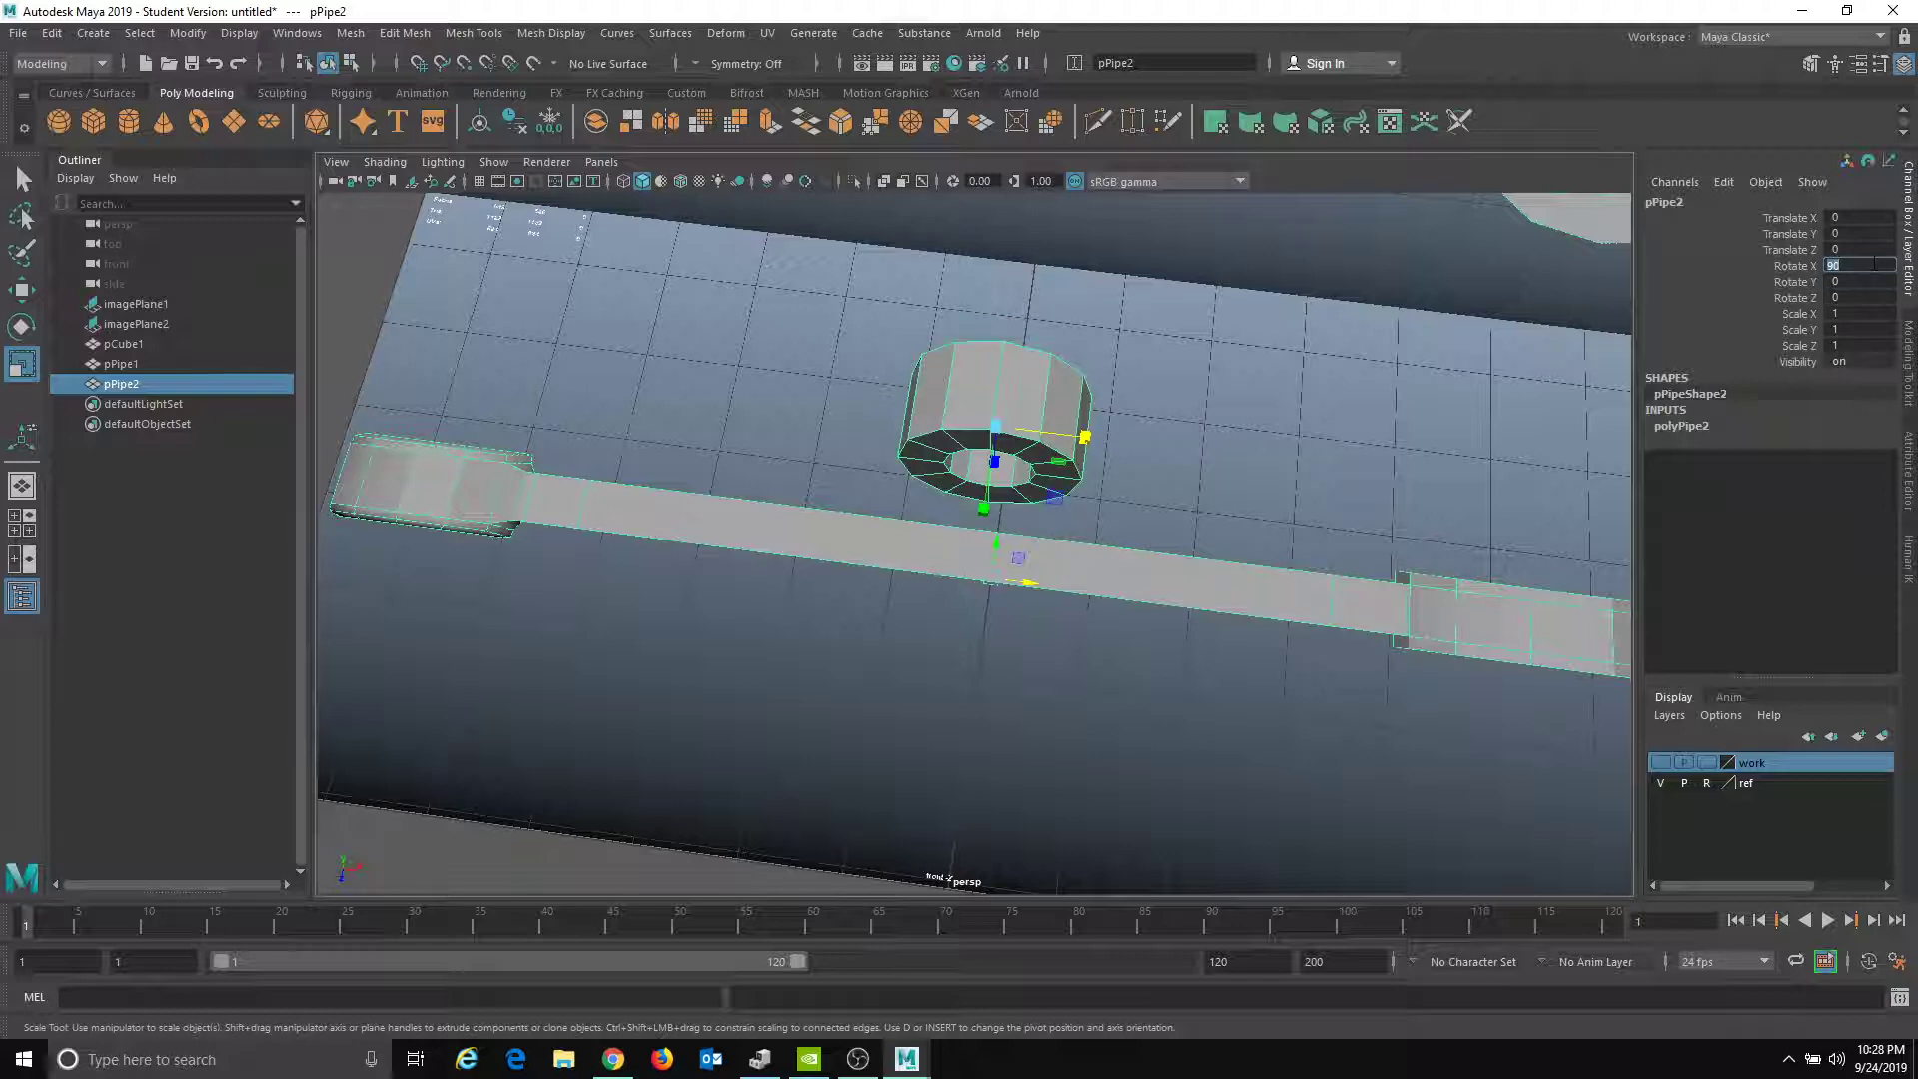
# - Move the new pipe along X to about 7.56, at the wrench's open jaw end
pyautogui.keyDown('alt'); pyautogui.moveTo(1319, 536); pyautogui.dragTo(1273, 400); pyautogui.keyUp('alt')
pyautogui.scroll(-3, 1273, 400)
pyautogui.press('w')
pyautogui.moveTo(1073, 495); pyautogui.dragTo(1438, 430)
# - Switch to the front orthographic view and frame the new pipe over the open jaw
pyautogui.click(602, 162)
pyautogui.moveTo(687, 229)
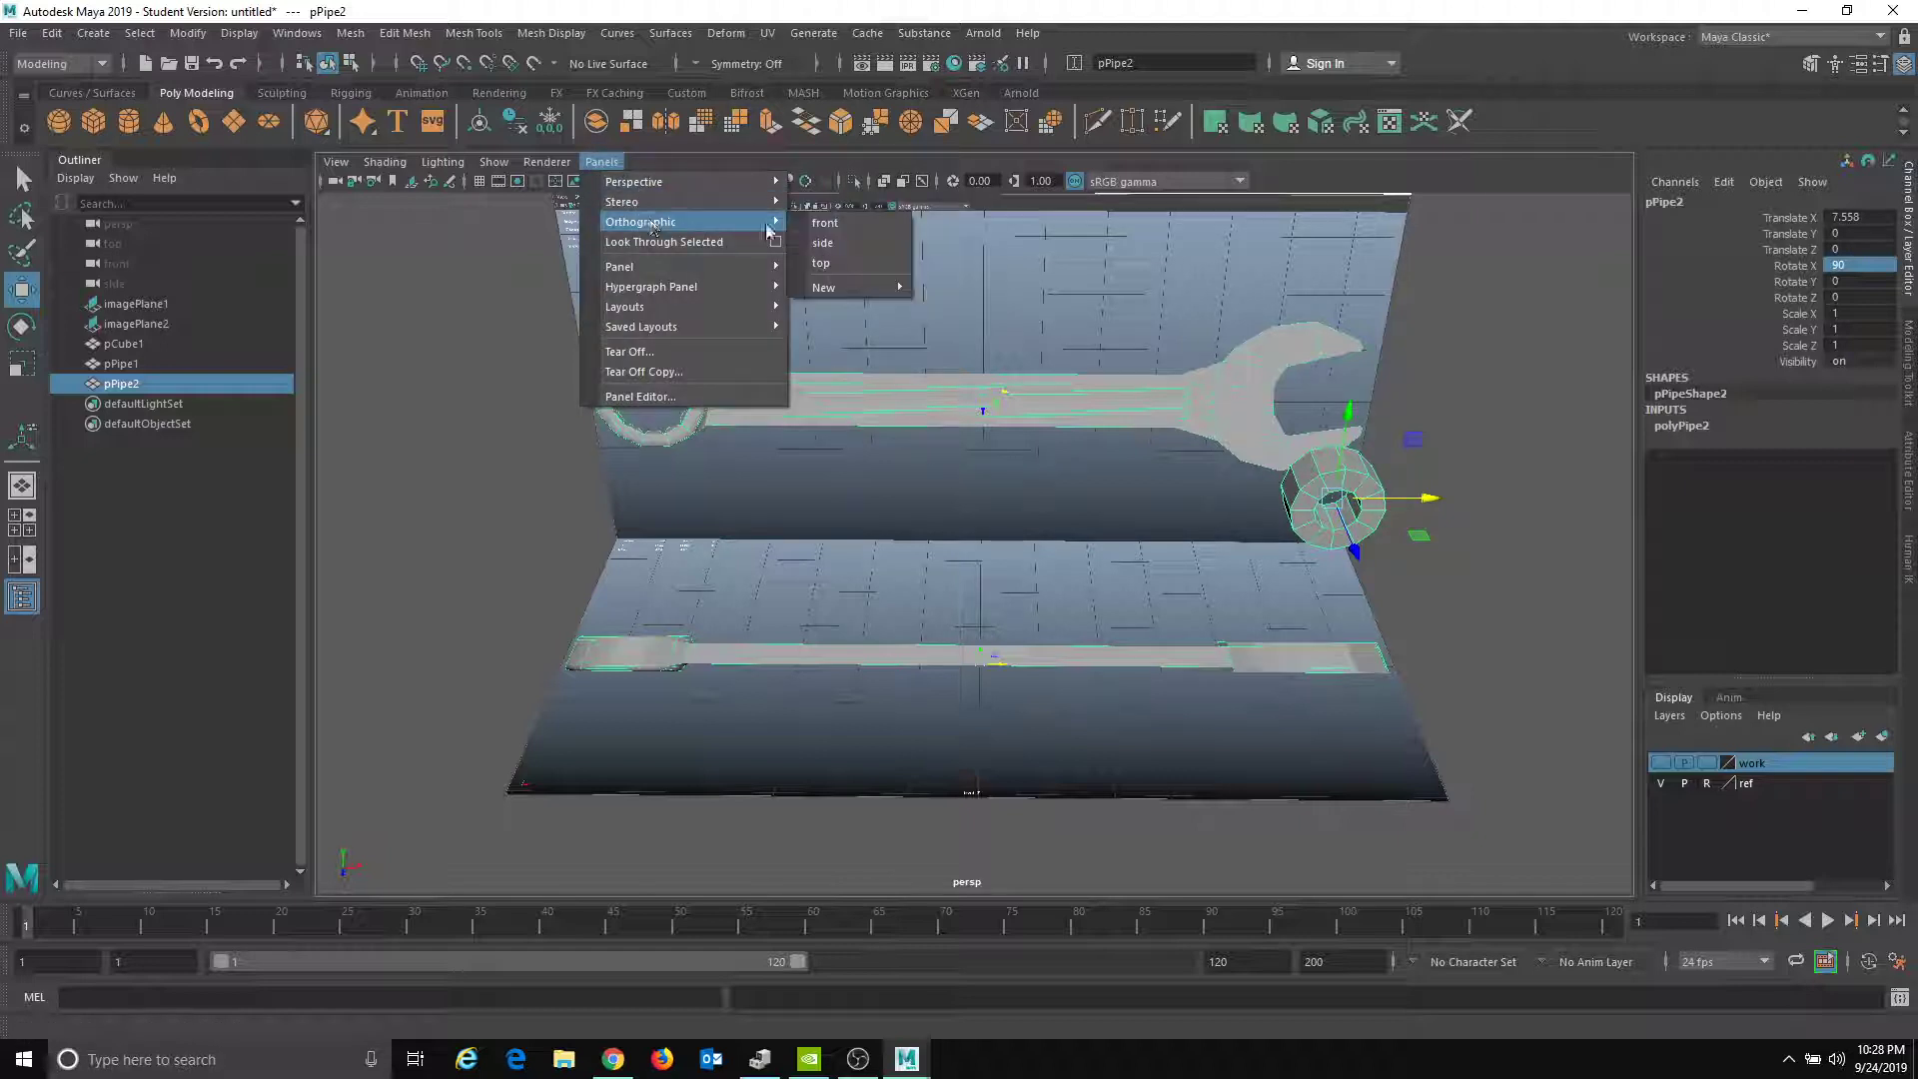
pyautogui.click(857, 227)
pyautogui.scroll(-10, 1203, 546)
pyautogui.keyDown('alt'); pyautogui.moveTo(1221, 544); pyautogui.dragTo(783, 573, button='middle'); pyautogui.keyUp('alt')
pyautogui.scroll(1, 785, 575)
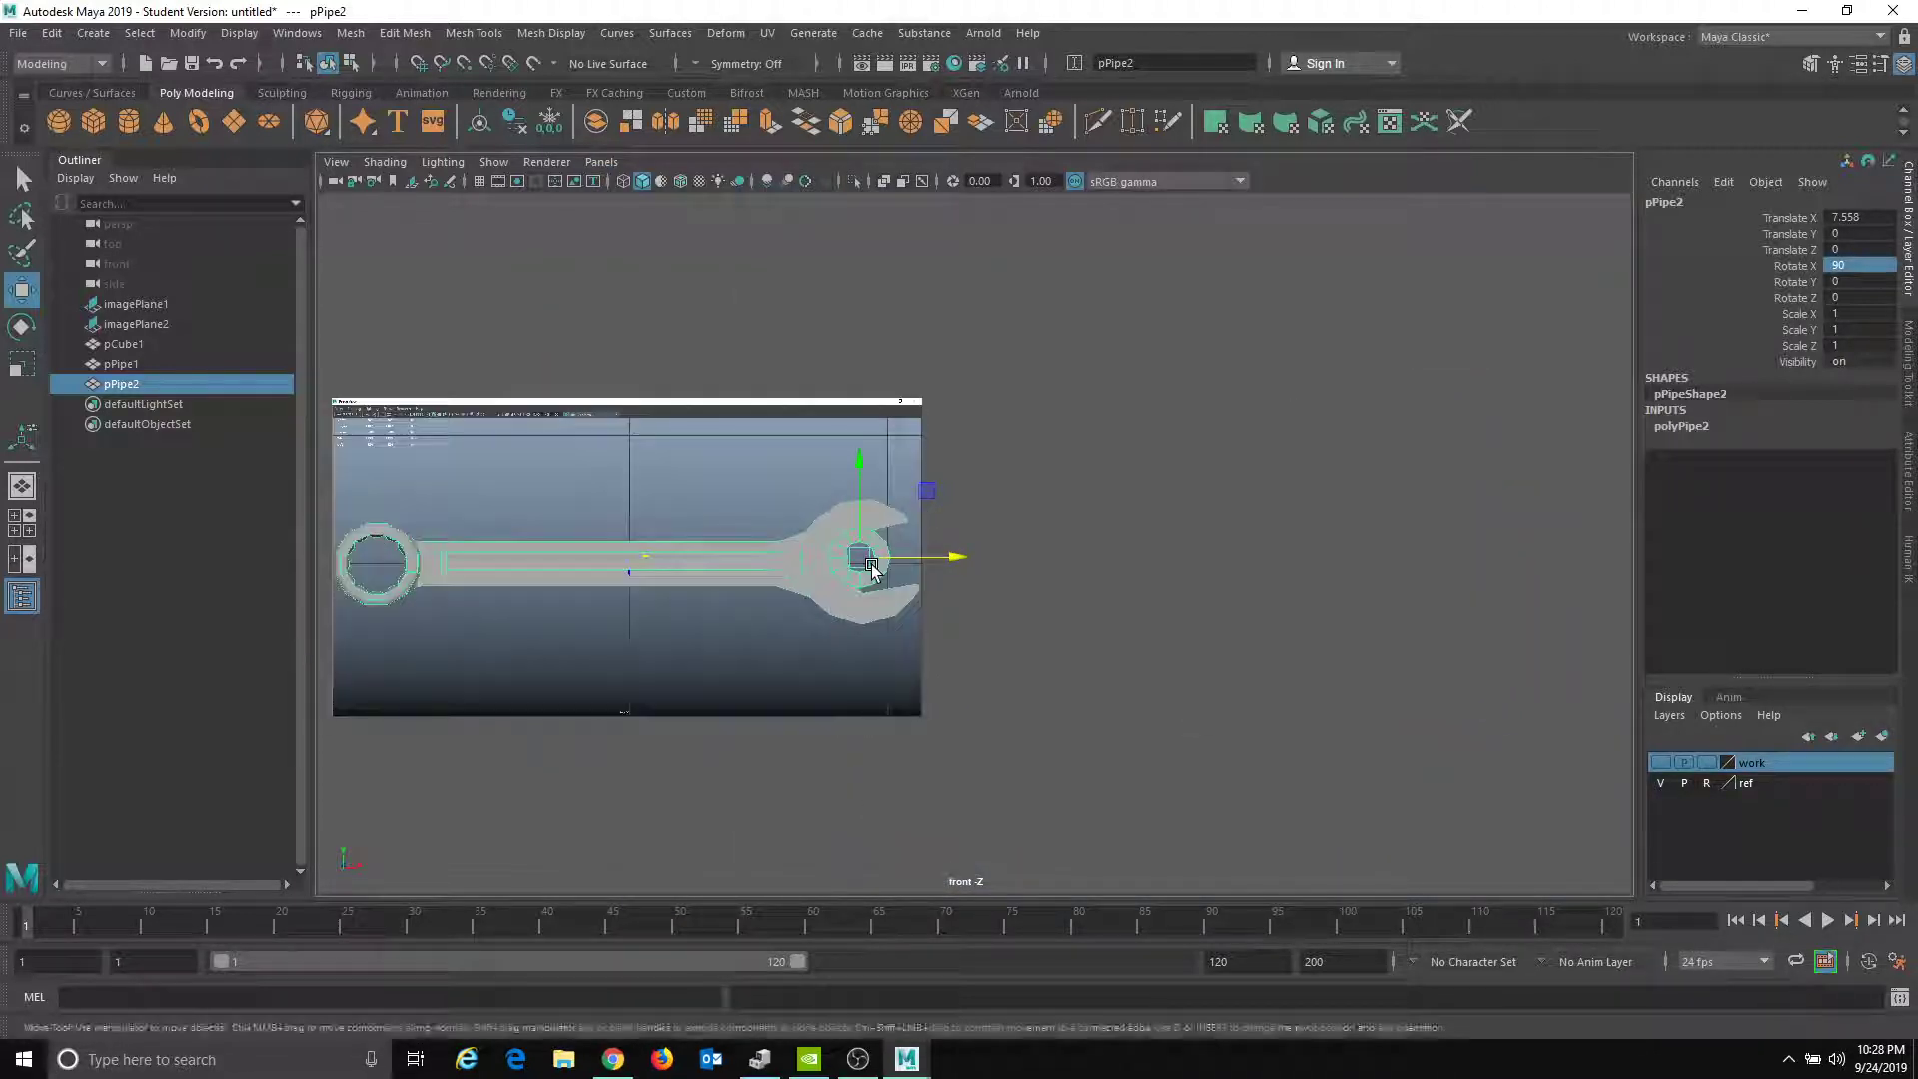
pyautogui.keyDown('alt'); pyautogui.moveTo(872, 565); pyautogui.dragTo(969, 709, button='right'); pyautogui.keyUp('alt')
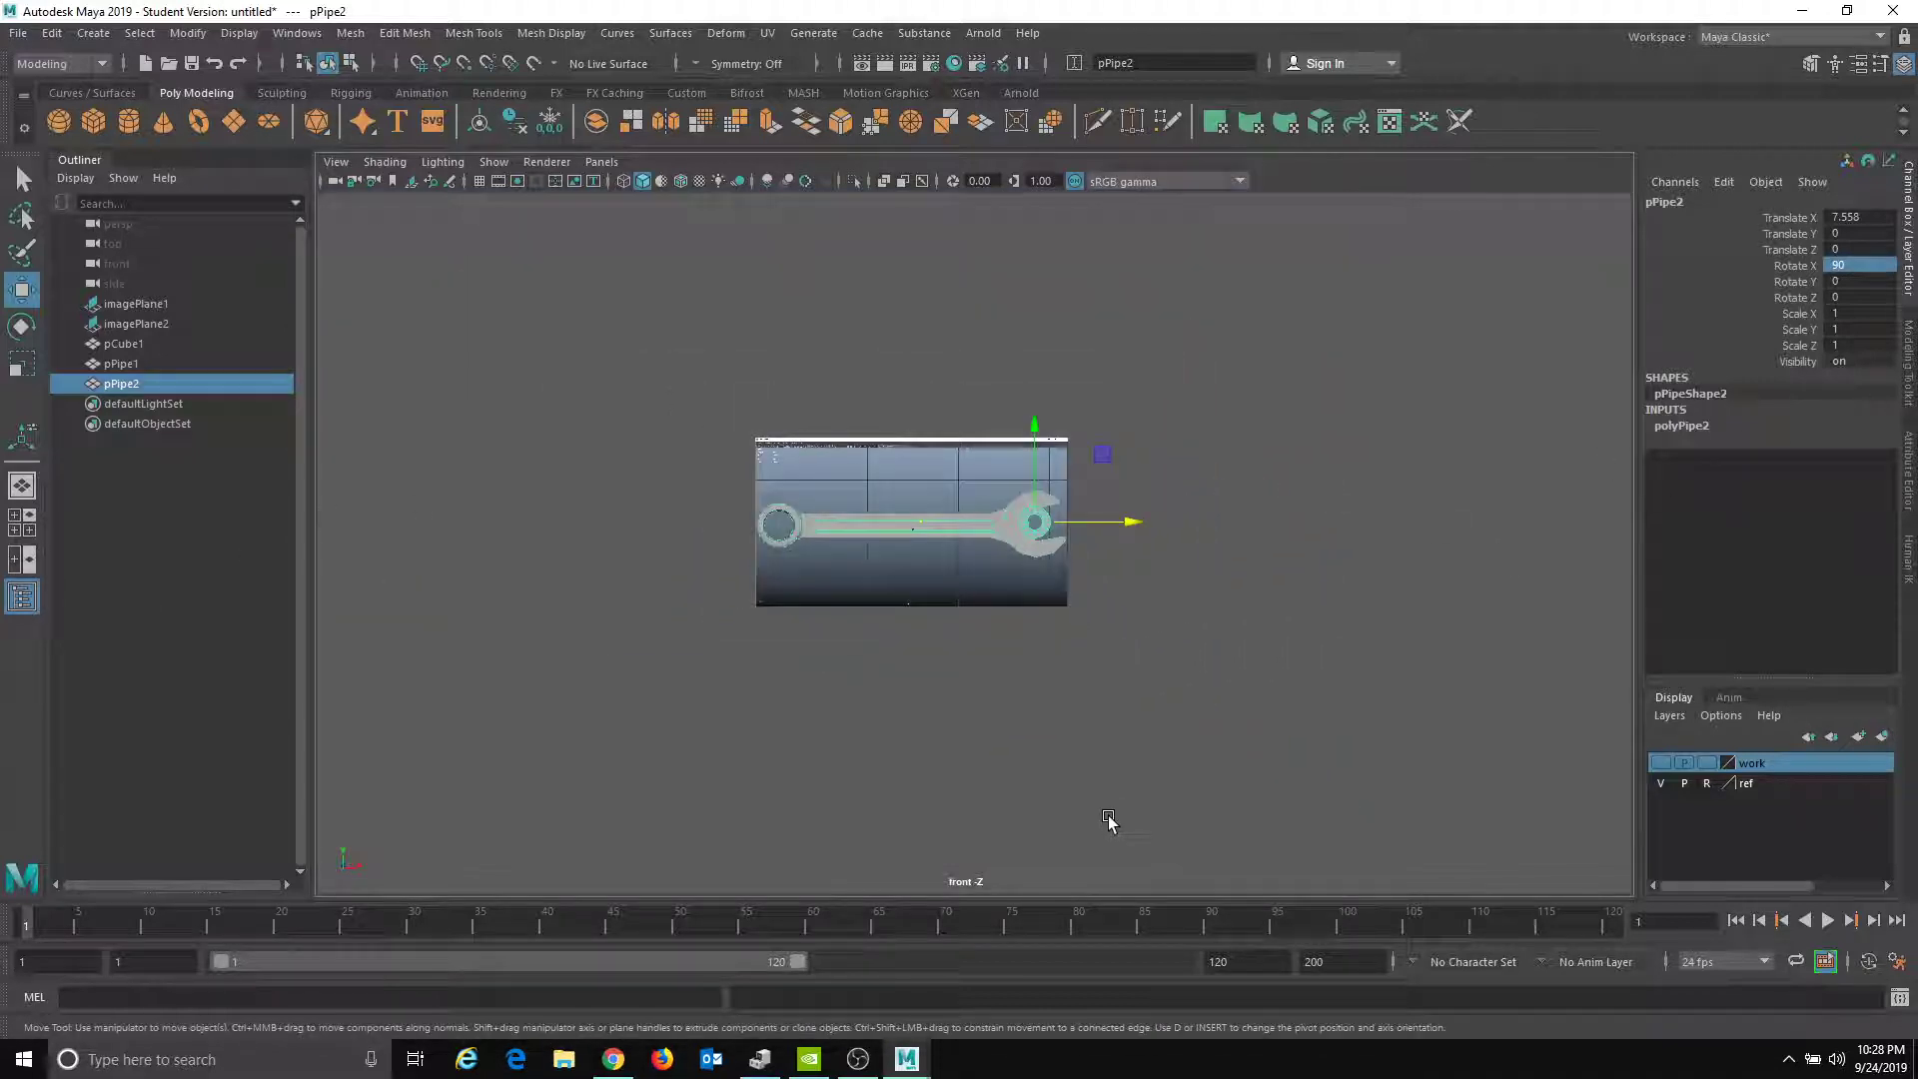
pyautogui.press('f')
# - Select all the meshes and rotate them about Z, bringing the new pipe to about -10.5 degrees to line up with the jaw's segments
pyautogui.moveTo(1330, 755); pyautogui.dragTo(1255, 759, button='right')
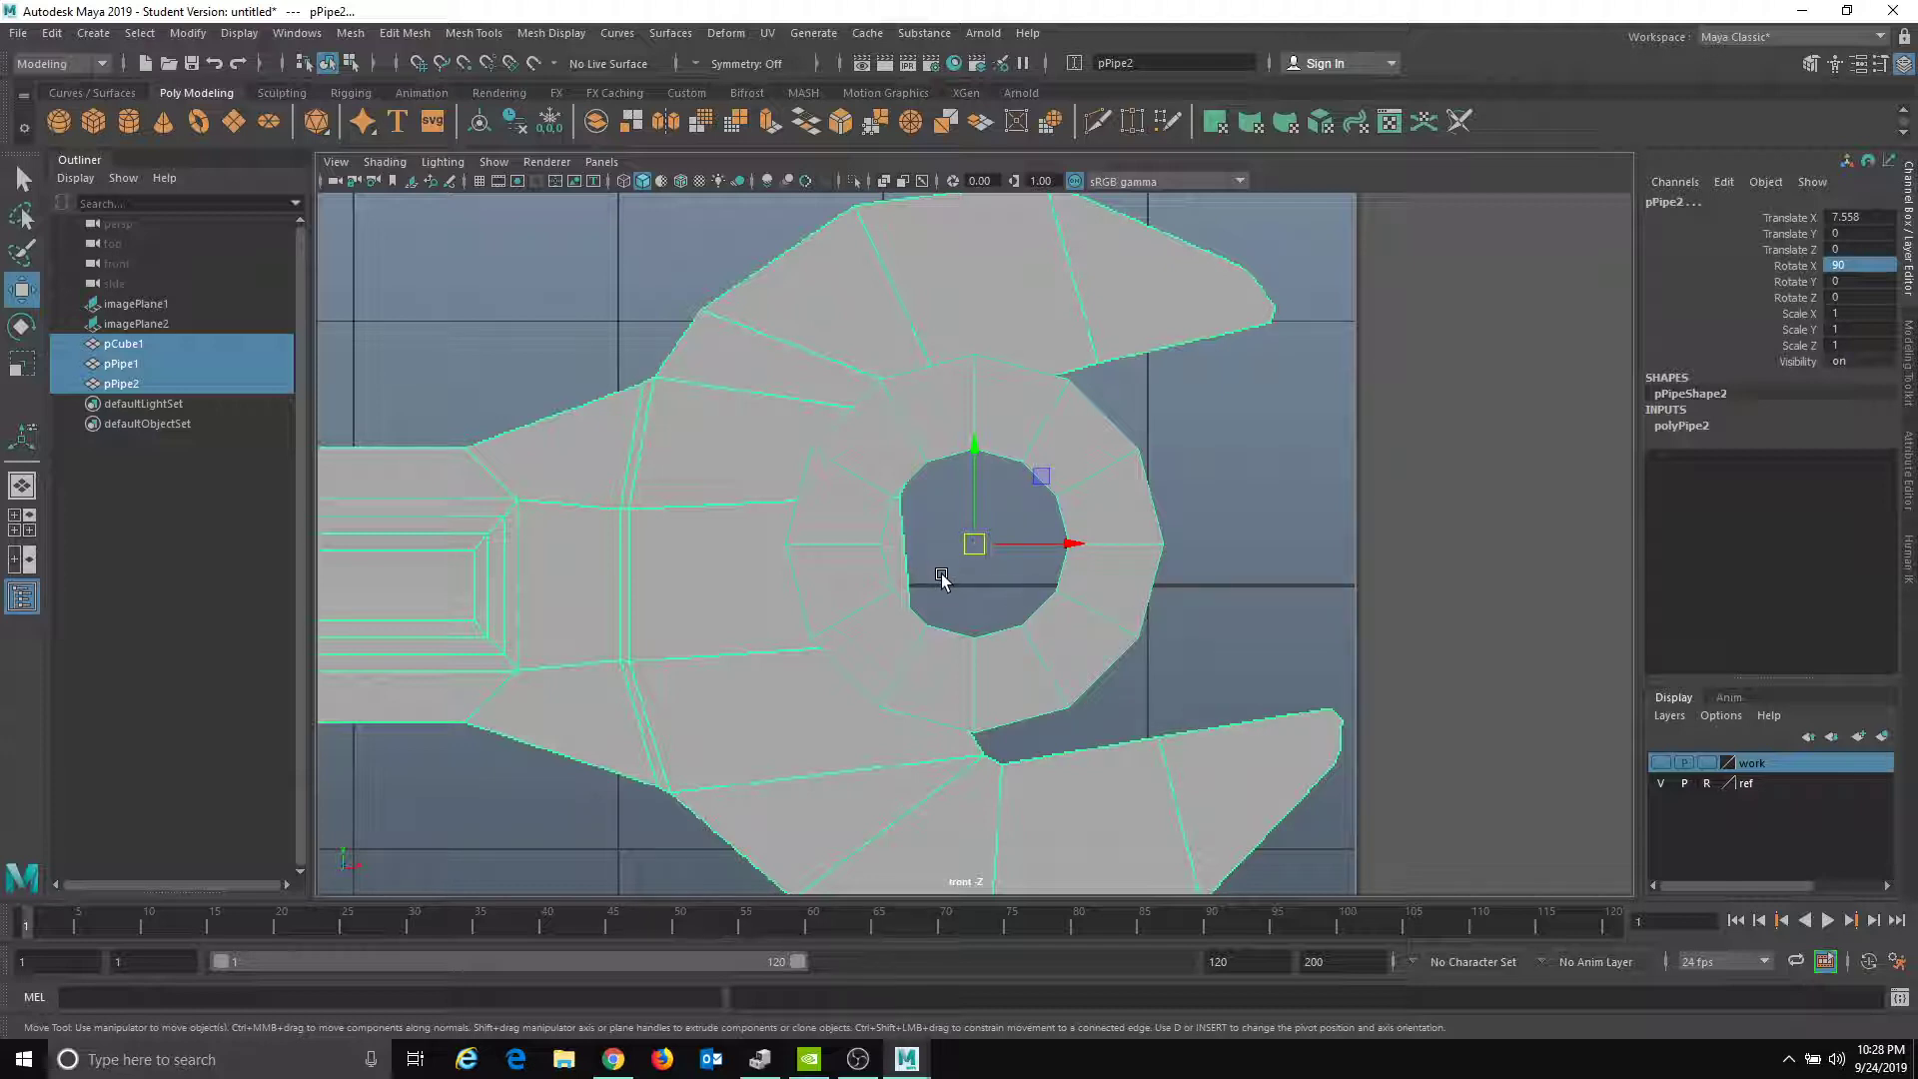
pyautogui.keyDown('alt'); pyautogui.moveTo(872, 547); pyautogui.dragTo(792, 380, button='middle'); pyautogui.keyUp('alt')
pyautogui.press('e')
pyautogui.keyDown('alt'); pyautogui.moveTo(884, 317); pyautogui.dragTo(875, 394, button='middle'); pyautogui.keyUp('alt')
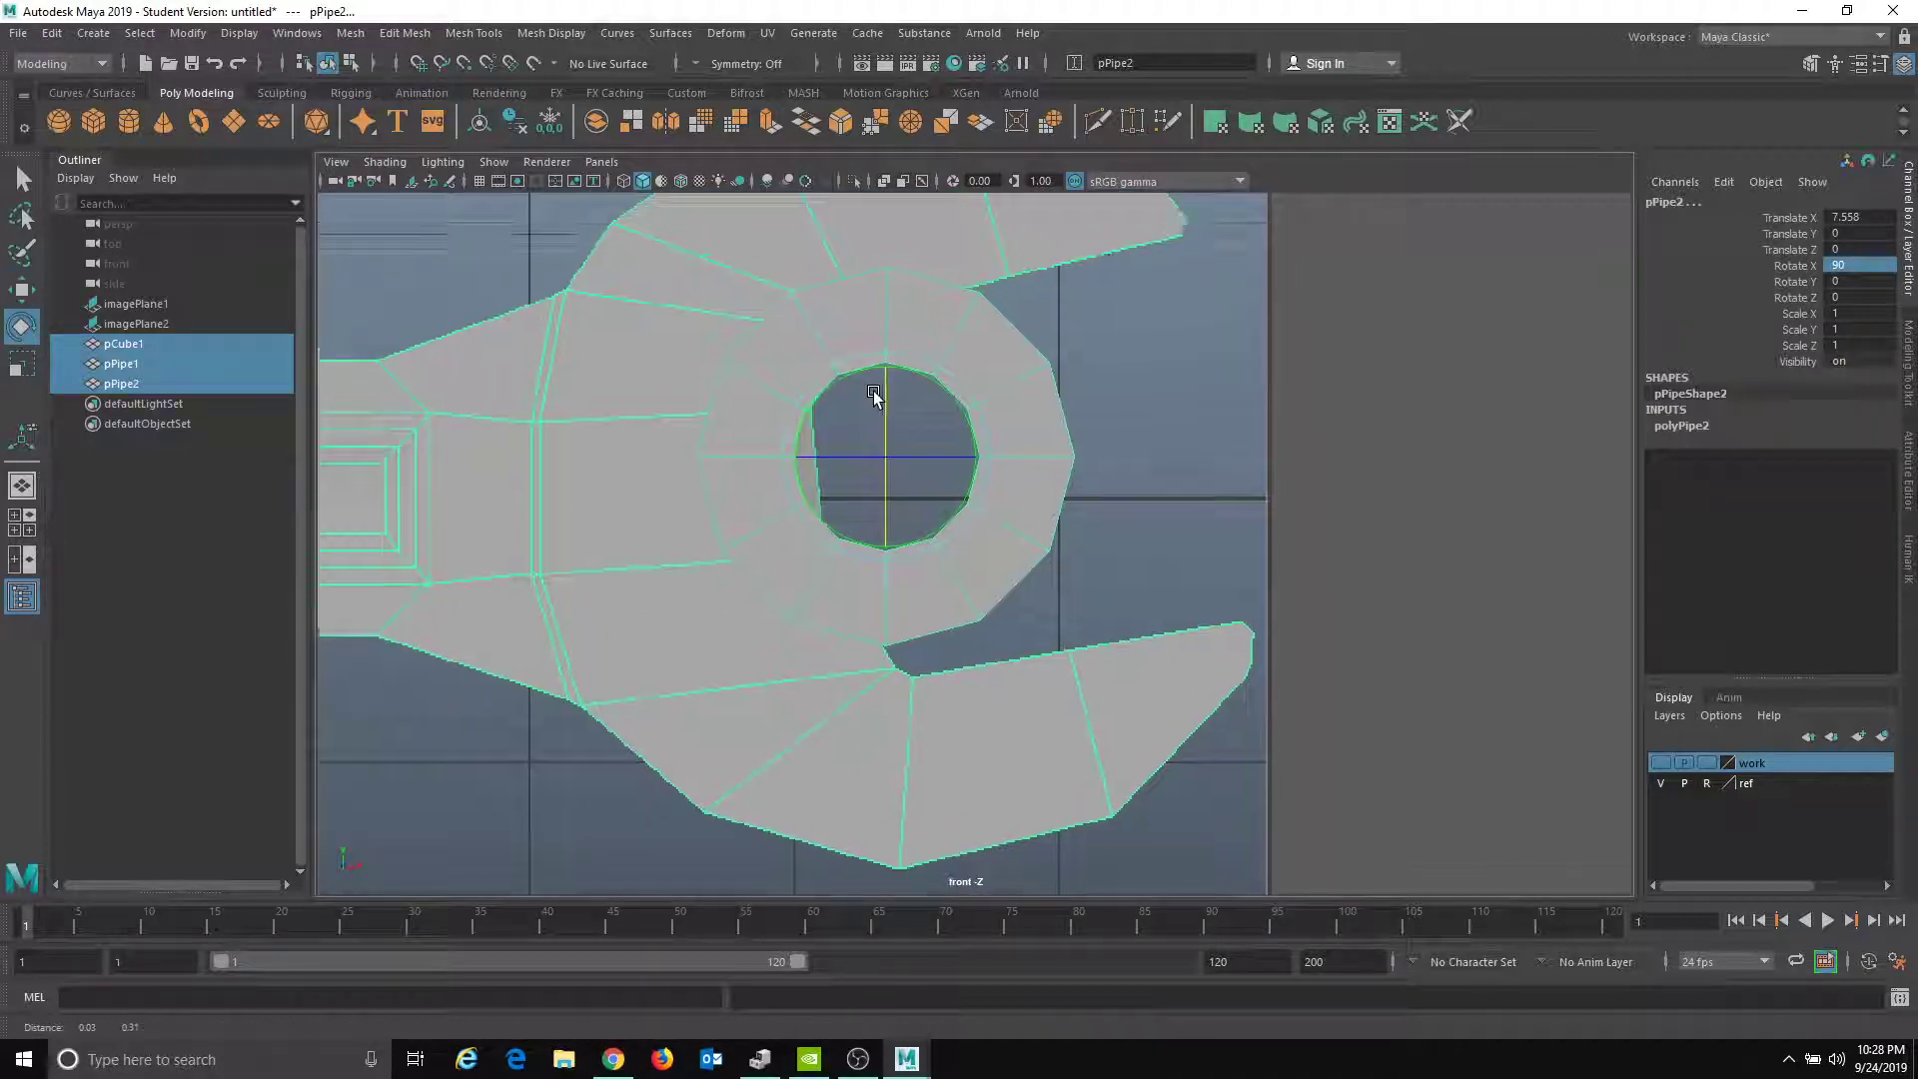
pyautogui.moveTo(921, 362); pyautogui.dragTo(927, 377)
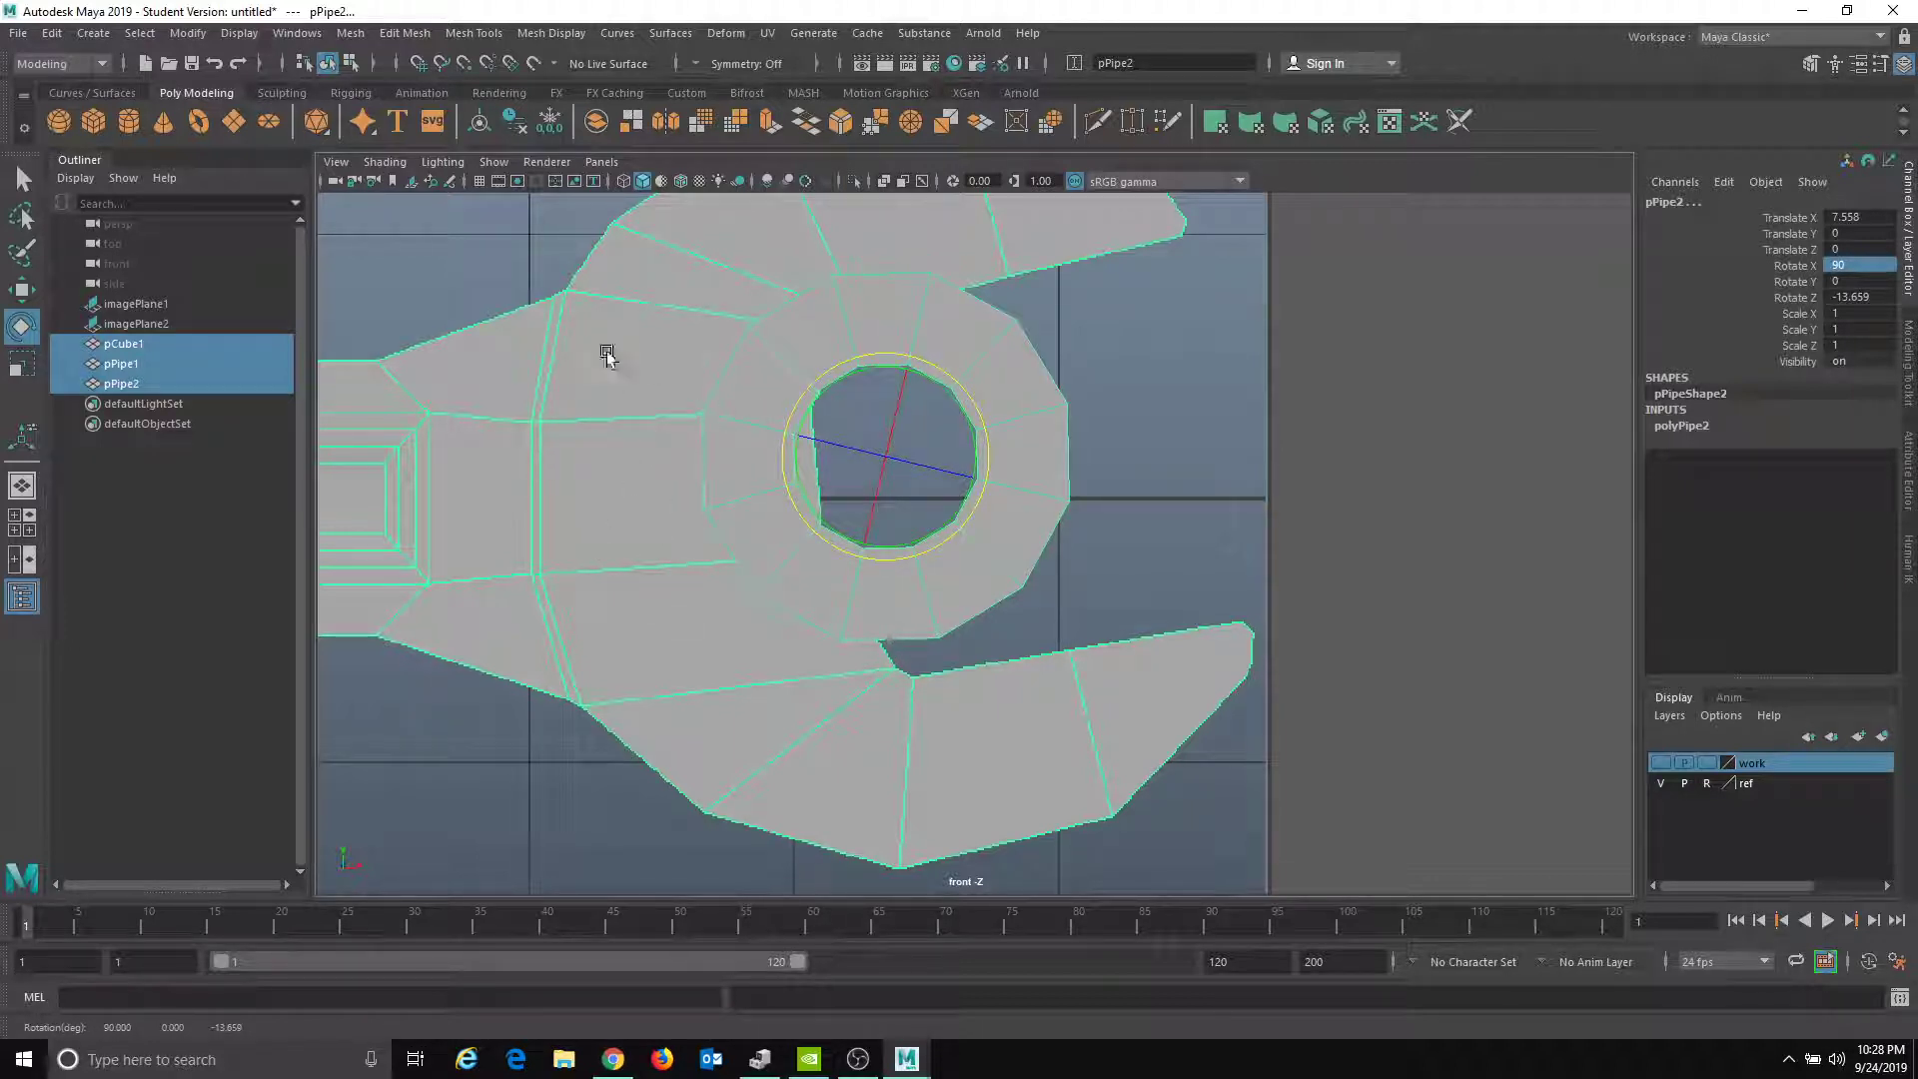
pyautogui.moveTo(980, 417); pyautogui.dragTo(977, 407)
pyautogui.press('w')
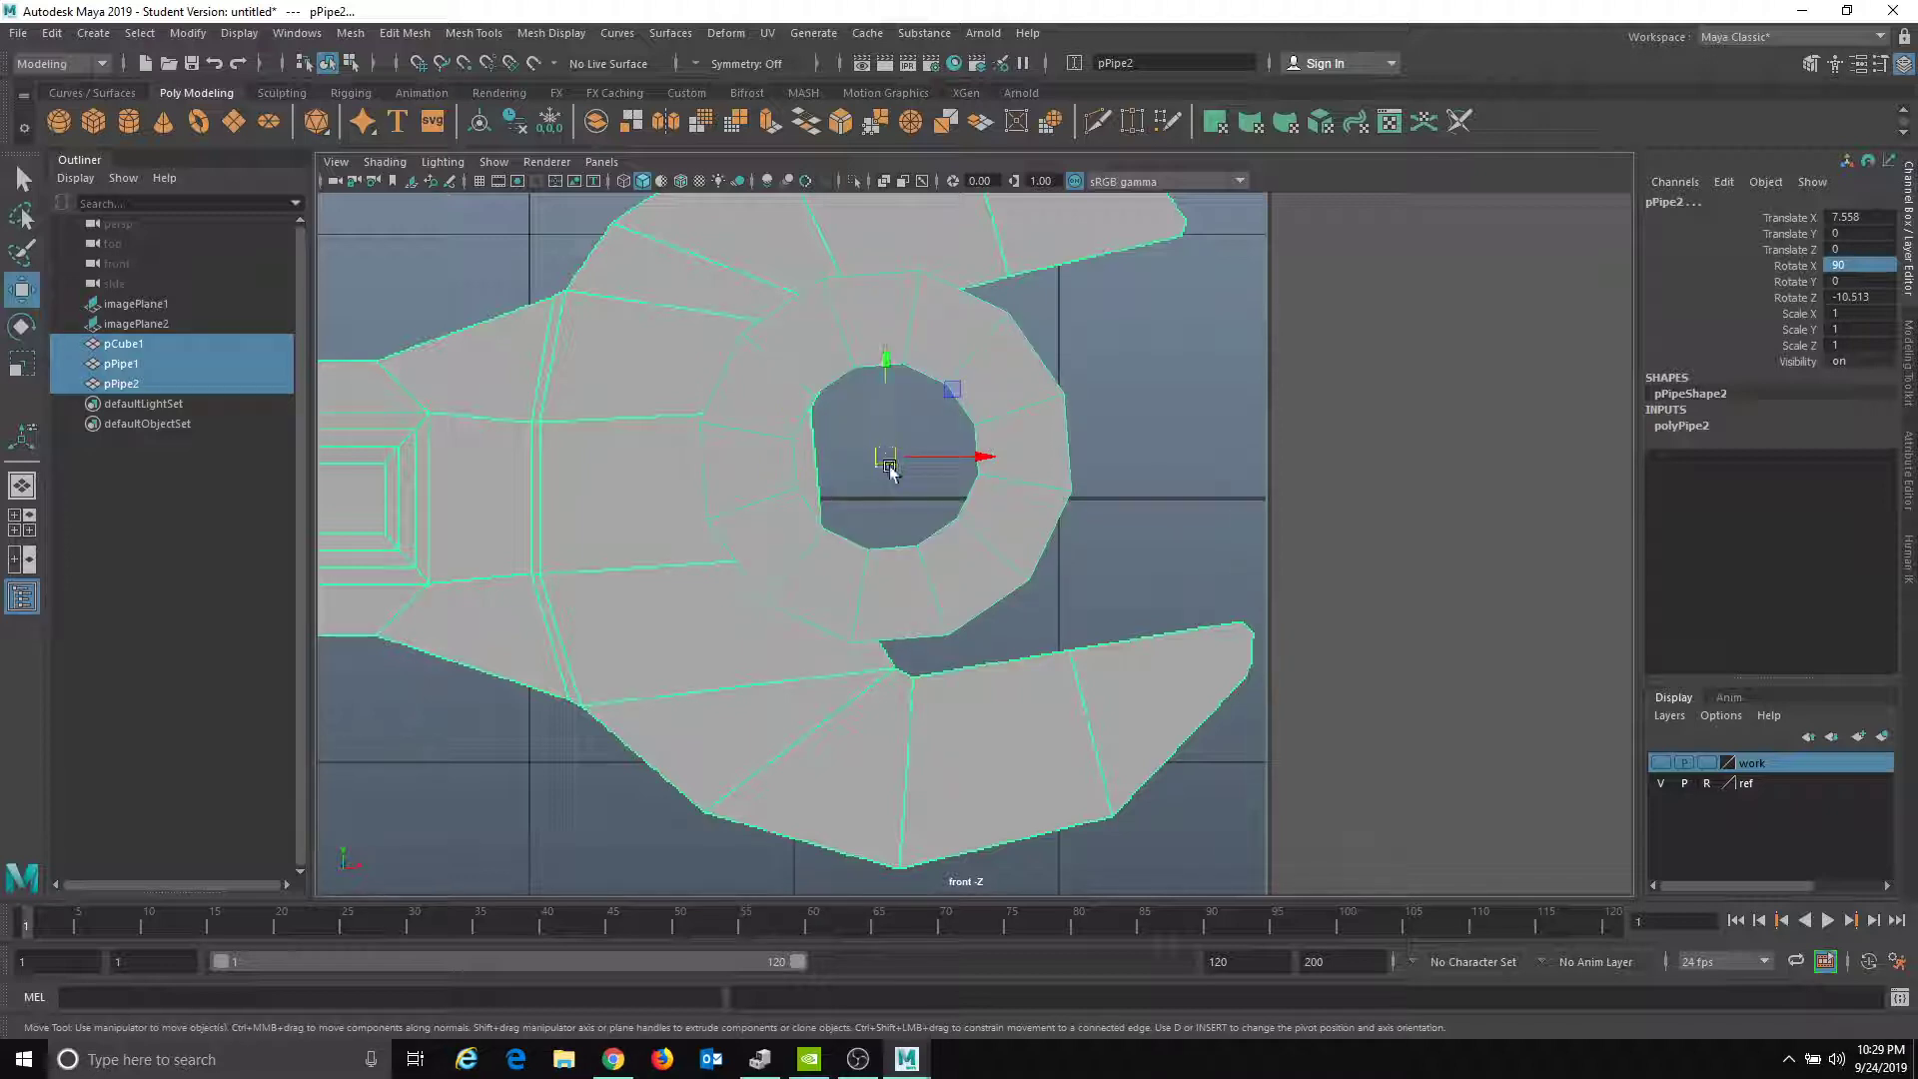
# - Center the new pipe on the reference jaw and scale the selection uniformly until the pipe's scale is about 2.02
pyautogui.moveTo(889, 472); pyautogui.dragTo(903, 487)
pyautogui.keyDown('alt'); pyautogui.moveTo(903, 486); pyautogui.dragTo(879, 536, button='middle'); pyautogui.keyUp('alt')
pyautogui.press('r')
pyautogui.moveTo(877, 523); pyautogui.dragTo(1213, 474)
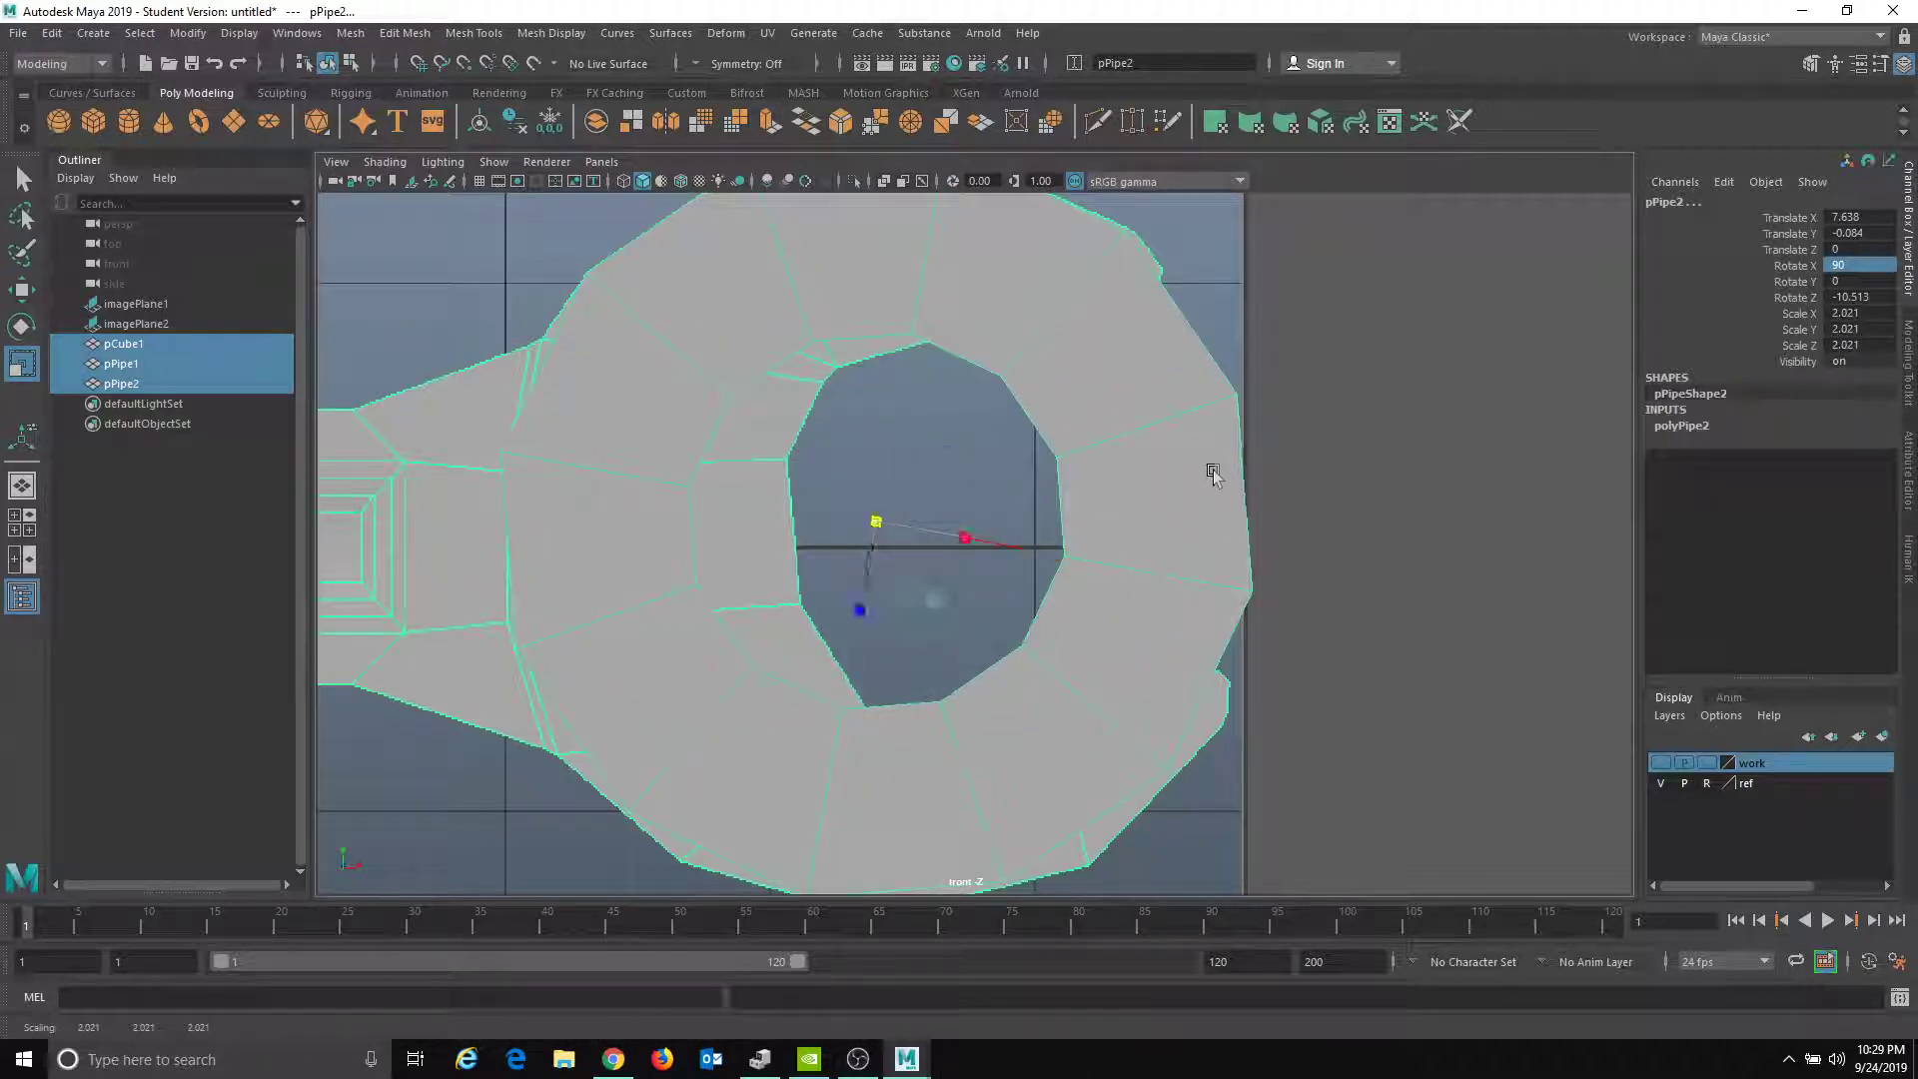
# - Move the new pipe along X to about 12.32, clear of the reference jaw for comparison
pyautogui.press('w')
pyautogui.scroll(-3, 929, 543)
pyautogui.moveTo(878, 535); pyautogui.dragTo(920, 540)
pyautogui.scroll(-2, 920, 539)
pyautogui.scroll(1, 1020, 593)
pyautogui.moveTo(992, 532); pyautogui.dragTo(1518, 445)
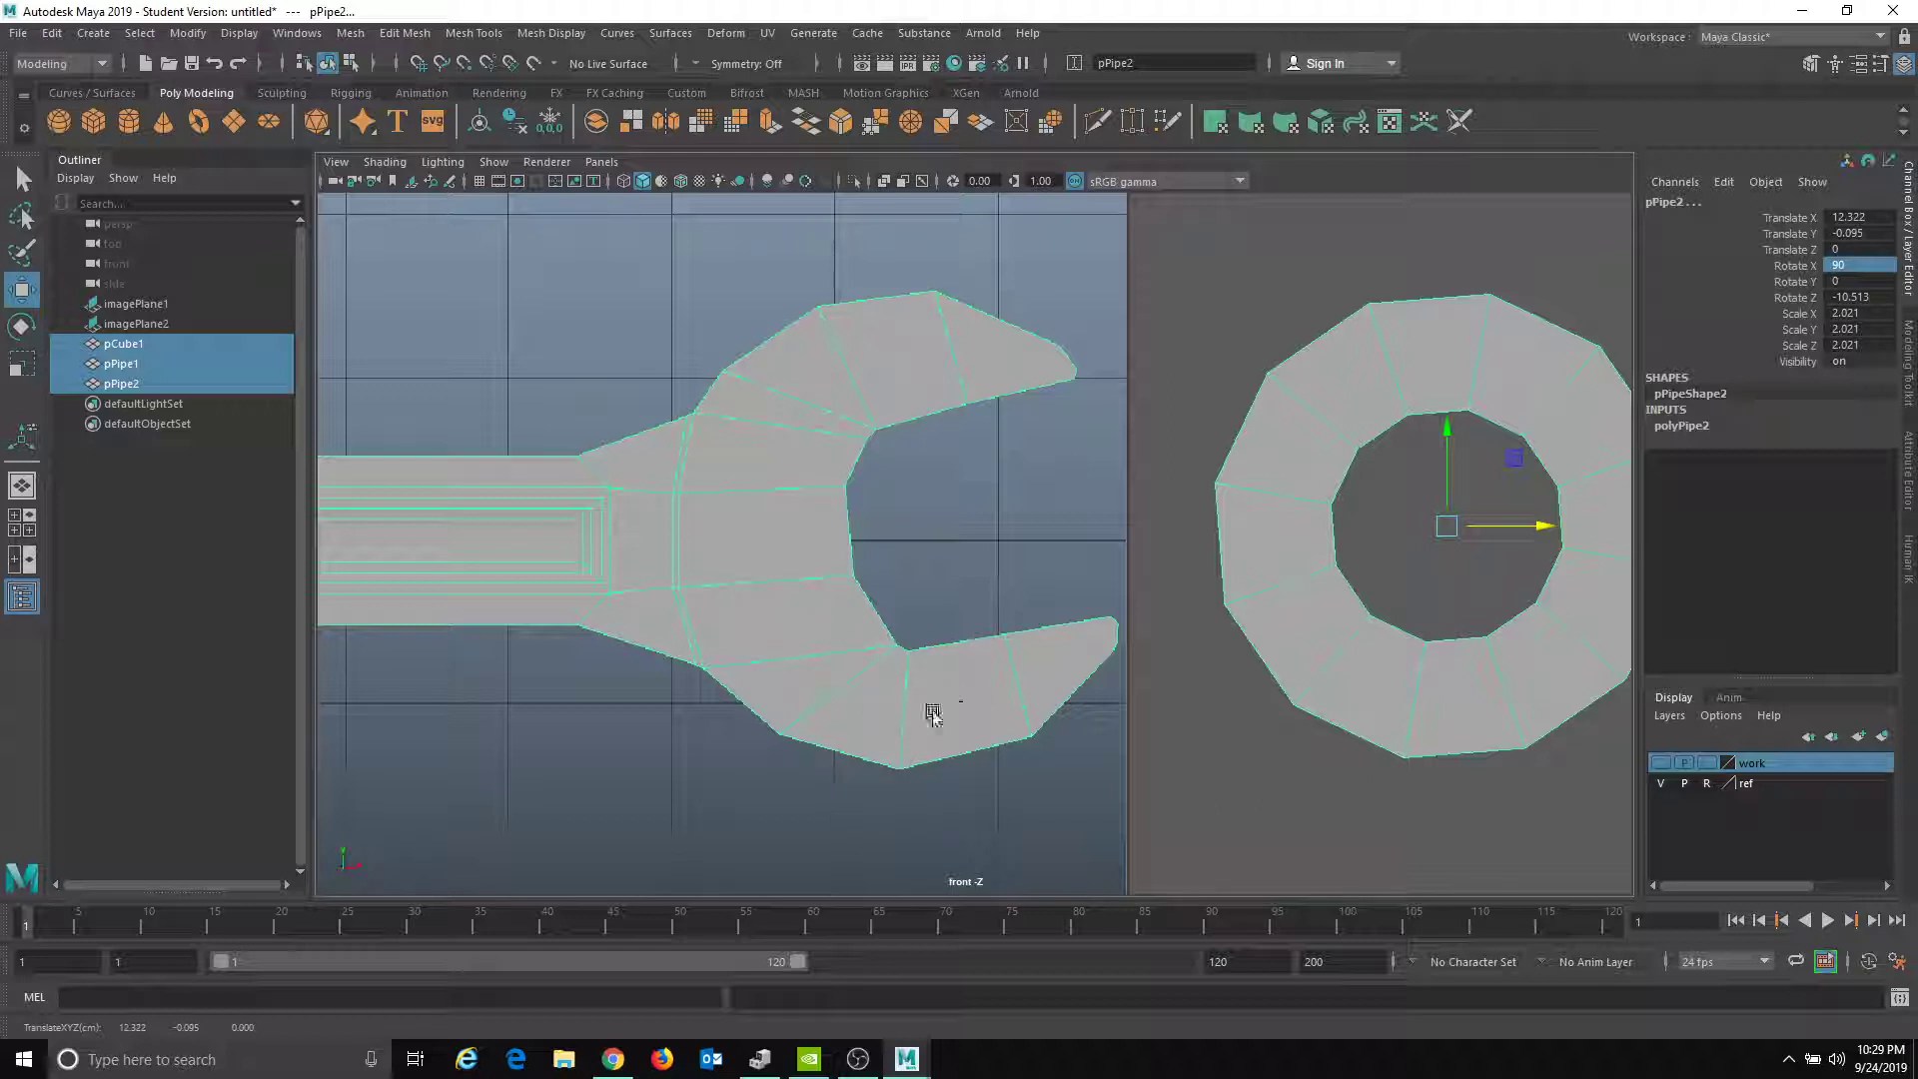
pyautogui.keyDown('alt'); pyautogui.moveTo(1167, 594); pyautogui.dragTo(921, 612, button='middle'); pyautogui.keyUp('alt')
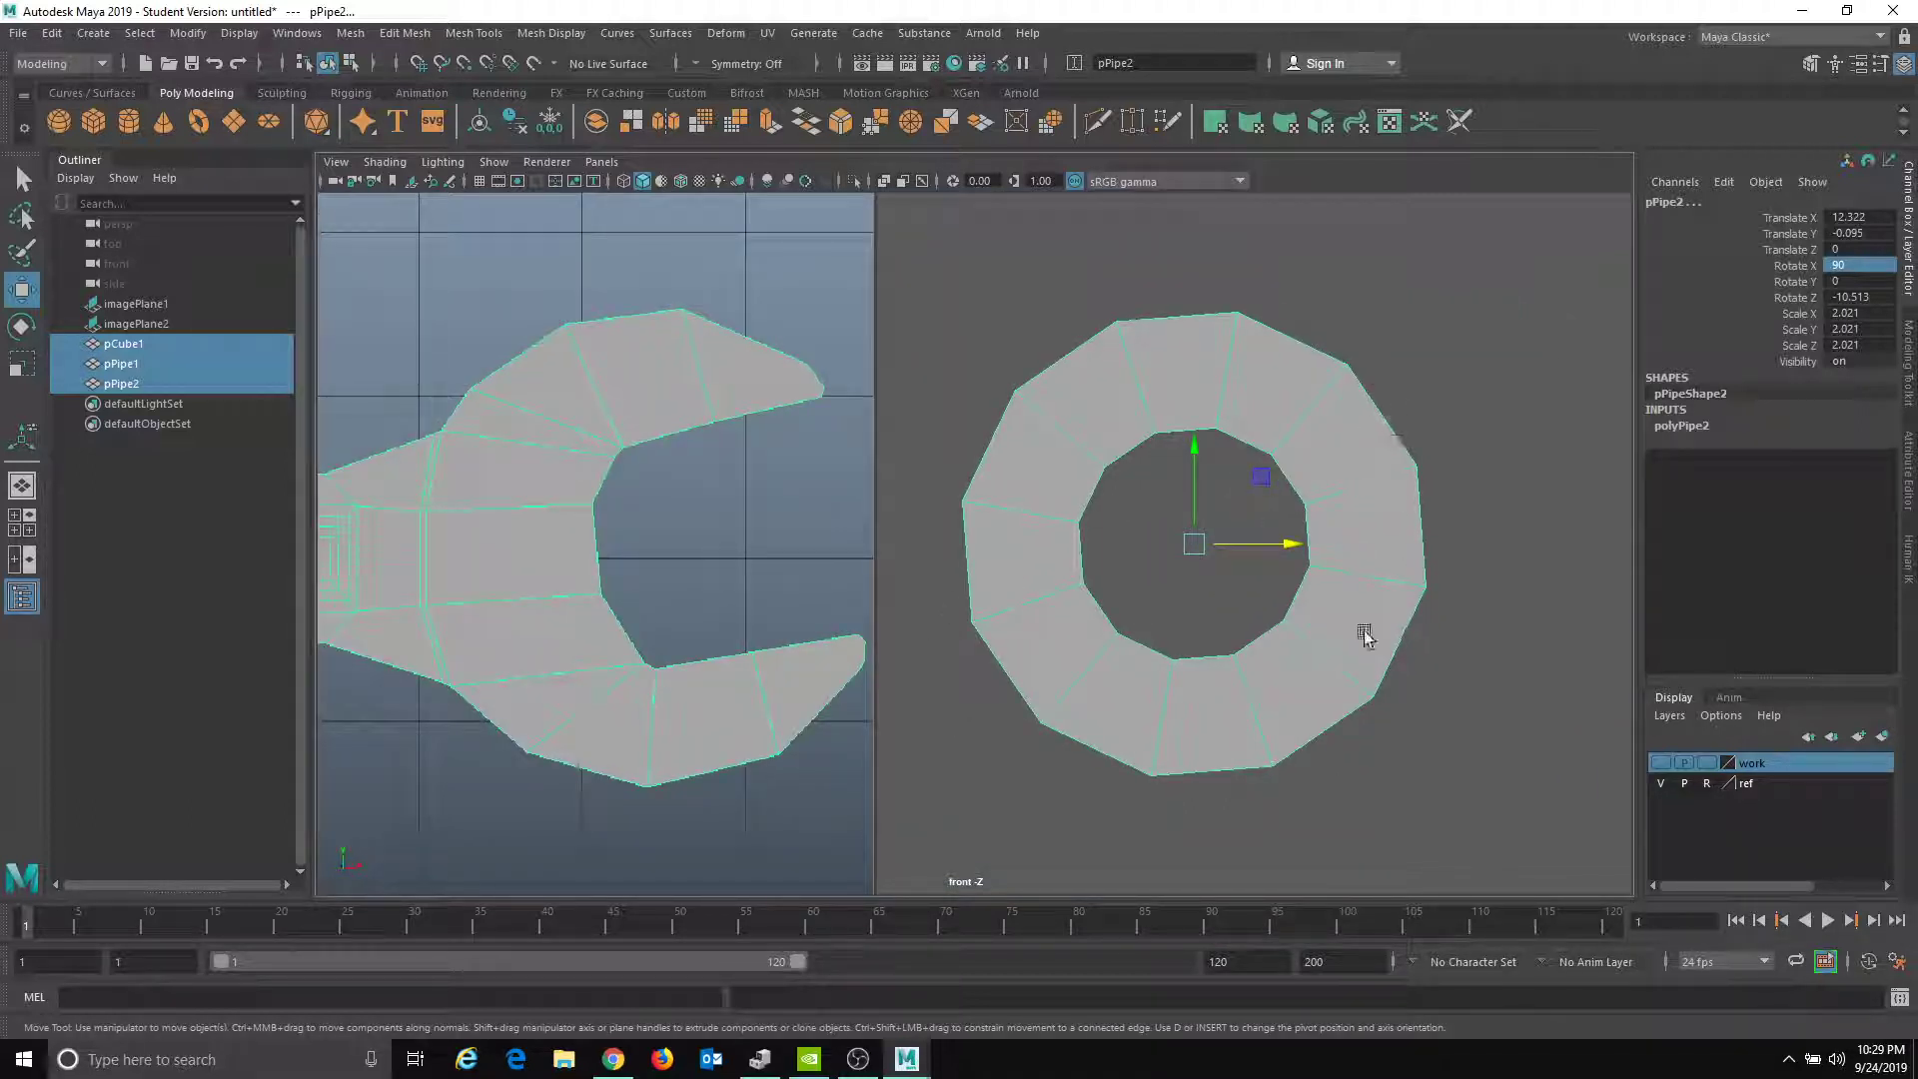
pyautogui.keyDown('alt'); pyautogui.moveTo(757, 655); pyautogui.dragTo(862, 660, button='middle'); pyautogui.keyUp('alt')
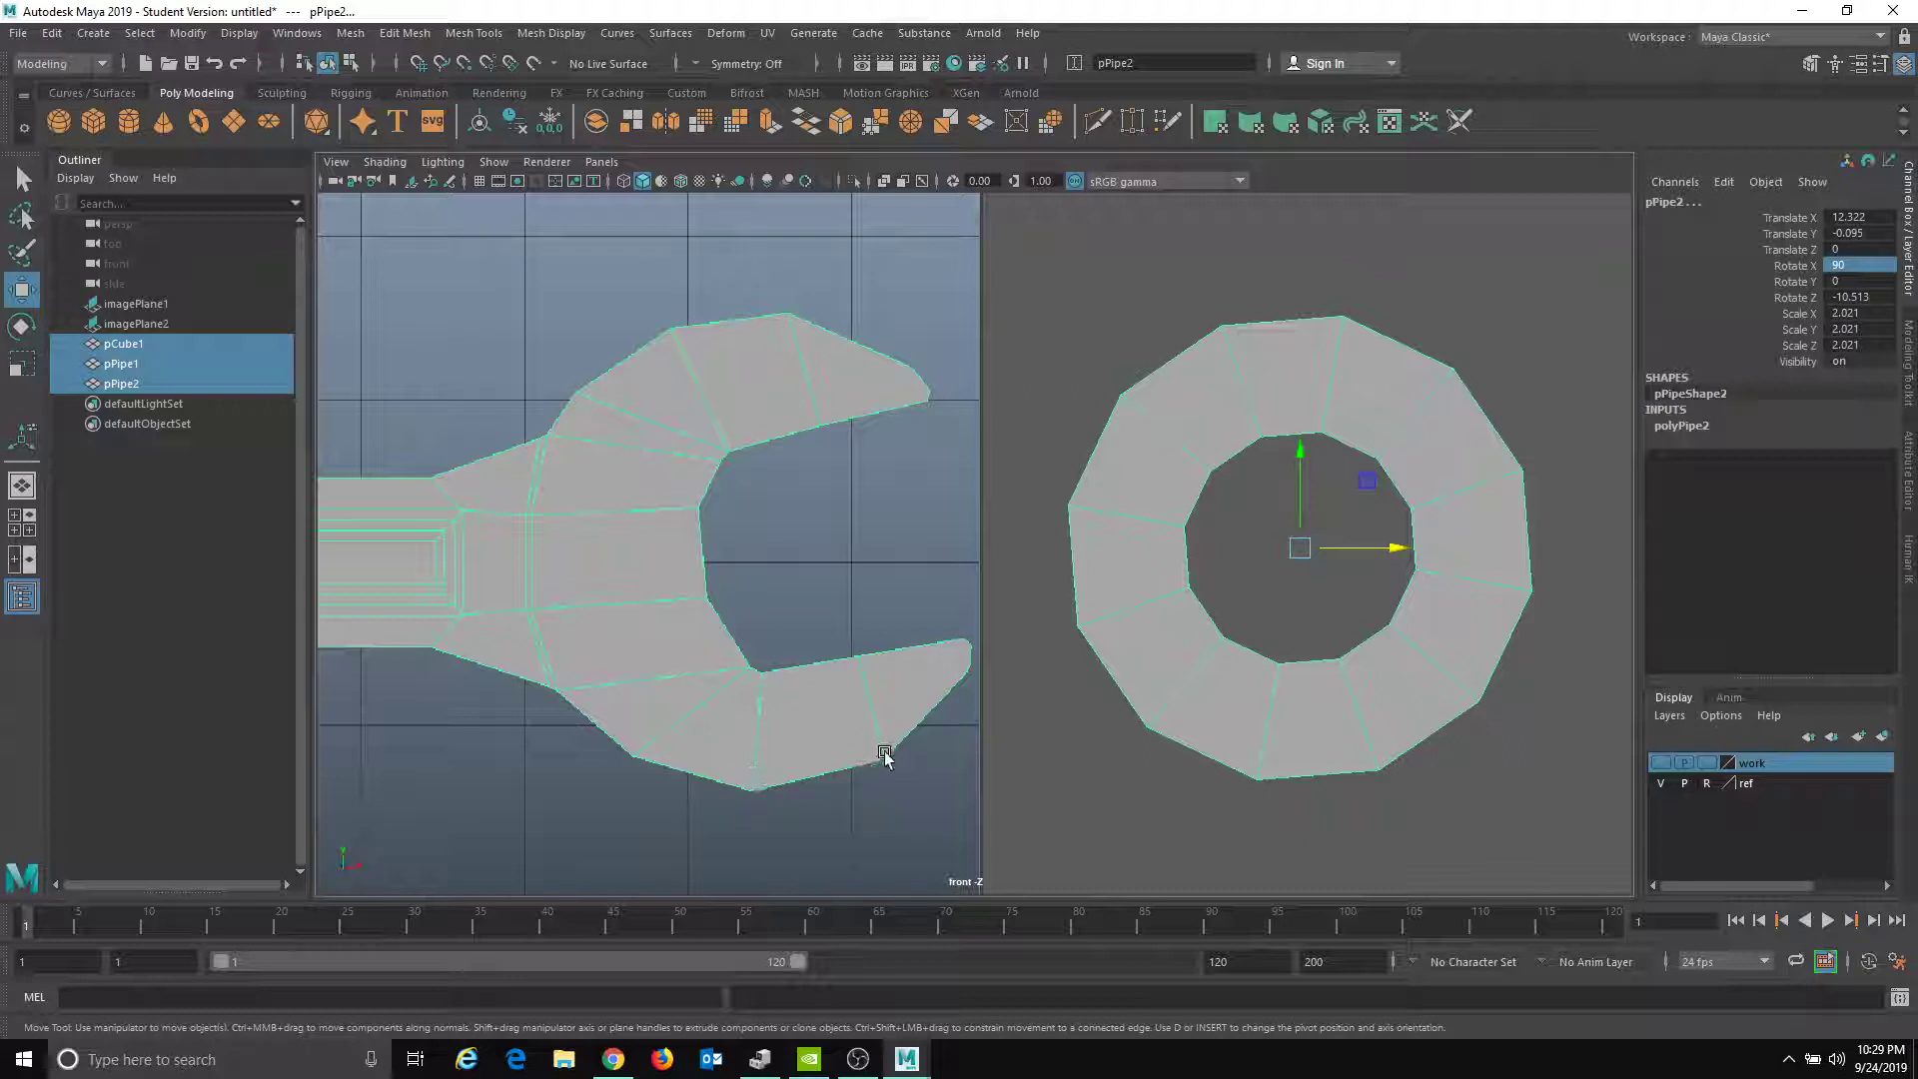
# - Delete the faces of the new pipe's three segments on the jaw-opening side, including the leftover outer face, leaving a C shape
pyautogui.moveTo(1278, 598); pyautogui.dragTo(1357, 525, button='right')
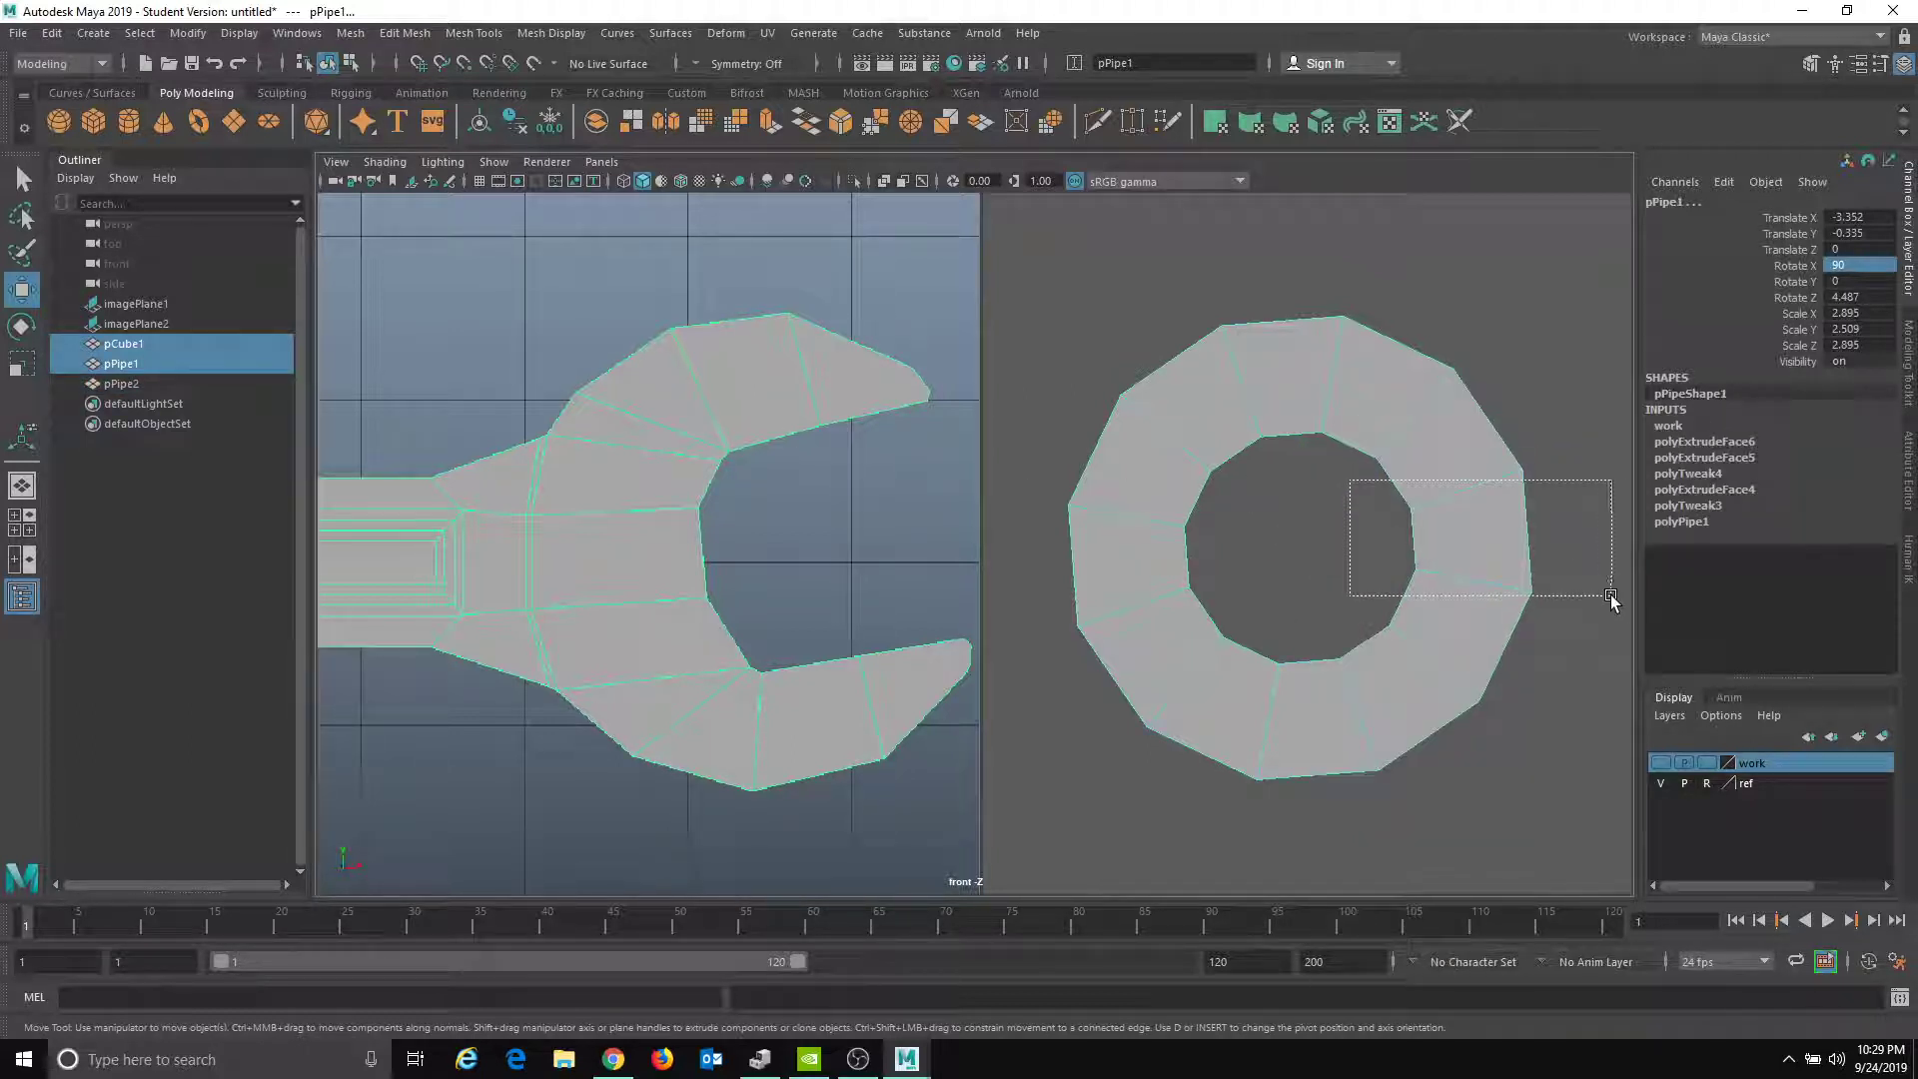
pyautogui.moveTo(1610, 597); pyautogui.dragTo(1612, 598)
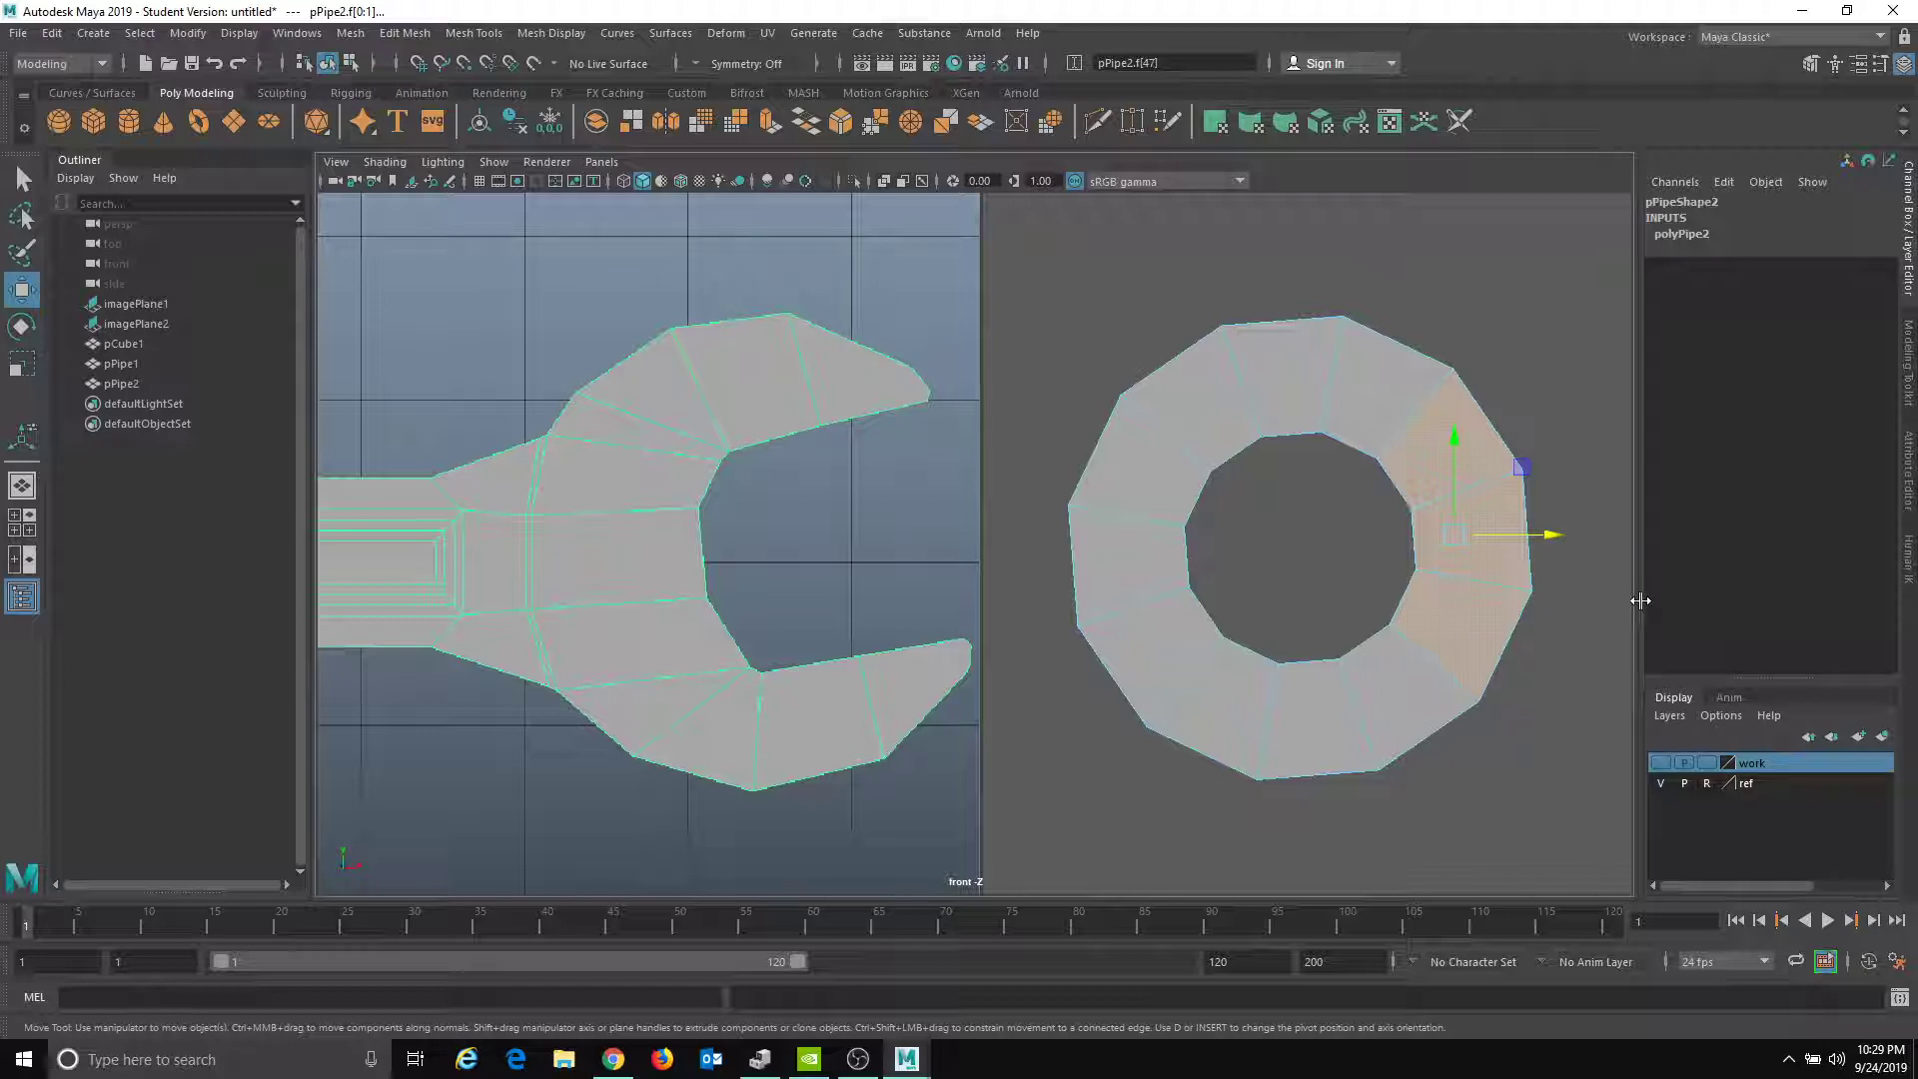
pyautogui.press('Delete')
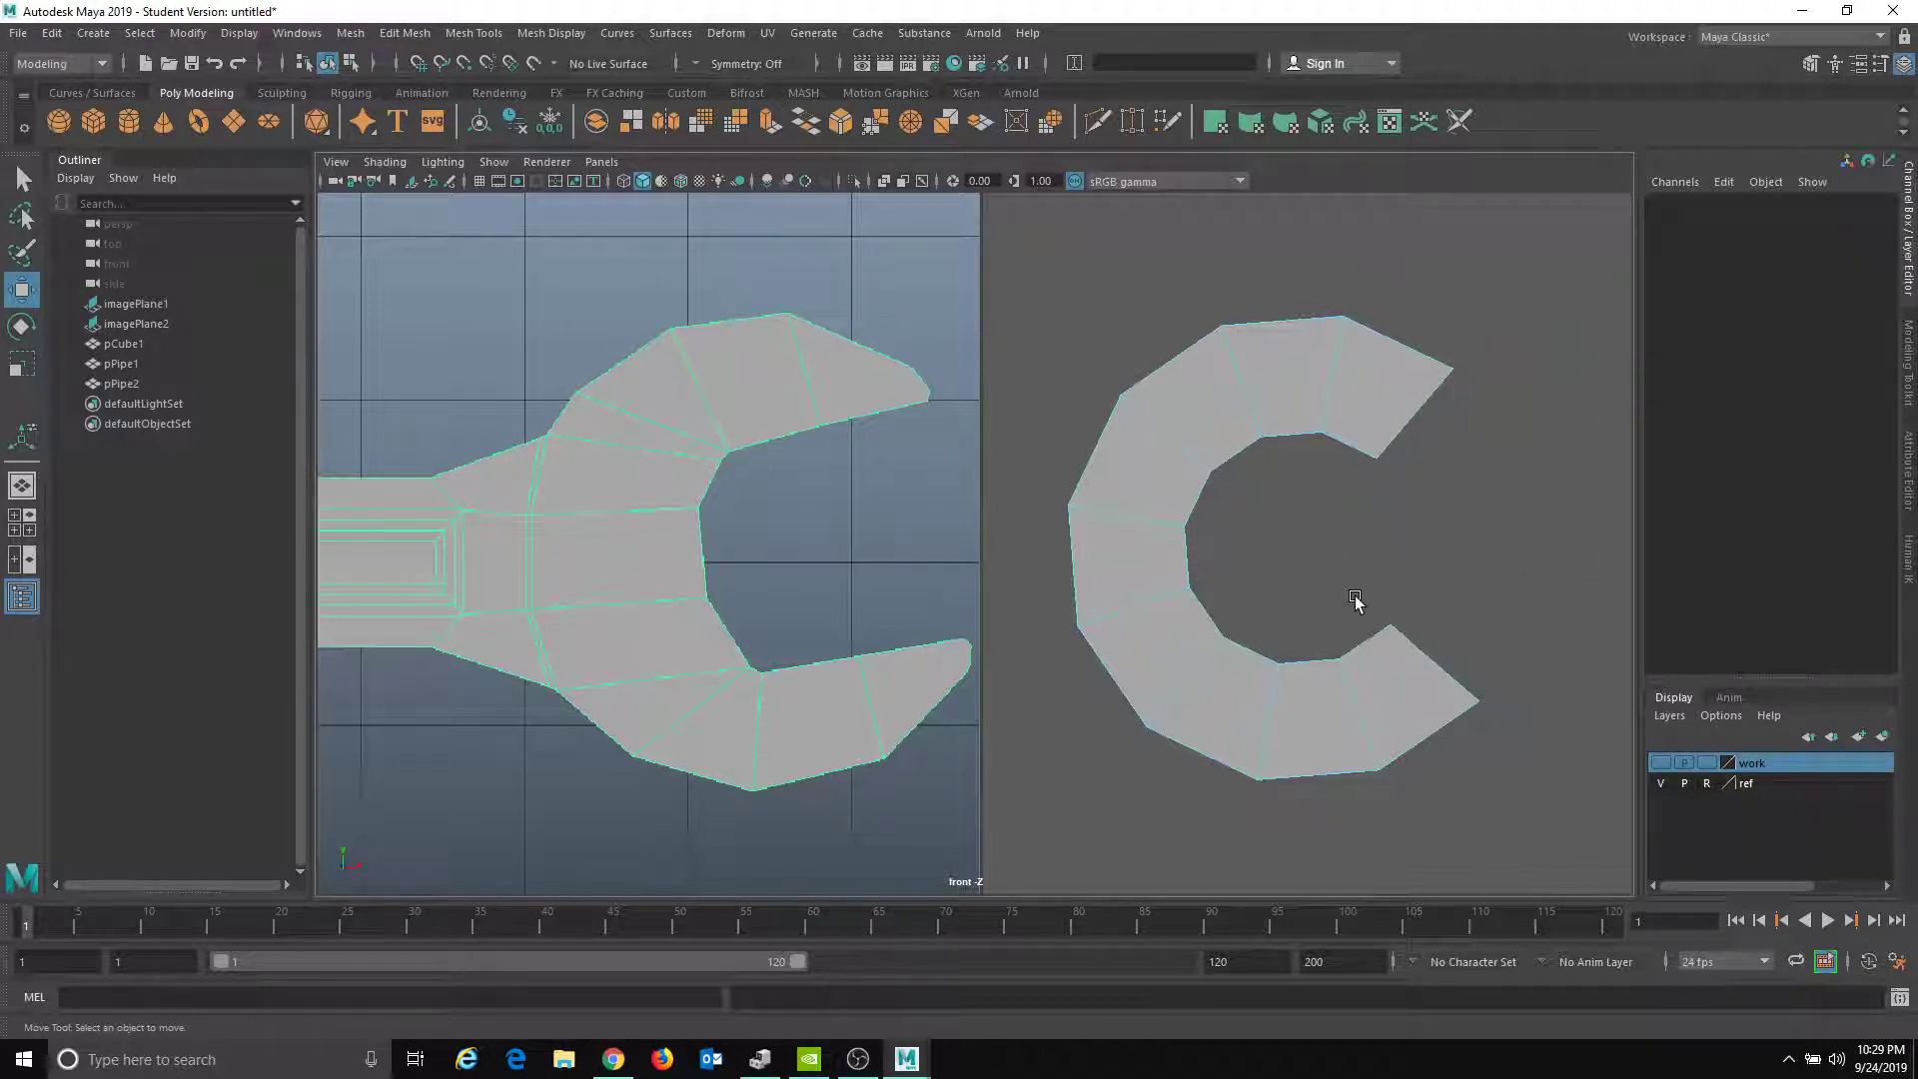
pyautogui.hotkey('ctrl', 'z')
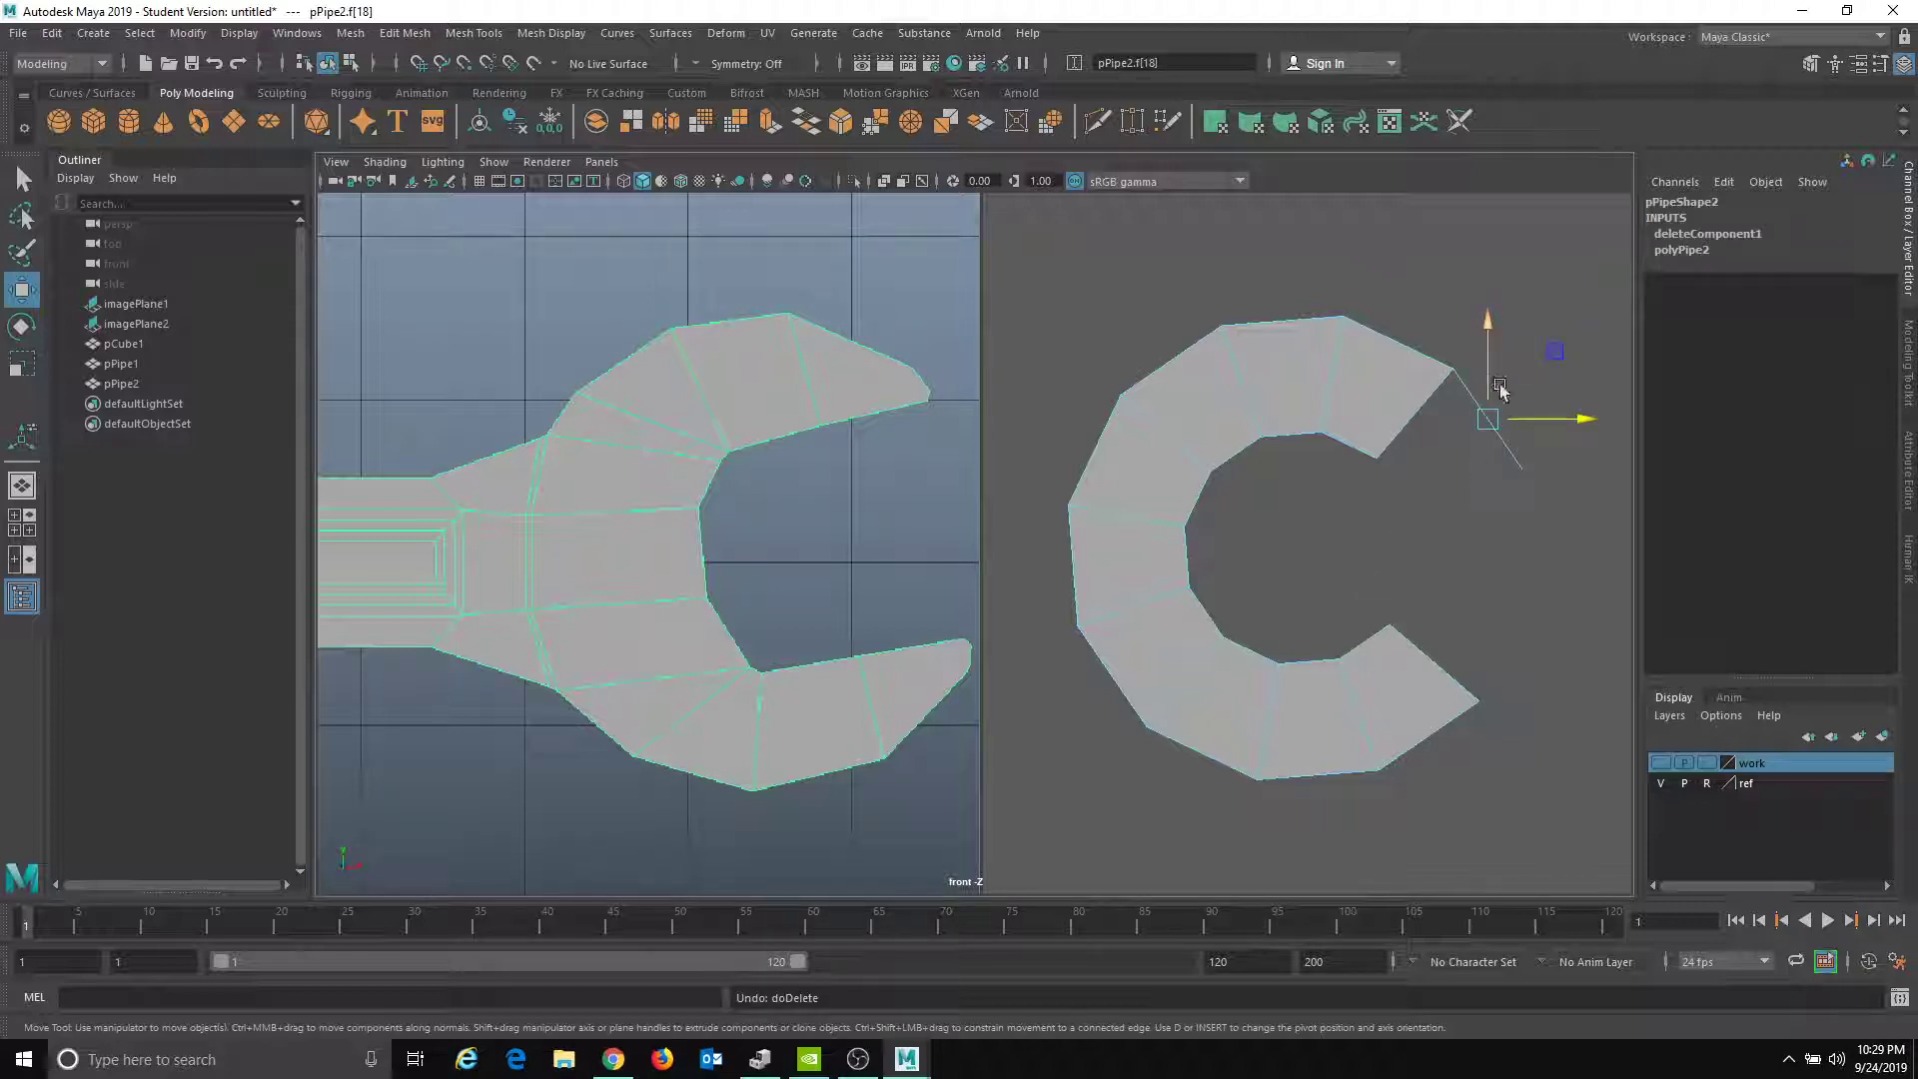
pyautogui.click(1526, 507)
pyautogui.moveTo(1568, 528); pyautogui.dragTo(1478, 423)
pyautogui.press('Delete')
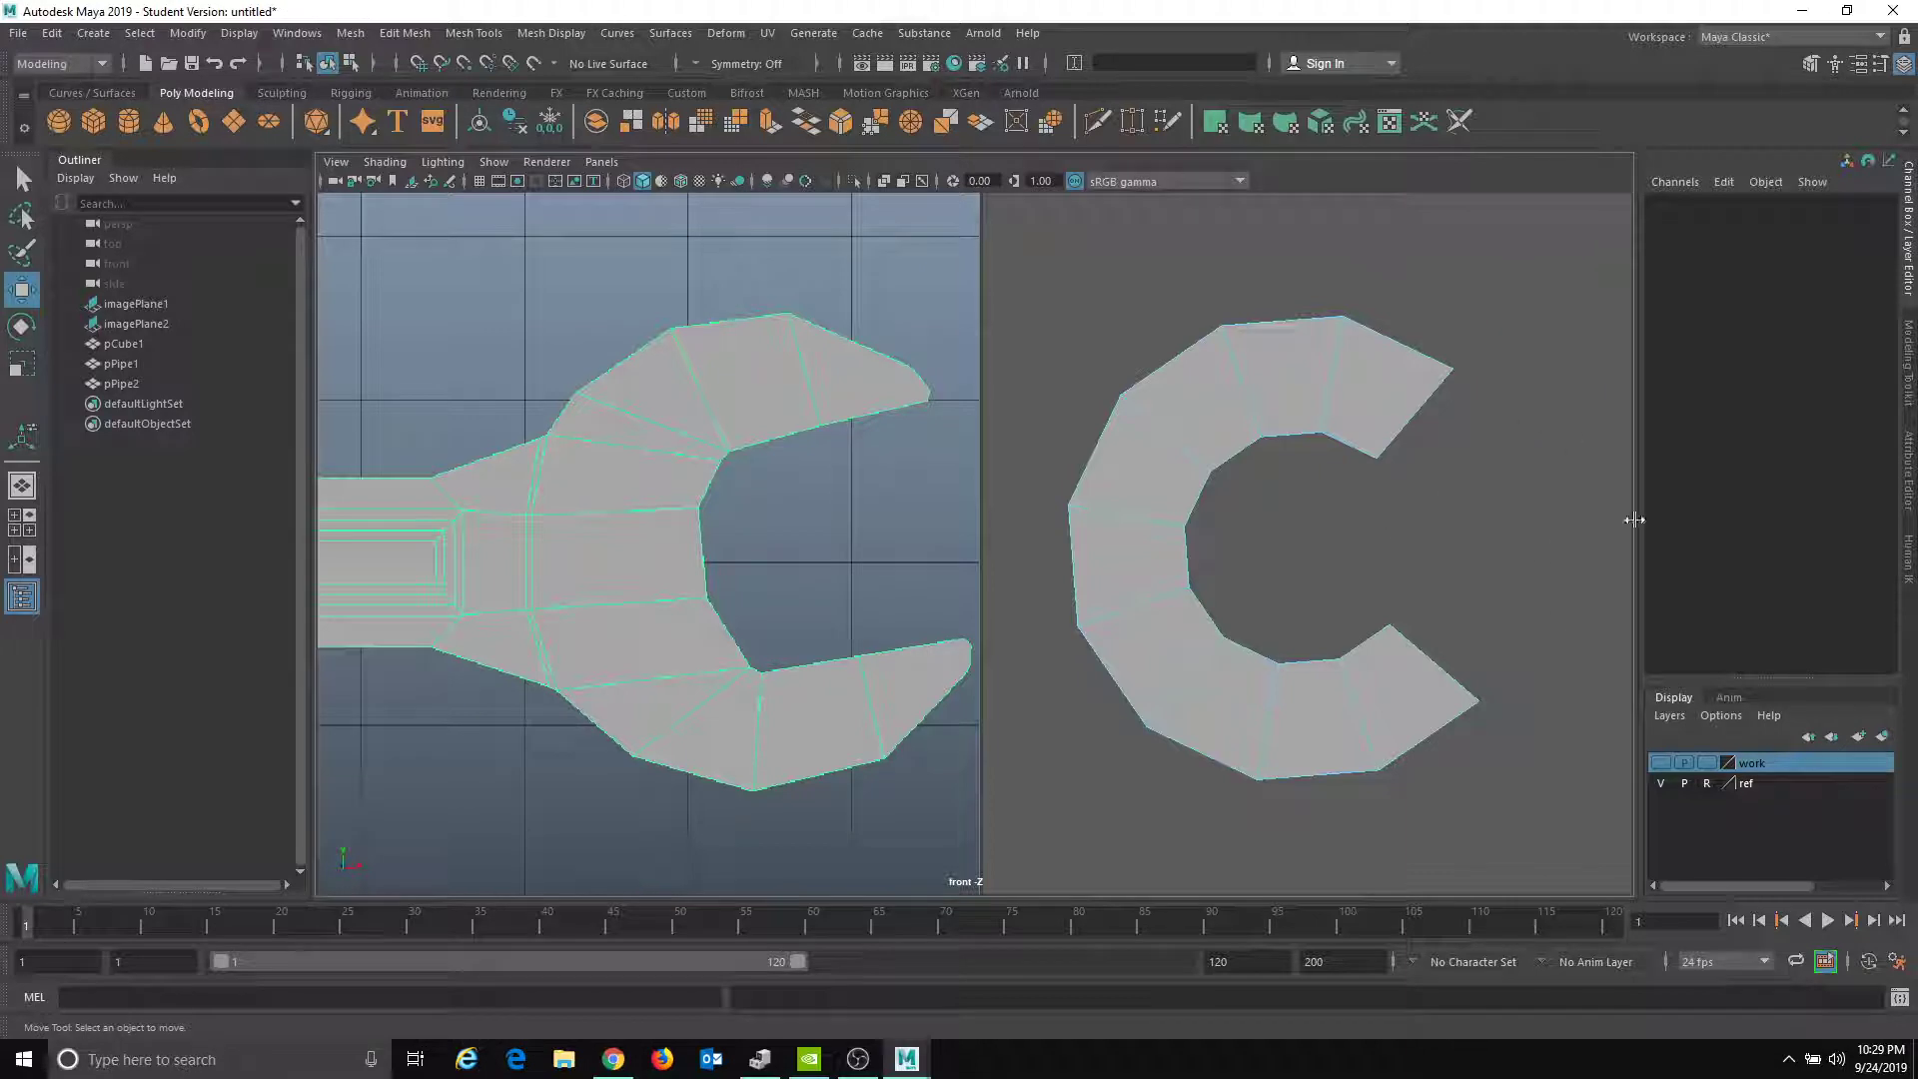
# - Select the C-shaped pipe as an object and move it back over the reference jaw, to about 7.67 in X
pyautogui.click(1189, 501)
pyautogui.keyDown('alt'); pyautogui.moveTo(1136, 502); pyautogui.dragTo(1182, 484, button='middle'); pyautogui.keyUp('alt')
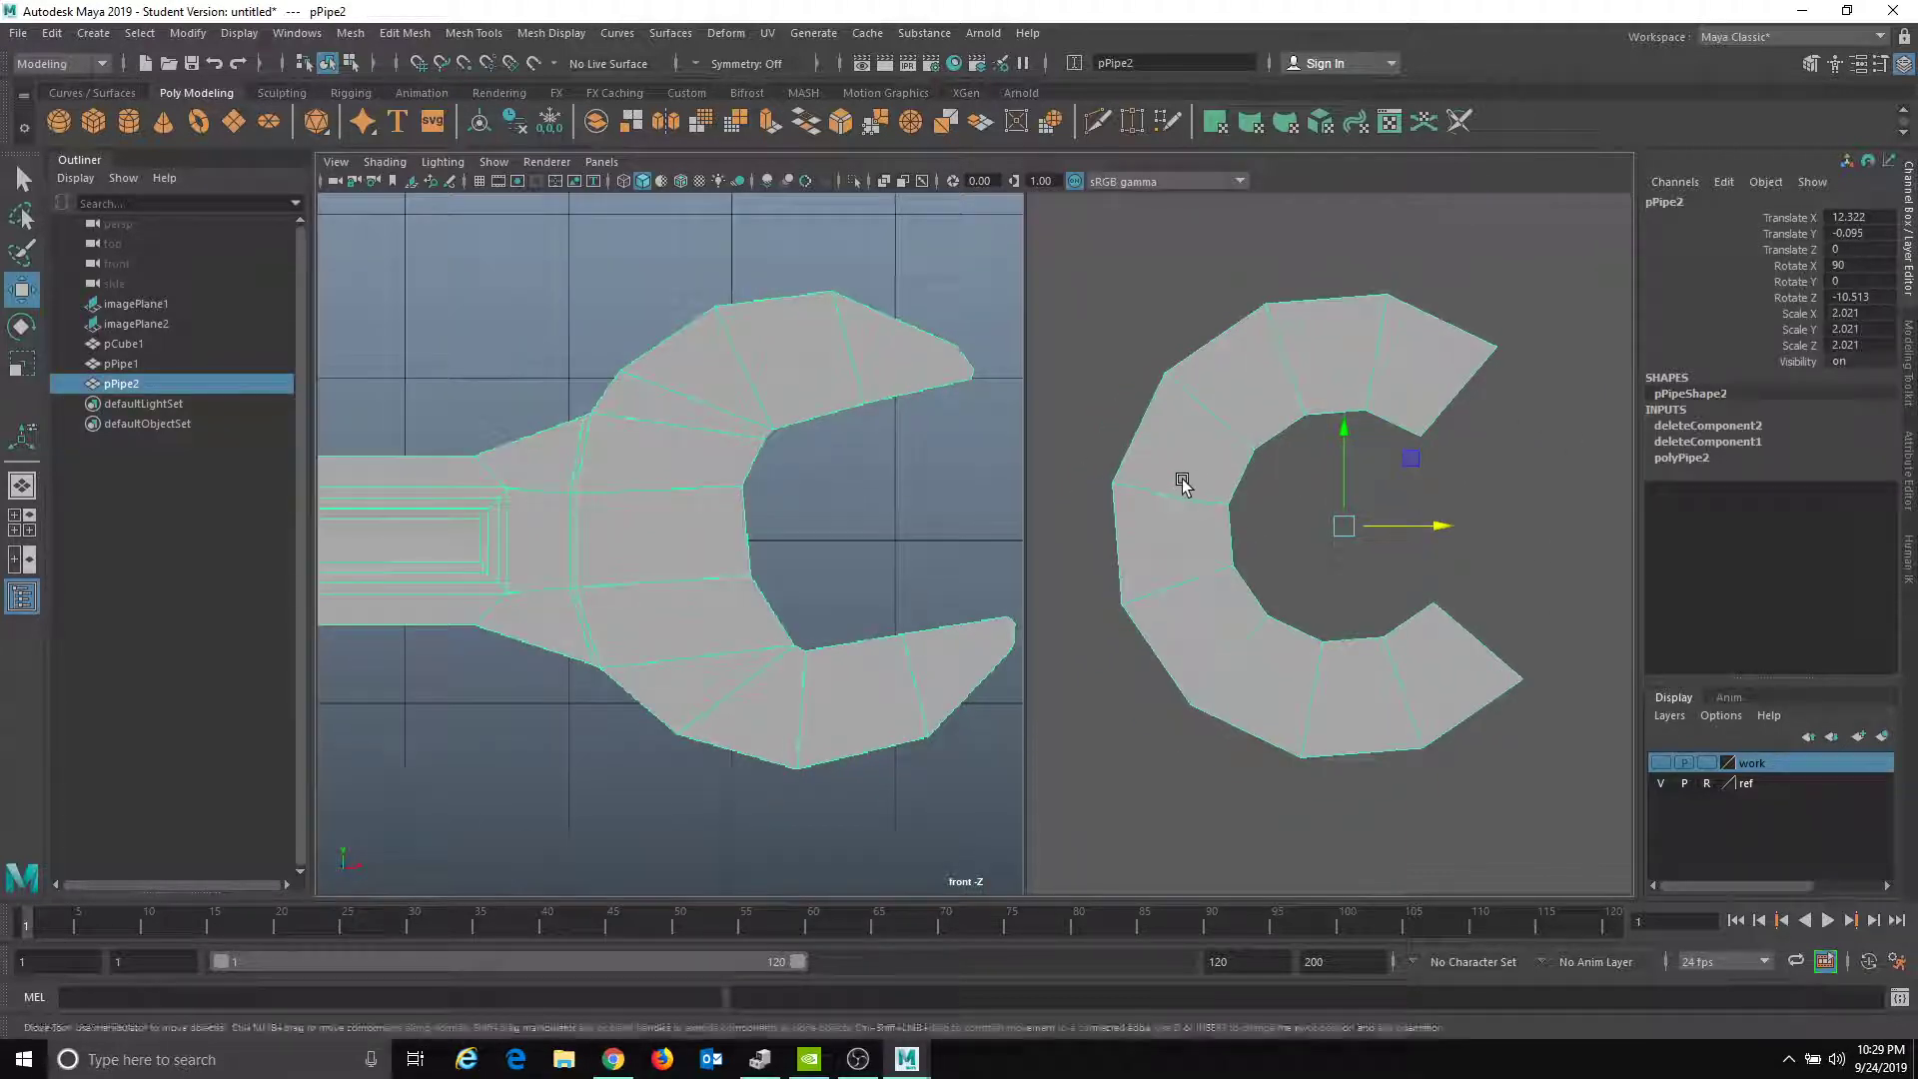
pyautogui.moveTo(1437, 526); pyautogui.dragTo(899, 570)
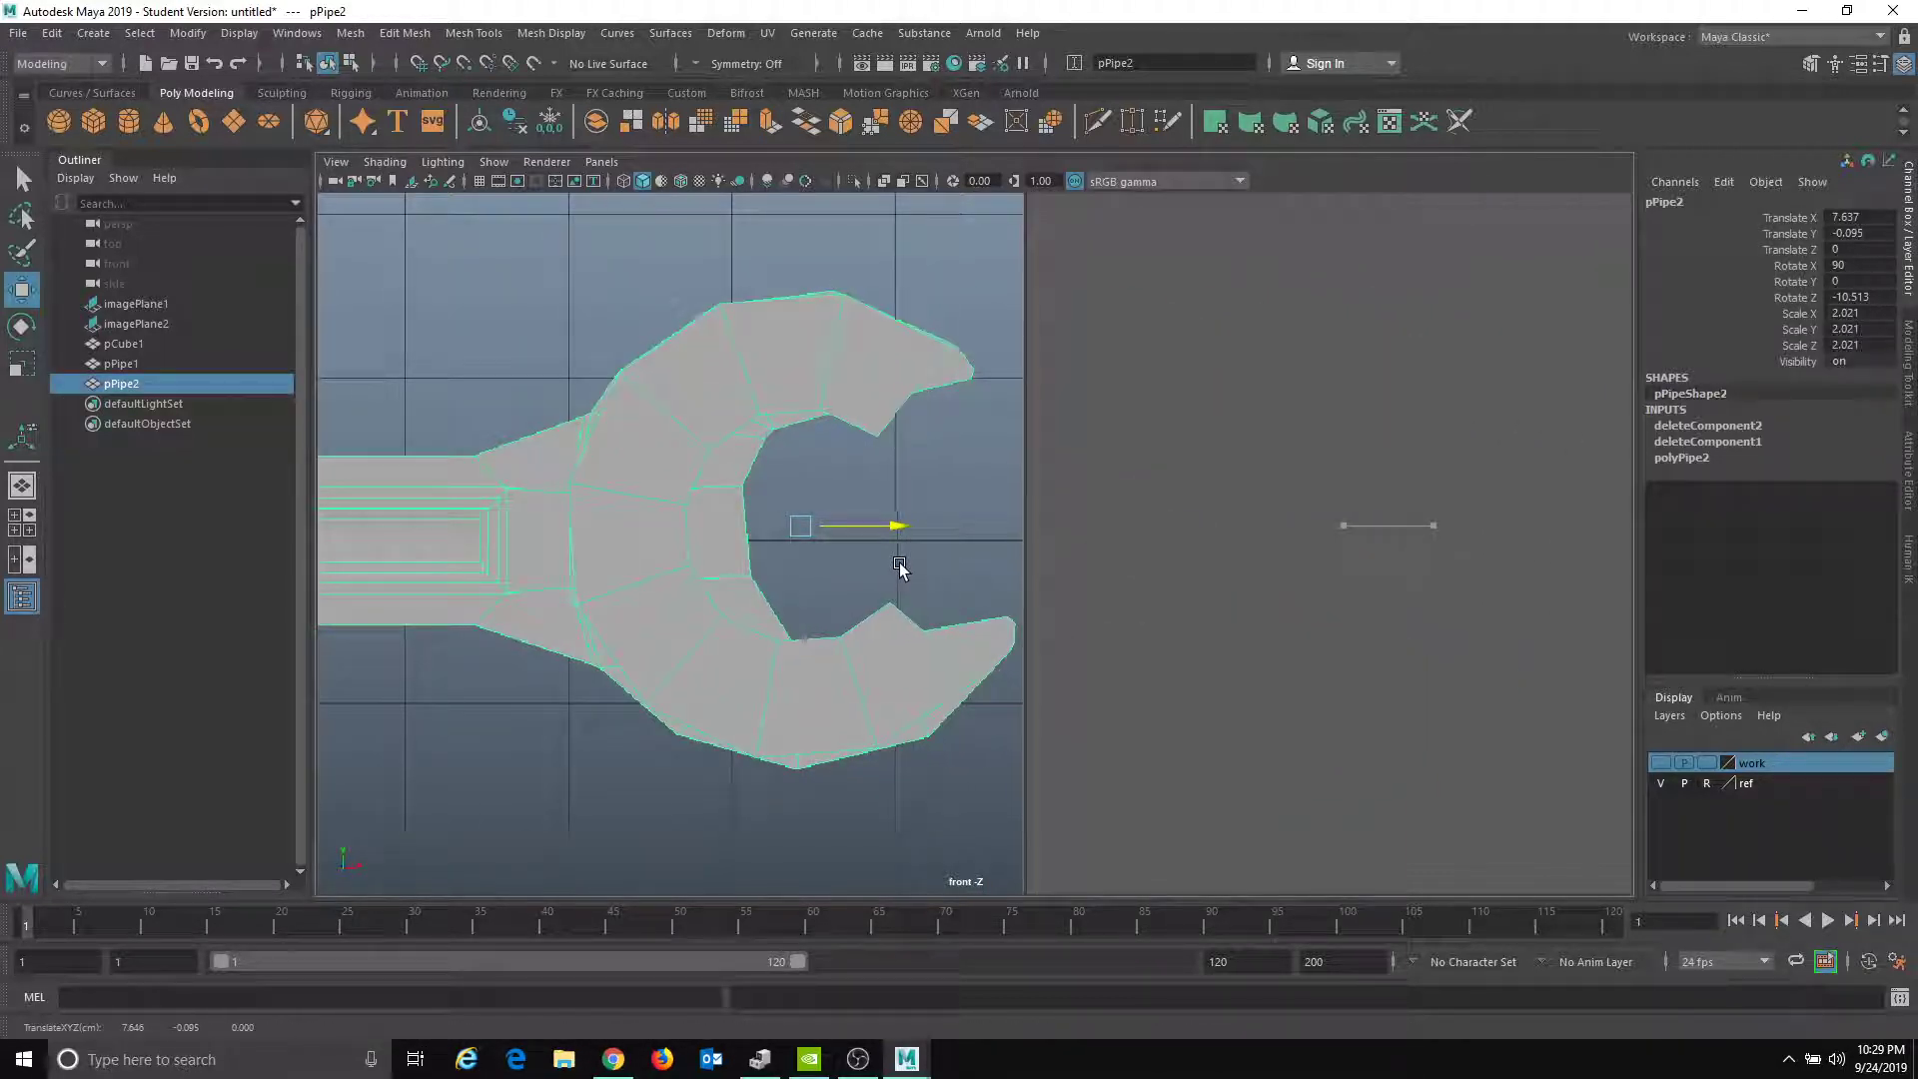
# - Turn on X-Ray shading and switch the C-shaped pipe to vertex mode for fitting it to the reference jaw
pyautogui.click(385, 162)
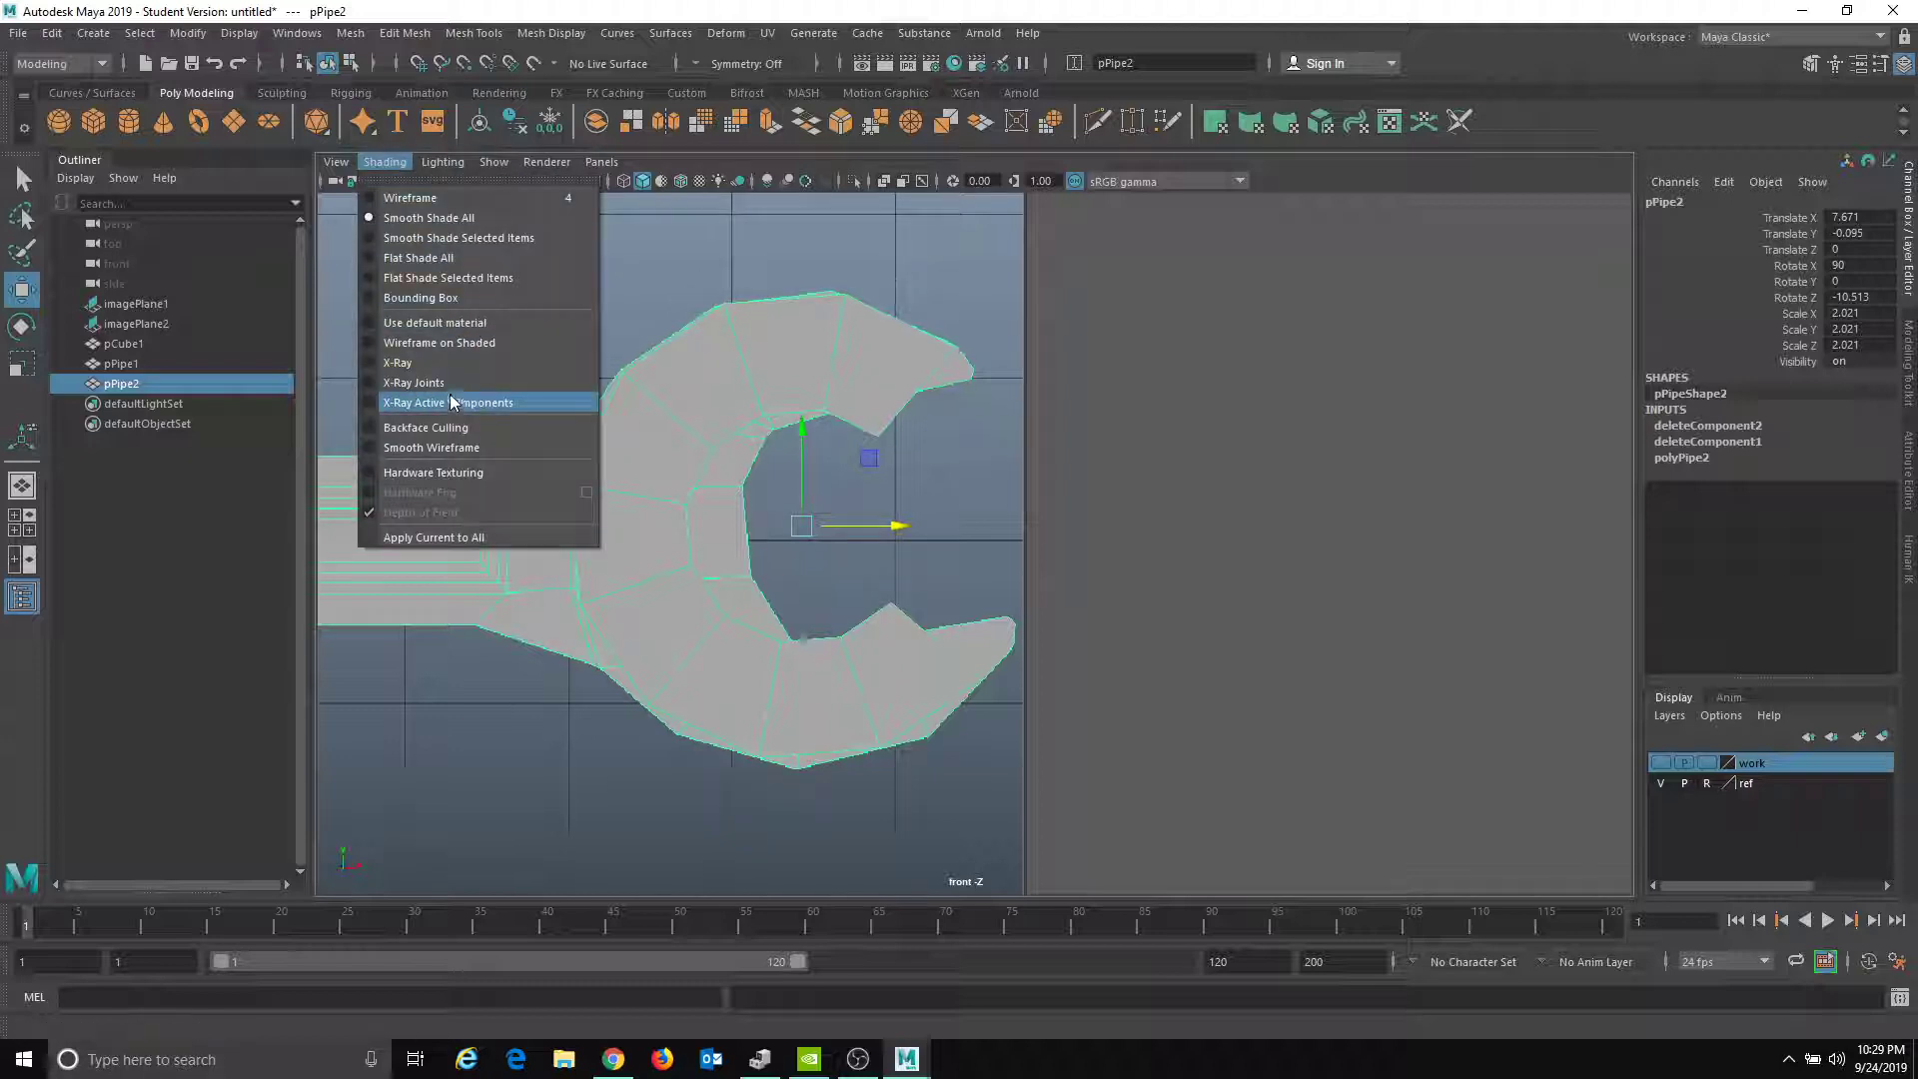
pyautogui.click(439, 364)
pyautogui.keyDown('alt'); pyautogui.moveTo(545, 413); pyautogui.dragTo(684, 405, button='middle'); pyautogui.keyUp('alt')
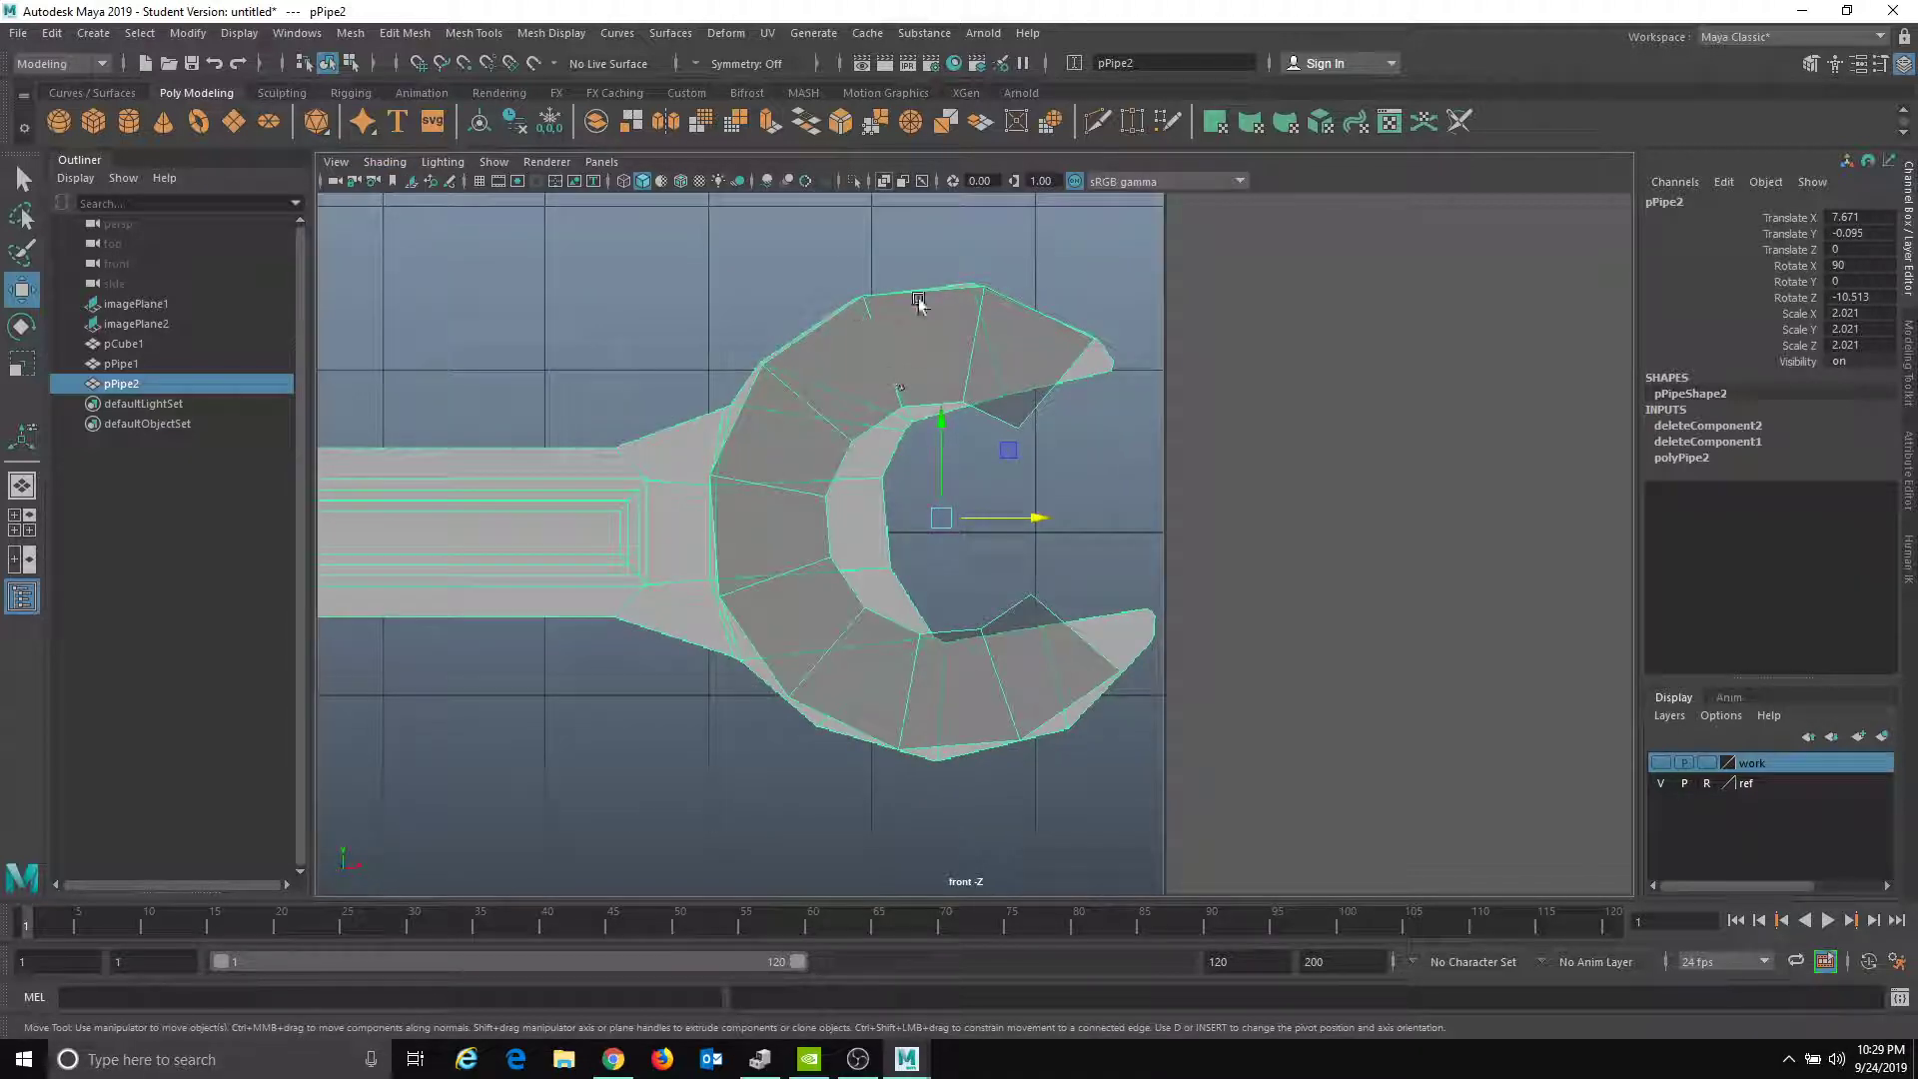
pyautogui.moveTo(956, 318); pyautogui.dragTo(886, 312, button='right')
pyautogui.keyDown('alt'); pyautogui.moveTo(886, 312); pyautogui.dragTo(794, 413, button='middle'); pyautogui.keyUp('alt')
pyautogui.scroll(6, 794, 410)
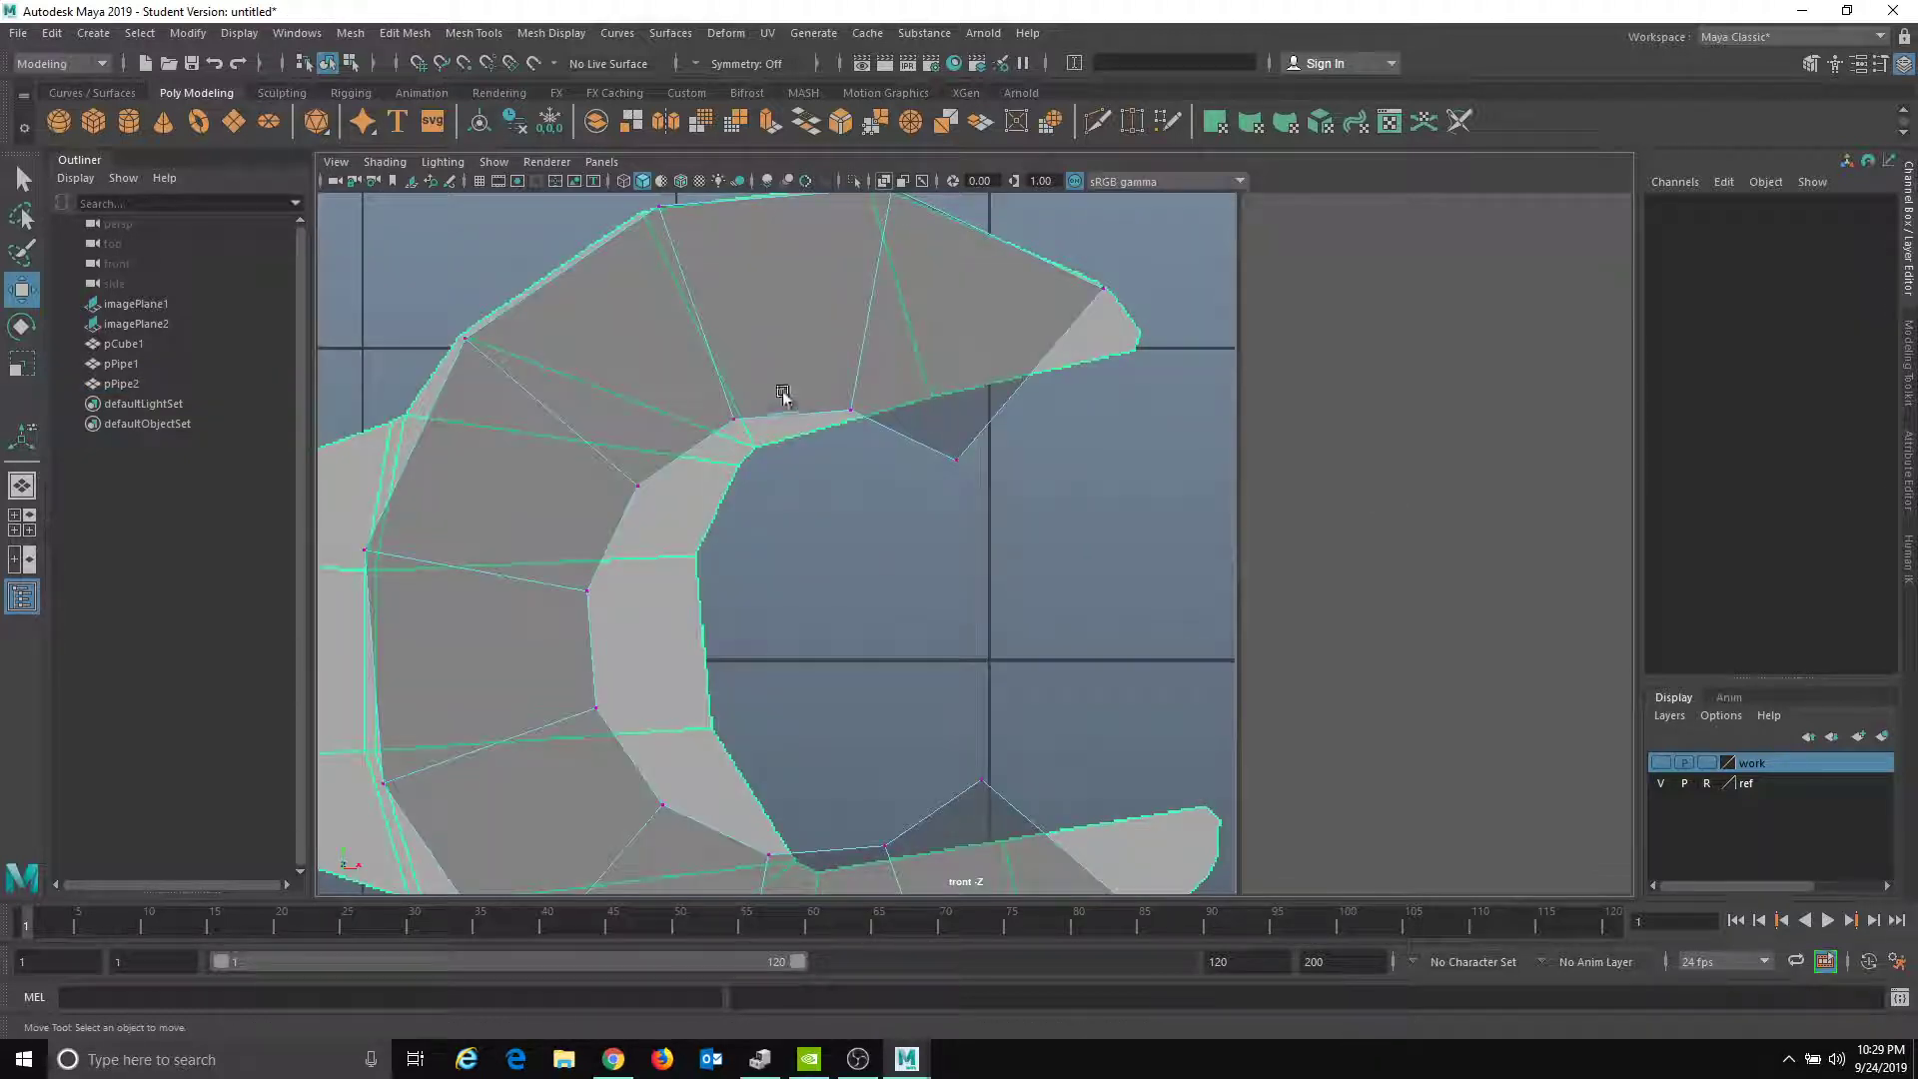
# - Move the upper prong's inner tip vertices, the inner vertices beside them and the outer vertices behind the tip onto the reference jaw outline
pyautogui.click(911, 602)
pyautogui.moveTo(912, 609); pyautogui.dragTo(1079, 506)
pyautogui.click(797, 545)
pyautogui.moveTo(800, 543); pyautogui.dragTo(886, 537)
pyautogui.click(843, 313)
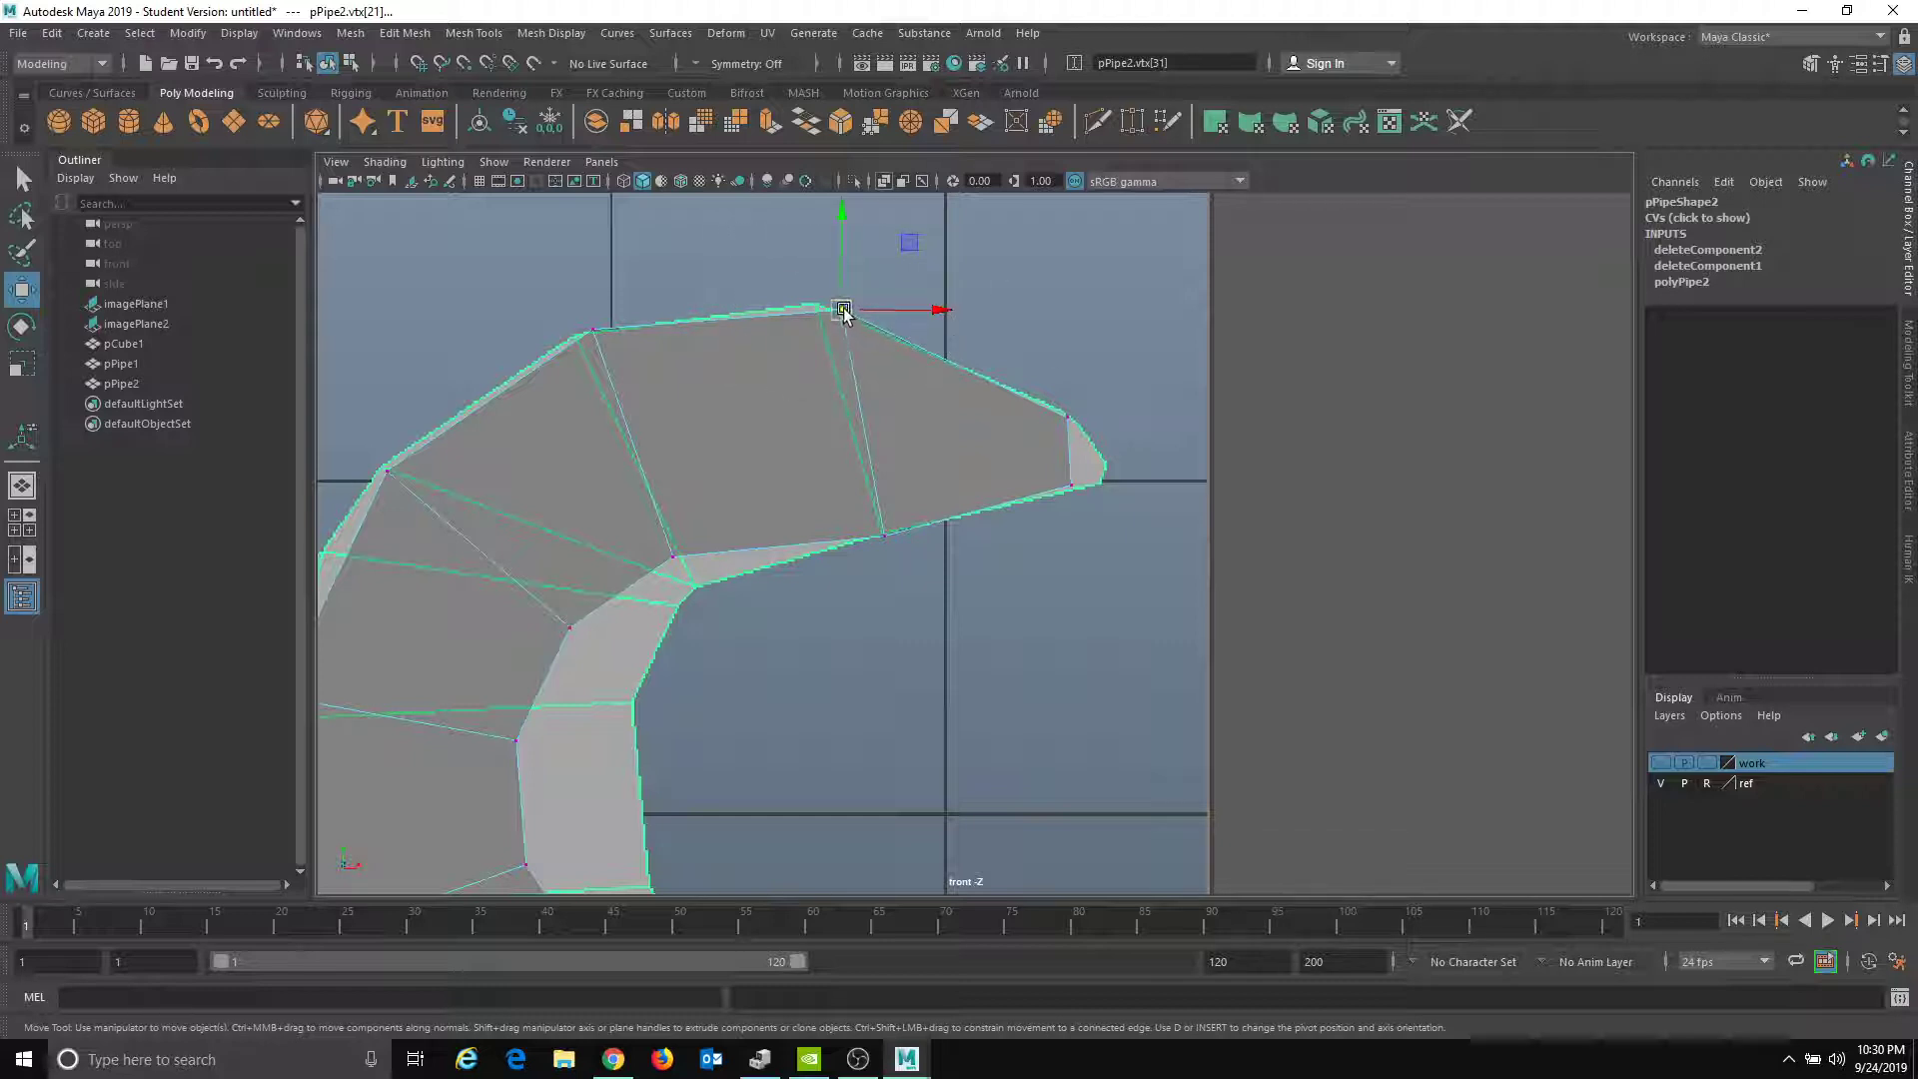
pyautogui.moveTo(844, 314); pyautogui.dragTo(817, 305)
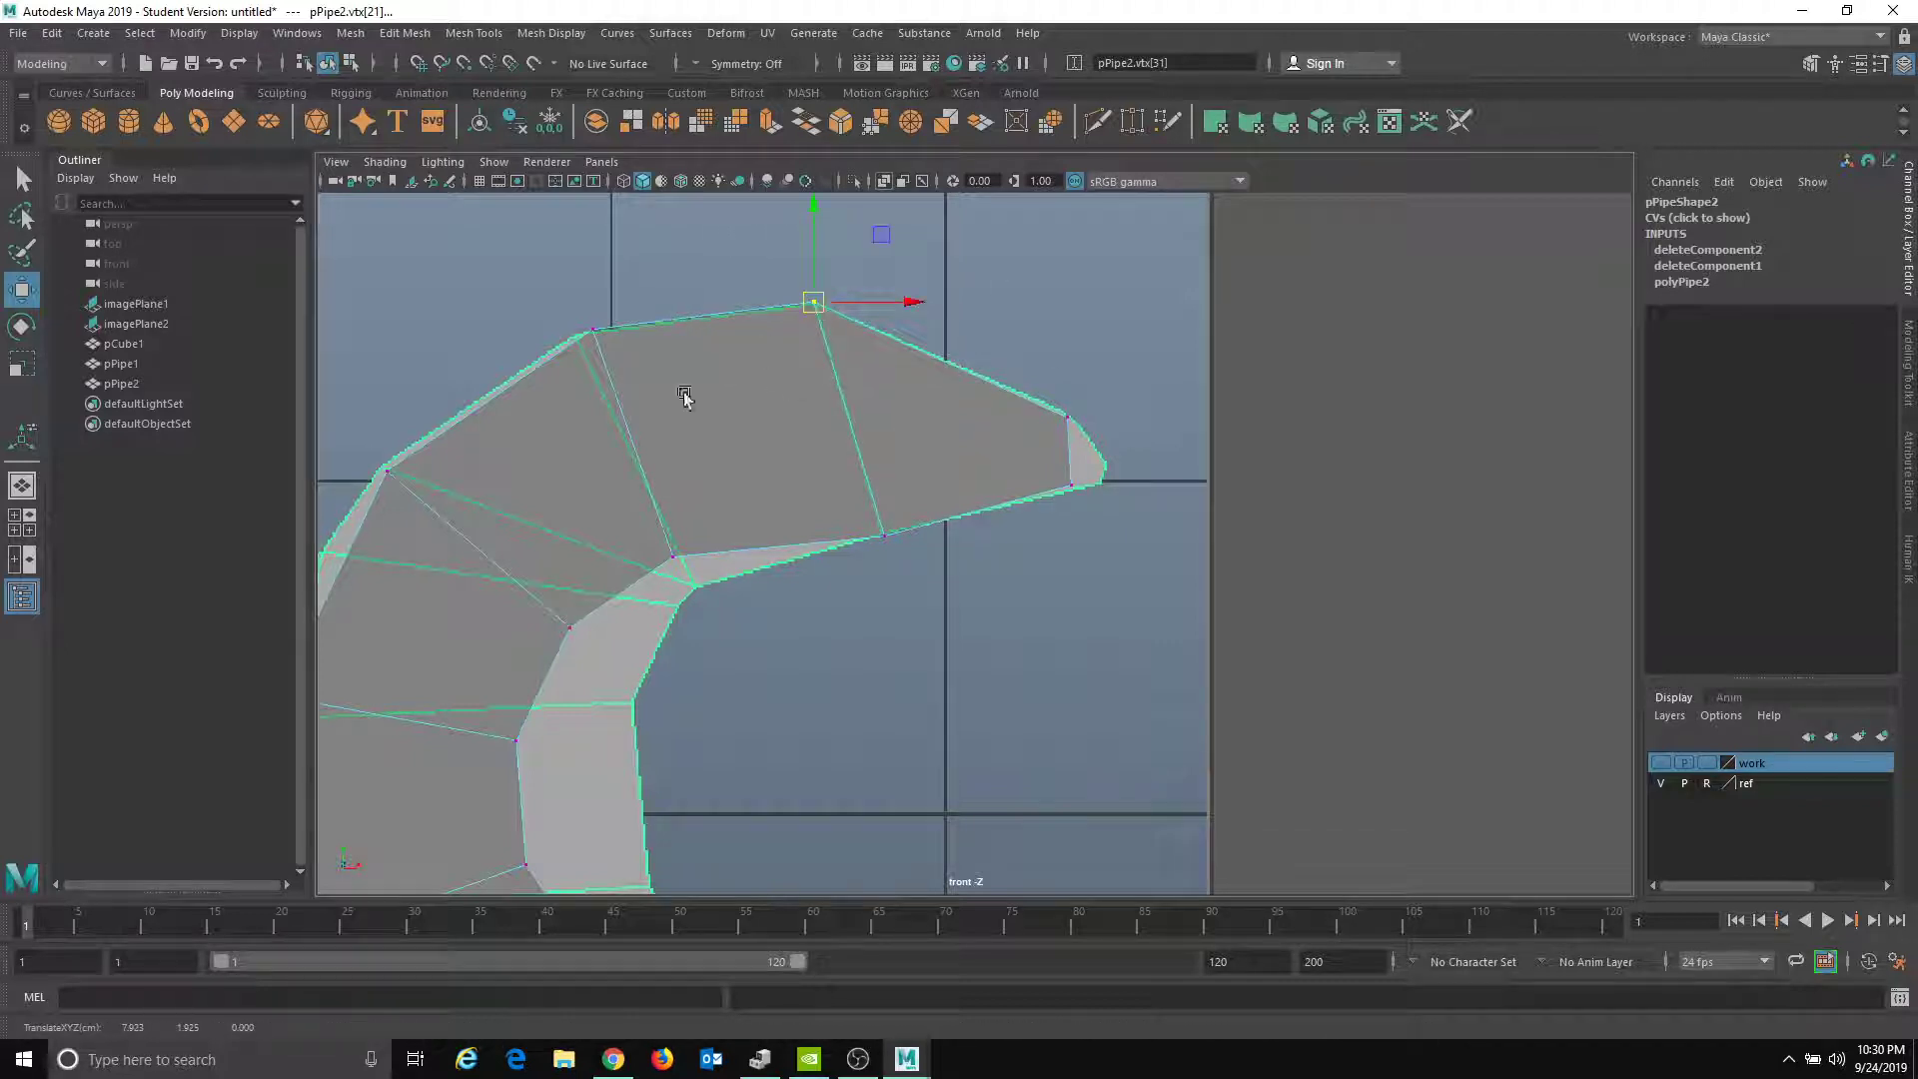
# - Fit the next outer and inner vertices of the upper prong to the reference, placing the inner ones on the jaw's upper inside corner
pyautogui.keyDown('alt'); pyautogui.moveTo(766, 351); pyautogui.dragTo(856, 373, button='middle'); pyautogui.keyUp('alt')
pyautogui.click(822, 289)
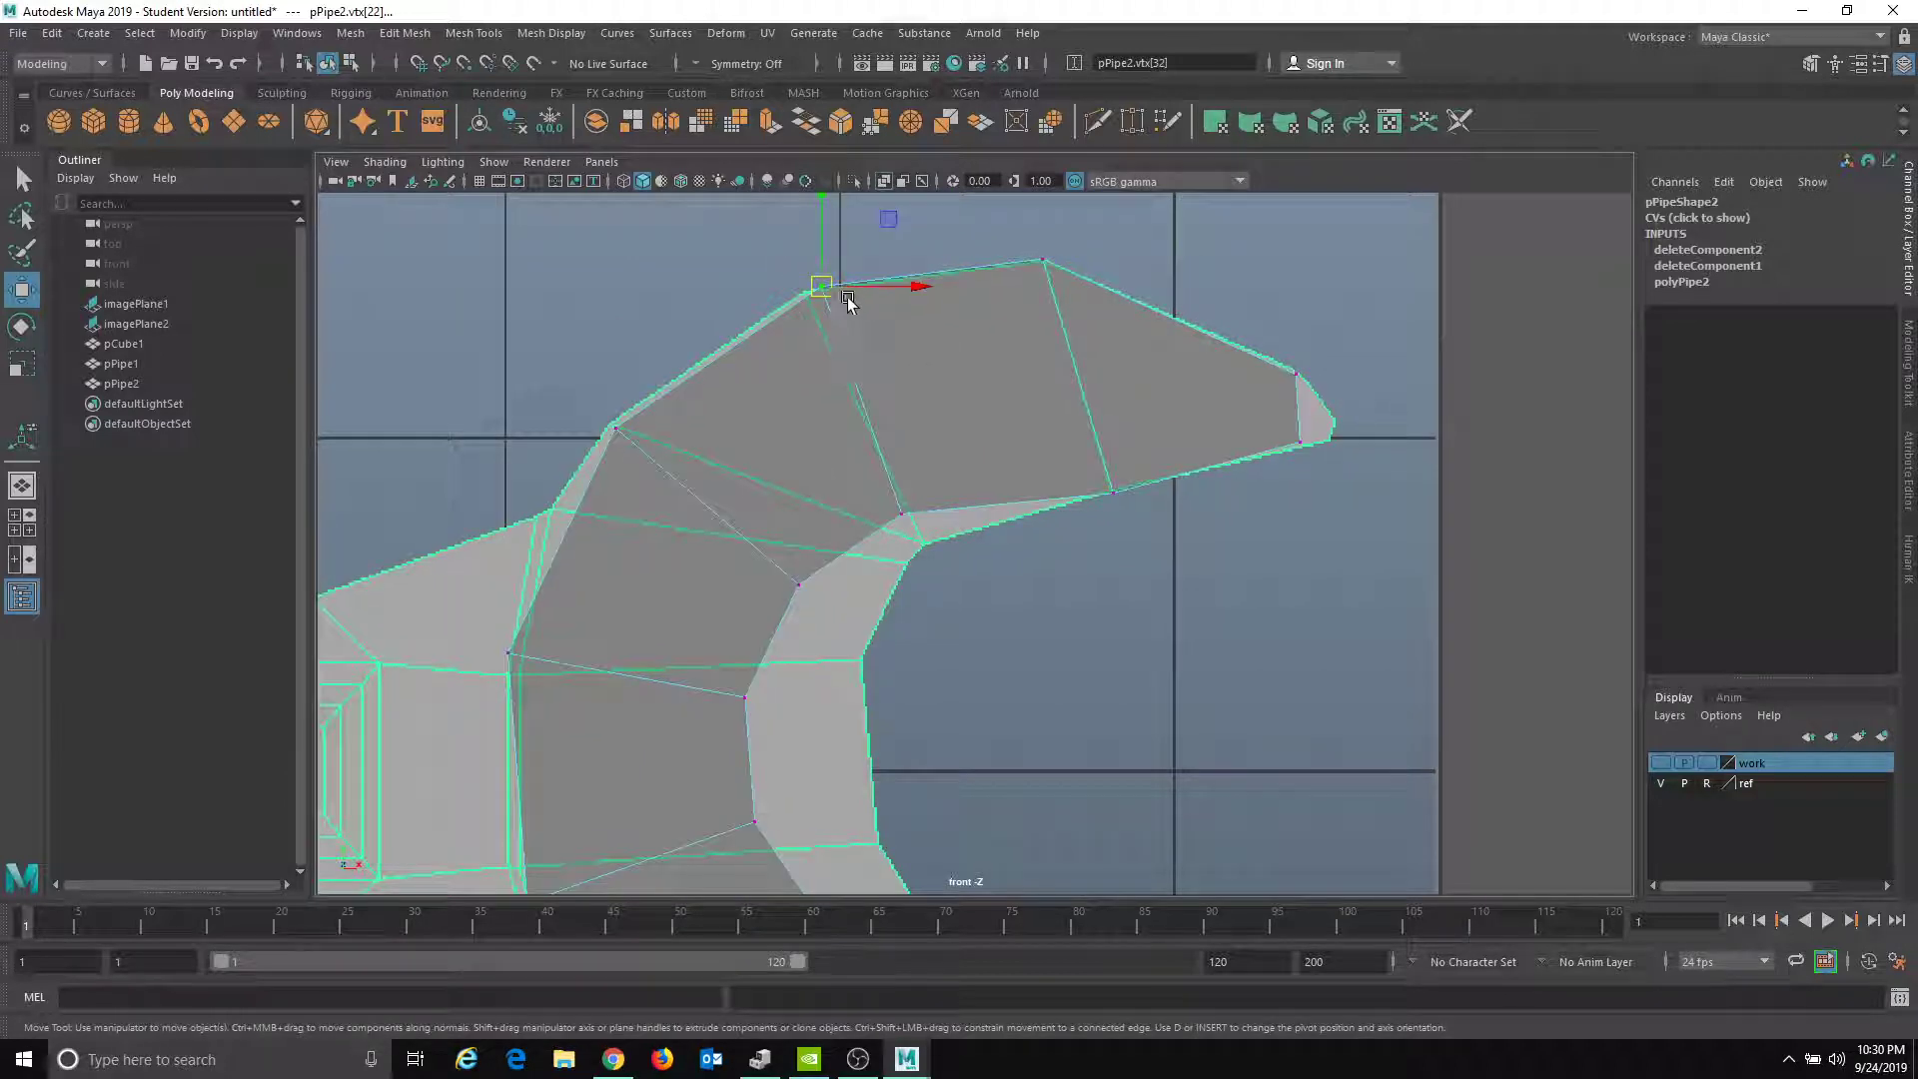
pyautogui.moveTo(848, 303); pyautogui.dragTo(813, 300)
pyautogui.click(896, 530)
pyautogui.moveTo(896, 531); pyautogui.dragTo(914, 547)
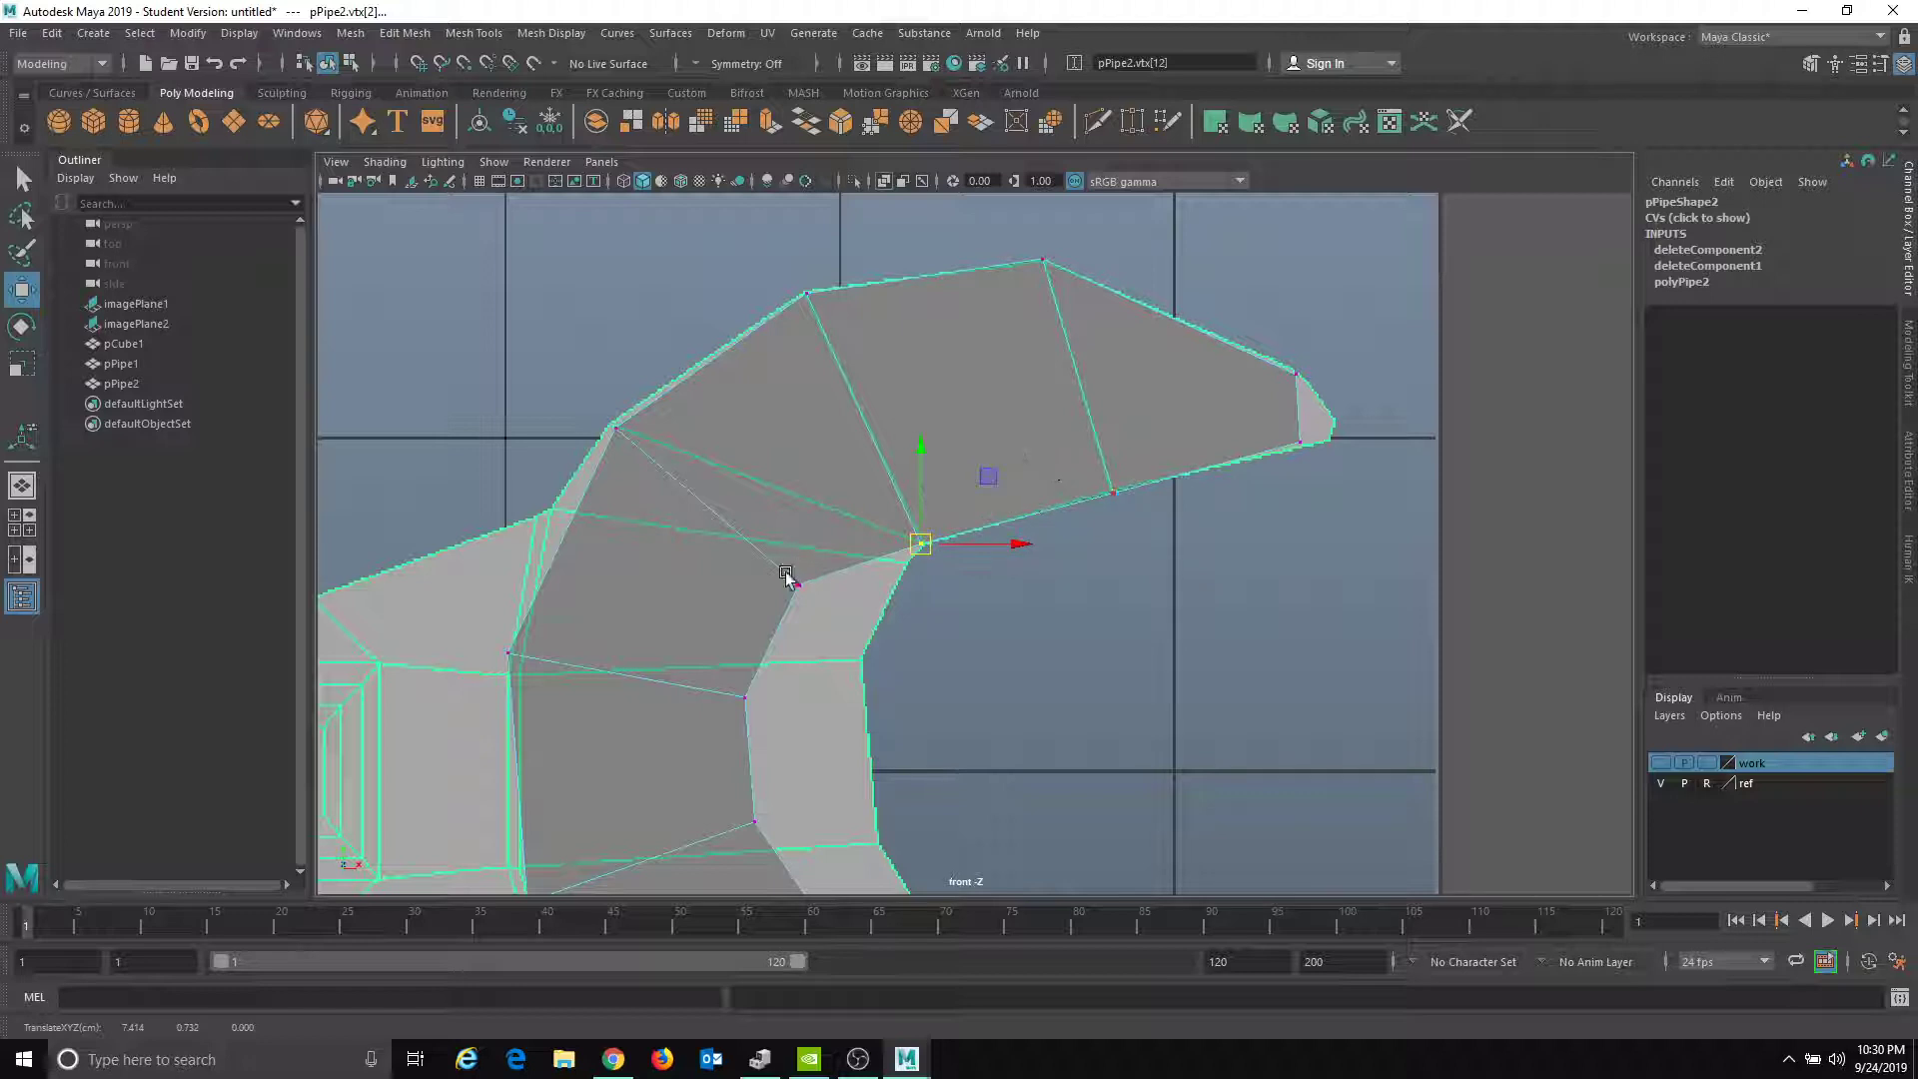
# - Select the next inner-edge vertices, inspect the C-shaped pipe in the perspective view and return to the front view
pyautogui.click(769, 600)
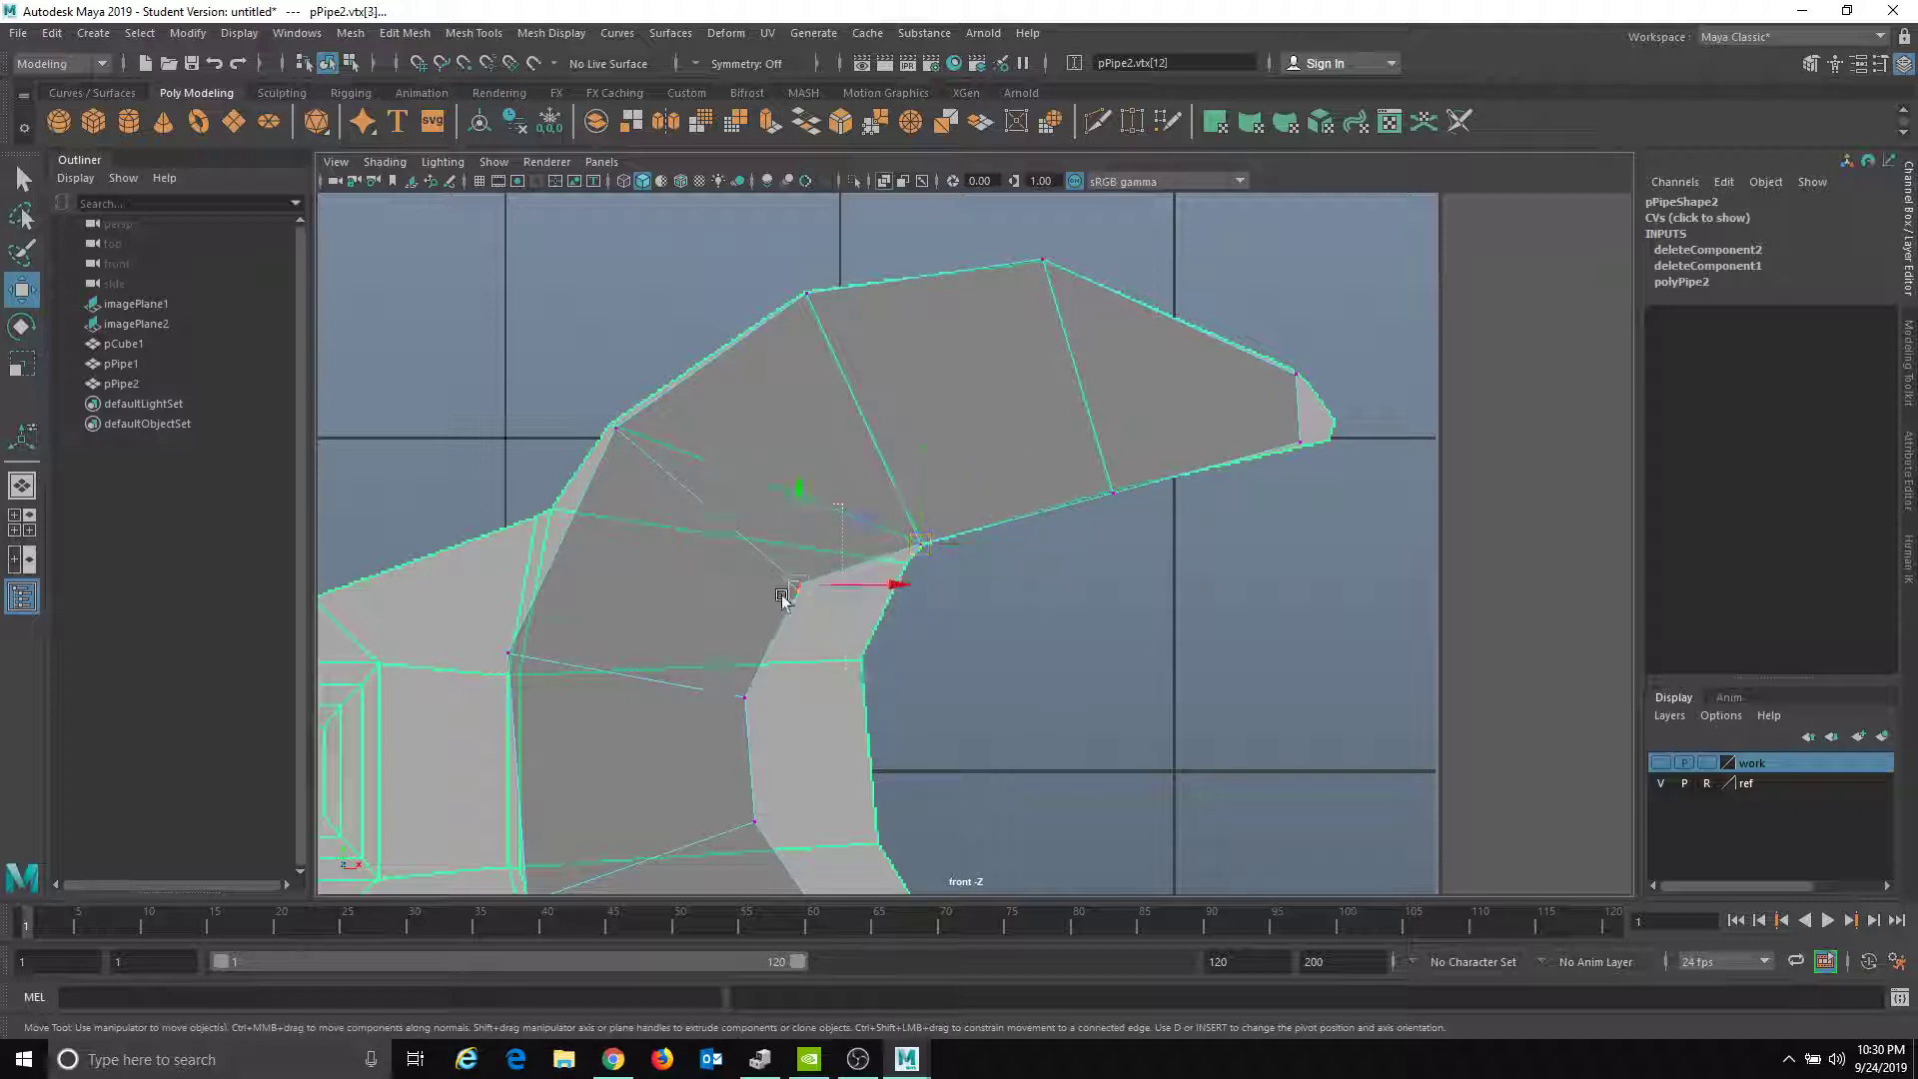
pyautogui.click(602, 162)
pyautogui.moveTo(699, 184)
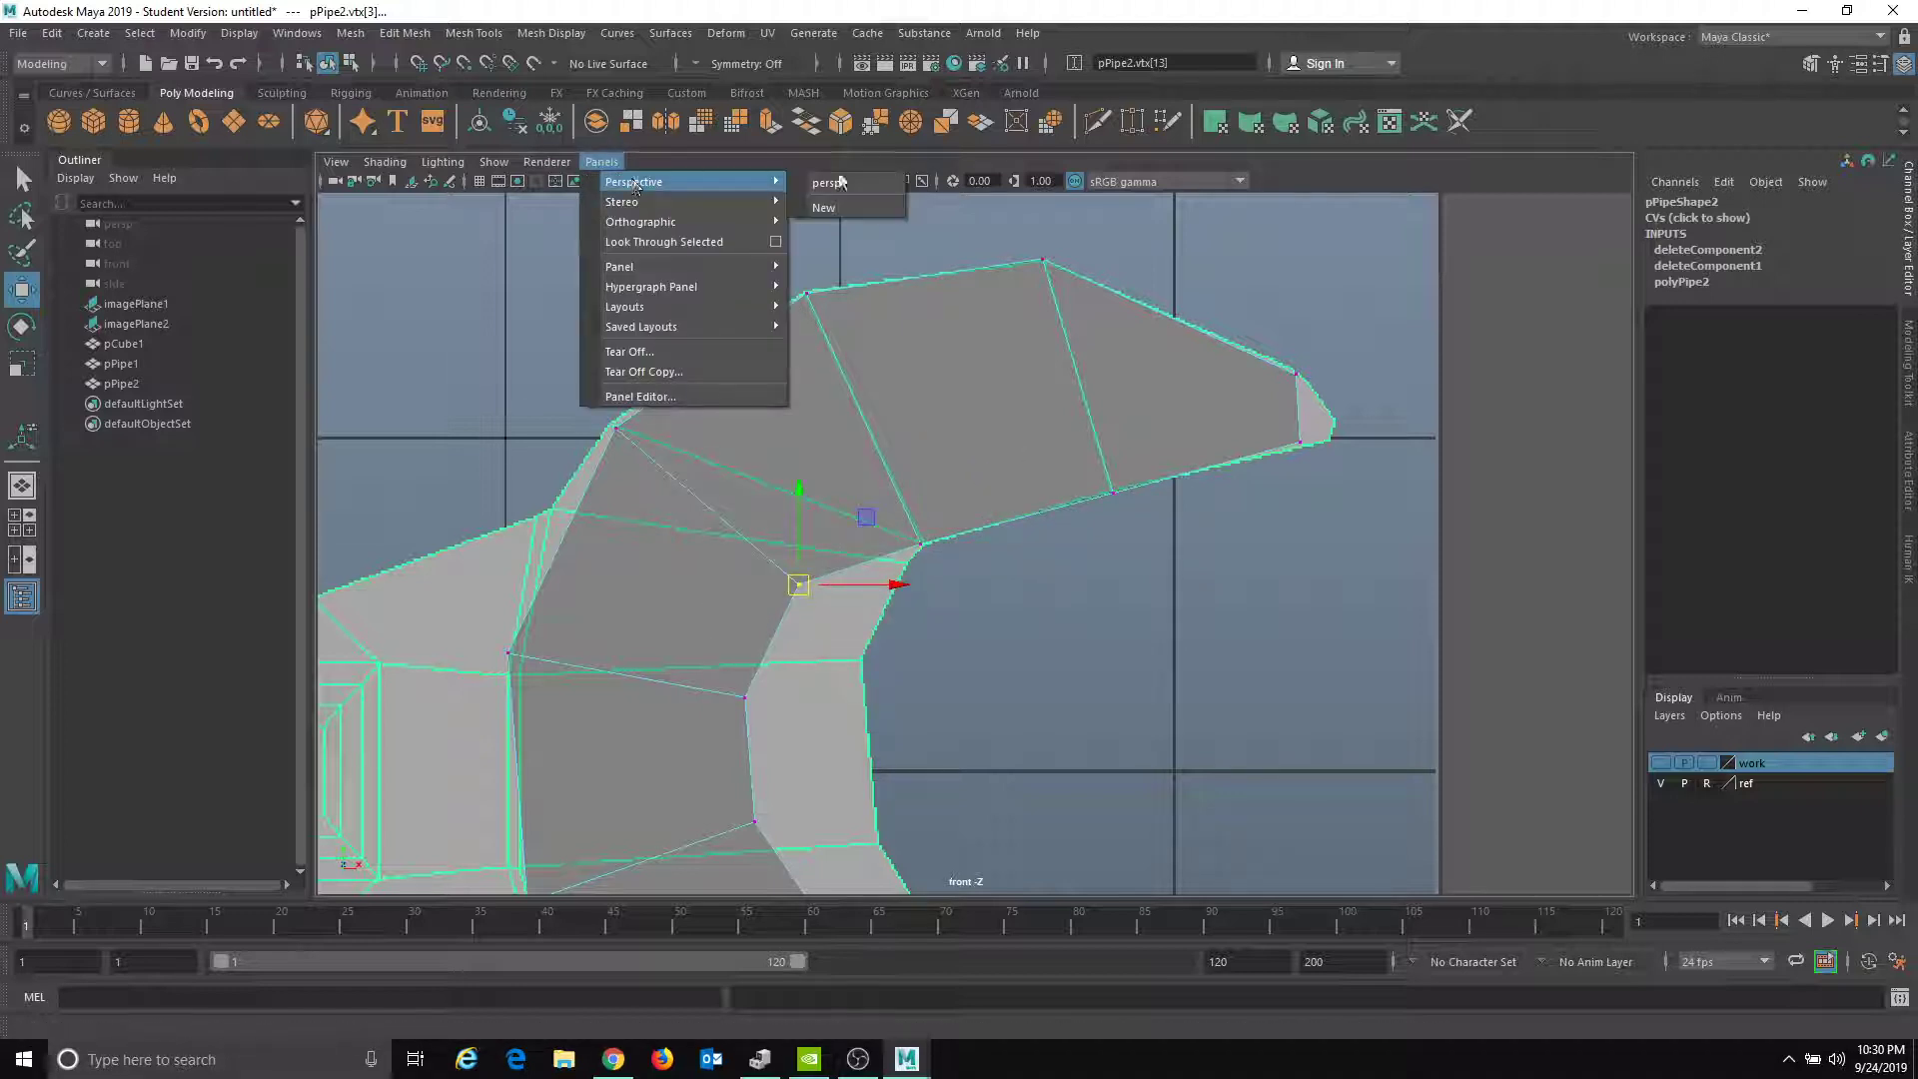
pyautogui.click(851, 182)
pyautogui.click(618, 163)
pyautogui.click(825, 182)
pyautogui.keyDown('alt'); pyautogui.moveTo(1039, 400); pyautogui.dragTo(976, 509); pyautogui.keyUp('alt')
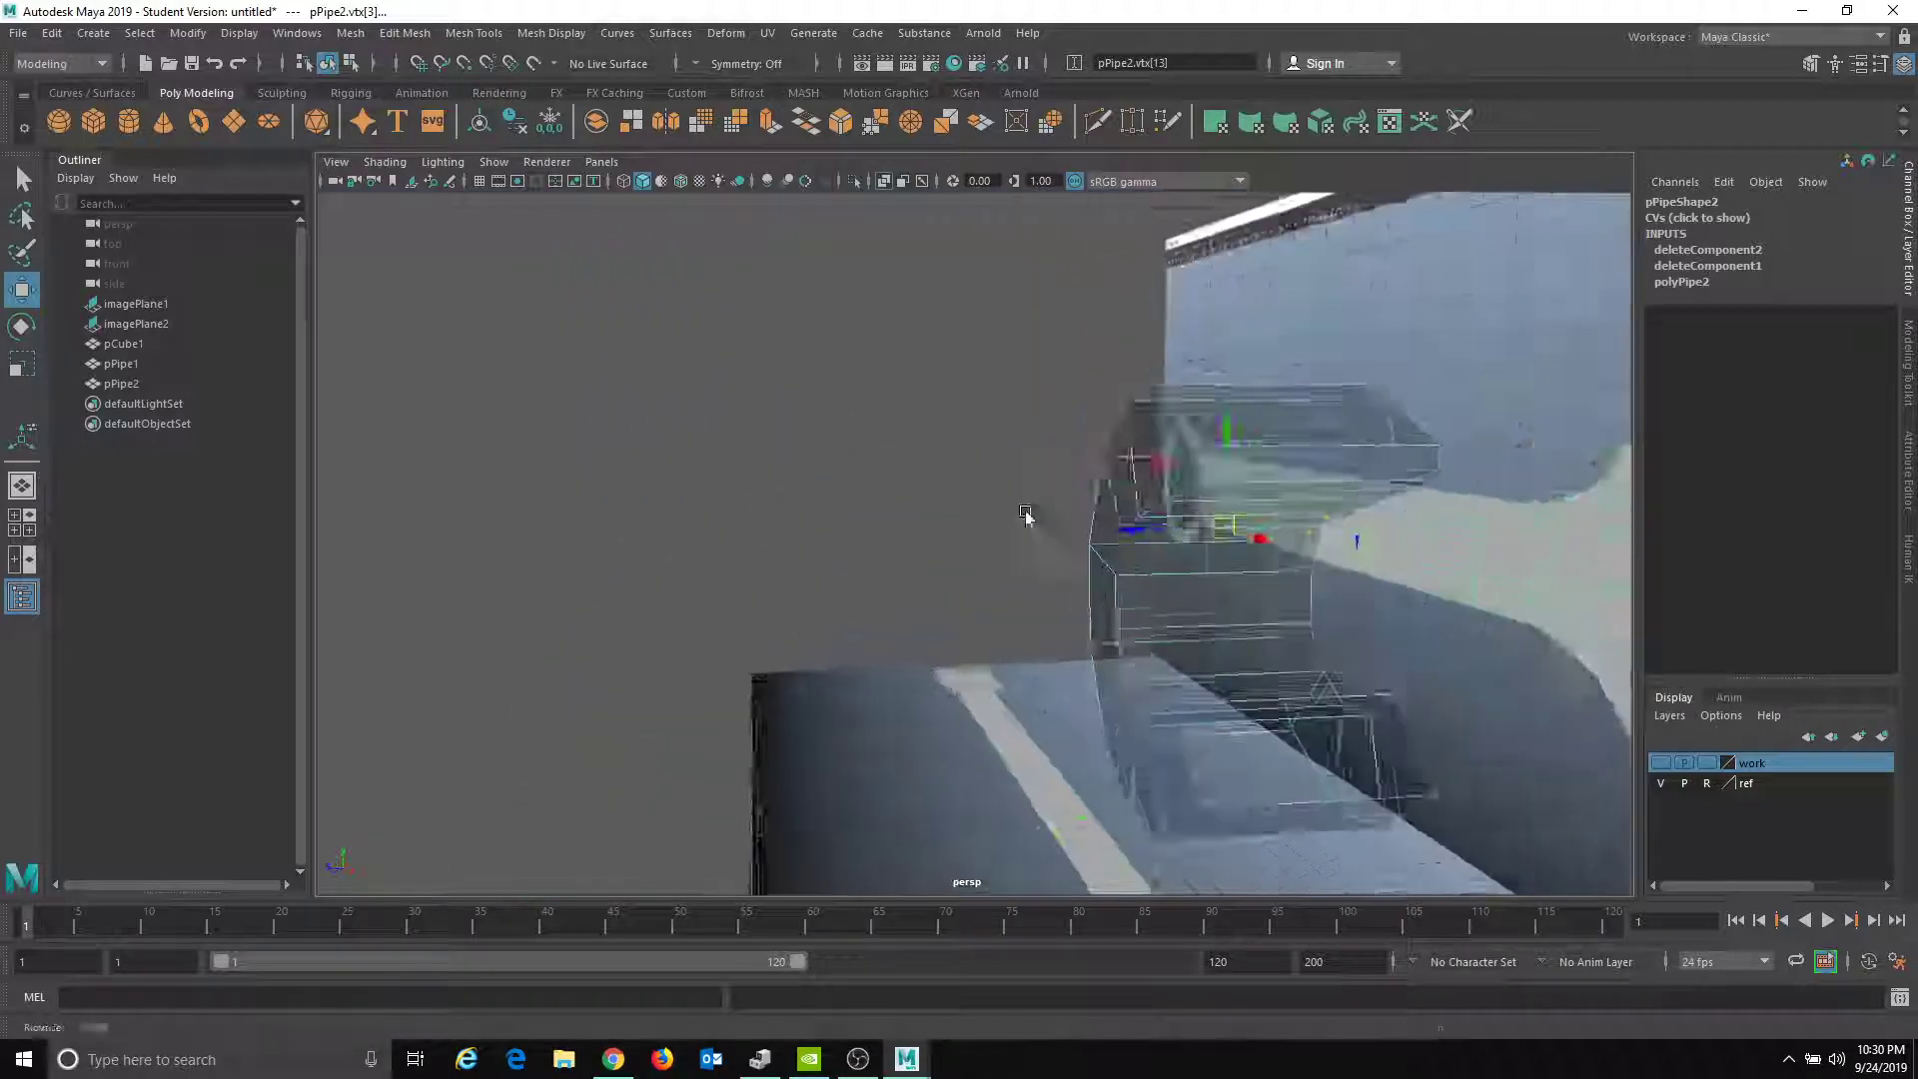
pyautogui.keyDown('alt'); pyautogui.moveTo(976, 509); pyautogui.dragTo(1045, 458, button='right'); pyautogui.keyUp('alt')
pyautogui.keyDown('alt'); pyautogui.moveTo(1029, 435); pyautogui.dragTo(762, 386); pyautogui.keyUp('alt')
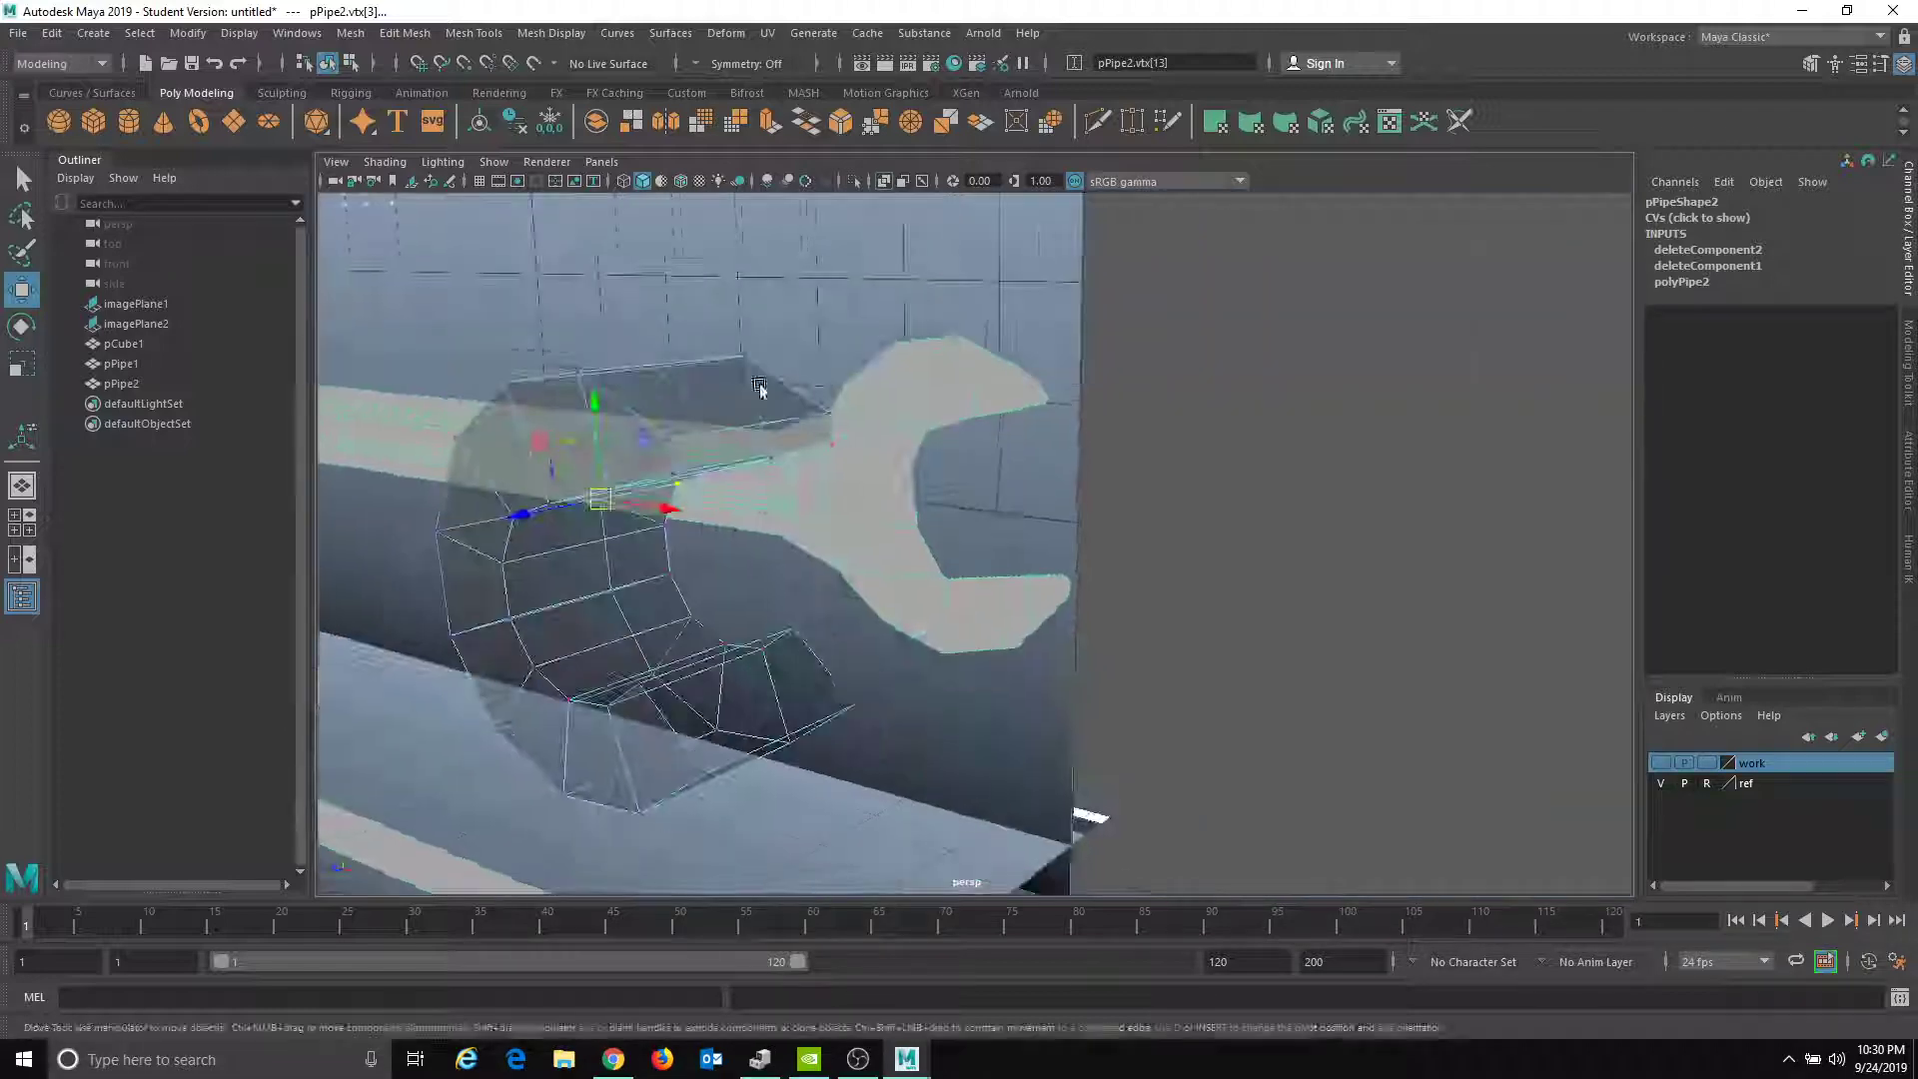
pyautogui.click(601, 162)
pyautogui.moveTo(744, 222)
pyautogui.click(821, 223)
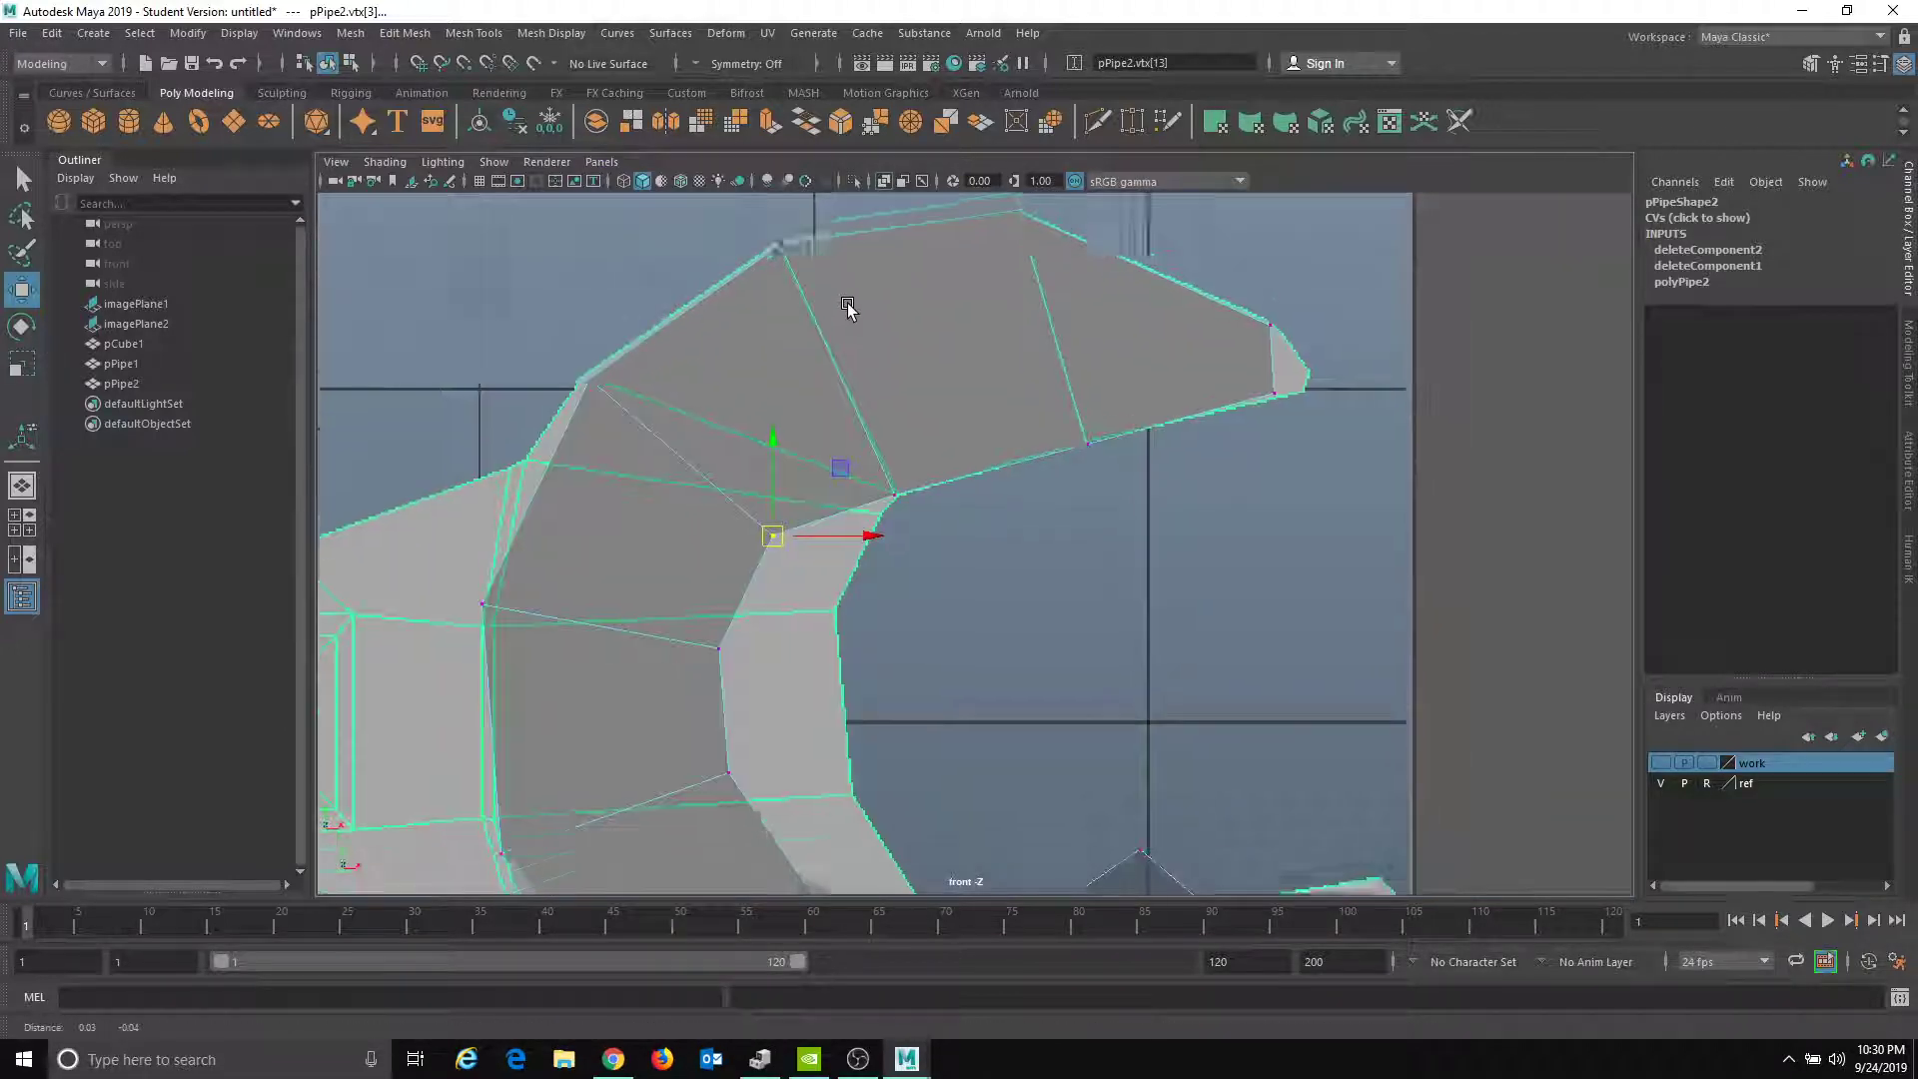
# - Move the selected inner-edge vertices onto the reference corner just below the upper prong's inside corner
pyautogui.moveTo(760, 519); pyautogui.dragTo(827, 587)
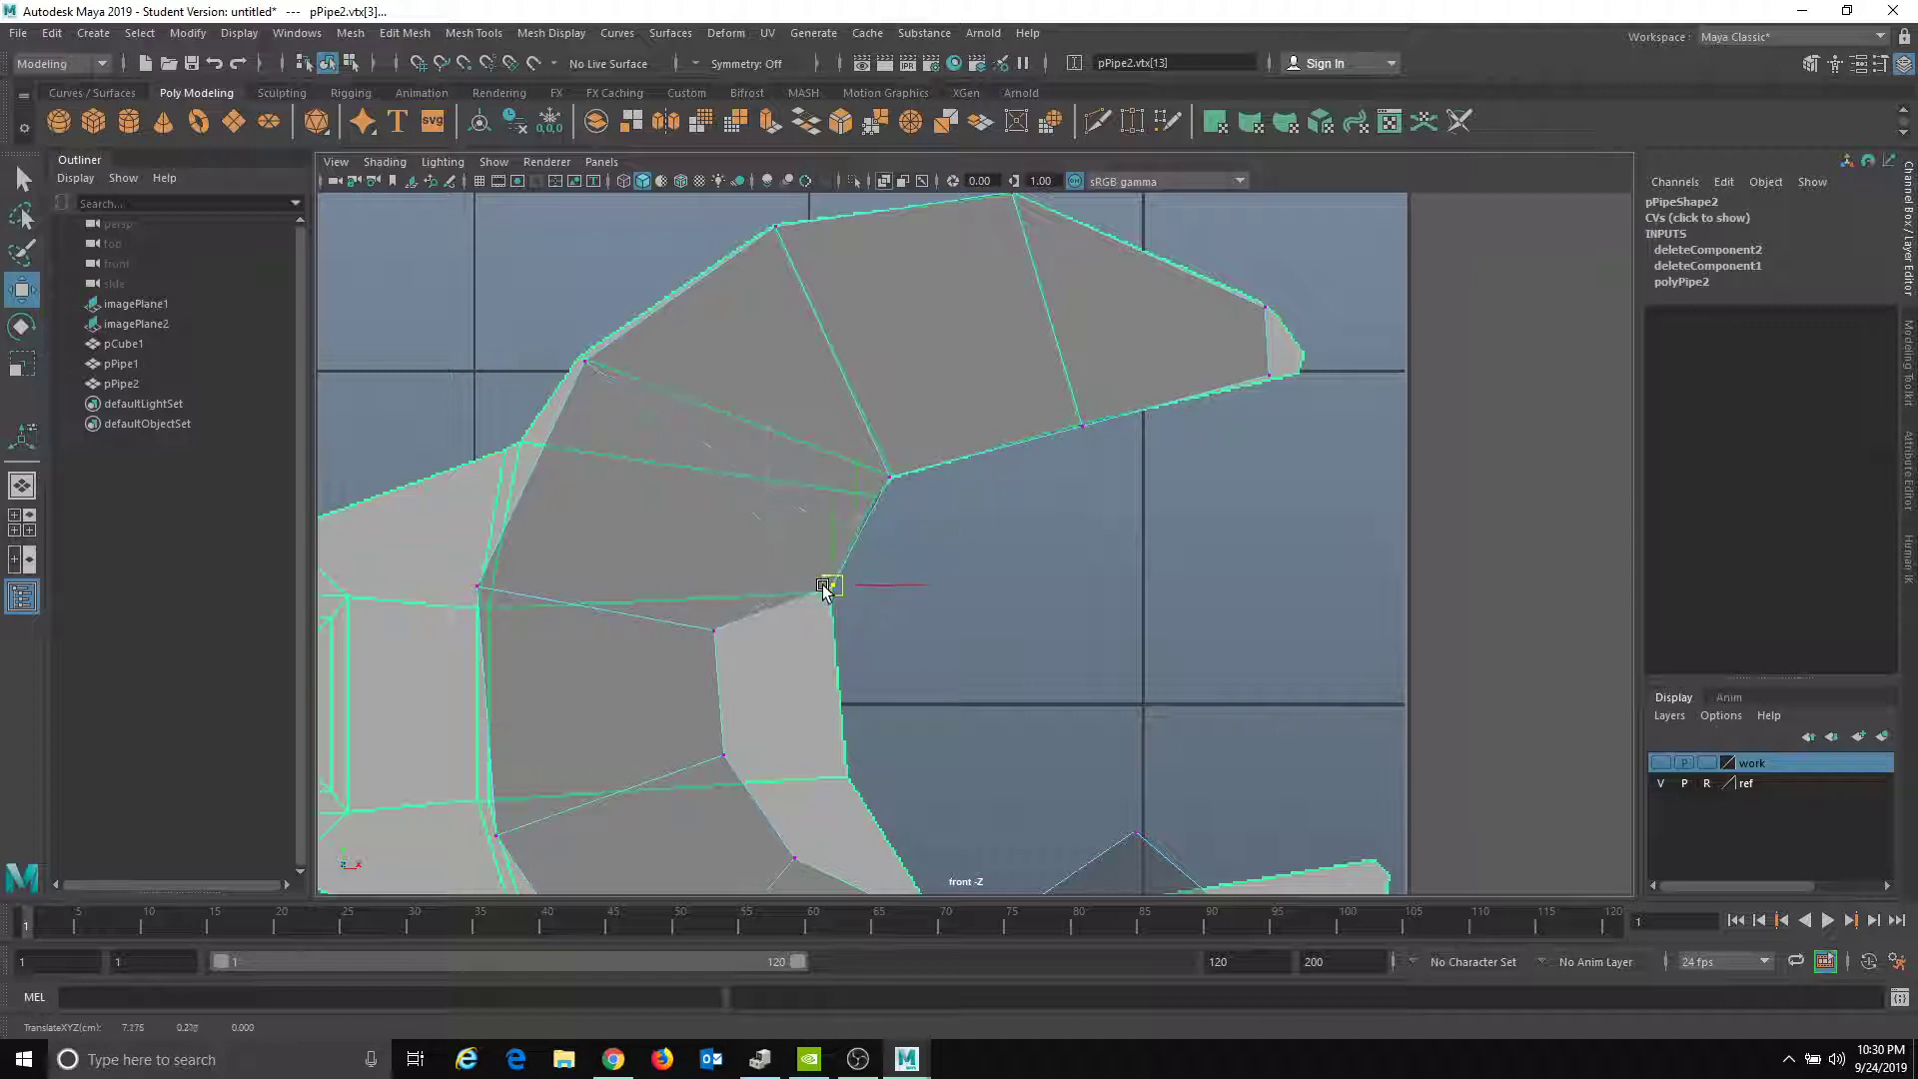
pyautogui.keyDown('alt'); pyautogui.moveTo(824, 595); pyautogui.dragTo(761, 435, button='middle'); pyautogui.keyUp('alt')
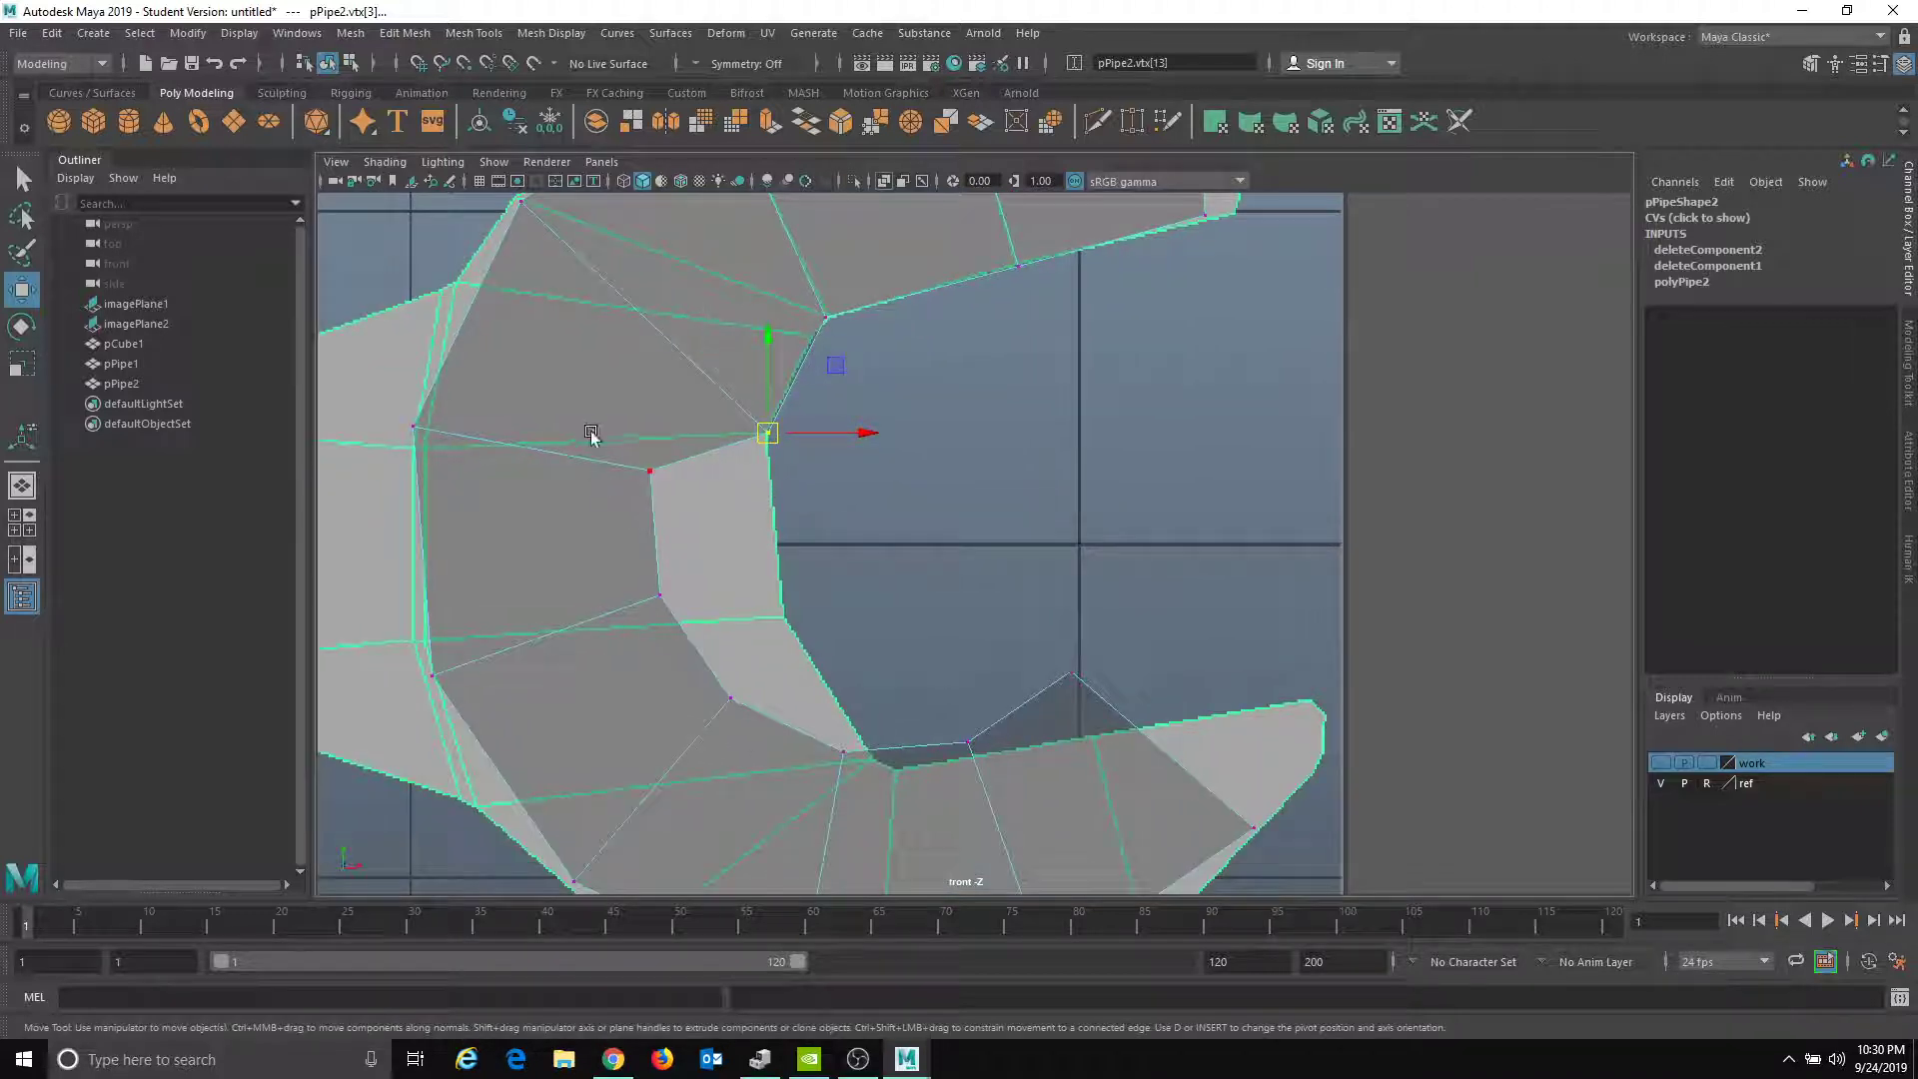
pyautogui.moveTo(681, 537); pyautogui.dragTo(704, 502)
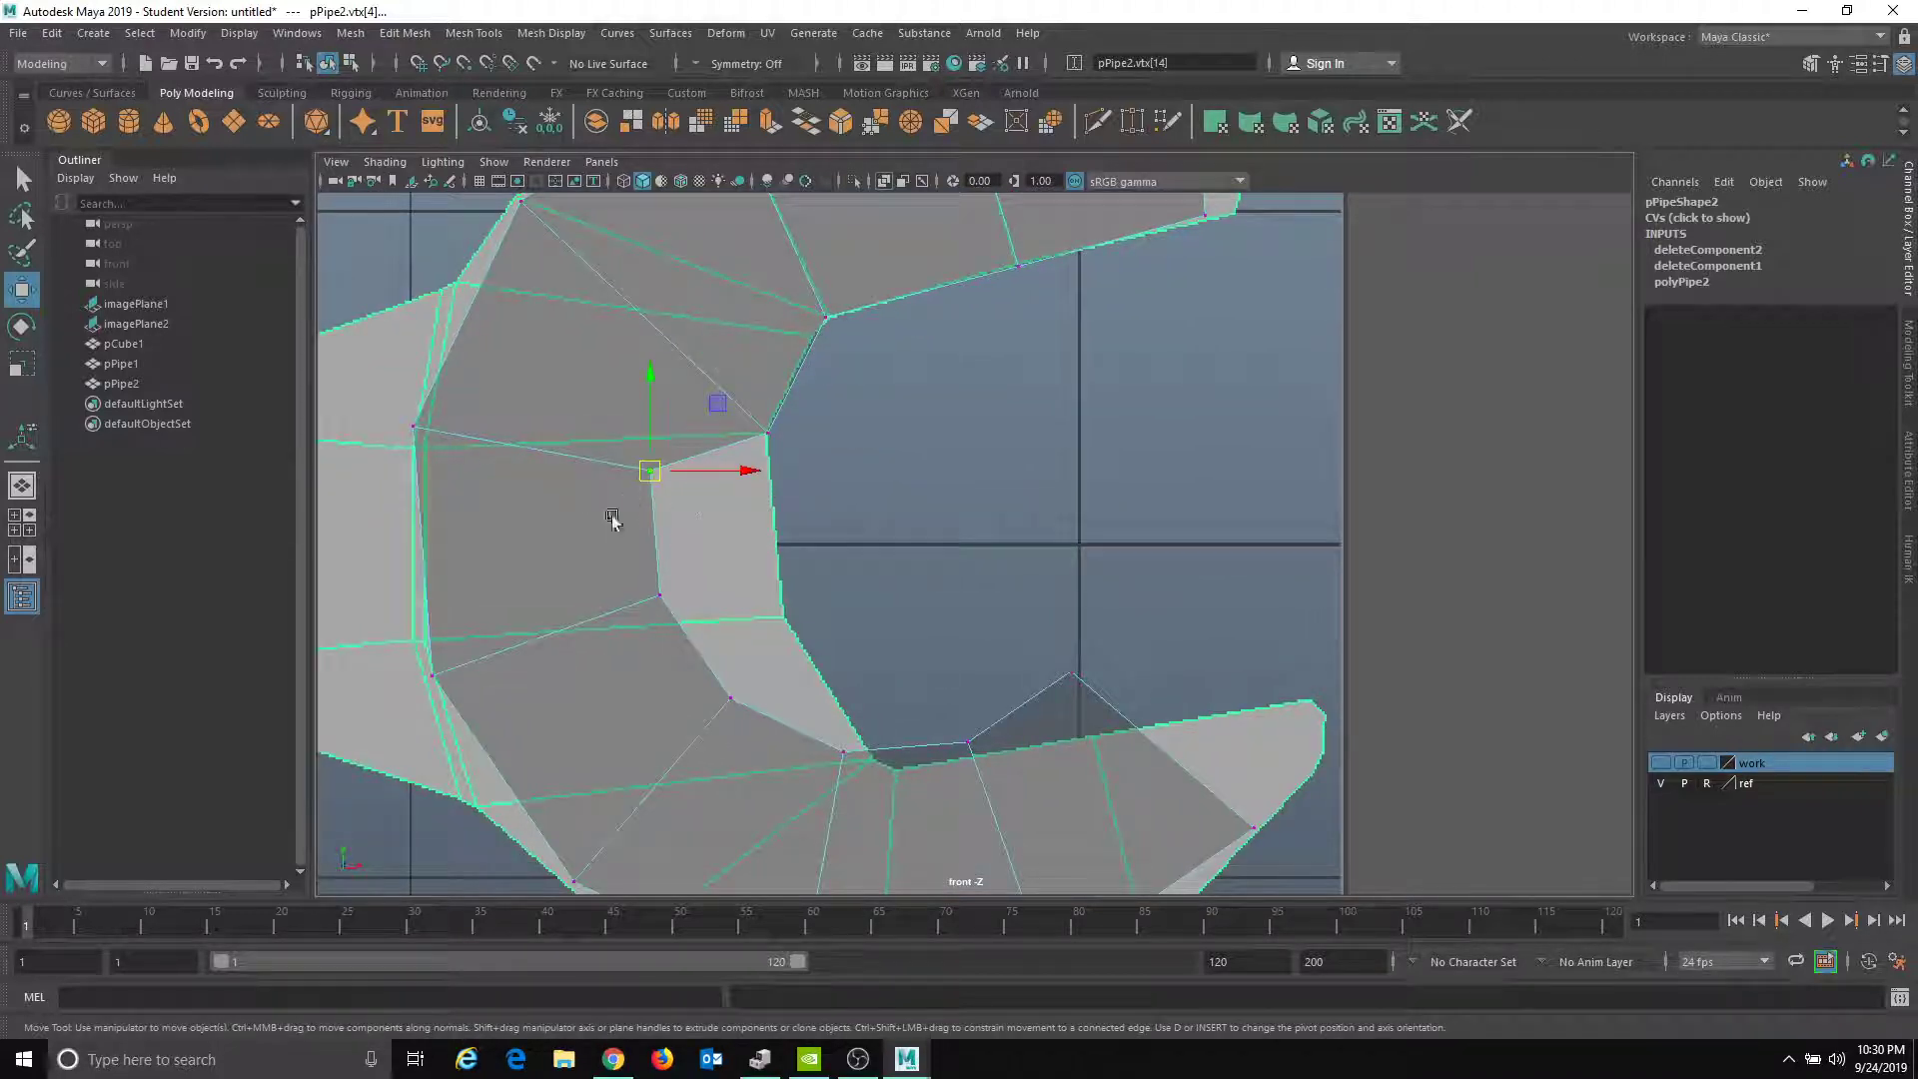
pyautogui.keyDown('alt'); pyautogui.moveTo(614, 510); pyautogui.dragTo(618, 651, button='middle'); pyautogui.keyUp('alt')
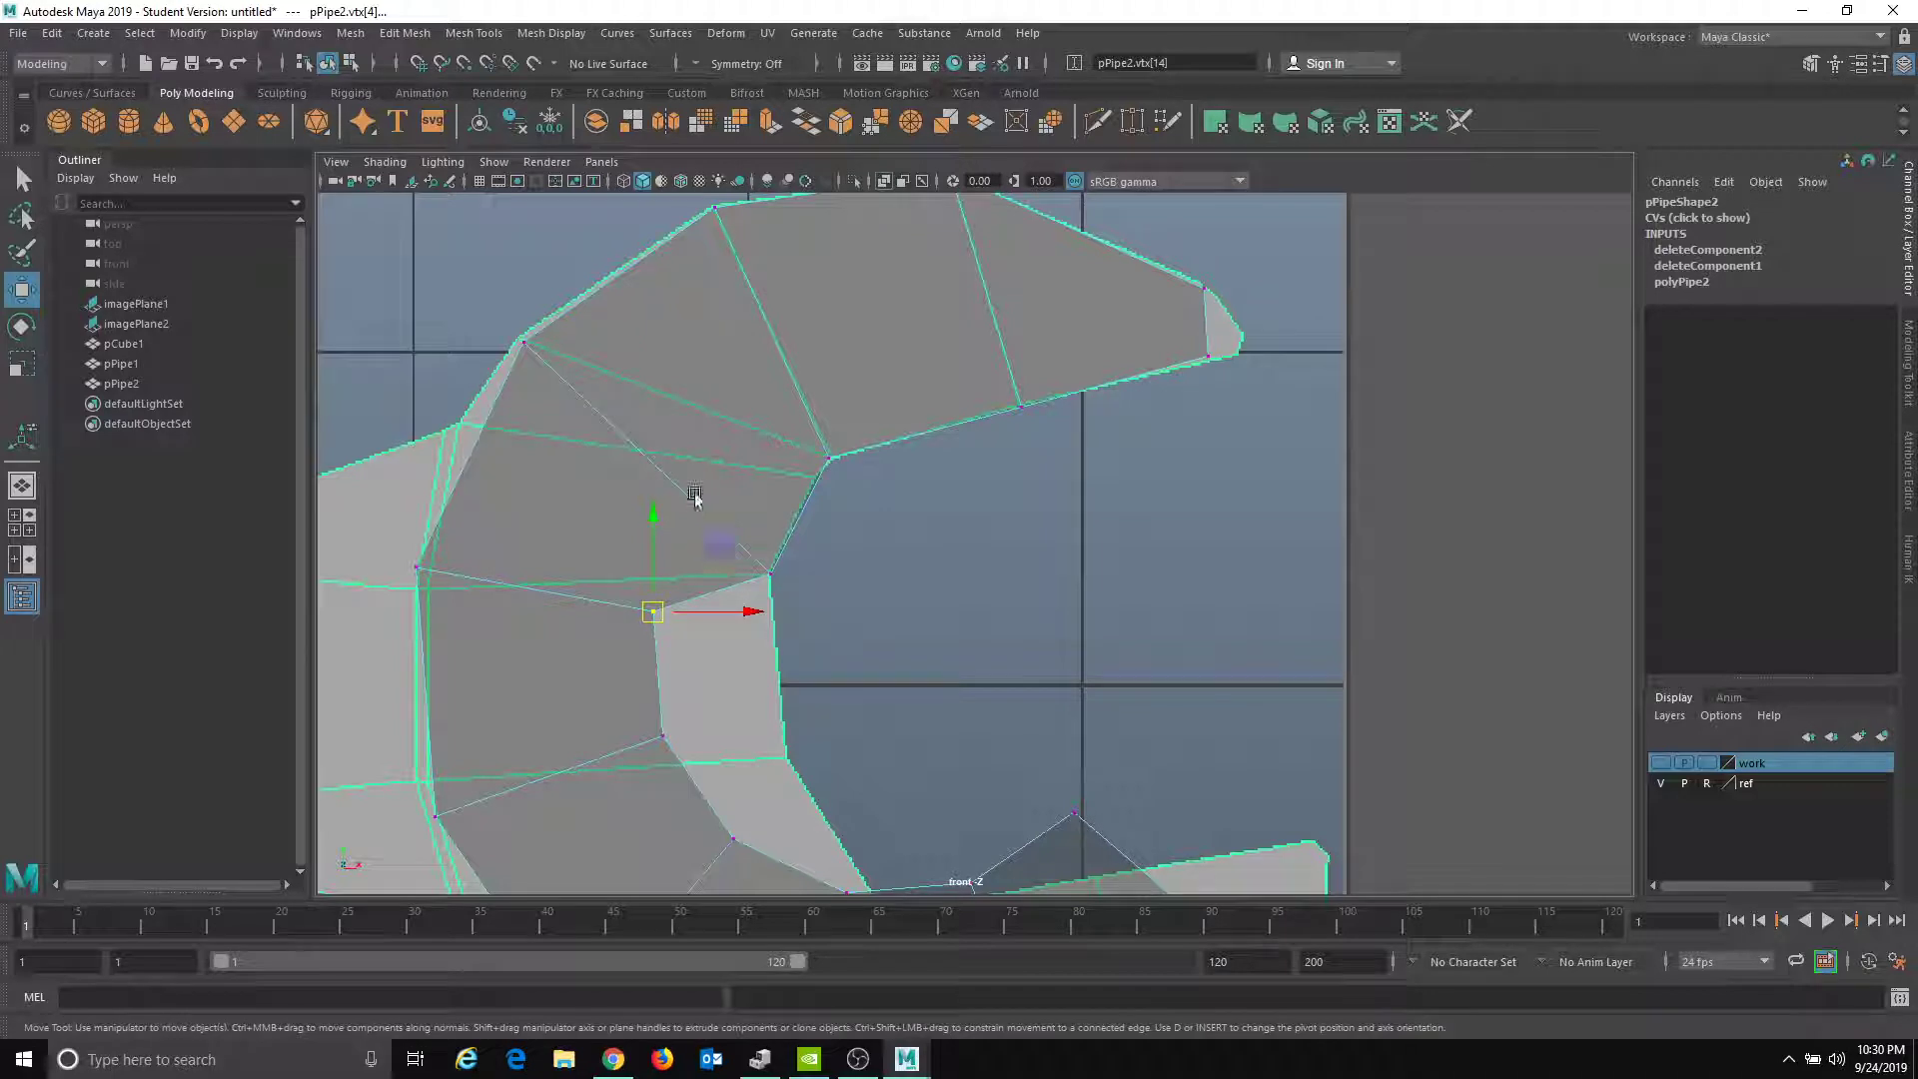
pyautogui.click(771, 573)
pyautogui.moveTo(771, 572); pyautogui.dragTo(816, 488)
# - Move the two inner vertex pairs at the back of the jaw opening onto the reference's upper and lower back corners
pyautogui.moveTo(481, 582); pyautogui.dragTo(875, 743)
pyautogui.moveTo(661, 616); pyautogui.dragTo(767, 576)
pyautogui.click(663, 736)
pyautogui.moveTo(664, 736); pyautogui.dragTo(775, 770)
pyautogui.keyDown('alt'); pyautogui.moveTo(674, 812); pyautogui.dragTo(650, 593, button='middle'); pyautogui.keyUp('alt')
pyautogui.click(707, 620)
pyautogui.keyDown('alt'); pyautogui.moveTo(889, 709); pyautogui.dragTo(809, 546, button='middle'); pyautogui.keyUp('alt')
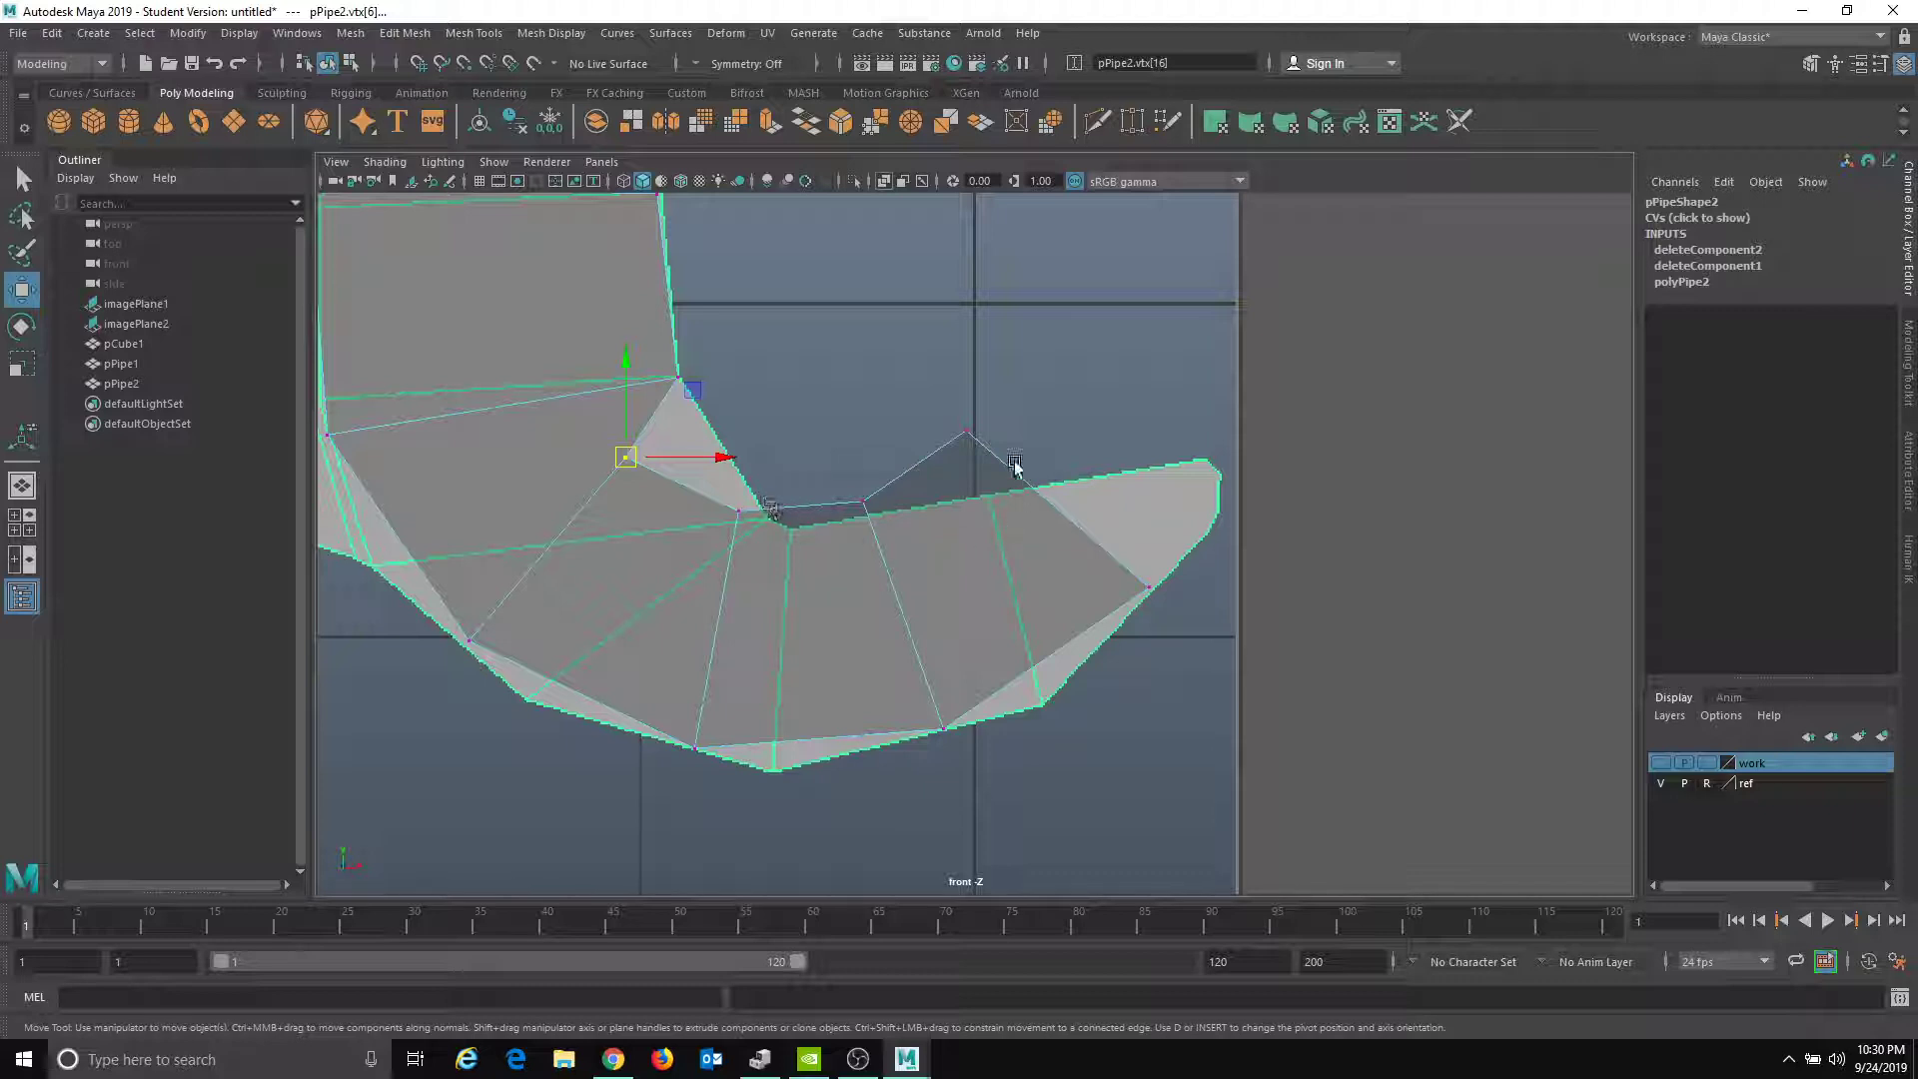
# - Fit the lower prong's outer and inner tip vertices, and the vertex pairs beside them, to the reference outline
pyautogui.click(1147, 590)
pyautogui.moveTo(1146, 590); pyautogui.dragTo(1220, 535)
pyautogui.click(943, 730)
pyautogui.moveTo(943, 730); pyautogui.dragTo(1032, 711)
pyautogui.click(966, 431)
pyautogui.moveTo(966, 431); pyautogui.dragTo(1191, 459)
pyautogui.click(865, 502)
pyautogui.moveTo(869, 511); pyautogui.dragTo(984, 490)
# - Move the lowest outer vertices and the inner vertices opposite them onto the matching corners of the reference's lower prong
pyautogui.click(694, 747)
pyautogui.moveTo(694, 748); pyautogui.dragTo(770, 770)
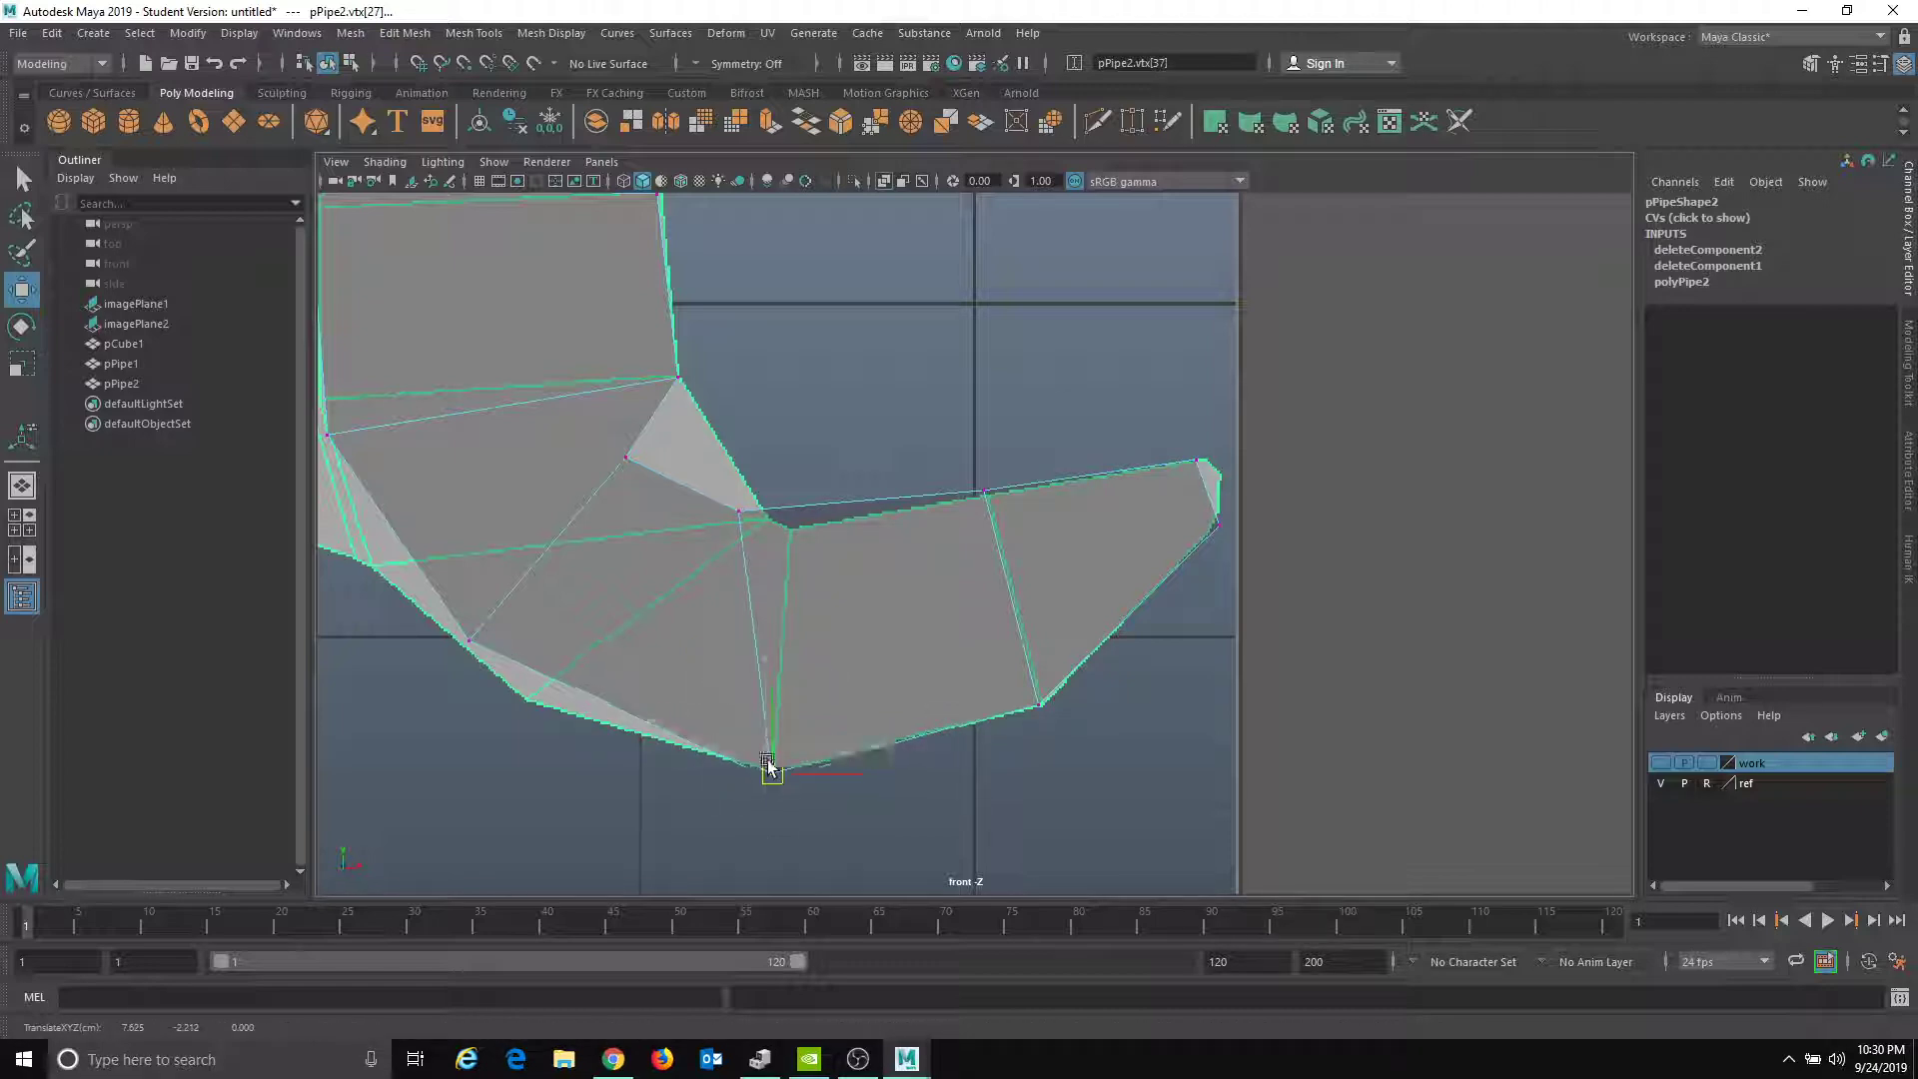
pyautogui.click(739, 511)
pyautogui.moveTo(749, 523); pyautogui.dragTo(787, 551)
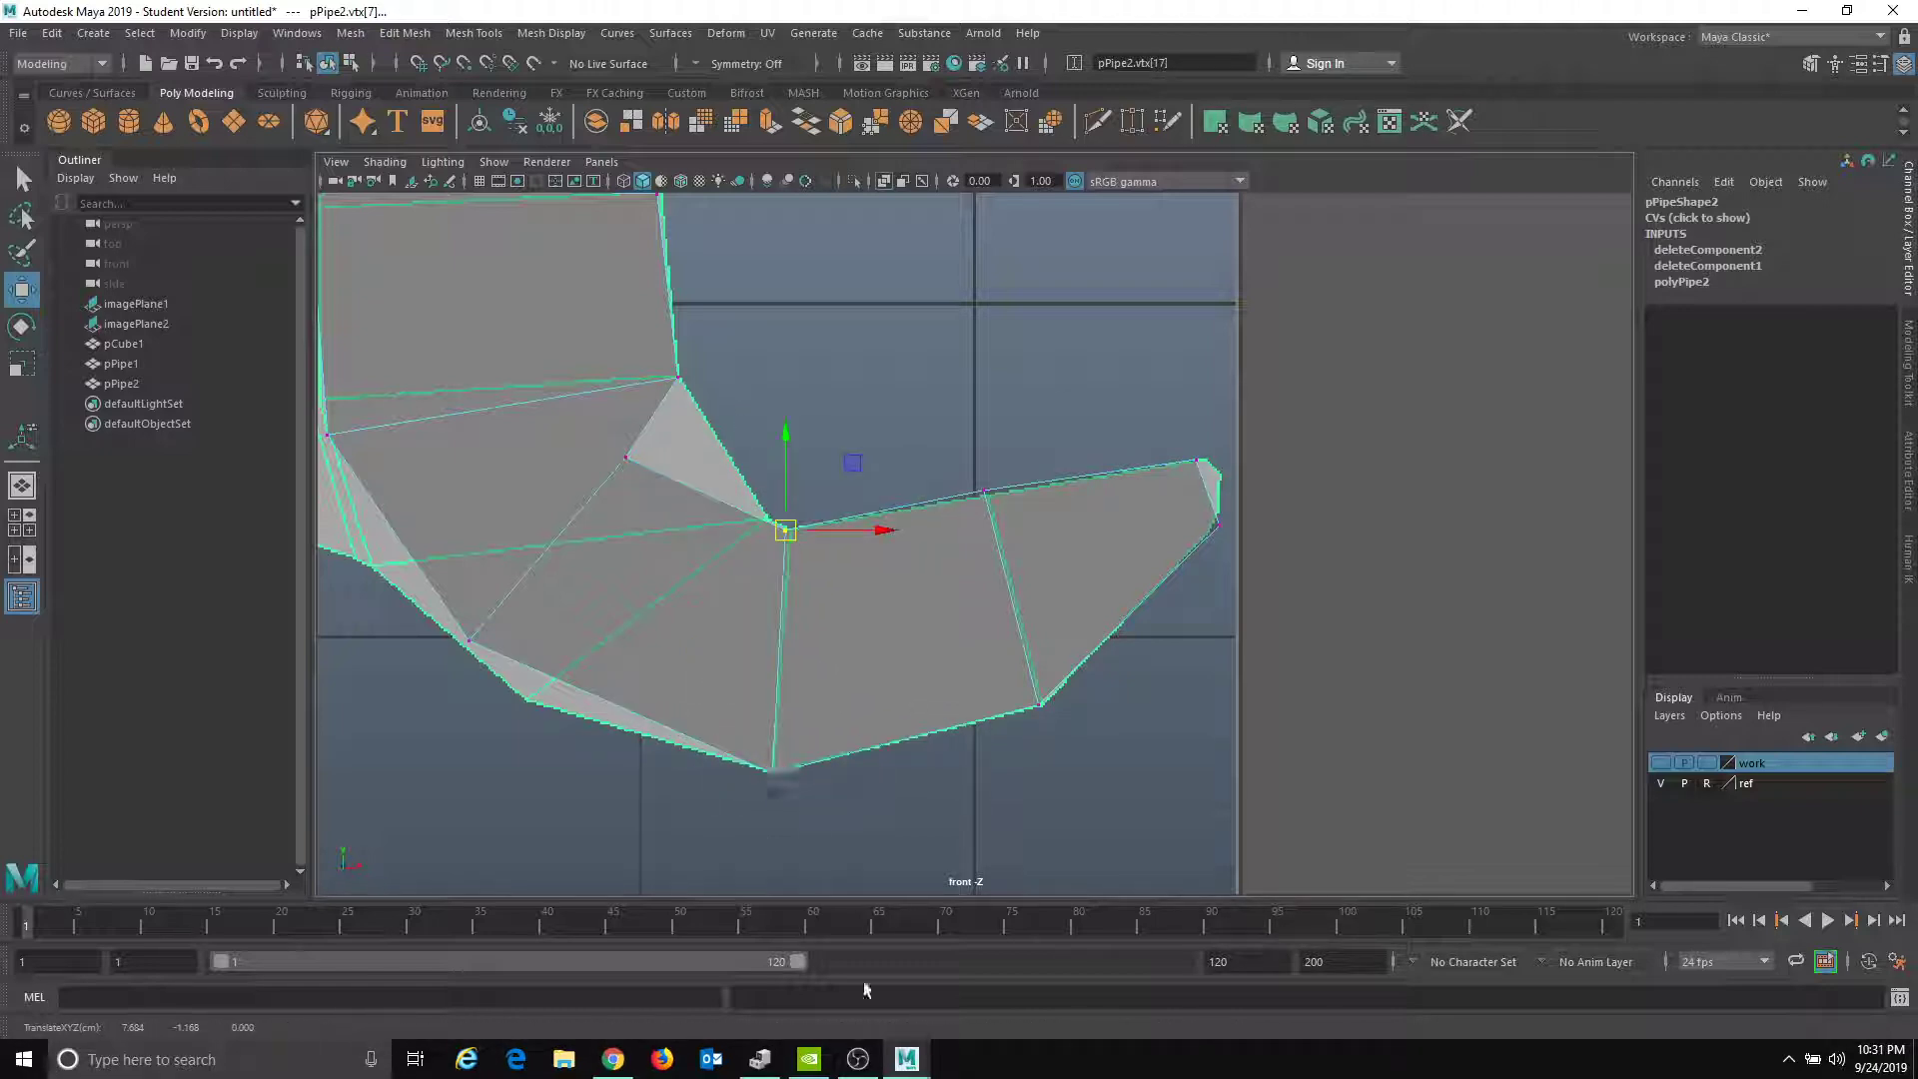
pyautogui.click(858, 1059)
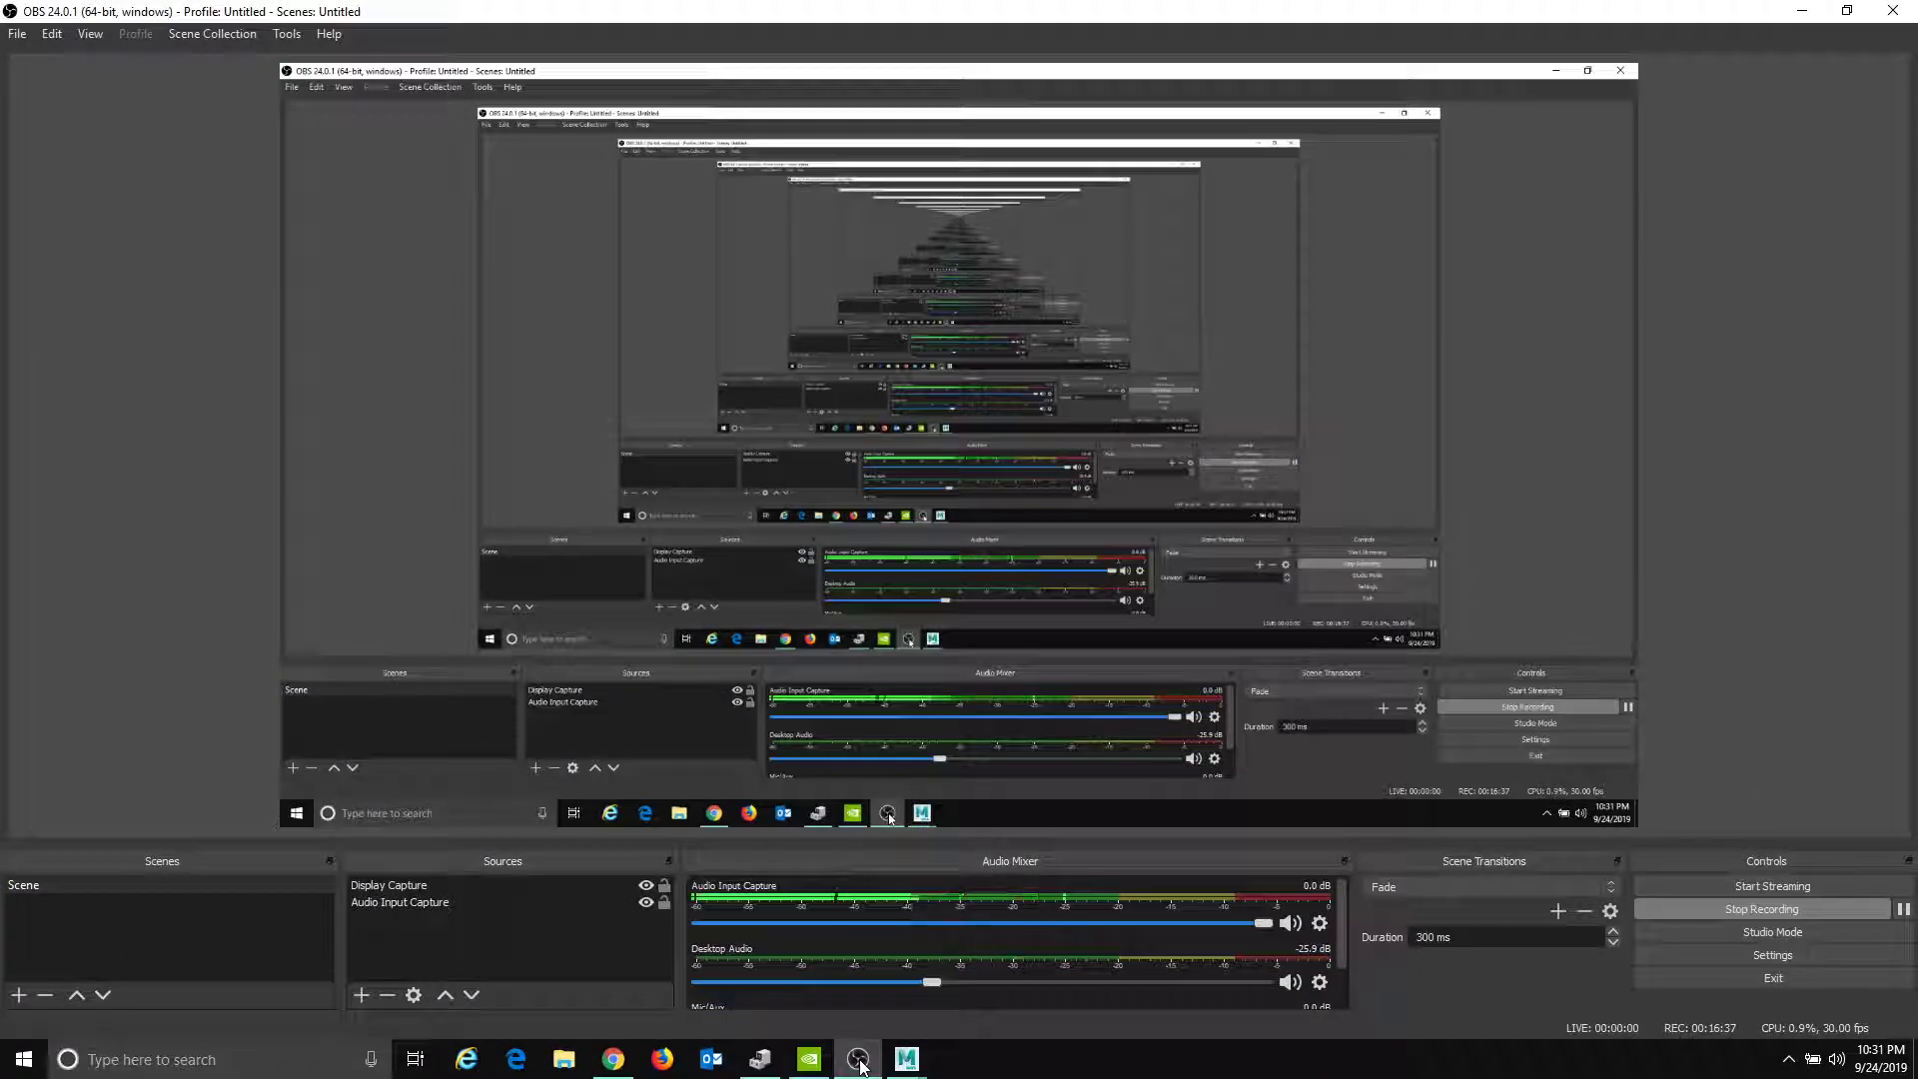
pyautogui.click(858, 1061)
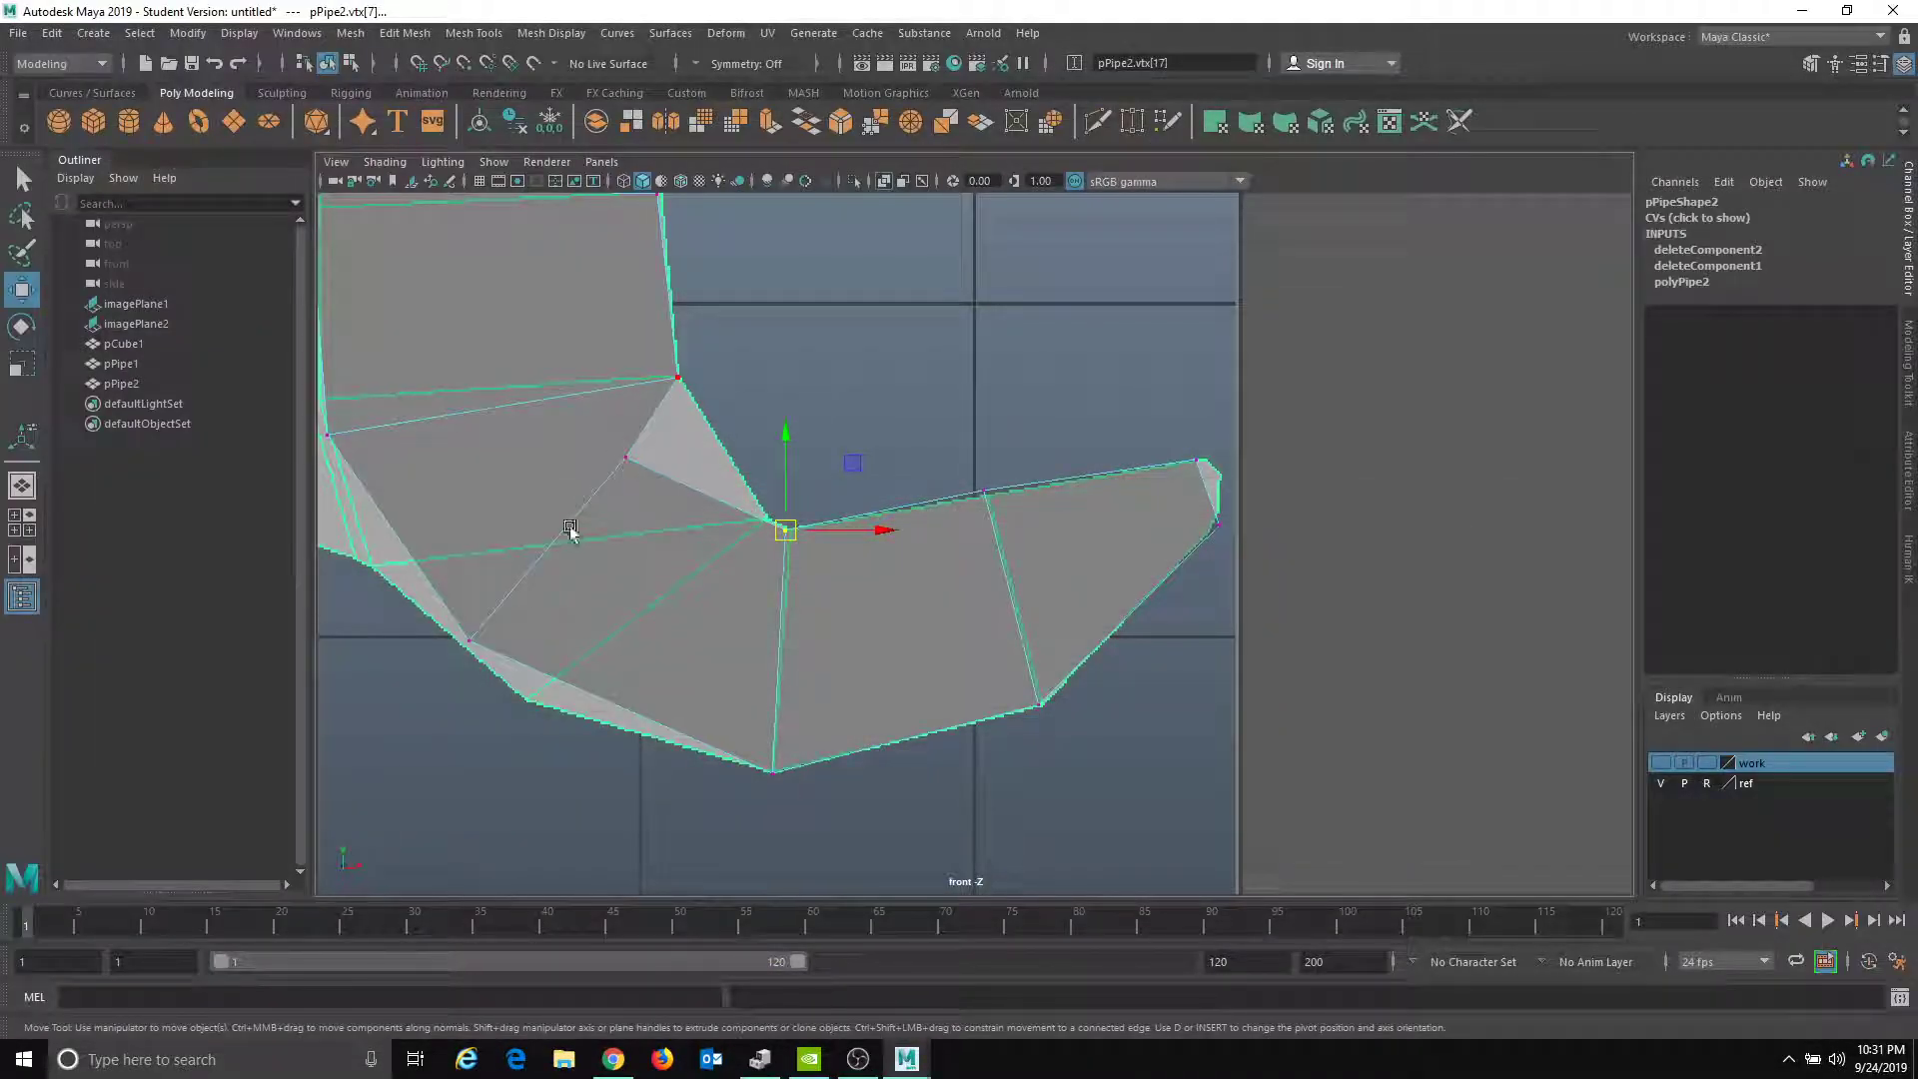
# - Move the lower outer vertices onto the next reference corner and their inner counterparts onto the jaw's lower inside corner
pyautogui.moveTo(480, 643); pyautogui.dragTo(540, 707)
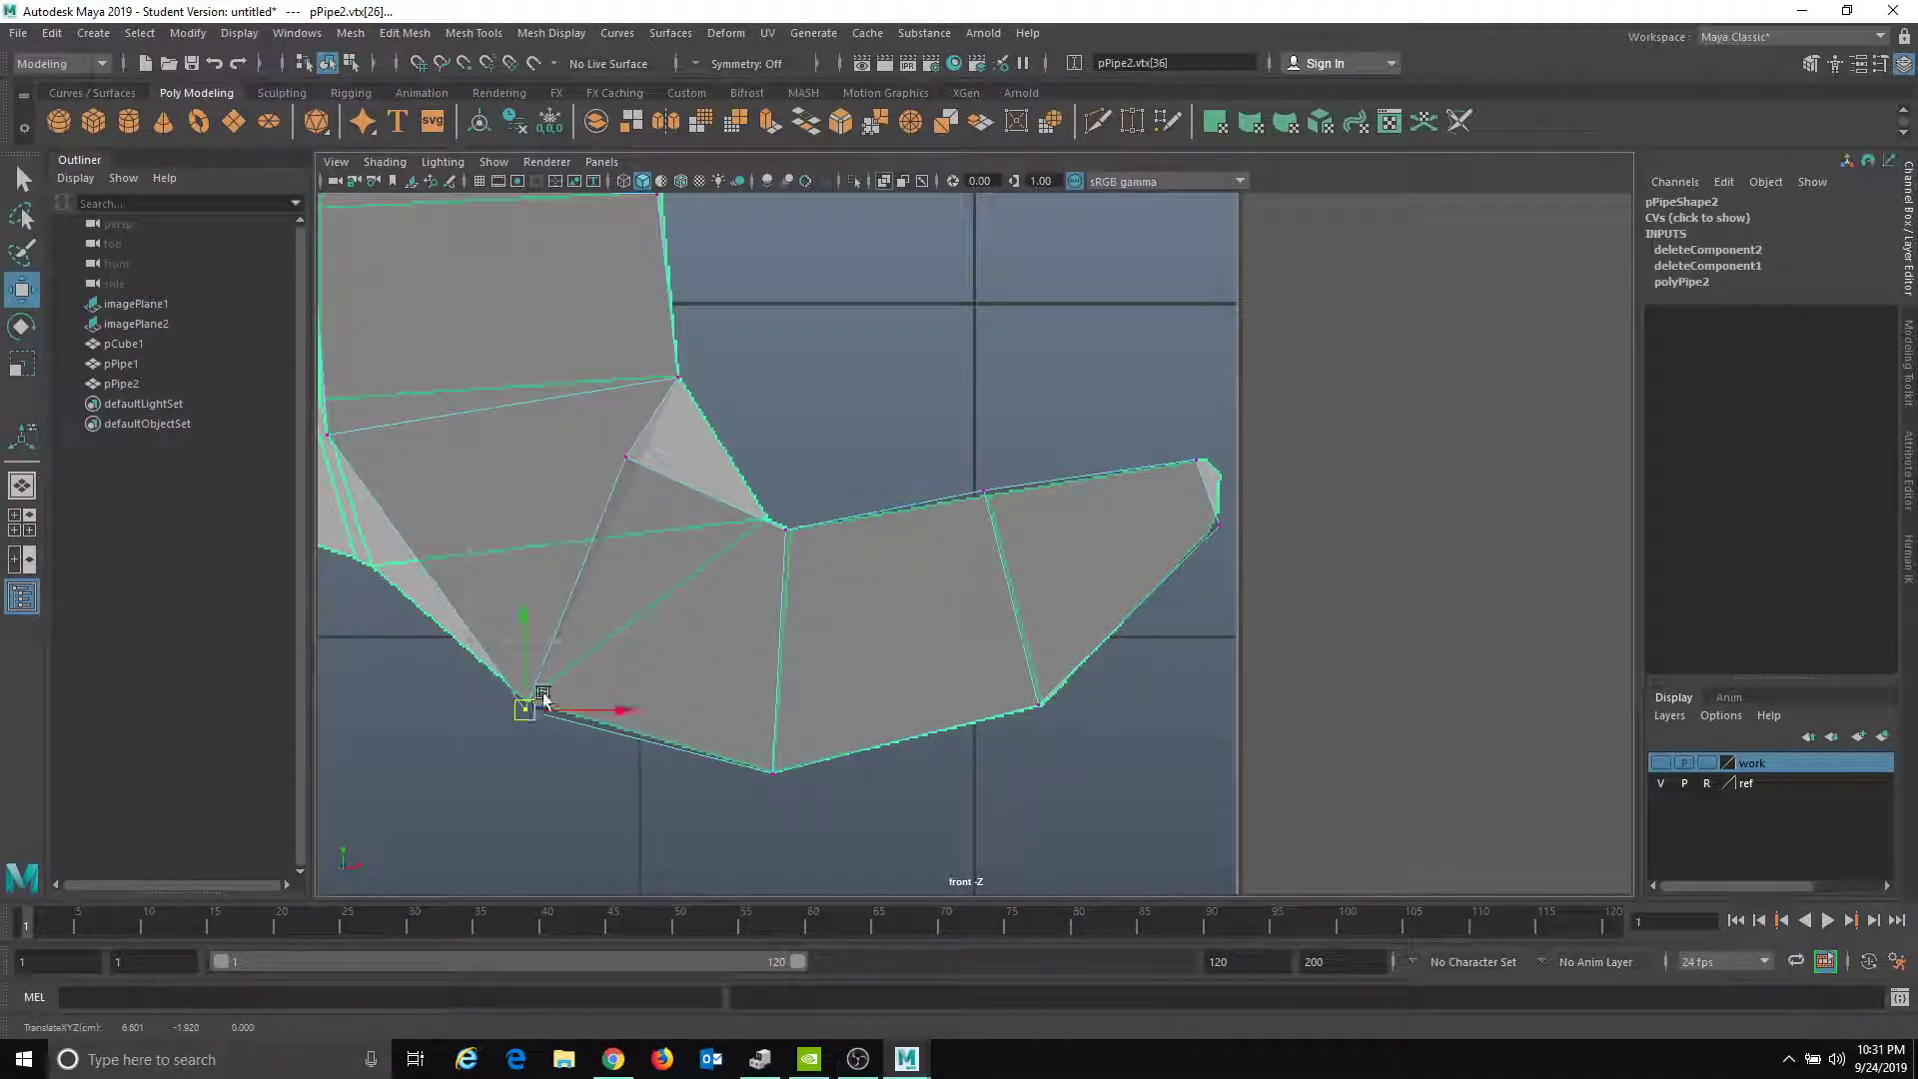
pyautogui.click(625, 455)
pyautogui.moveTo(640, 458); pyautogui.dragTo(770, 517)
pyautogui.keyDown('alt'); pyautogui.moveTo(770, 517); pyautogui.dragTo(933, 549, button='middle'); pyautogui.keyUp('alt')
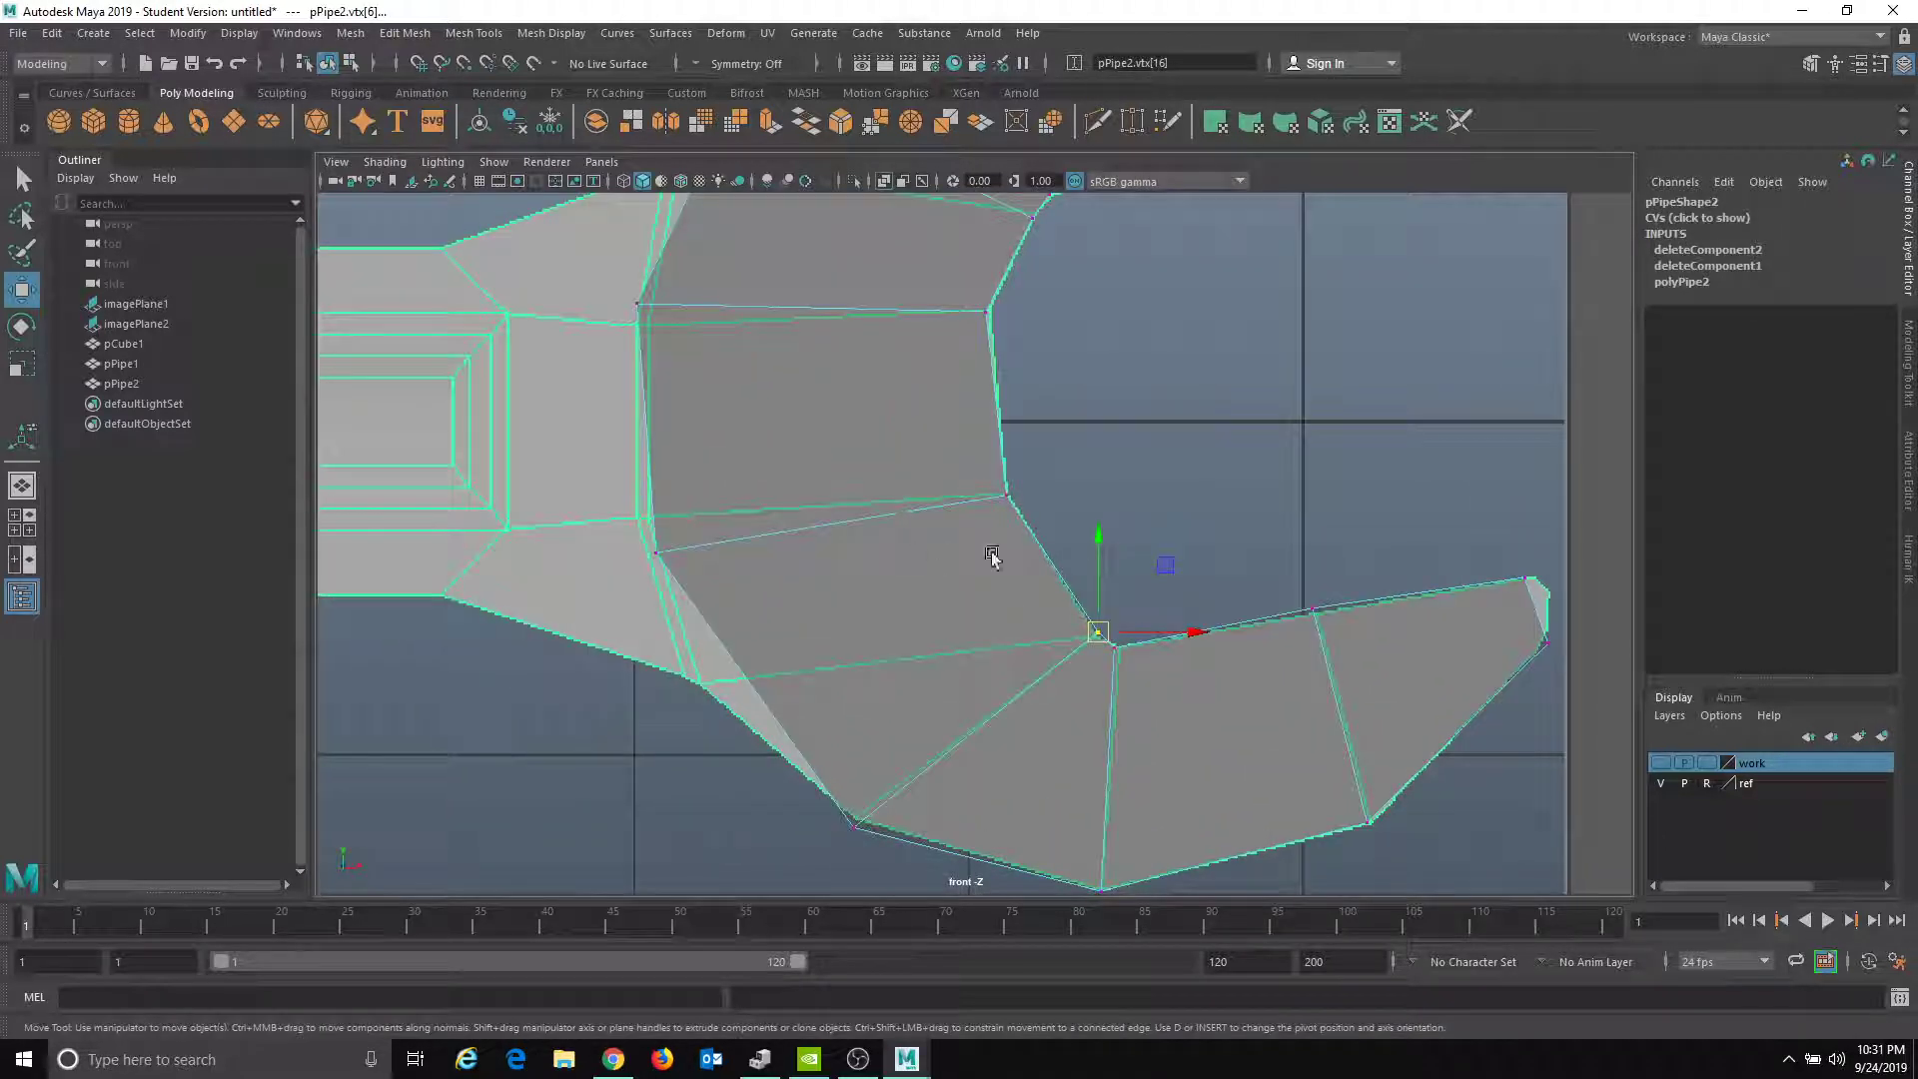
# - Align the two outer vertex pairs at the back of the C shape with the reference edges where the handle joins
pyautogui.click(655, 553)
pyautogui.moveTo(672, 556); pyautogui.dragTo(670, 534)
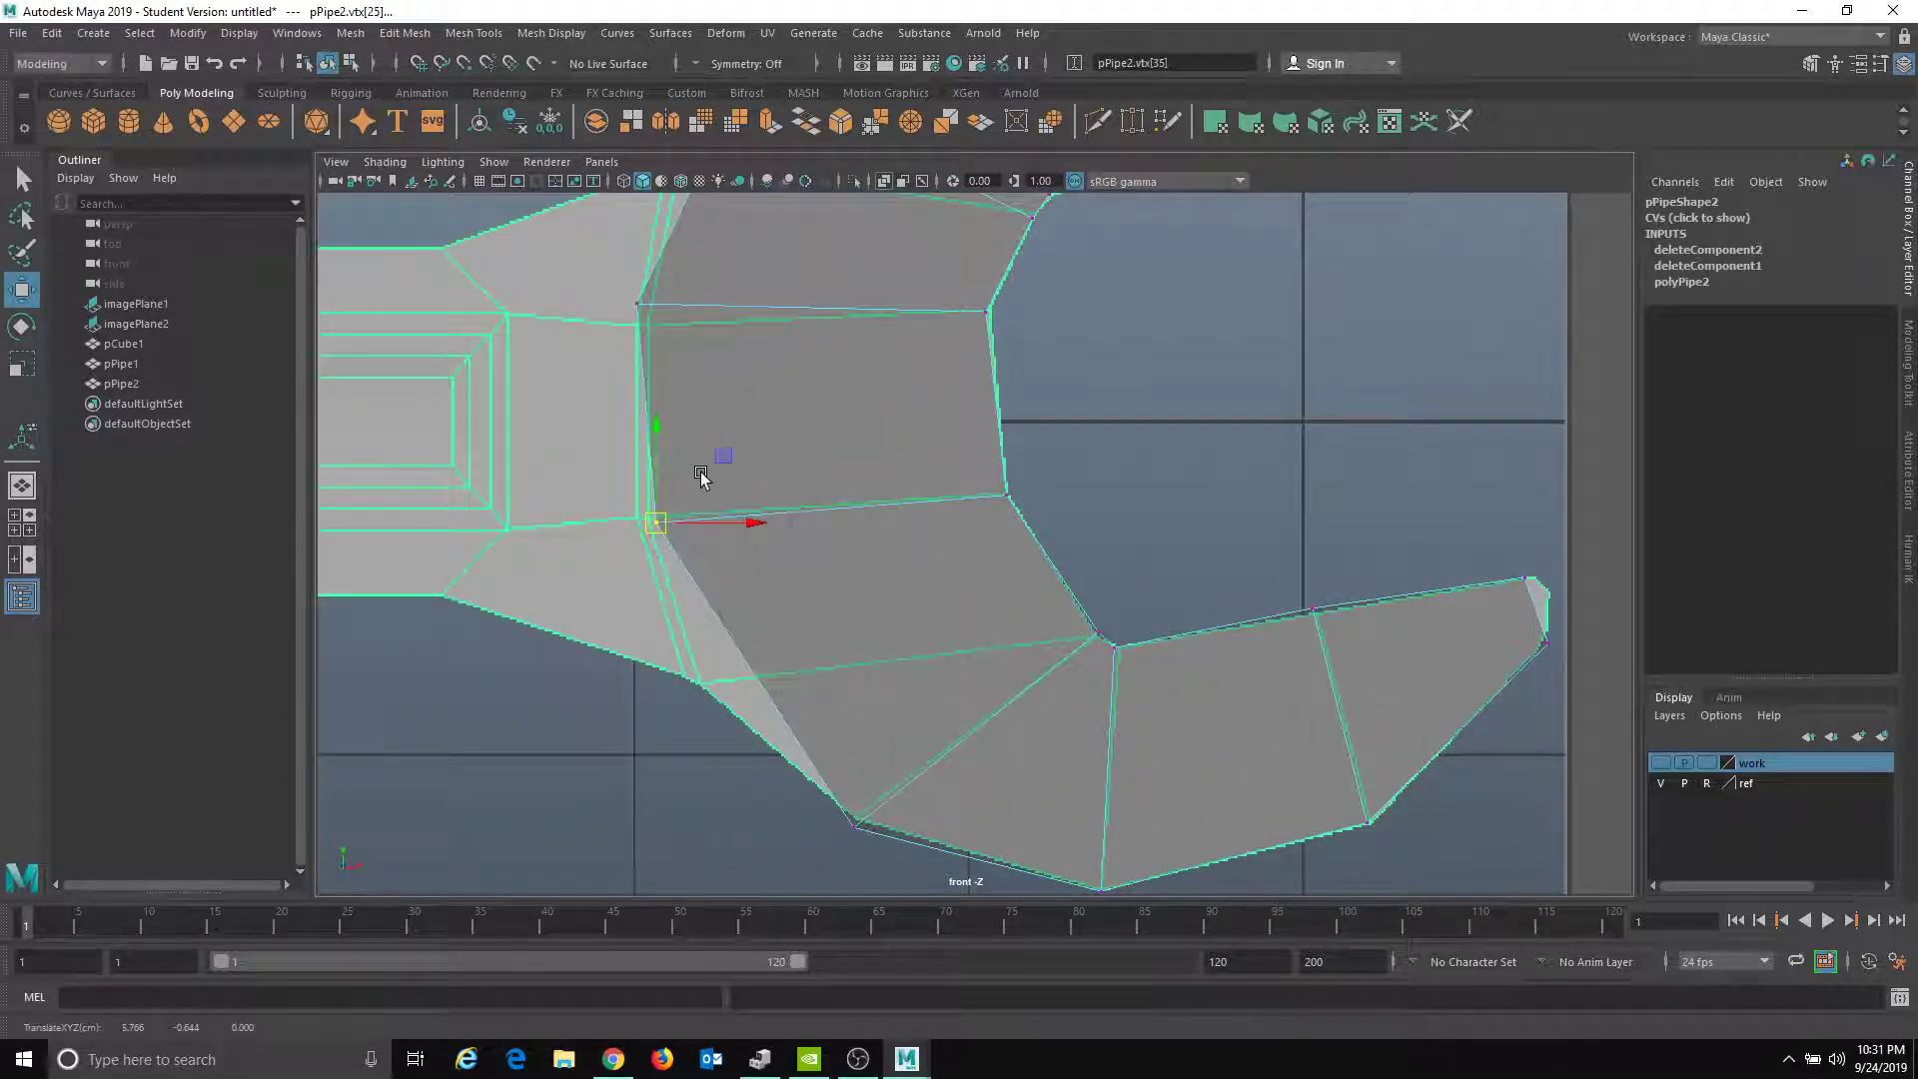
pyautogui.keyDown('alt'); pyautogui.moveTo(691, 500); pyautogui.dragTo(693, 559, button='middle'); pyautogui.keyUp('alt')
pyautogui.moveTo(625, 349); pyautogui.dragTo(658, 378)
pyautogui.keyDown('alt'); pyautogui.moveTo(659, 380); pyautogui.dragTo(732, 512, button='middle'); pyautogui.keyUp('alt')
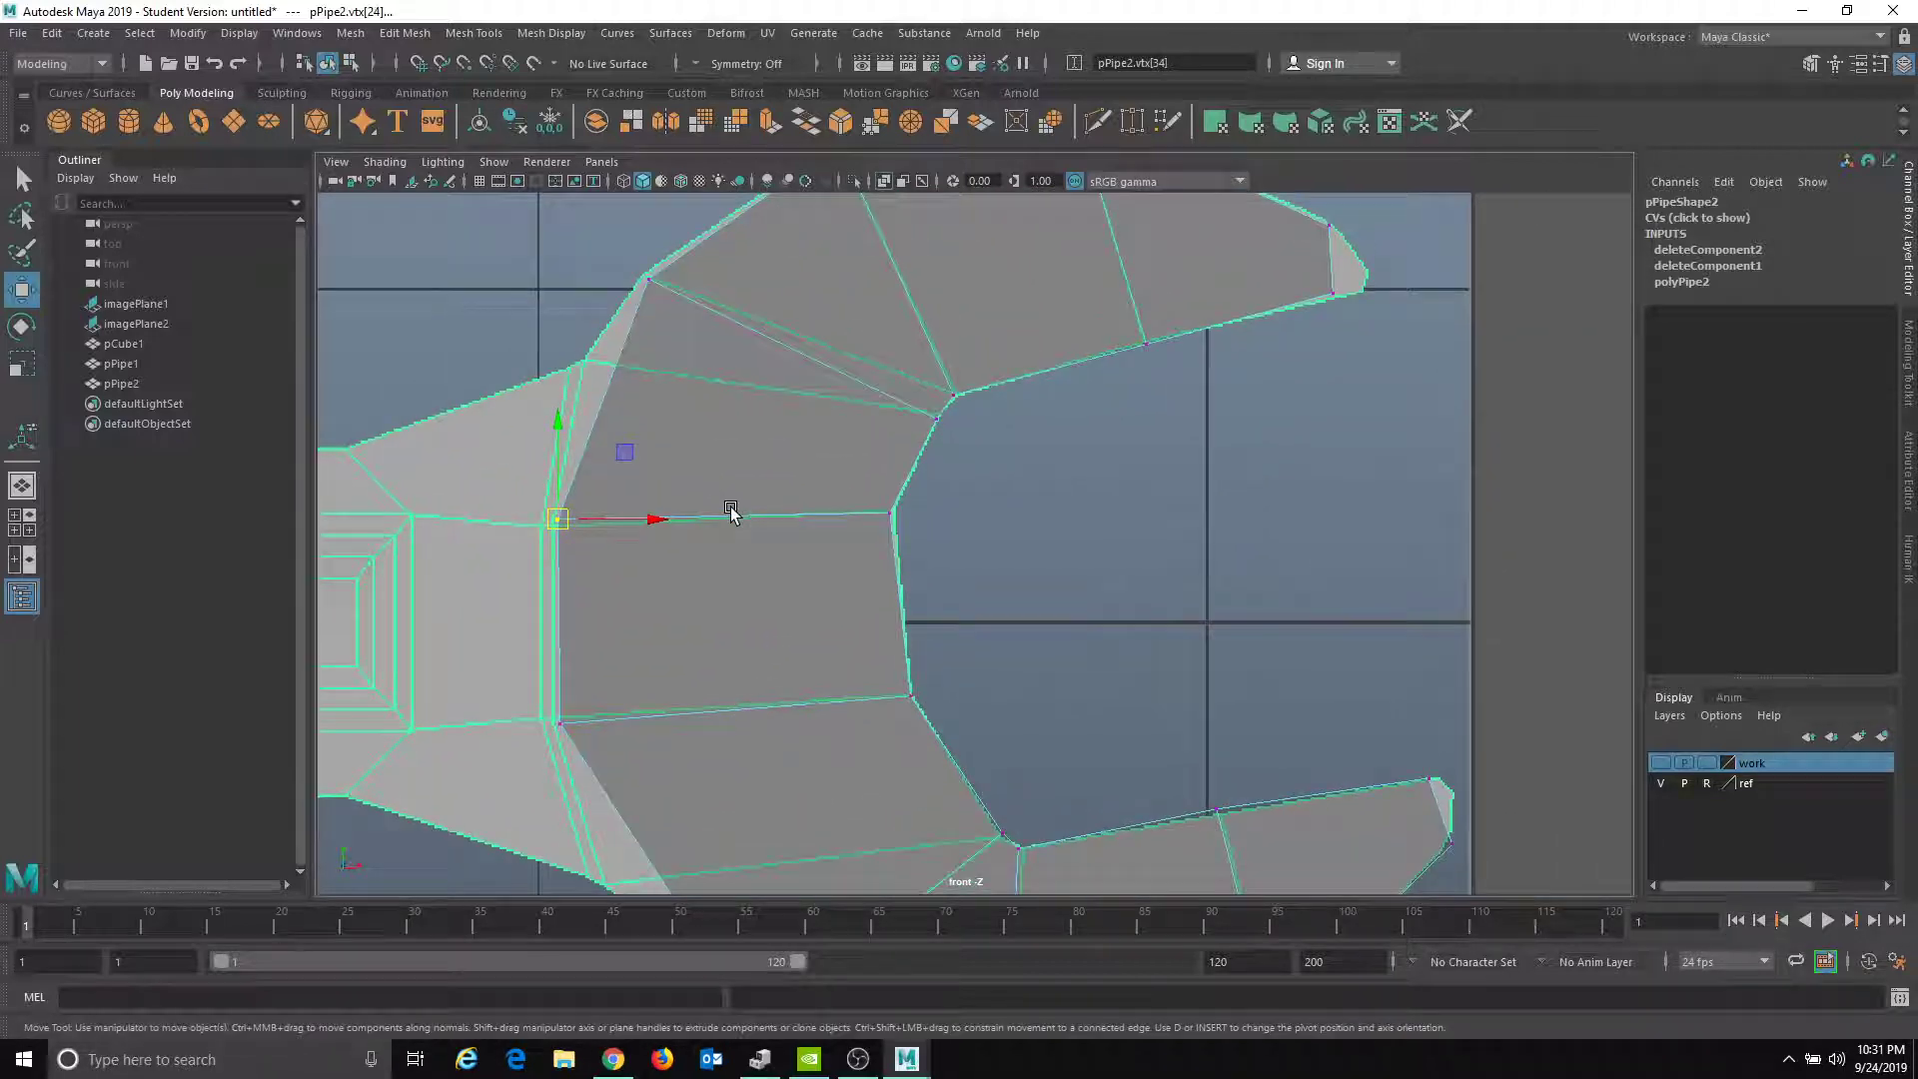
# - Move the upper and lower outer vertices onto the reference corners where the jaw's curve meets the flared end of the handle
pyautogui.keyDown('alt'); pyautogui.moveTo(902, 509); pyautogui.dragTo(676, 506, button='middle'); pyautogui.keyUp('alt')
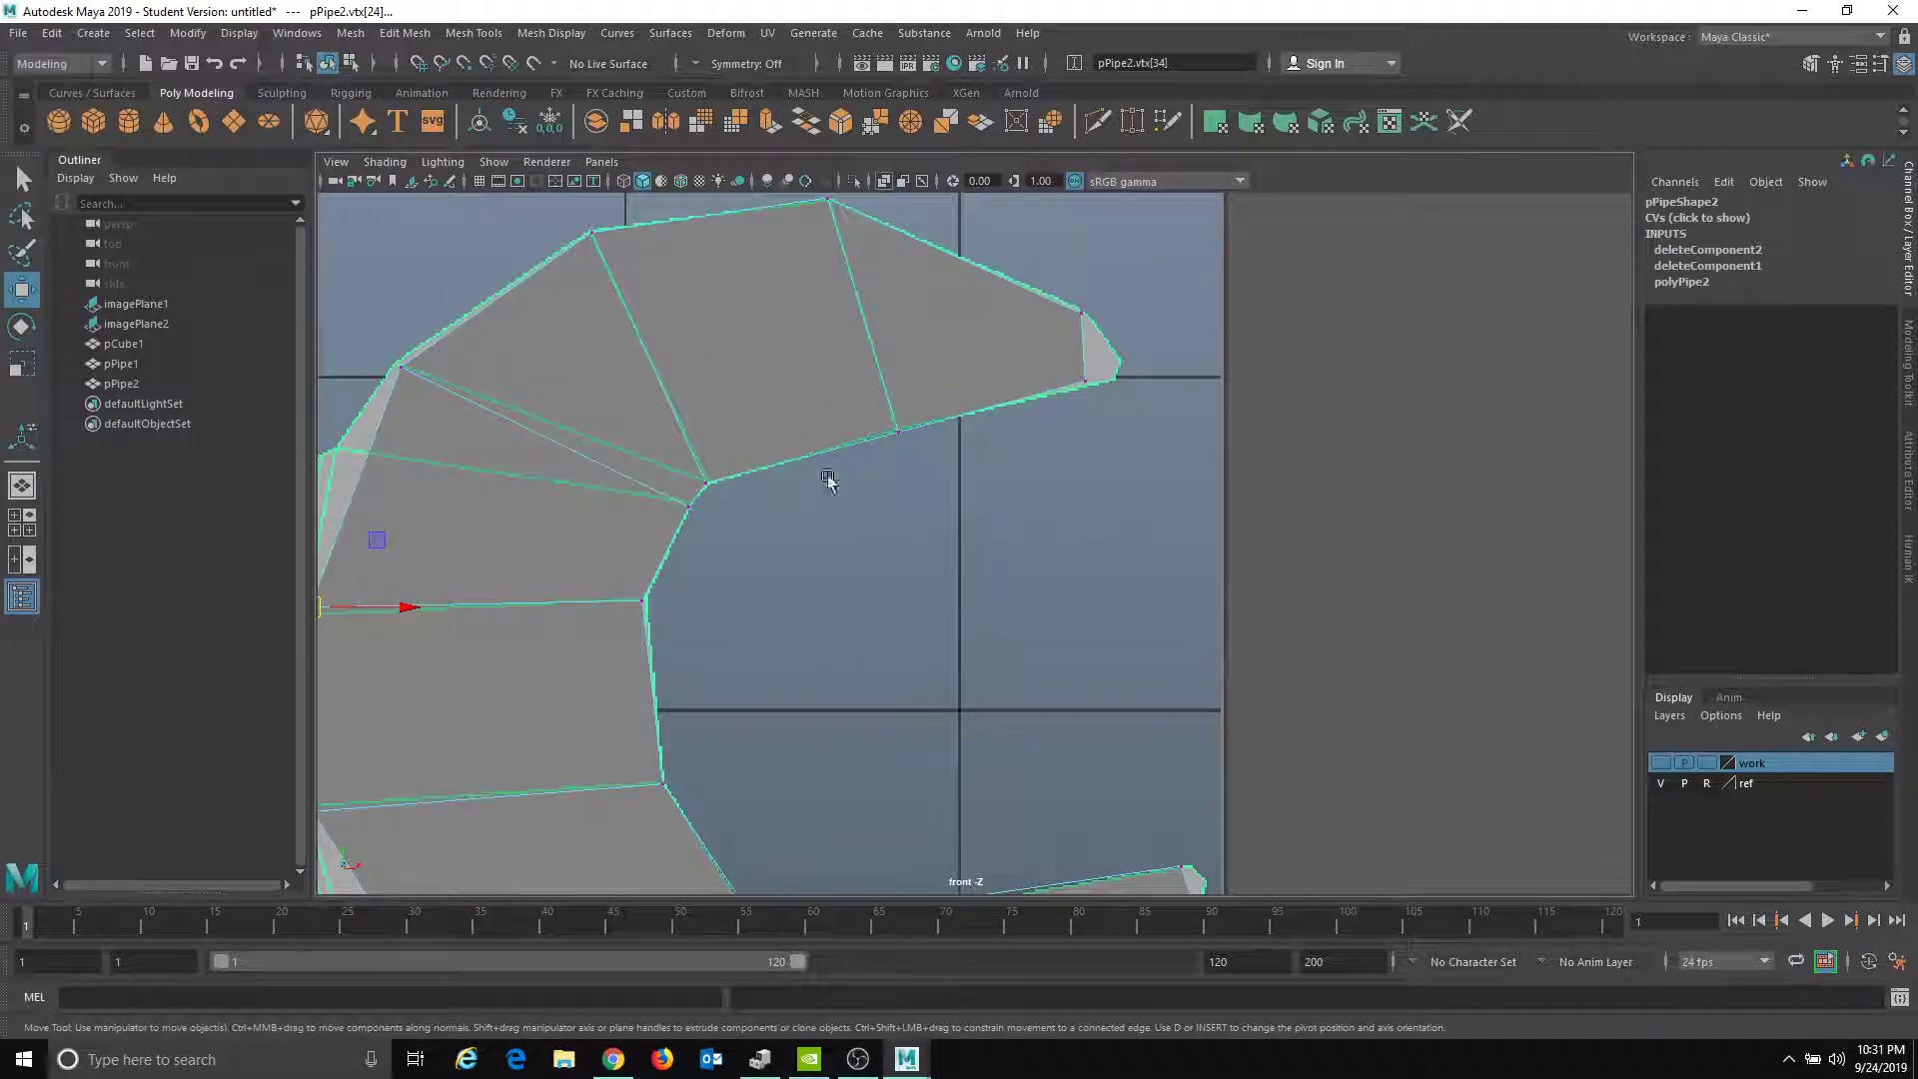
pyautogui.keyDown('alt'); pyautogui.moveTo(855, 505); pyautogui.dragTo(993, 436, button='middle'); pyautogui.keyUp('alt')
pyautogui.keyDown('alt'); pyautogui.moveTo(993, 436); pyautogui.dragTo(849, 501, button='right'); pyautogui.keyUp('alt')
pyautogui.keyDown('alt'); pyautogui.moveTo(882, 540); pyautogui.dragTo(832, 529, button='middle'); pyautogui.keyUp('alt')
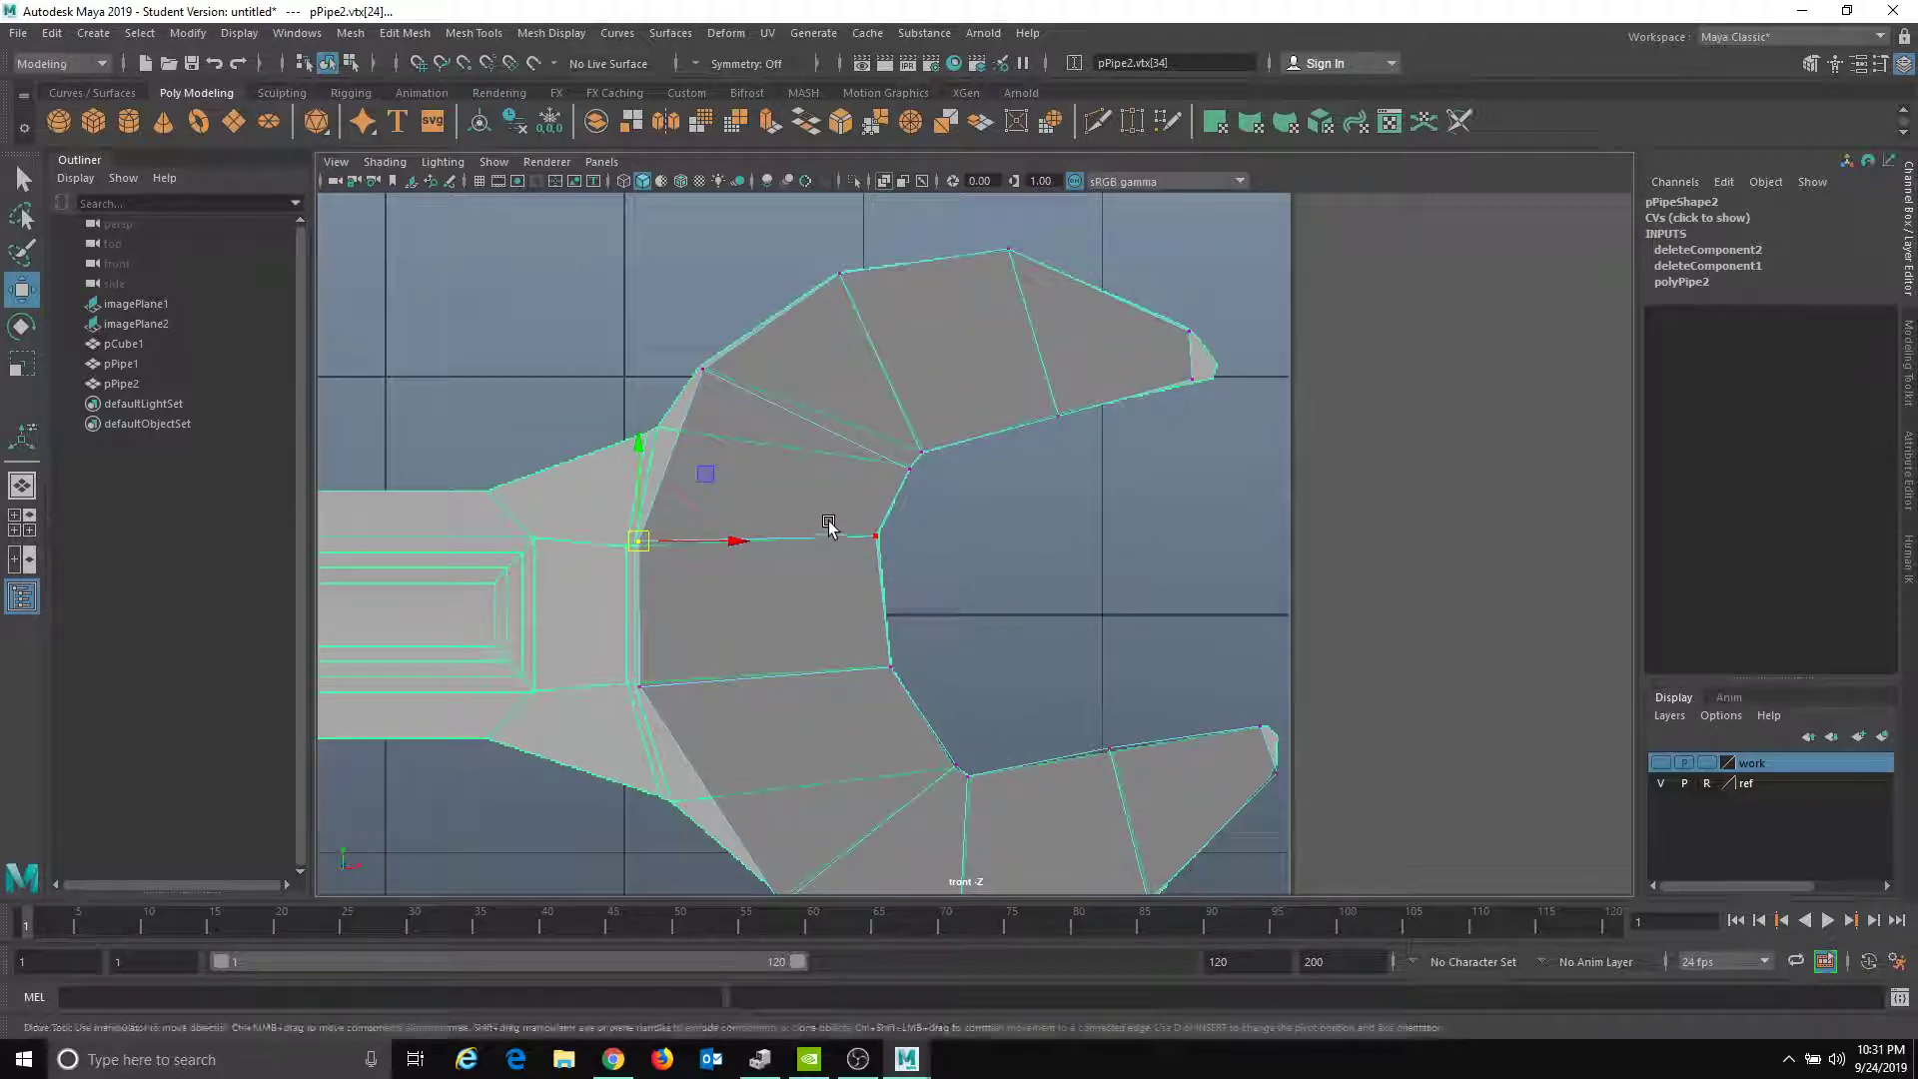
pyautogui.scroll(2, 830, 527)
pyautogui.moveTo(608, 300); pyautogui.dragTo(574, 400)
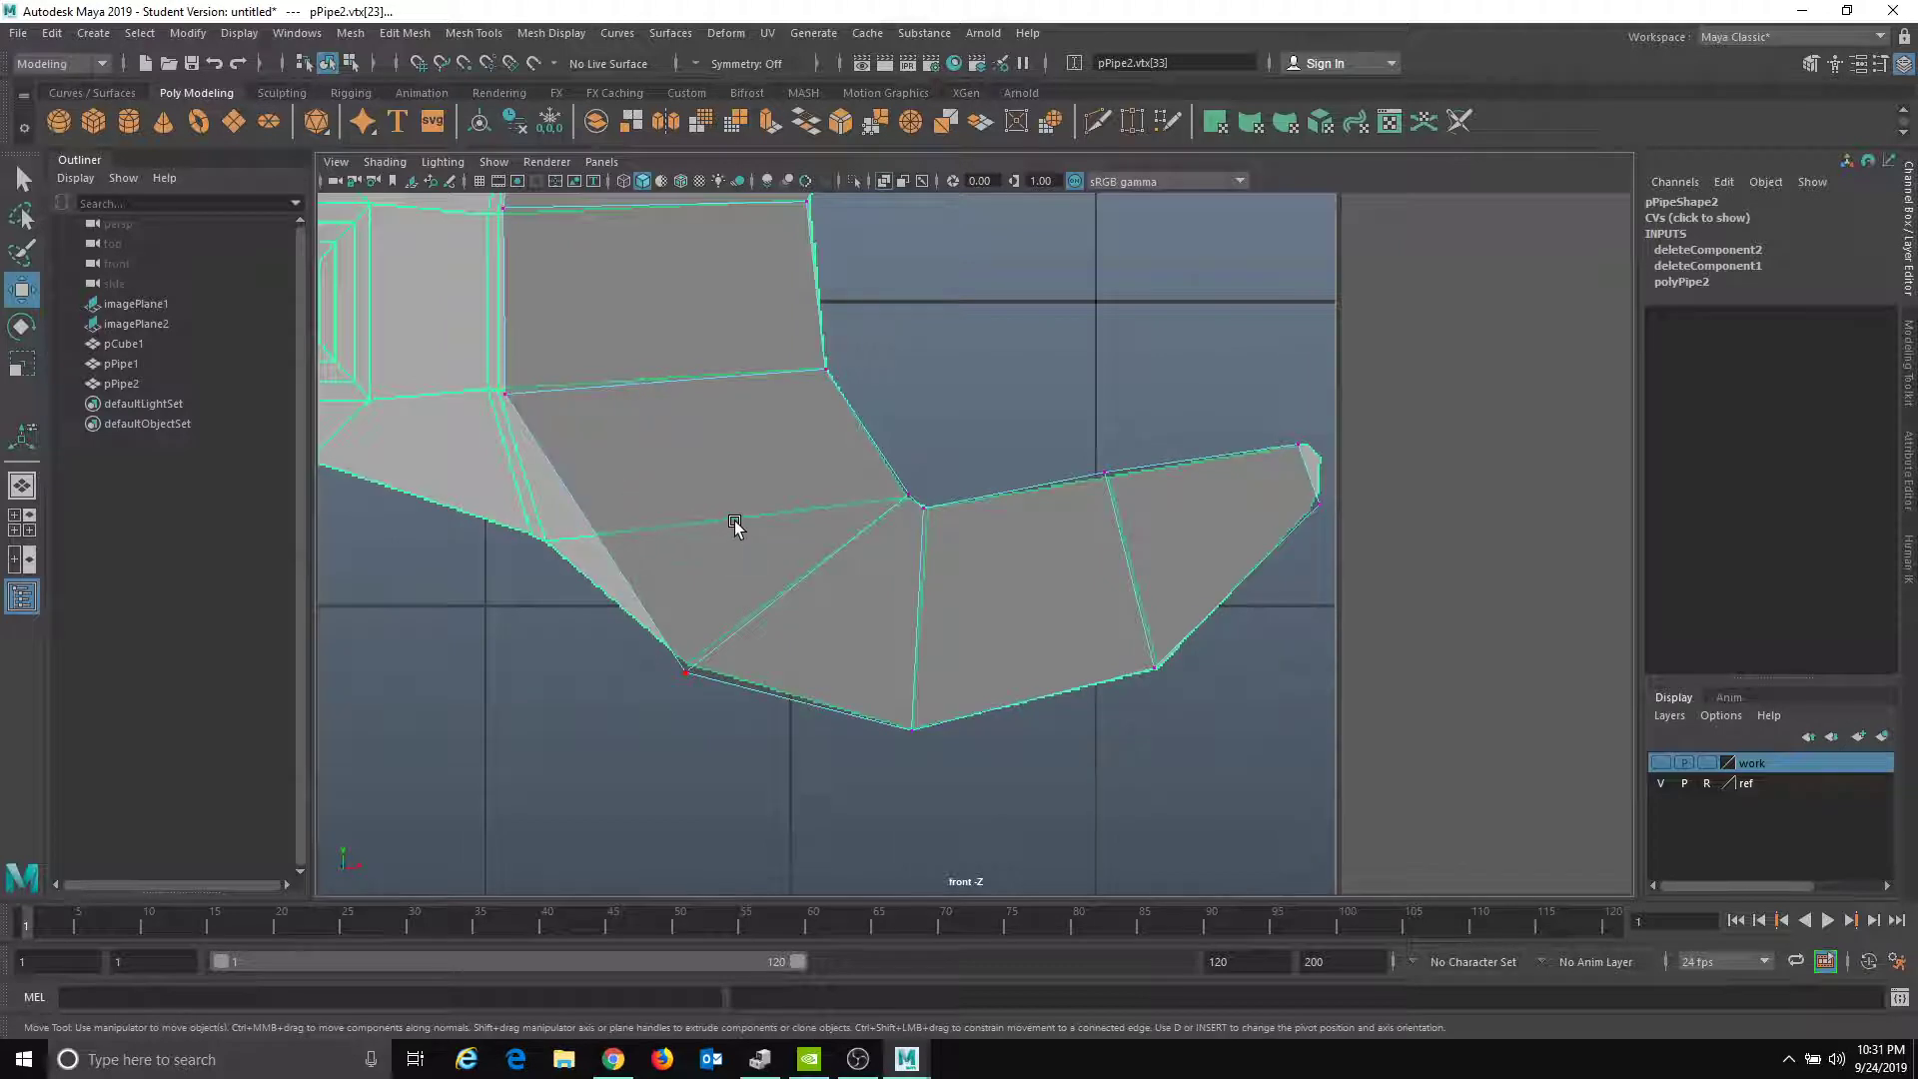
pyautogui.moveTo(550, 608); pyautogui.dragTo(750, 767)
pyautogui.moveTo(685, 671); pyautogui.dragTo(540, 541)
pyautogui.scroll(-3, 762, 629)
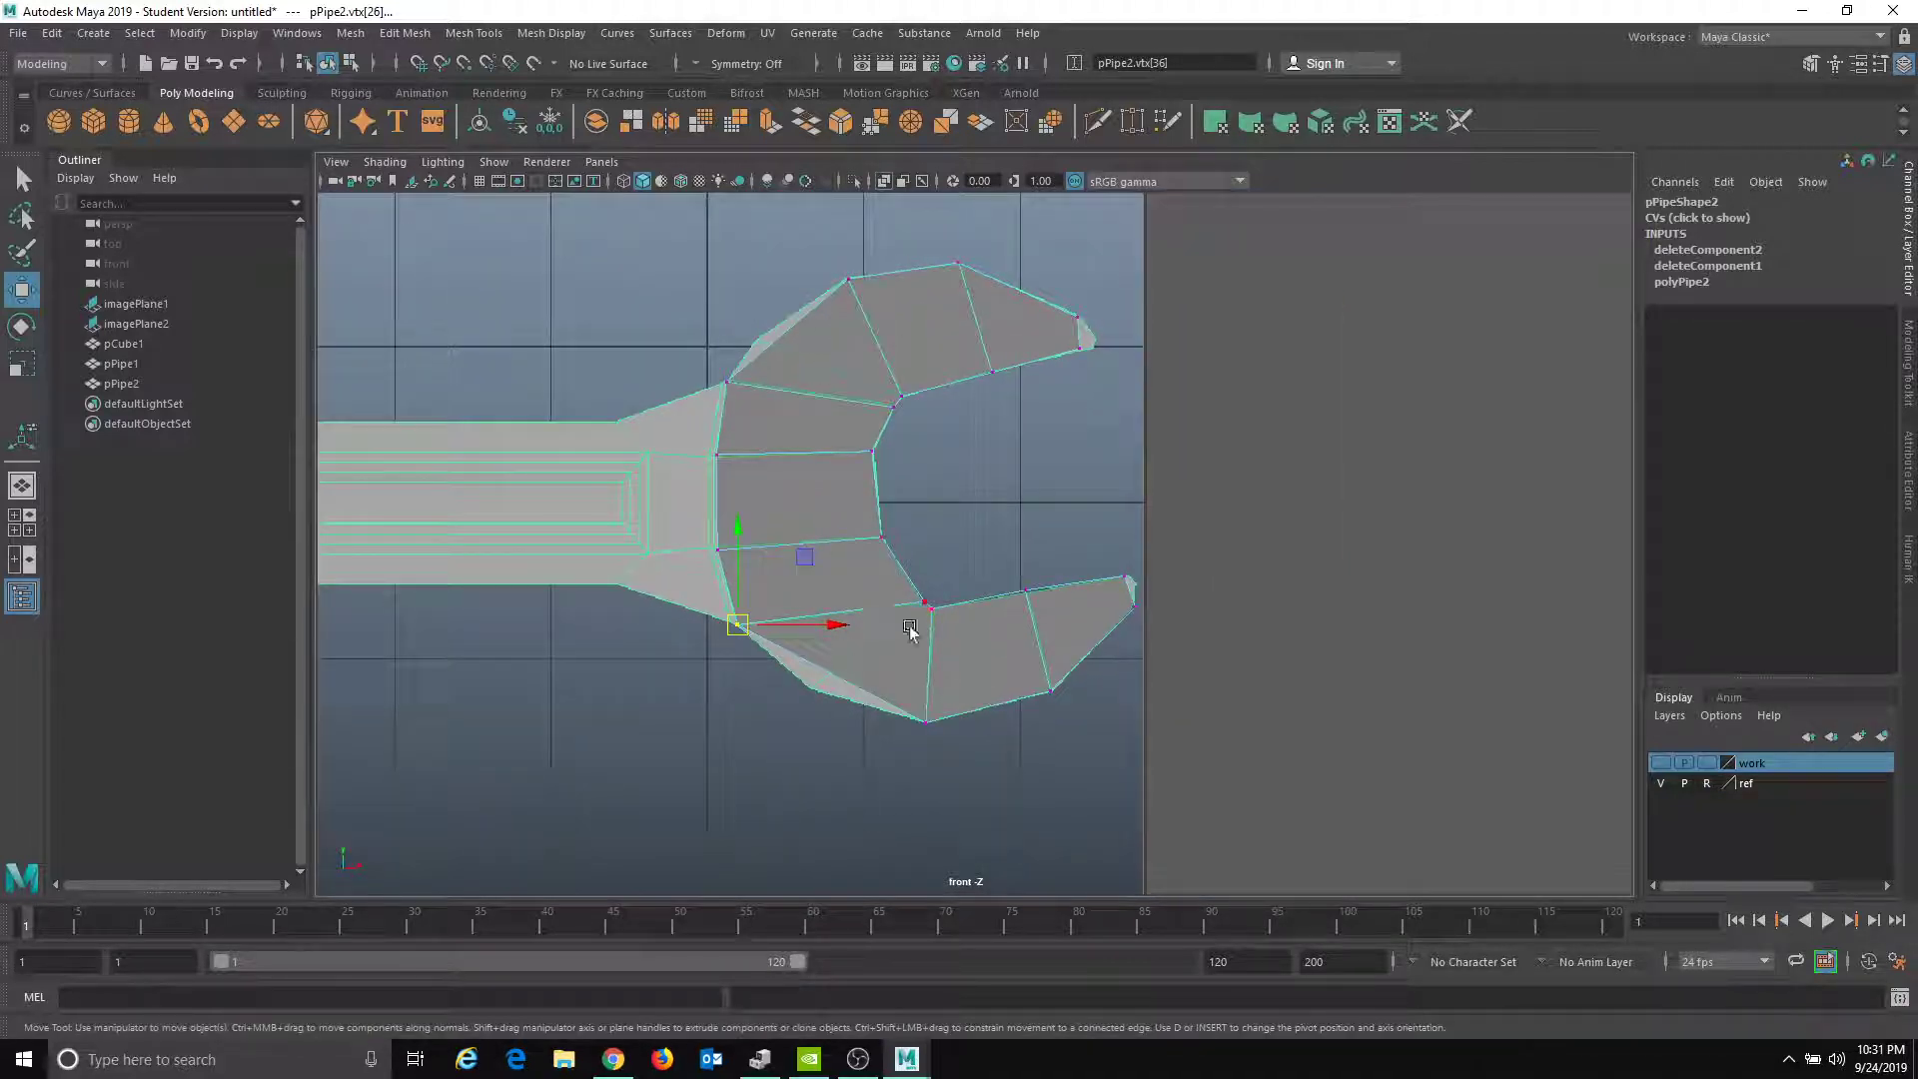
pyautogui.scroll(2, 790, 679)
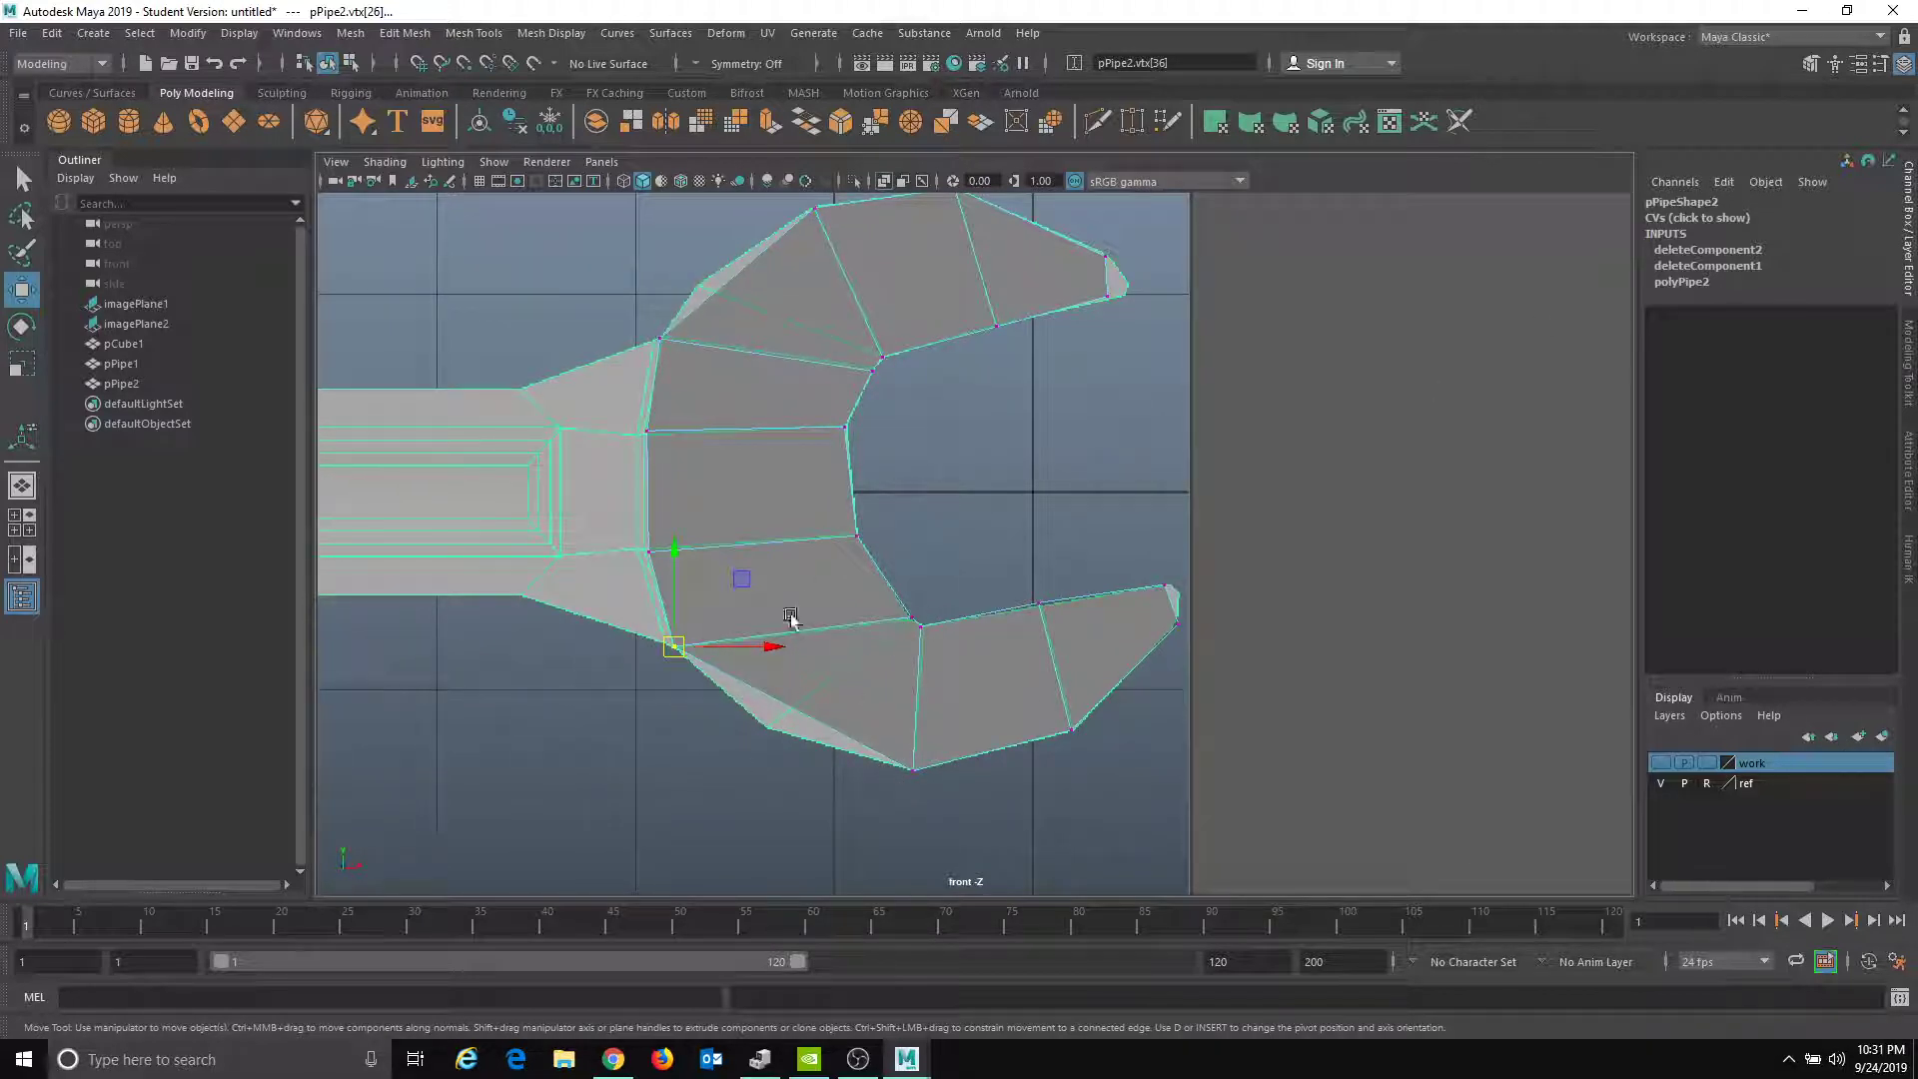
# - Show the Modeling Toolkit, switch to the perspective view and turn off X-Ray shading for a close view of the C-shaped pipe
pyautogui.click(1810, 62)
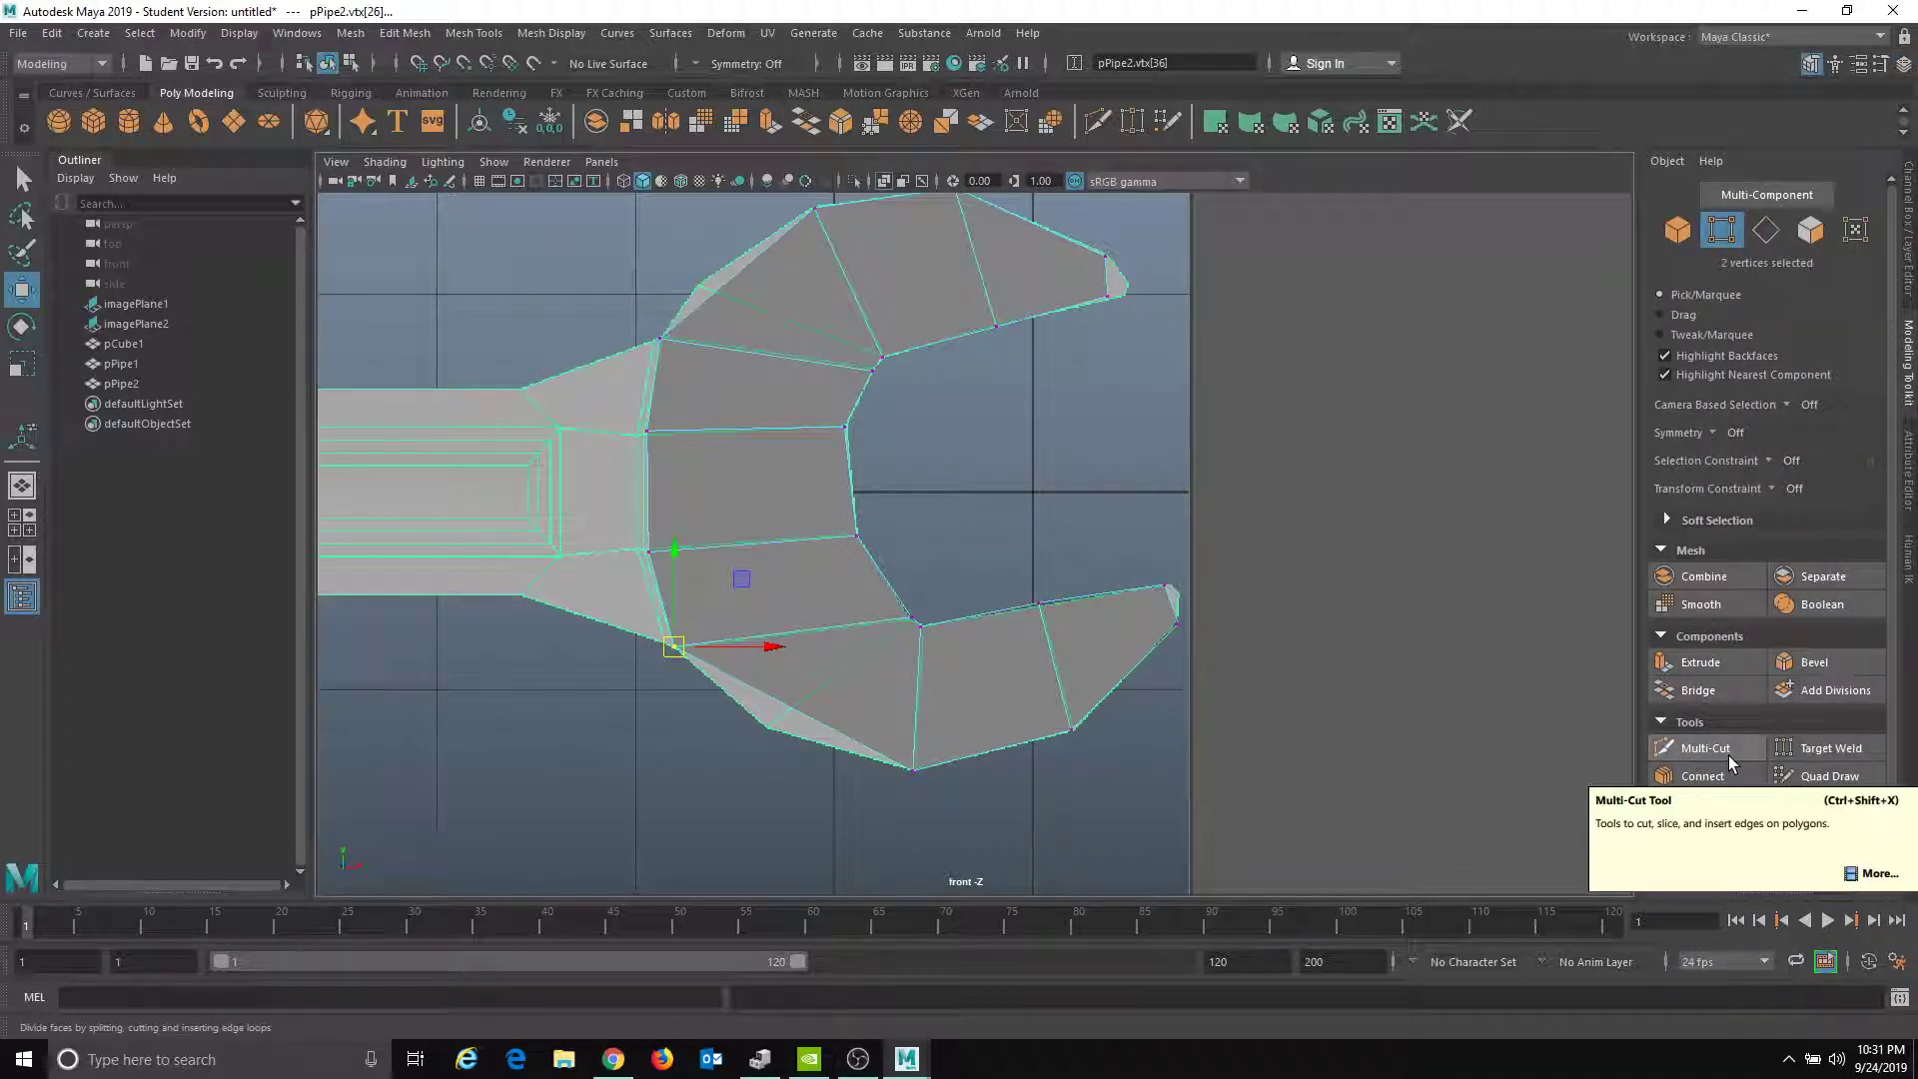
pyautogui.click(601, 161)
pyautogui.moveTo(699, 182)
pyautogui.click(816, 185)
pyautogui.keyDown('alt'); pyautogui.moveTo(716, 416); pyautogui.dragTo(920, 405); pyautogui.keyUp('alt')
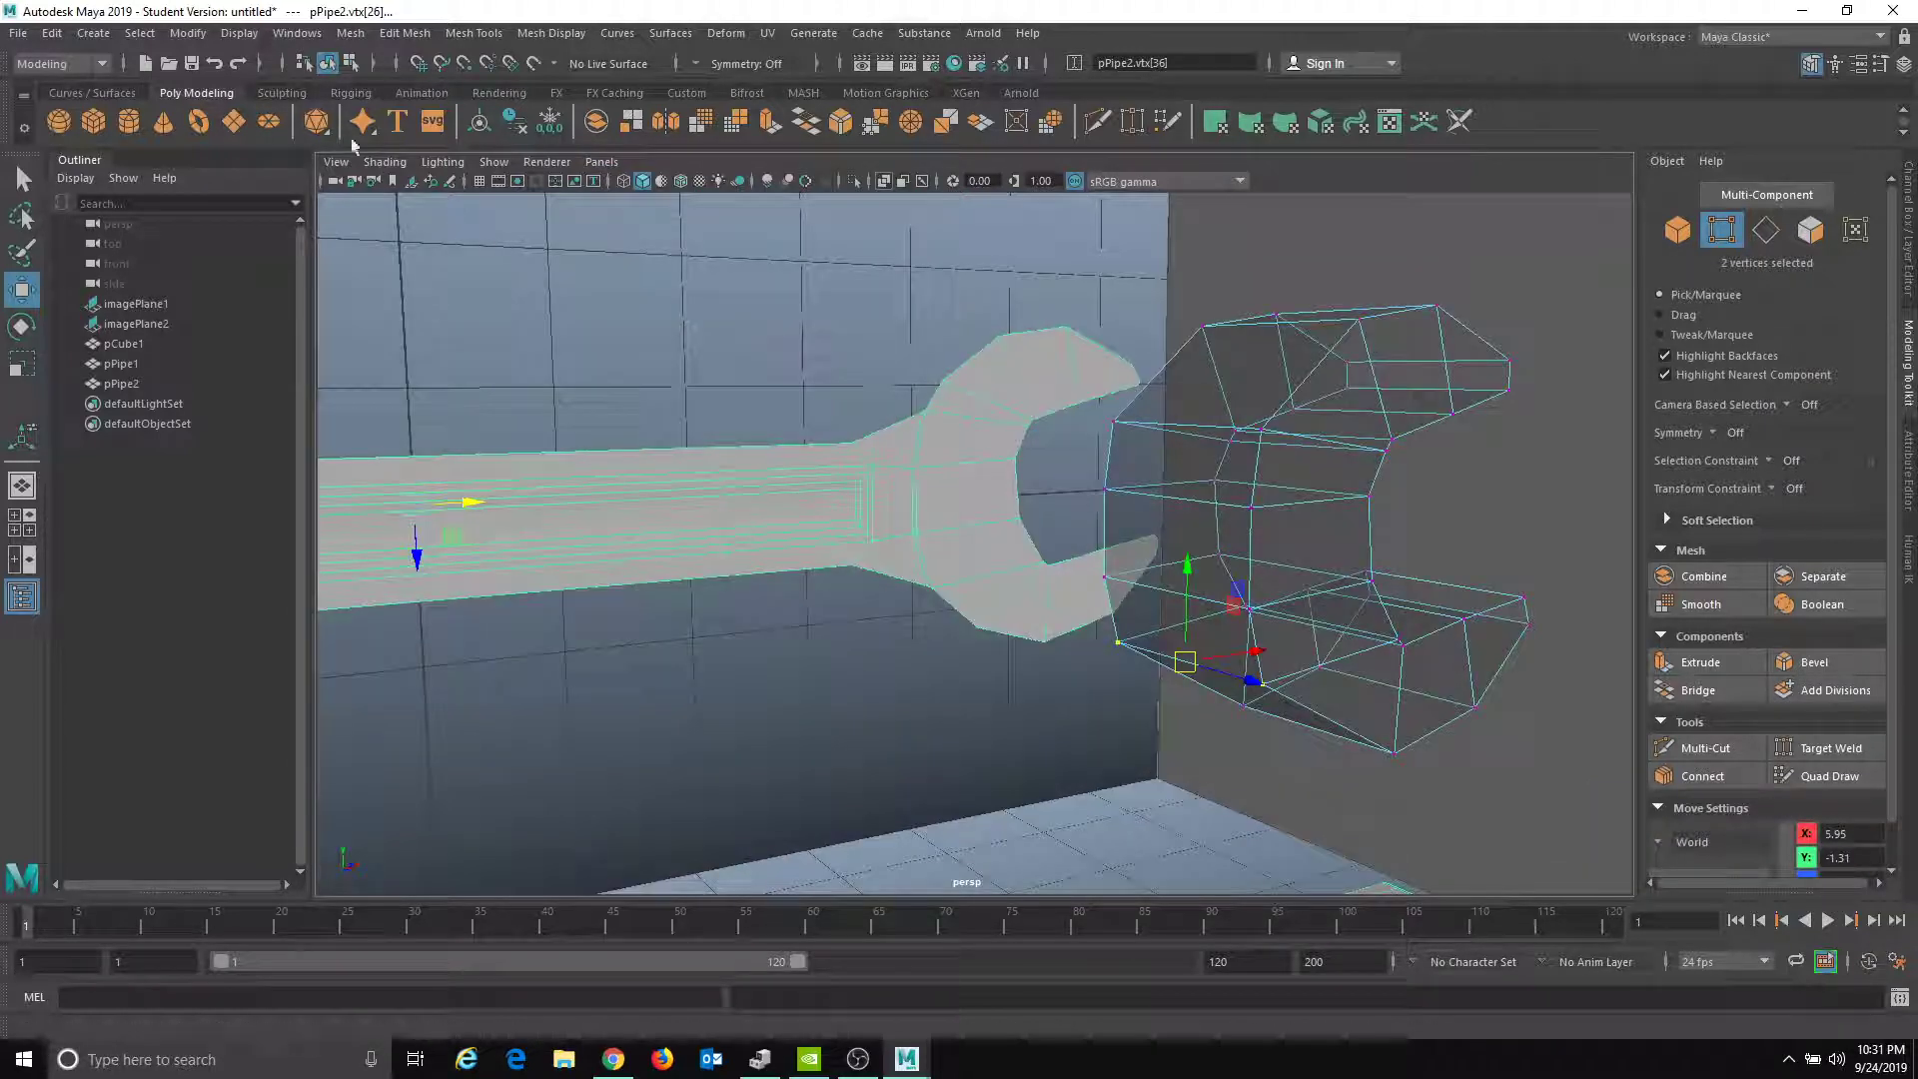
pyautogui.click(376, 161)
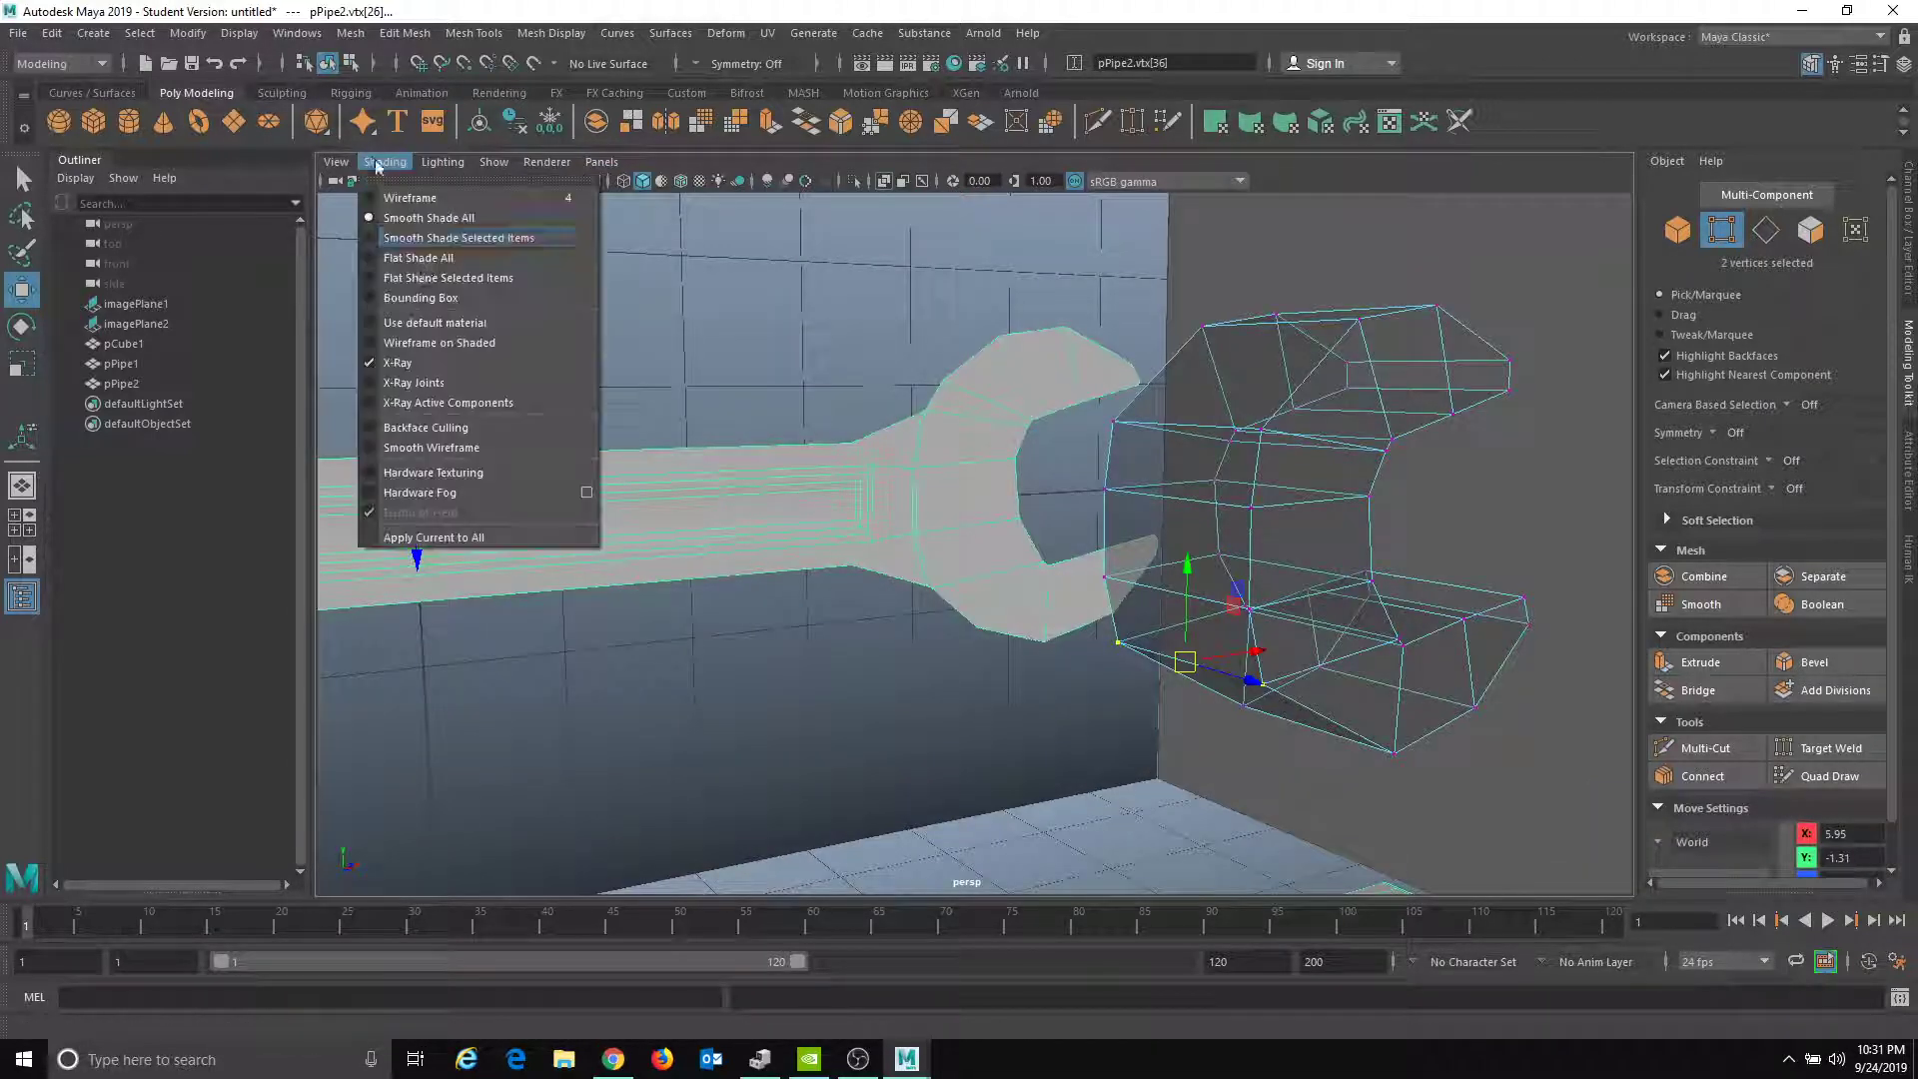
pyautogui.click(435, 363)
pyautogui.keyDown('alt'); pyautogui.moveTo(933, 474); pyautogui.dragTo(1119, 459, button='right'); pyautogui.keyUp('alt')
pyautogui.keyDown('alt'); pyautogui.moveTo(1119, 460); pyautogui.dragTo(935, 532, button='middle'); pyautogui.keyUp('alt')
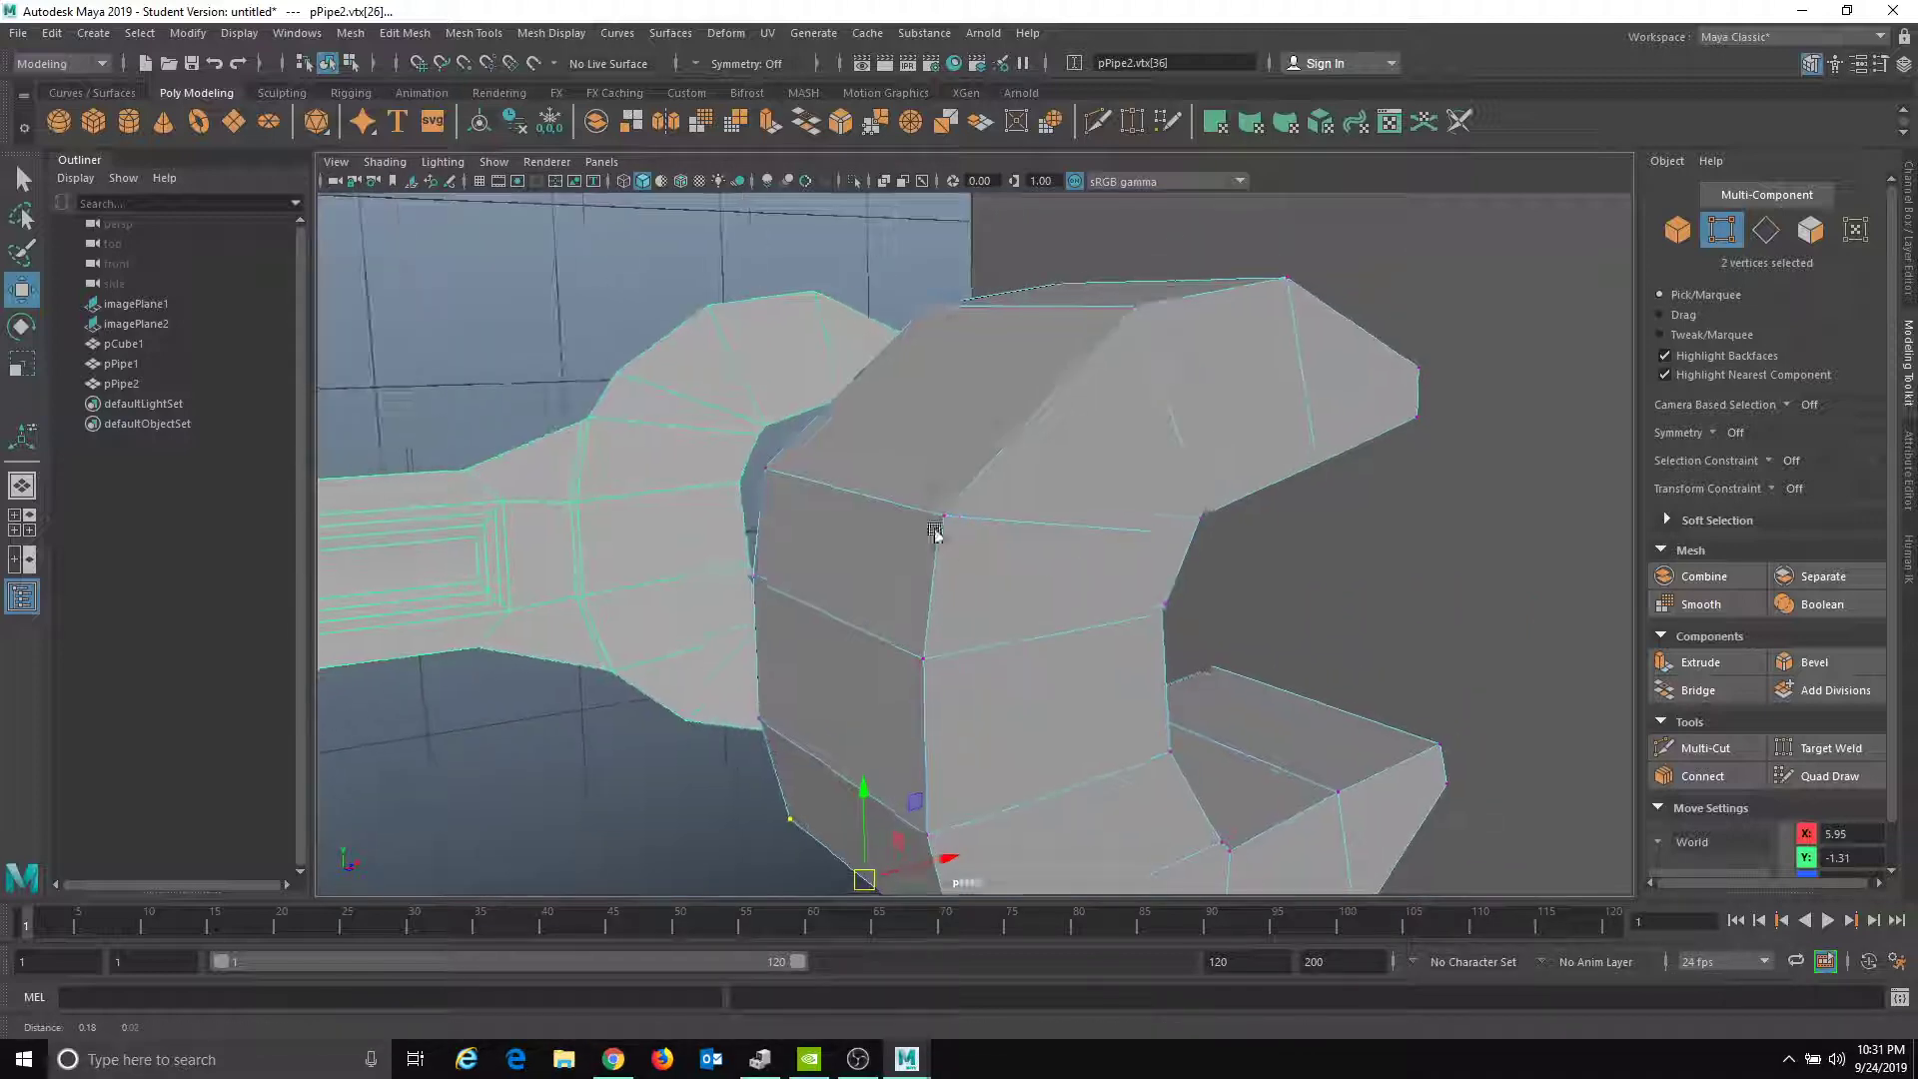
# - Cut across the upper jaw with Multi-Cut, from one inner corner over the outer face to the inner corner on the opposite side
pyautogui.click(1705, 749)
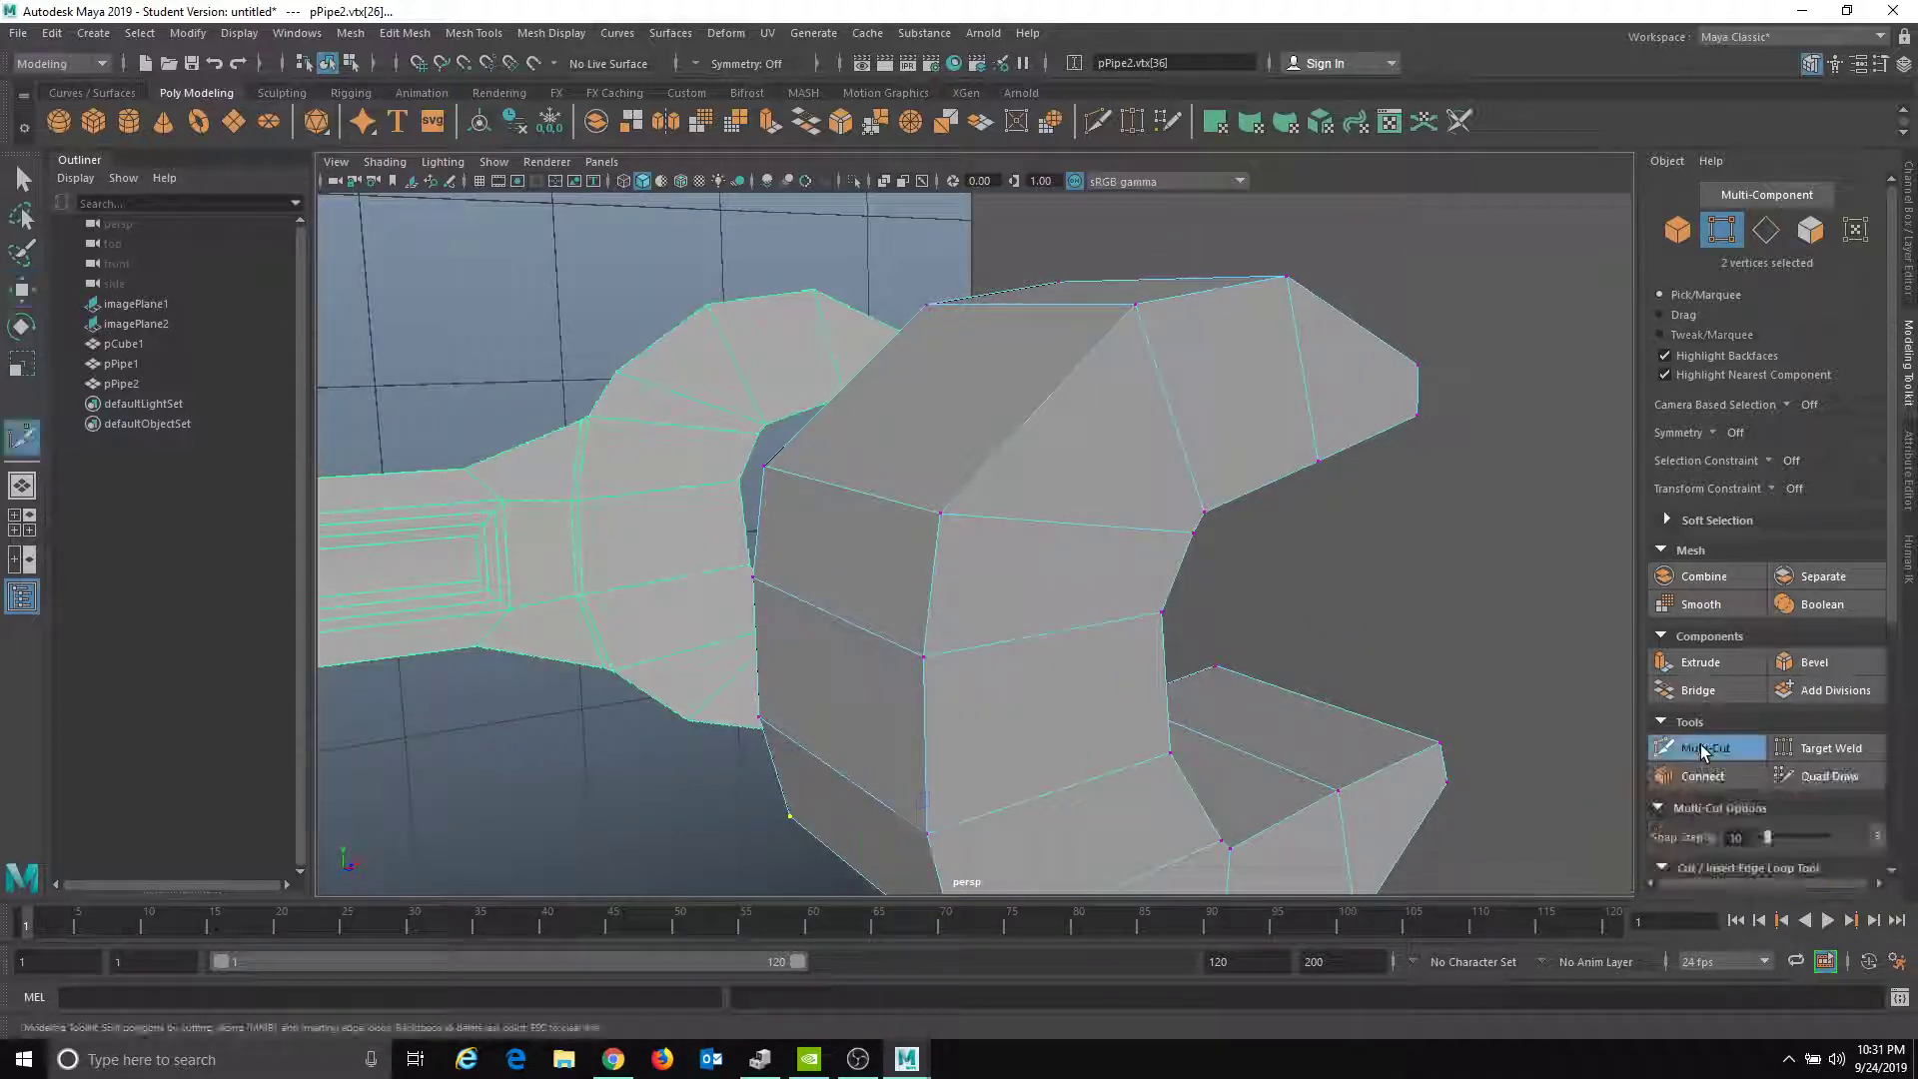
pyautogui.keyDown('alt'); pyautogui.moveTo(1549, 683); pyautogui.dragTo(1255, 689, button='middle'); pyautogui.keyUp('alt')
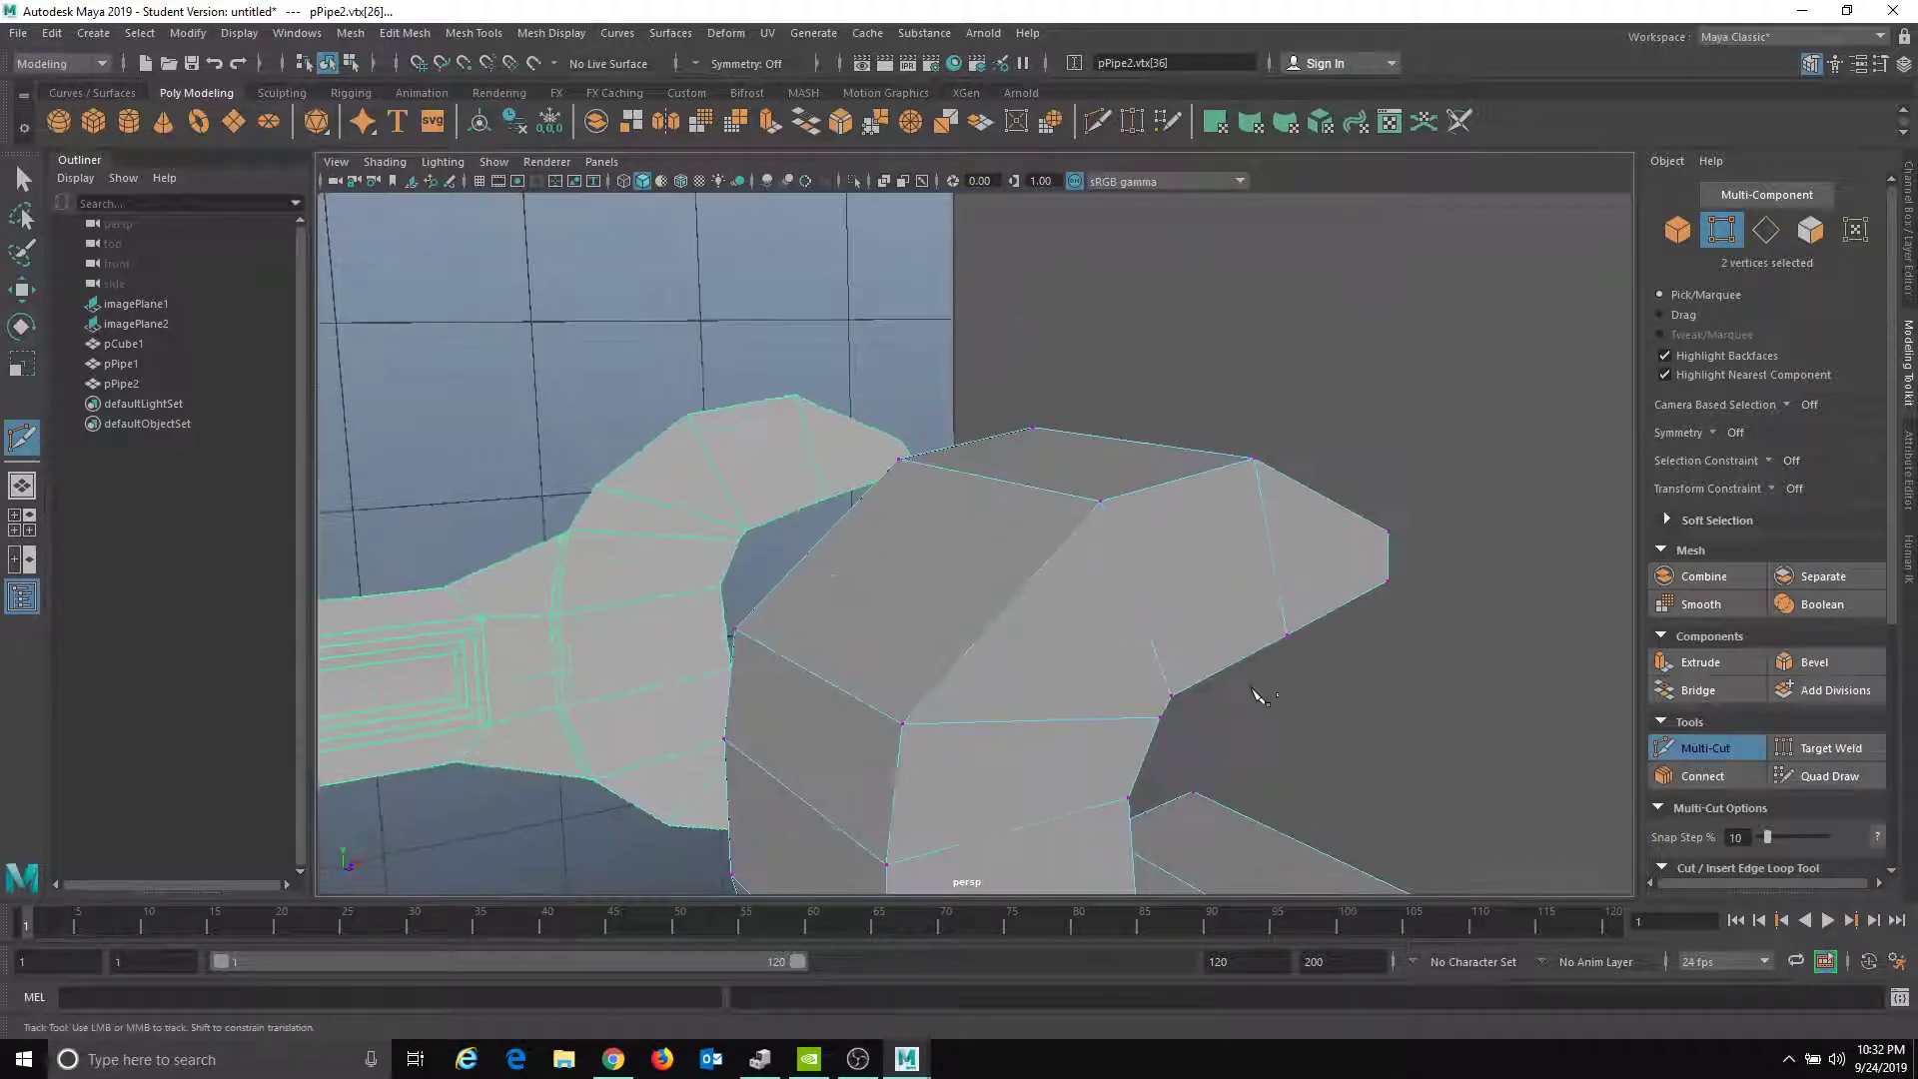
pyautogui.click(1172, 696)
pyautogui.click(826, 540)
pyautogui.keyDown('alt'); pyautogui.moveTo(911, 338); pyautogui.dragTo(590, 452); pyautogui.keyUp('alt')
pyautogui.keyDown('alt'); pyautogui.moveTo(590, 452); pyautogui.dragTo(837, 687, button='right'); pyautogui.keyUp('alt')
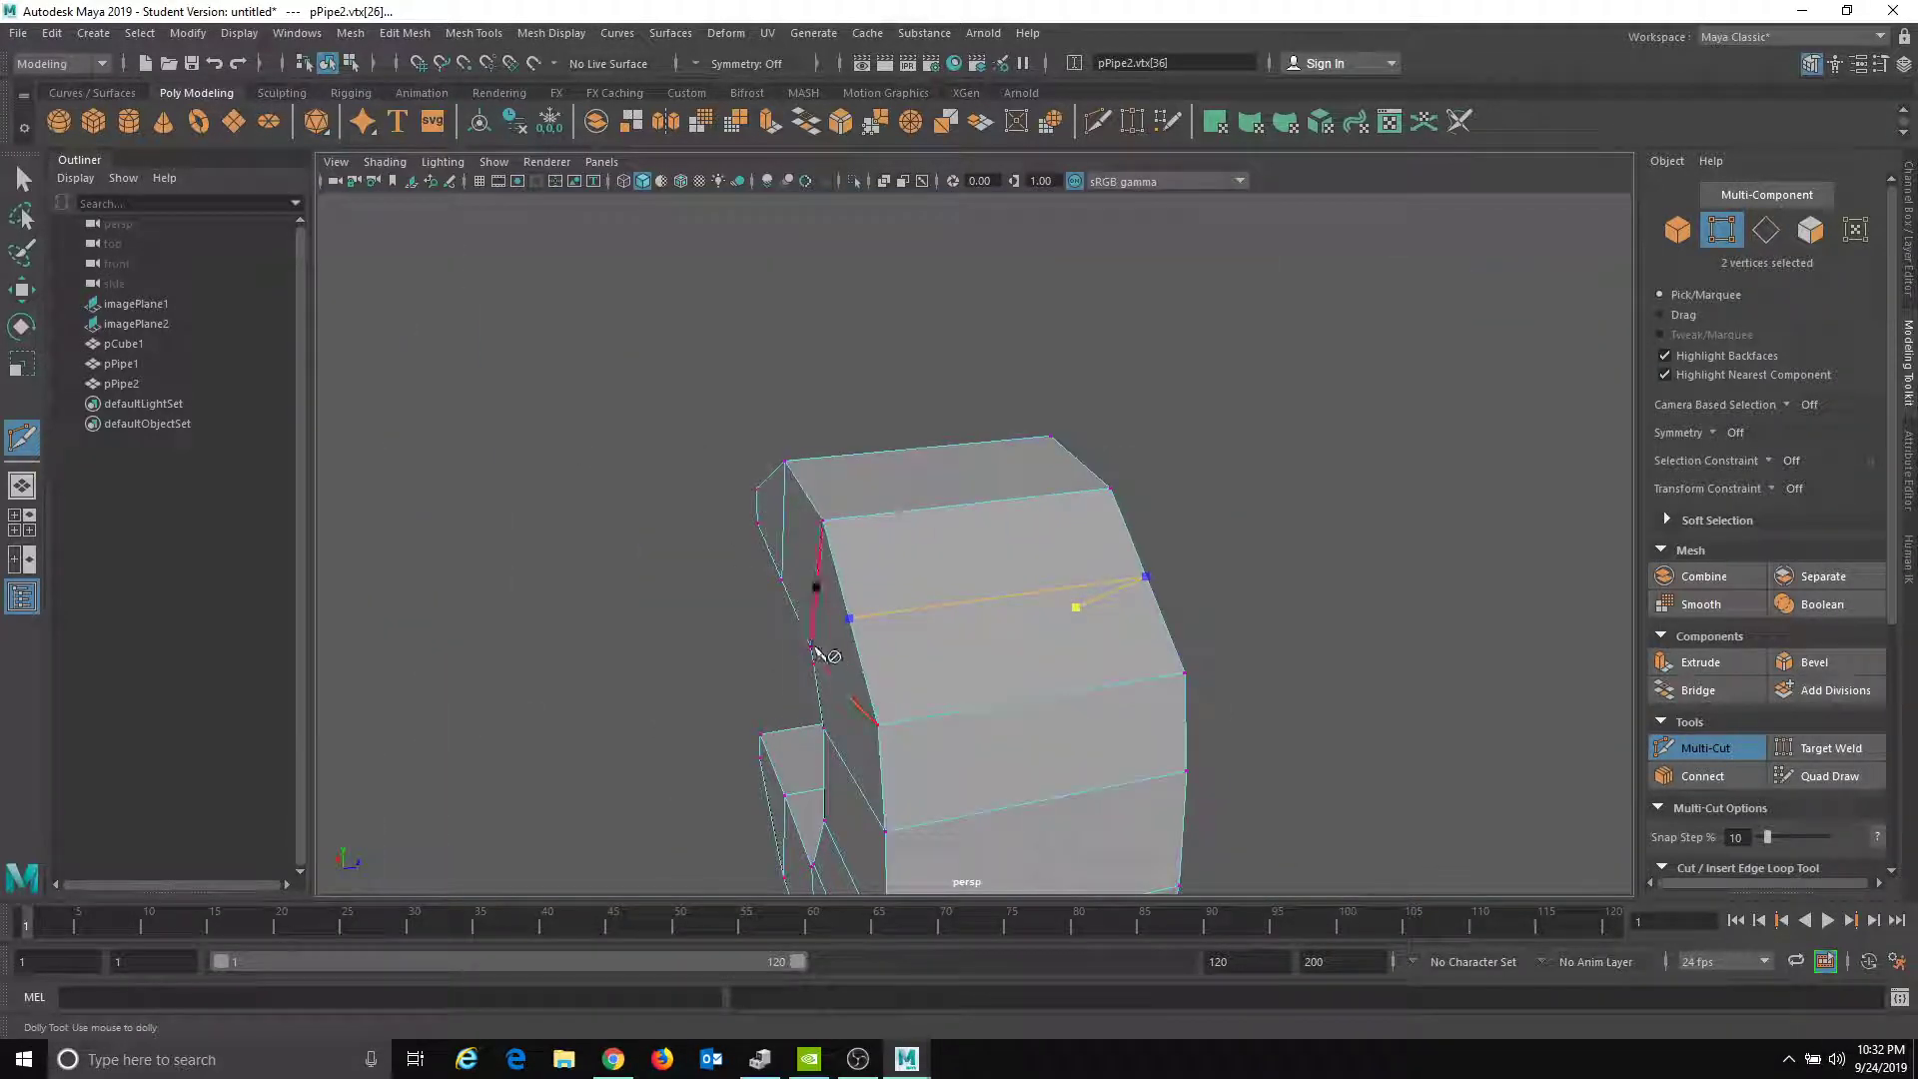
pyautogui.keyDown('alt'); pyautogui.moveTo(706, 625); pyautogui.dragTo(1390, 705); pyautogui.keyUp('alt')
pyautogui.keyDown('alt'); pyautogui.moveTo(1391, 705); pyautogui.dragTo(865, 705, button='middle'); pyautogui.keyUp('alt')
pyautogui.keyDown('alt'); pyautogui.moveTo(794, 724); pyautogui.dragTo(778, 799); pyautogui.keyUp('alt')
pyautogui.keyDown('alt'); pyautogui.moveTo(778, 799); pyautogui.dragTo(779, 689, button='middle'); pyautogui.keyUp('alt')
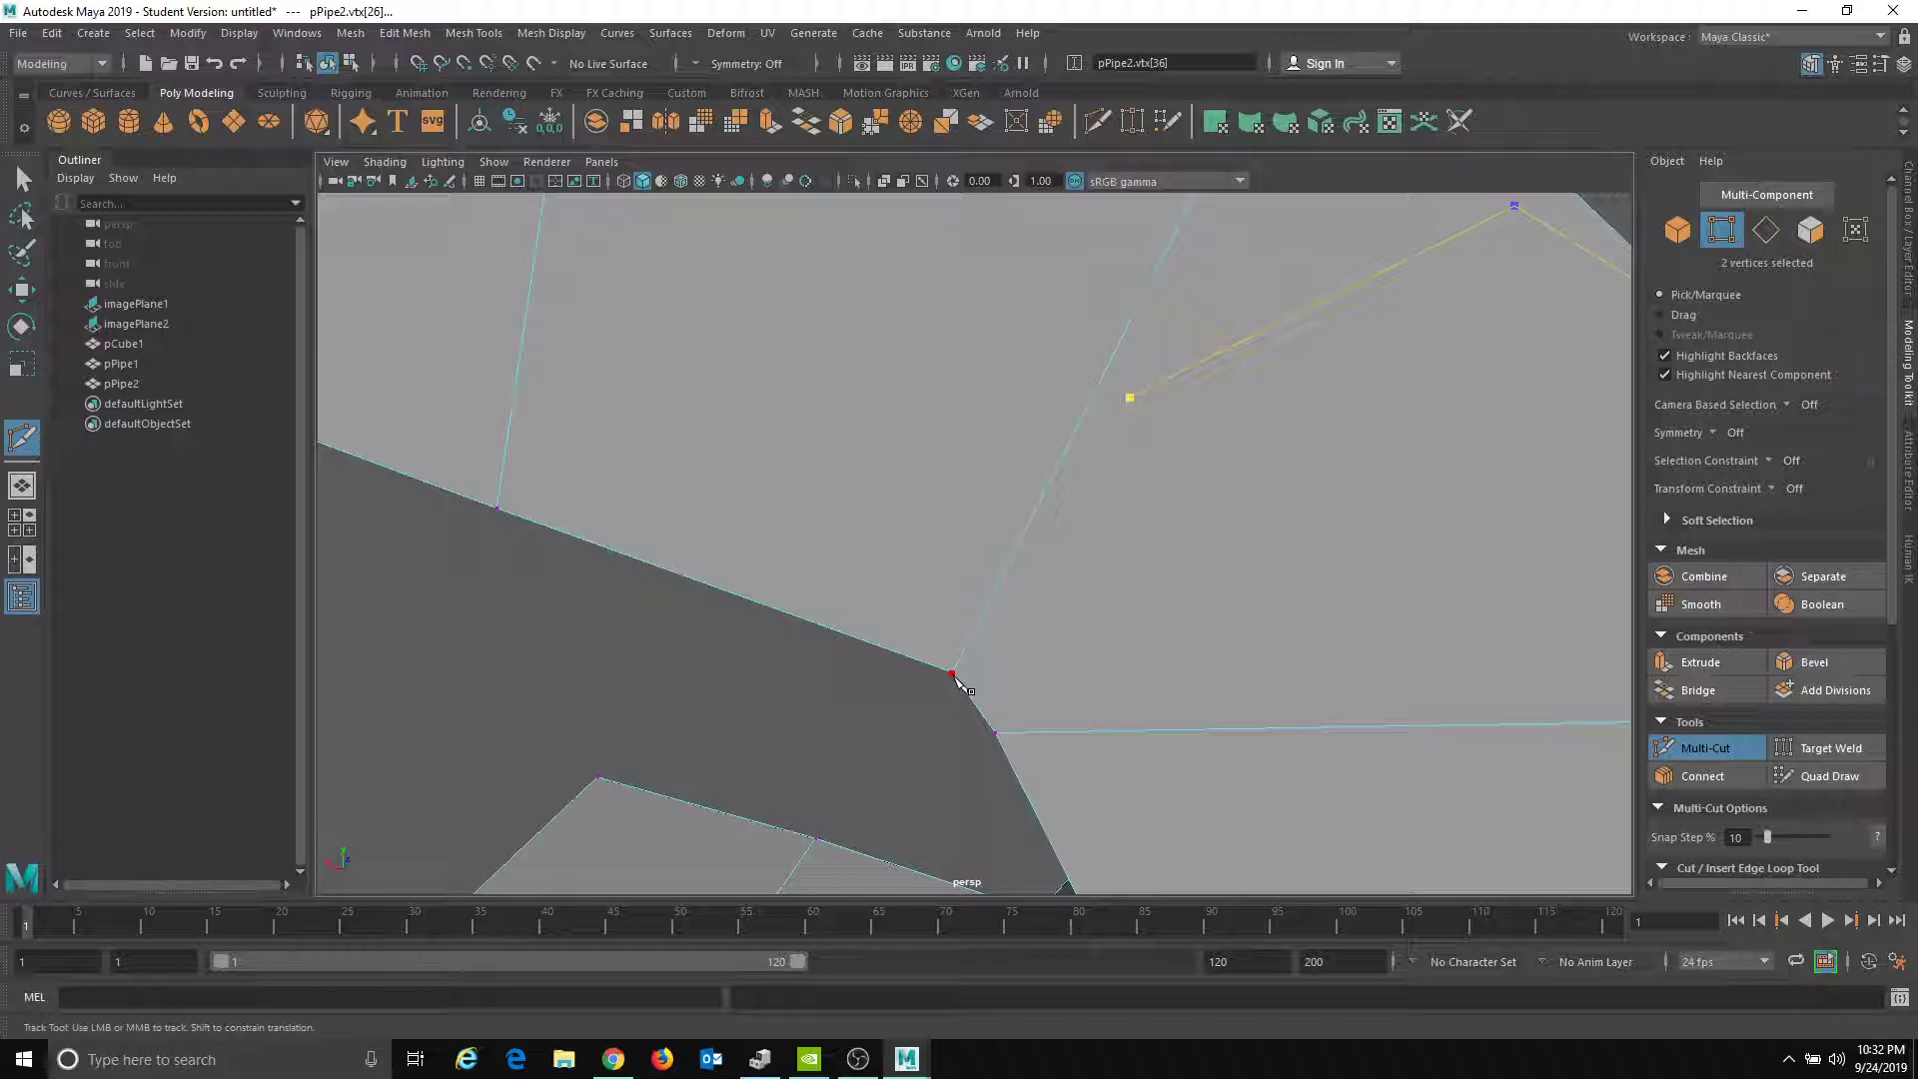
pyautogui.keyDown('alt'); pyautogui.moveTo(959, 674); pyautogui.dragTo(724, 659); pyautogui.keyUp('alt')
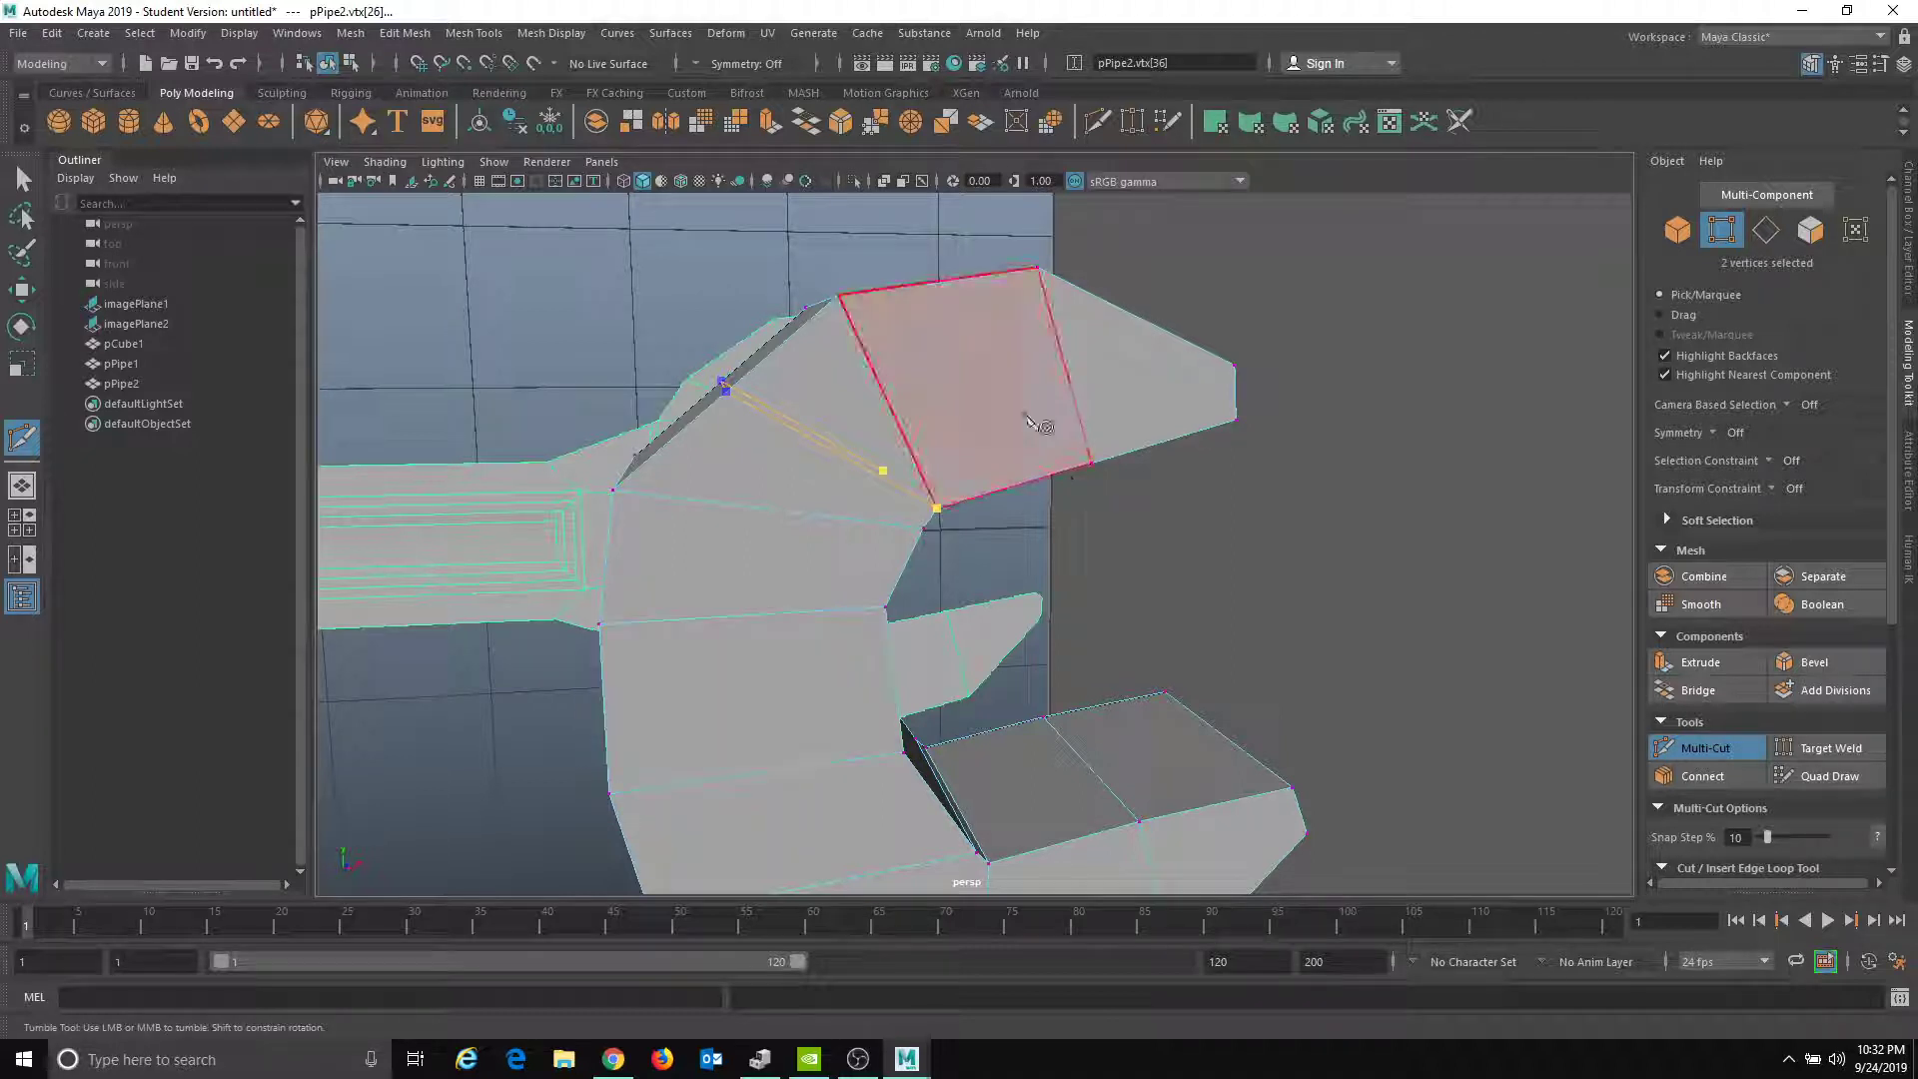
pyautogui.press('q')
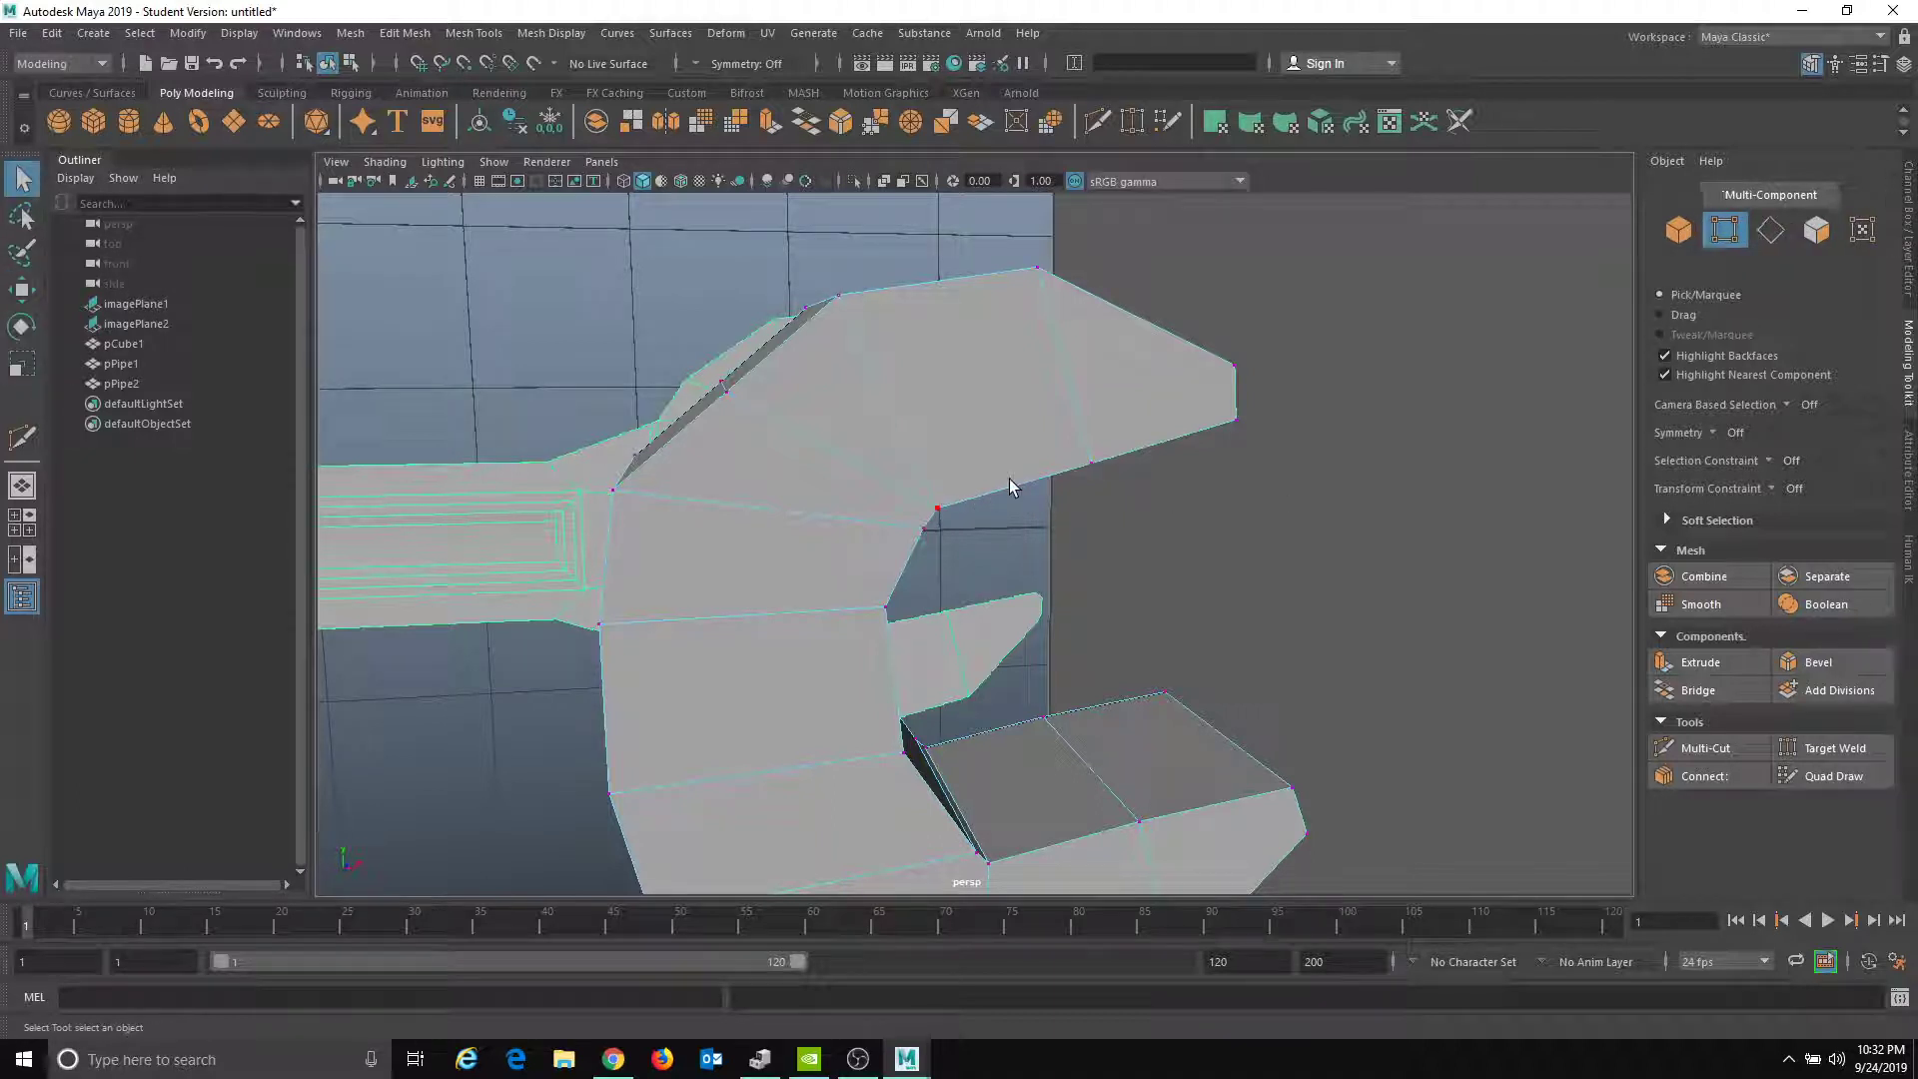
# - Cut across the lower jaw with Multi-Cut, from its inside corner around the underside to the opposite inside corner
pyautogui.keyDown('alt'); pyautogui.moveTo(1199, 609); pyautogui.dragTo(942, 609, button='right'); pyautogui.keyUp('alt')
pyautogui.keyDown('alt'); pyautogui.moveTo(942, 608); pyautogui.dragTo(946, 416, button='middle'); pyautogui.keyUp('alt')
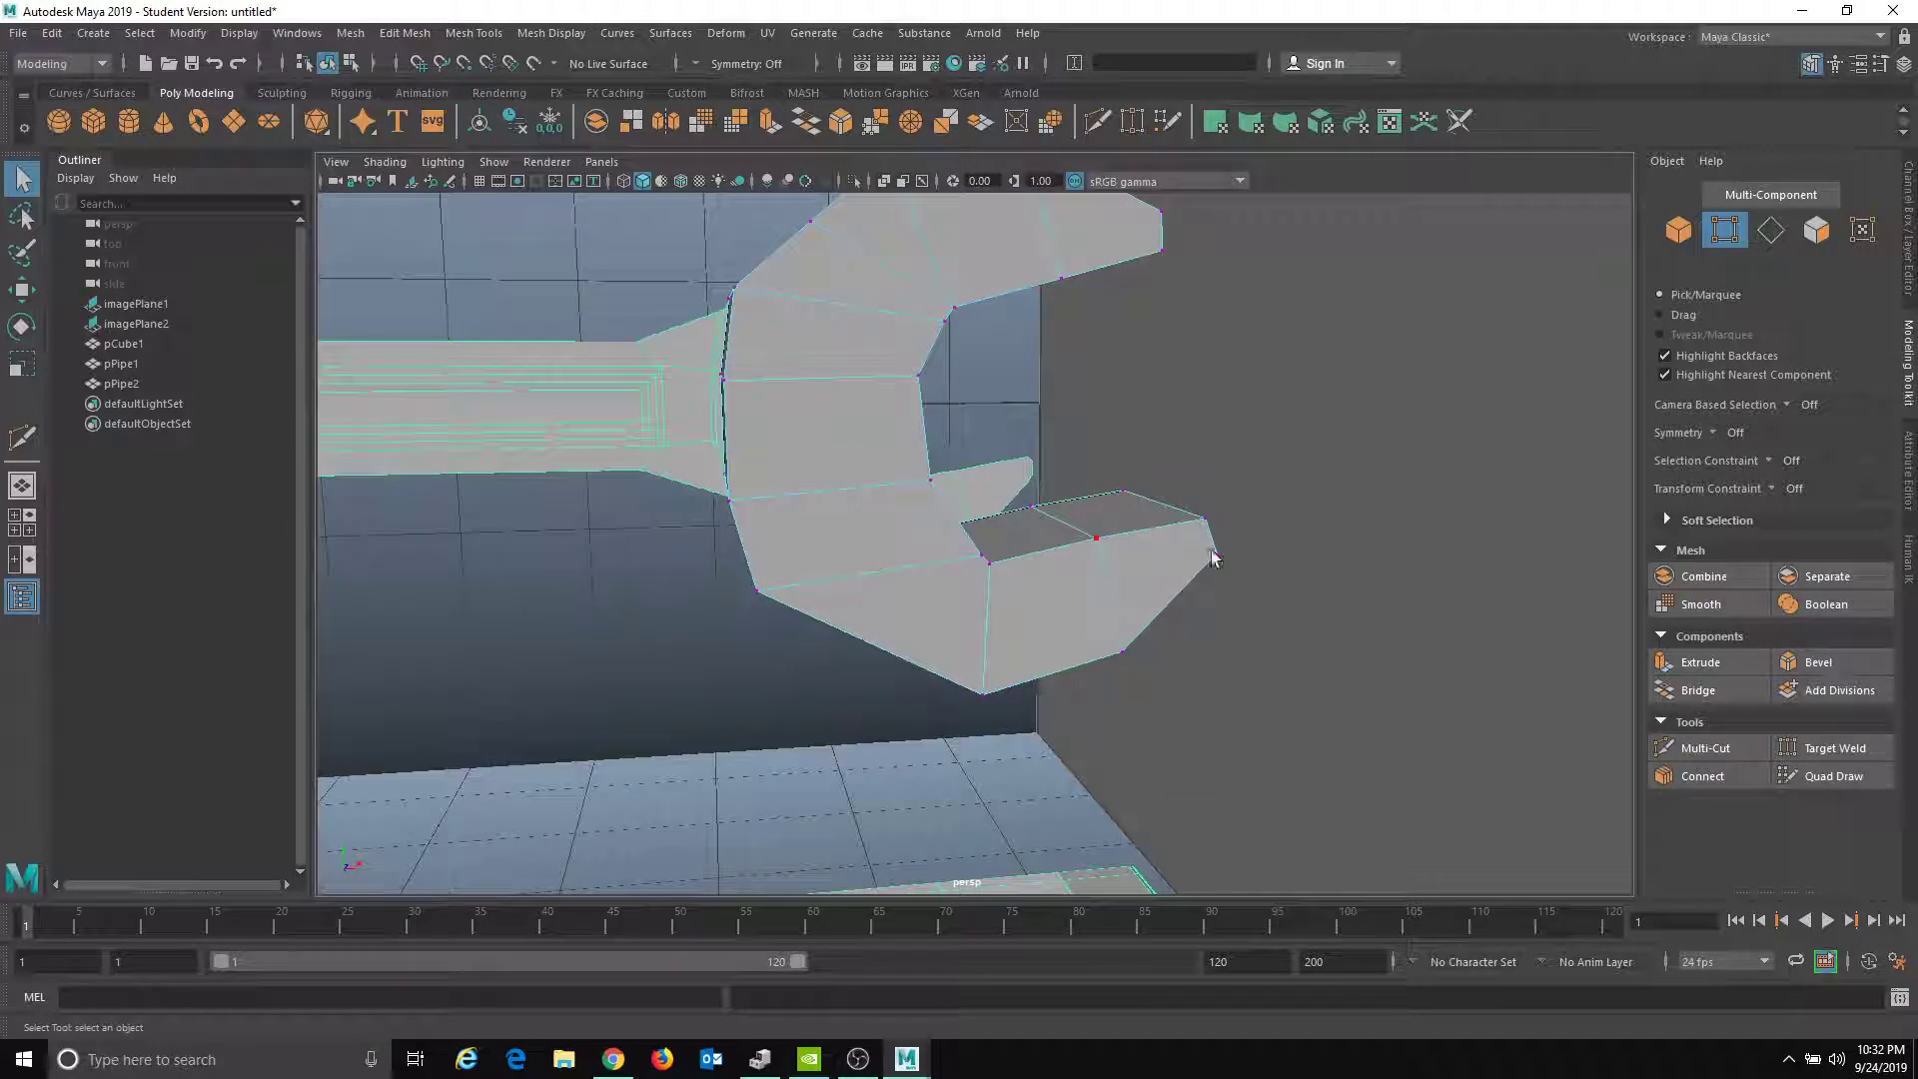
pyautogui.keyDown('alt'); pyautogui.moveTo(1212, 557); pyautogui.dragTo(1379, 656, button='right'); pyautogui.keyUp('alt')
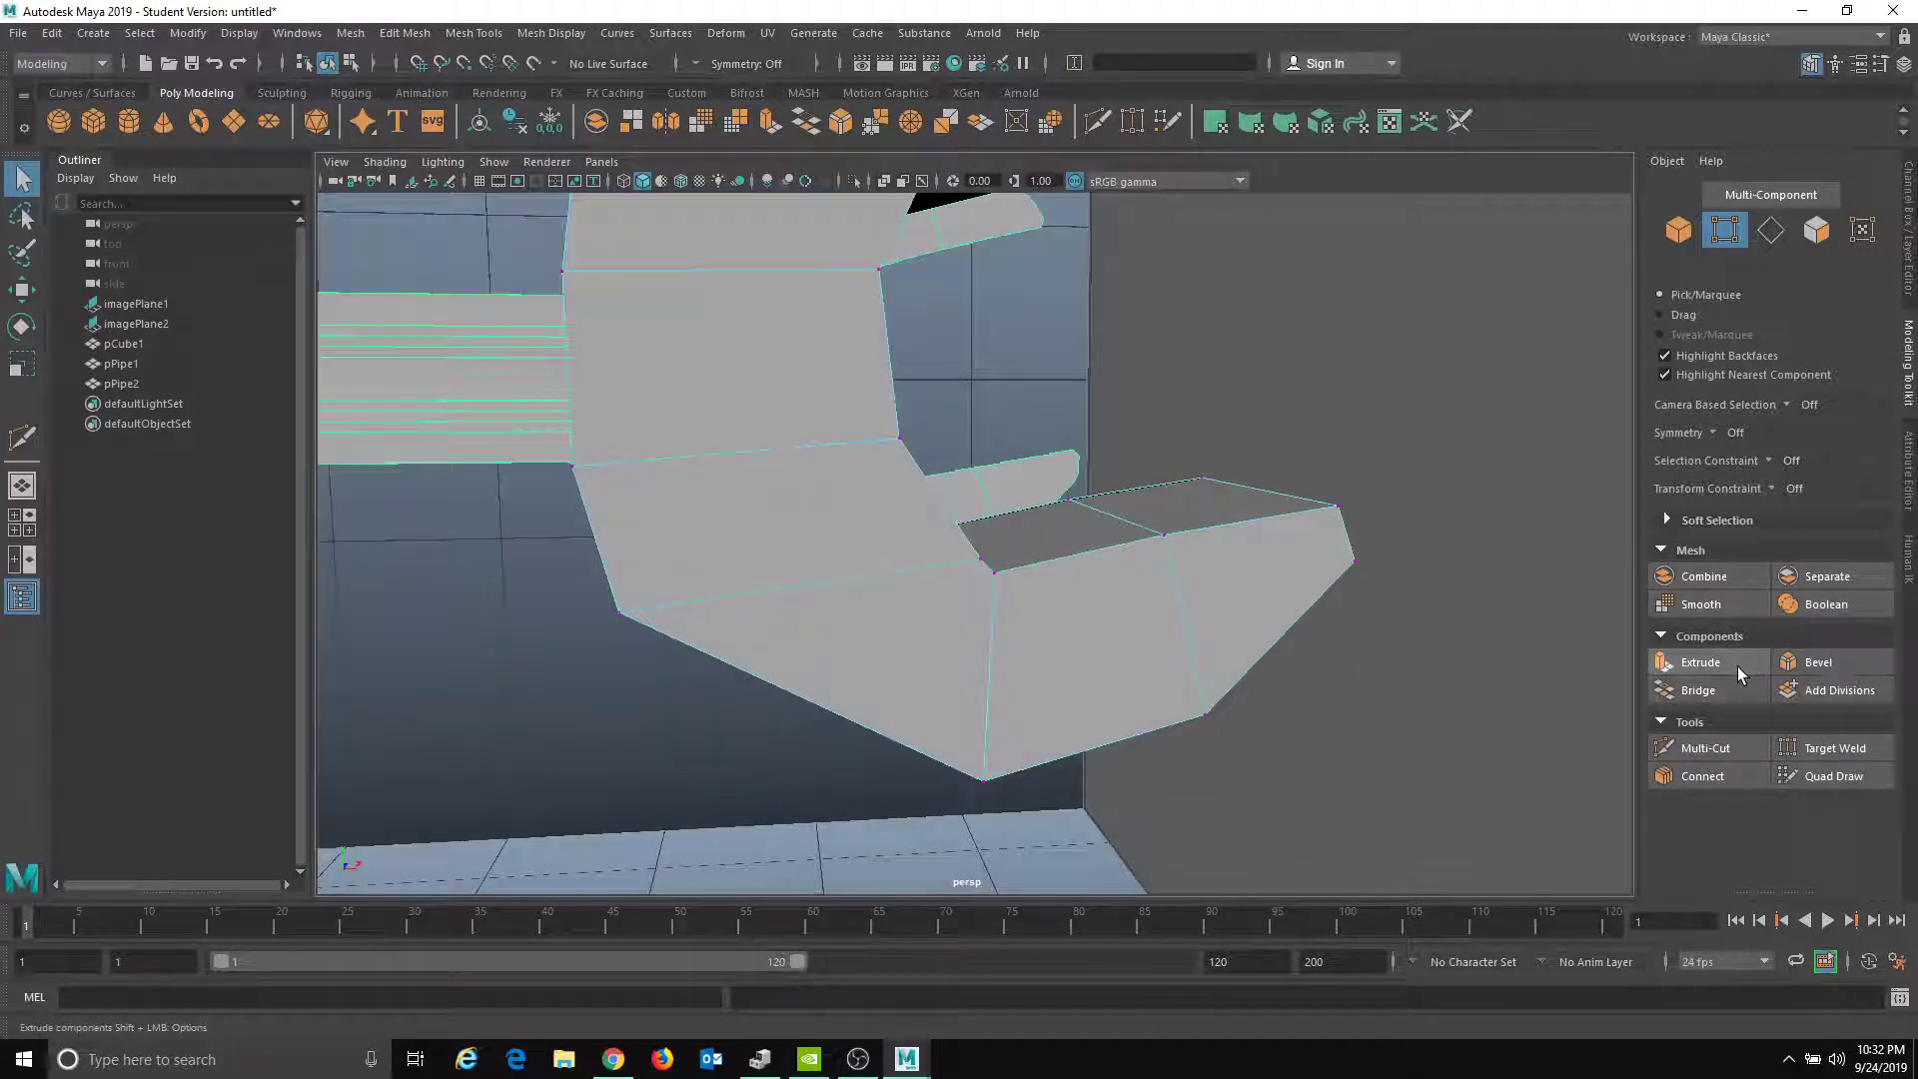
pyautogui.click(1698, 748)
pyautogui.keyDown('alt'); pyautogui.moveTo(1014, 504); pyautogui.dragTo(948, 534); pyautogui.keyUp('alt')
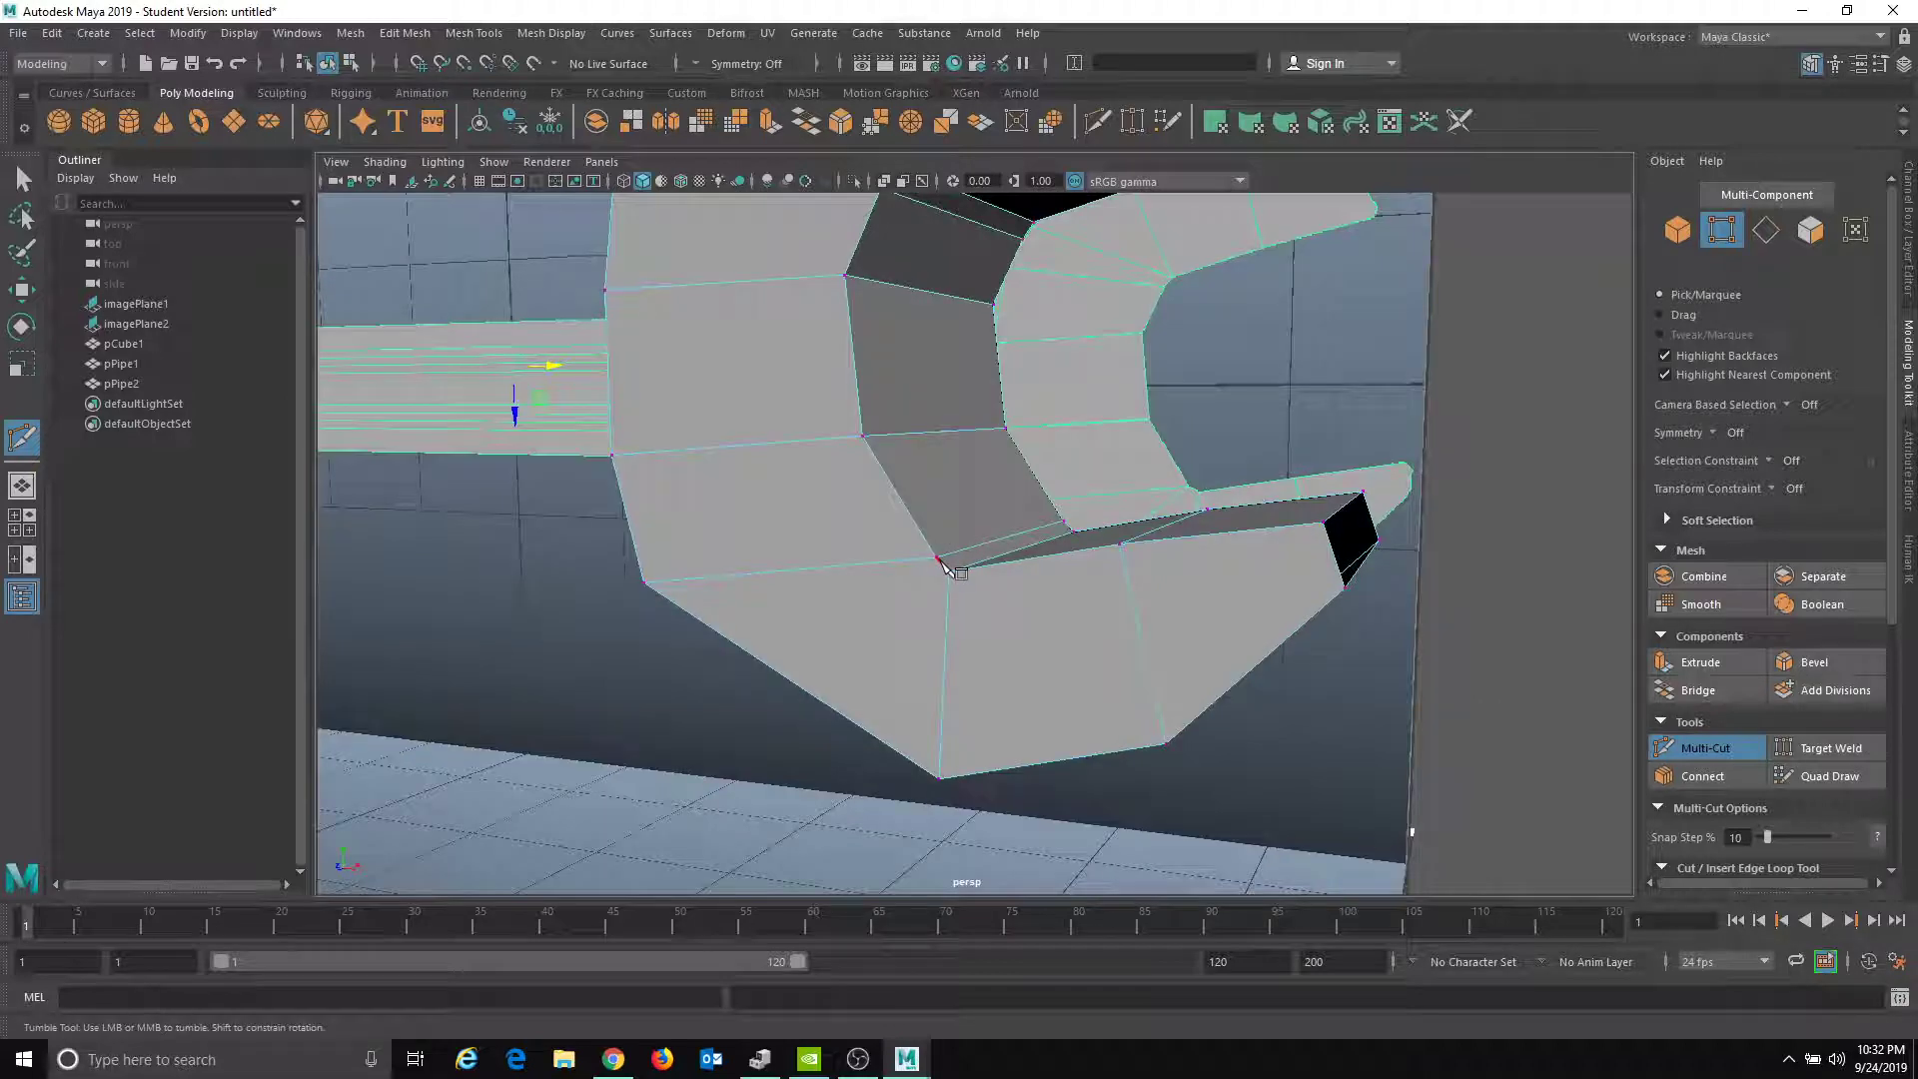
pyautogui.keyDown('alt'); pyautogui.moveTo(760, 676); pyautogui.dragTo(897, 725); pyautogui.keyUp('alt')
pyautogui.scroll(1, 897, 724)
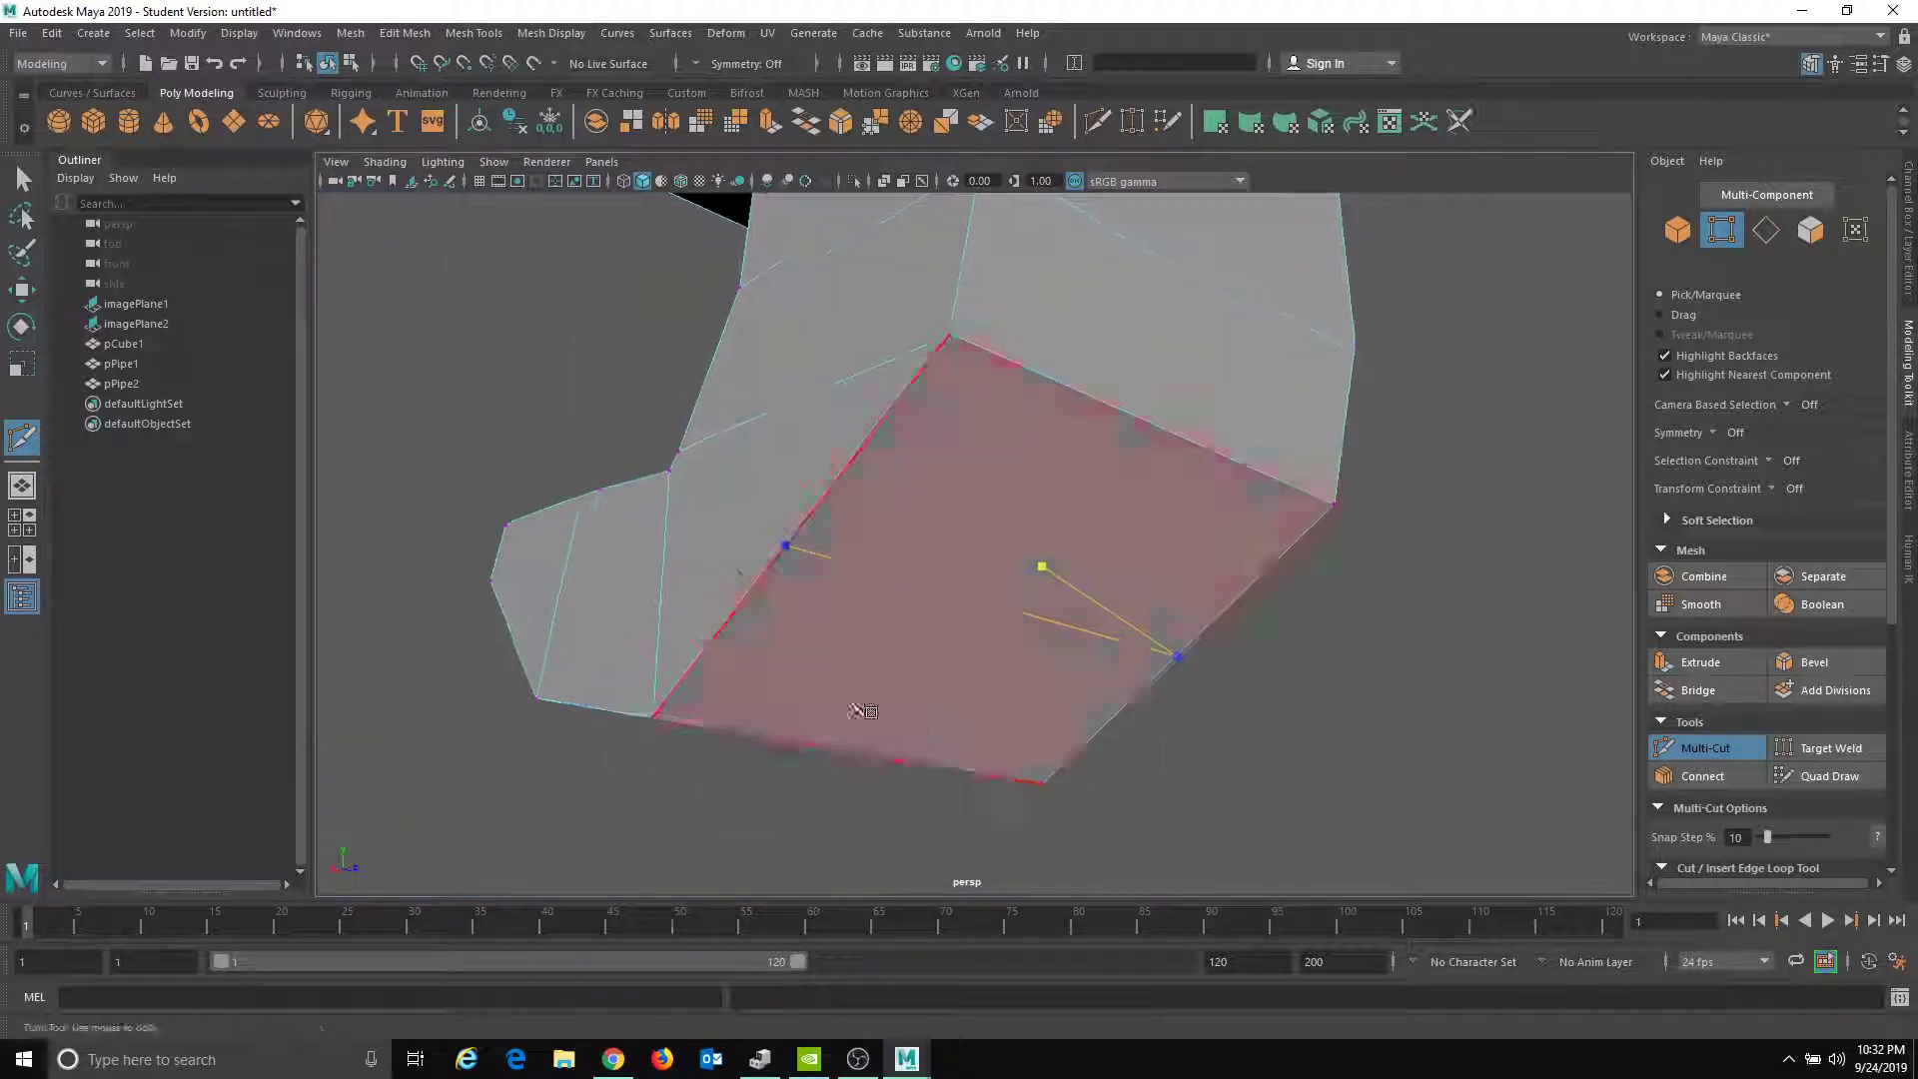
pyautogui.click(670, 470)
pyautogui.keyDown('alt'); pyautogui.moveTo(1059, 578); pyautogui.dragTo(680, 530); pyautogui.keyUp('alt')
pyautogui.press('q')
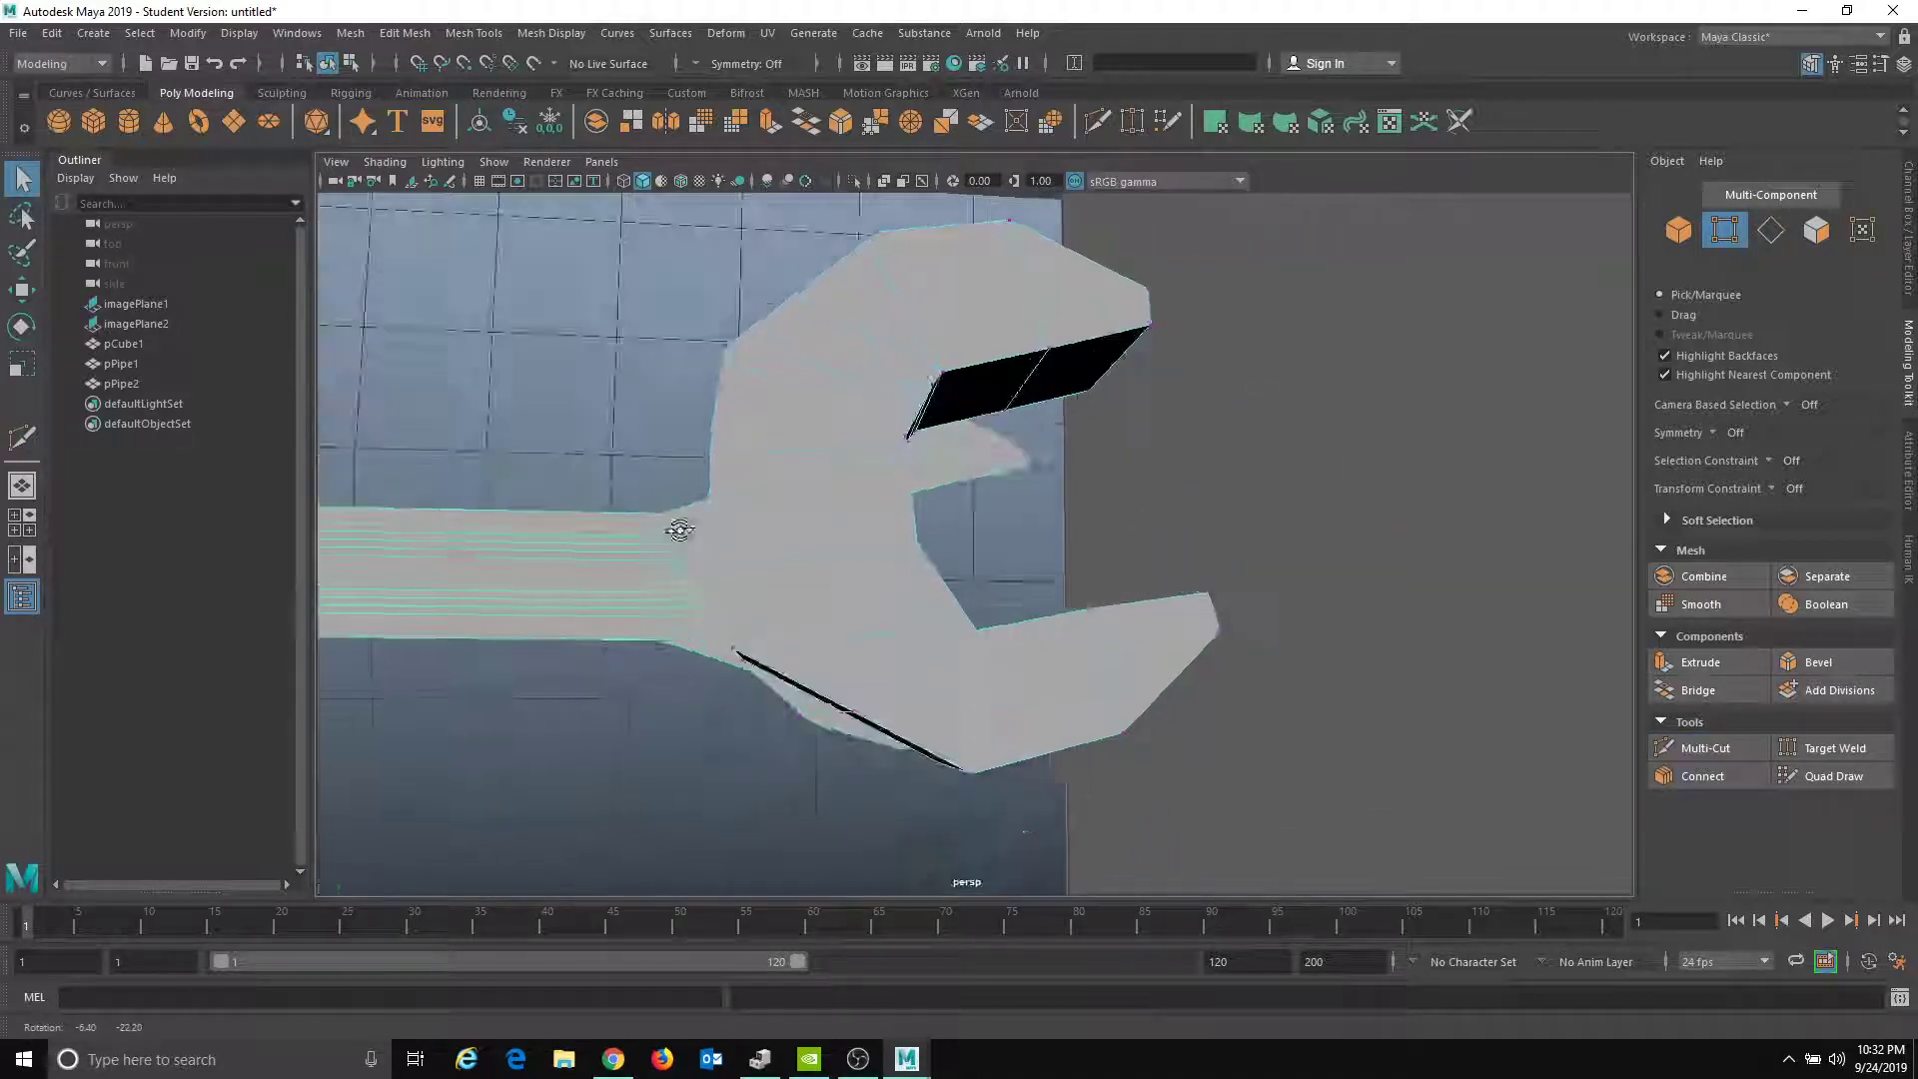
# - Switch to the front orthographic view and turn on X-Ray shading for a close view of the upper jaw
pyautogui.click(604, 162)
pyautogui.moveTo(647, 219)
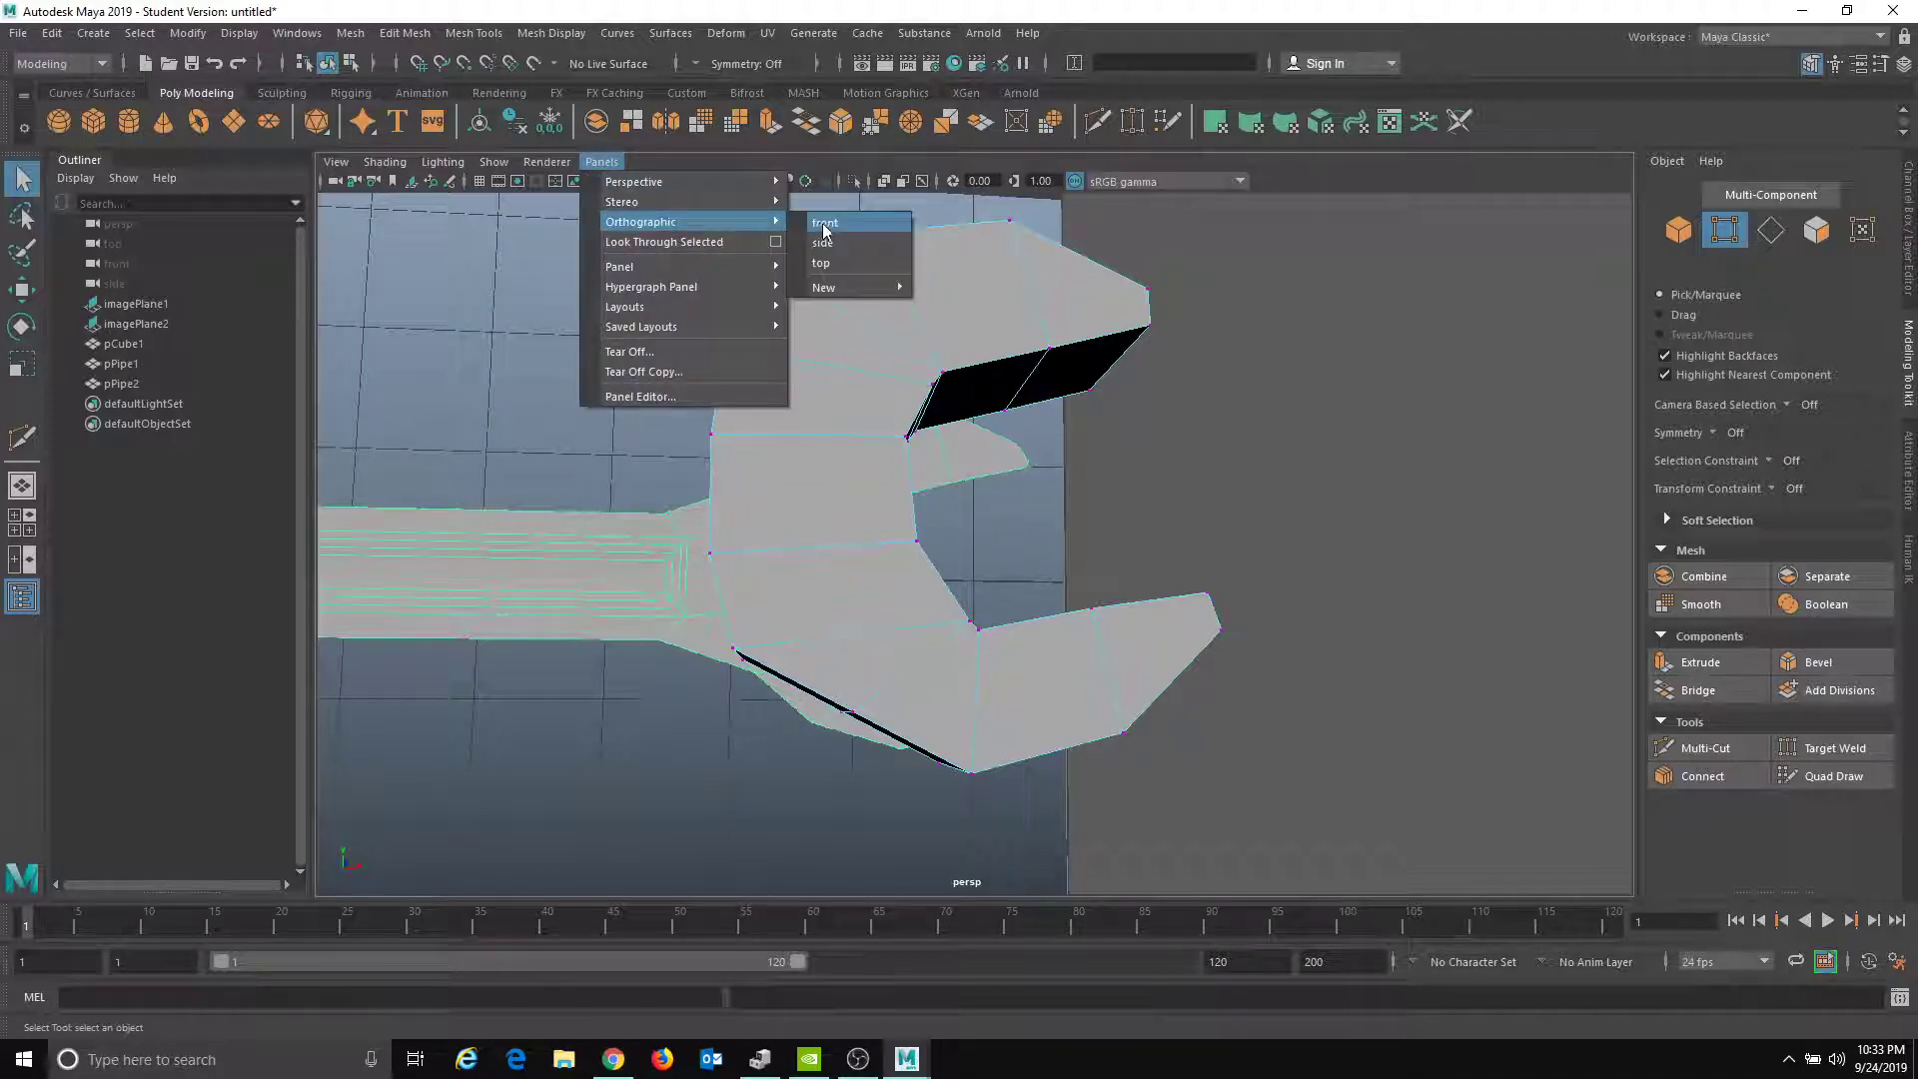
pyautogui.click(825, 230)
pyautogui.click(387, 161)
pyautogui.click(453, 369)
pyautogui.moveTo(623, 499)
pyautogui.keyDown('alt'); pyautogui.mouseDown(button='middle')
pyautogui.moveTo(723, 453)
pyautogui.moveTo(667, 736)
pyautogui.mouseUp(button='middle'); pyautogui.keyUp('alt')
pyautogui.scroll(5, 903, 484)
# - Move the upper cut's two outer vertices onto the reference corner of the jaw's curve, at about X 6.14, Y 1.22
pyautogui.moveTo(902, 478); pyautogui.dragTo(823, 482, button='right')
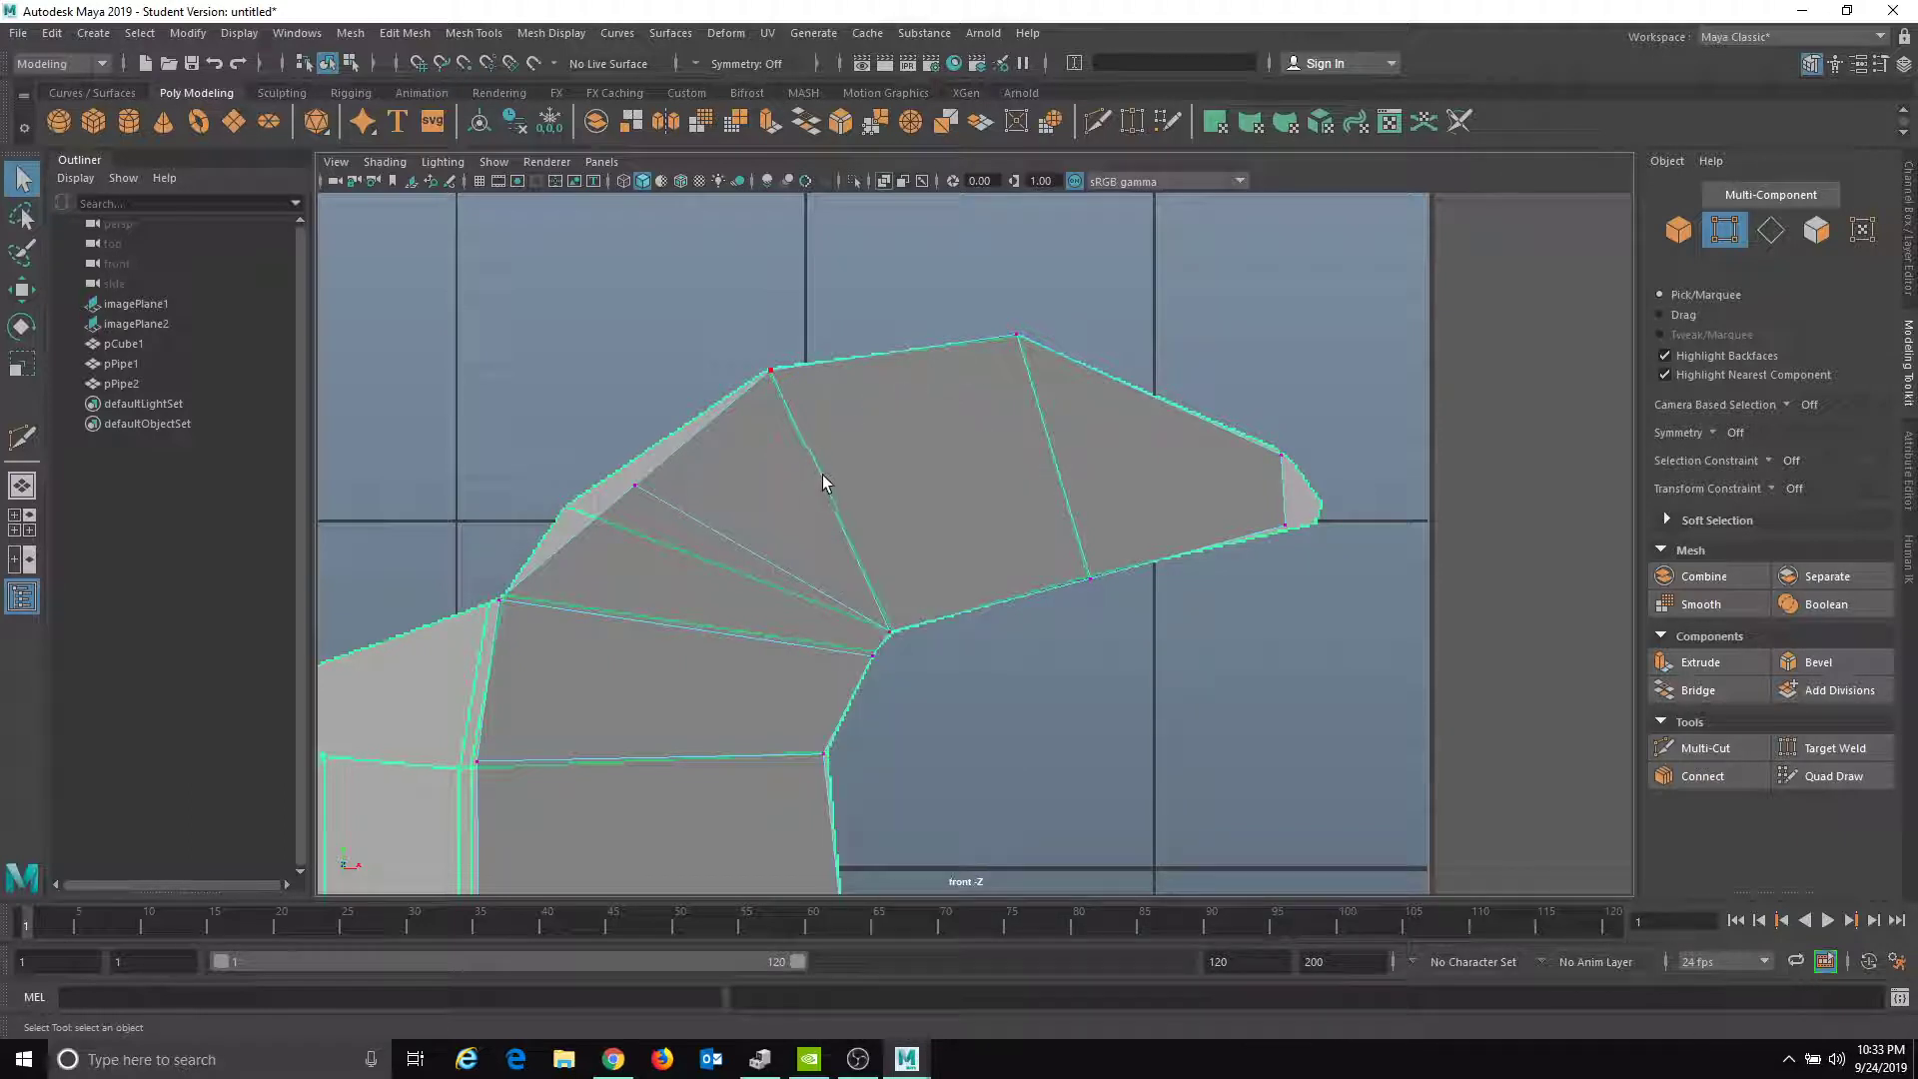
pyautogui.press('w')
pyautogui.moveTo(603, 437); pyautogui.dragTo(667, 496)
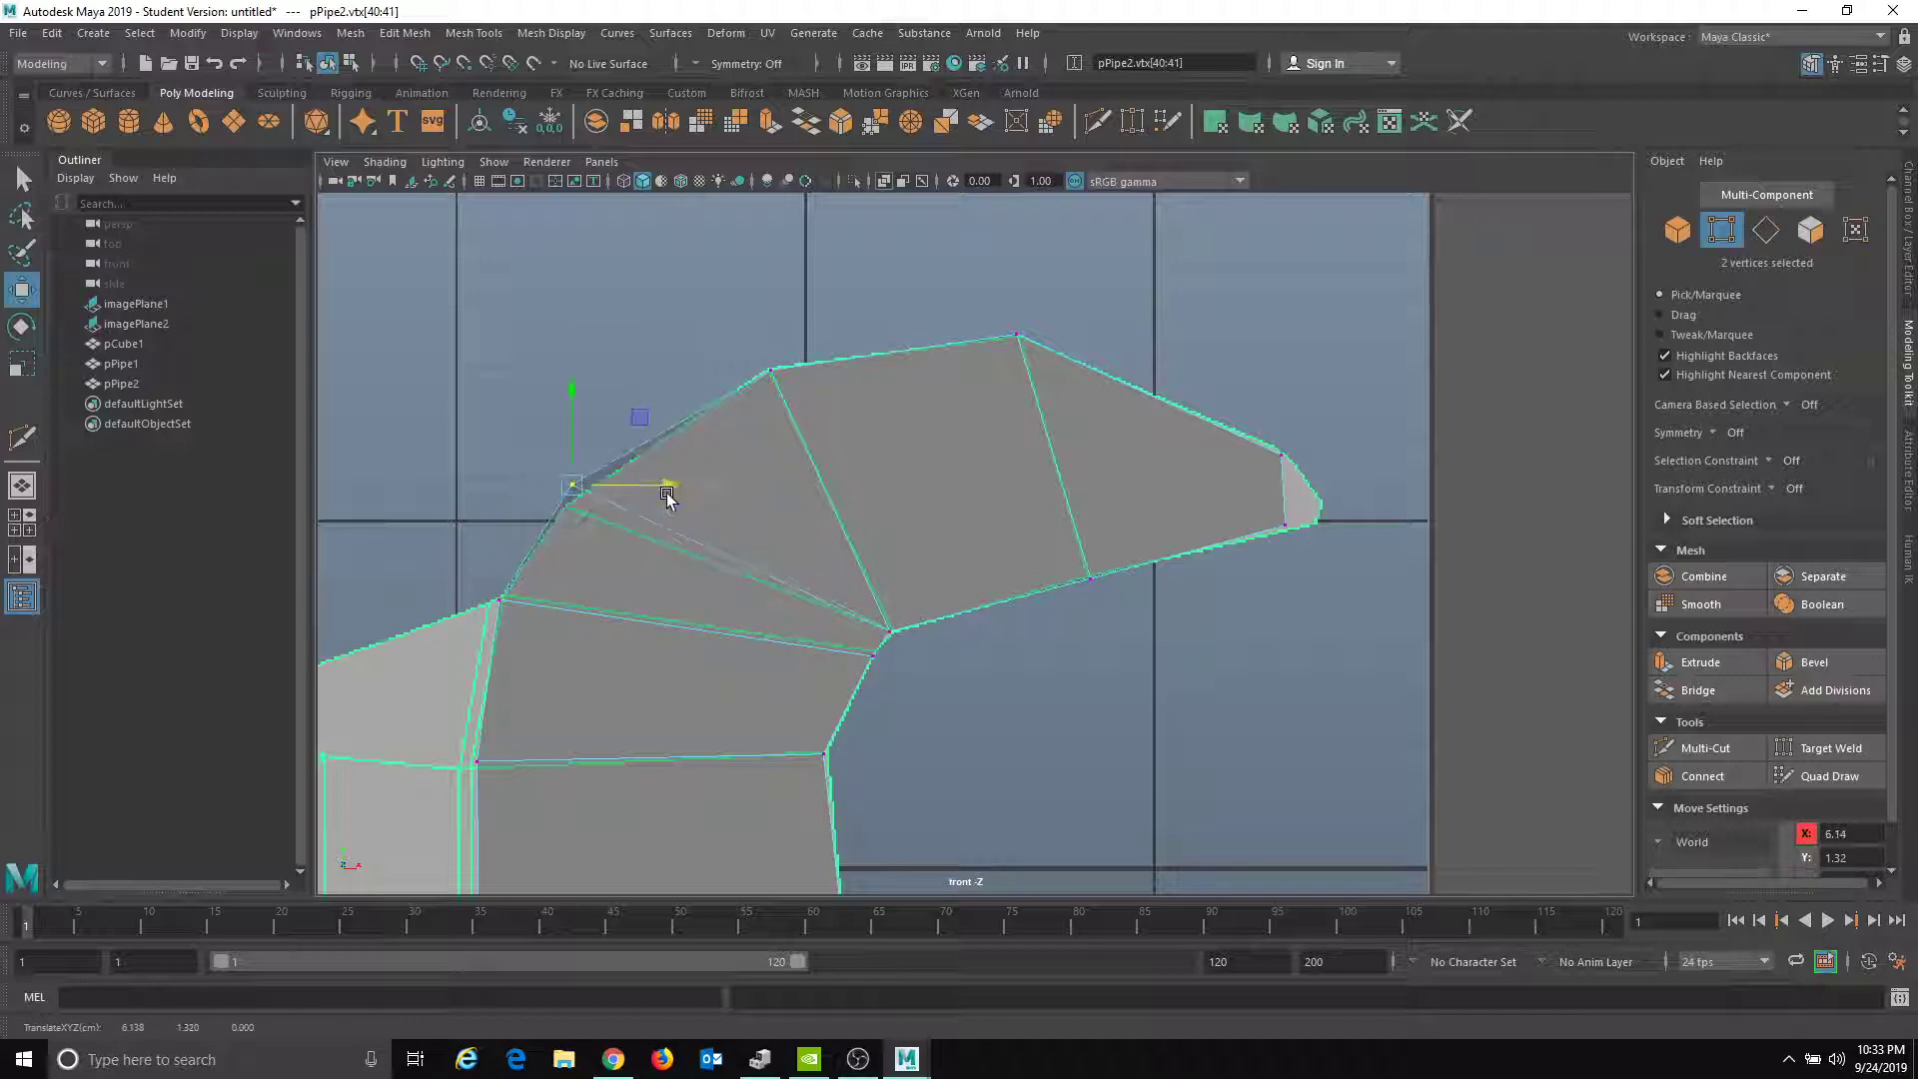
pyautogui.moveTo(584, 410); pyautogui.dragTo(570, 414)
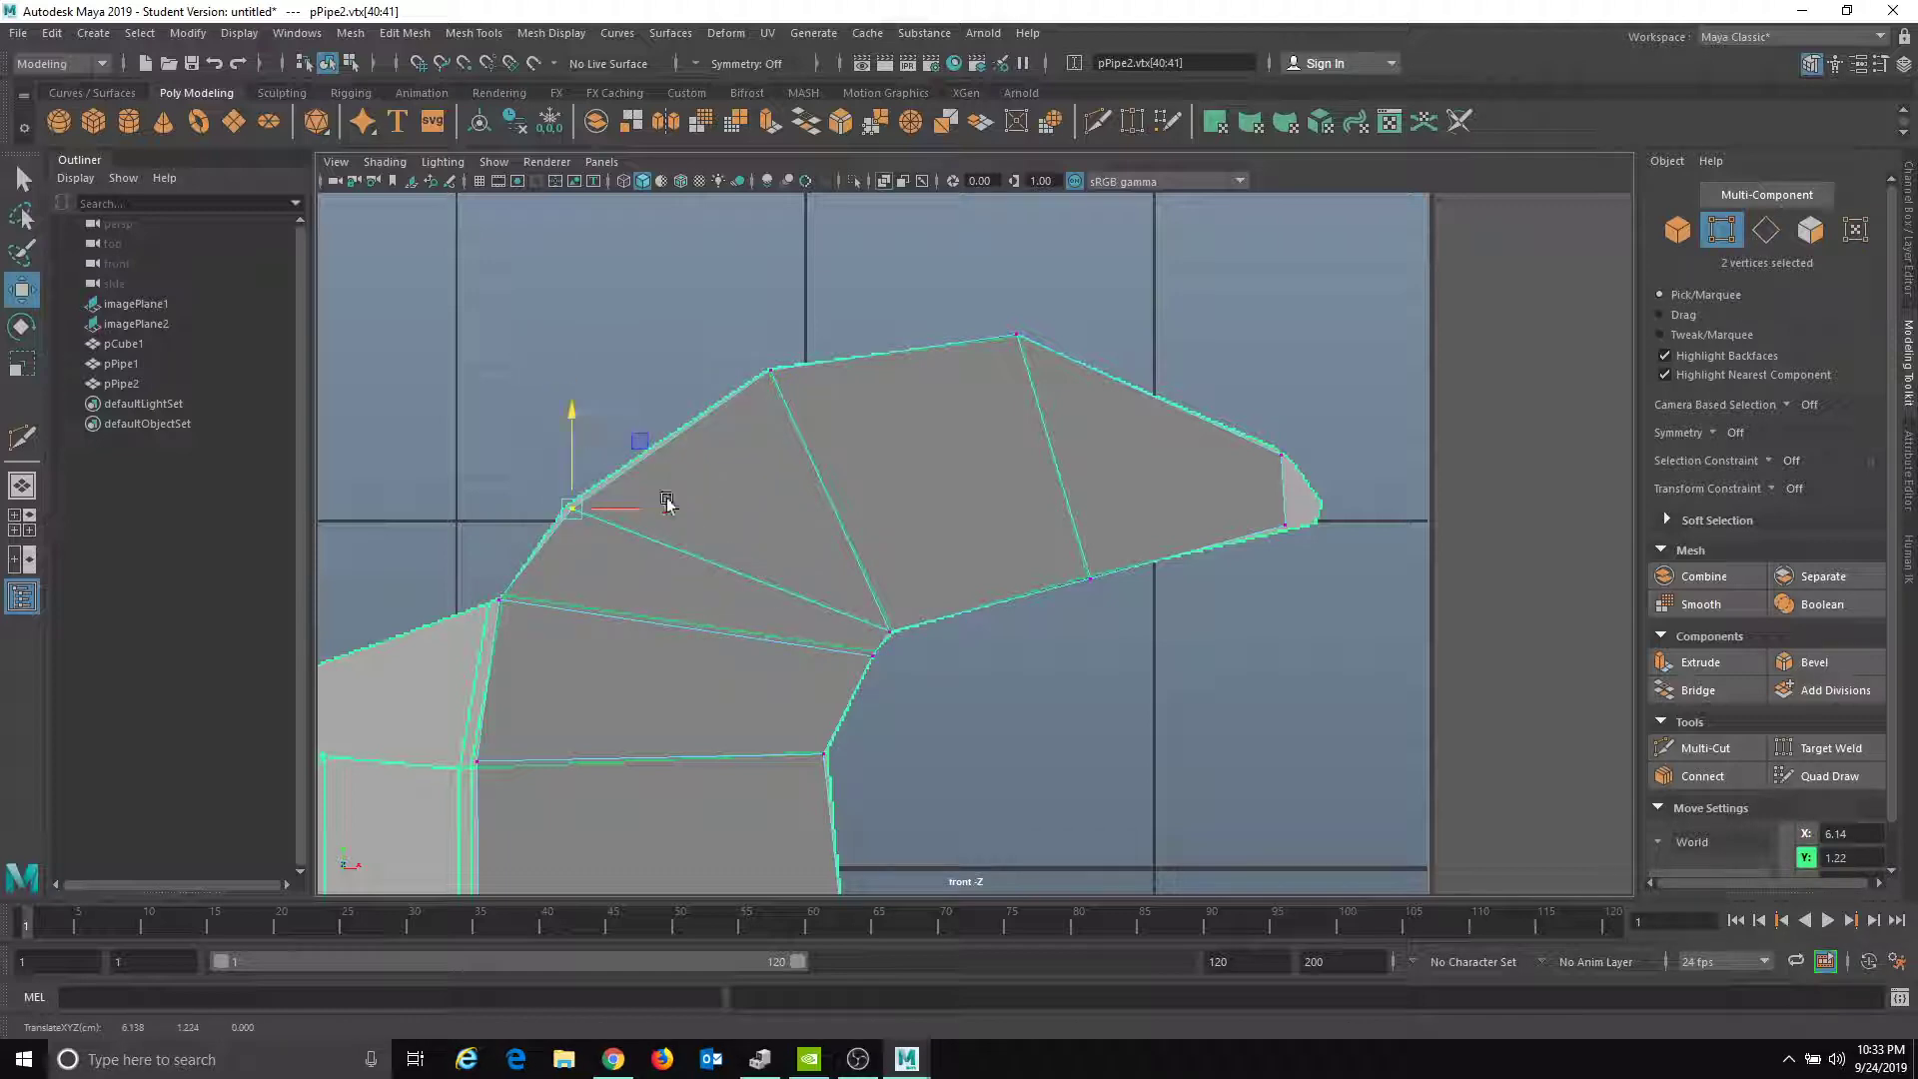
pyautogui.moveTo(661, 506); pyautogui.dragTo(652, 507)
# - Move the lower cut's outer vertices onto the matching reference corner and check the vertices at the lower jaw's inside corner
pyautogui.keyDown('alt'); pyautogui.moveTo(785, 648); pyautogui.dragTo(785, 2, button='middle'); pyautogui.keyUp('alt')
pyautogui.moveTo(702, 590); pyautogui.dragTo(696, 635)
pyautogui.keyDown('alt'); pyautogui.moveTo(976, 462); pyautogui.dragTo(1234, 555, button='right'); pyautogui.keyUp('alt')
pyautogui.click(953, 413)
pyautogui.click(919, 386)
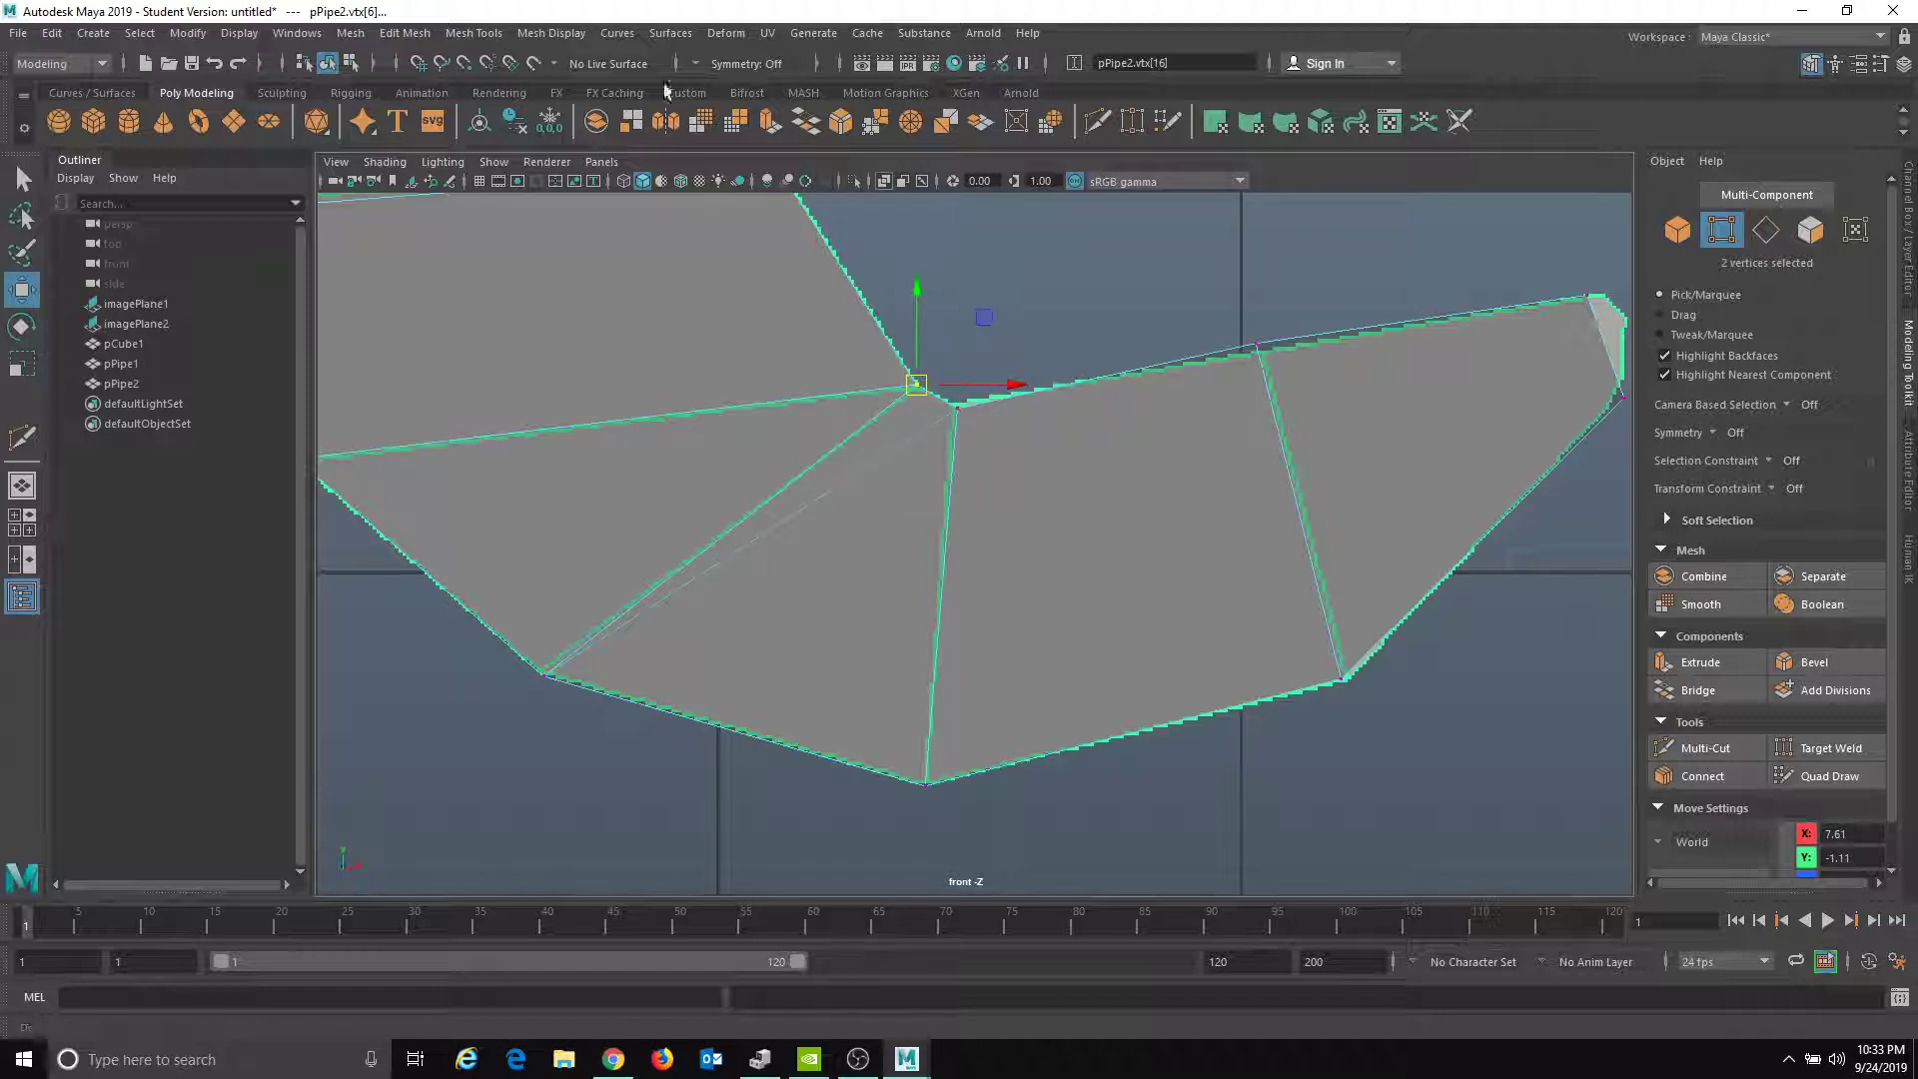
# - Select the three edges of the lower jaw's diagonal cut and try to delete them in the perspective view
pyautogui.press('F10')
pyautogui.click(822, 507)
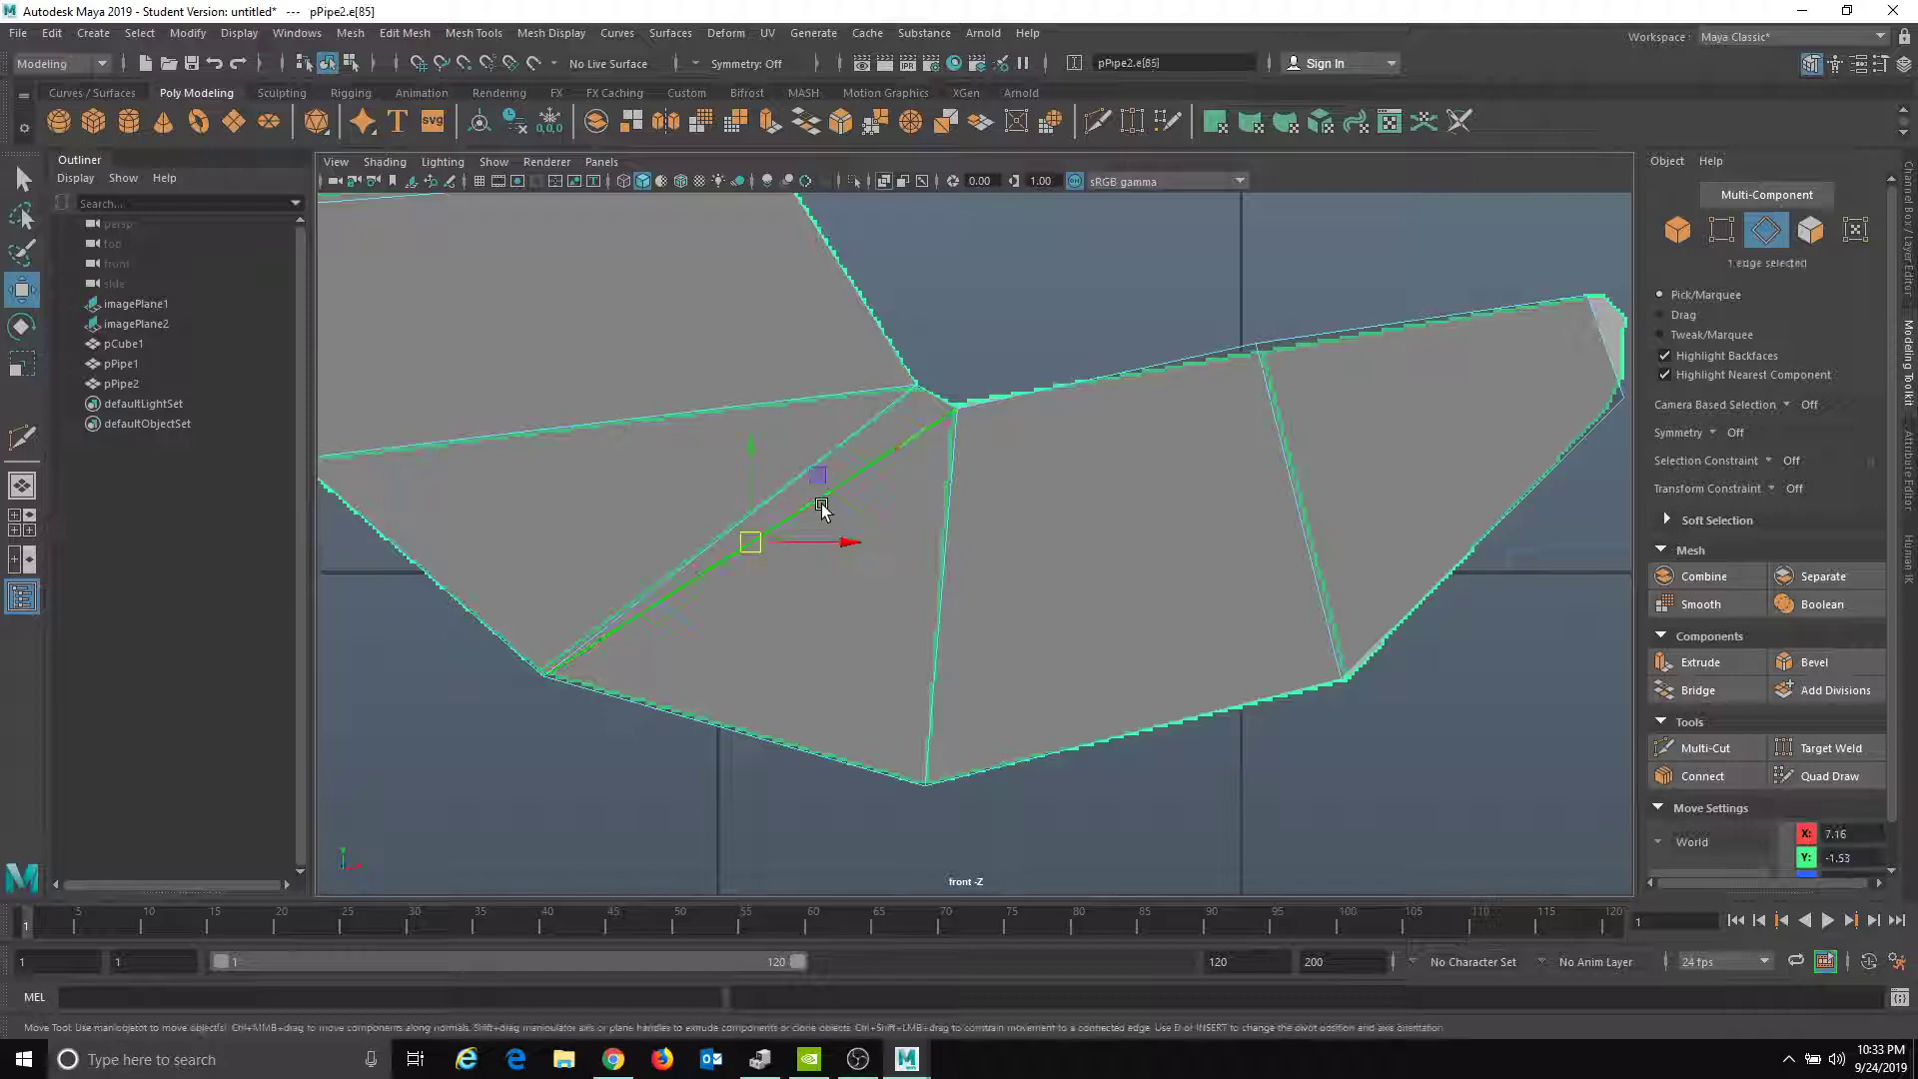
pyautogui.keyDown('shift'); pyautogui.click(927, 407); pyautogui.keyUp('shift')
pyautogui.keyDown('shift'); pyautogui.click(925, 416); pyautogui.keyUp('shift')
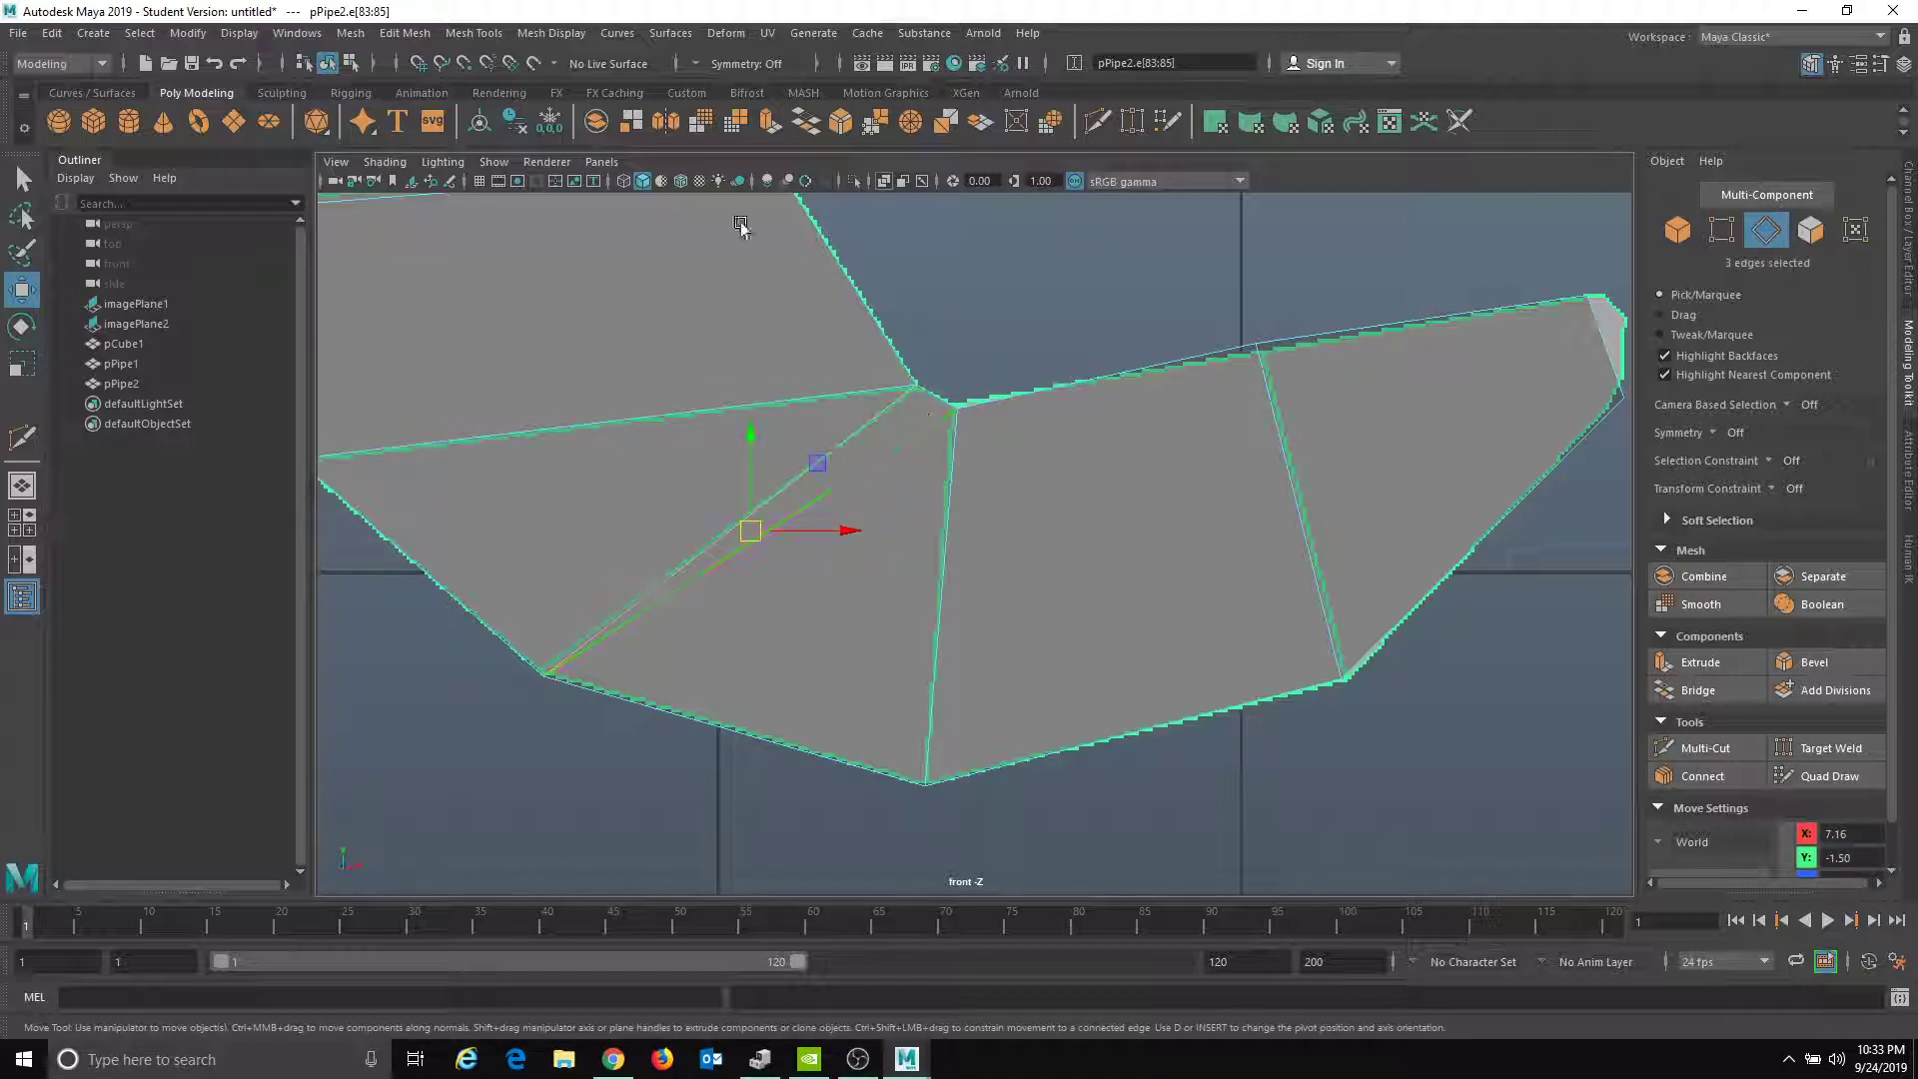
pyautogui.click(601, 160)
pyautogui.moveTo(654, 182)
pyautogui.click(817, 183)
pyautogui.keyDown('alt'); pyautogui.moveTo(835, 236); pyautogui.dragTo(1224, 646); pyautogui.keyUp('alt')
pyautogui.keyDown('alt'); pyautogui.moveTo(1006, 589); pyautogui.dragTo(1189, 597); pyautogui.keyUp('alt')
pyautogui.click(1230, 608)
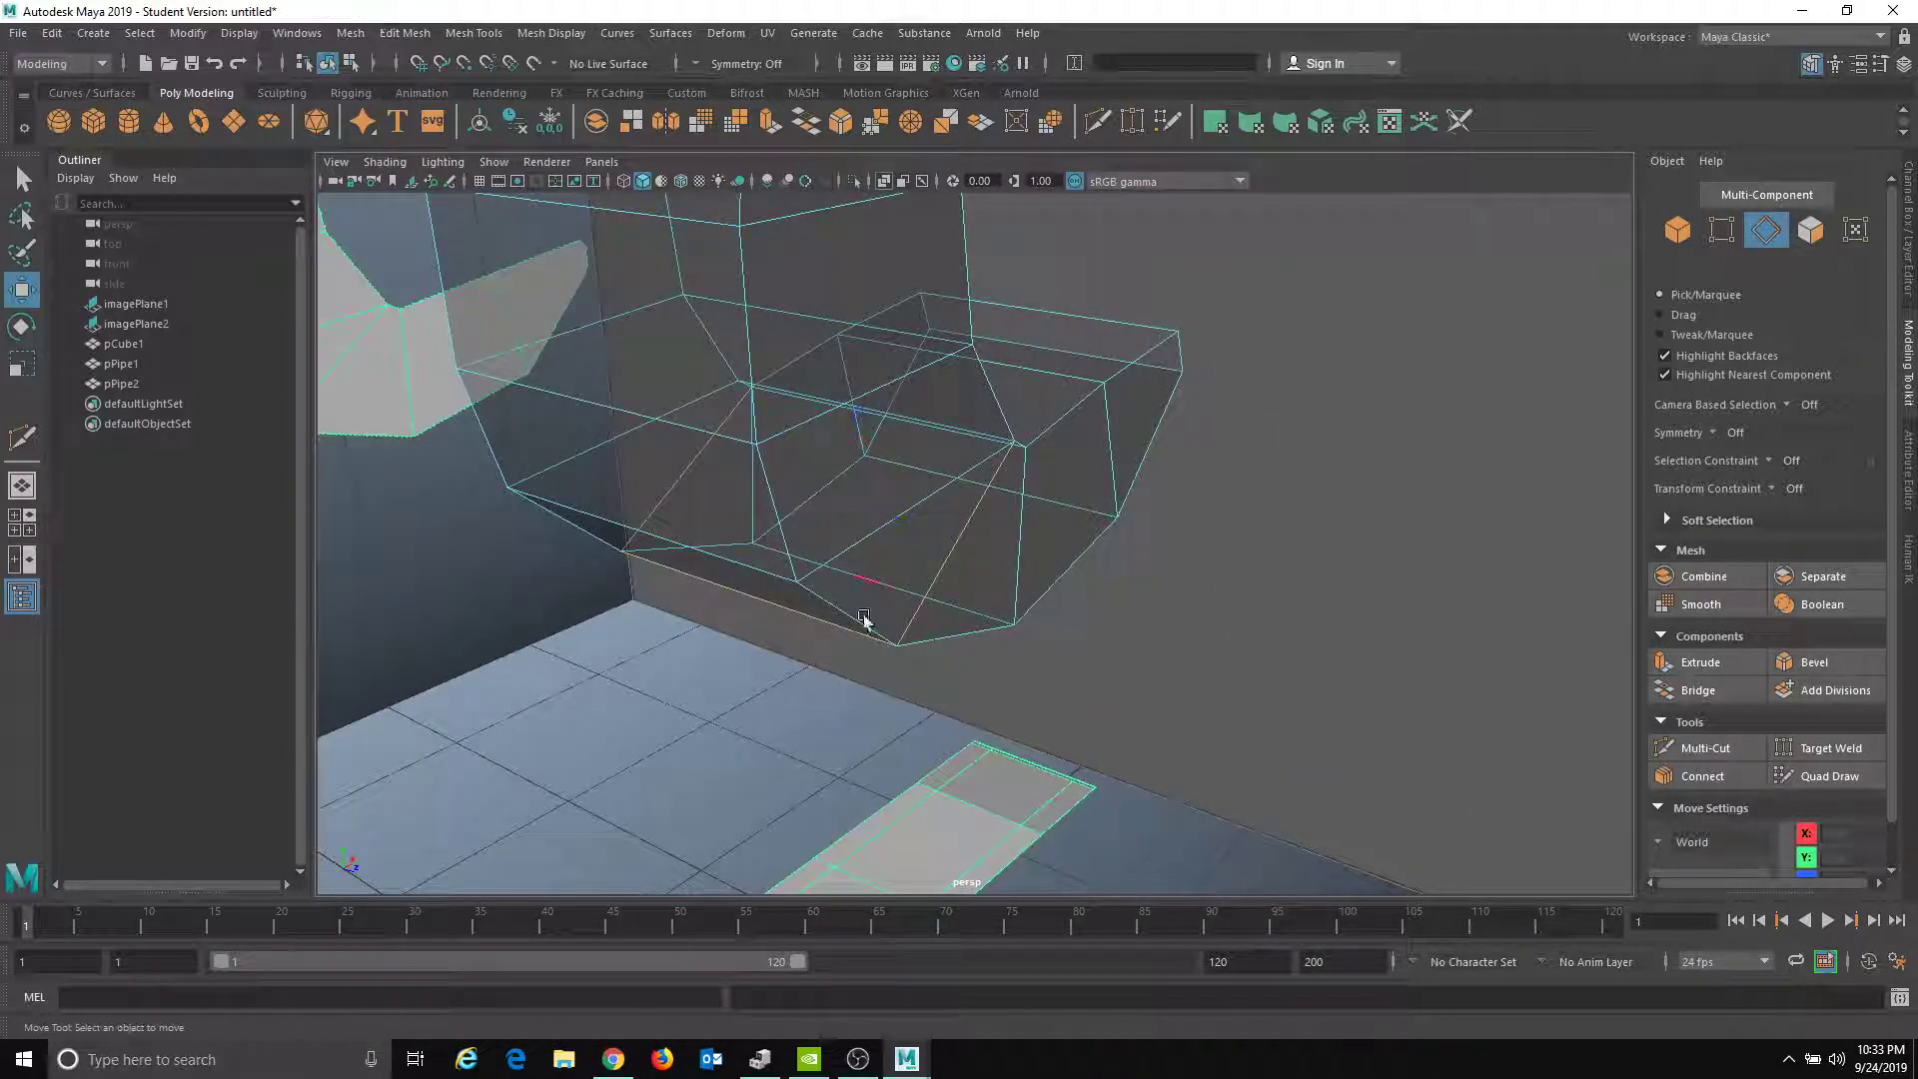
pyautogui.doubleClick(960, 552)
pyautogui.keyDown('alt'); pyautogui.moveTo(1015, 552); pyautogui.dragTo(924, 493); pyautogui.keyUp('alt')
pyautogui.click(406, 33)
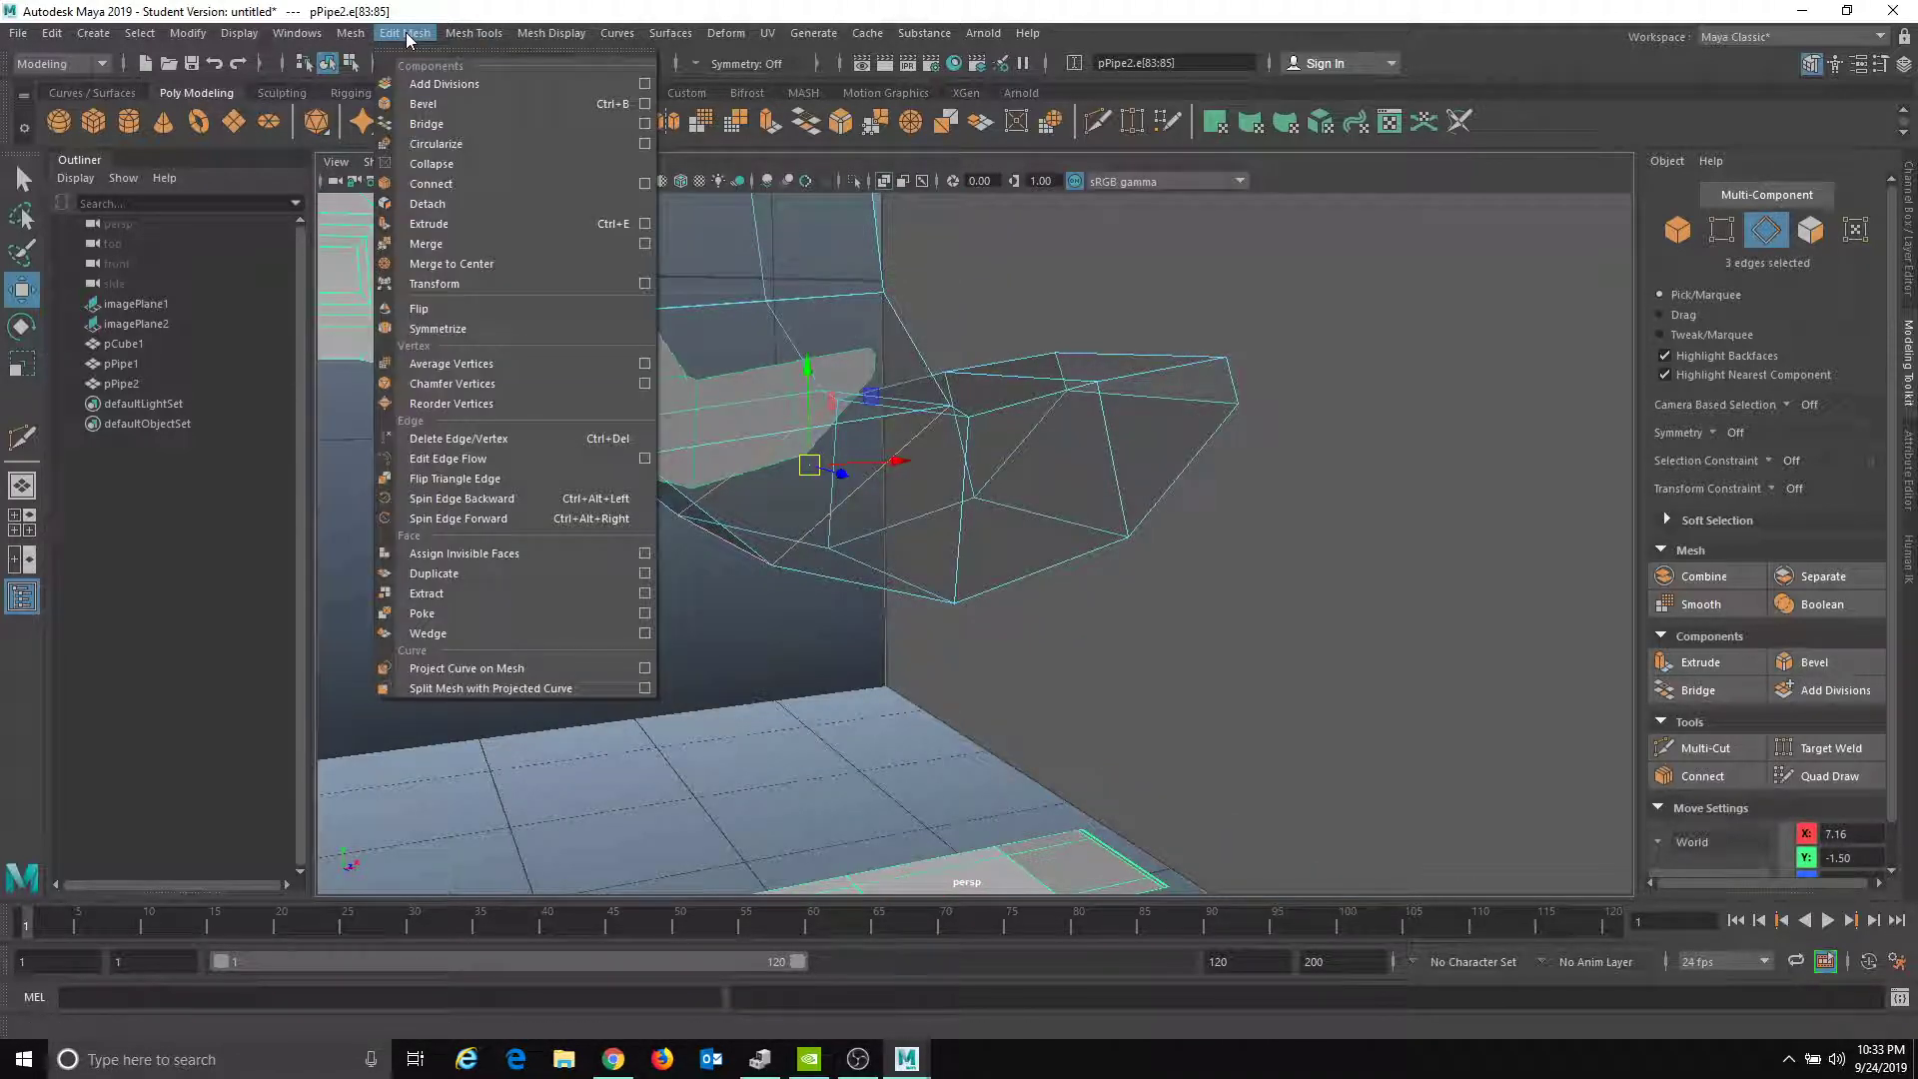
pyautogui.click(490, 439)
# - Return to the front view and reselect the three edges of the lower jaw's diagonal cut to delete them with Delete Edge/Vertex
pyautogui.press('r')
pyautogui.keyDown('alt'); pyautogui.moveTo(747, 504); pyautogui.dragTo(912, 456); pyautogui.keyUp('alt')
pyautogui.doubleClick(937, 478)
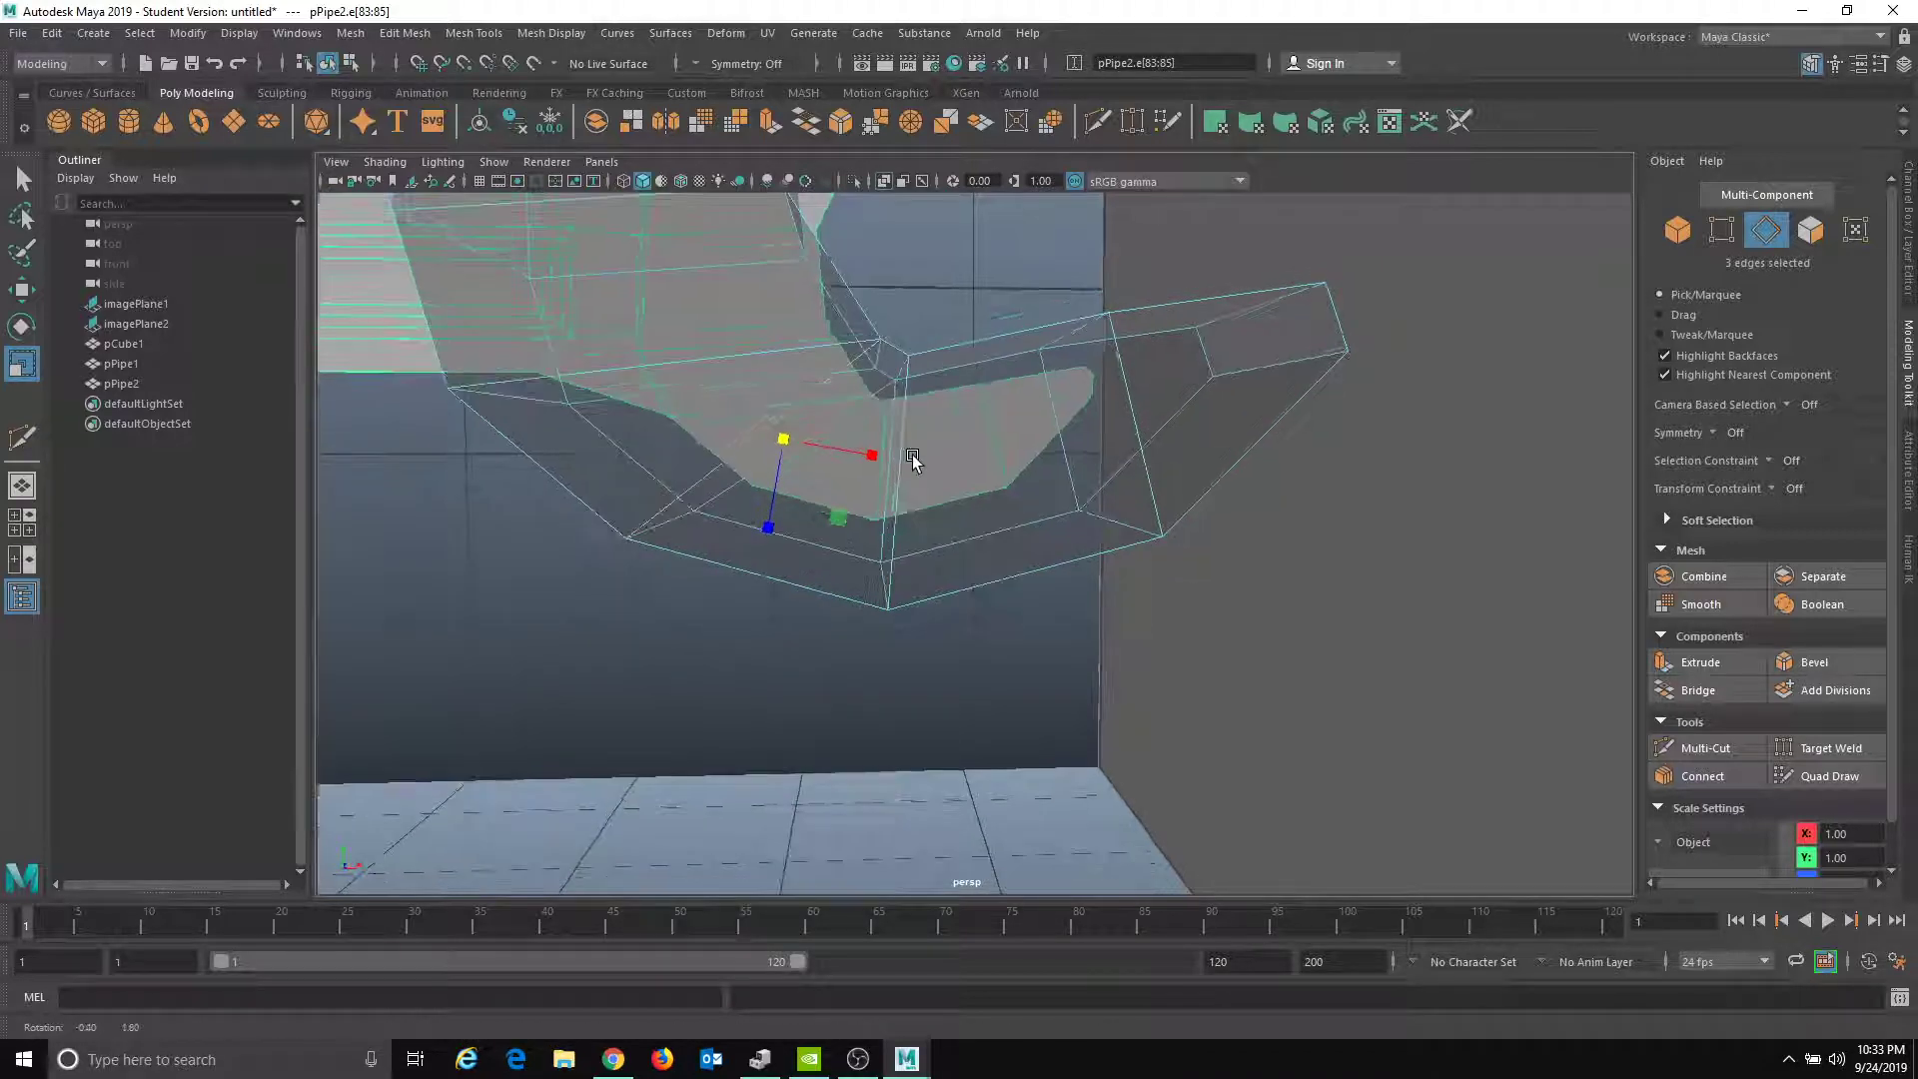
pyautogui.click(602, 162)
pyautogui.moveTo(740, 221)
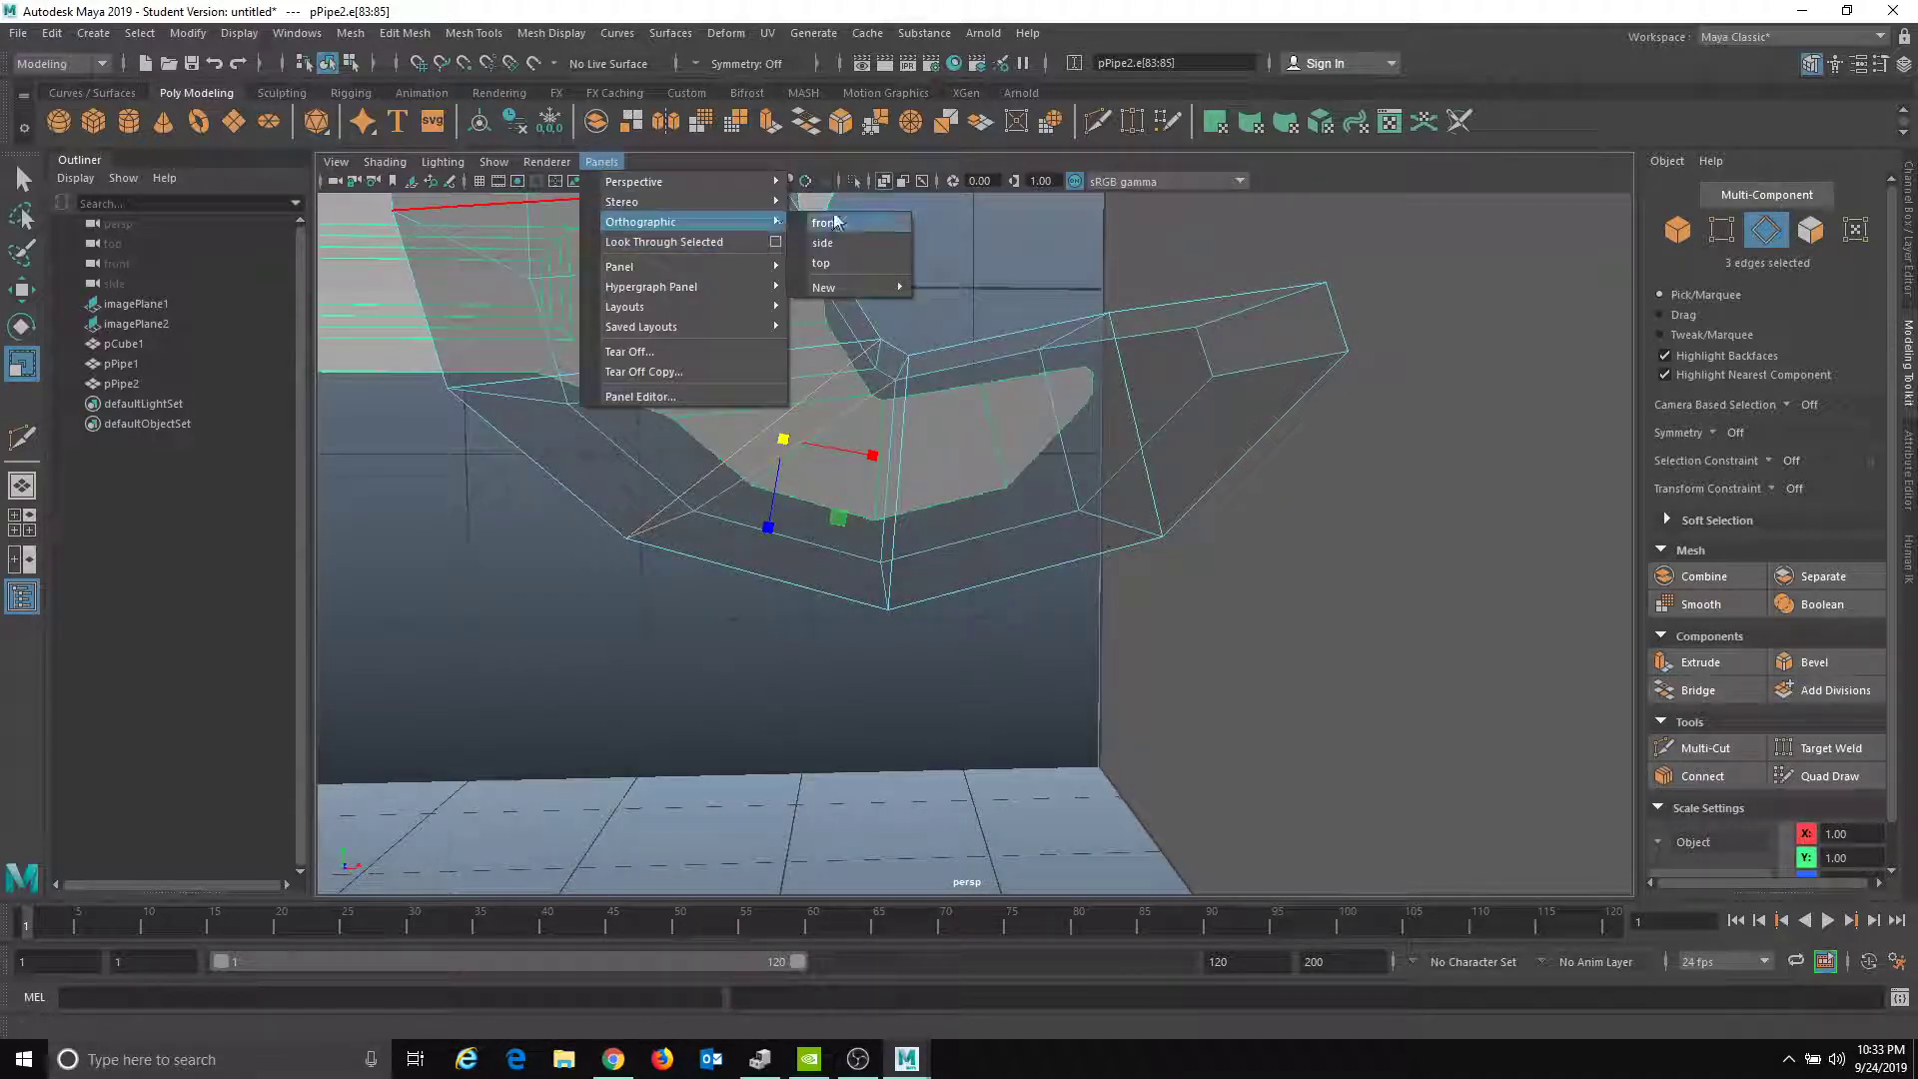
pyautogui.click(833, 222)
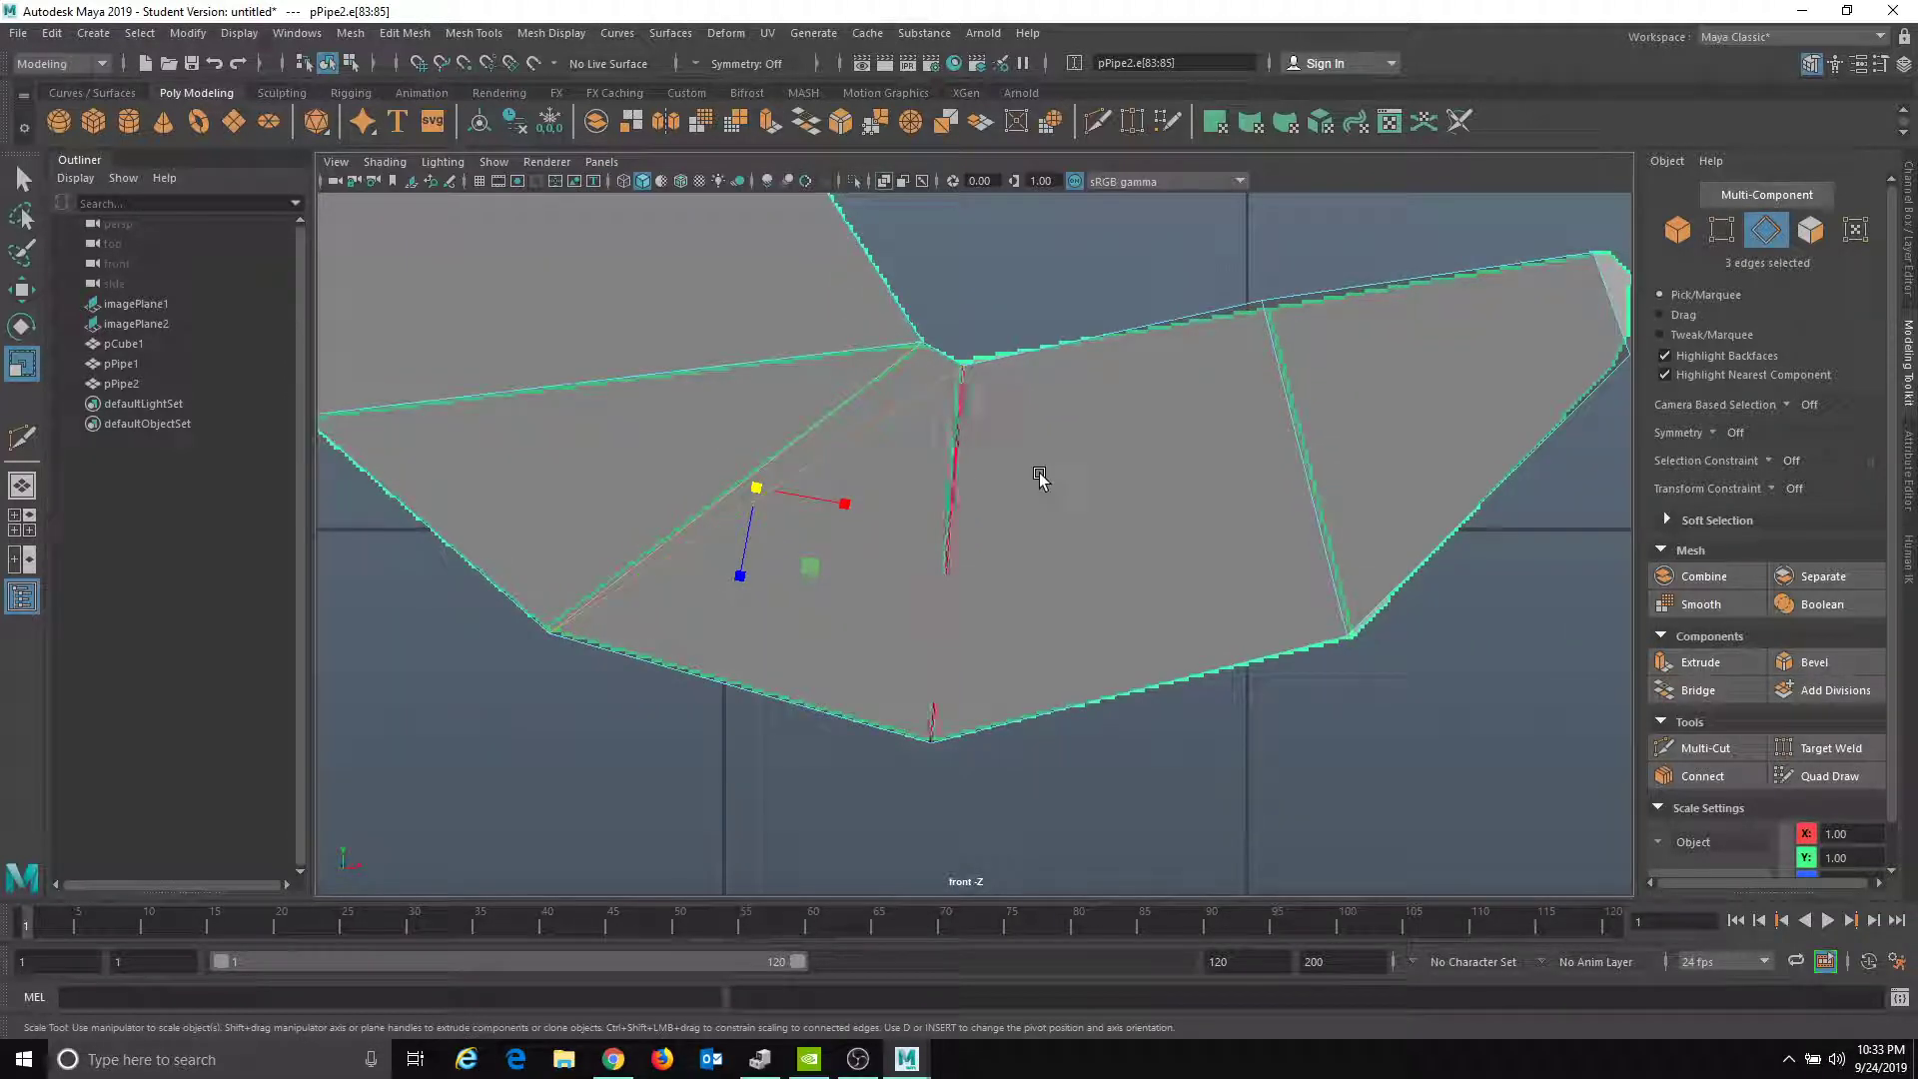
pyautogui.moveTo(1038, 479); pyautogui.dragTo(1213, 312, button='right')
pyautogui.moveTo(1017, 389); pyautogui.dragTo(939, 375, button='right')
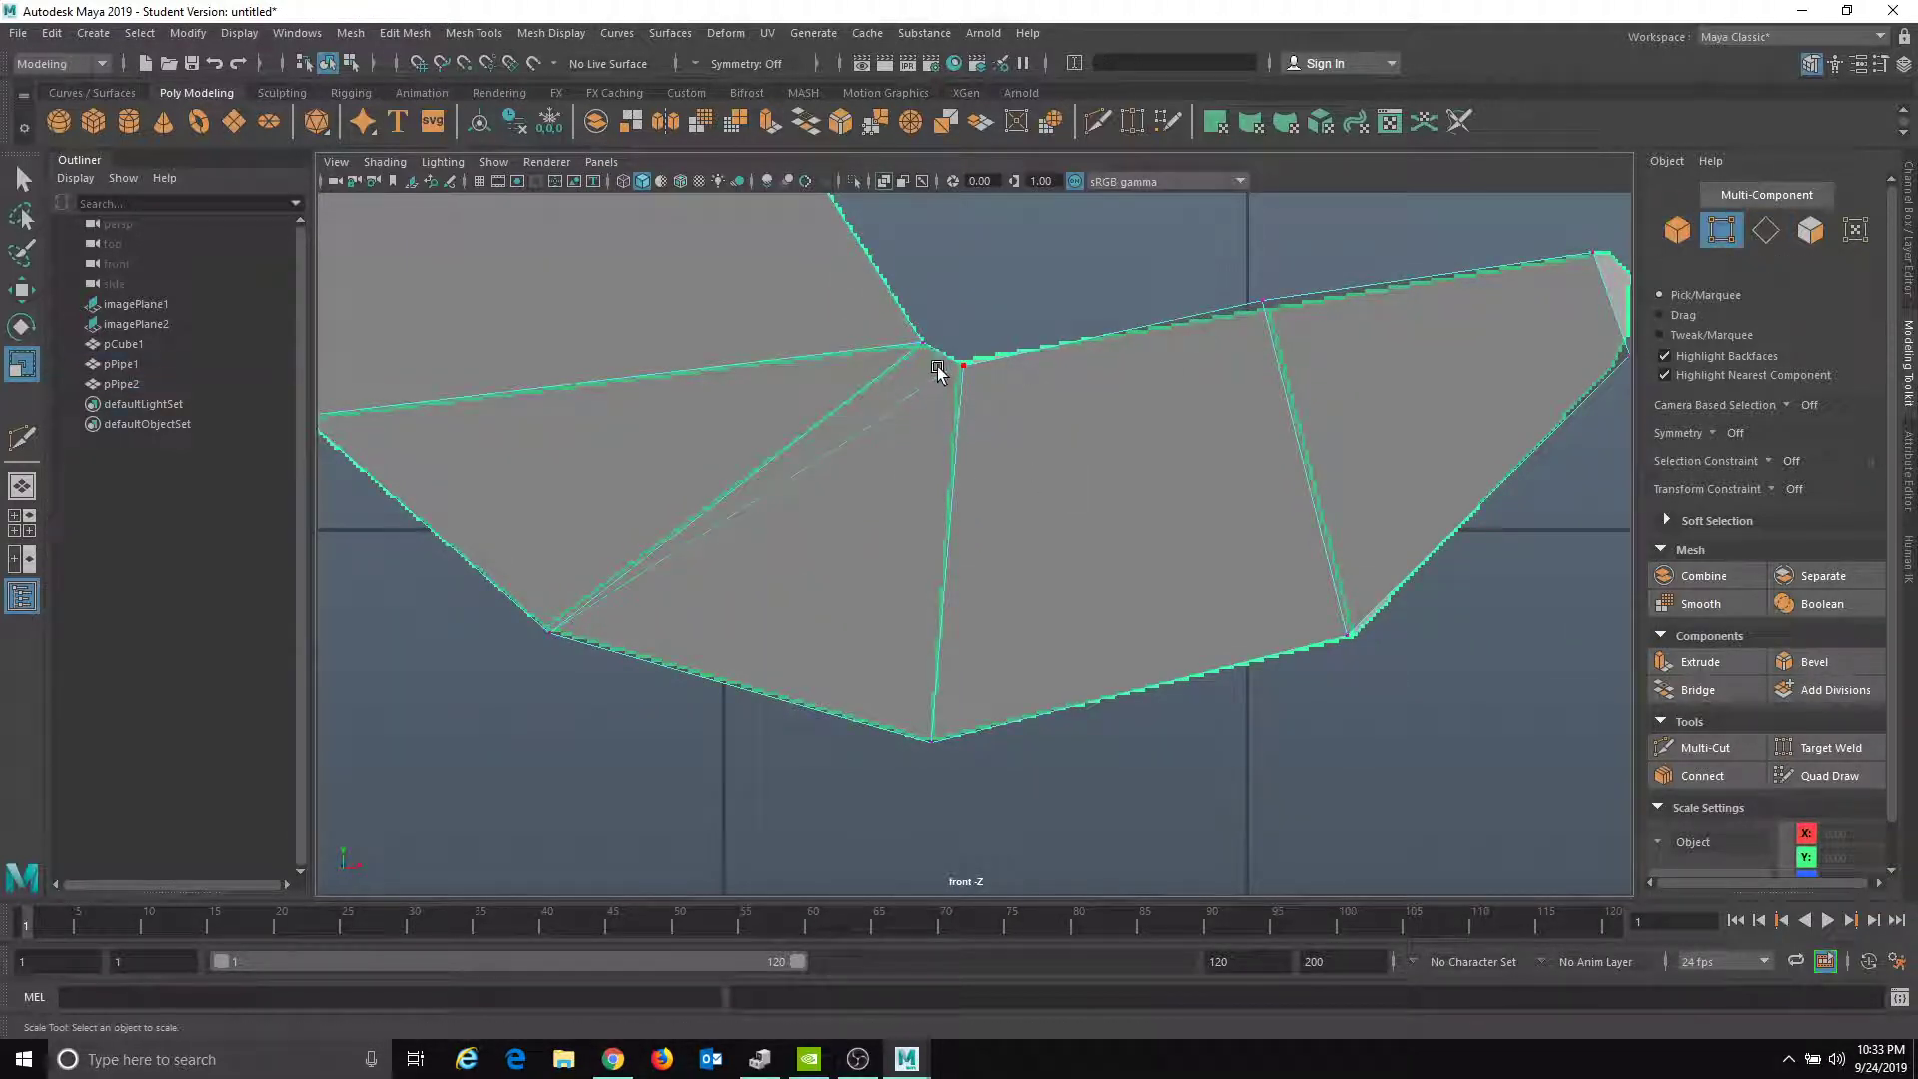
pyautogui.click(979, 392)
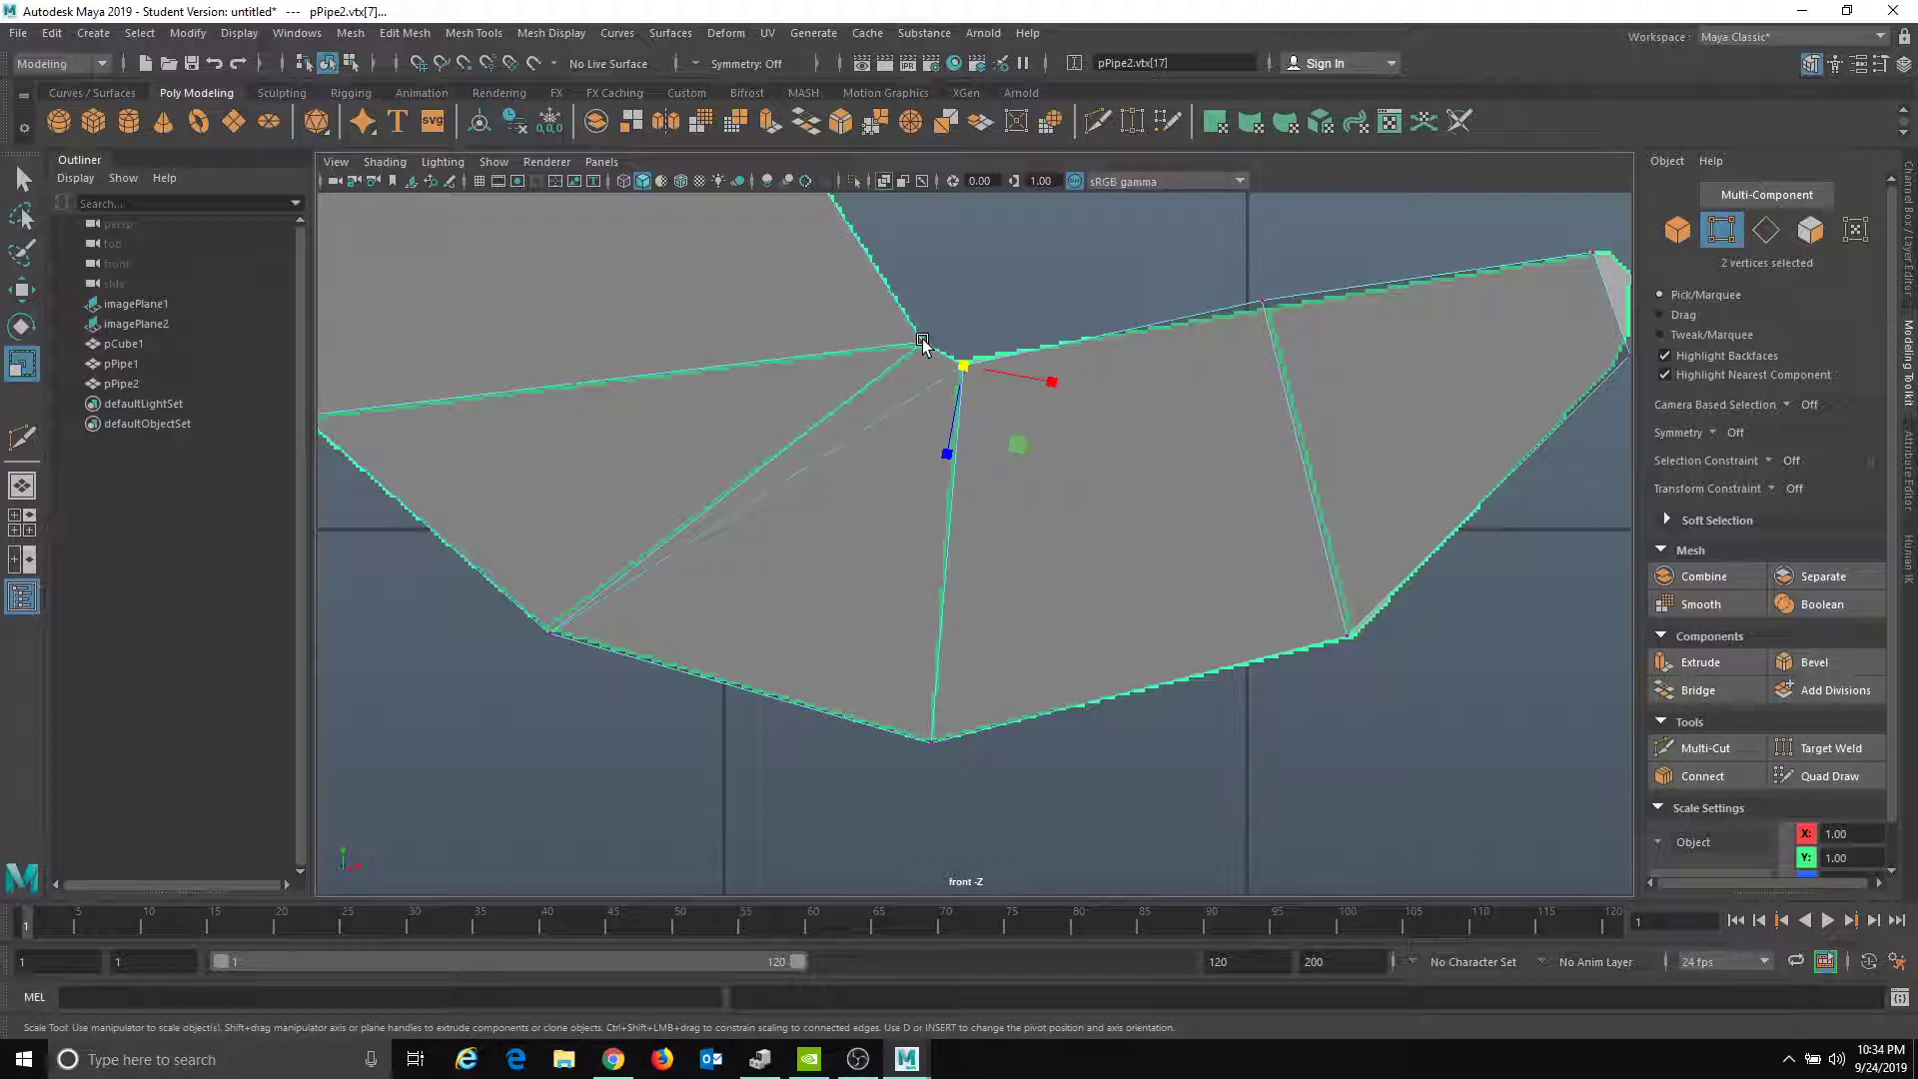
pyautogui.moveTo(941, 393); pyautogui.dragTo(905, 242, button='right')
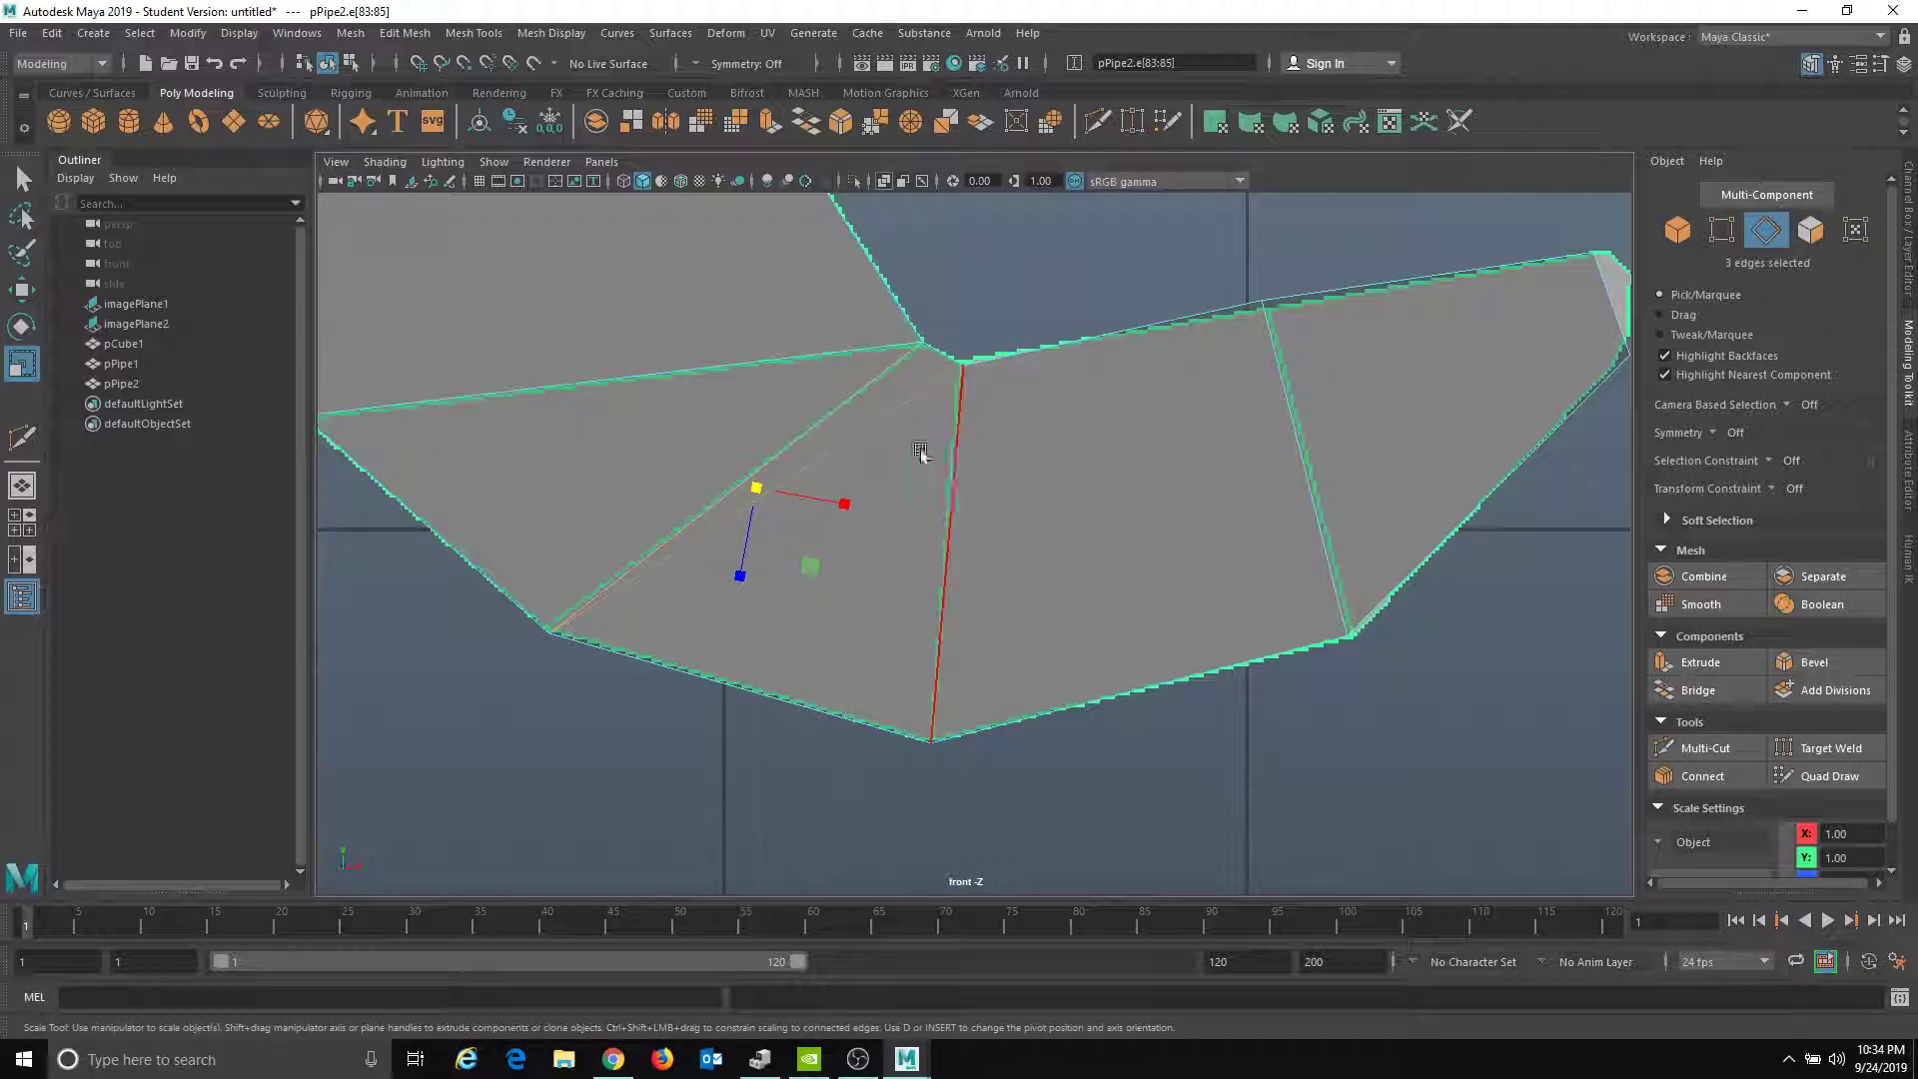
pyautogui.click(430, 36)
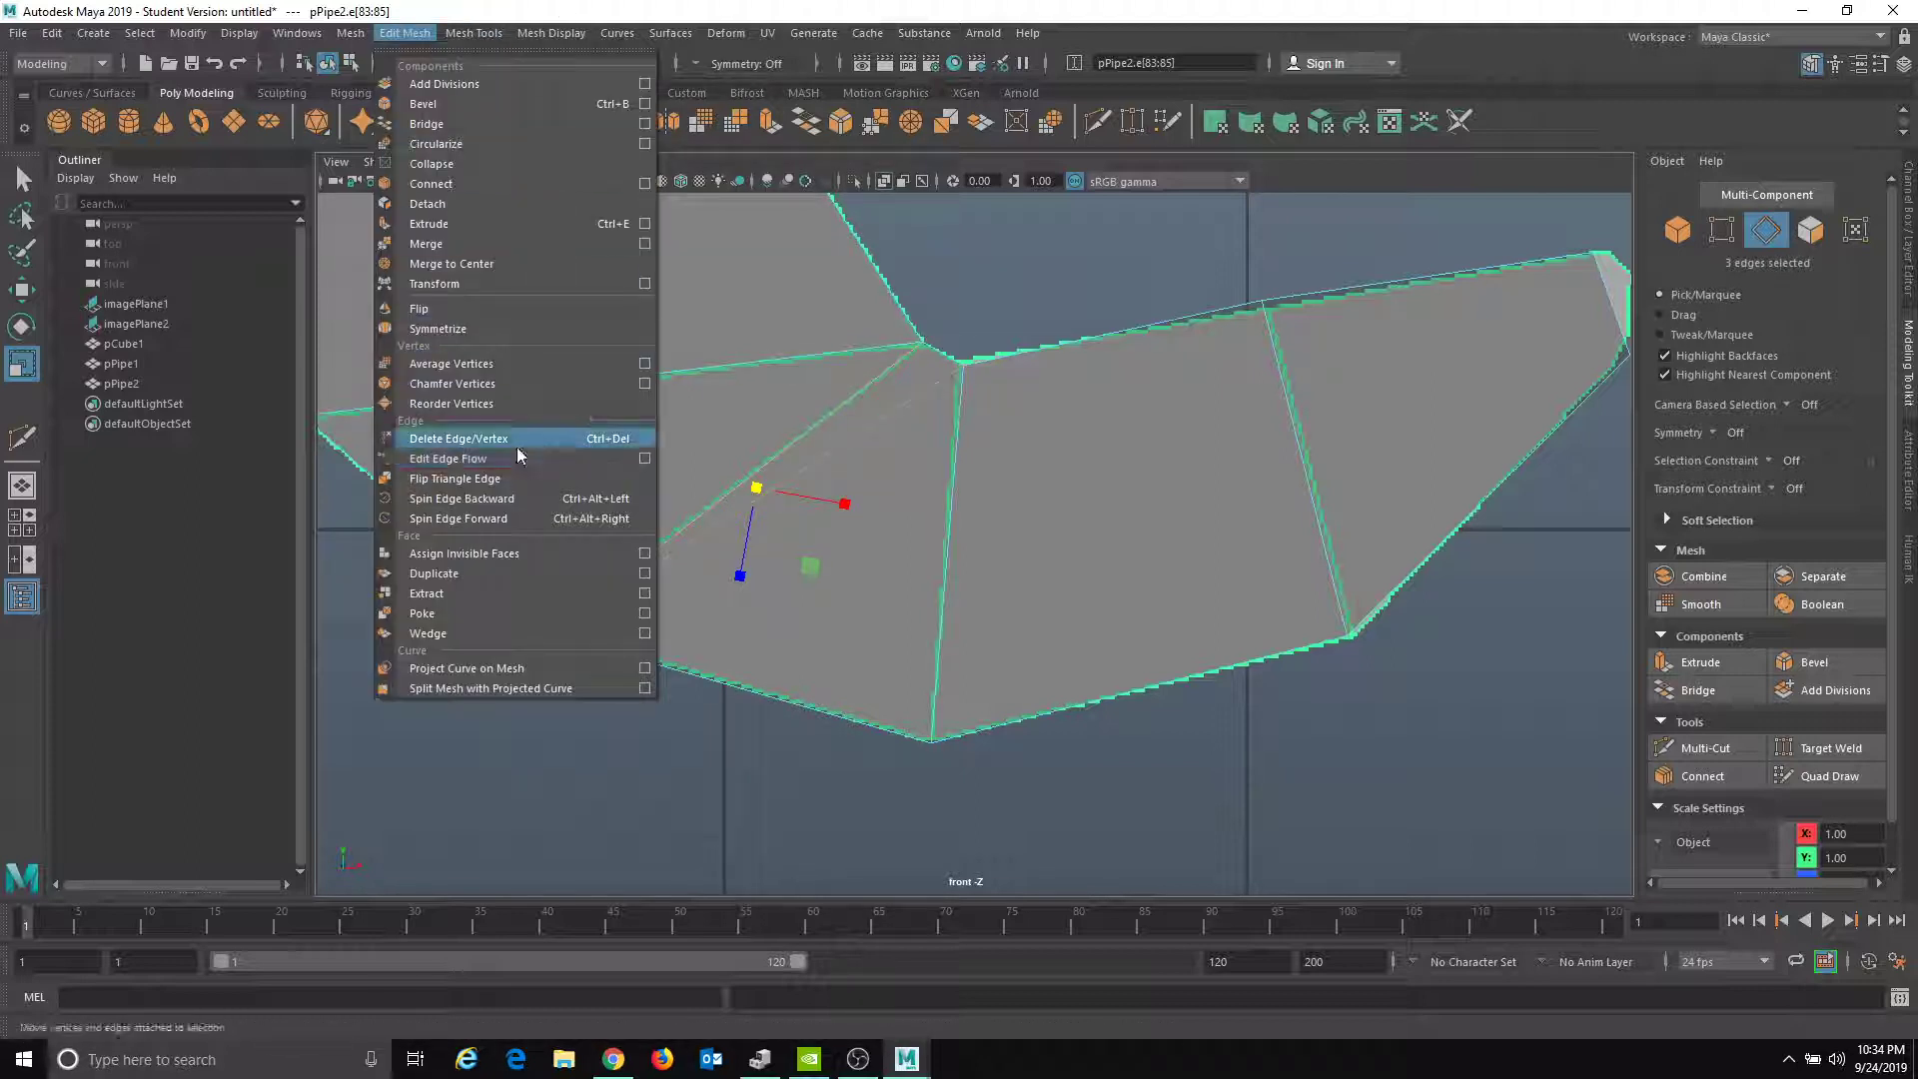
# - Delete the three selected lower-jaw edges and Multi-Cut a replacement path from the inner corner, around the outer face, to the opposite inner corner
pyautogui.click(459, 440)
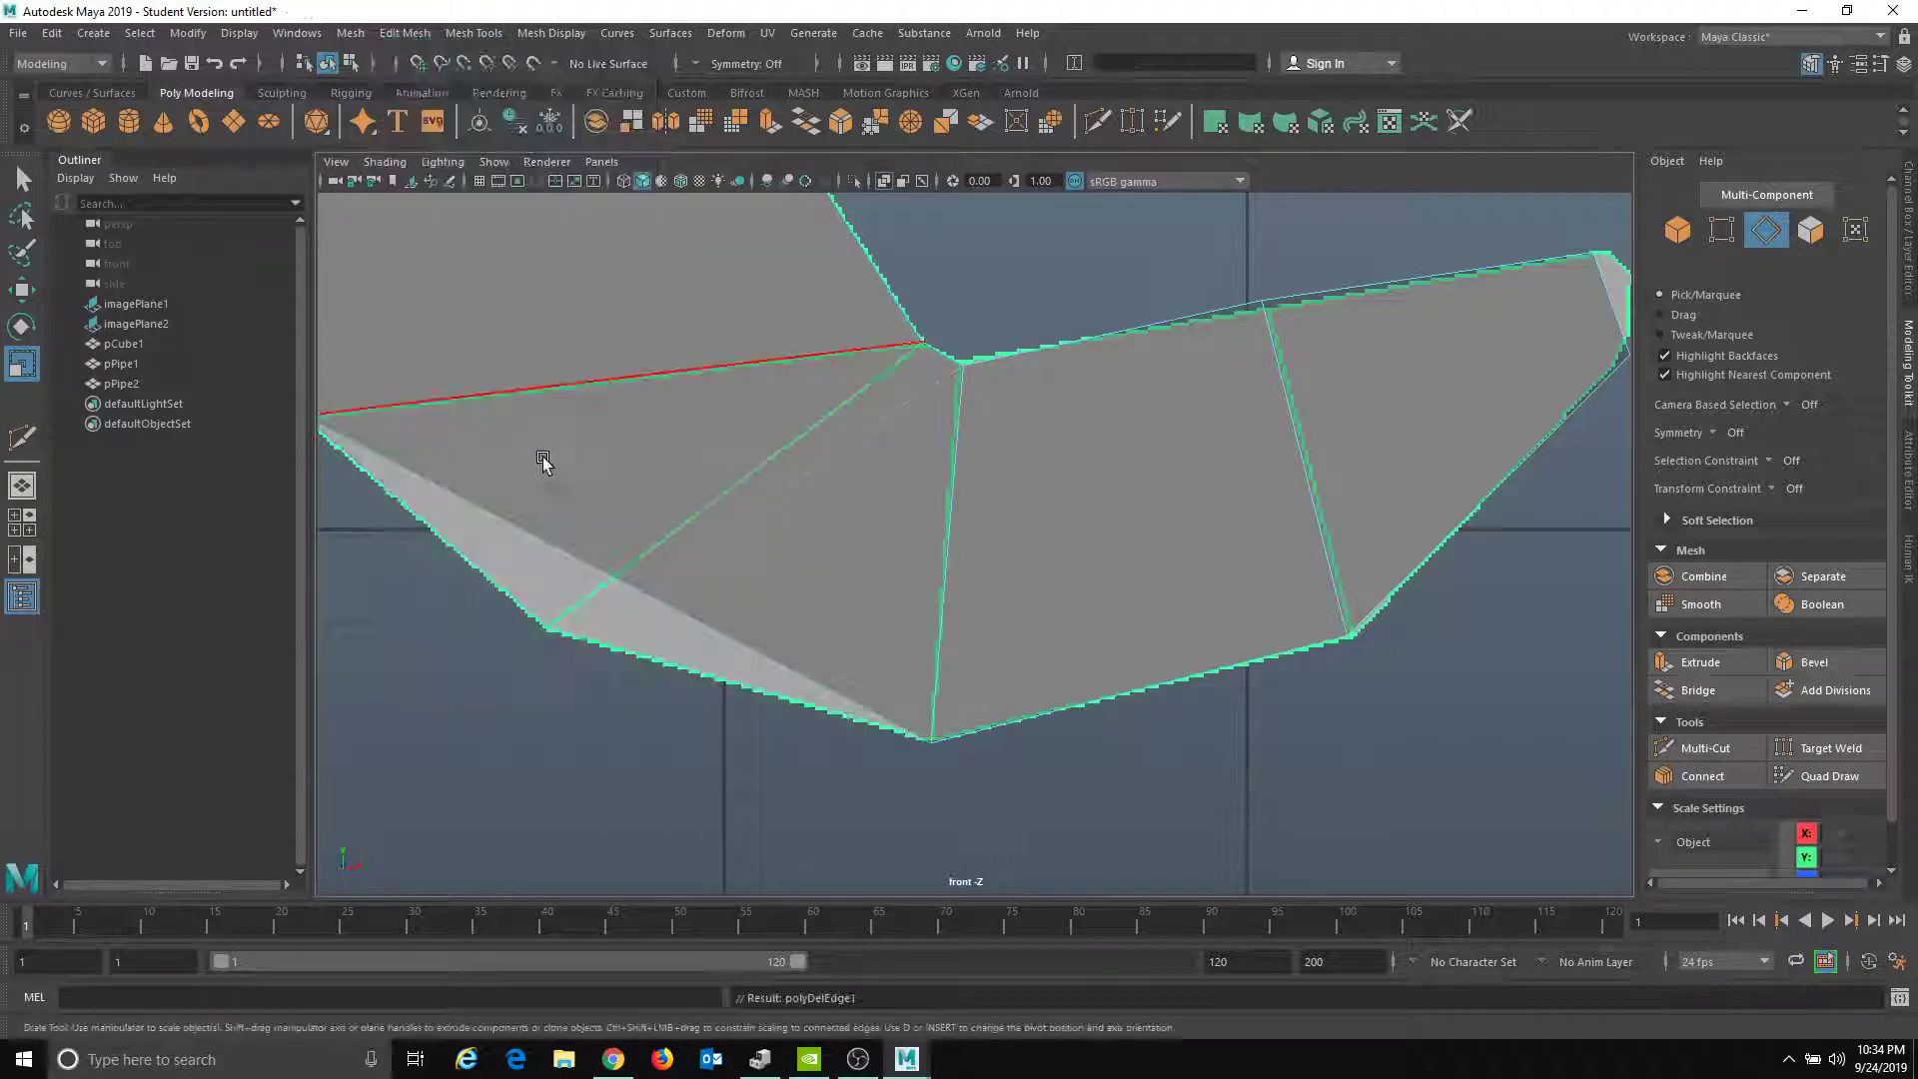
pyautogui.click(1700, 747)
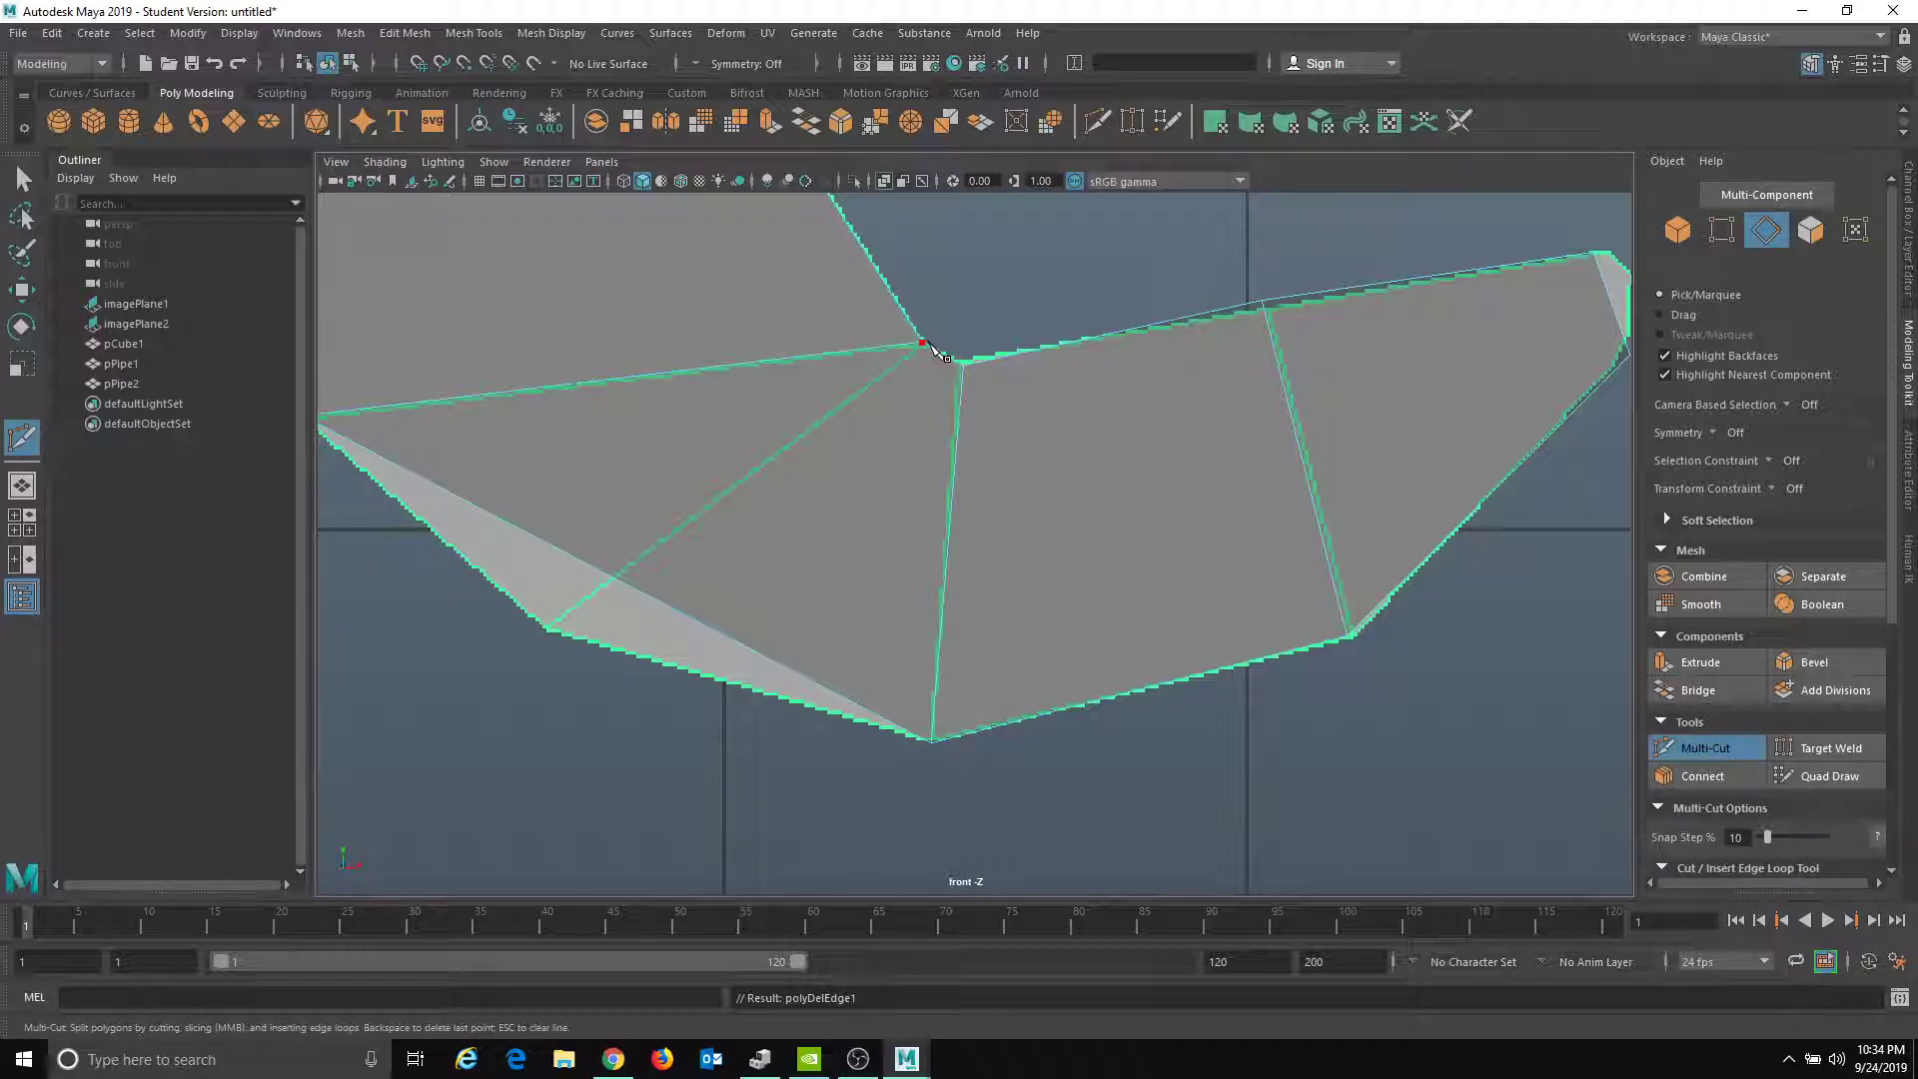
pyautogui.click(928, 346)
pyautogui.click(600, 162)
pyautogui.click(849, 182)
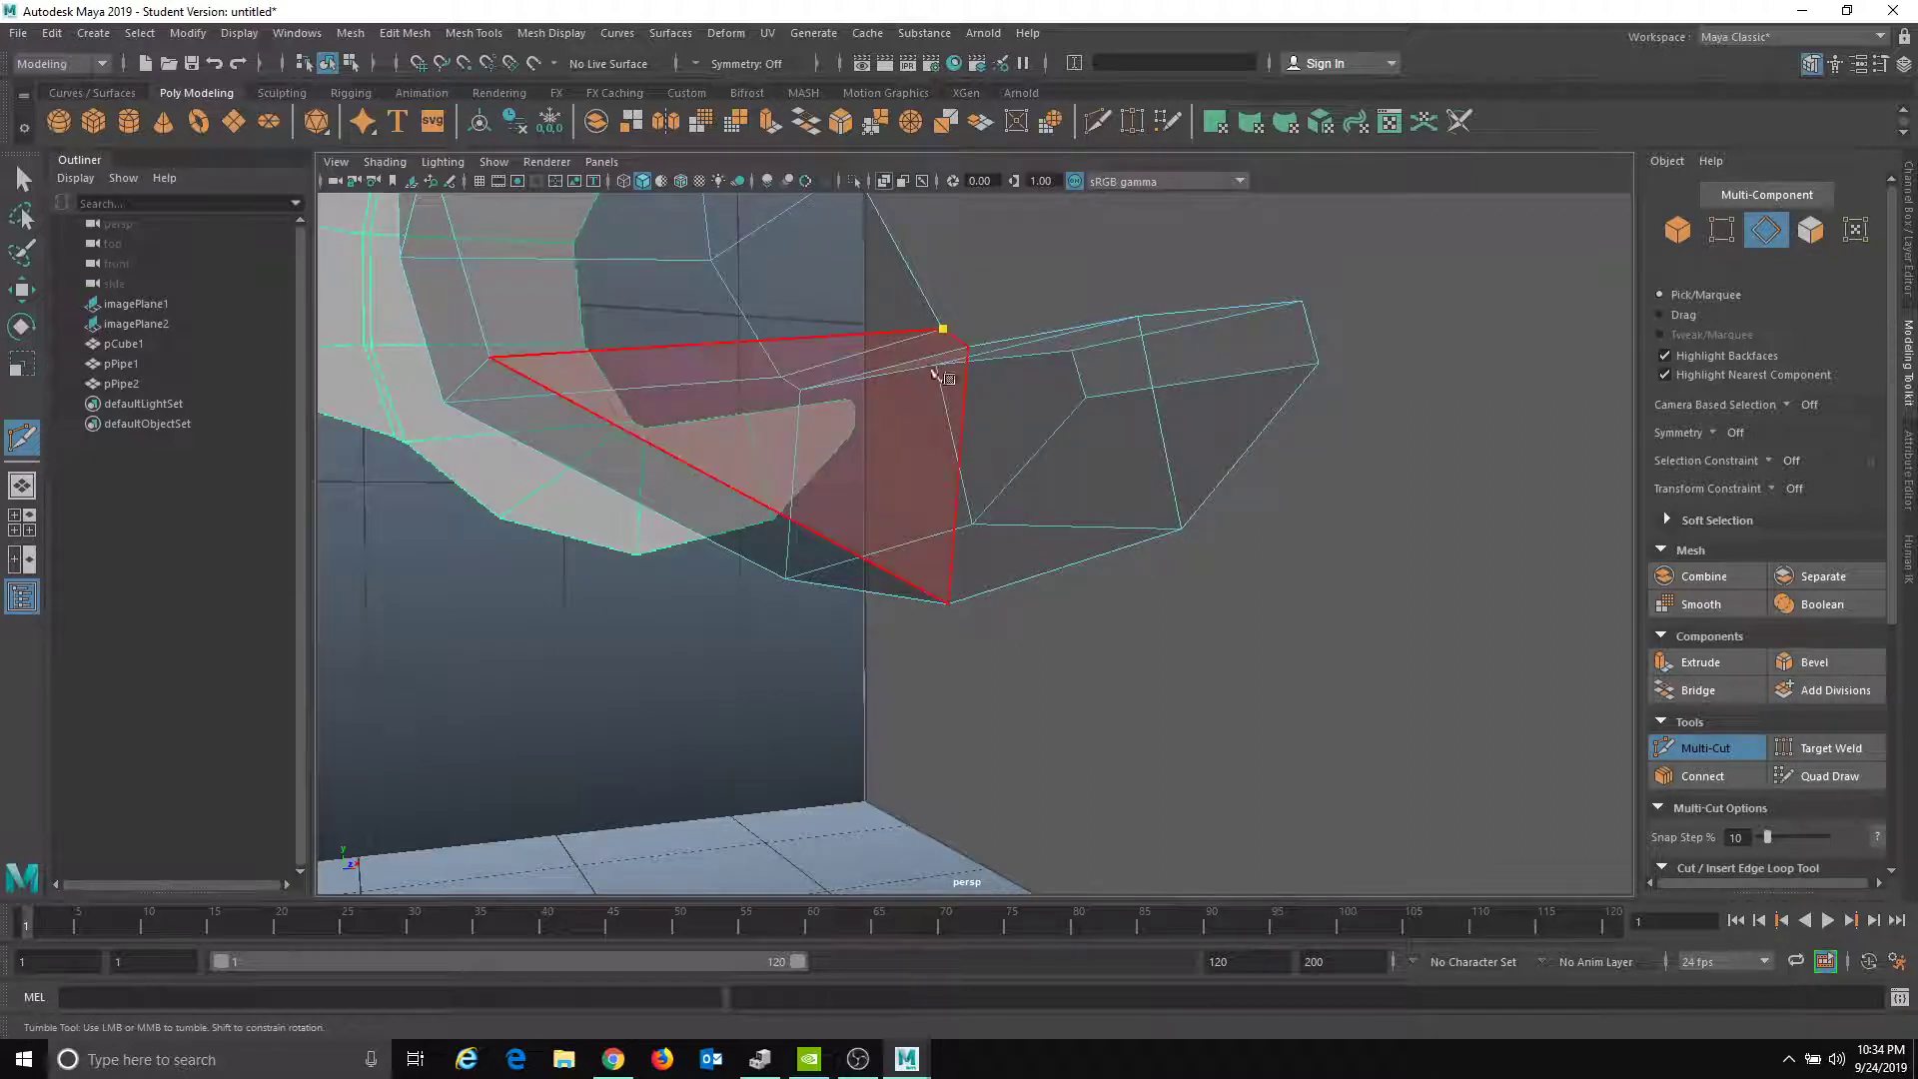
pyautogui.click(742, 494)
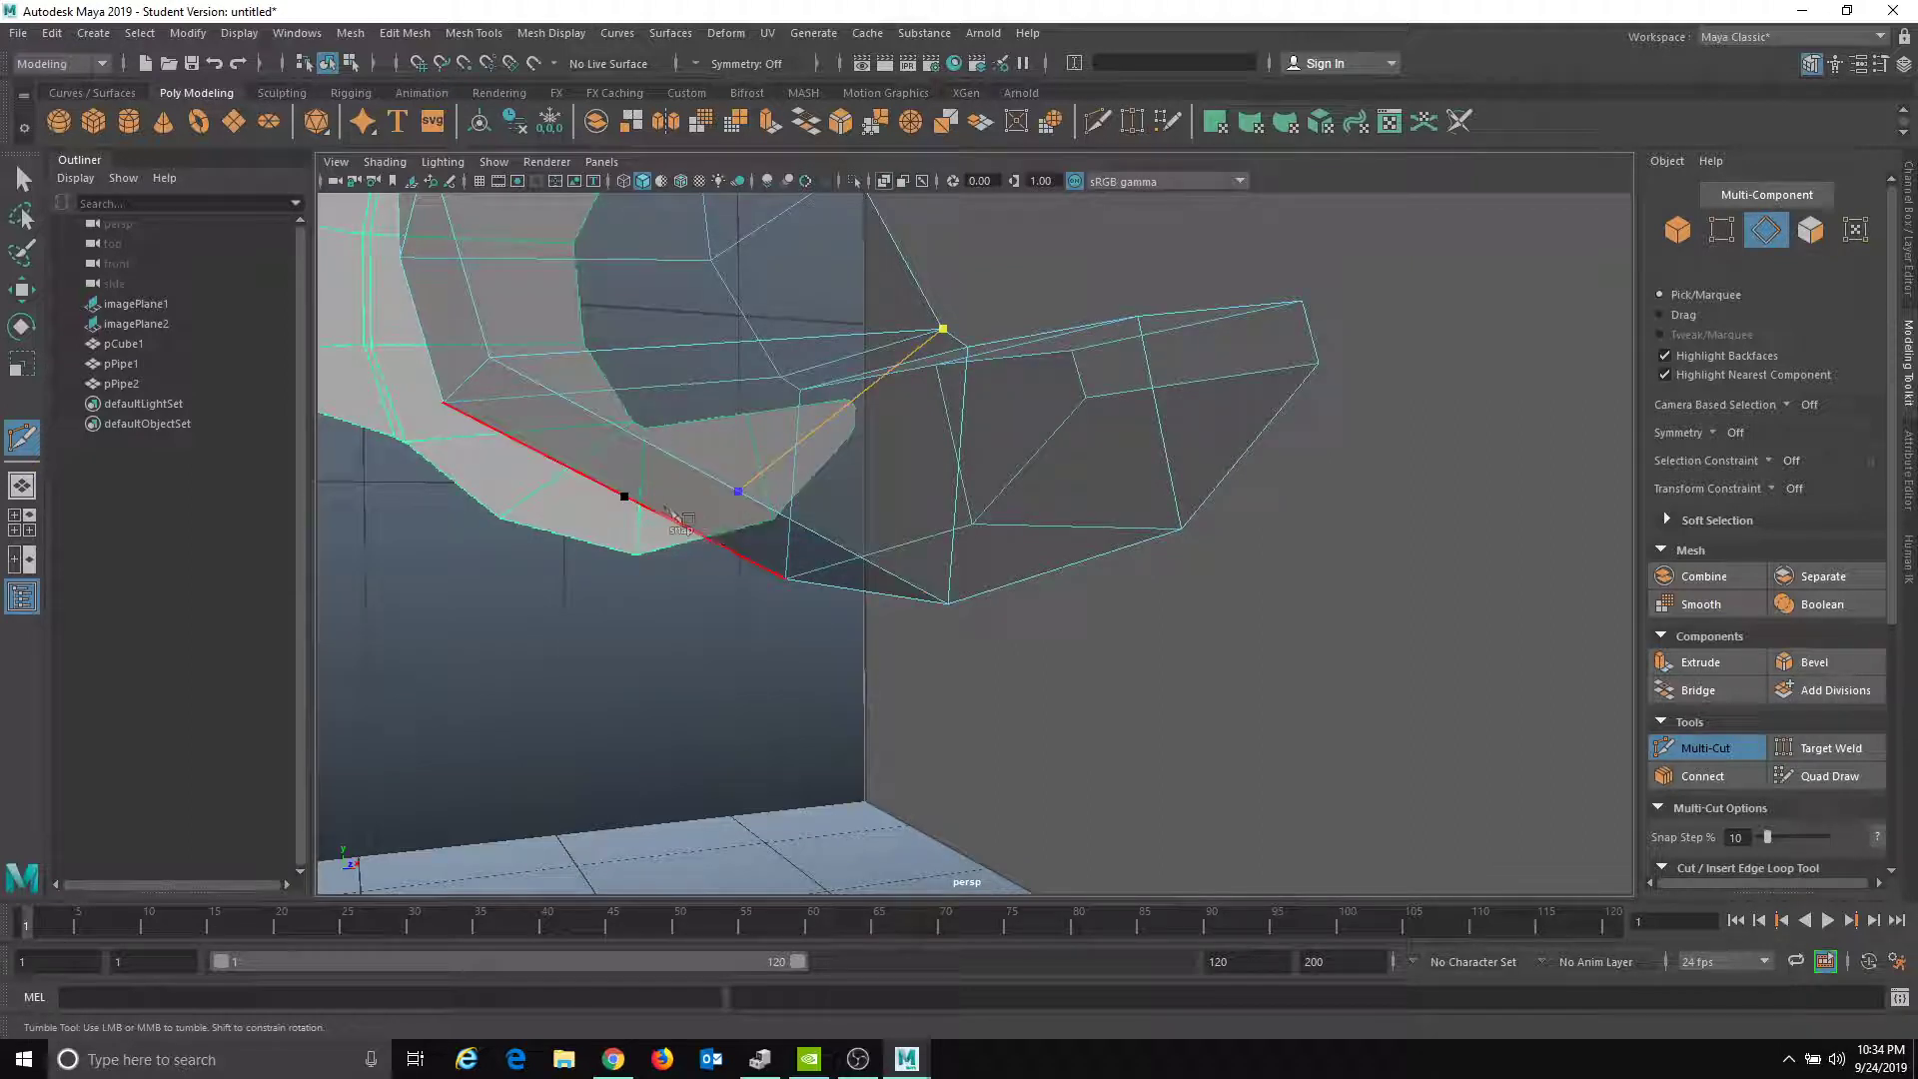
pyautogui.keyDown('shift'); pyautogui.click(639, 504); pyautogui.keyUp('shift')
pyautogui.keyDown('alt'); pyautogui.moveTo(566, 585); pyautogui.dragTo(833, 578); pyautogui.keyUp('alt')
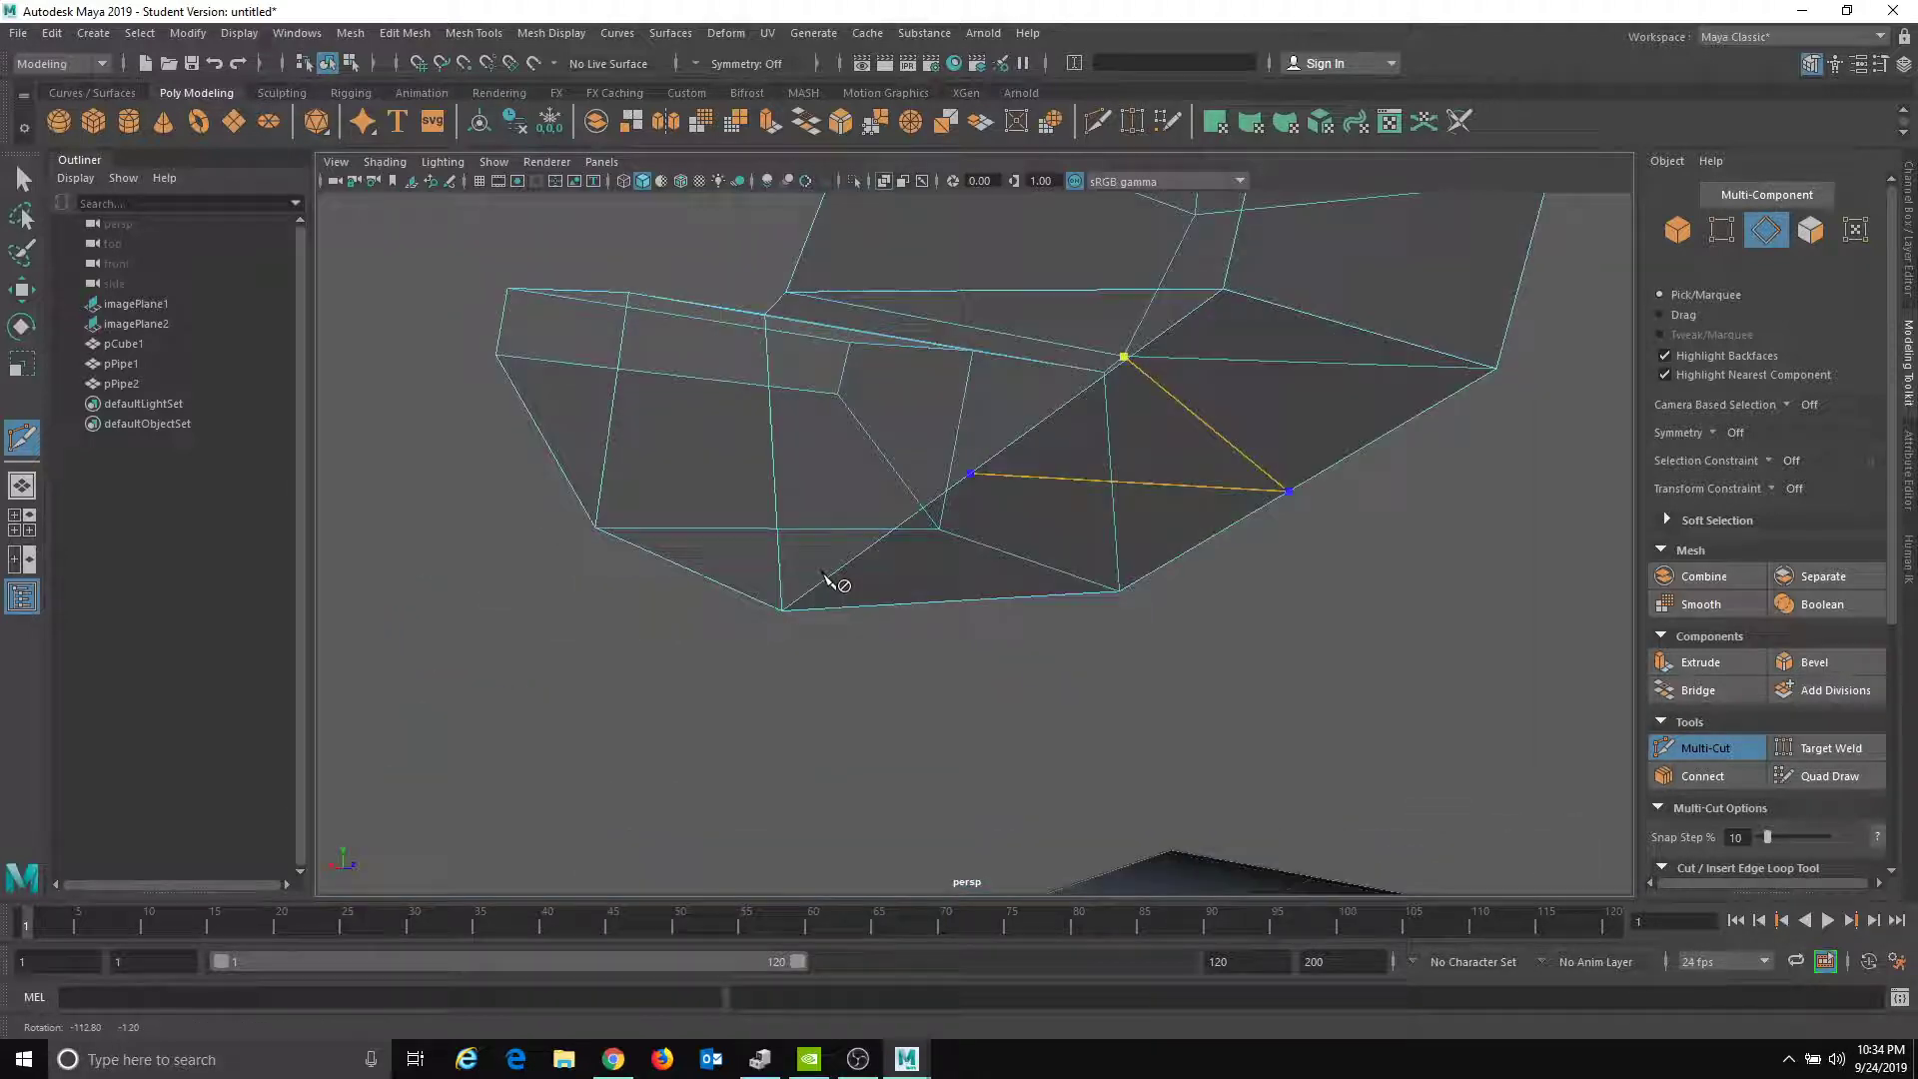
pyautogui.click(788, 293)
pyautogui.press('q')
# - In the front view, move the new outer vertex pair onto the lower jaw's reference outline, at about X 6.61, Y -1.89
pyautogui.keyDown('alt'); pyautogui.moveTo(1549, 694); pyautogui.dragTo(999, 439); pyautogui.keyUp('alt')
pyautogui.click(611, 166)
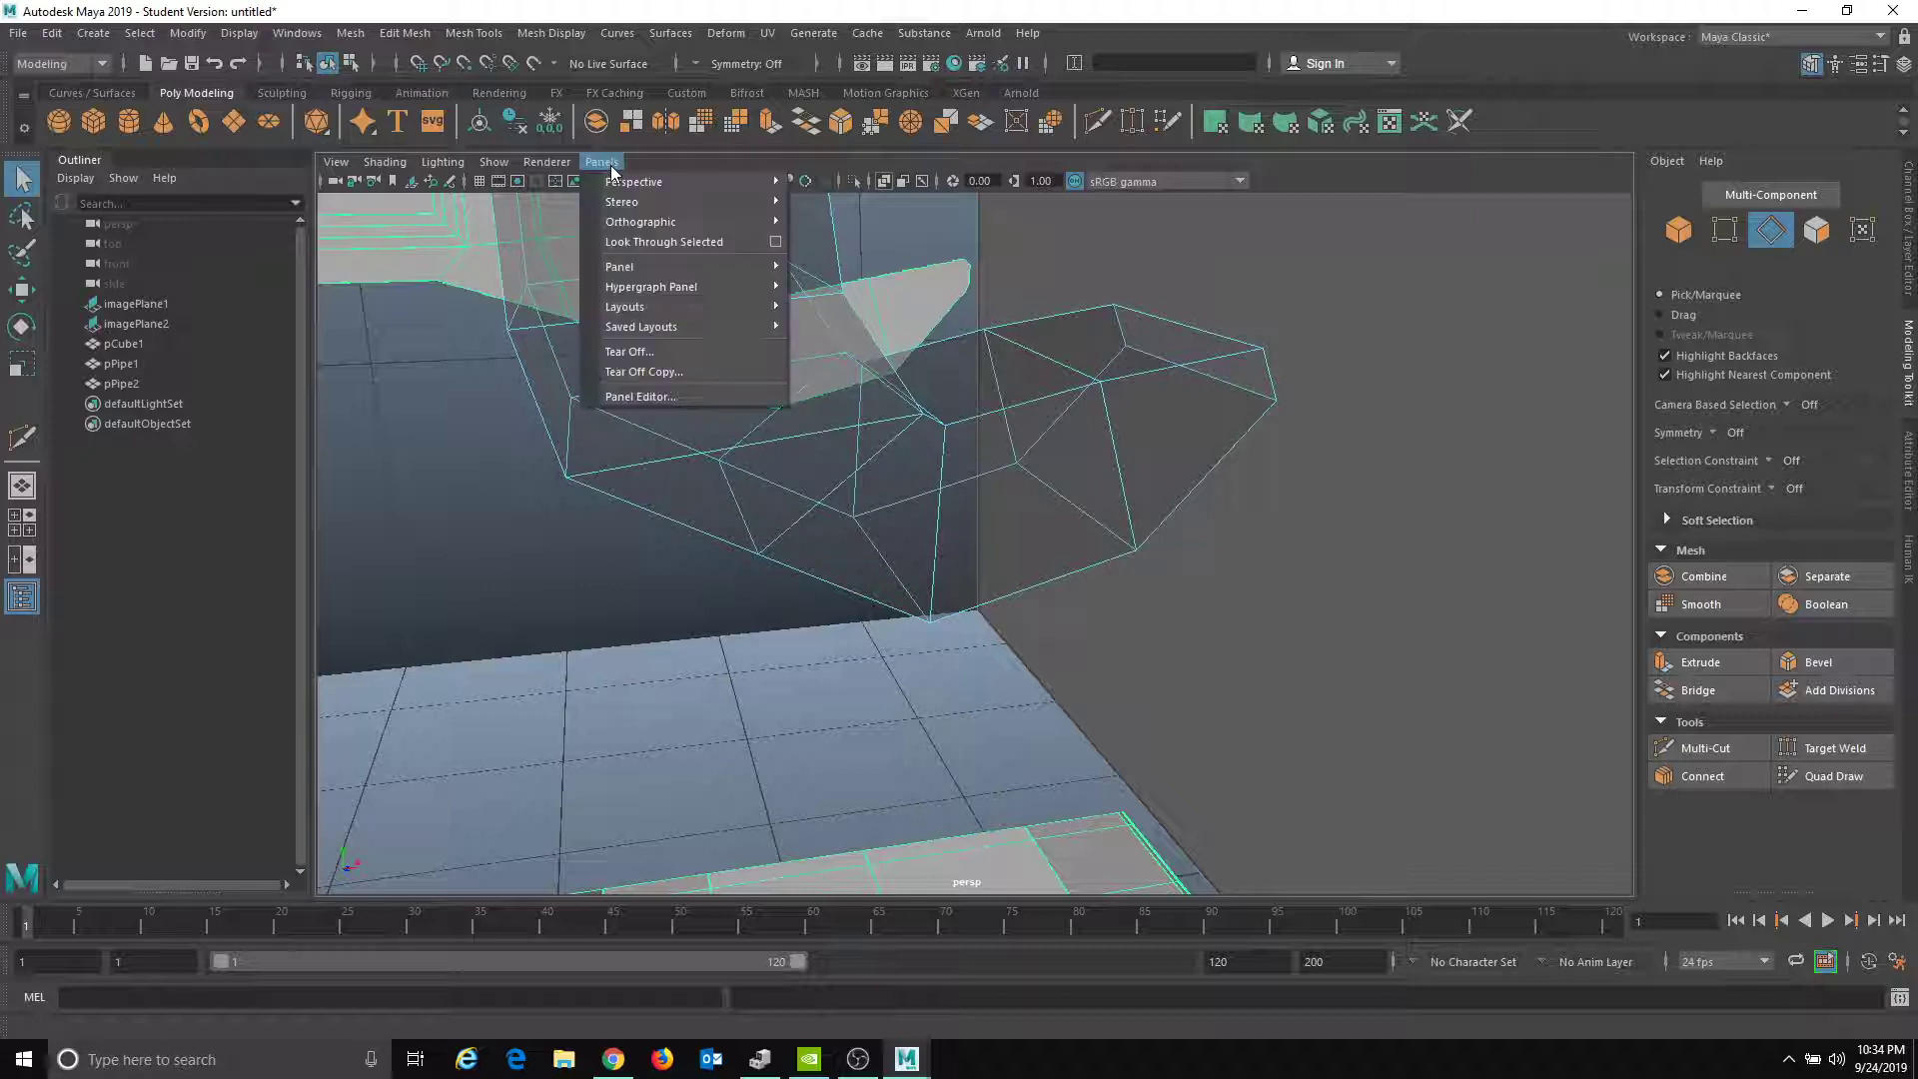
pyautogui.moveTo(744, 221)
pyautogui.click(814, 222)
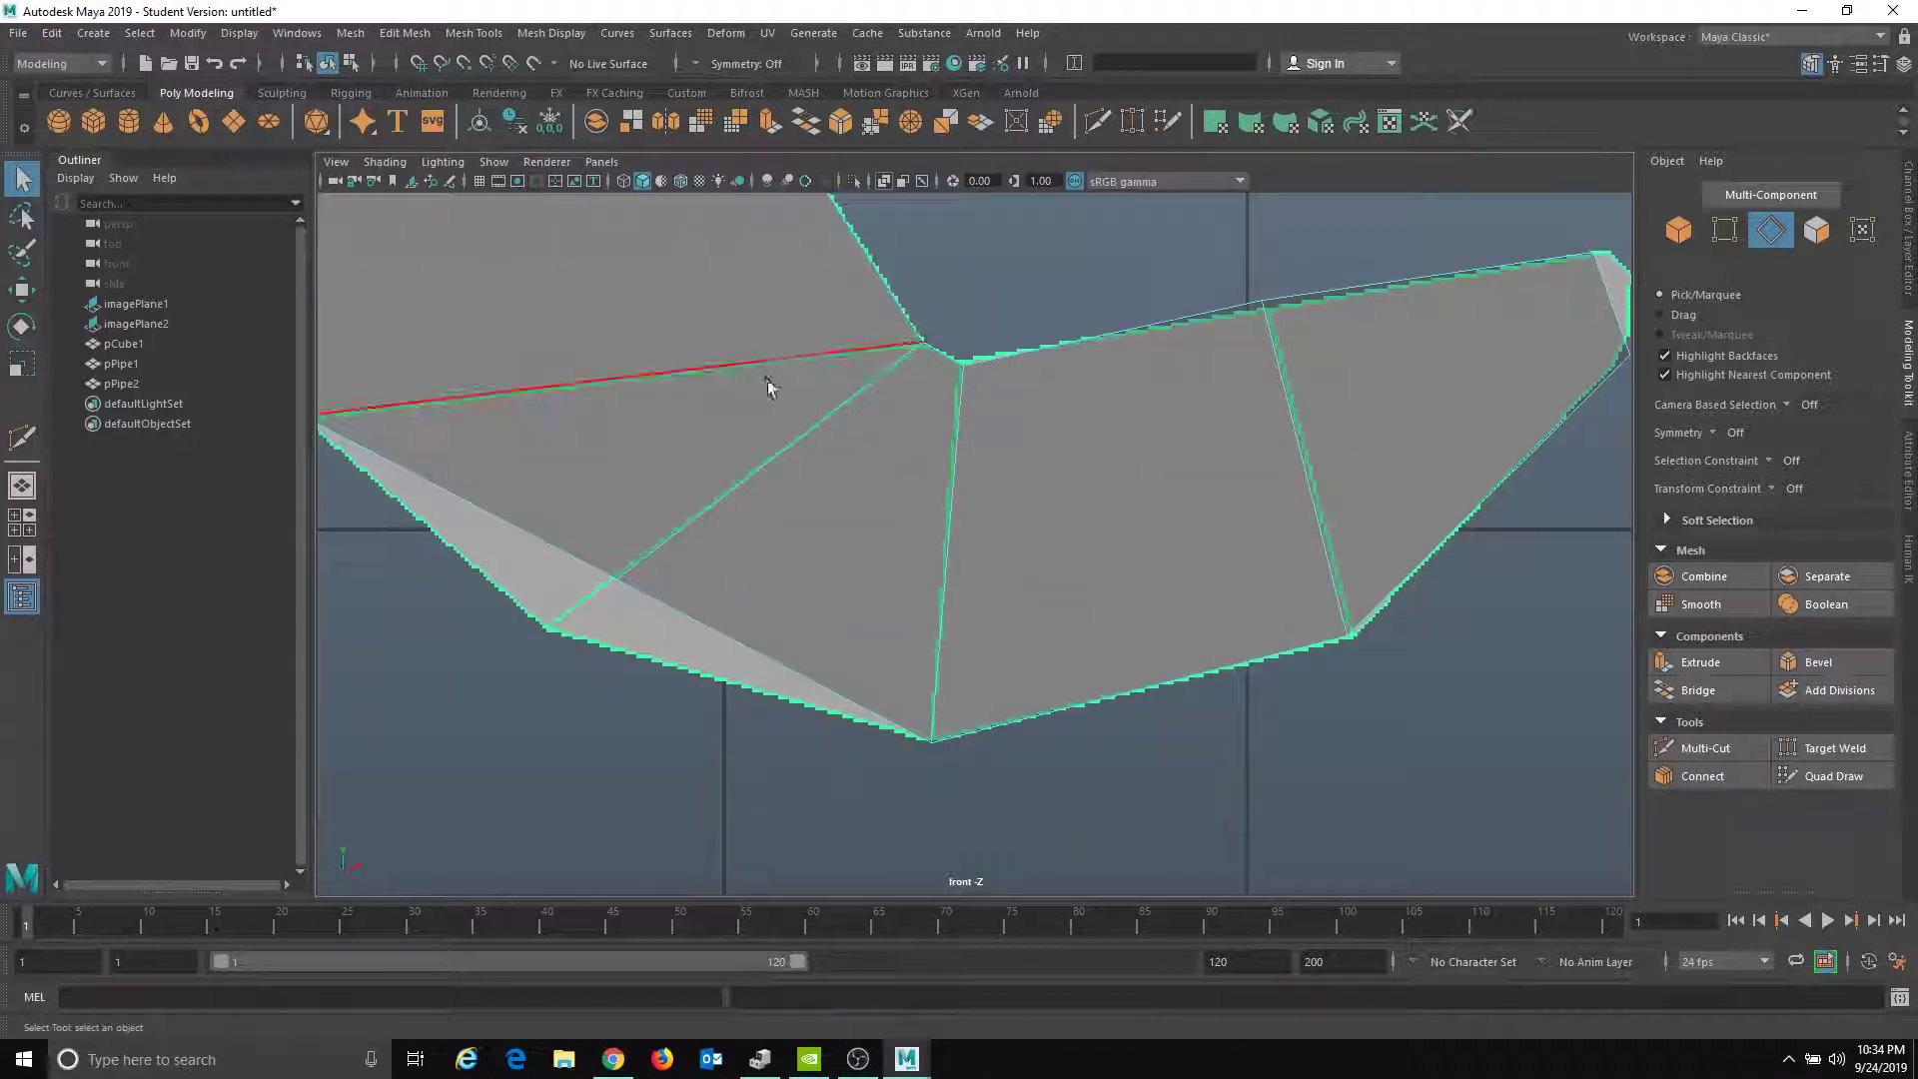
pyautogui.scroll(1, 767, 386)
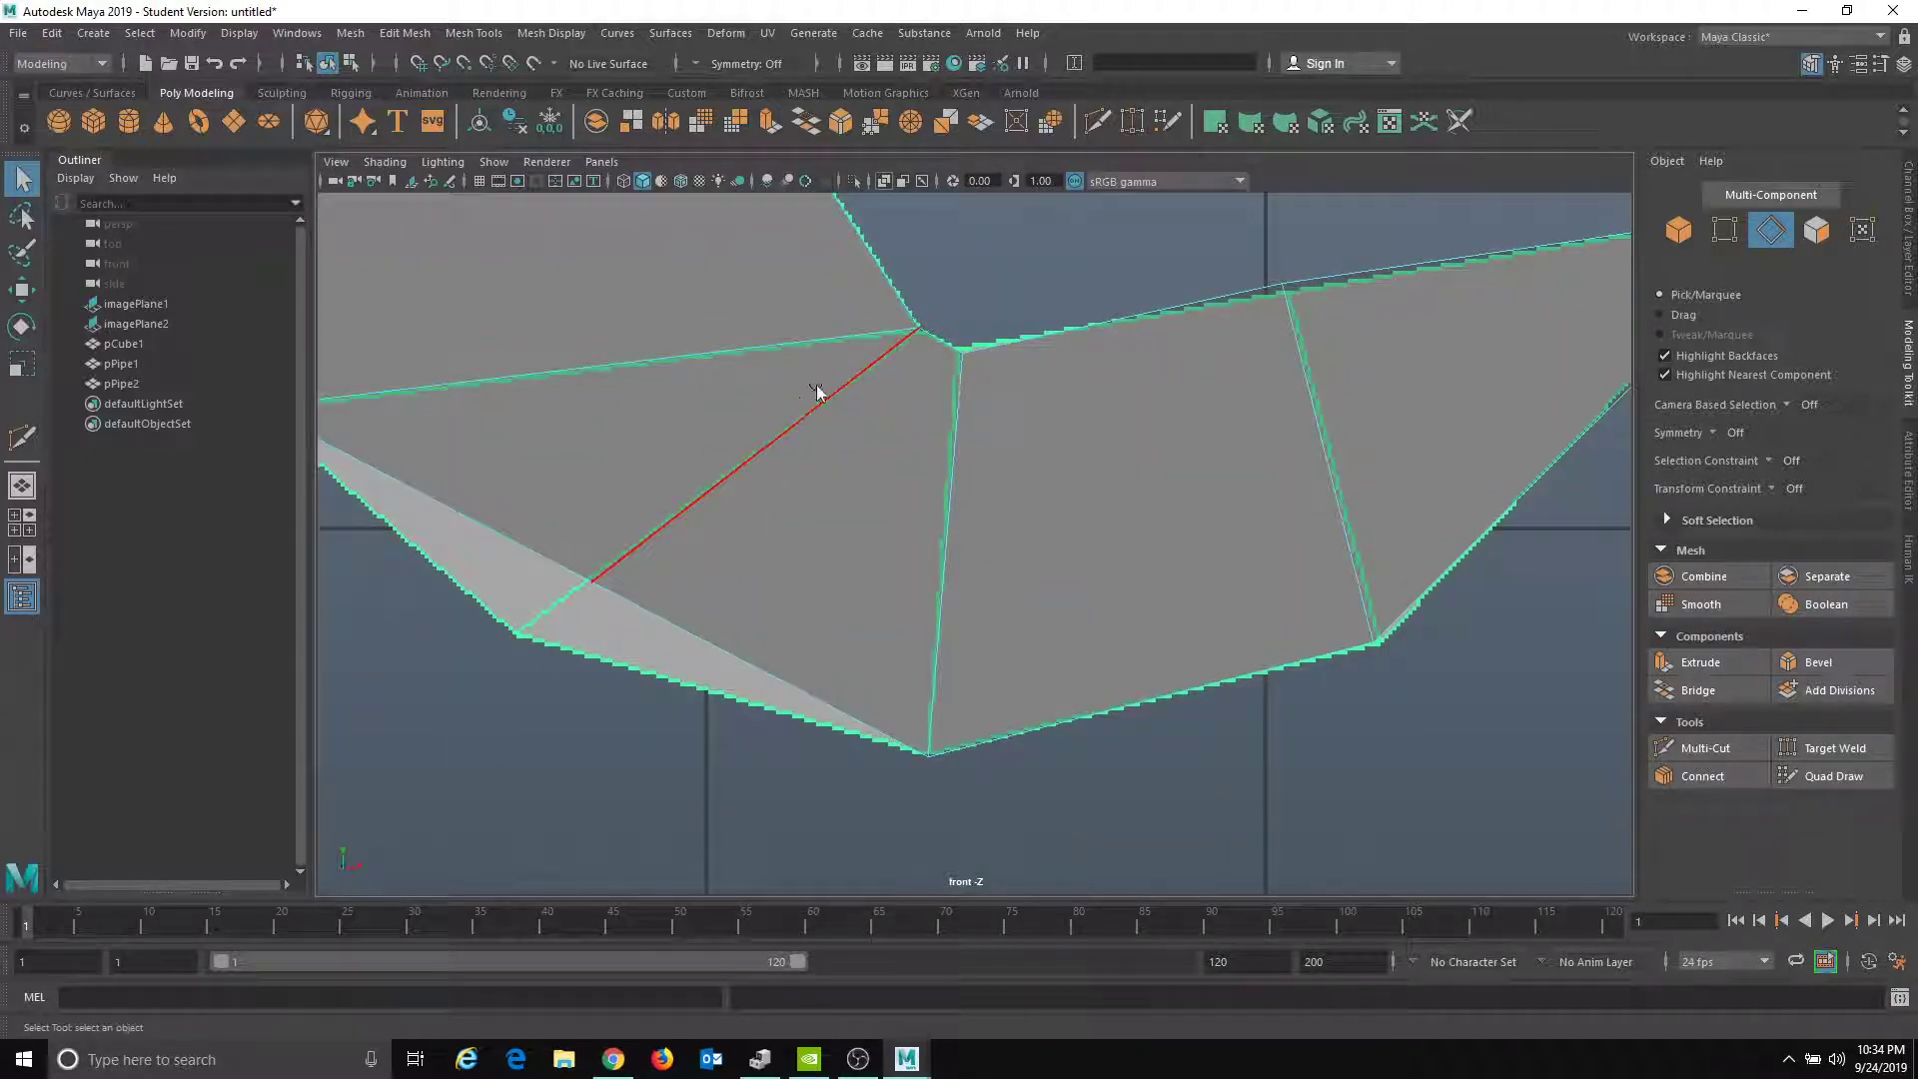
pyautogui.rightClick(817, 391)
pyautogui.click(720, 385)
pyautogui.click(591, 580)
pyautogui.press('w')
pyautogui.moveTo(614, 580); pyautogui.dragTo(520, 644)
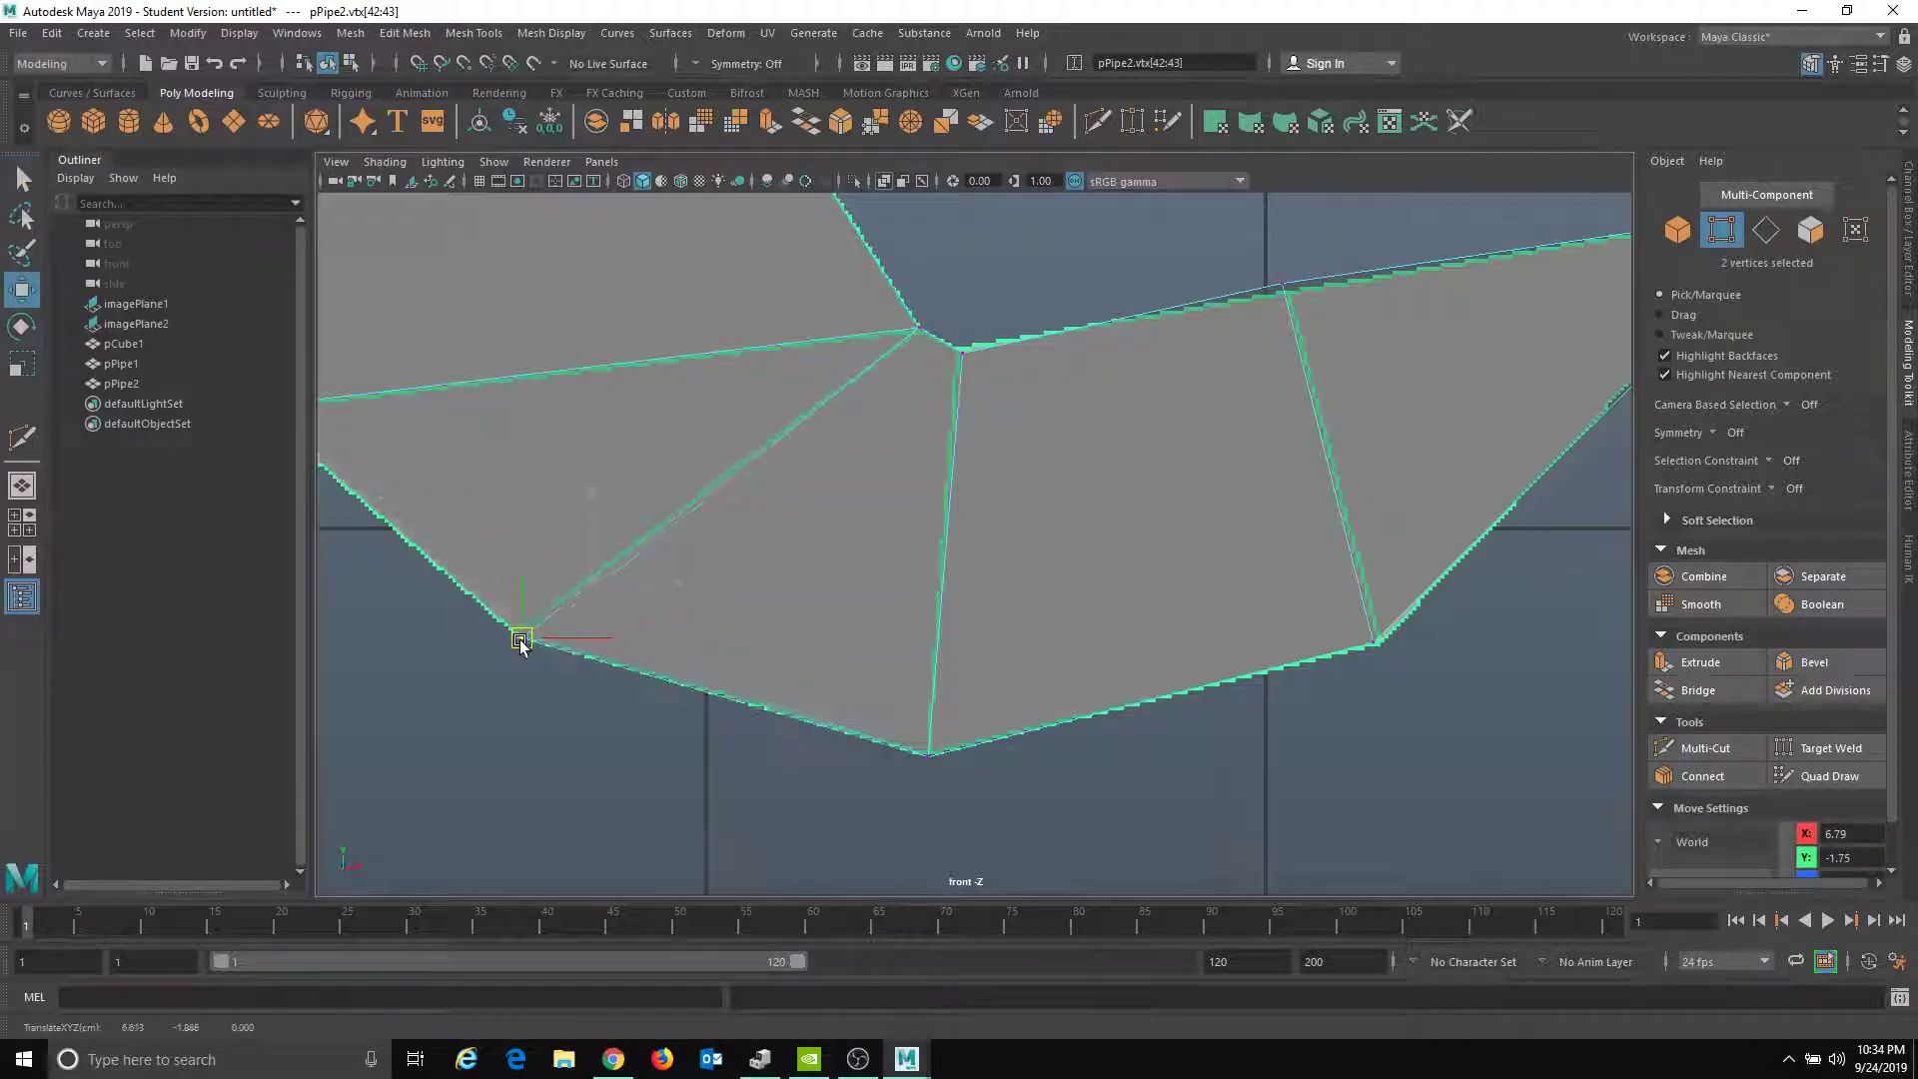
# - Switch to the perspective view and turn off X-Ray shading
pyautogui.scroll(-6, 1102, 535)
pyautogui.keyDown('alt'); pyautogui.moveTo(1214, 528); pyautogui.dragTo(1106, 624, button='middle'); pyautogui.keyUp('alt')
pyautogui.scroll(1, 1066, 522)
pyautogui.keyDown('alt'); pyautogui.moveTo(1306, 426); pyautogui.dragTo(1242, 585, button='middle'); pyautogui.keyUp('alt')
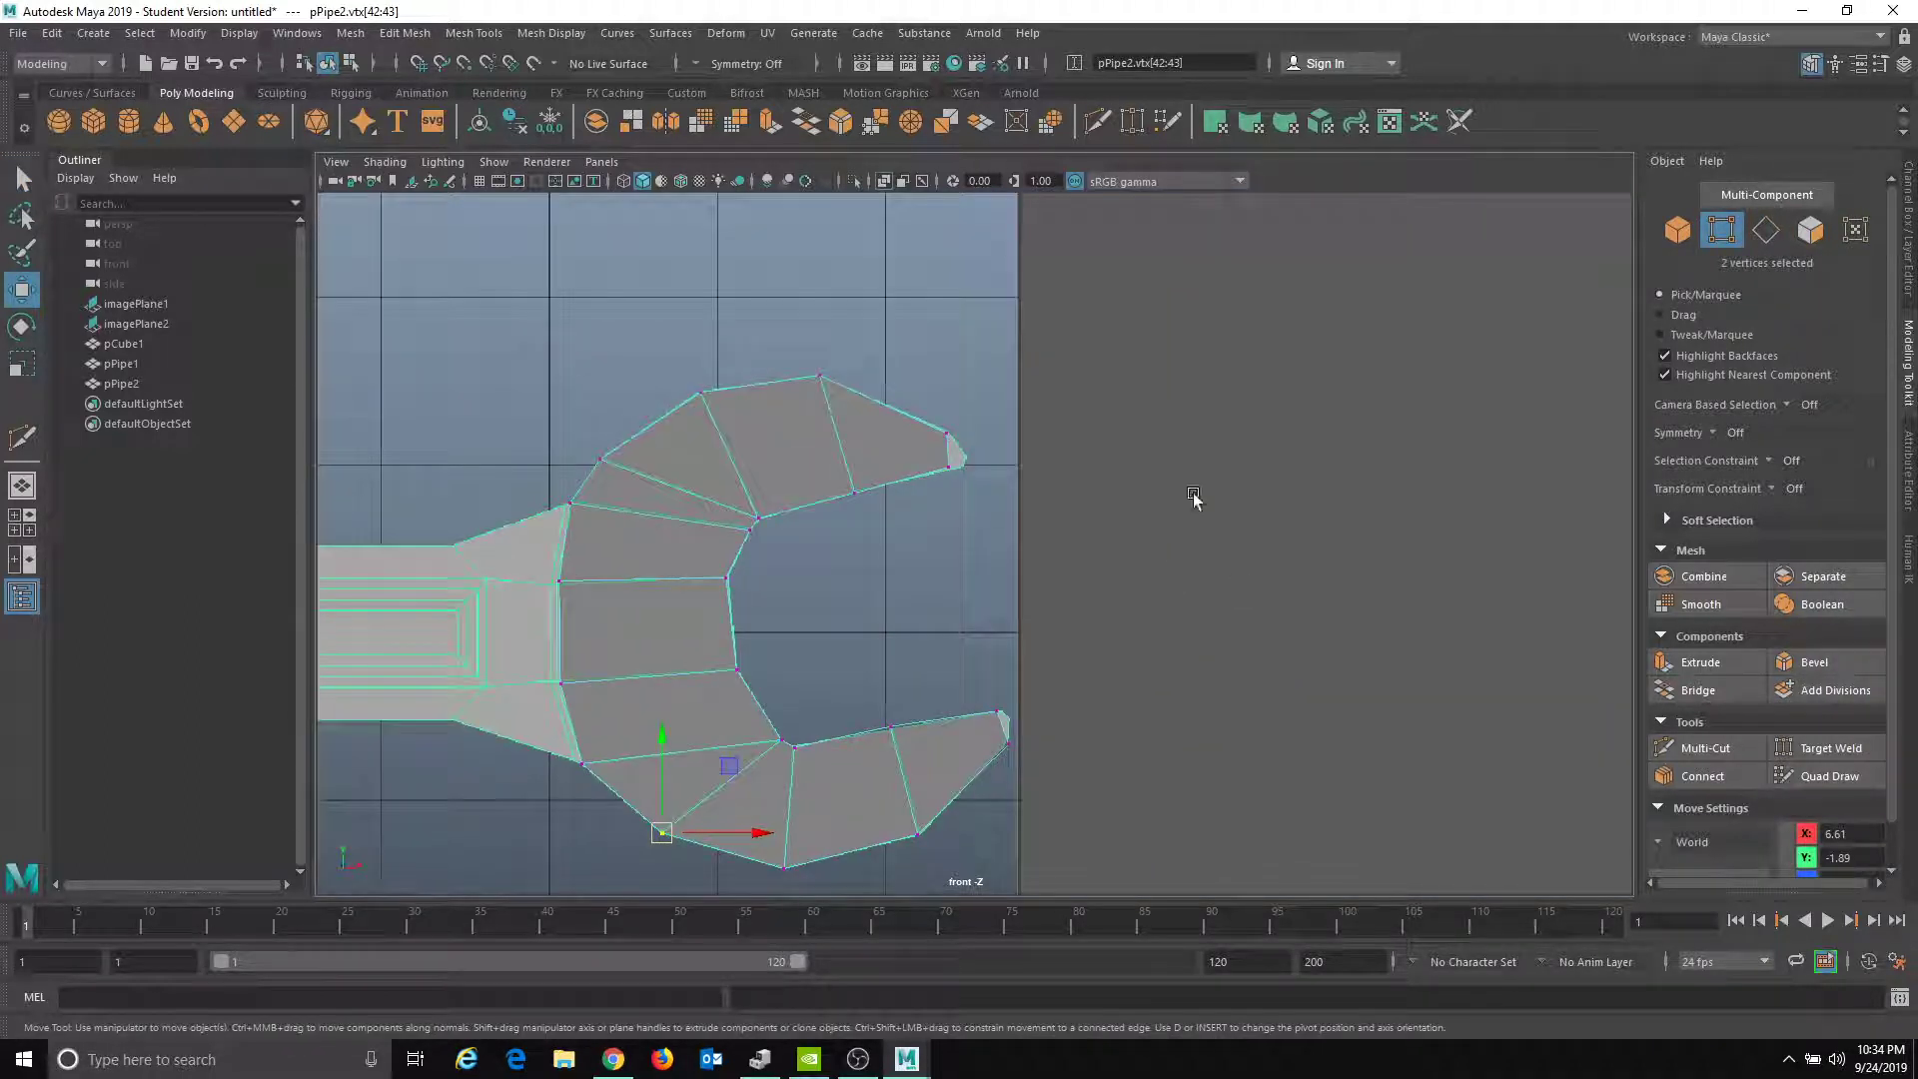
pyautogui.click(601, 162)
pyautogui.moveTo(664, 190)
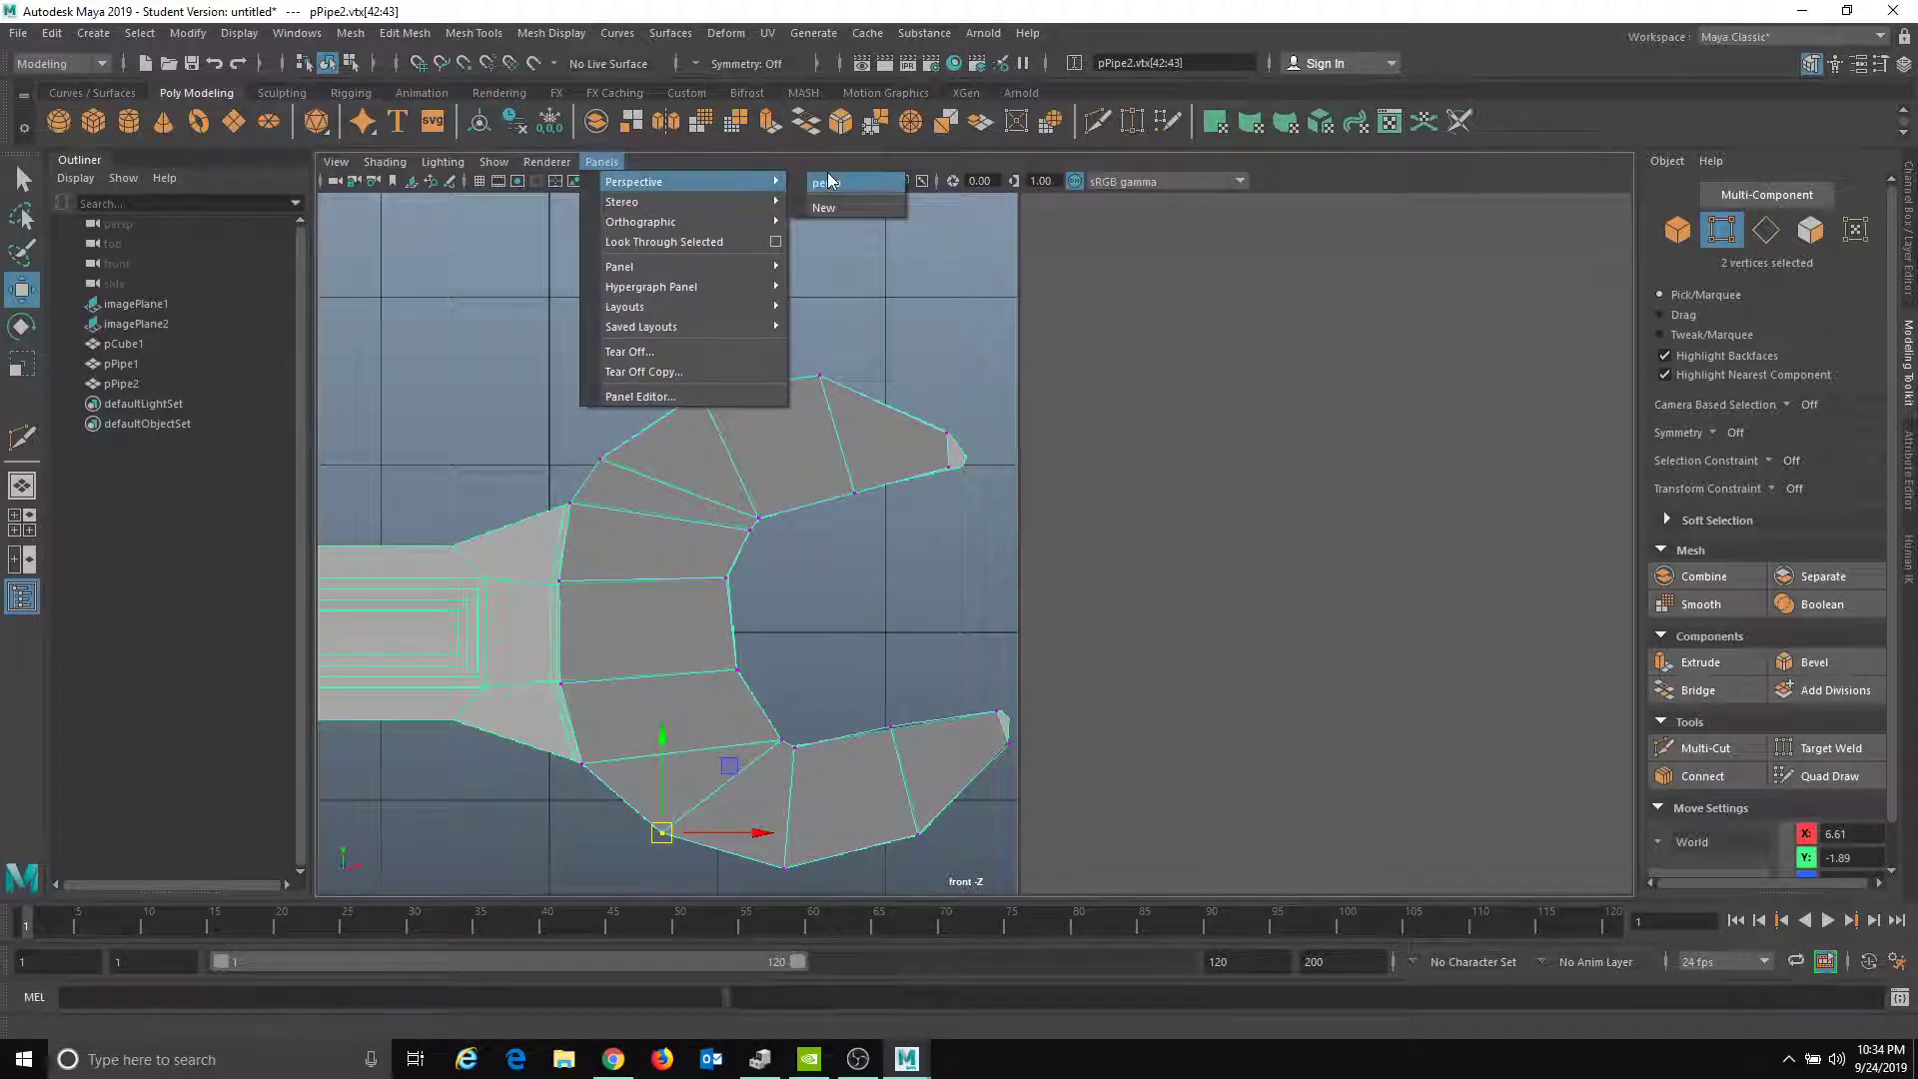
pyautogui.click(845, 190)
pyautogui.keyDown('alt'); pyautogui.moveTo(1049, 423); pyautogui.dragTo(877, 462); pyautogui.keyUp('alt')
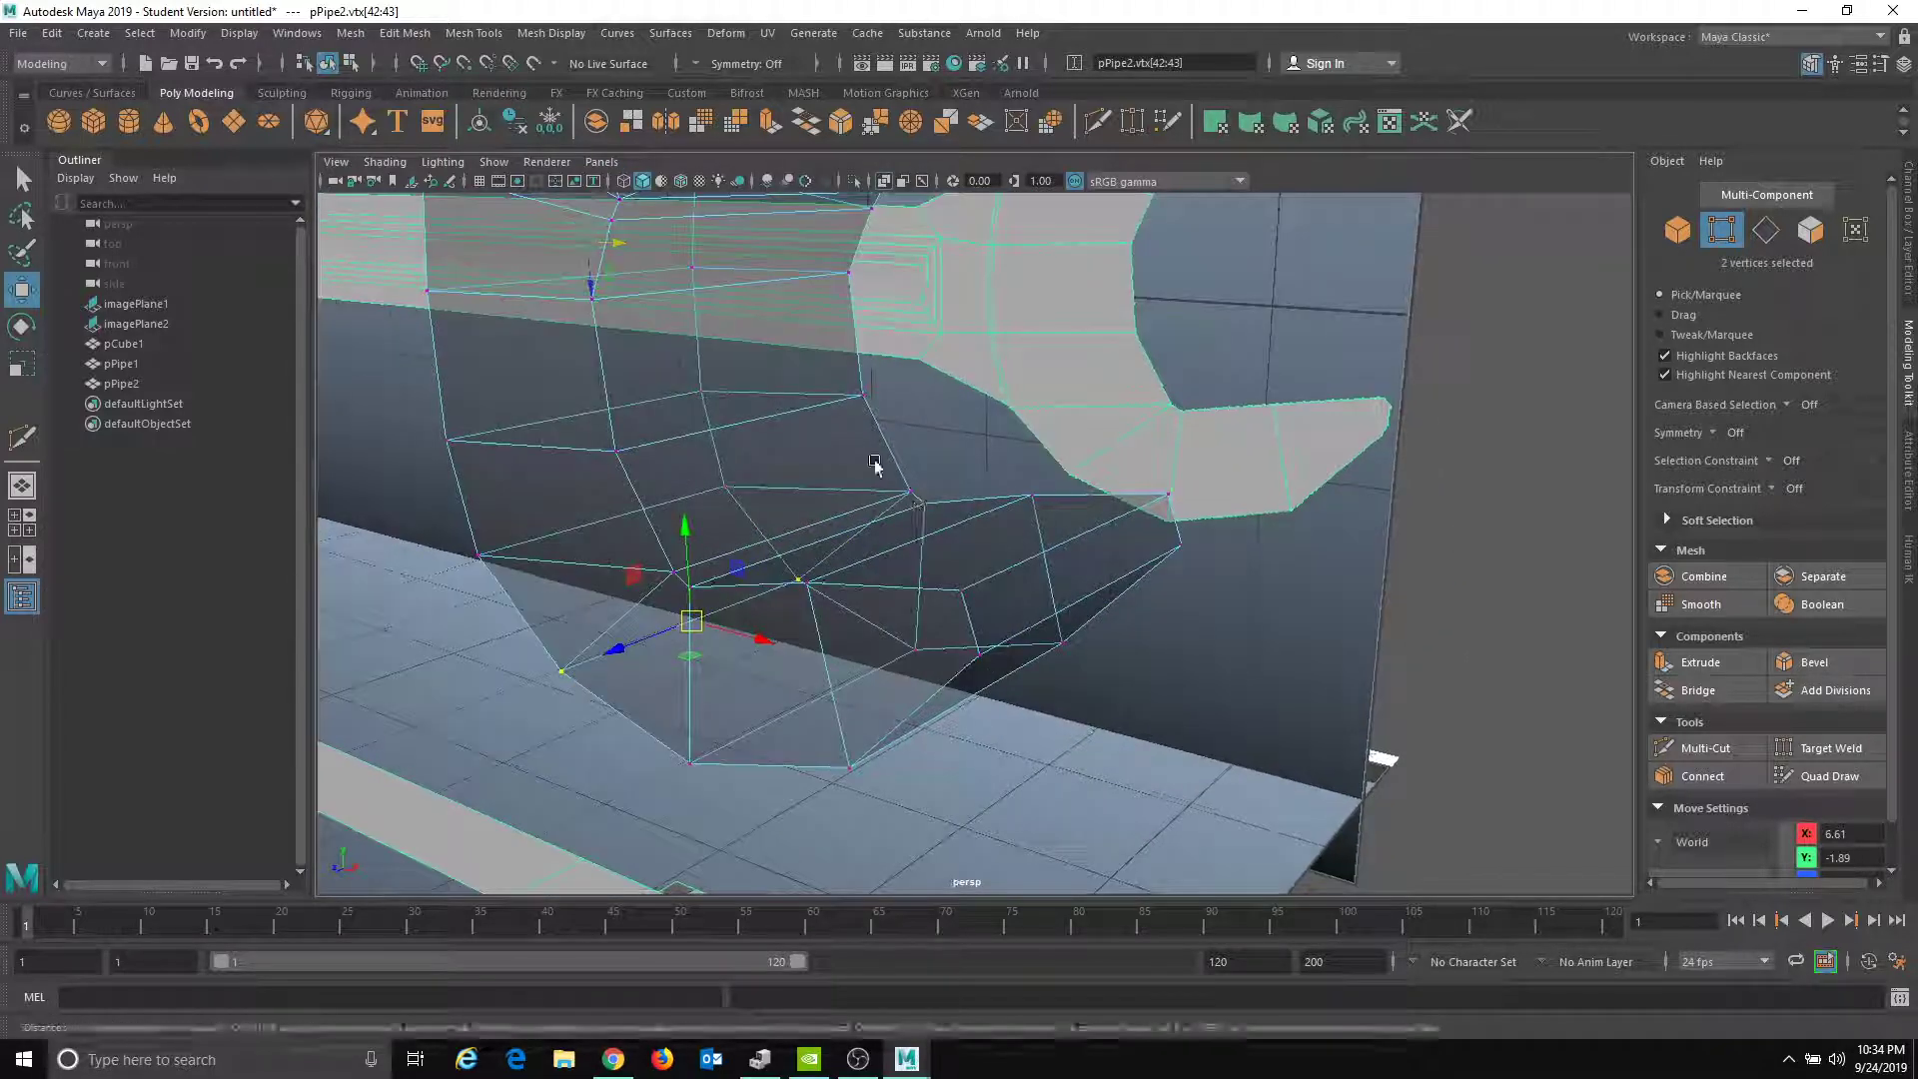
pyautogui.click(422, 164)
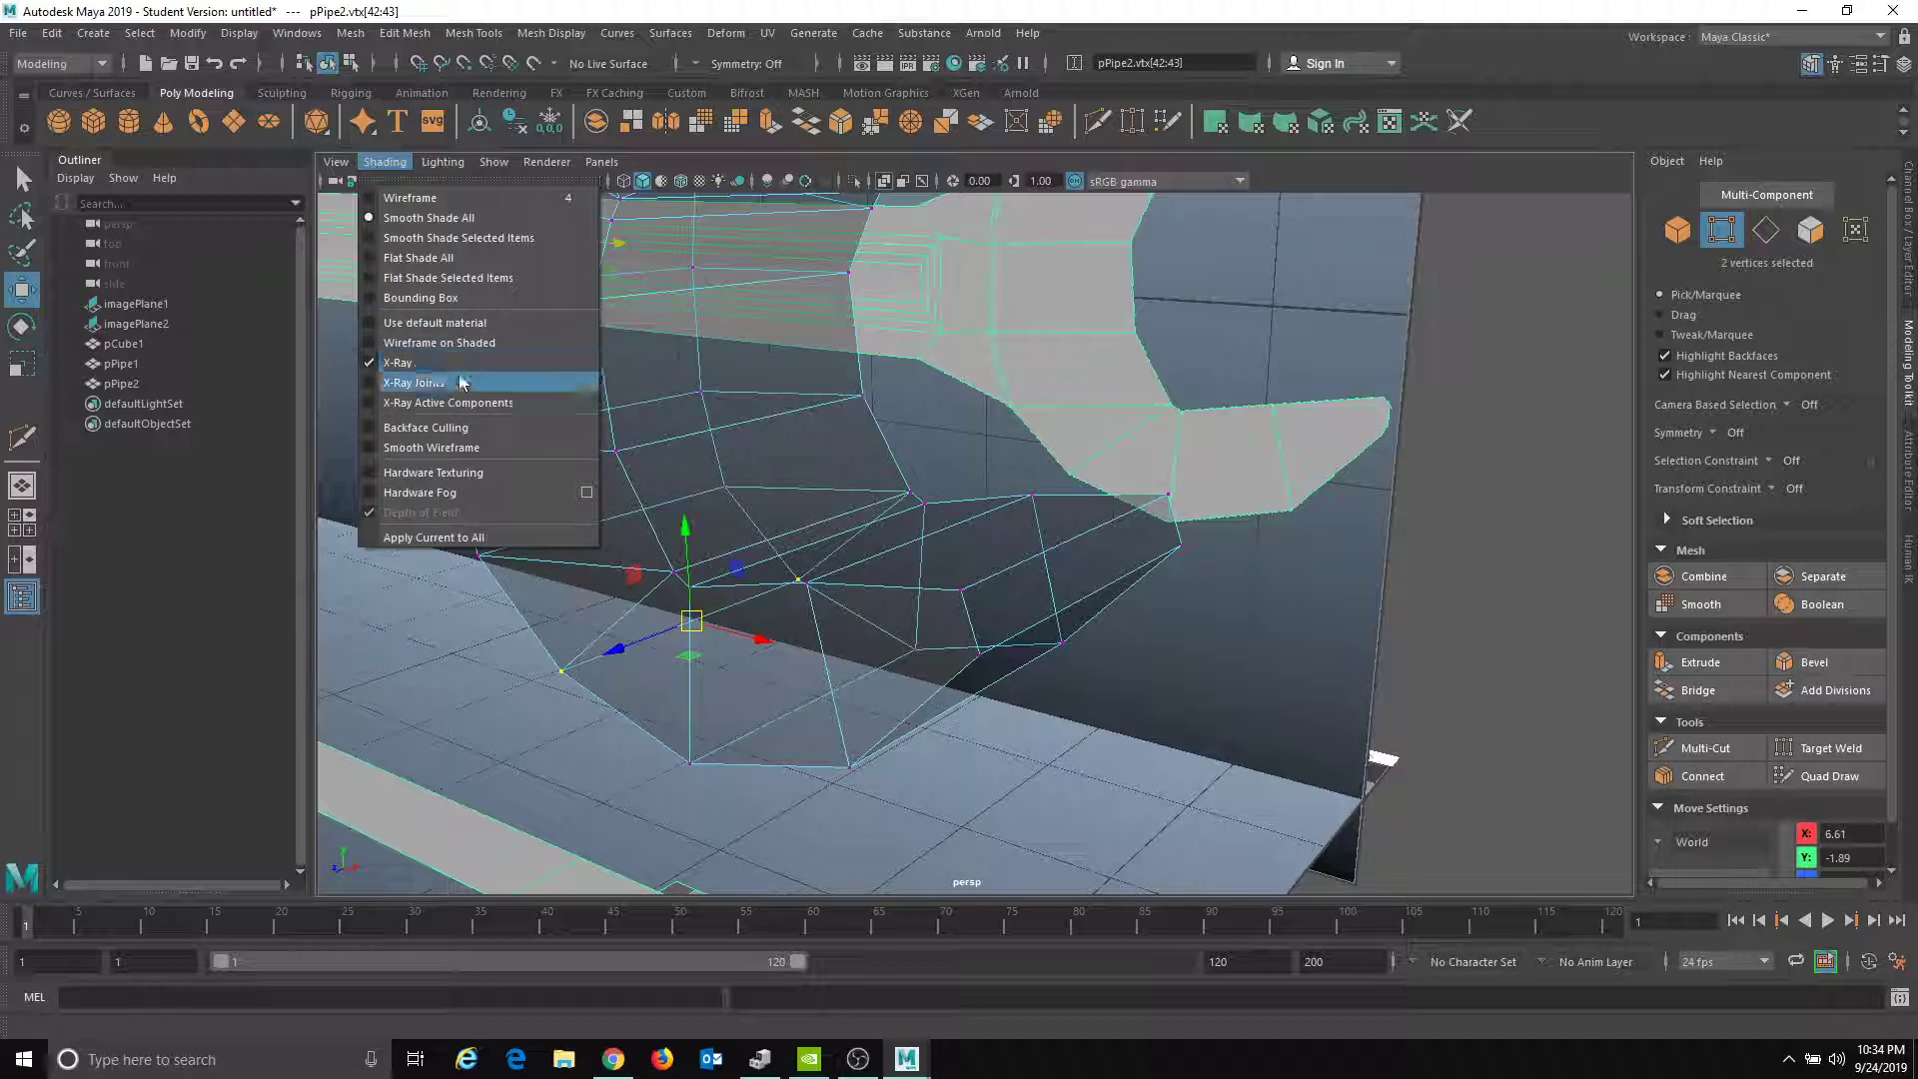
pyautogui.click(459, 377)
pyautogui.click(384, 162)
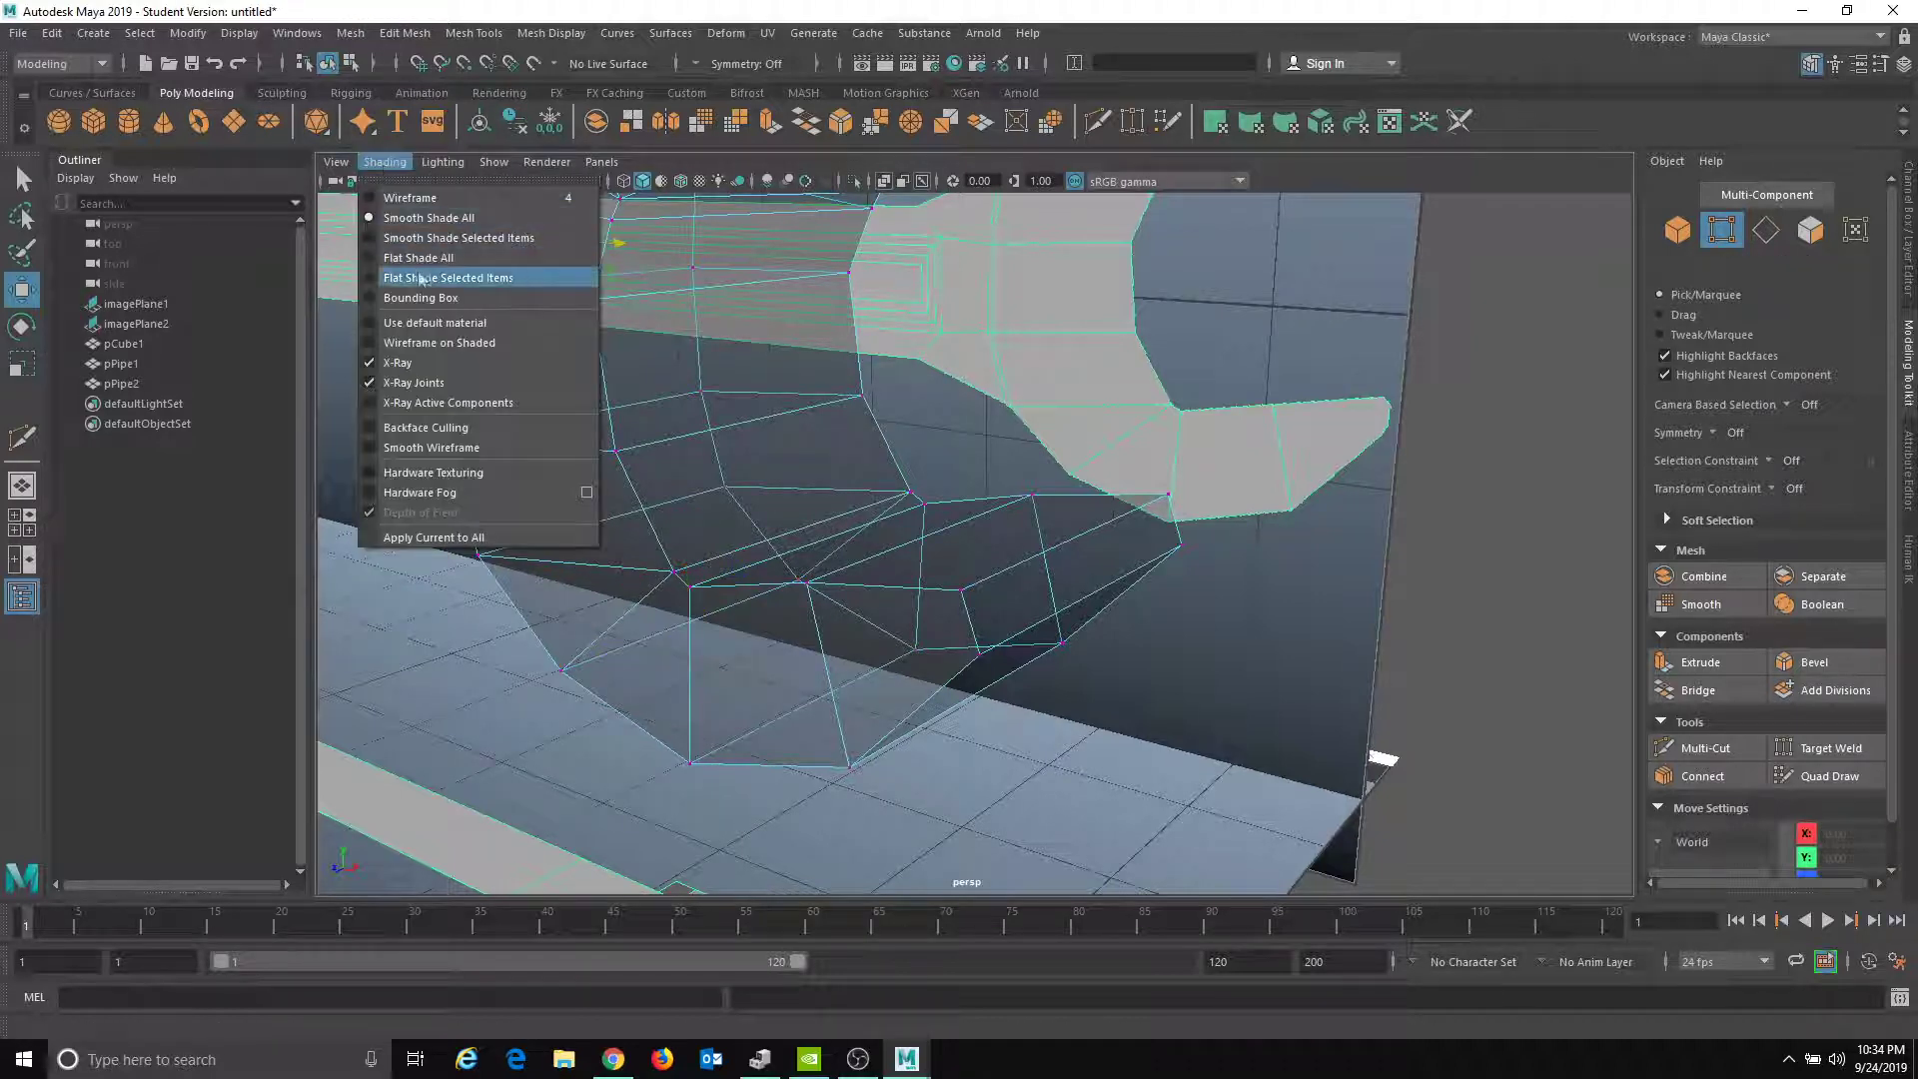
pyautogui.click(437, 359)
# - Bridge the two opposite border edges at the open tip of the upper jaw
pyautogui.moveTo(841, 525)
pyautogui.keyDown('alt'); pyautogui.mouseDown()
pyautogui.moveTo(1010, 646)
pyautogui.moveTo(1062, 613)
pyautogui.moveTo(1203, 716)
pyautogui.moveTo(1035, 570)
pyautogui.moveTo(1069, 569)
pyautogui.mouseUp(); pyautogui.keyUp('alt')
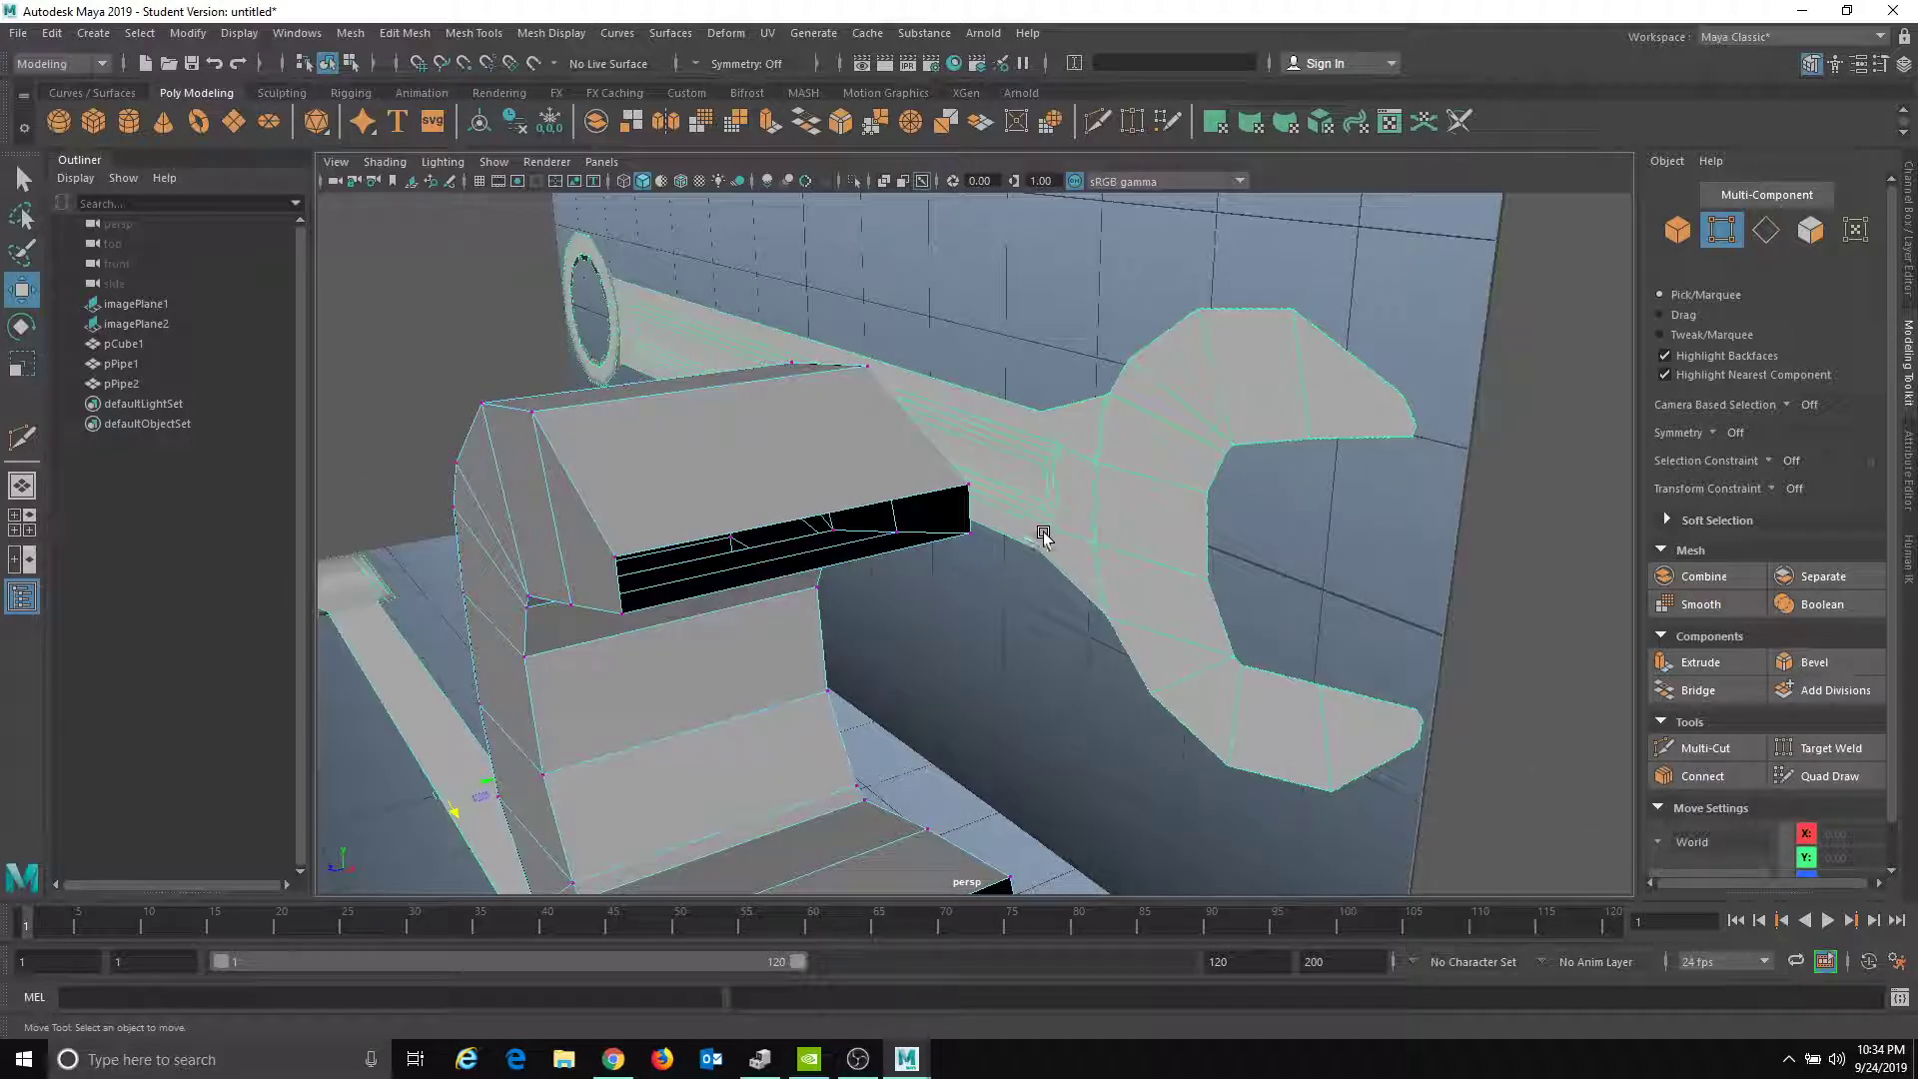
pyautogui.moveTo(859, 508); pyautogui.dragTo(845, 445, button='right')
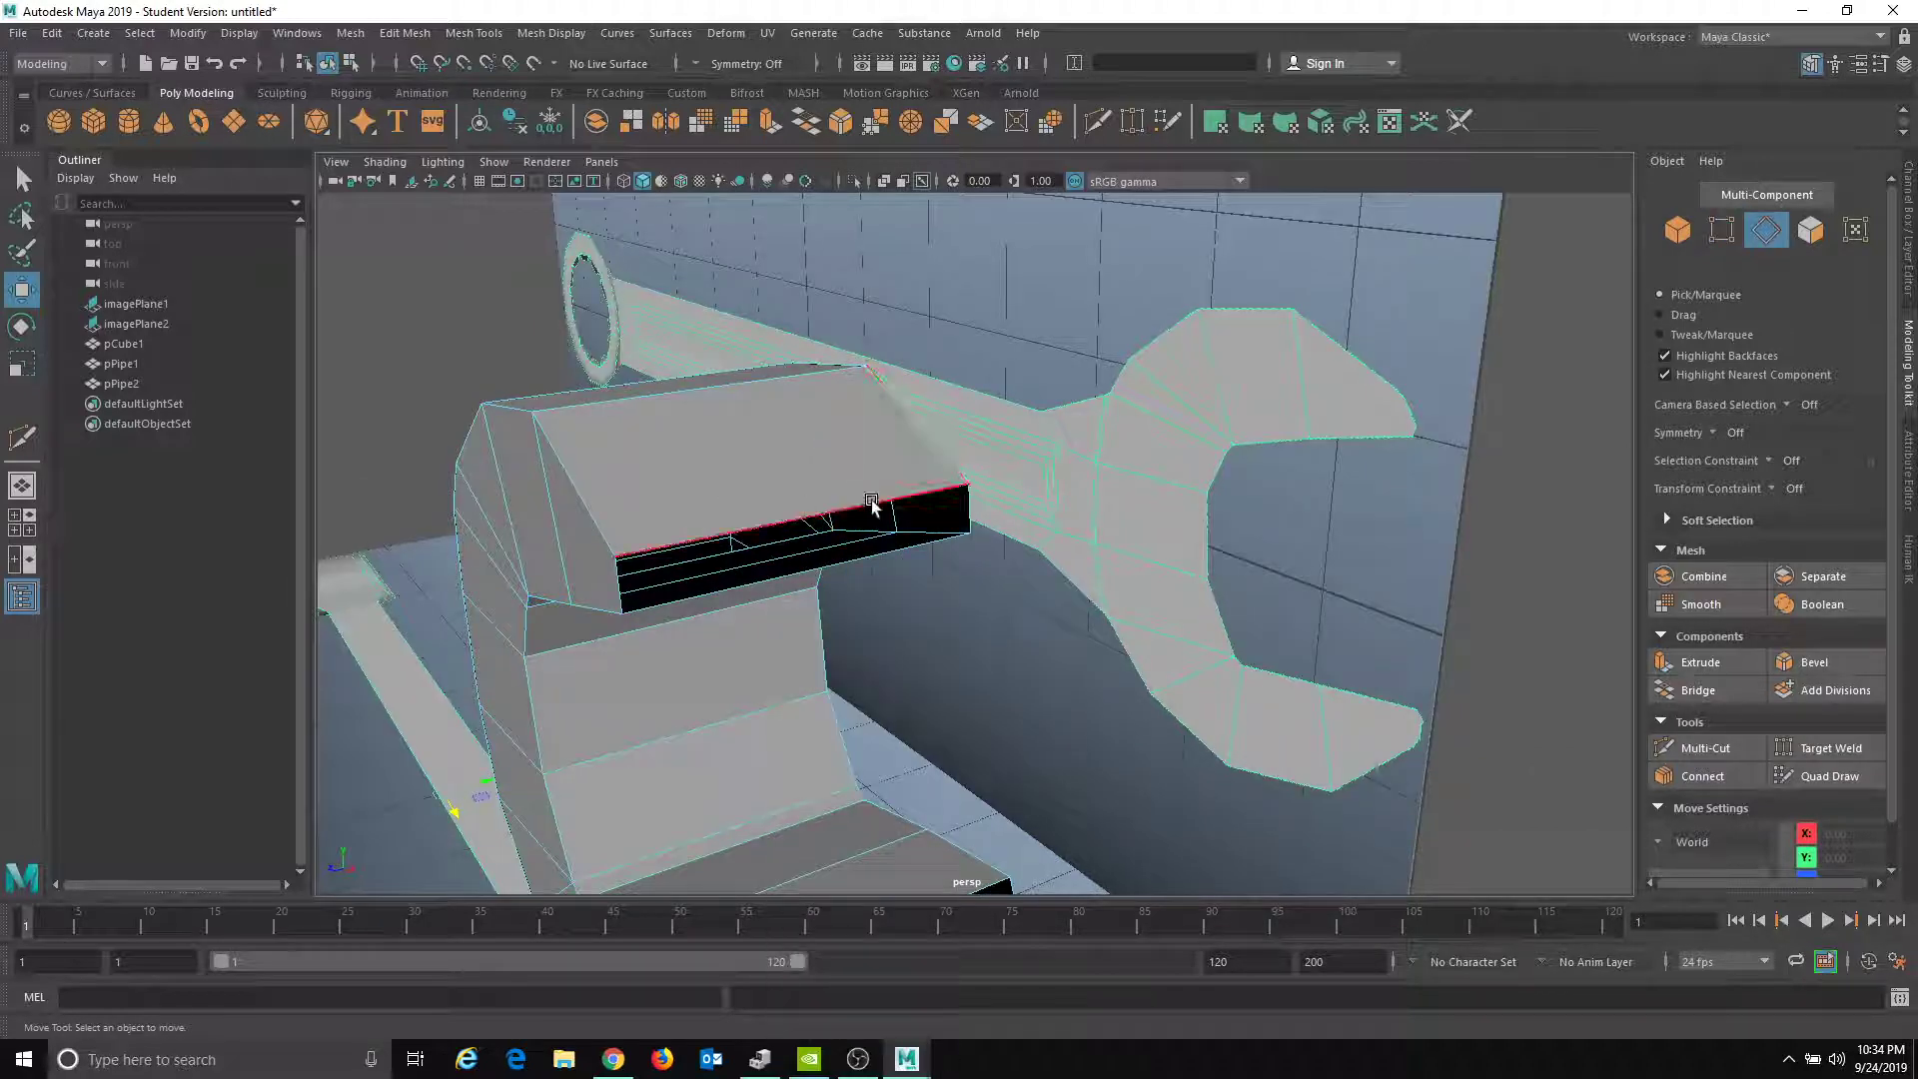
pyautogui.click(871, 505)
pyautogui.keyDown('shift'); pyautogui.click(912, 539); pyautogui.keyUp('shift')
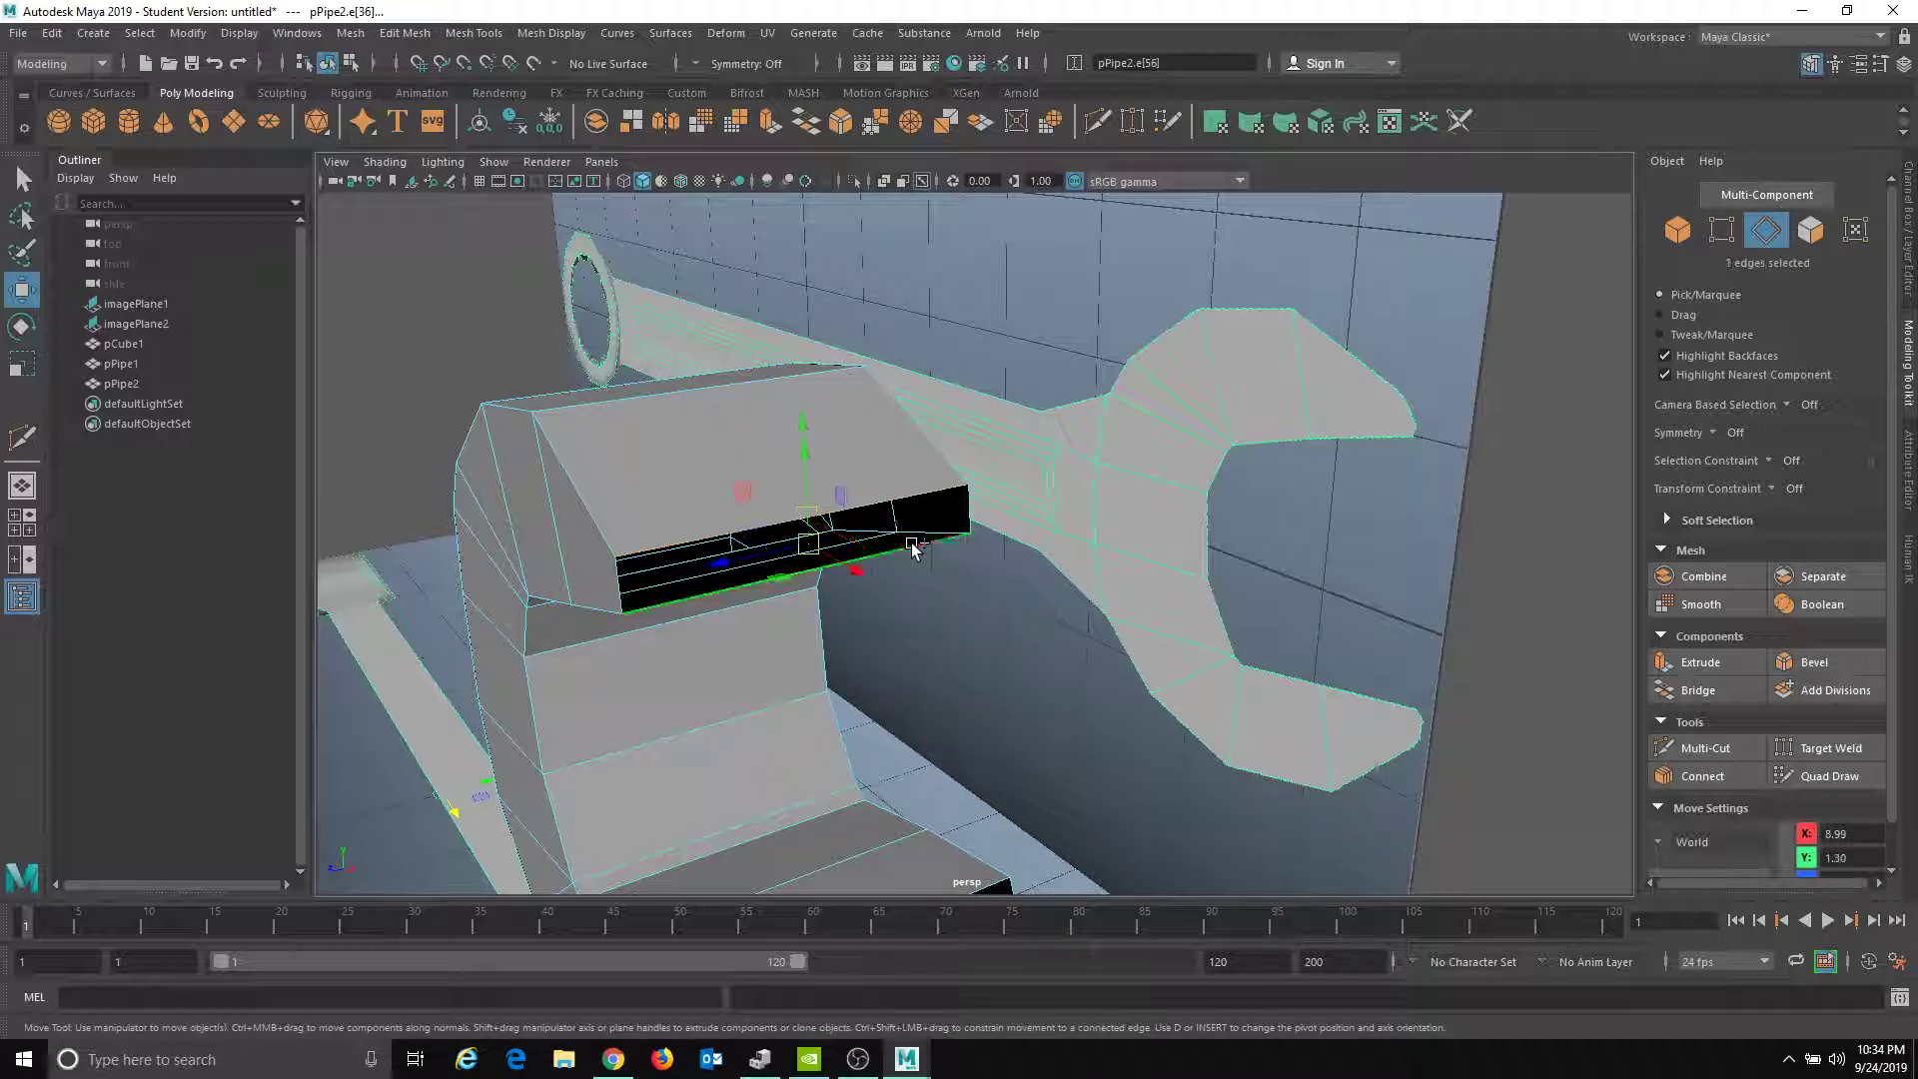
pyautogui.click(1699, 689)
# - Bridge the two opposite border edges at the open tip of the lower jaw
pyautogui.keyDown('alt'); pyautogui.moveTo(1149, 699); pyautogui.dragTo(880, 602); pyautogui.keyUp('alt')
pyautogui.click(890, 640)
pyautogui.keyDown('shift'); pyautogui.click(923, 666); pyautogui.keyUp('shift')
pyautogui.click(1698, 689)
# - Select the upper jaw's new end face and extrude it outward along X in the front view
pyautogui.keyDown('alt'); pyautogui.moveTo(1329, 699); pyautogui.dragTo(1157, 630); pyautogui.keyUp('alt')
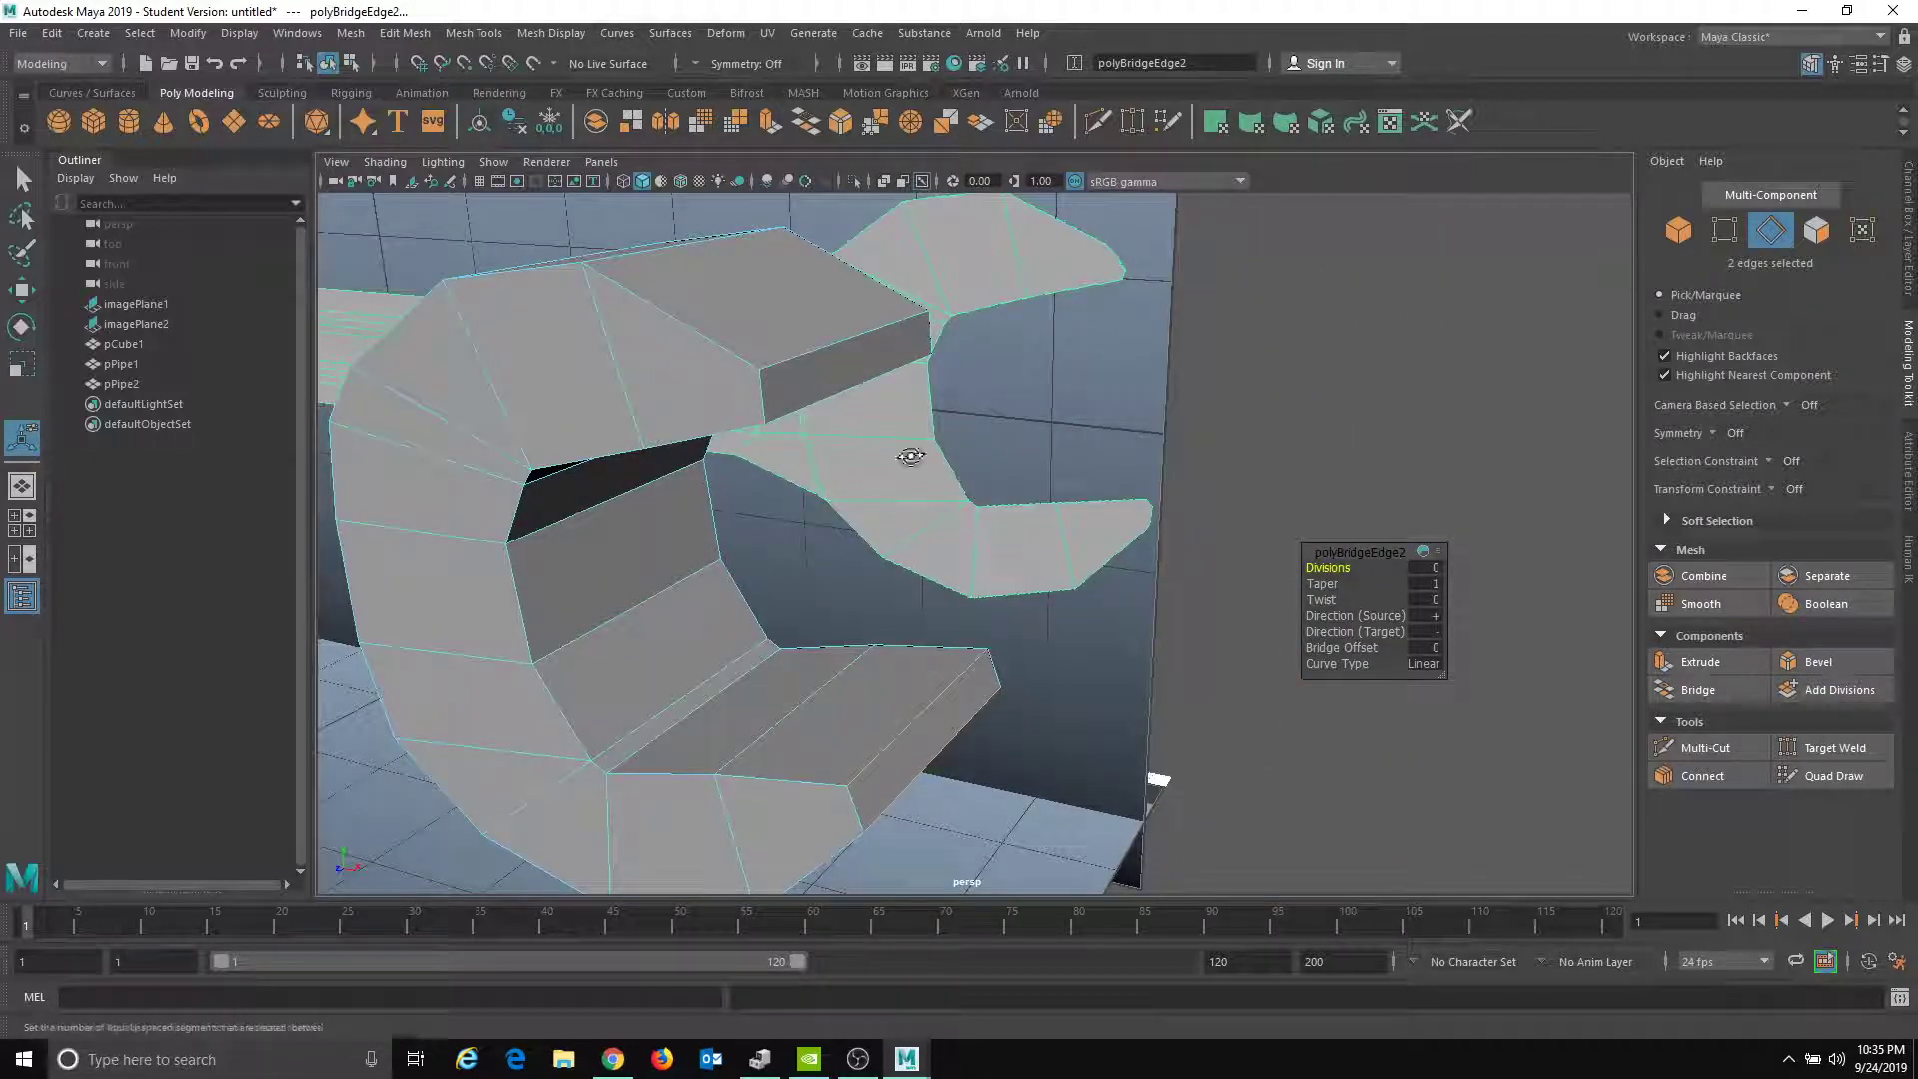
pyautogui.keyDown('alt'); pyautogui.moveTo(910, 460); pyautogui.dragTo(599, 185); pyautogui.keyUp('alt')
pyautogui.keyDown('alt'); pyautogui.moveTo(736, 223); pyautogui.dragTo(870, 359); pyautogui.keyUp('alt')
pyautogui.moveTo(869, 360); pyautogui.dragTo(841, 409, button='right')
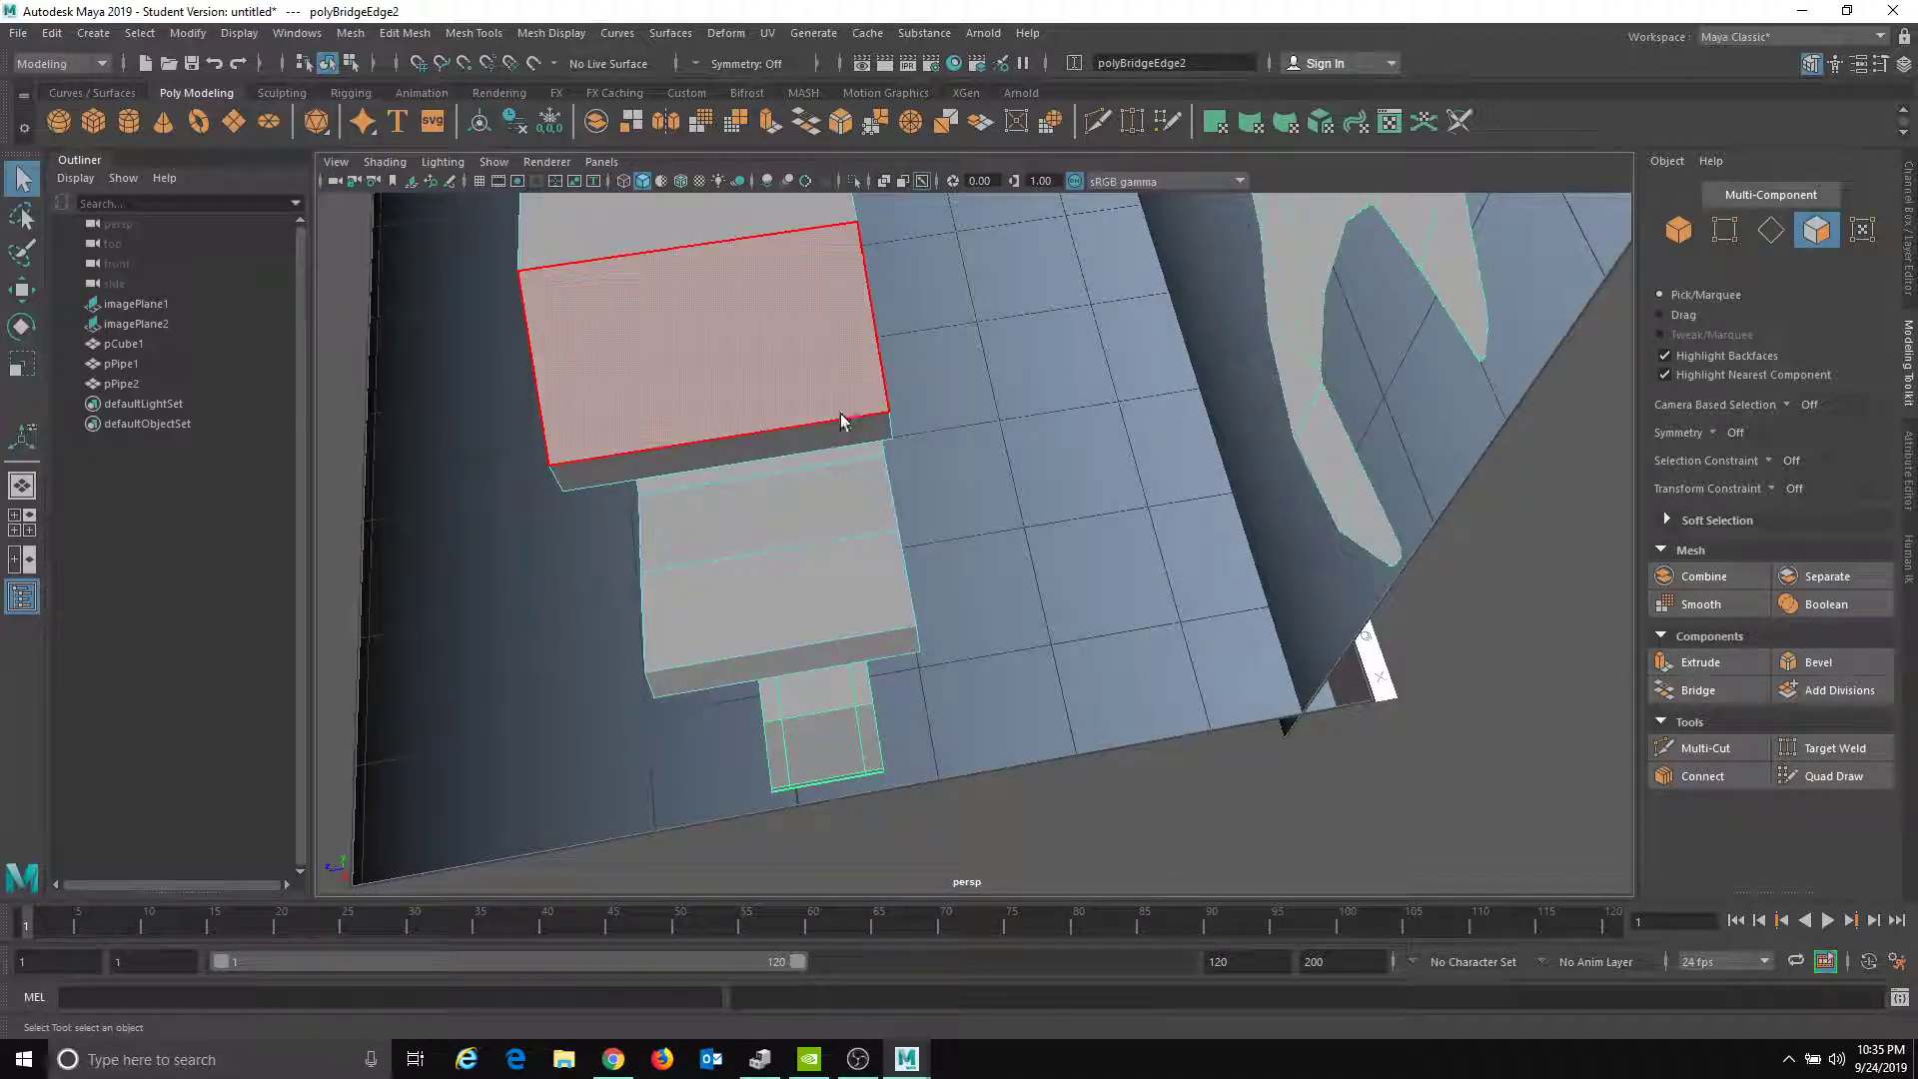
pyautogui.click(817, 424)
pyautogui.click(601, 161)
pyautogui.moveTo(689, 222)
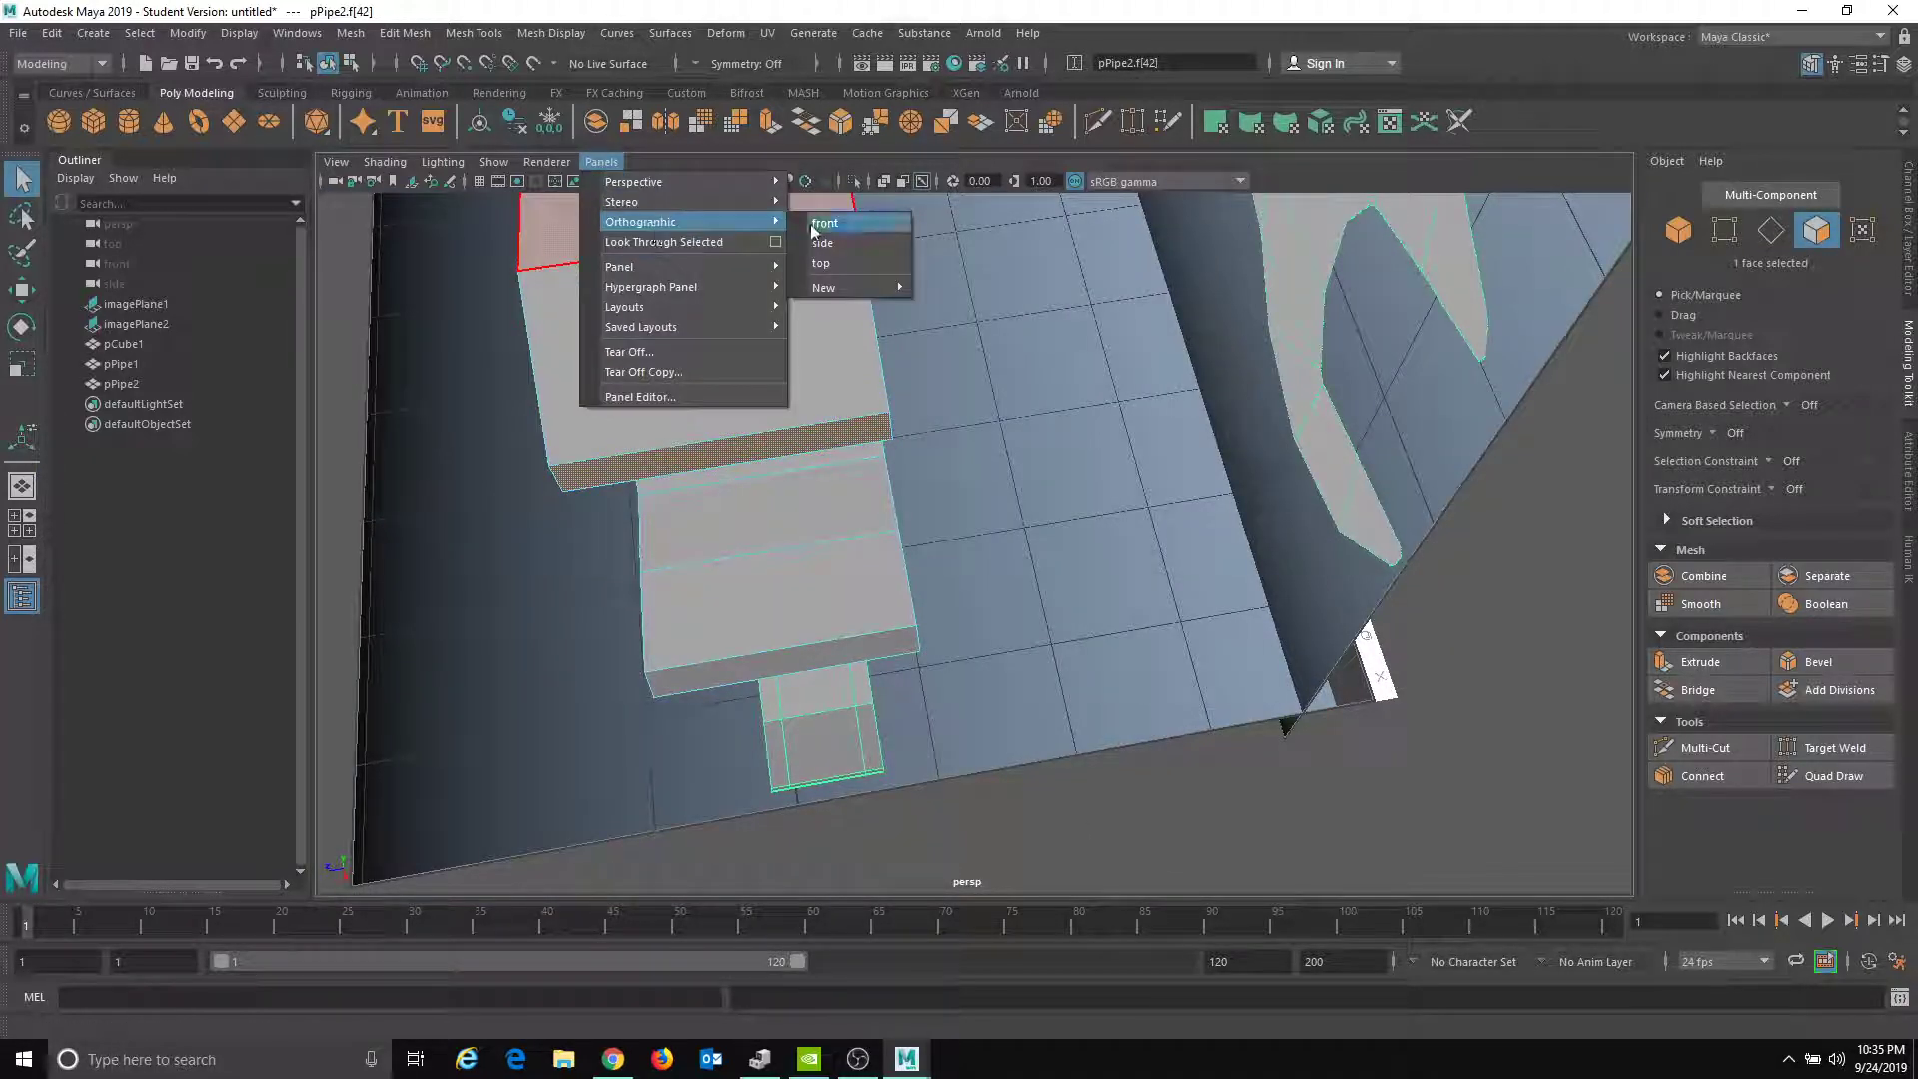
pyautogui.click(824, 223)
pyautogui.scroll(6, 844, 390)
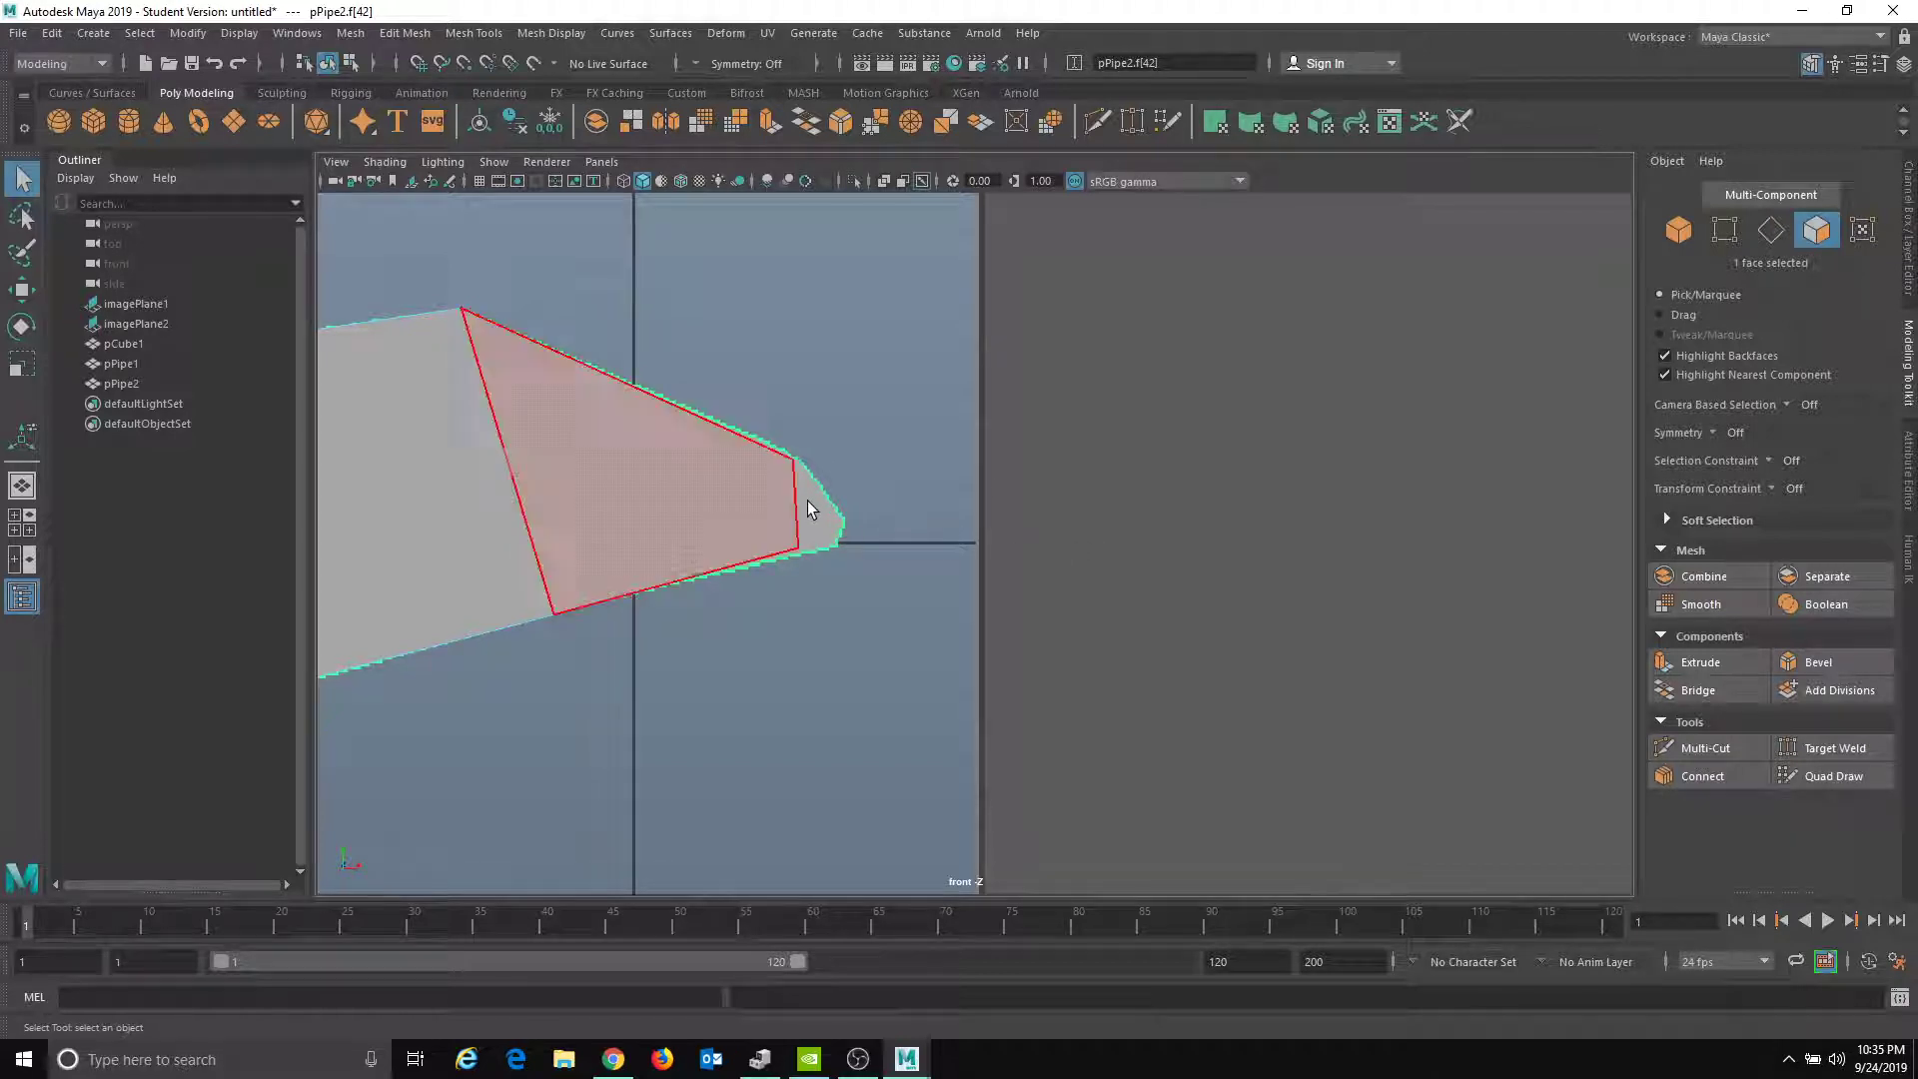
pyautogui.press('w')
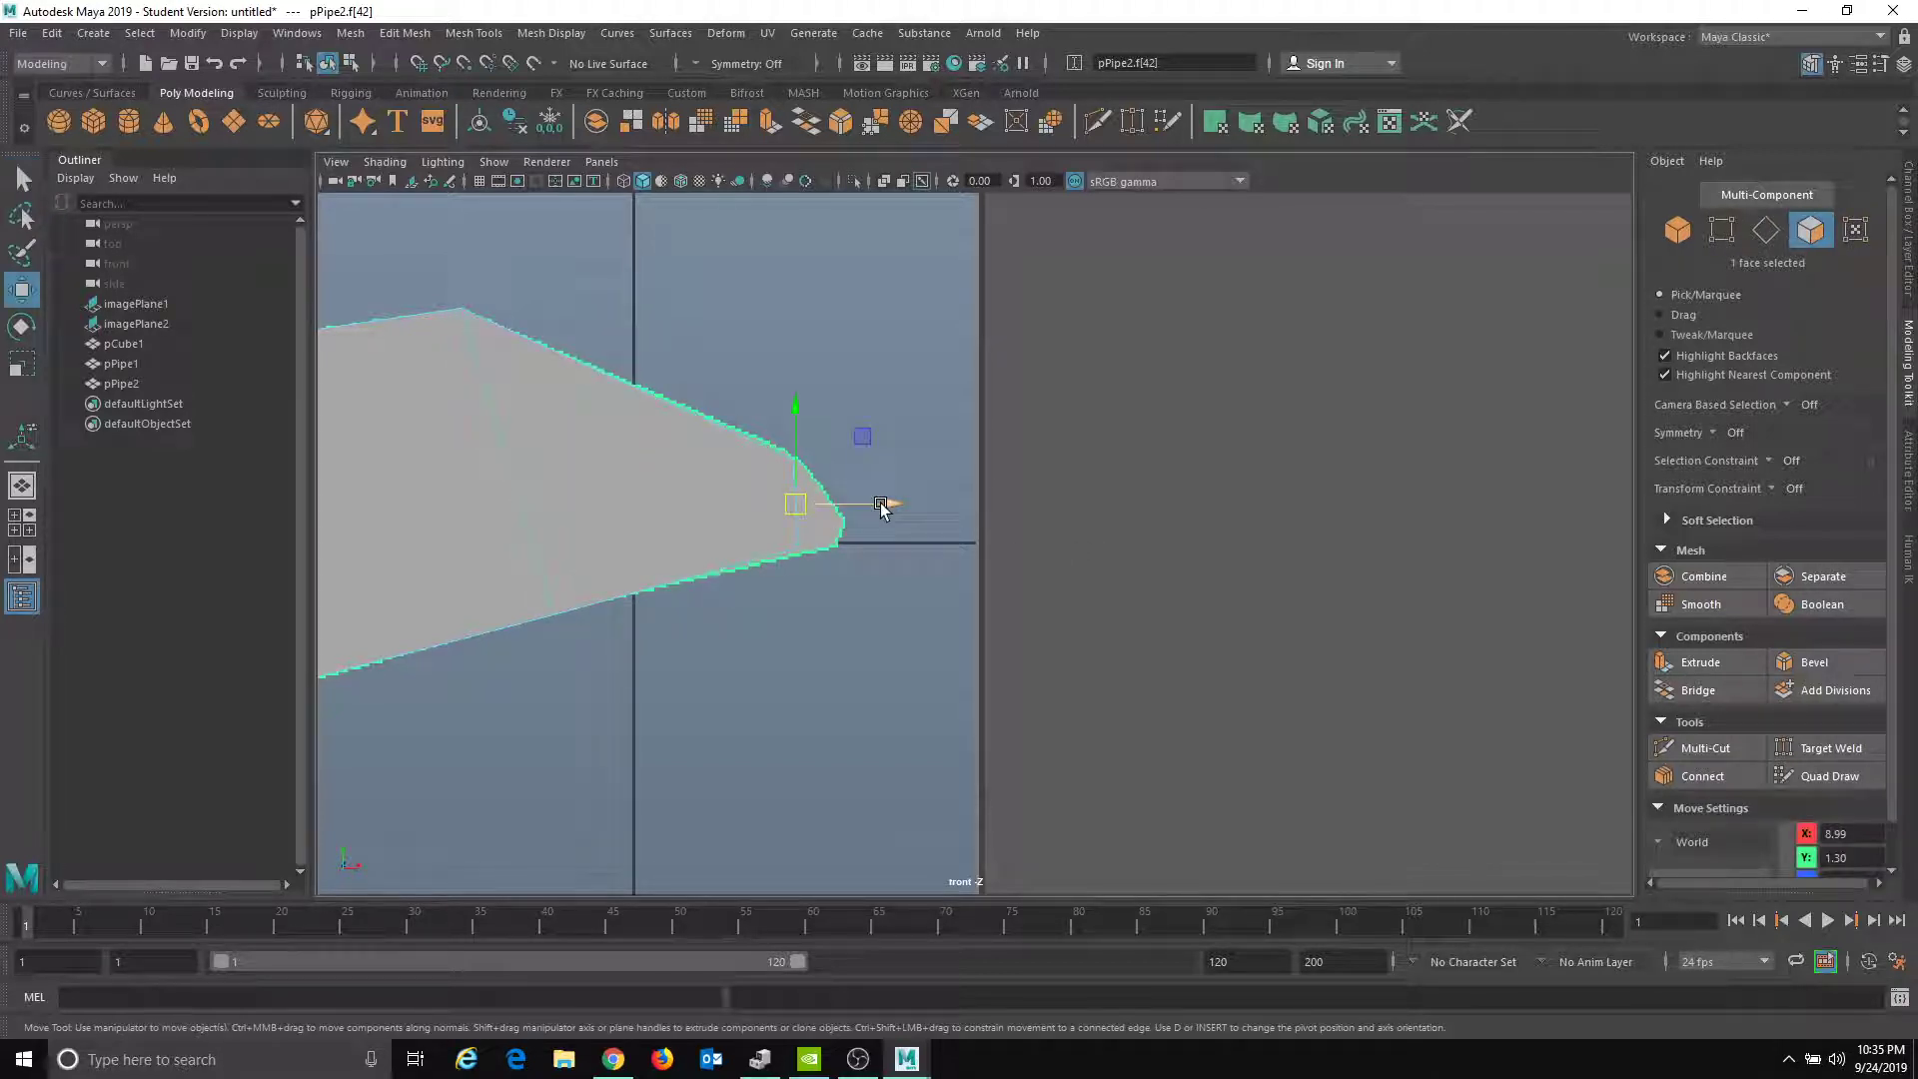
pyautogui.keyDown('shift'); pyautogui.moveTo(883, 502); pyautogui.dragTo(951, 501); pyautogui.keyUp('shift')
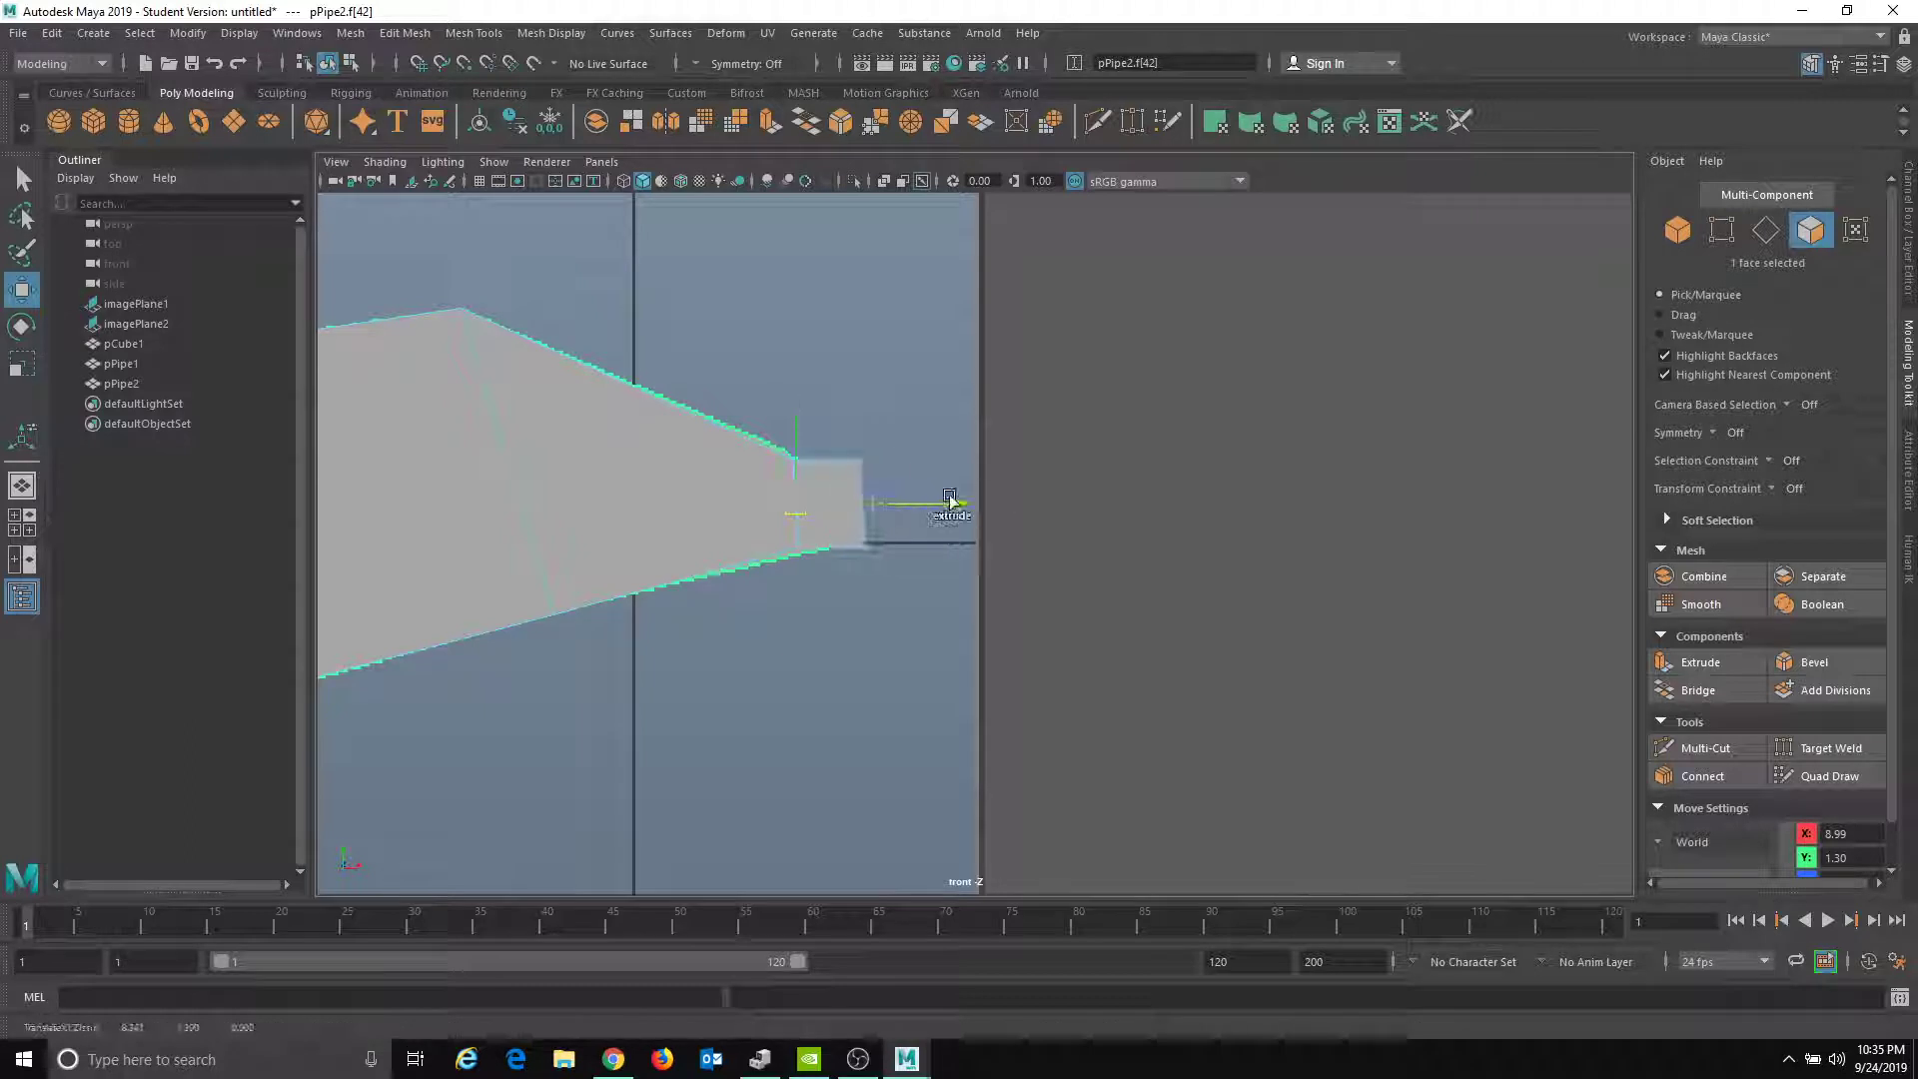
# - Move the extruded upper tip's vertex pairs to fit the pointed end of the reference outline
pyautogui.rightClick(818, 494)
pyautogui.moveTo(818, 494); pyautogui.dragTo(751, 499, button='right')
pyautogui.moveTo(832, 424); pyautogui.dragTo(934, 478)
pyautogui.moveTo(864, 373); pyautogui.dragTo(861, 429)
pyautogui.moveTo(848, 539); pyautogui.dragTo(903, 553)
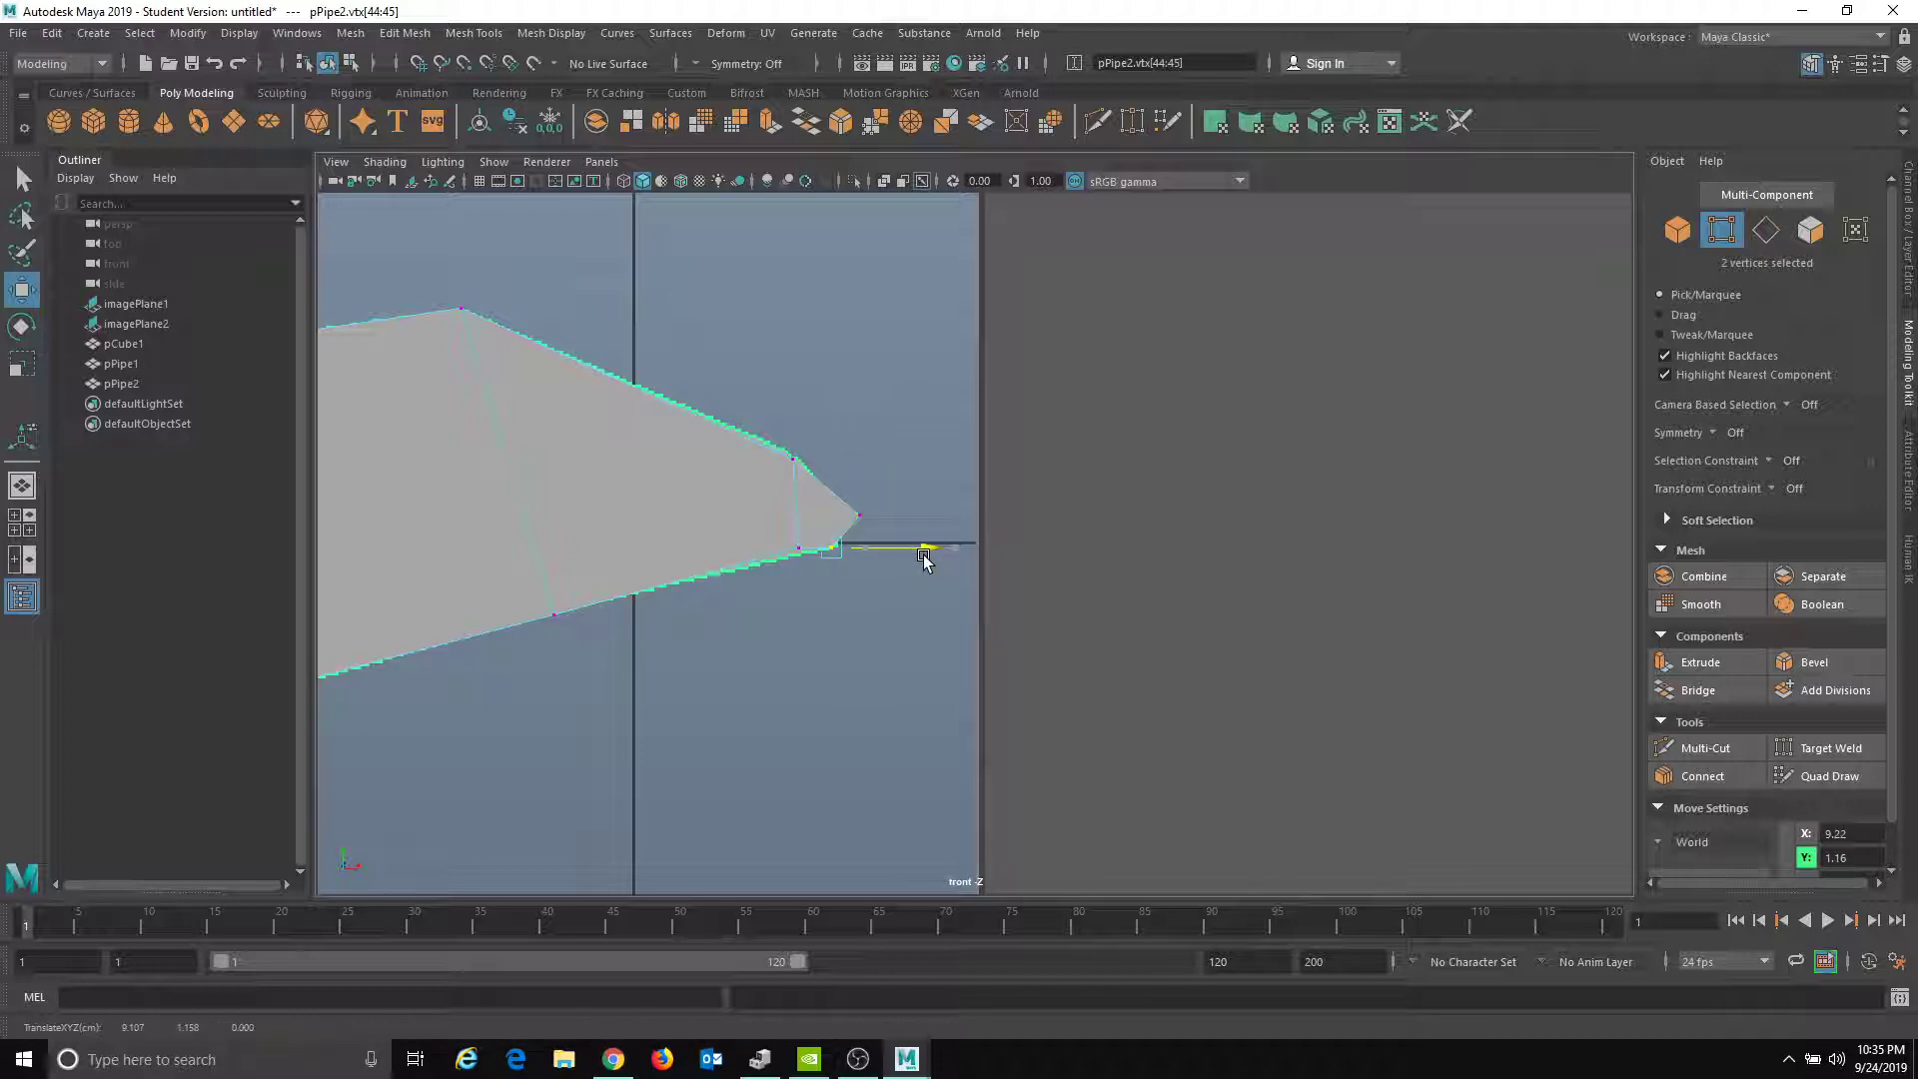
pyautogui.moveTo(856, 470); pyautogui.dragTo(937, 525)
# - Try to extrude the lower jaw's end face outward along X in the front view
pyautogui.scroll(-3, 998, 629)
pyautogui.keyDown('alt'); pyautogui.moveTo(1329, 879); pyautogui.dragTo(1329, 654, button='middle'); pyautogui.keyUp('alt')
pyautogui.scroll(3, 1329, 656)
pyautogui.moveTo(969, 666); pyautogui.dragTo(938, 752, button='right')
pyautogui.moveTo(913, 534); pyautogui.dragTo(1223, 869)
pyautogui.keyDown('alt'); pyautogui.moveTo(906, 730); pyautogui.dragTo(962, 559, button='middle'); pyautogui.keyUp('alt')
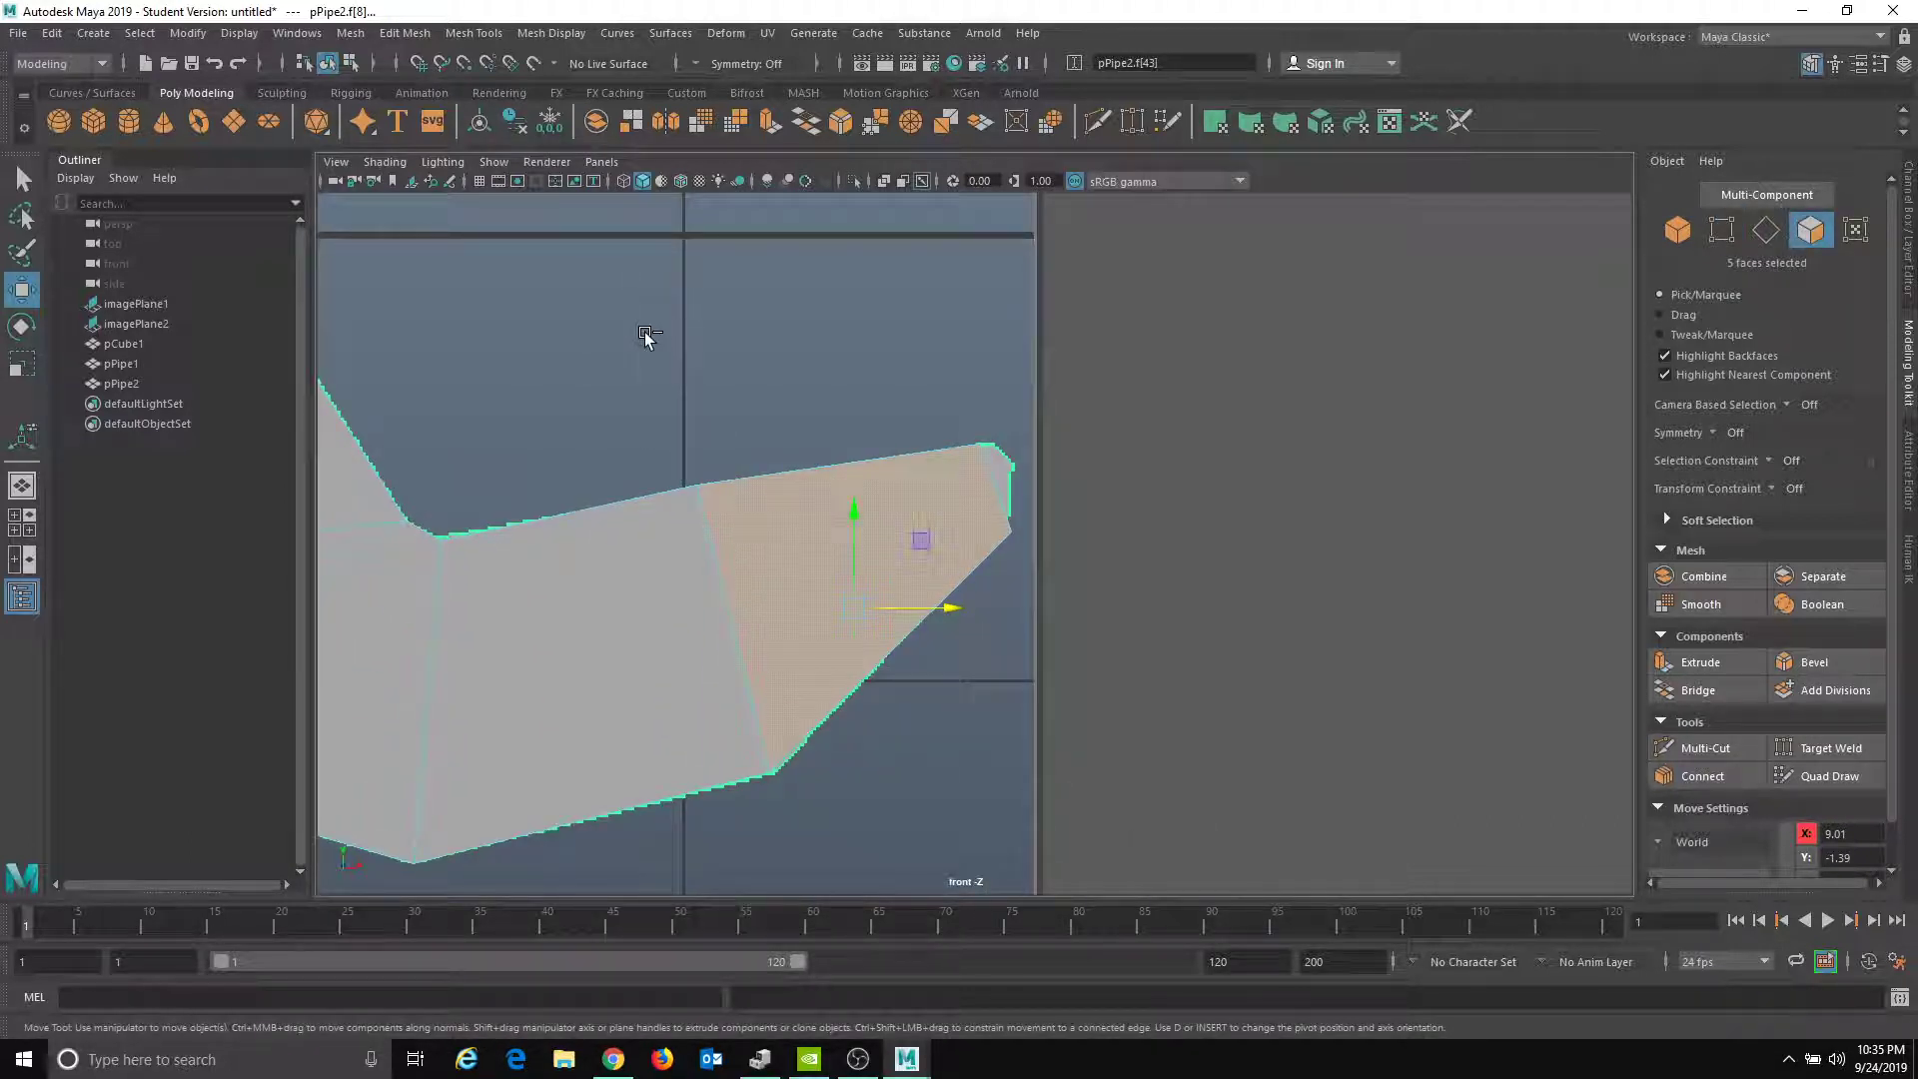
pyautogui.keyDown('ctrl'); pyautogui.moveTo(698, 333); pyautogui.dragTo(857, 981); pyautogui.keyUp('ctrl')
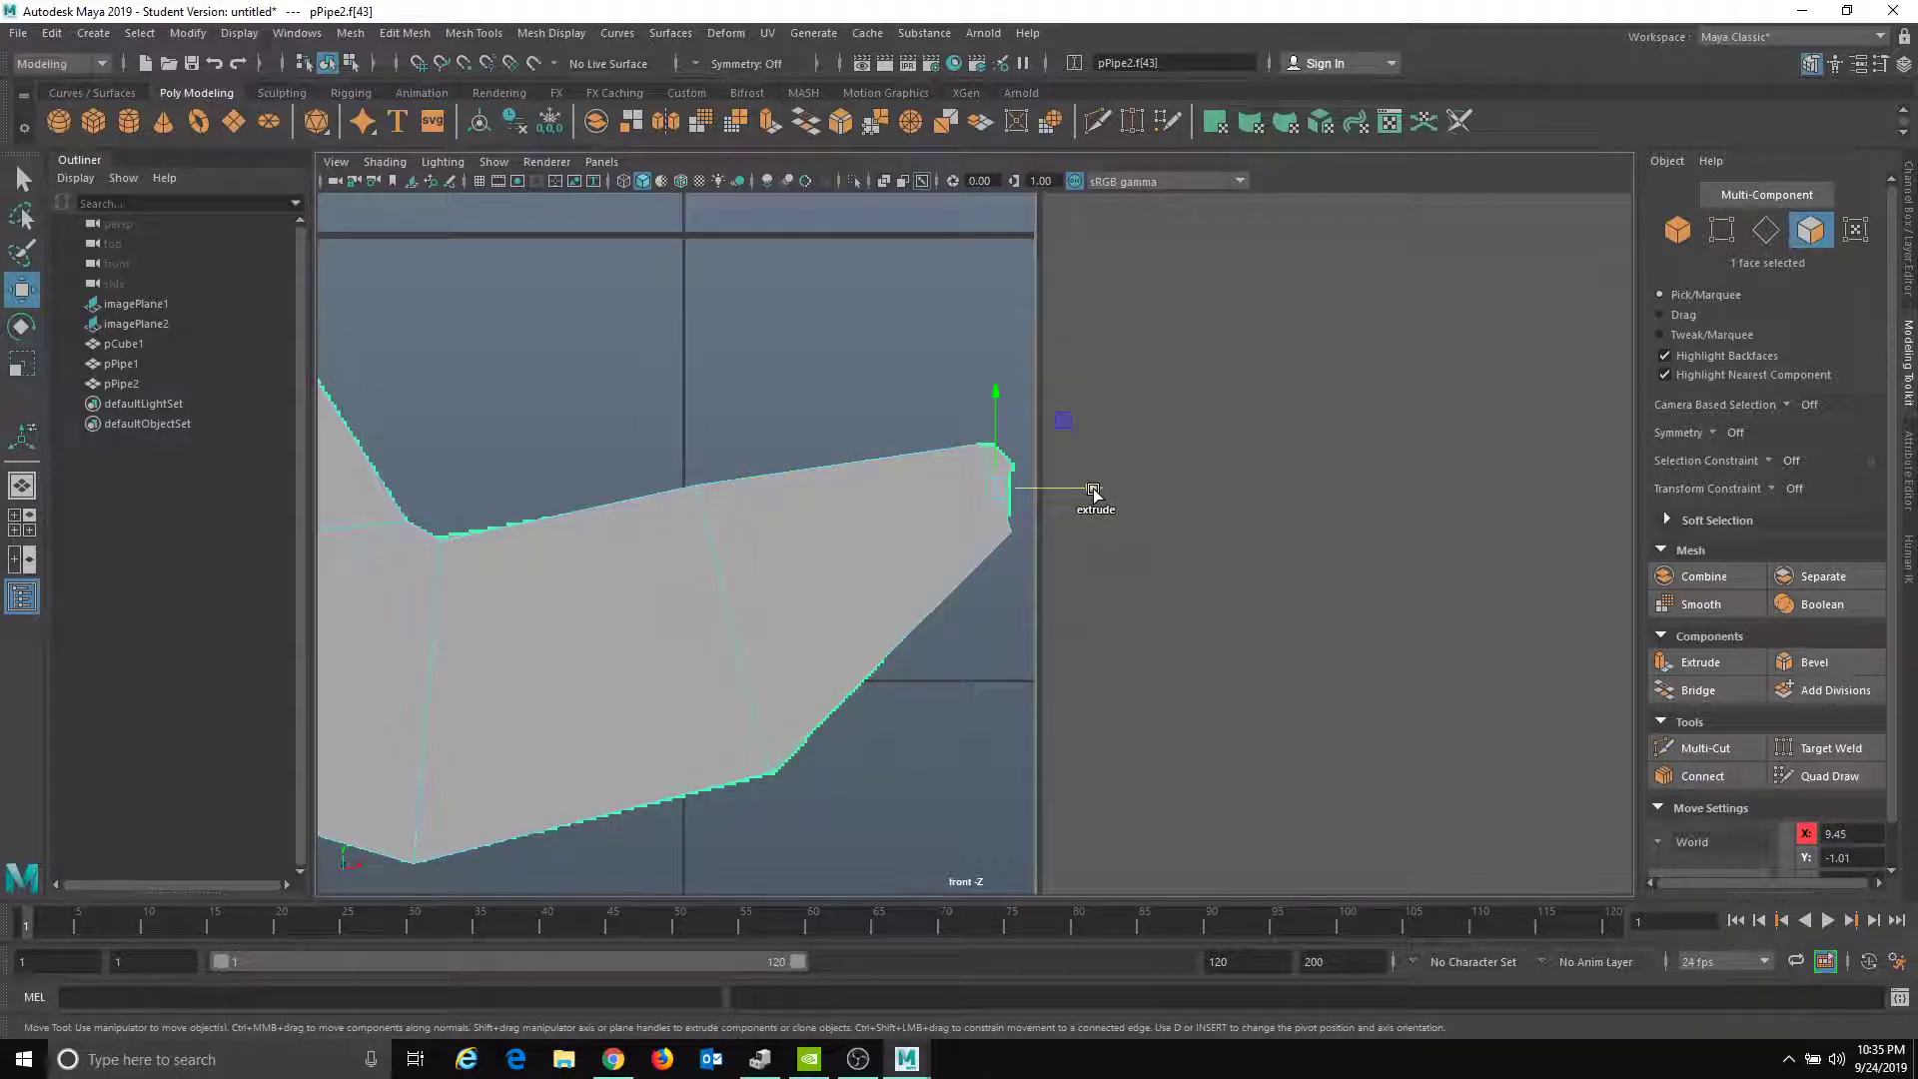
pyautogui.keyDown('shift'); pyautogui.moveTo(1093, 491); pyautogui.dragTo(1237, 510); pyautogui.keyUp('shift')
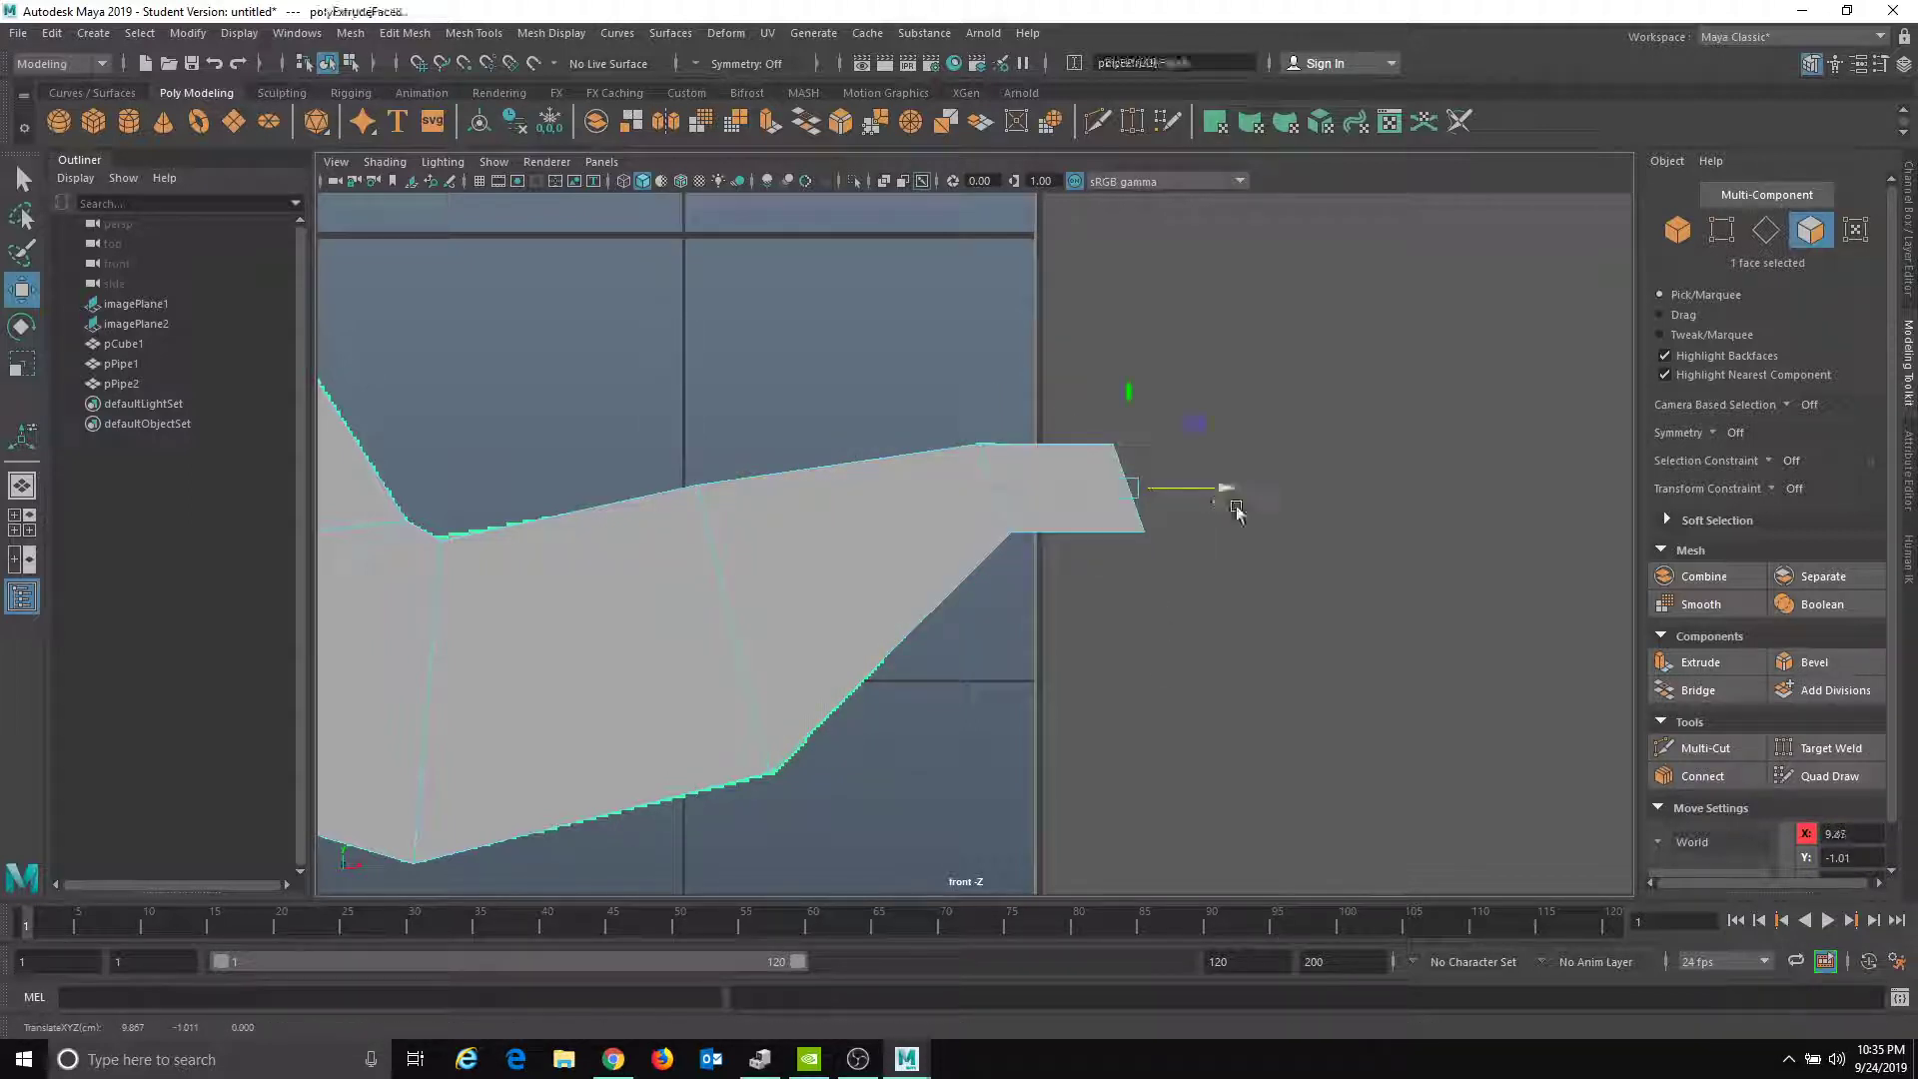
pyautogui.hotkey('ctrl', 'z')
pyautogui.hotkey('ctrl', 'z')
pyautogui.click(1280, 588)
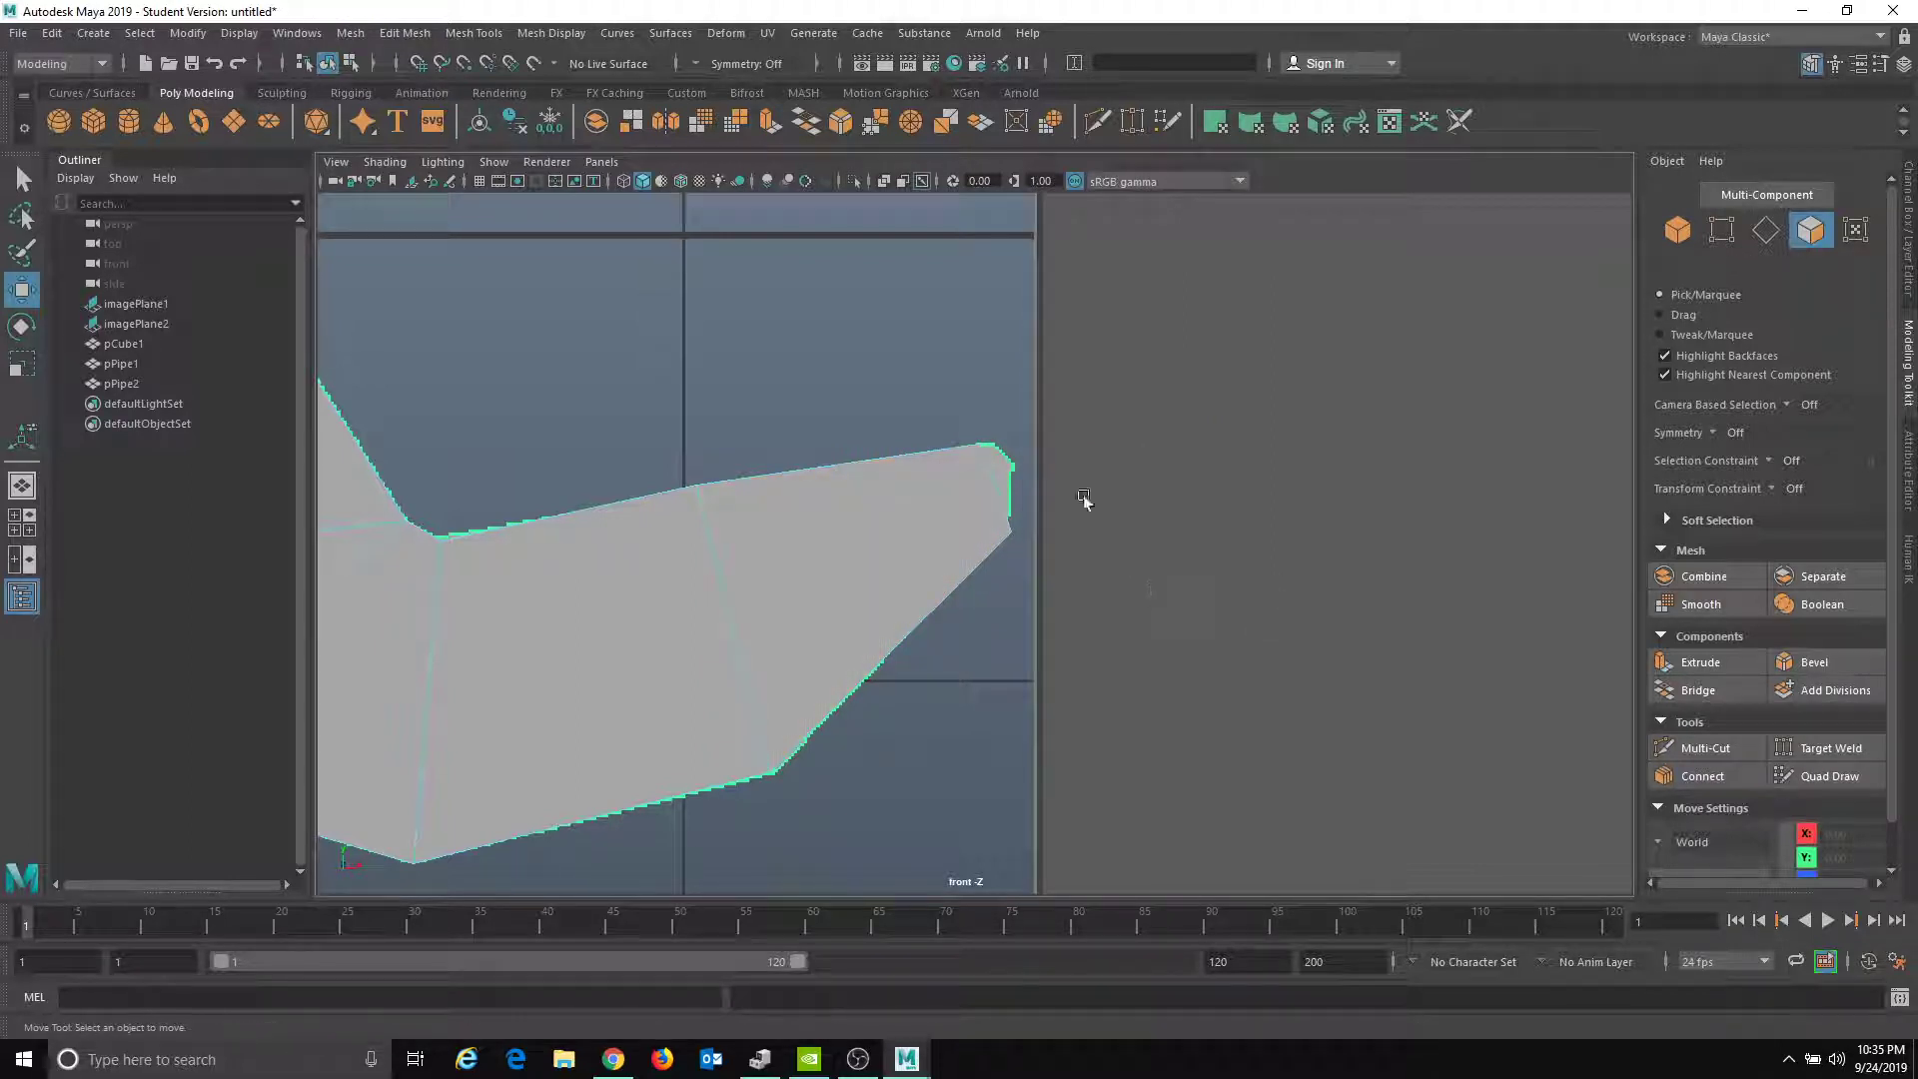
# - Select only the lower jaw's end face and extrude it outward along X to about 9.70
pyautogui.moveTo(824, 268); pyautogui.dragTo(1364, 632)
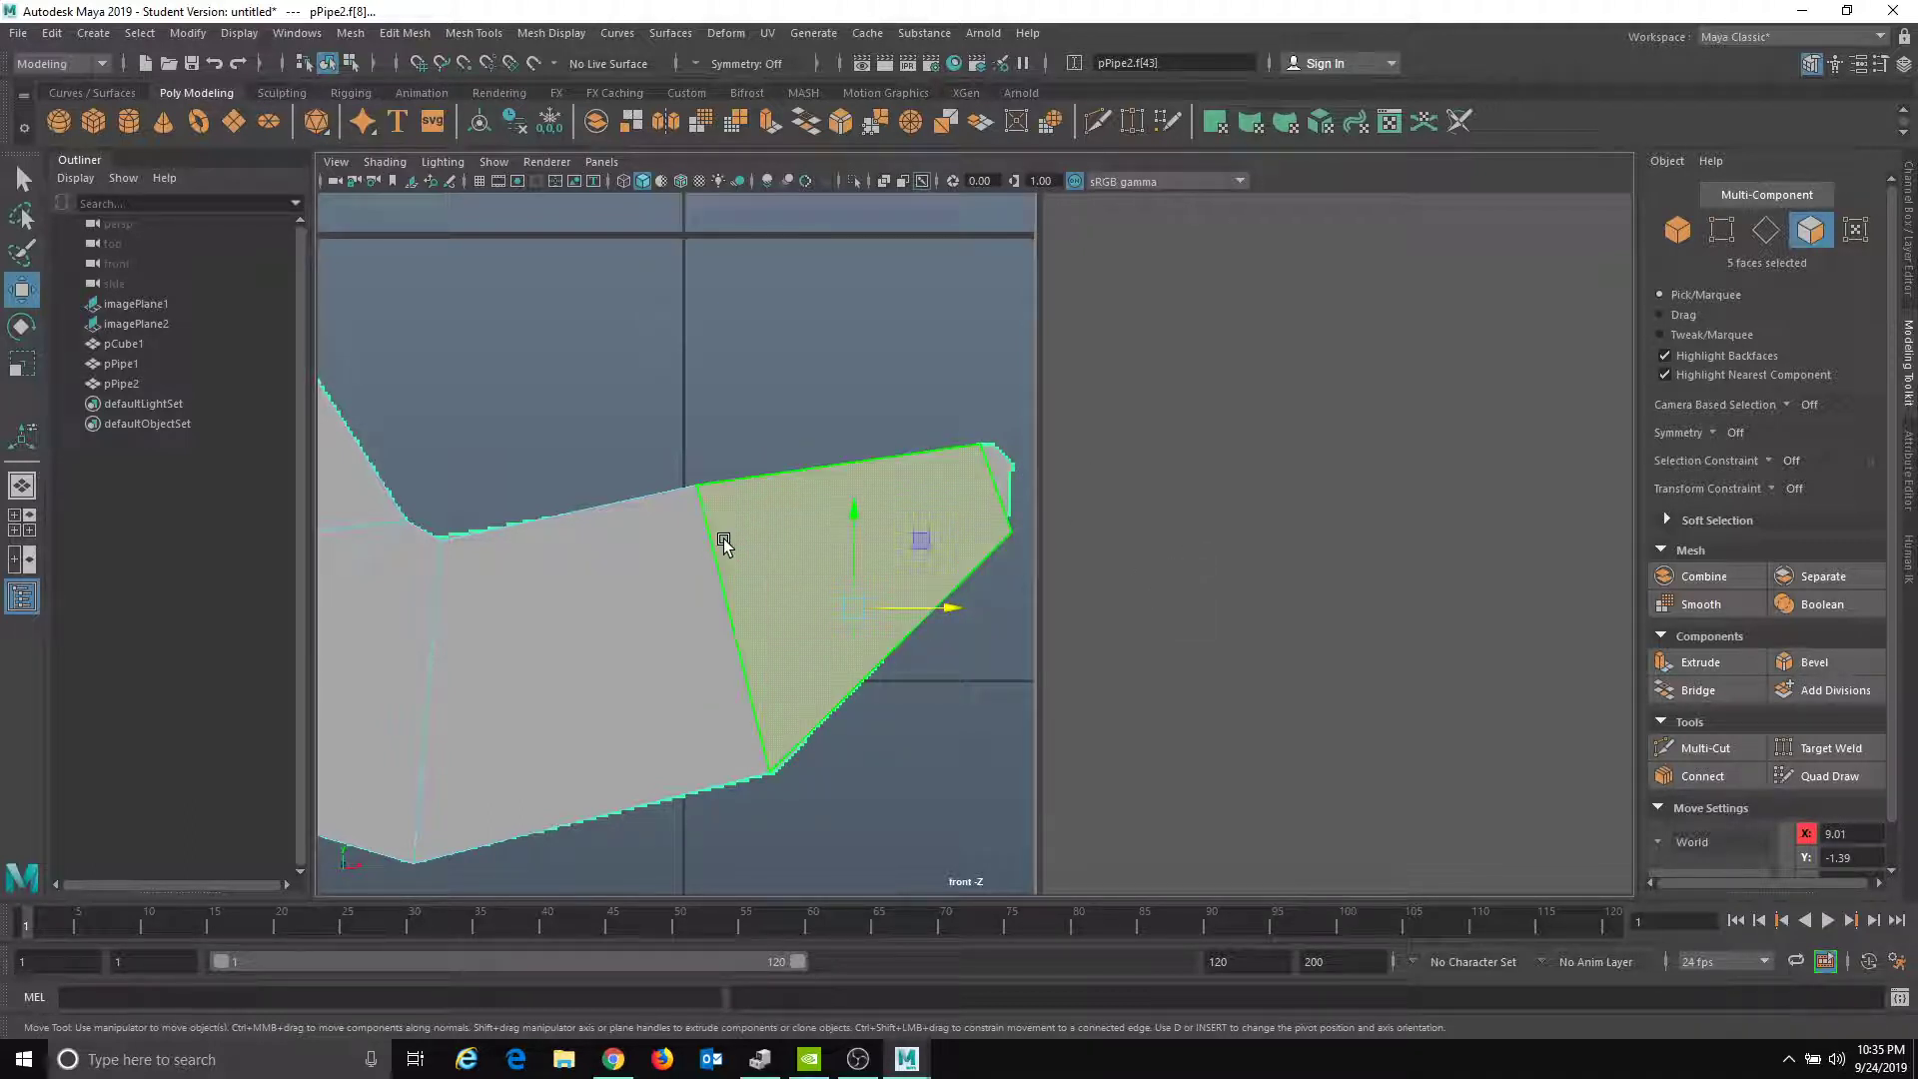
pyautogui.moveTo(698, 380); pyautogui.dragTo(835, 854)
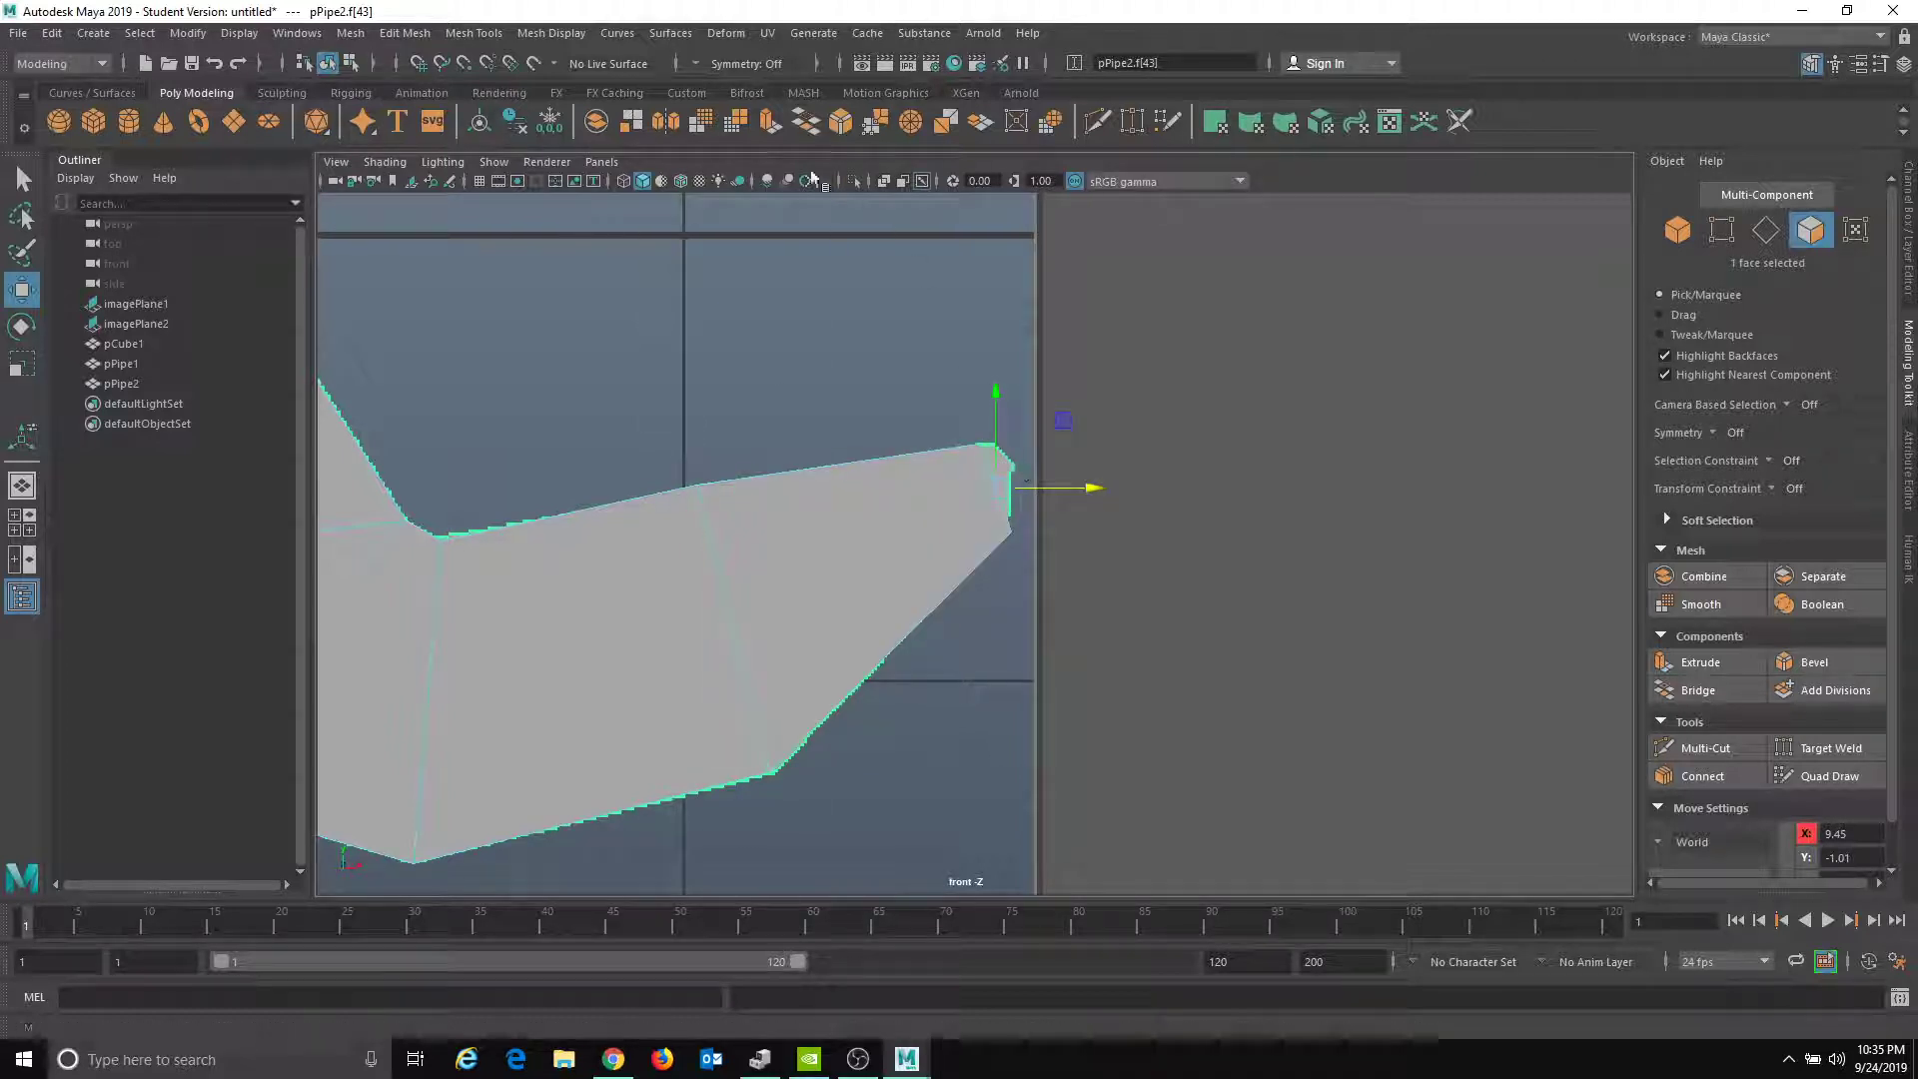
pyautogui.keyDown('shift'); pyautogui.moveTo(1060, 483); pyautogui.dragTo(1103, 465); pyautogui.keyUp('shift')
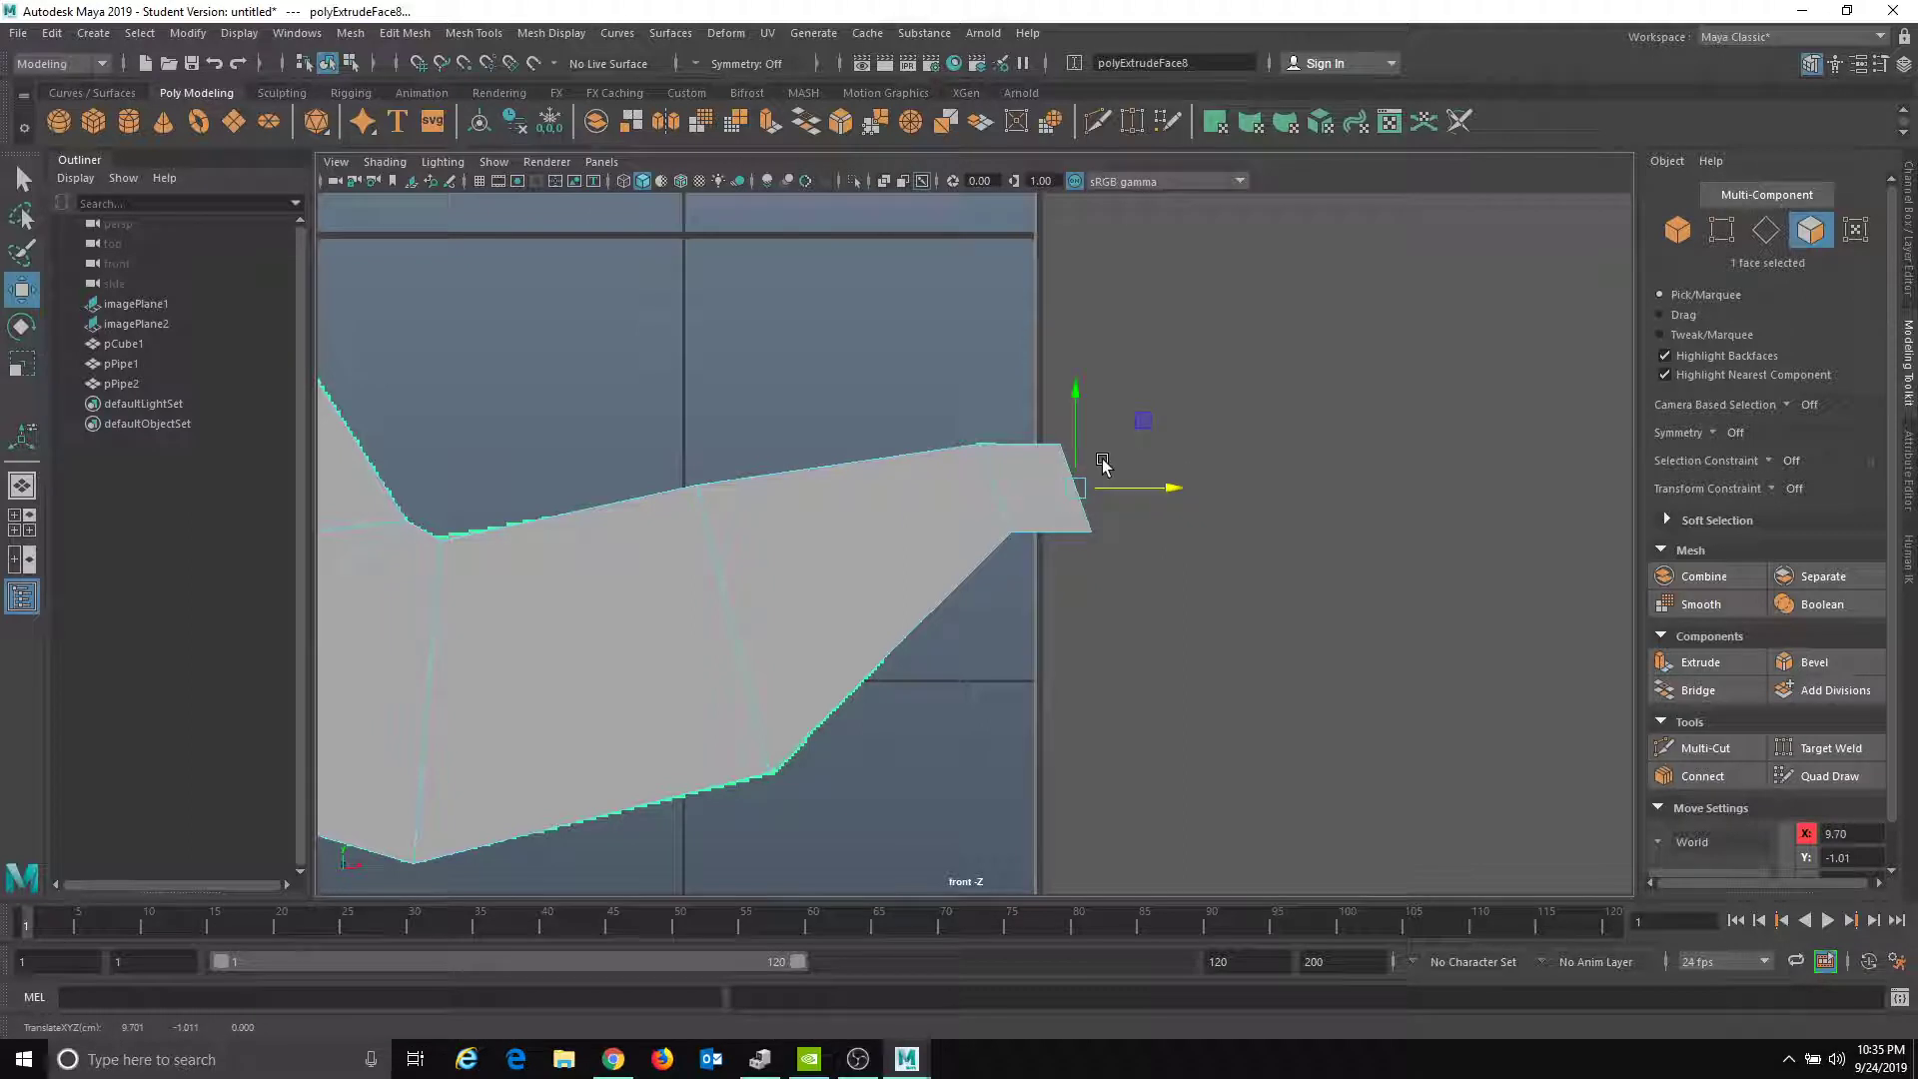
# - Move a vertex pair of the extruded lower tip onto the reference outline, at about X 9.52, Y -0.93
pyautogui.rightClick(1262, 361)
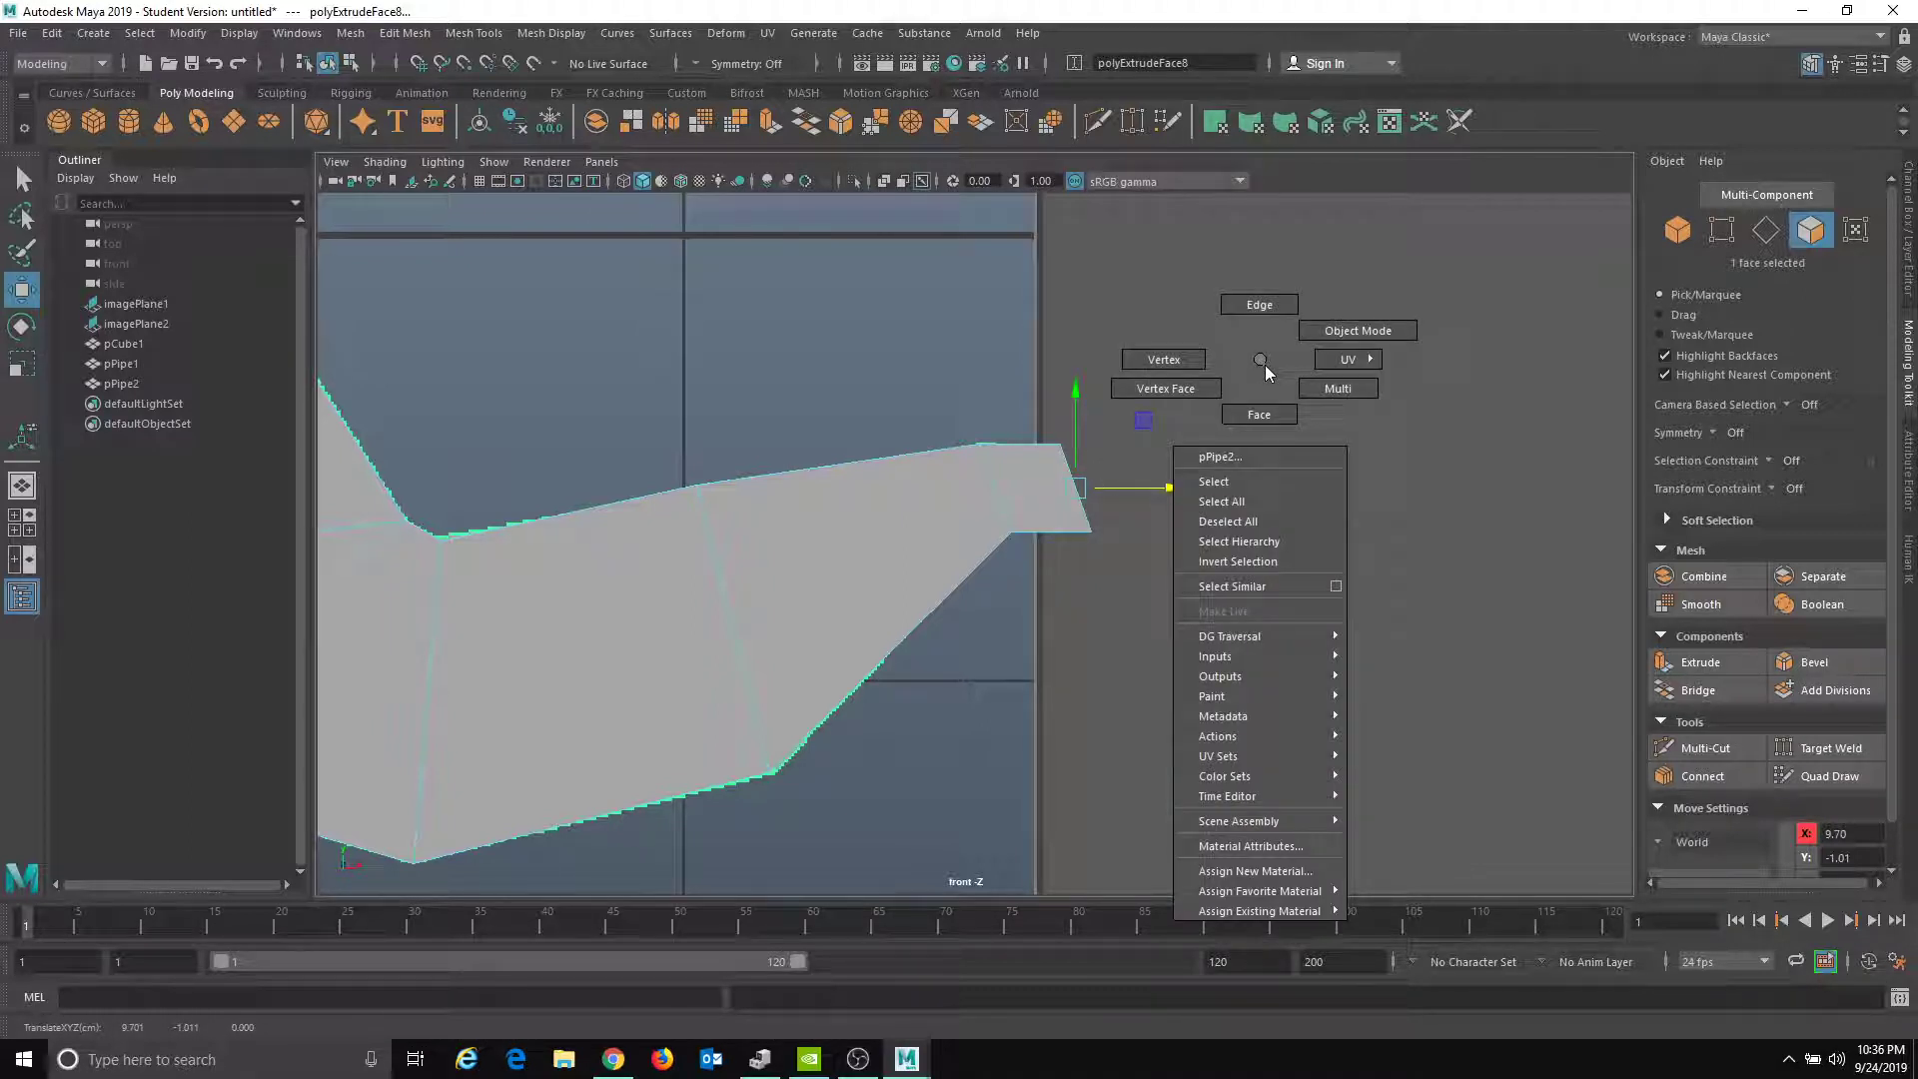
pyautogui.click(1160, 362)
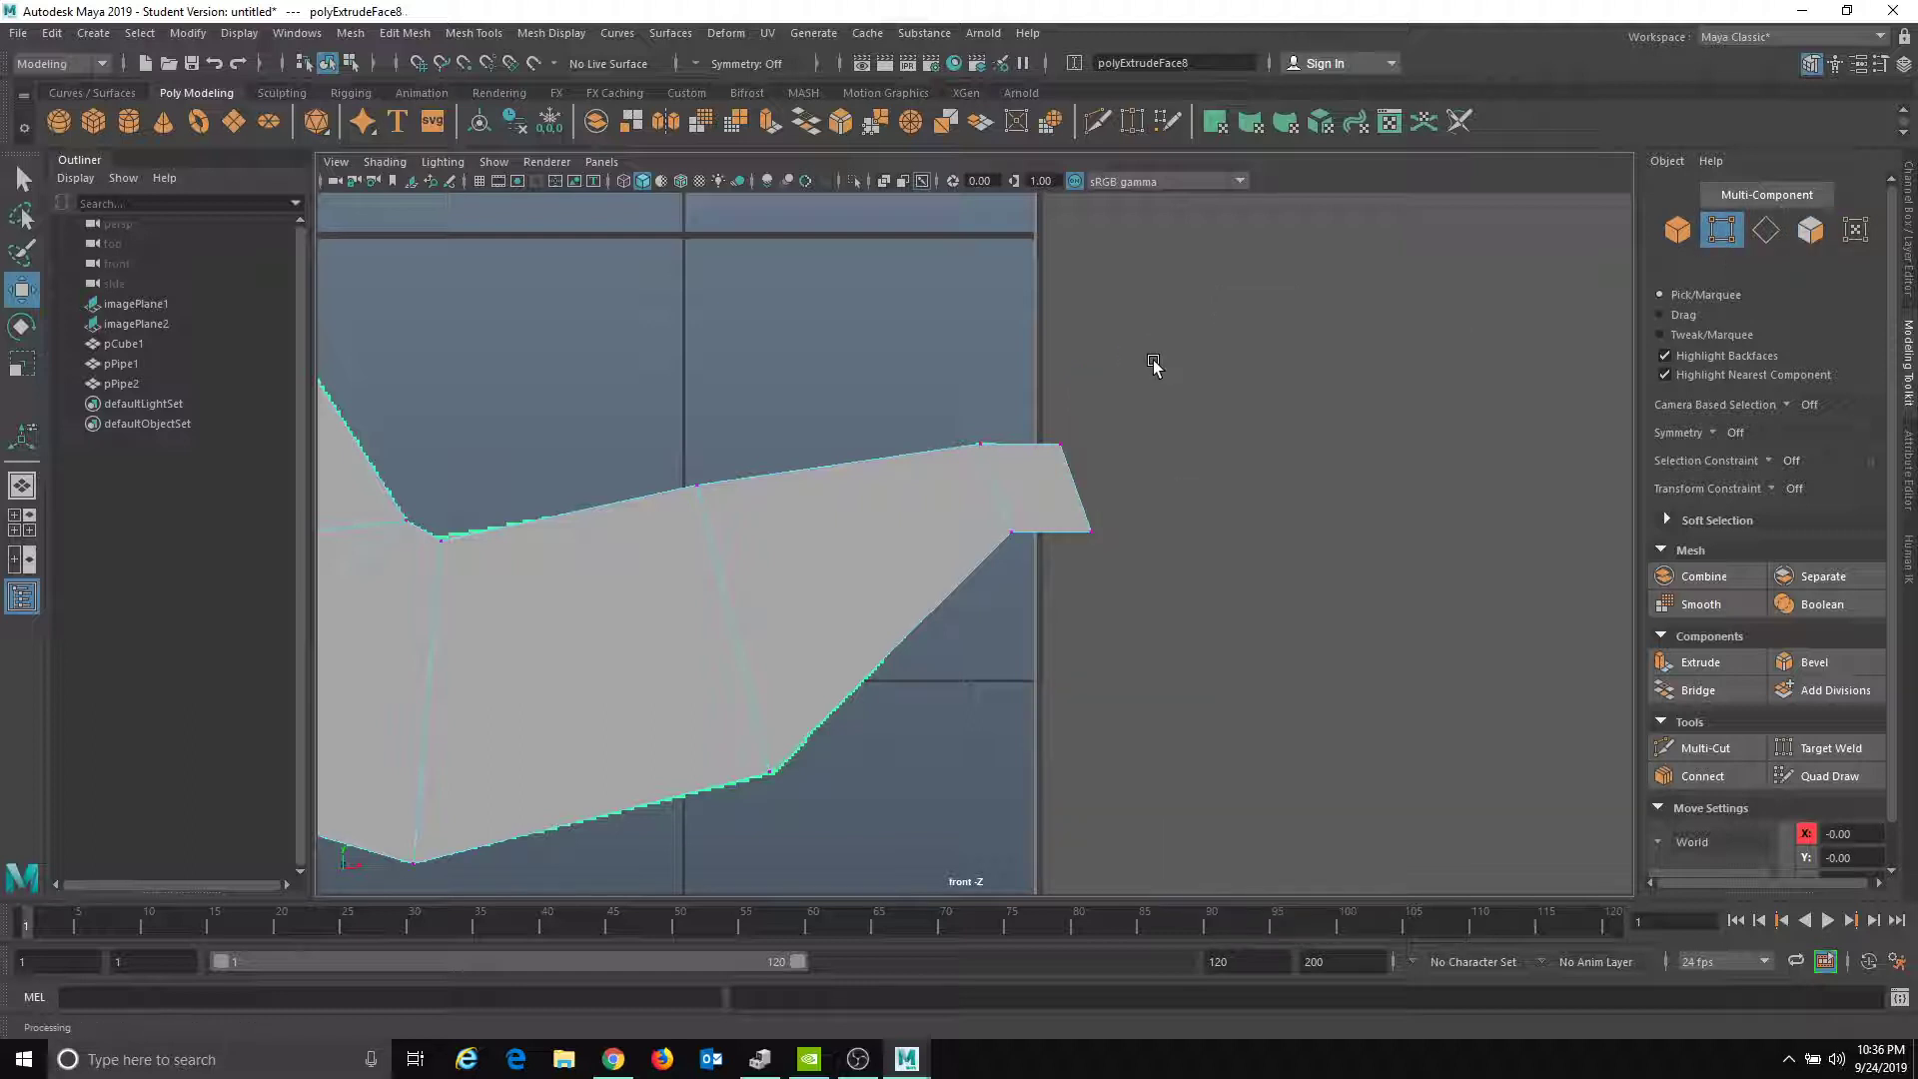
pyautogui.moveTo(1019, 380); pyautogui.dragTo(997, 486)
pyautogui.scroll(-5, 1014, 477)
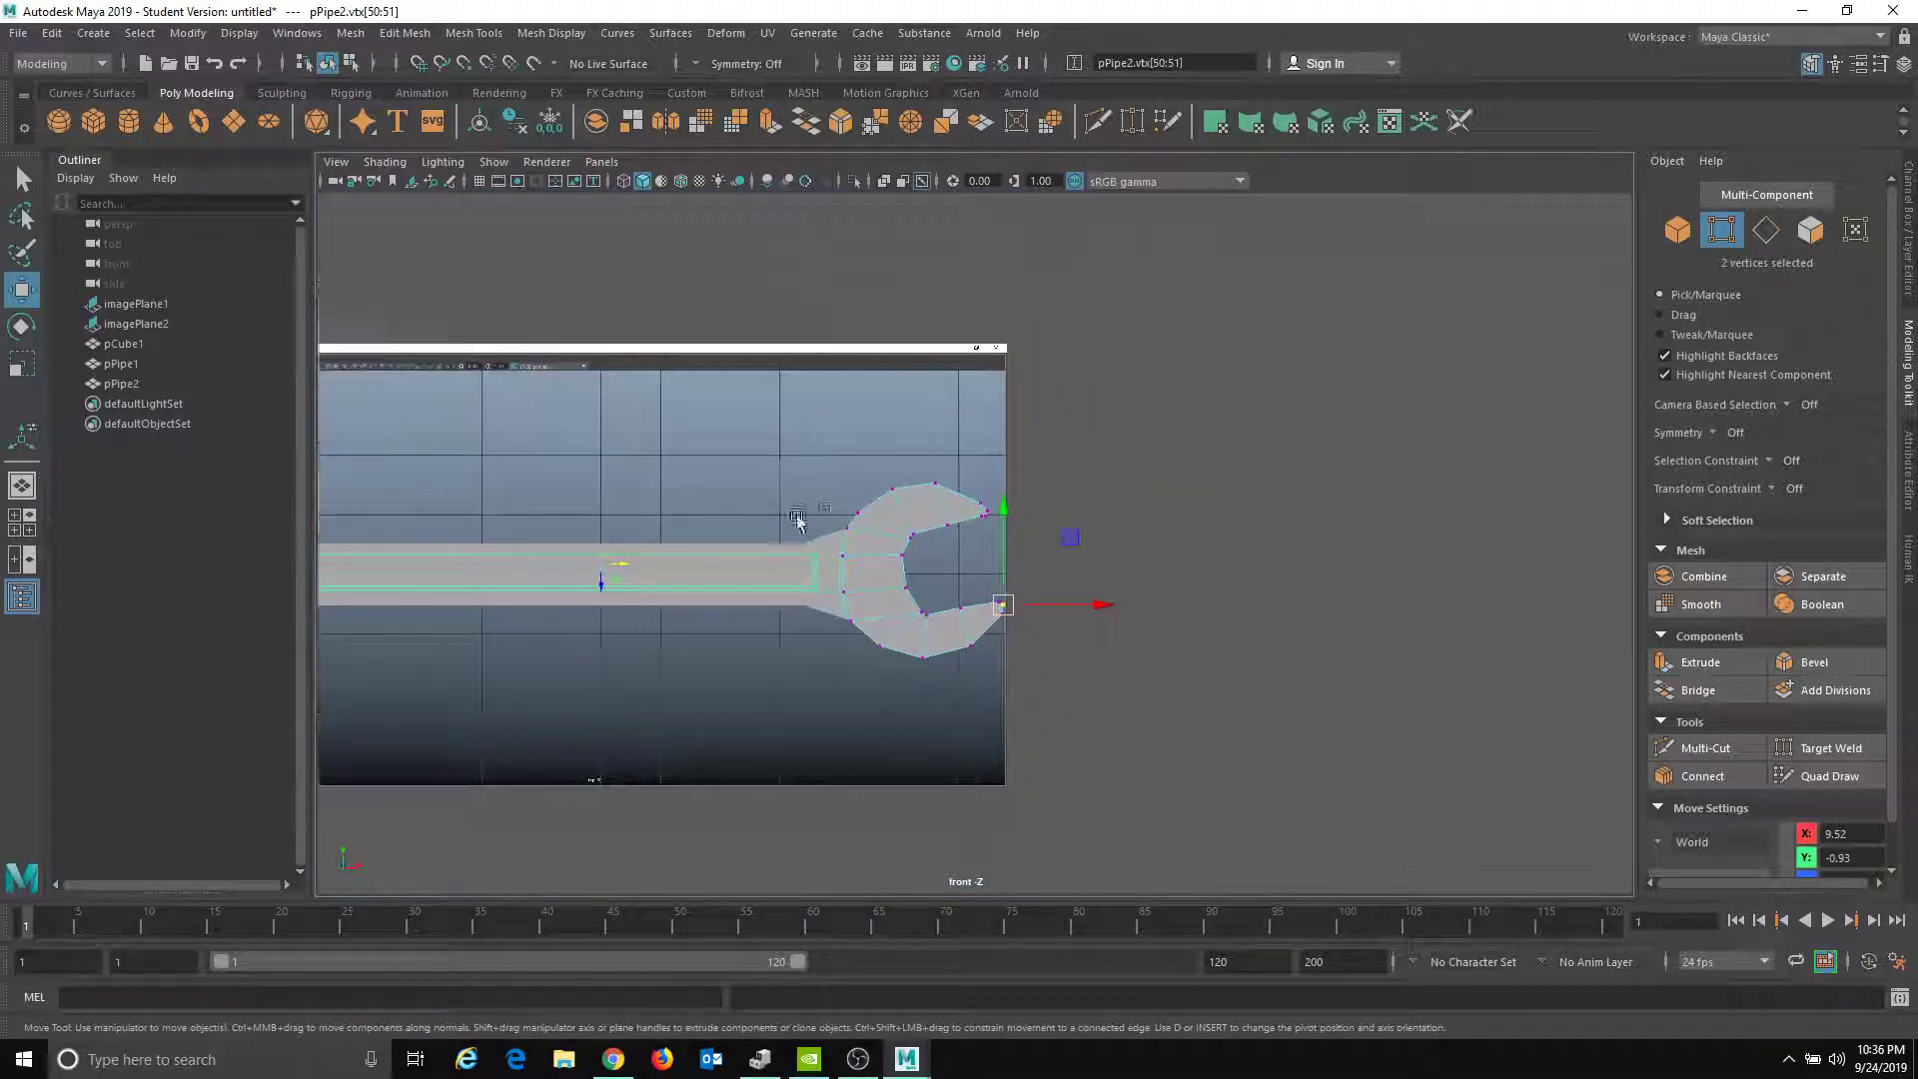
# - Return to object mode and examine the whole wrench model in the perspective view
pyautogui.press('F8')
pyautogui.click(602, 160)
pyautogui.moveTo(642, 180)
pyautogui.click(838, 177)
pyautogui.keyDown('alt'); pyautogui.moveTo(731, 291); pyautogui.dragTo(899, 410); pyautogui.keyUp('alt')
pyautogui.scroll(-5, 822, 394)
pyautogui.scroll(4, 1182, 458)
pyautogui.keyDown('alt'); pyautogui.moveTo(1180, 460); pyautogui.dragTo(1117, 446); pyautogui.keyUp('alt')
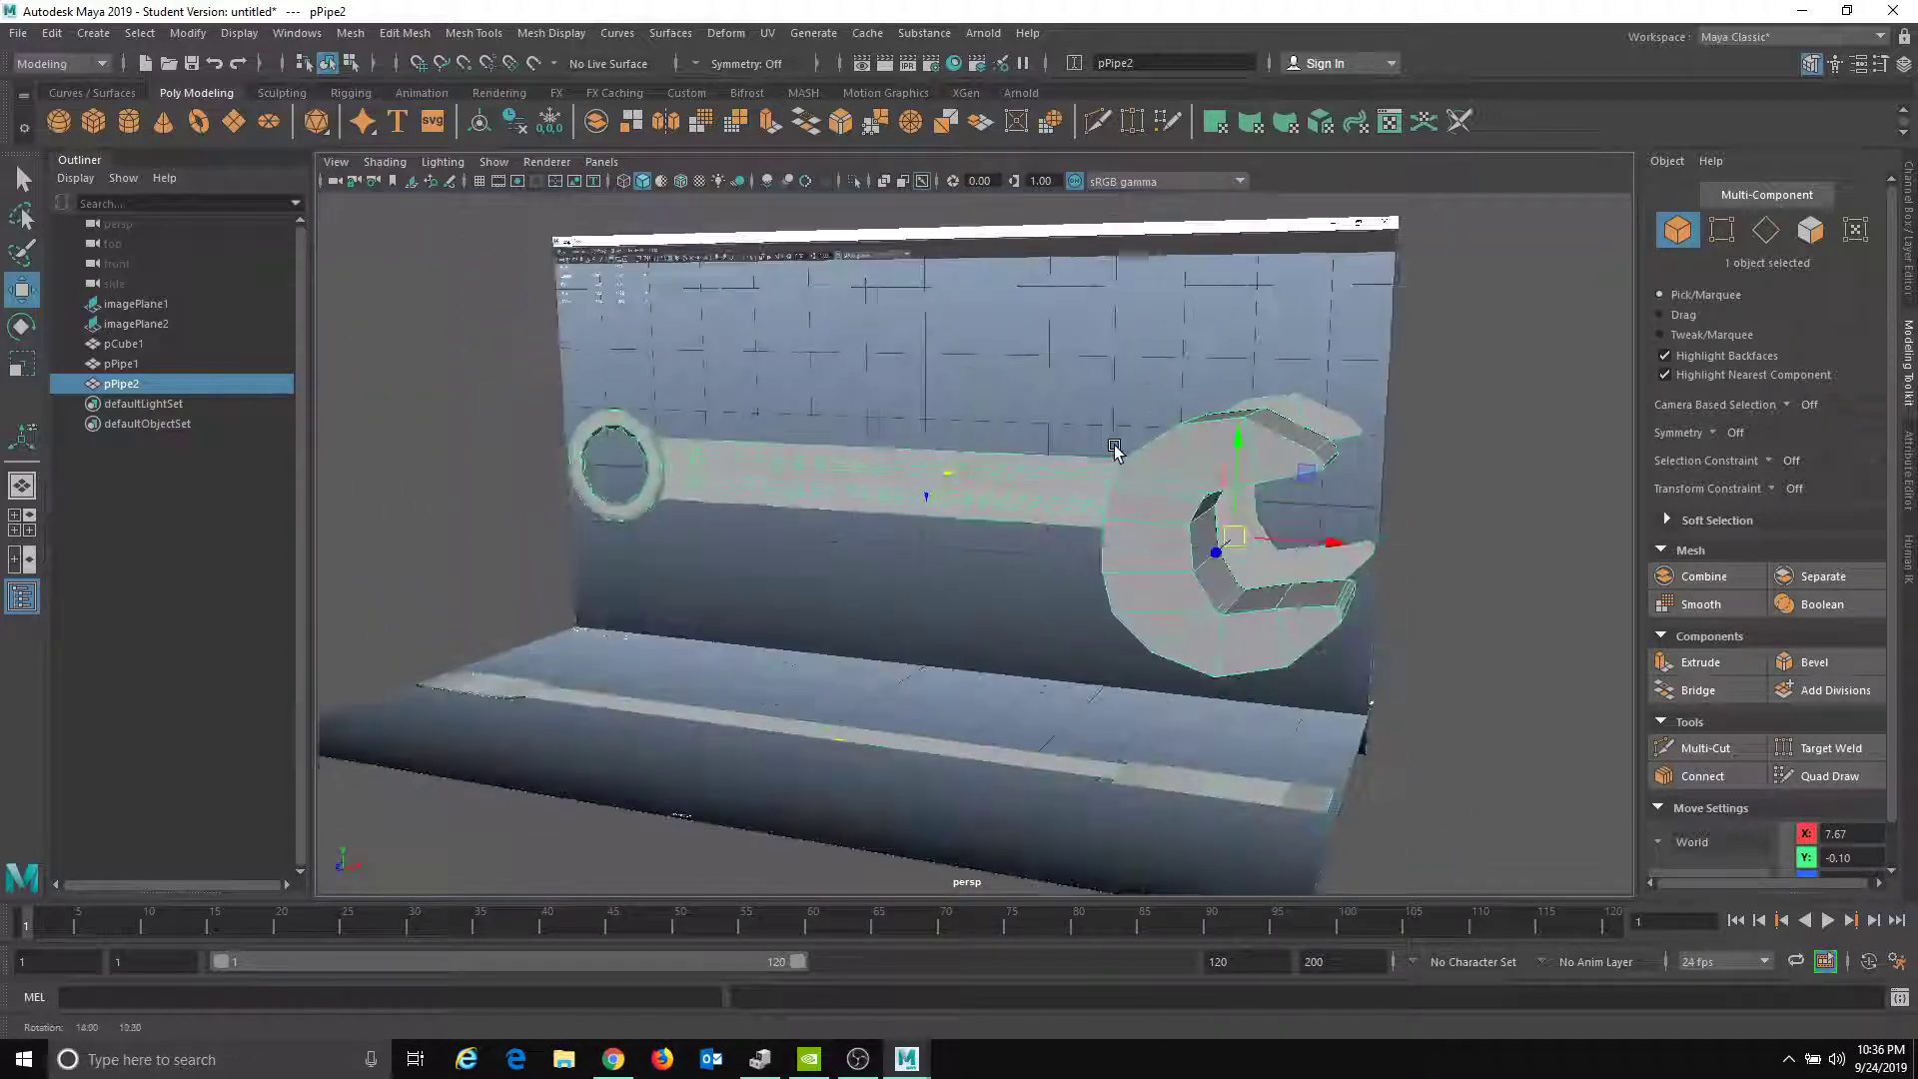
# - Make the work display layer visible to bring the handle and ring meshes back alongside the jaw
pyautogui.click(1909, 300)
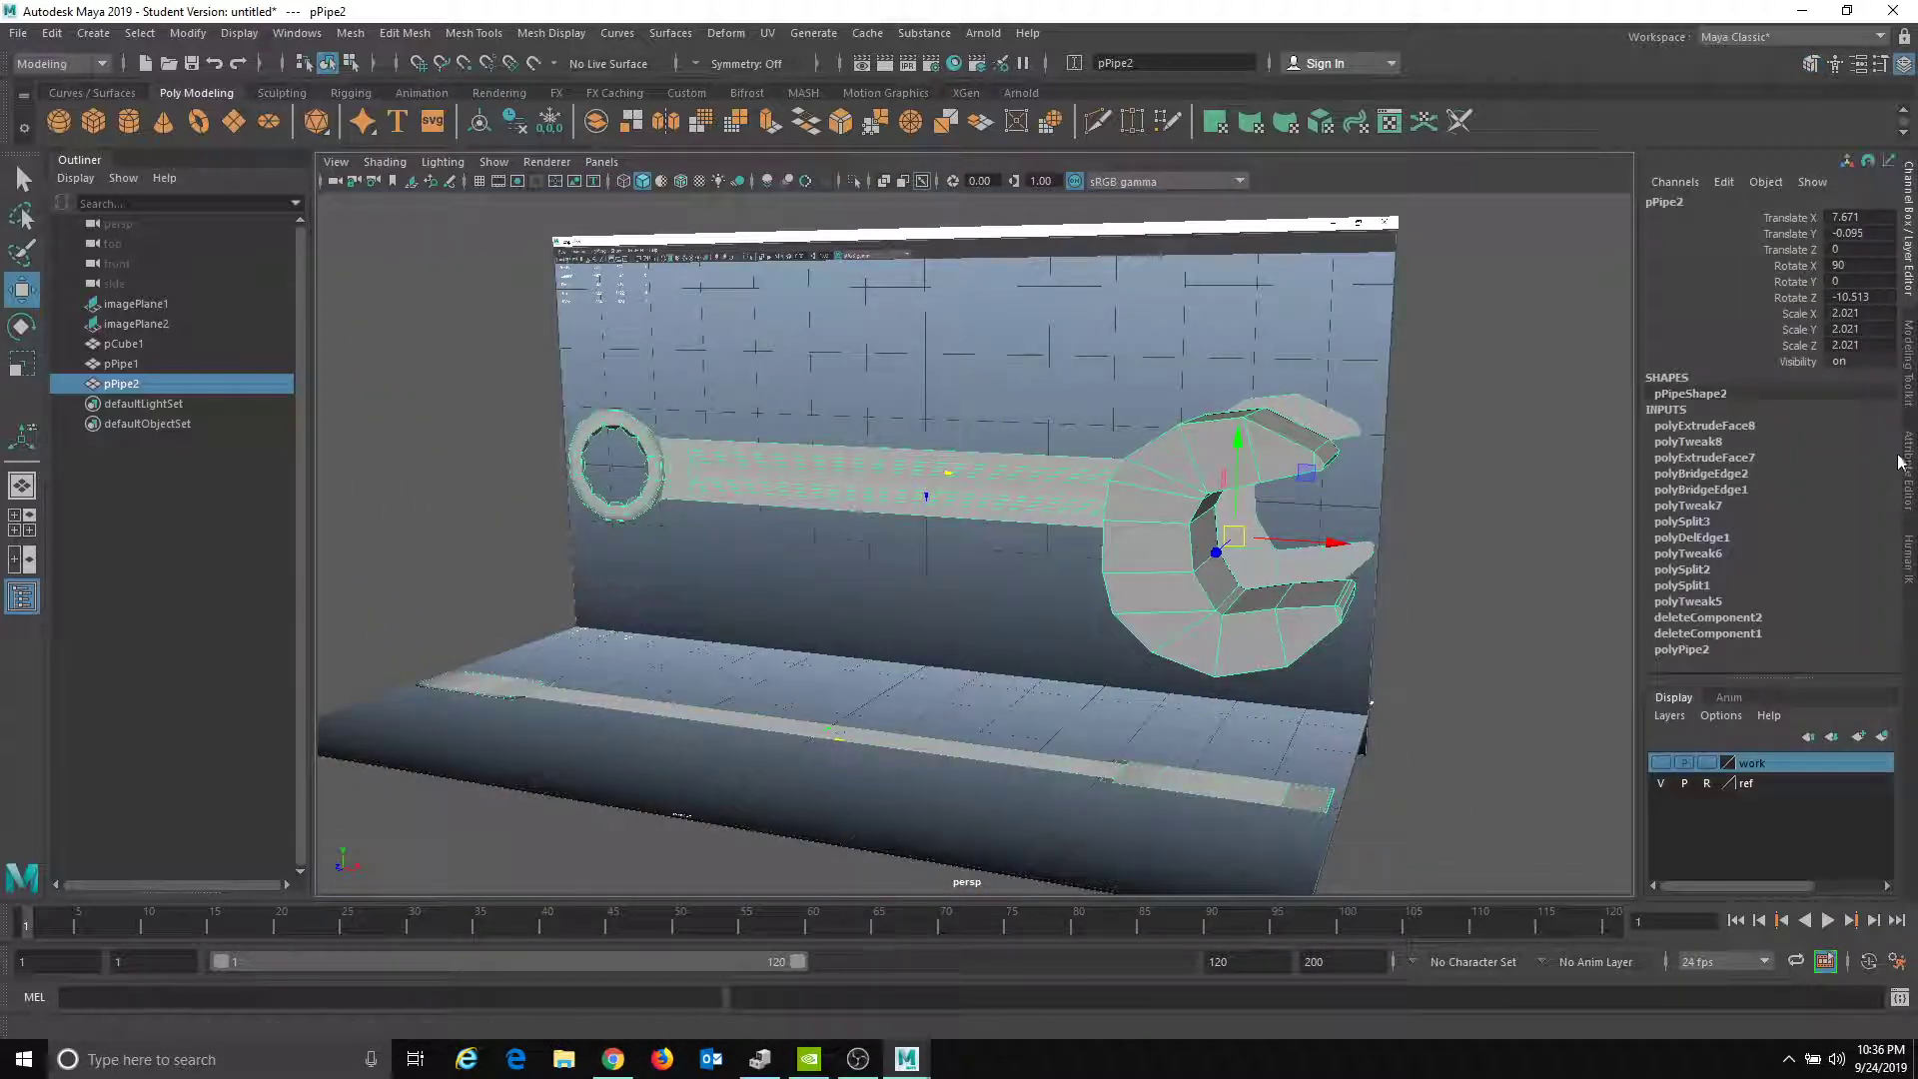
pyautogui.click(1663, 763)
pyautogui.keyDown('alt'); pyautogui.moveTo(764, 534); pyautogui.dragTo(809, 518); pyautogui.keyUp('alt')
pyautogui.keyDown('alt'); pyautogui.moveTo(809, 518); pyautogui.dragTo(385, 523, button='right'); pyautogui.keyUp('alt')
pyautogui.keyDown('alt'); pyautogui.moveTo(386, 523); pyautogui.dragTo(436, 545); pyautogui.keyUp('alt')
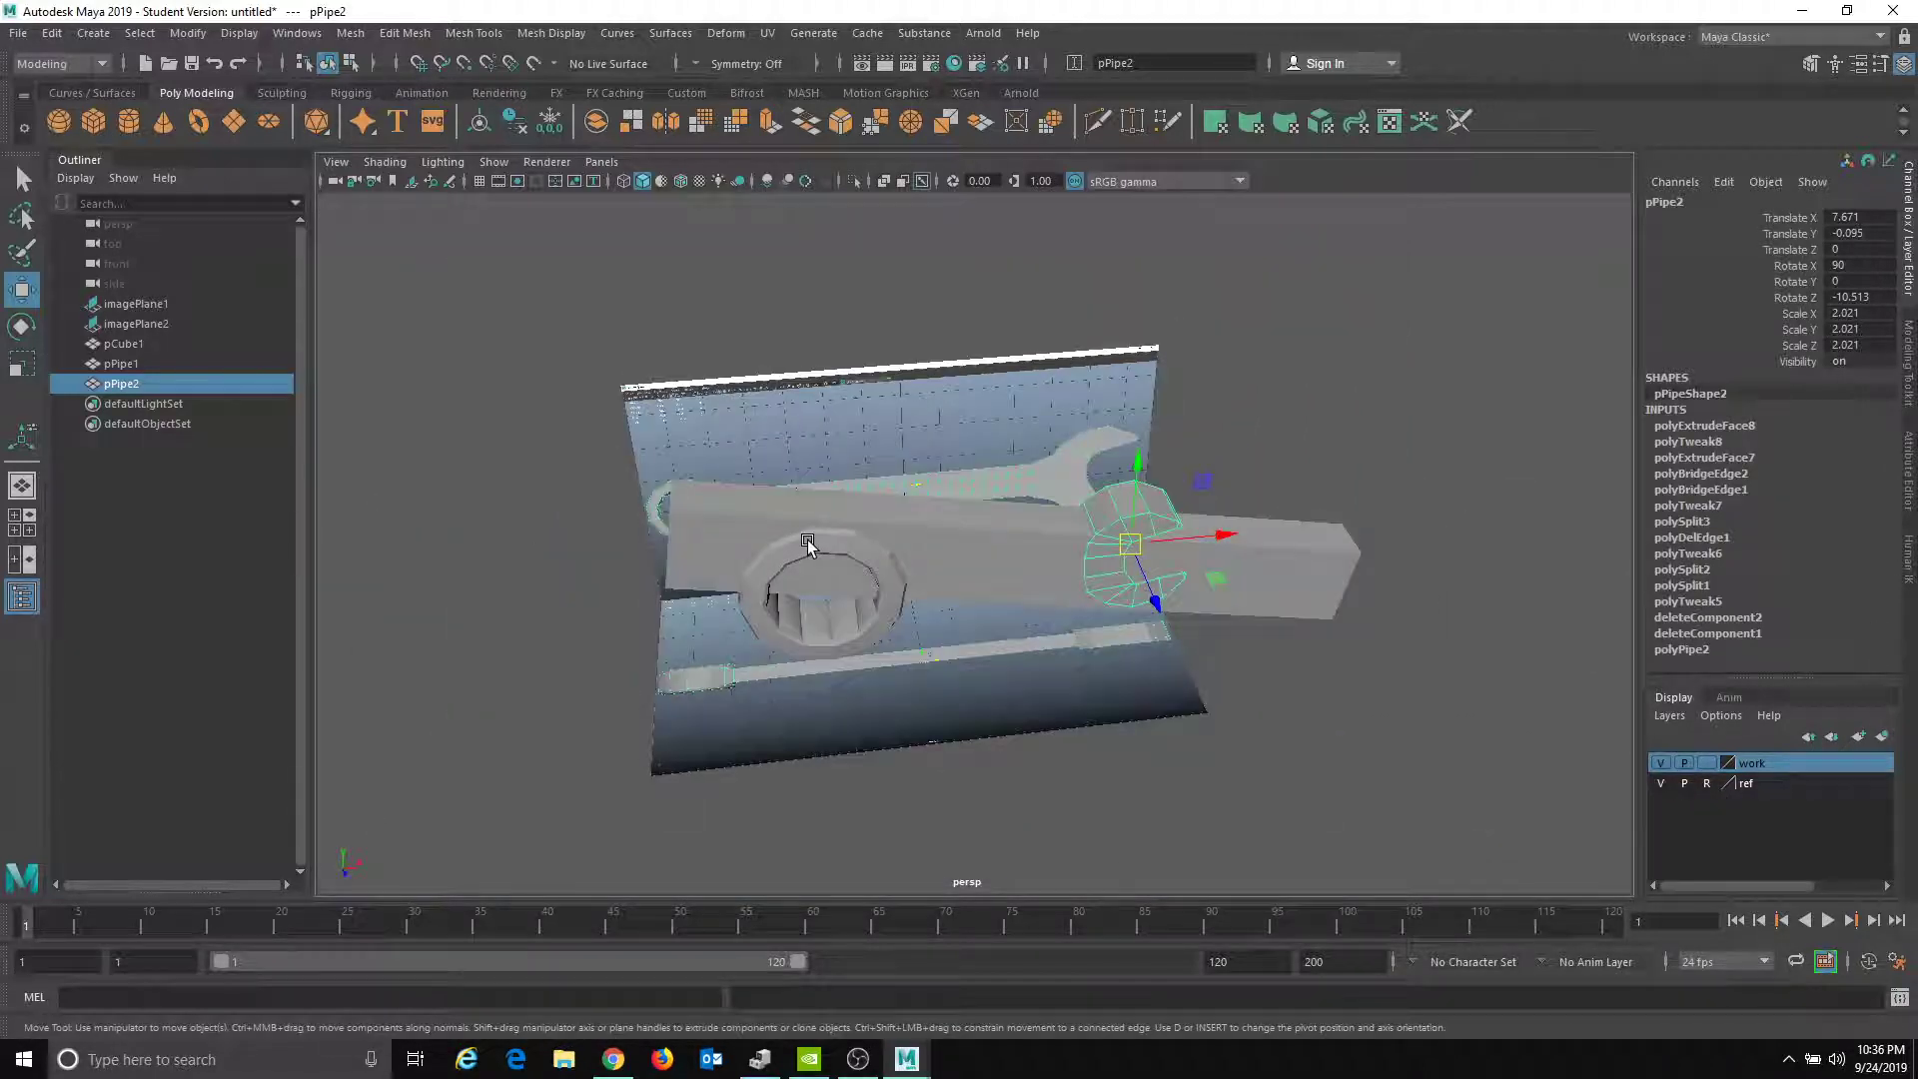
# - Straighten the handle mesh pCube1 by setting its Rotate Z to 0
pyautogui.click(808, 545)
pyautogui.keyDown('alt'); pyautogui.moveTo(800, 544); pyautogui.dragTo(1037, 502); pyautogui.keyUp('alt')
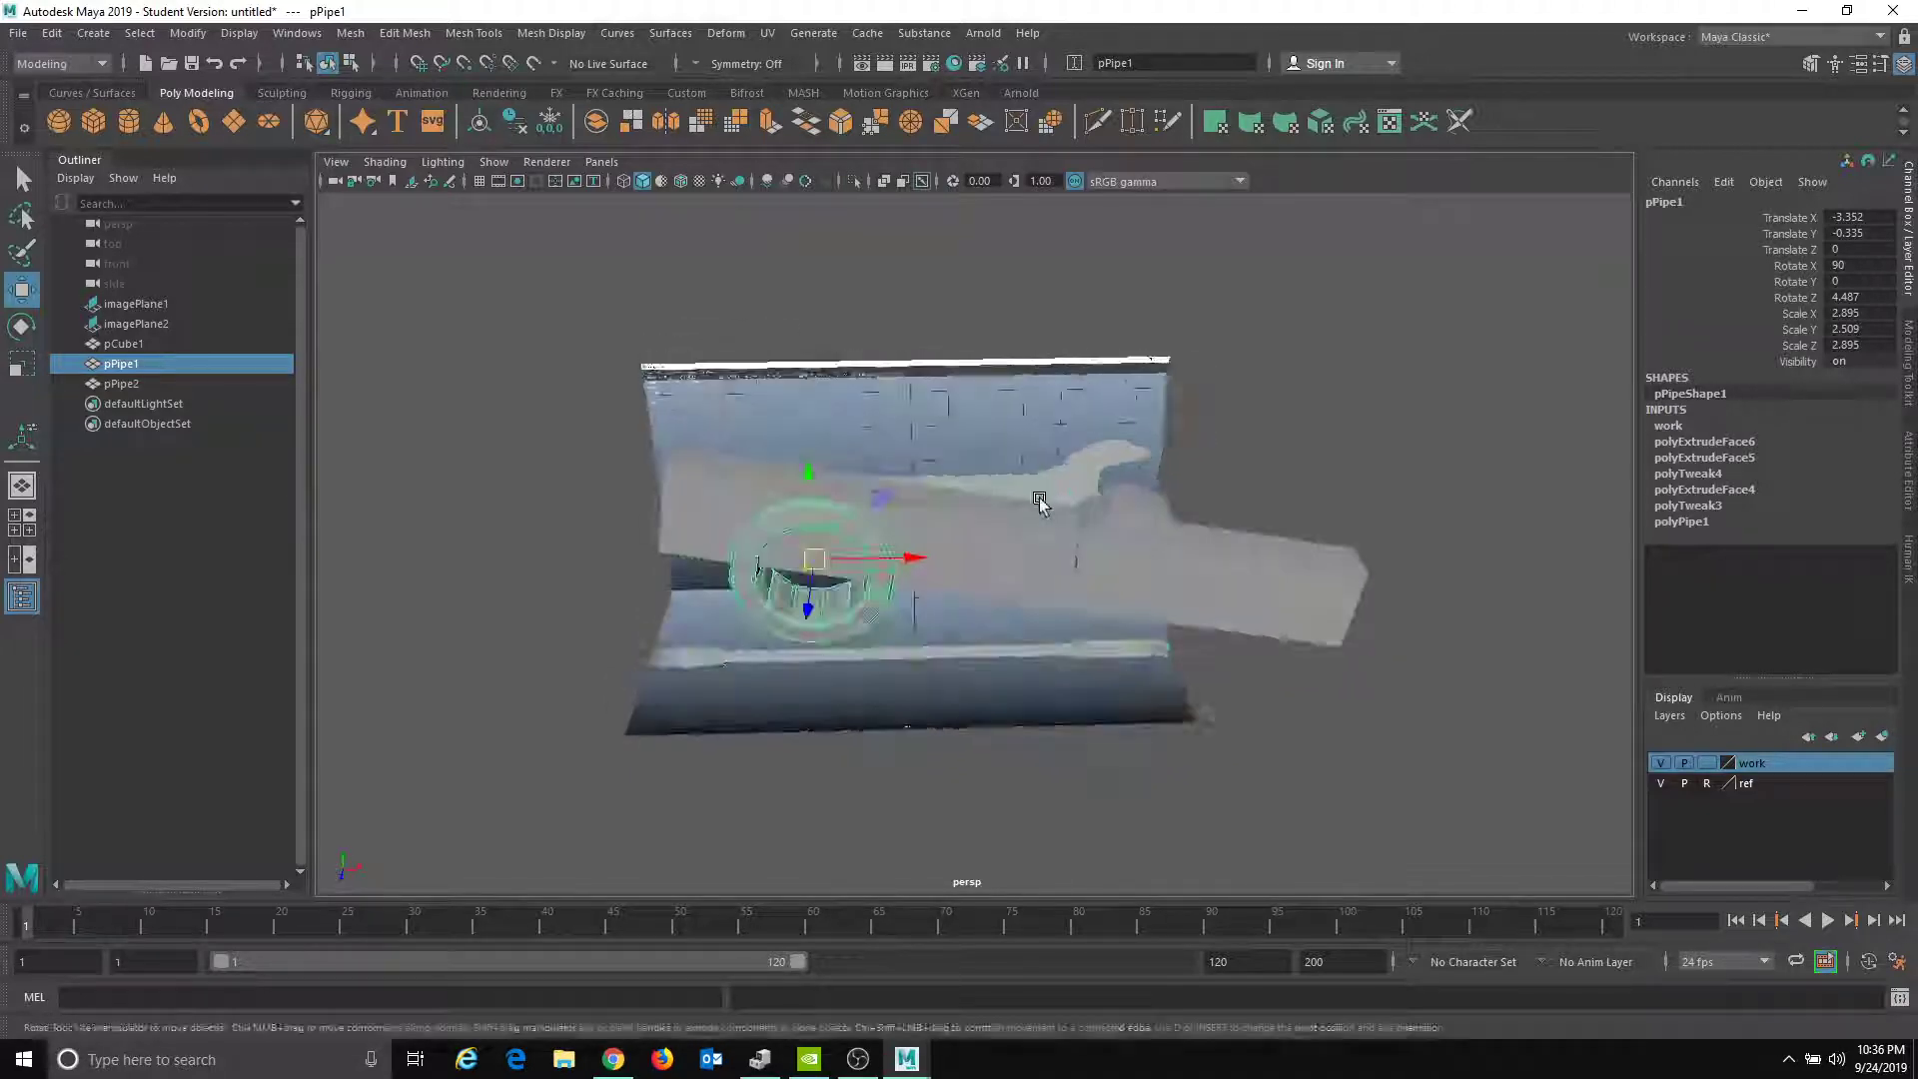
pyautogui.click(1049, 548)
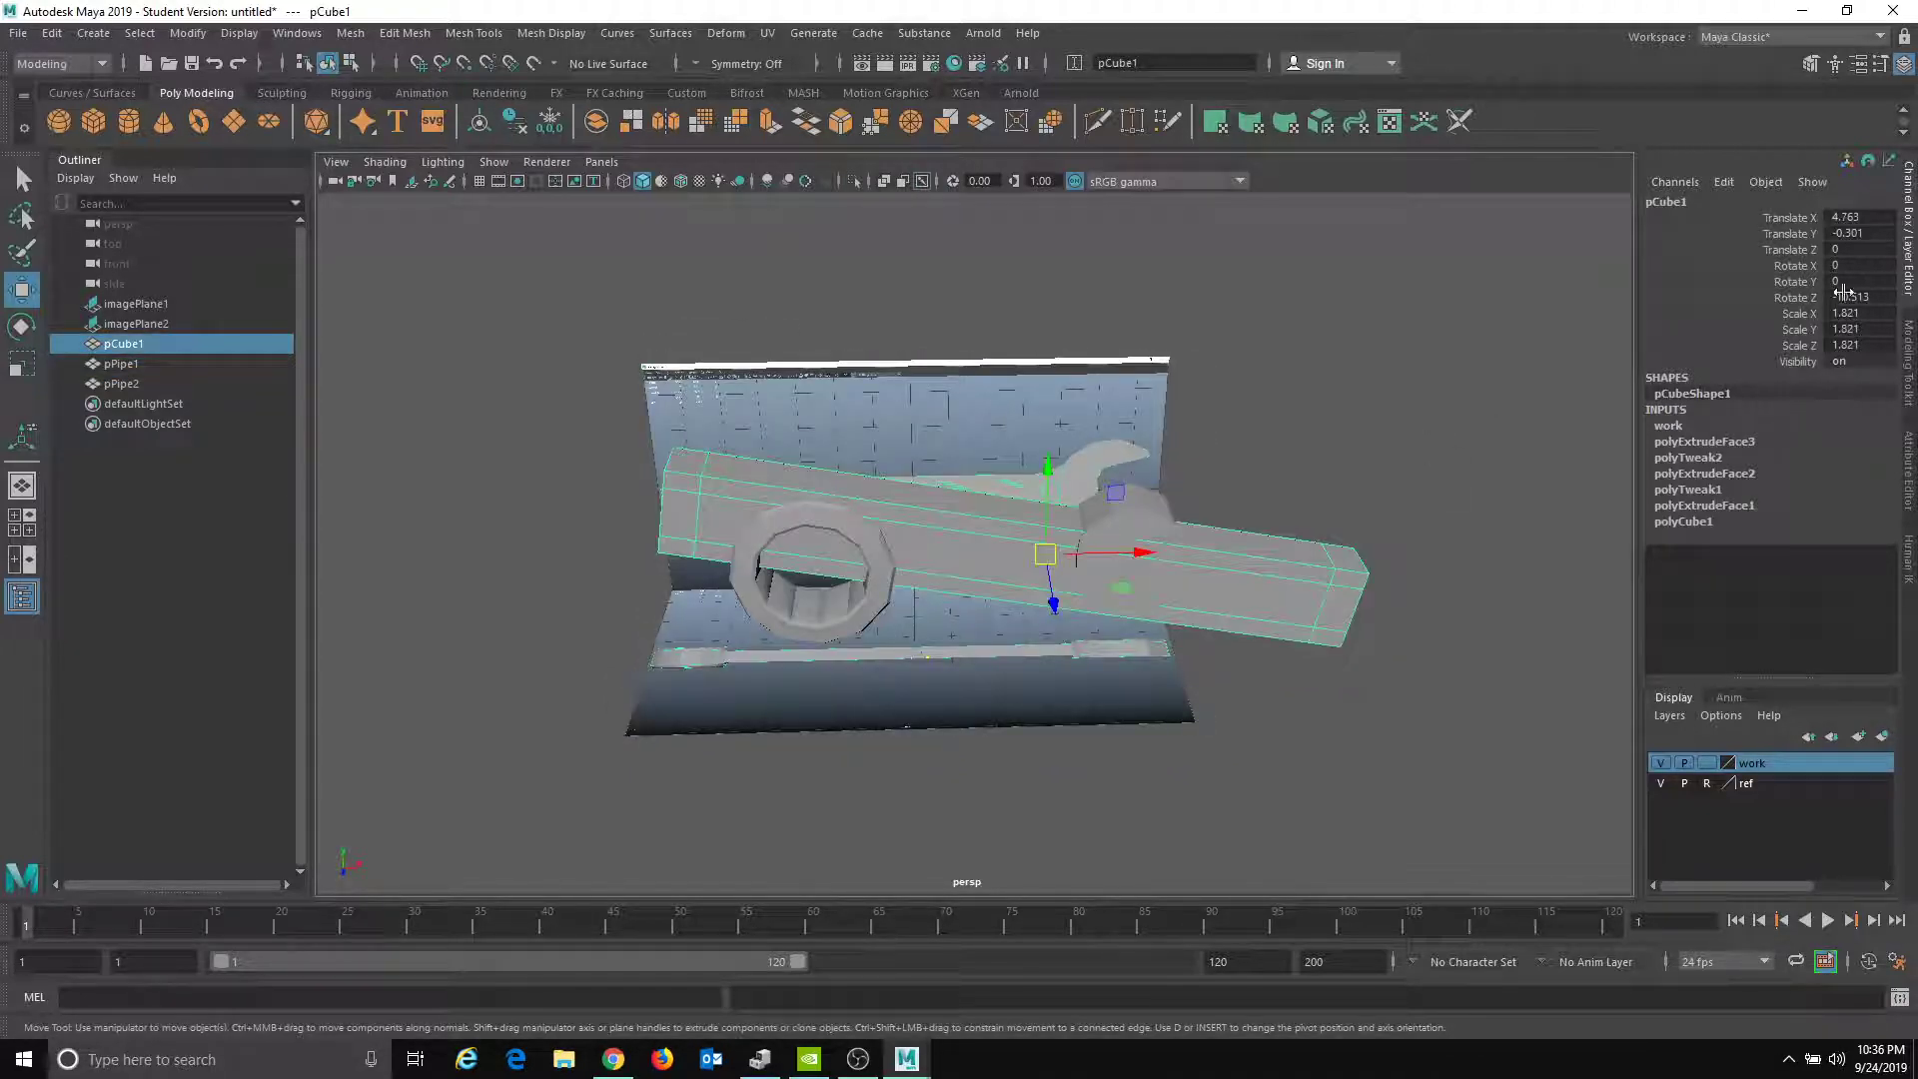
pyautogui.write('0')
pyautogui.press('Return')
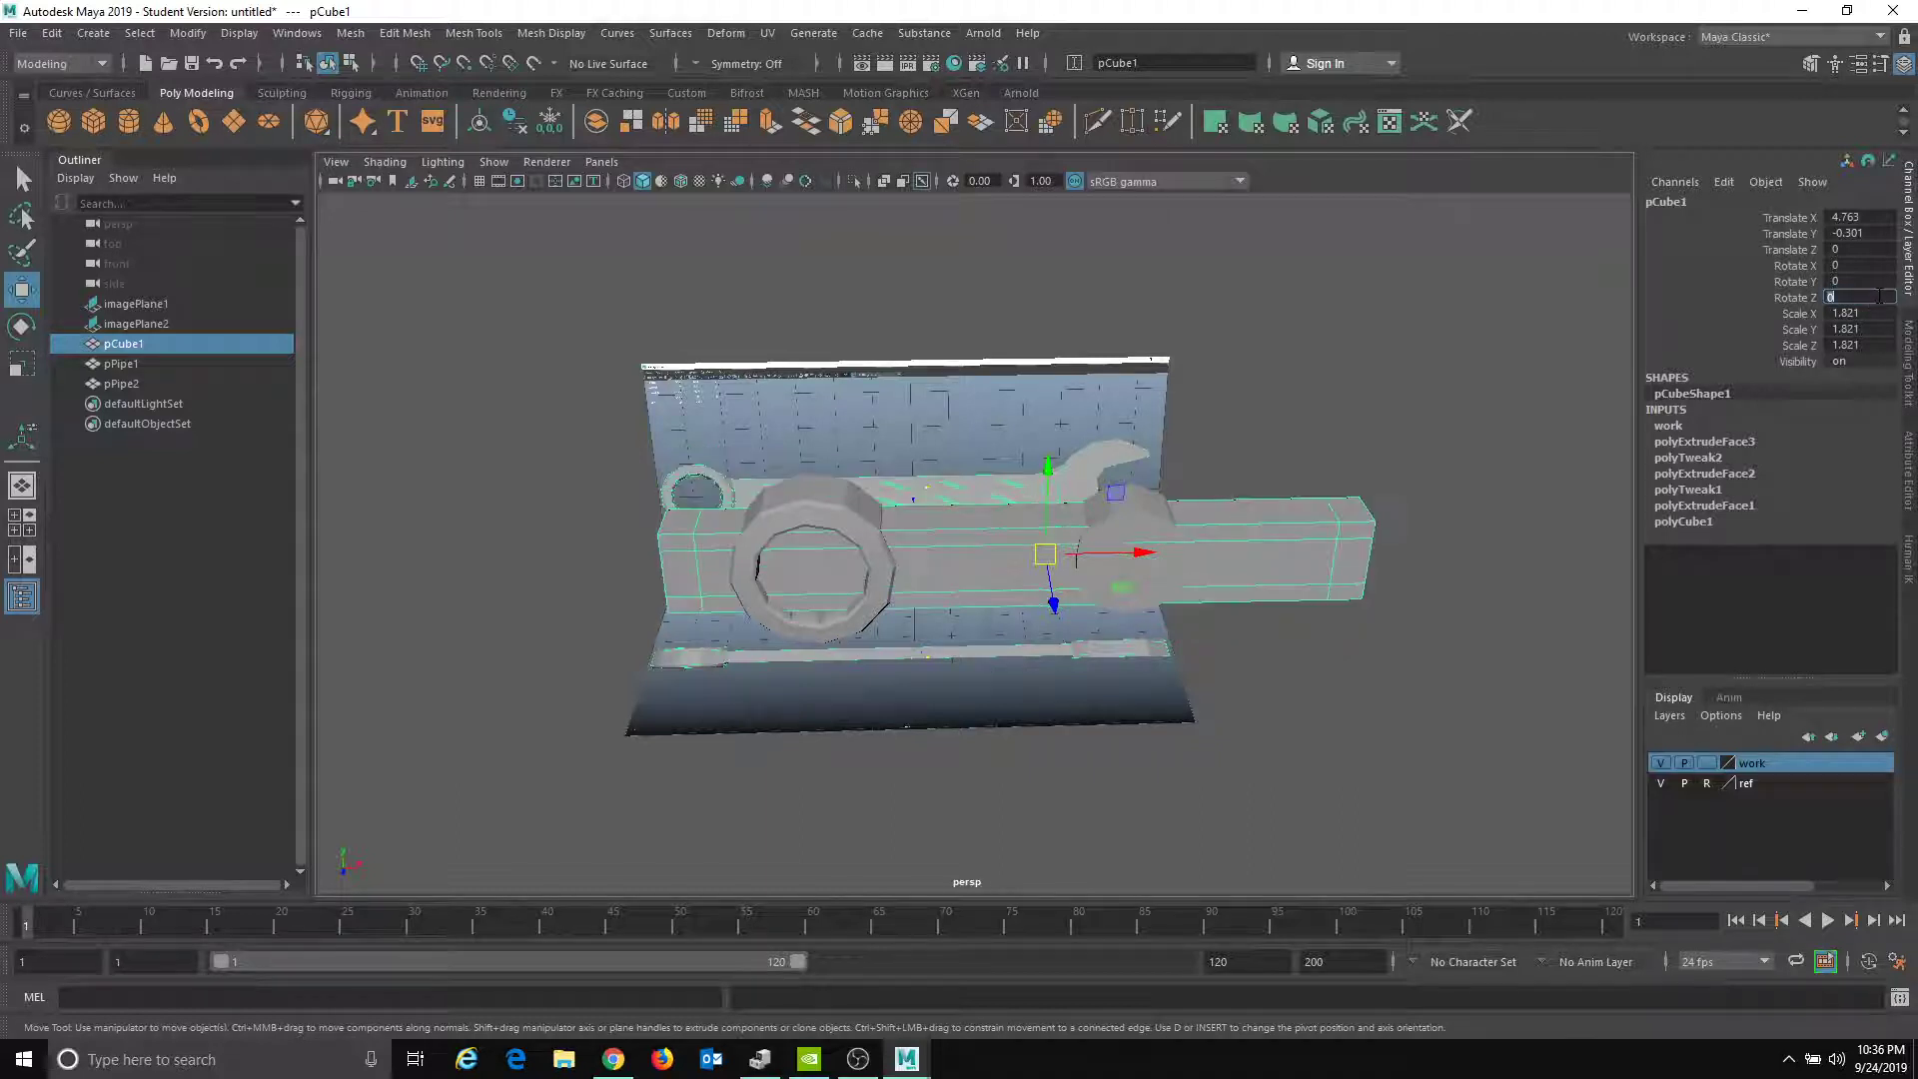
# - Move the ring mesh pPipe1 along X to about -10.10, off the handle, and switch to the front view
pyautogui.click(844, 487)
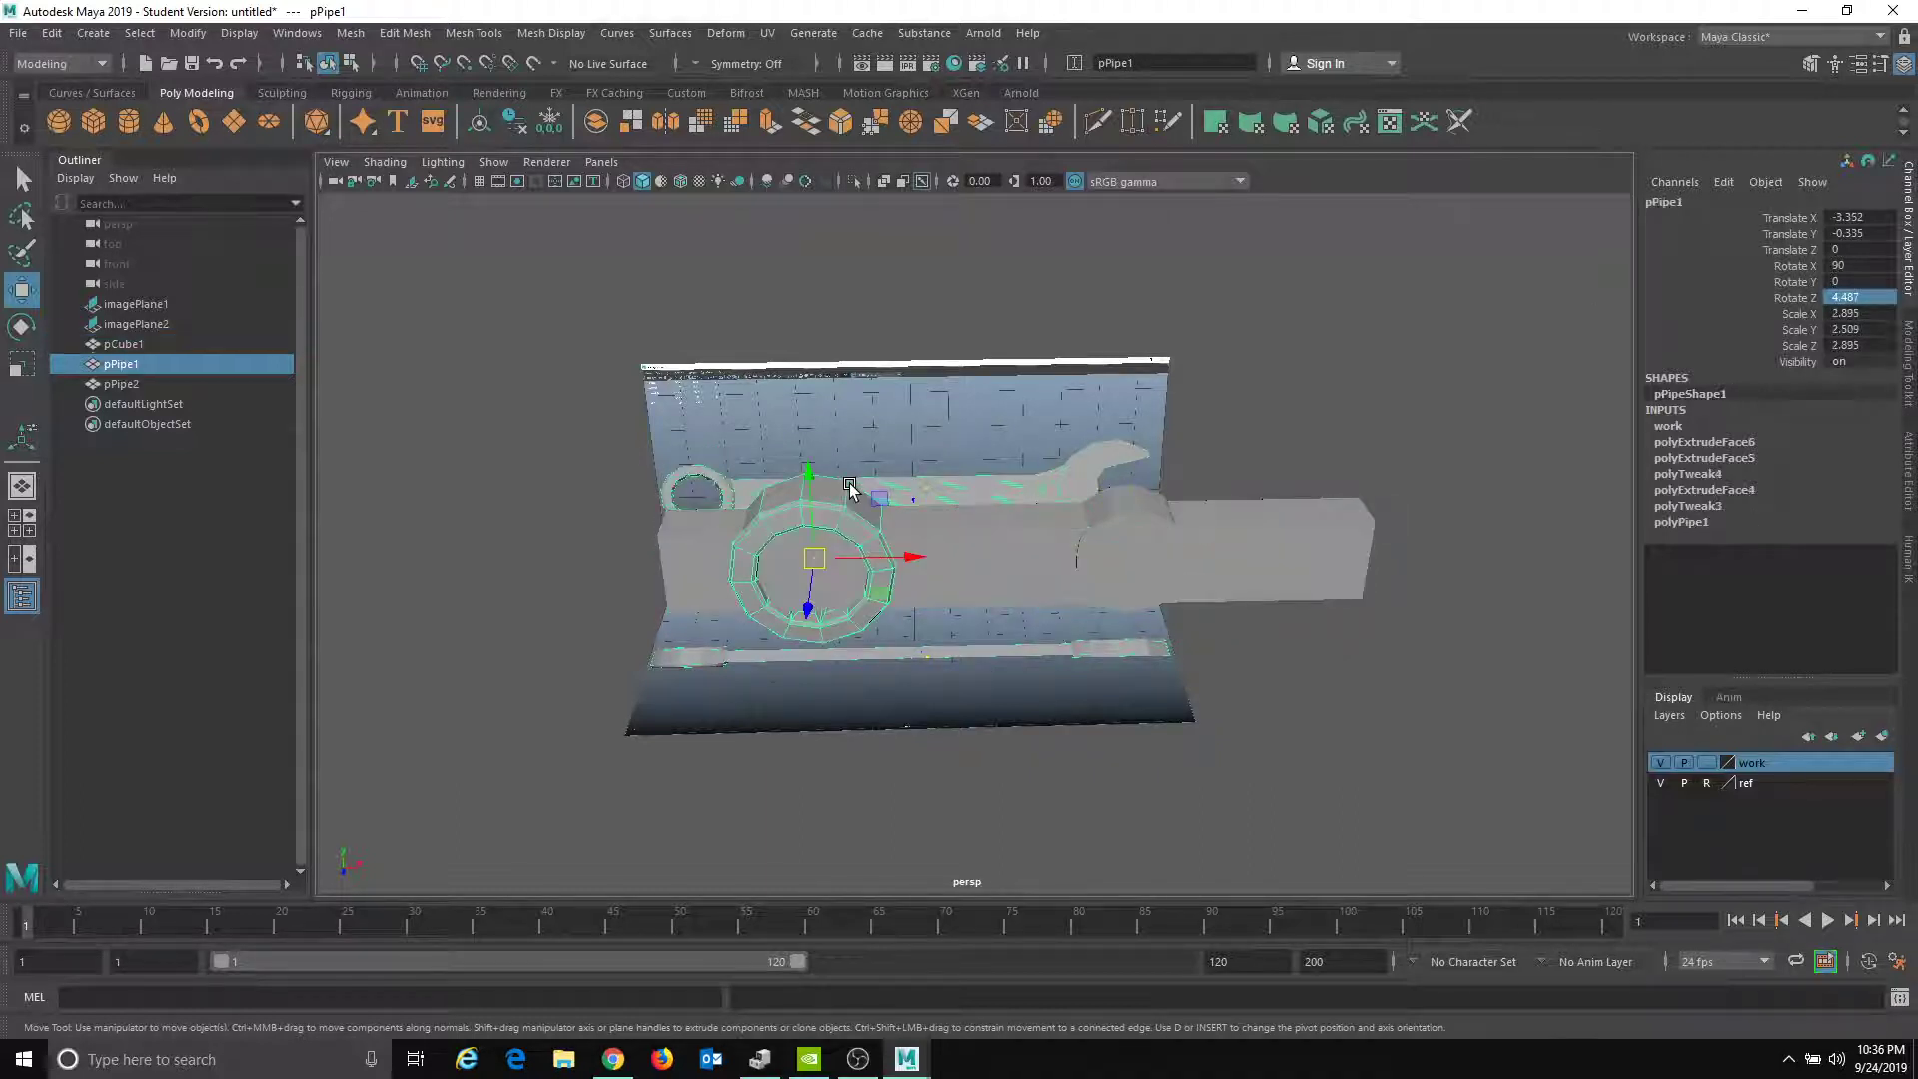
pyautogui.moveTo(895, 553); pyautogui.dragTo(704, 564)
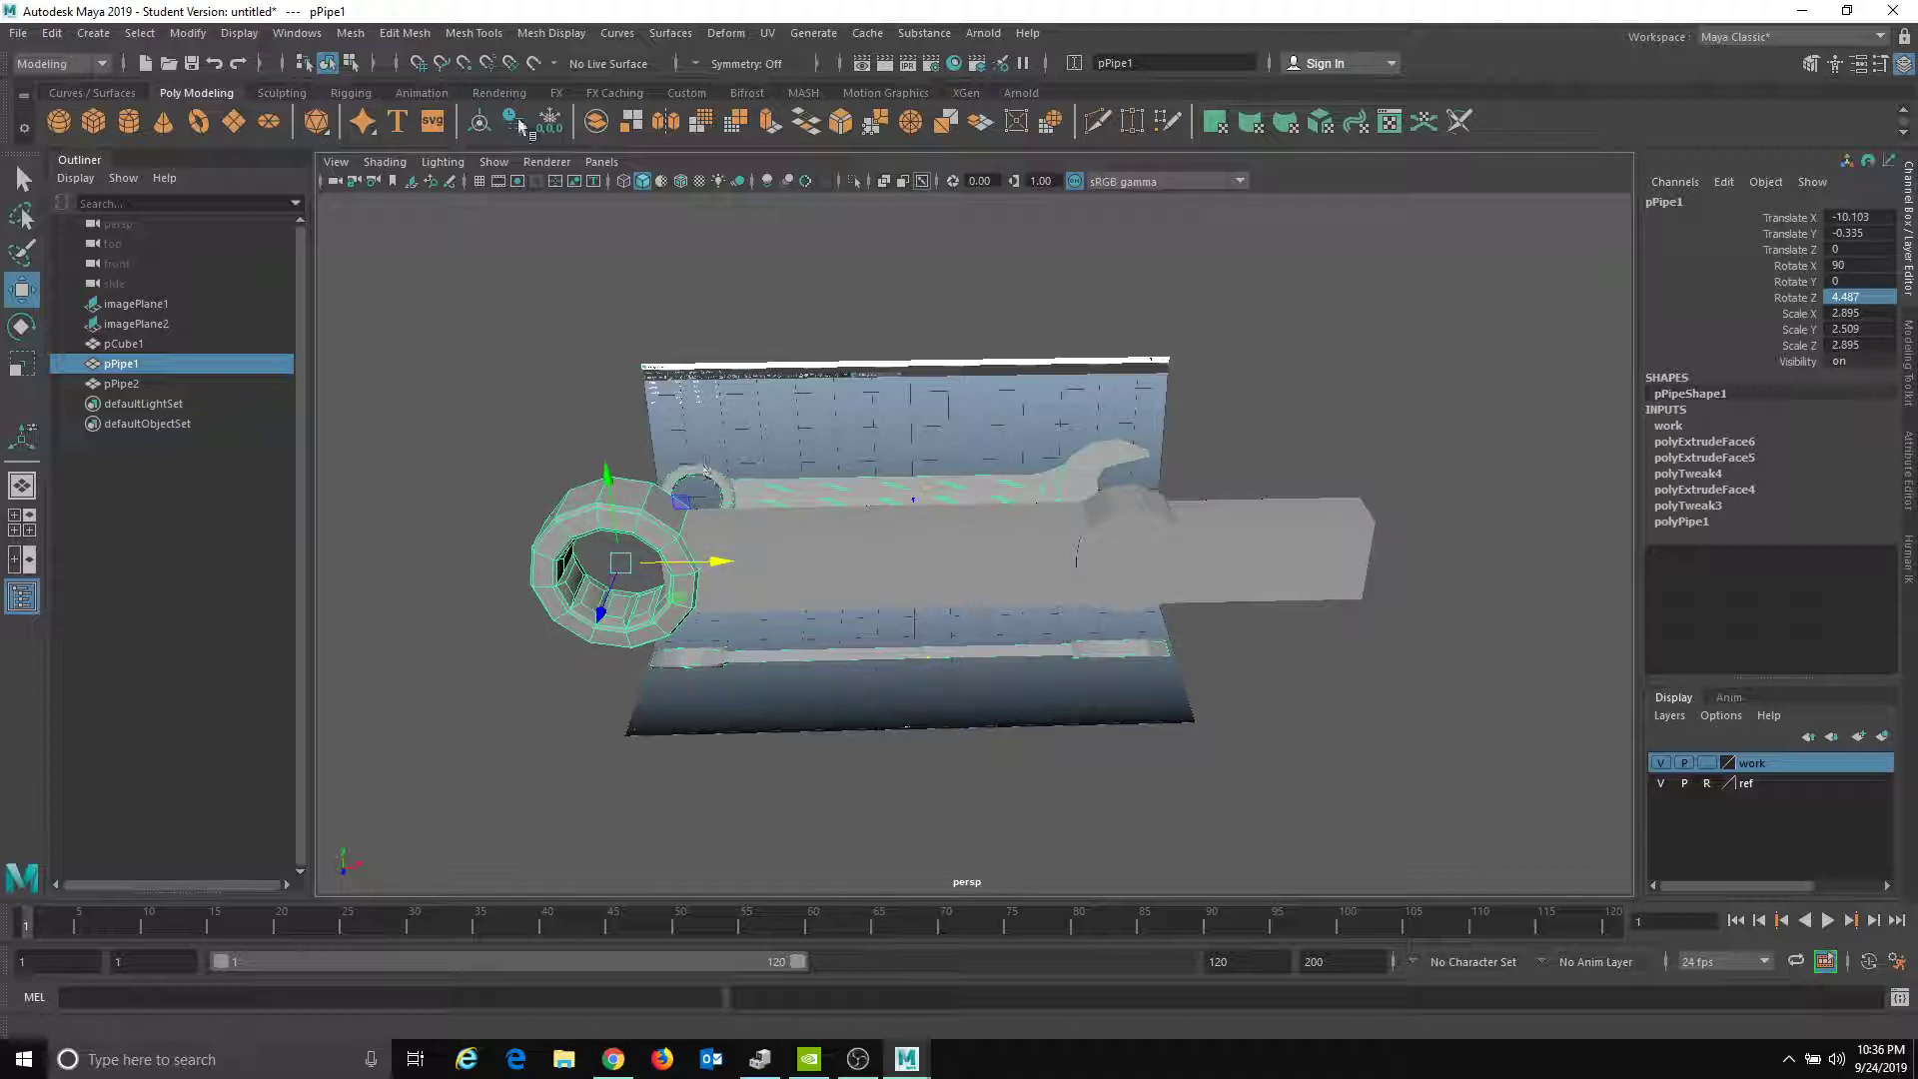
pyautogui.click(599, 161)
pyautogui.moveTo(640, 217)
pyautogui.click(829, 221)
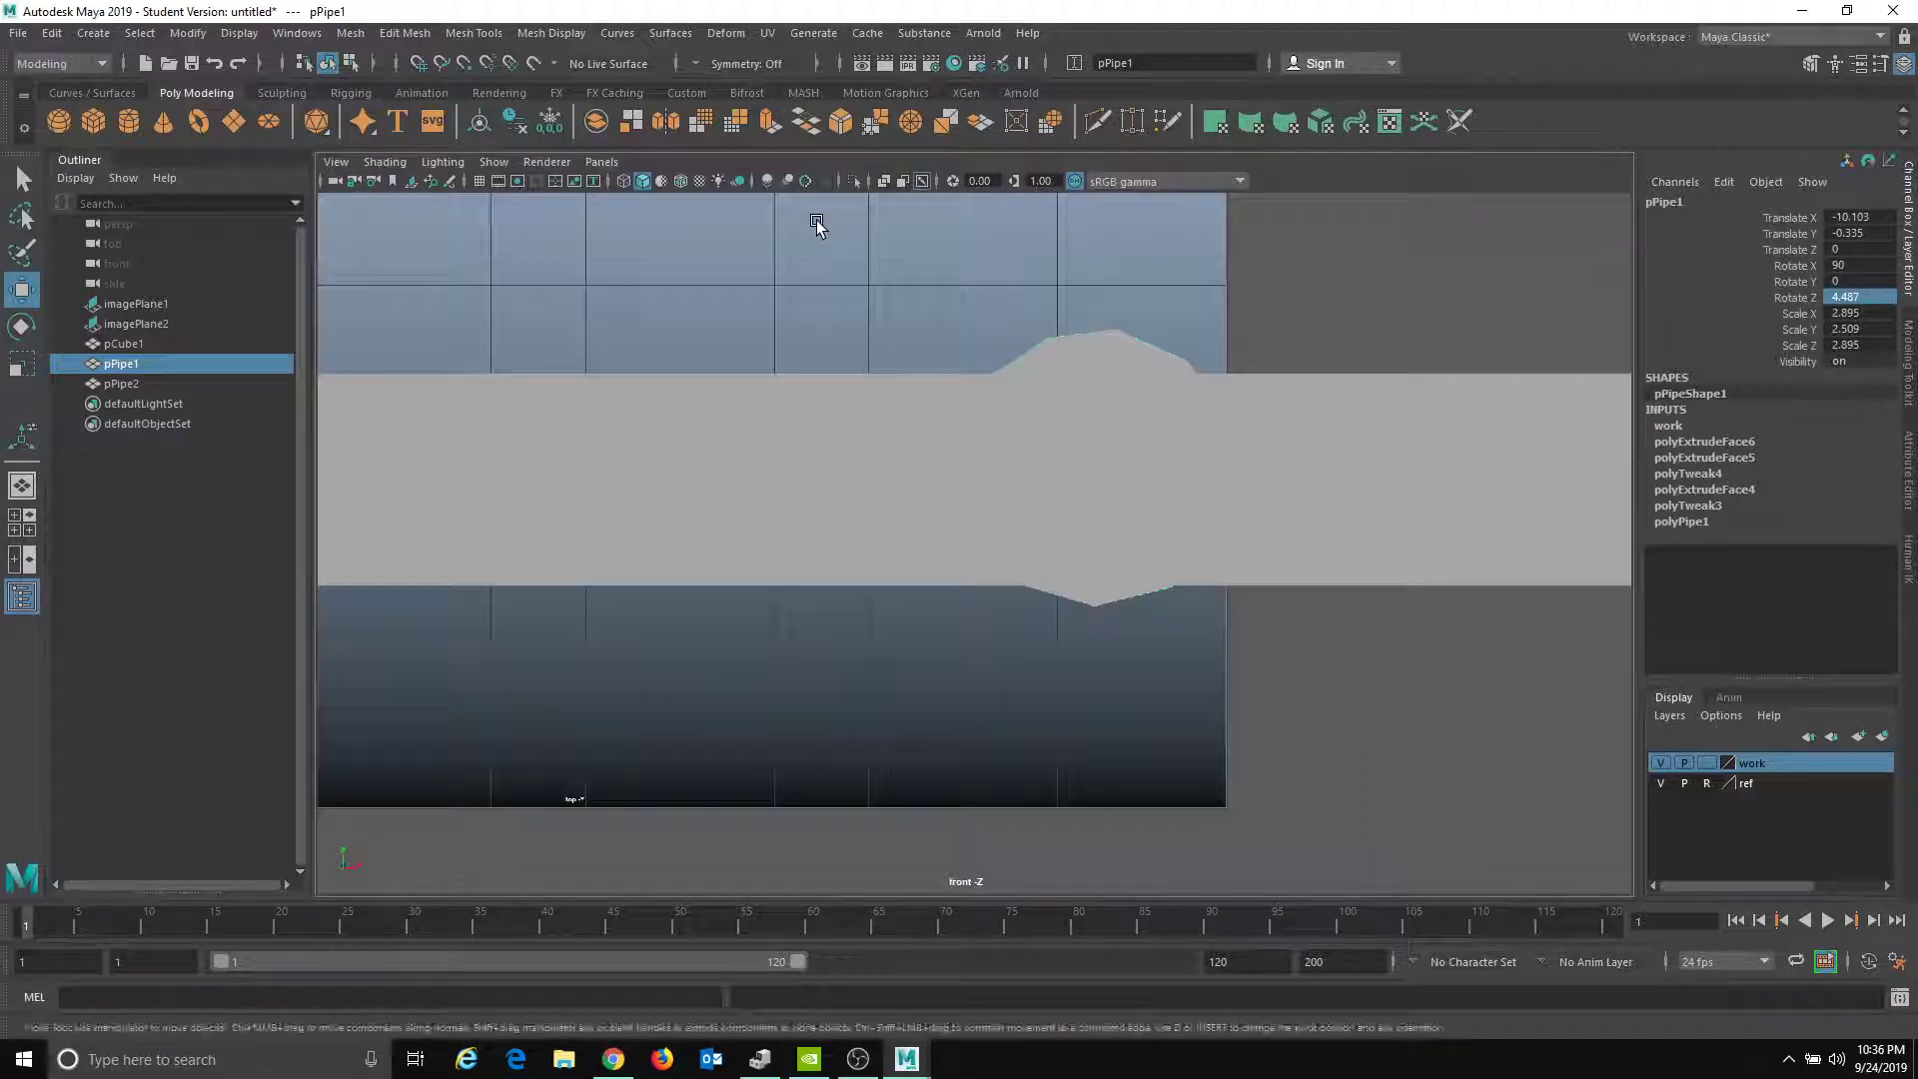
# - Scale the handle uniformly to about 0.877 and move it along X to about -0.33 to match the reference handle
pyautogui.scroll(-2, 633, 531)
pyautogui.click(650, 543)
pyautogui.press('r')
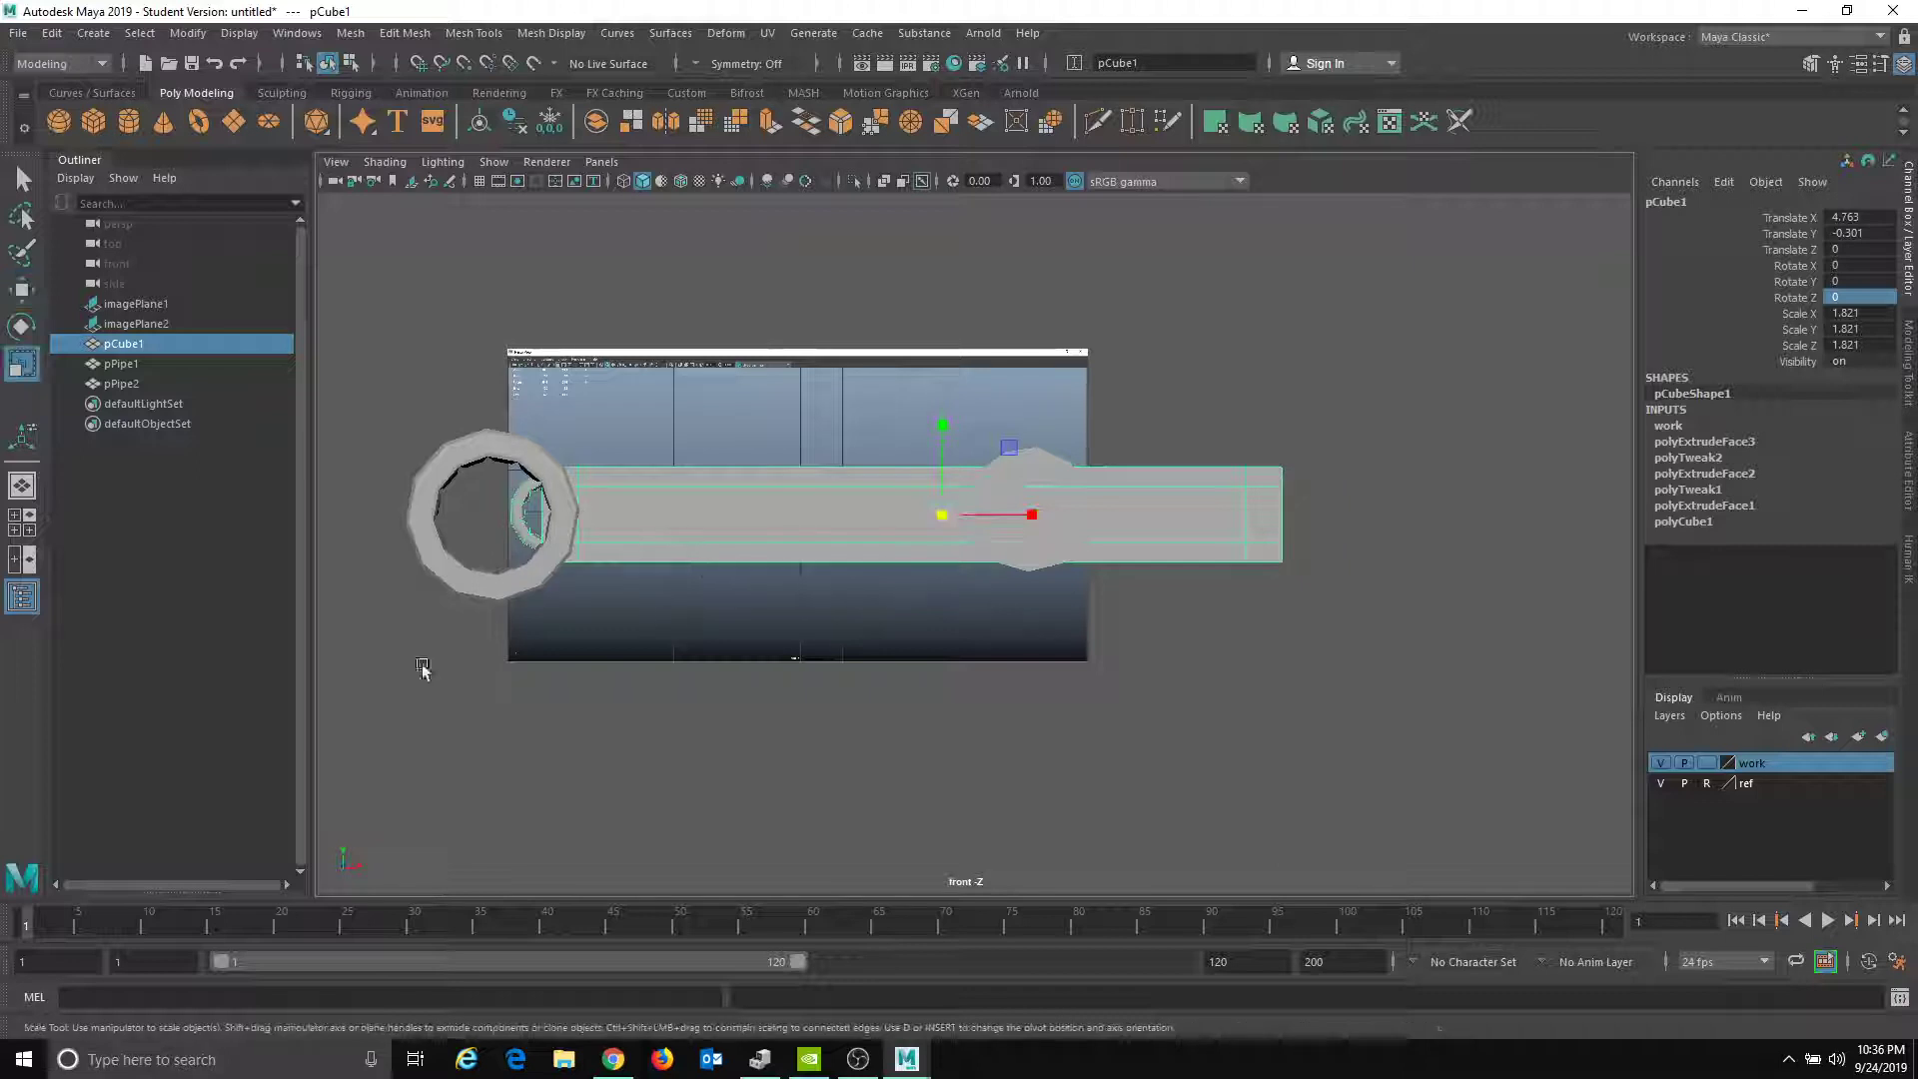
pyautogui.keyDown('alt'); pyautogui.moveTo(505, 655); pyautogui.dragTo(824, 599, button='middle'); pyautogui.keyUp('alt')
pyautogui.scroll(3, 1306, 472)
pyautogui.moveTo(1307, 471); pyautogui.dragTo(1082, 499)
pyautogui.press('w')
pyautogui.moveTo(1396, 484); pyautogui.dragTo(826, 484)
pyautogui.press('r')
pyautogui.keyDown('alt'); pyautogui.moveTo(940, 503); pyautogui.dragTo(1261, 502, button='right'); pyautogui.keyUp('alt')
pyautogui.keyDown('alt'); pyautogui.moveTo(1261, 501); pyautogui.dragTo(1065, 535, button='middle'); pyautogui.keyUp('alt')
pyautogui.moveTo(890, 515); pyautogui.dragTo(929, 510)
# - Scale the ring uniformly to about 1.65 and move it along X to about -8.12, over the reference ring
pyautogui.keyDown('alt'); pyautogui.moveTo(540, 499); pyautogui.dragTo(846, 505, button='middle'); pyautogui.keyUp('alt')
pyautogui.click(588, 491)
pyautogui.press('r')
pyautogui.moveTo(394, 518); pyautogui.dragTo(262, 573)
pyautogui.press('w')
pyautogui.moveTo(489, 523); pyautogui.dragTo(704, 539)
pyautogui.scroll(1, 703, 539)
pyautogui.keyDown('alt'); pyautogui.moveTo(511, 554); pyautogui.dragTo(723, 570, button='middle'); pyautogui.keyUp('alt')
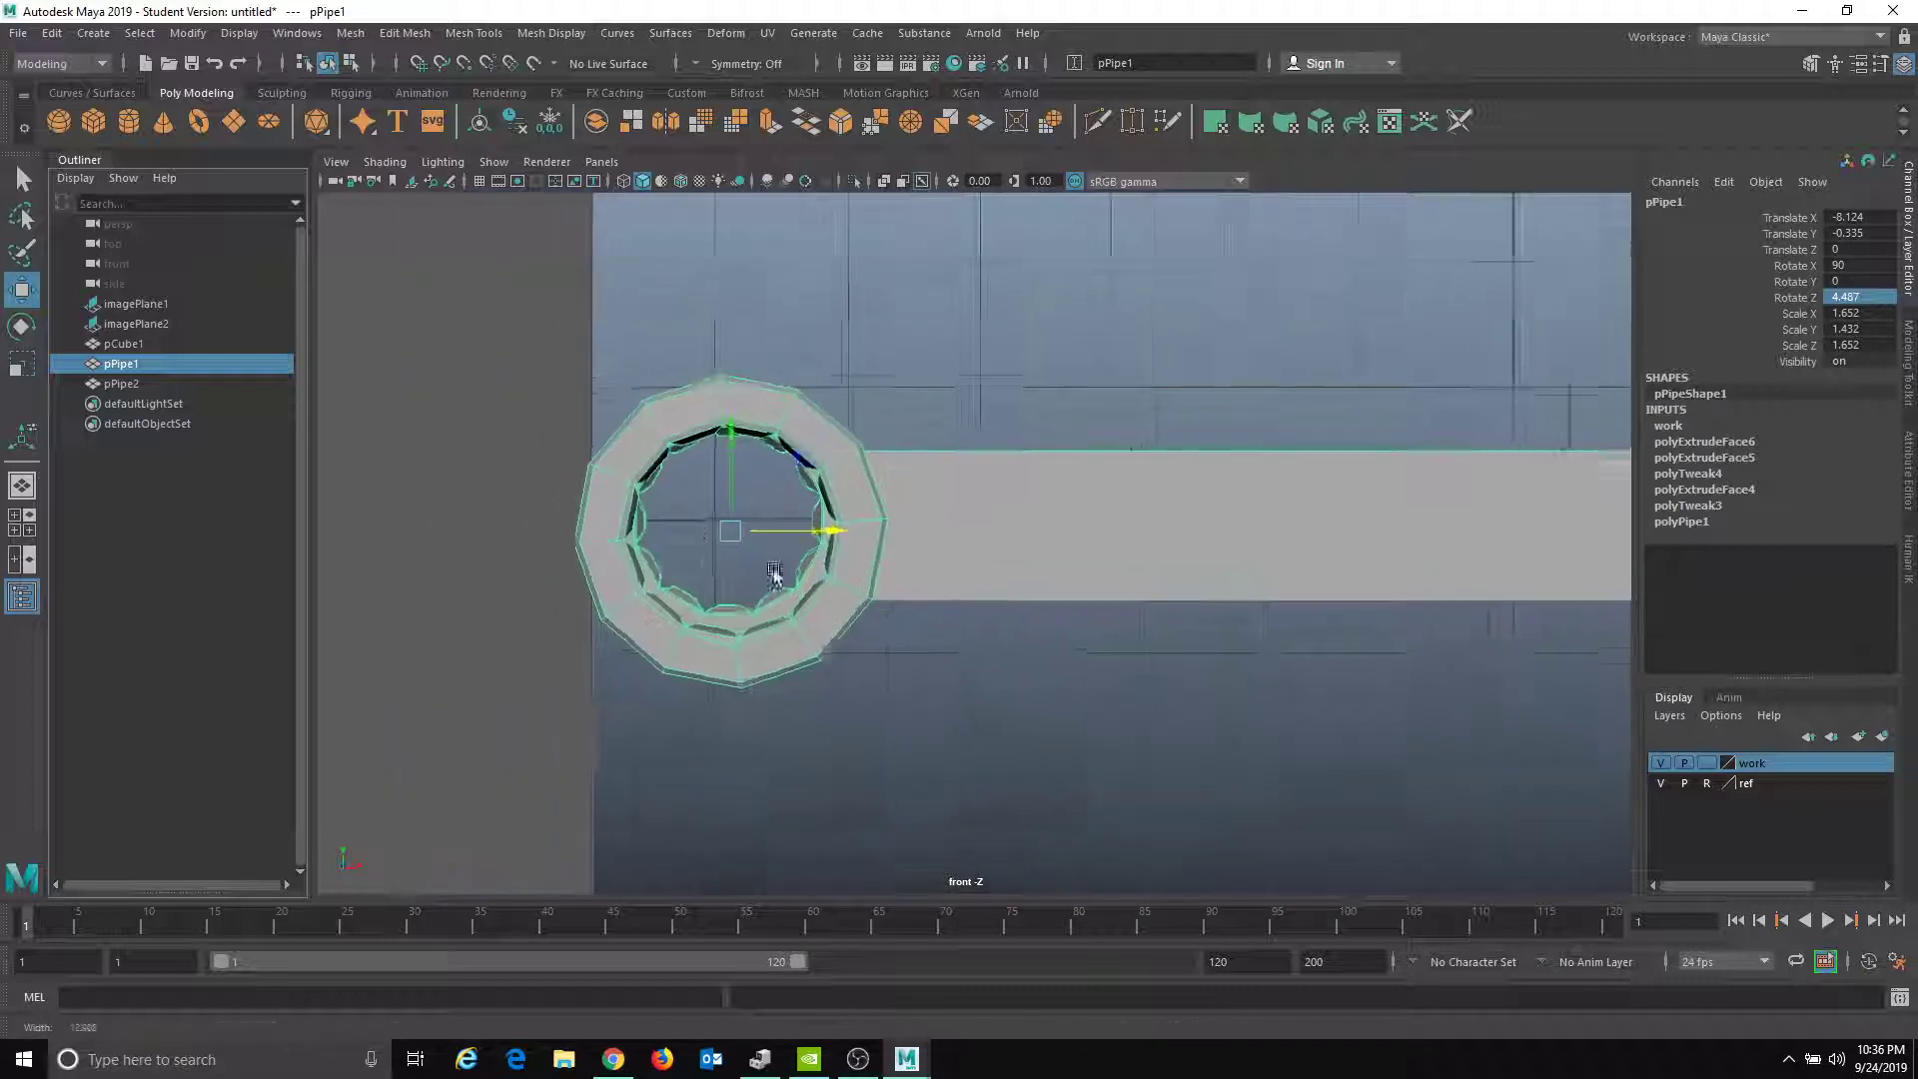
pyautogui.scroll(1, 903, 578)
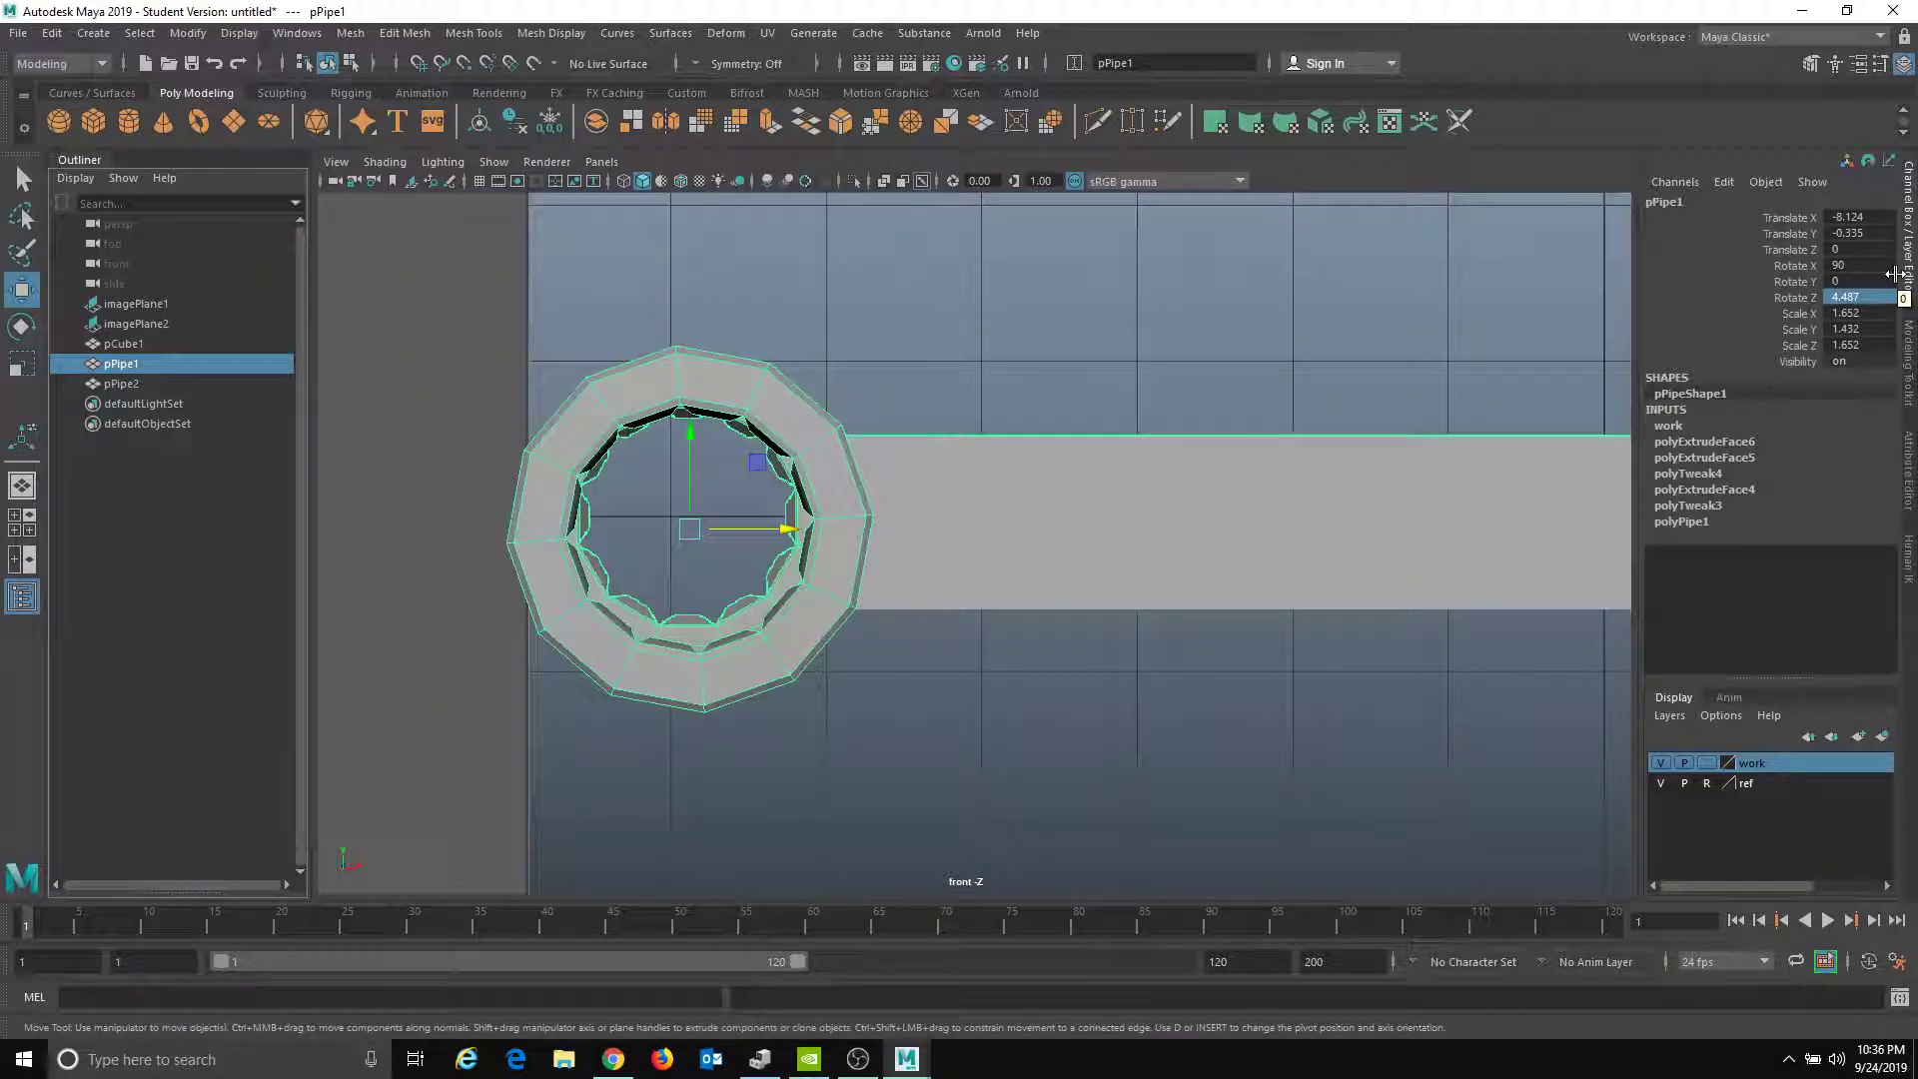
# - Rotate the ring so that its flat side faces the handle, with Rotate Z set to 15
pyautogui.press('e')
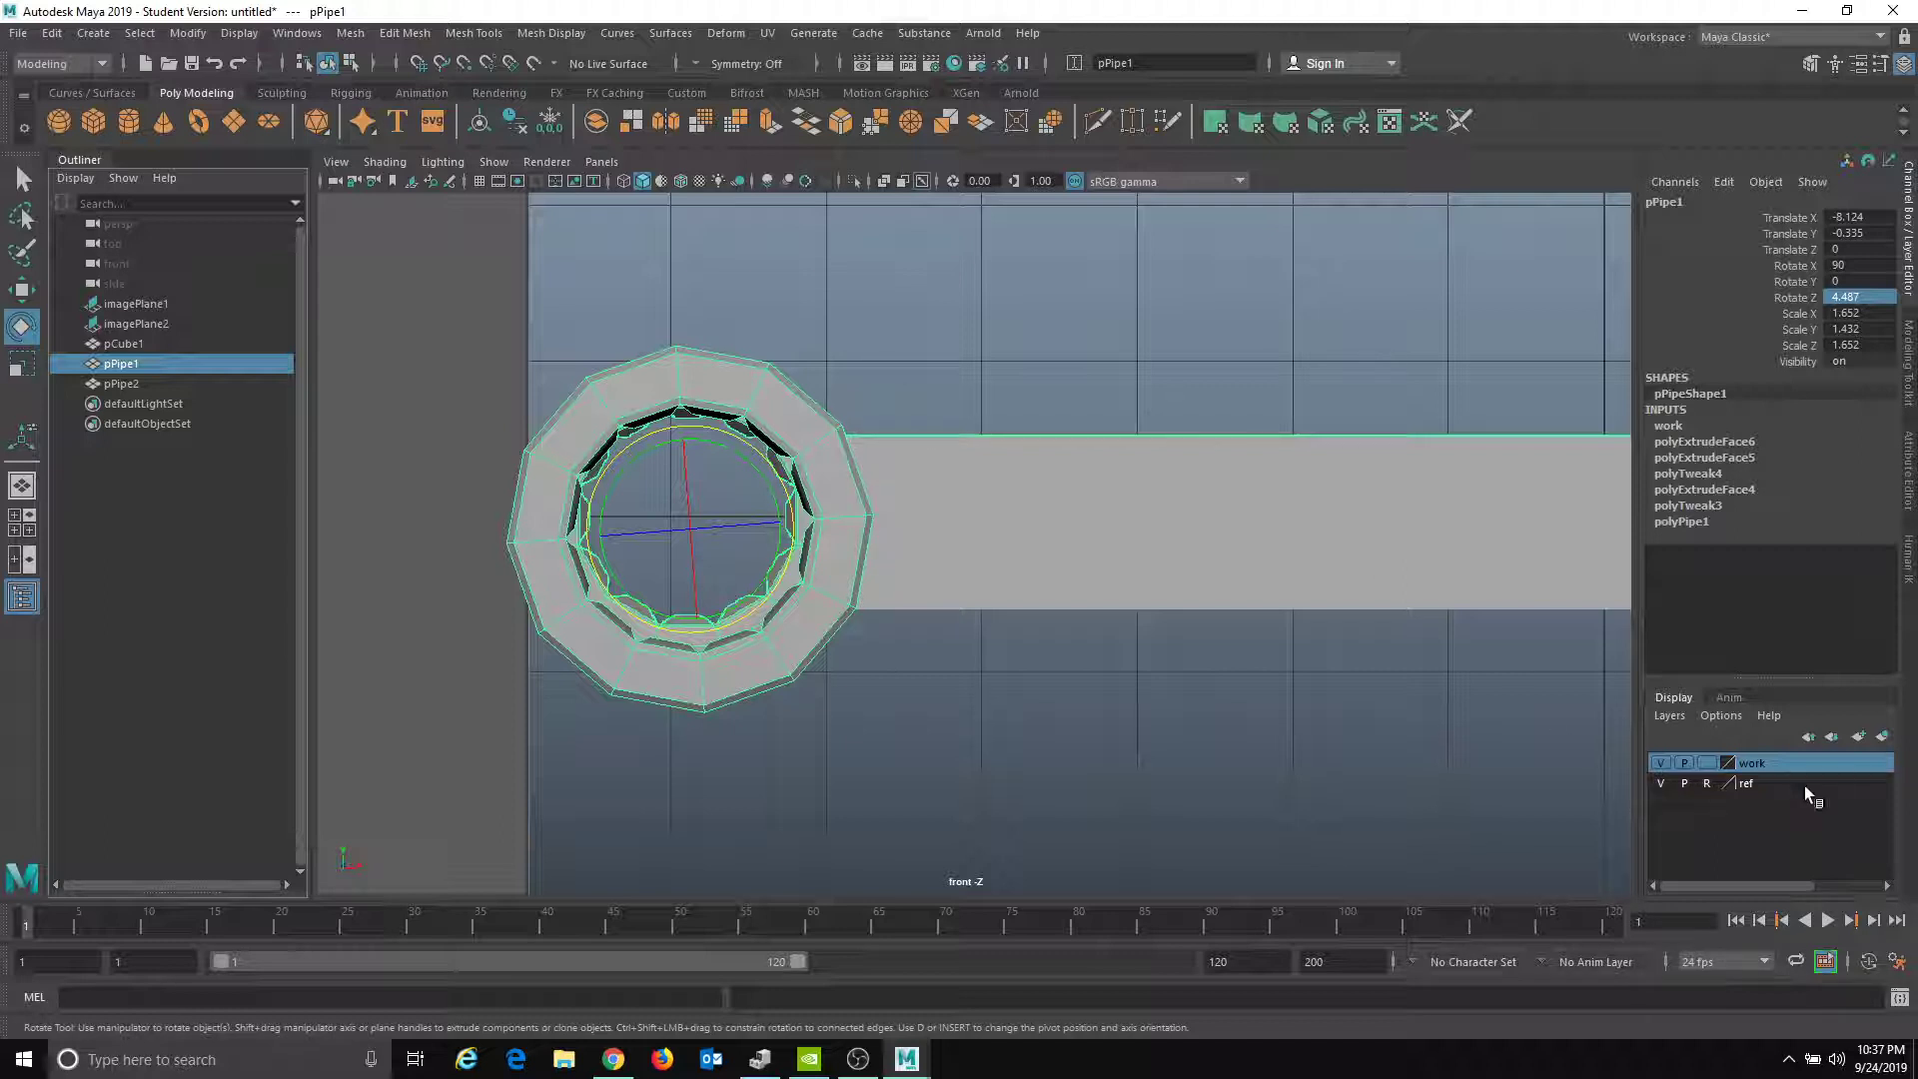
pyautogui.moveTo(708, 455); pyautogui.dragTo(730, 470)
pyautogui.doubleClick(1864, 295)
pyautogui.write('15')
pyautogui.press('Return')
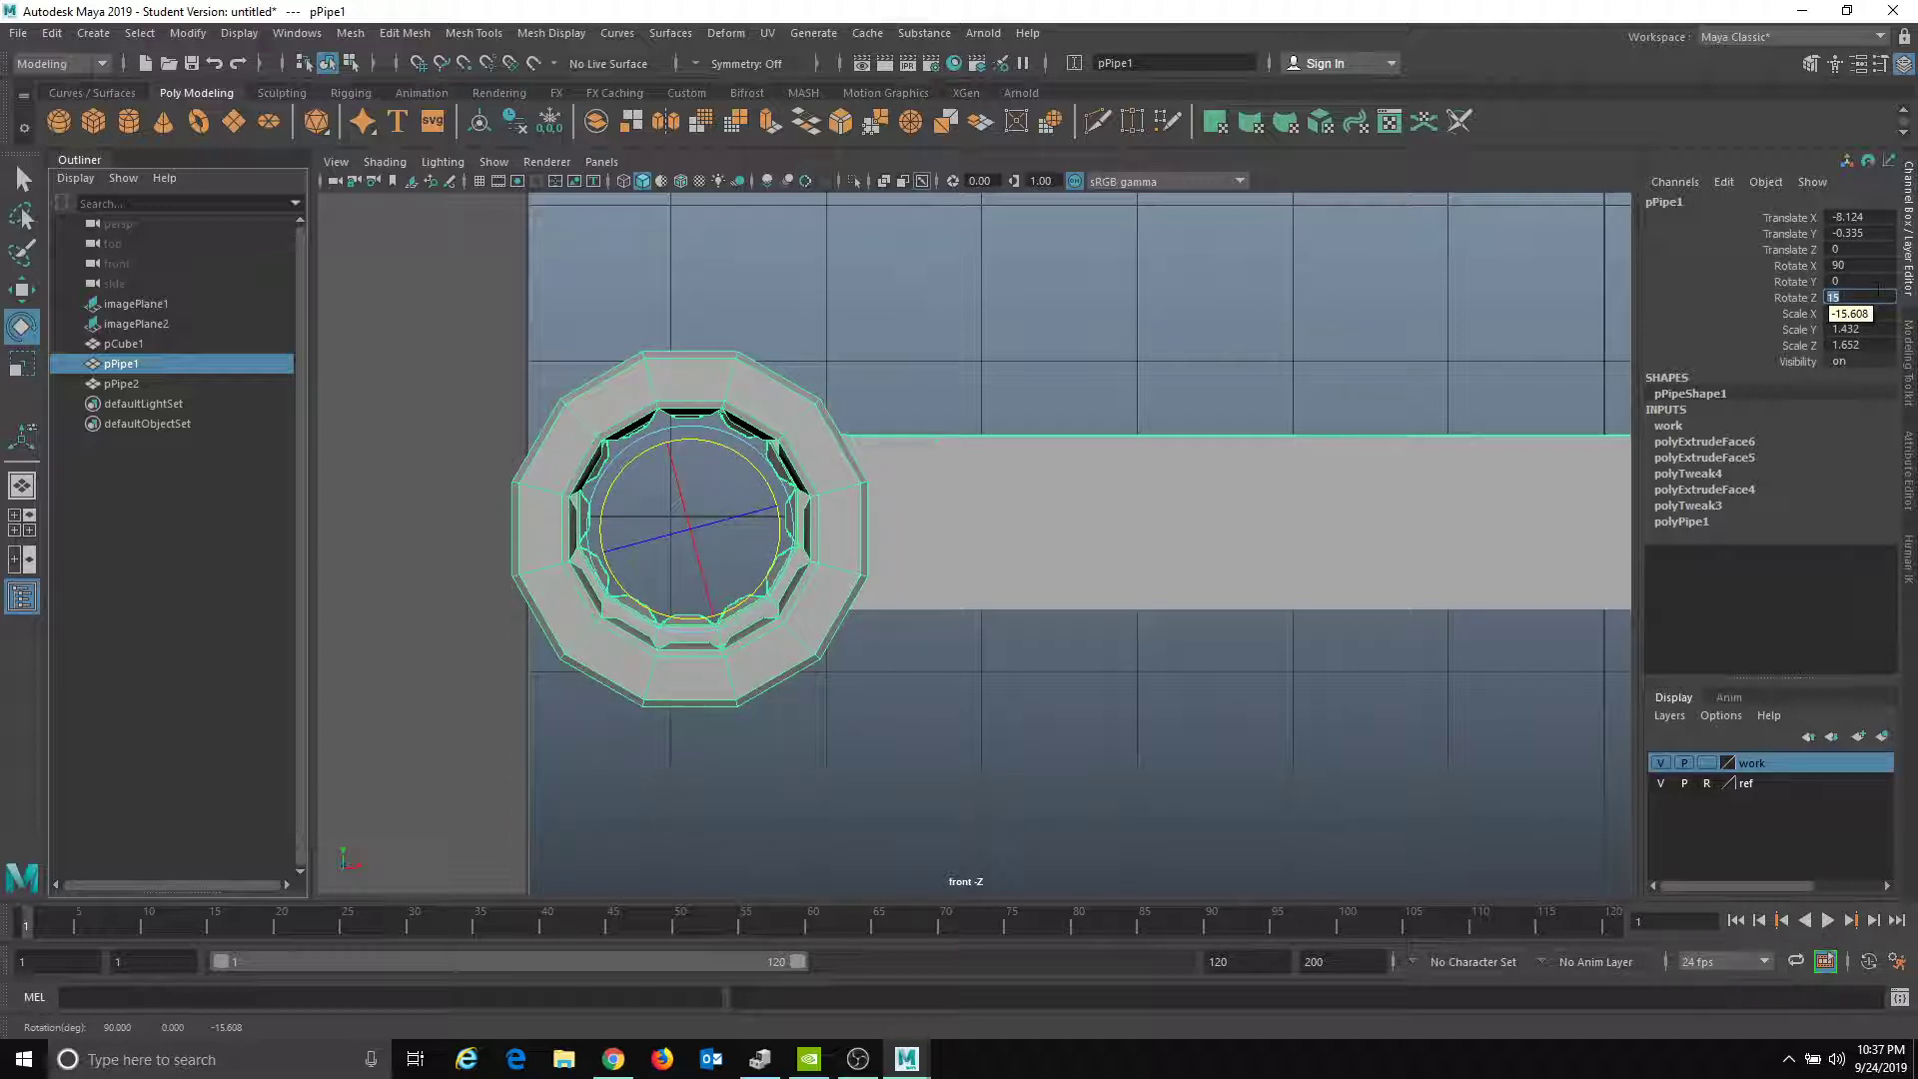
# - Scale the ring down further to about 1.42 to fit the reference outline beside the handle's end
pyautogui.keyDown('alt'); pyautogui.moveTo(535, 533); pyautogui.dragTo(1061, 543, button='right'); pyautogui.keyUp('alt')
pyautogui.press('r')
pyautogui.keyDown('alt'); pyautogui.moveTo(849, 491); pyautogui.dragTo(1232, 411, button='middle'); pyautogui.keyUp('alt')
pyautogui.moveTo(796, 477); pyautogui.dragTo(732, 473)
pyautogui.press('w')
pyautogui.keyDown('alt'); pyautogui.moveTo(903, 407); pyautogui.dragTo(892, 480, button='middle'); pyautogui.keyUp('alt')
pyautogui.click(797, 416)
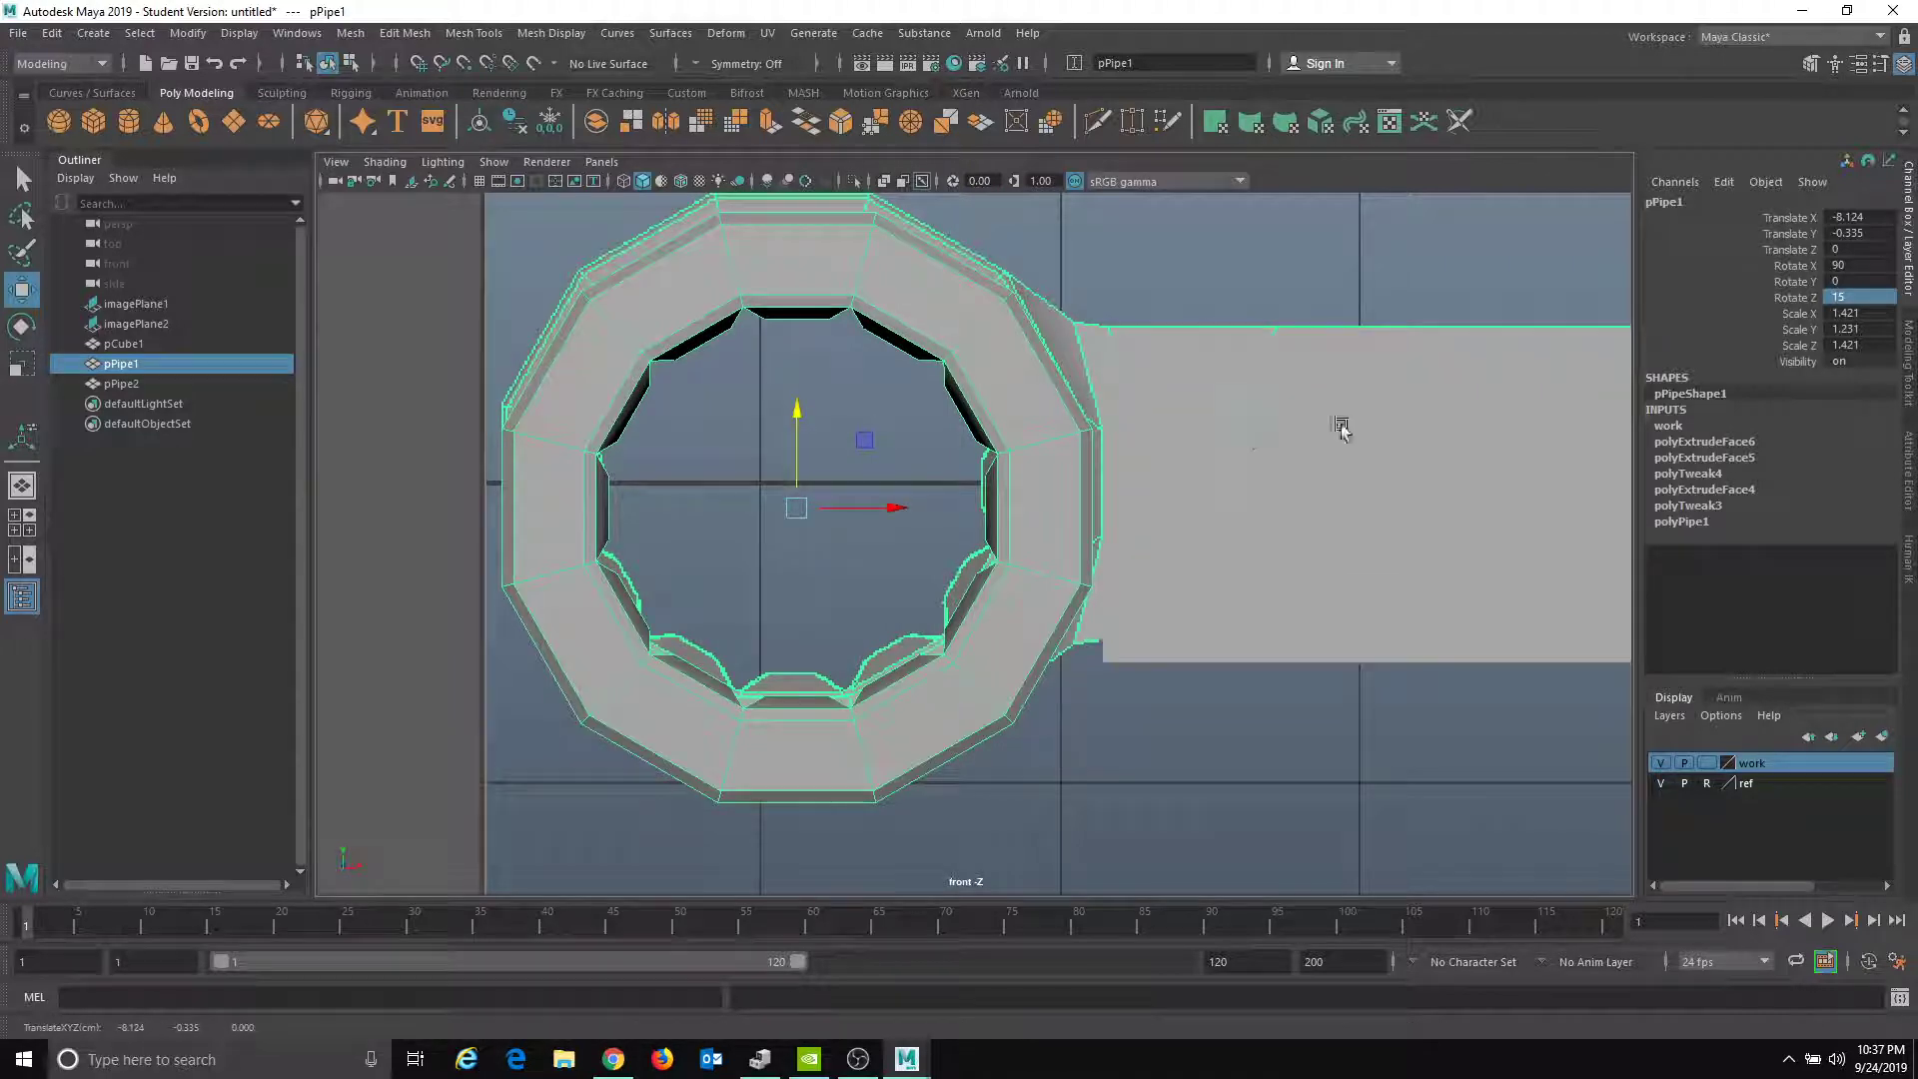
# - Nudge the ring vertically to about Y -0.284 so that it lines up with the handle
pyautogui.click(1205, 449)
pyautogui.keyDown('shift'); pyautogui.click(1039, 492); pyautogui.keyUp('shift')
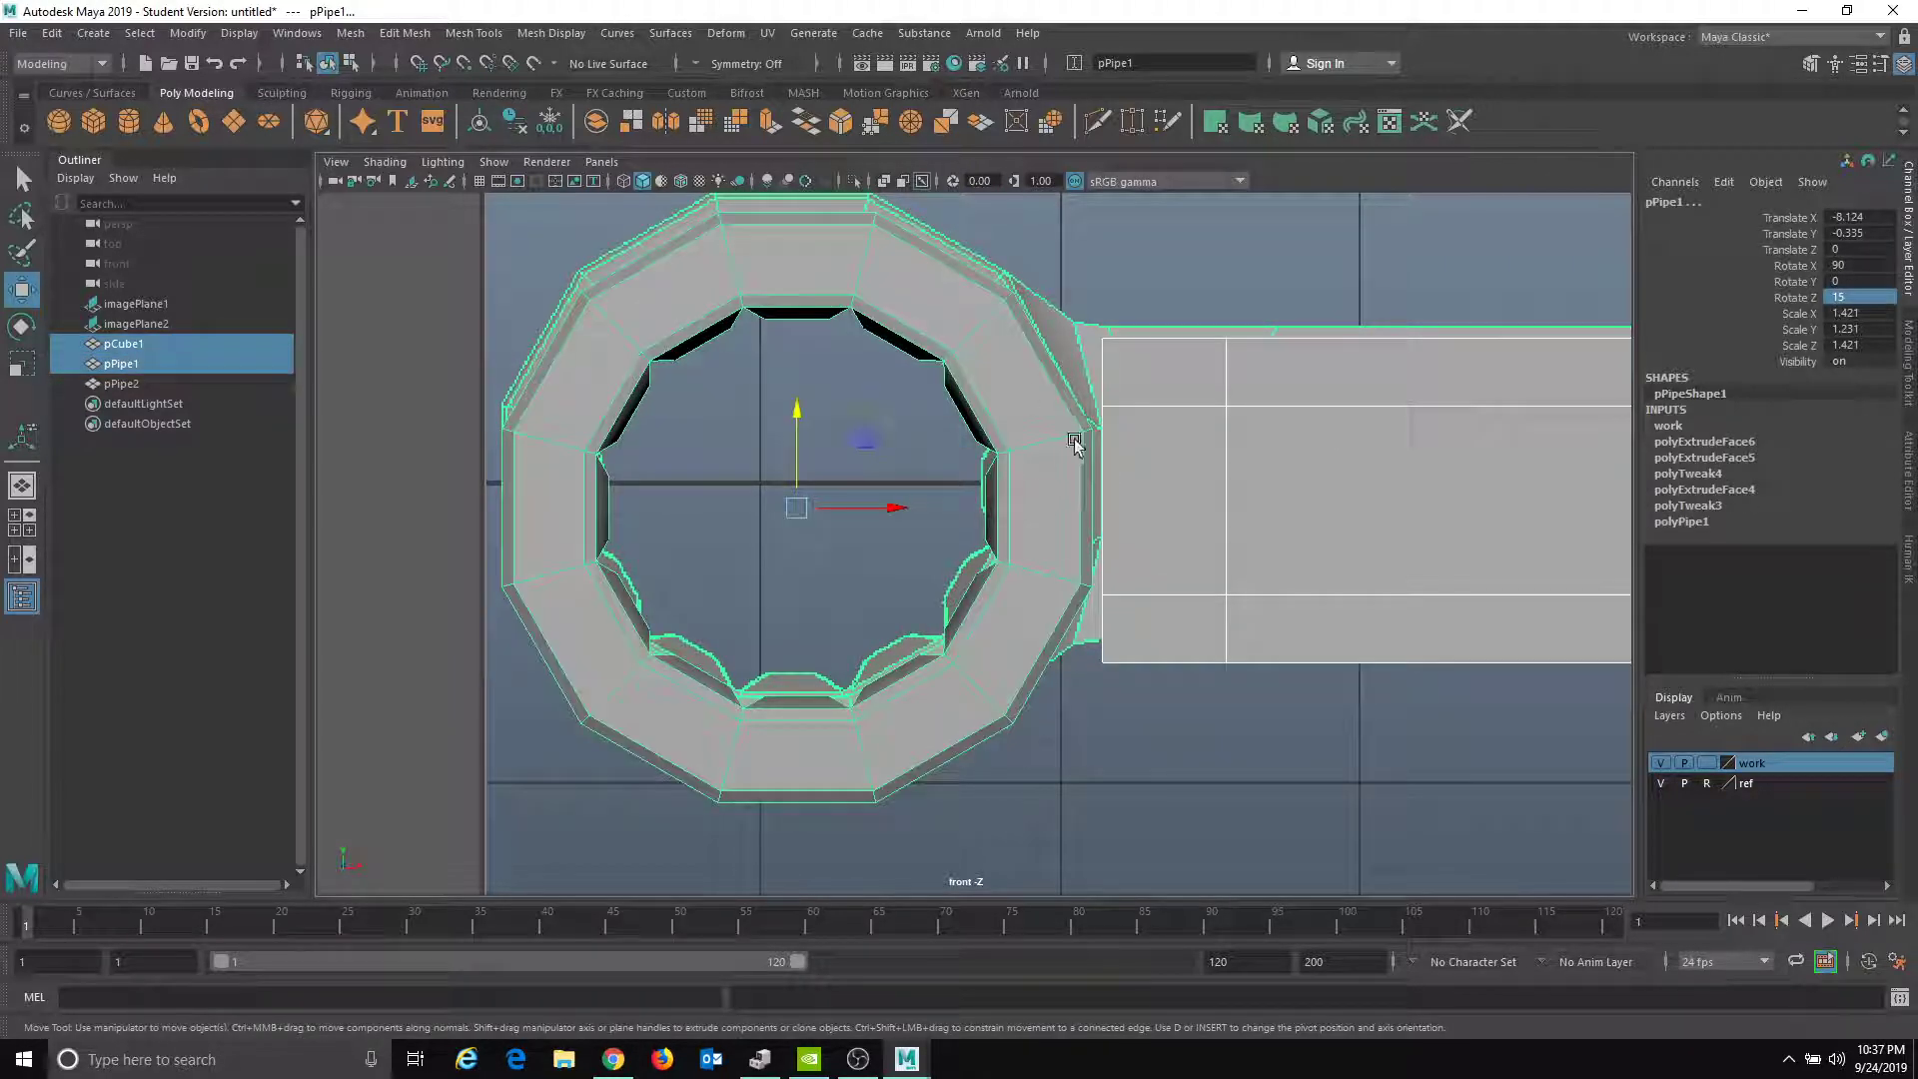
pyautogui.click(1055, 476)
pyautogui.moveTo(799, 408); pyautogui.dragTo(796, 394)
pyautogui.keyDown('shift'); pyautogui.click(1208, 514); pyautogui.keyUp('shift')
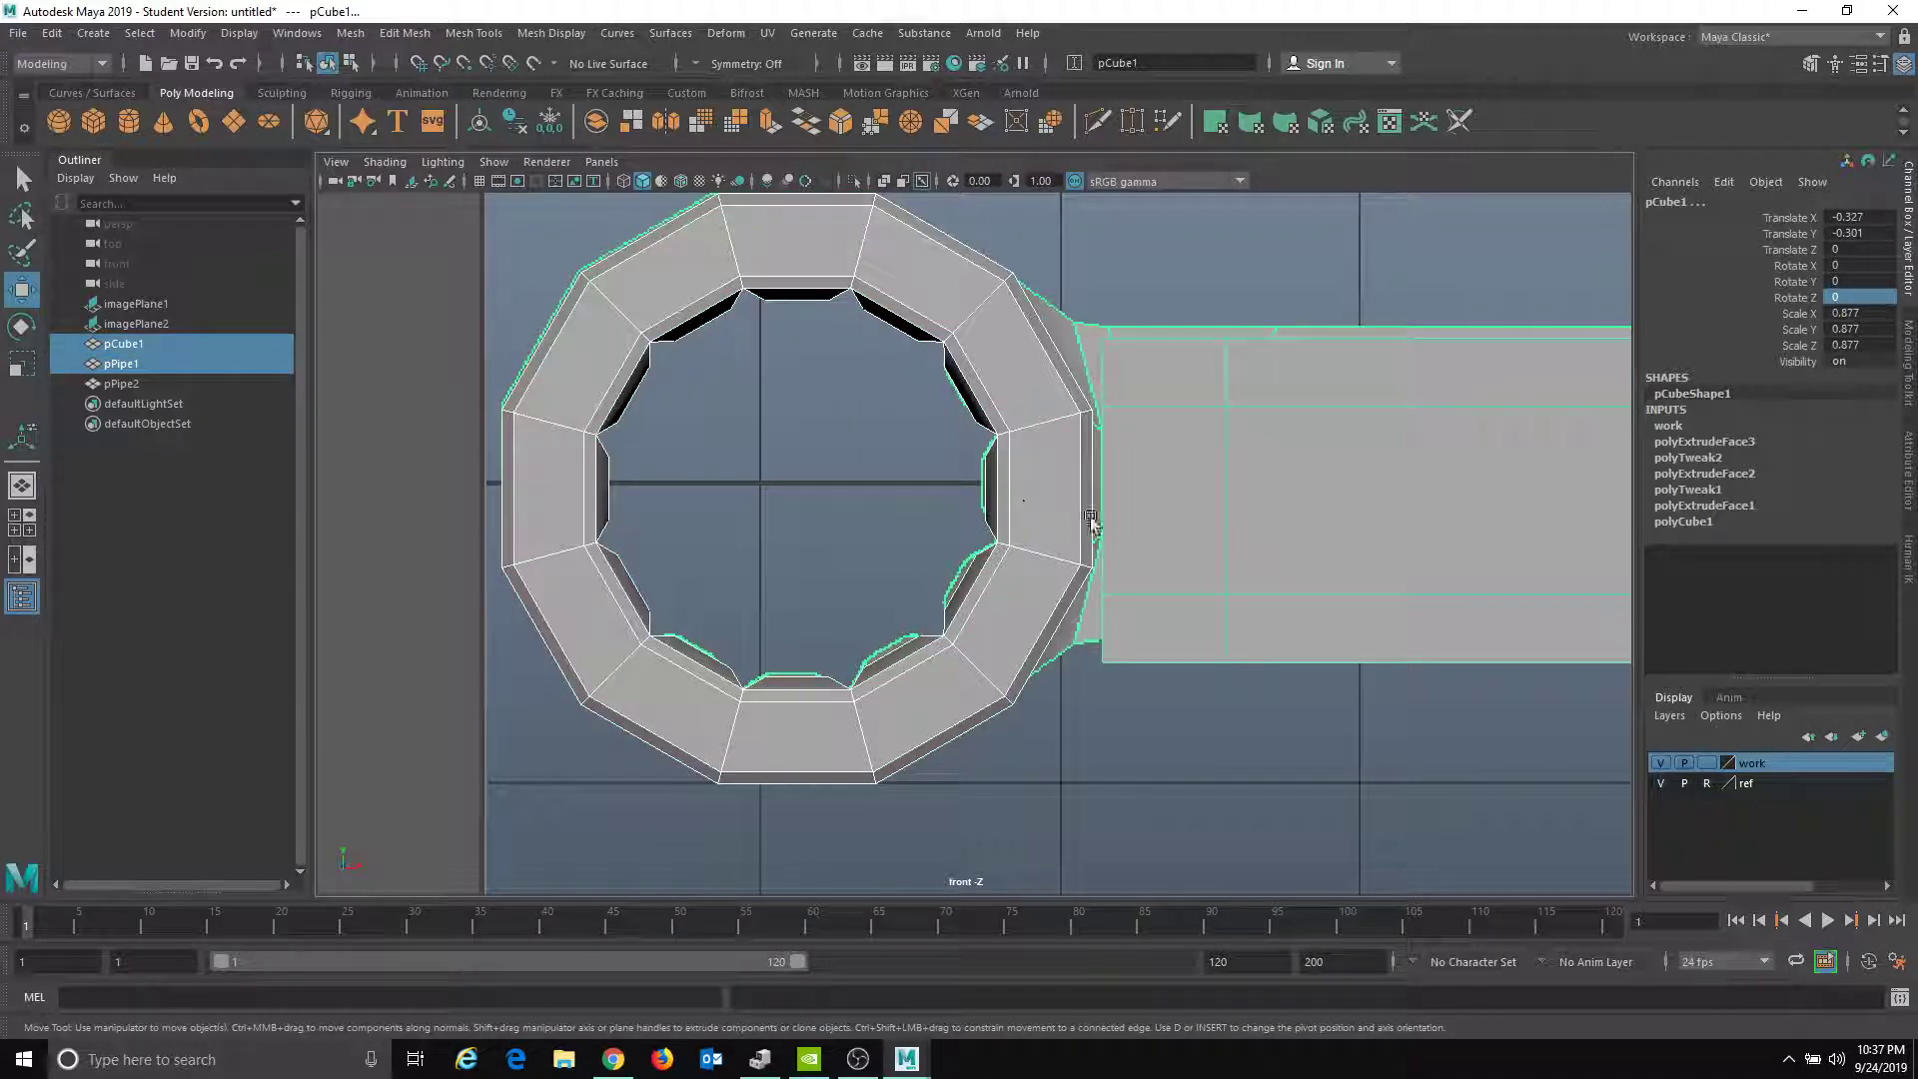
pyautogui.click(1014, 499)
pyautogui.moveTo(807, 400); pyautogui.dragTo(805, 405)
# - Select the handle, ring and jaw together and delete their construction history
pyautogui.click(1276, 458)
pyautogui.keyDown('shift'); pyautogui.click(1032, 429); pyautogui.keyUp('shift')
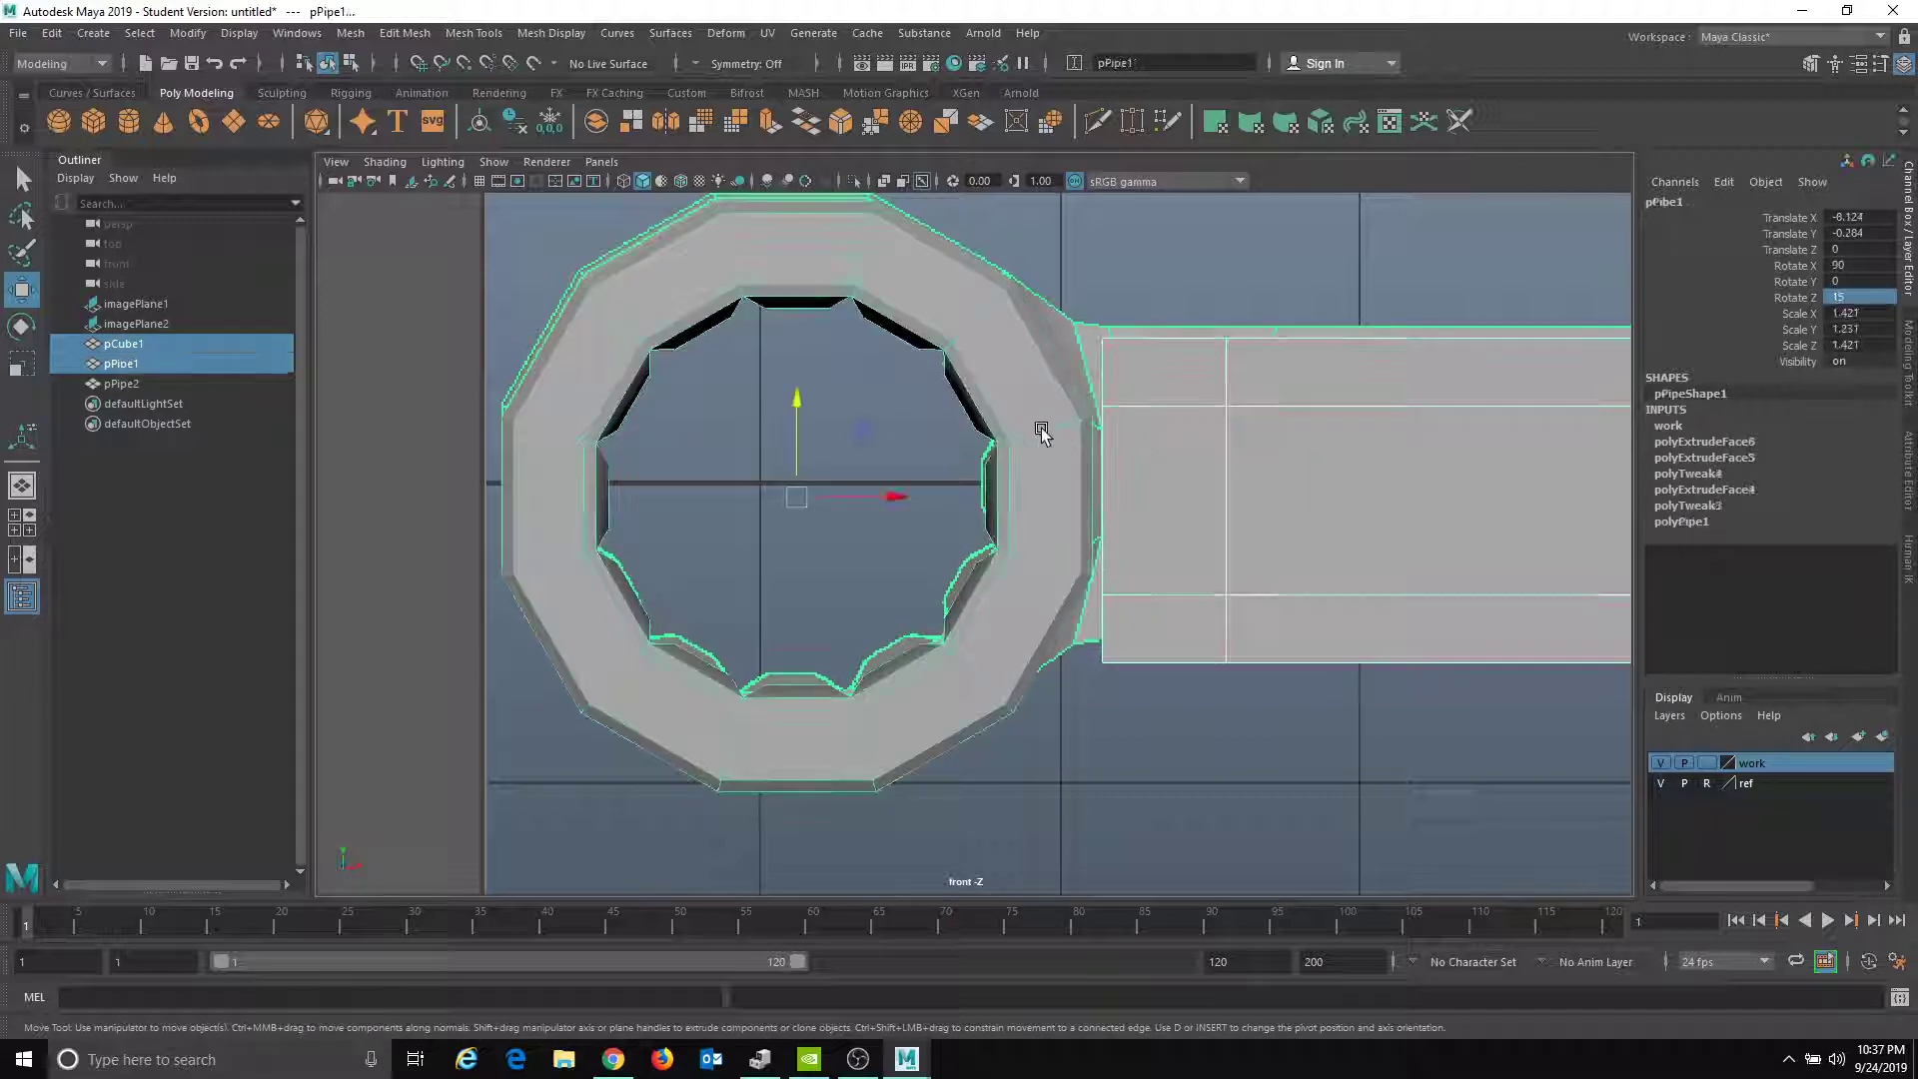
pyautogui.scroll(-10, 1328, 543)
pyautogui.keyDown('alt'); pyautogui.moveTo(1328, 543); pyautogui.dragTo(927, 544, button='middle'); pyautogui.keyUp('alt')
pyautogui.scroll(1, 1192, 617)
pyautogui.keyDown('shift'); pyautogui.click(1297, 560); pyautogui.keyUp('shift')
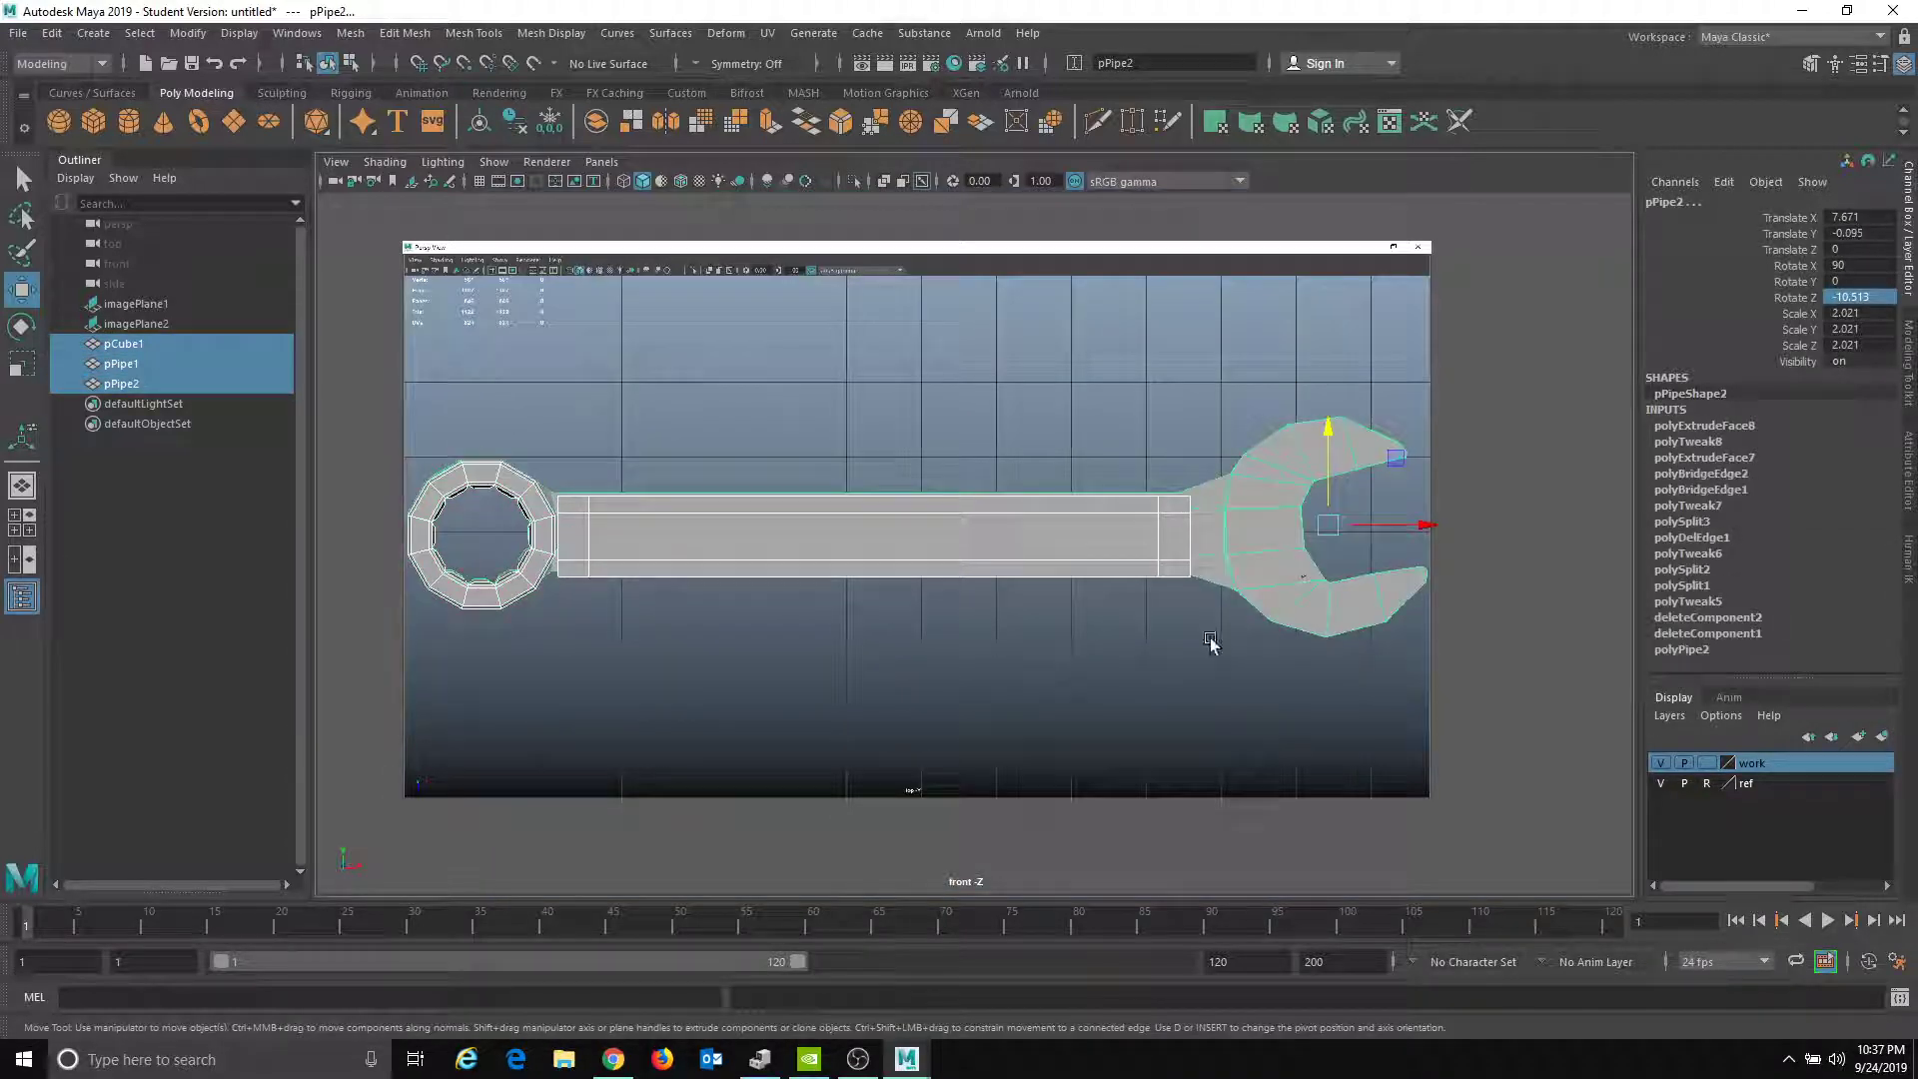
pyautogui.scroll(2, 1140, 598)
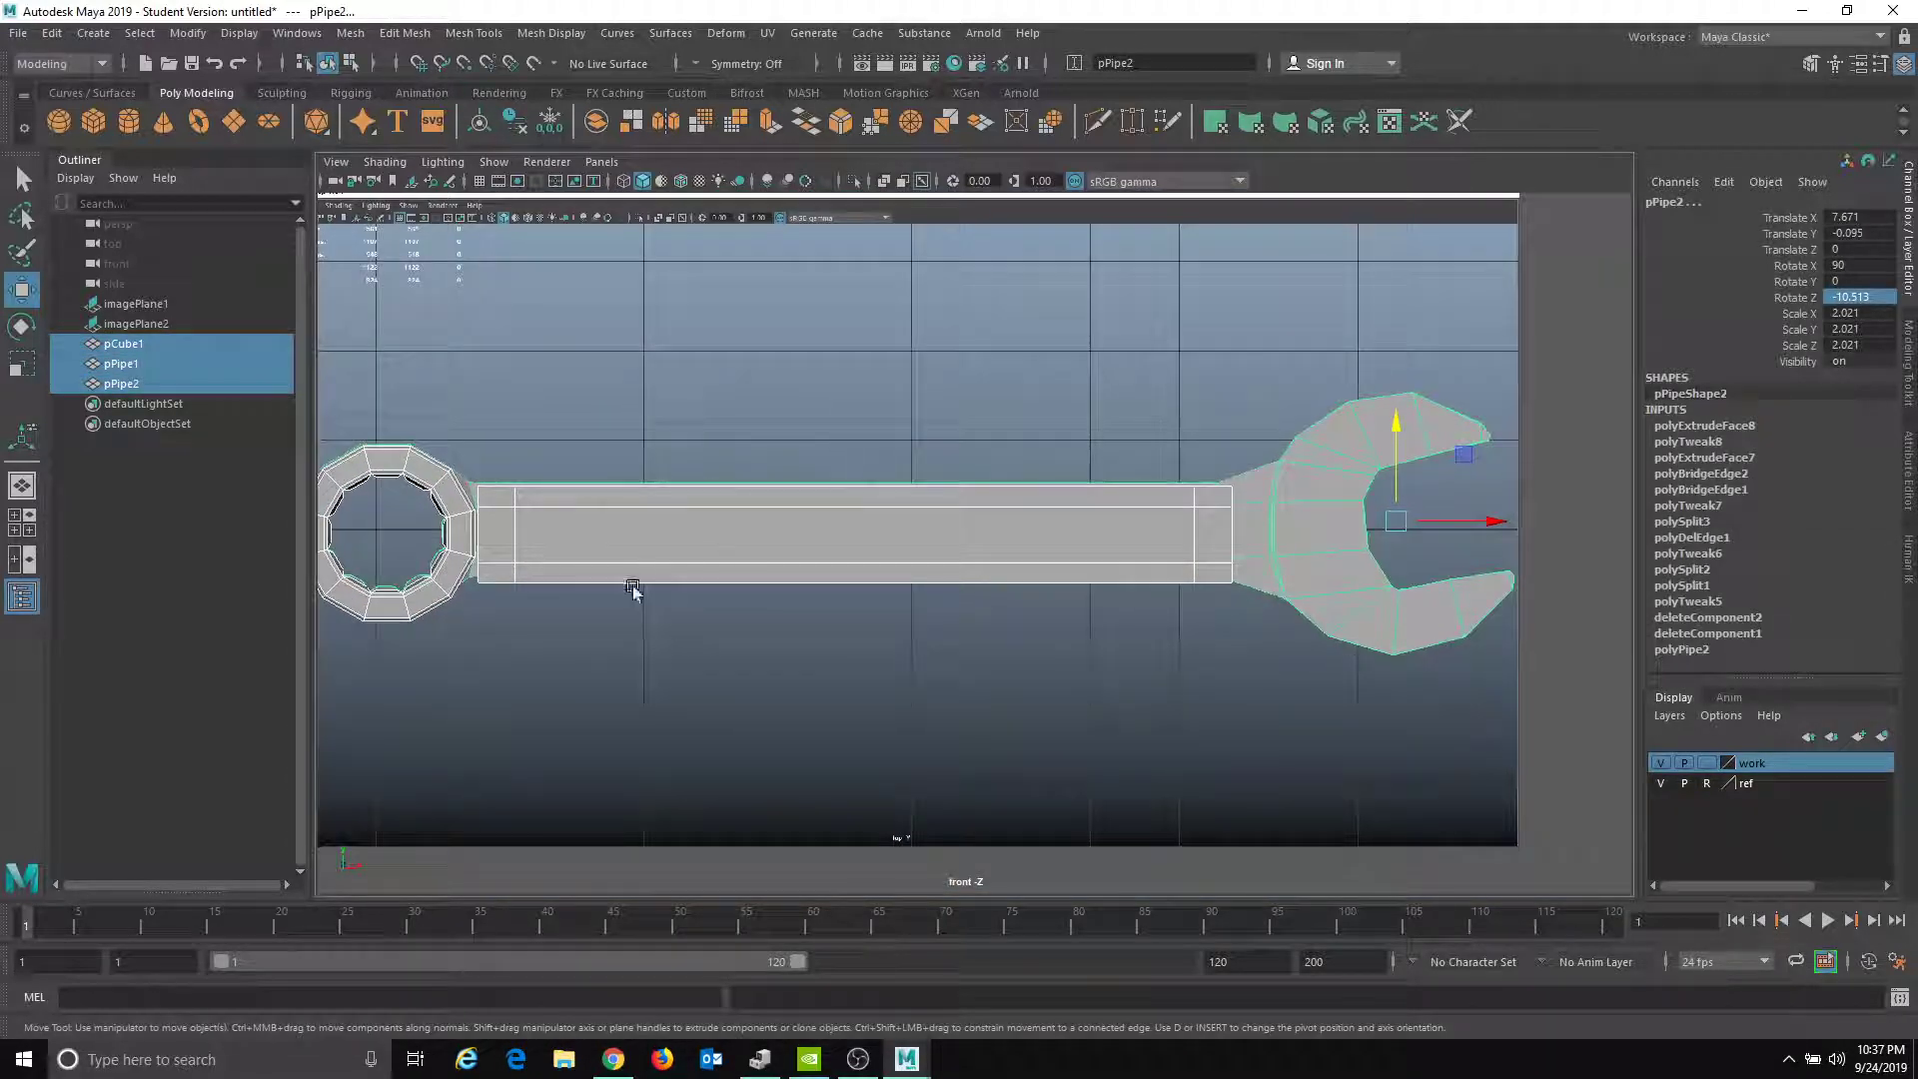
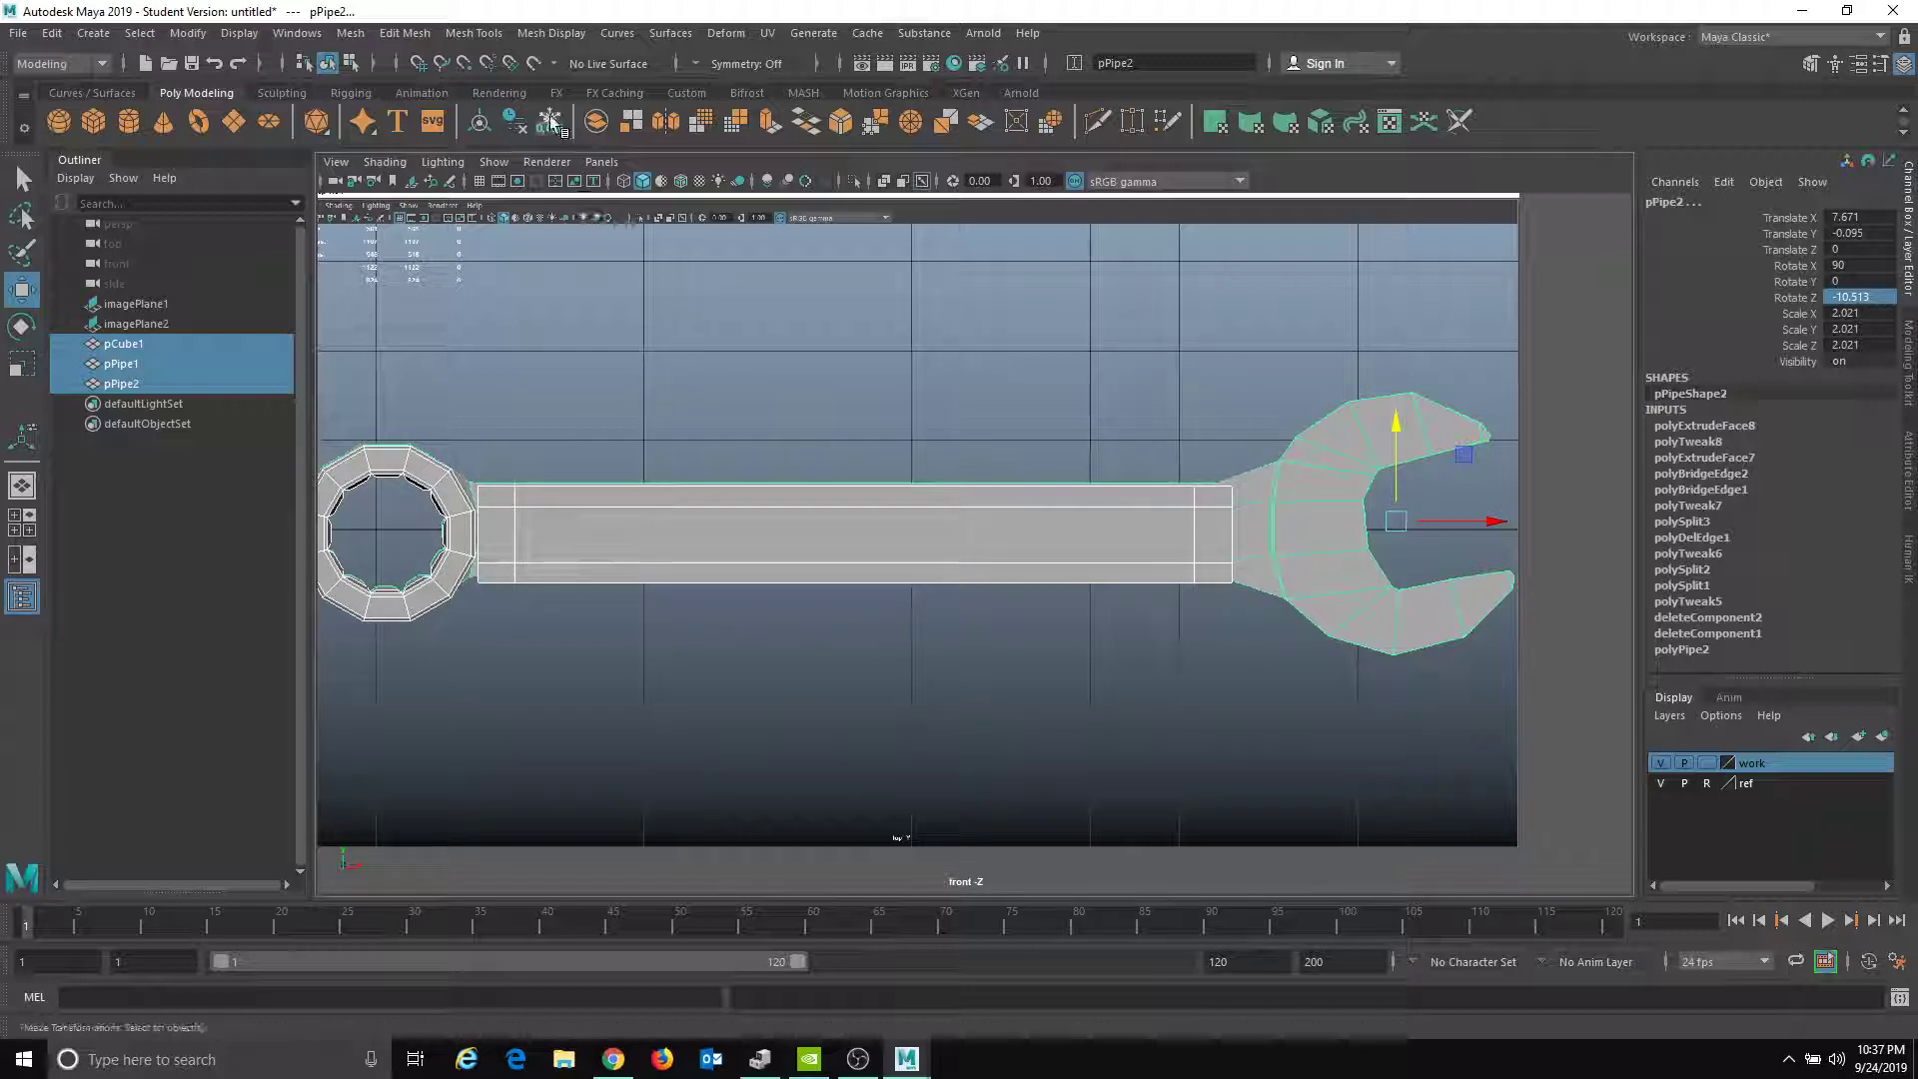
pyautogui.click(52, 33)
pyautogui.moveTo(206, 270)
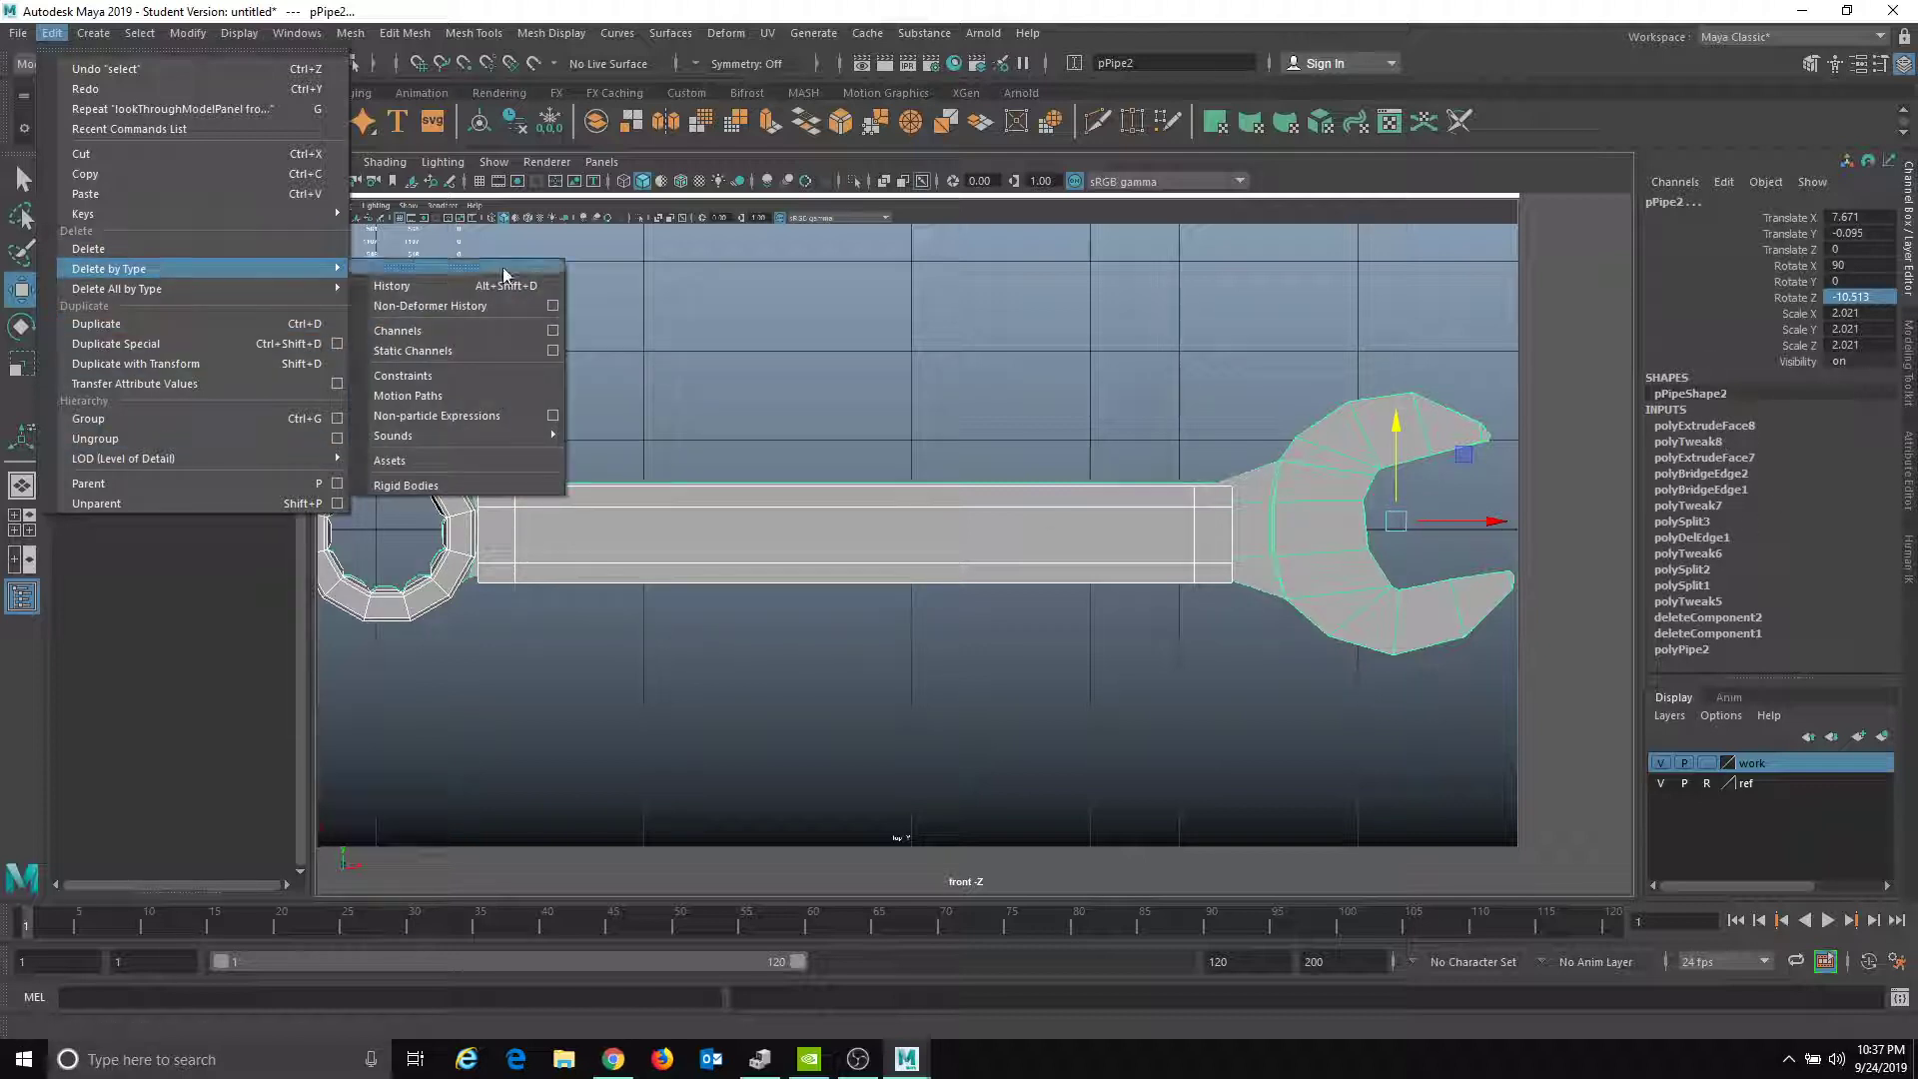
pyautogui.click(483, 288)
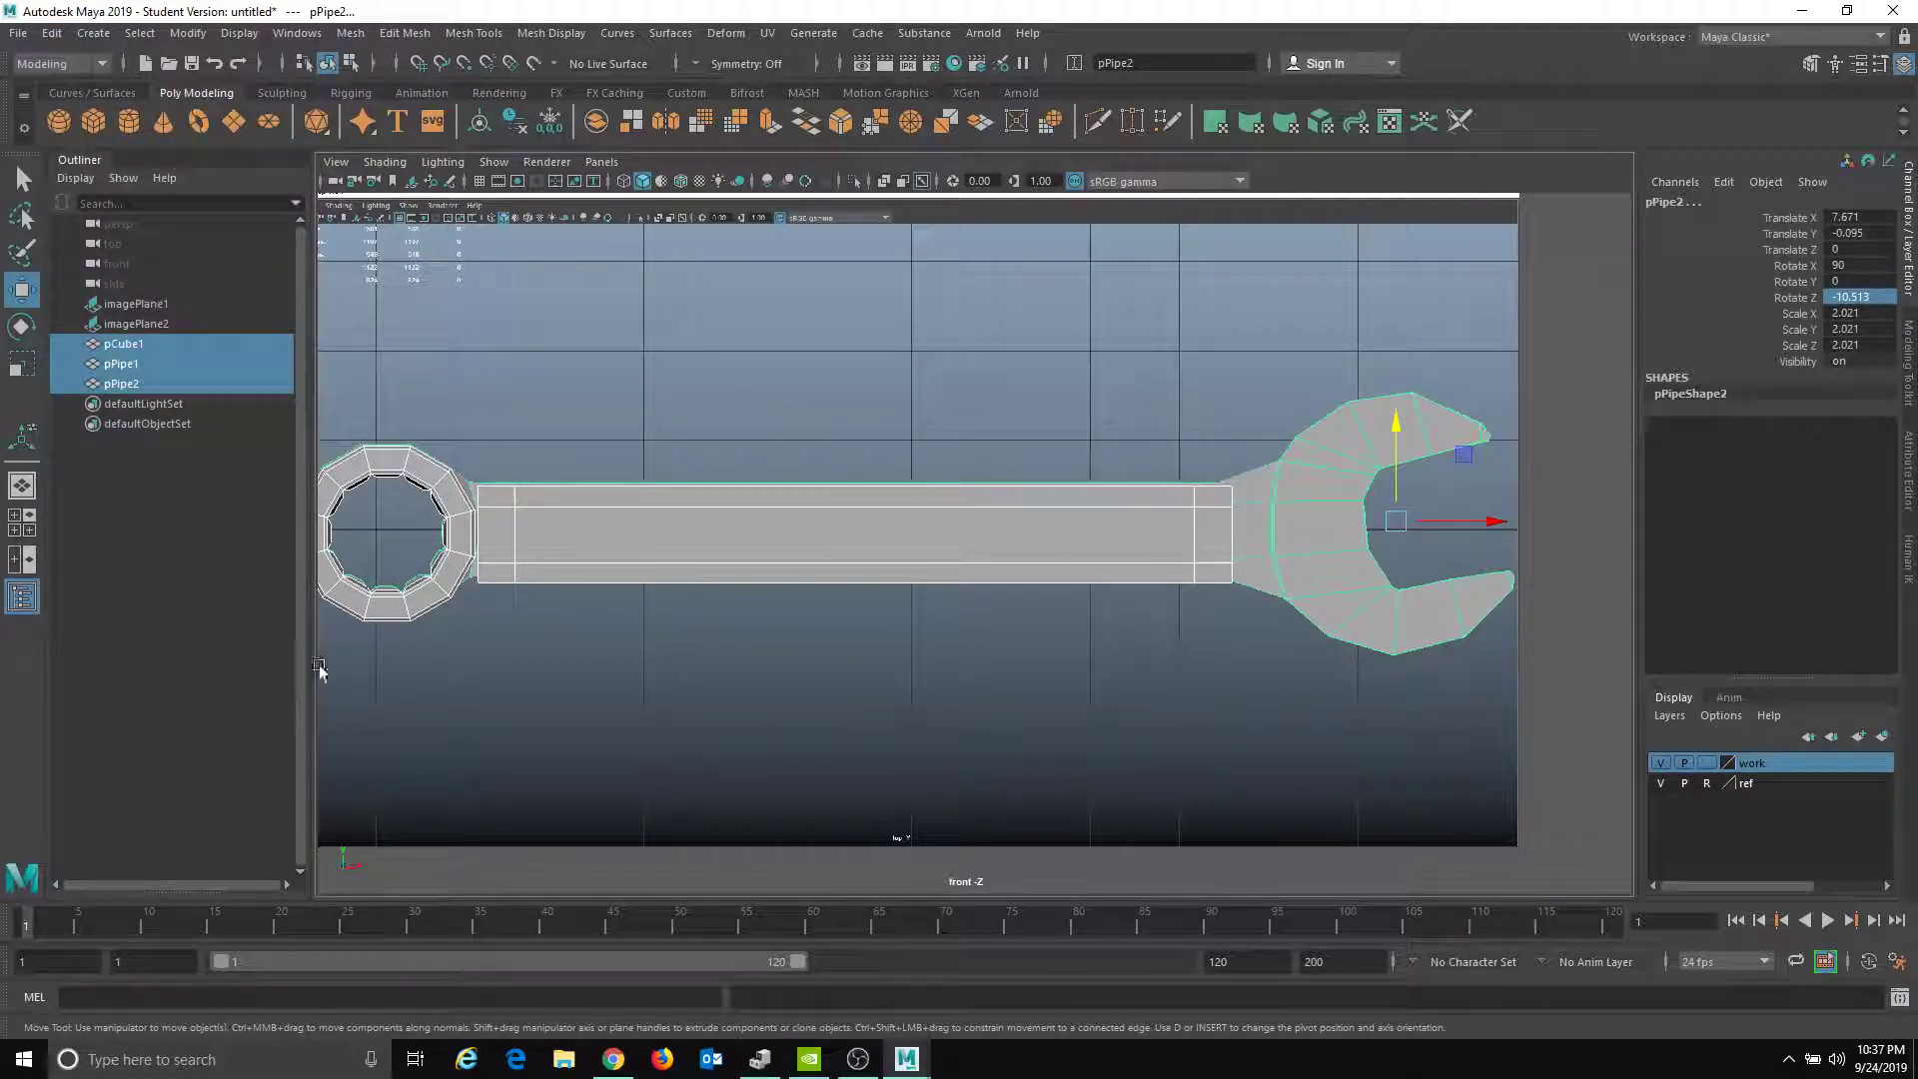
# - Freeze the transformations of the ring, handle and jaw in turn, and select all three parts together
pyautogui.click(422, 469)
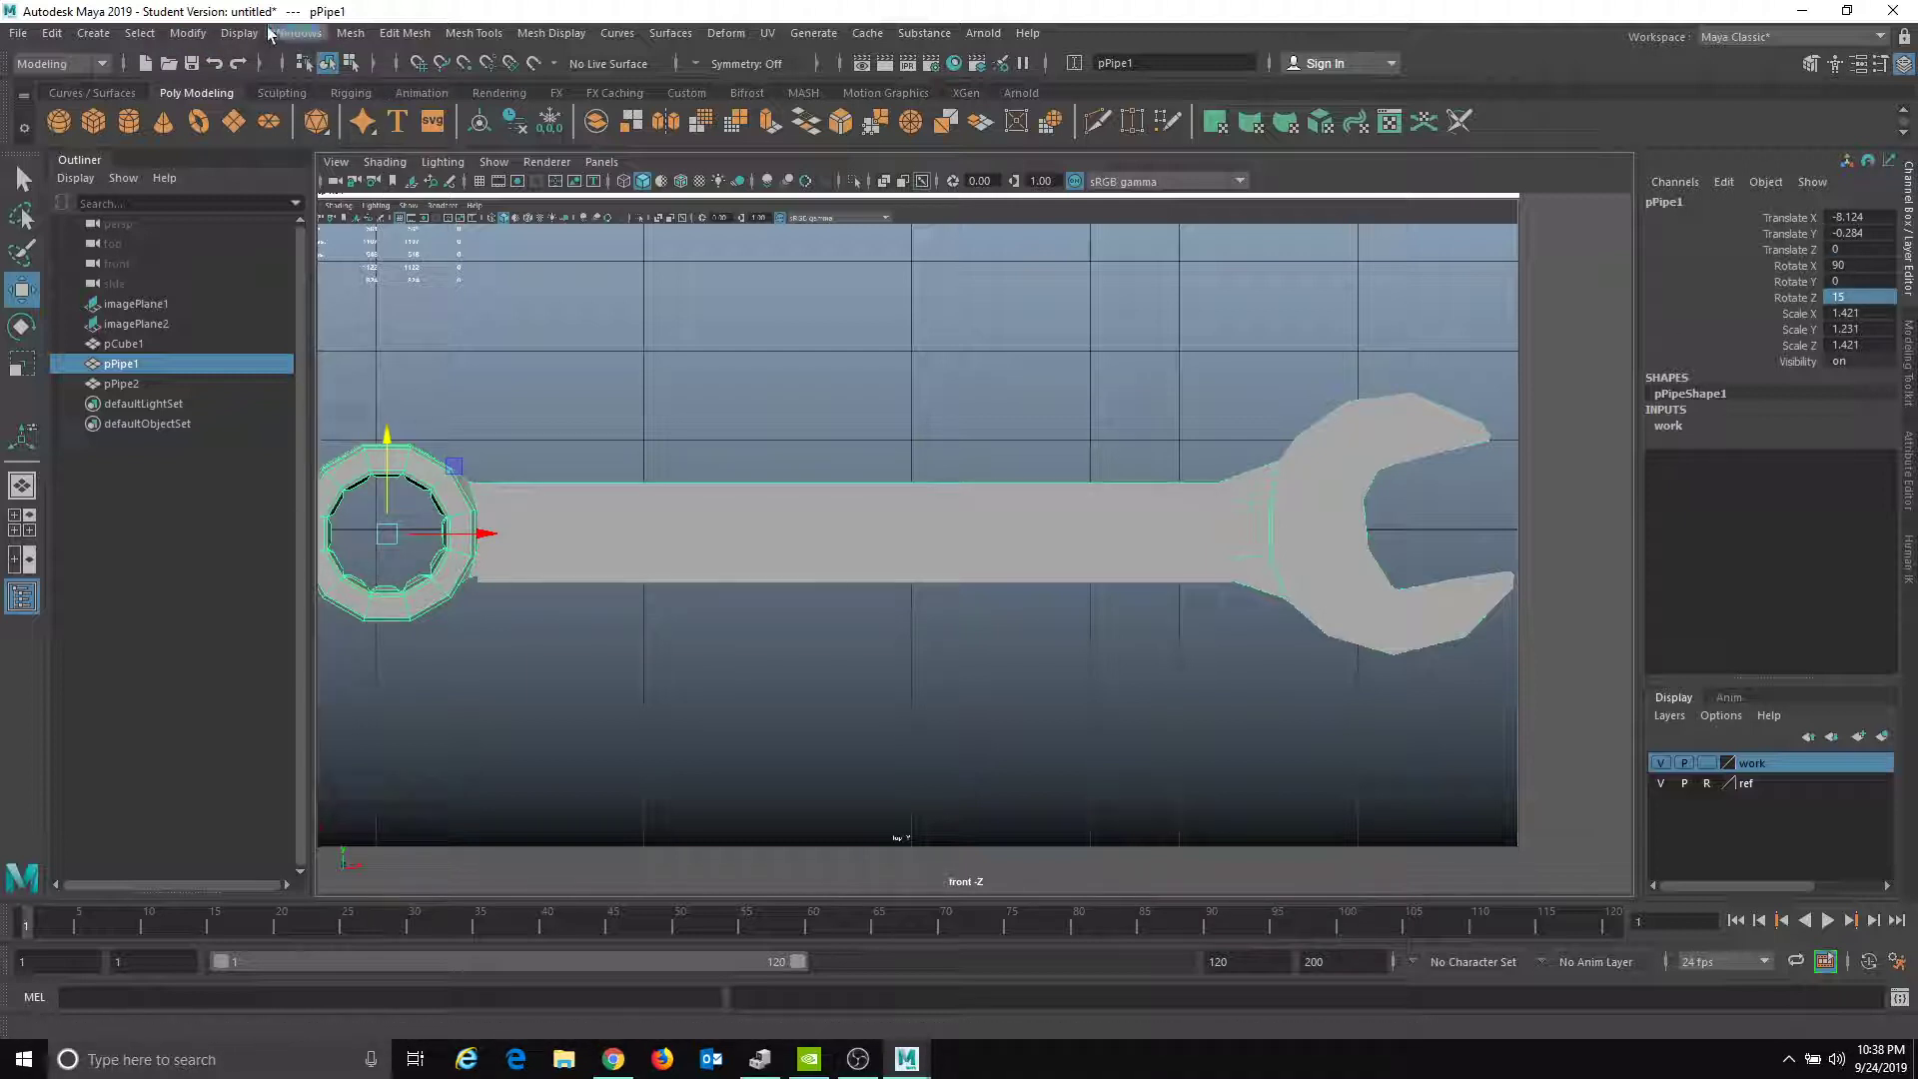
pyautogui.click(186, 33)
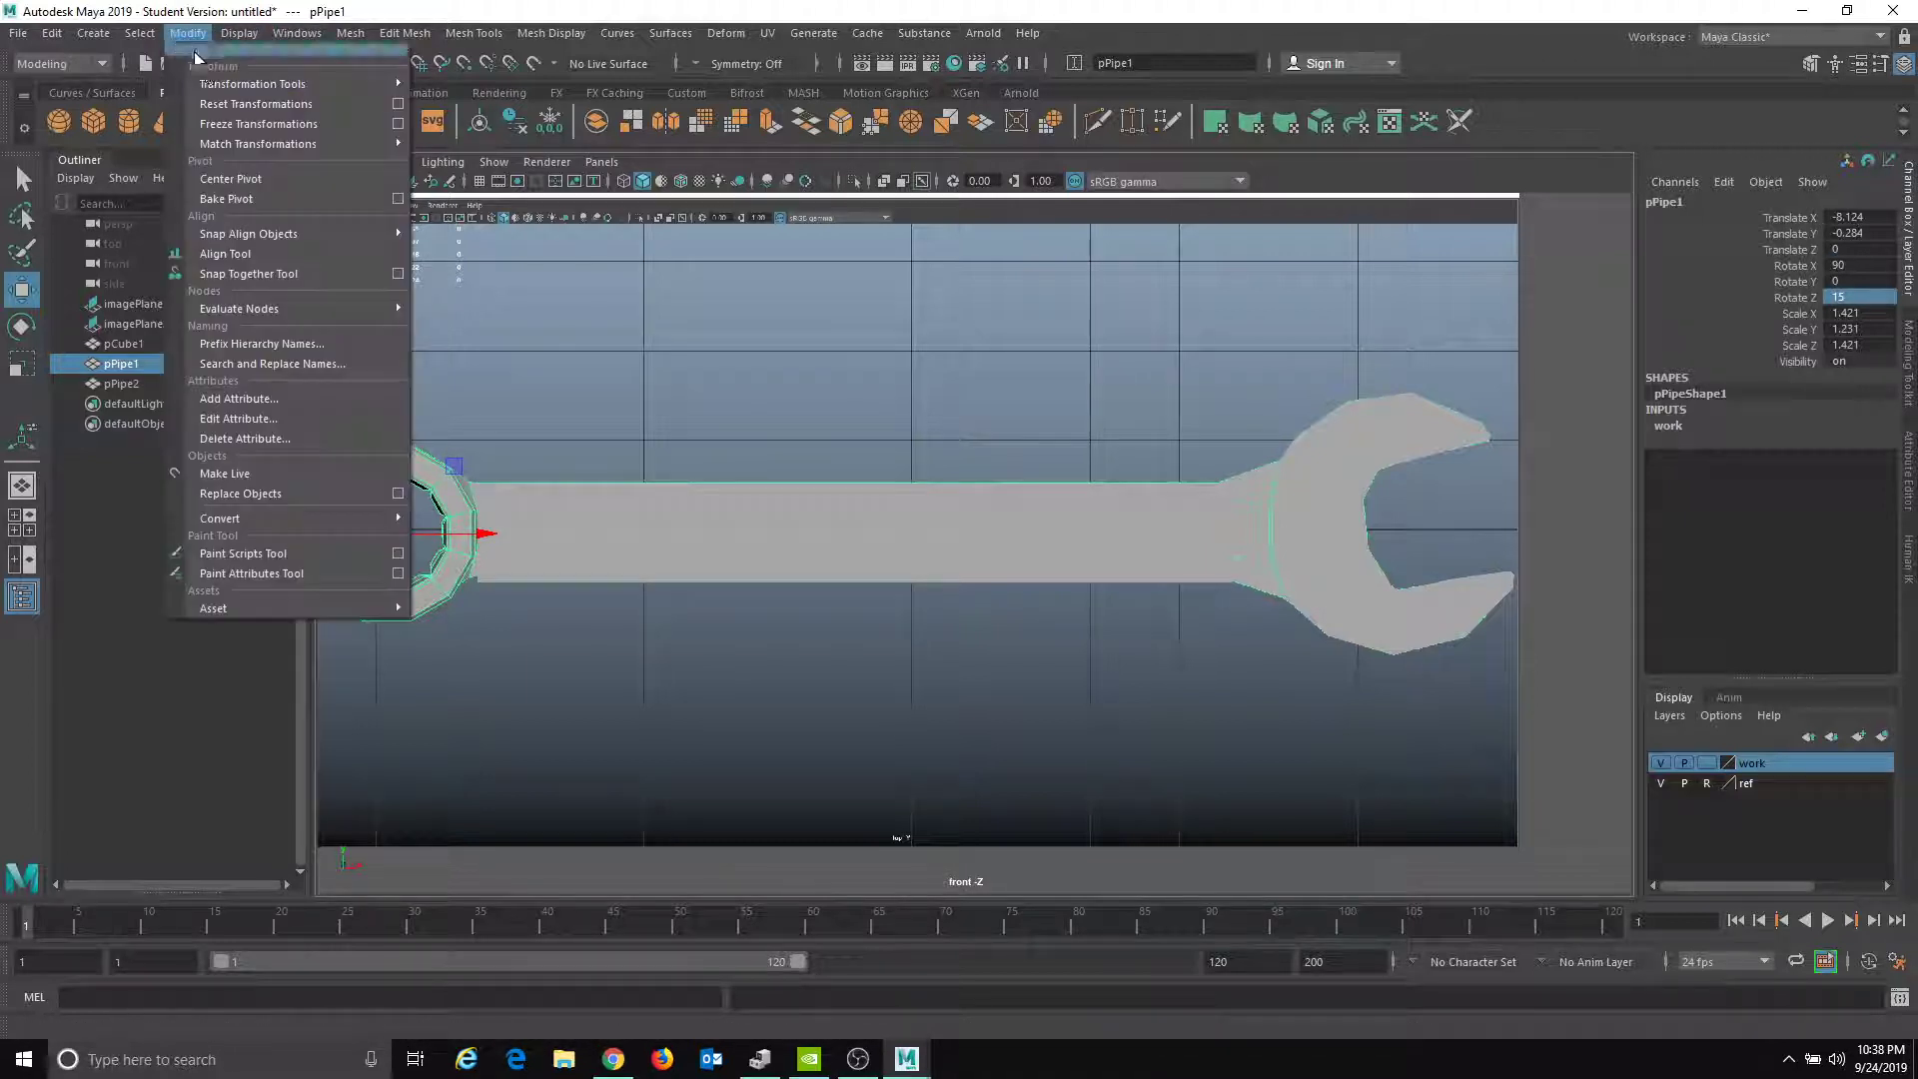
pyautogui.click(240, 127)
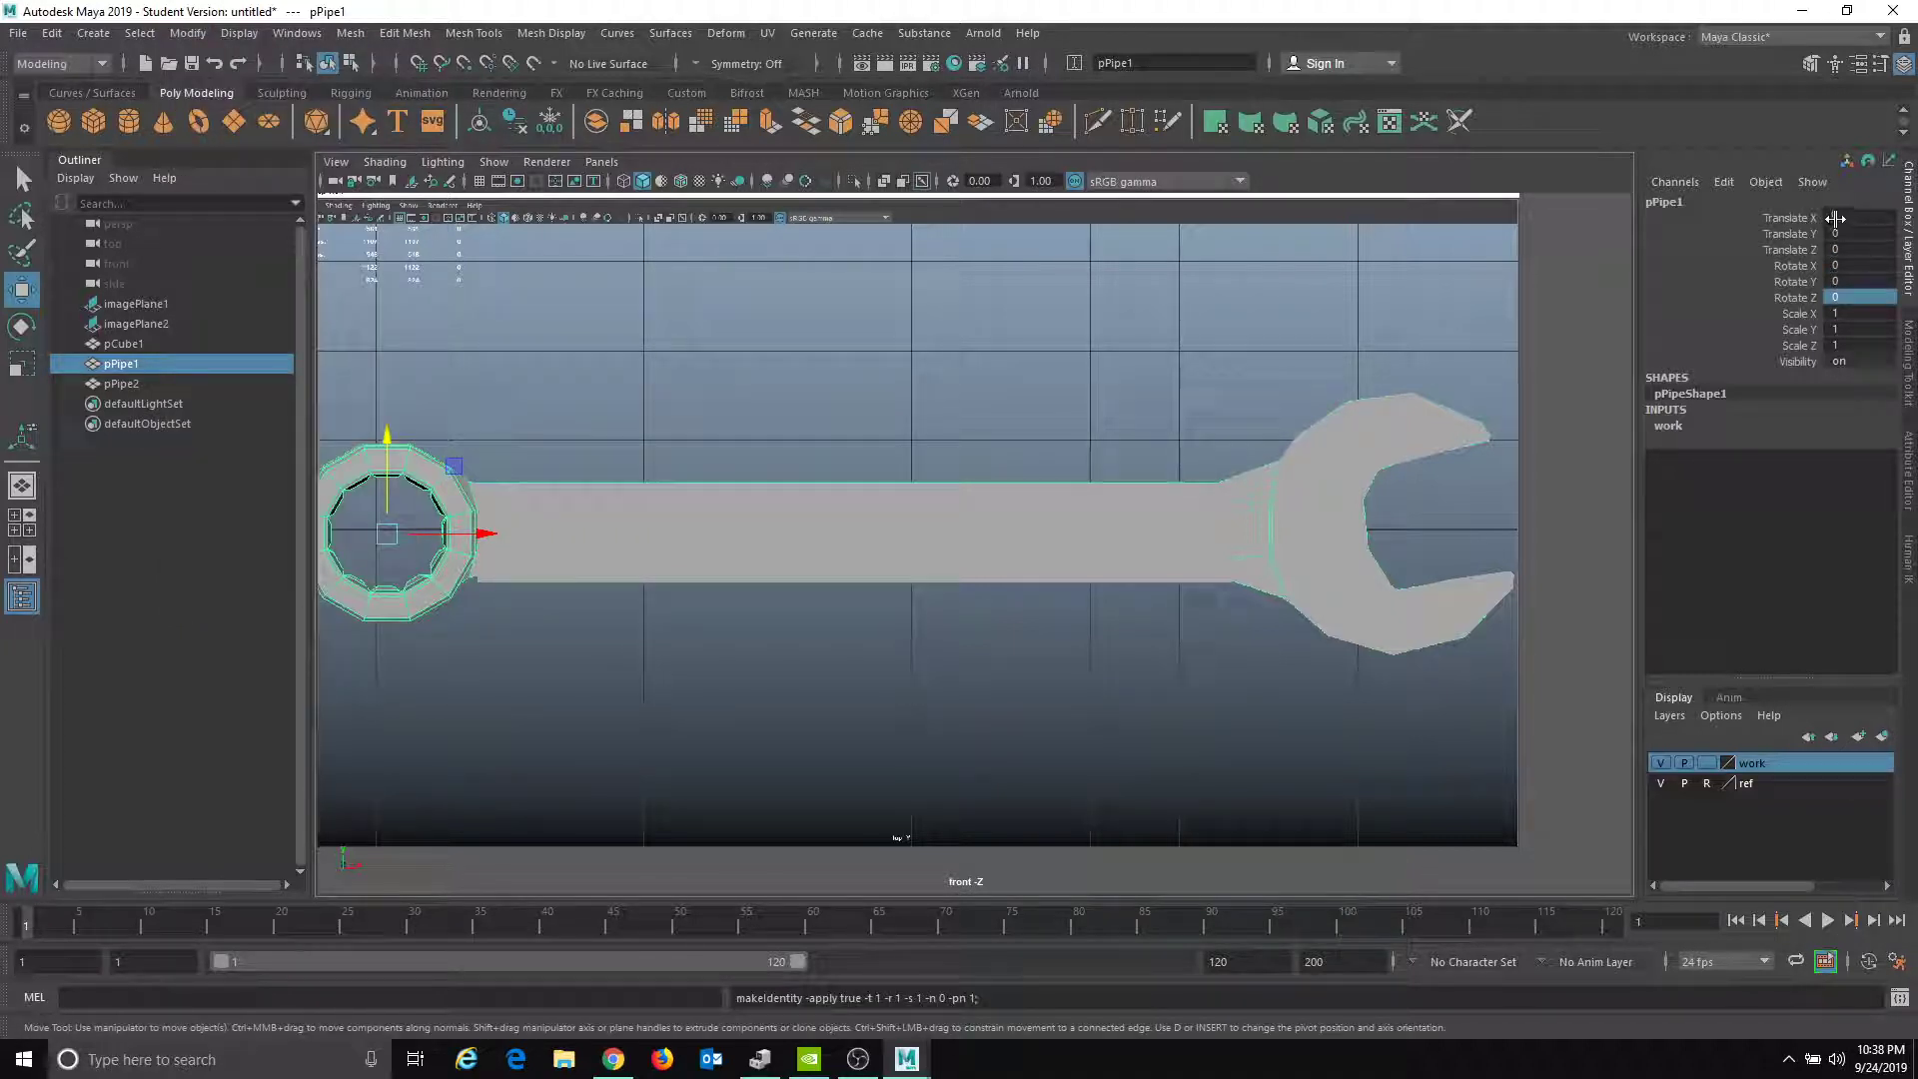
pyautogui.click(557, 523)
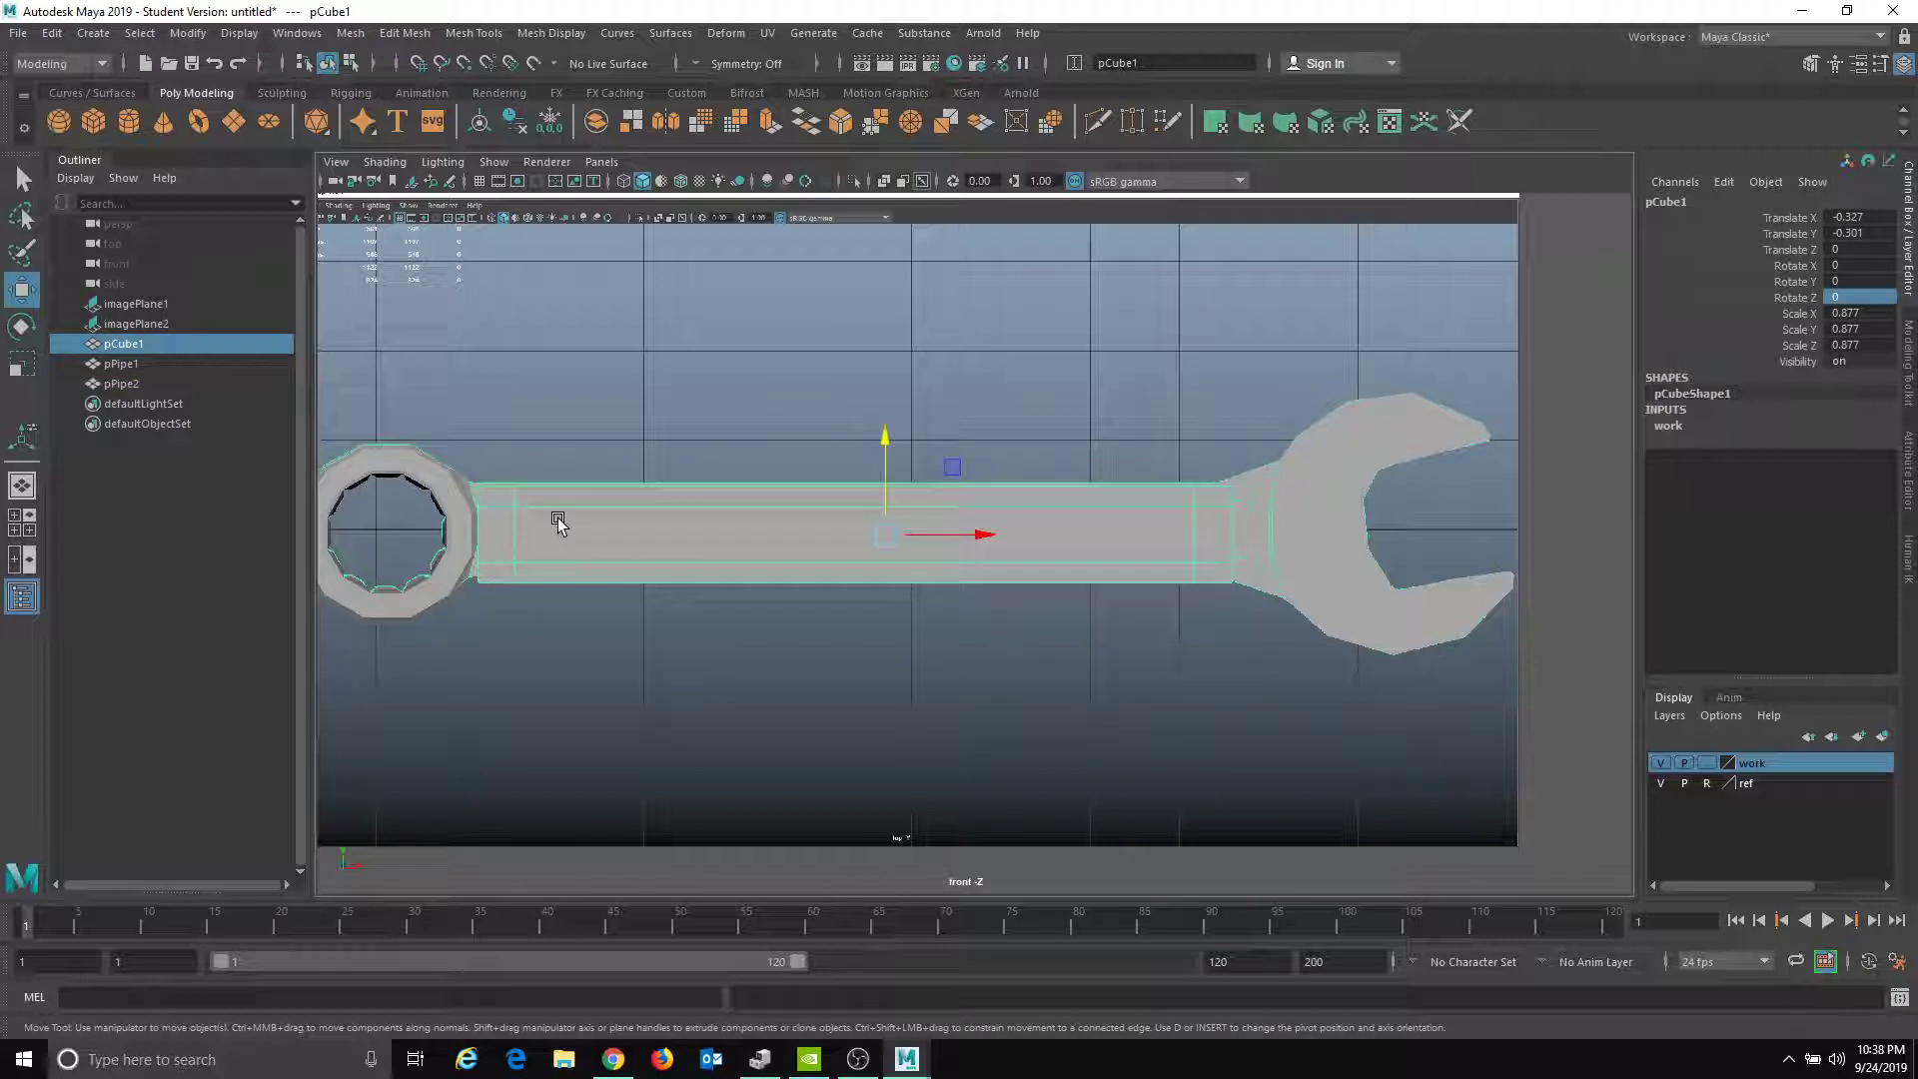
pyautogui.press('g')
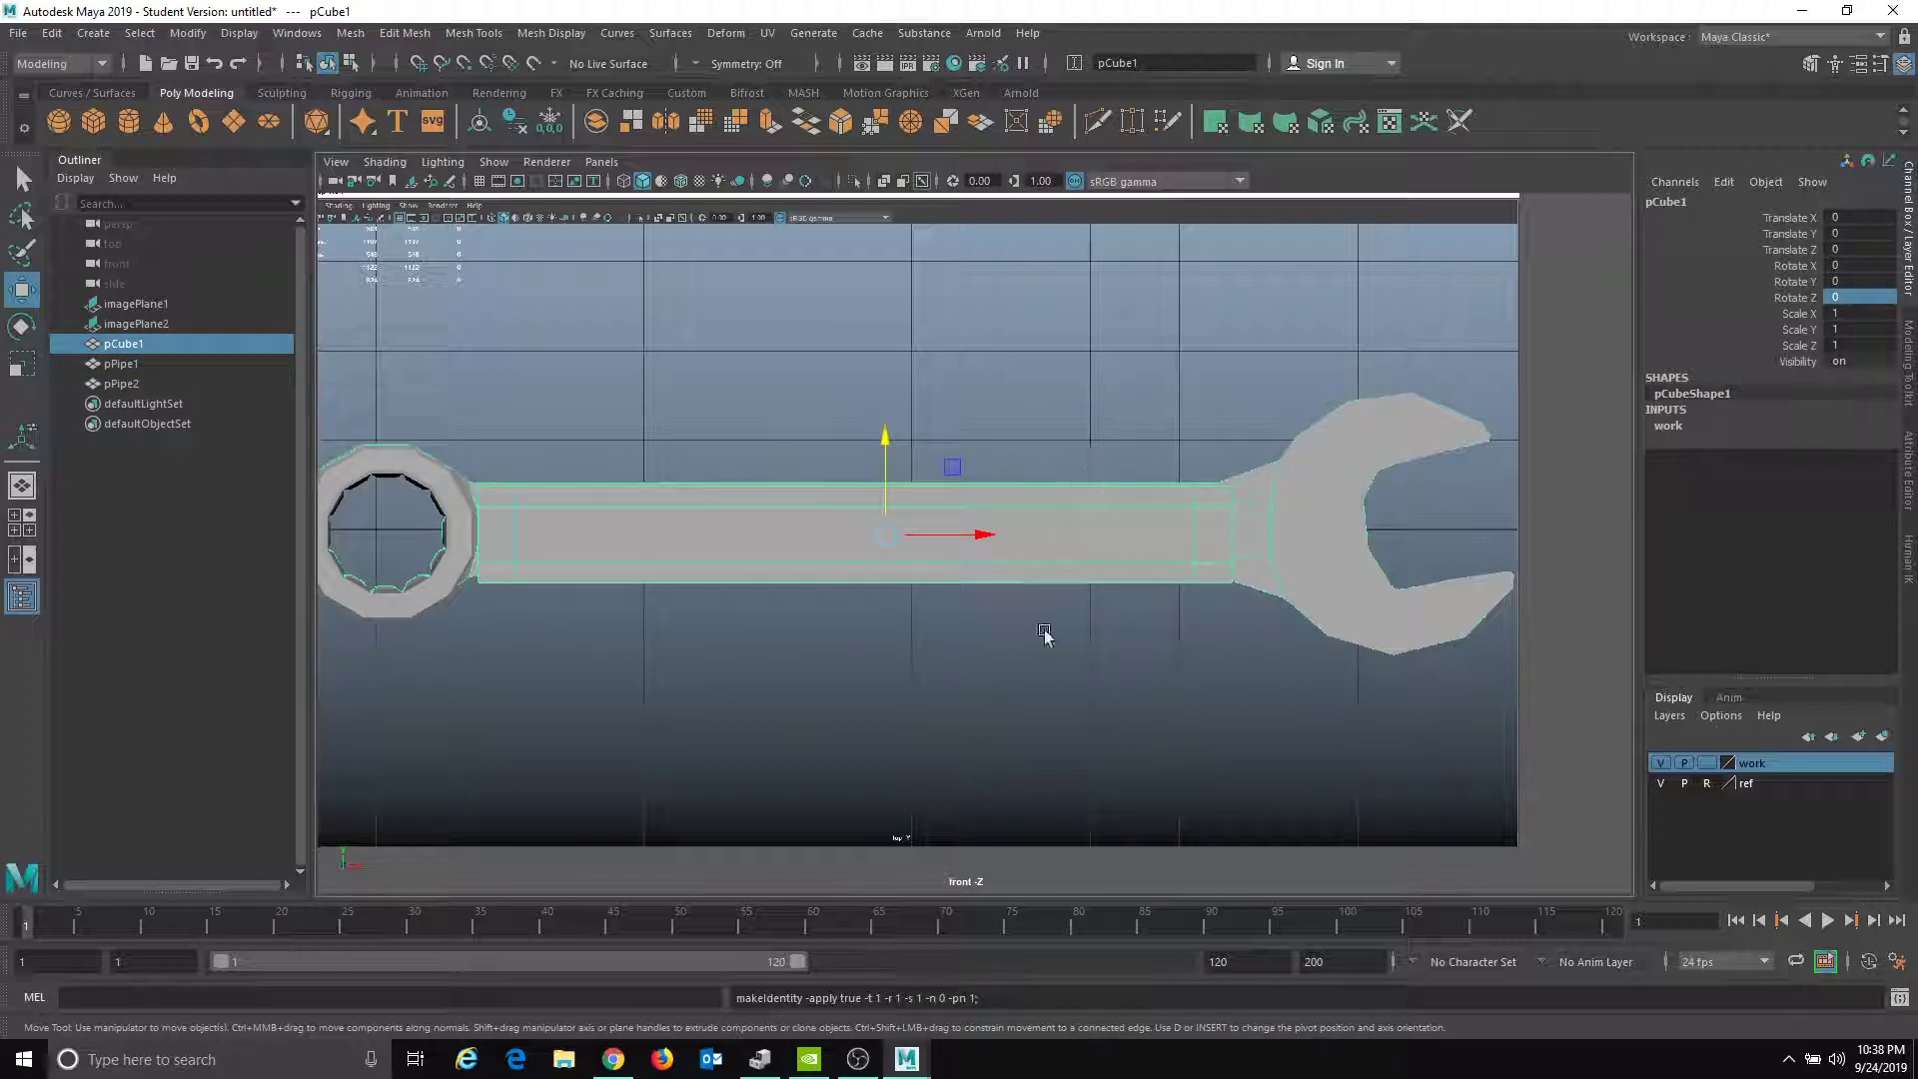
pyautogui.click(1322, 484)
pyautogui.click(963, 399)
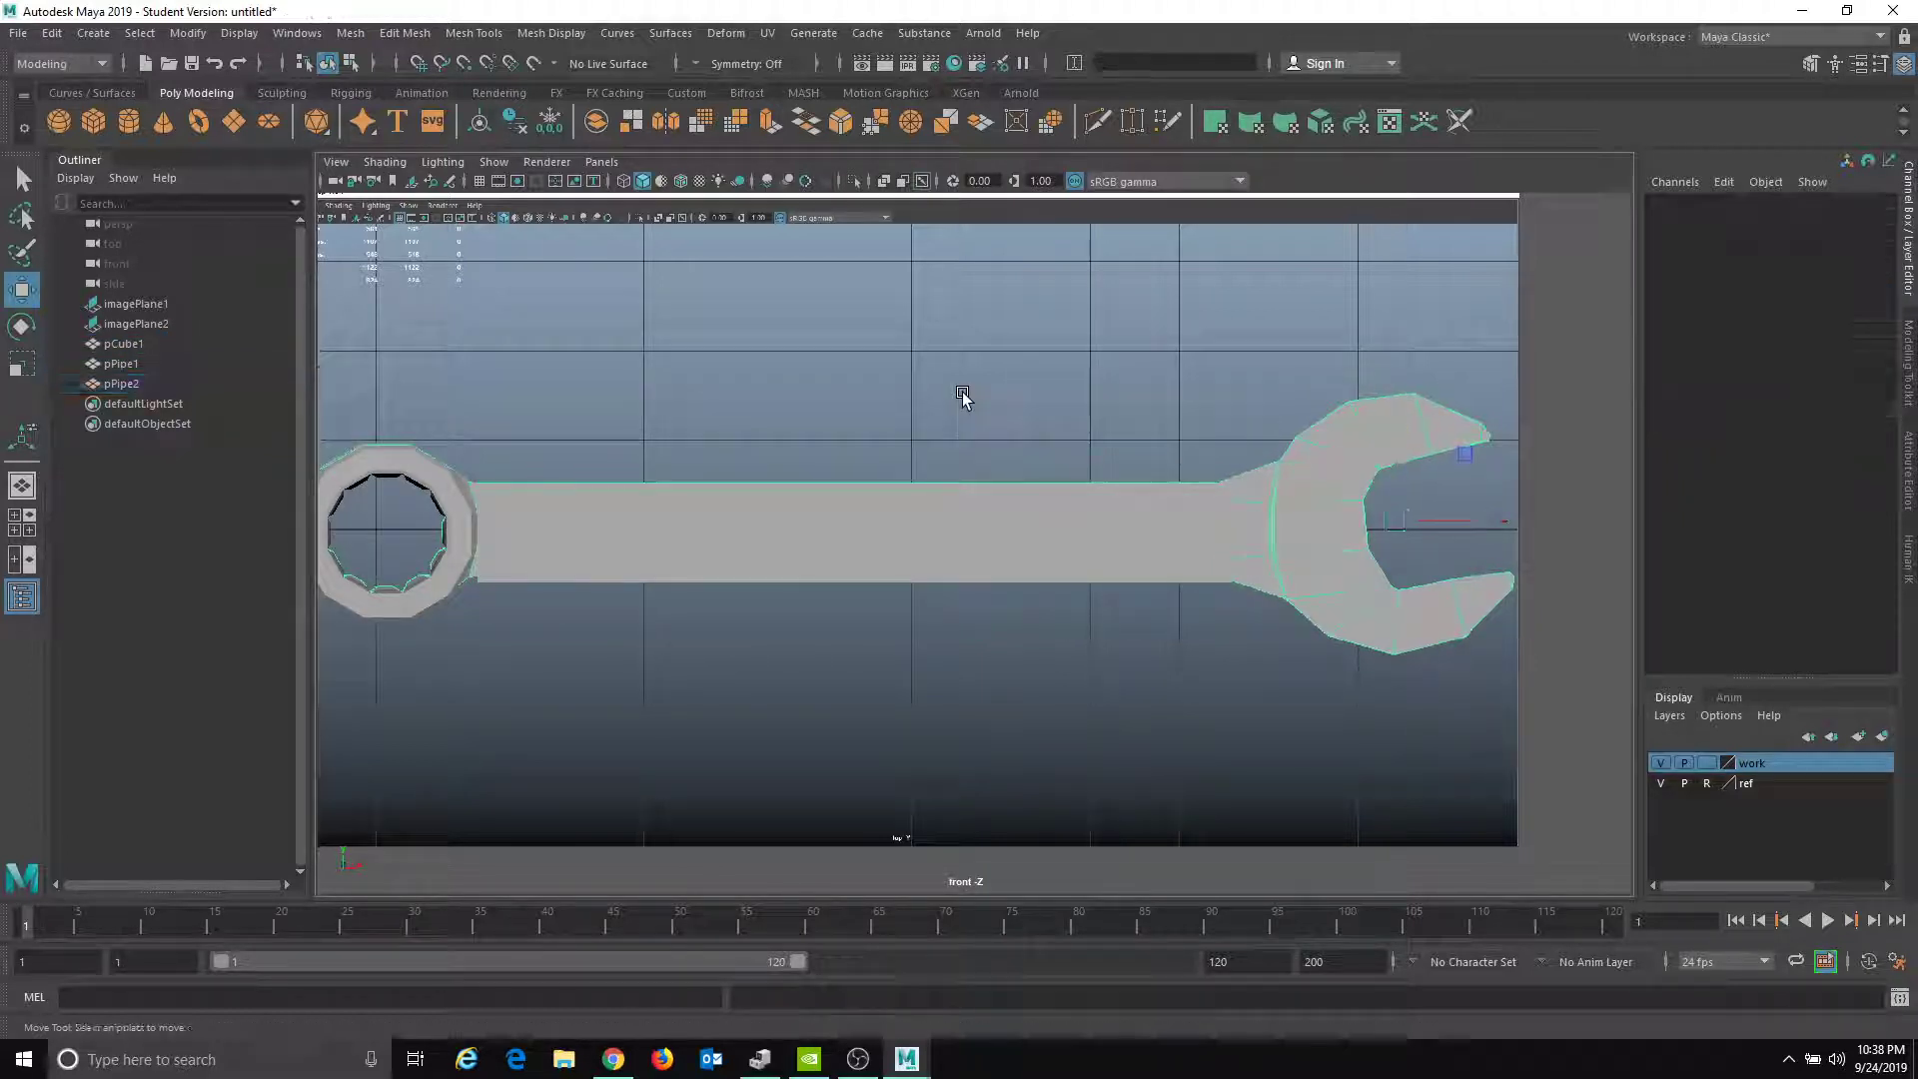
pyautogui.click(876, 512)
pyautogui.moveTo(395, 384); pyautogui.dragTo(1394, 591)
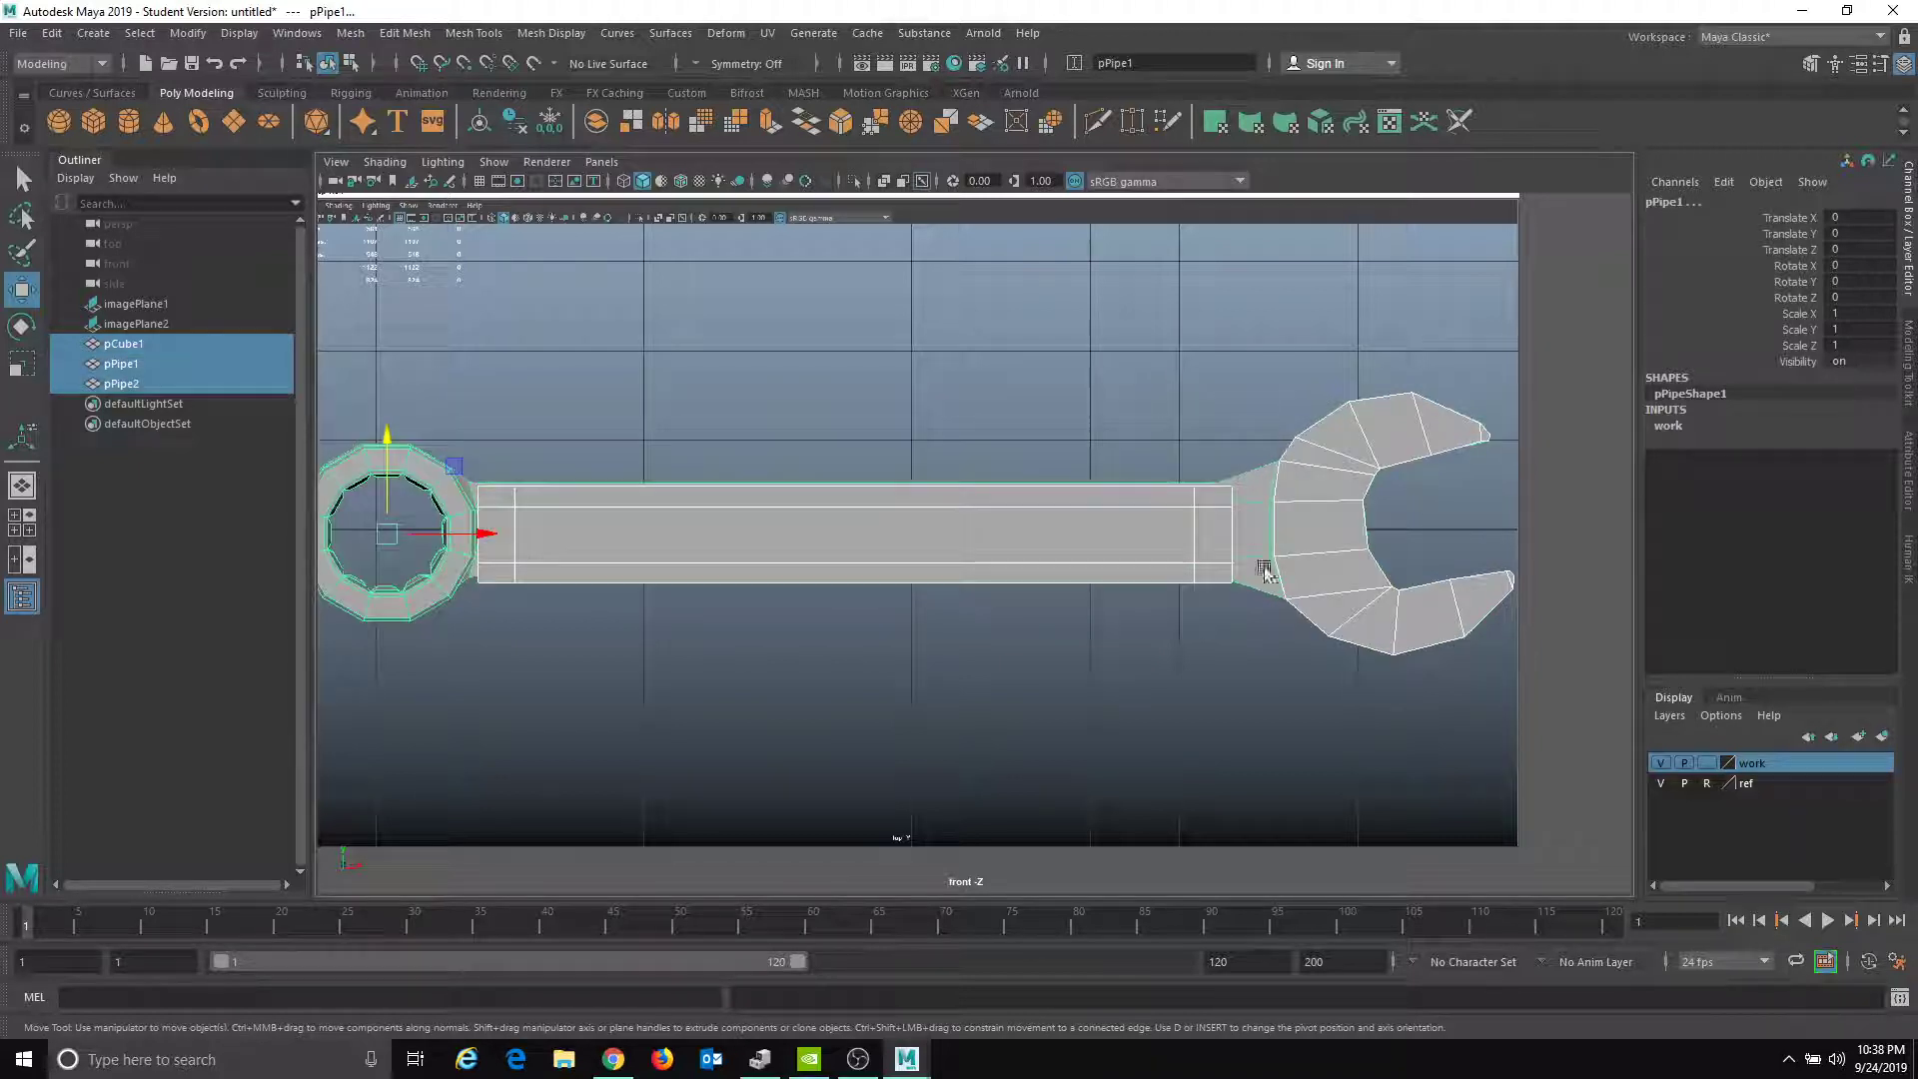
# - Scale the handle uniformly to about 0.951 and raise it to about Y 0.094
pyautogui.click(1142, 562)
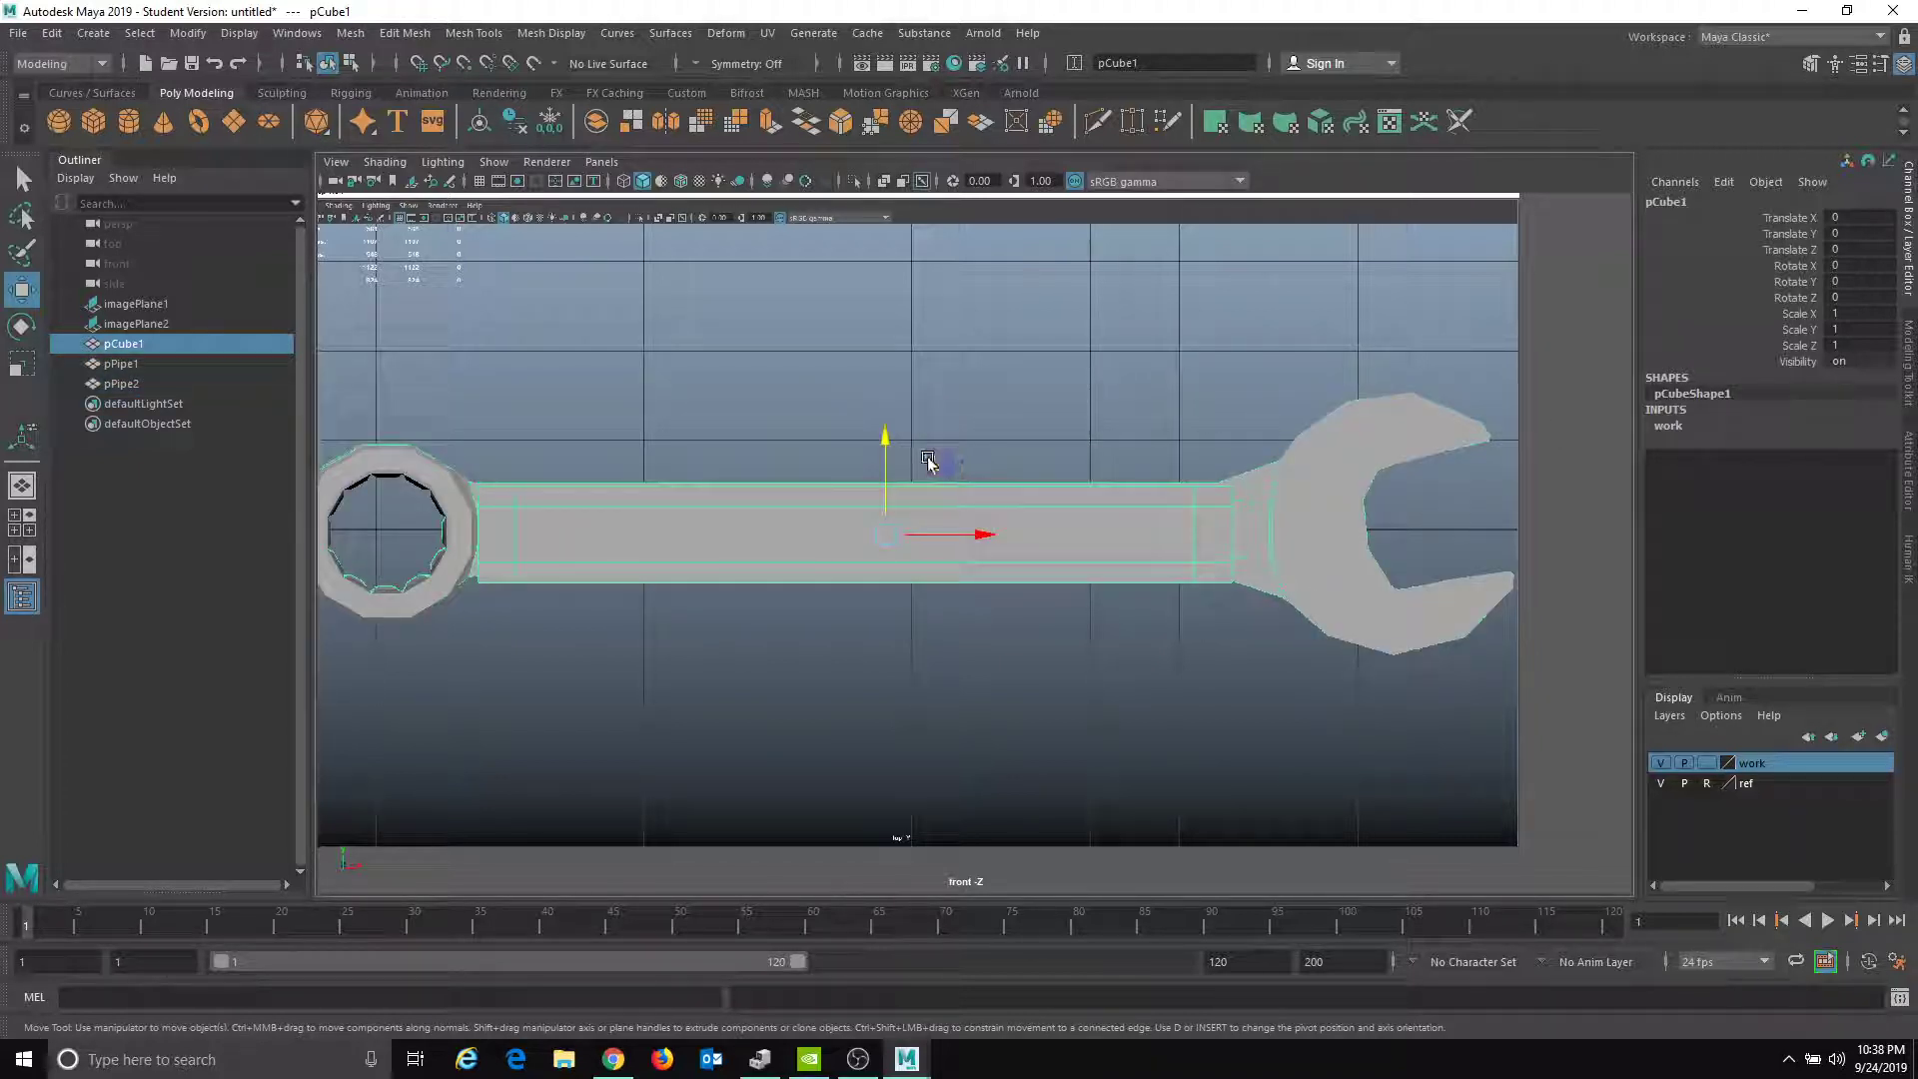
pyautogui.press('r')
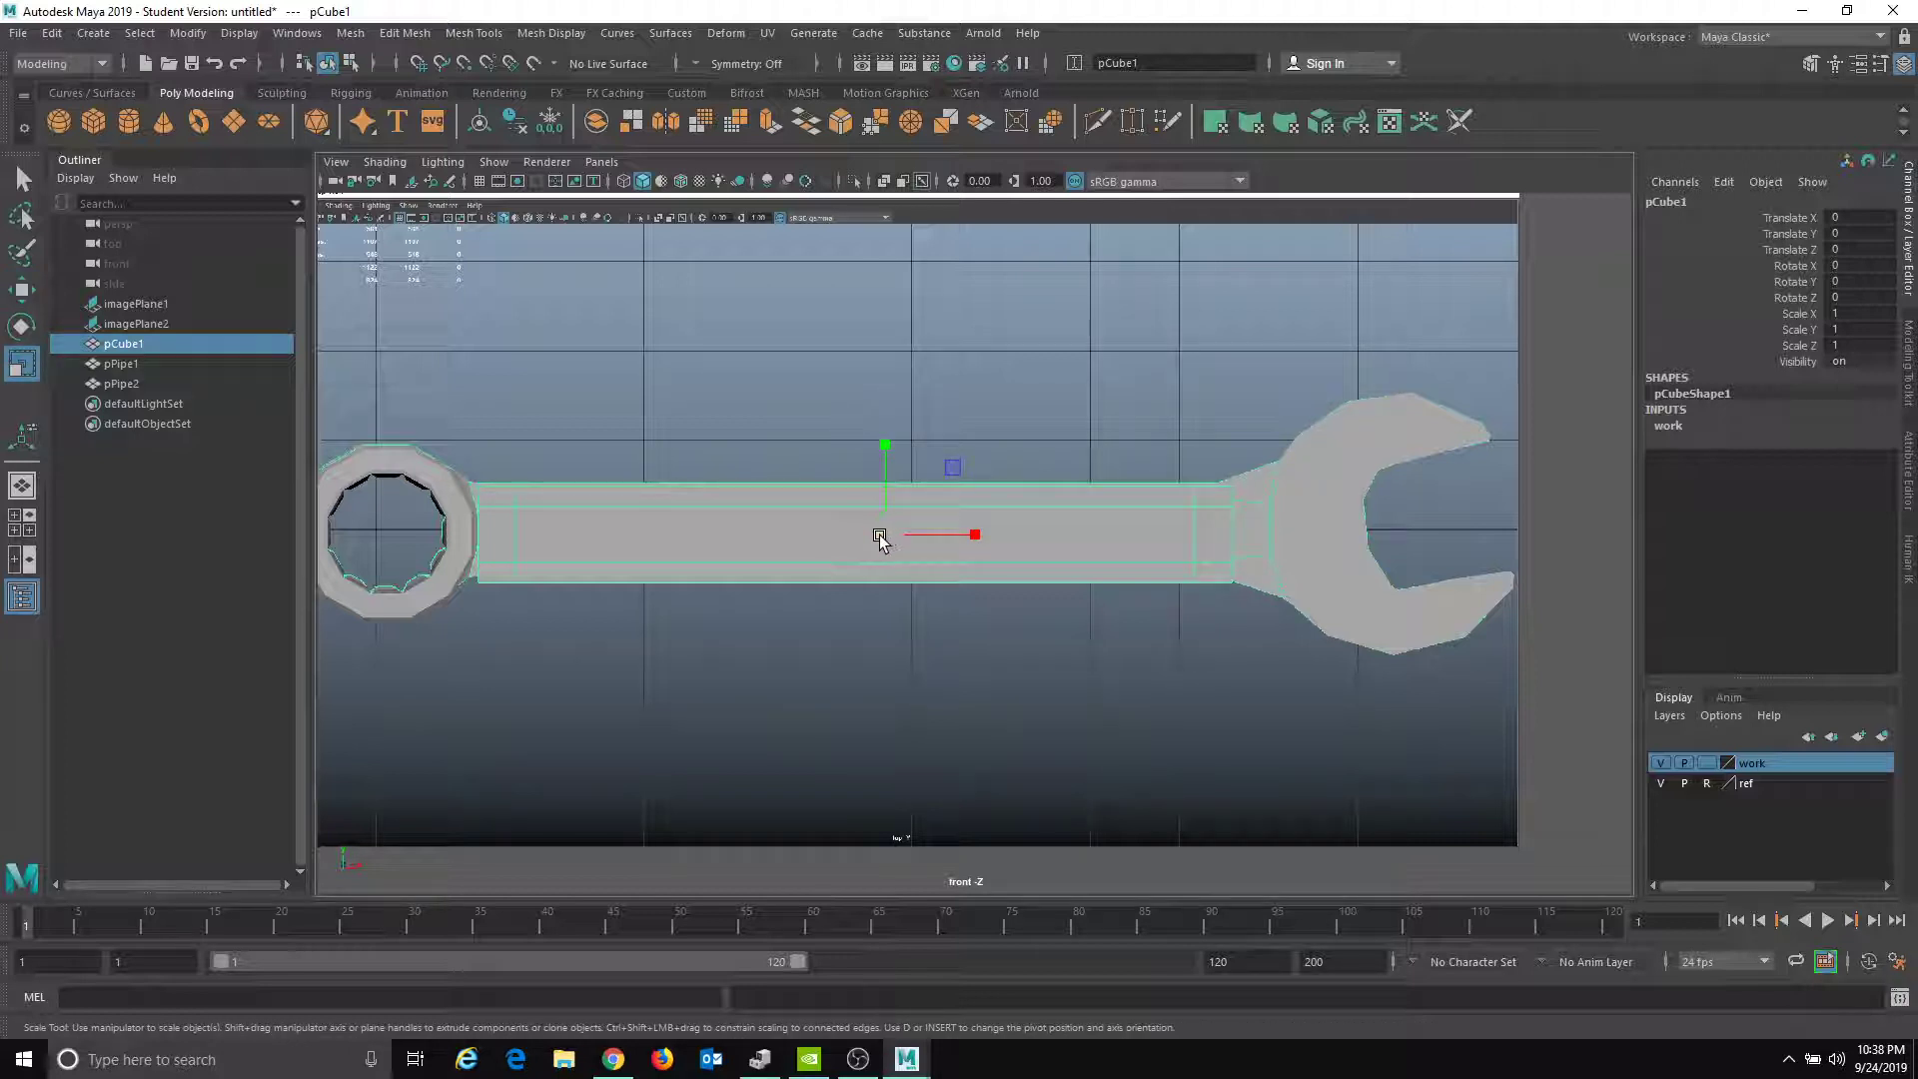
pyautogui.moveTo(885, 534); pyautogui.dragTo(886, 459)
pyautogui.press('w')
# - Turn on X-Ray shading in the front view to see the reference through the handle's ring end
pyautogui.keyDown('alt'); pyautogui.moveTo(668, 525); pyautogui.dragTo(1009, 476, button='middle'); pyautogui.keyUp('alt')
pyautogui.keyDown('alt'); pyautogui.moveTo(1009, 476); pyautogui.dragTo(474, 544, button='right'); pyautogui.keyUp('alt')
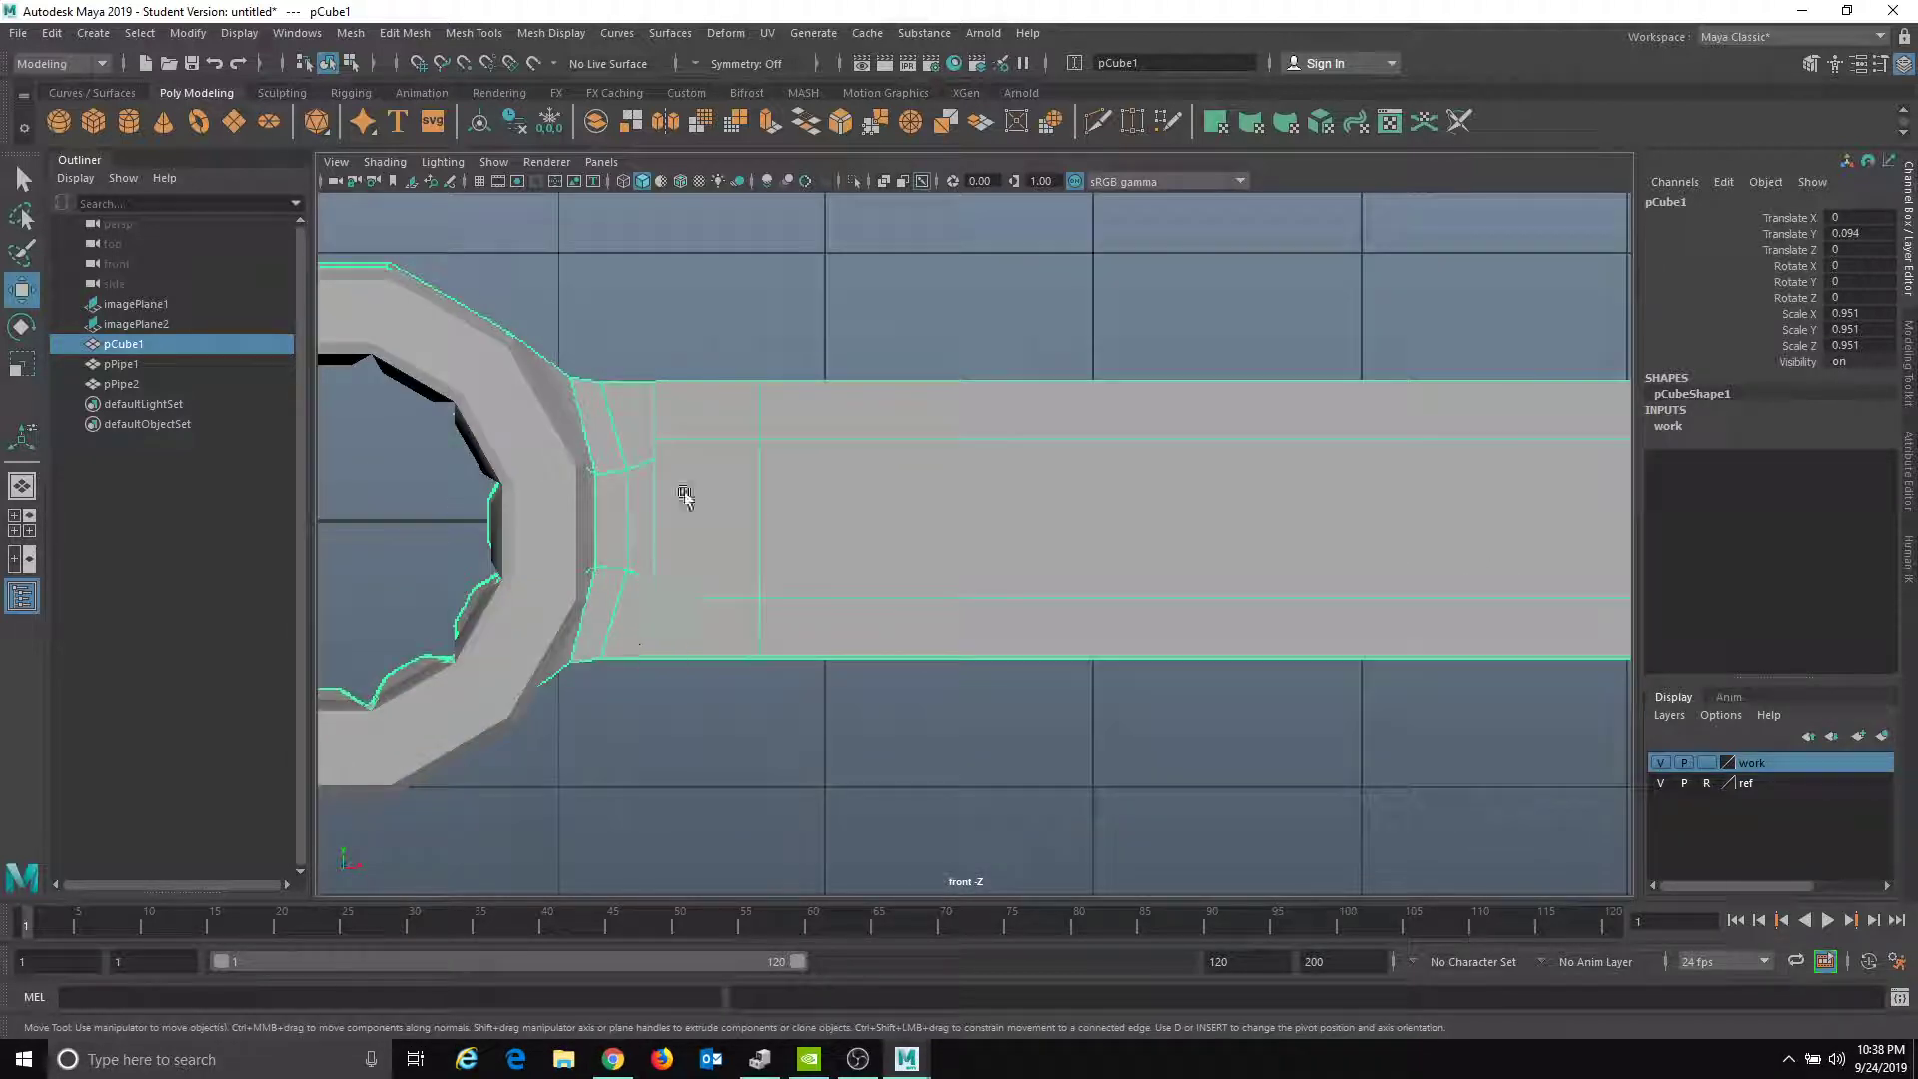
pyautogui.click(384, 162)
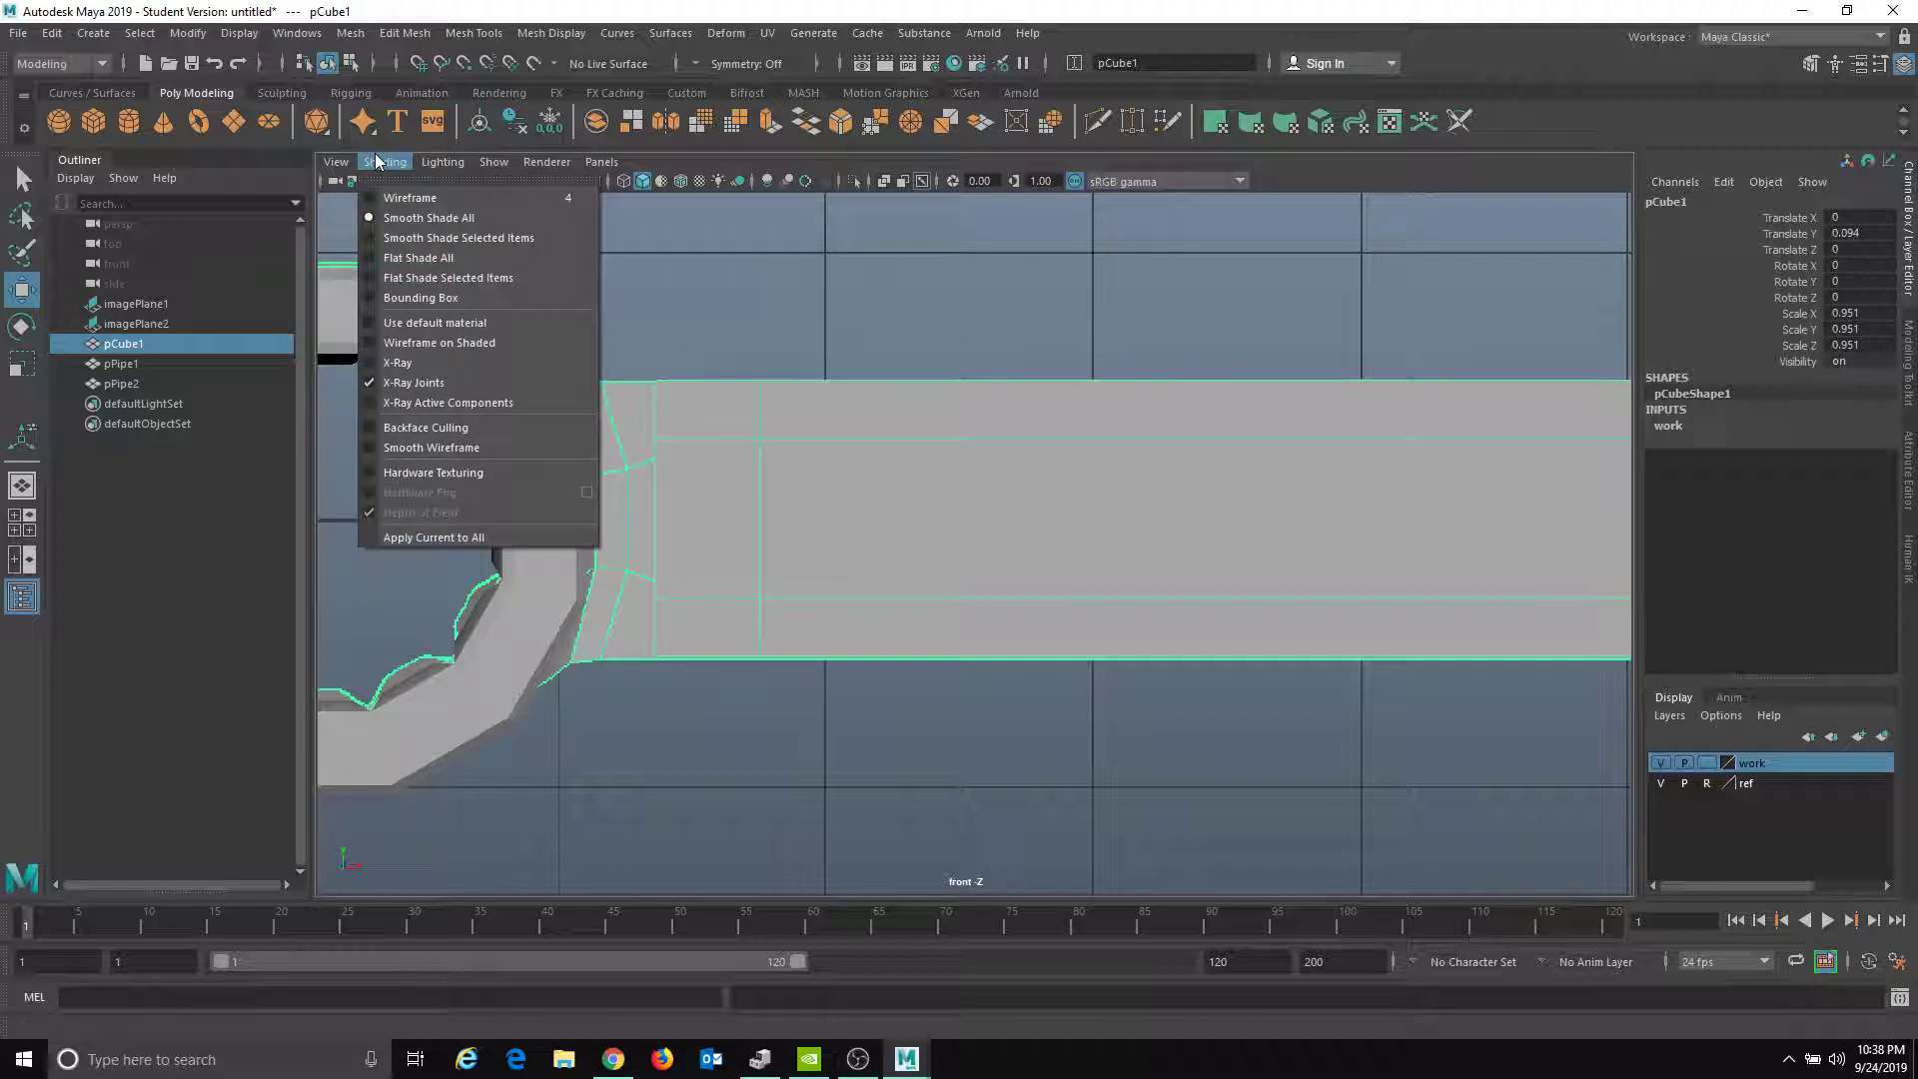
pyautogui.click(416, 364)
# - Move the handle's two vertex columns near the ring toward it, aligning them with the reference's panel edge and neck
pyautogui.moveTo(849, 476); pyautogui.dragTo(761, 483, button='right')
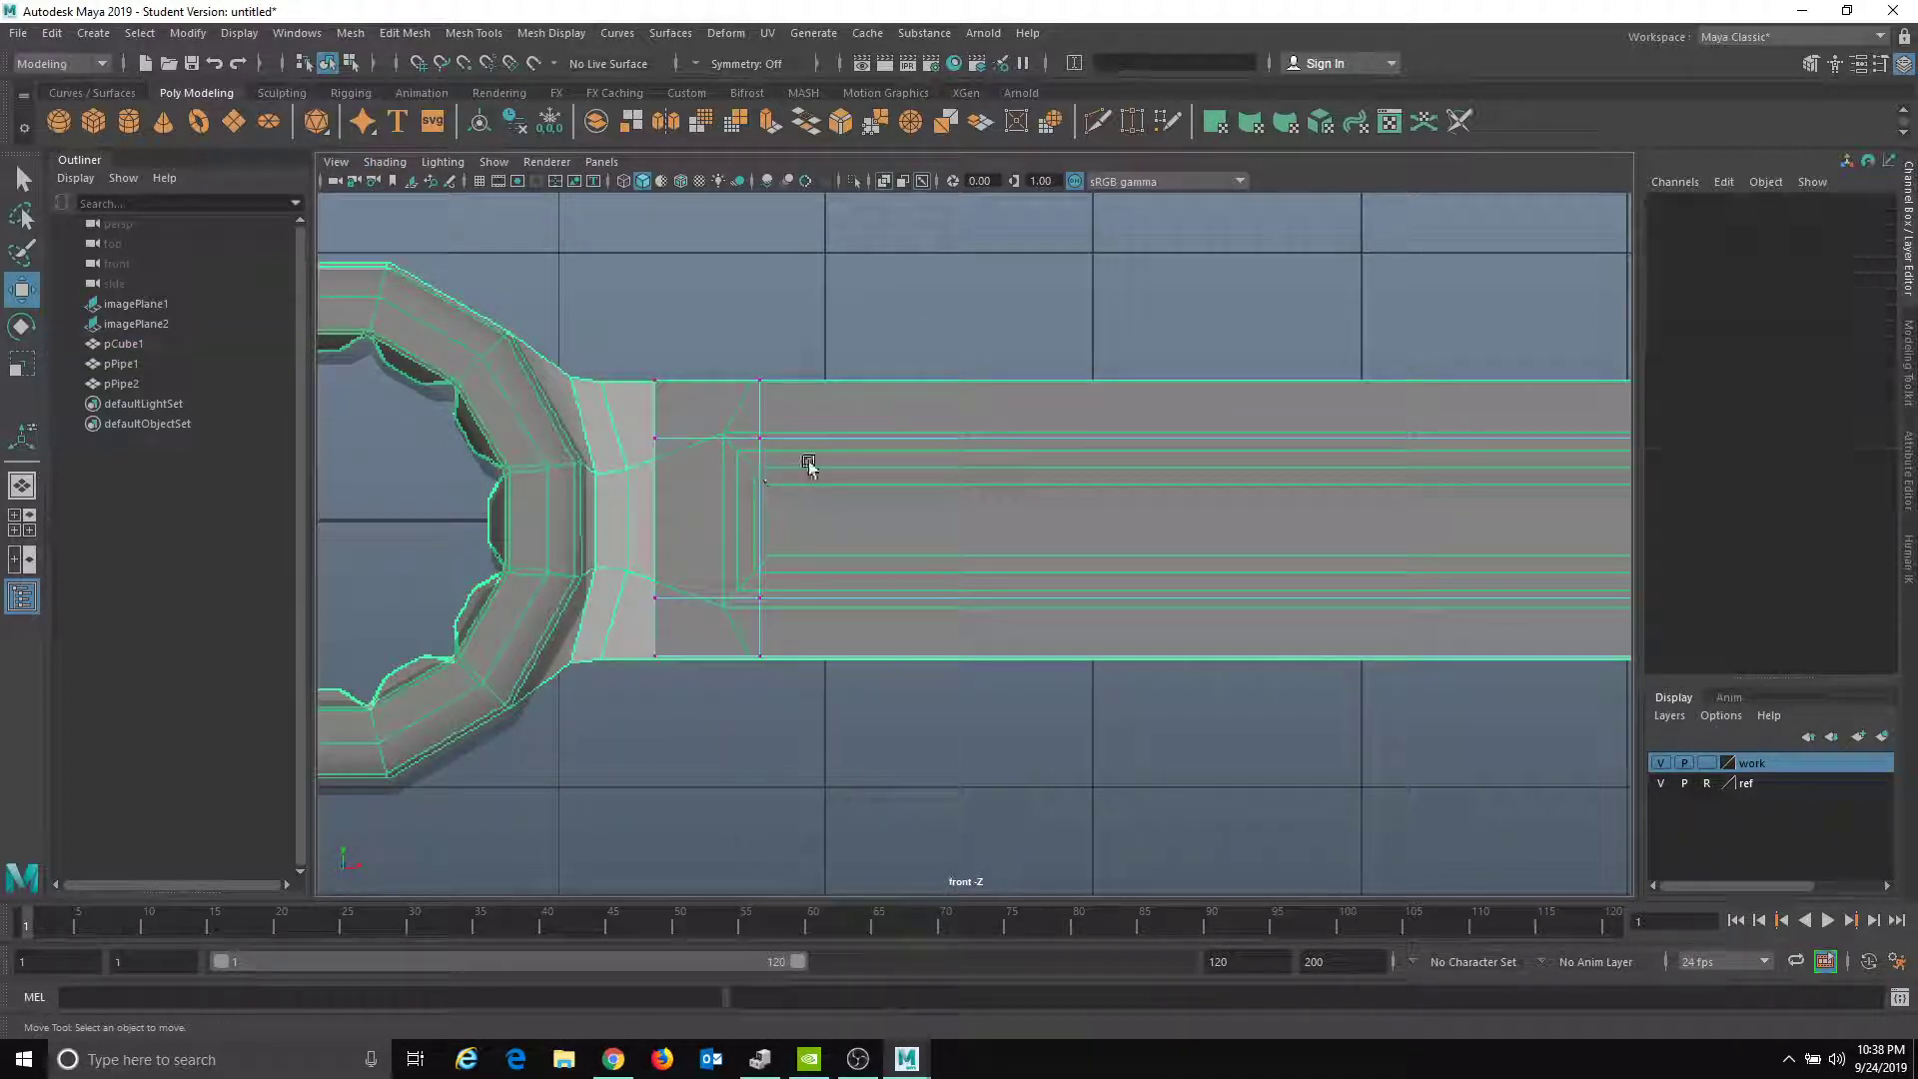
pyautogui.moveTo(705, 305); pyautogui.dragTo(998, 659)
pyautogui.moveTo(862, 527); pyautogui.dragTo(826, 530)
pyautogui.moveTo(595, 309); pyautogui.dragTo(689, 875)
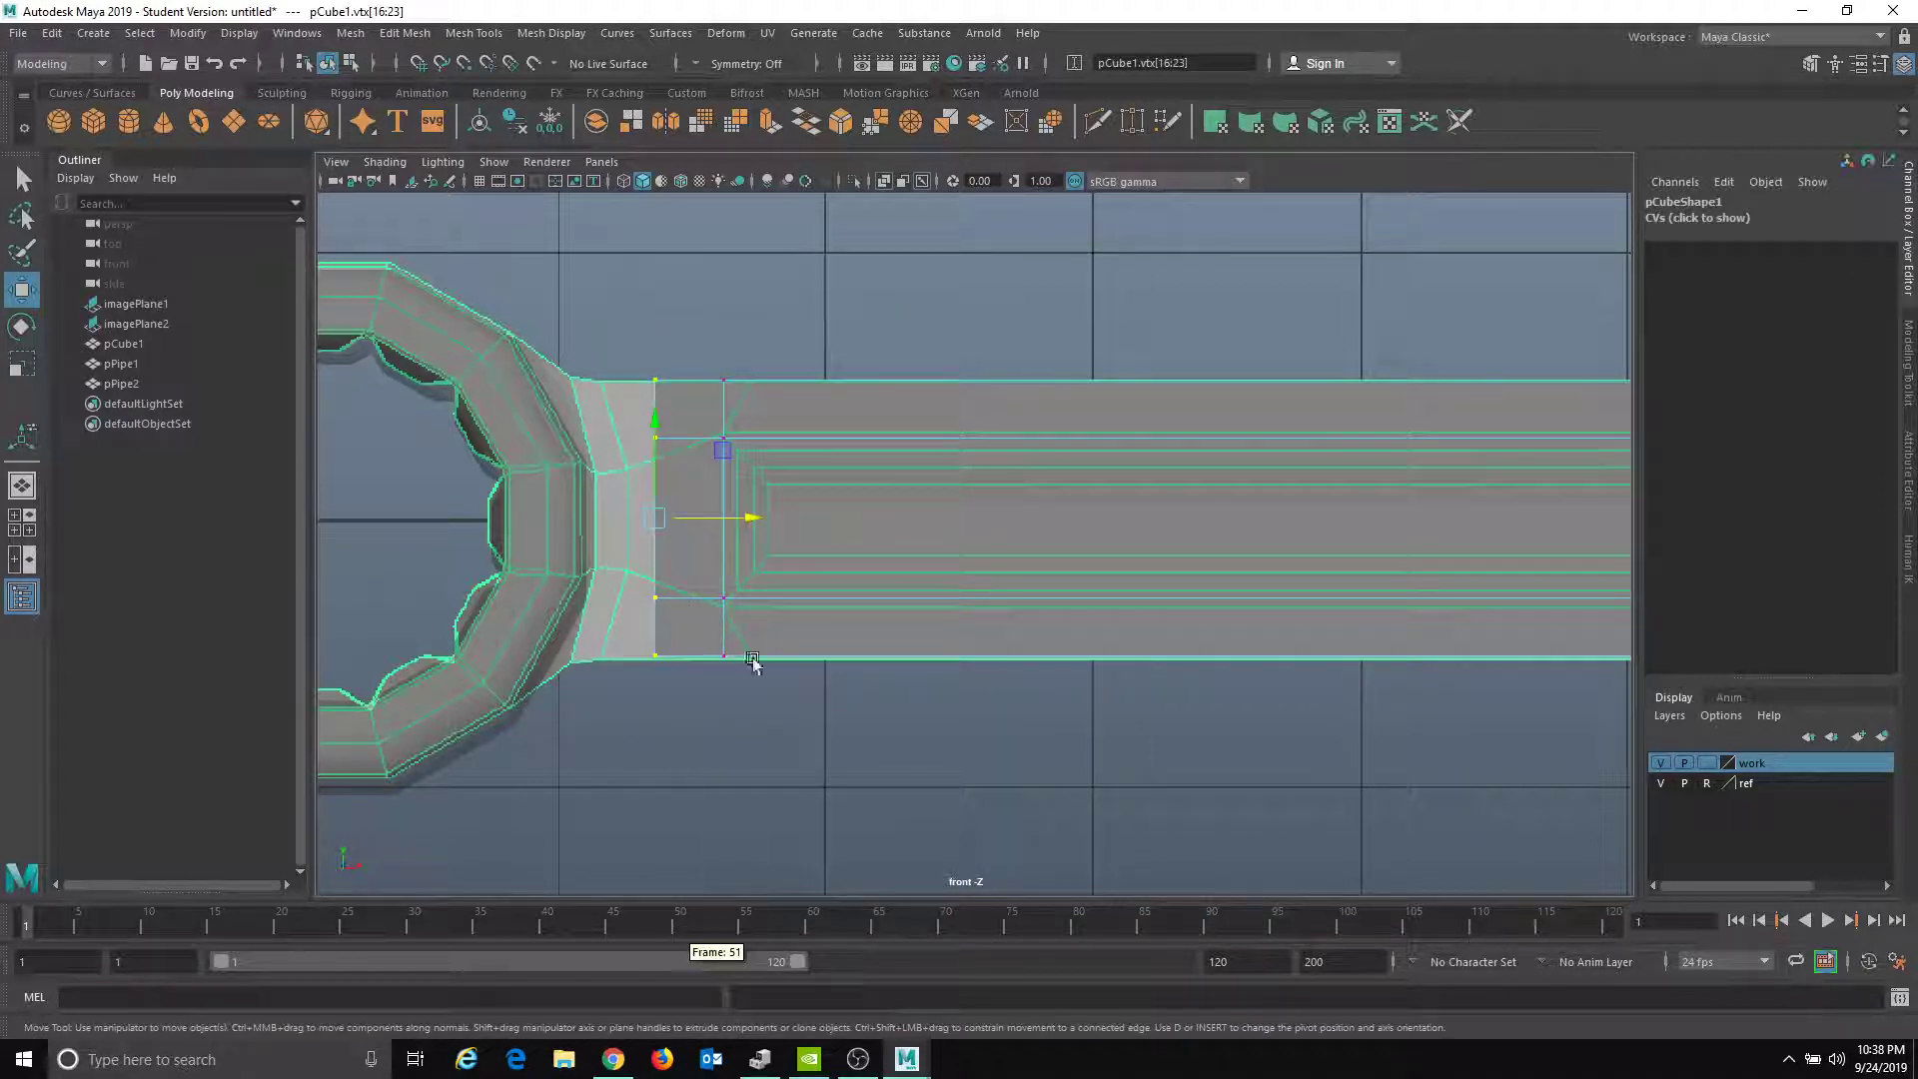
pyautogui.moveTo(749, 521); pyautogui.dragTo(719, 519)
# - Scale the handle end's middle vertices closer together vertically, and move its outer corner vertices toward the ring to follow the reference neck
pyautogui.moveTo(603, 395); pyautogui.dragTo(697, 629)
pyautogui.press('r')
pyautogui.moveTo(624, 437)
pyautogui.mouseDown()
pyautogui.moveTo(625, 469)
pyautogui.moveTo(574, 330)
pyautogui.moveTo(649, 412)
pyautogui.mouseUp()
pyautogui.keyDown('shift'); pyautogui.moveTo(610, 625); pyautogui.dragTo(687, 689); pyautogui.keyUp('shift')
pyautogui.press('w')
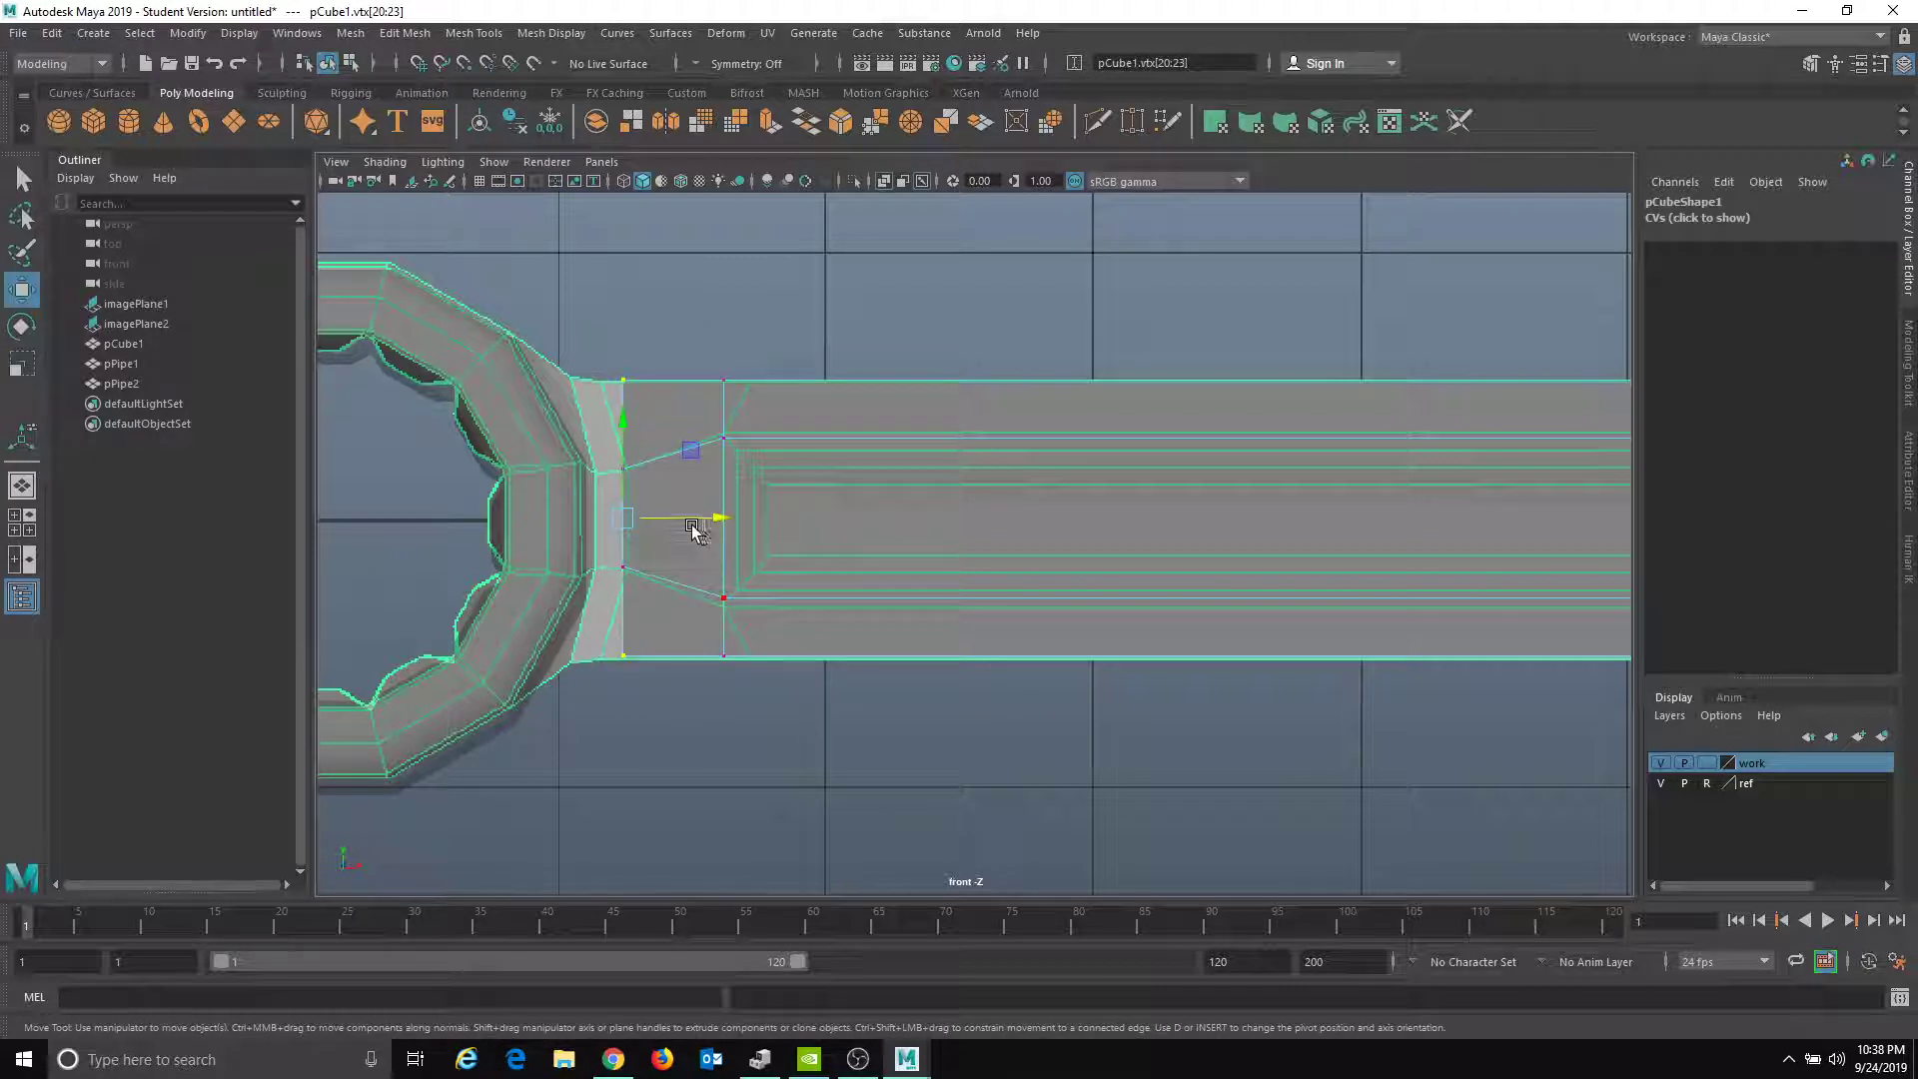
pyautogui.moveTo(716, 527); pyautogui.dragTo(695, 524)
# - Switch to the perspective view at the ring end of the handle and select the ring
pyautogui.click(601, 162)
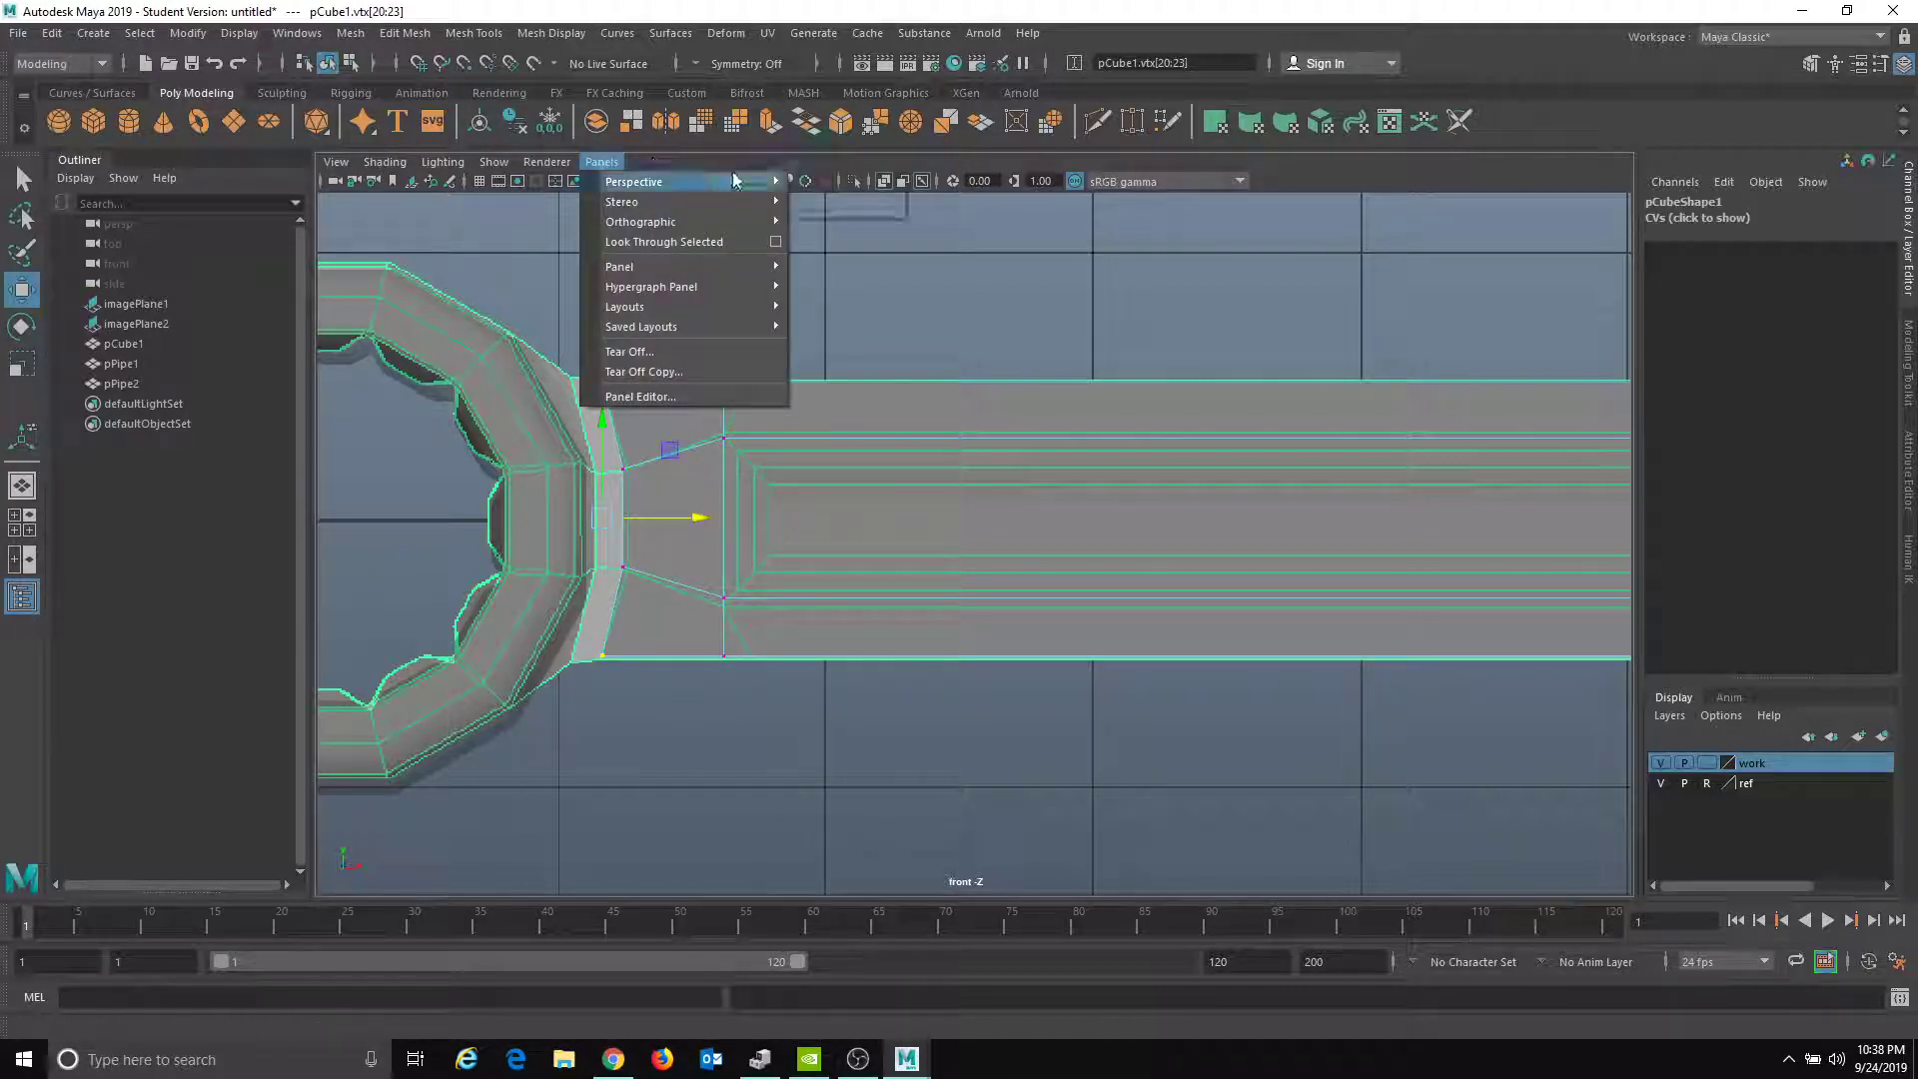
pyautogui.moveTo(760, 181)
pyautogui.click(835, 183)
pyautogui.keyDown('alt'); pyautogui.moveTo(818, 368); pyautogui.dragTo(770, 389); pyautogui.keyUp('alt')
pyautogui.scroll(5, 770, 390)
pyautogui.keyDown('alt'); pyautogui.moveTo(370, 525); pyautogui.dragTo(842, 475, button='middle'); pyautogui.keyUp('alt')
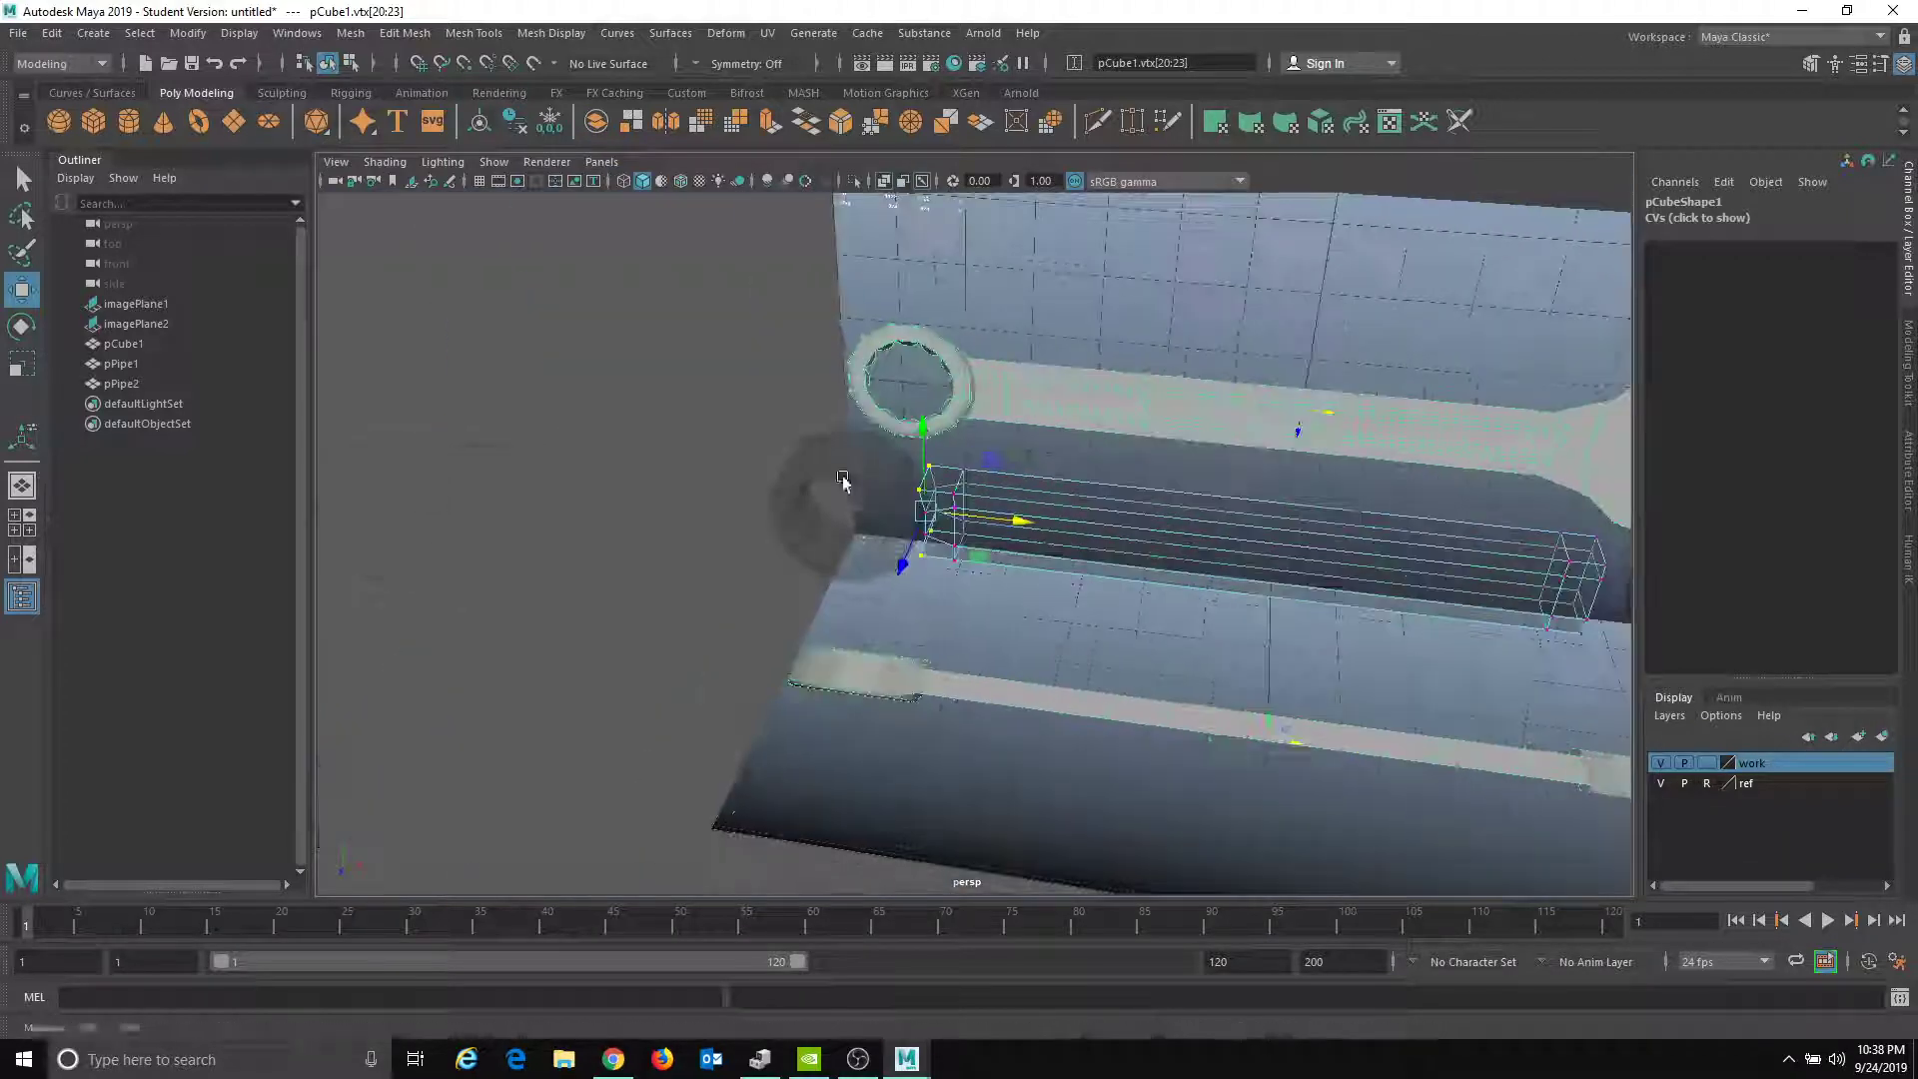
pyautogui.keyDown('alt'); pyautogui.moveTo(842, 475); pyautogui.dragTo(1139, 600, button='right'); pyautogui.keyUp('alt')
pyautogui.keyDown('alt'); pyautogui.moveTo(1139, 600); pyautogui.dragTo(899, 544); pyautogui.keyUp('alt')
pyautogui.click(380, 160)
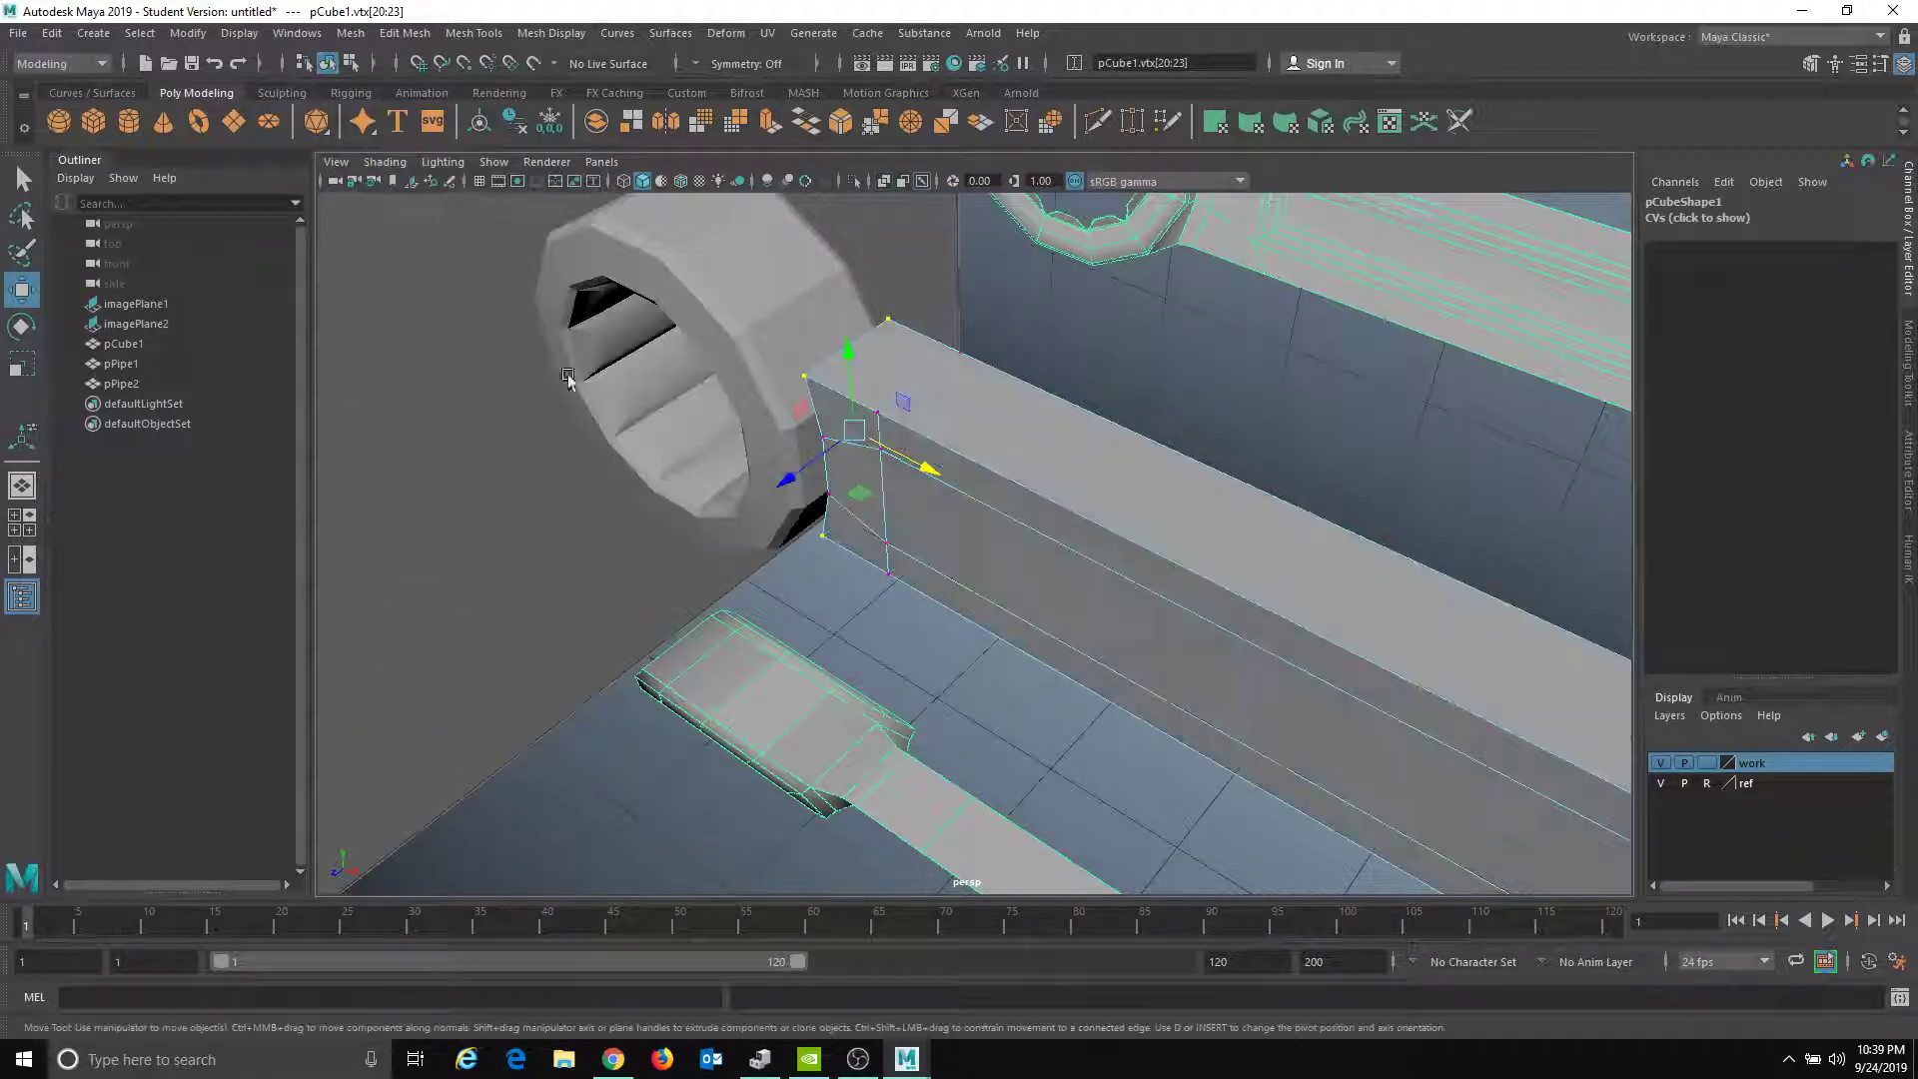
pyautogui.click(736, 386)
pyautogui.moveTo(736, 386)
pyautogui.keyDown('alt'); pyautogui.mouseDown()
pyautogui.moveTo(762, 420)
pyautogui.moveTo(776, 347)
pyautogui.moveTo(820, 383)
pyautogui.moveTo(781, 370)
pyautogui.moveTo(823, 428)
pyautogui.moveTo(667, 354)
pyautogui.mouseUp(); pyautogui.keyUp('alt')
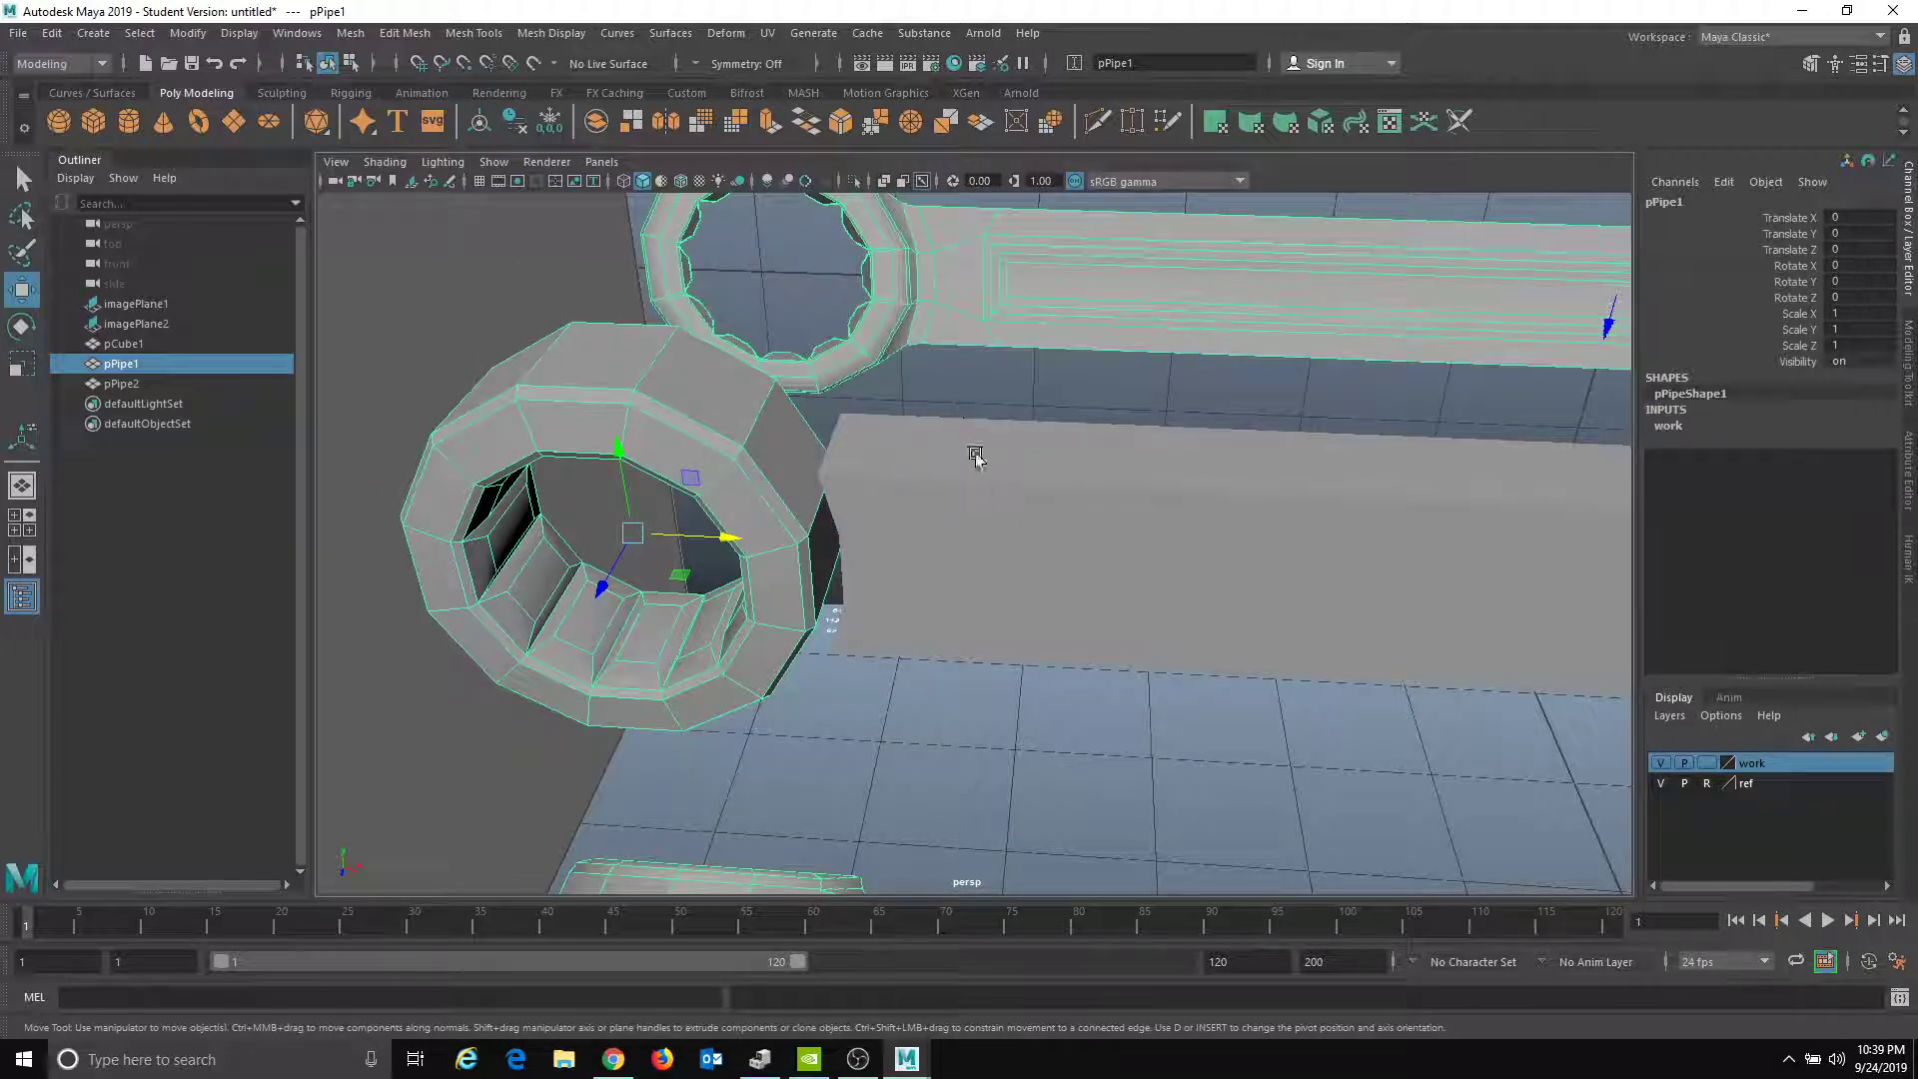
# - Combine the handle and the ring into a single mesh
pyautogui.click(919, 544)
pyautogui.keyDown('shift'); pyautogui.click(645, 478); pyautogui.keyUp('shift')
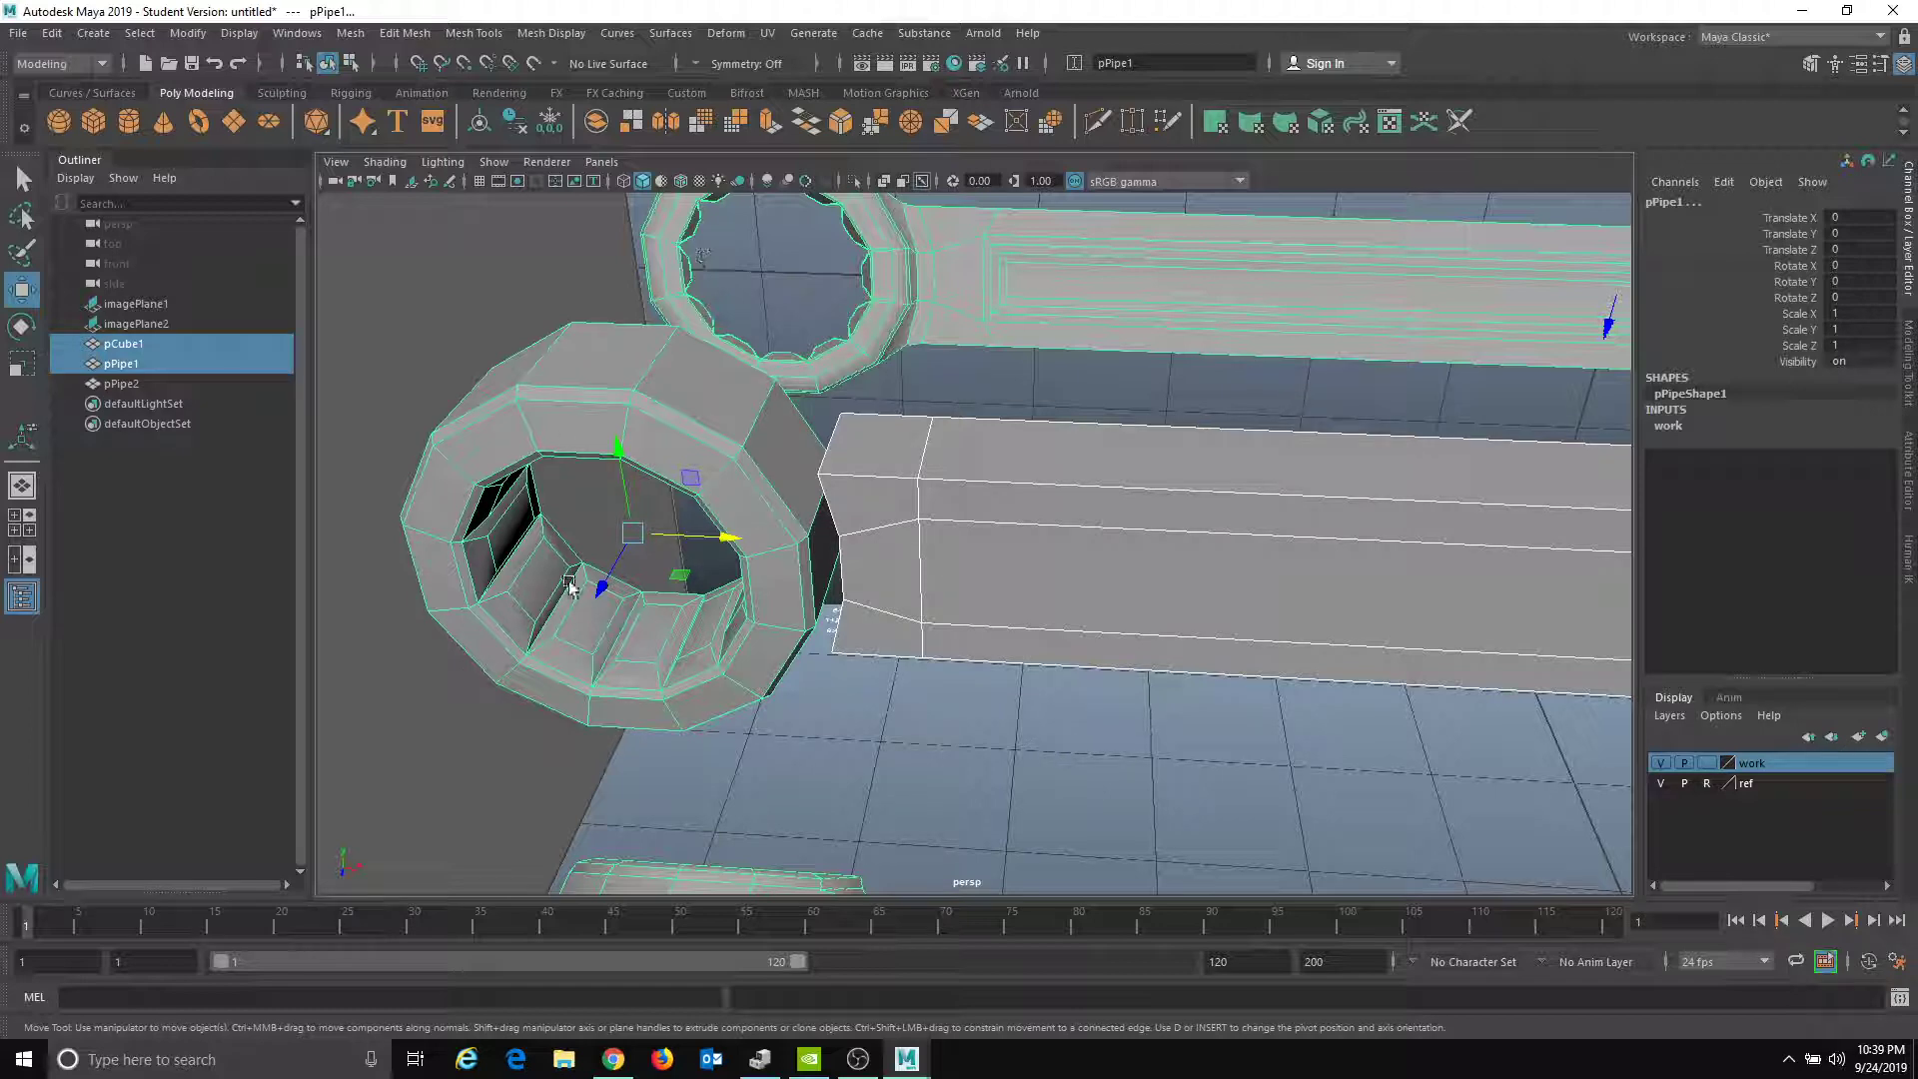
pyautogui.click(361, 34)
pyautogui.click(352, 33)
pyautogui.click(351, 33)
pyautogui.click(389, 104)
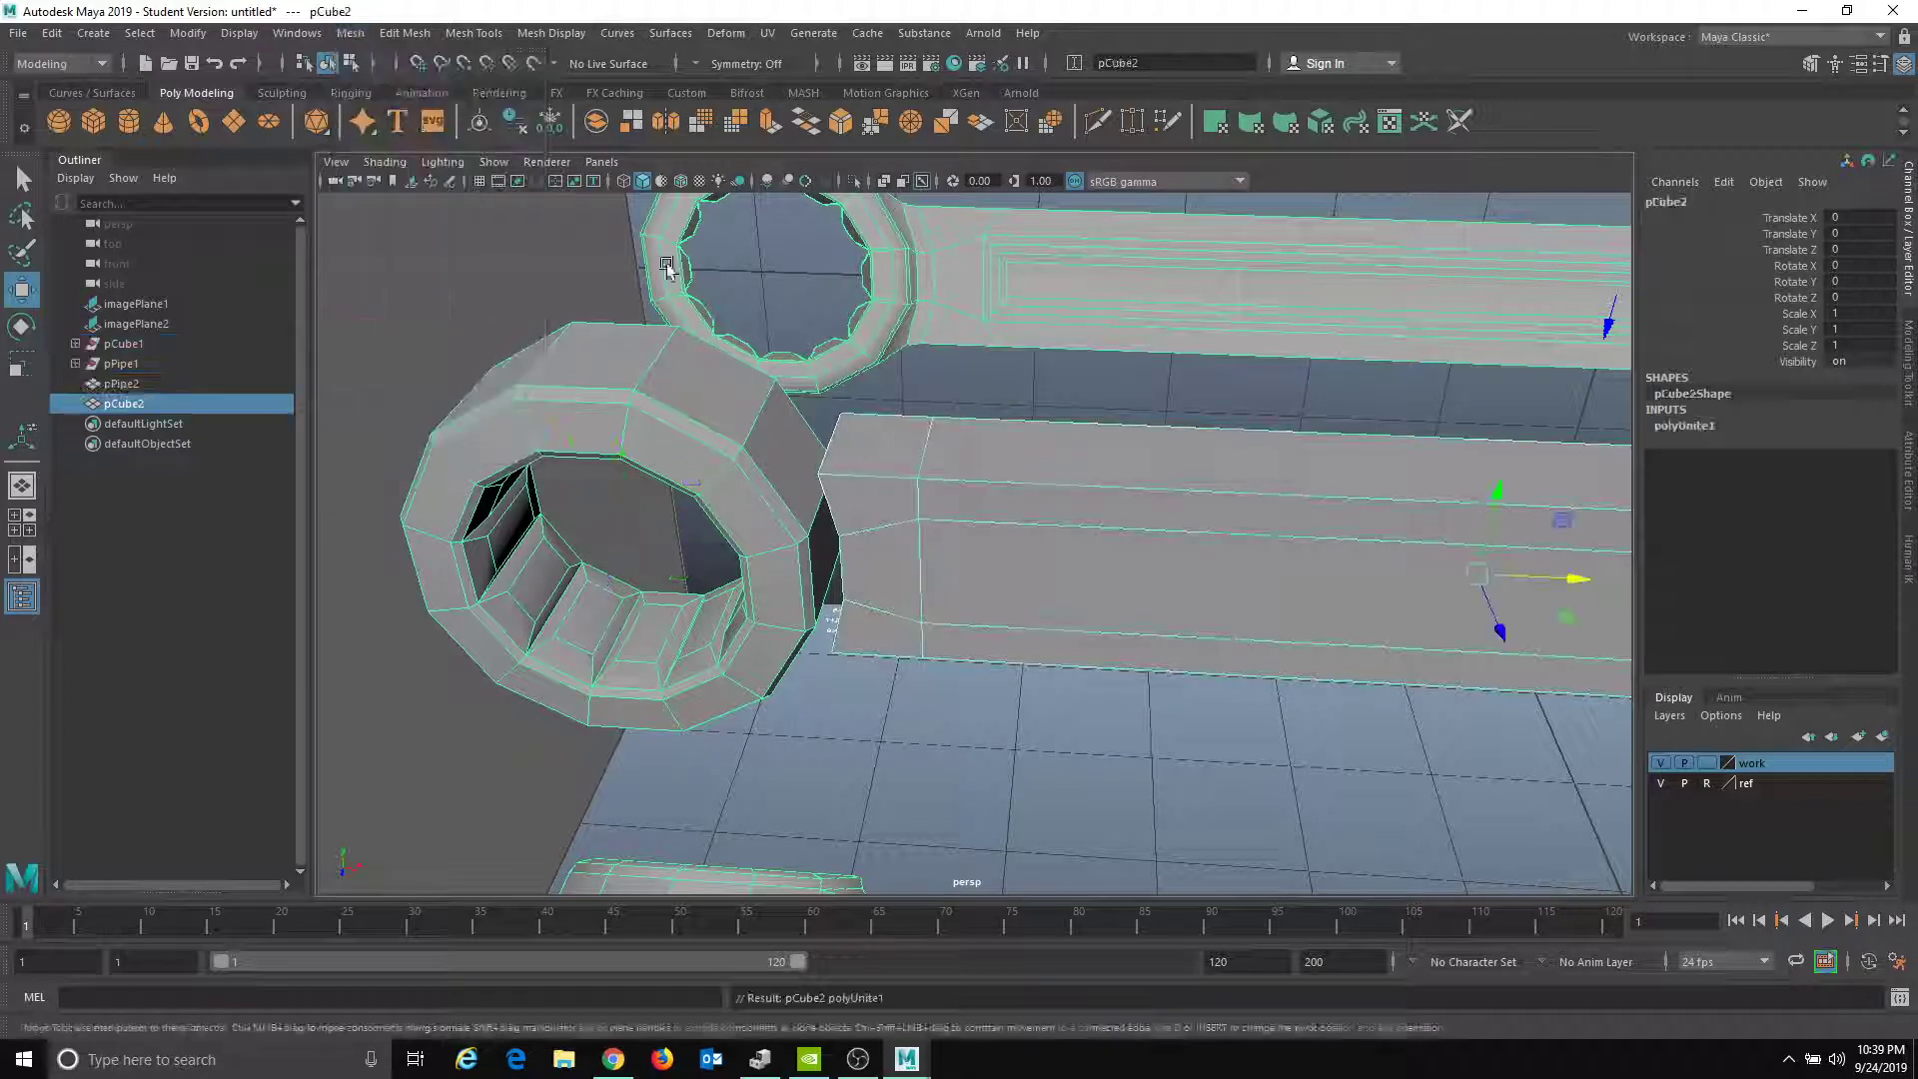
pyautogui.hotkey('ctrl', 'z')
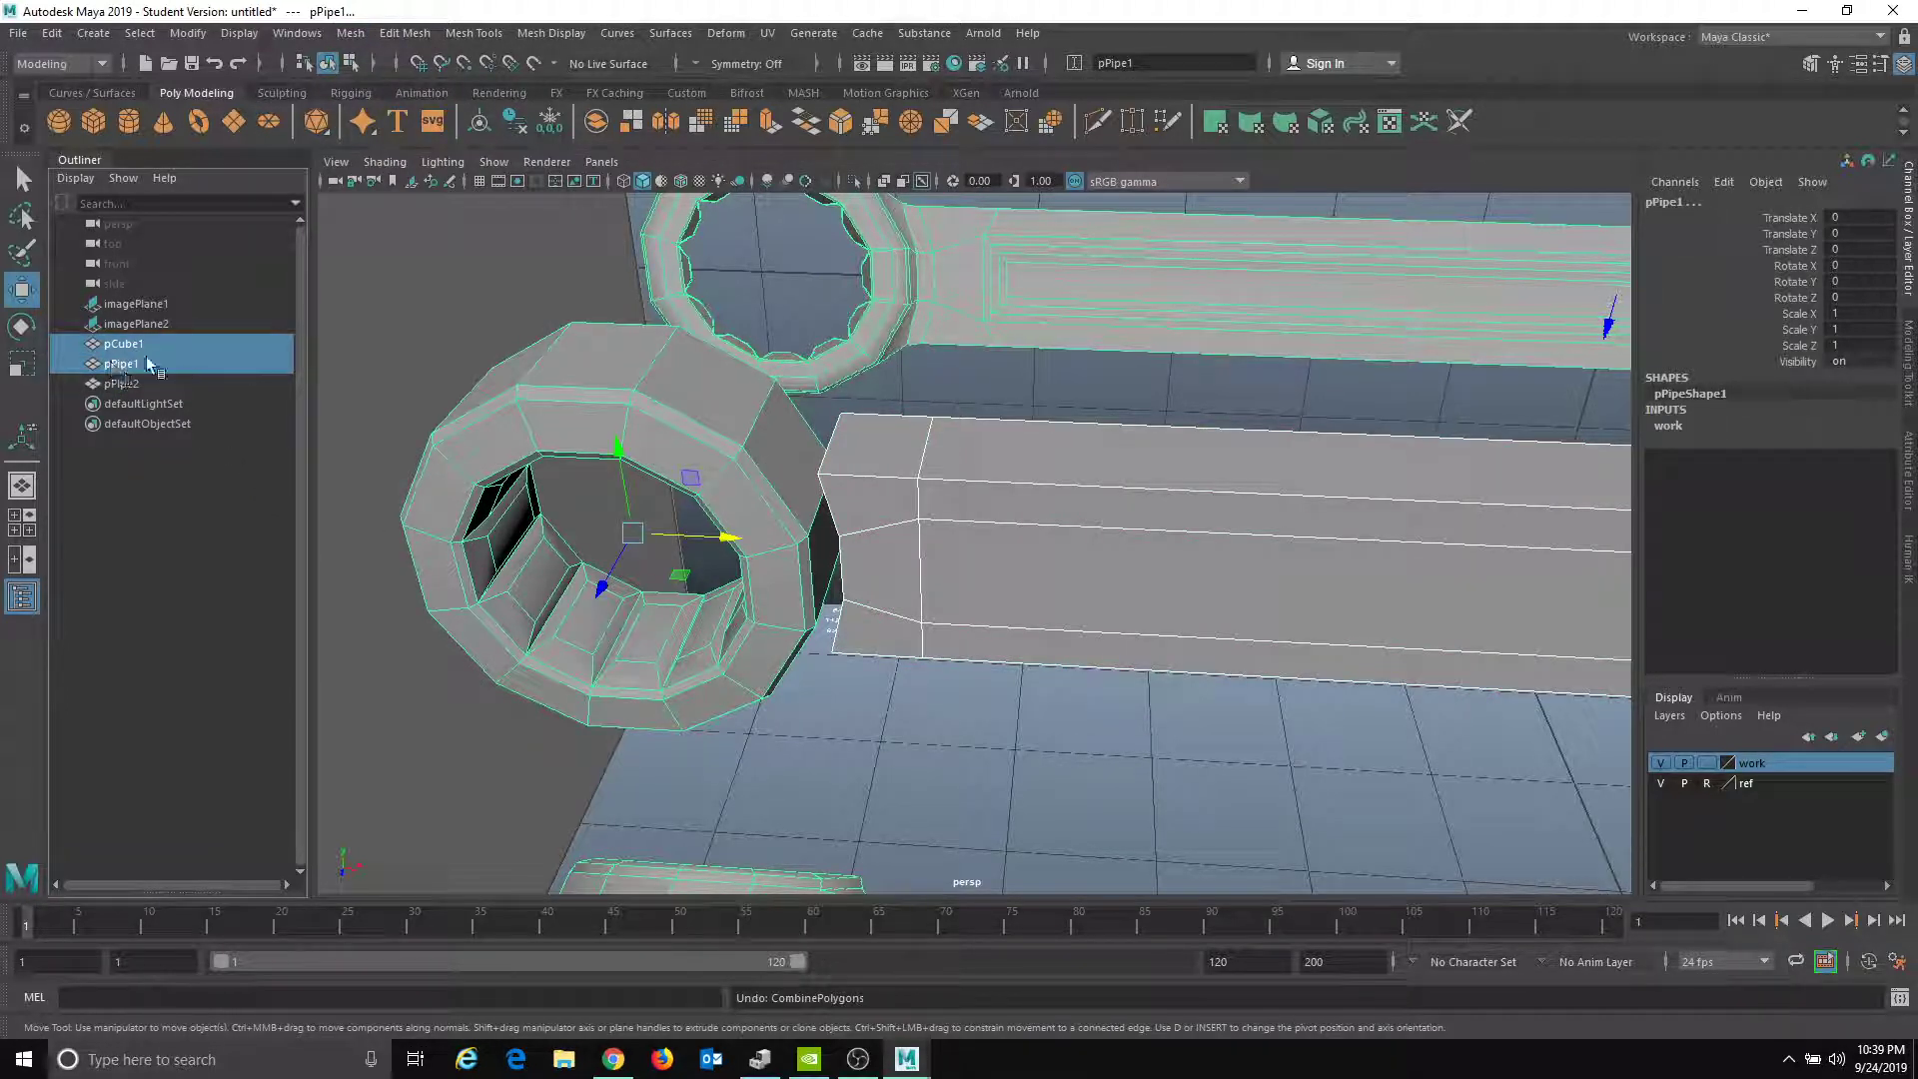
pyautogui.click(351, 33)
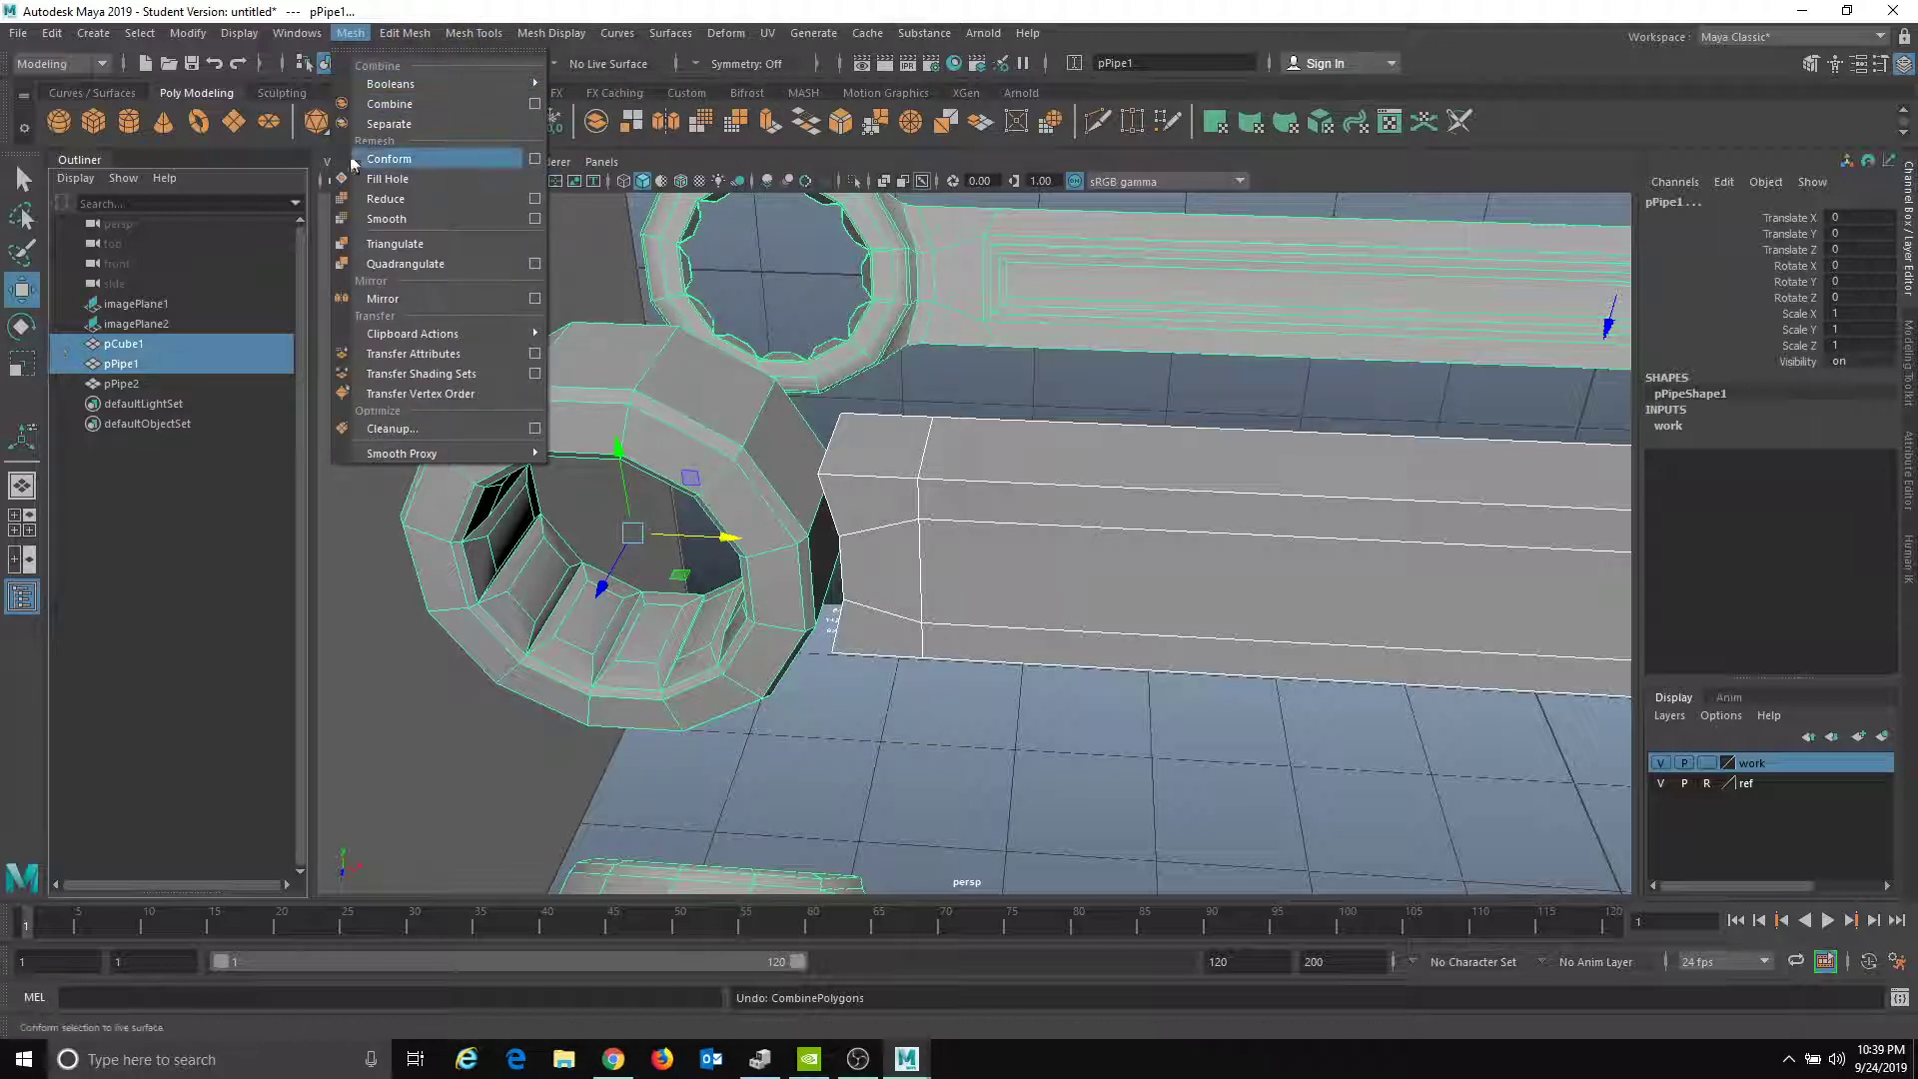
pyautogui.click(389, 104)
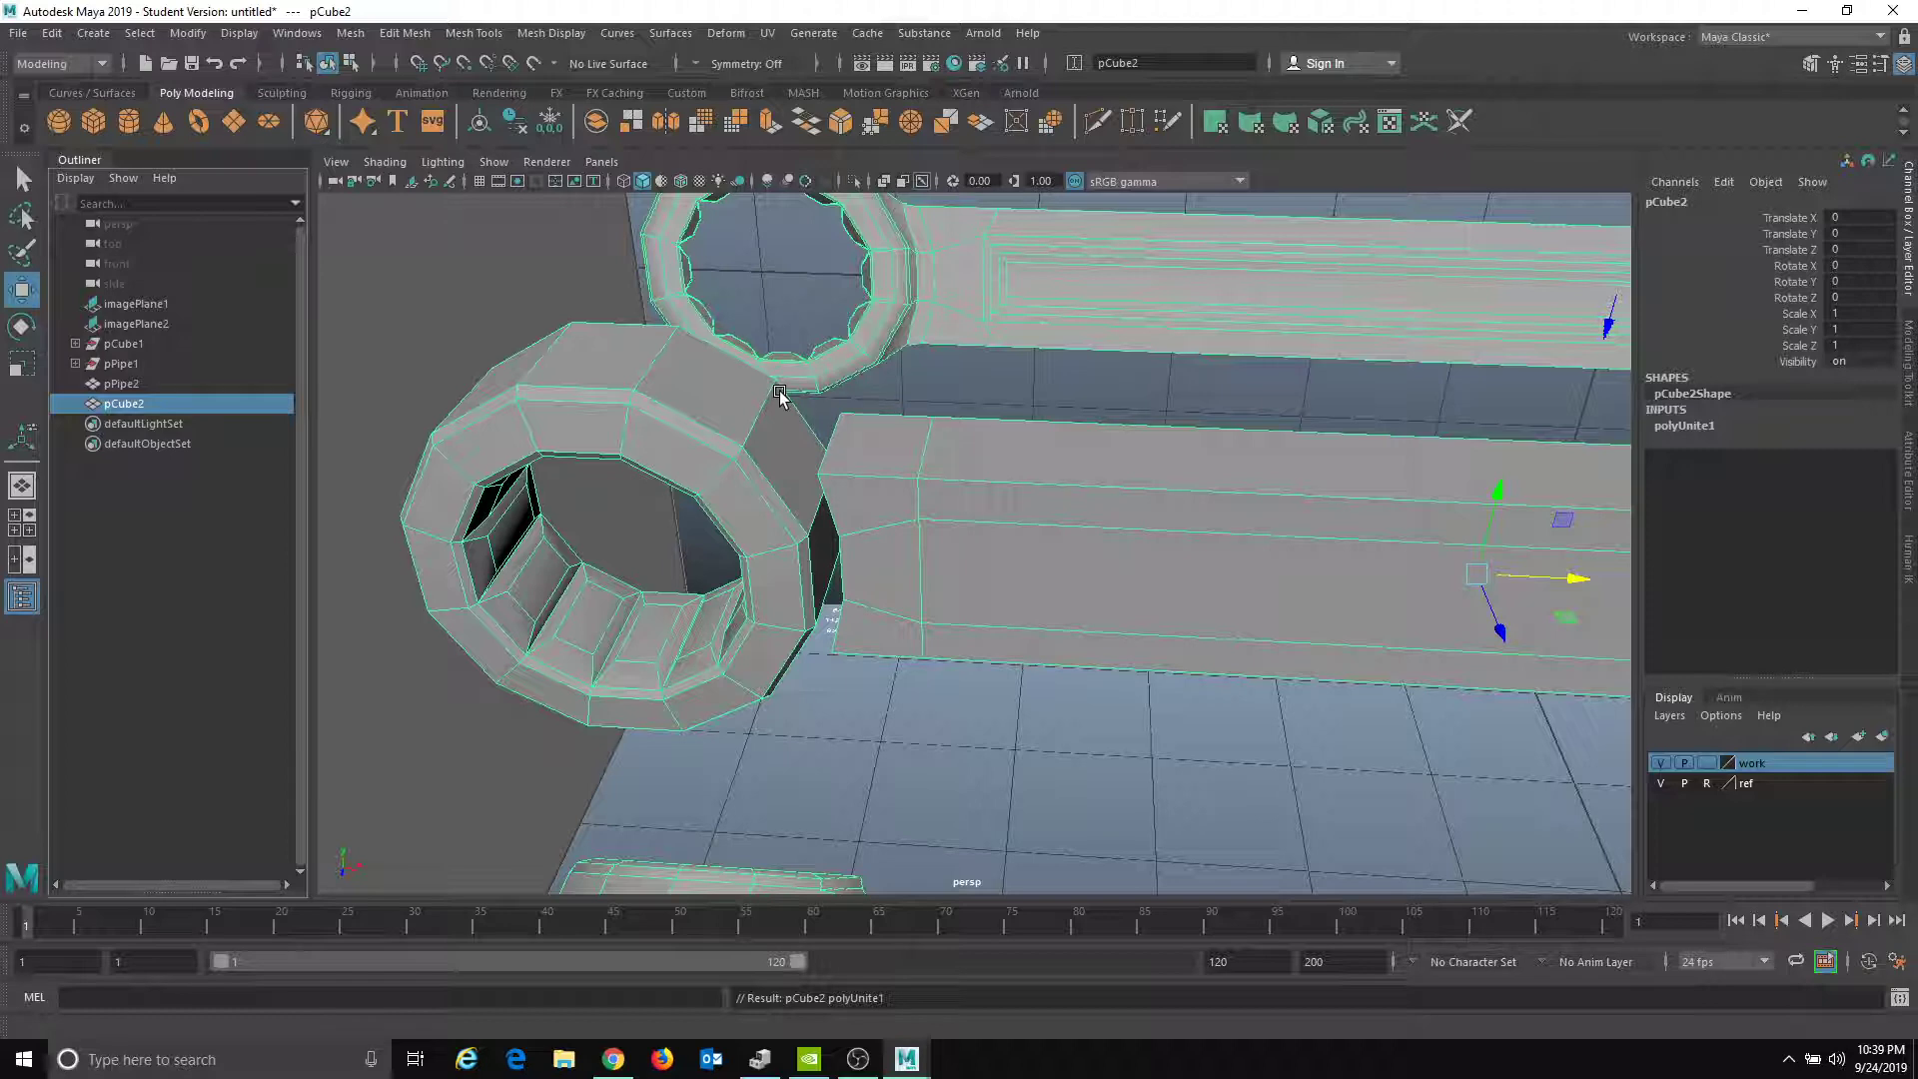
# - Delete the outer faces of the ring that face the end of the handle
pyautogui.keyDown('alt'); pyautogui.moveTo(734, 511); pyautogui.dragTo(765, 605); pyautogui.keyUp('alt')
pyautogui.moveTo(761, 547); pyautogui.dragTo(770, 579, button='right')
pyautogui.click(792, 488)
pyautogui.moveTo(792, 489)
pyautogui.keyDown('alt'); pyautogui.mouseDown()
pyautogui.moveTo(844, 535)
pyautogui.moveTo(822, 500)
pyautogui.mouseUp(); pyautogui.keyUp('alt')
pyautogui.keyDown('shift'); pyautogui.click(822, 500); pyautogui.keyUp('shift')
pyautogui.keyDown('shift'); pyautogui.click(796, 632); pyautogui.keyUp('shift')
pyautogui.keyDown('alt'); pyautogui.moveTo(797, 631); pyautogui.dragTo(801, 749); pyautogui.keyUp('alt')
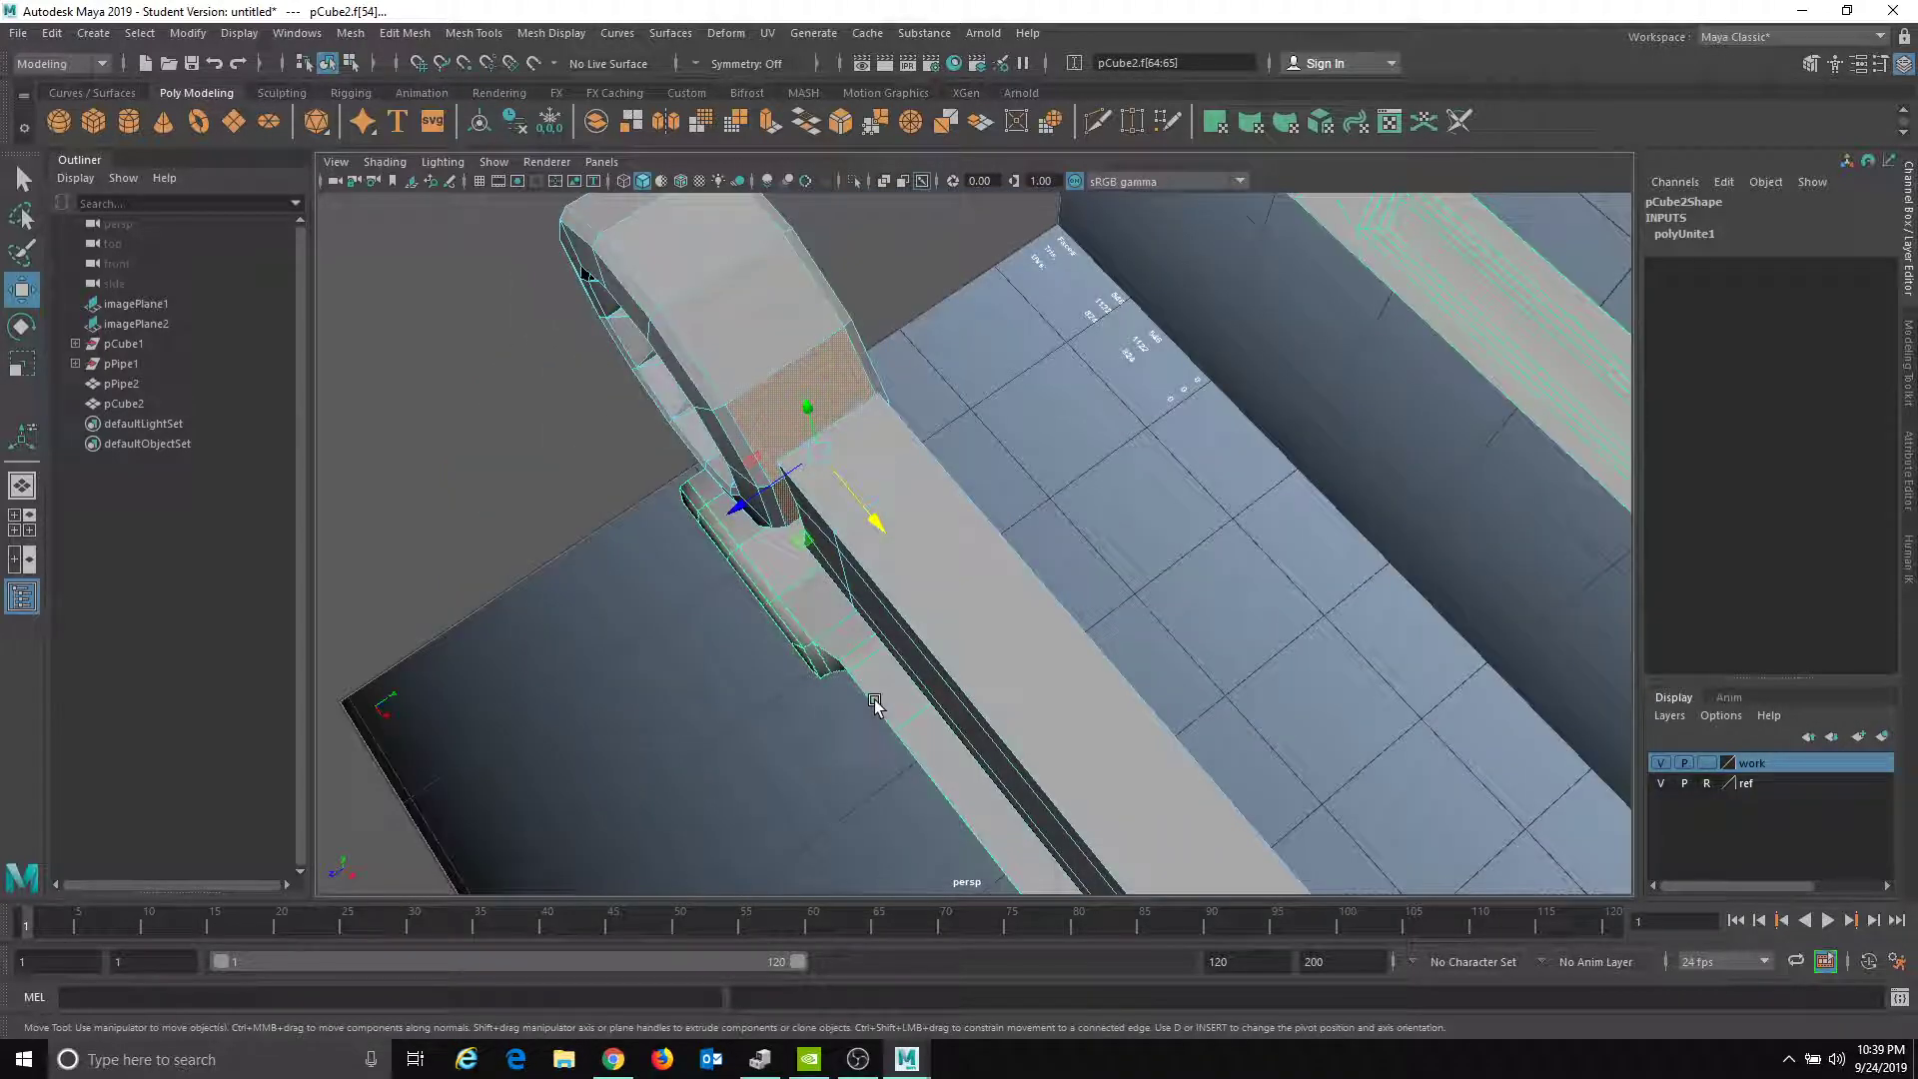
pyautogui.press('r')
pyautogui.keyDown('alt'); pyautogui.moveTo(762, 505); pyautogui.dragTo(773, 495); pyautogui.keyUp('alt')
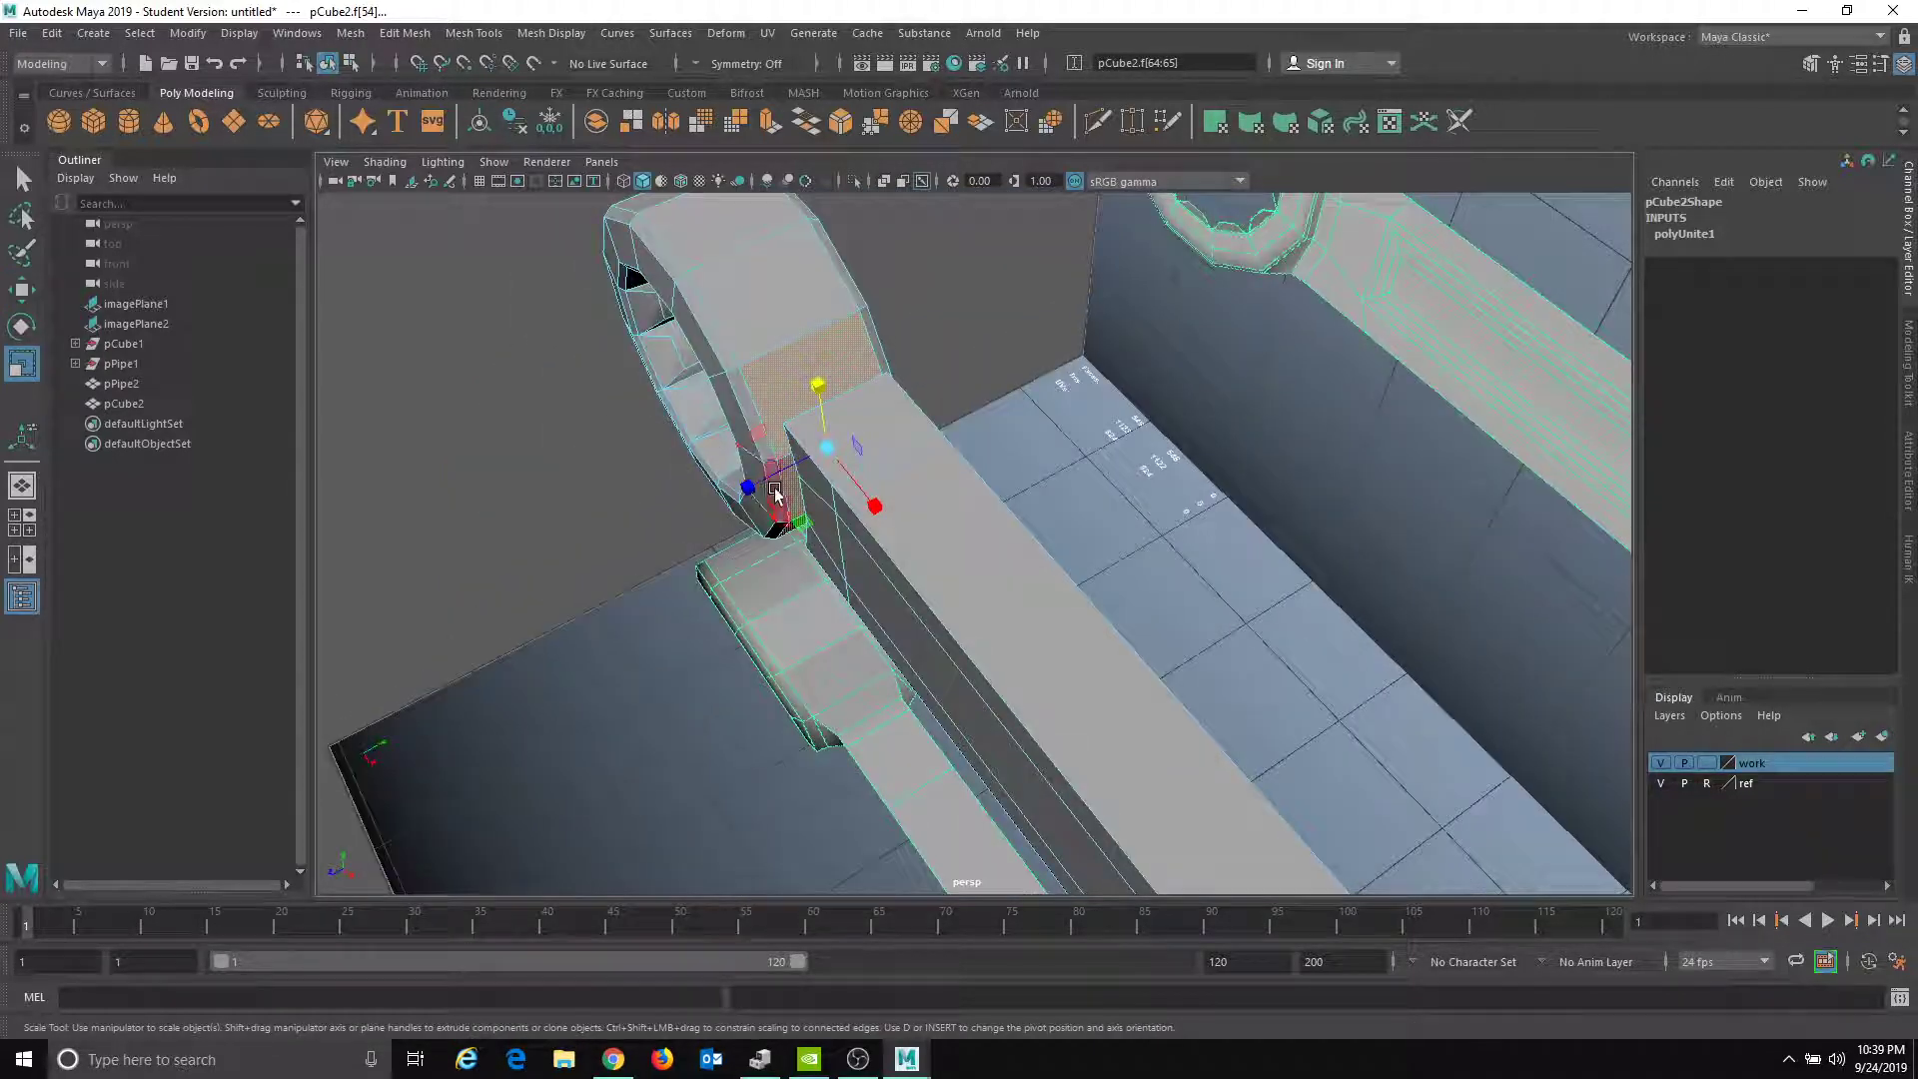
pyautogui.keyDown('shift'); pyautogui.click(826, 461); pyautogui.keyUp('shift')
pyautogui.keyDown('alt'); pyautogui.moveTo(827, 463); pyautogui.dragTo(959, 476); pyautogui.keyUp('alt')
pyautogui.press('w')
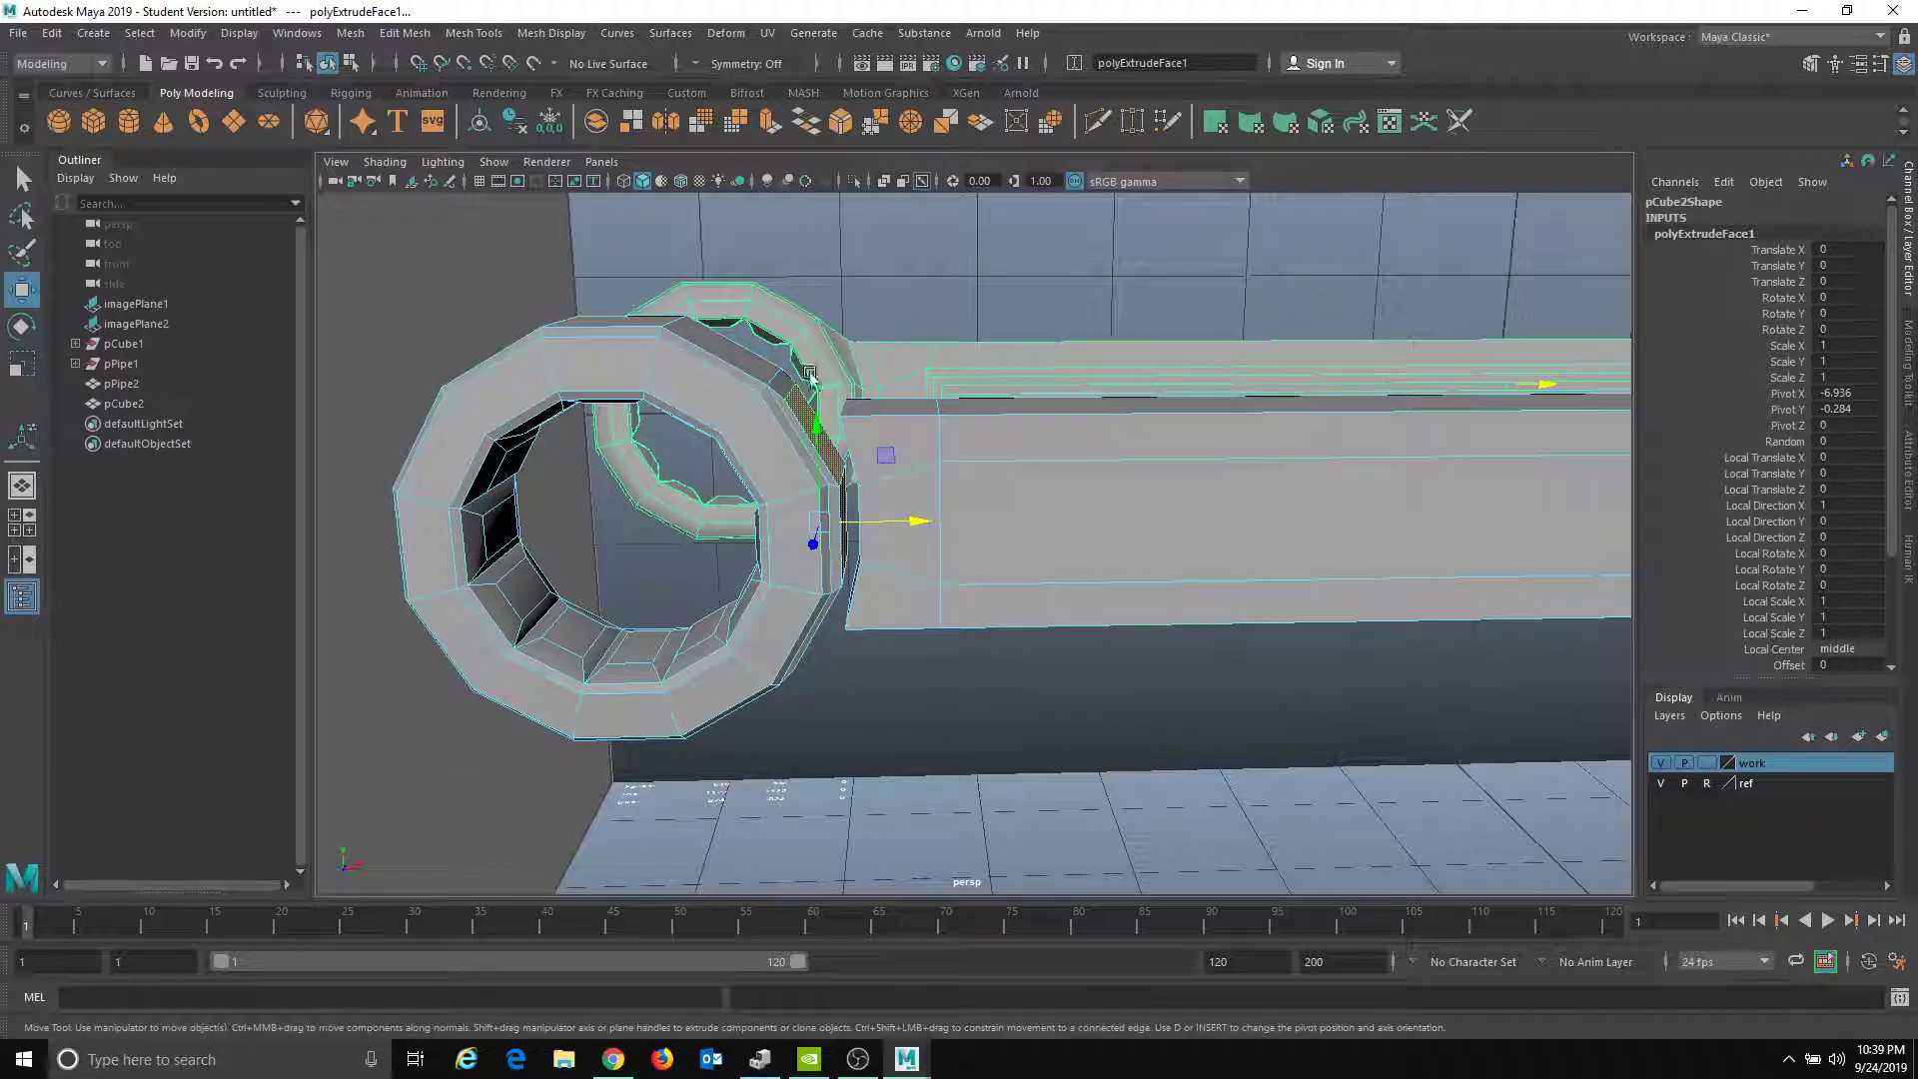
pyautogui.keyDown('alt'); pyautogui.moveTo(894, 451); pyautogui.dragTo(887, 506); pyautogui.keyUp('alt')
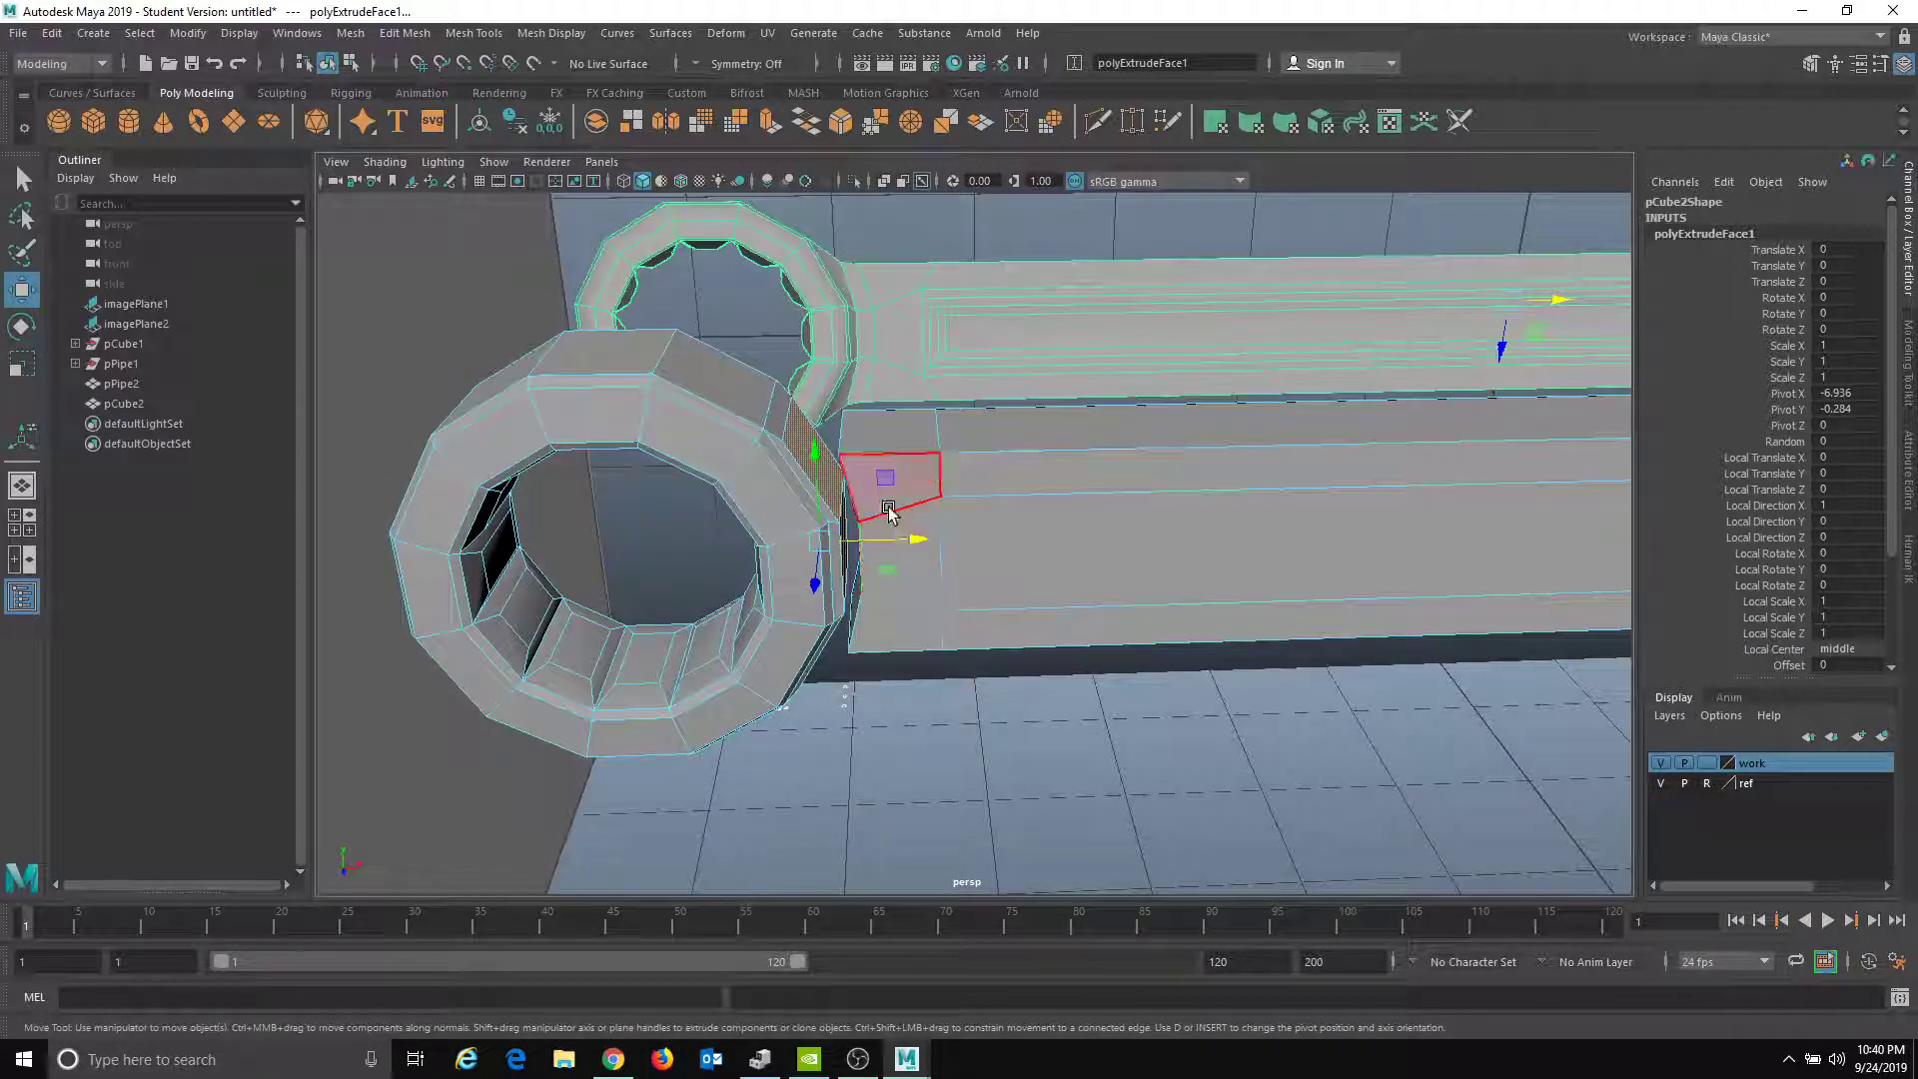
pyautogui.press('r')
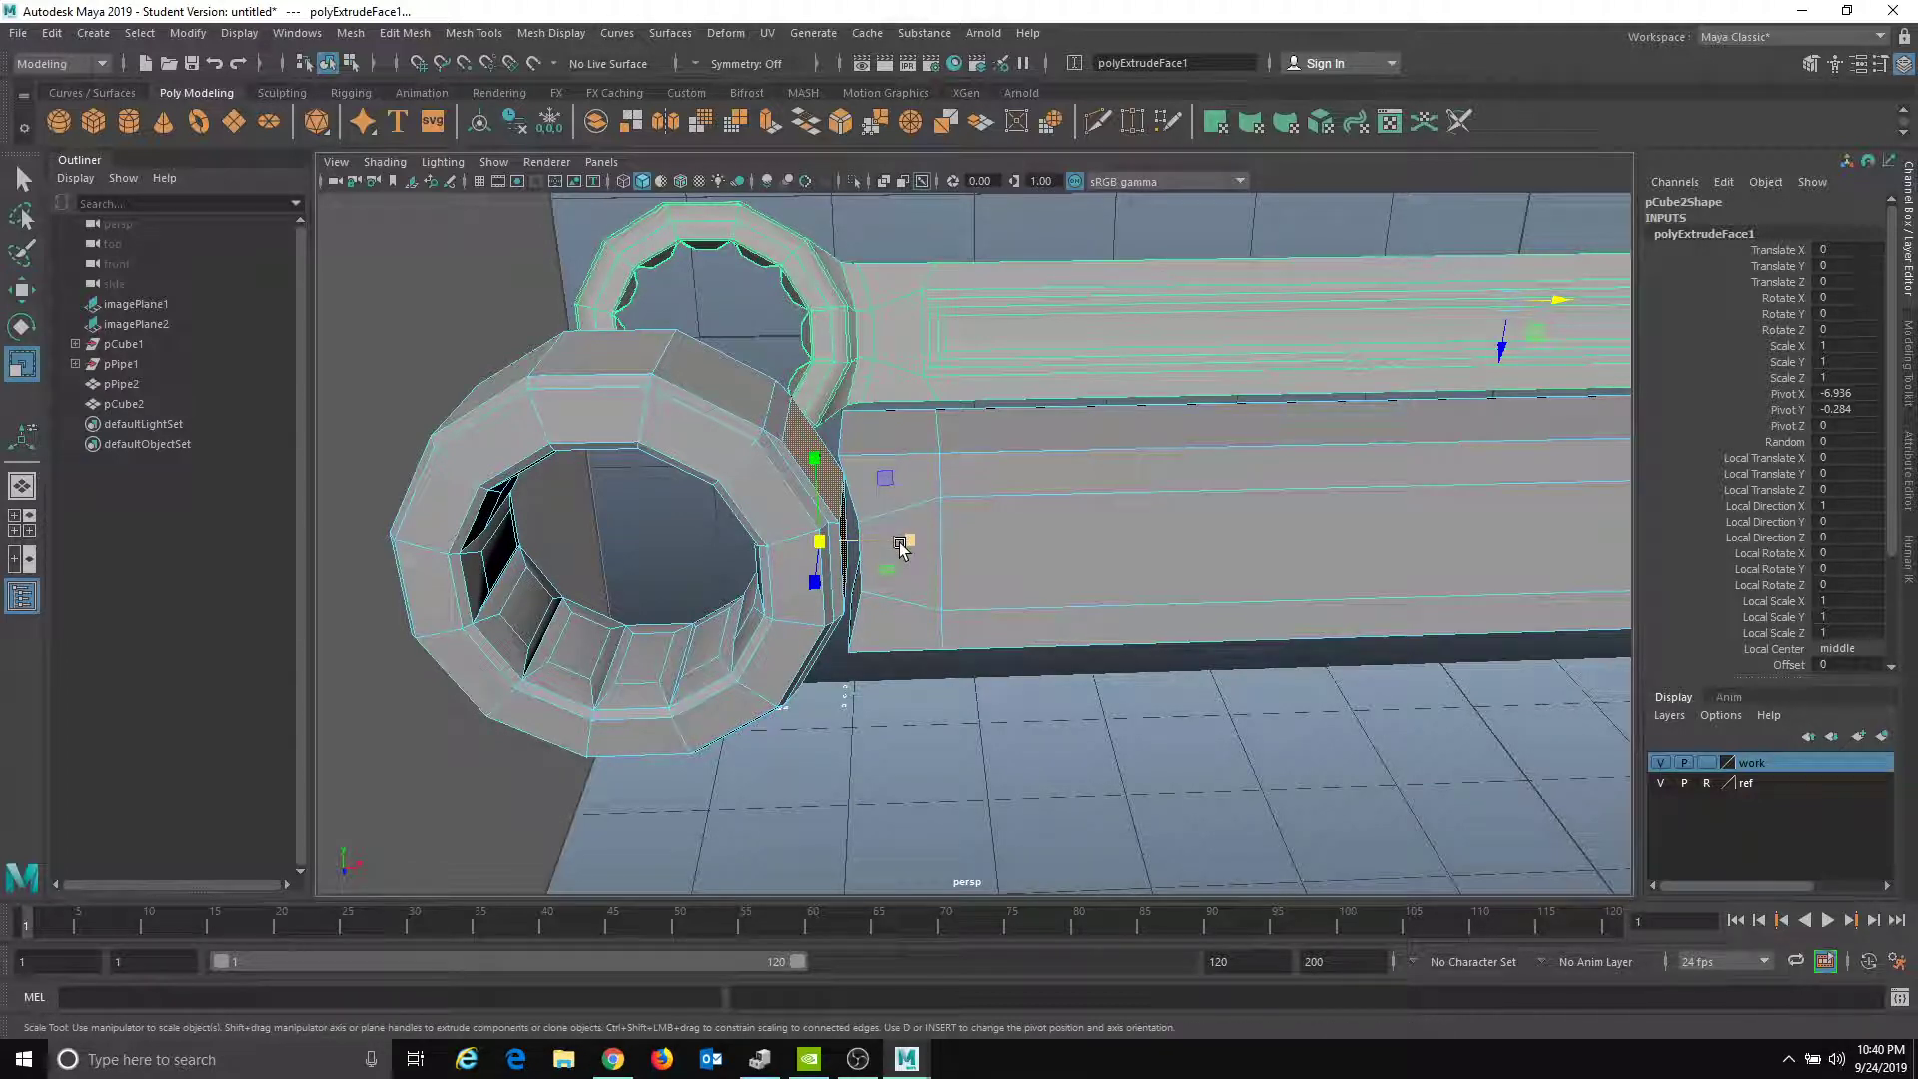
pyautogui.moveTo(903, 540)
pyautogui.keyDown('alt'); pyautogui.mouseDown()
pyautogui.moveTo(908, 494)
pyautogui.moveTo(885, 524)
pyautogui.mouseUp(); pyautogui.keyUp('alt')
pyautogui.press('w')
pyautogui.press('Delete')
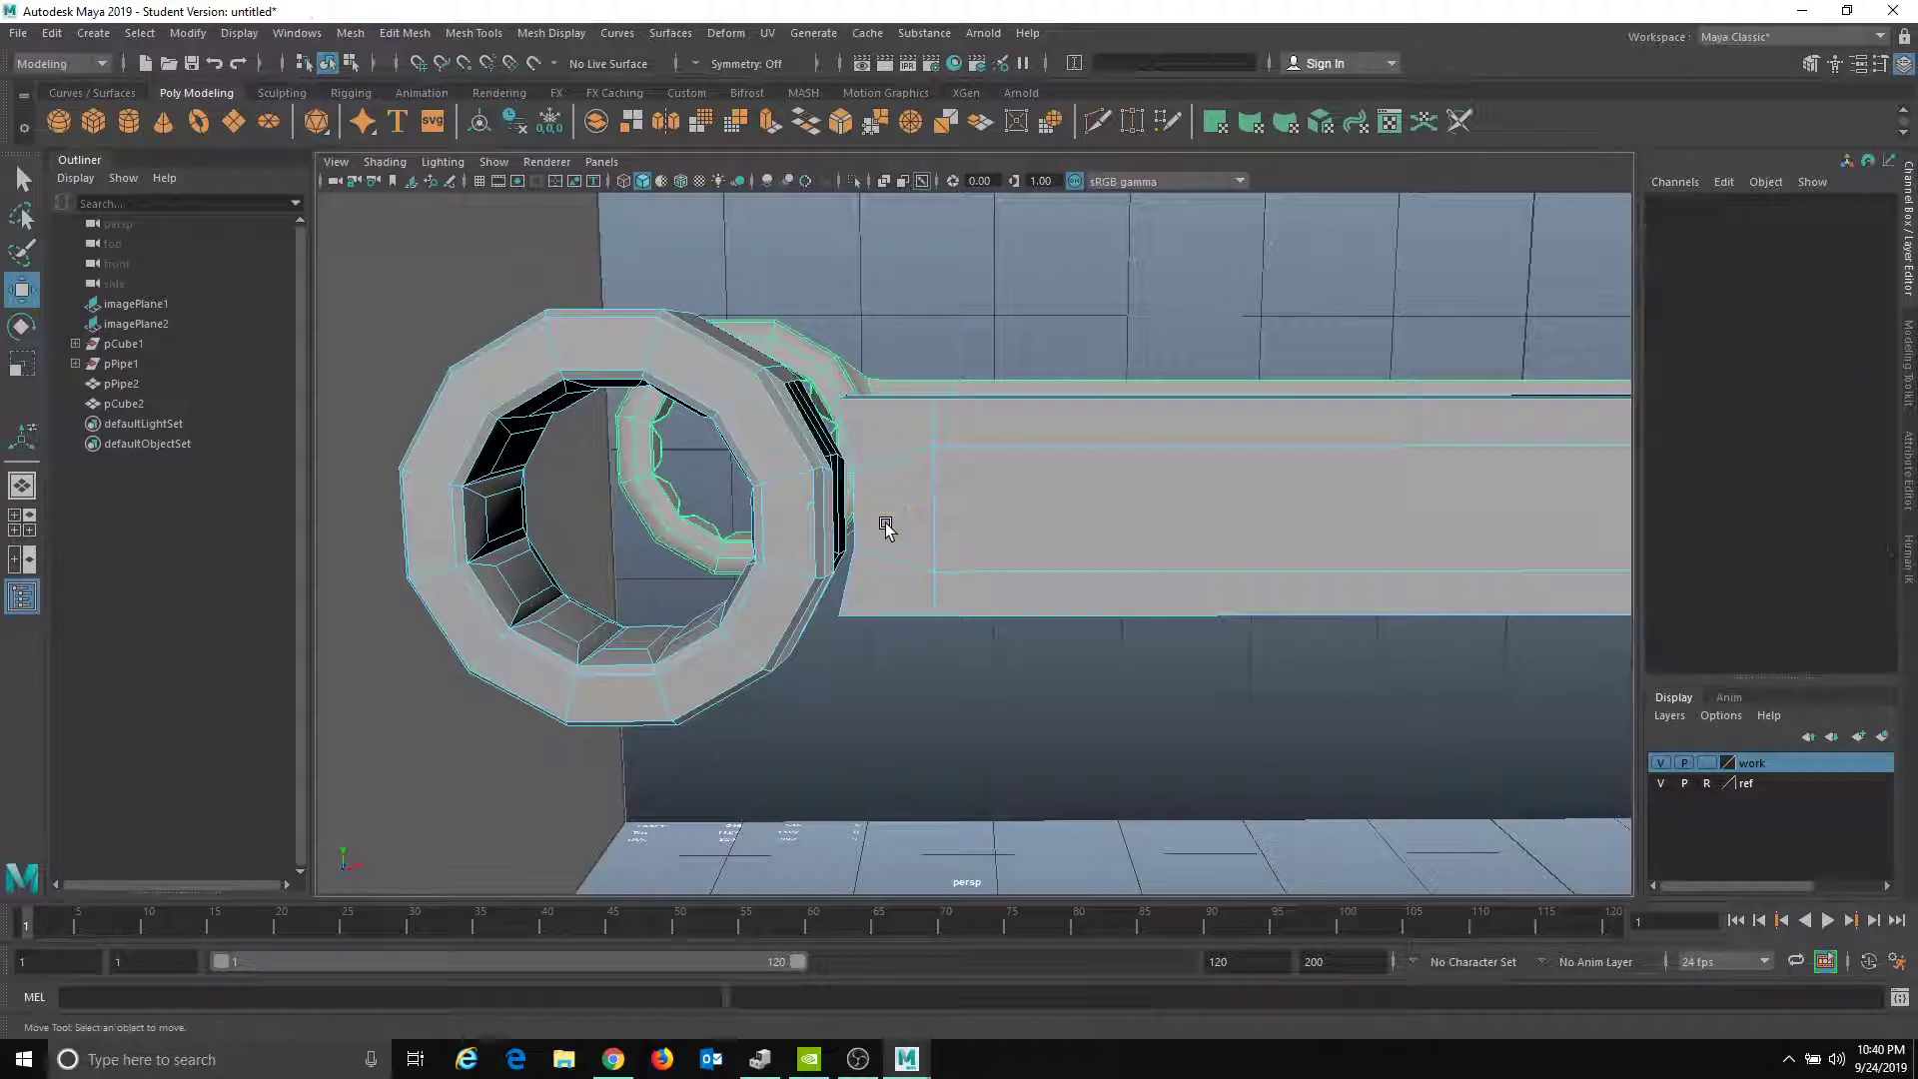
# - Delete the handle's end faces that face the opening in the ring
pyautogui.keyDown('alt'); pyautogui.moveTo(885, 524); pyautogui.dragTo(998, 522); pyautogui.keyUp('alt')
pyautogui.click(1006, 543)
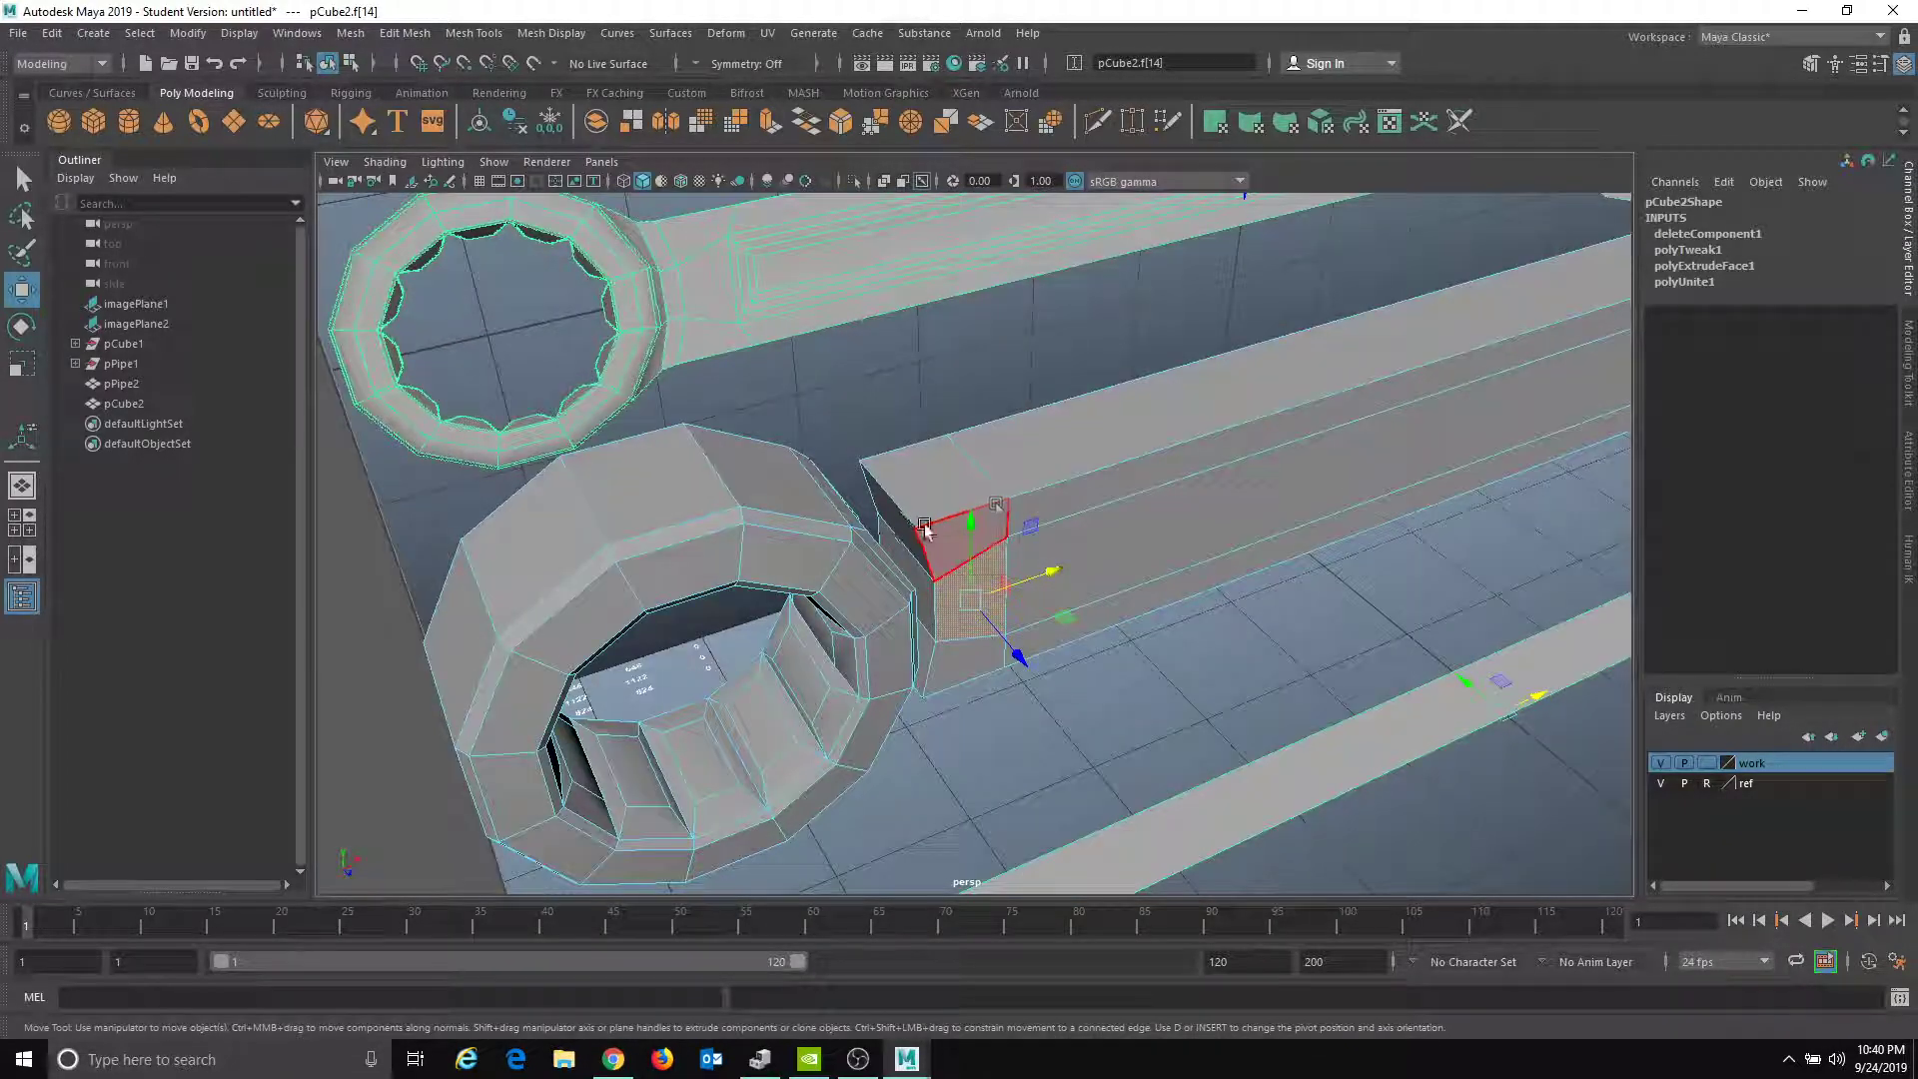
pyautogui.click(925, 578)
pyautogui.keyDown('shift'); pyautogui.moveTo(925, 577); pyautogui.dragTo(923, 604); pyautogui.keyUp('shift')
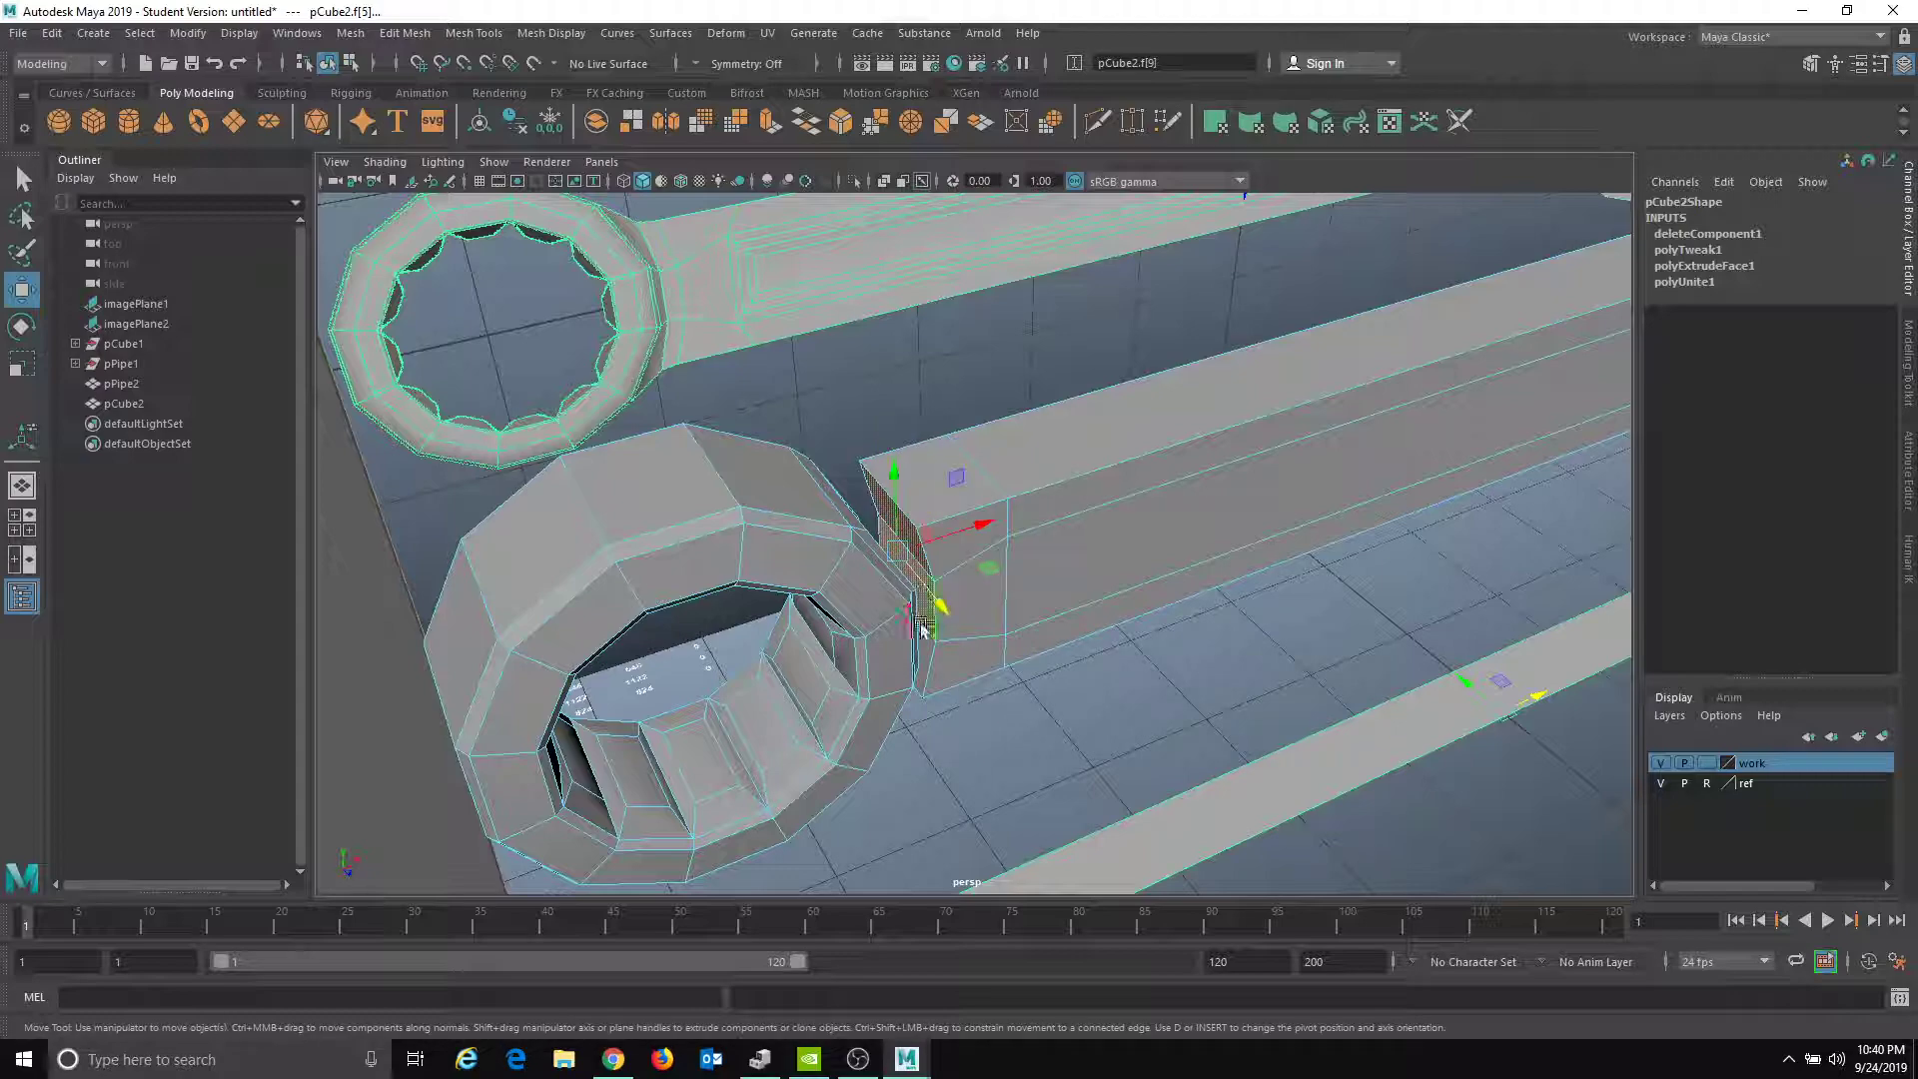
pyautogui.keyDown('alt'); pyautogui.moveTo(1156, 539); pyautogui.dragTo(809, 510); pyautogui.keyUp('alt')
pyautogui.press('Delete')
# - Bridge the border edges of the ring's opening to those of the handle's open end
pyautogui.click(794, 508)
pyautogui.click(767, 297)
pyautogui.keyDown('alt'); pyautogui.moveTo(745, 409); pyautogui.dragTo(772, 505, button='middle'); pyautogui.keyUp('alt')
pyautogui.moveTo(772, 507); pyautogui.dragTo(776, 535, button='right')
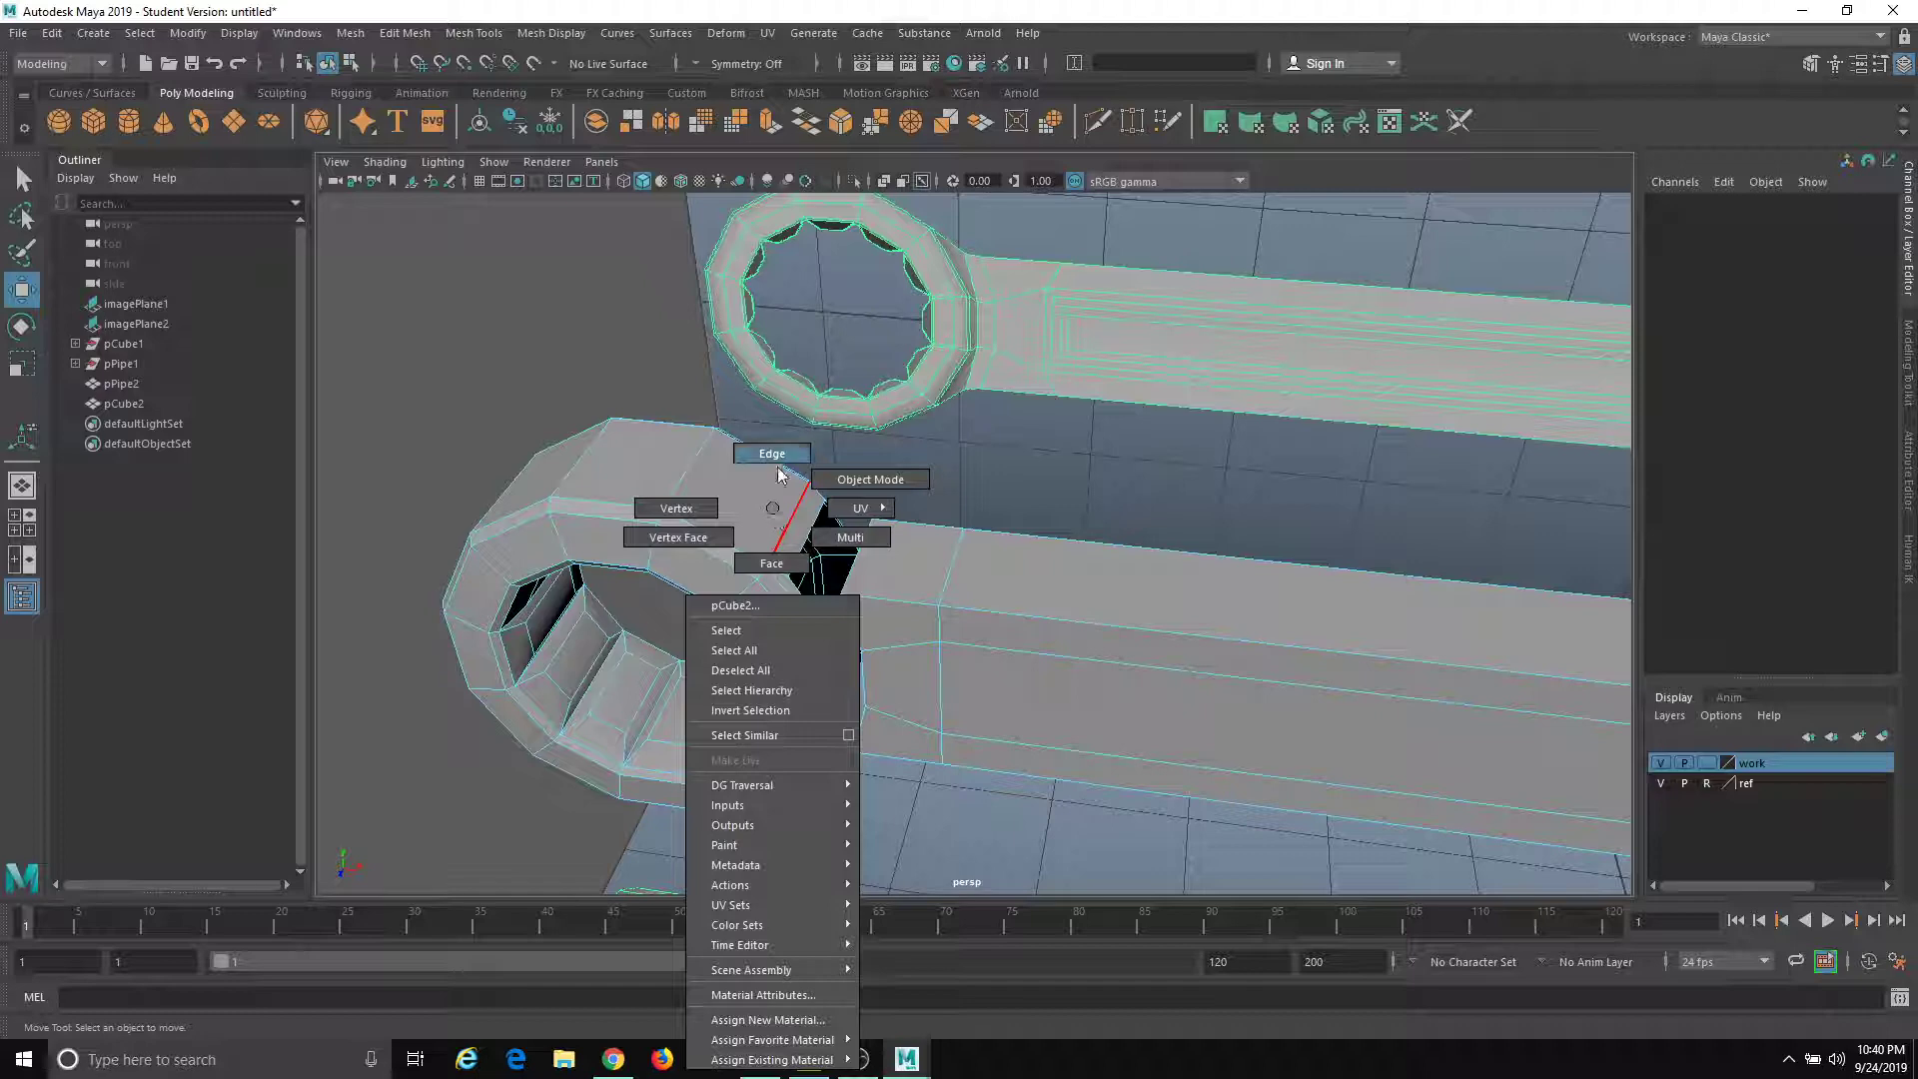
pyautogui.click(779, 467)
pyautogui.click(806, 535)
pyautogui.keyDown('alt'); pyautogui.moveTo(805, 534); pyautogui.dragTo(974, 440); pyautogui.keyUp('alt')
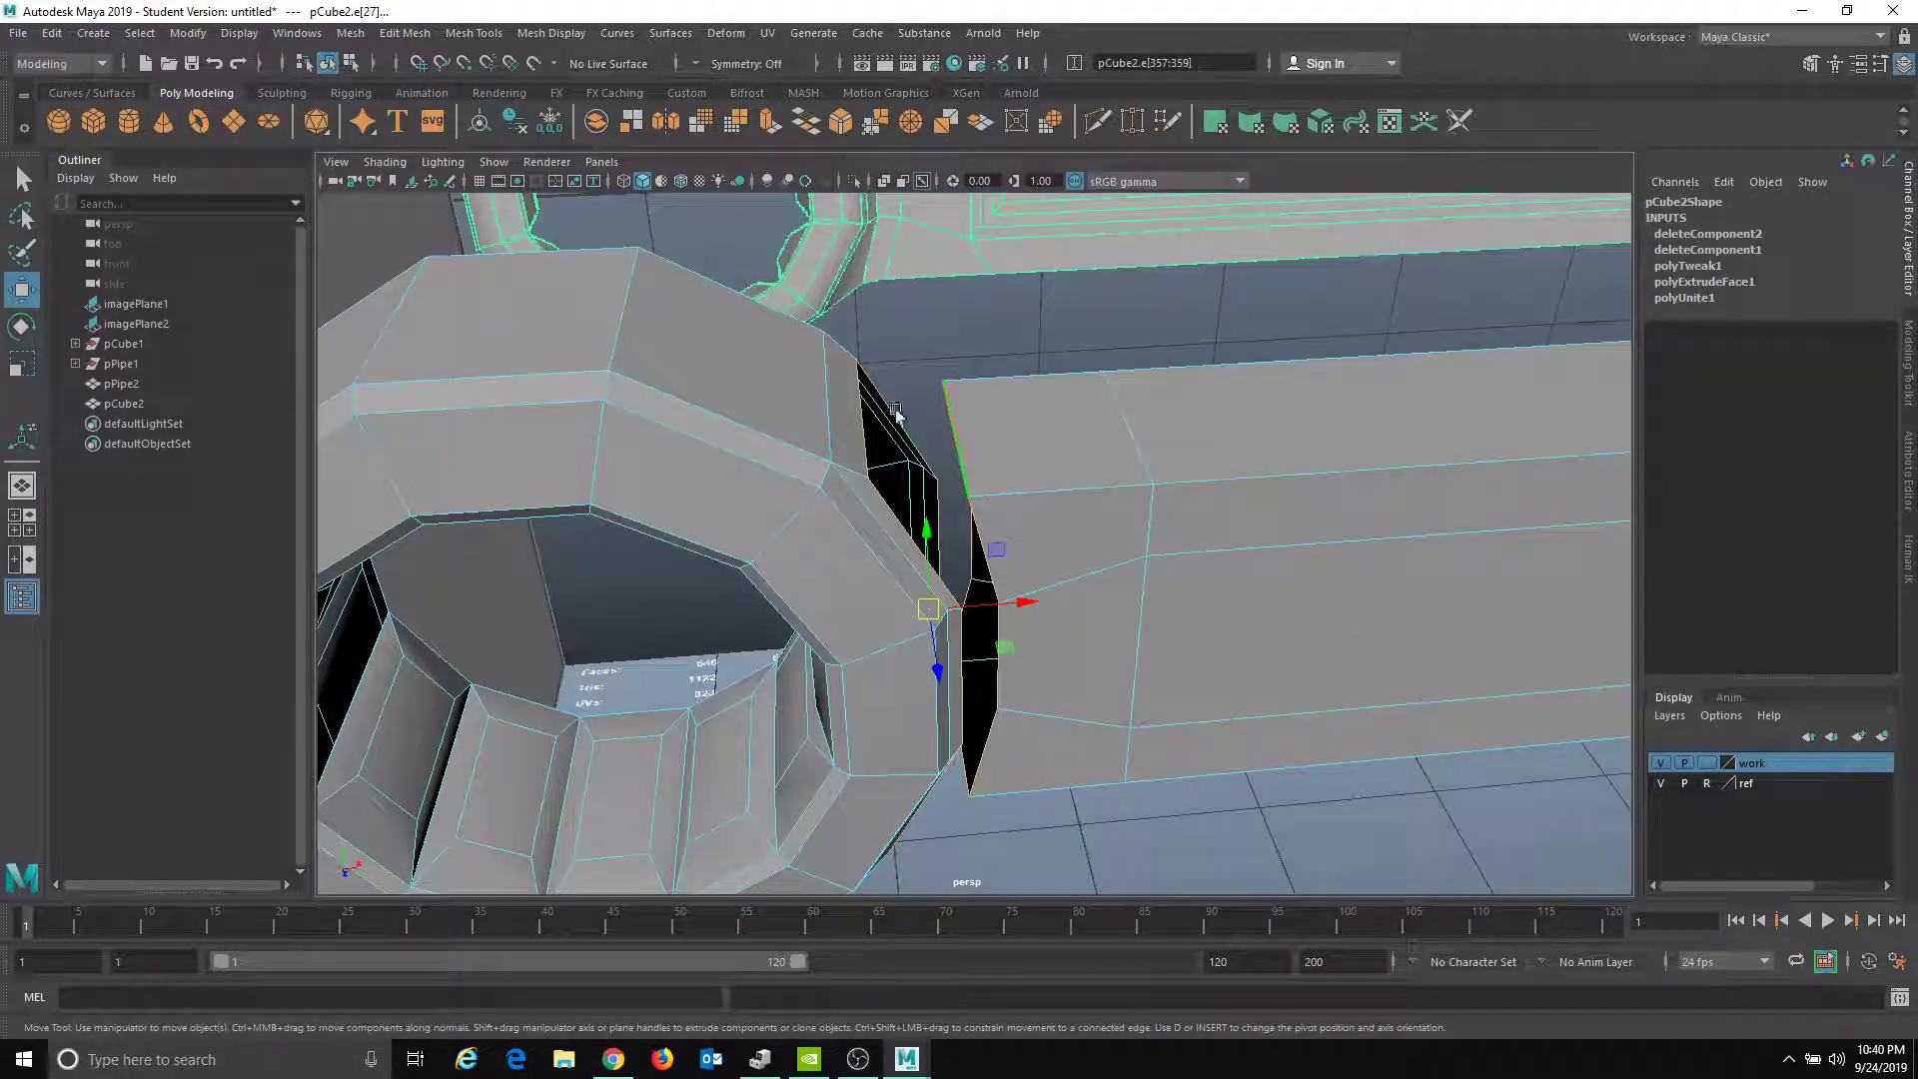
pyautogui.click(857, 404)
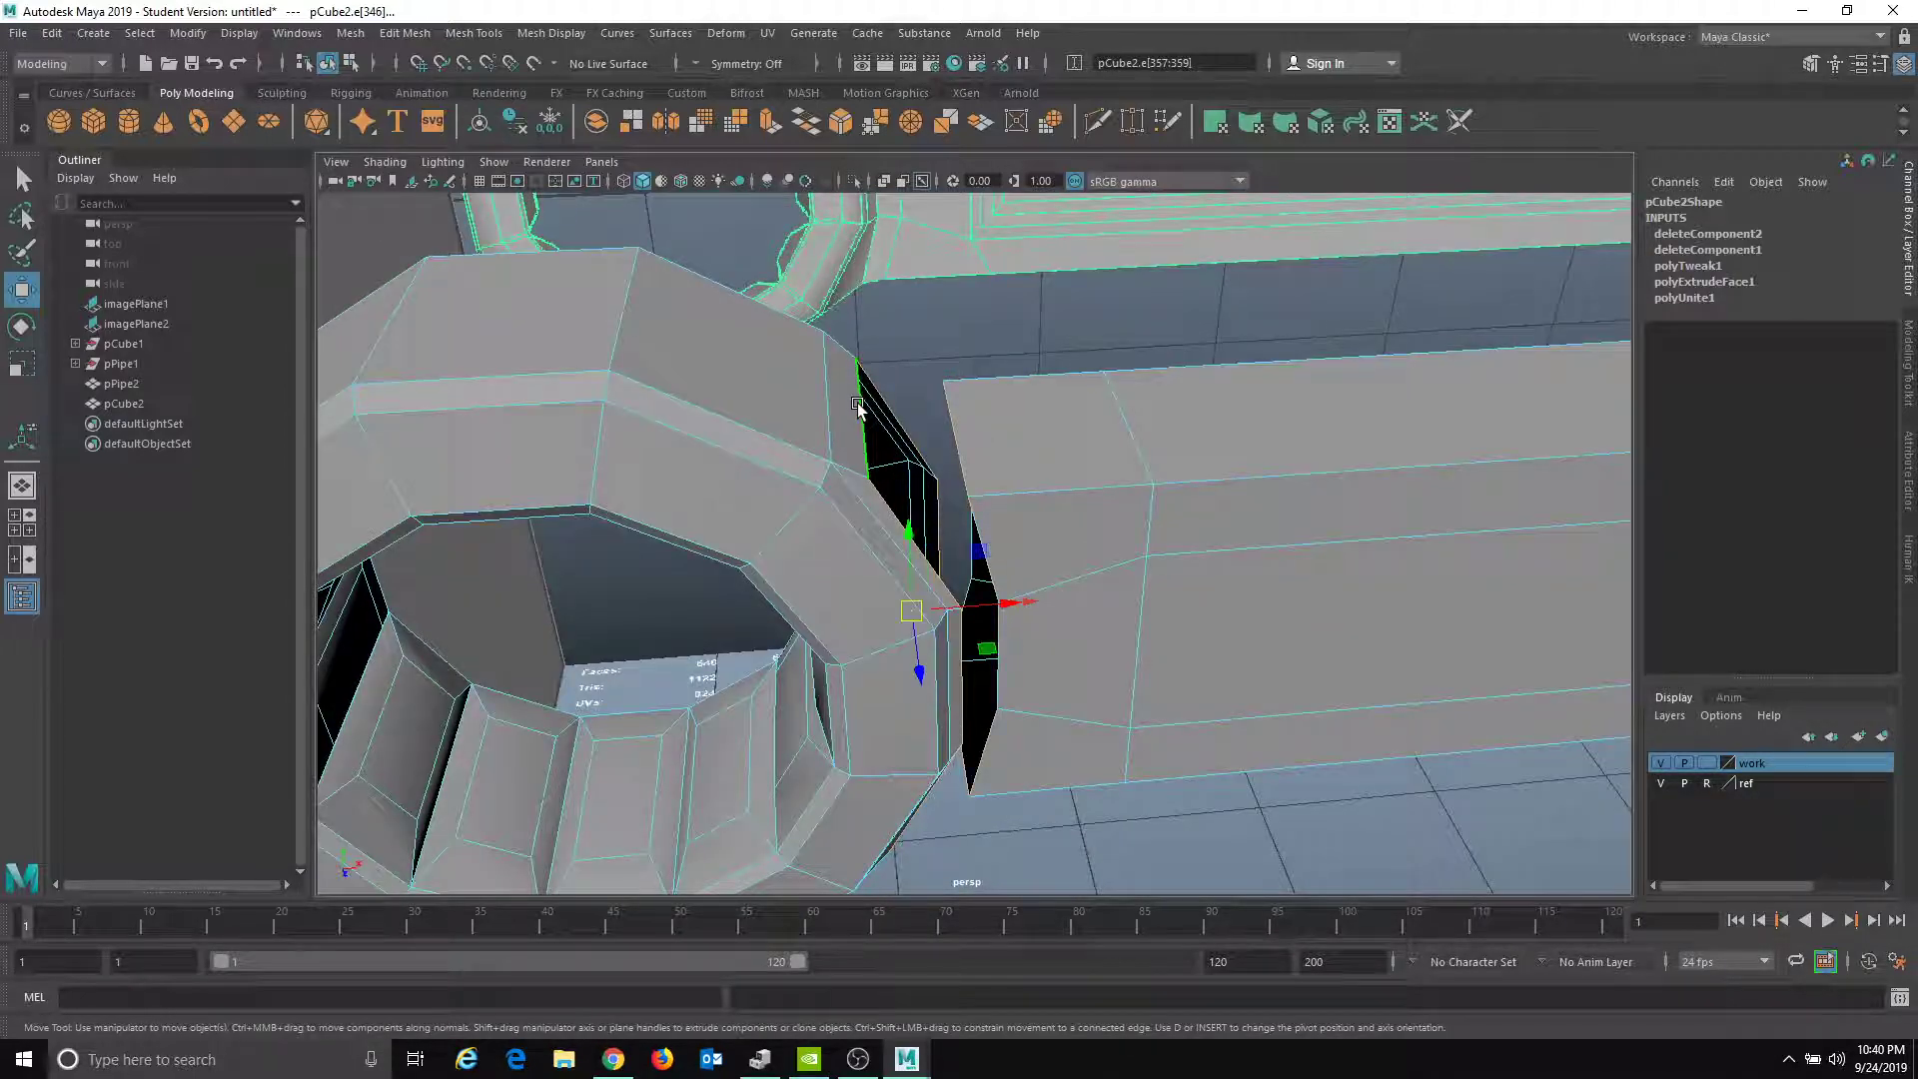
pyautogui.keyDown('alt'); pyautogui.moveTo(954, 473); pyautogui.dragTo(989, 482); pyautogui.keyUp('alt')
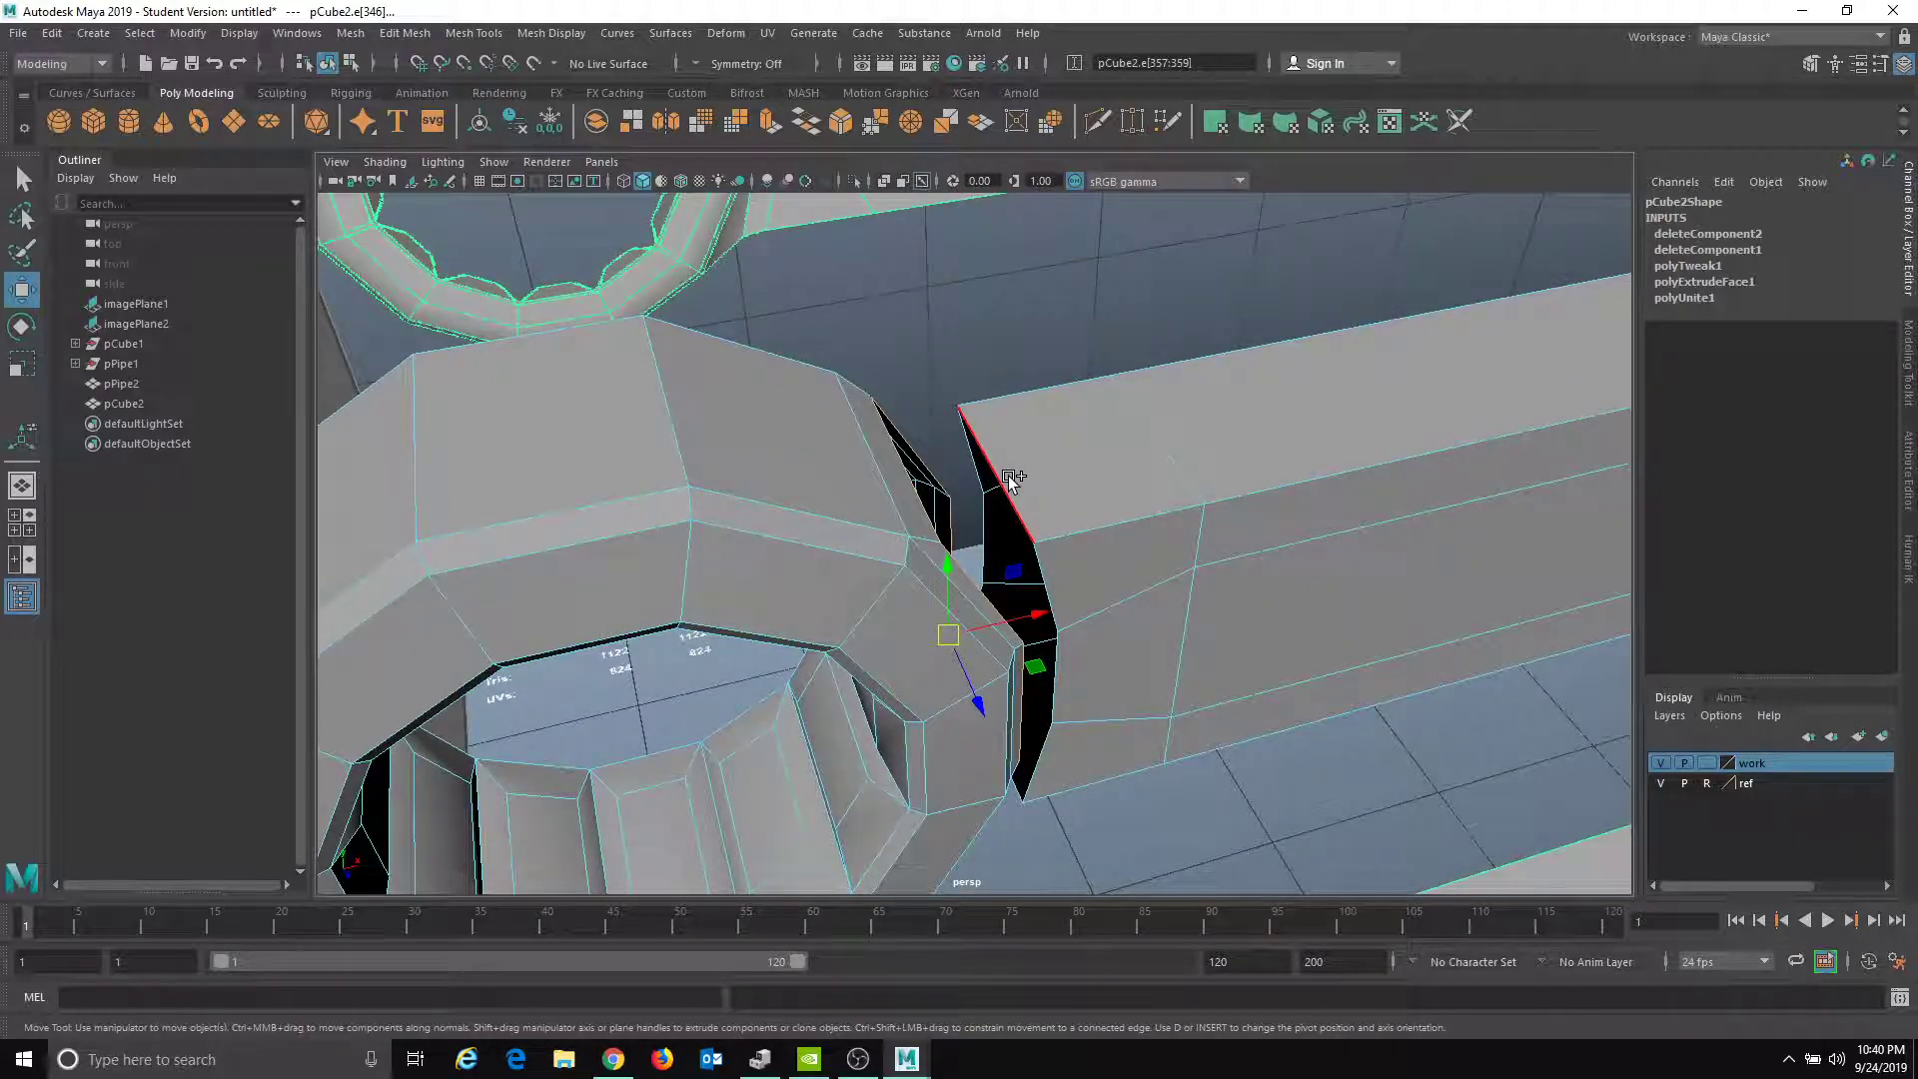
pyautogui.click(1011, 480)
pyautogui.keyDown('alt'); pyautogui.moveTo(1078, 506); pyautogui.dragTo(920, 470); pyautogui.keyUp('alt')
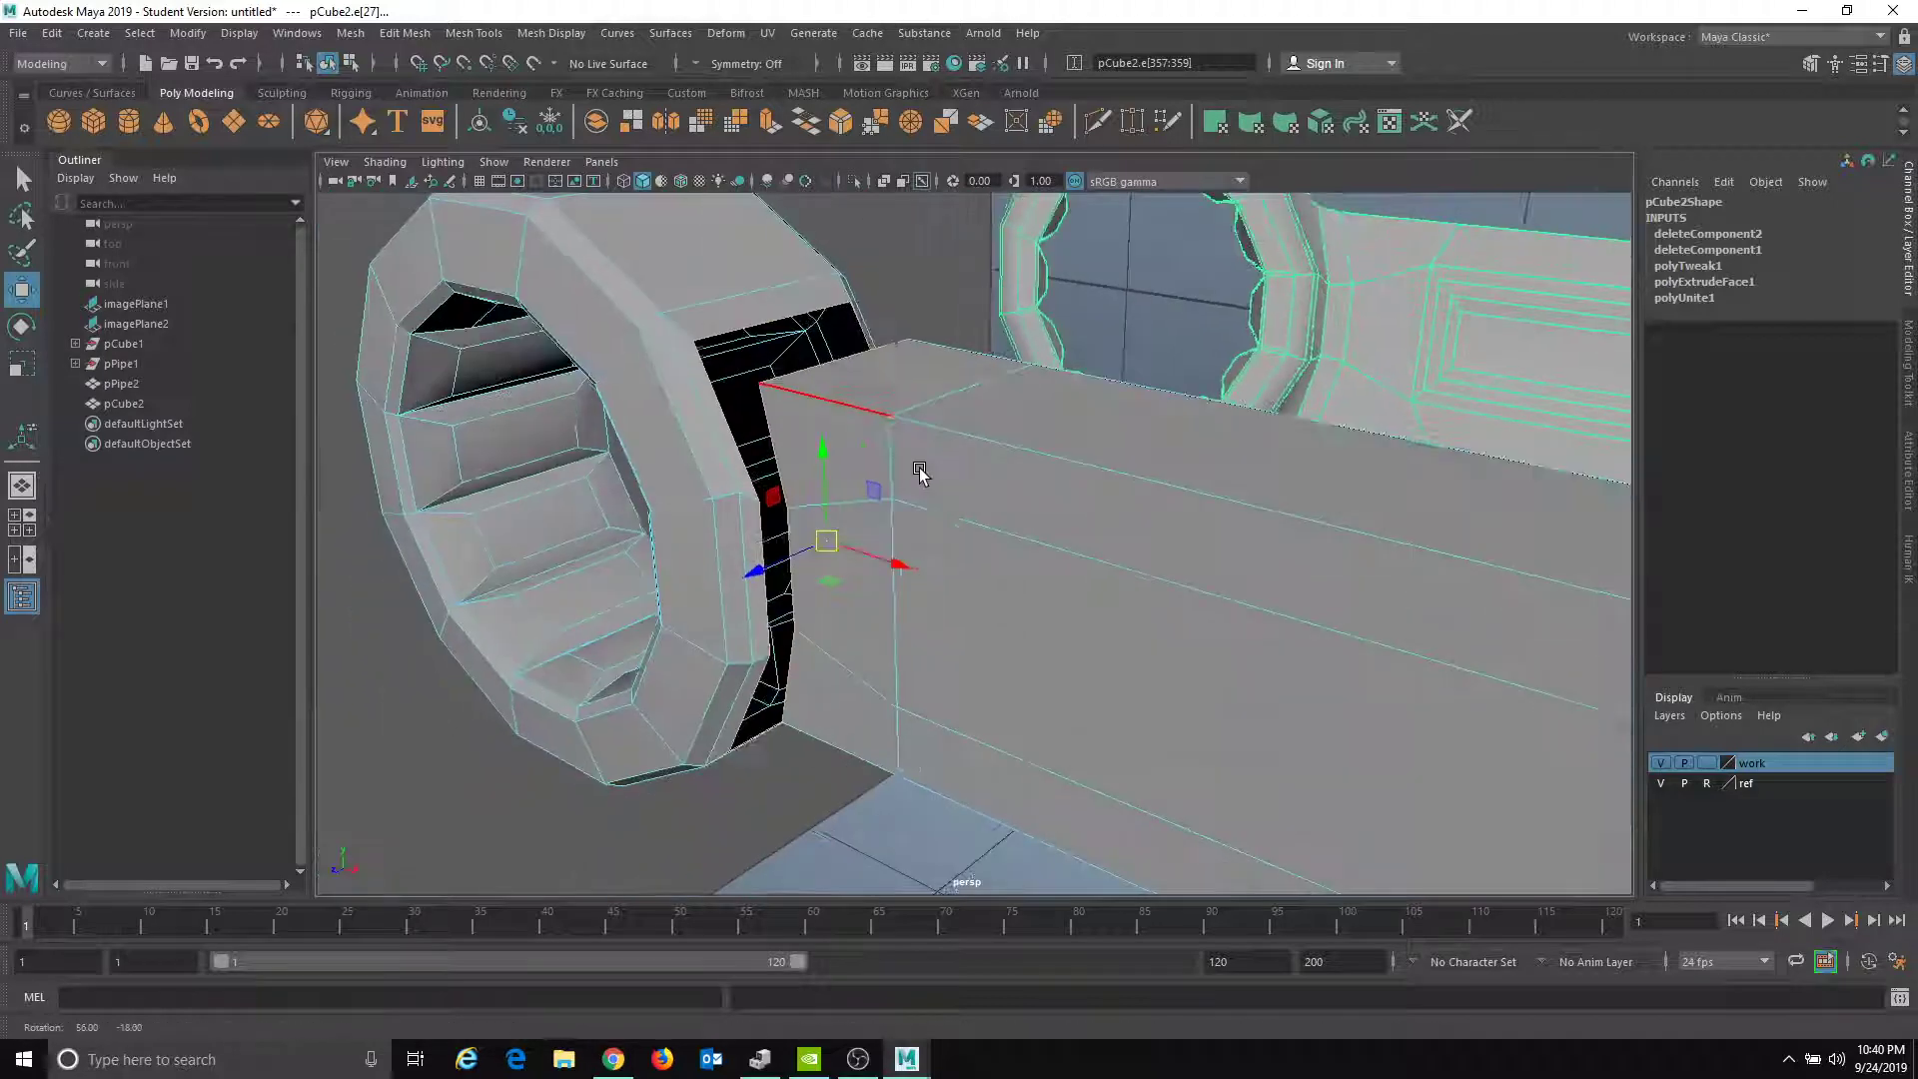
pyautogui.scroll(3, 976, 586)
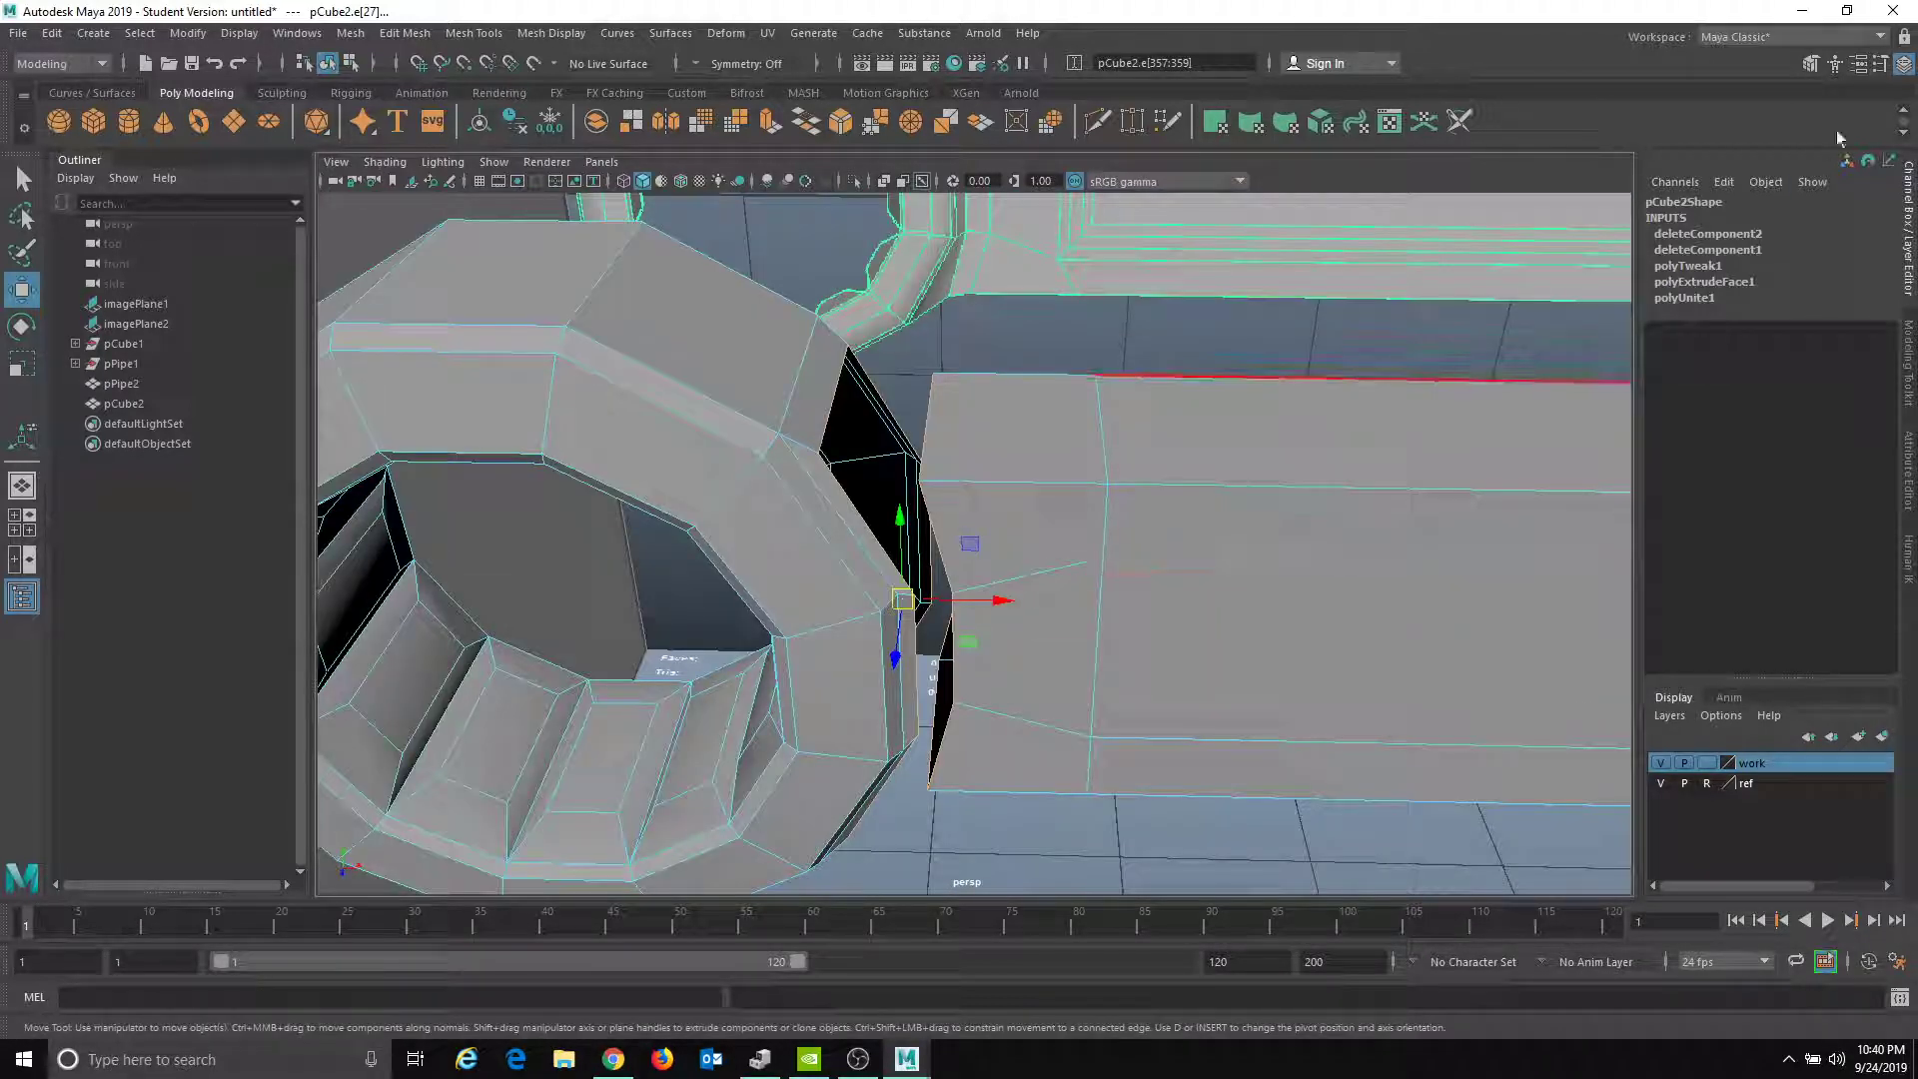
pyautogui.click(1810, 64)
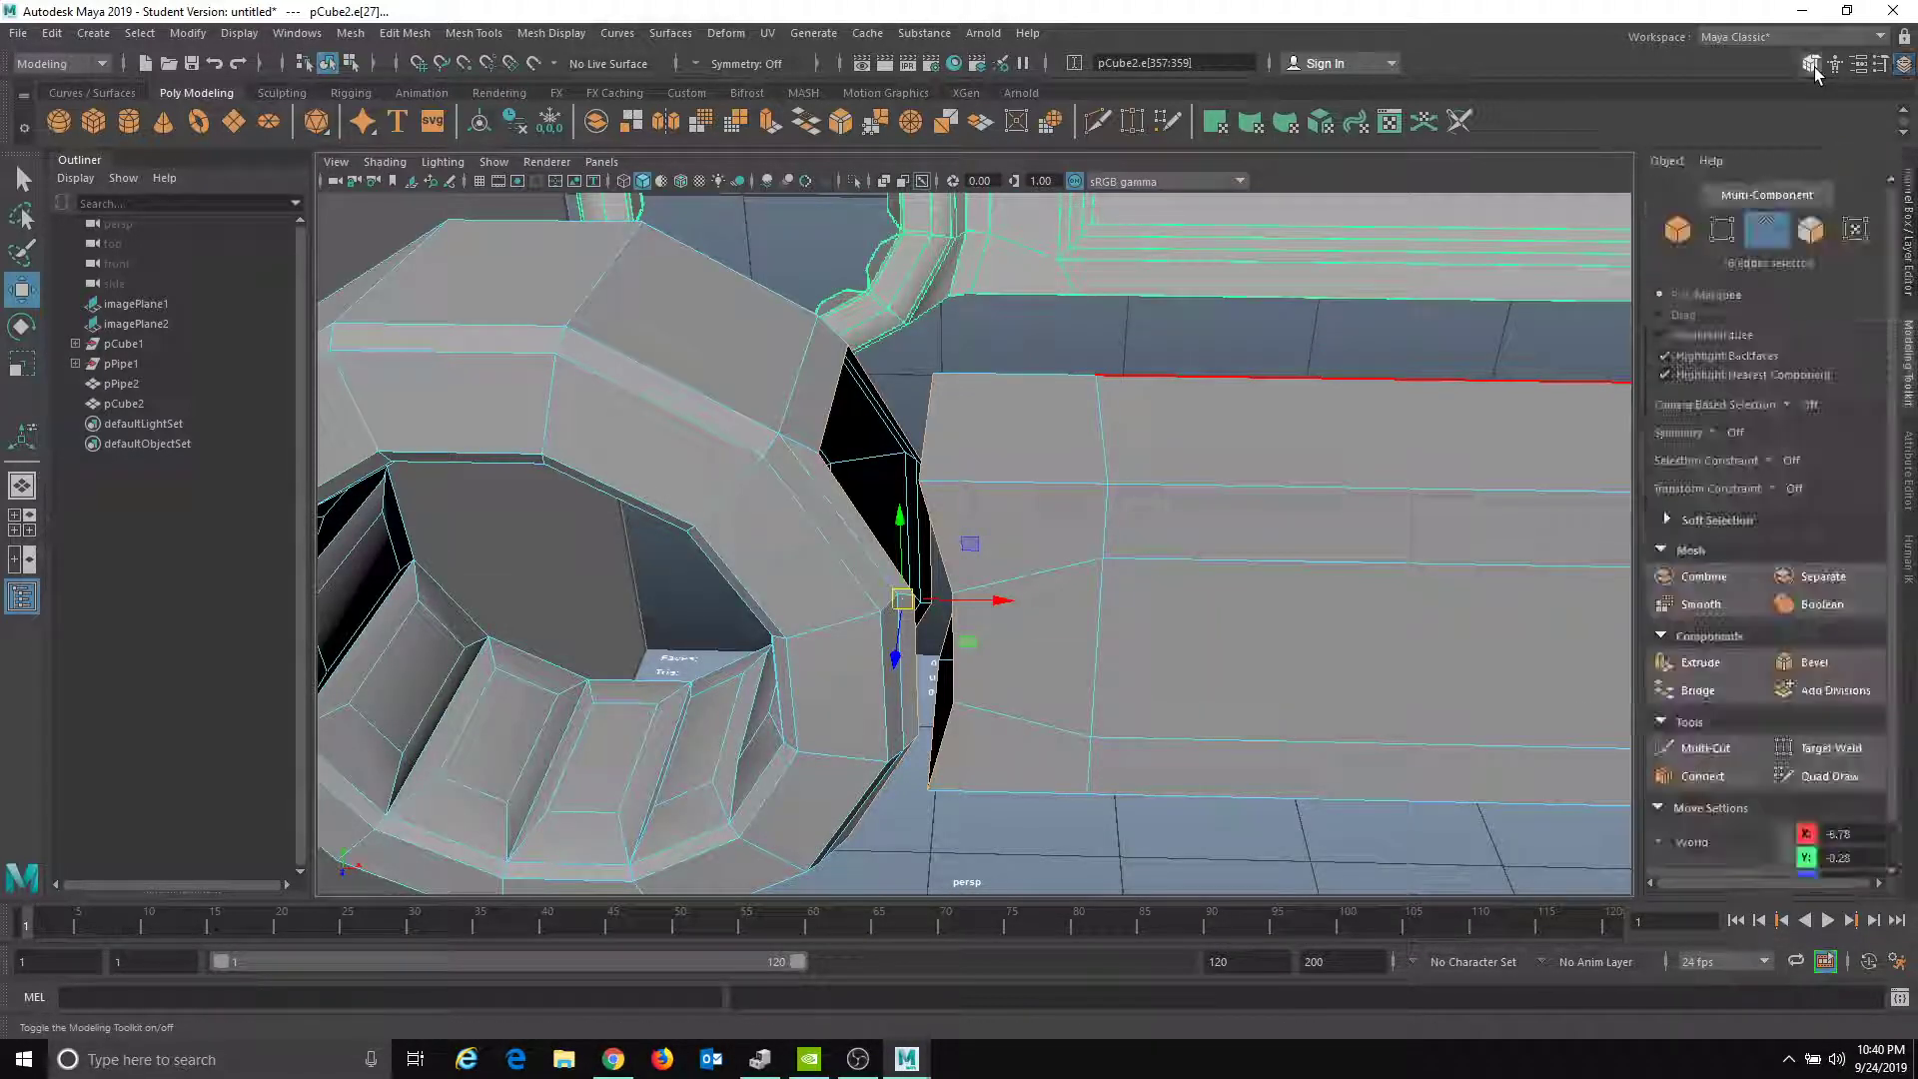
pyautogui.click(1719, 697)
# - Show the handle's jaw end in the front view with vertex selection and X-Ray shading turned on
pyautogui.keyDown('alt'); pyautogui.moveTo(1049, 560); pyautogui.dragTo(920, 556); pyautogui.keyUp('alt')
pyautogui.keyDown('alt'); pyautogui.moveTo(919, 556); pyautogui.dragTo(591, 549, button='right'); pyautogui.keyUp('alt')
pyautogui.keyDown('alt'); pyautogui.moveTo(591, 549); pyautogui.dragTo(602, 594); pyautogui.keyUp('alt')
pyautogui.keyDown('alt'); pyautogui.moveTo(884, 512); pyautogui.dragTo(796, 256); pyautogui.keyUp('alt')
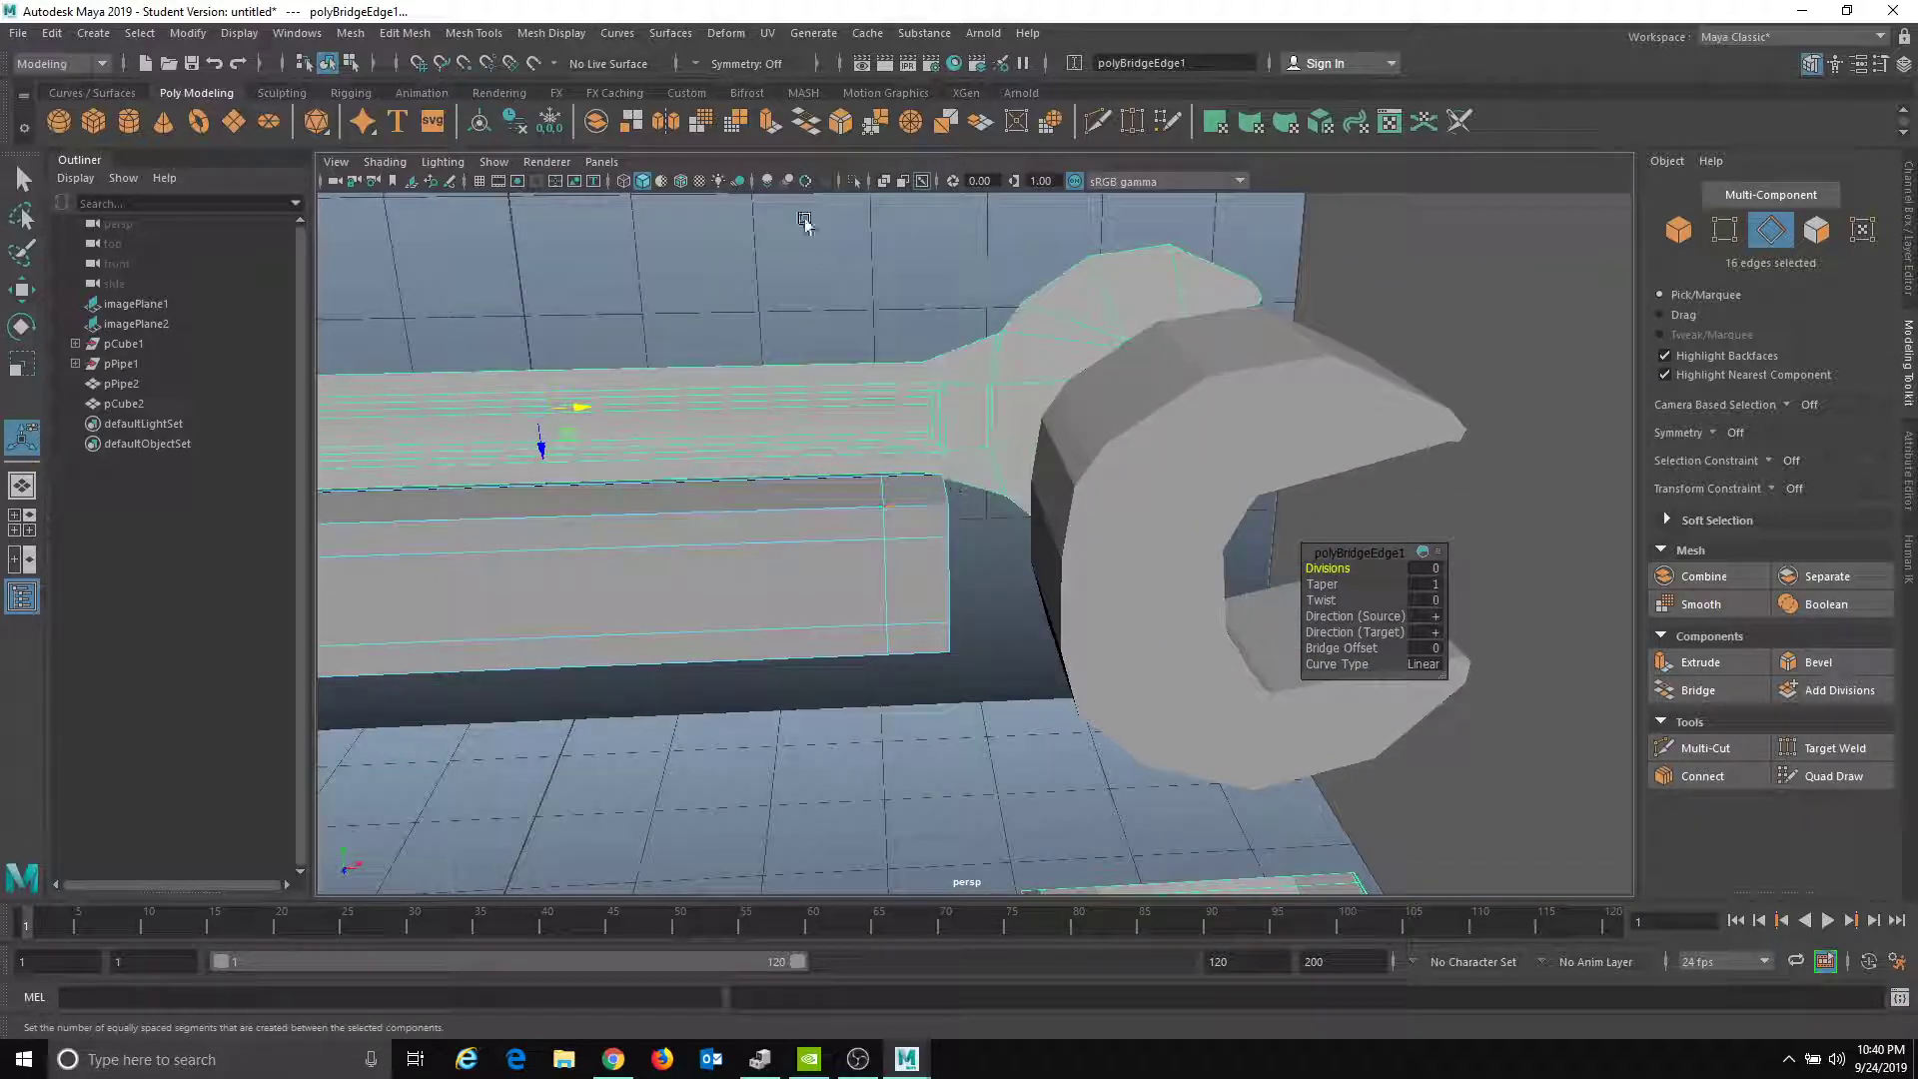
pyautogui.click(601, 161)
pyautogui.moveTo(668, 225)
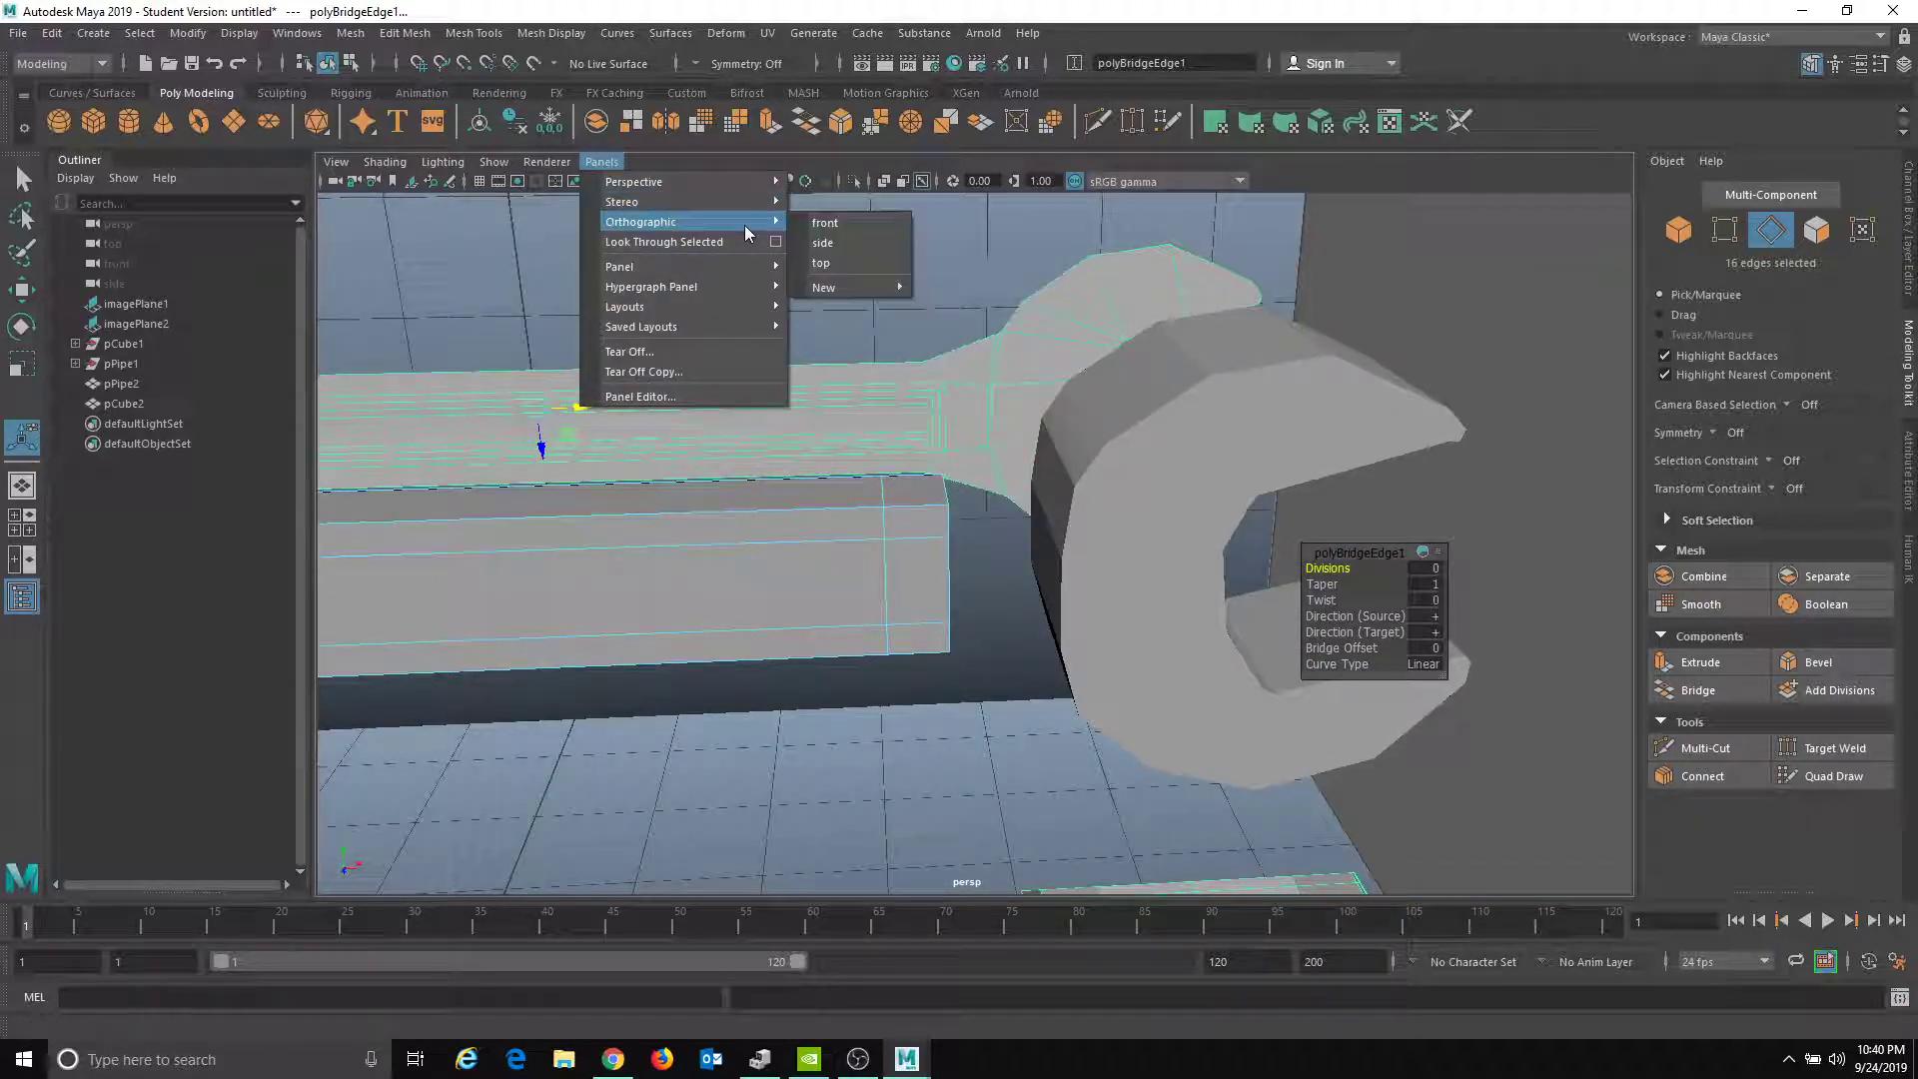
pyautogui.click(830, 242)
pyautogui.keyDown('alt'); pyautogui.moveTo(845, 437); pyautogui.dragTo(320, 425, button='middle'); pyautogui.keyUp('alt')
pyautogui.keyDown('alt'); pyautogui.moveTo(1289, 425); pyautogui.dragTo(685, 451, button='middle'); pyautogui.keyUp('alt')
pyautogui.keyDown('alt'); pyautogui.moveTo(1254, 496); pyautogui.dragTo(976, 484, button='middle'); pyautogui.keyUp('alt')
pyautogui.scroll(2, 976, 484)
pyautogui.moveTo(819, 440); pyautogui.dragTo(737, 428, button='right')
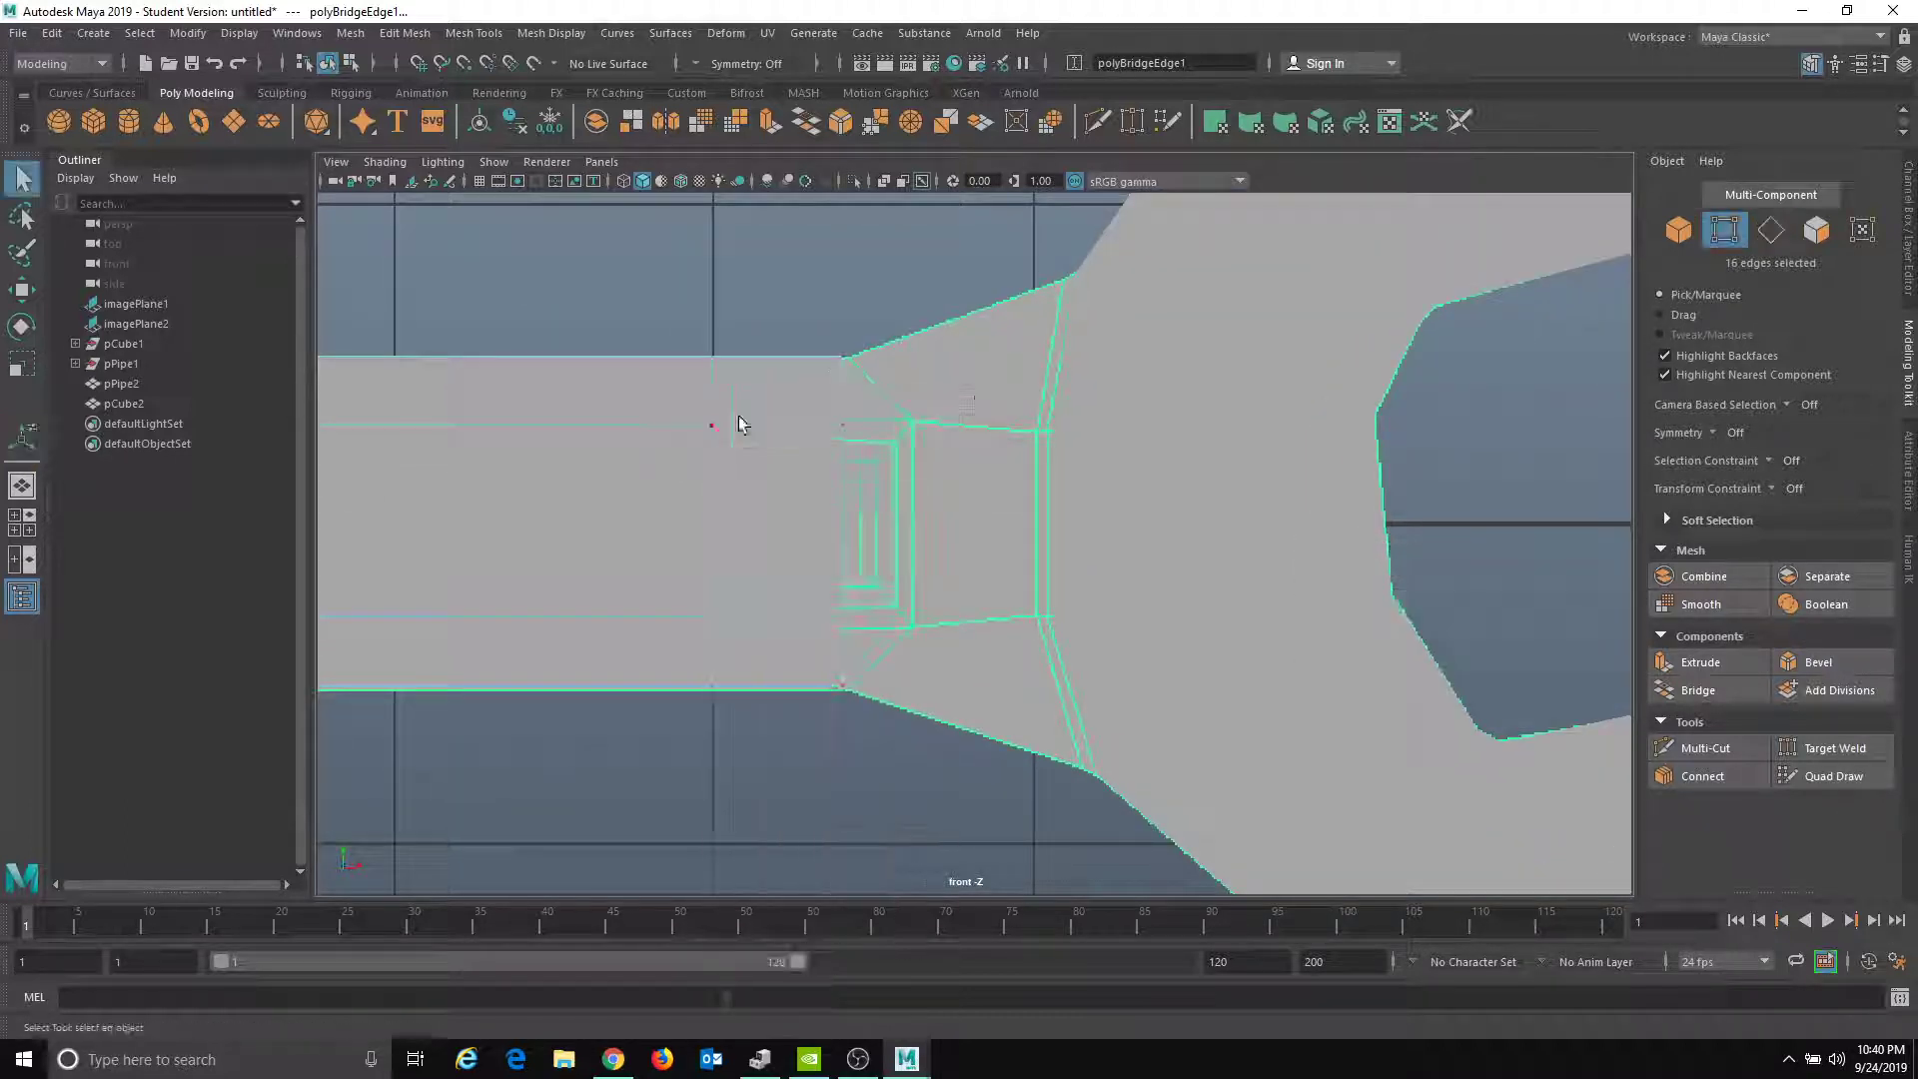
pyautogui.click(384, 161)
pyautogui.click(411, 363)
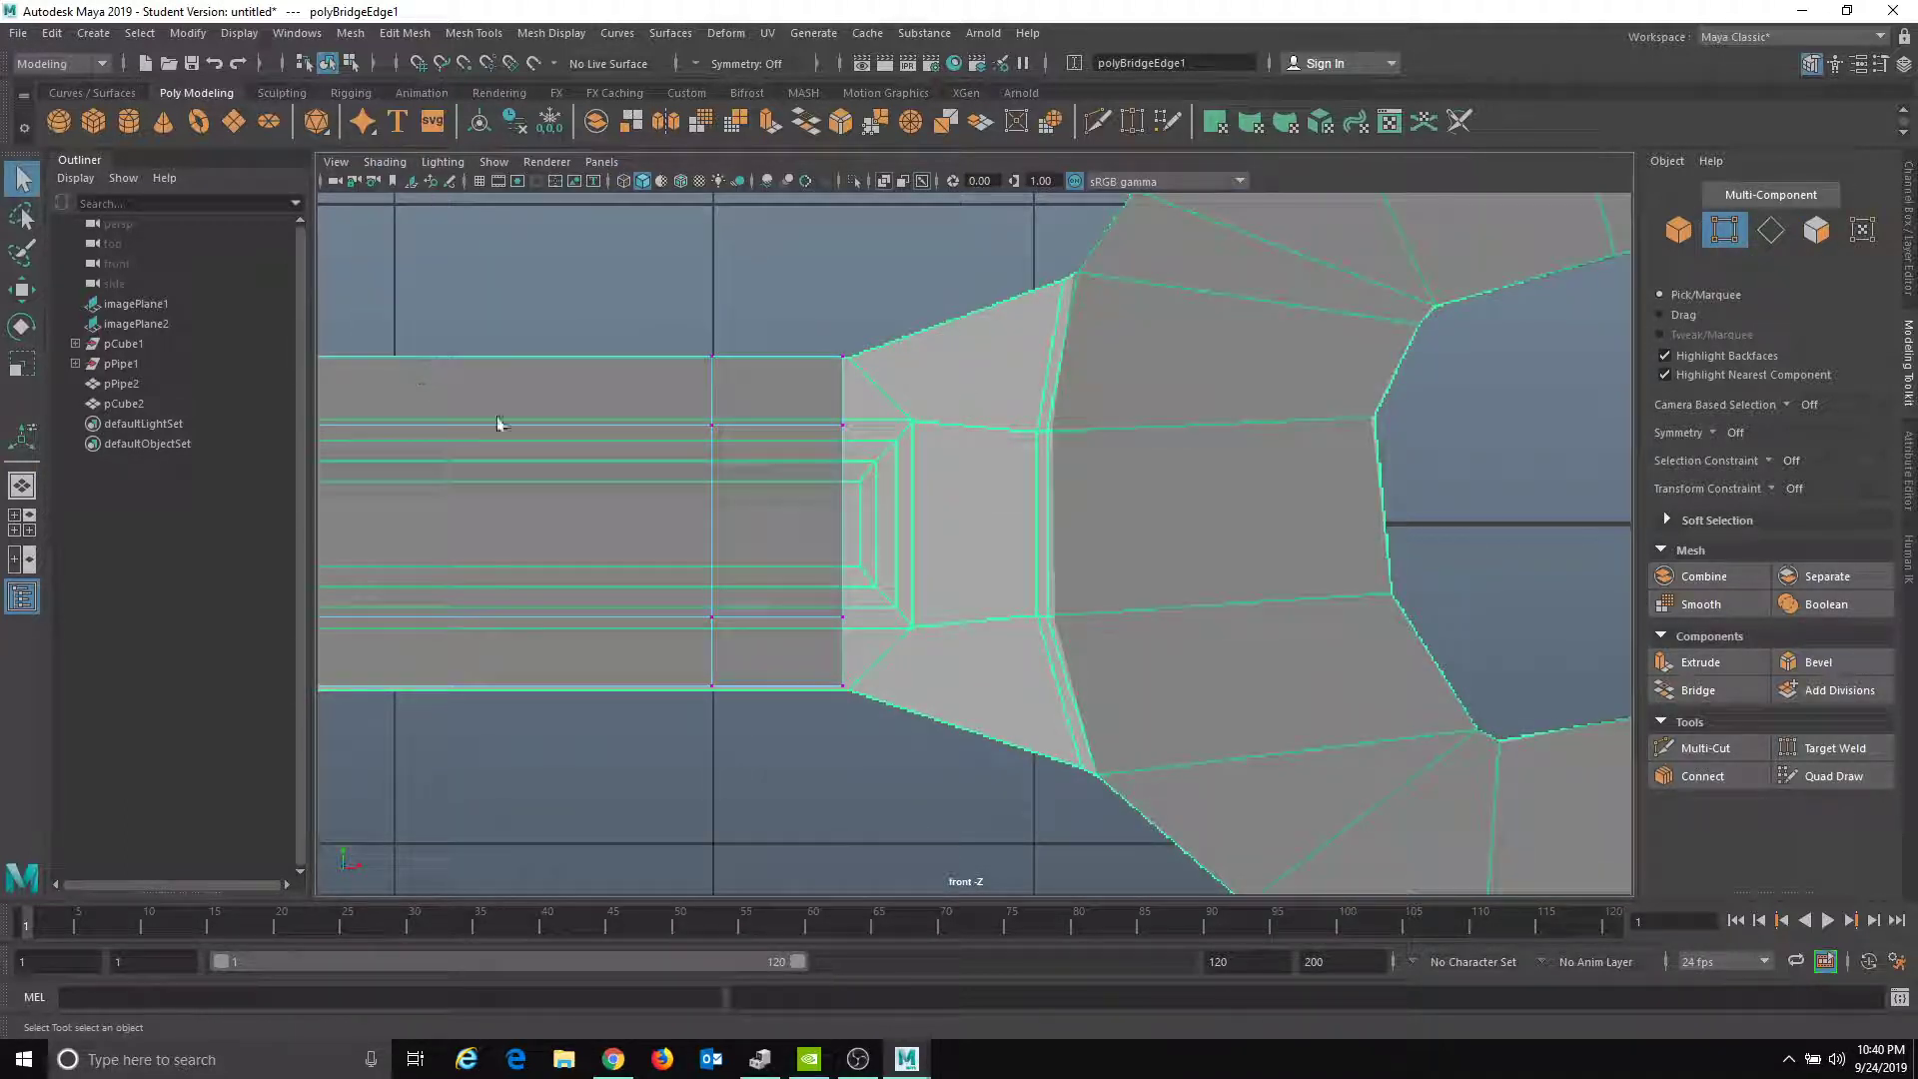
# - Move the handle's last two vertex columns toward the jaw, and pull the inner column's outer vertices back to about X 4.81
pyautogui.moveTo(715, 406); pyautogui.dragTo(912, 817)
pyautogui.press('w')
pyautogui.moveTo(869, 519); pyautogui.dragTo(1061, 552)
pyautogui.moveTo(854, 291); pyautogui.dragTo(944, 407)
pyautogui.keyDown('shift'); pyautogui.moveTo(944, 740); pyautogui.dragTo(945, 741); pyautogui.keyUp('shift')
pyautogui.moveTo(934, 536)
pyautogui.mouseDown()
pyautogui.moveTo(994, 522)
pyautogui.moveTo(965, 522)
pyautogui.mouseUp()
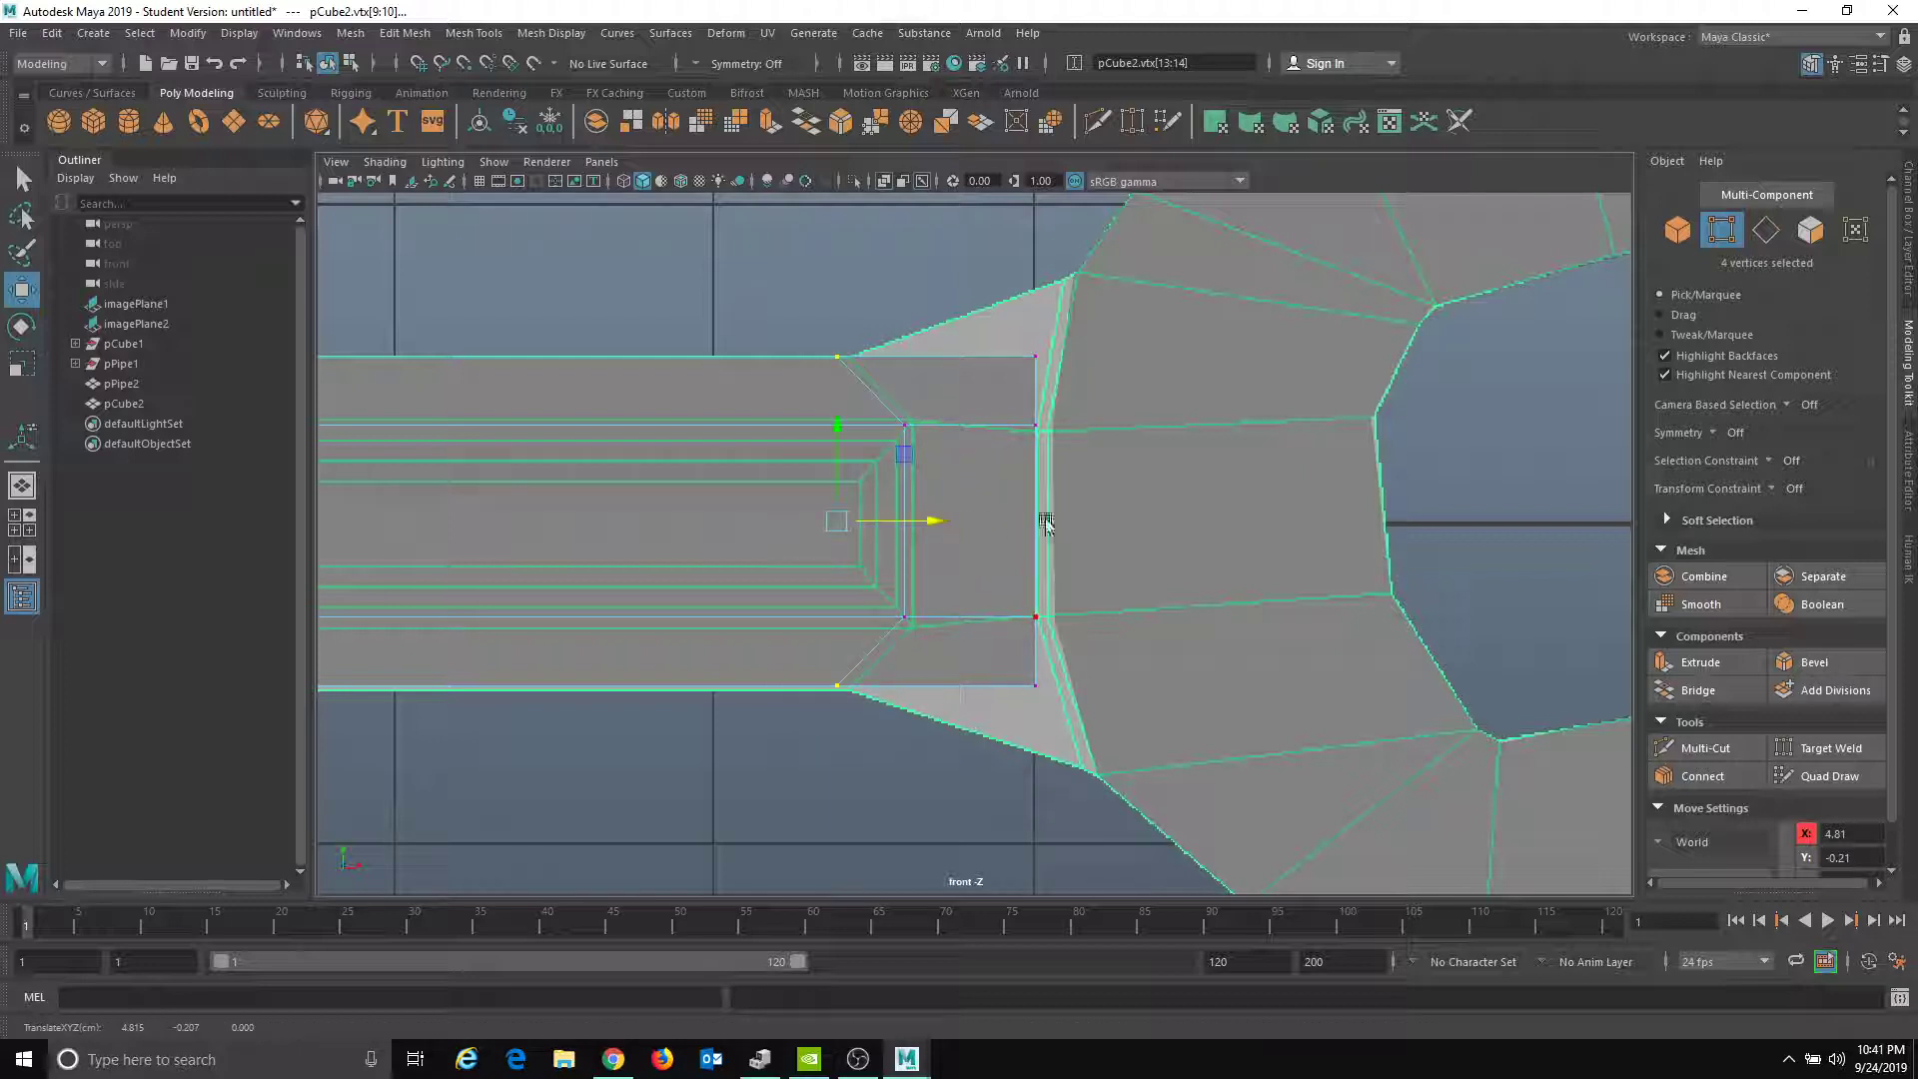
# - Scale the outer vertices of the handle's jaw end apart vertically to fit the flared neck, and move them to about X 5.82
pyautogui.moveTo(967, 297); pyautogui.dragTo(1067, 379)
pyautogui.keyDown('shift'); pyautogui.moveTo(946, 644); pyautogui.dragTo(1113, 795); pyautogui.keyUp('shift')
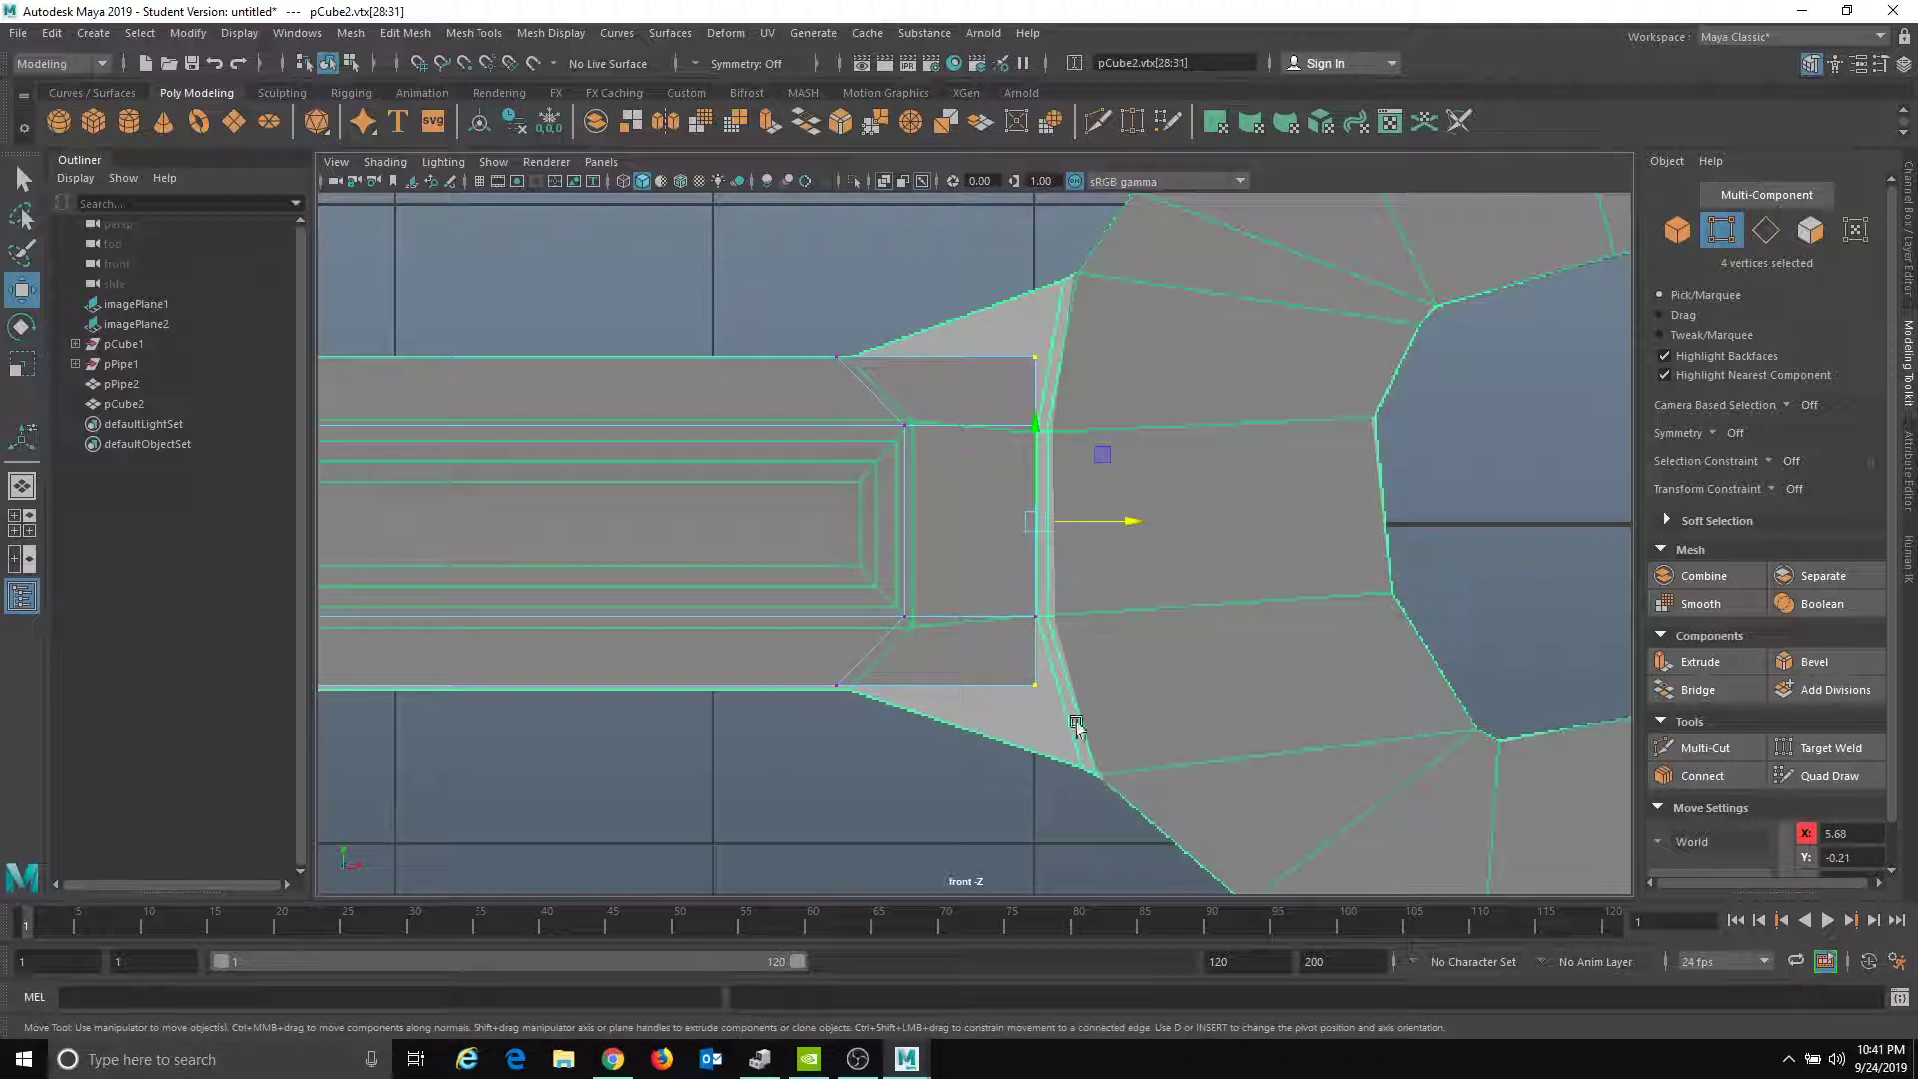
pyautogui.press('r')
pyautogui.moveTo(1035, 433)
pyautogui.mouseDown()
pyautogui.moveTo(1025, 385)
pyautogui.moveTo(1032, 415)
pyautogui.mouseUp()
pyautogui.click(1028, 410)
pyautogui.click(1035, 425)
pyautogui.hotkey('ctrl', 'z')
pyautogui.press('w')
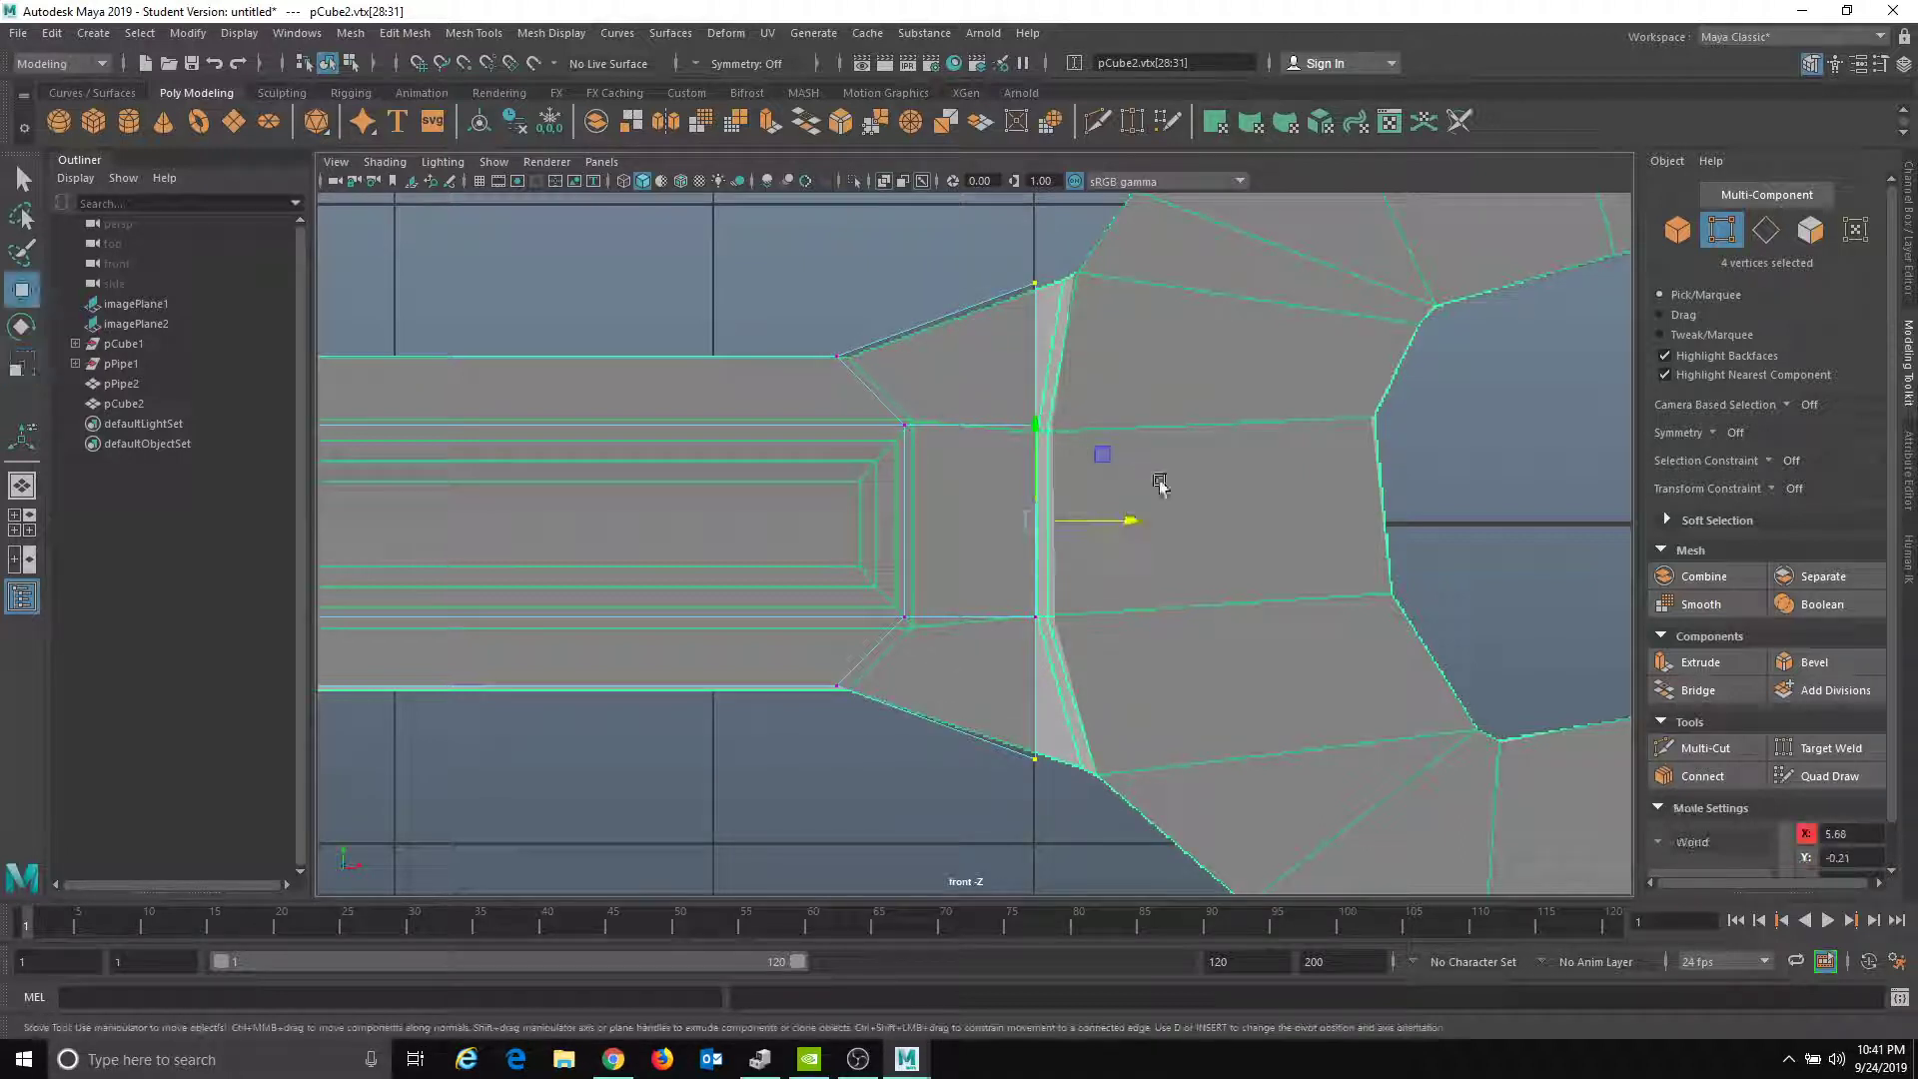
pyautogui.moveTo(1118, 521); pyautogui.dragTo(1142, 522)
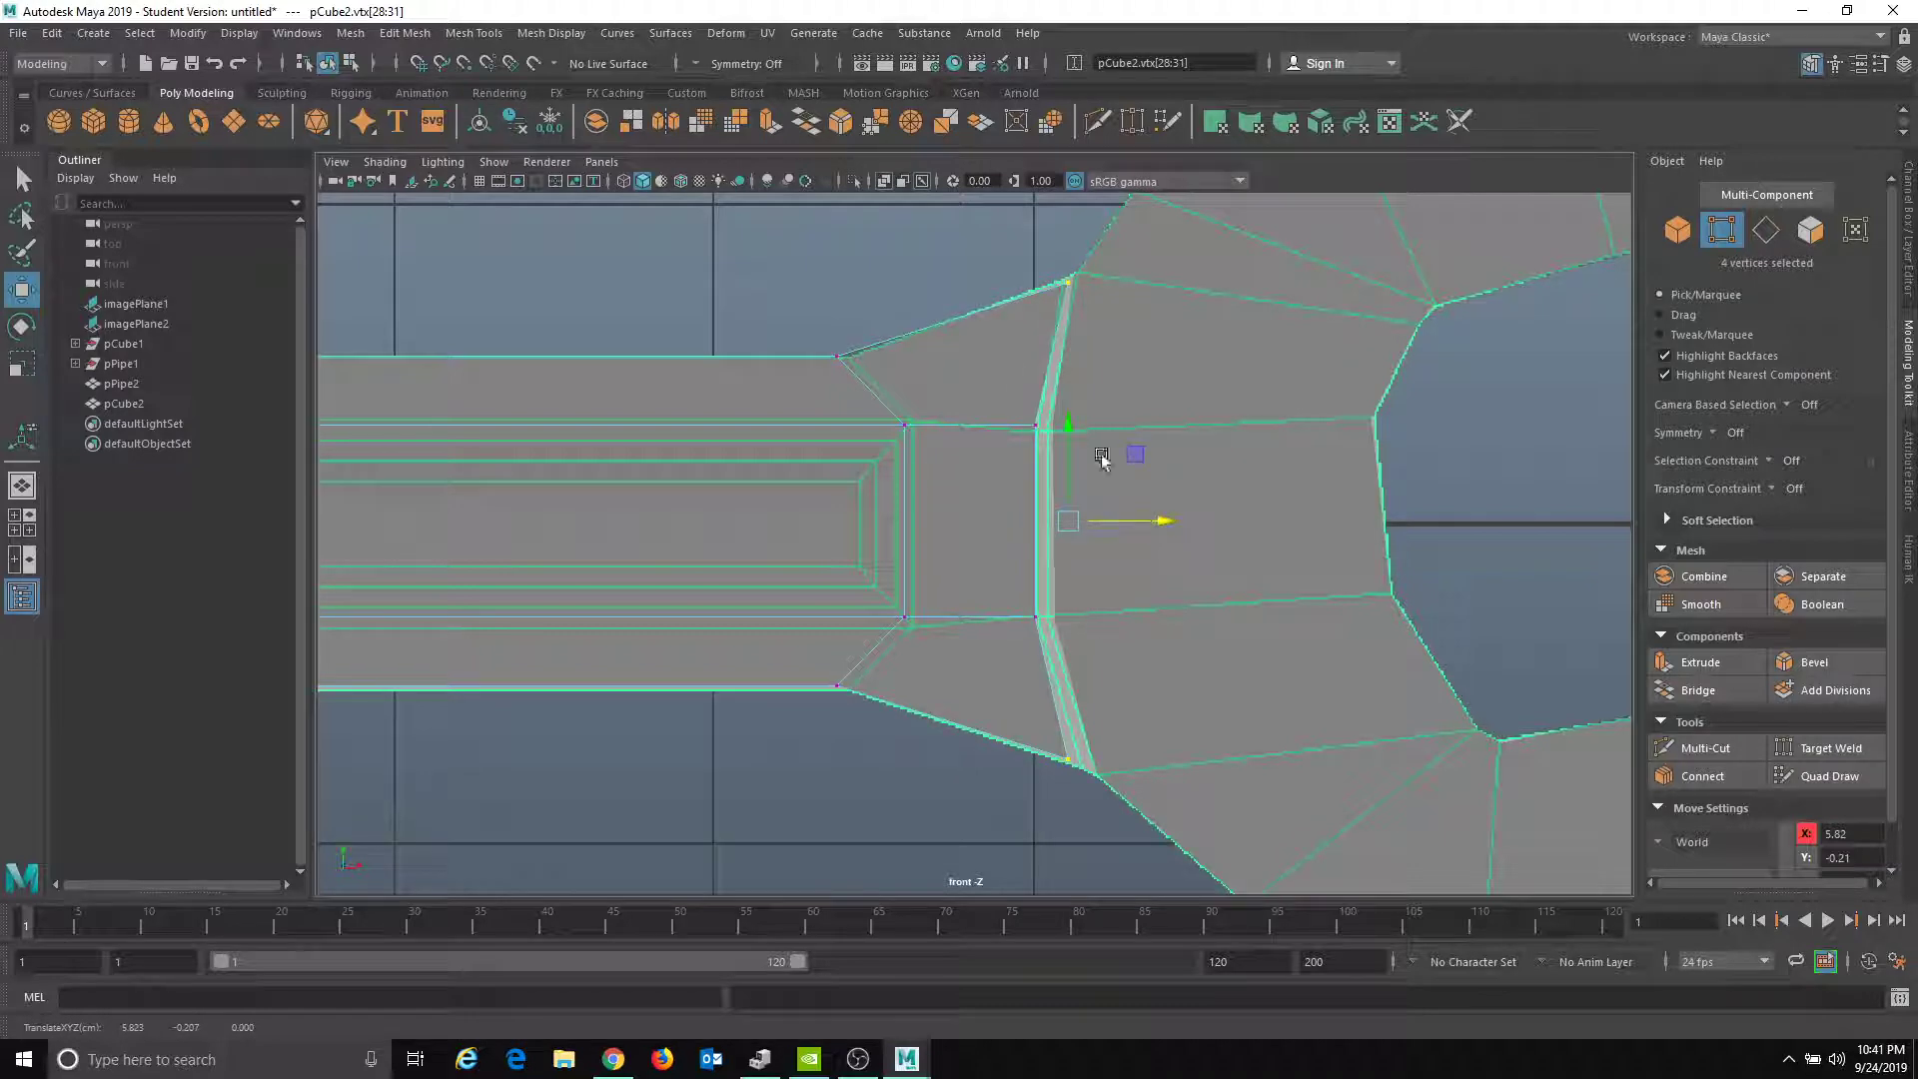
# - Switch to the perspective view and turn off X-Ray shading
pyautogui.click(602, 161)
pyautogui.moveTo(699, 184)
pyautogui.click(815, 204)
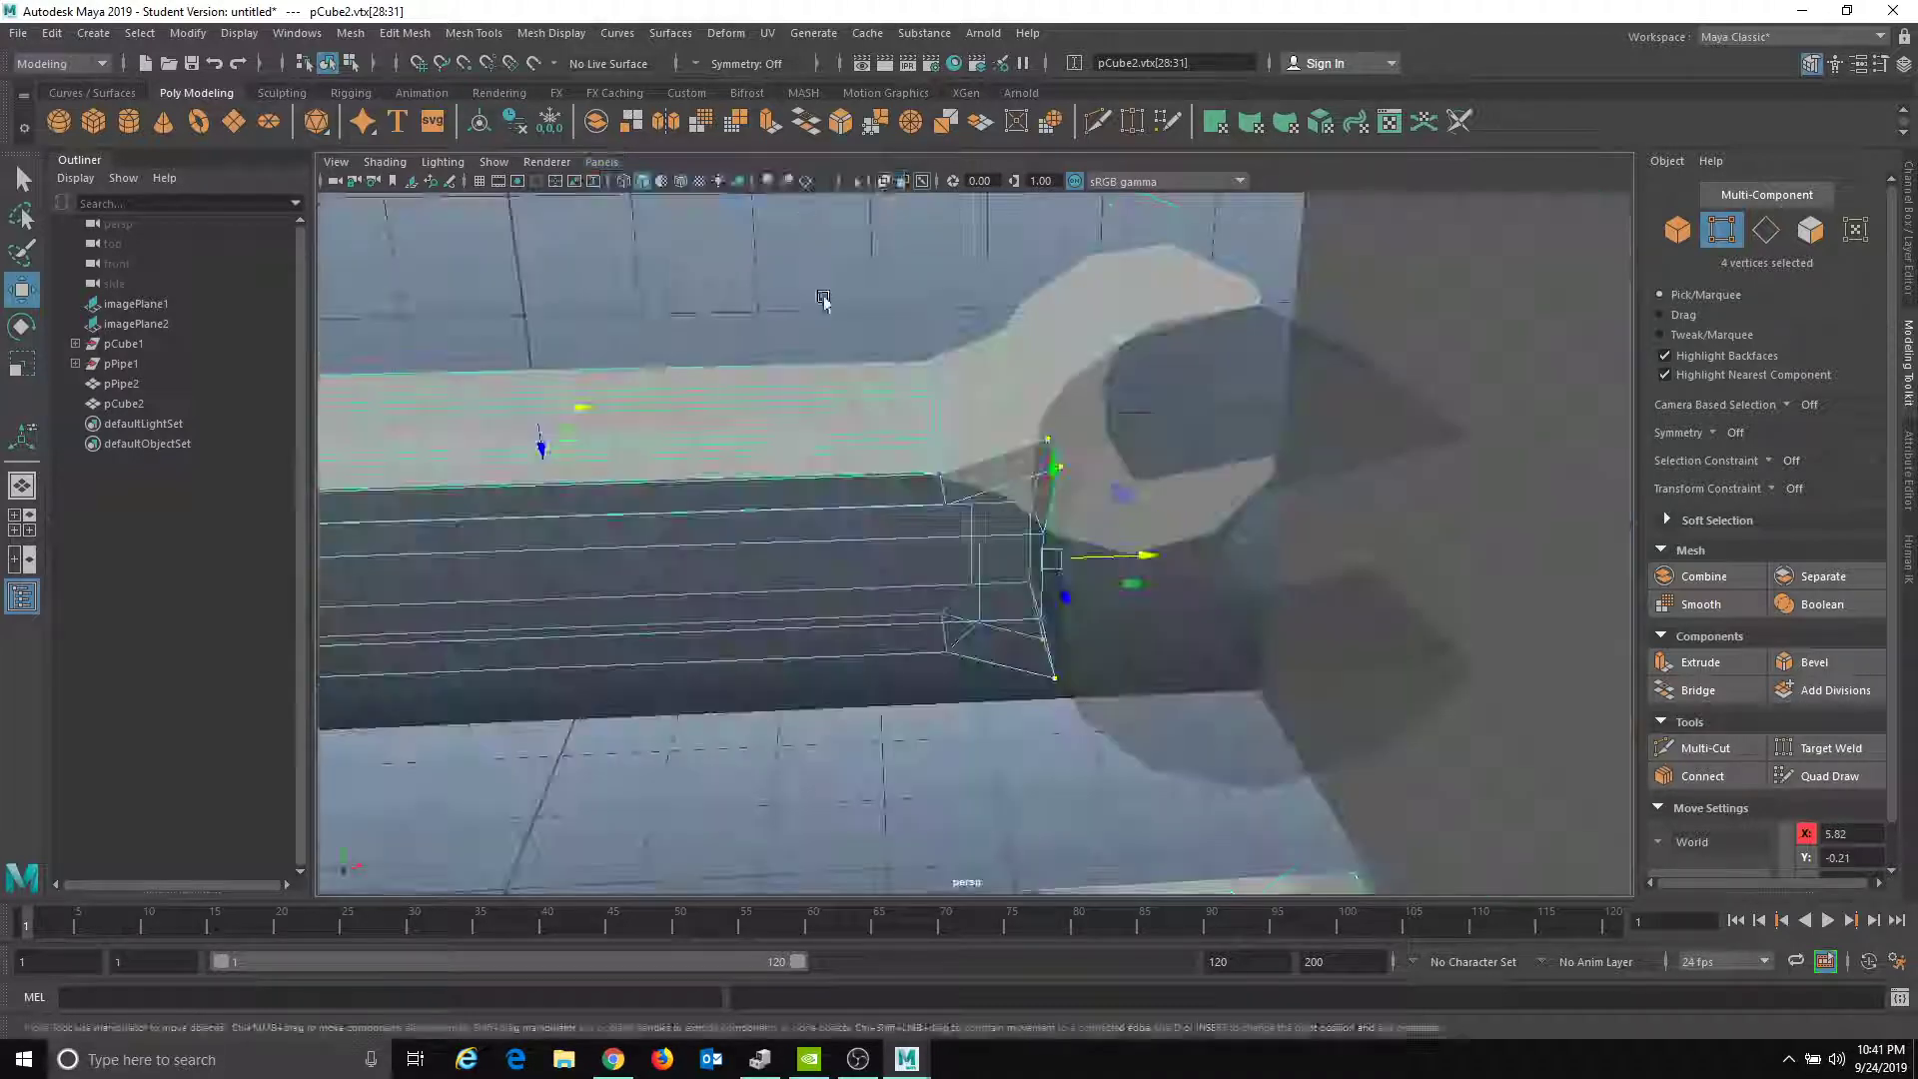
pyautogui.keyDown('alt'); pyautogui.moveTo(822, 291); pyautogui.dragTo(935, 333); pyautogui.keyUp('alt')
pyautogui.click(388, 161)
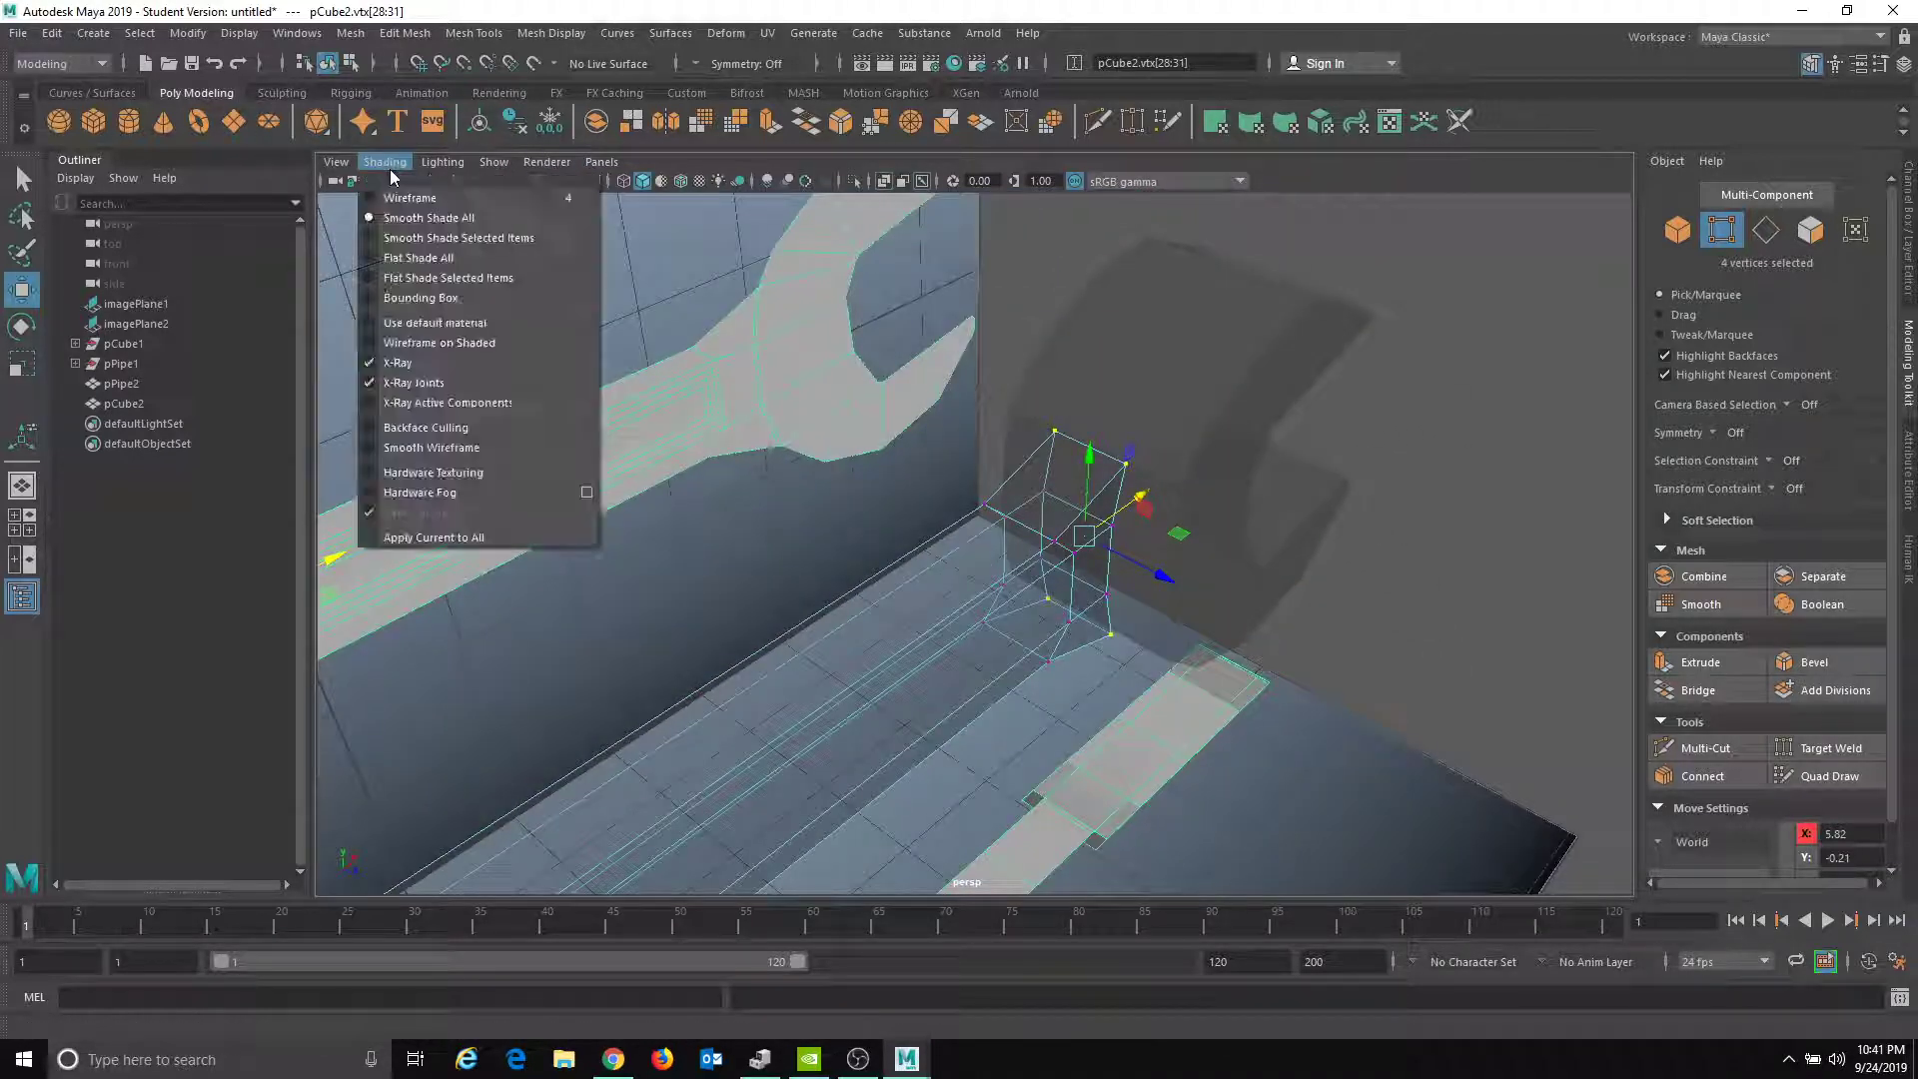
pyautogui.click(387, 373)
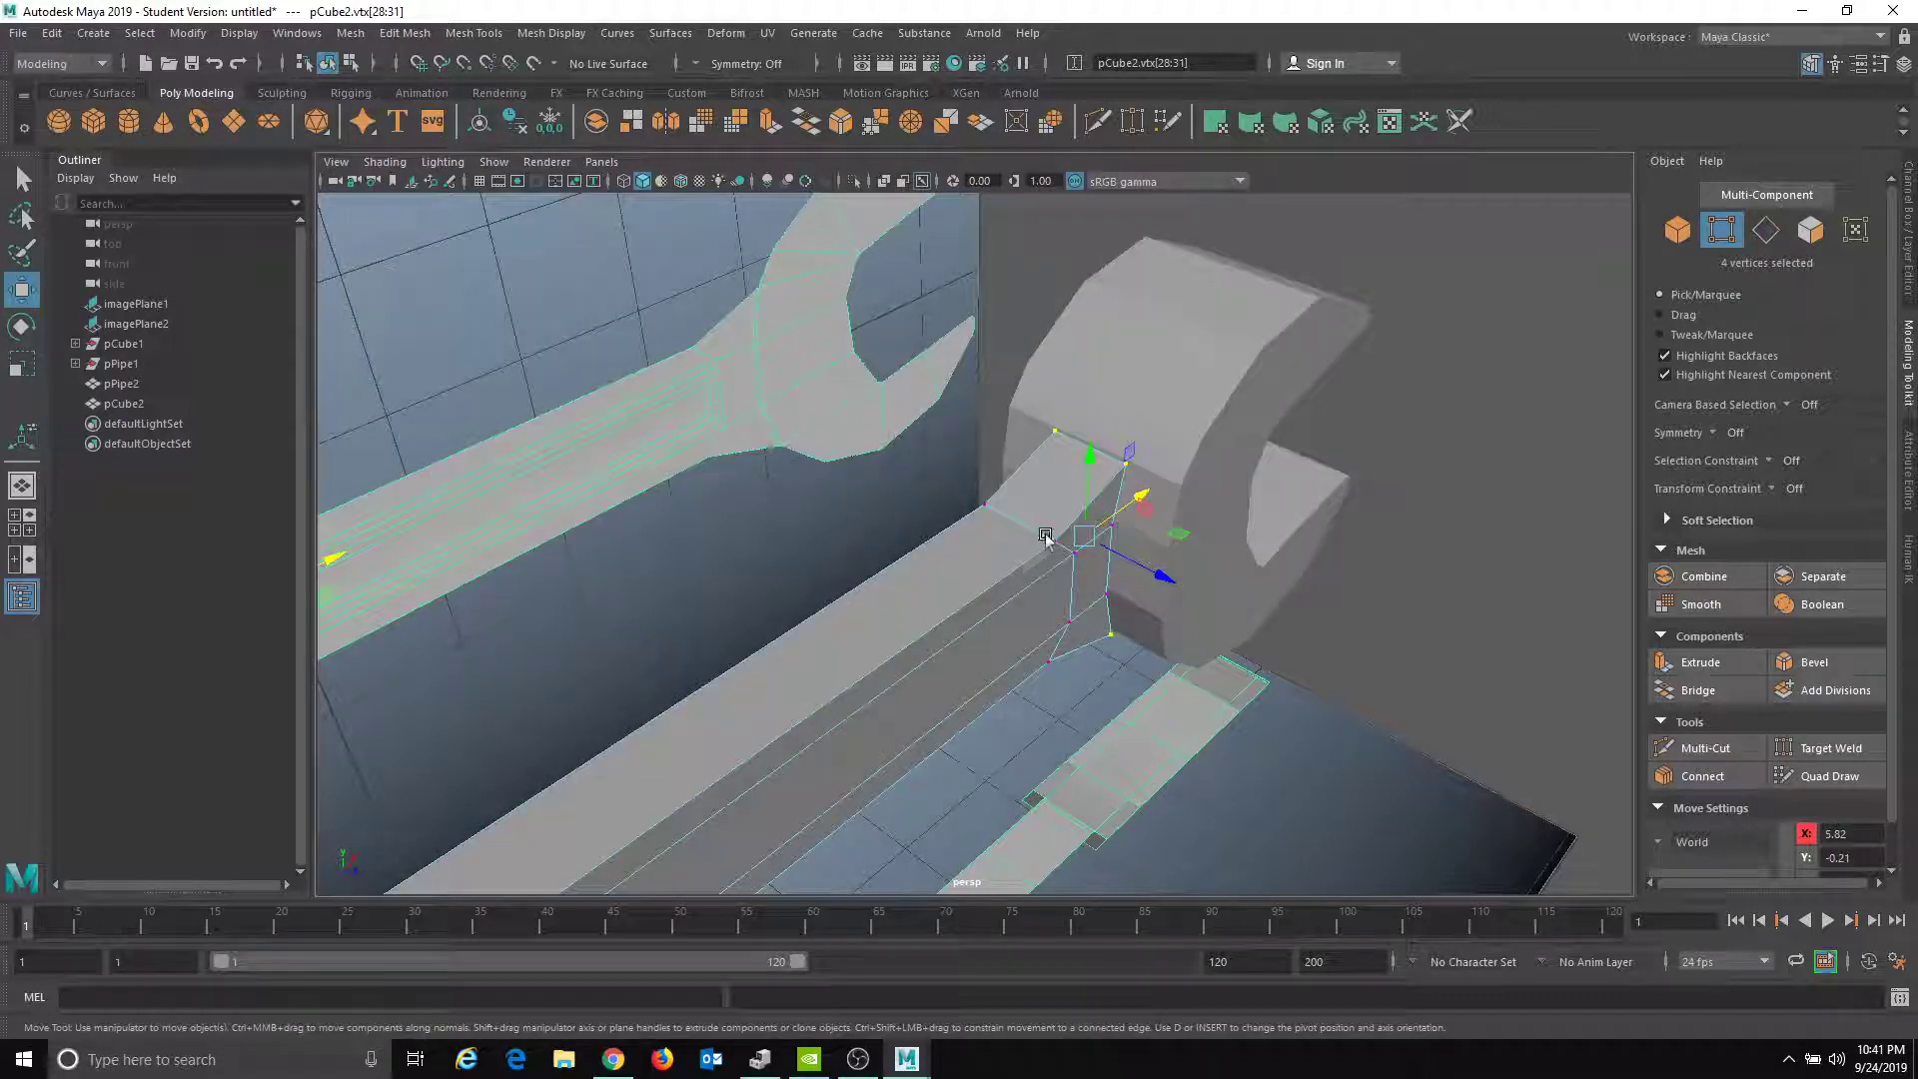
# - Widen the handle's jaw end in depth with the Scale tool so it comes closer to the jaw's thickness
pyautogui.keyDown('alt'); pyautogui.moveTo(974, 704); pyautogui.dragTo(1139, 704); pyautogui.keyUp('alt')
pyautogui.keyDown('alt'); pyautogui.moveTo(1069, 365); pyautogui.dragTo(1186, 552); pyautogui.keyUp('alt')
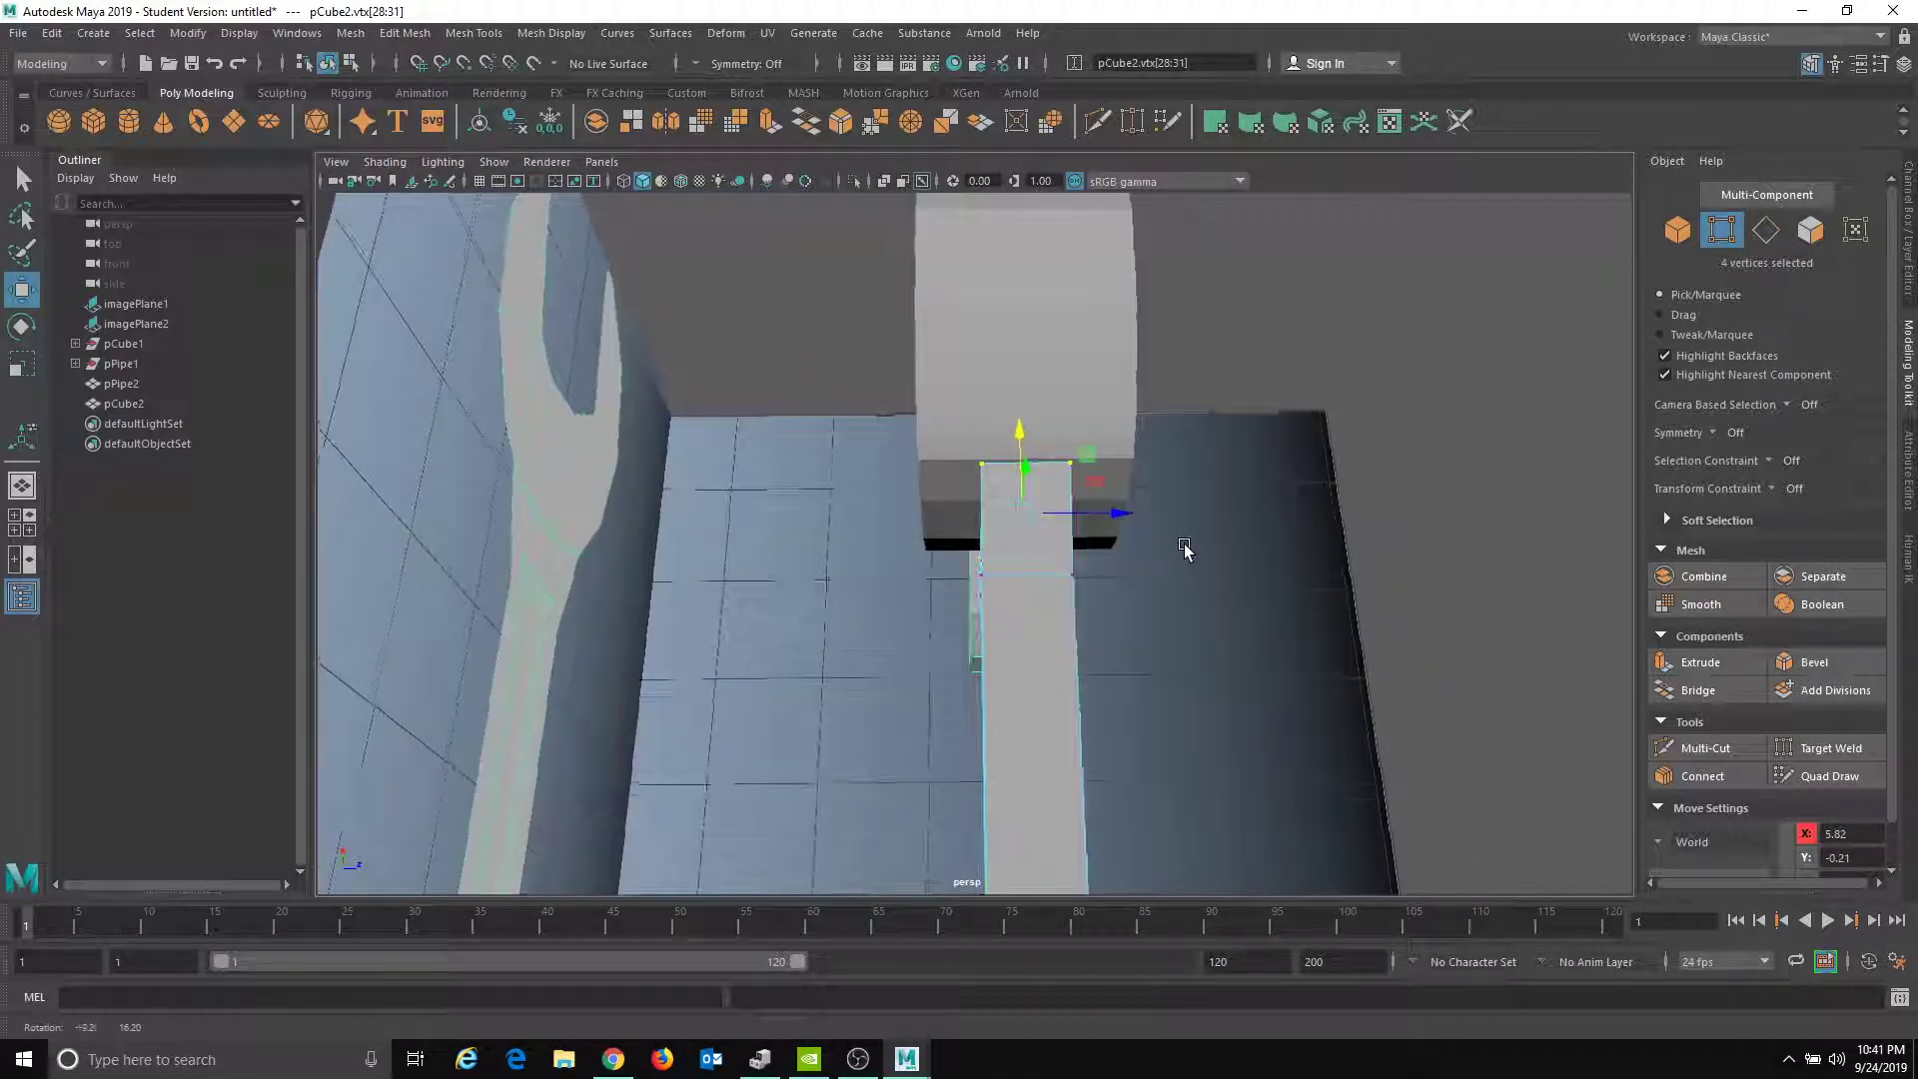
pyautogui.click(1071, 375)
pyautogui.press('r')
pyautogui.keyDown('alt'); pyautogui.moveTo(1081, 470); pyautogui.dragTo(903, 494); pyautogui.keyUp('alt')
pyautogui.moveTo(1178, 466); pyautogui.dragTo(969, 583)
pyautogui.scroll(2, 1061, 435)
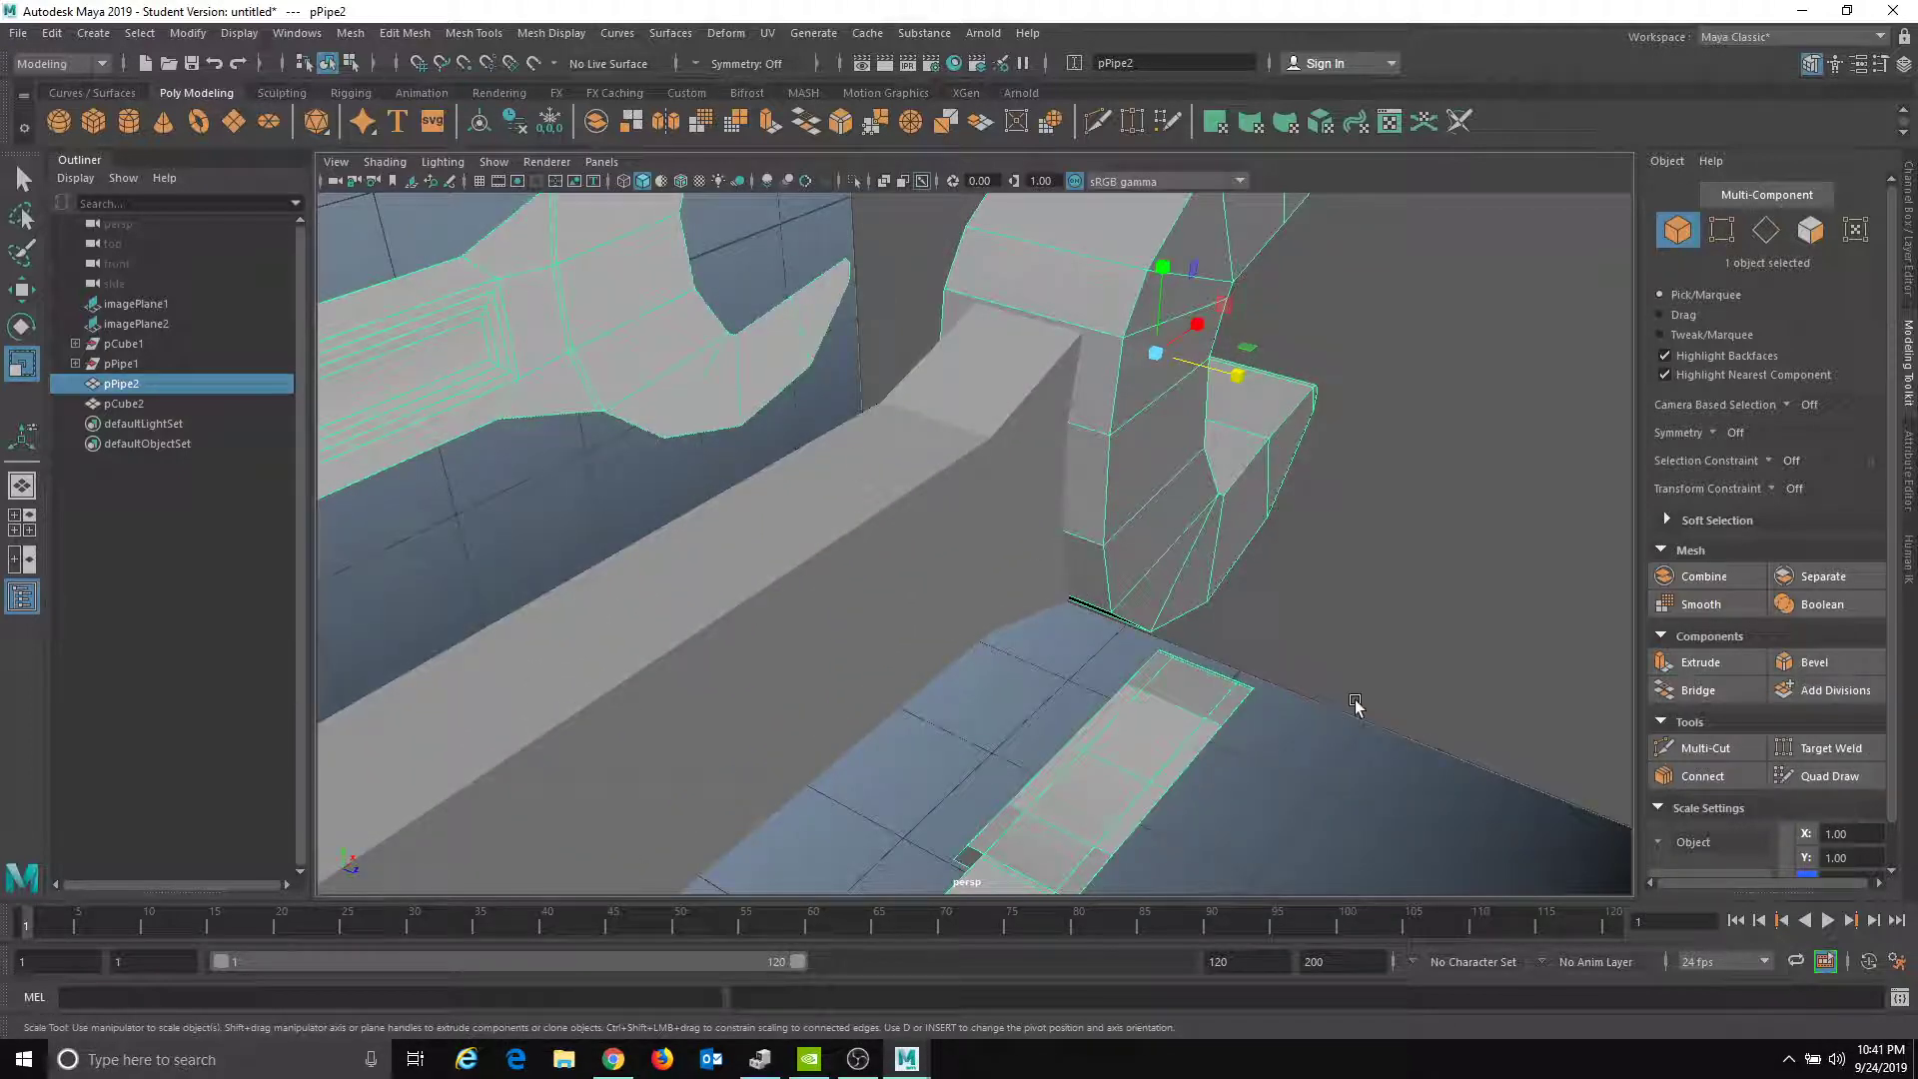
# - Extrude the jaw's three faces that face the handle, and scale the extruded faces narrower in depth to match the handle's end
pyautogui.keyDown('alt'); pyautogui.moveTo(1007, 589); pyautogui.dragTo(1045, 590); pyautogui.keyUp('alt')
pyautogui.keyDown('alt'); pyautogui.moveTo(1070, 446); pyautogui.dragTo(1104, 484); pyautogui.keyUp('alt')
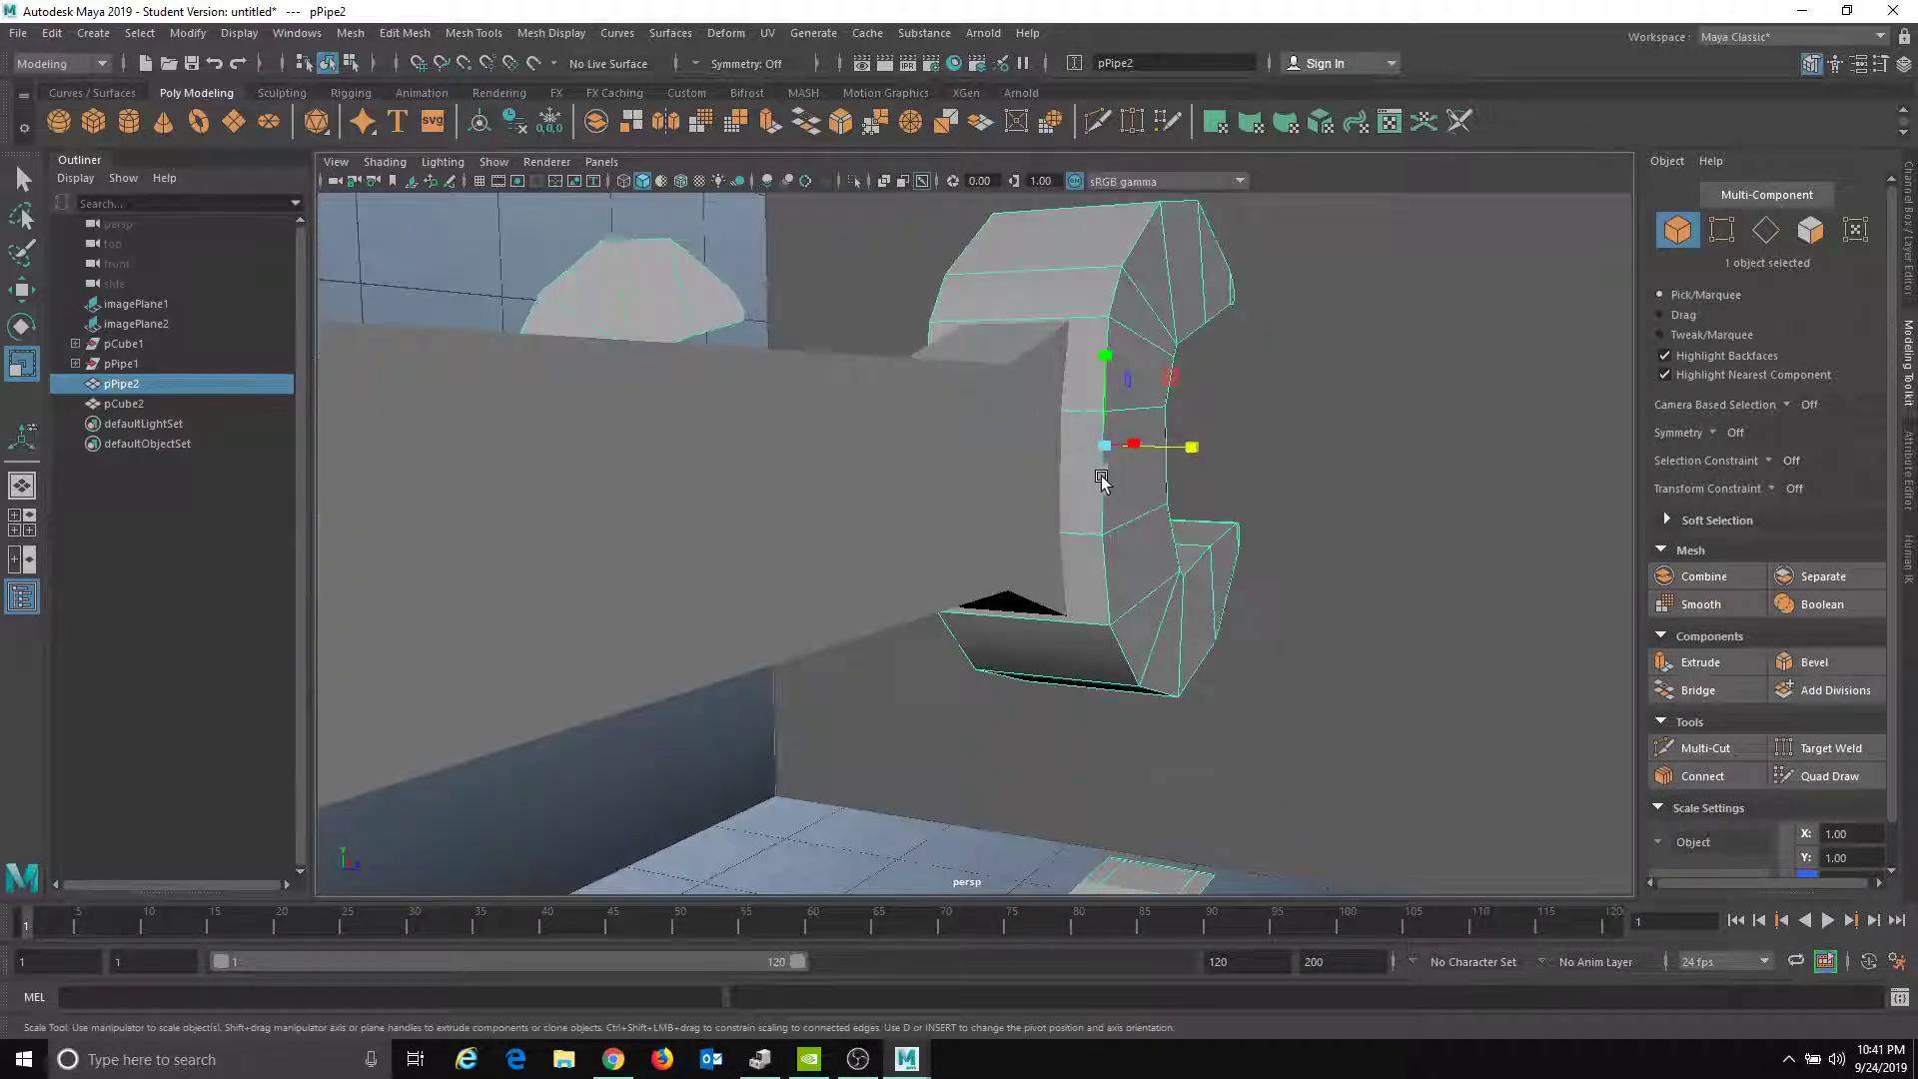
pyautogui.rightClick(1085, 374)
pyautogui.moveTo(1095, 430); pyautogui.dragTo(1094, 430, button='right')
pyautogui.click(1085, 385)
pyautogui.keyDown('shift'); pyautogui.click(1085, 459); pyautogui.keyUp('shift')
pyautogui.keyDown('shift'); pyautogui.click(1087, 544); pyautogui.keyUp('shift')
pyautogui.keyDown('alt'); pyautogui.moveTo(1086, 539); pyautogui.dragTo(1094, 564); pyautogui.keyUp('alt')
pyautogui.press('r')
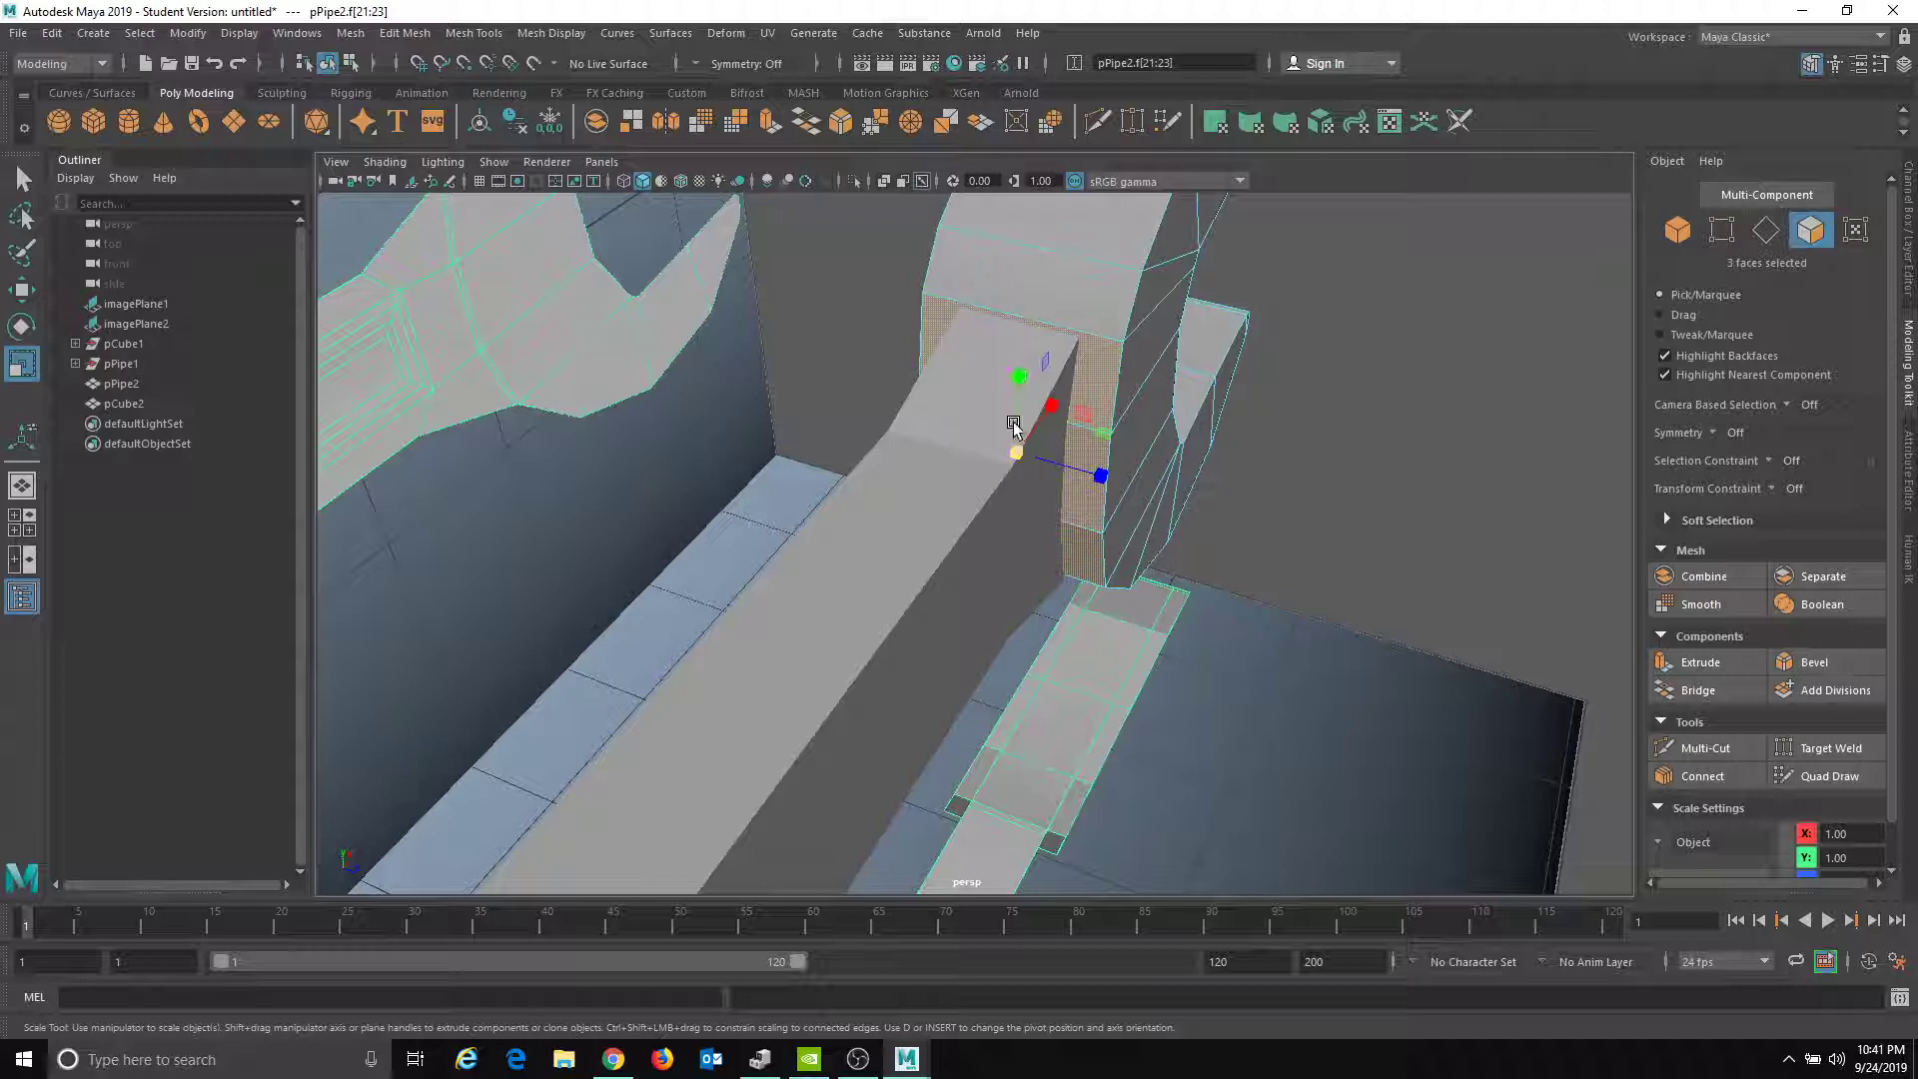
pyautogui.keyDown('shift'); pyautogui.moveTo(1021, 454); pyautogui.dragTo(1113, 462); pyautogui.keyUp('shift')
pyautogui.press('w')
pyautogui.press('r')
pyautogui.moveTo(1032, 382); pyautogui.dragTo(668, 556)
pyautogui.keyDown('alt'); pyautogui.moveTo(668, 557); pyautogui.dragTo(1195, 590, button='right'); pyautogui.keyUp('alt')
pyautogui.keyDown('alt'); pyautogui.moveTo(1195, 590); pyautogui.dragTo(1113, 463, button='middle'); pyautogui.keyUp('alt')
pyautogui.keyDown('alt'); pyautogui.moveTo(1113, 463); pyautogui.dragTo(1088, 496); pyautogui.keyUp('alt')
# - Move the handle's jaw-end vertices back along X to leave a narrow gap before the jaw
pyautogui.click(1088, 497)
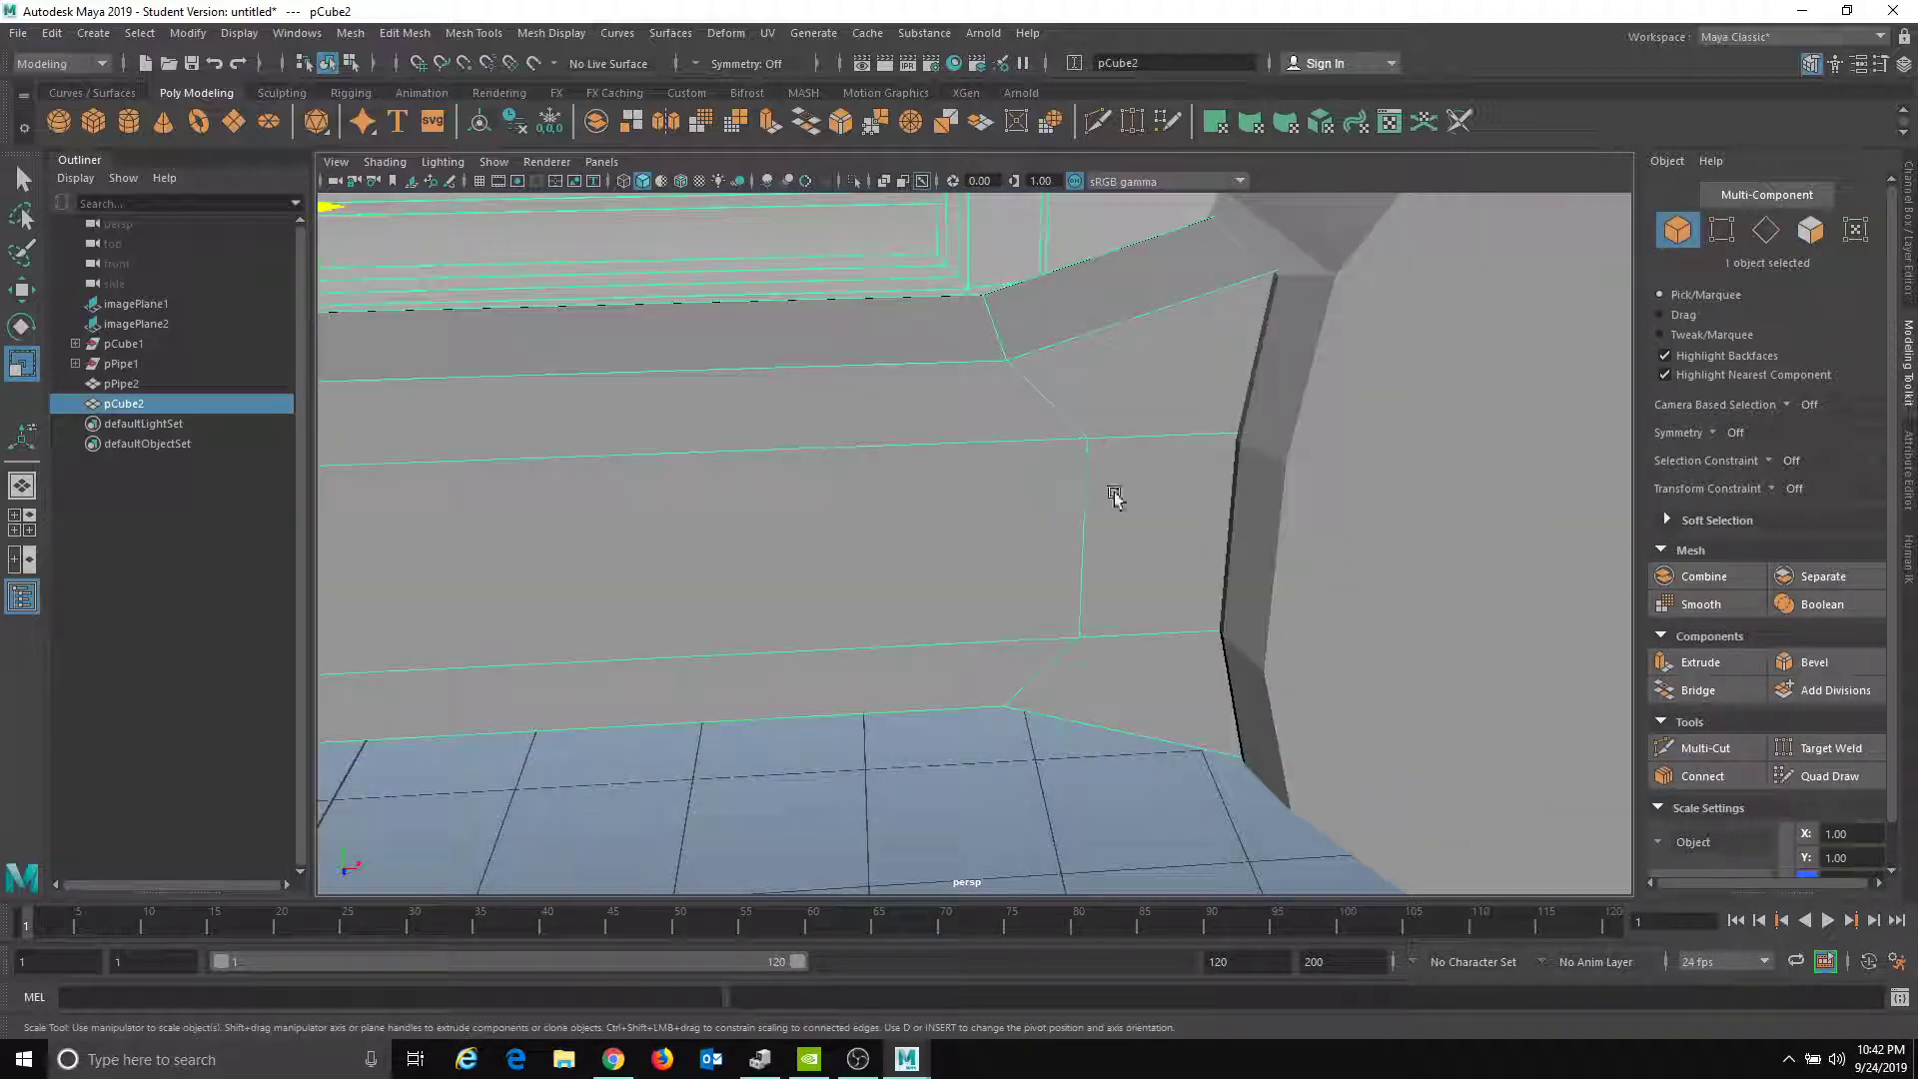
pyautogui.keyDown('alt'); pyautogui.moveTo(1153, 475); pyautogui.dragTo(1092, 530, button='middle'); pyautogui.keyUp('alt')
pyautogui.keyDown('alt'); pyautogui.moveTo(1091, 530); pyautogui.dragTo(877, 484); pyautogui.keyUp('alt')
pyautogui.press('F9')
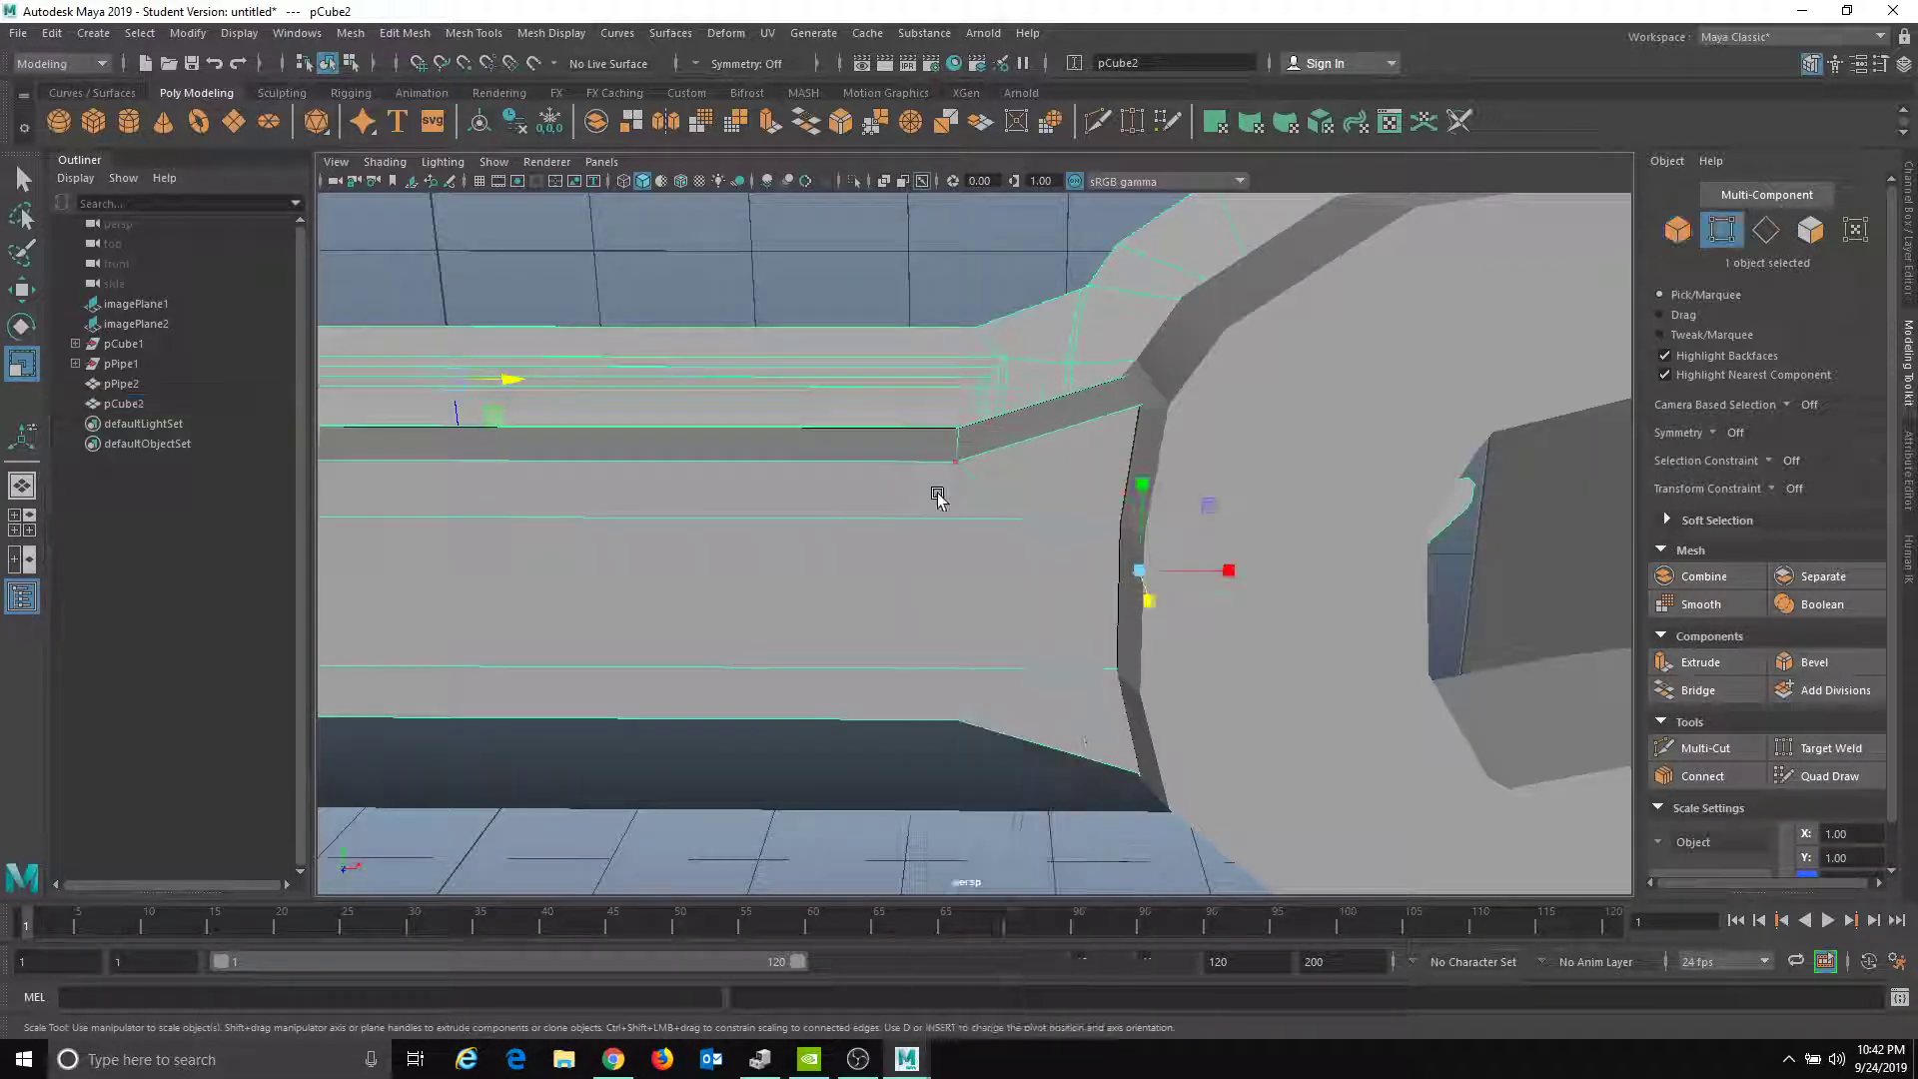
pyautogui.moveTo(1105, 300); pyautogui.dragTo(1356, 935)
pyautogui.press('w')
pyautogui.moveTo(1223, 570); pyautogui.dragTo(1066, 549)
# - Turn on X-Ray shading and delete the three end faces of the handle that face the jaw
pyautogui.moveTo(1066, 548); pyautogui.dragTo(1020, 797, button='right')
pyautogui.keyDown('alt'); pyautogui.moveTo(1151, 500); pyautogui.dragTo(1057, 488); pyautogui.keyUp('alt')
pyautogui.click(384, 162)
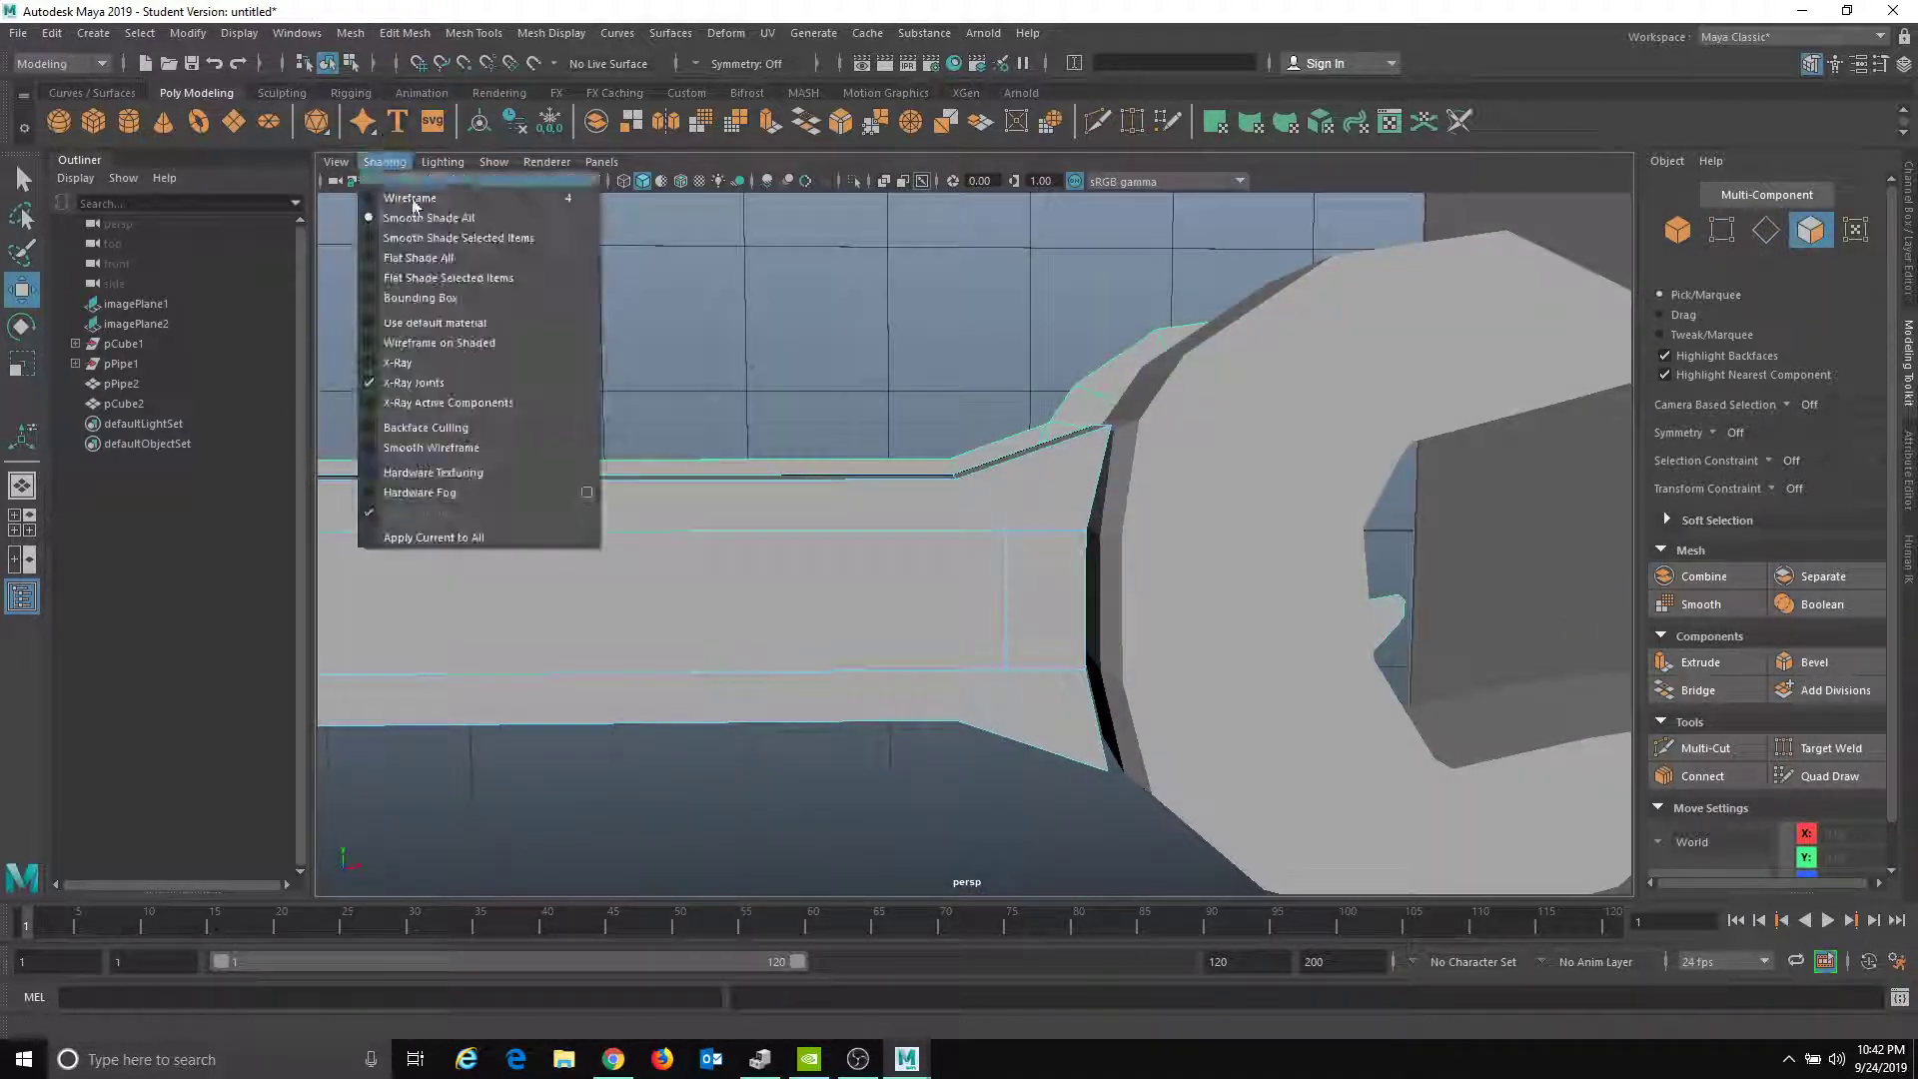
pyautogui.click(462, 365)
pyautogui.moveTo(599, 499)
pyautogui.keyDown('alt'); pyautogui.mouseDown()
pyautogui.moveTo(656, 549)
pyautogui.moveTo(924, 410)
pyautogui.mouseUp(); pyautogui.keyUp('alt')
pyautogui.click(928, 410)
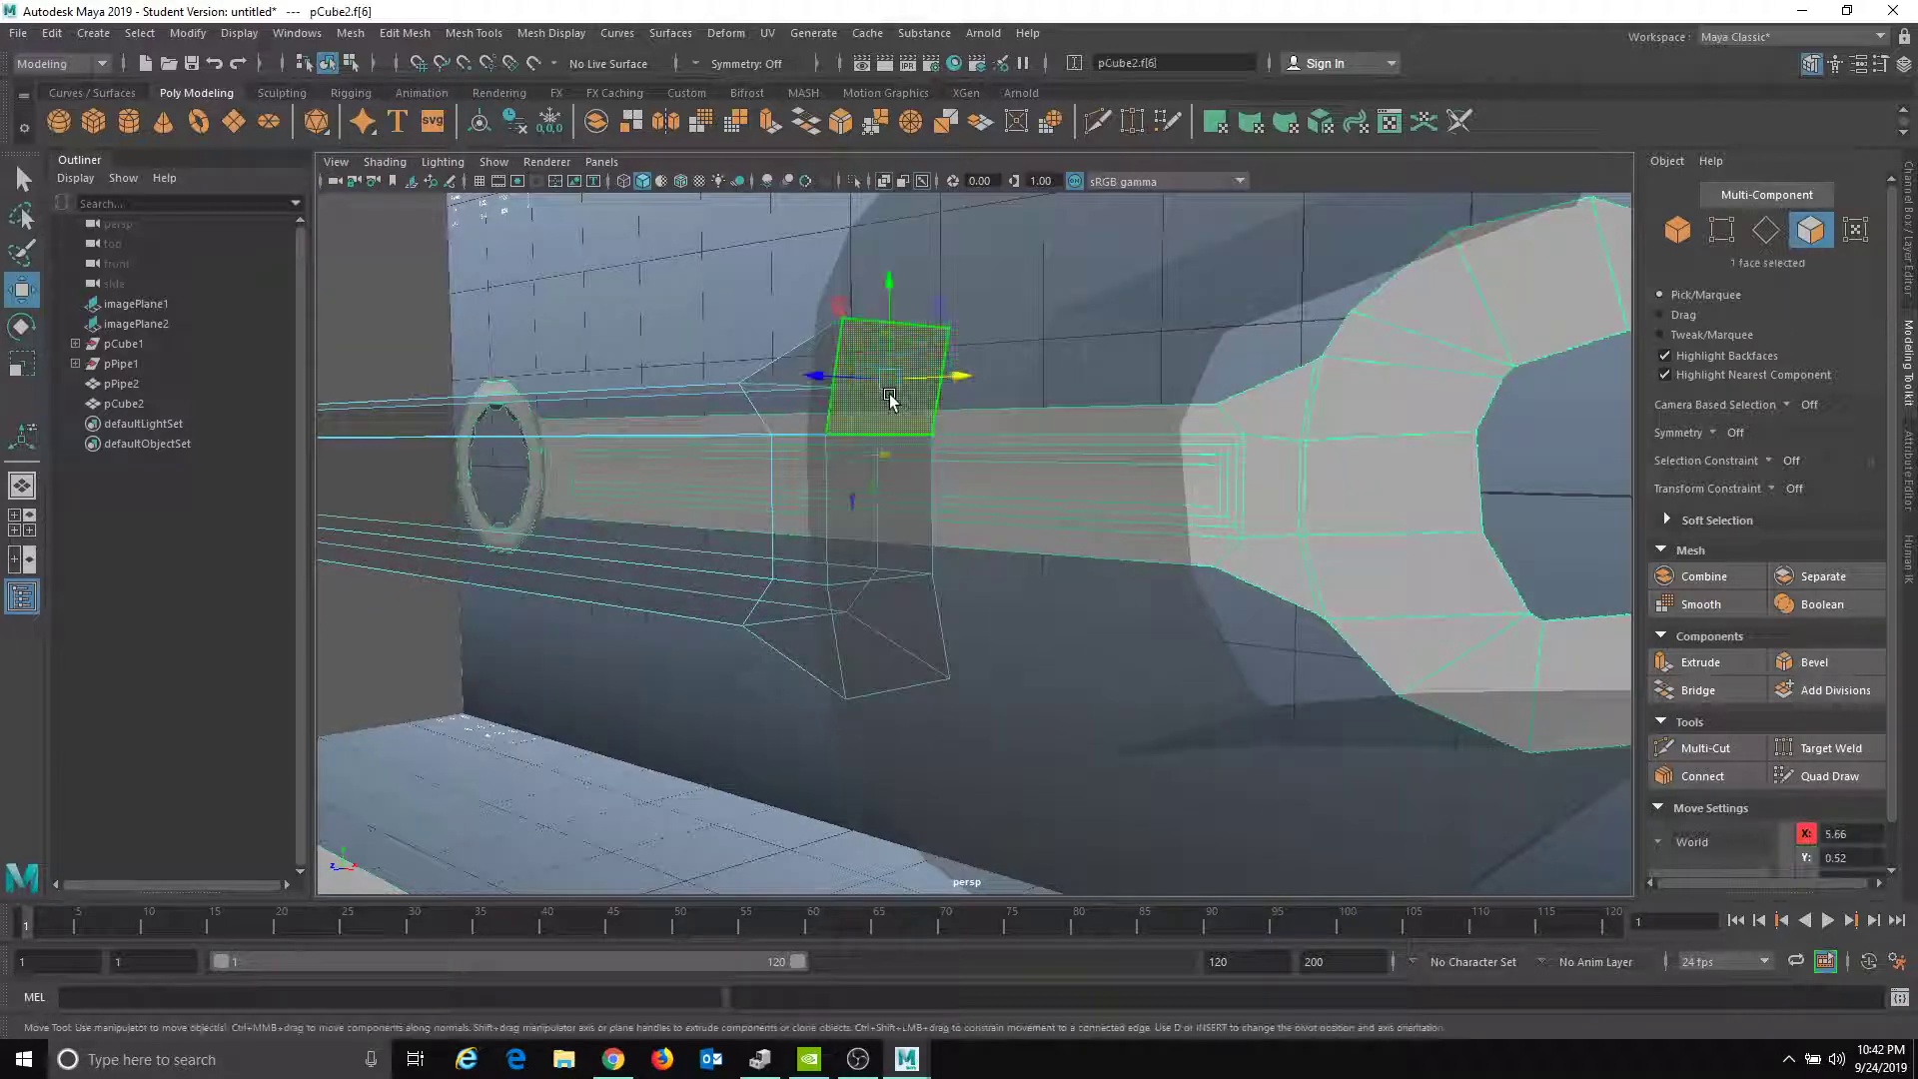
pyautogui.keyDown('shift'); pyautogui.click(896, 491); pyautogui.keyUp('shift')
pyautogui.keyDown('shift'); pyautogui.click(864, 650); pyautogui.keyUp('shift')
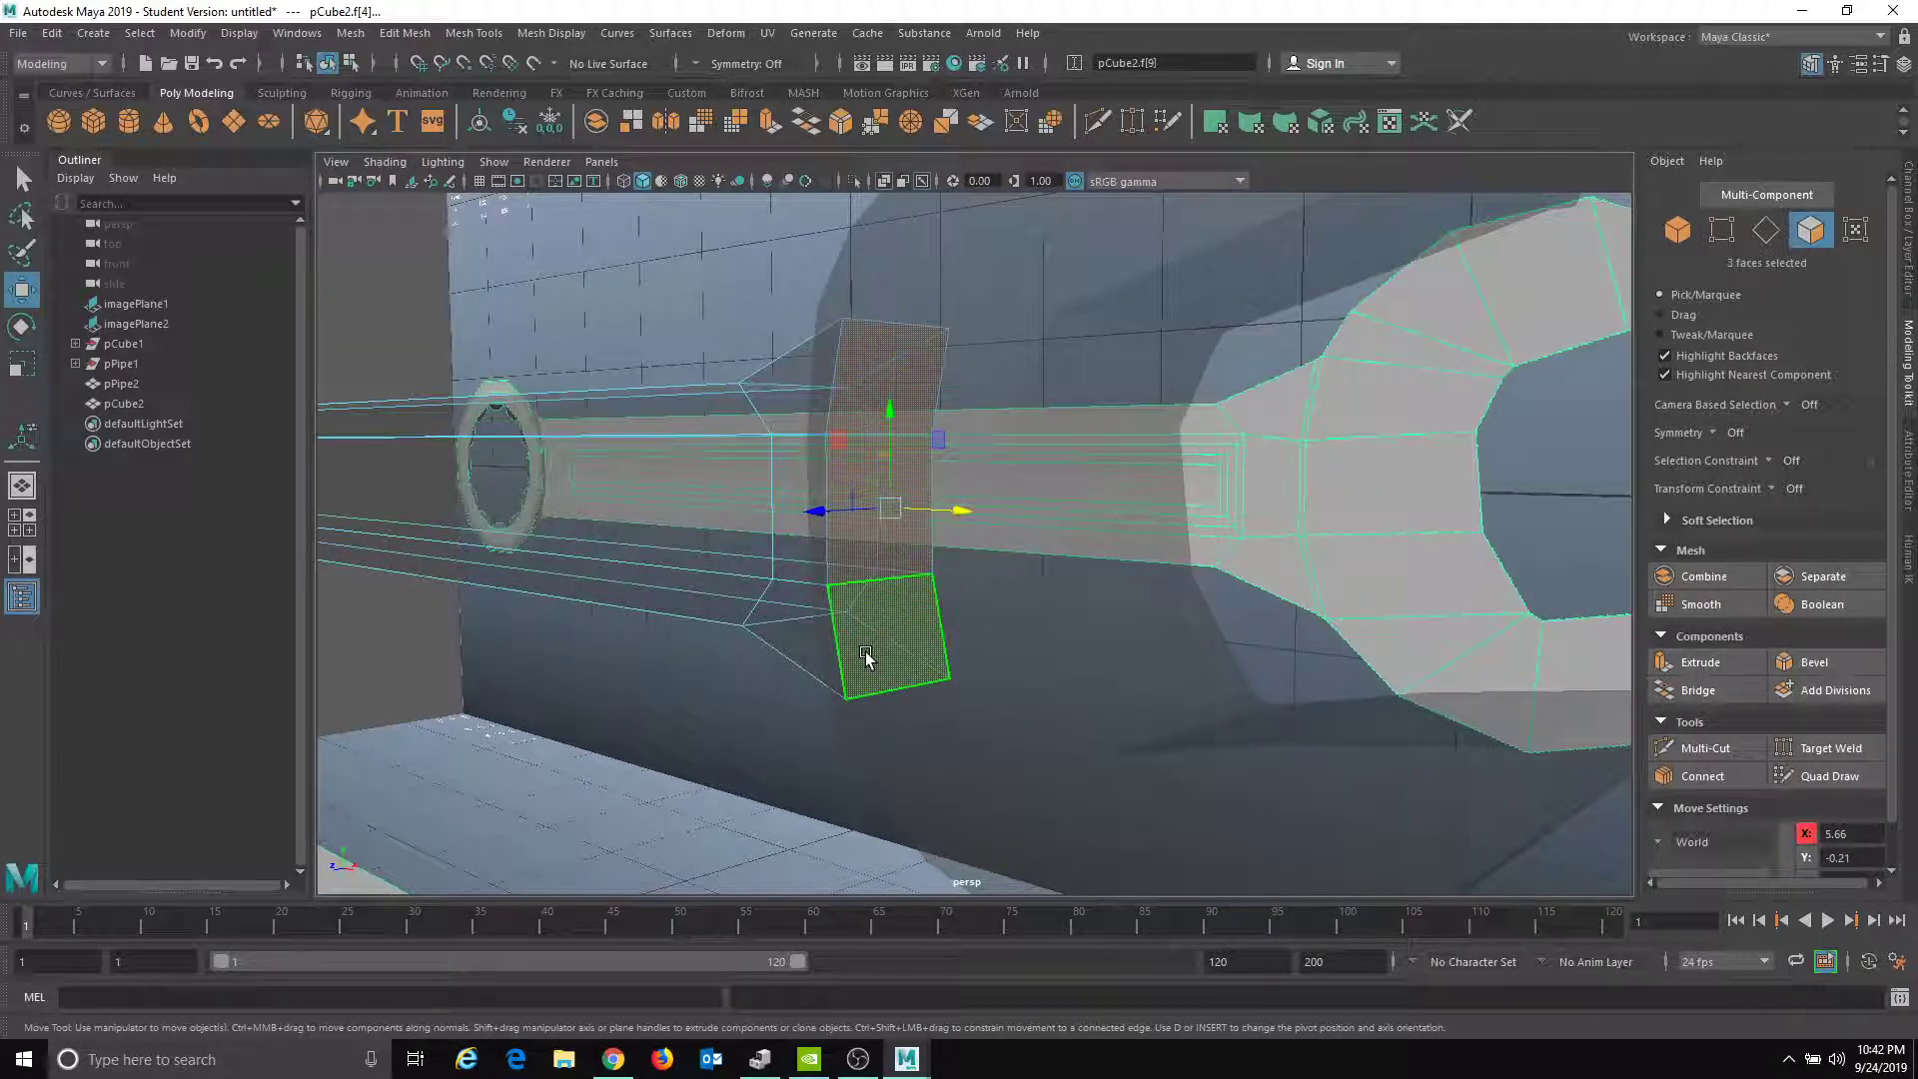
pyautogui.press('Delete')
# - Delete the jaw's three extruded faces that face the handle's open end
pyautogui.keyDown('alt'); pyautogui.moveTo(902, 651); pyautogui.dragTo(1173, 573); pyautogui.keyUp('alt')
pyautogui.click(1111, 336)
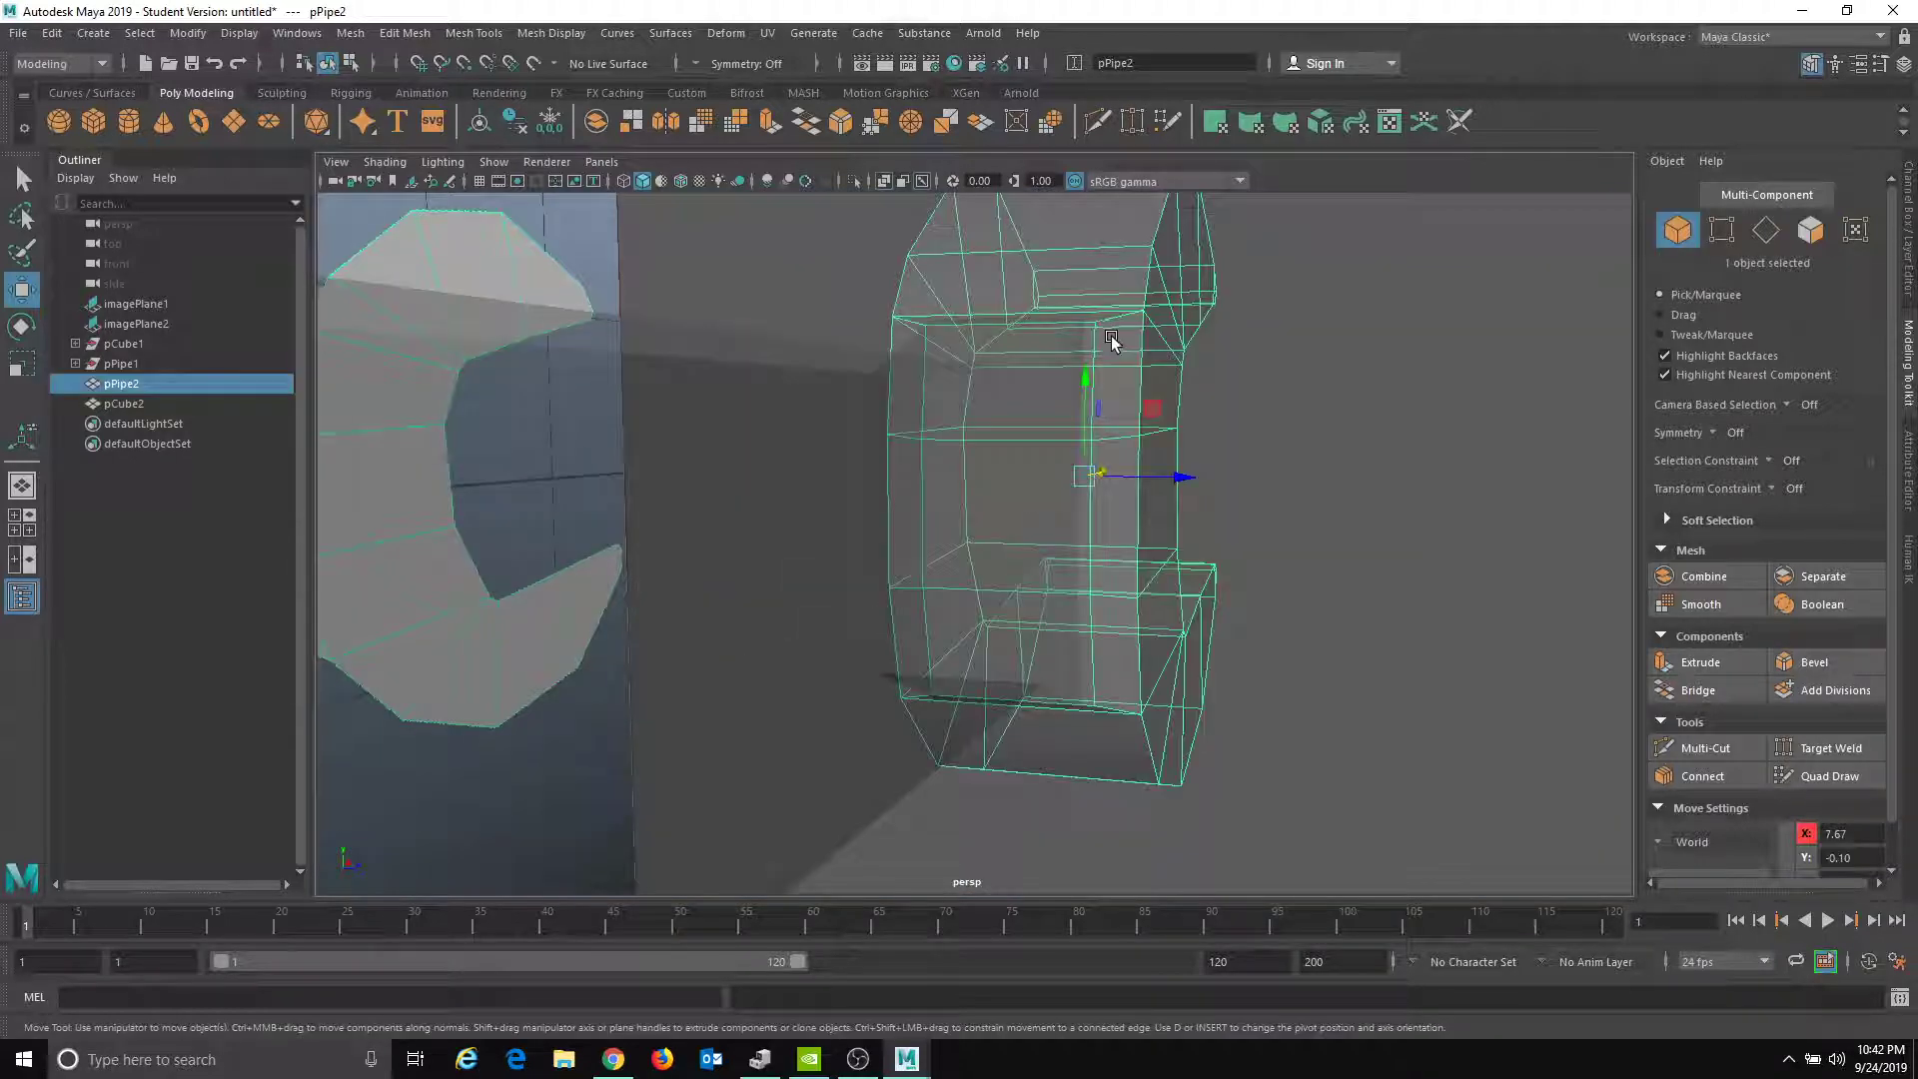
pyautogui.moveTo(1111, 331); pyautogui.dragTo(1060, 415, button='right')
pyautogui.click(1057, 413)
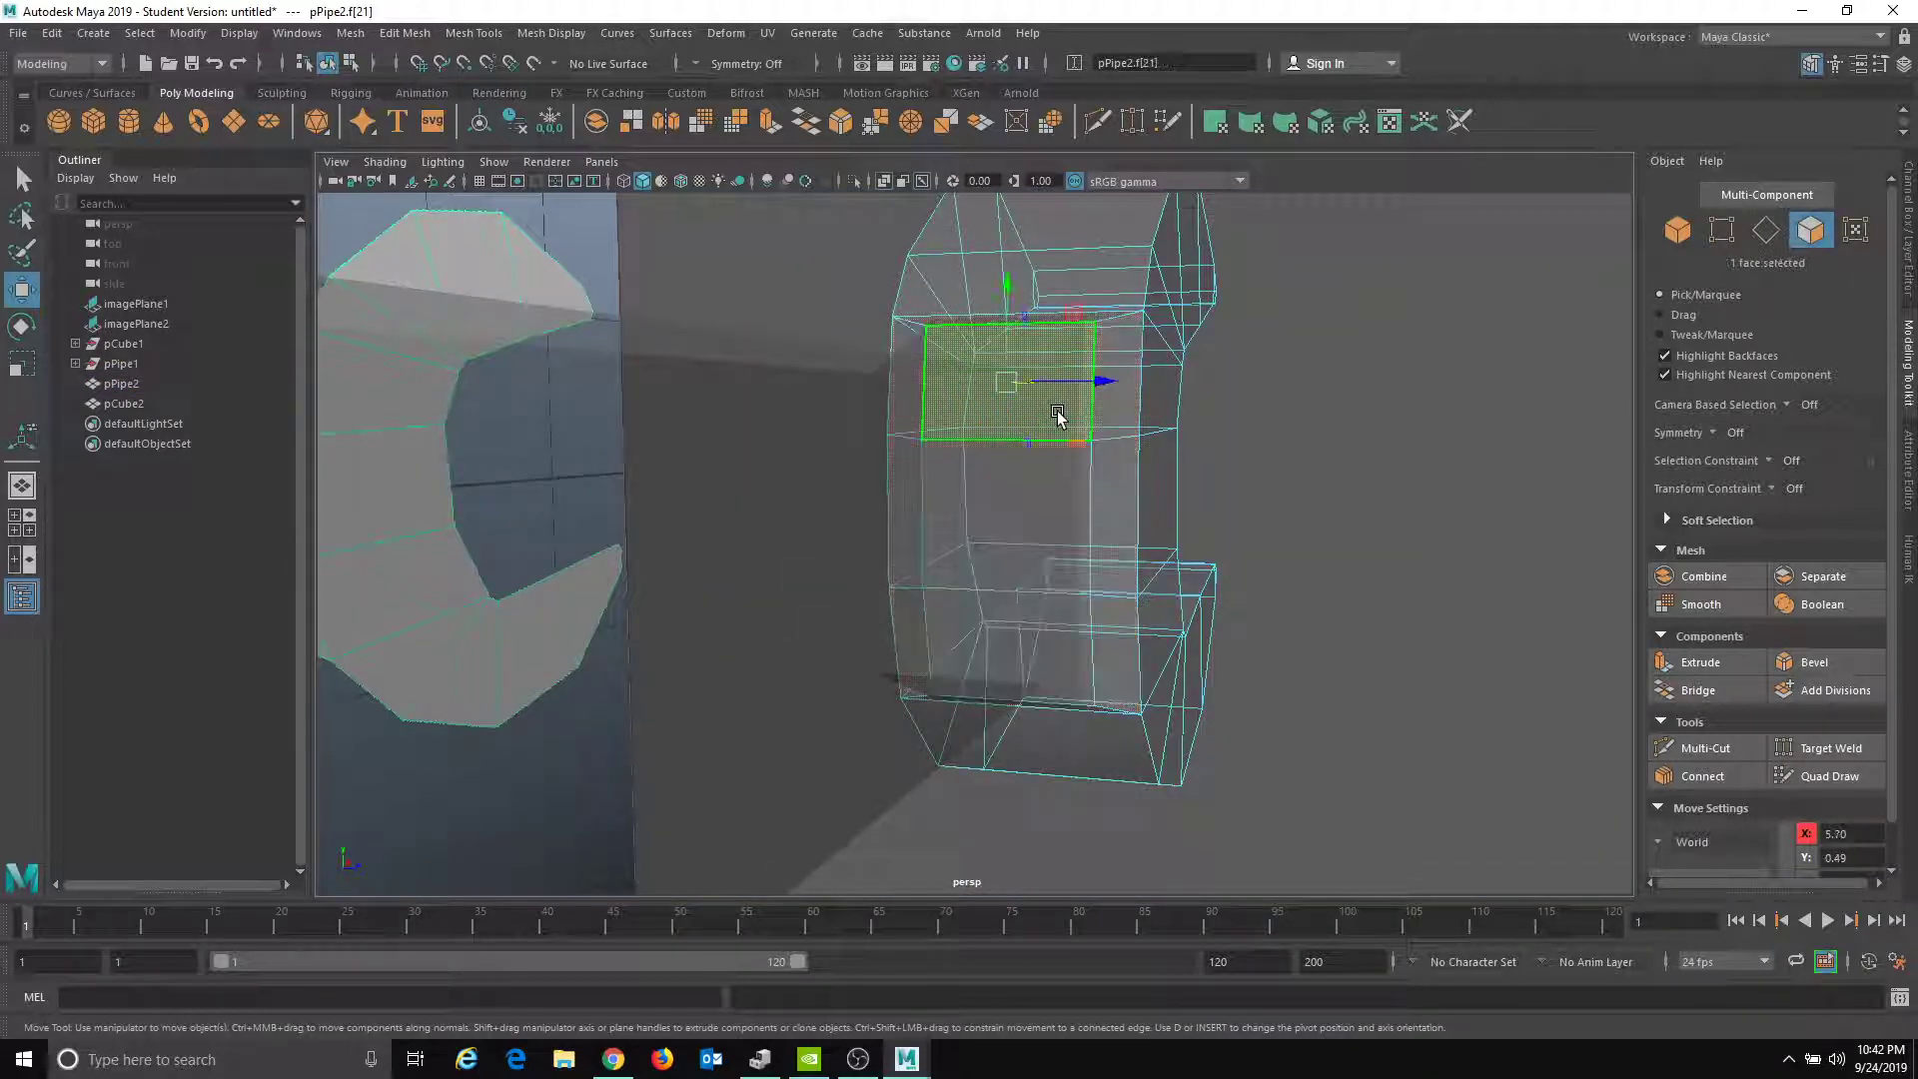
pyautogui.keyDown('shift'); pyautogui.click(1006, 483); pyautogui.keyUp('shift')
pyautogui.keyDown('shift'); pyautogui.click(999, 682); pyautogui.keyUp('shift')
pyautogui.press('Delete')
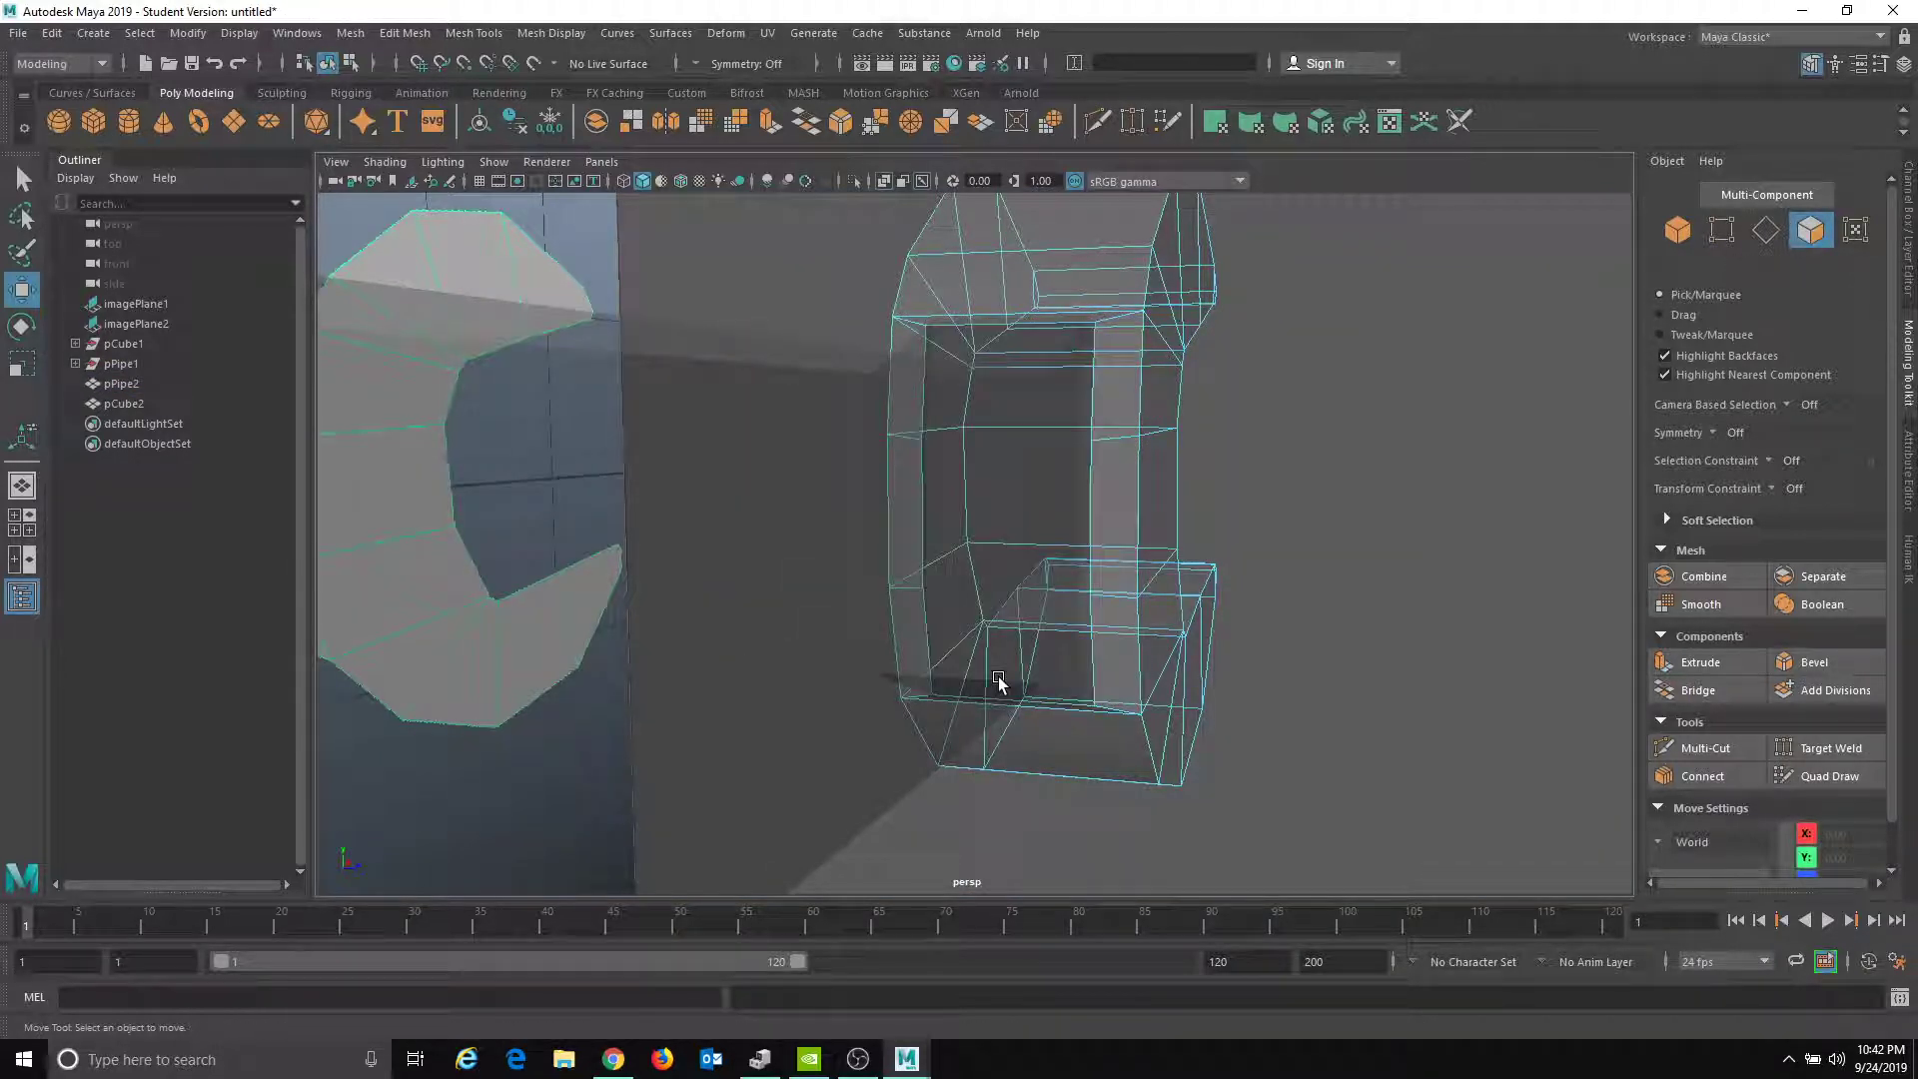
# - Turn off X-Ray shading and combine the jaw and the handle into one object
pyautogui.keyDown('alt'); pyautogui.moveTo(999, 682); pyautogui.dragTo(923, 642); pyautogui.keyUp('alt')
pyautogui.click(385, 161)
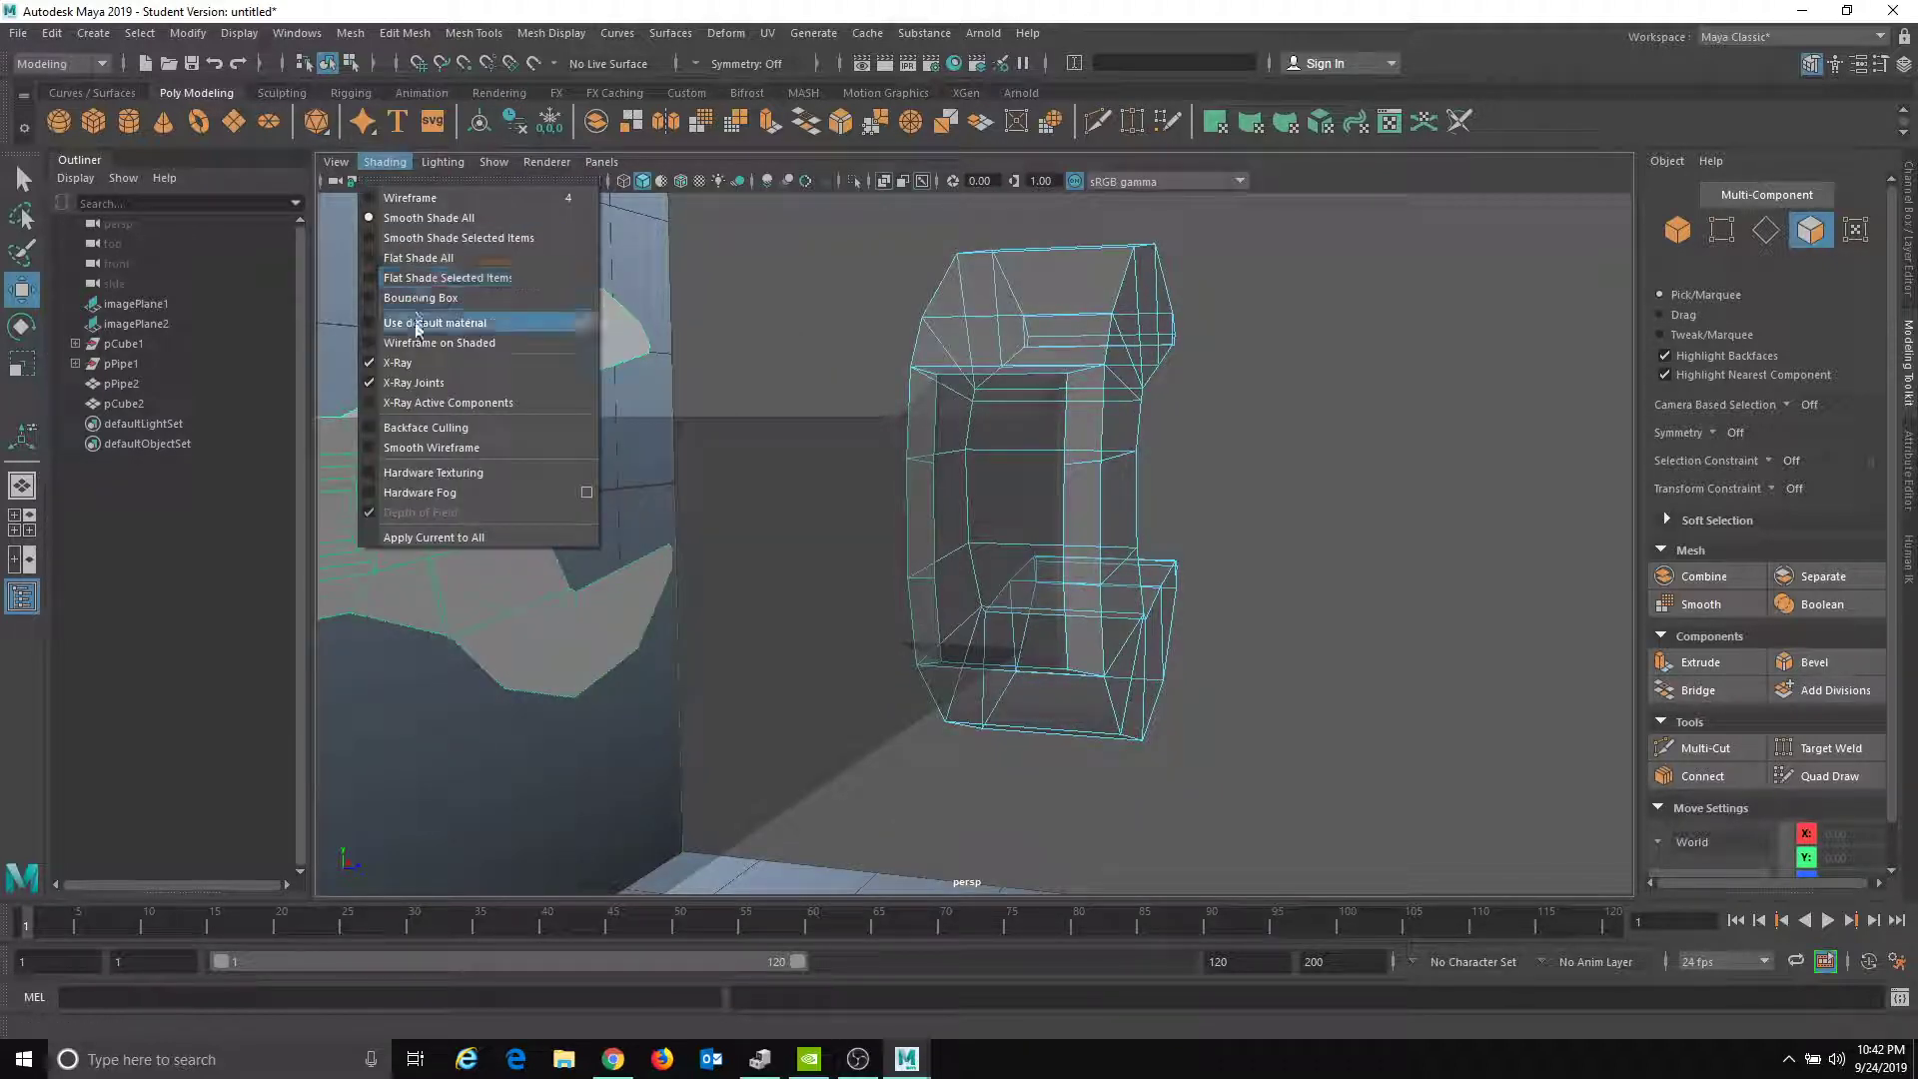
pyautogui.click(449, 364)
pyautogui.keyDown('alt'); pyautogui.moveTo(1100, 539); pyautogui.dragTo(880, 574); pyautogui.keyUp('alt')
pyautogui.press('F8')
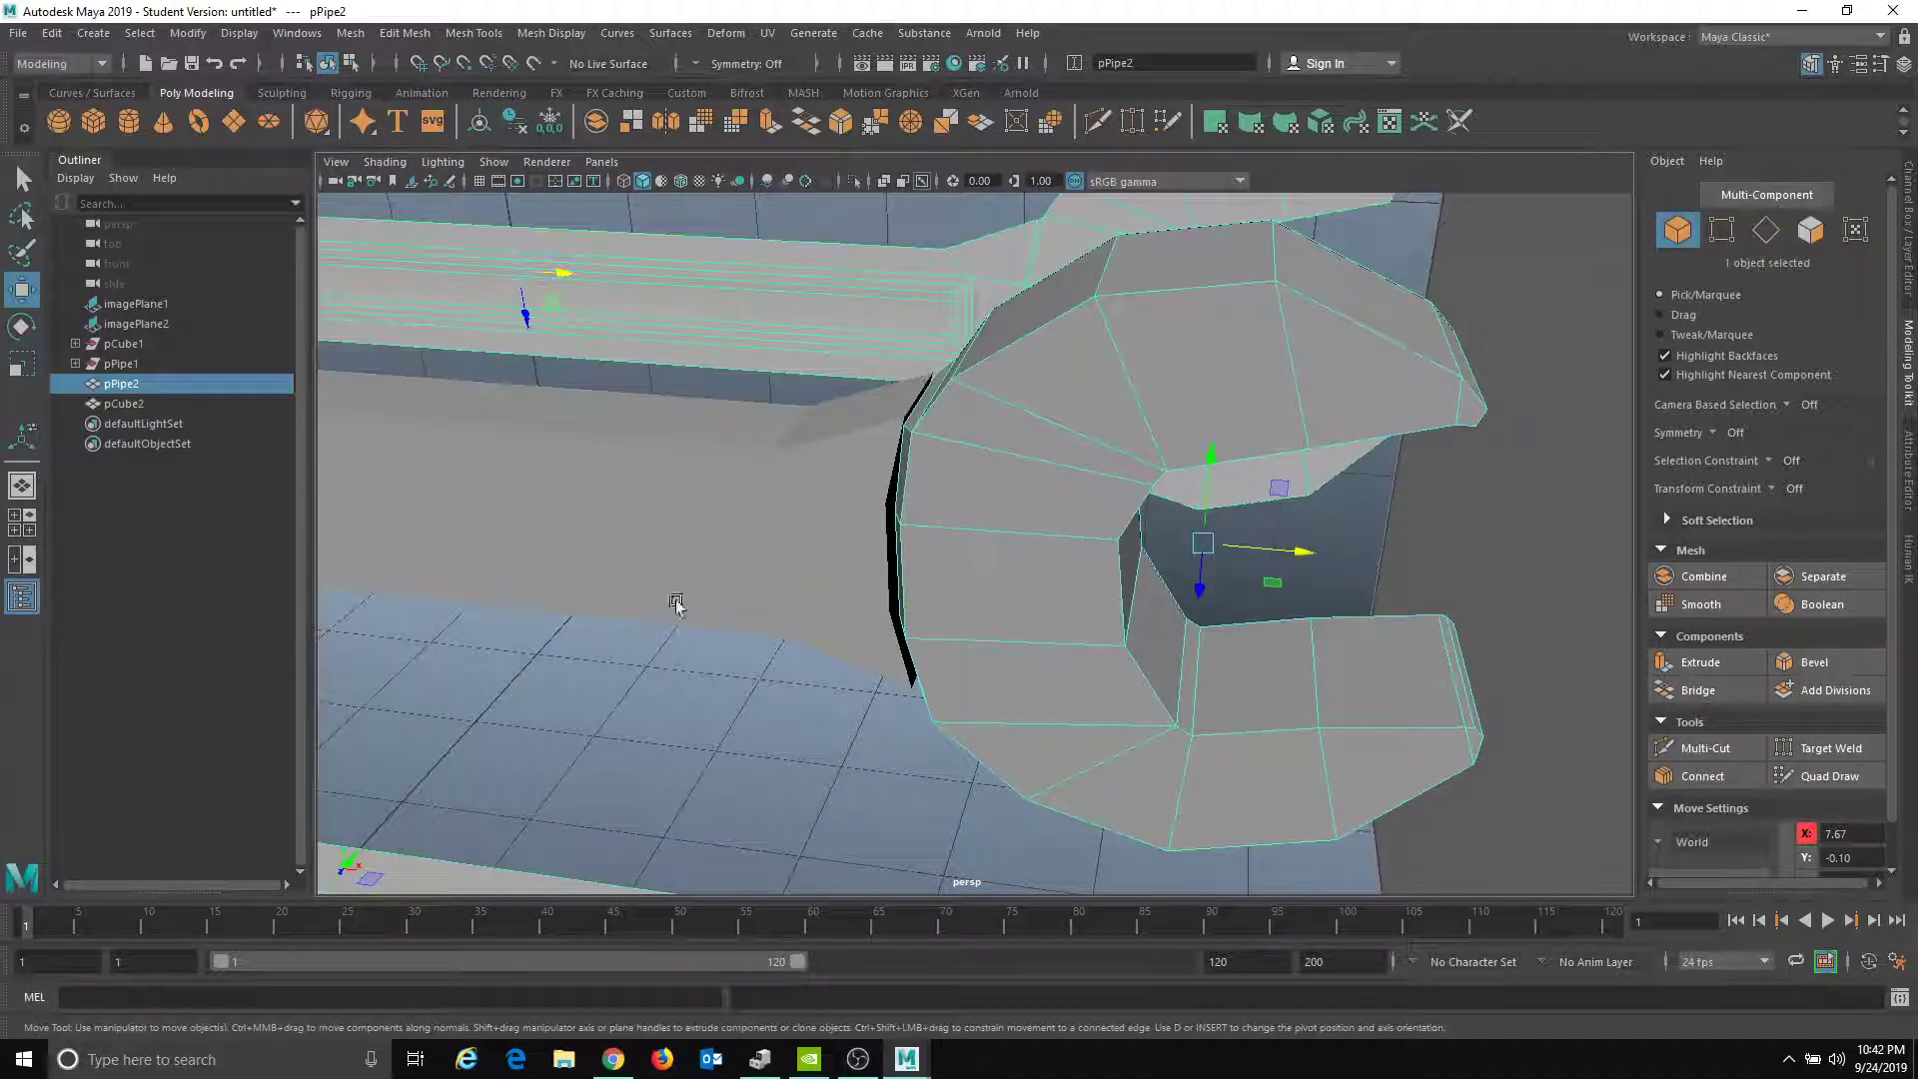
pyautogui.keyDown('shift'); pyautogui.click(702, 548); pyautogui.keyUp('shift')
pyautogui.click(404, 32)
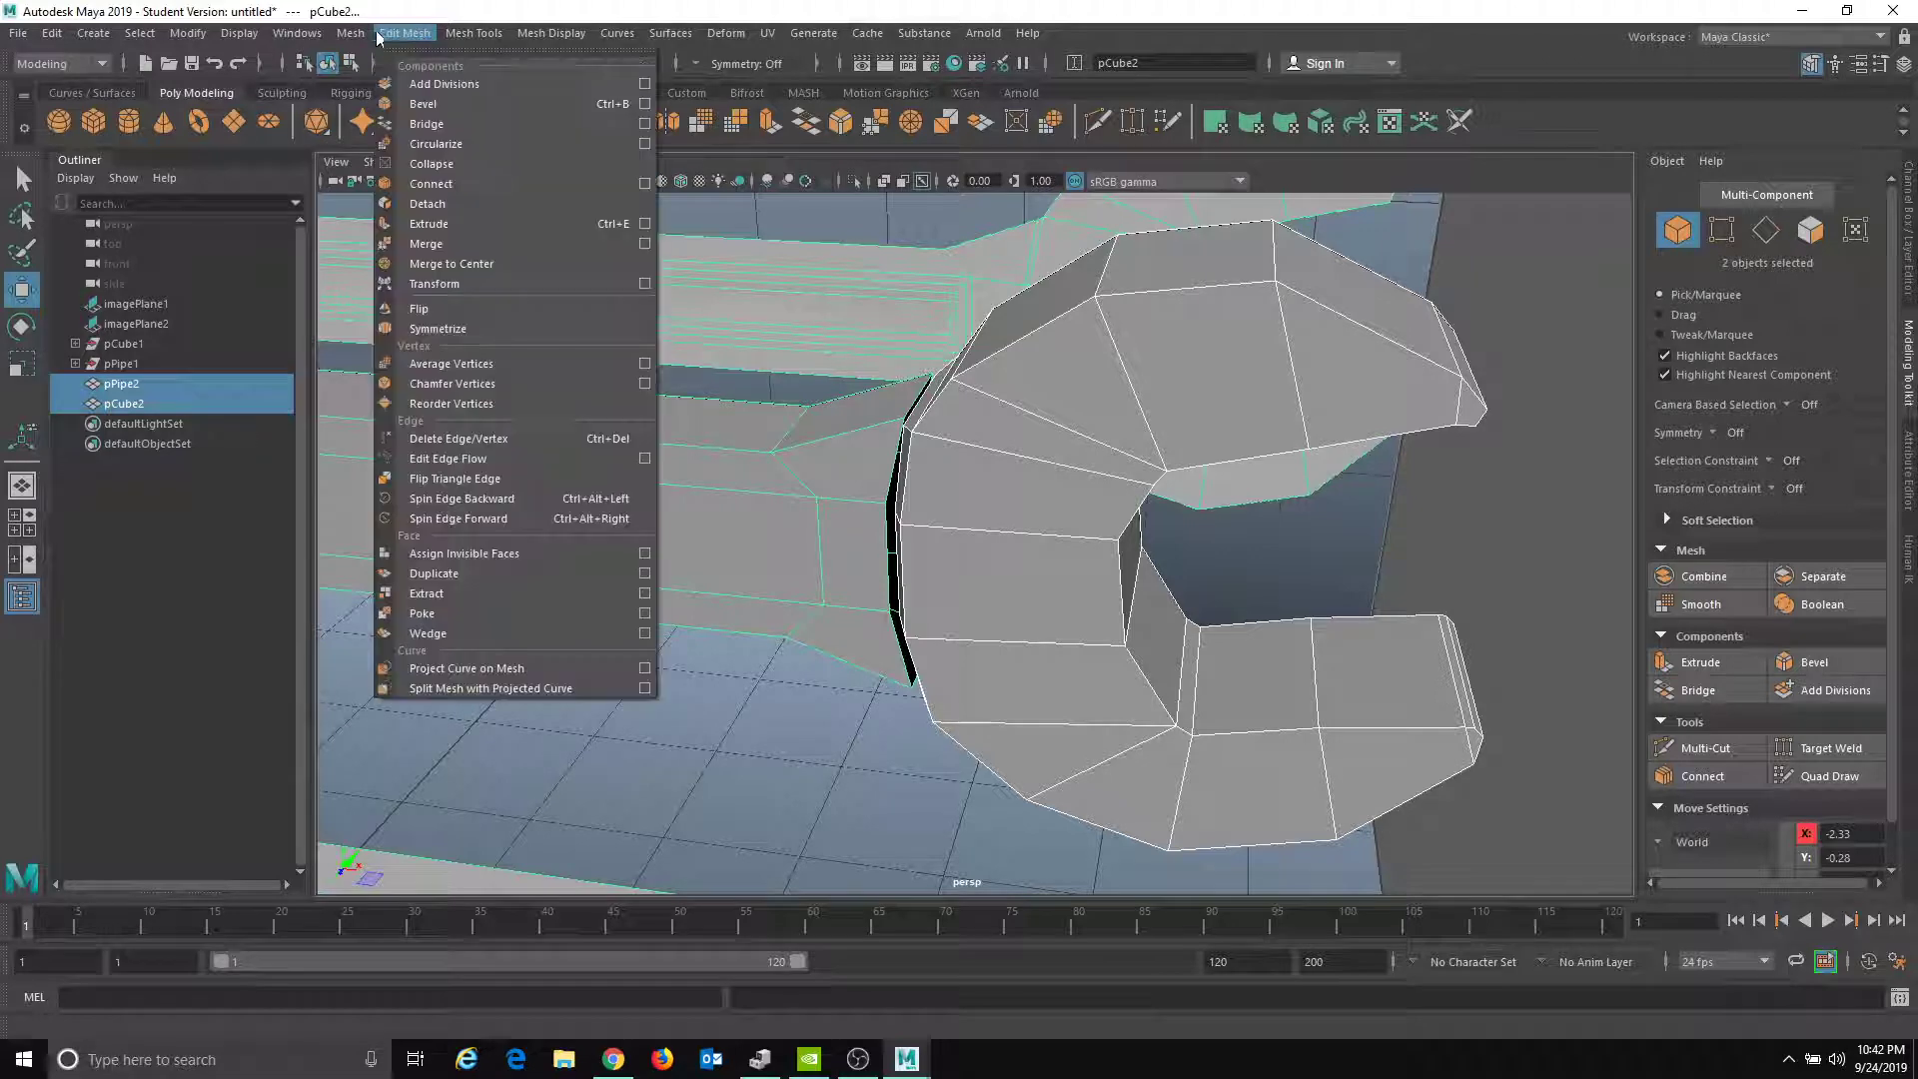
pyautogui.moveTo(350, 32)
pyautogui.click(389, 104)
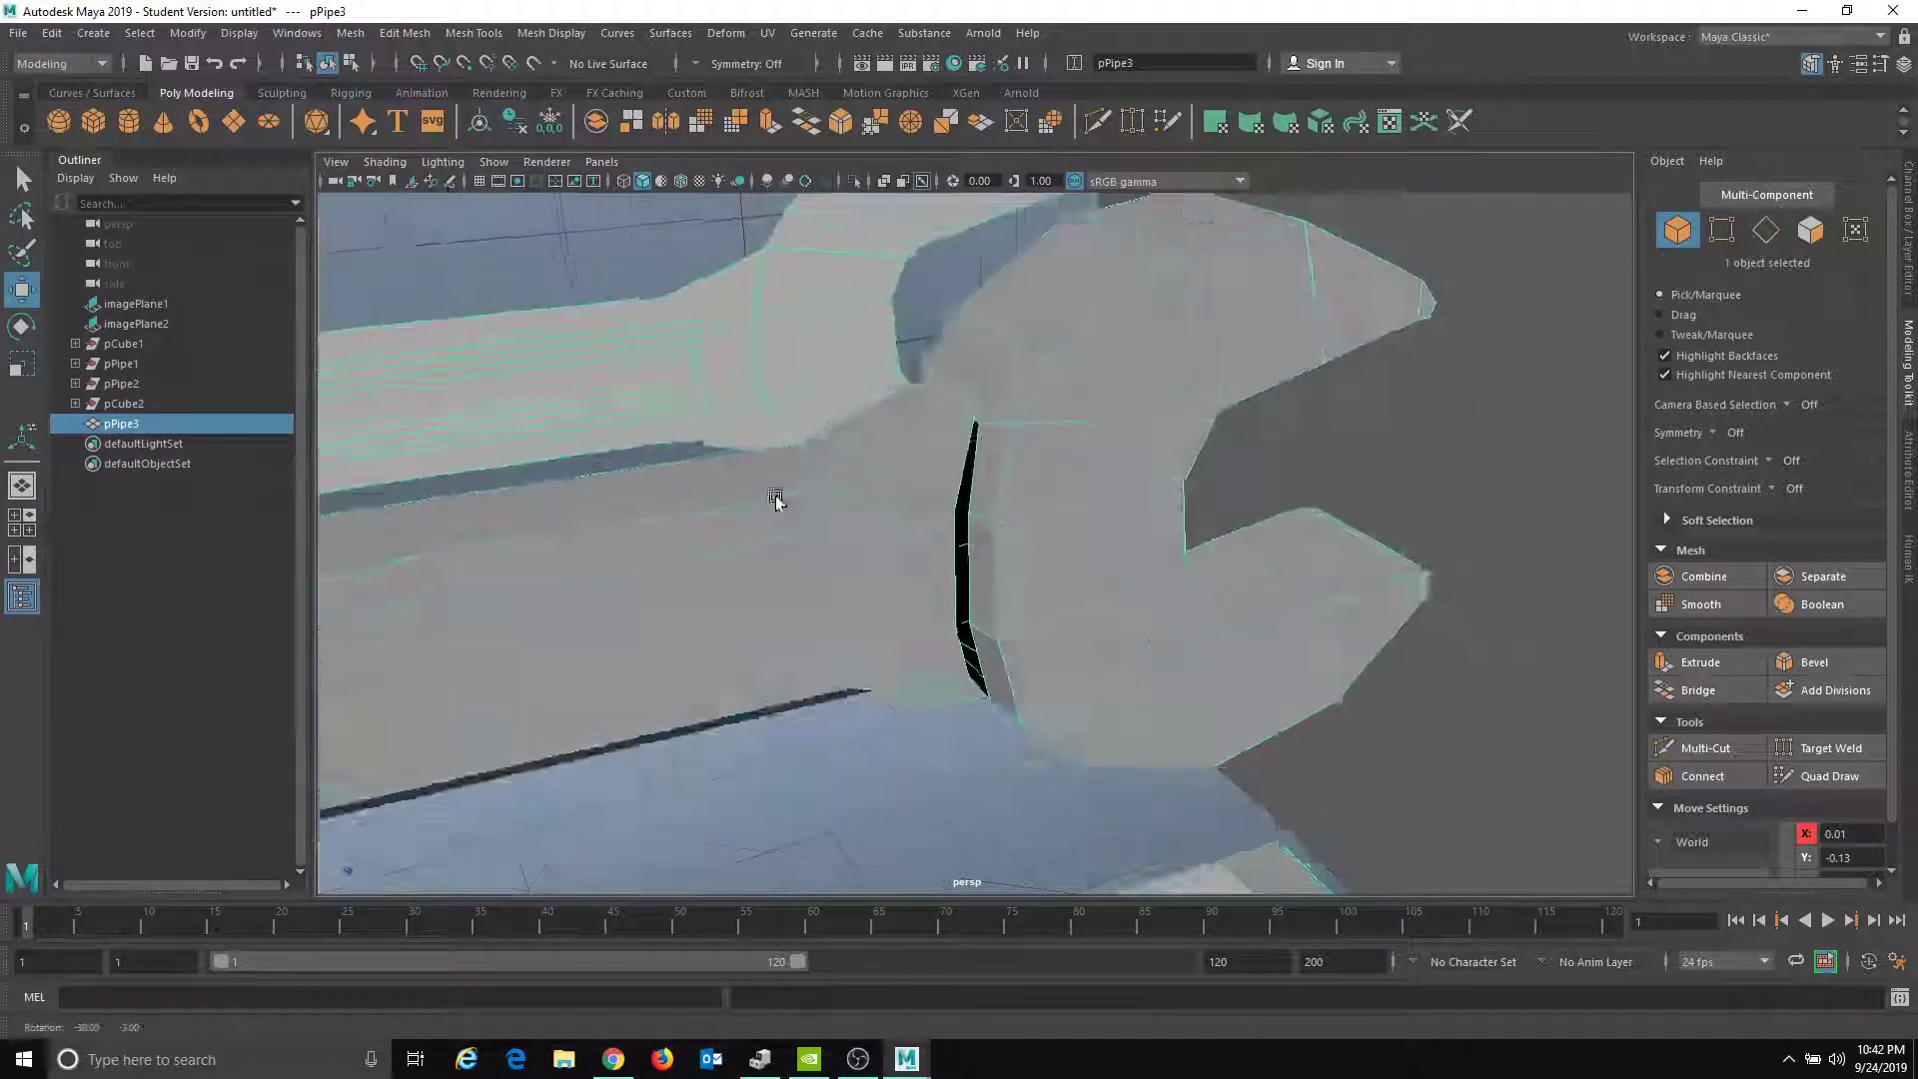
# - Snap the upper outer and upper middle vertices on the front side of the handle's open end onto the matching jaw vertices
pyautogui.keyDown('alt'); pyautogui.moveTo(770, 497); pyautogui.dragTo(877, 540); pyautogui.keyUp('alt')
pyautogui.keyDown('alt'); pyautogui.moveTo(877, 539); pyautogui.dragTo(1599, 624, button='right'); pyautogui.keyUp('alt')
pyautogui.moveTo(711, 369); pyautogui.dragTo(630, 369, button='right')
pyautogui.keyDown('alt'); pyautogui.moveTo(799, 389); pyautogui.dragTo(904, 410); pyautogui.keyUp('alt')
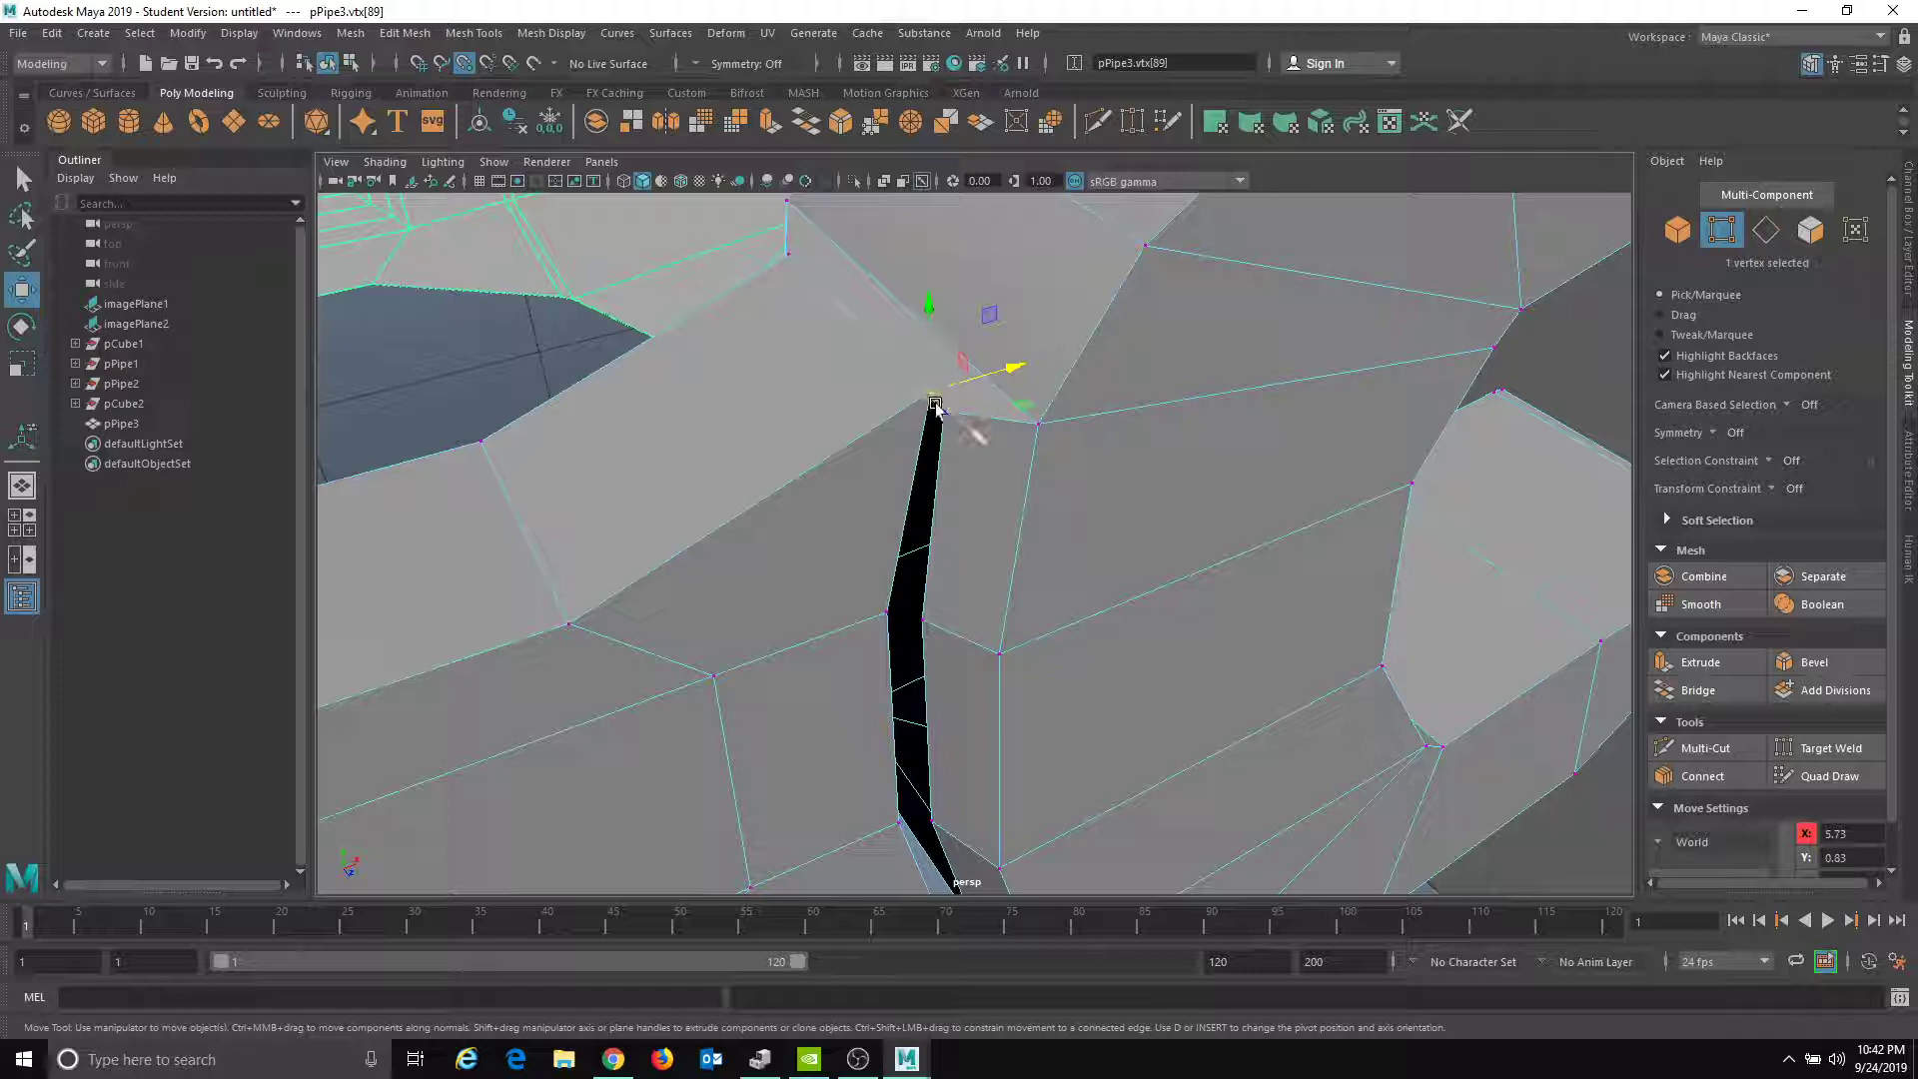
pyautogui.moveTo(929, 395); pyautogui.dragTo(933, 401)
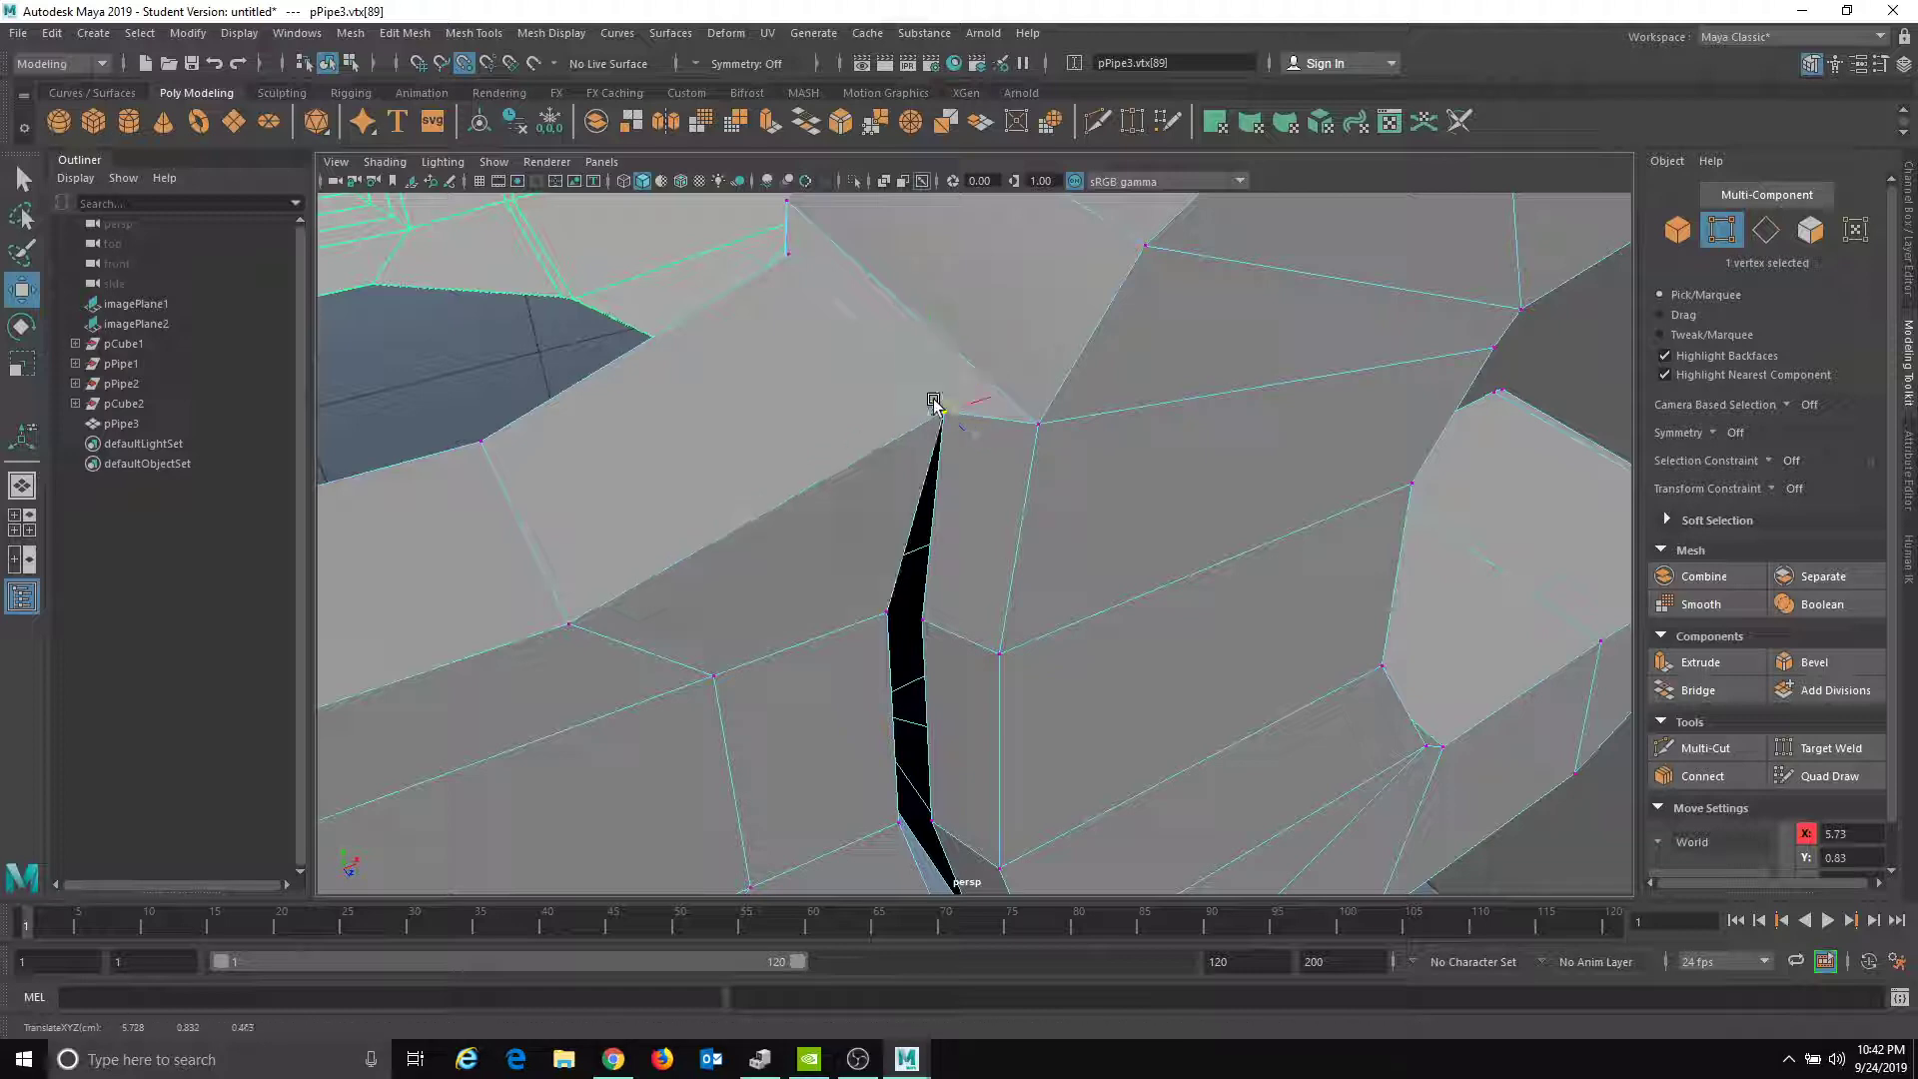
pyautogui.keyDown('alt'); pyautogui.moveTo(900, 704); pyautogui.dragTo(739, 415, button='middle'); pyautogui.keyUp('alt')
pyautogui.scroll(3, 694, 412)
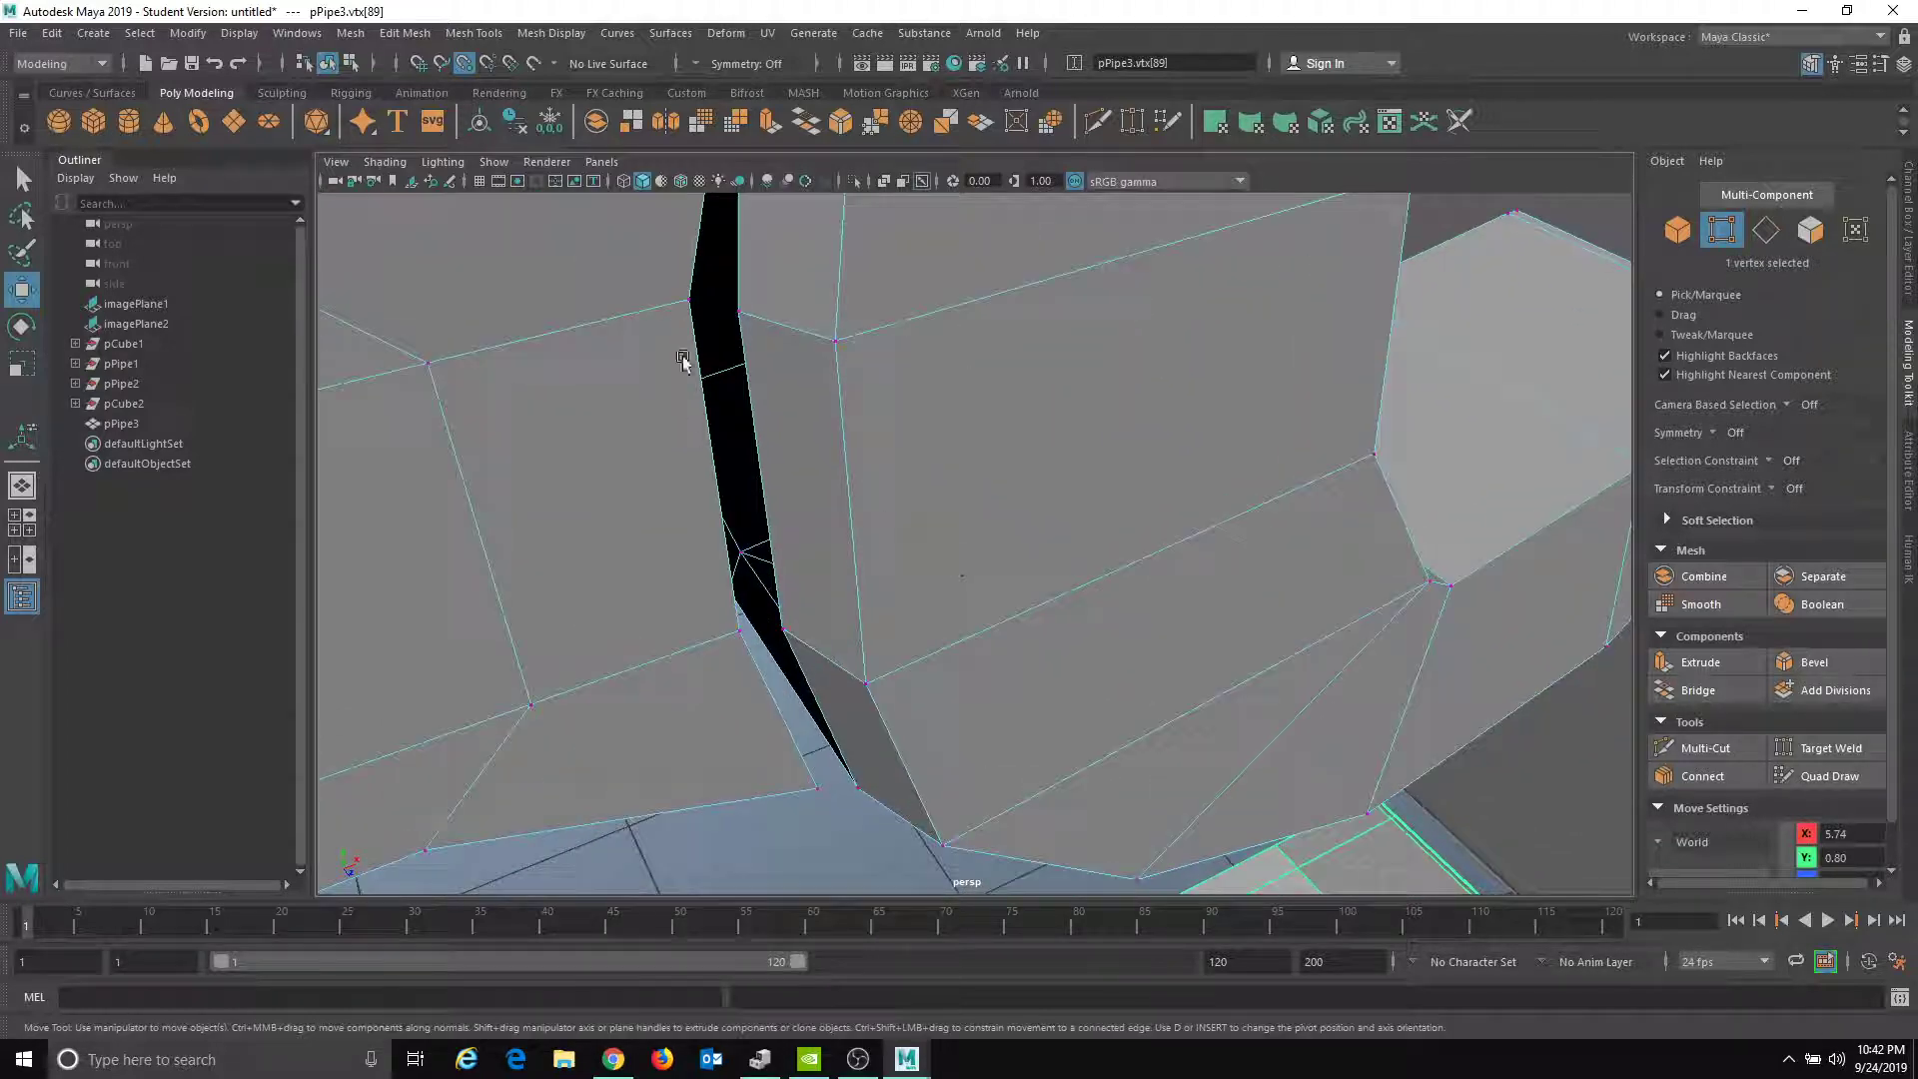
pyautogui.click(688, 304)
pyautogui.keyDown('alt'); pyautogui.moveTo(688, 307); pyautogui.dragTo(857, 448, button='middle'); pyautogui.keyUp('alt')
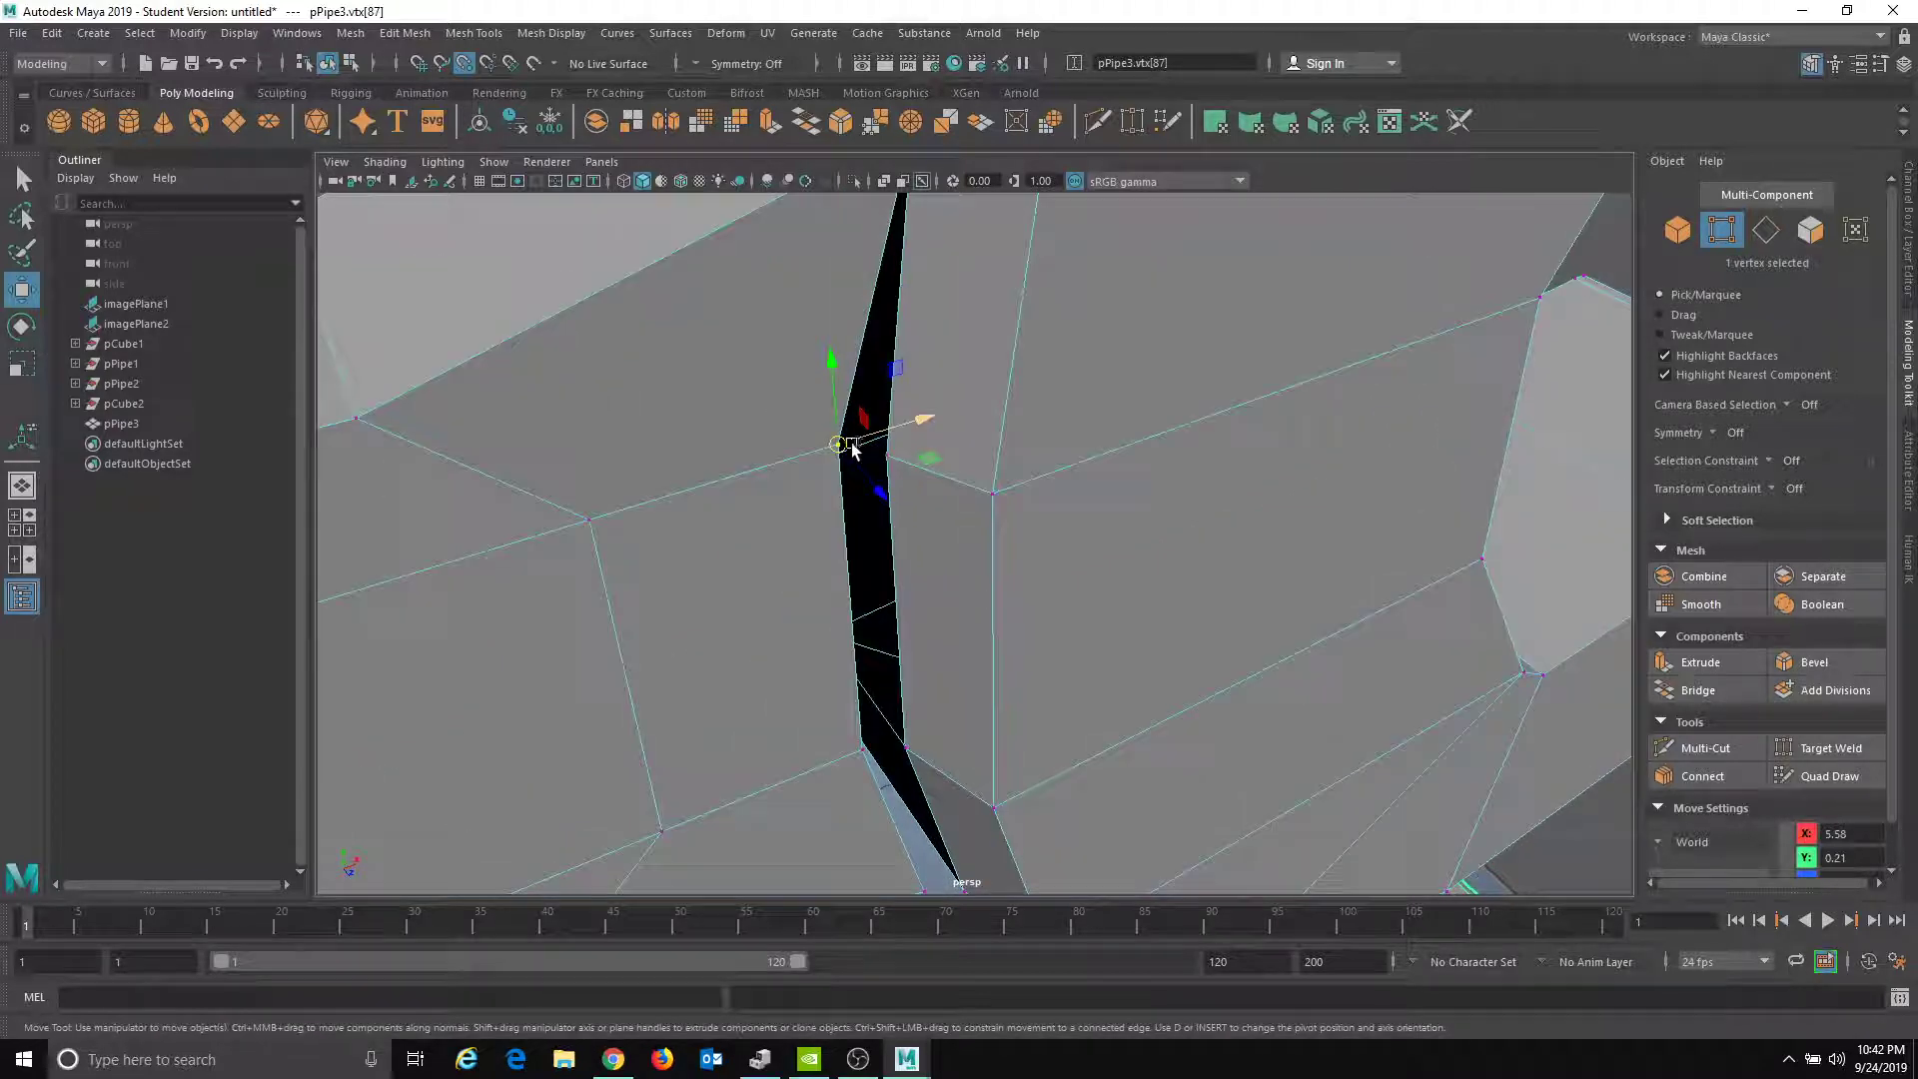
pyautogui.moveTo(837, 445); pyautogui.dragTo(883, 453)
# - Snap the lower middle and lower outer vertices on the front side of the handle's open end onto the matching jaw vertices
pyautogui.keyDown('alt'); pyautogui.moveTo(869, 523); pyautogui.dragTo(845, 416); pyautogui.keyUp('alt')
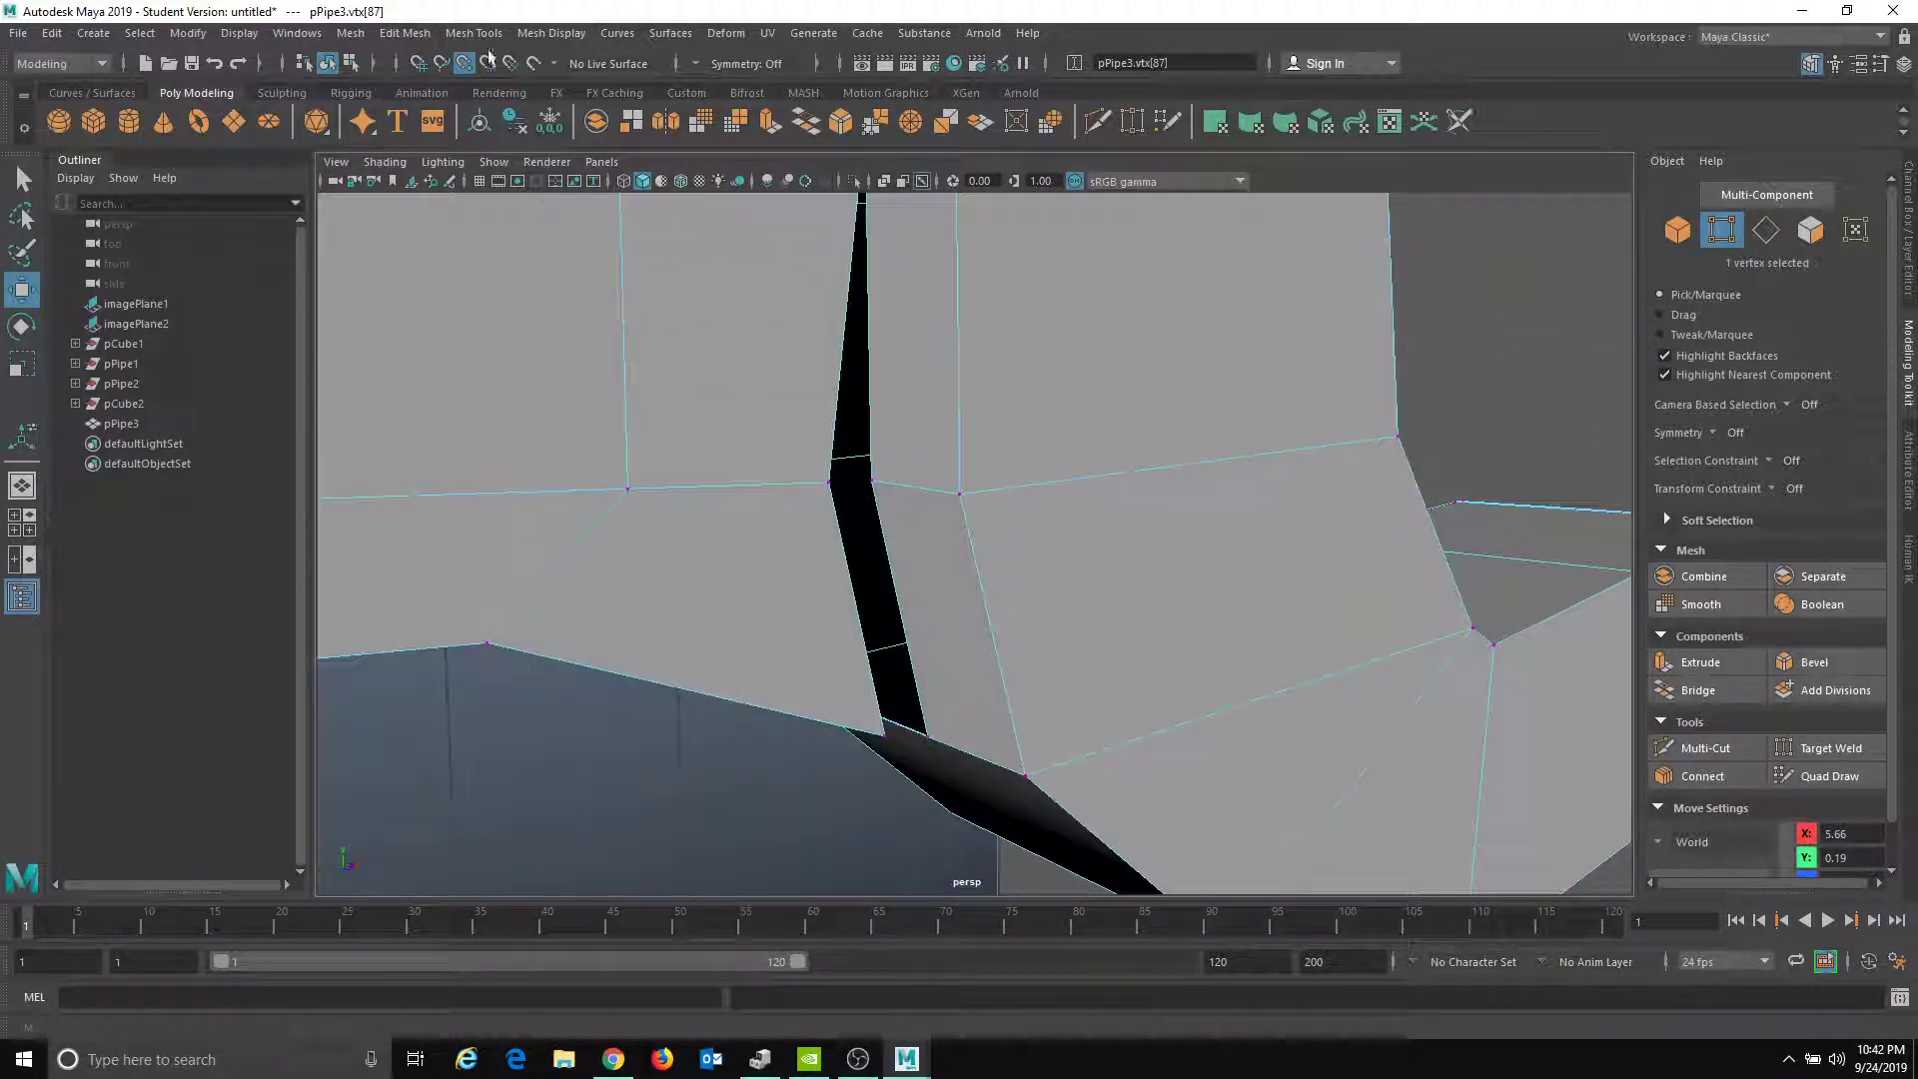
pyautogui.click(466, 66)
pyautogui.keyDown('alt'); pyautogui.moveTo(709, 361); pyautogui.dragTo(718, 332, button='middle'); pyautogui.keyUp('alt')
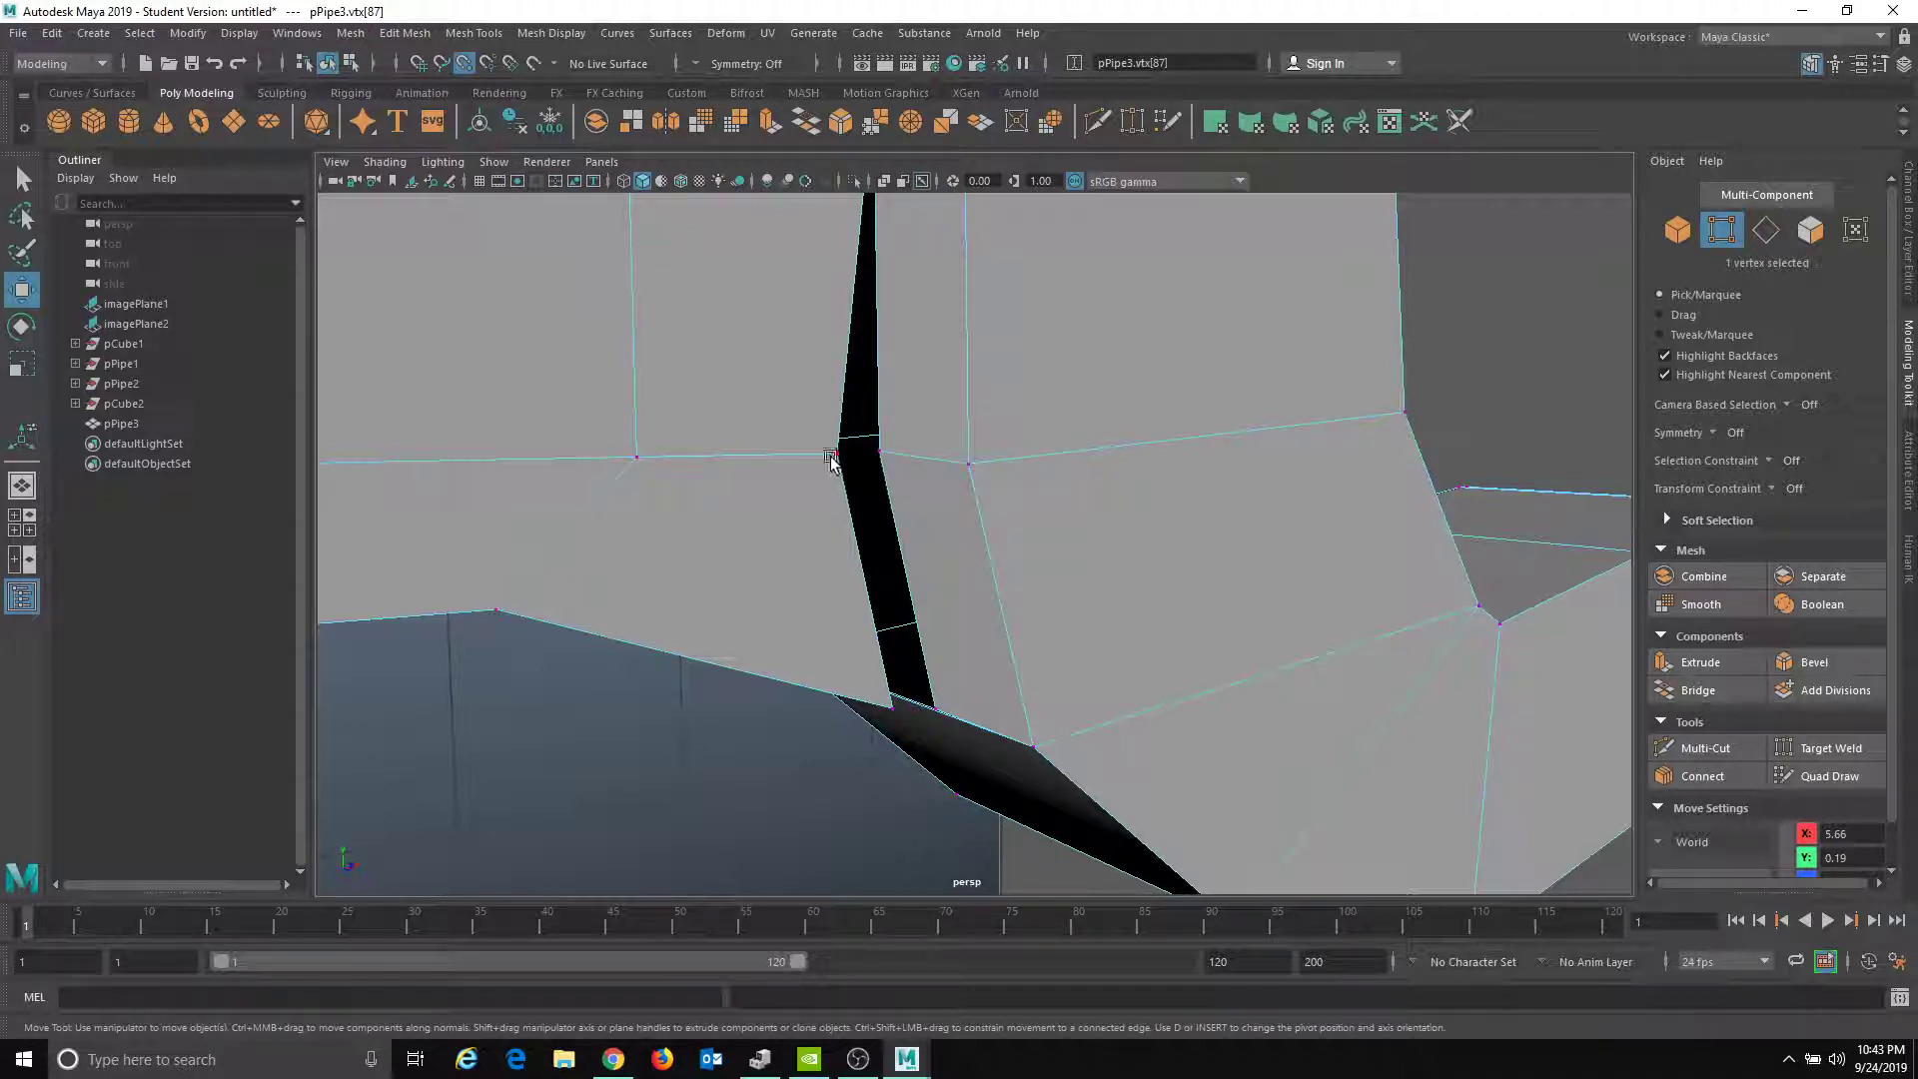
pyautogui.moveTo(819, 461); pyautogui.dragTo(837, 467)
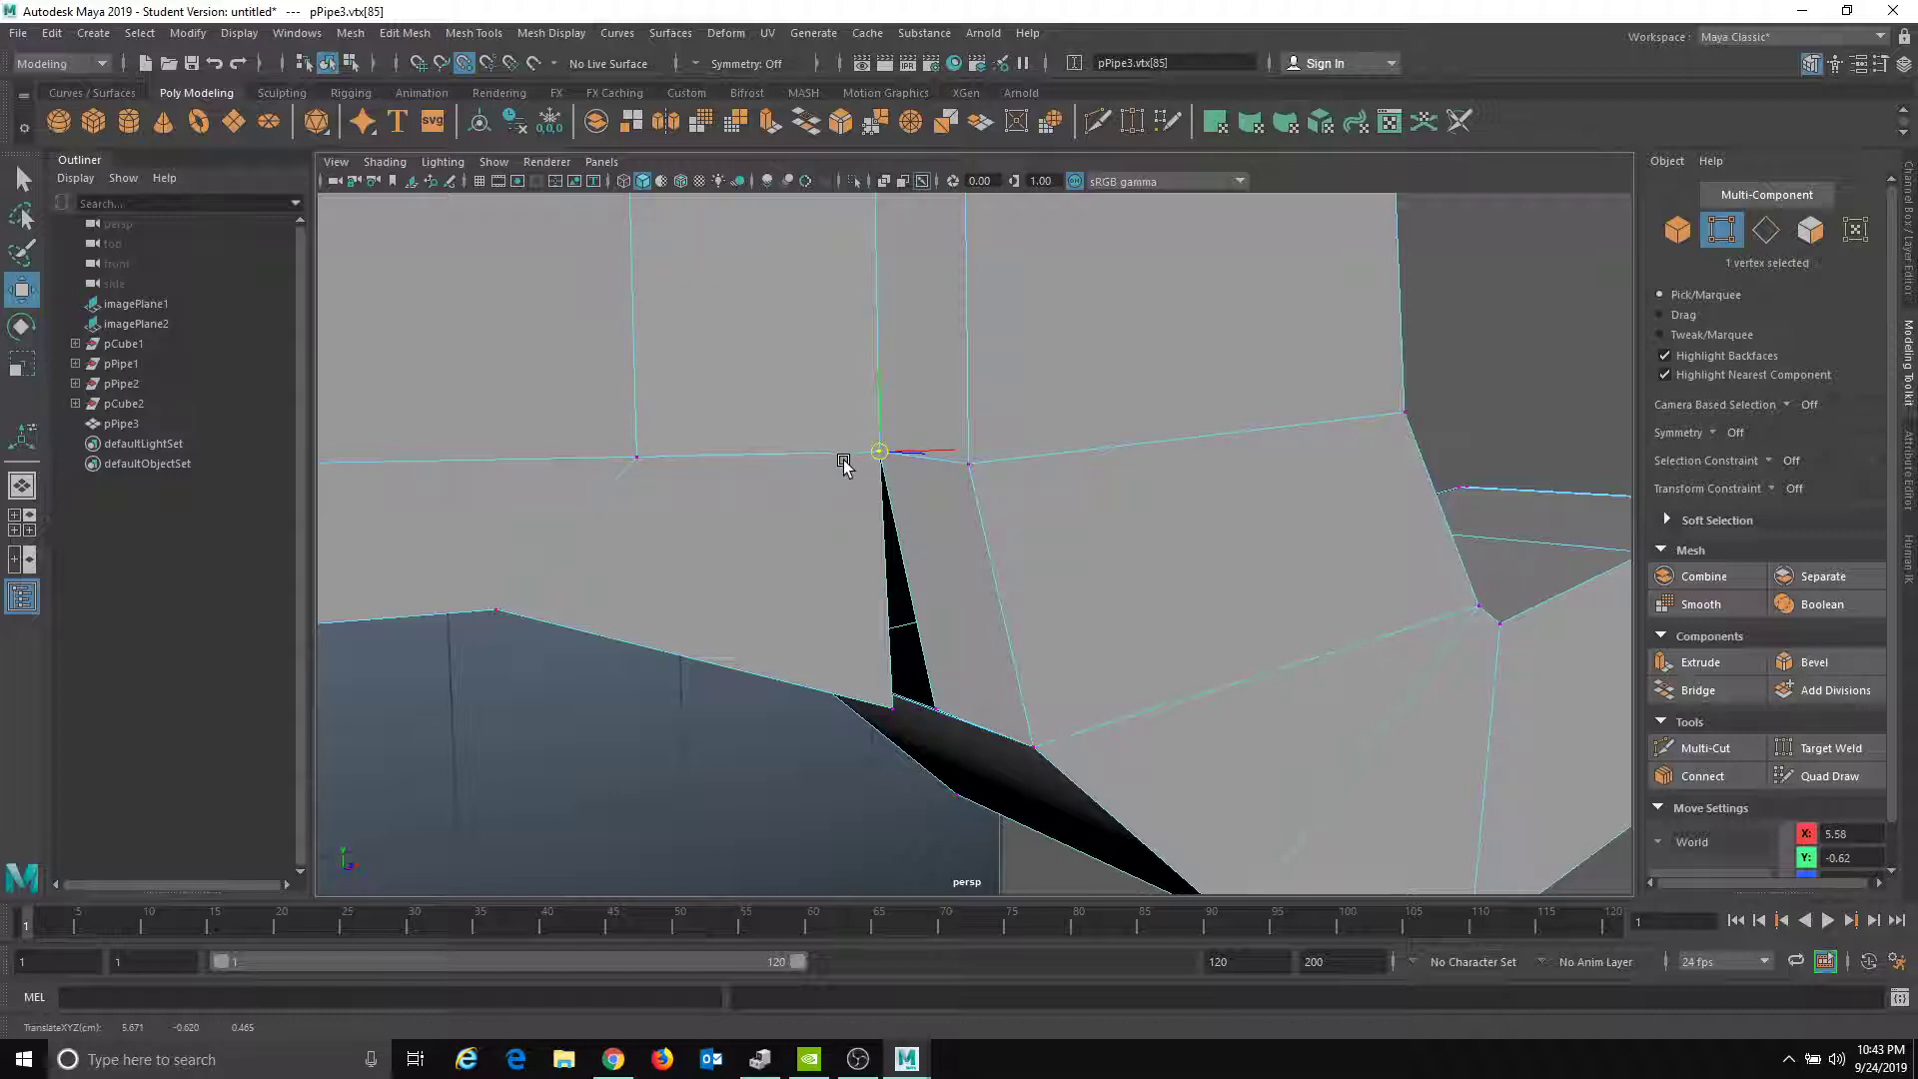
pyautogui.keyDown('alt'); pyautogui.moveTo(899, 521); pyautogui.dragTo(886, 467); pyautogui.keyUp('alt')
pyautogui.click(858, 556)
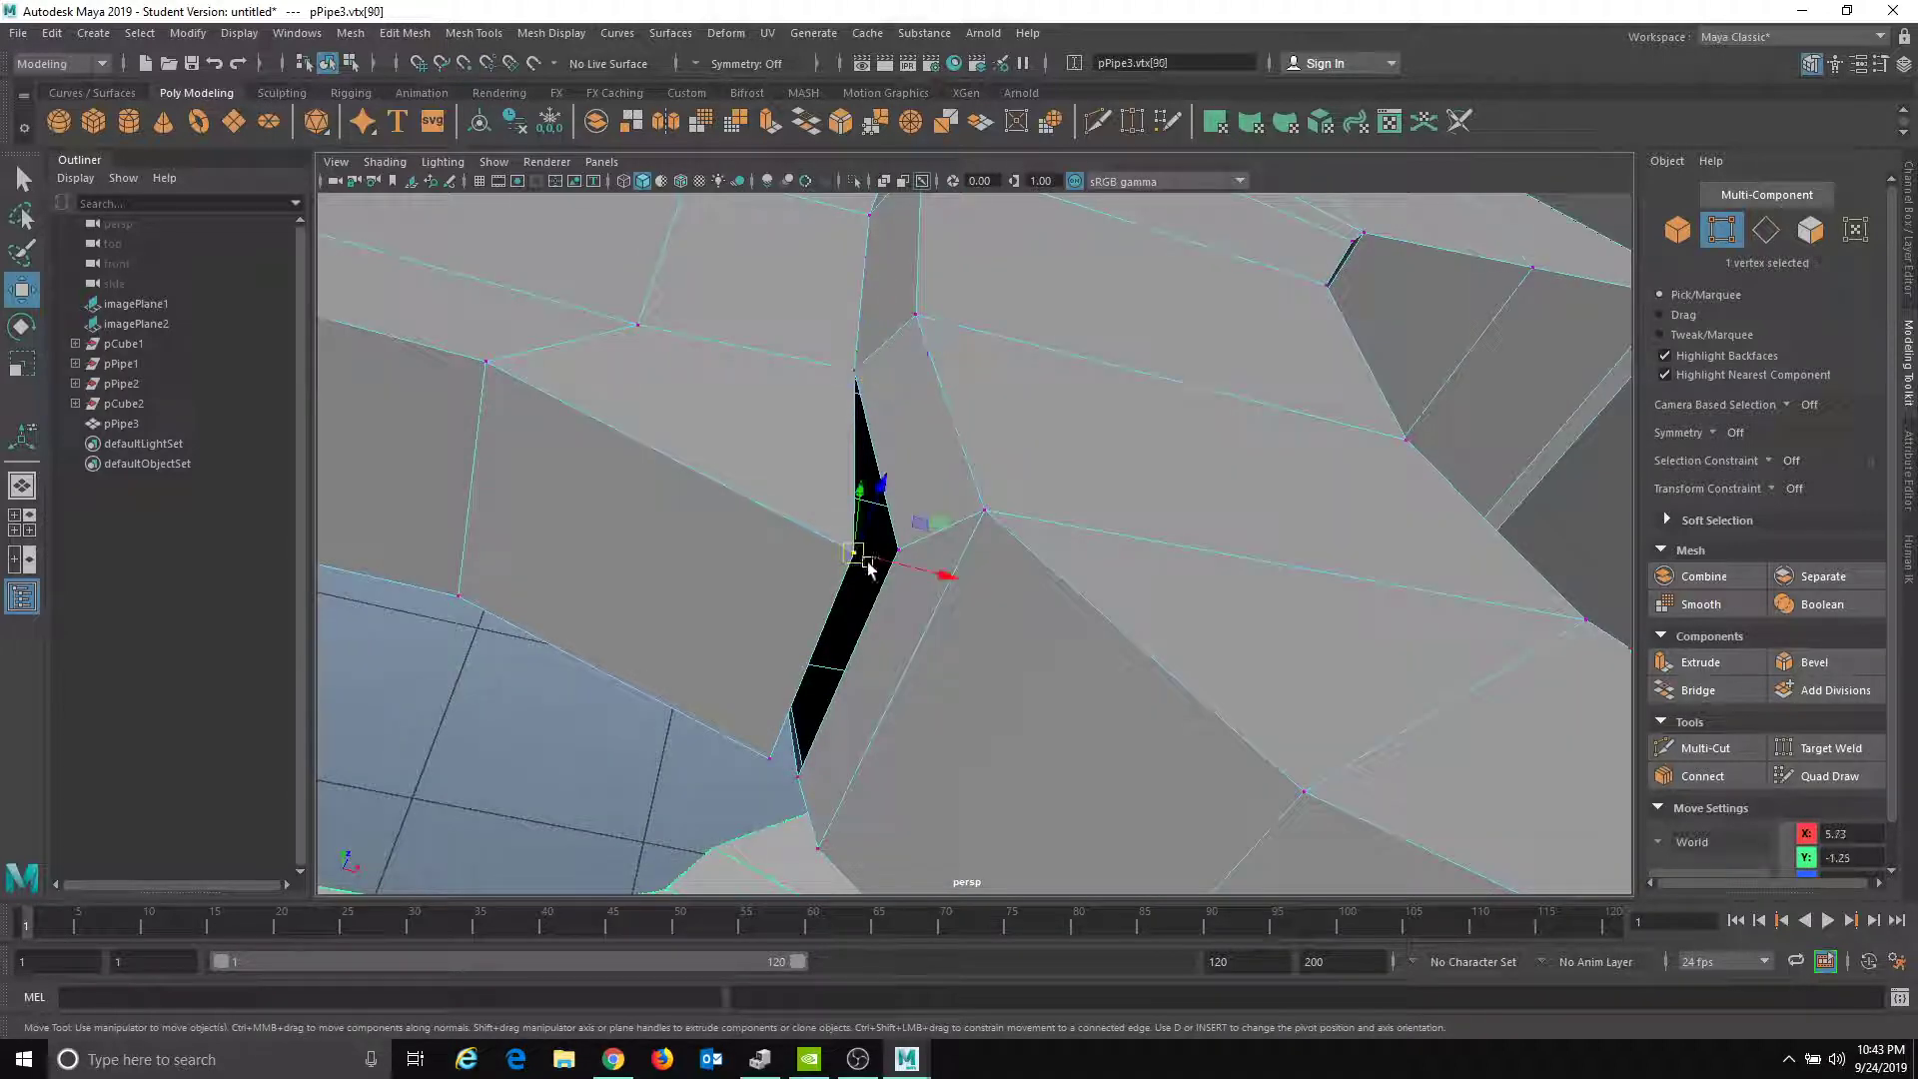
pyautogui.moveTo(850, 554); pyautogui.dragTo(858, 561)
# - Snap the vertices on the back side of the handle's open end onto the matching jaw vertices to close the remaining gap
pyautogui.keyDown('alt'); pyautogui.moveTo(759, 621); pyautogui.dragTo(833, 556); pyautogui.keyUp('alt')
pyautogui.keyDown('alt'); pyautogui.moveTo(537, 380); pyautogui.dragTo(756, 553); pyautogui.keyUp('alt')
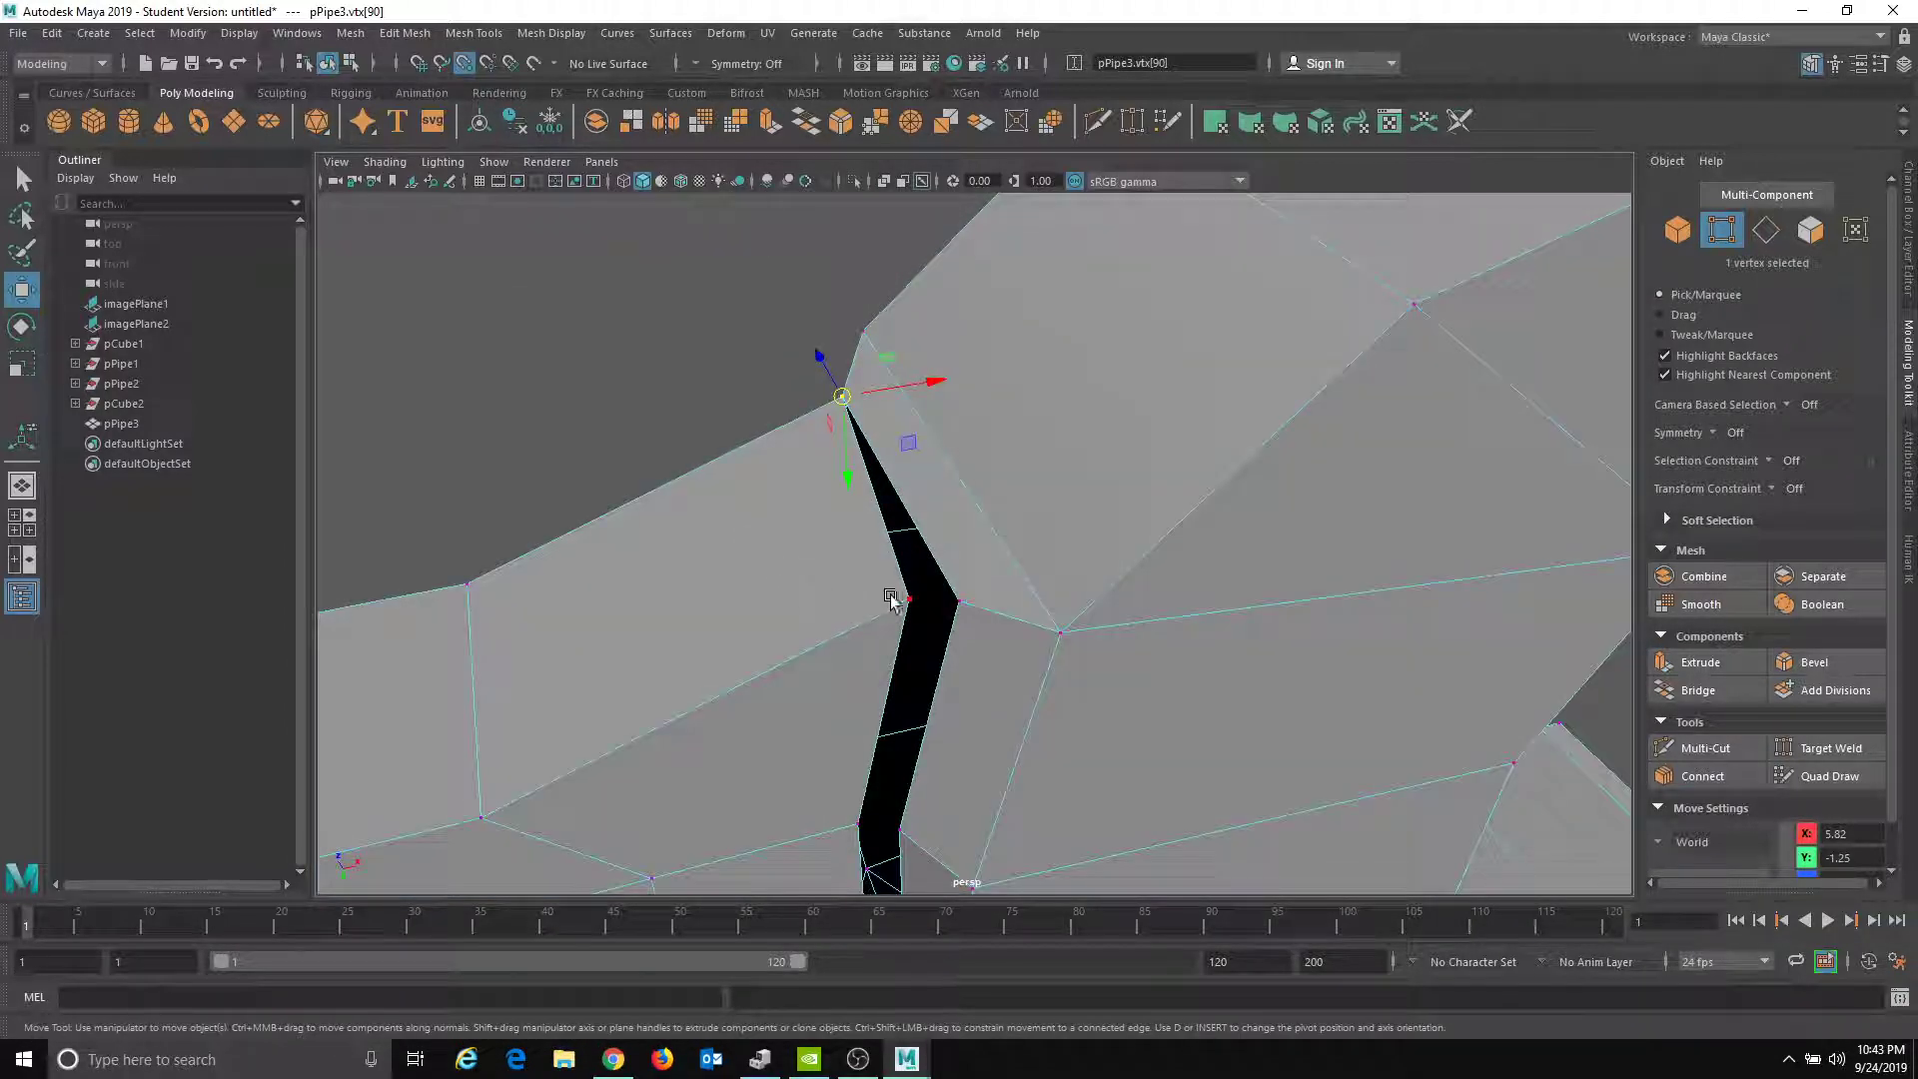
pyautogui.click(909, 602)
pyautogui.keyDown('alt'); pyautogui.moveTo(910, 602); pyautogui.dragTo(936, 675); pyautogui.keyUp('alt')
pyautogui.click(838, 632)
pyautogui.click(930, 792)
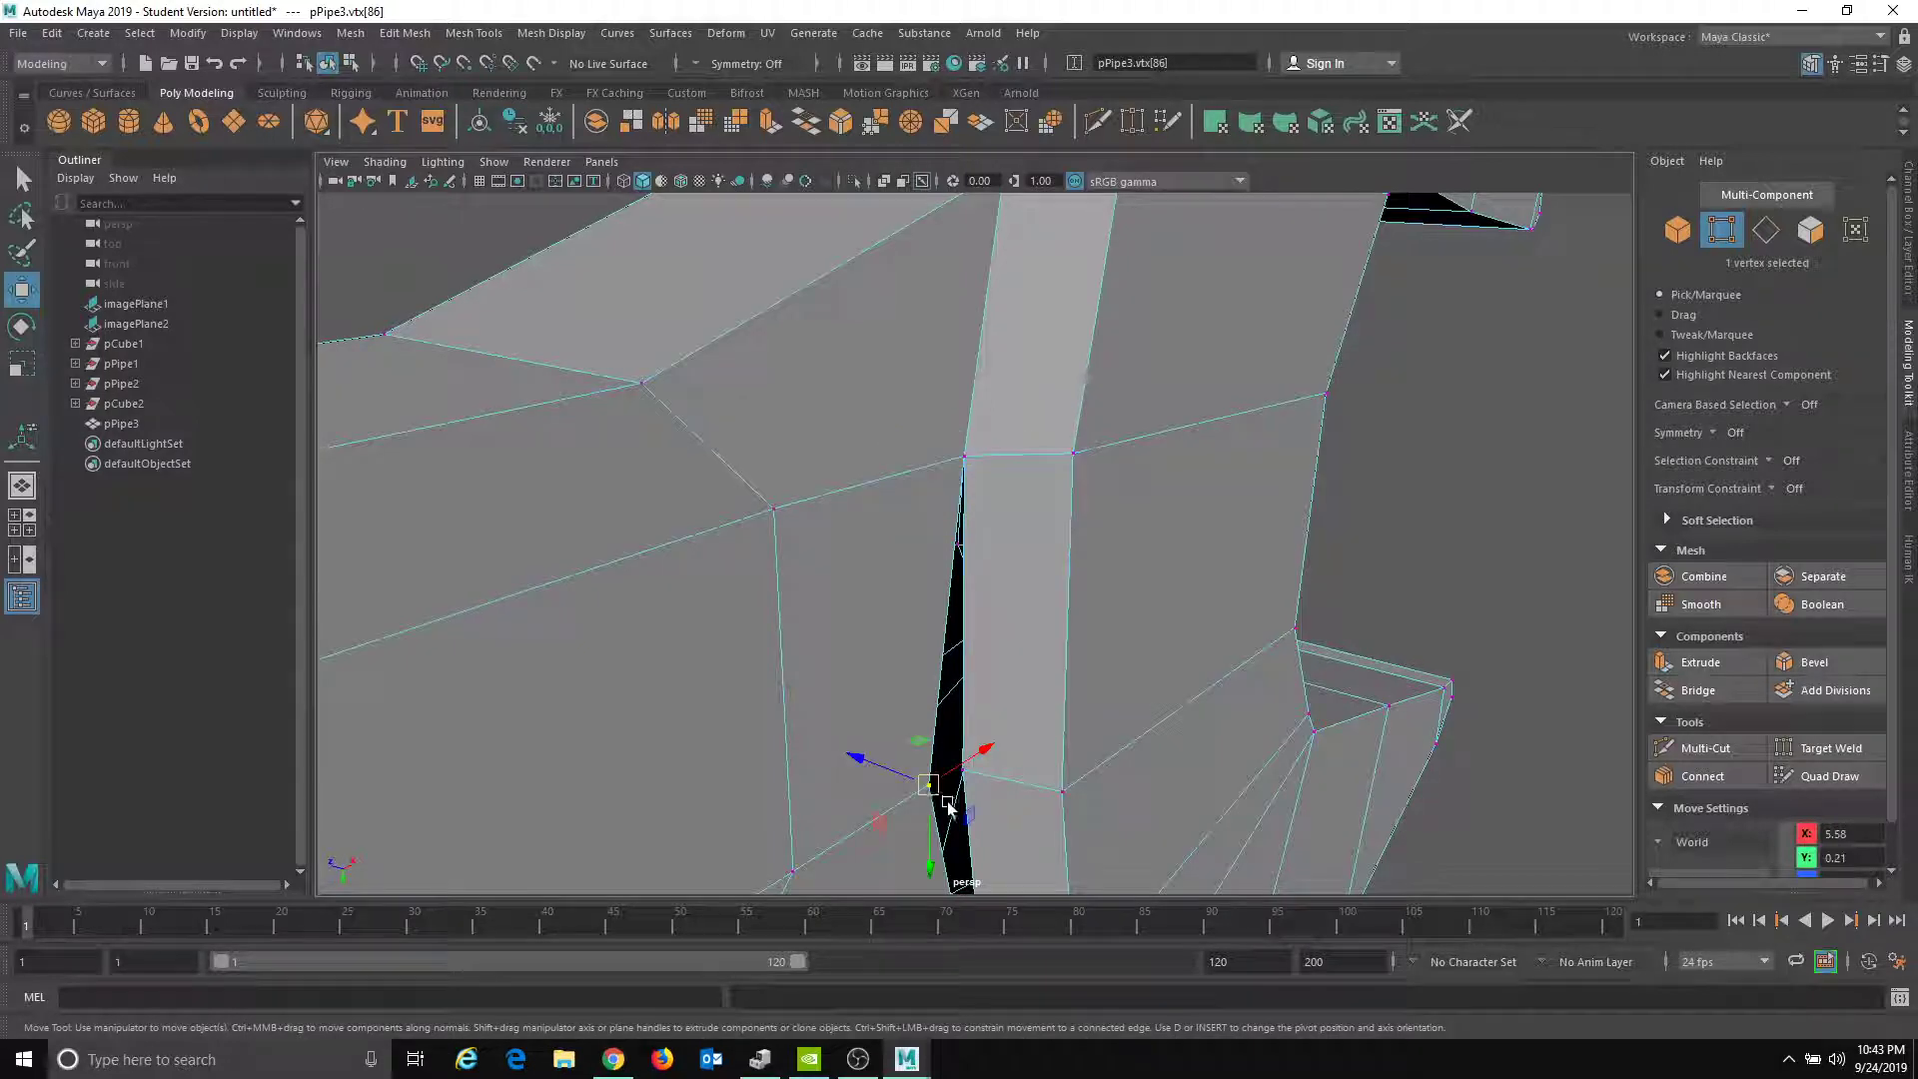
pyautogui.keyDown('alt'); pyautogui.moveTo(930, 793); pyautogui.dragTo(861, 688); pyautogui.keyUp('alt')
pyautogui.moveTo(867, 682); pyautogui.dragTo(899, 649)
pyautogui.click(907, 857)
pyautogui.moveTo(905, 855); pyautogui.dragTo(920, 850)
pyautogui.scroll(-4, 892, 530)
pyautogui.keyDown('alt'); pyautogui.moveTo(892, 529); pyautogui.dragTo(844, 410); pyautogui.keyUp('alt')
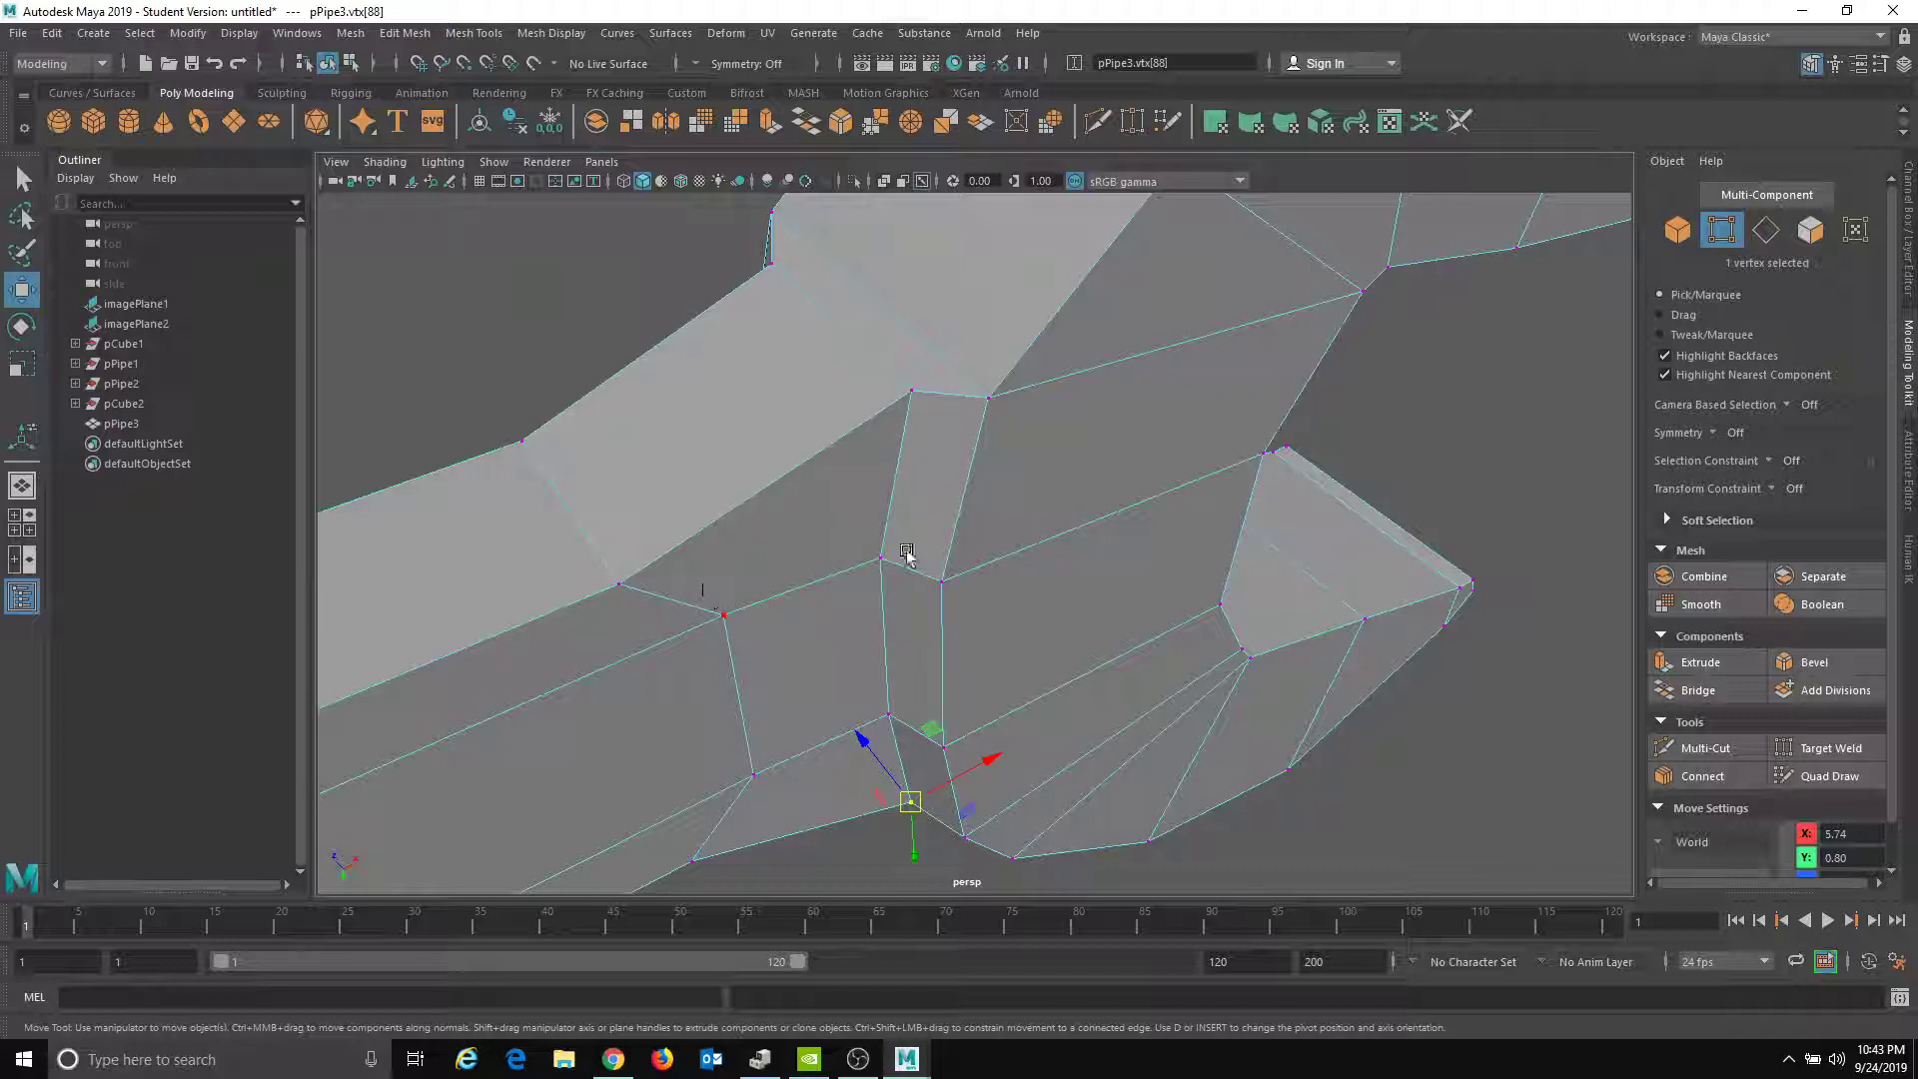
pyautogui.keyDown('alt'); pyautogui.moveTo(874, 400); pyautogui.dragTo(861, 452); pyautogui.keyUp('alt')
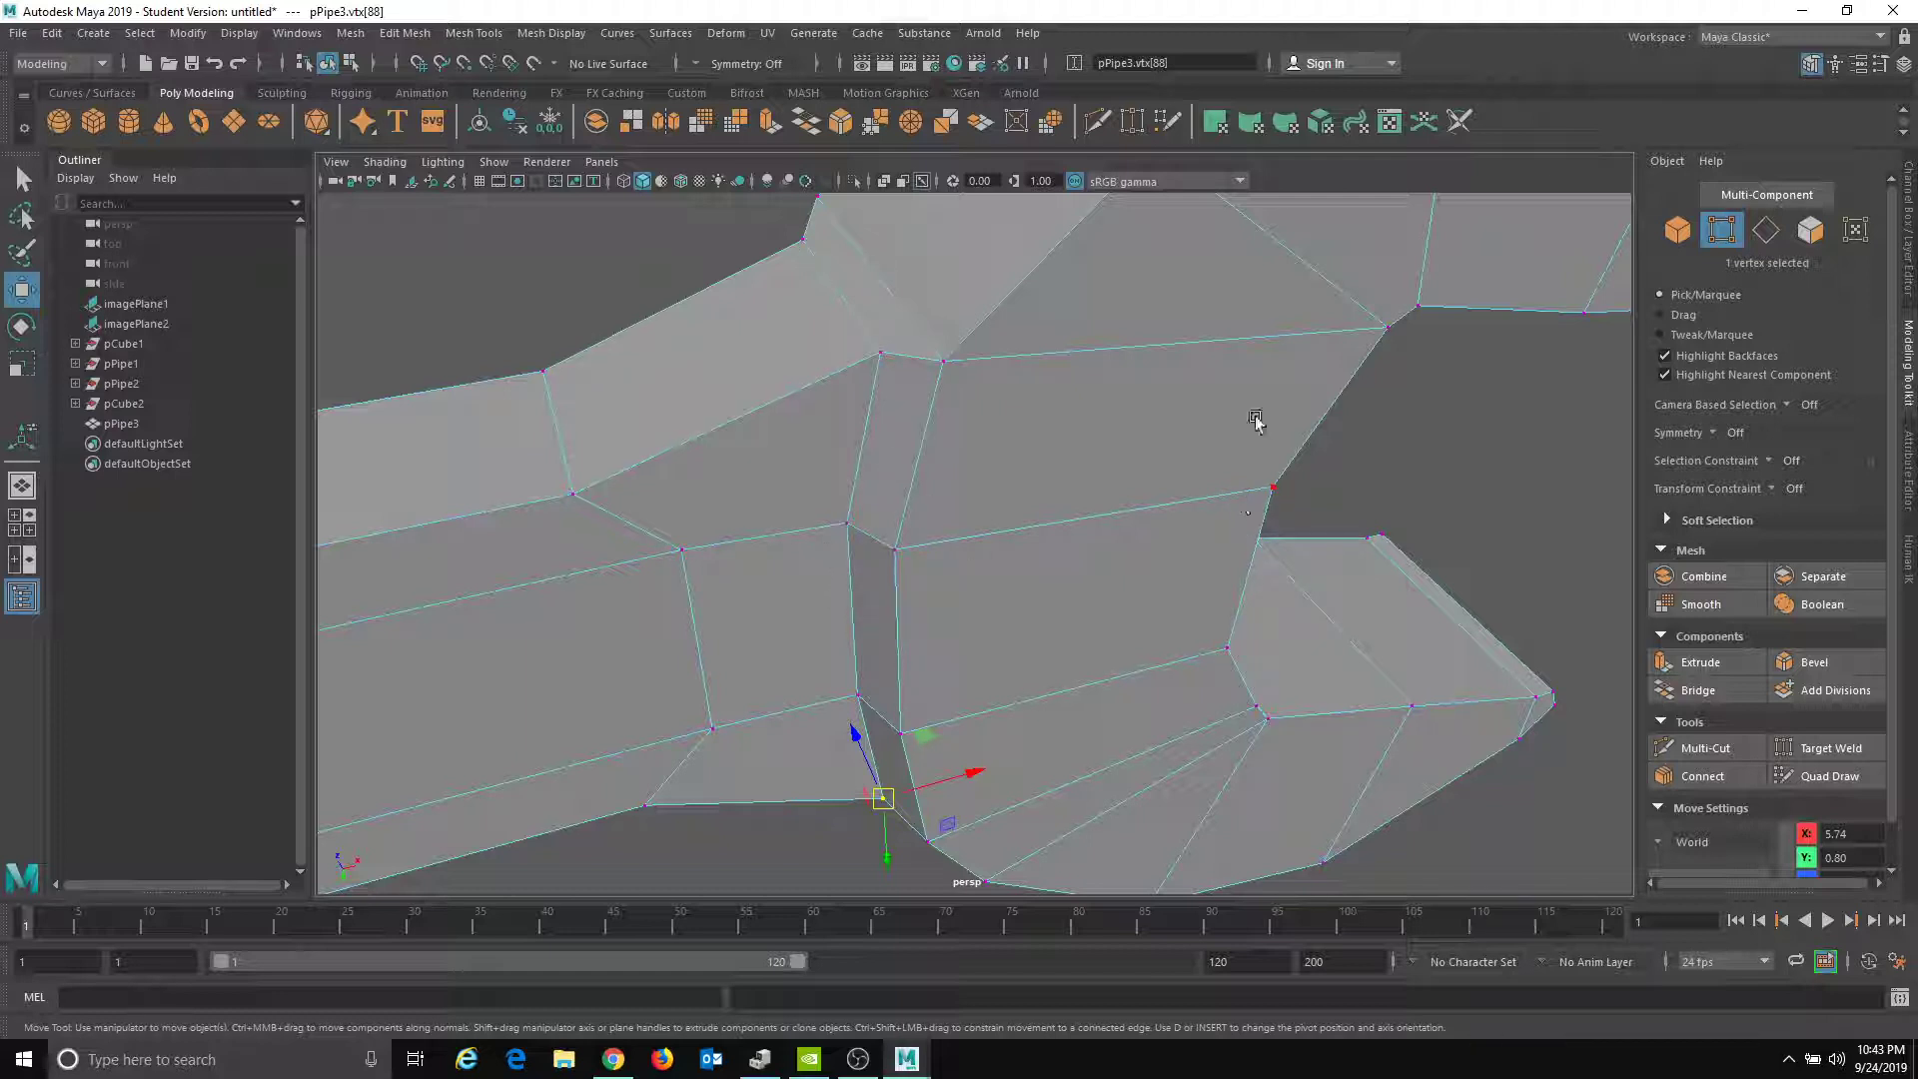
pyautogui.keyDown('alt'); pyautogui.moveTo(862, 388); pyautogui.dragTo(1100, 545); pyautogui.keyUp('alt')
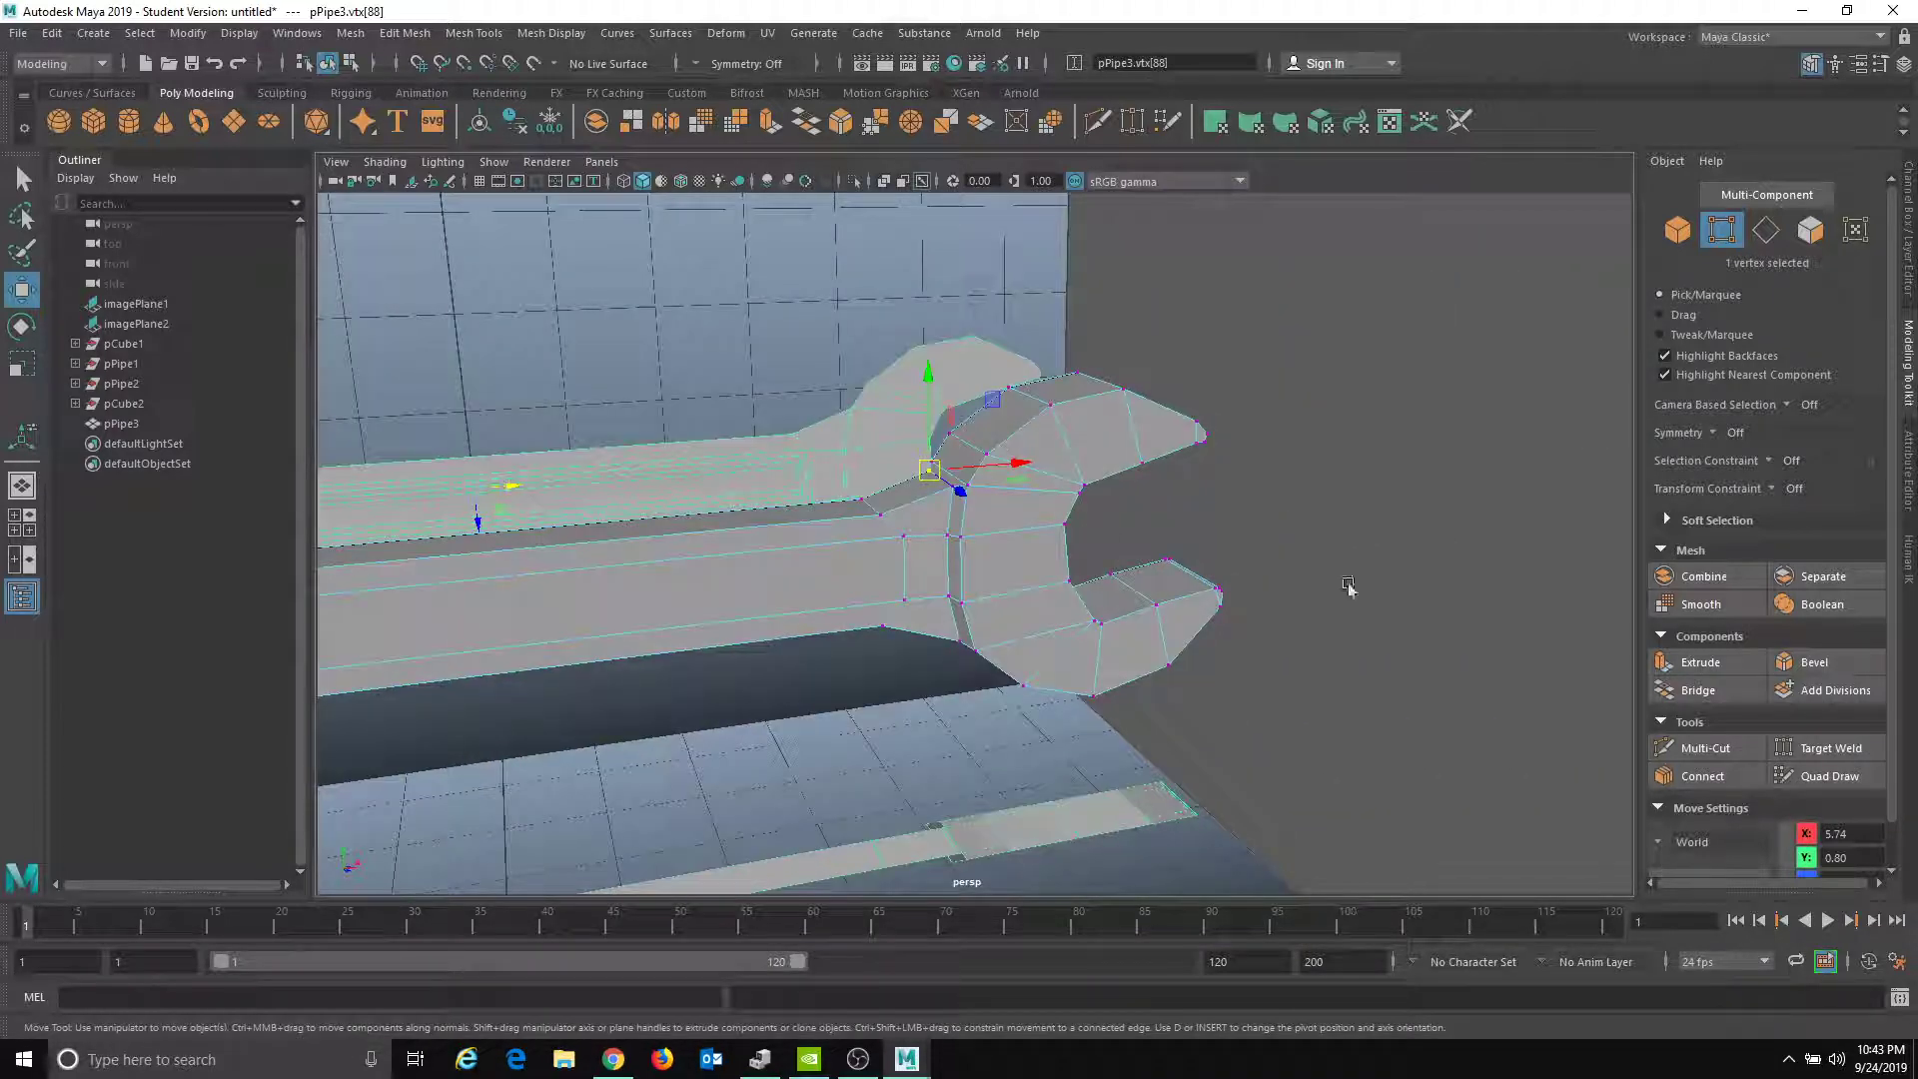
# - Select all the vertices around the jaw and its joint with the handle and merge them with a 0.01 distance threshold
pyautogui.moveTo(812, 257); pyautogui.dragTo(1121, 777)
pyautogui.press('f')
pyautogui.keyDown('alt'); pyautogui.moveTo(921, 813); pyautogui.dragTo(847, 527); pyautogui.keyUp('alt')
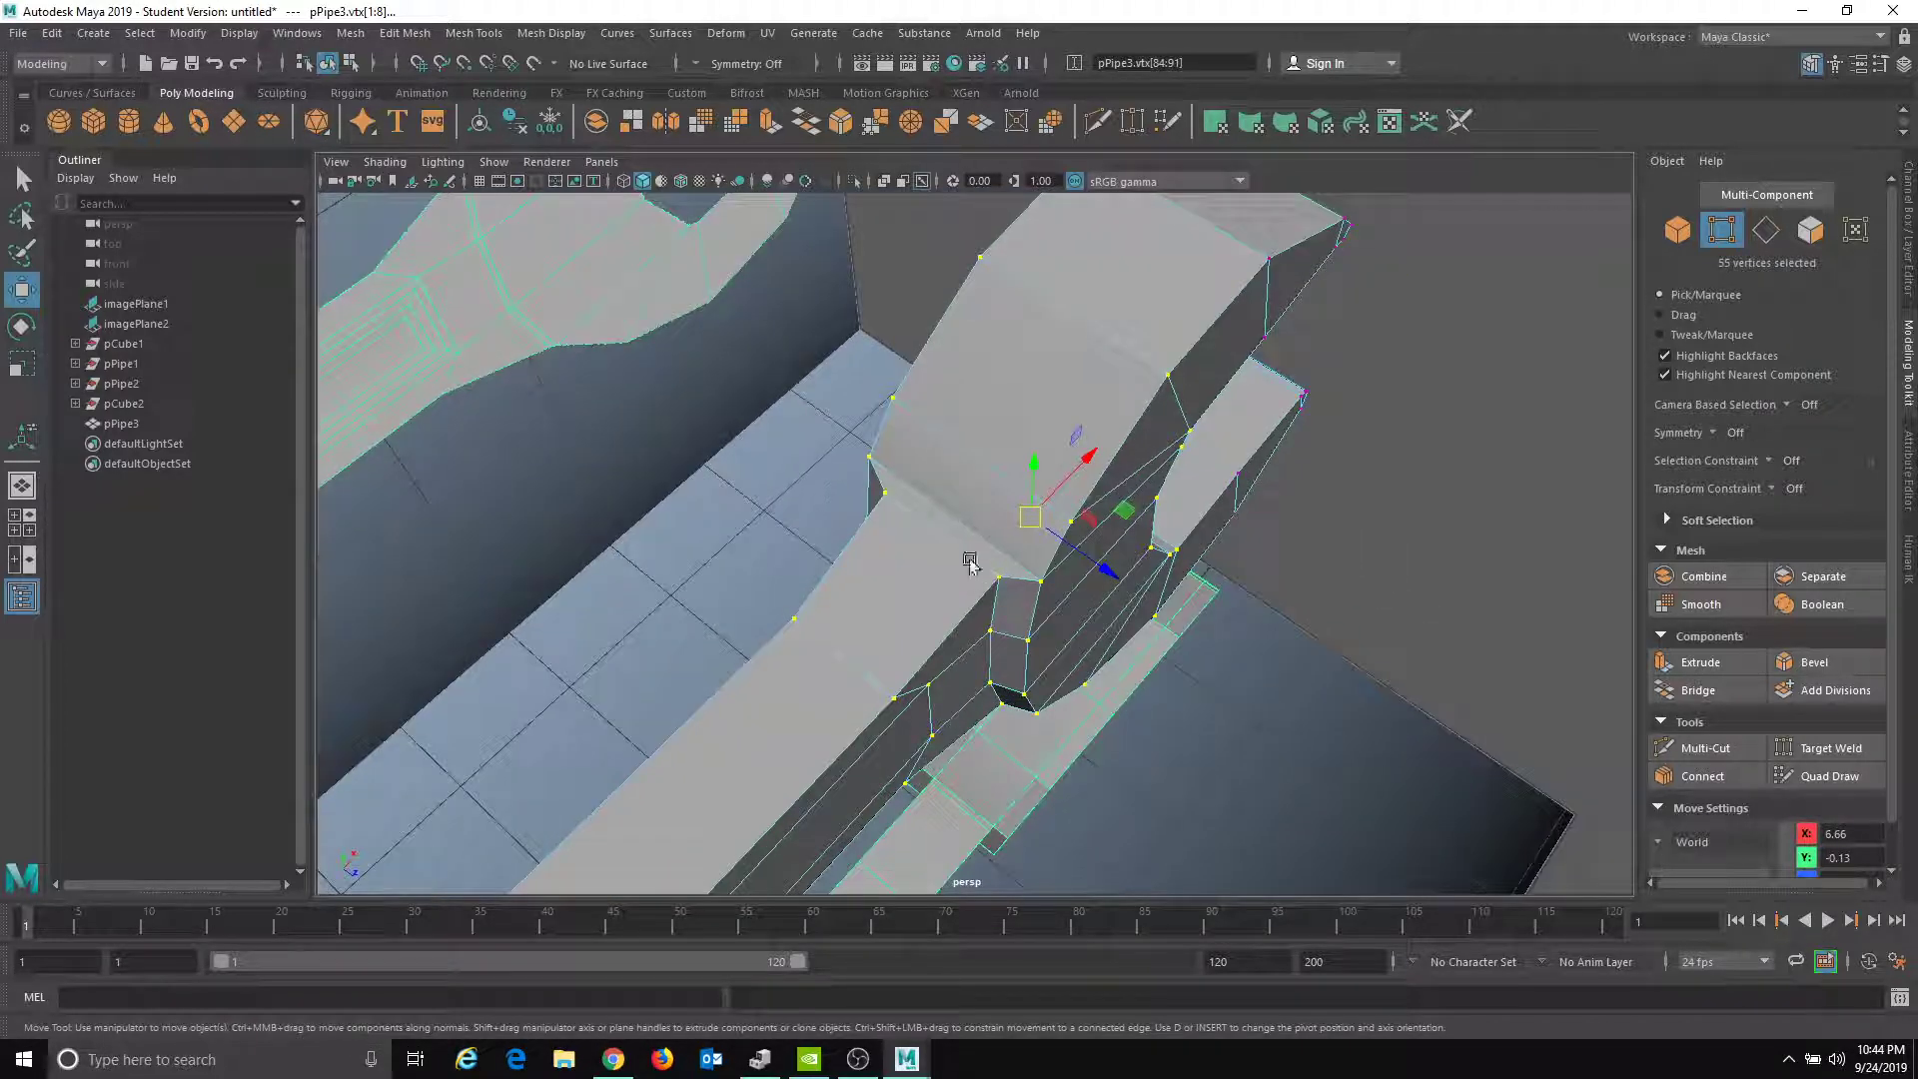
pyautogui.keyDown('alt'); pyautogui.moveTo(979, 606); pyautogui.dragTo(884, 504); pyautogui.keyUp('alt')
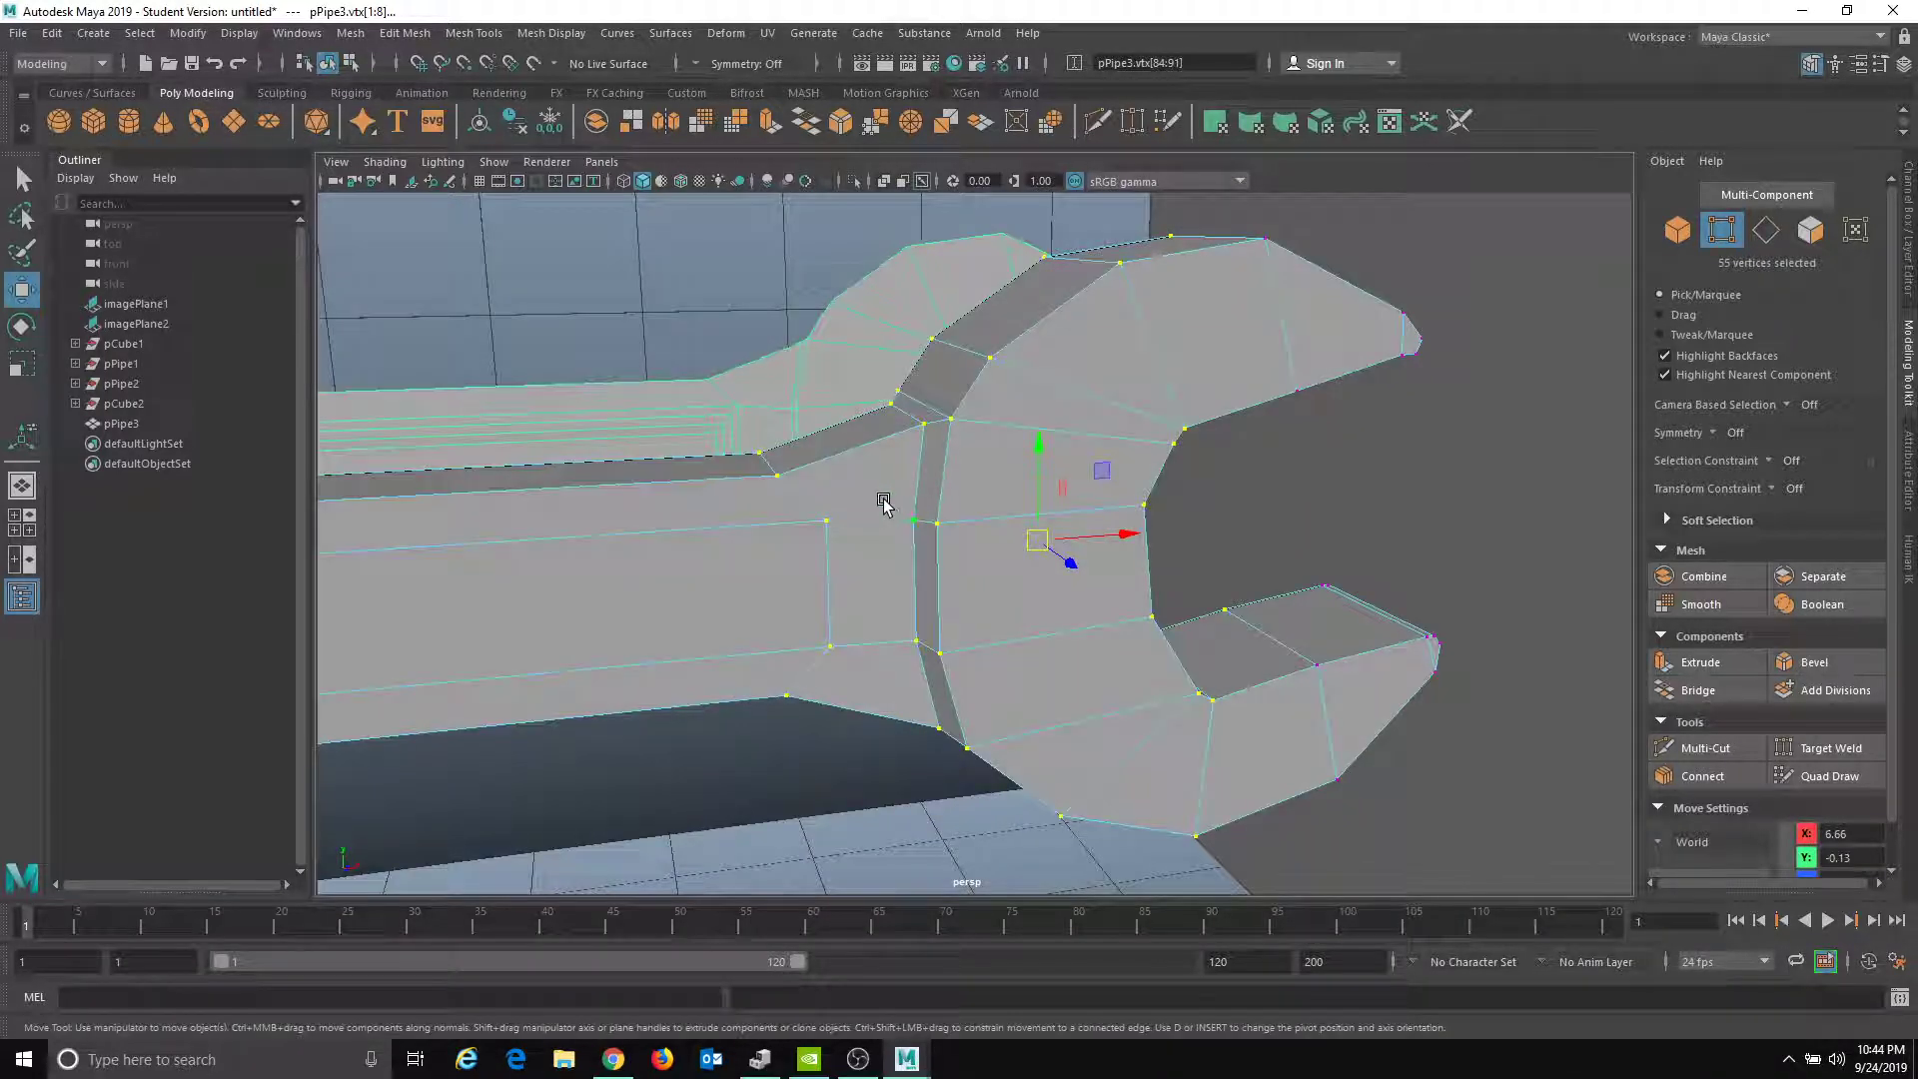
pyautogui.click(405, 33)
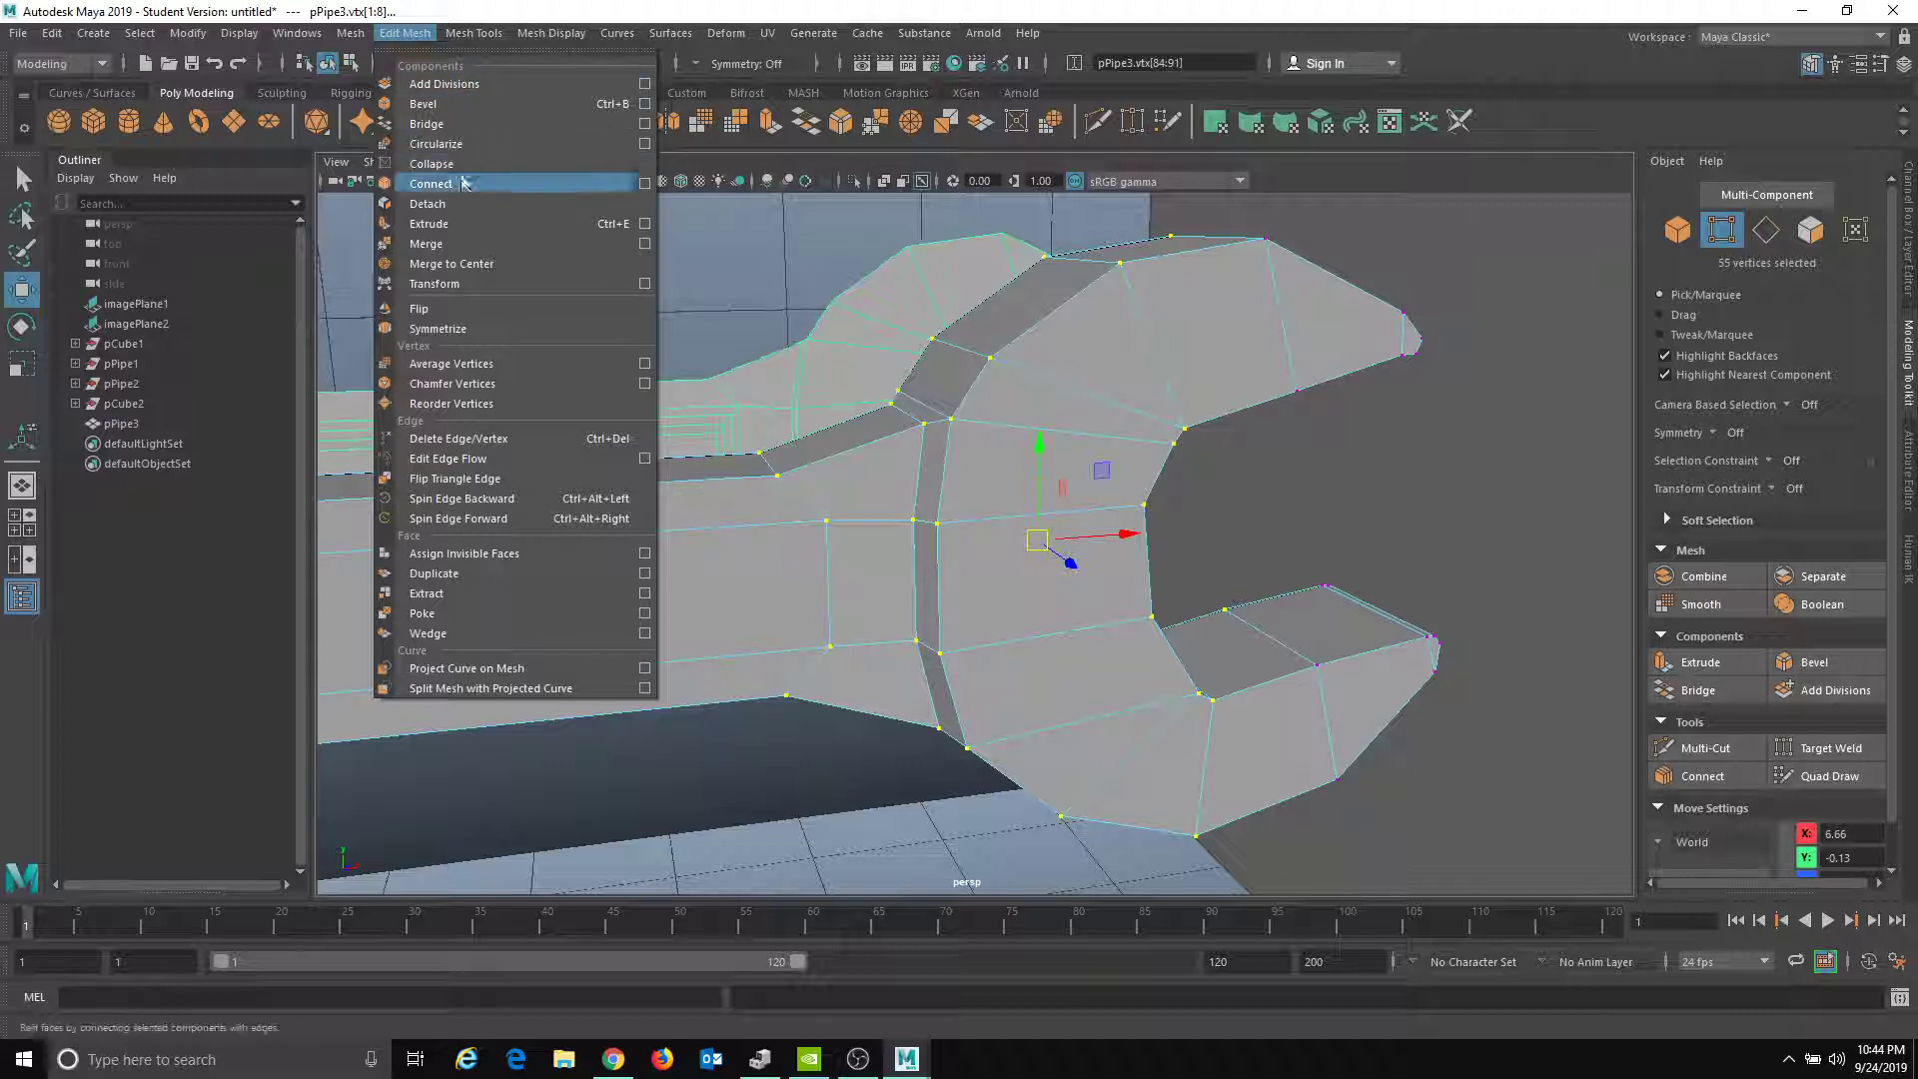
pyautogui.click(460, 246)
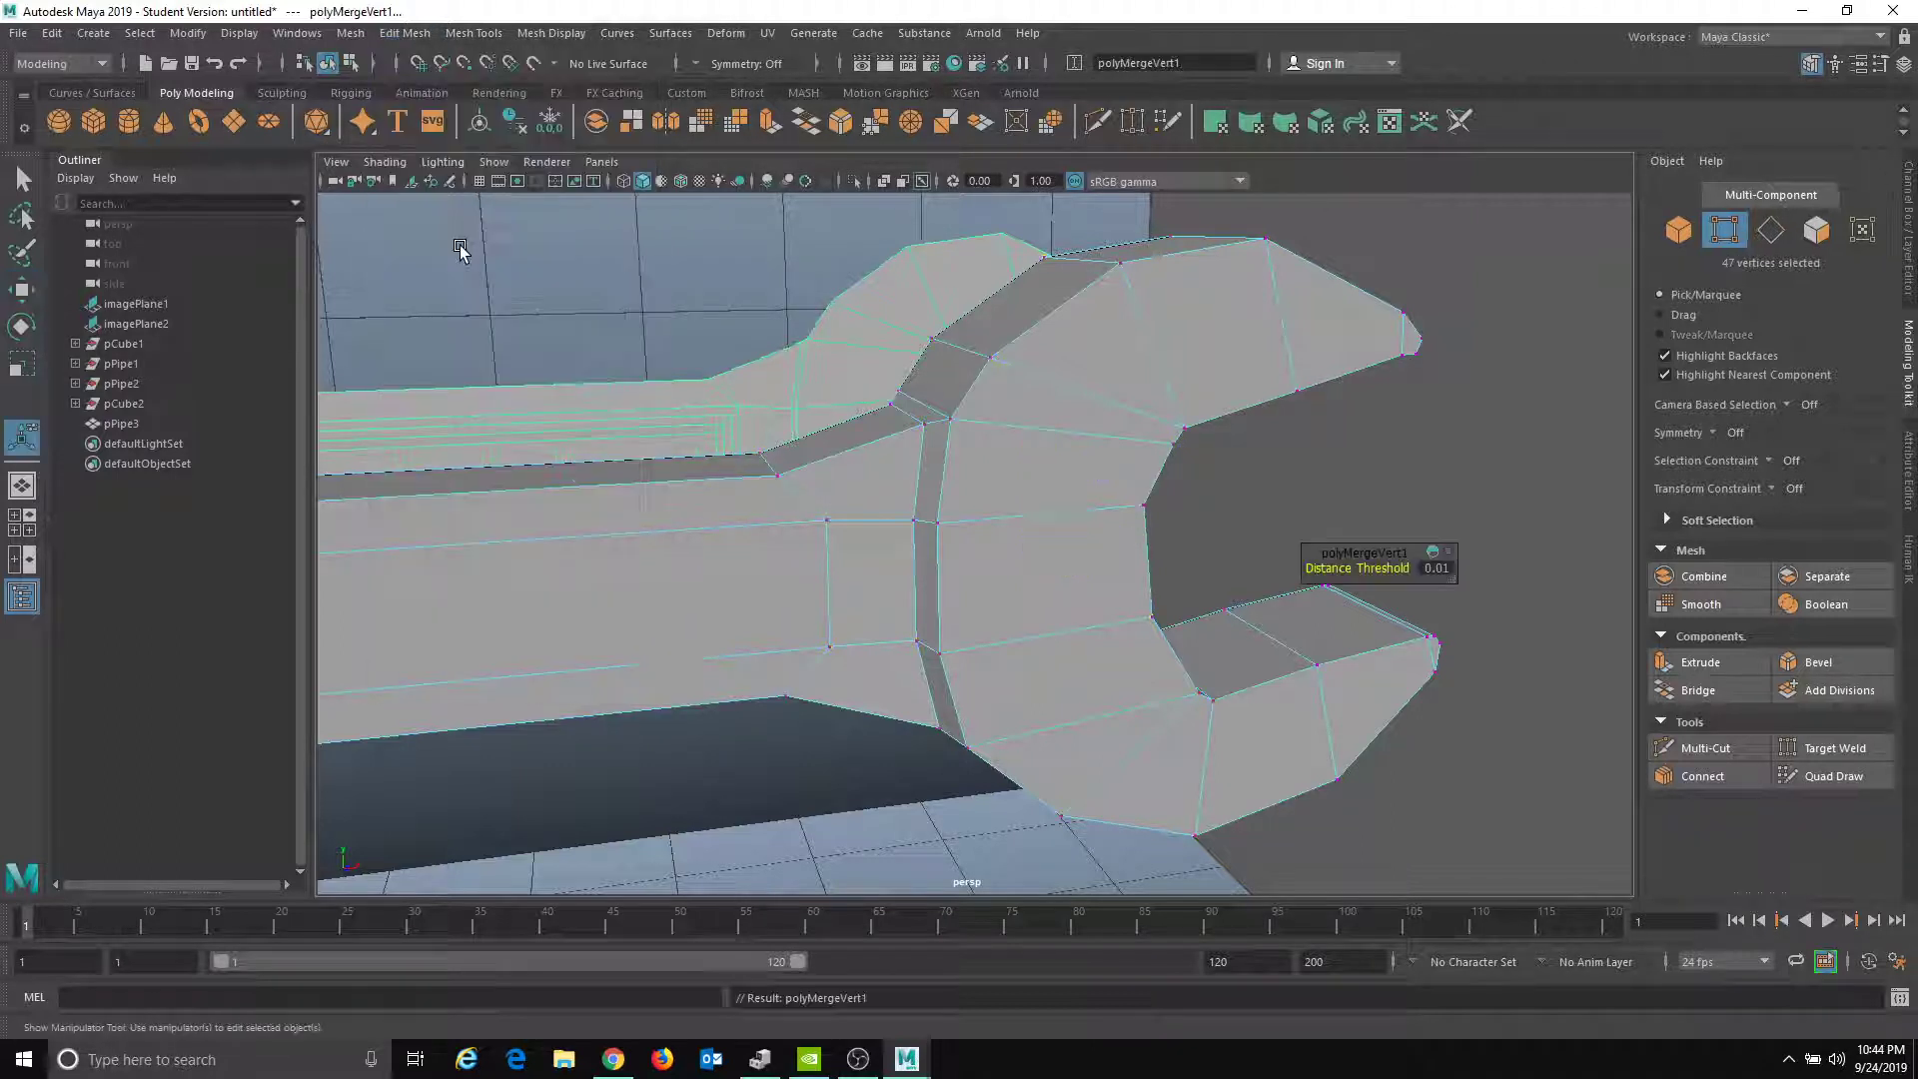
pyautogui.click(940, 428)
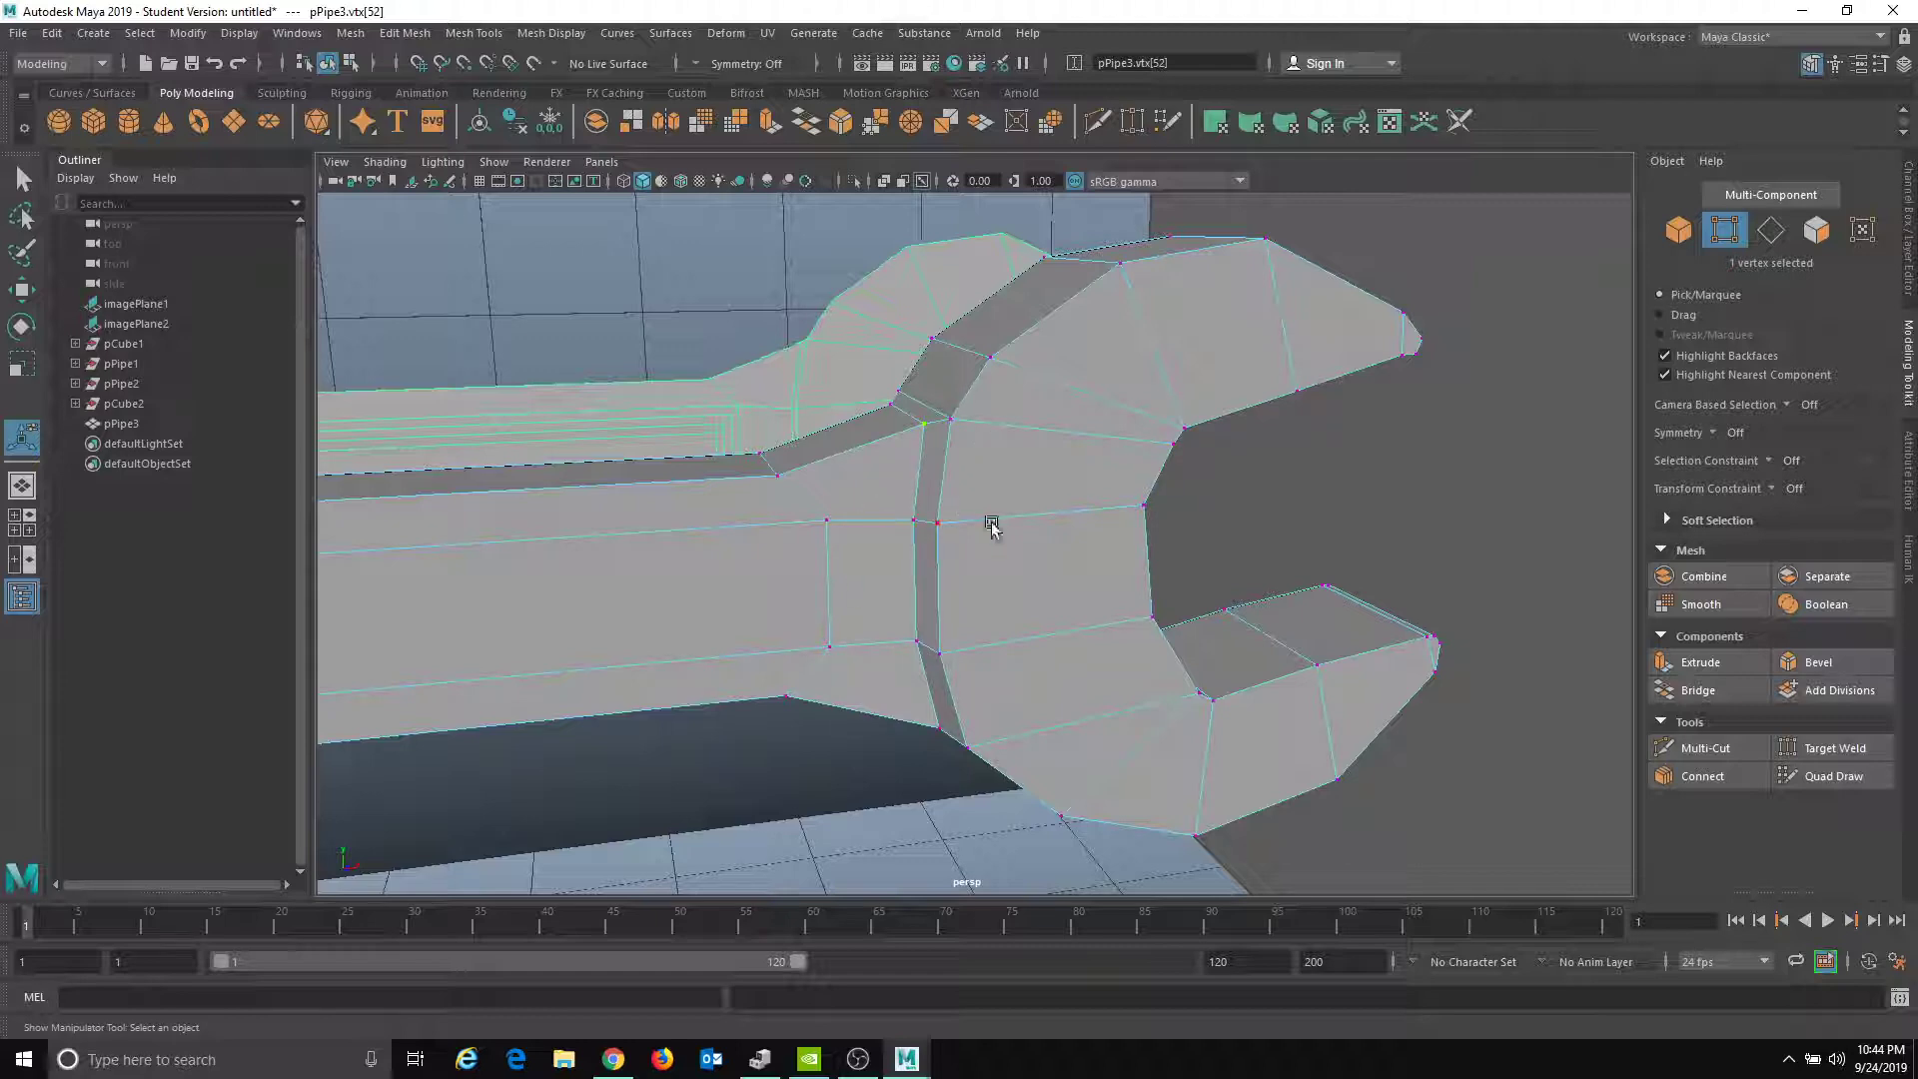
# - Inspect the joined wrench in smooth mesh preview from several angles and restore the unsmoothed display
pyautogui.keyDown('alt'); pyautogui.moveTo(1105, 494); pyautogui.dragTo(677, 482, button='right'); pyautogui.keyUp('alt')
pyautogui.keyDown('alt'); pyautogui.moveTo(677, 481); pyautogui.dragTo(870, 461, button='middle'); pyautogui.keyUp('alt')
pyautogui.keyDown('alt'); pyautogui.moveTo(871, 462); pyautogui.dragTo(996, 434); pyautogui.keyUp('alt')
pyautogui.keyDown('alt'); pyautogui.moveTo(996, 434); pyautogui.dragTo(914, 480, button='middle'); pyautogui.keyUp('alt')
pyautogui.keyDown('alt'); pyautogui.moveTo(914, 479); pyautogui.dragTo(959, 530, button='right'); pyautogui.keyUp('alt')
pyautogui.keyDown('alt'); pyautogui.moveTo(959, 530); pyautogui.dragTo(1003, 523); pyautogui.keyUp('alt')
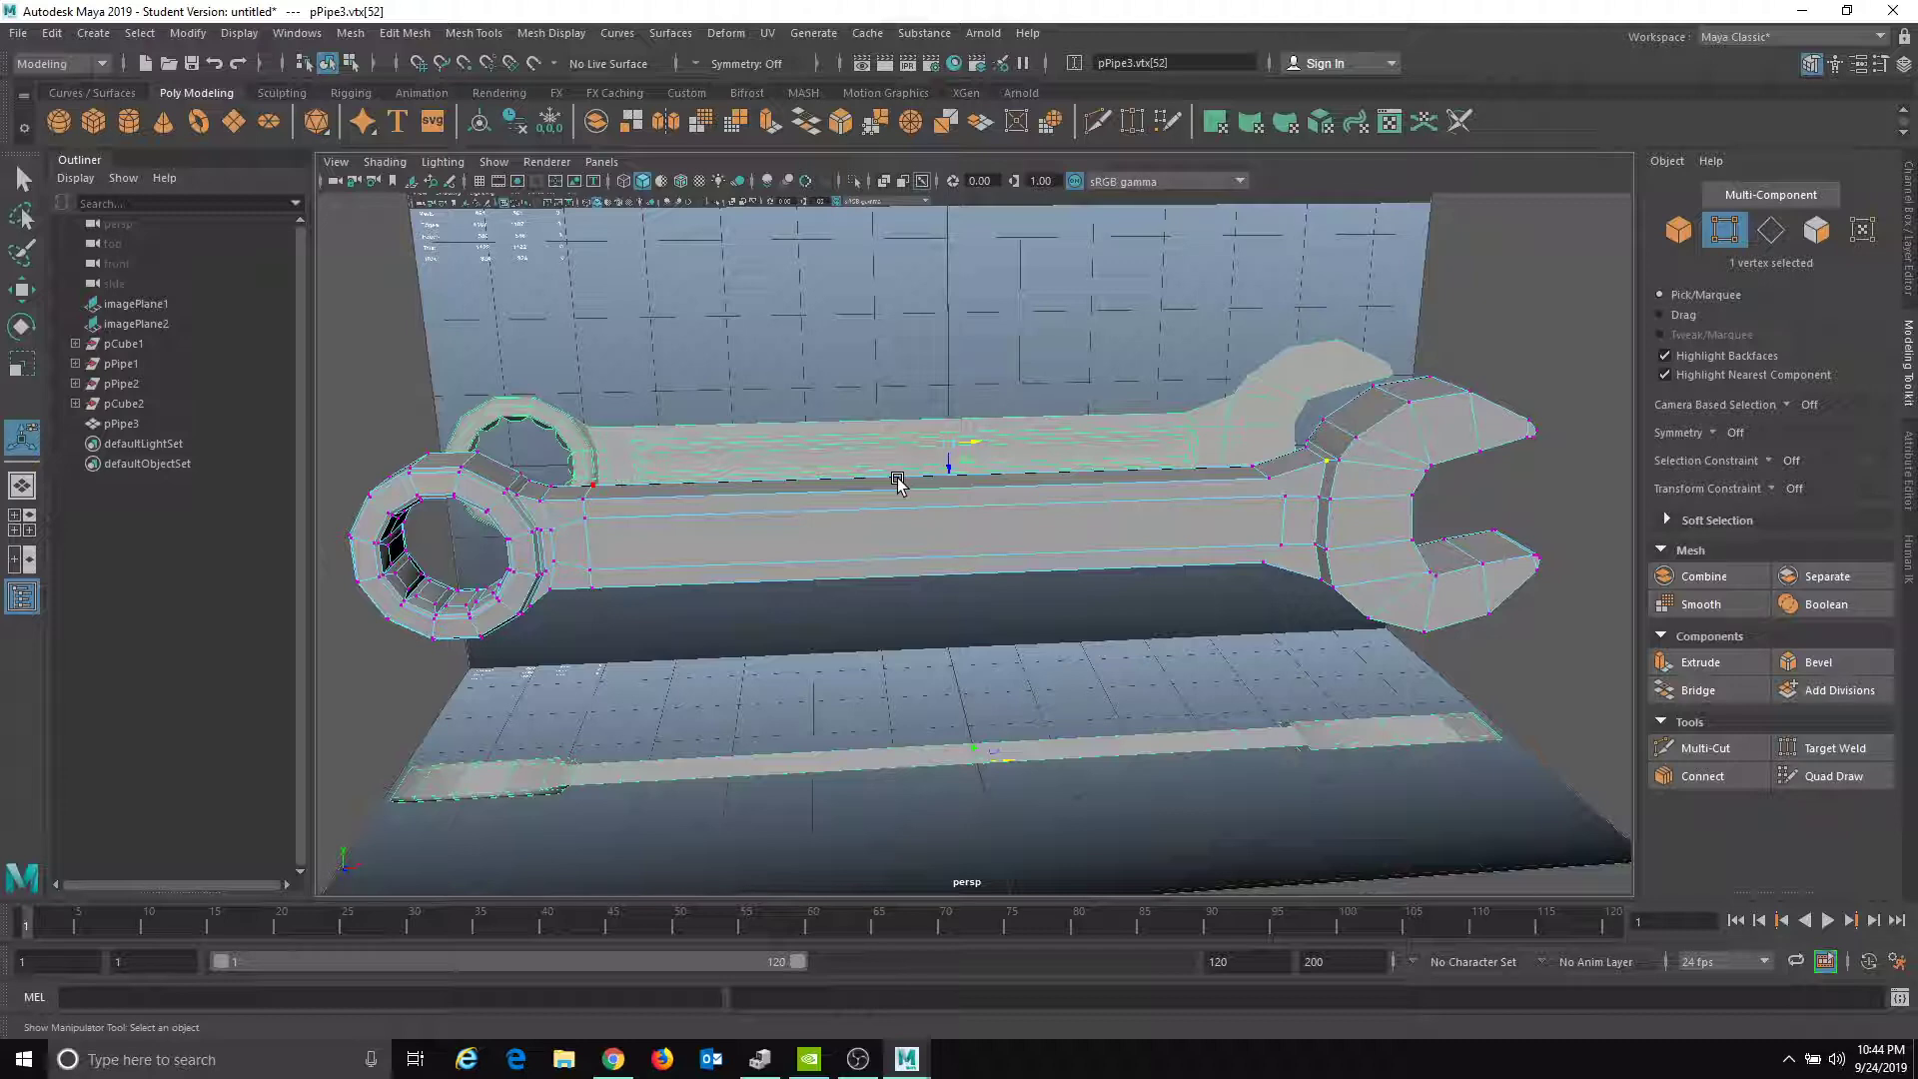
pyautogui.press('3')
pyautogui.click(1486, 719)
pyautogui.keyDown('alt'); pyautogui.moveTo(1486, 720); pyautogui.dragTo(1224, 669, button='middle'); pyautogui.keyUp('alt')
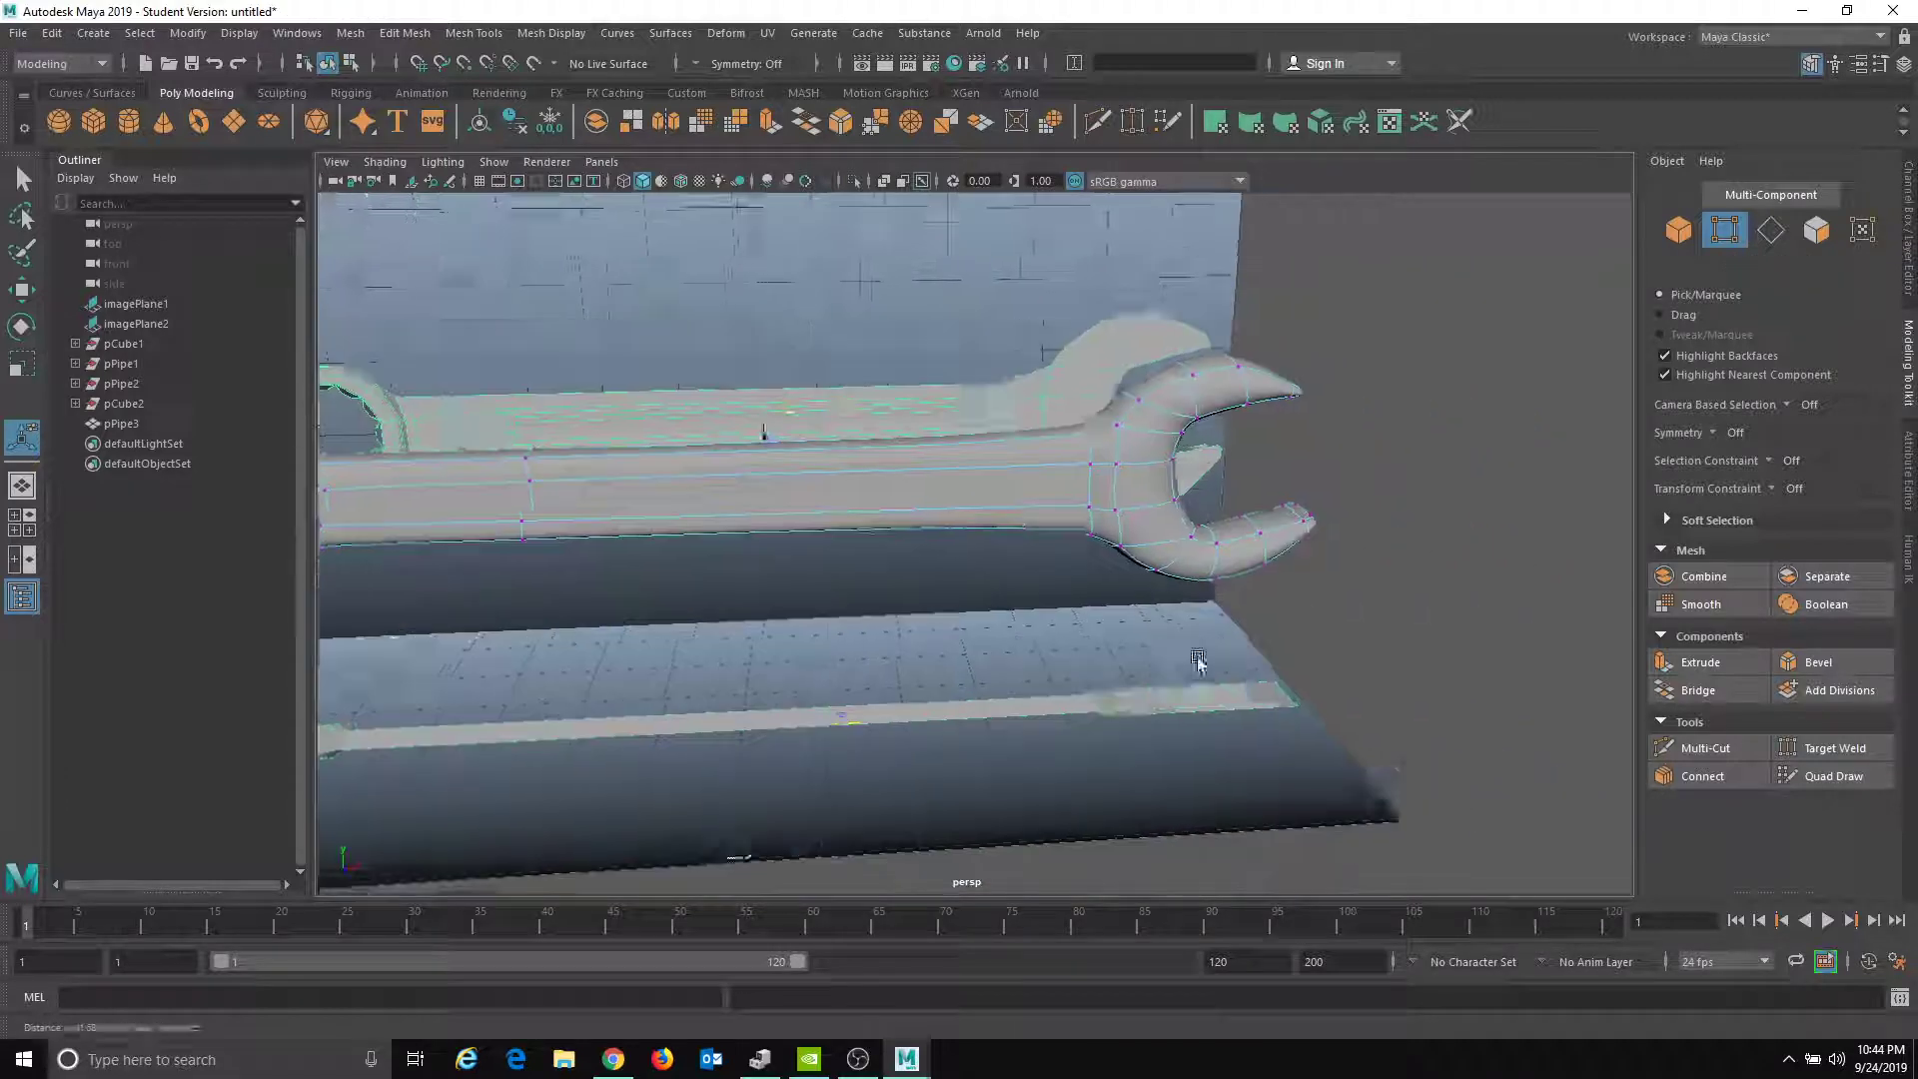
pyautogui.keyDown('alt'); pyautogui.moveTo(1224, 670); pyautogui.dragTo(1129, 625); pyautogui.keyUp('alt')
pyautogui.moveTo(1112, 496); pyautogui.dragTo(1451, 203, button='right')
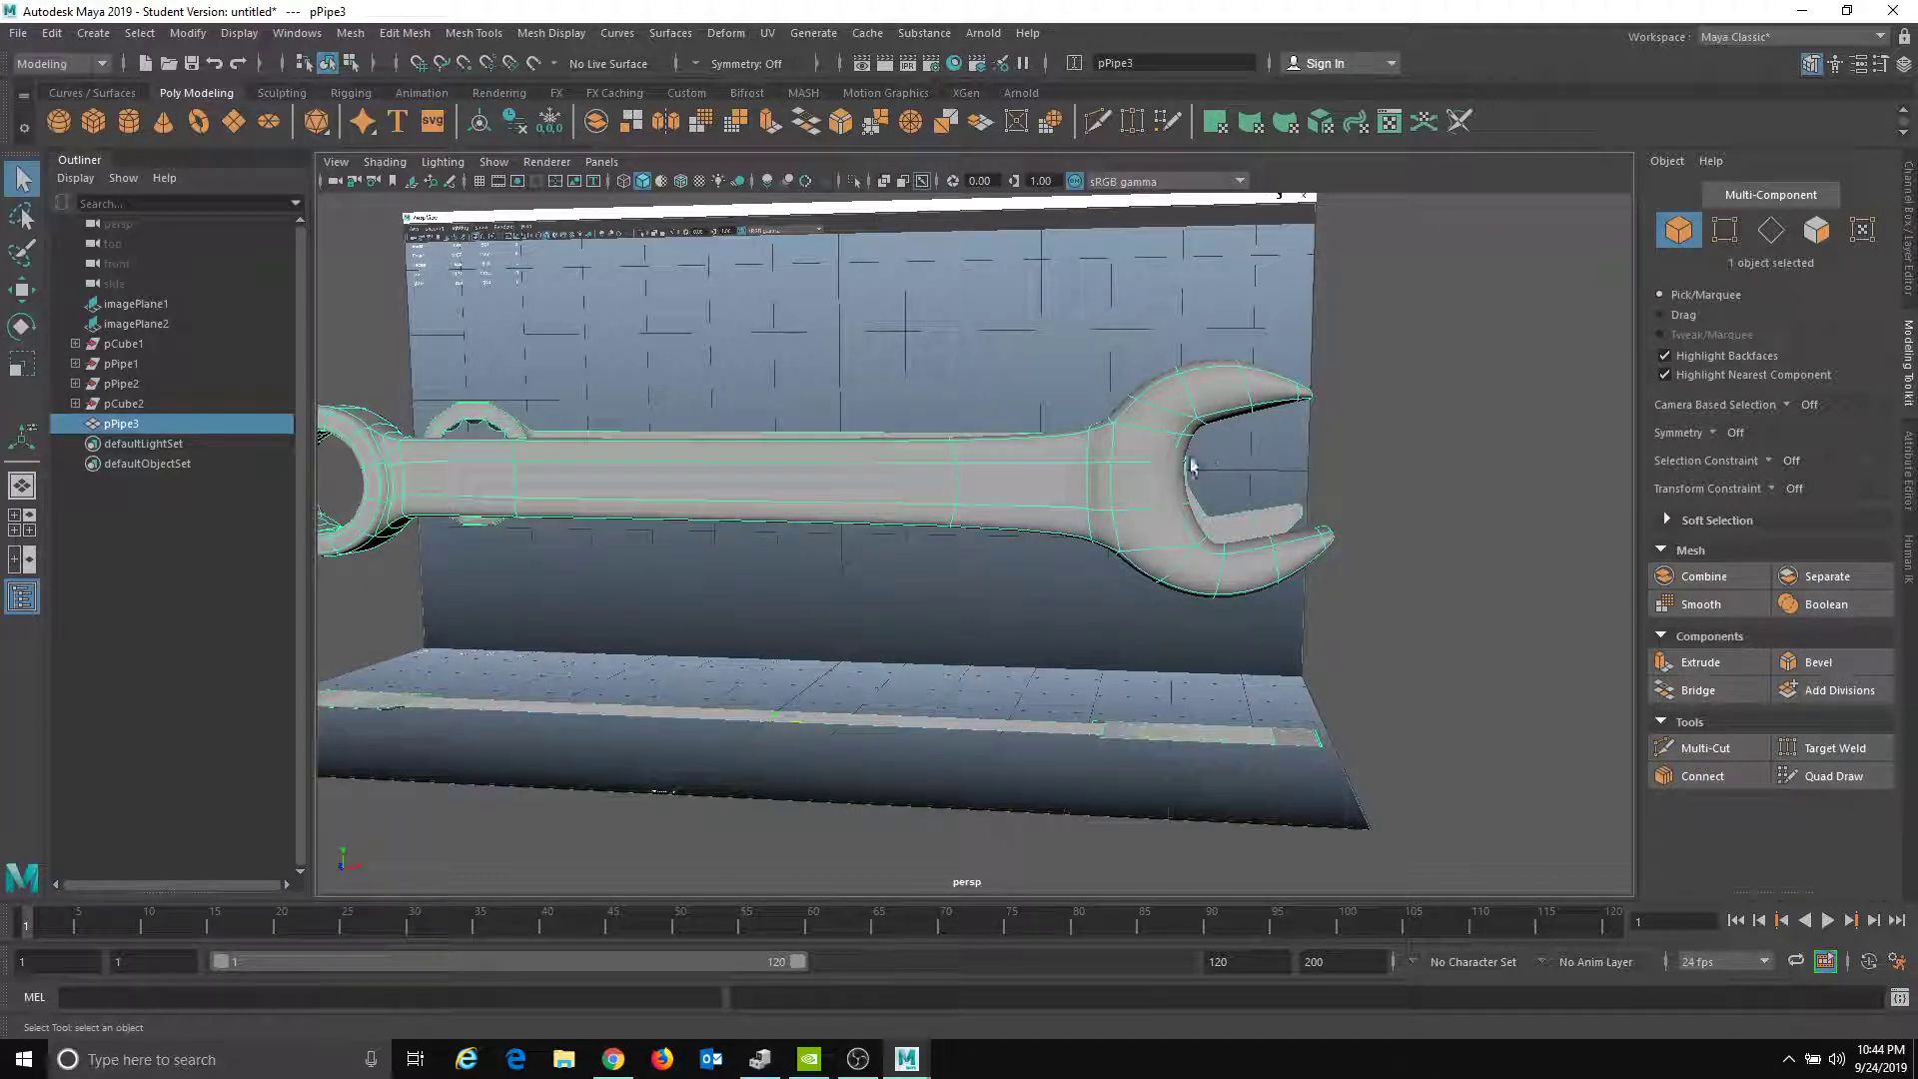
pyautogui.click(1345, 450)
pyautogui.keyDown('alt'); pyautogui.moveTo(1099, 491); pyautogui.dragTo(1059, 523); pyautogui.keyUp('alt')
pyautogui.click(1105, 530)
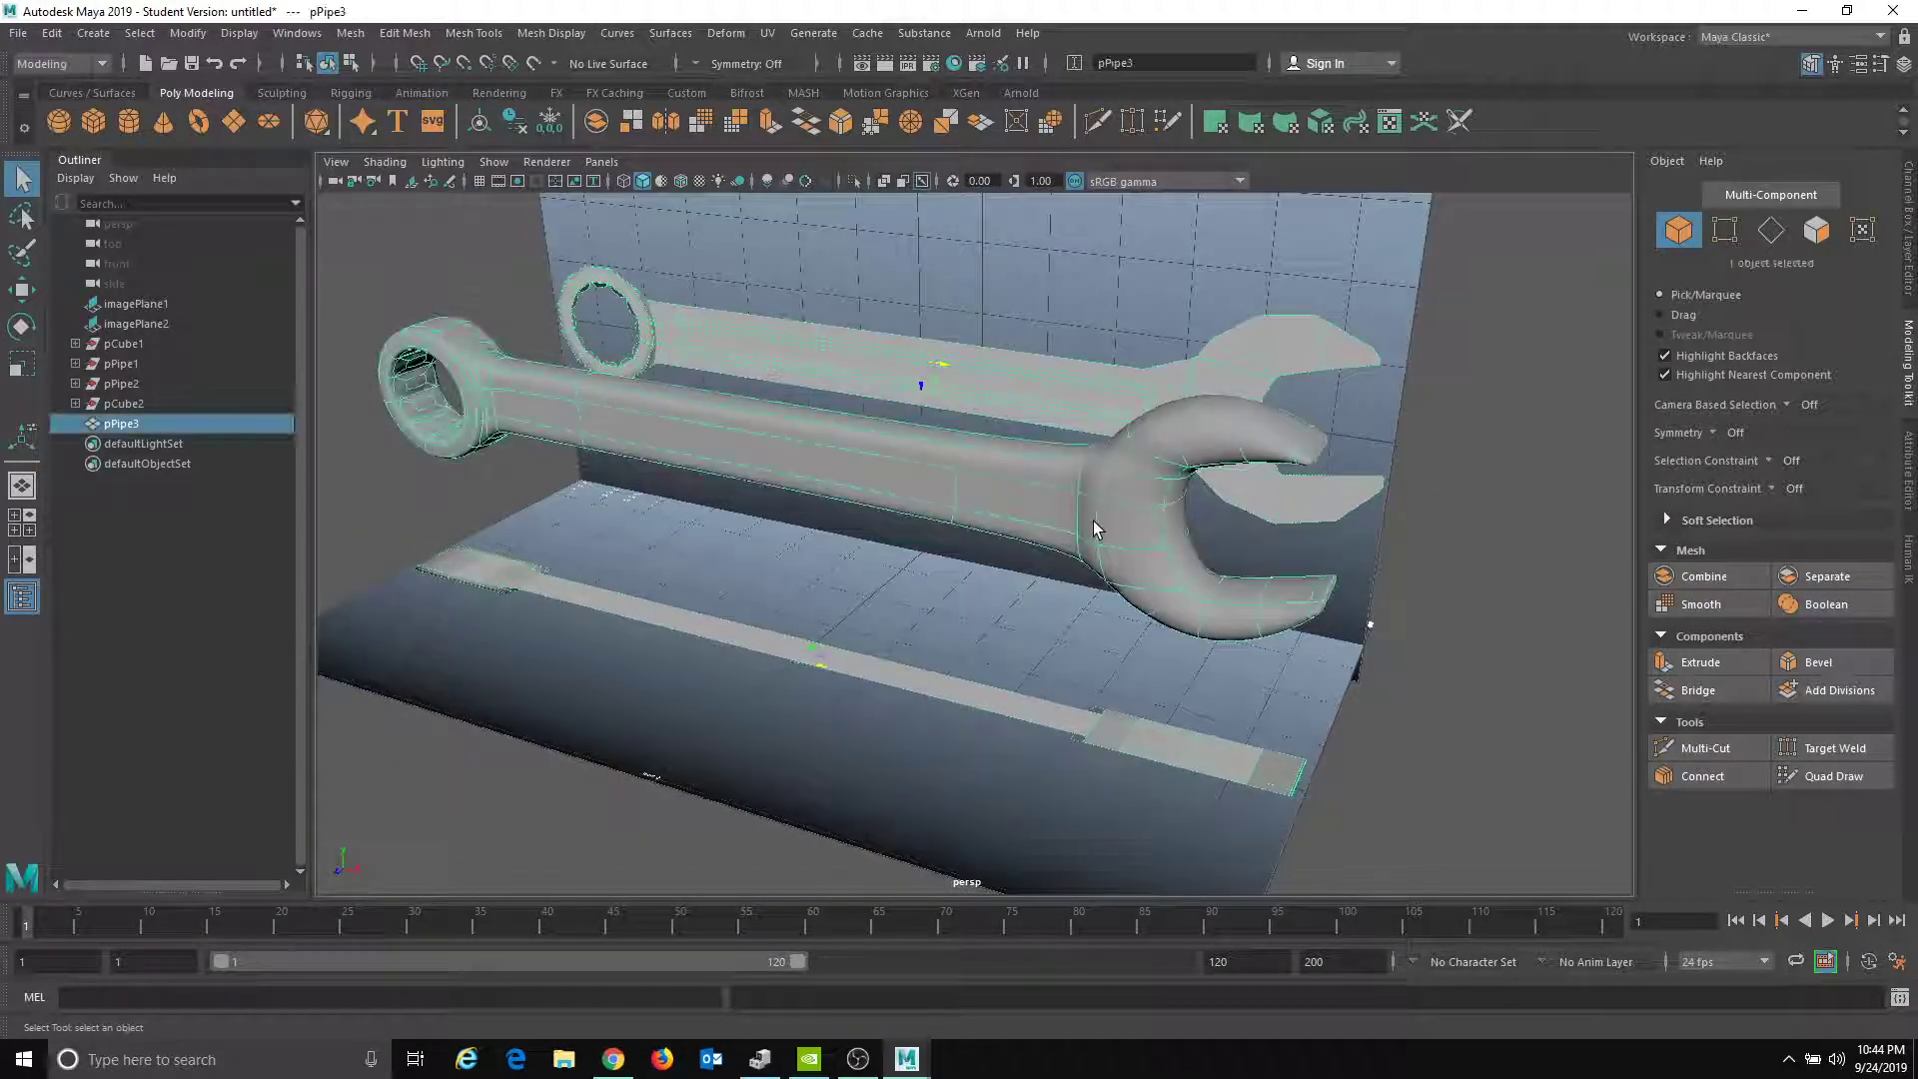
pyautogui.press('1')
# - Select the long flat middle faces on the front and back sides of the handle
pyautogui.moveTo(865, 493)
pyautogui.keyDown('alt'); pyautogui.mouseDown()
pyautogui.moveTo(796, 501)
pyautogui.moveTo(873, 510)
pyautogui.mouseUp(); pyautogui.keyUp('alt')
pyautogui.moveTo(873, 509)
pyautogui.keyDown('alt'); pyautogui.mouseDown(button='middle')
pyautogui.moveTo(1072, 505)
pyautogui.moveTo(860, 484)
pyautogui.mouseUp(button='middle'); pyautogui.keyUp('alt')
pyautogui.keyDown('alt'); pyautogui.moveTo(993, 509); pyautogui.dragTo(935, 519, button='middle'); pyautogui.keyUp('alt')
pyautogui.keyDown('alt'); pyautogui.moveTo(935, 520); pyautogui.dragTo(1438, 594, button='right'); pyautogui.keyUp('alt')
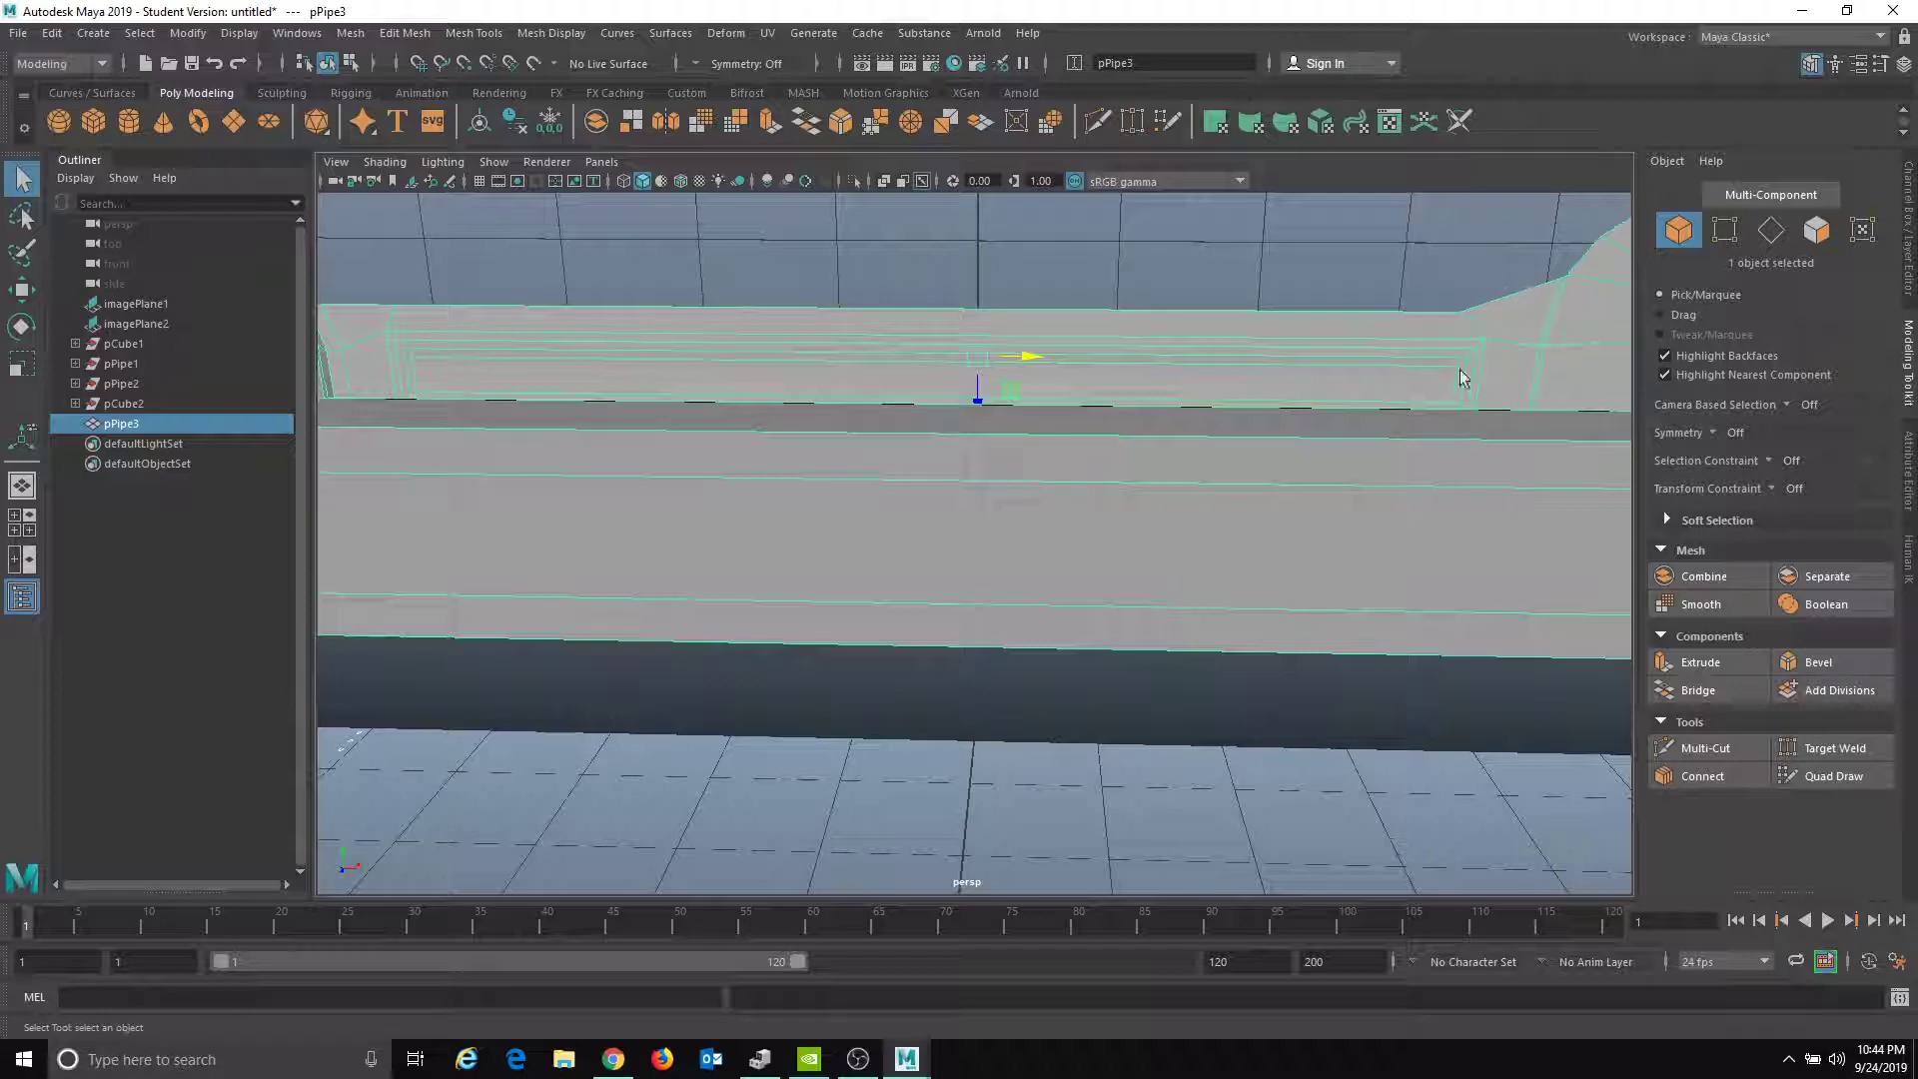
pyautogui.keyDown('alt'); pyautogui.moveTo(1141, 551); pyautogui.dragTo(789, 547, button='right'); pyautogui.keyUp('alt')
pyautogui.click(664, 519)
pyautogui.keyDown('alt'); pyautogui.moveTo(663, 520); pyautogui.dragTo(1011, 575); pyautogui.keyUp('alt')
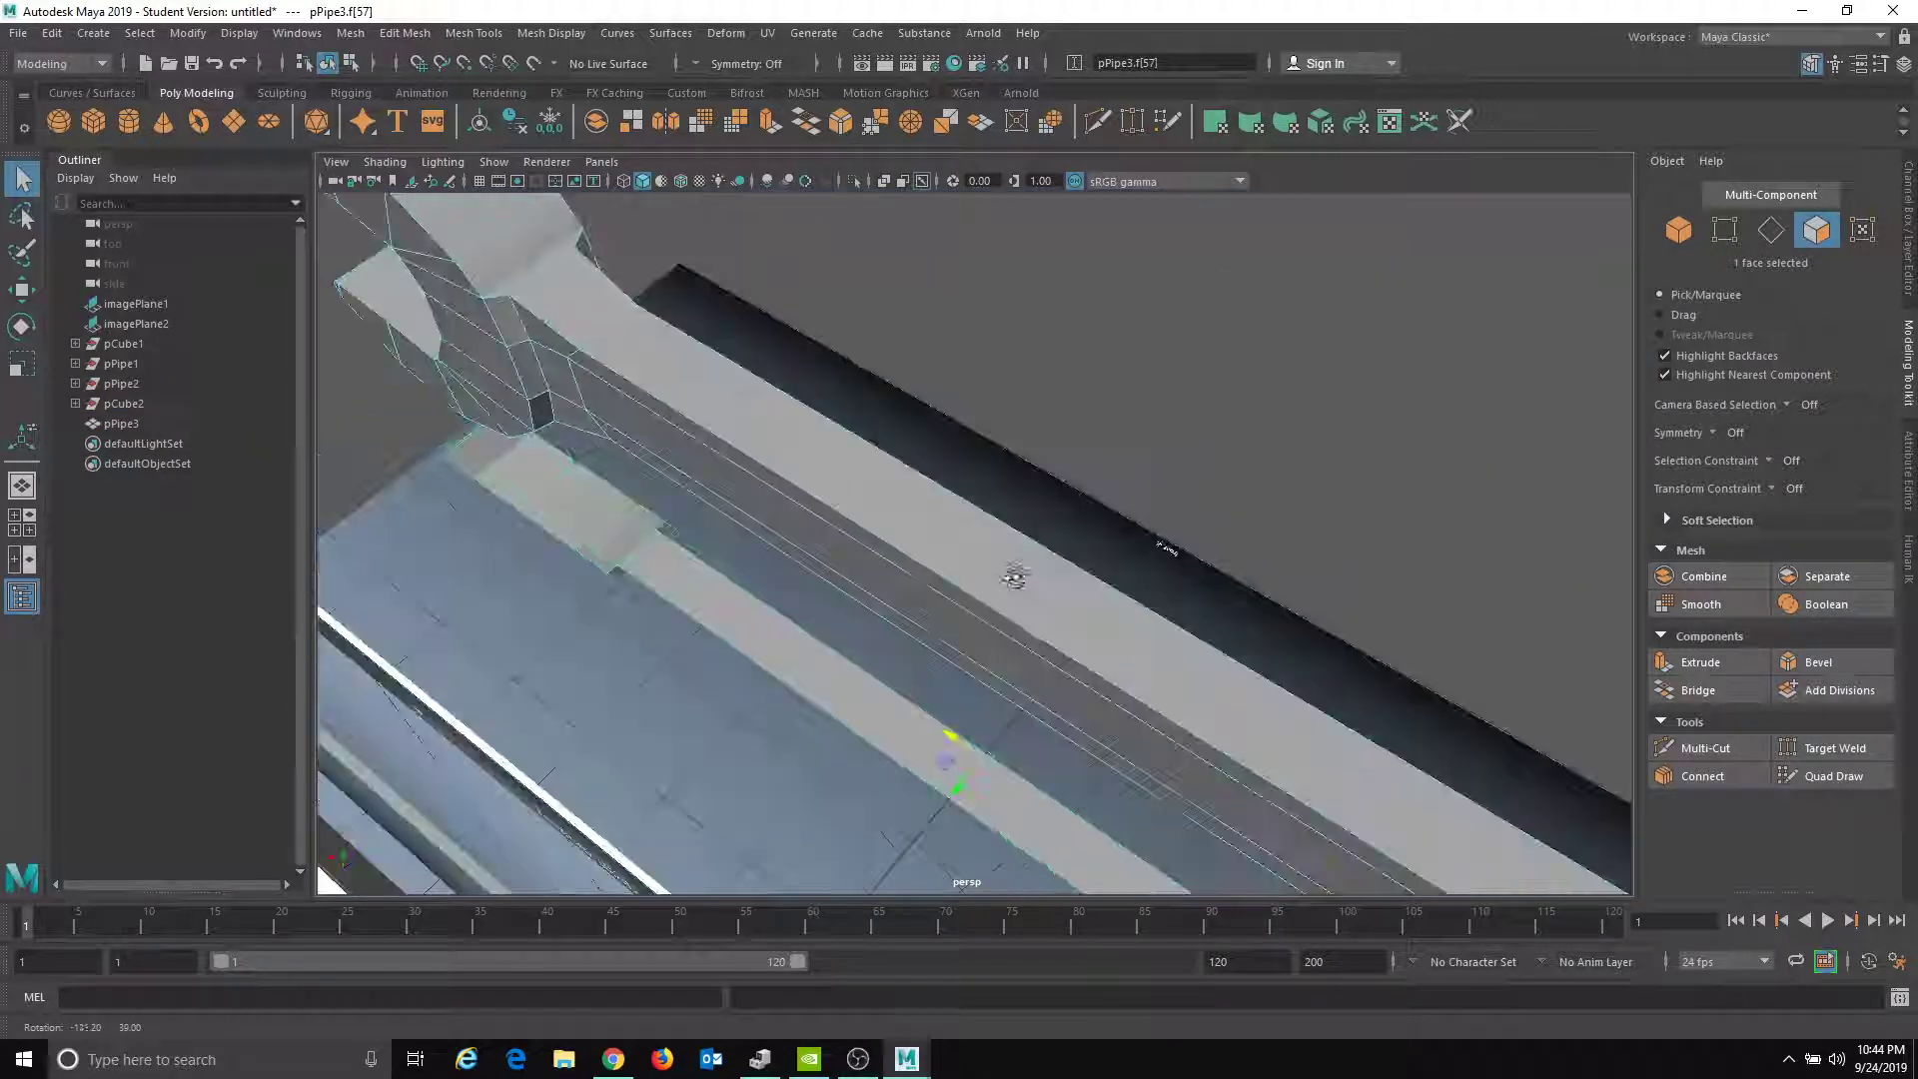
pyautogui.keyDown('shift'); pyautogui.click(904, 597); pyautogui.keyUp('shift')
# - Show the wrench in the front orthographic view with X-Ray shading on and the whole handle in view
pyautogui.click(614, 161)
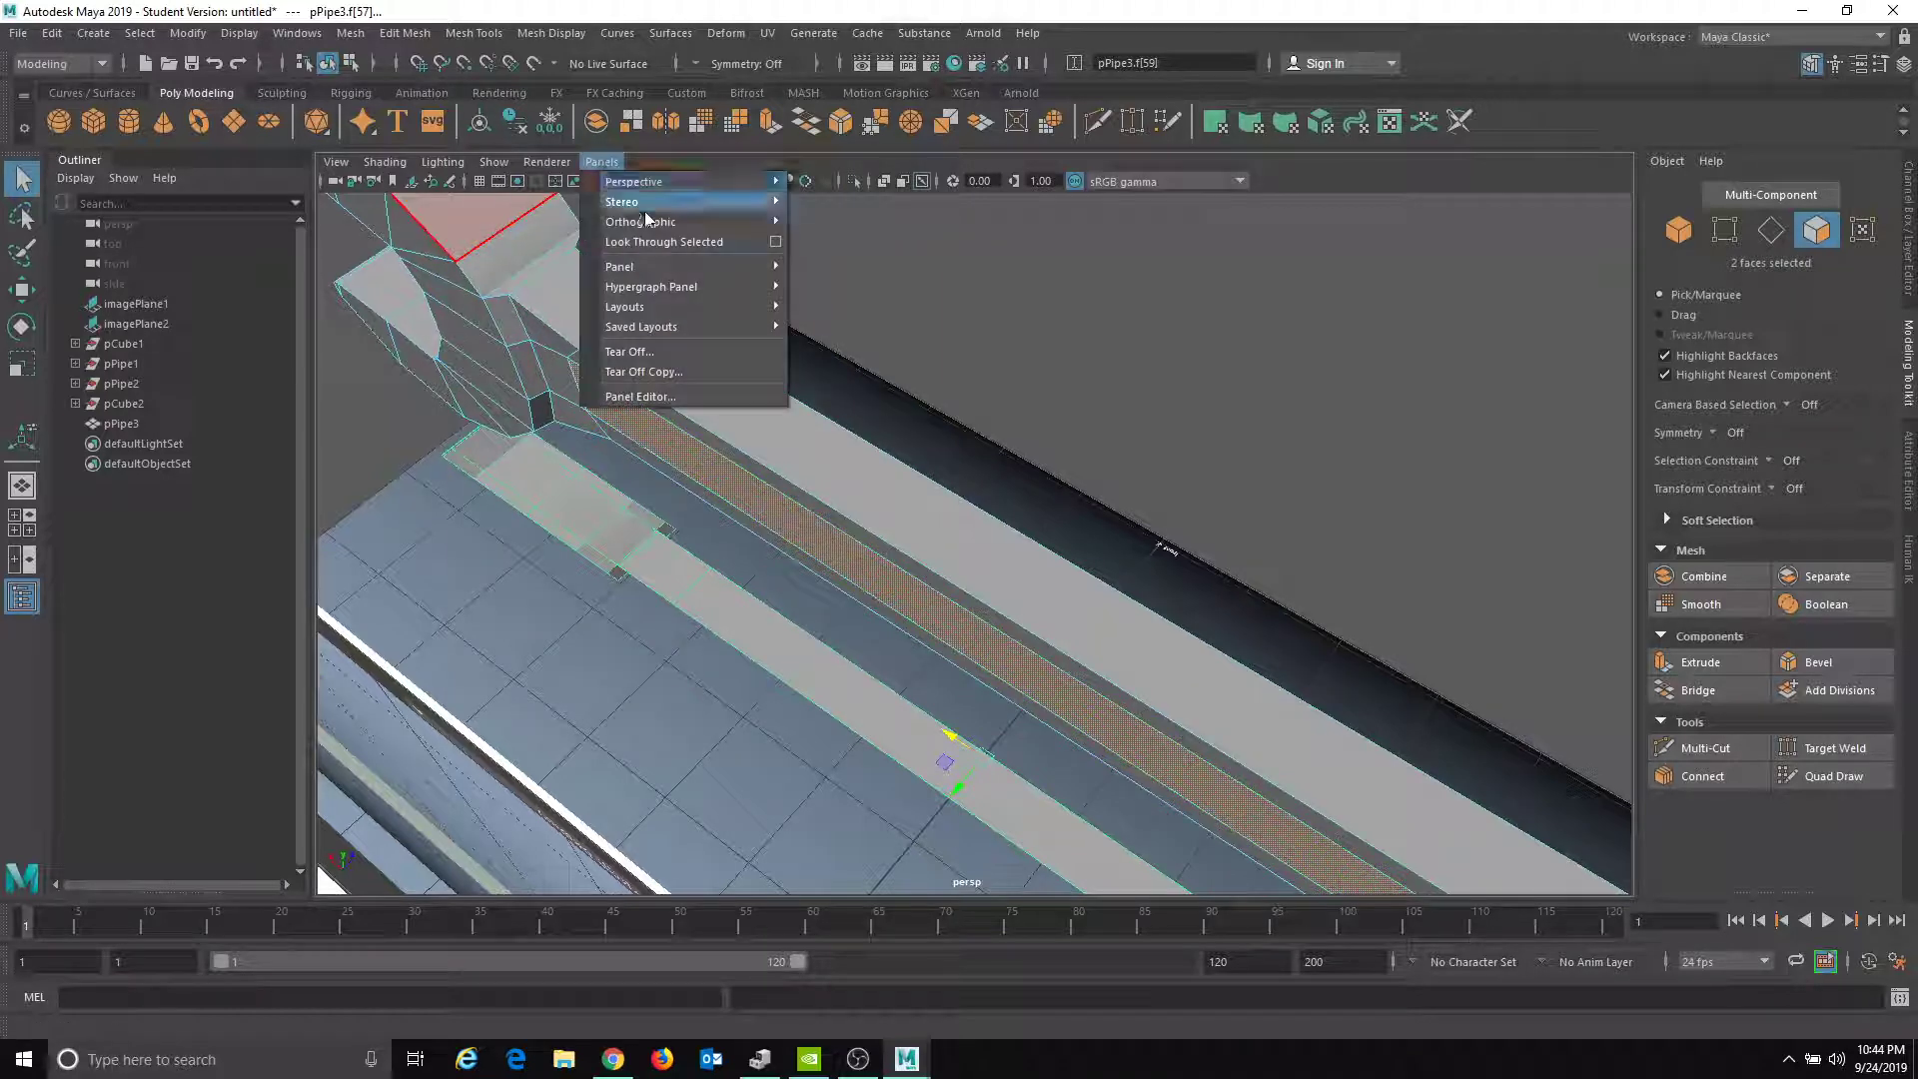
pyautogui.moveTo(659, 221)
pyautogui.click(827, 222)
pyautogui.scroll(-3, 1159, 519)
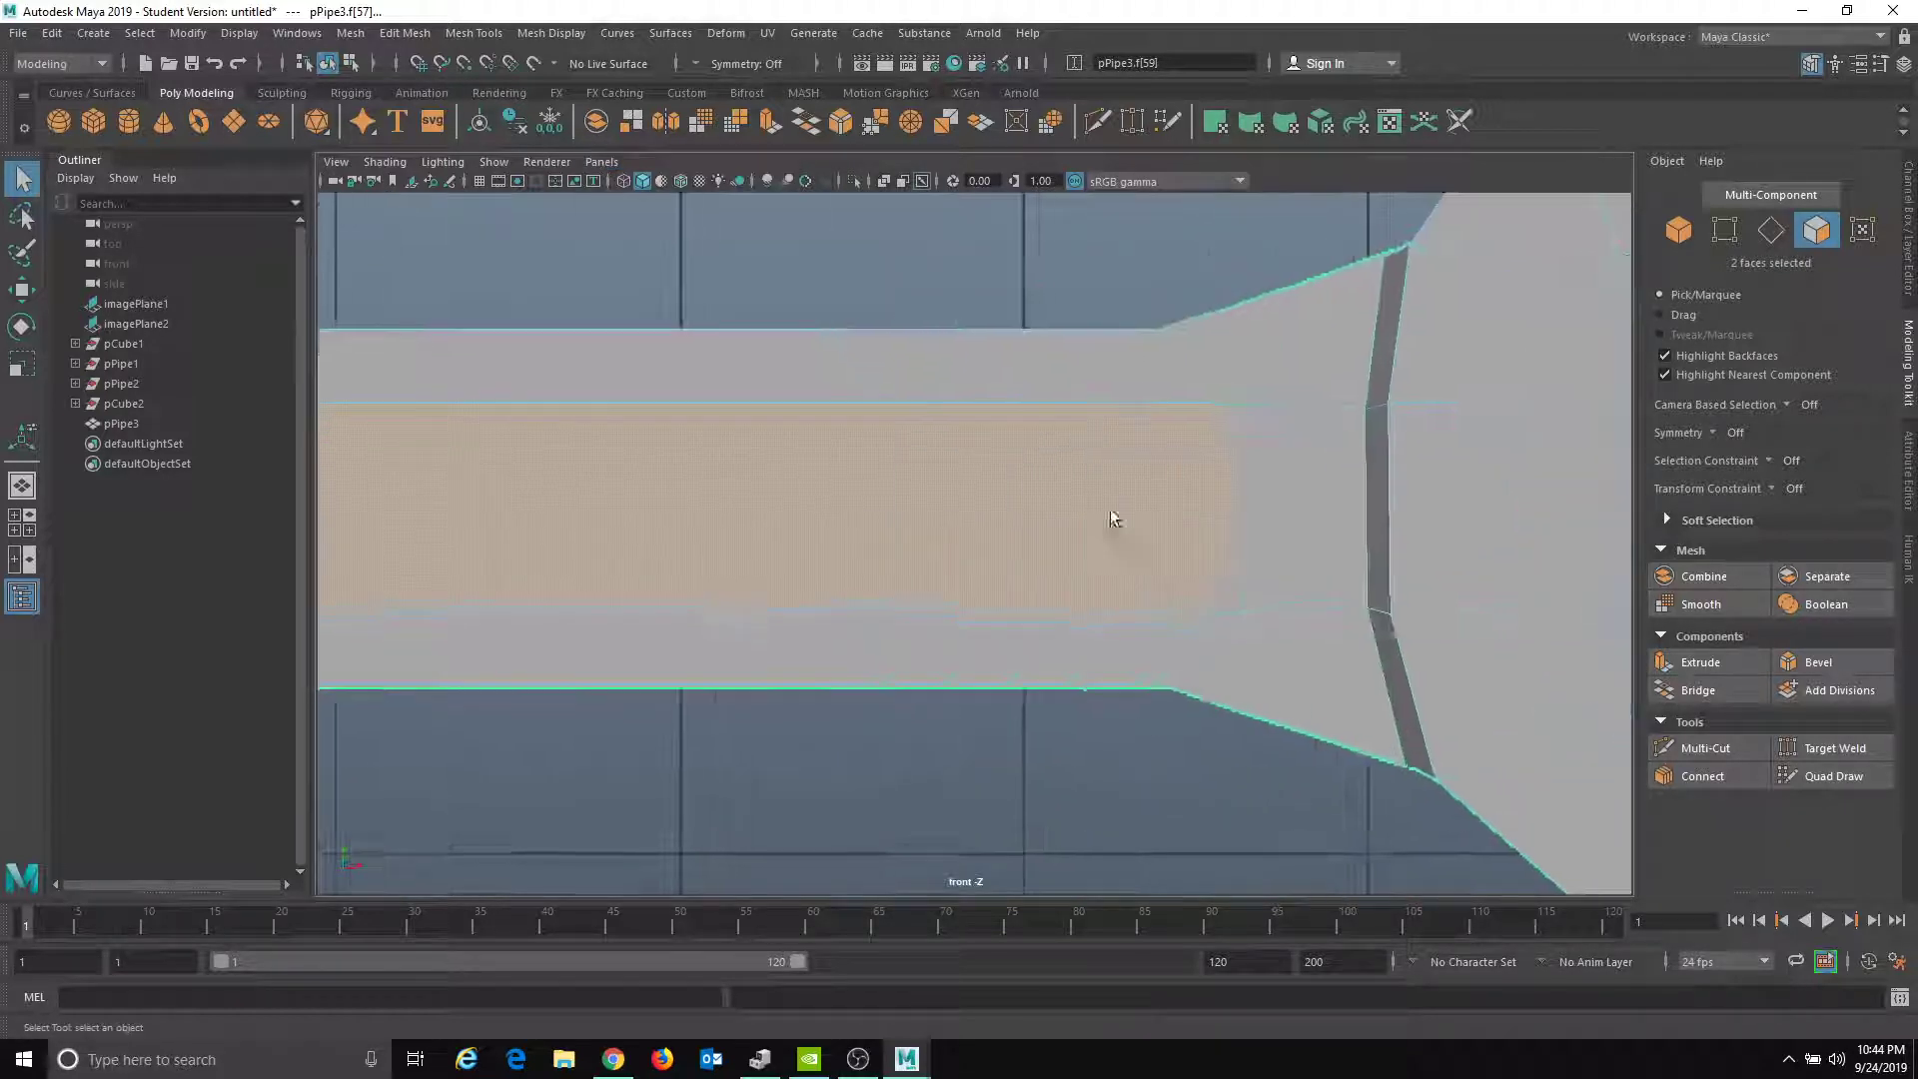
pyautogui.click(390, 163)
pyautogui.click(446, 361)
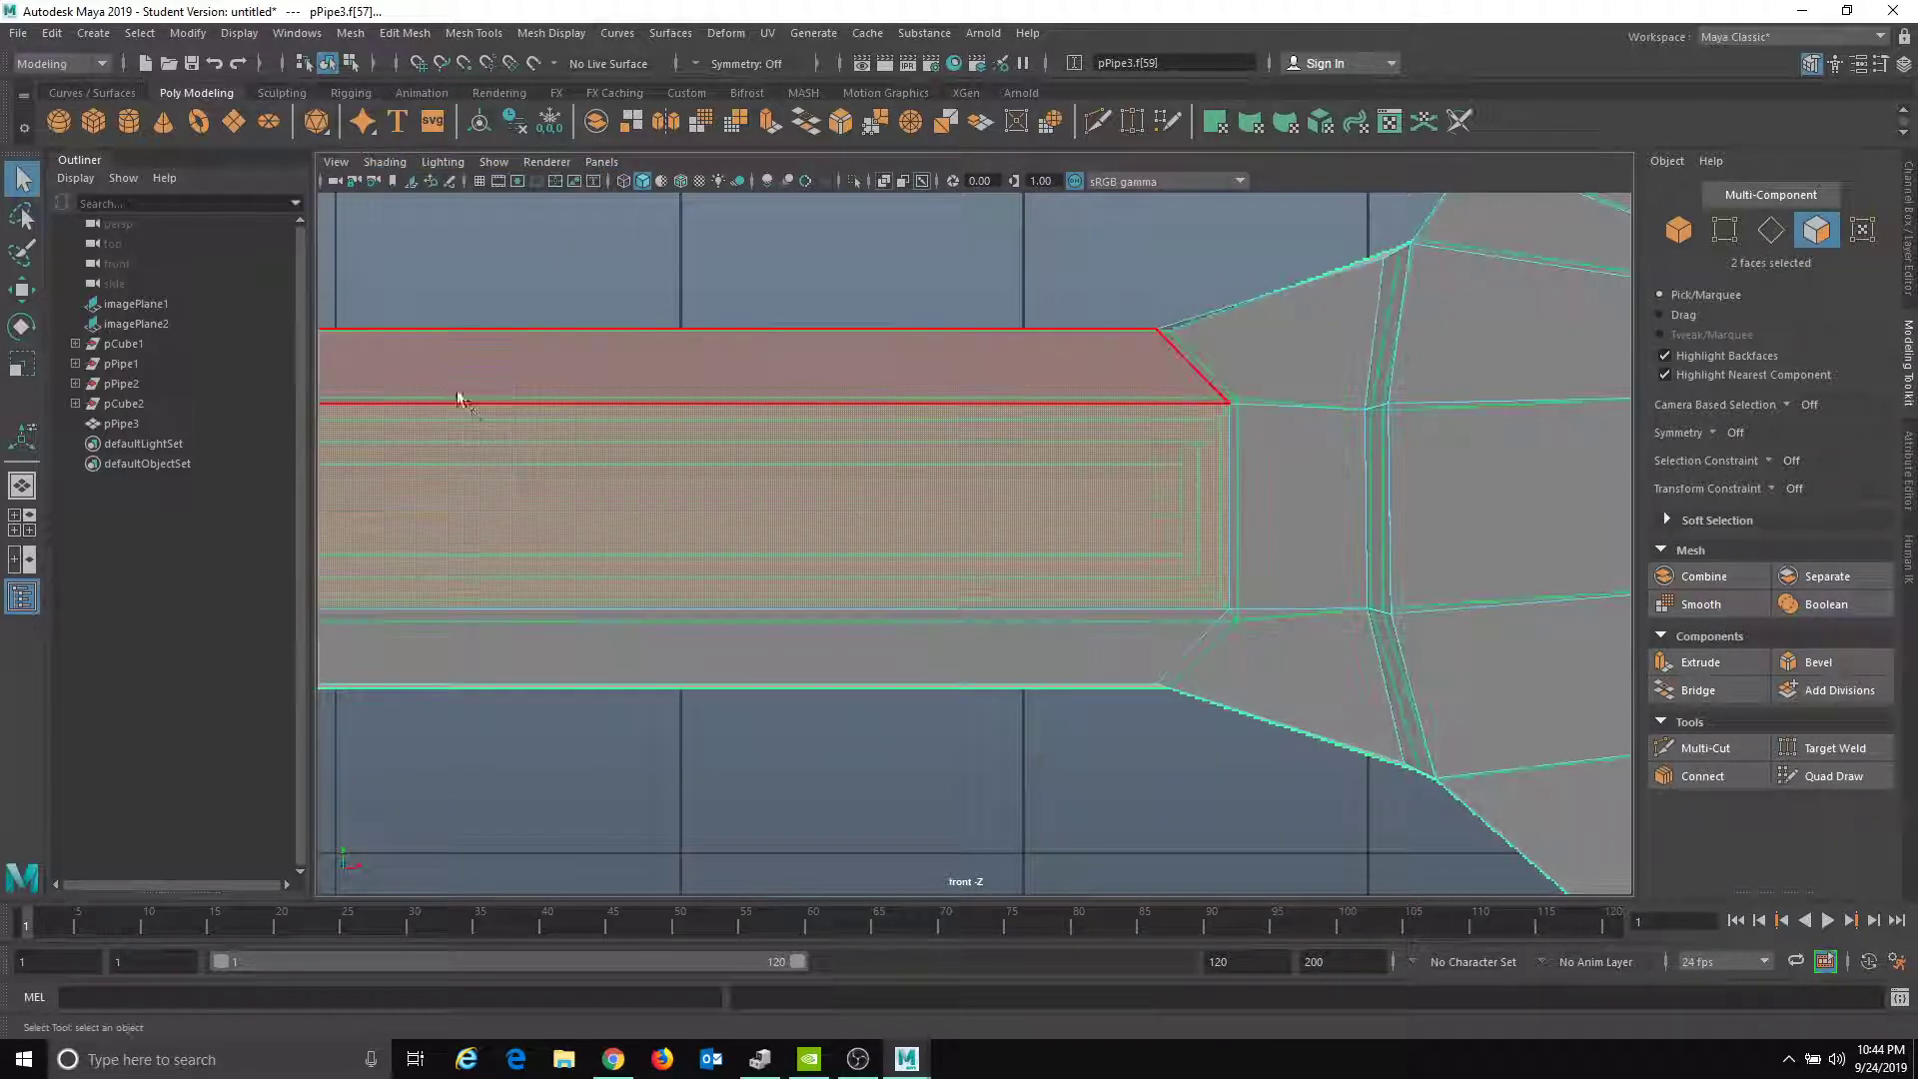
pyautogui.scroll(-3, 806, 431)
pyautogui.scroll(-5, 807, 432)
pyautogui.scroll(4, 907, 500)
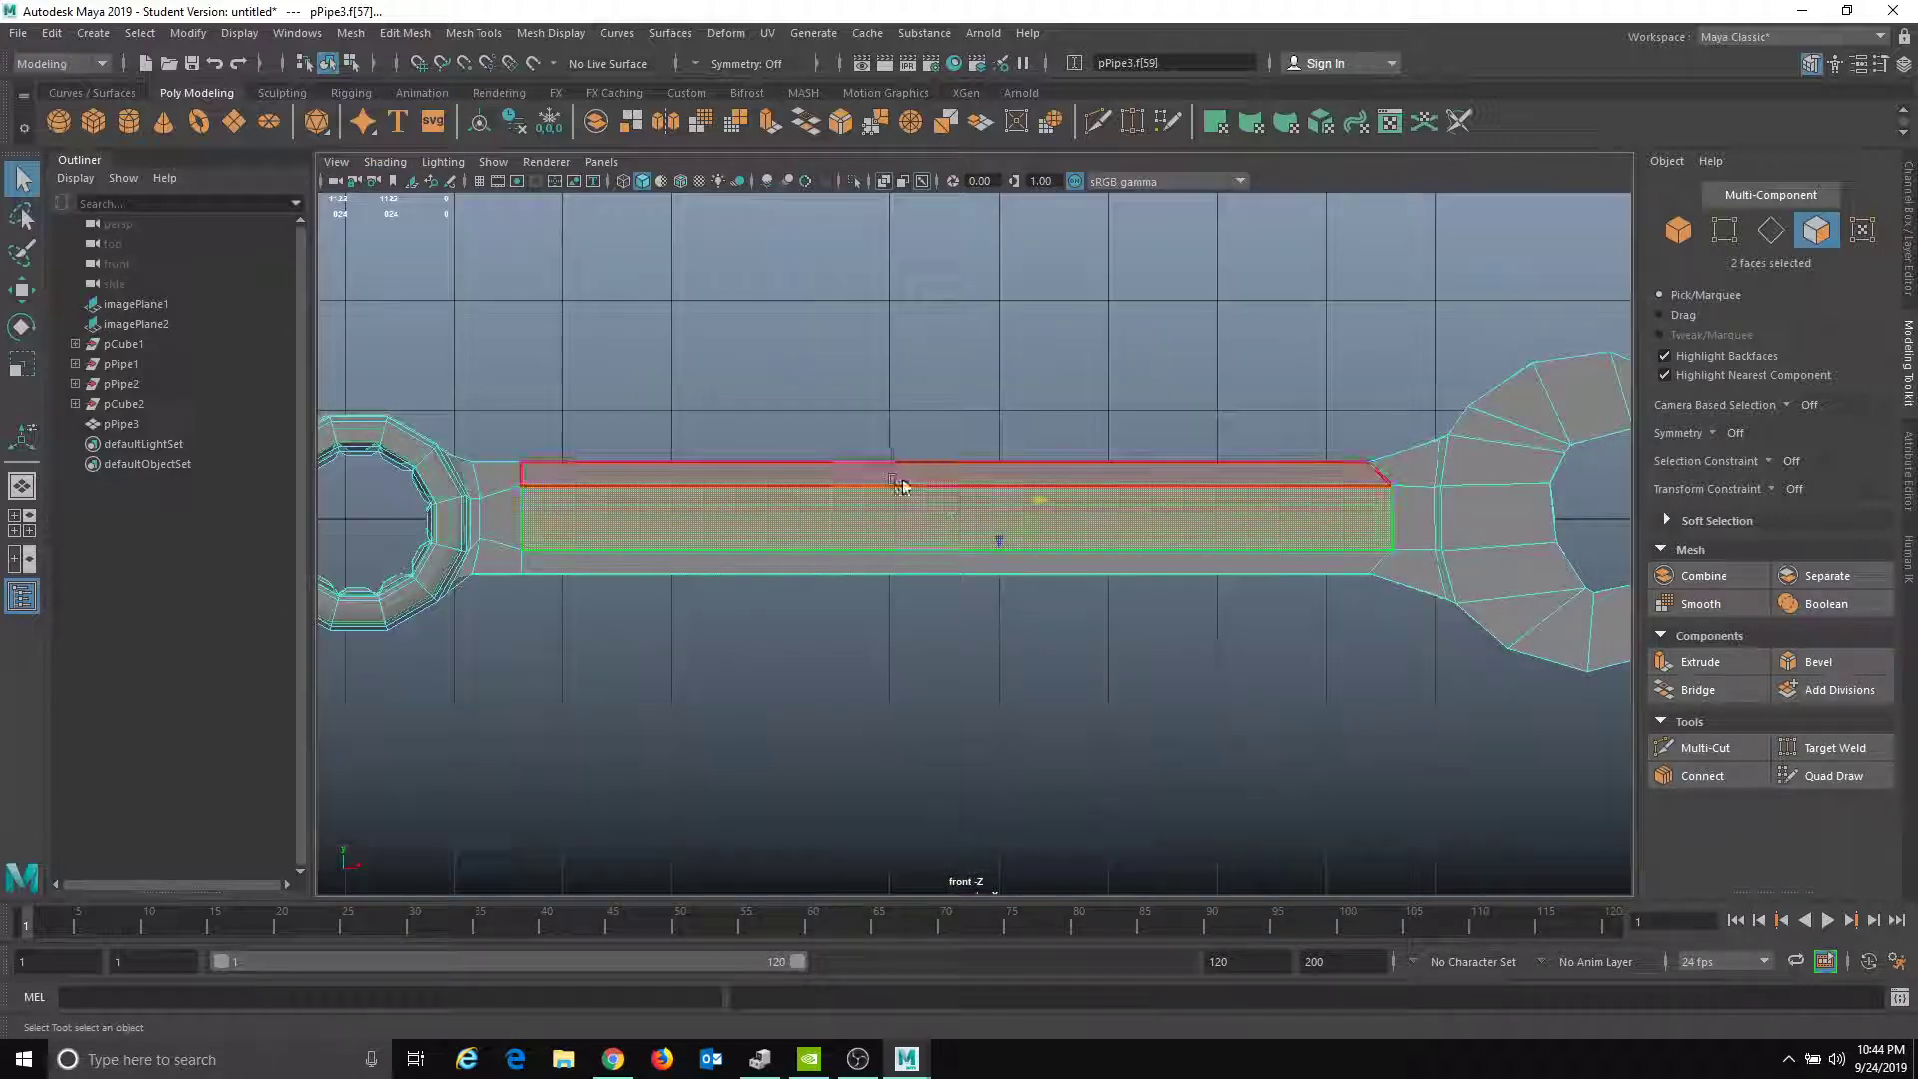
# - Extrude the two selected handle faces and scale them in slightly to form a first inset
pyautogui.press('r')
pyautogui.keyDown('alt'); pyautogui.moveTo(939, 530); pyautogui.dragTo(1173, 573, button='right'); pyautogui.keyUp('alt')
pyautogui.keyDown('alt'); pyautogui.moveTo(994, 540); pyautogui.dragTo(706, 568, button='middle'); pyautogui.keyUp('alt')
pyautogui.keyDown('alt'); pyautogui.moveTo(761, 545); pyautogui.dragTo(780, 540, button='right'); pyautogui.keyUp('alt')
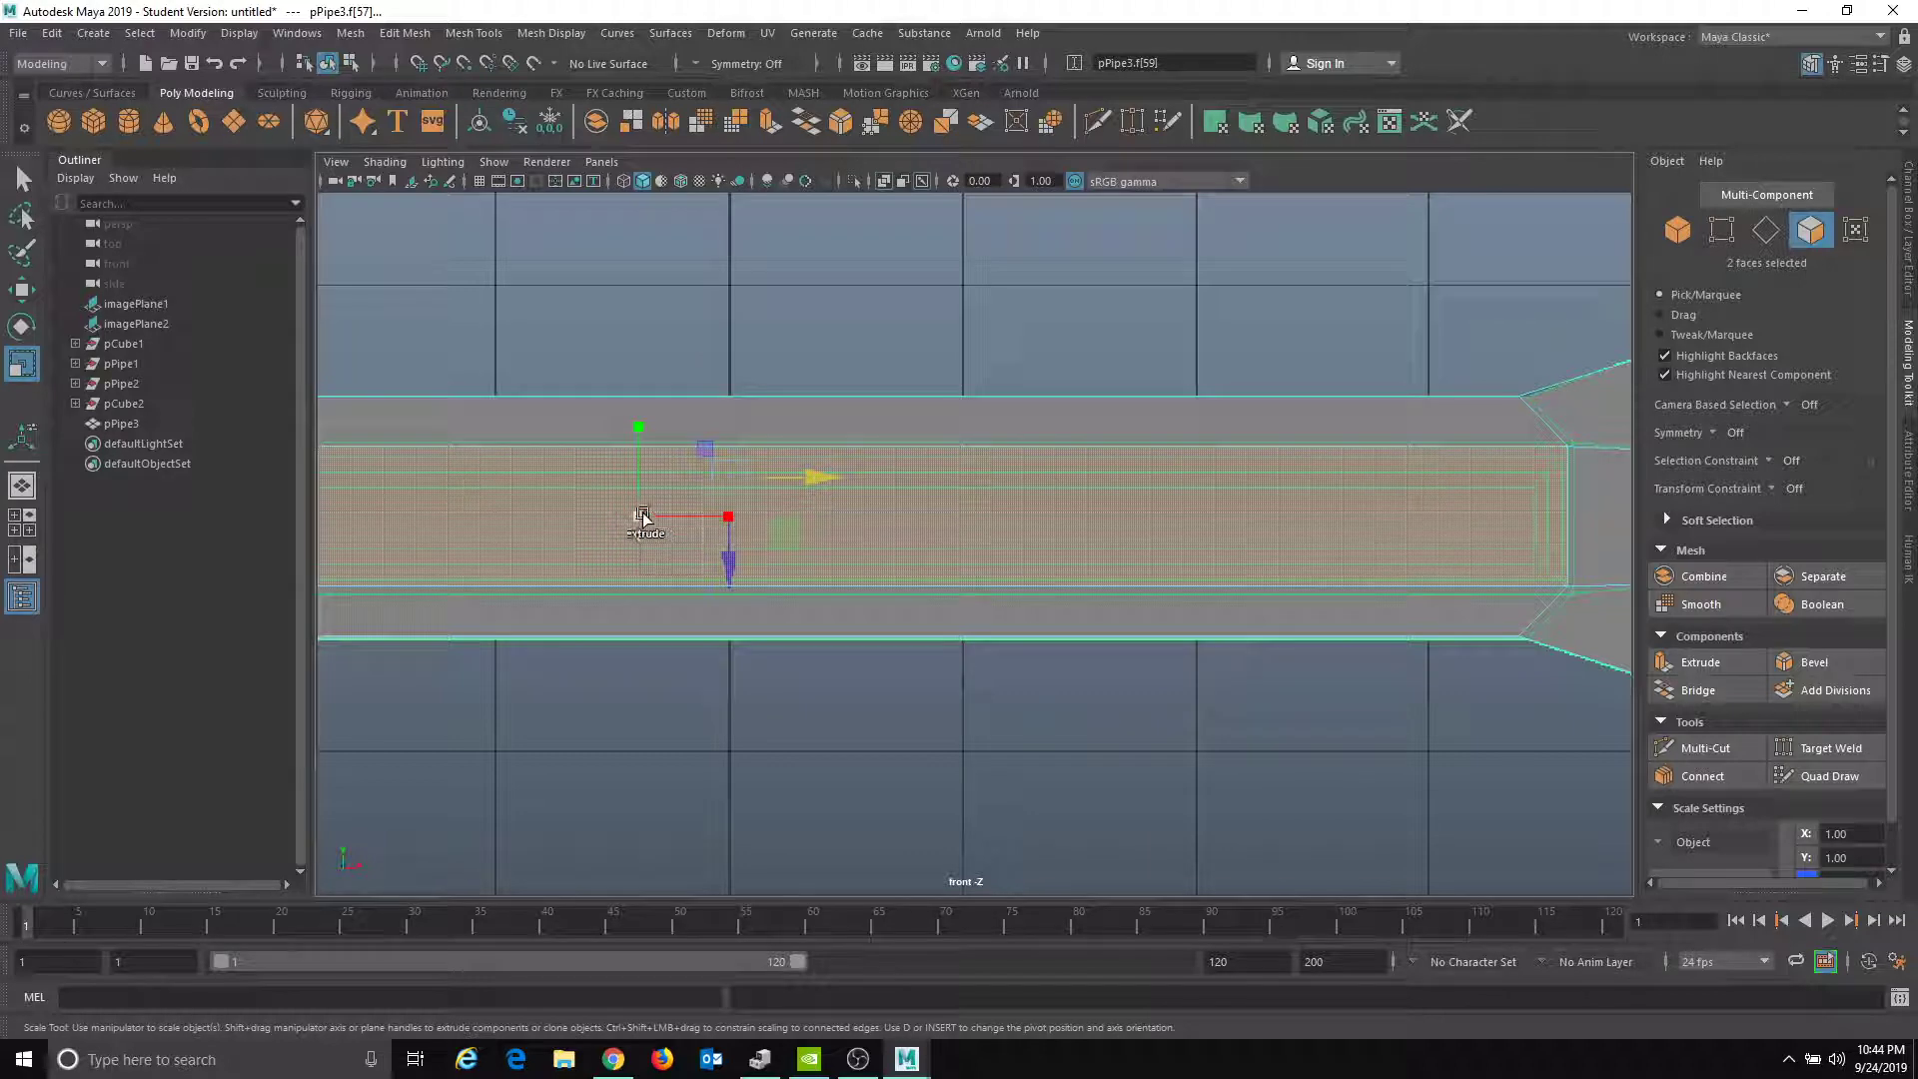
pyautogui.keyDown('shift'); pyautogui.moveTo(639, 515); pyautogui.dragTo(633, 519); pyautogui.keyUp('shift')
pyautogui.keyDown('alt'); pyautogui.moveTo(501, 302); pyautogui.dragTo(1049, 275, button='middle'); pyautogui.keyUp('alt')
pyautogui.keyDown('alt'); pyautogui.moveTo(1049, 274); pyautogui.dragTo(1659, 650, button='right'); pyautogui.keyUp('alt')
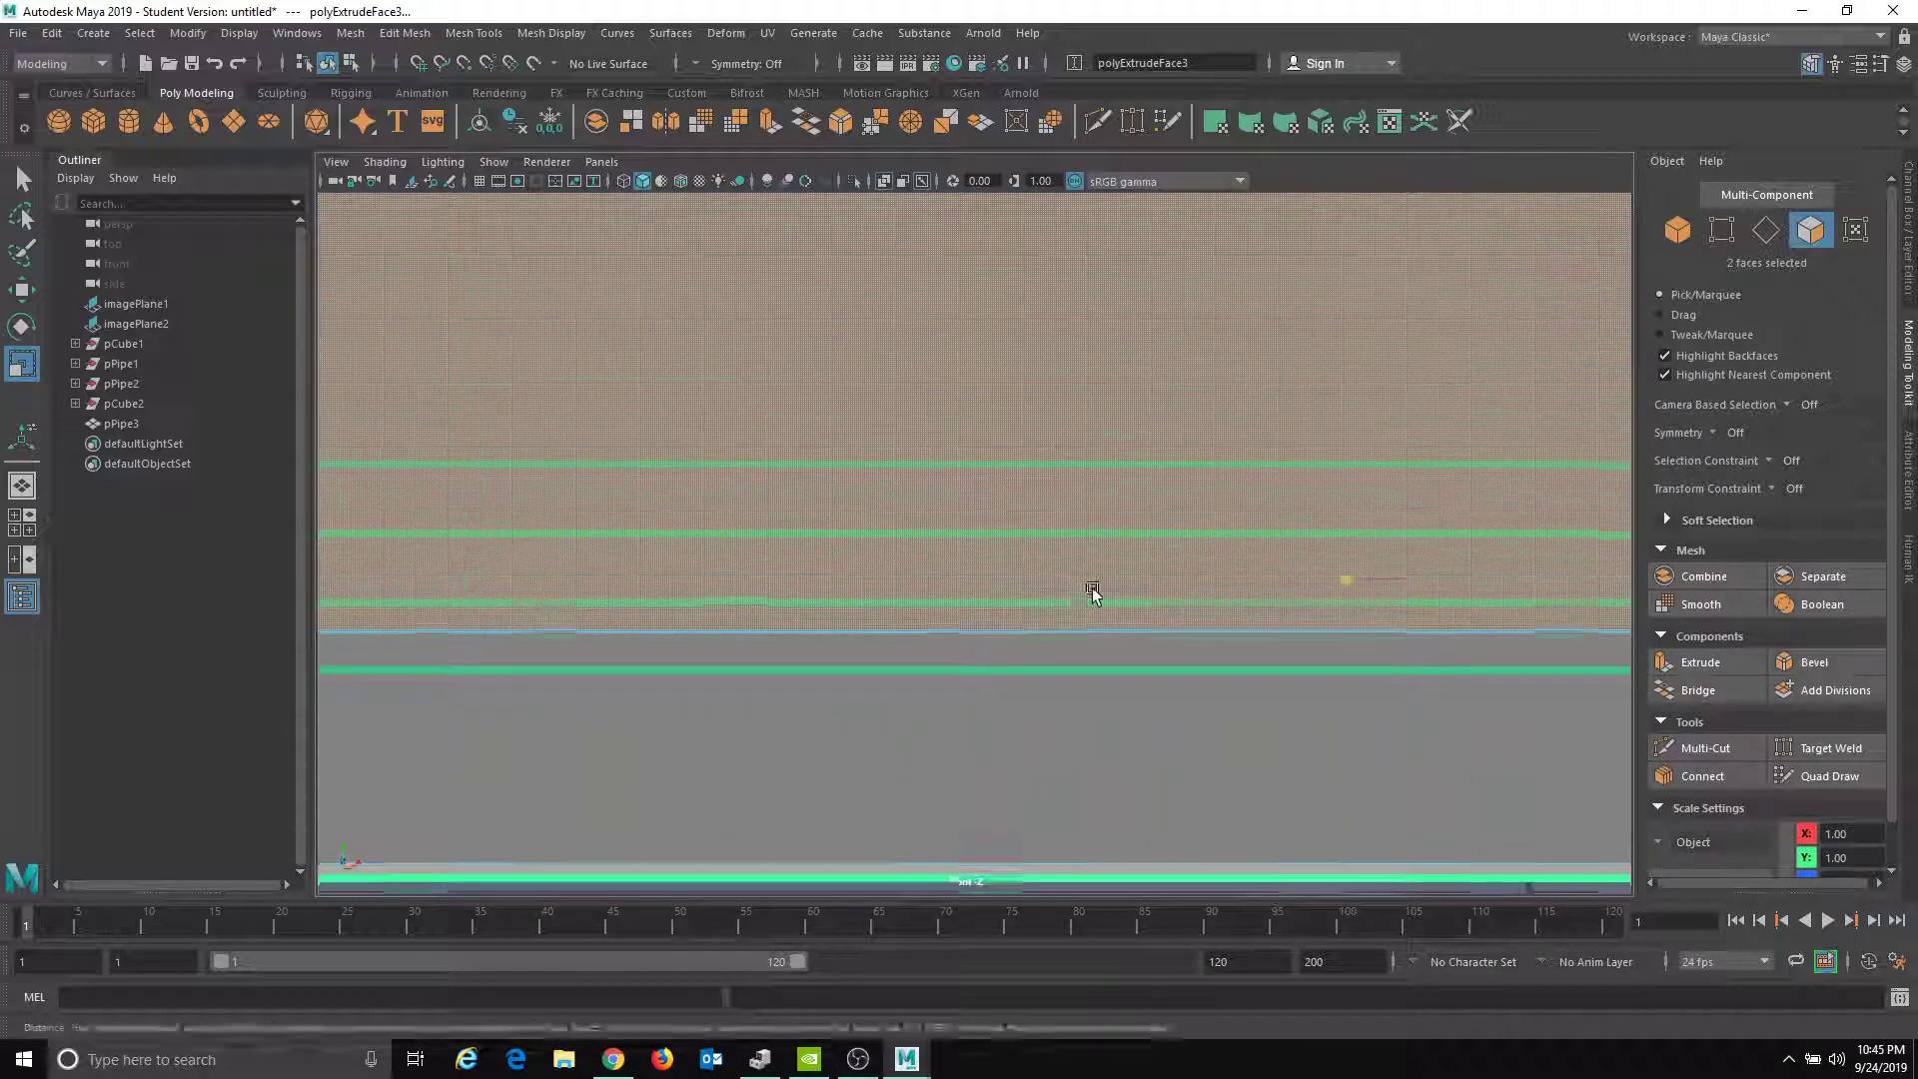
pyautogui.scroll(-5, 999, 605)
pyautogui.scroll(2, 912, 599)
pyautogui.scroll(2, 1034, 607)
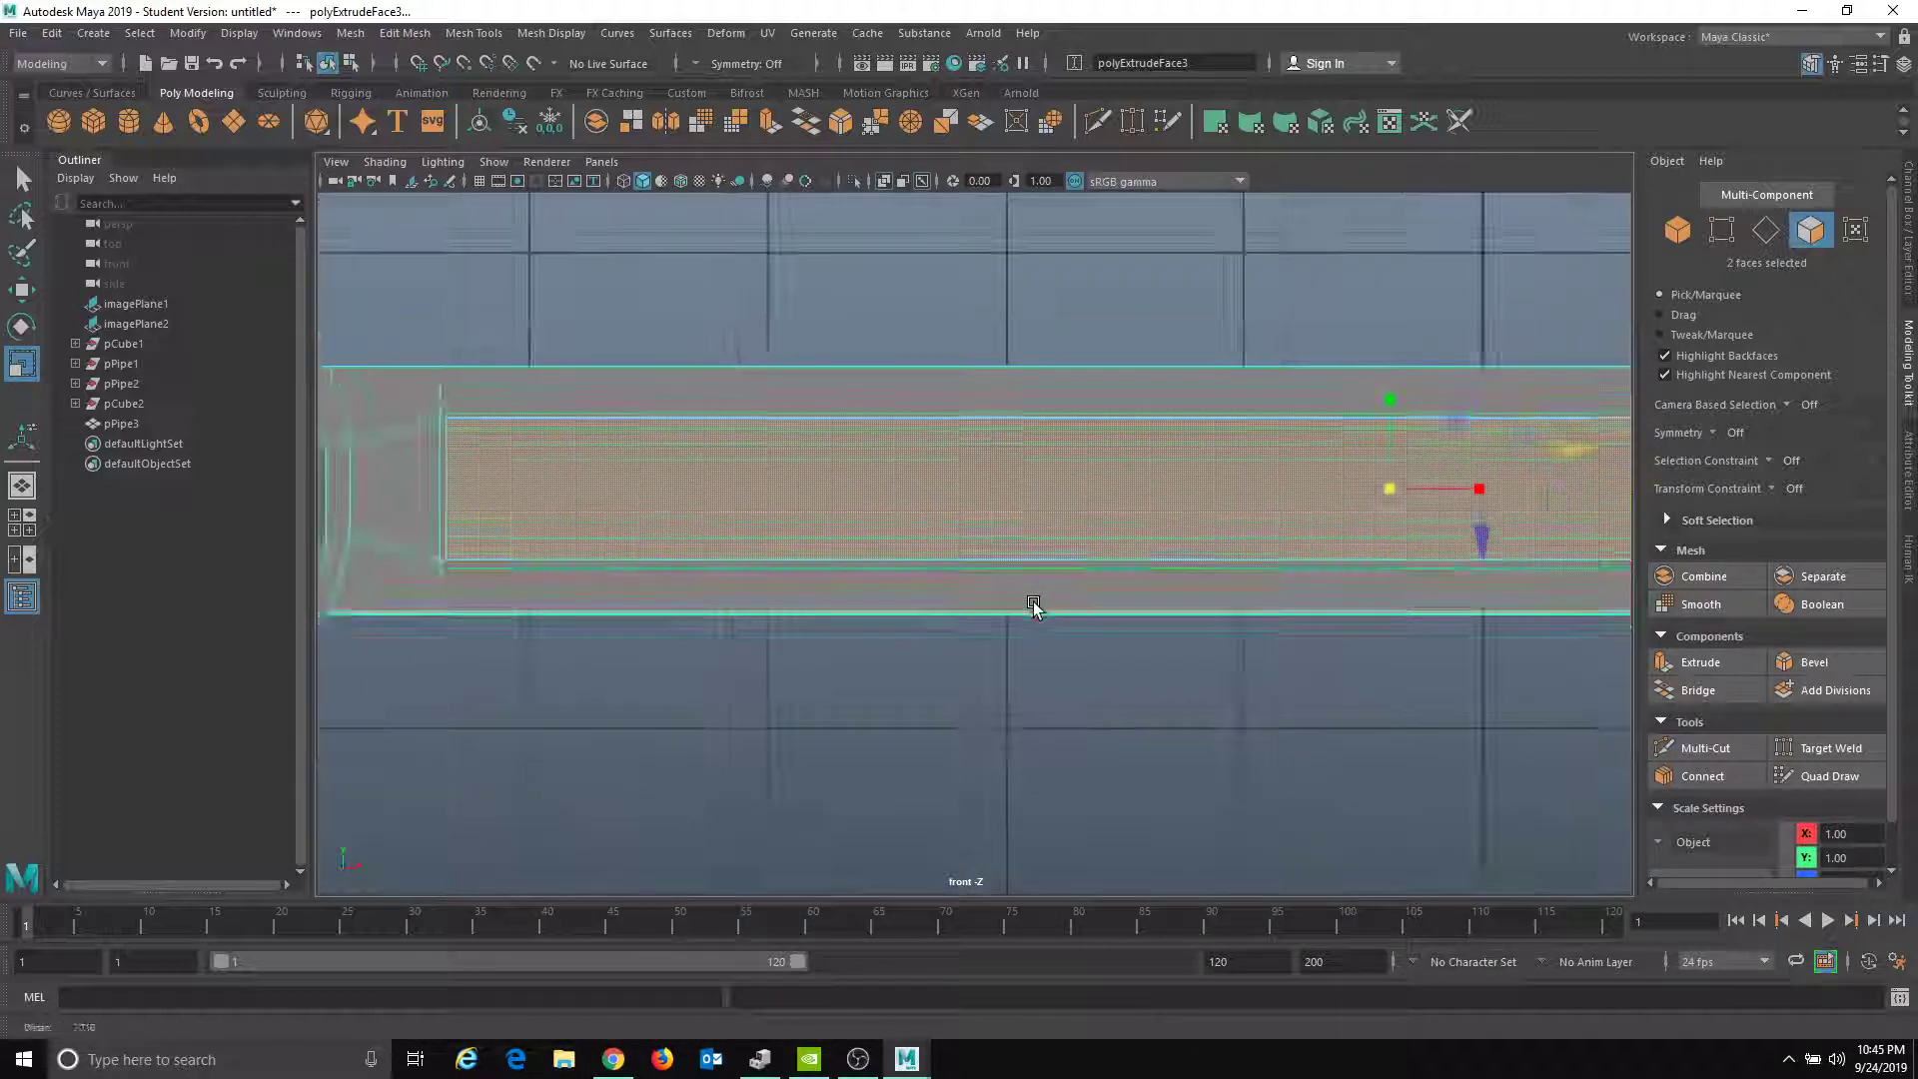
# - Extrude the two handle faces again and adjust their height and length to leave a narrow border around them
pyautogui.keyDown('shift'); pyautogui.moveTo(1390, 490); pyautogui.dragTo(1379, 492); pyautogui.keyUp('shift')
pyautogui.moveTo(1390, 399); pyautogui.dragTo(1391, 411)
pyautogui.moveTo(1477, 490); pyautogui.dragTo(1480, 488)
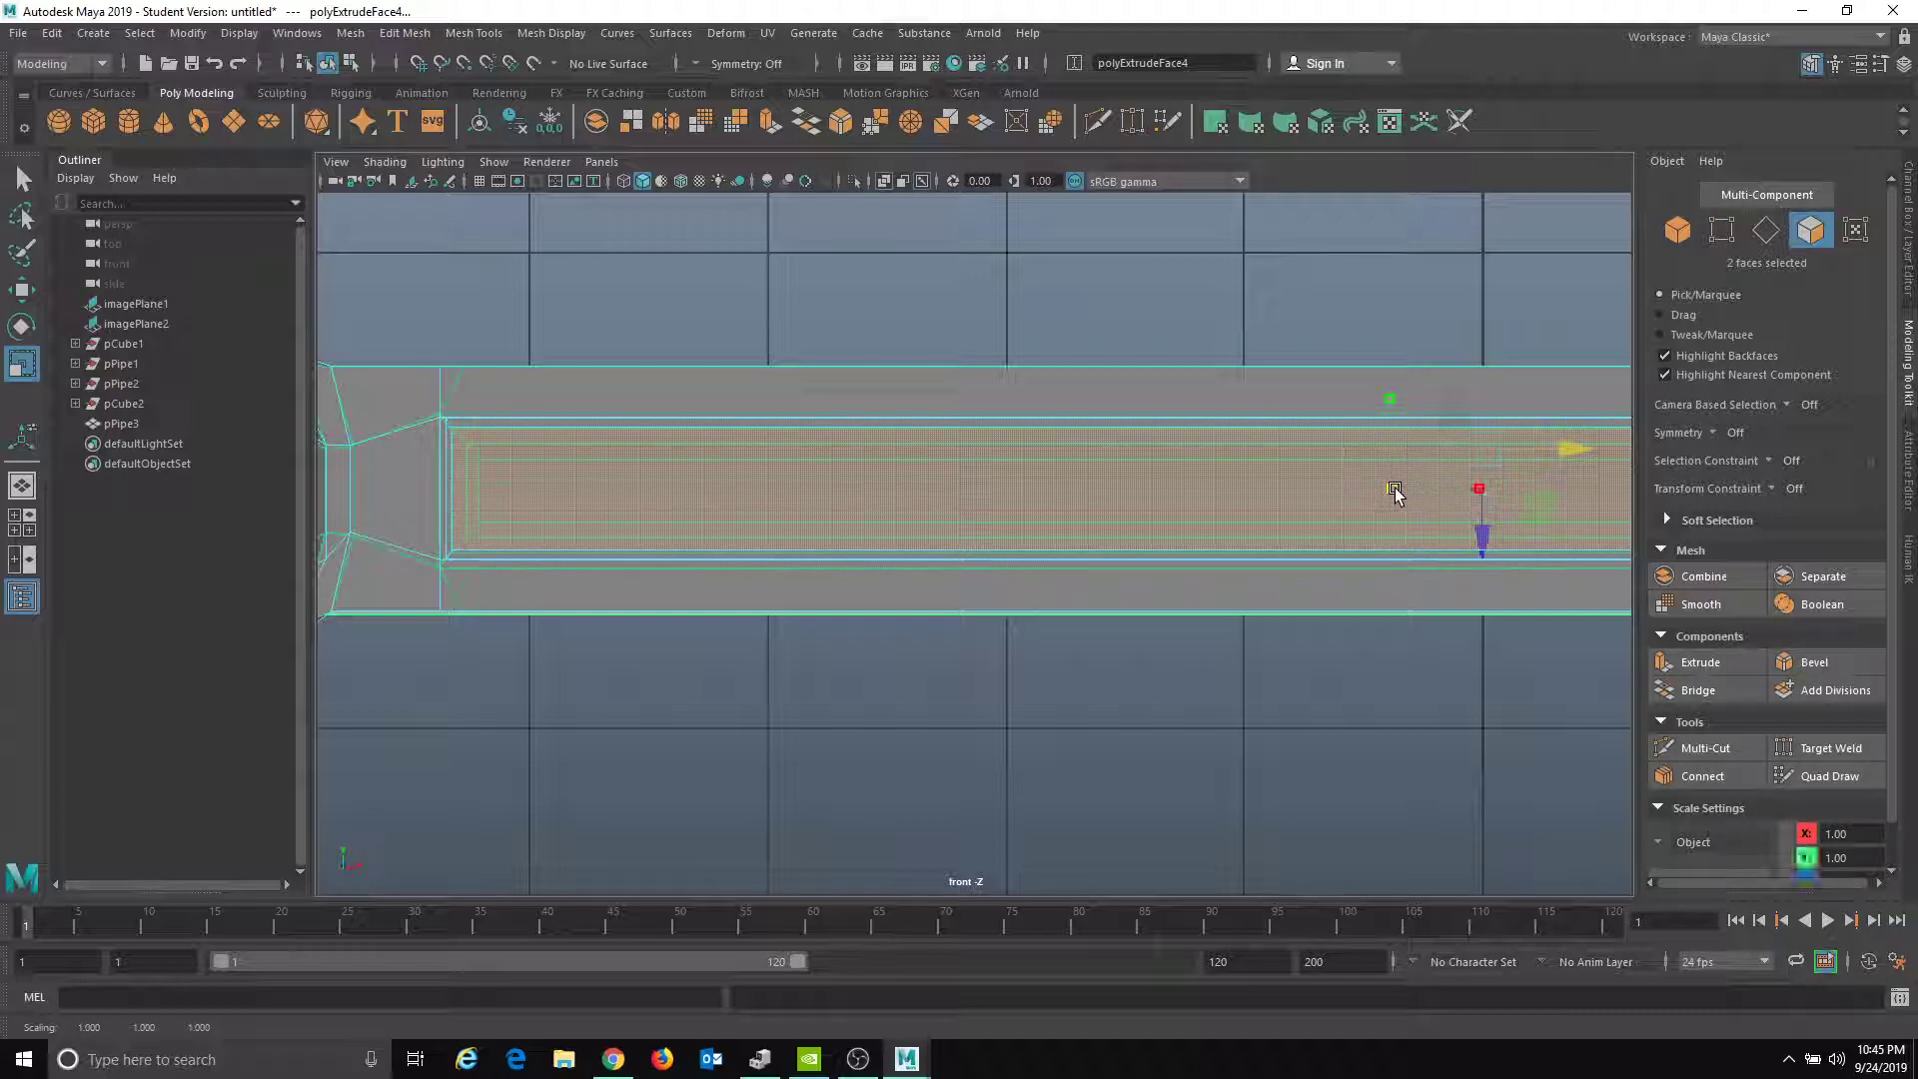
pyautogui.press('w')
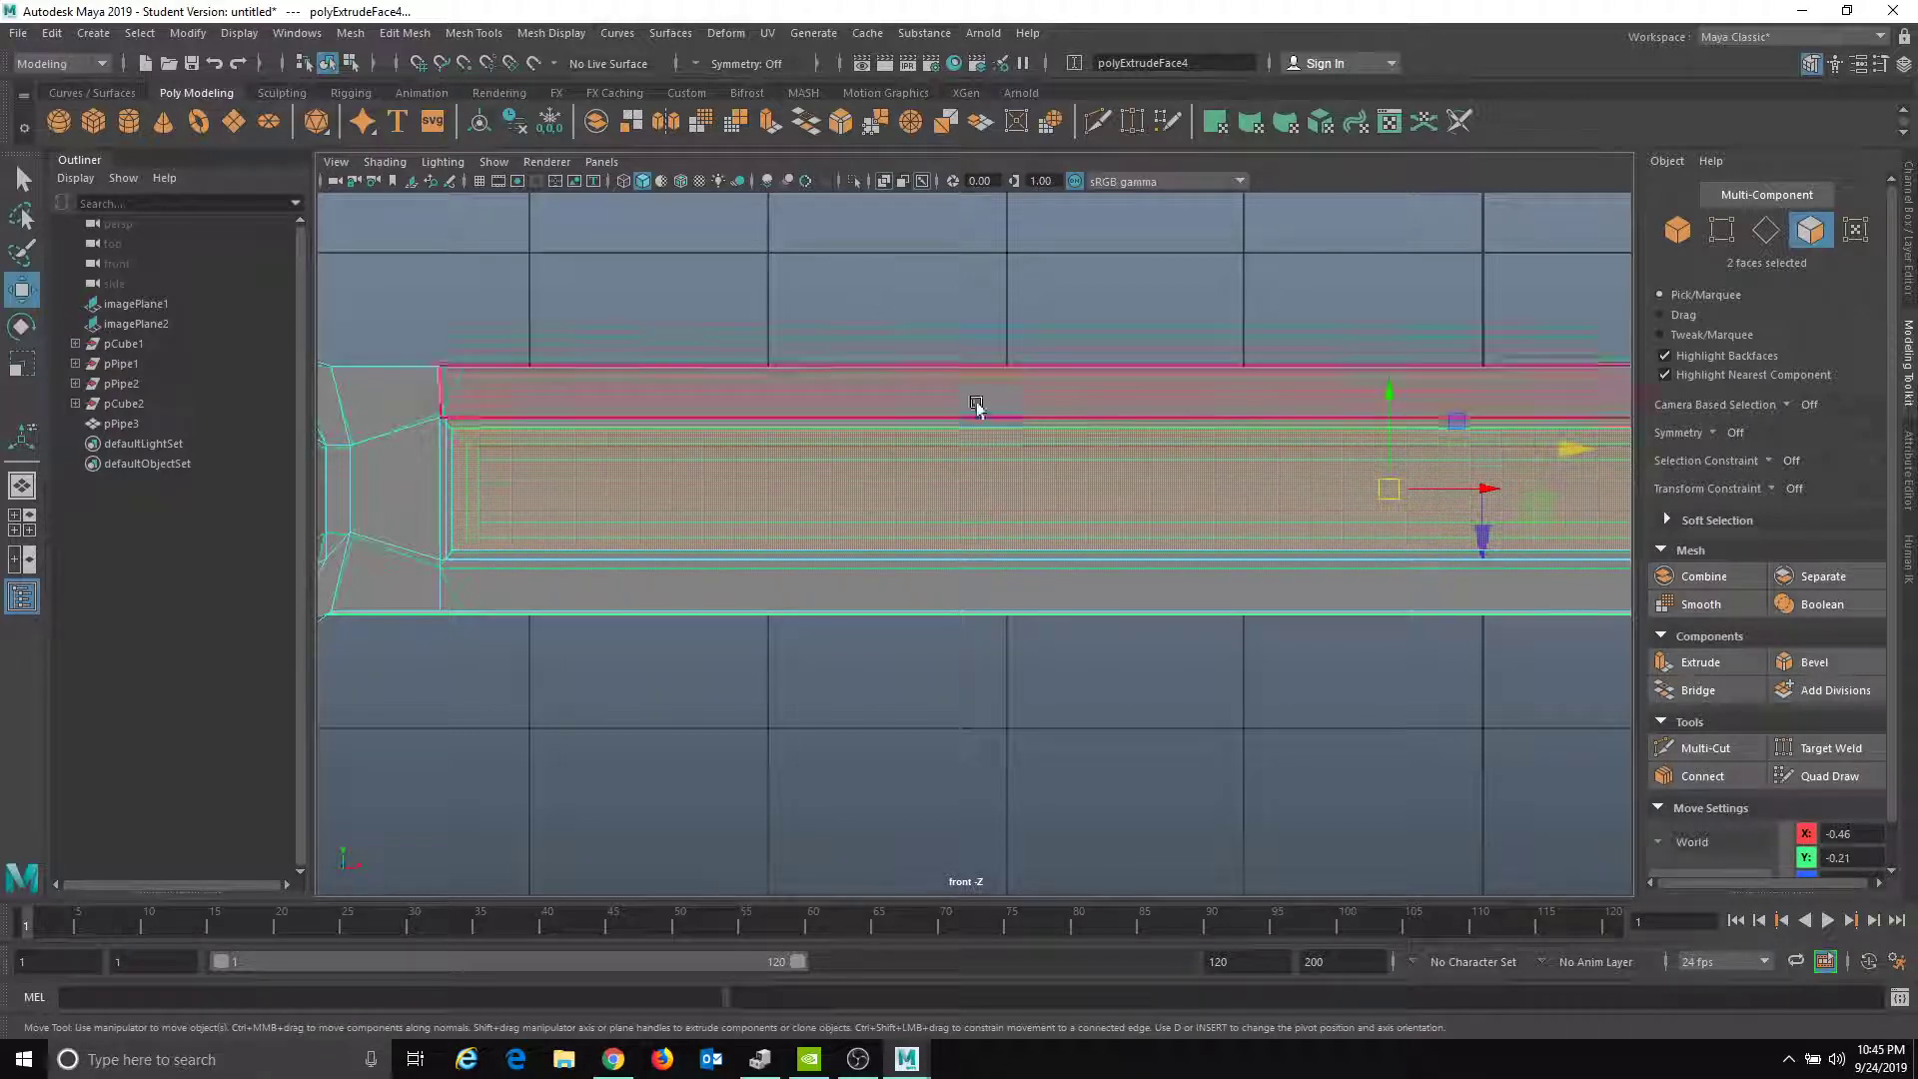
pyautogui.press('r')
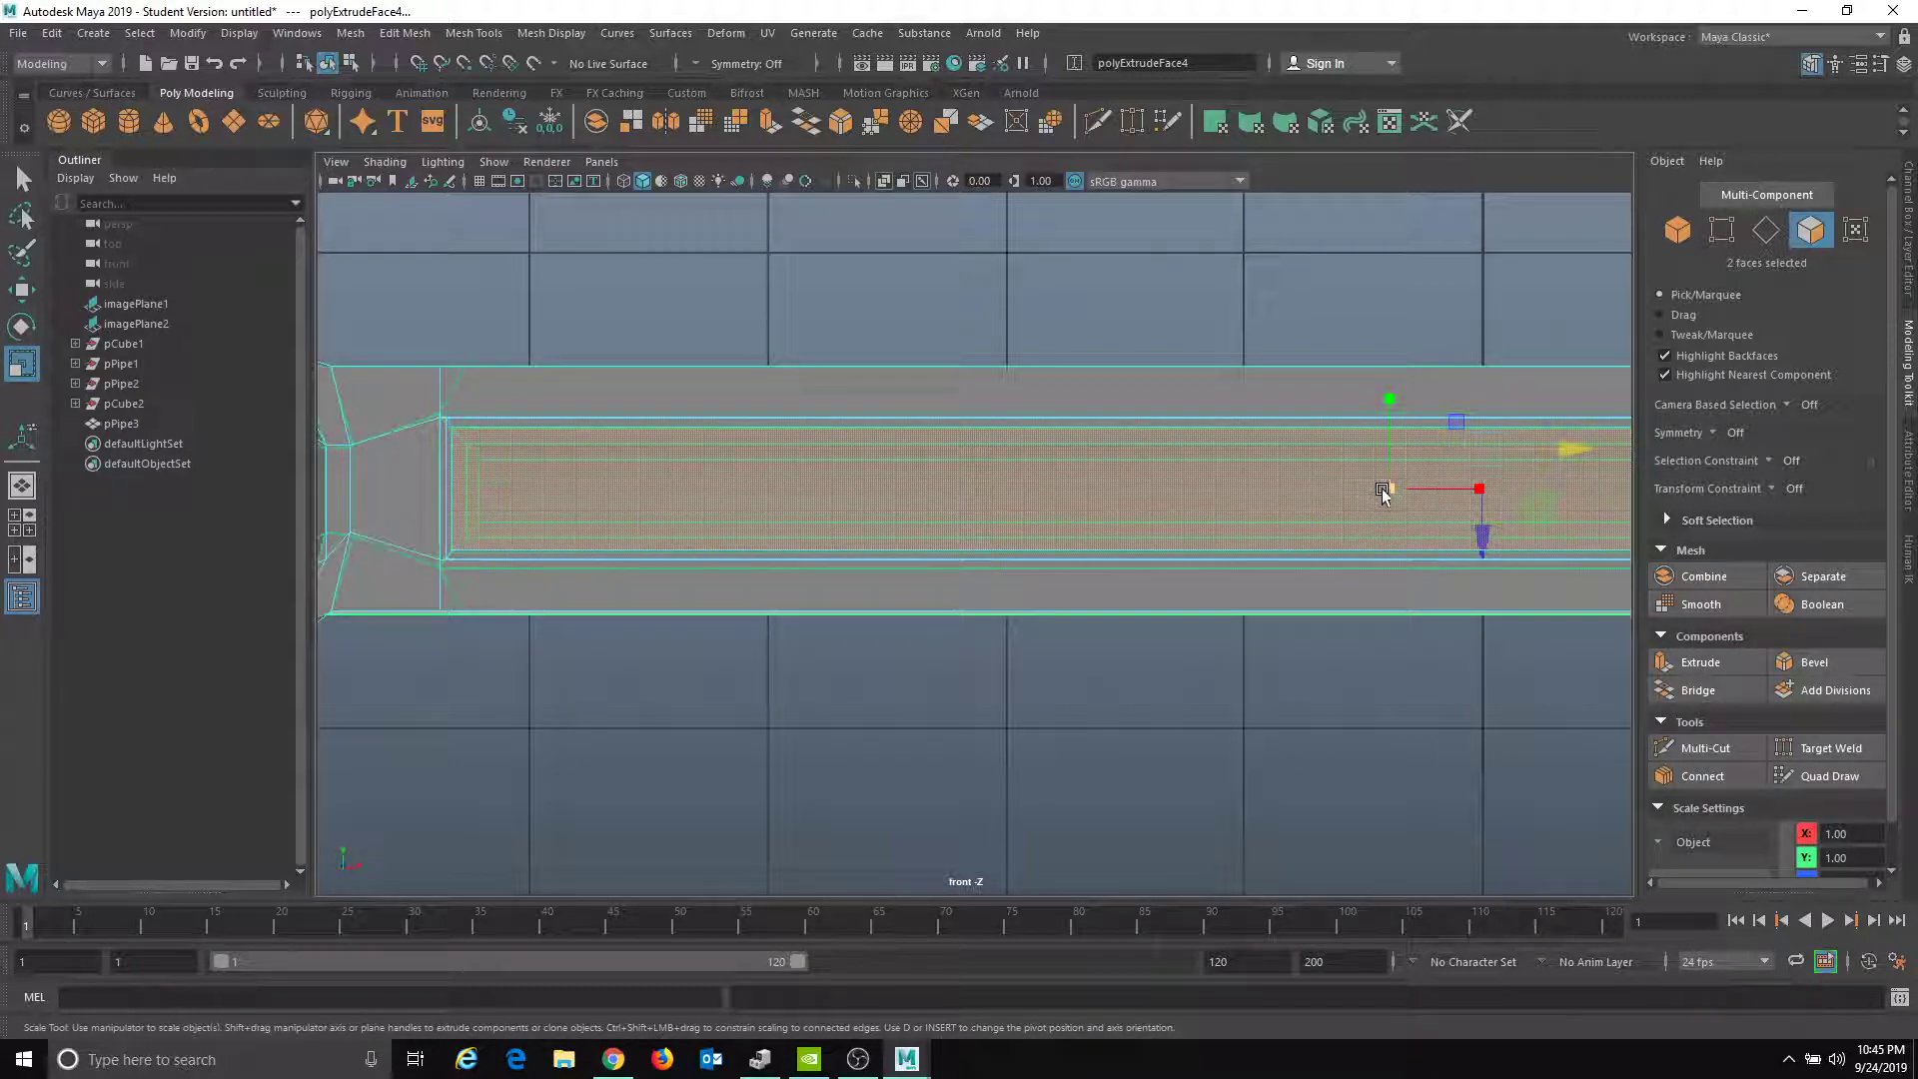
# - Return to the perspective view, turn off X-Ray shading and bring the inset handle face into view
pyautogui.click(602, 161)
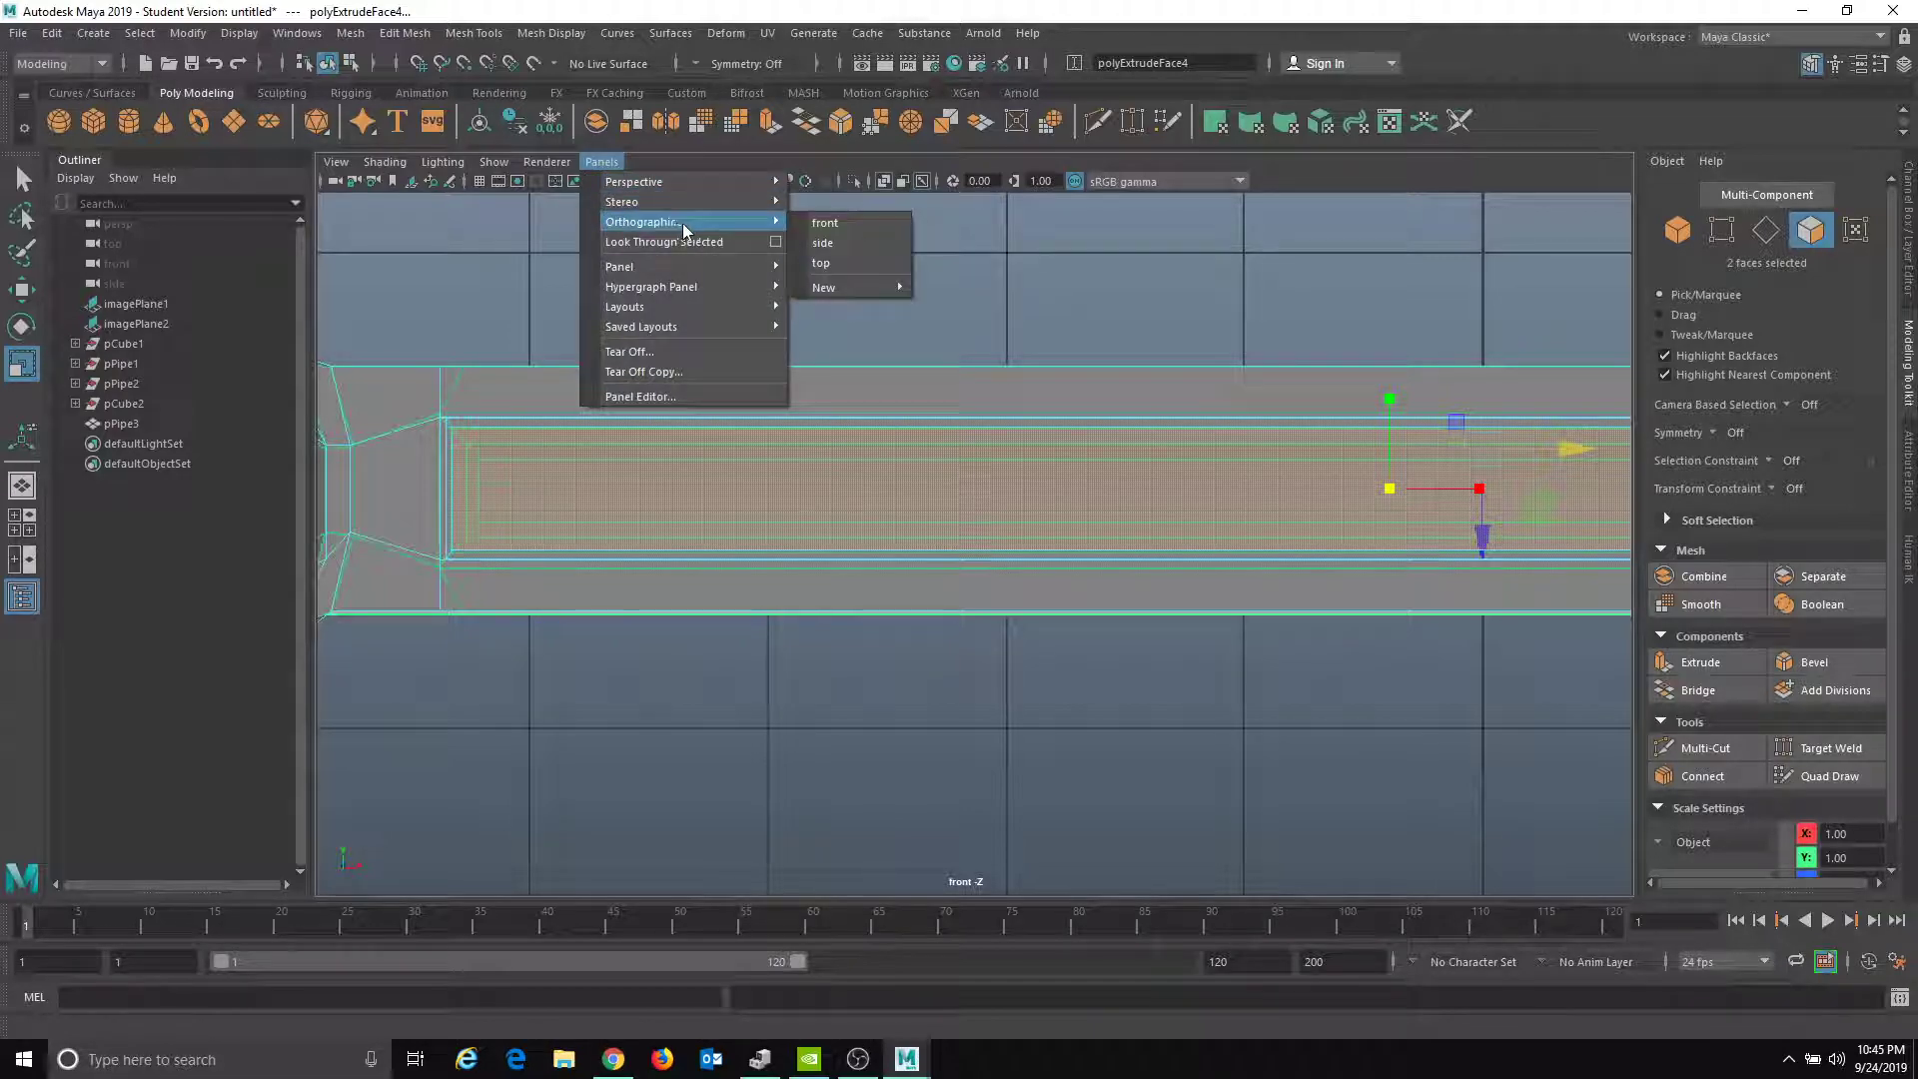
pyautogui.click(826, 183)
pyautogui.moveTo(886, 398)
pyautogui.keyDown('alt'); pyautogui.mouseDown()
pyautogui.moveTo(908, 415)
pyautogui.moveTo(689, 530)
pyautogui.moveTo(600, 470)
pyautogui.mouseUp(); pyautogui.keyUp('alt')
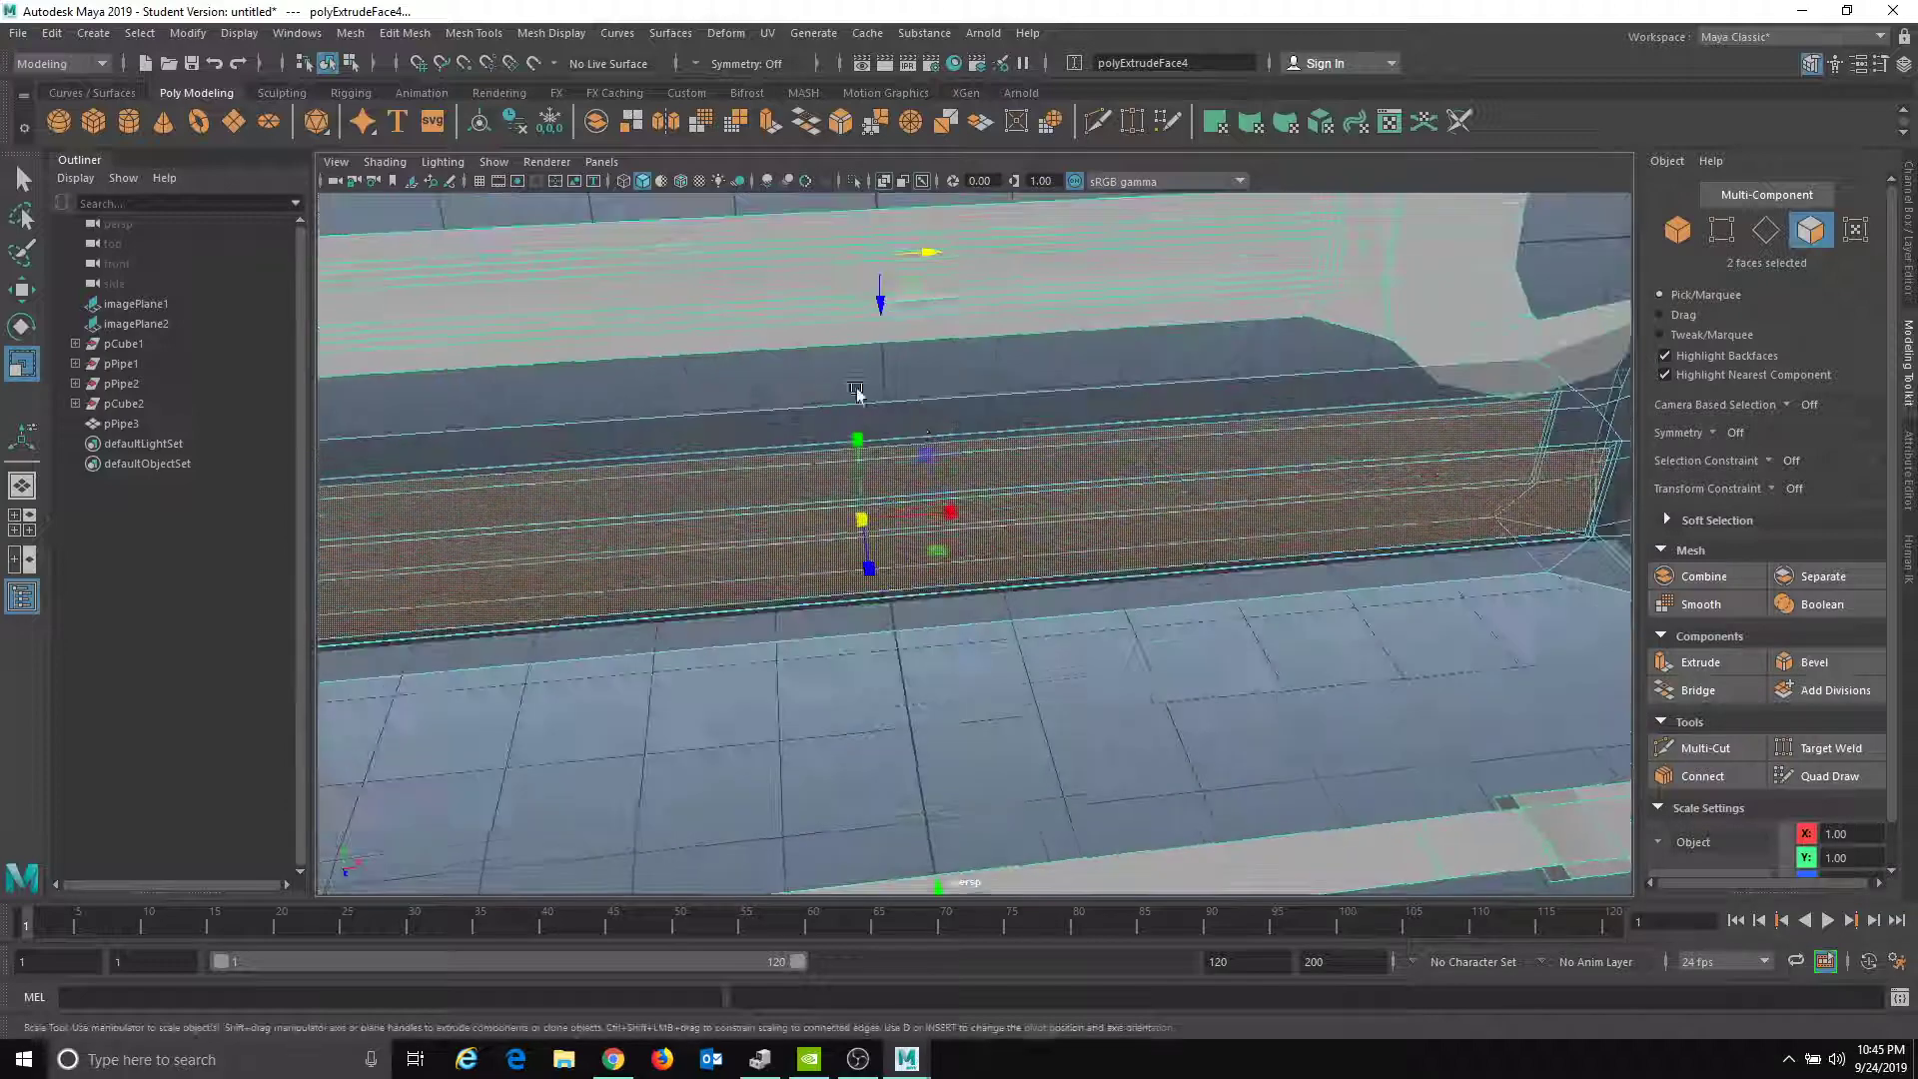
pyautogui.click(384, 162)
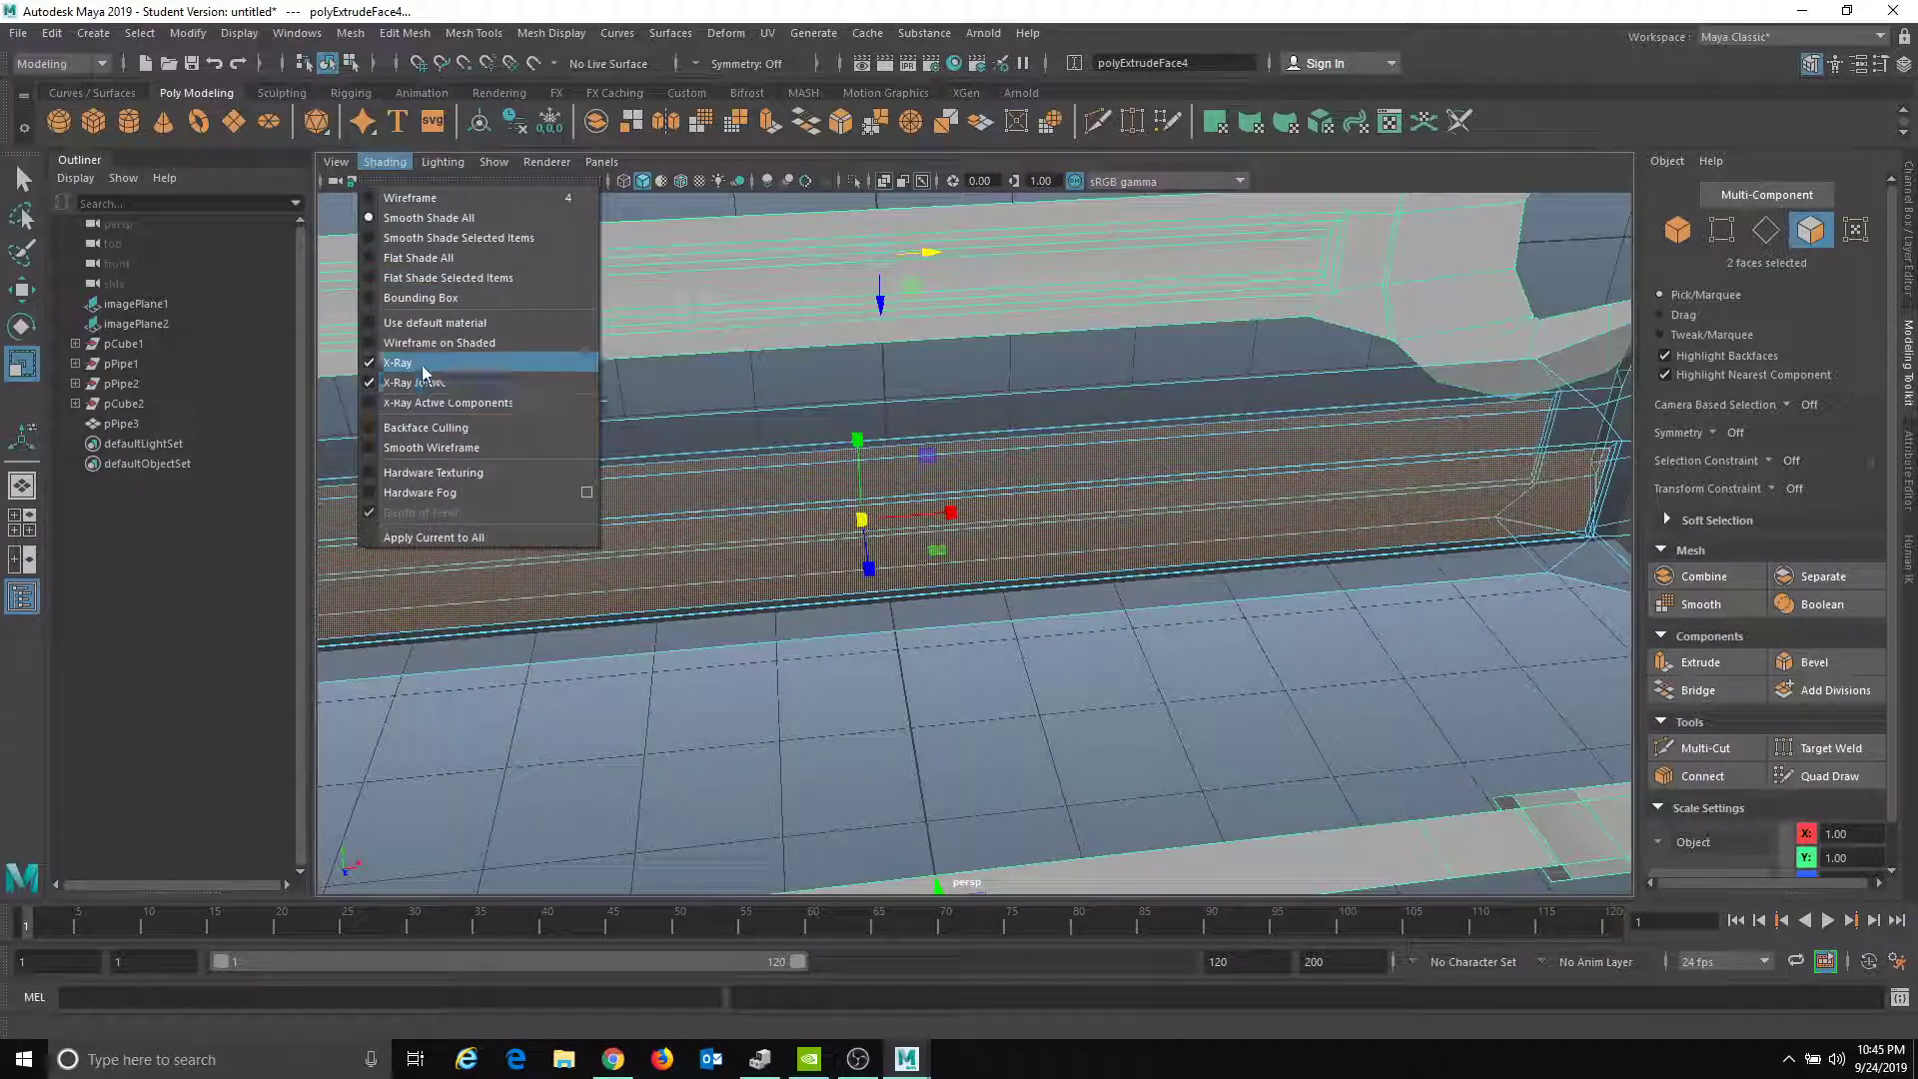
pyautogui.click(420, 363)
pyautogui.moveTo(706, 475)
pyautogui.keyDown('alt'); pyautogui.mouseDown()
pyautogui.moveTo(536, 453)
pyautogui.moveTo(596, 453)
pyautogui.mouseUp(); pyautogui.keyUp('alt')
pyautogui.keyDown('alt'); pyautogui.moveTo(594, 452); pyautogui.dragTo(817, 410, button='middle'); pyautogui.keyUp('alt')
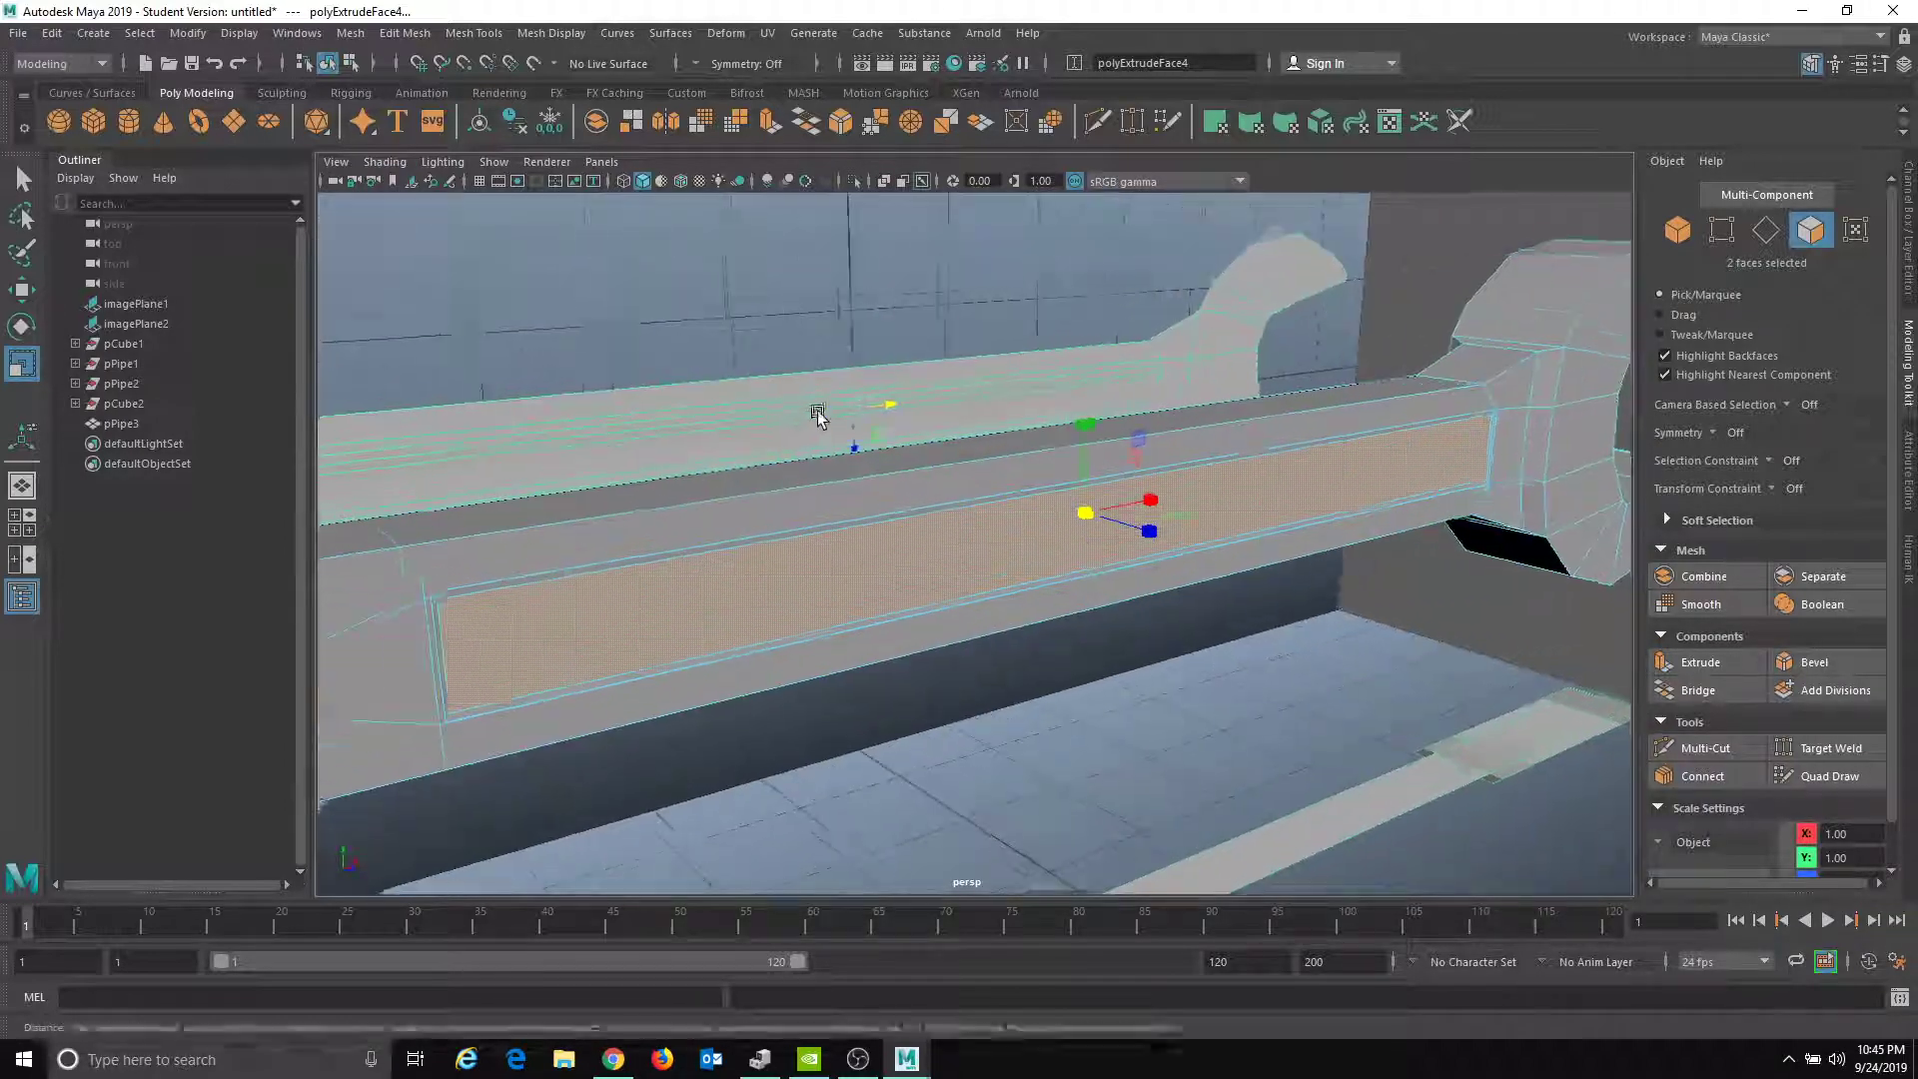
pyautogui.keyDown('alt'); pyautogui.moveTo(817, 410); pyautogui.dragTo(963, 487, button='right'); pyautogui.keyUp('alt')
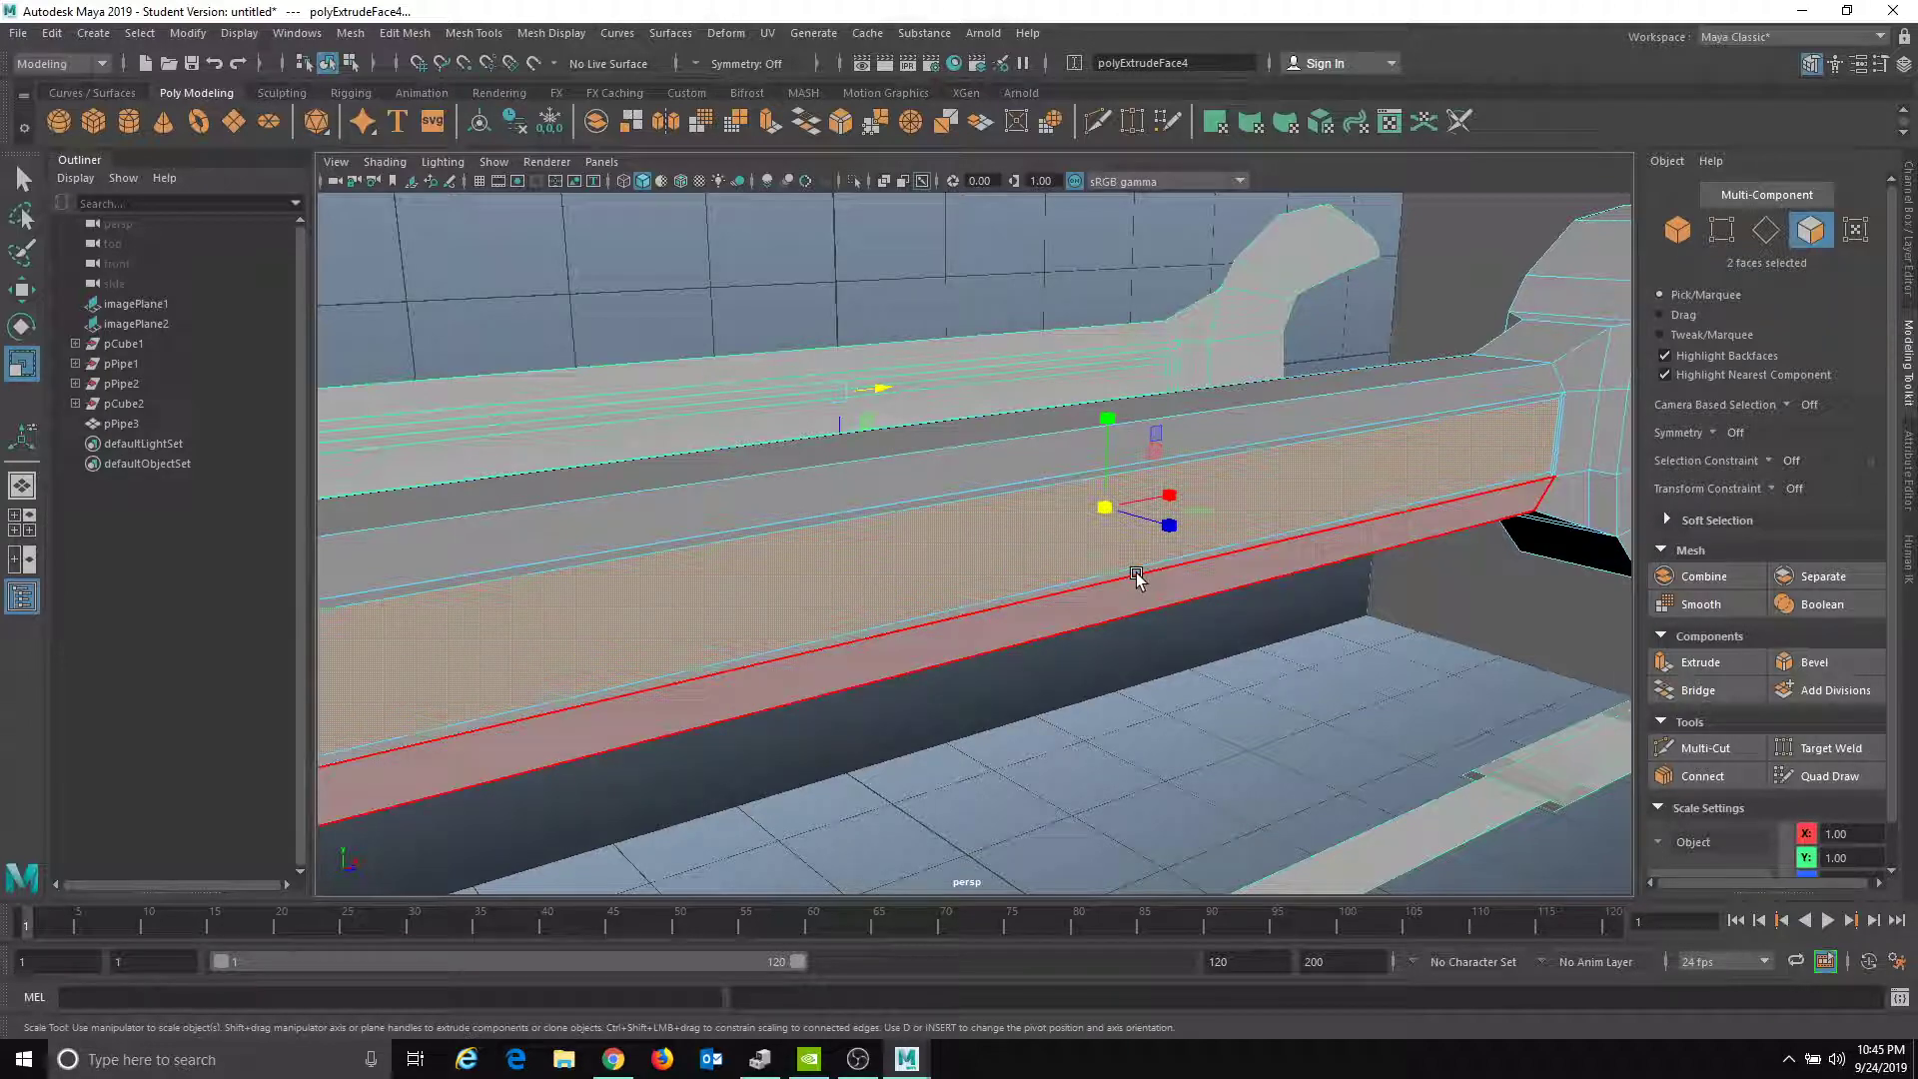
# - Extrude the inset faces inward to sink a recess into both sides of the handle and extrude the recessed faces once more
pyautogui.press('f')
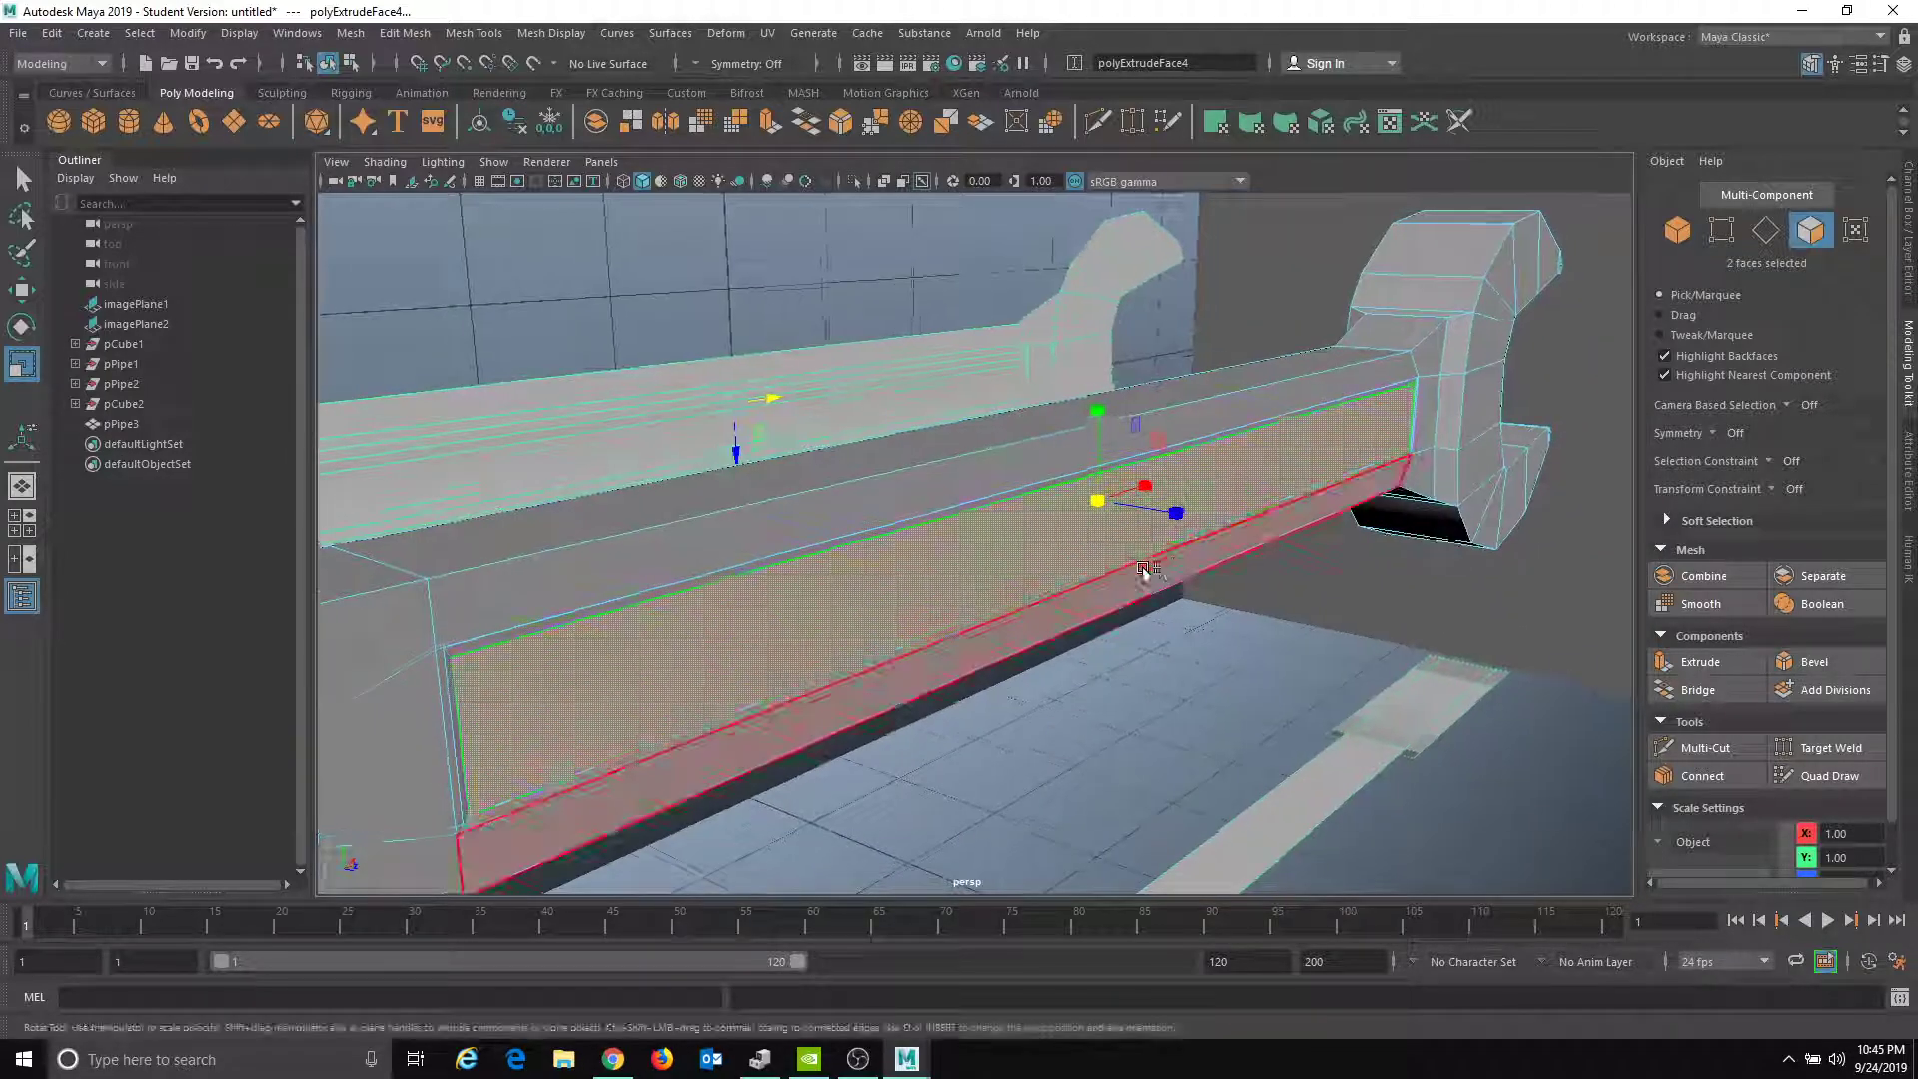
pyautogui.hotkey('ctrl', 'e')
pyautogui.moveTo(1149, 507)
pyautogui.mouseDown()
pyautogui.moveTo(1099, 501)
pyautogui.moveTo(1165, 513)
pyautogui.mouseUp()
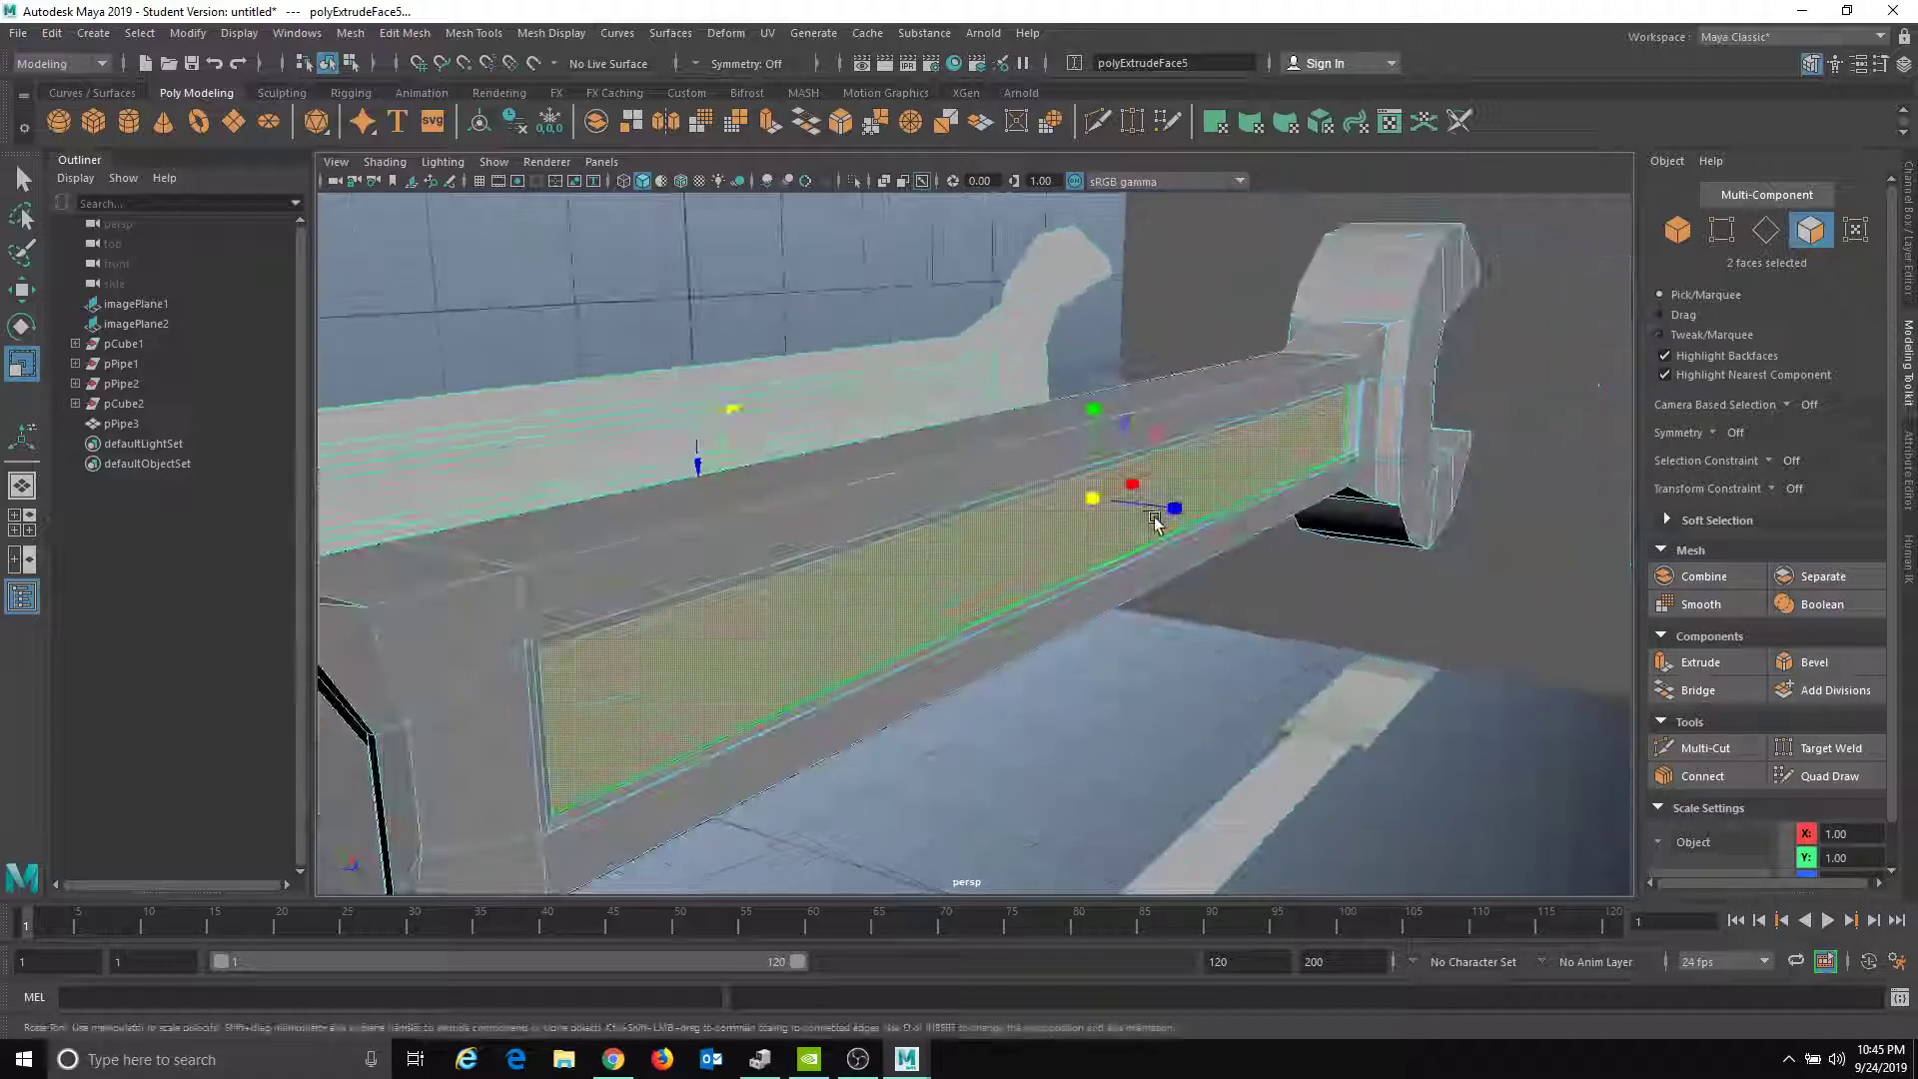
pyautogui.press('w')
pyautogui.moveTo(1165, 513); pyautogui.dragTo(1162, 511, button='middle')
pyautogui.keyDown('shift'); pyautogui.moveTo(1168, 511); pyautogui.dragTo(1019, 497); pyautogui.keyUp('shift')
# - Examine the recessed handle panel in smooth mesh preview, from the ring end to the open jaw
pyautogui.scroll(4, 1019, 496)
pyautogui.keyDown('alt'); pyautogui.moveTo(1019, 496); pyautogui.dragTo(1439, 553, button='middle'); pyautogui.keyUp('alt')
pyautogui.keyDown('alt'); pyautogui.moveTo(1439, 553); pyautogui.dragTo(813, 577); pyautogui.keyUp('alt')
pyautogui.press('3')
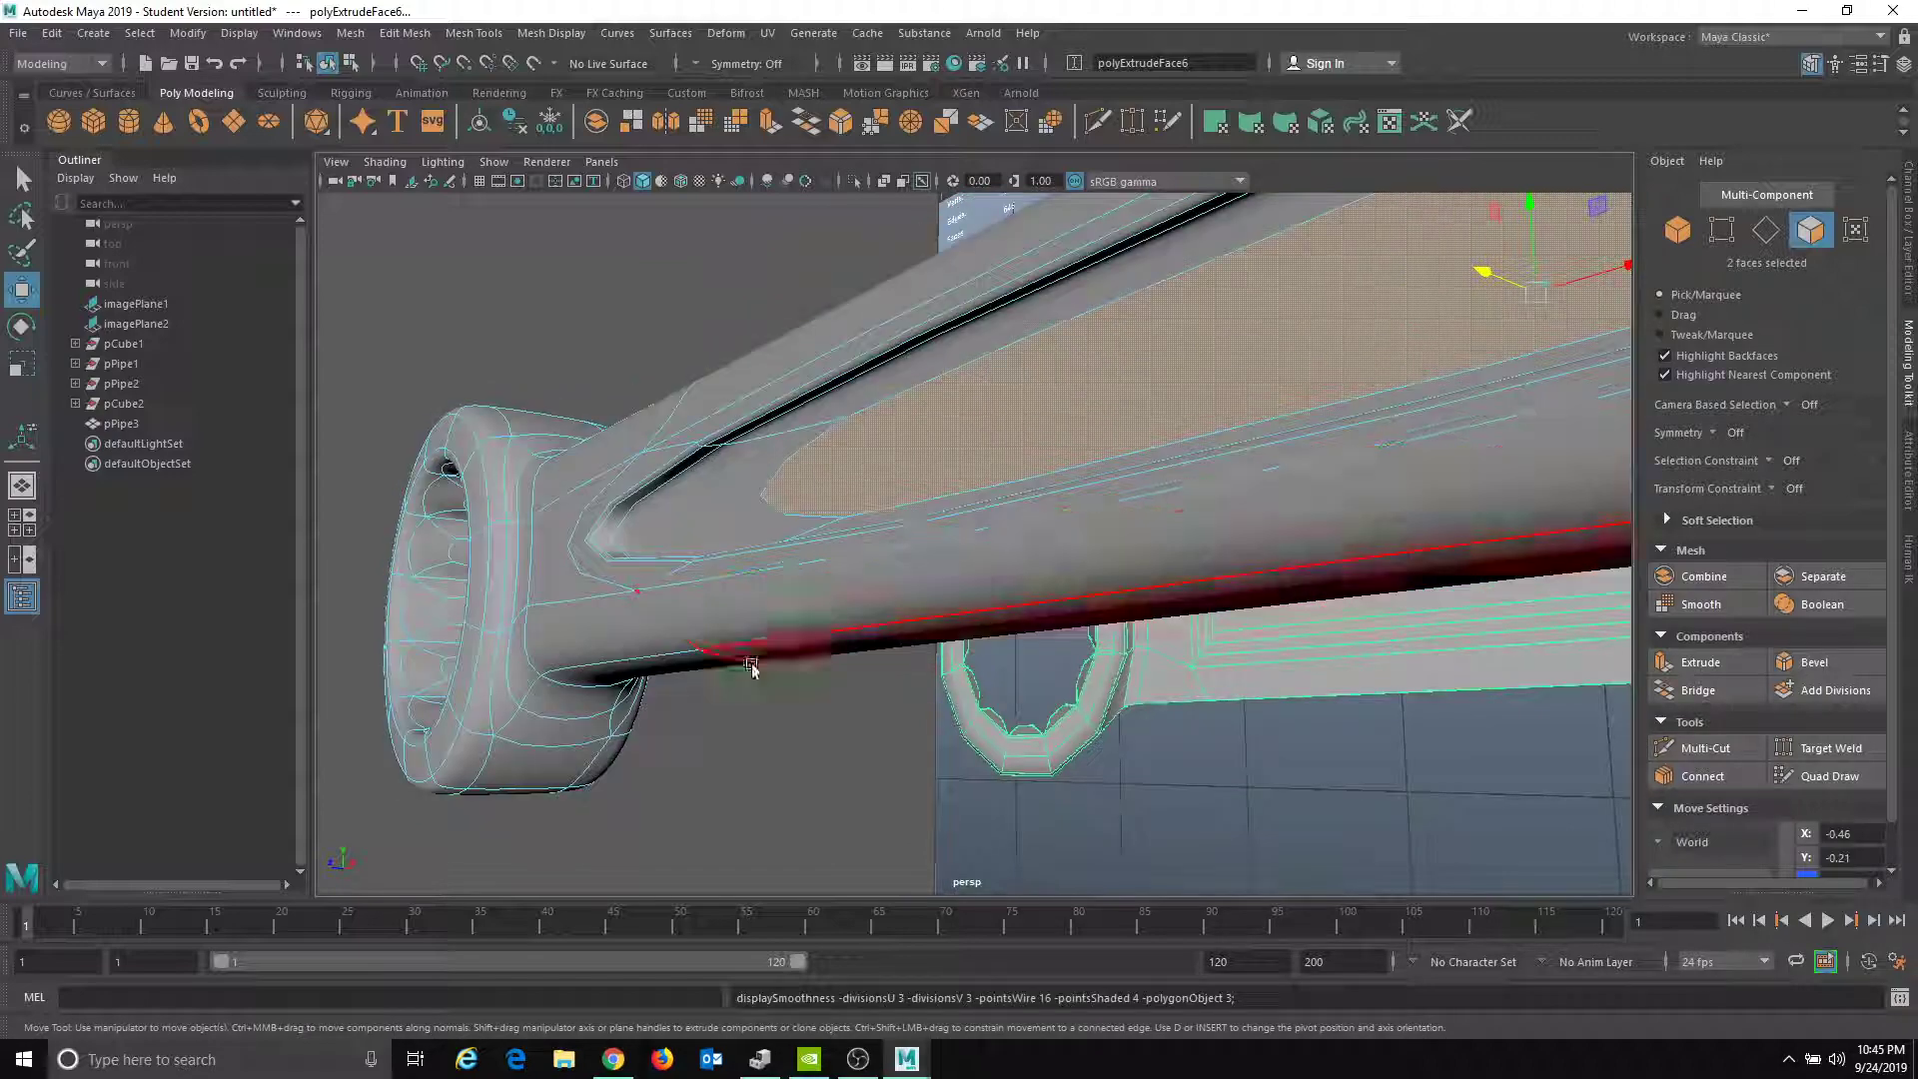
pyautogui.click(612, 231)
pyautogui.scroll(-4, 612, 231)
pyautogui.keyDown('alt'); pyautogui.moveTo(613, 231); pyautogui.dragTo(889, 544); pyautogui.keyUp('alt')
pyautogui.moveTo(889, 545); pyautogui.dragTo(1015, 489, button='right')
pyautogui.keyDown('alt'); pyautogui.moveTo(1015, 489); pyautogui.dragTo(1255, 649); pyautogui.keyUp('alt')
pyautogui.click(1255, 650)
pyautogui.keyDown('alt'); pyautogui.moveTo(1423, 689); pyautogui.dragTo(1180, 640); pyautogui.keyUp('alt')
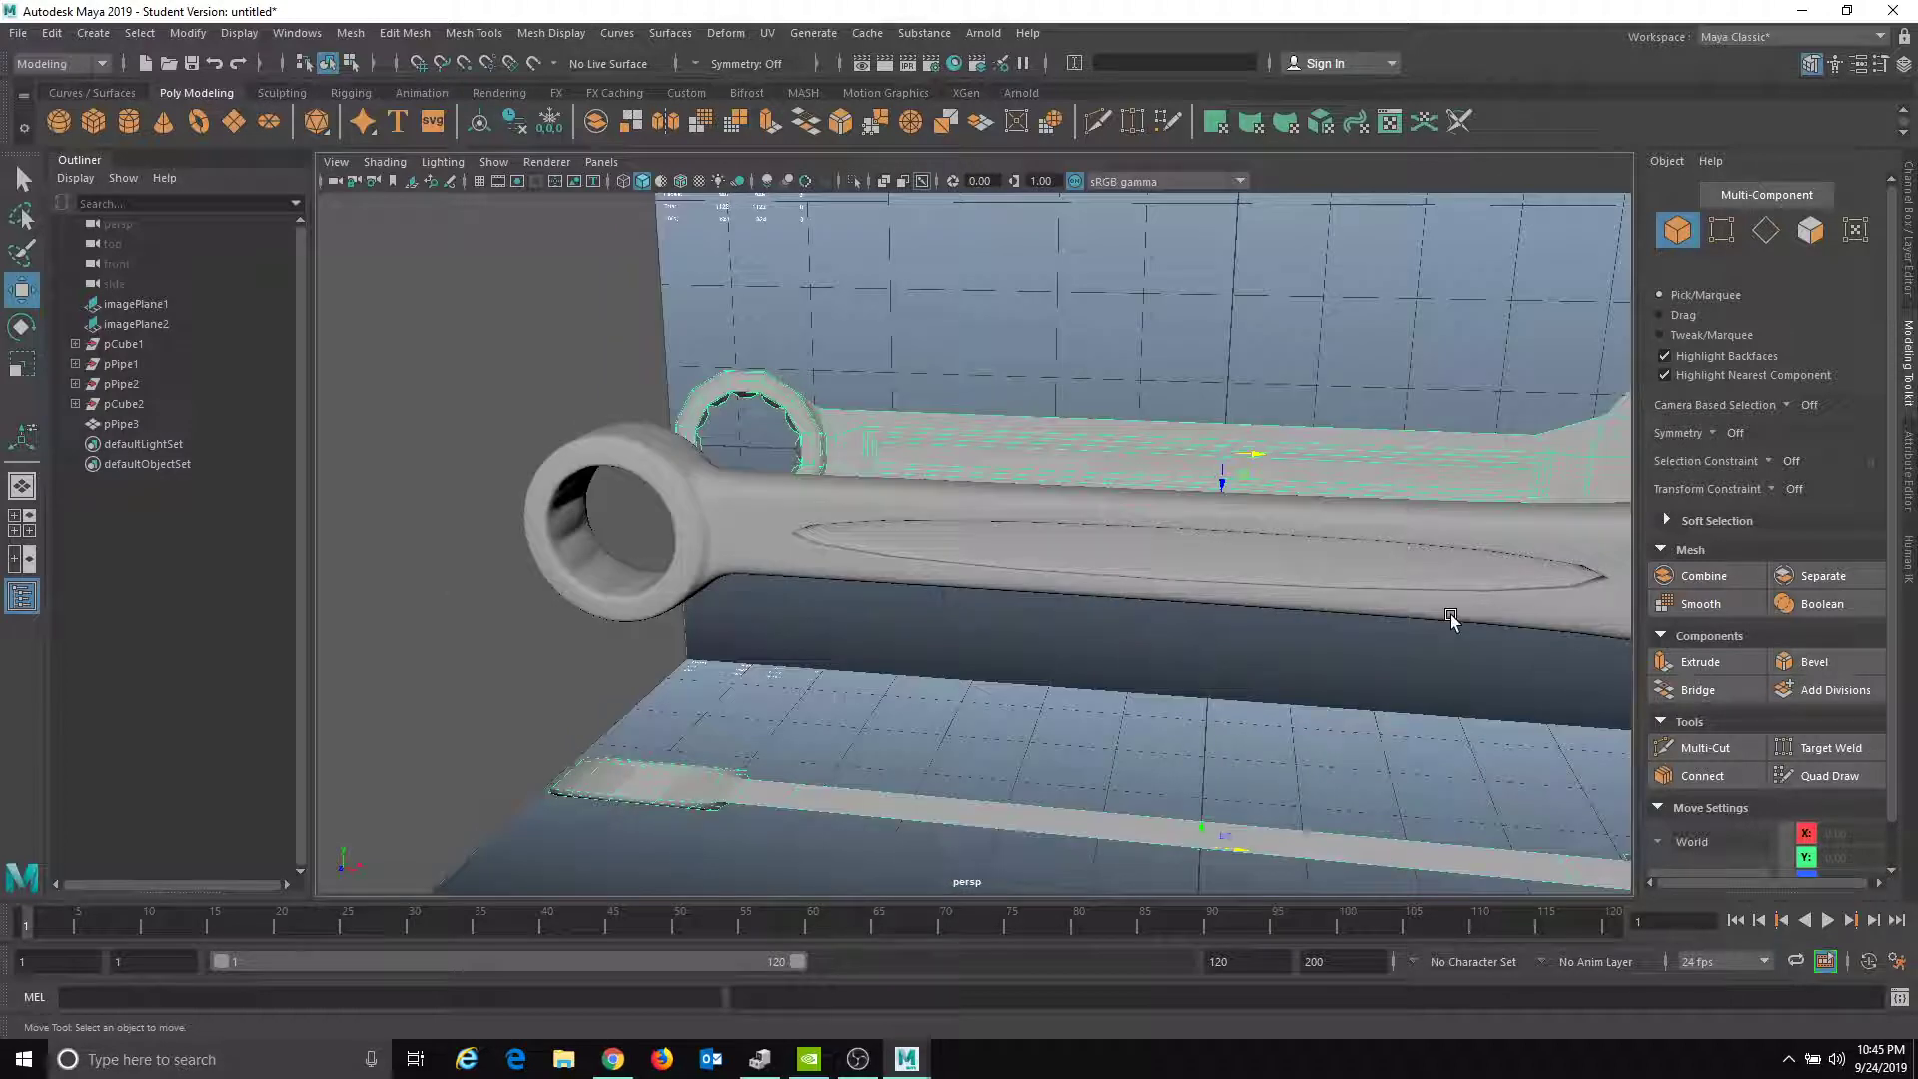
pyautogui.keyDown('alt'); pyautogui.moveTo(1407, 603); pyautogui.dragTo(1206, 476); pyautogui.keyUp('alt')
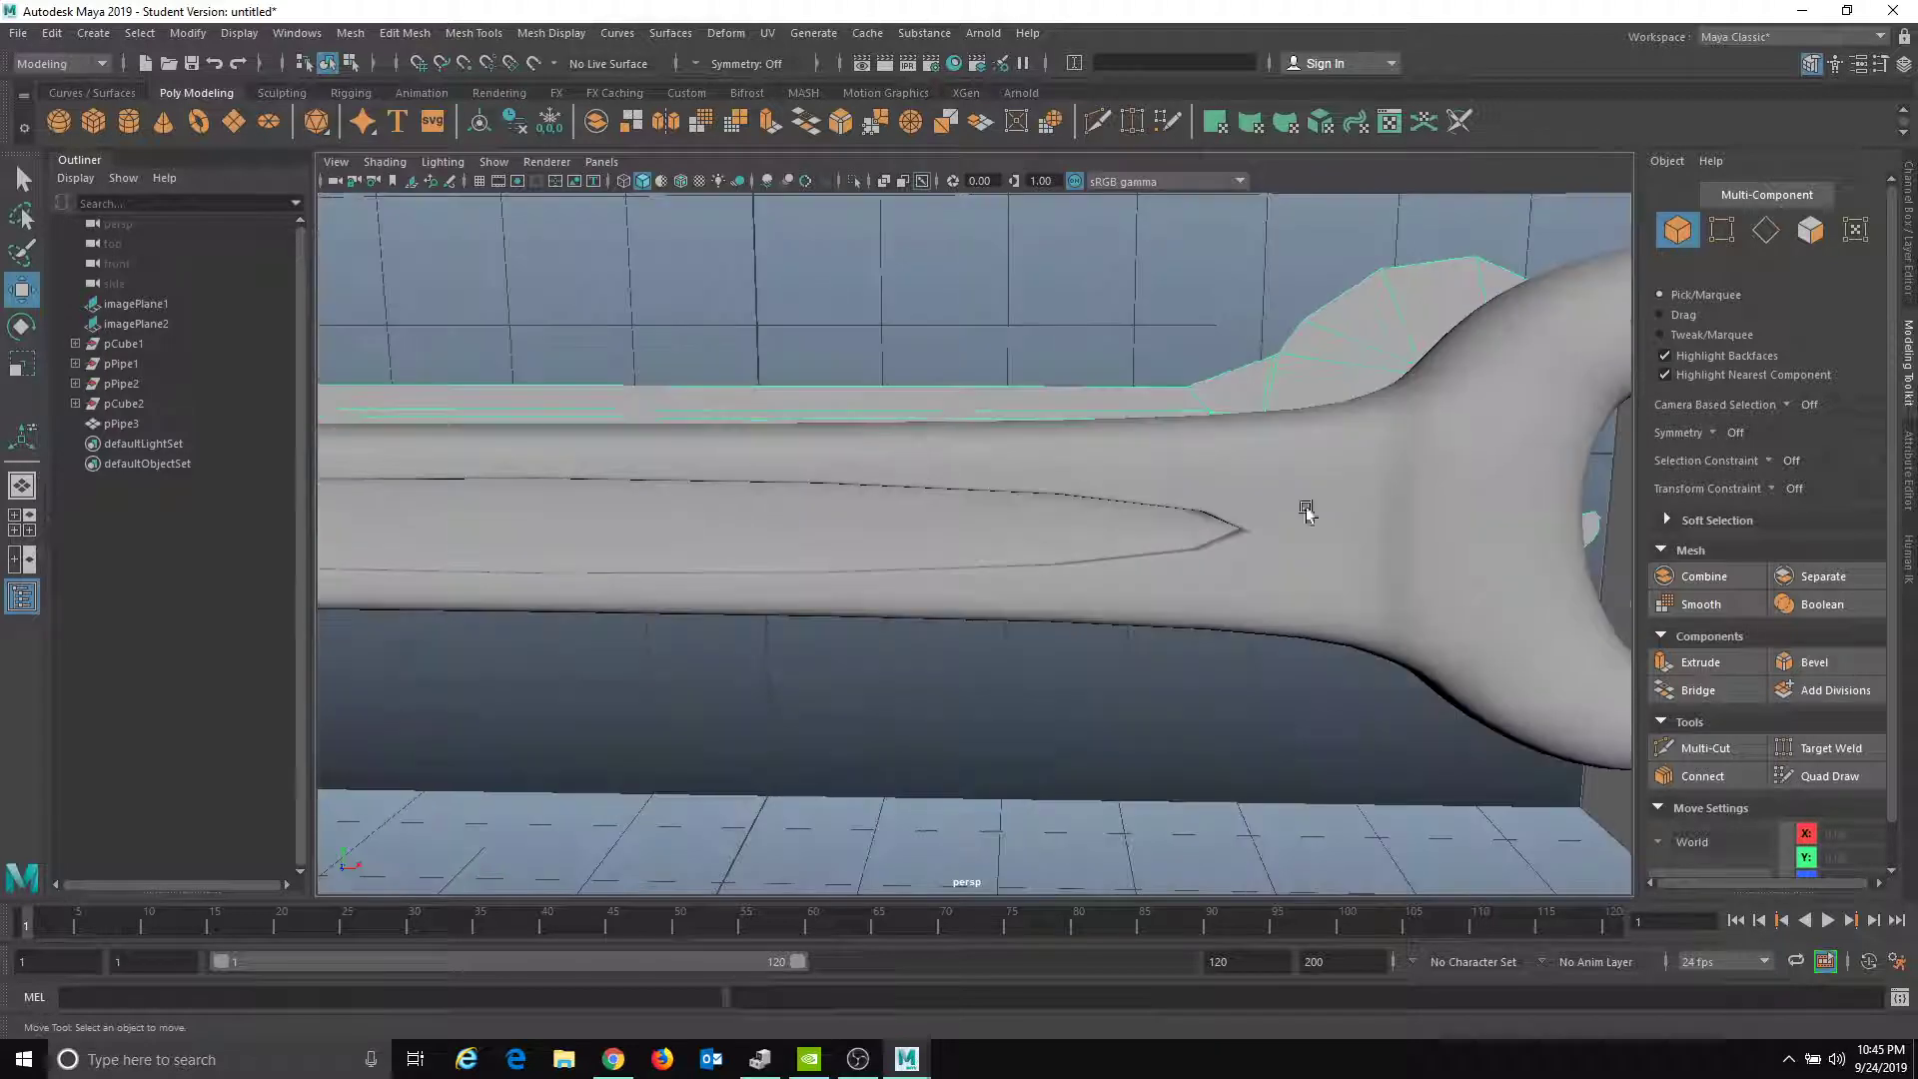
pyautogui.keyDown('alt'); pyautogui.moveTo(1265, 598); pyautogui.dragTo(852, 591, button='right'); pyautogui.keyUp('alt')
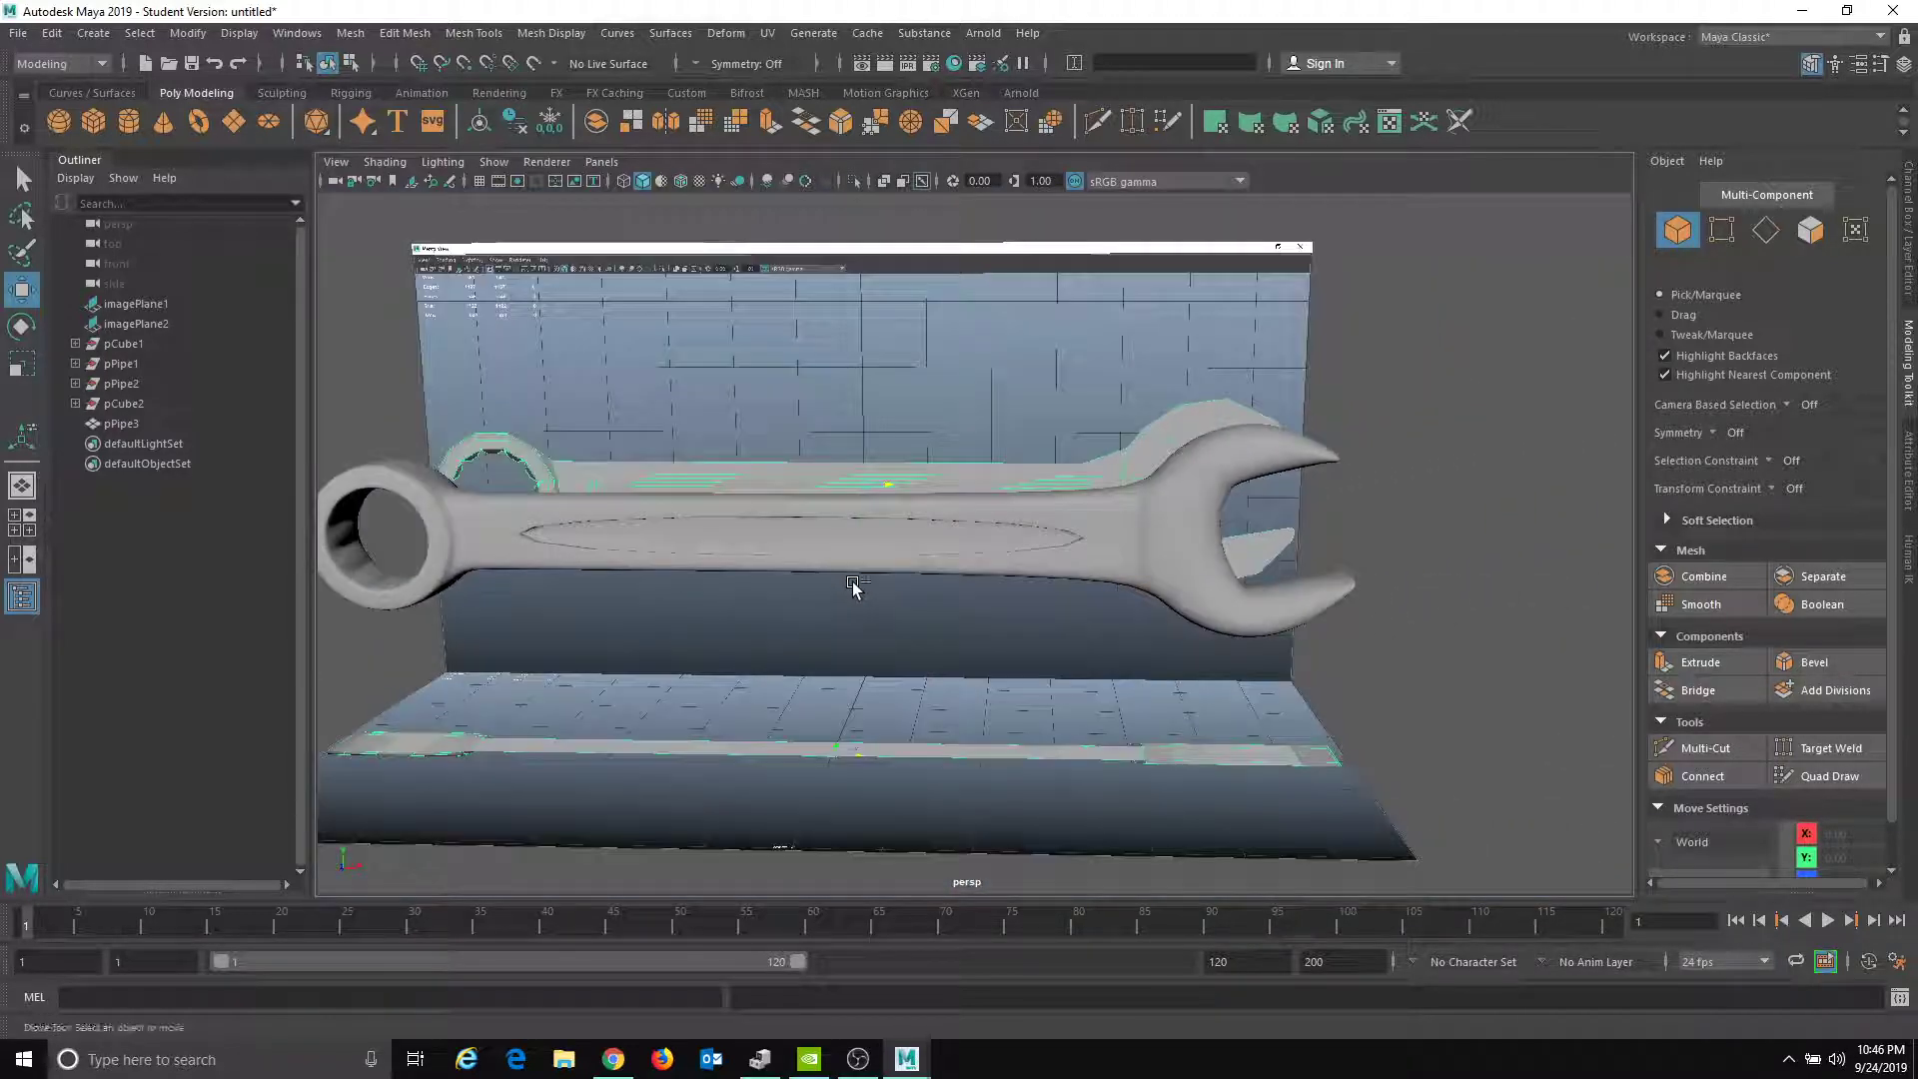
# - Reselect the wrench, show its unsmoothed mesh and switch to edge selection at a corner of the handle recess
pyautogui.hotkey('ctrl', 'z')
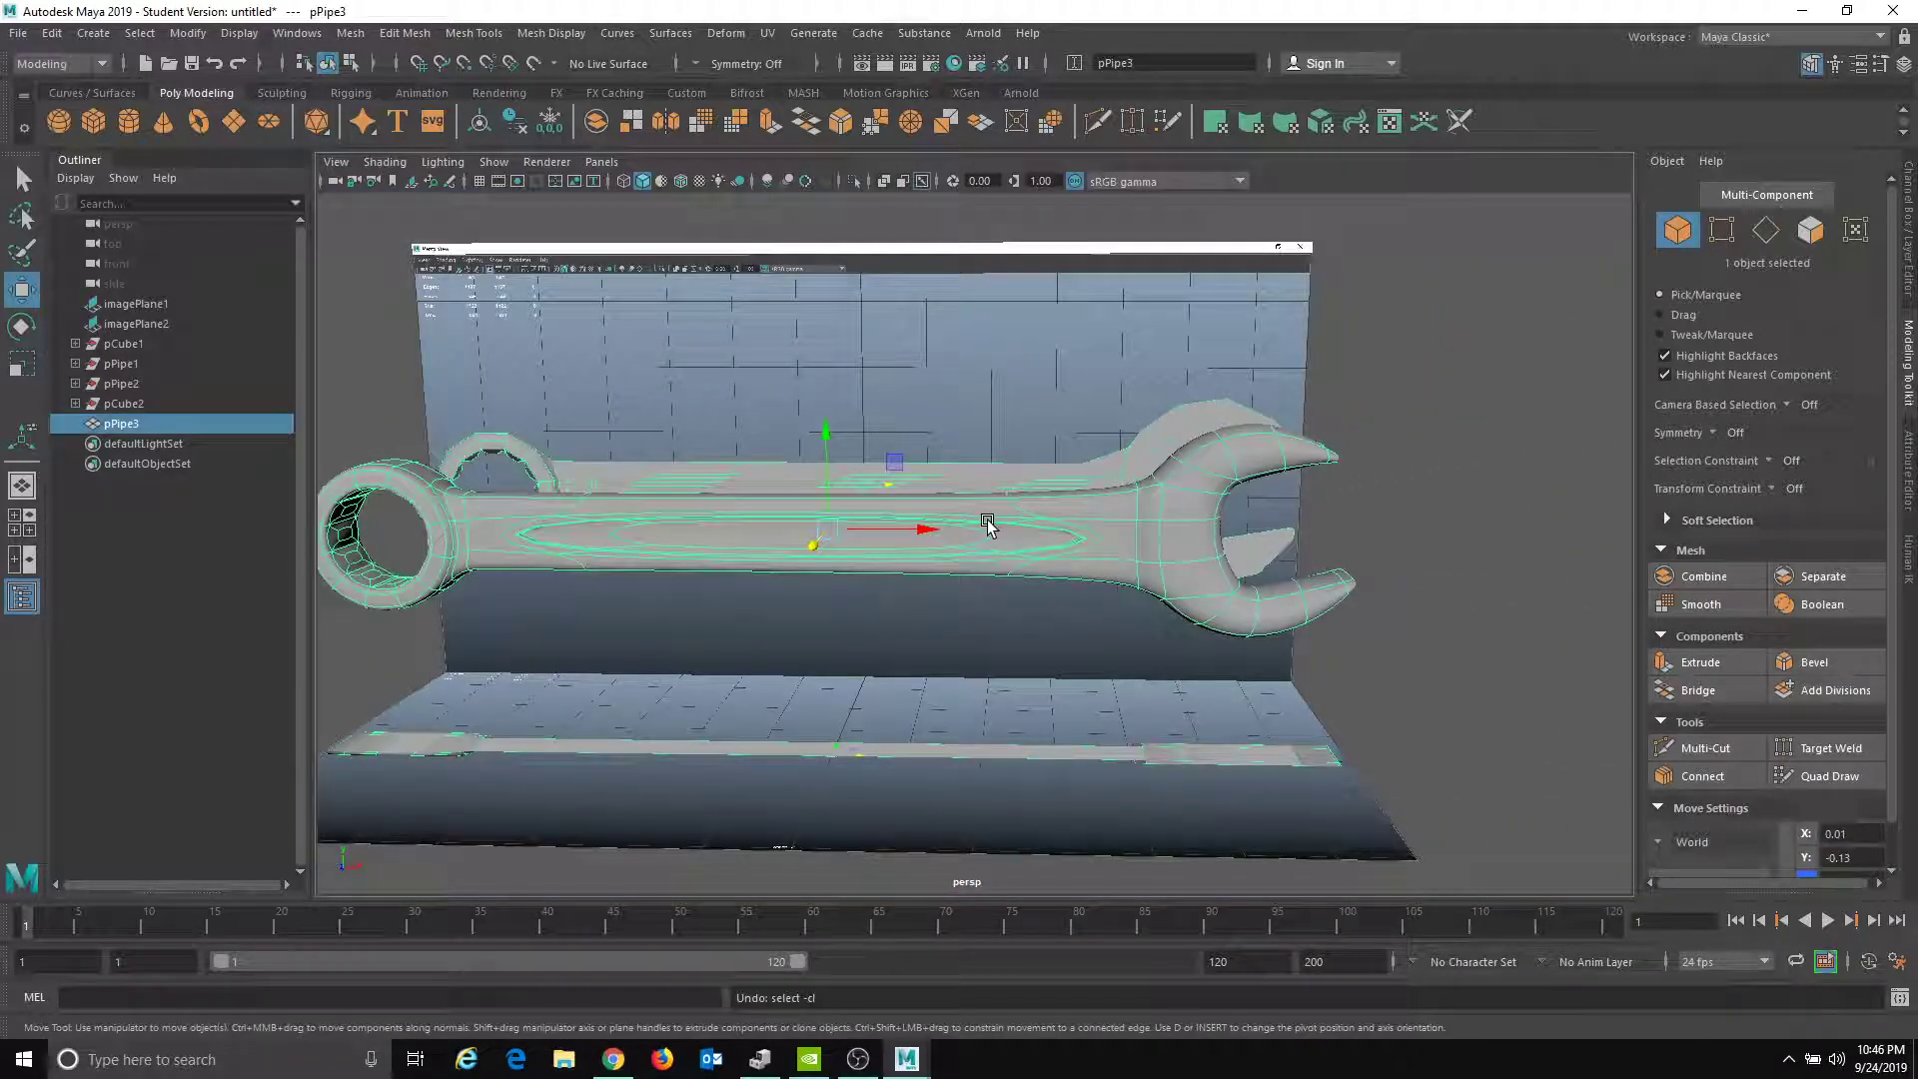
pyautogui.keyDown('alt'); pyautogui.moveTo(997, 530); pyautogui.dragTo(1237, 519, button='right'); pyautogui.keyUp('alt')
pyautogui.keyDown('alt'); pyautogui.moveTo(1237, 518); pyautogui.dragTo(1053, 500); pyautogui.keyUp('alt')
pyautogui.keyDown('alt'); pyautogui.moveTo(1053, 501); pyautogui.dragTo(1015, 582, button='right'); pyautogui.keyUp('alt')
pyautogui.keyDown('alt'); pyautogui.moveTo(1015, 582); pyautogui.dragTo(1220, 694); pyautogui.keyUp('alt')
pyautogui.moveTo(1198, 389); pyautogui.dragTo(1227, 235, button='right')
pyautogui.keyDown('alt'); pyautogui.moveTo(1227, 236); pyautogui.dragTo(1173, 501, button='middle'); pyautogui.keyUp('alt')
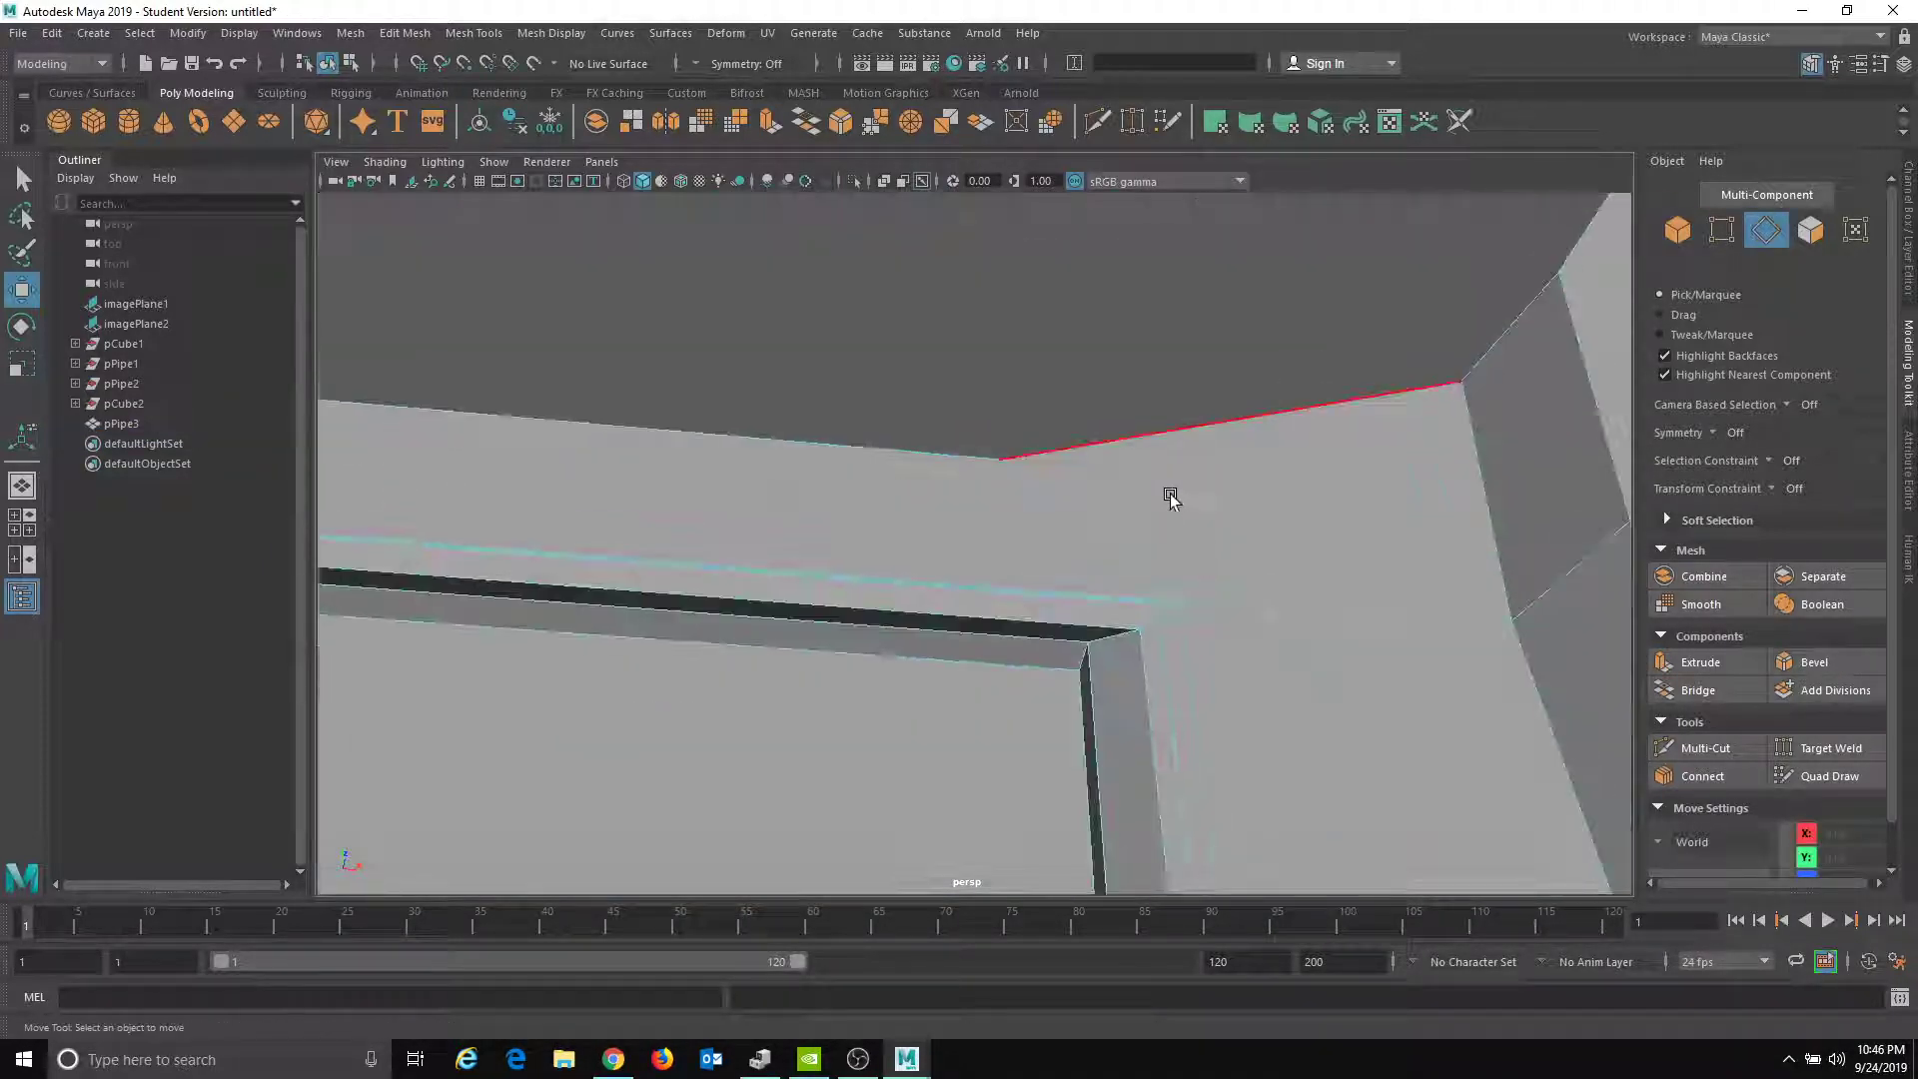
# - Select the edge loops around the recessed handle panel and bevel them with a fraction of 0.1
pyautogui.doubleClick(1102, 635)
pyautogui.keyDown('alt'); pyautogui.moveTo(1102, 636); pyautogui.dragTo(766, 496); pyautogui.keyUp('alt')
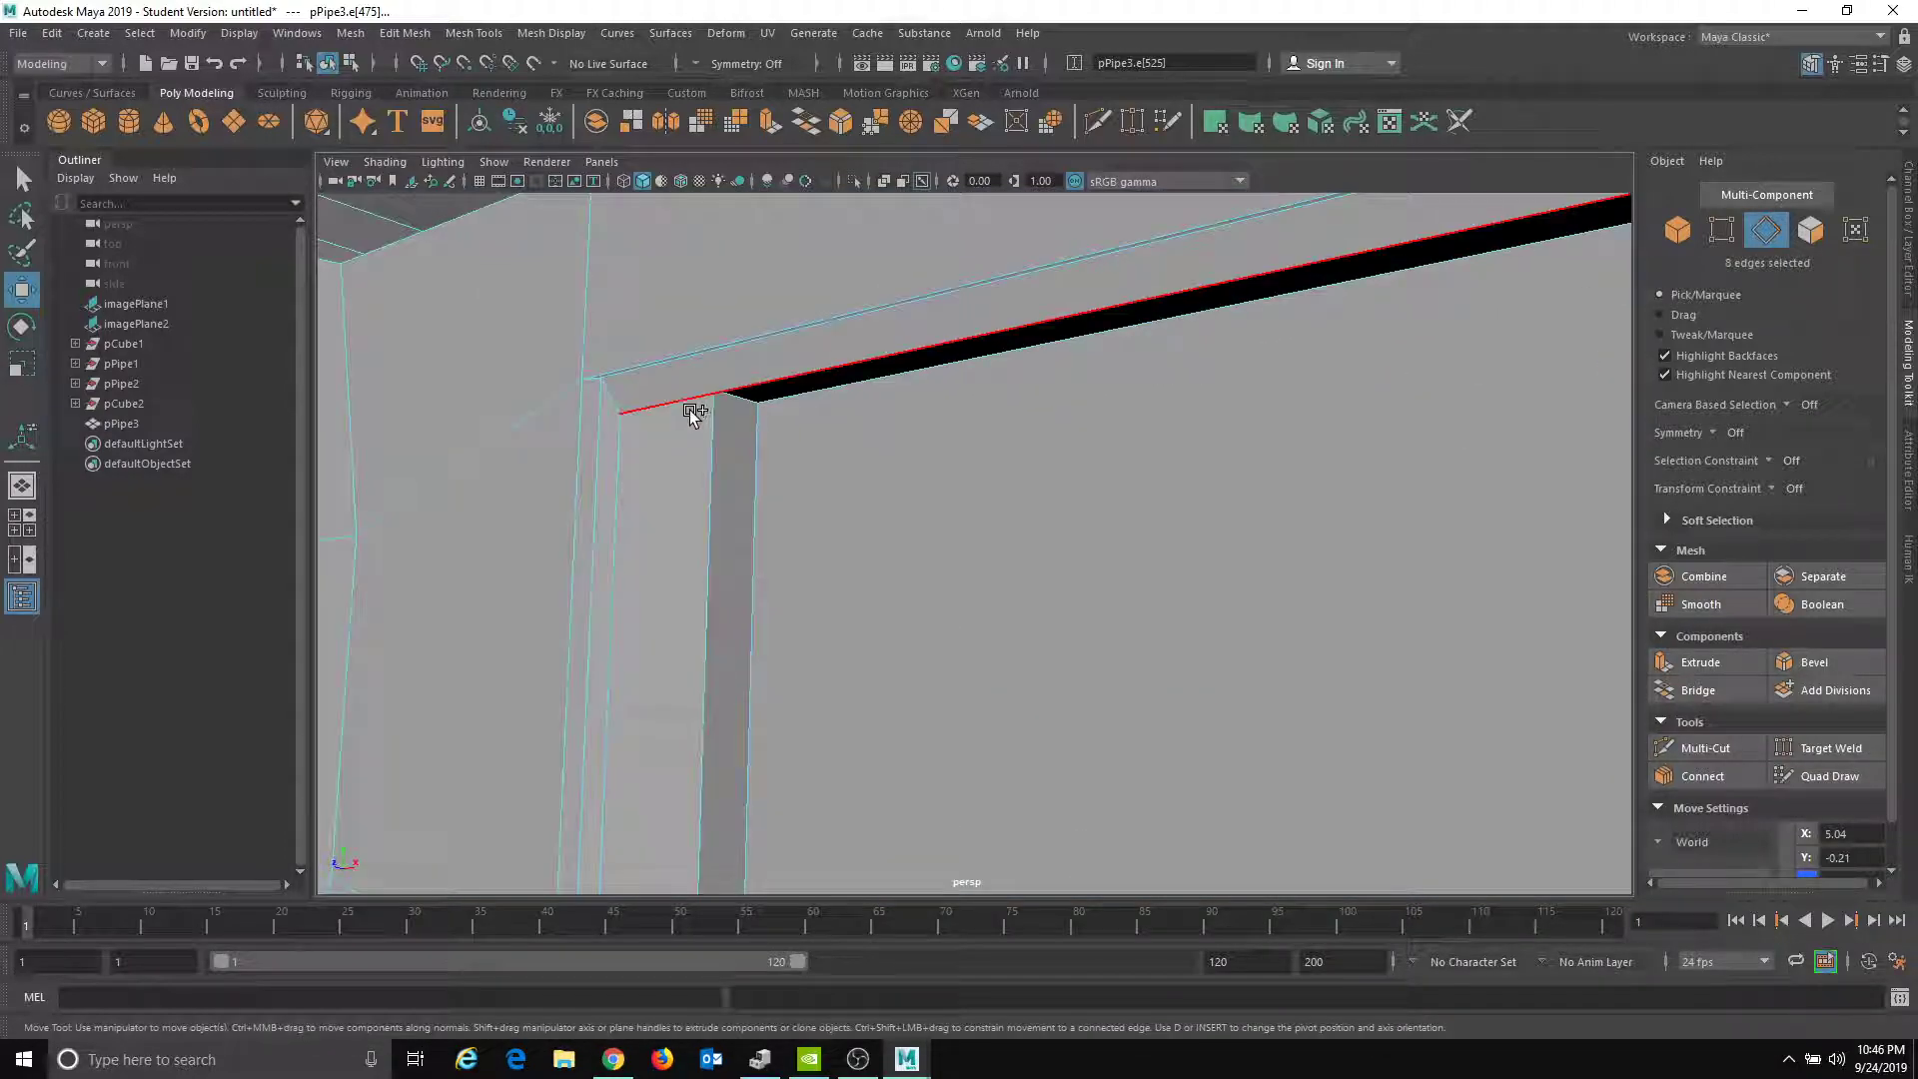
pyautogui.keyDown('shift'); pyautogui.doubleClick(618, 396); pyautogui.keyUp('shift')
pyautogui.scroll(-5, 625, 542)
pyautogui.keyDown('alt'); pyautogui.moveTo(626, 541); pyautogui.dragTo(662, 415); pyautogui.keyUp('alt')
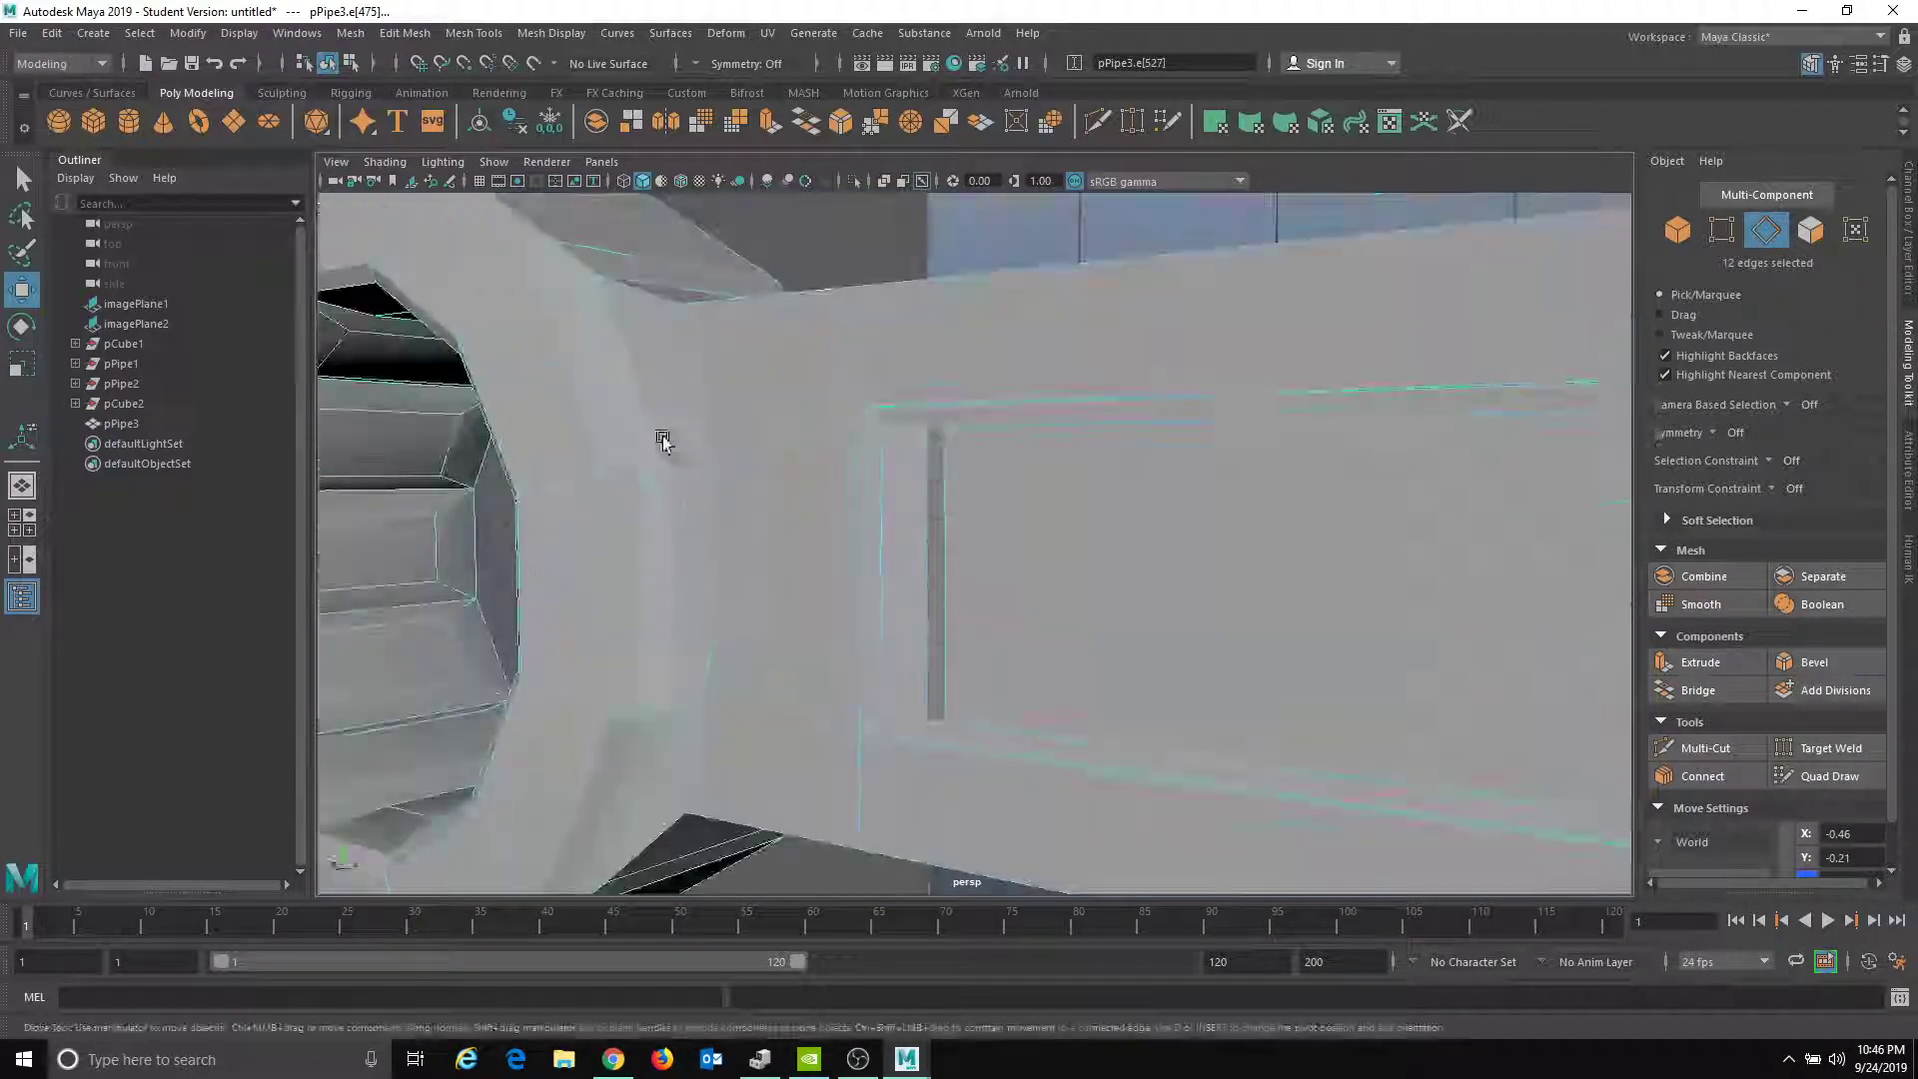
pyautogui.keyDown('shift'); pyautogui.doubleClick(875, 727); pyautogui.keyUp('shift')
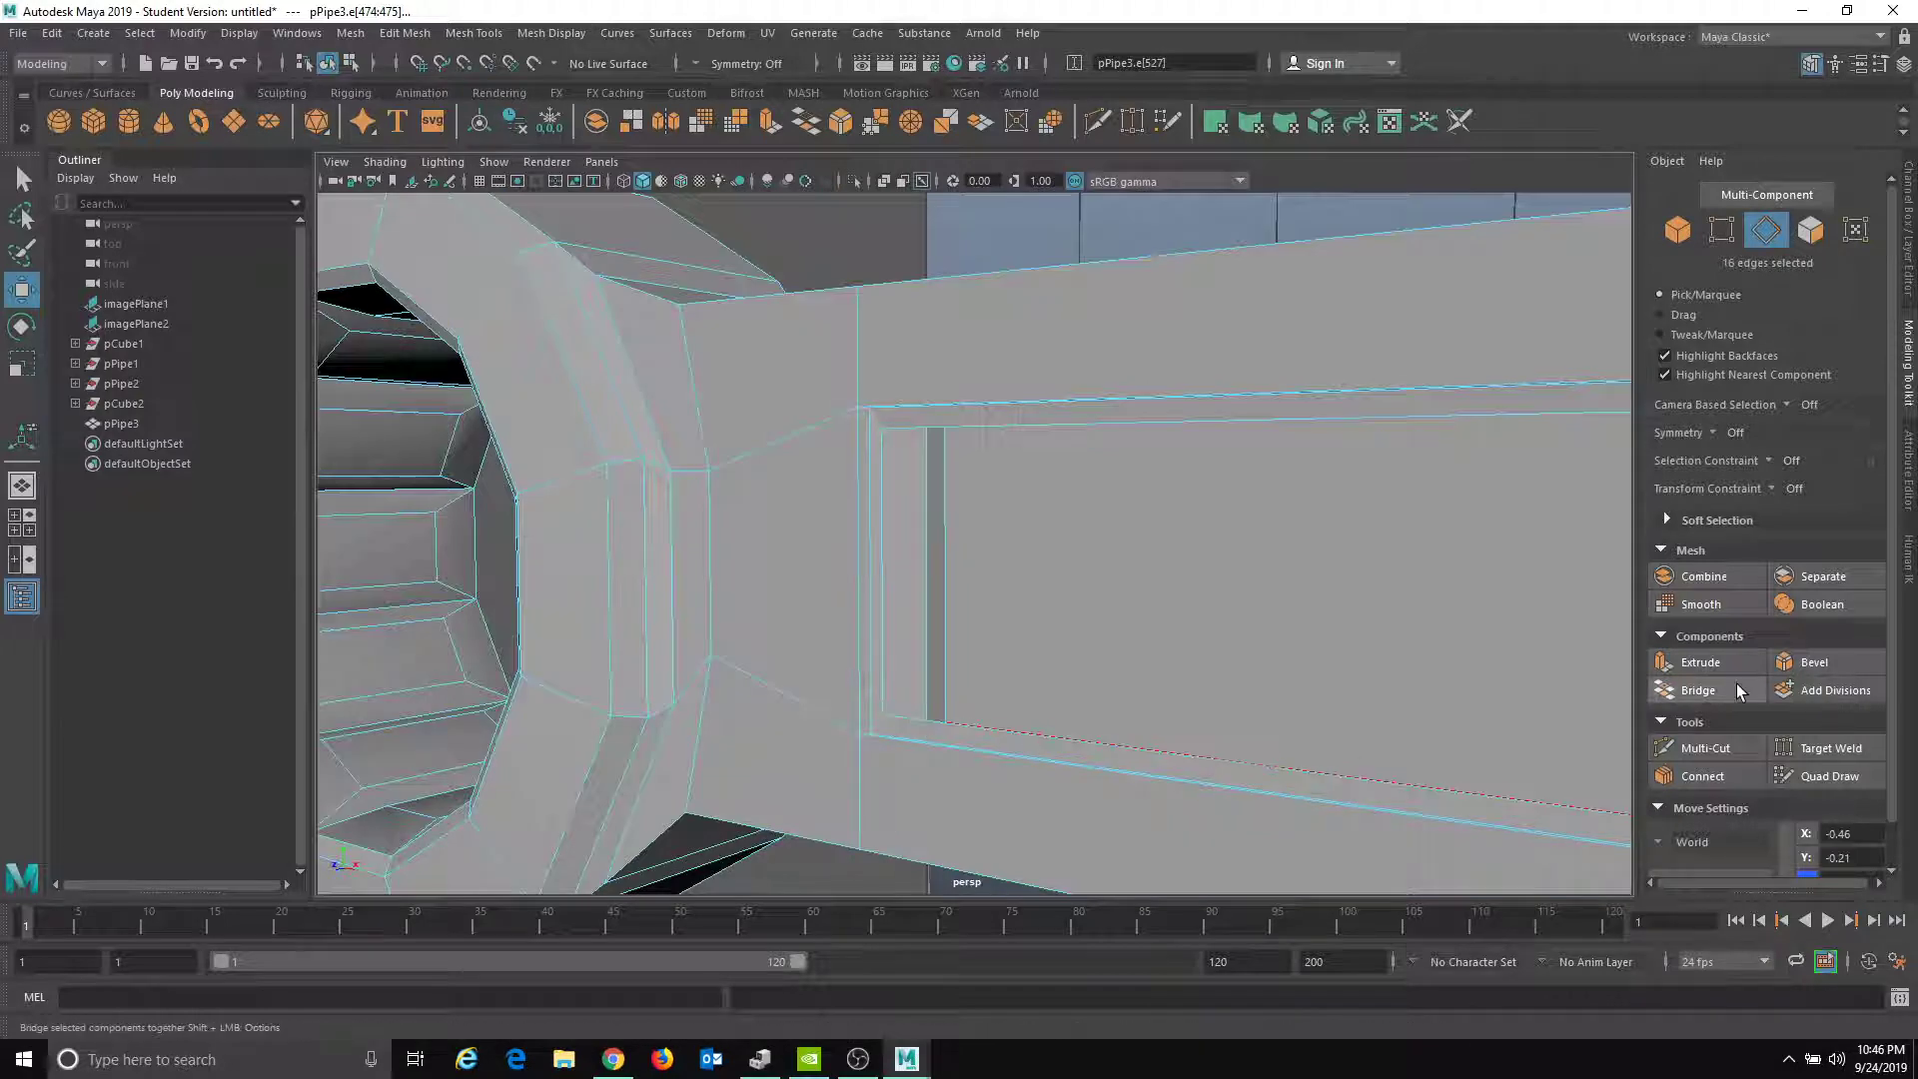
pyautogui.click(1802, 665)
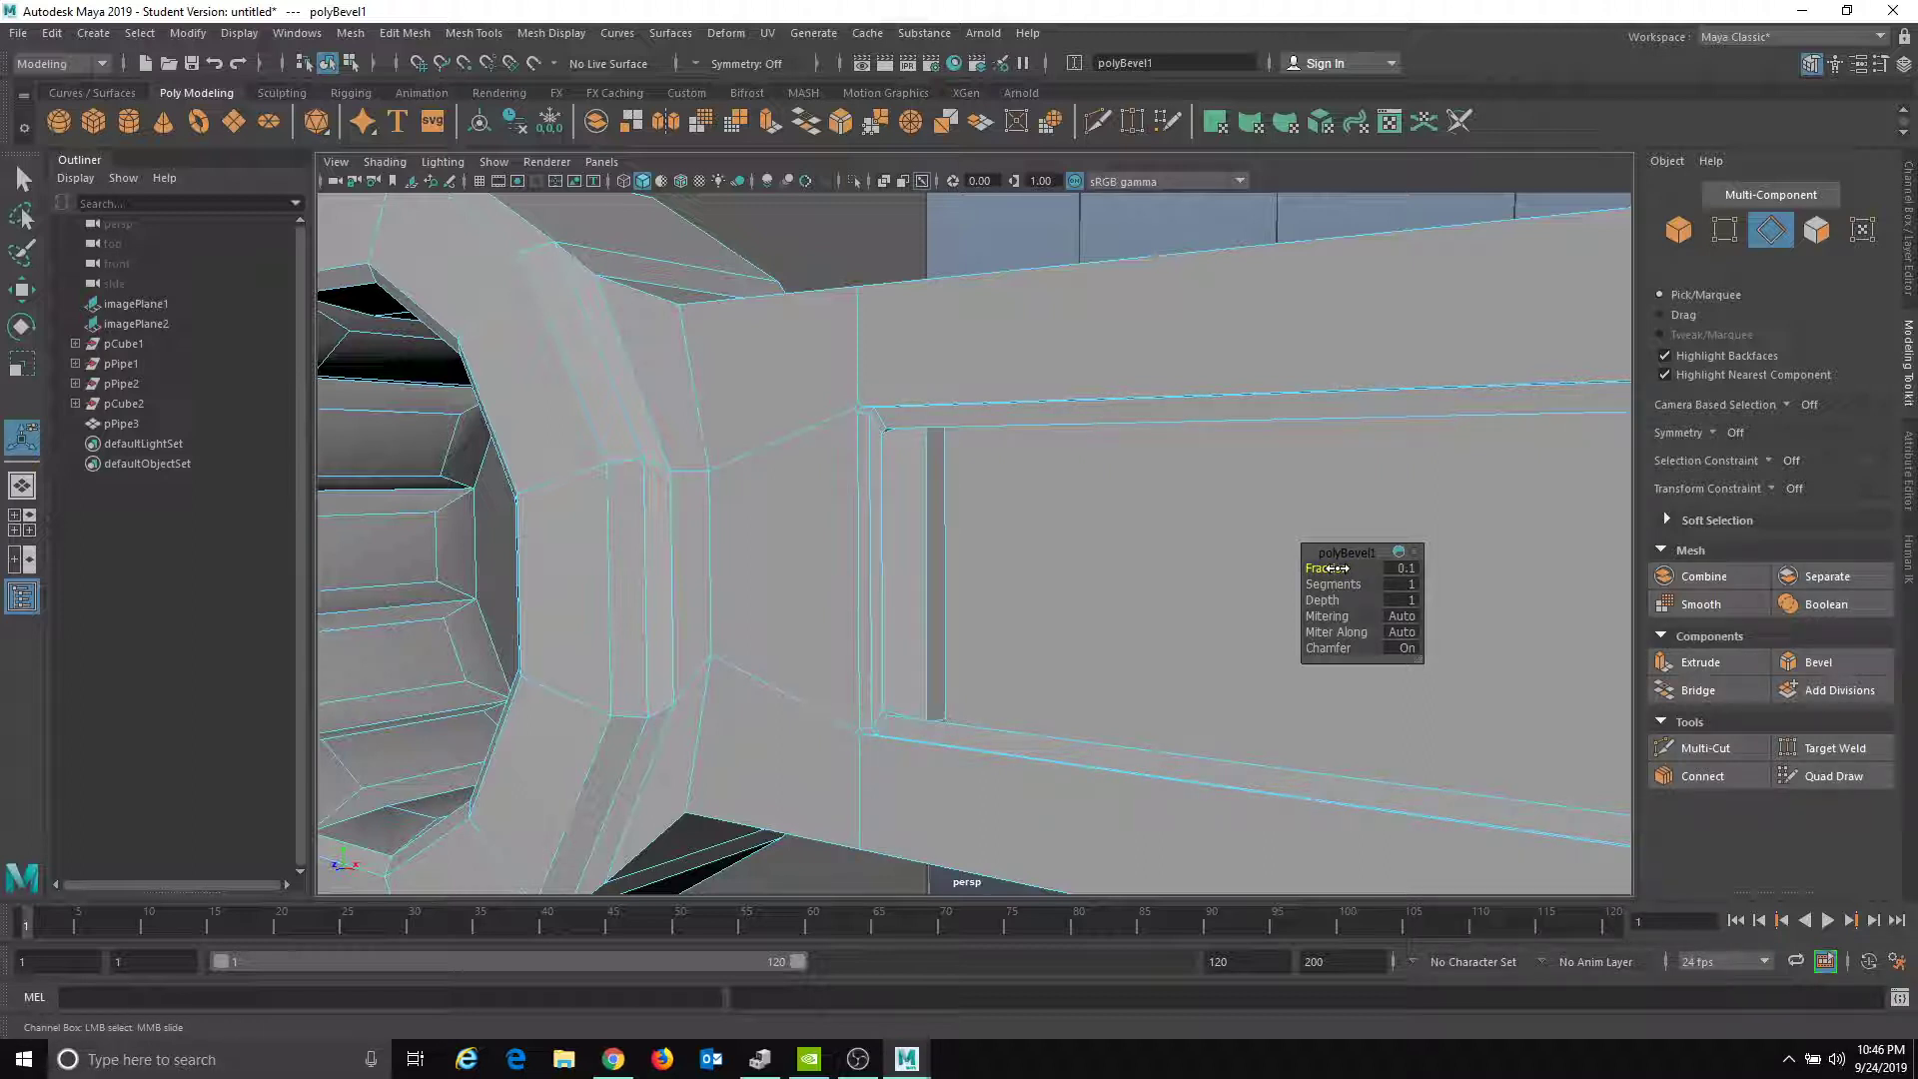
# - Return to object mode and compare the recess on both sides of the handle in smooth mesh preview
pyautogui.press('3')
pyautogui.moveTo(908, 710); pyautogui.dragTo(705, 514, button='right')
pyautogui.click(969, 661)
pyautogui.keyDown('alt'); pyautogui.moveTo(969, 662); pyautogui.dragTo(1199, 654); pyautogui.keyUp('alt')
pyautogui.keyDown('alt'); pyautogui.moveTo(1199, 655); pyautogui.dragTo(799, 550, button='middle'); pyautogui.keyUp('alt')
pyautogui.keyDown('alt'); pyautogui.moveTo(799, 550); pyautogui.dragTo(917, 570, button='right'); pyautogui.keyUp('alt')
pyautogui.scroll(2, 917, 569)
pyautogui.keyDown('alt'); pyautogui.moveTo(1174, 345); pyautogui.dragTo(1337, 406); pyautogui.keyUp('alt')
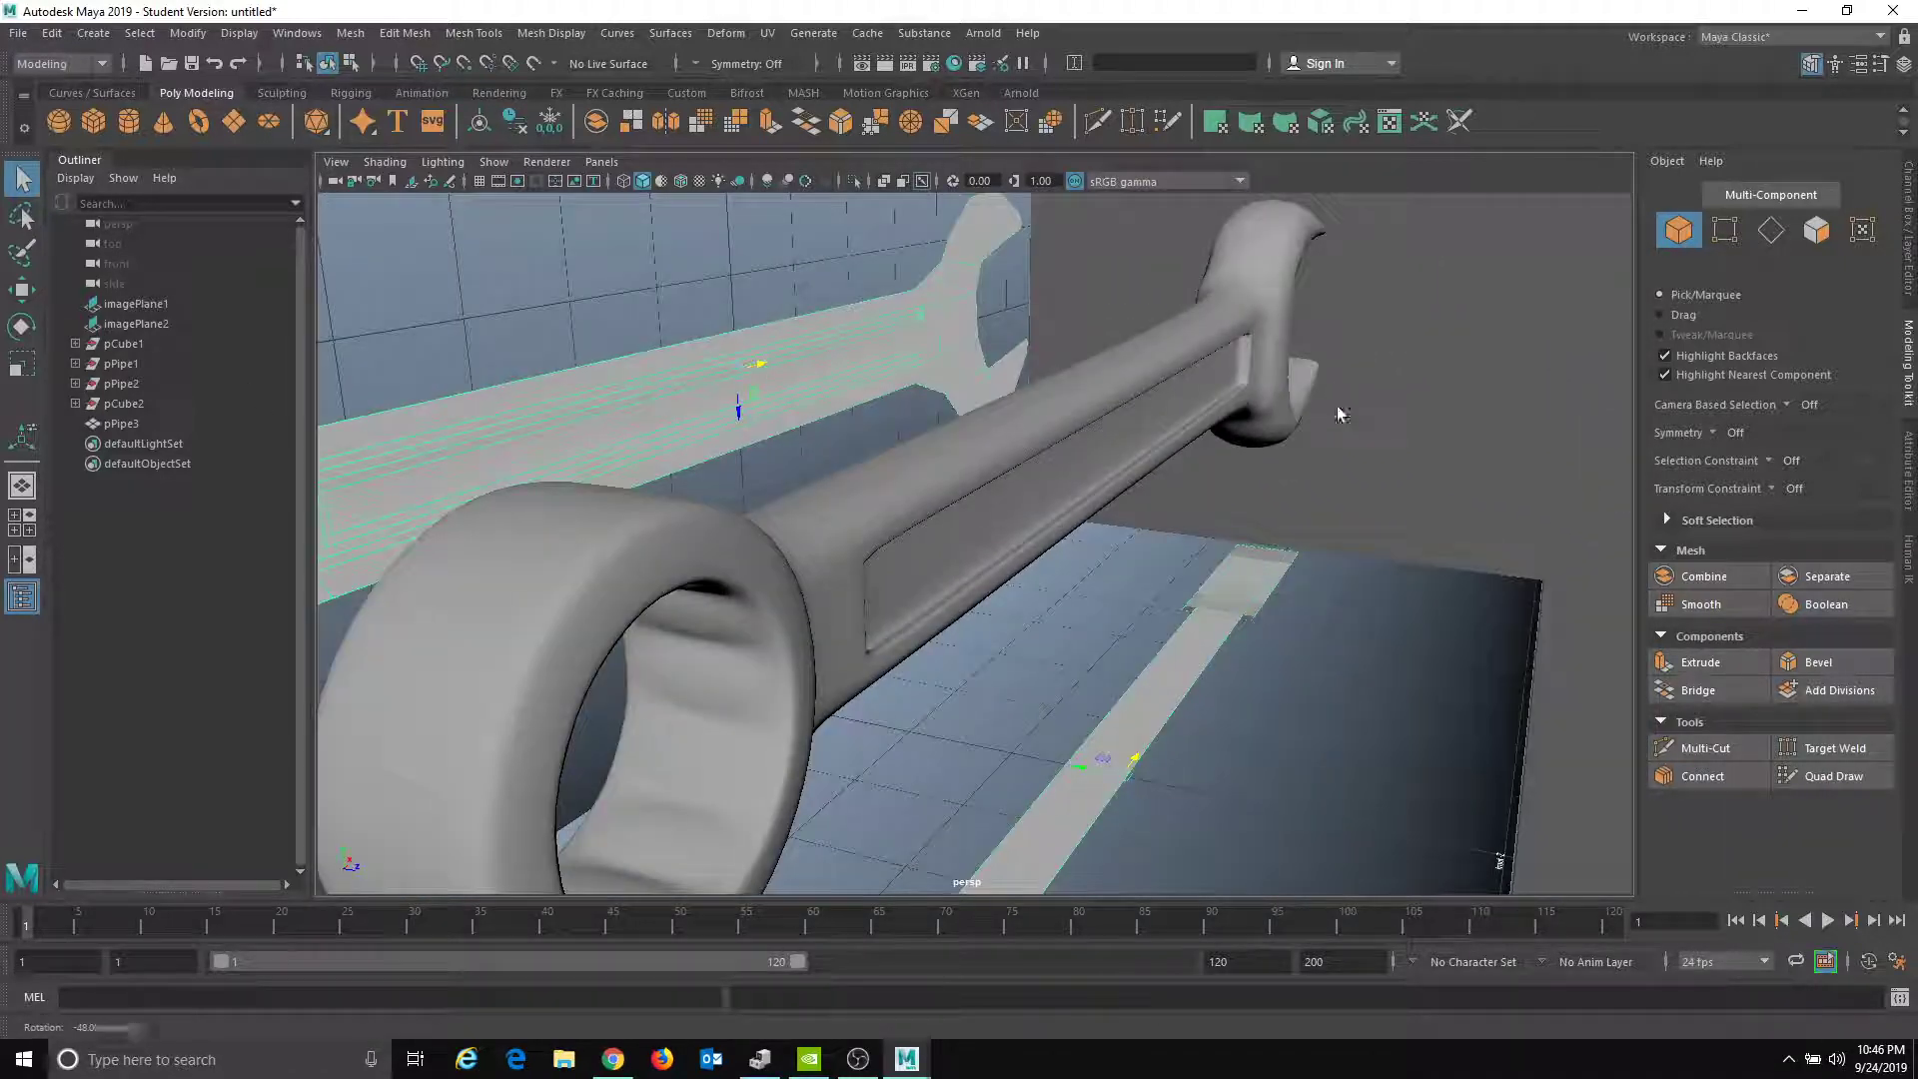
pyautogui.keyDown('alt'); pyautogui.moveTo(1306, 491); pyautogui.dragTo(1301, 463); pyautogui.keyUp('alt')
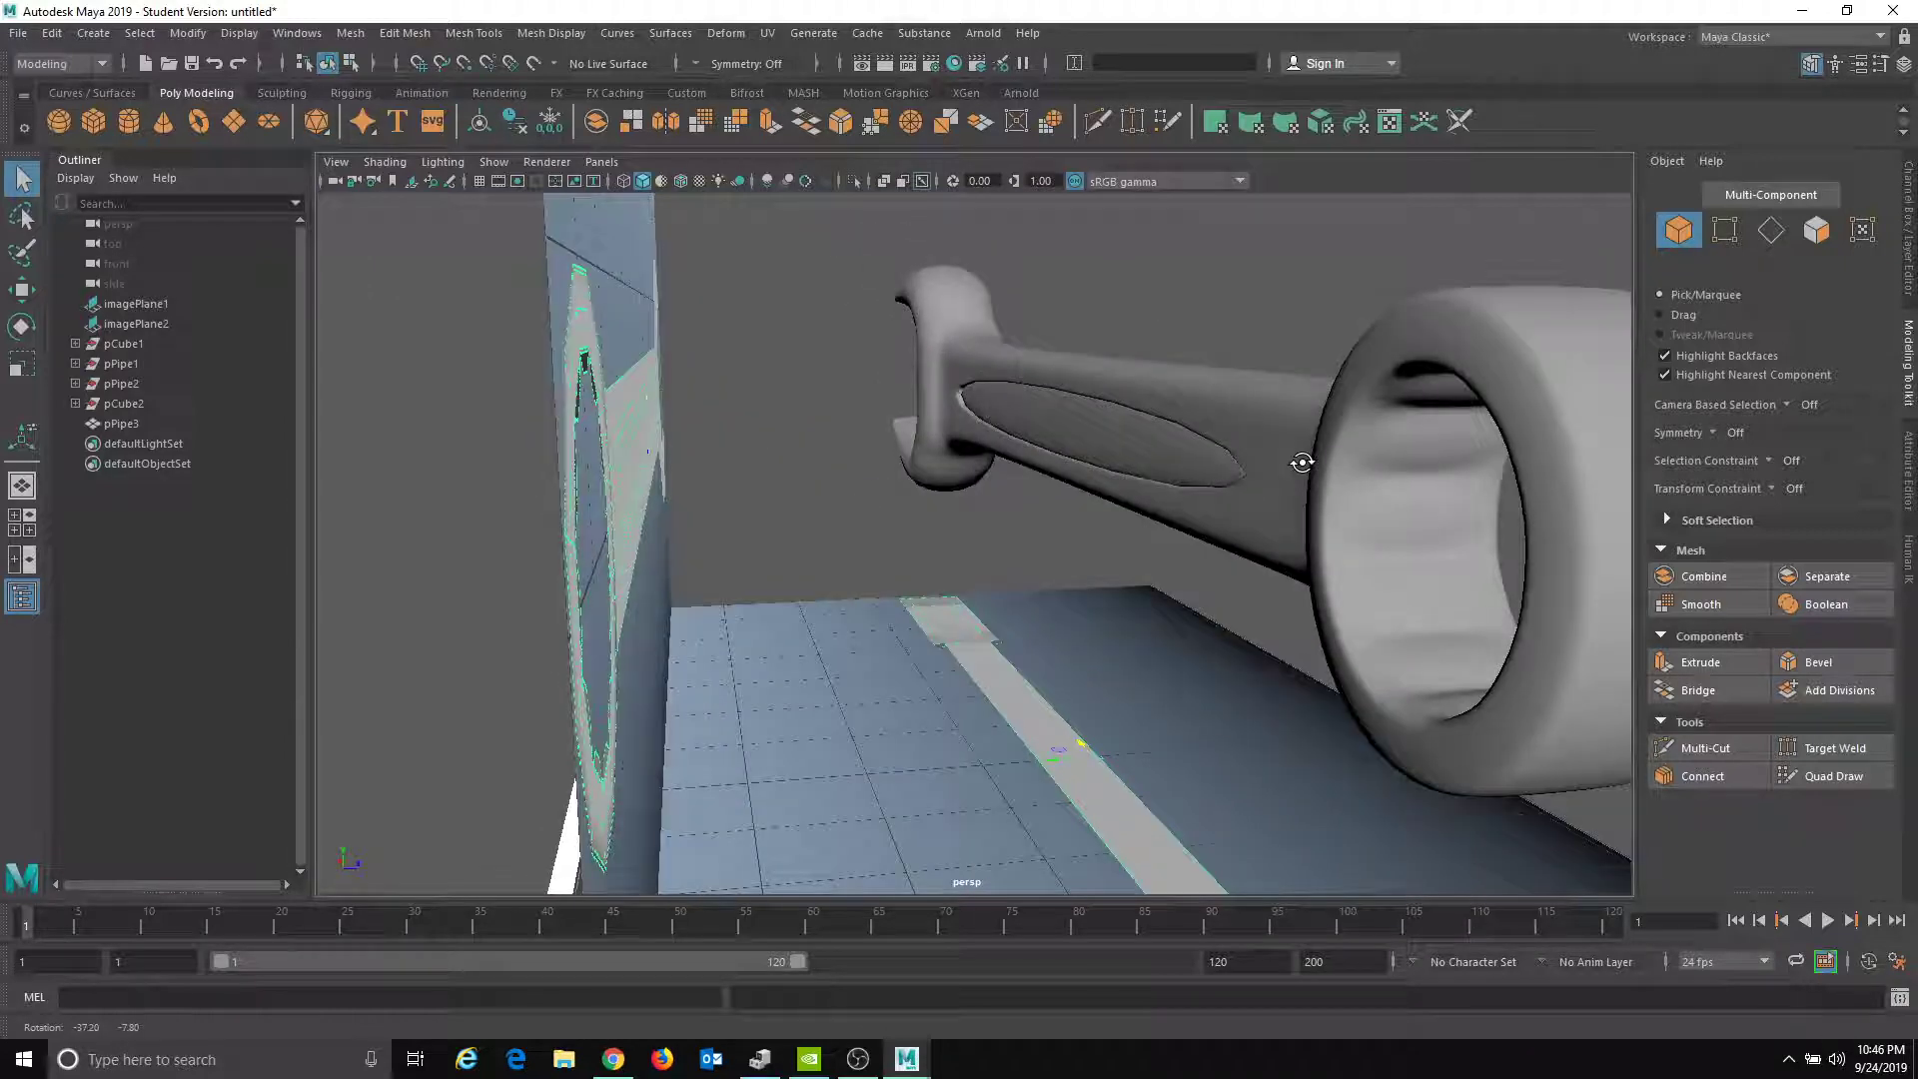
# - Turn off the smooth preview of the wrench and examine the recess geometry on the handle from several angles
pyautogui.click(1113, 445)
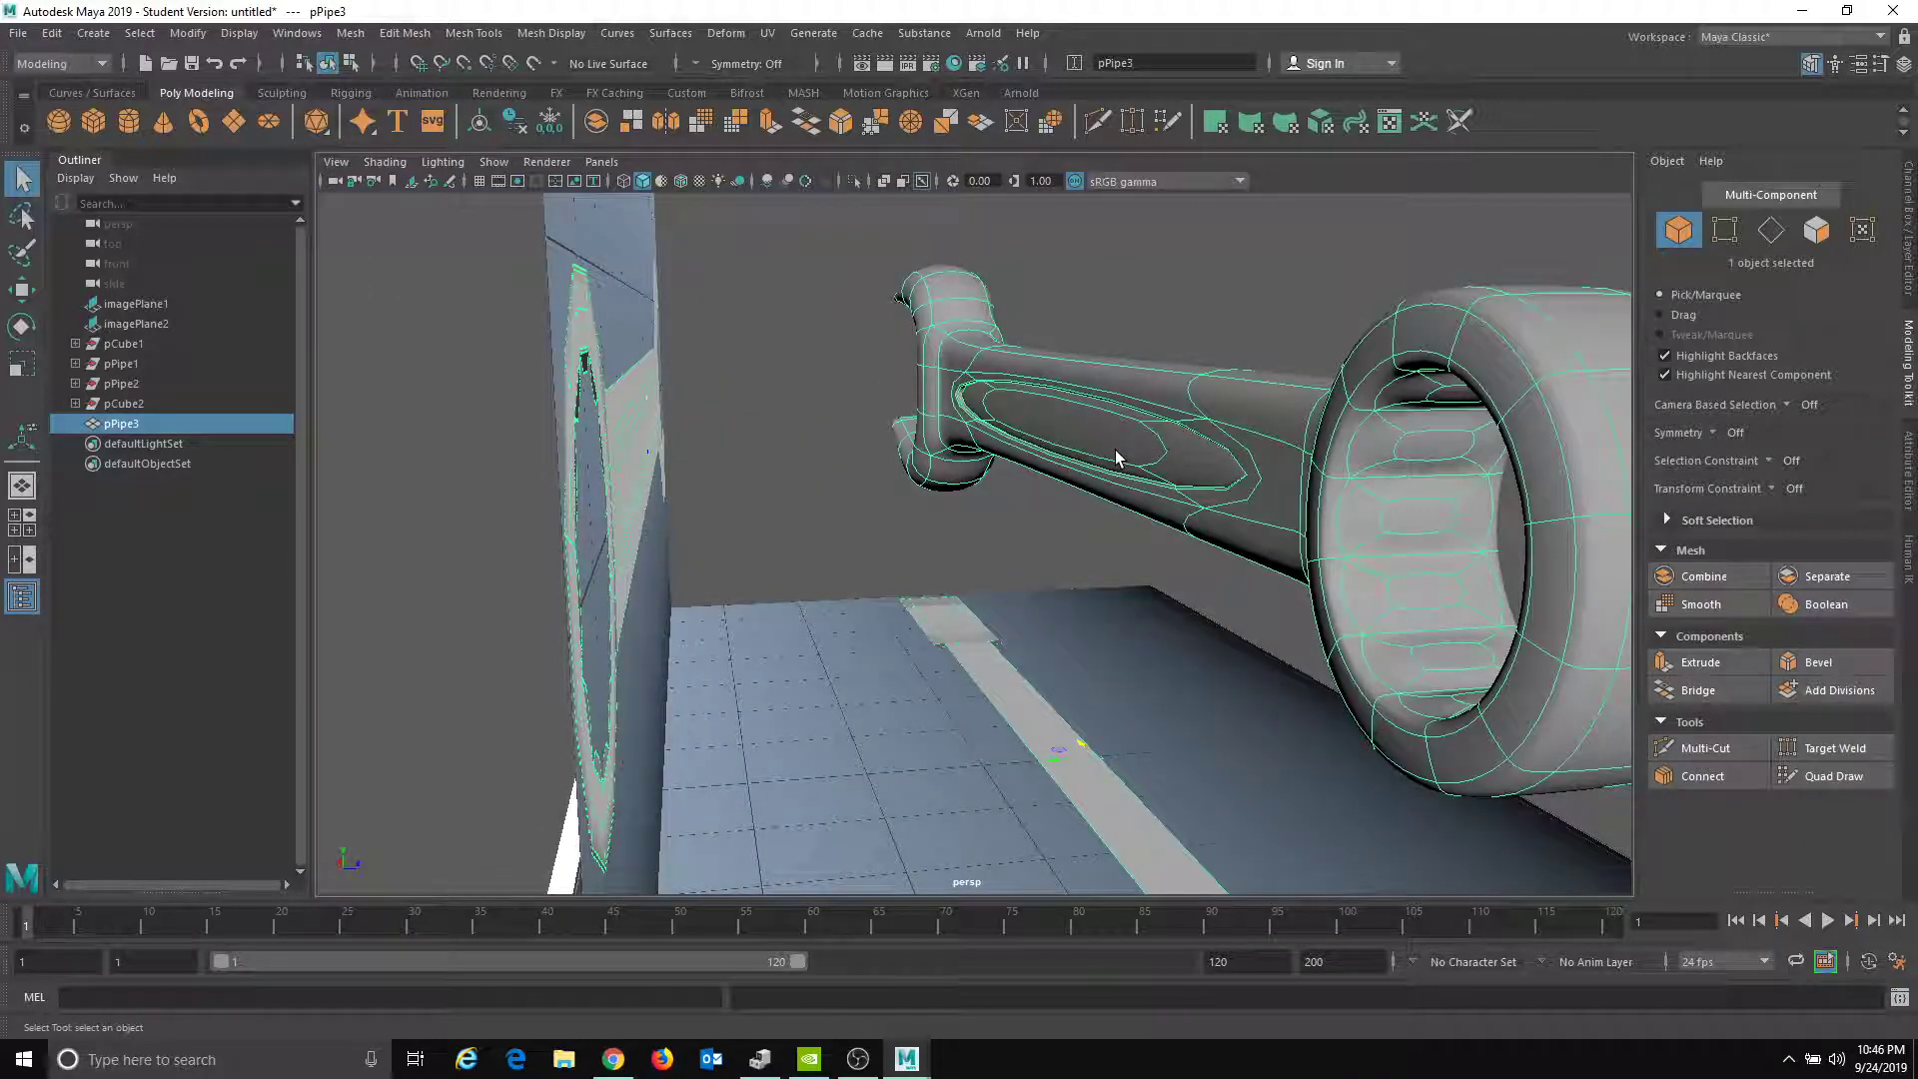
pyautogui.press('1')
pyautogui.keyDown('alt'); pyautogui.moveTo(1115, 449); pyautogui.dragTo(1119, 603); pyautogui.keyUp('alt')
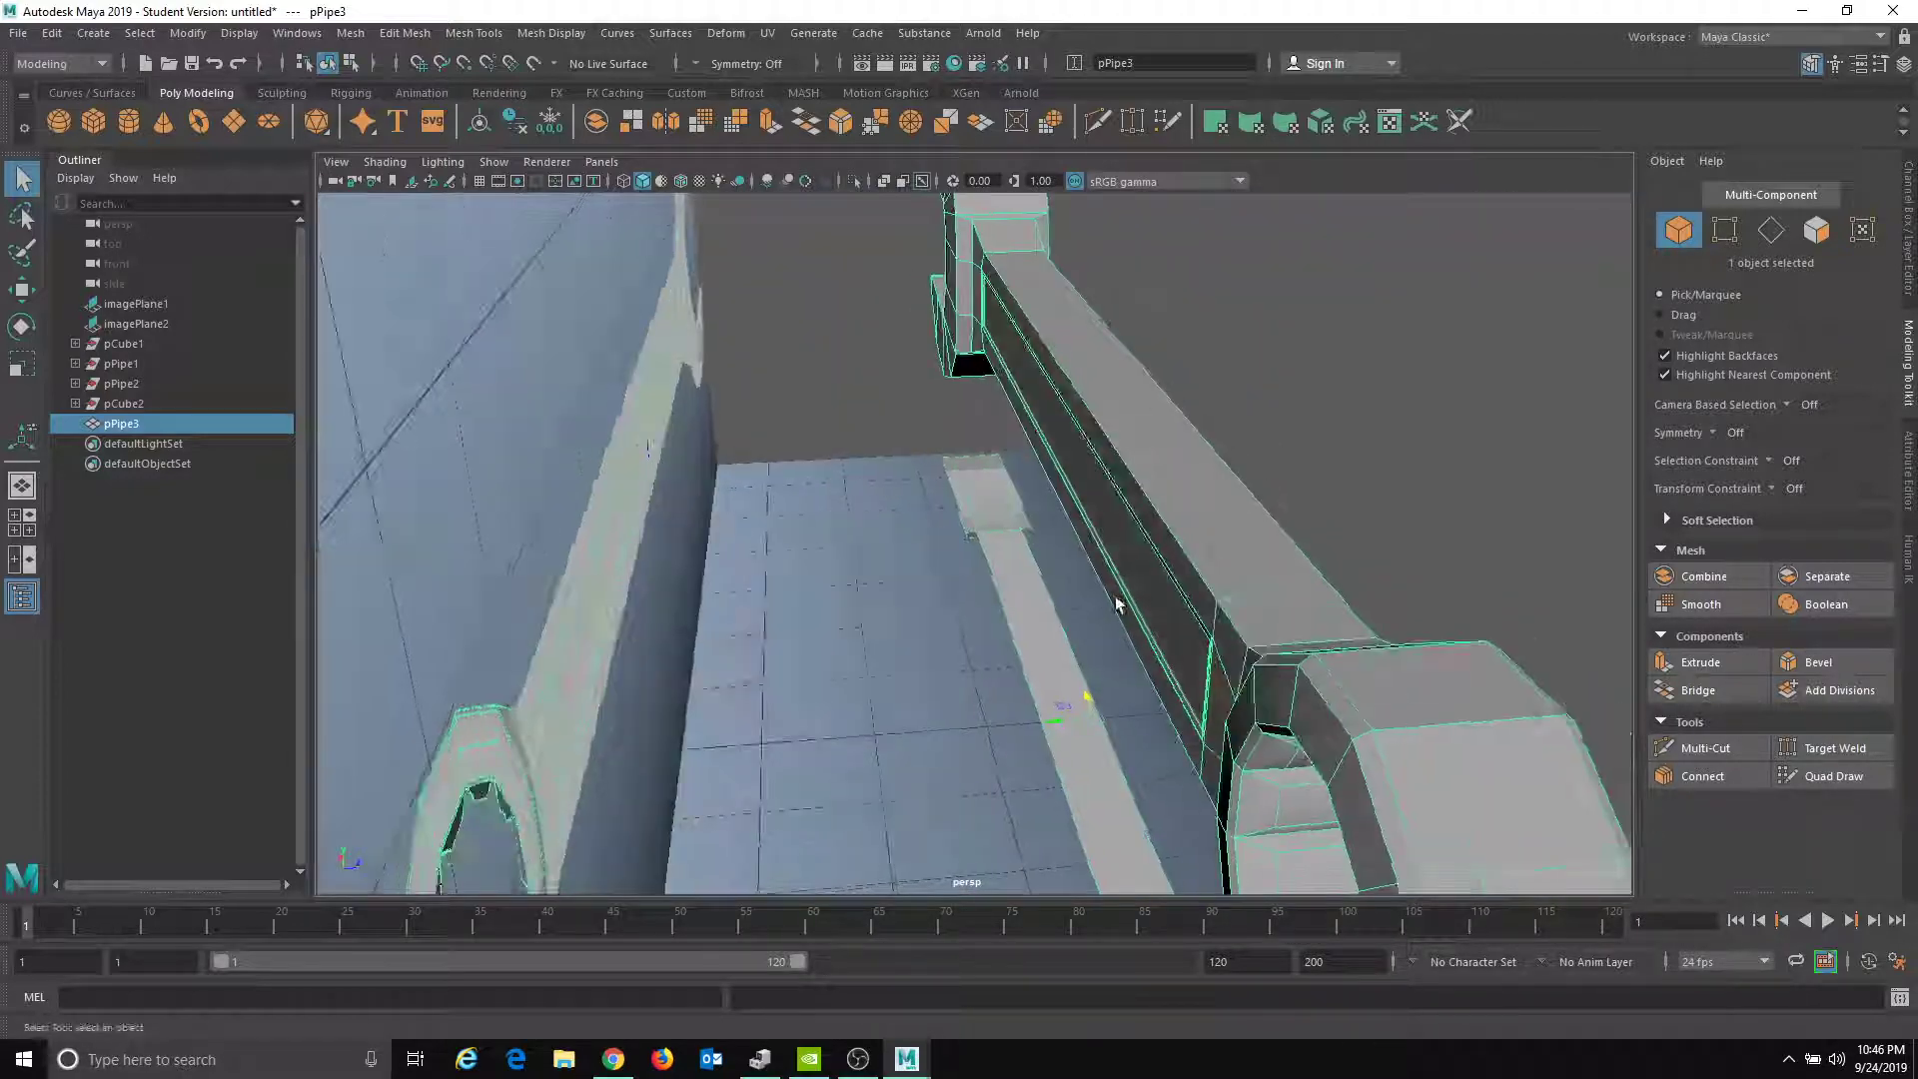
pyautogui.keyDown('alt'); pyautogui.moveTo(918, 452); pyautogui.dragTo(1065, 543); pyautogui.keyUp('alt')
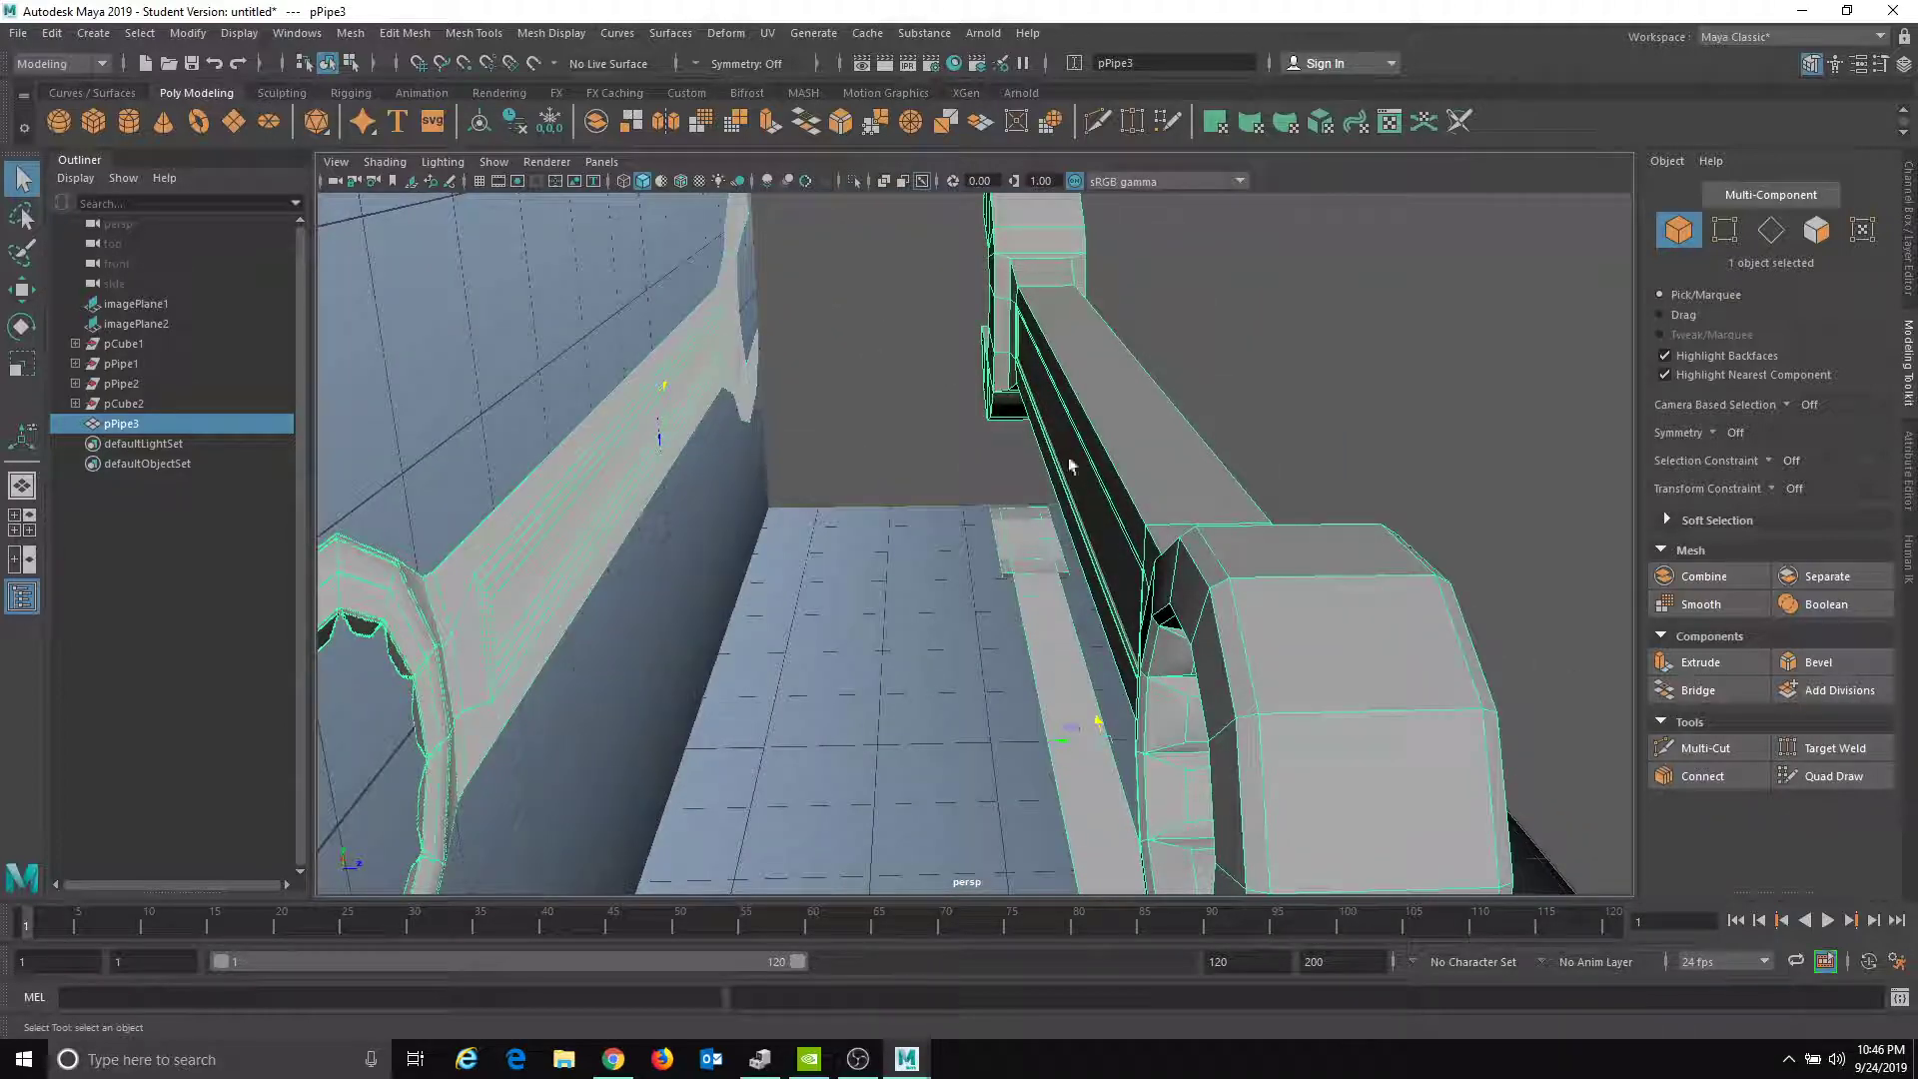
pyautogui.keyDown('alt'); pyautogui.moveTo(883, 281); pyautogui.dragTo(797, 505); pyautogui.keyUp('alt')
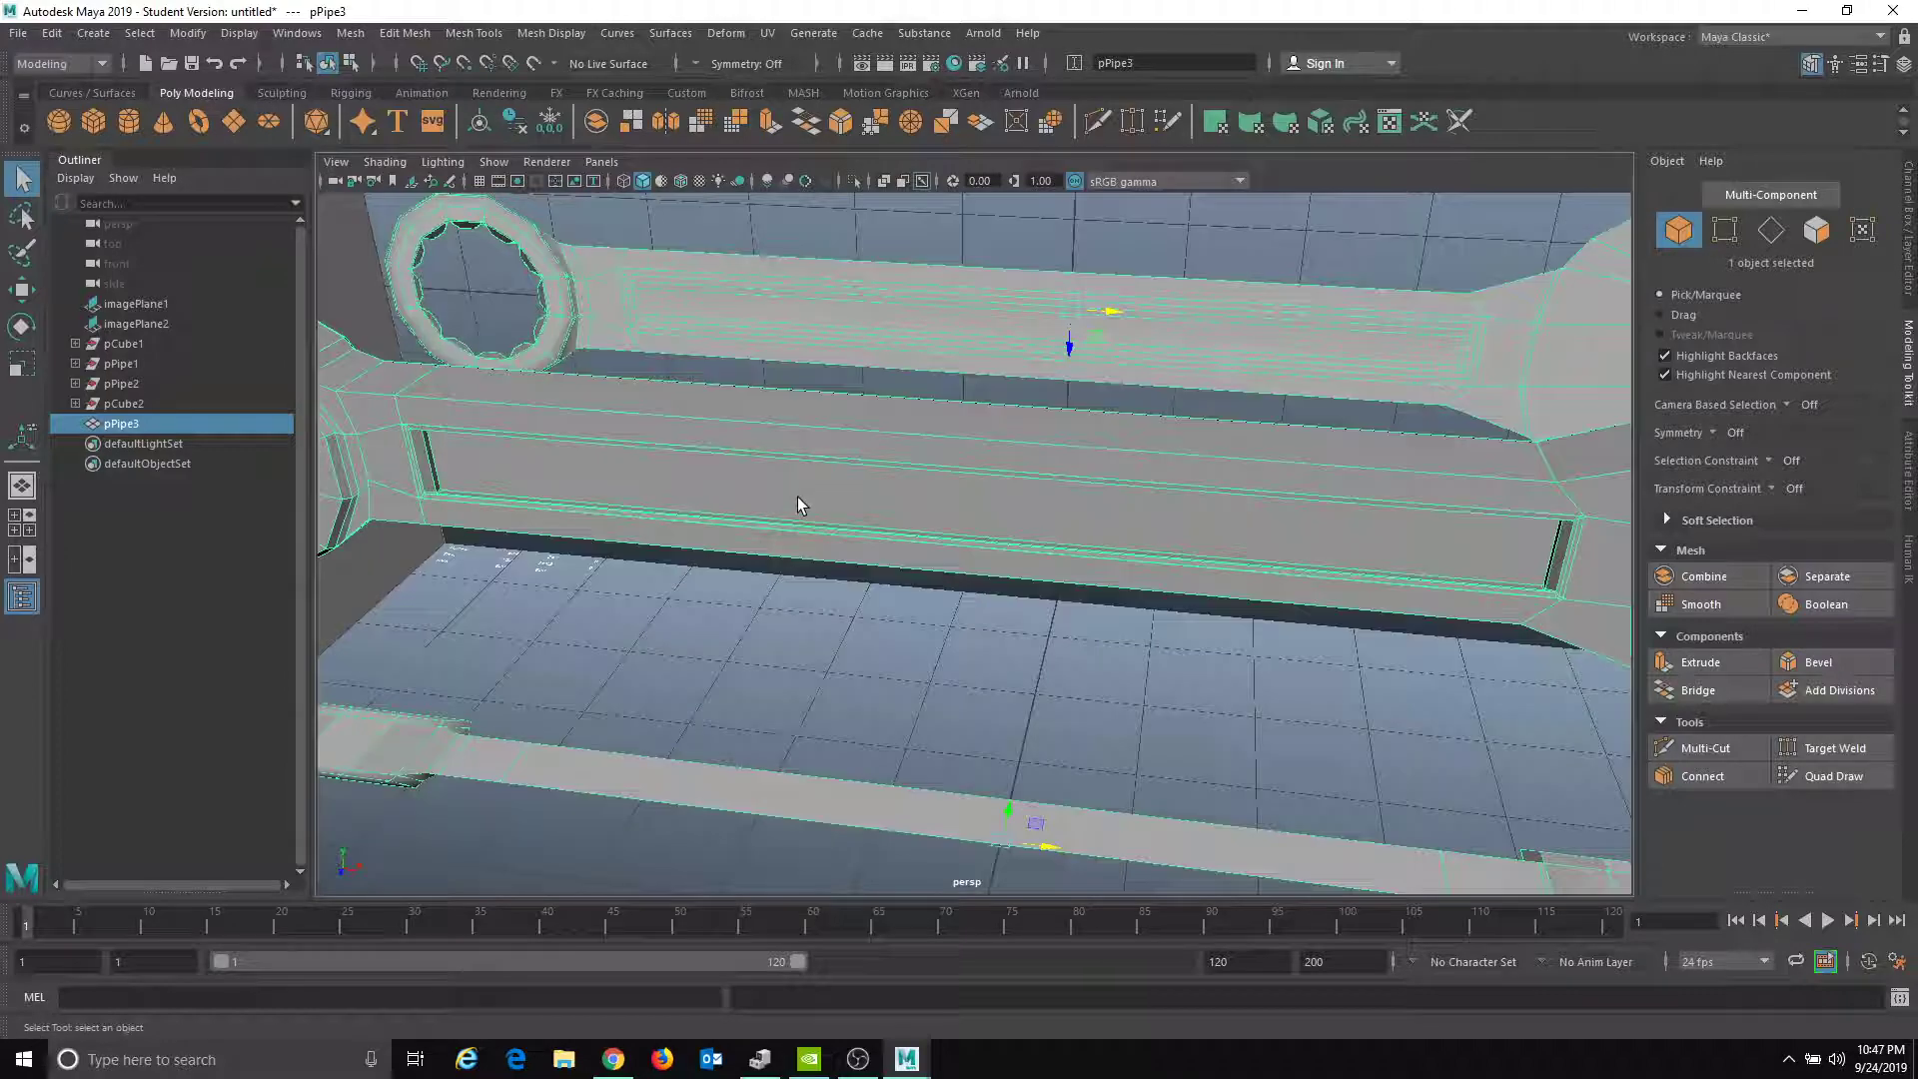
pyautogui.keyDown('alt'); pyautogui.moveTo(946, 539); pyautogui.dragTo(982, 432); pyautogui.keyUp('alt')
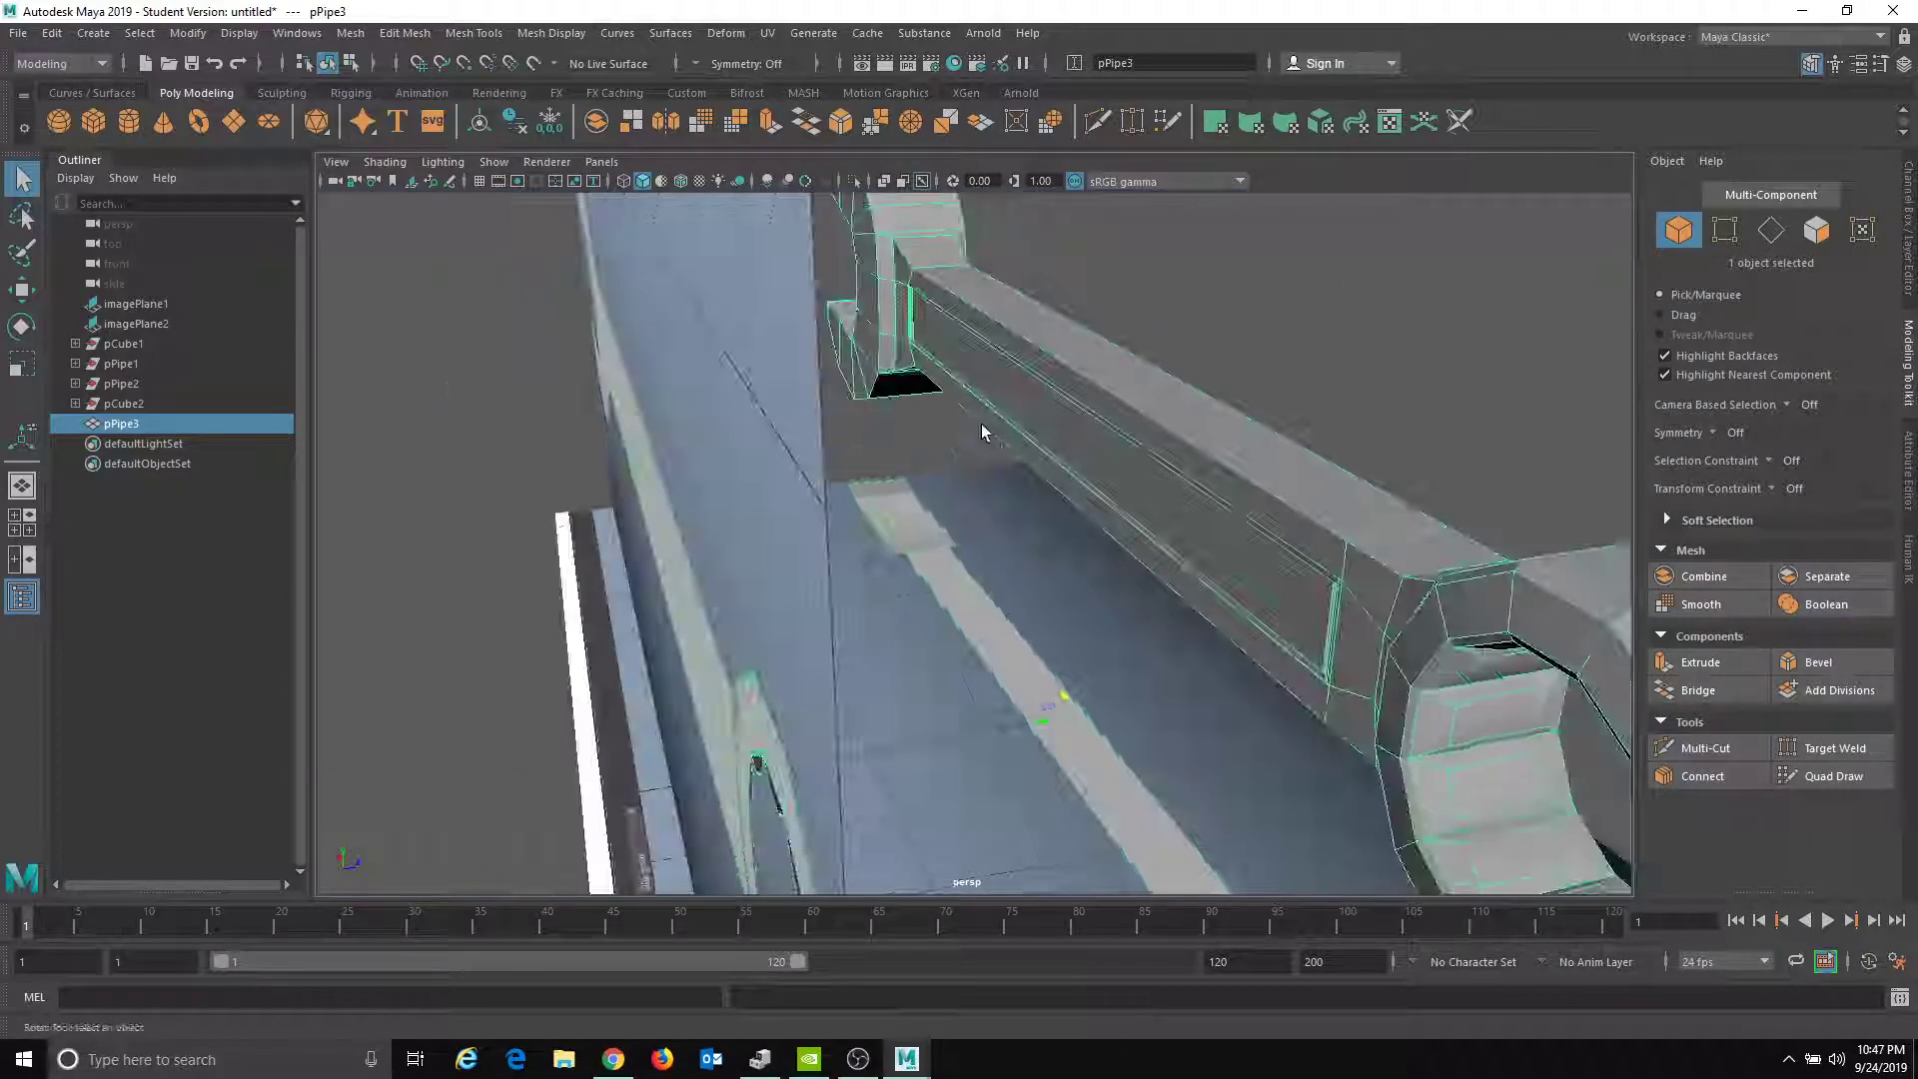
pyautogui.keyDown('alt'); pyautogui.moveTo(1291, 576); pyautogui.dragTo(1002, 539); pyautogui.keyUp('alt')
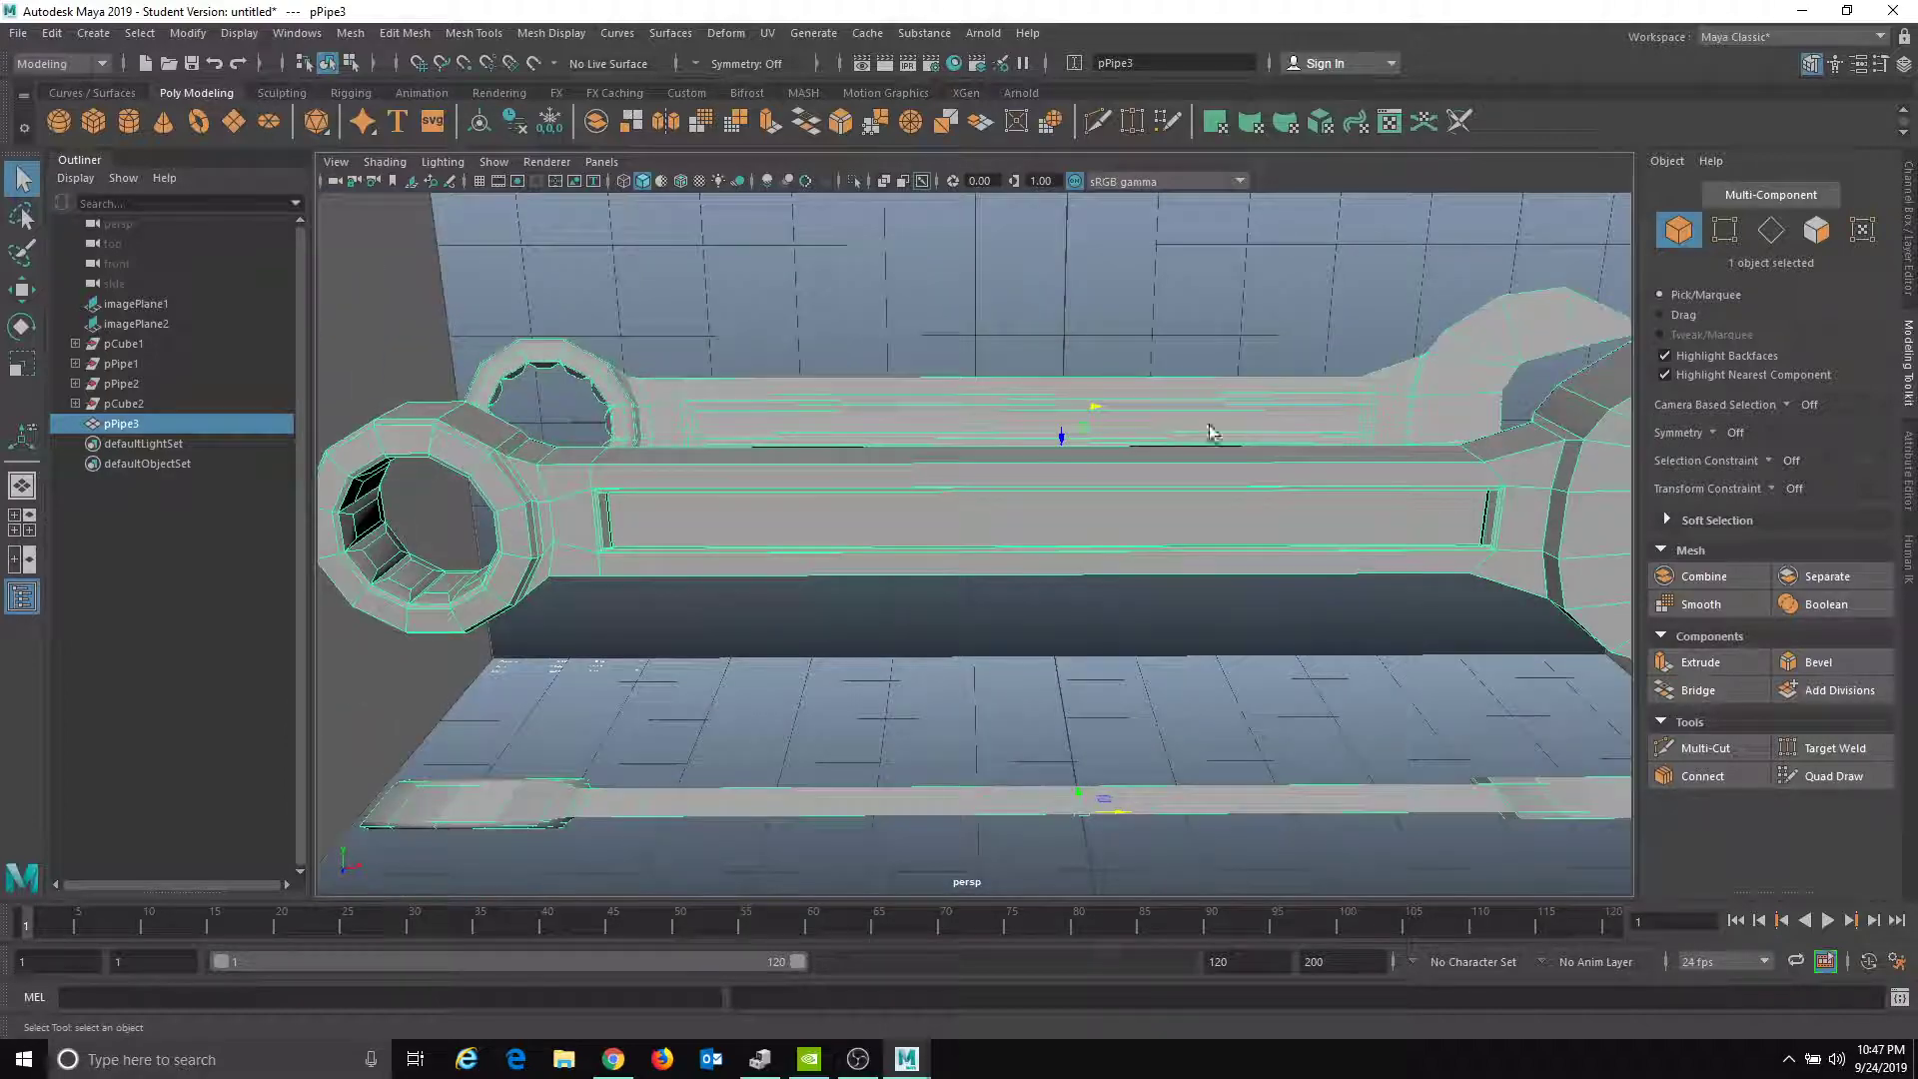
pyautogui.keyDown('alt'); pyautogui.moveTo(887, 542); pyautogui.dragTo(1037, 641); pyautogui.keyUp('alt')
# - Examine the inside of the ring end in smooth preview and again as an unsmoothed mesh
pyautogui.press('3')
pyautogui.click(565, 684)
pyautogui.keyDown('alt'); pyautogui.moveTo(721, 584); pyautogui.dragTo(984, 600, button='middle'); pyautogui.keyUp('alt')
pyautogui.keyDown('alt'); pyautogui.moveTo(984, 599); pyautogui.dragTo(1379, 663, button='right'); pyautogui.keyUp('alt')
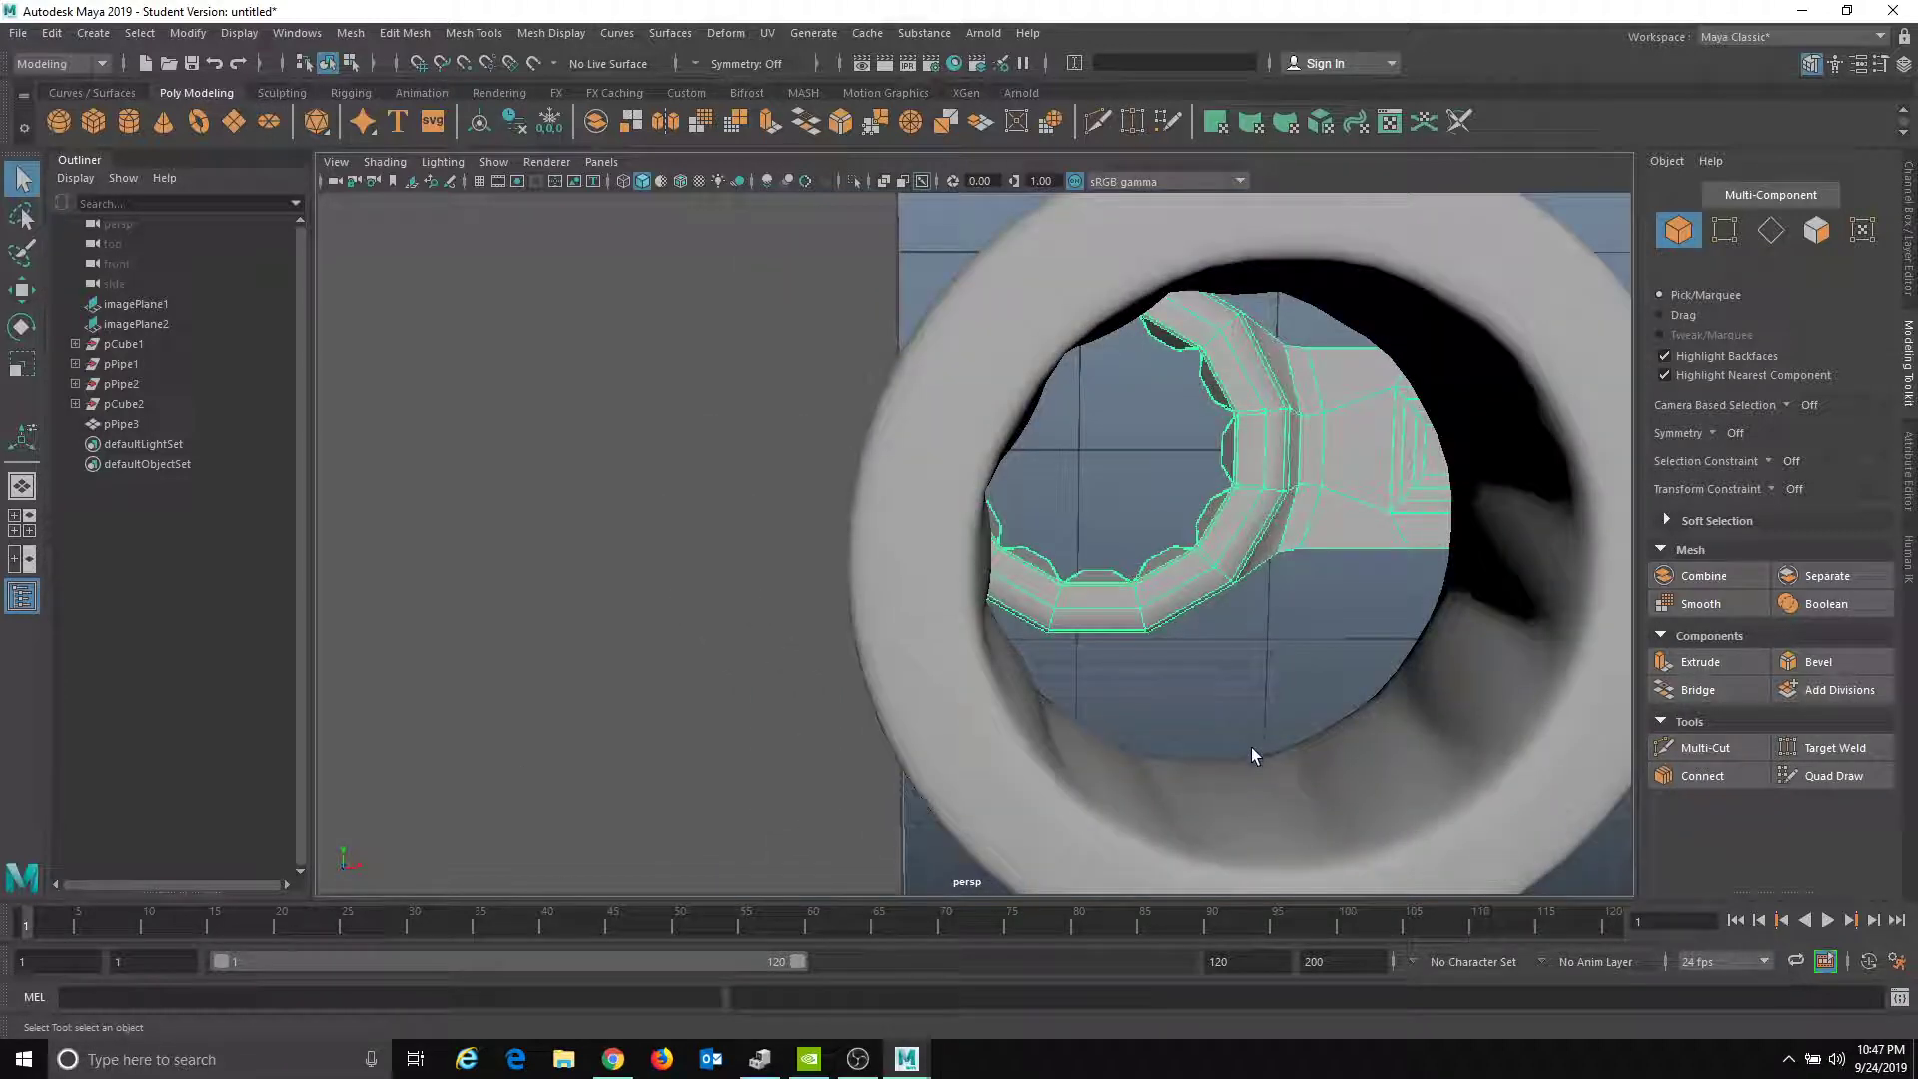
pyautogui.click(1279, 759)
pyautogui.press('1')
pyautogui.keyDown('alt'); pyautogui.moveTo(1281, 763); pyautogui.dragTo(1159, 753); pyautogui.keyUp('alt')
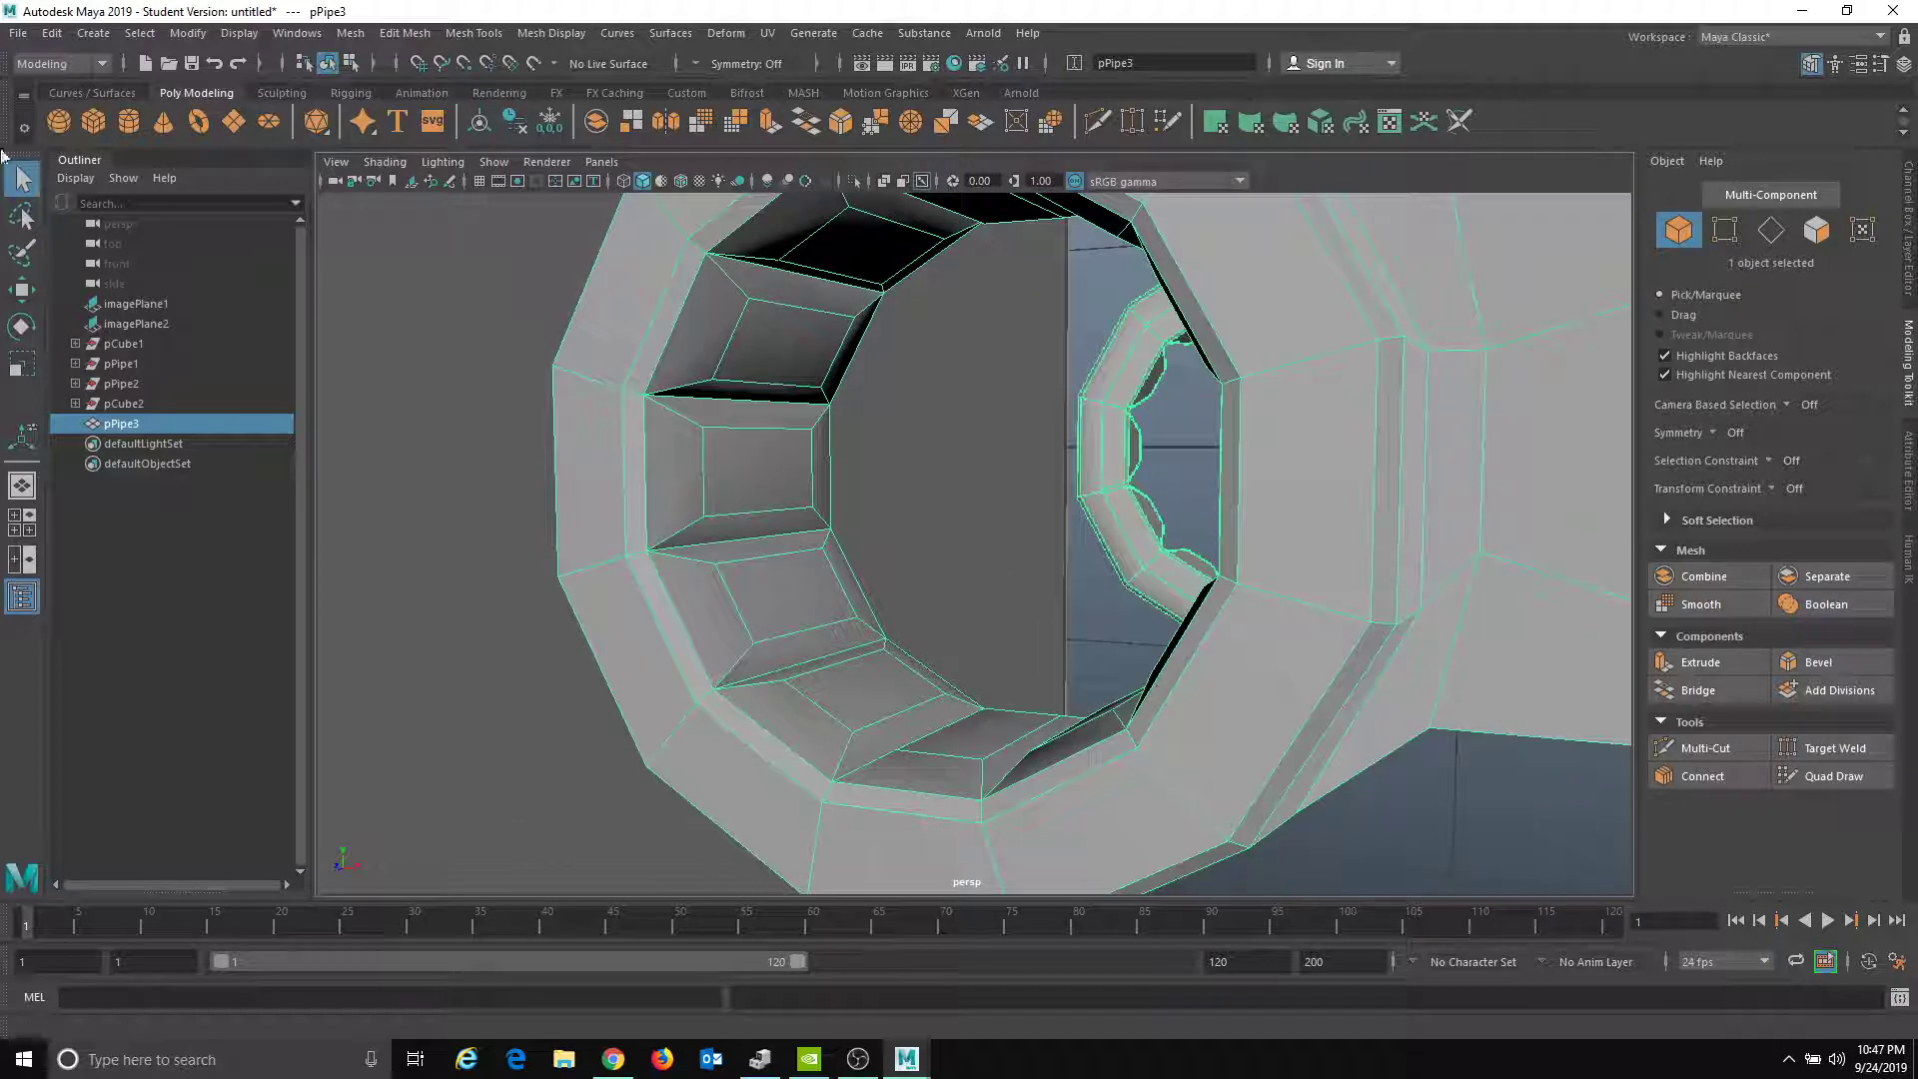
# - Save the scene as a Maya Binary file named wrench in the Wrench project's scenes folder
pyautogui.click(18, 32)
pyautogui.click(65, 140)
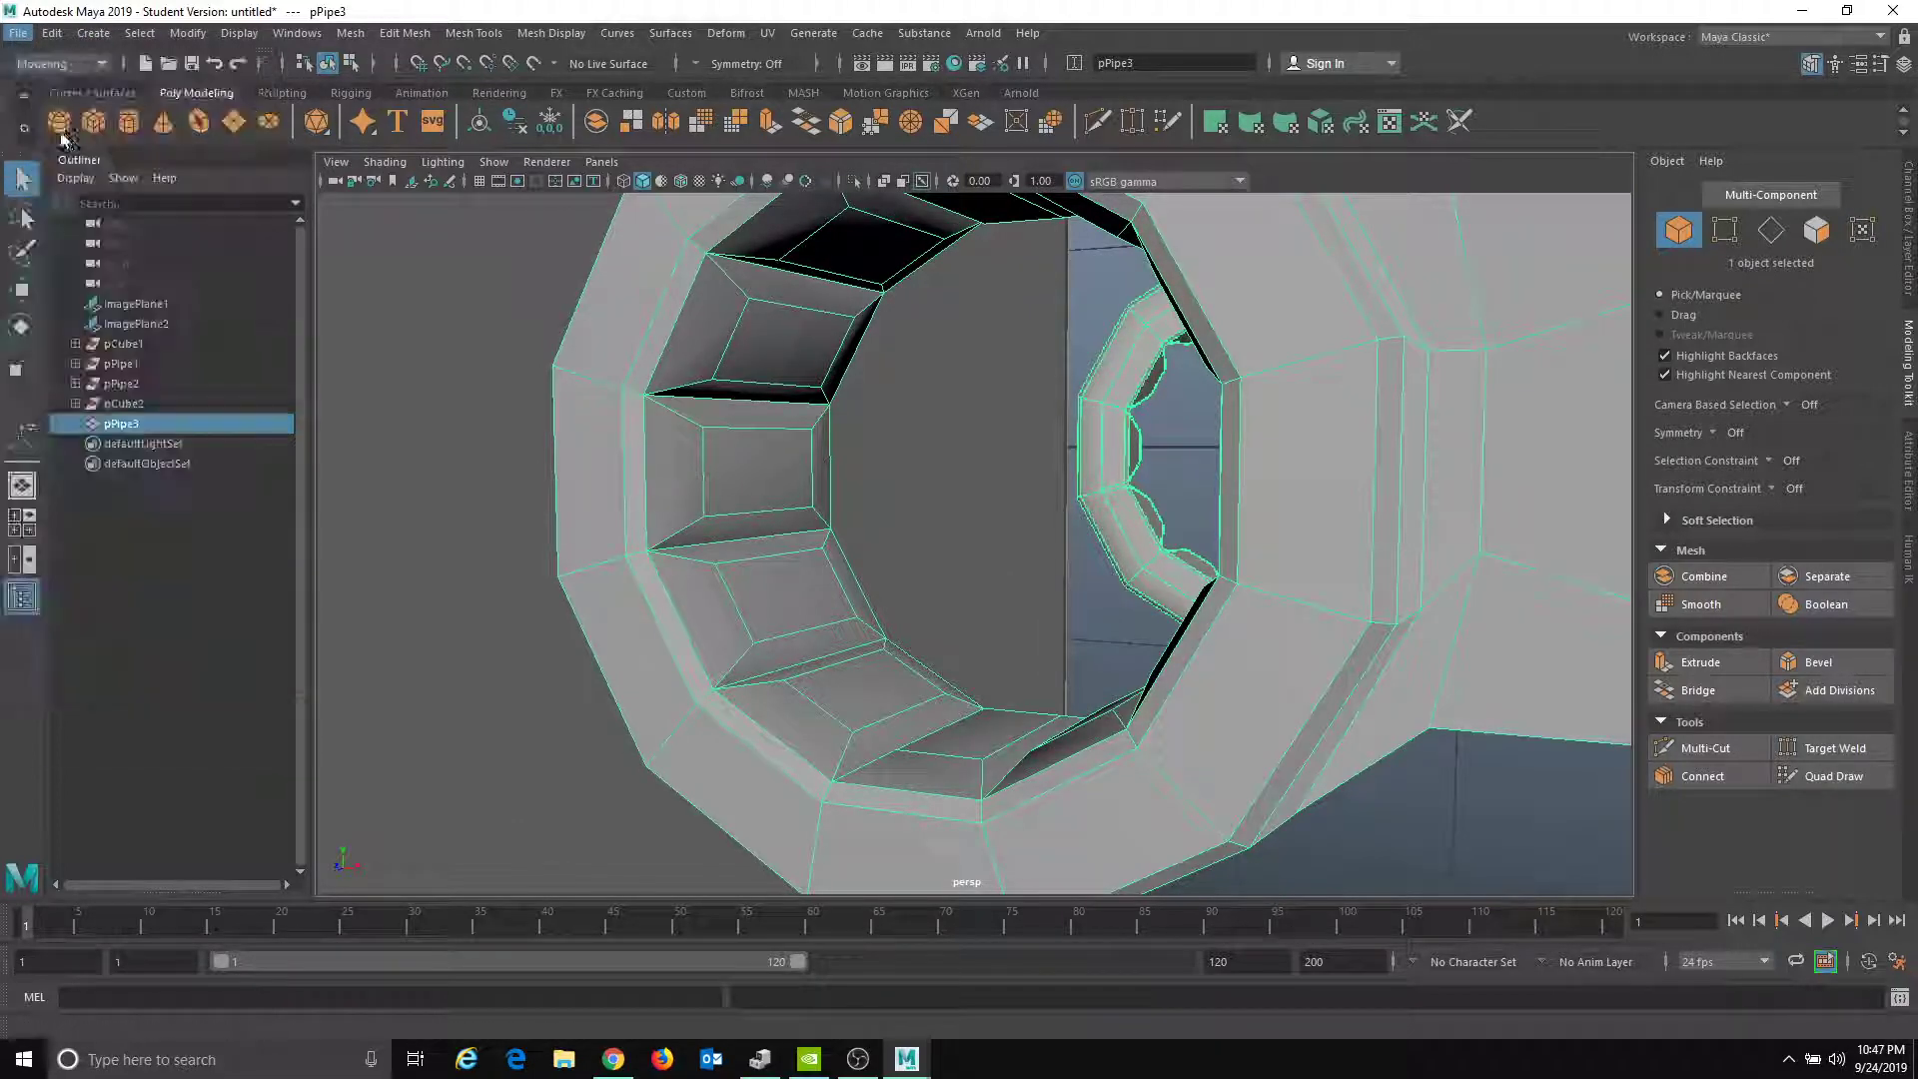
pyautogui.write('wrench')
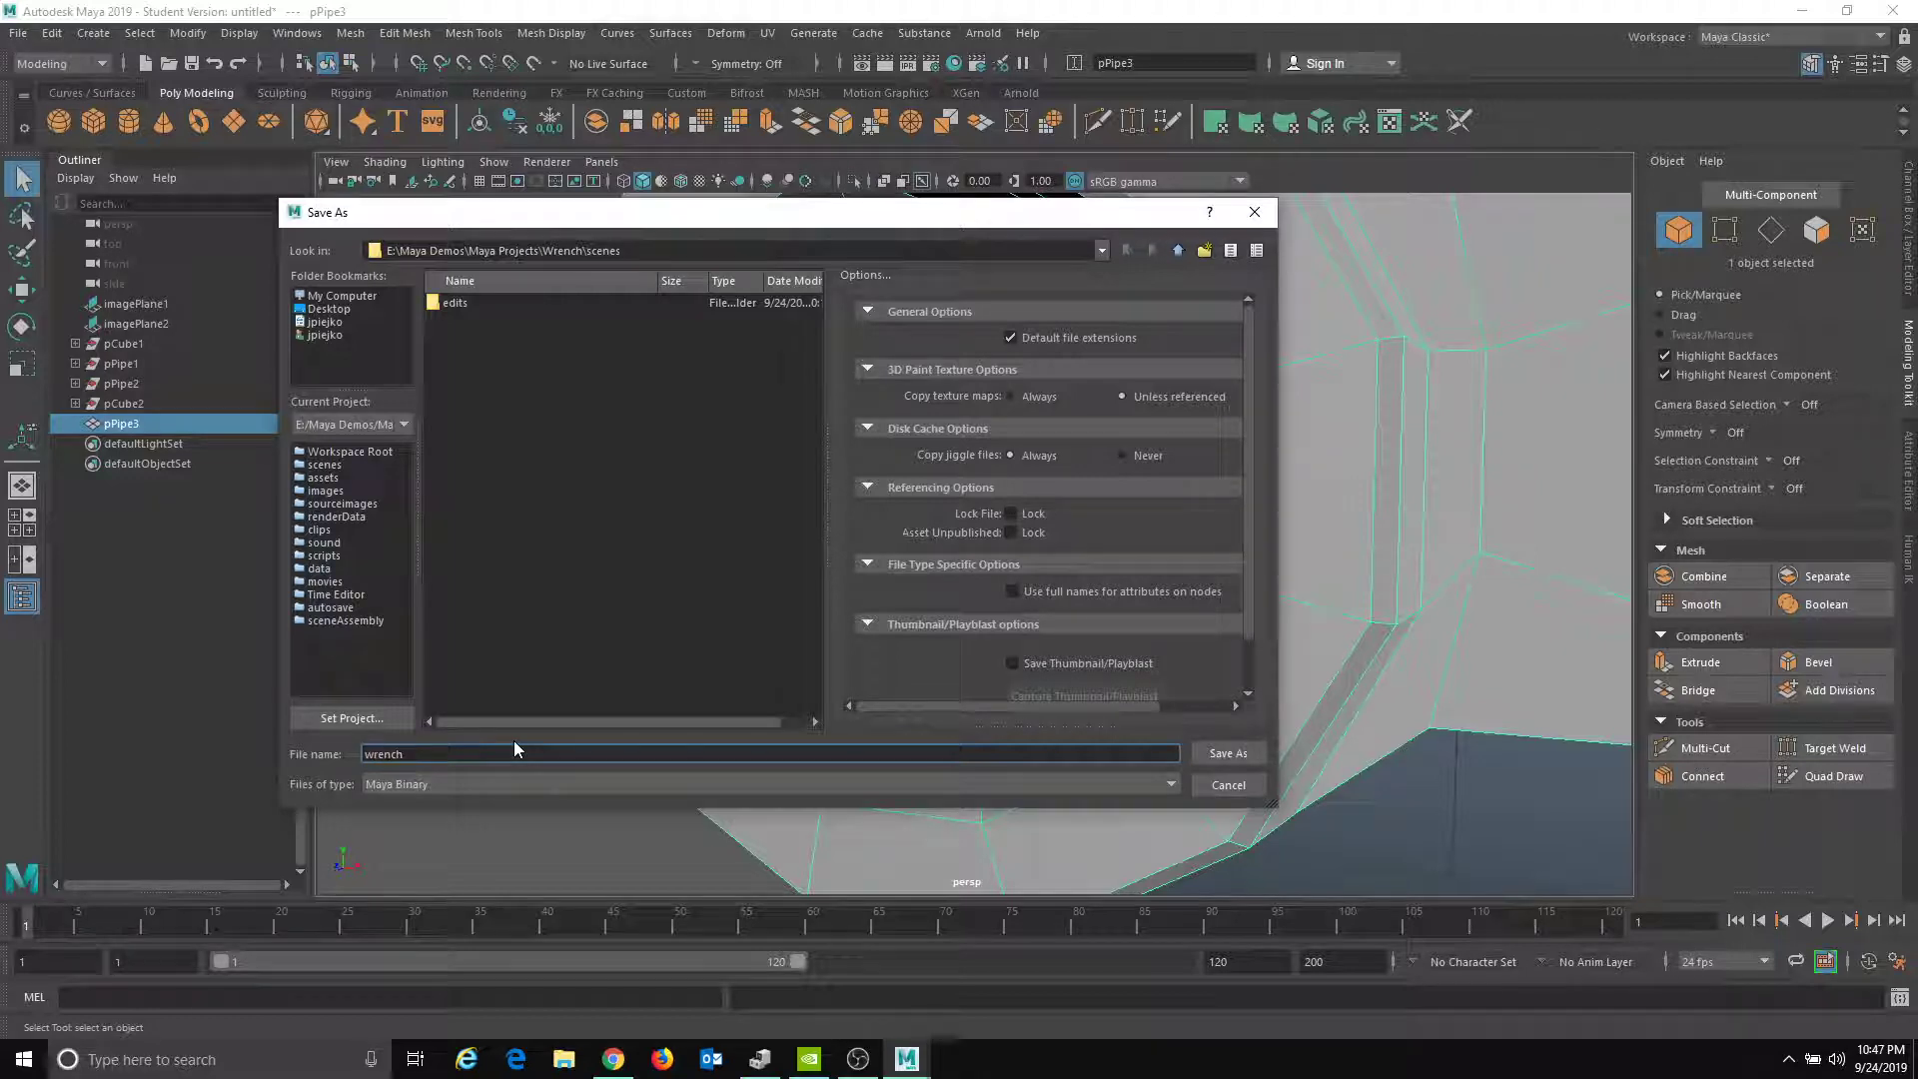
pyautogui.press('Return')
pyautogui.click(933, 544)
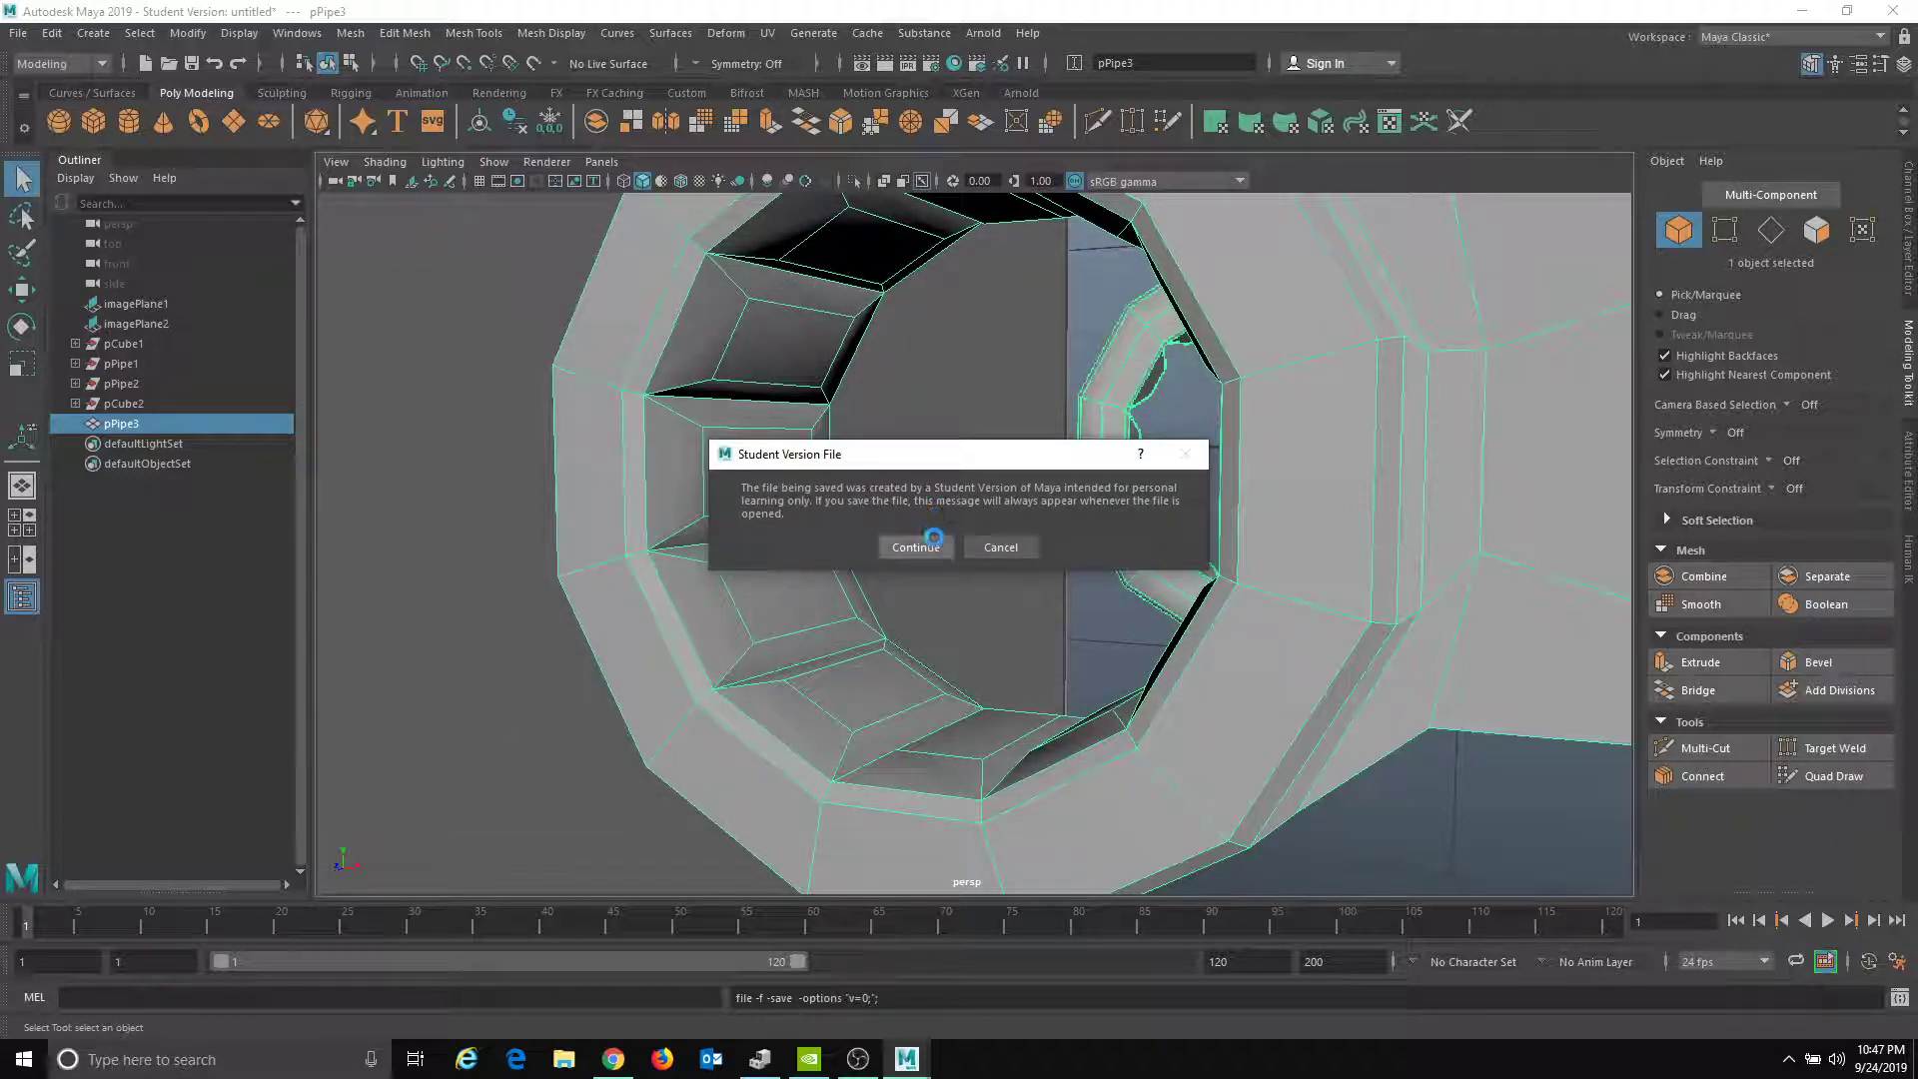
# - Switch to the orthographic front view and frame the wrench's ring end
pyautogui.moveTo(935, 519)
pyautogui.keyDown('alt'); pyautogui.mouseDown()
pyautogui.moveTo(800, 427)
pyautogui.moveTo(819, 458)
pyautogui.moveTo(925, 493)
pyautogui.moveTo(869, 536)
pyautogui.moveTo(905, 499)
pyautogui.mouseUp(); pyautogui.keyUp('alt')
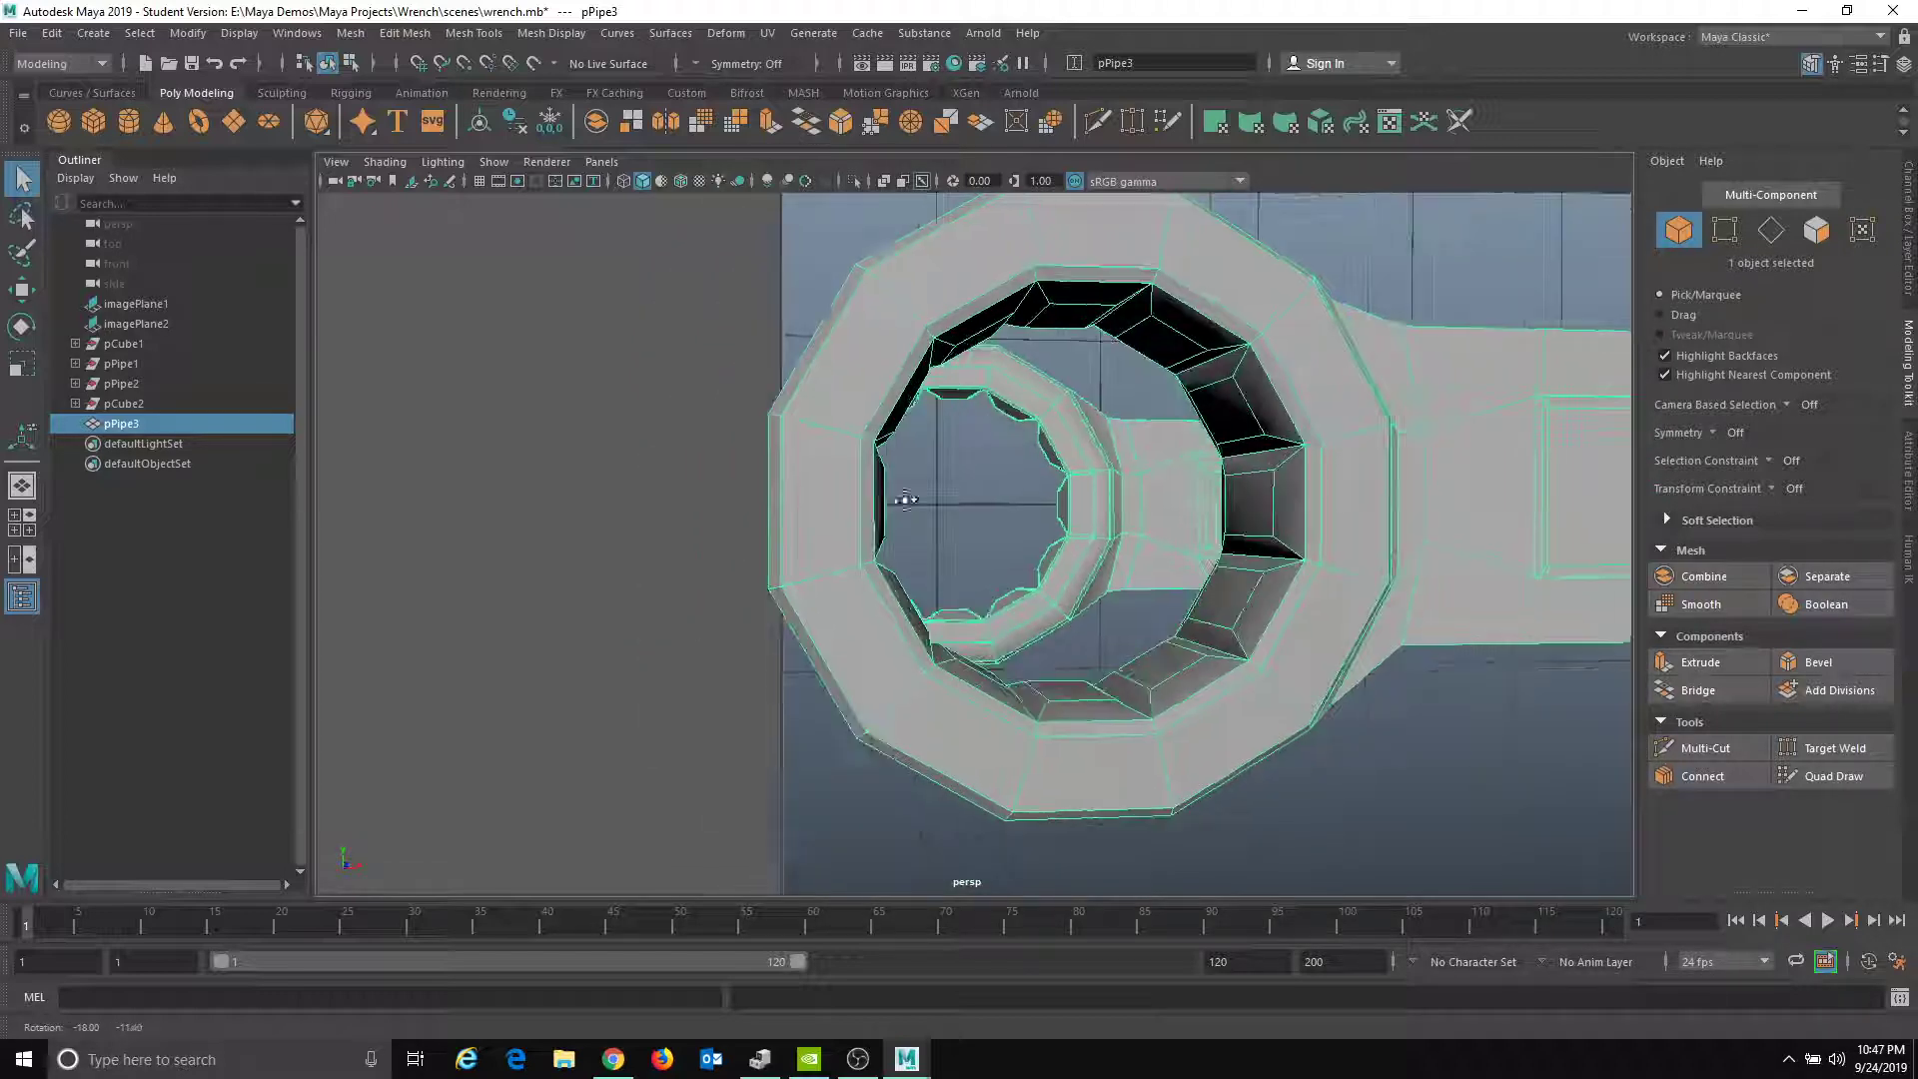
pyautogui.keyDown('alt'); pyautogui.moveTo(1110, 441); pyautogui.dragTo(1072, 445); pyautogui.keyUp('alt')
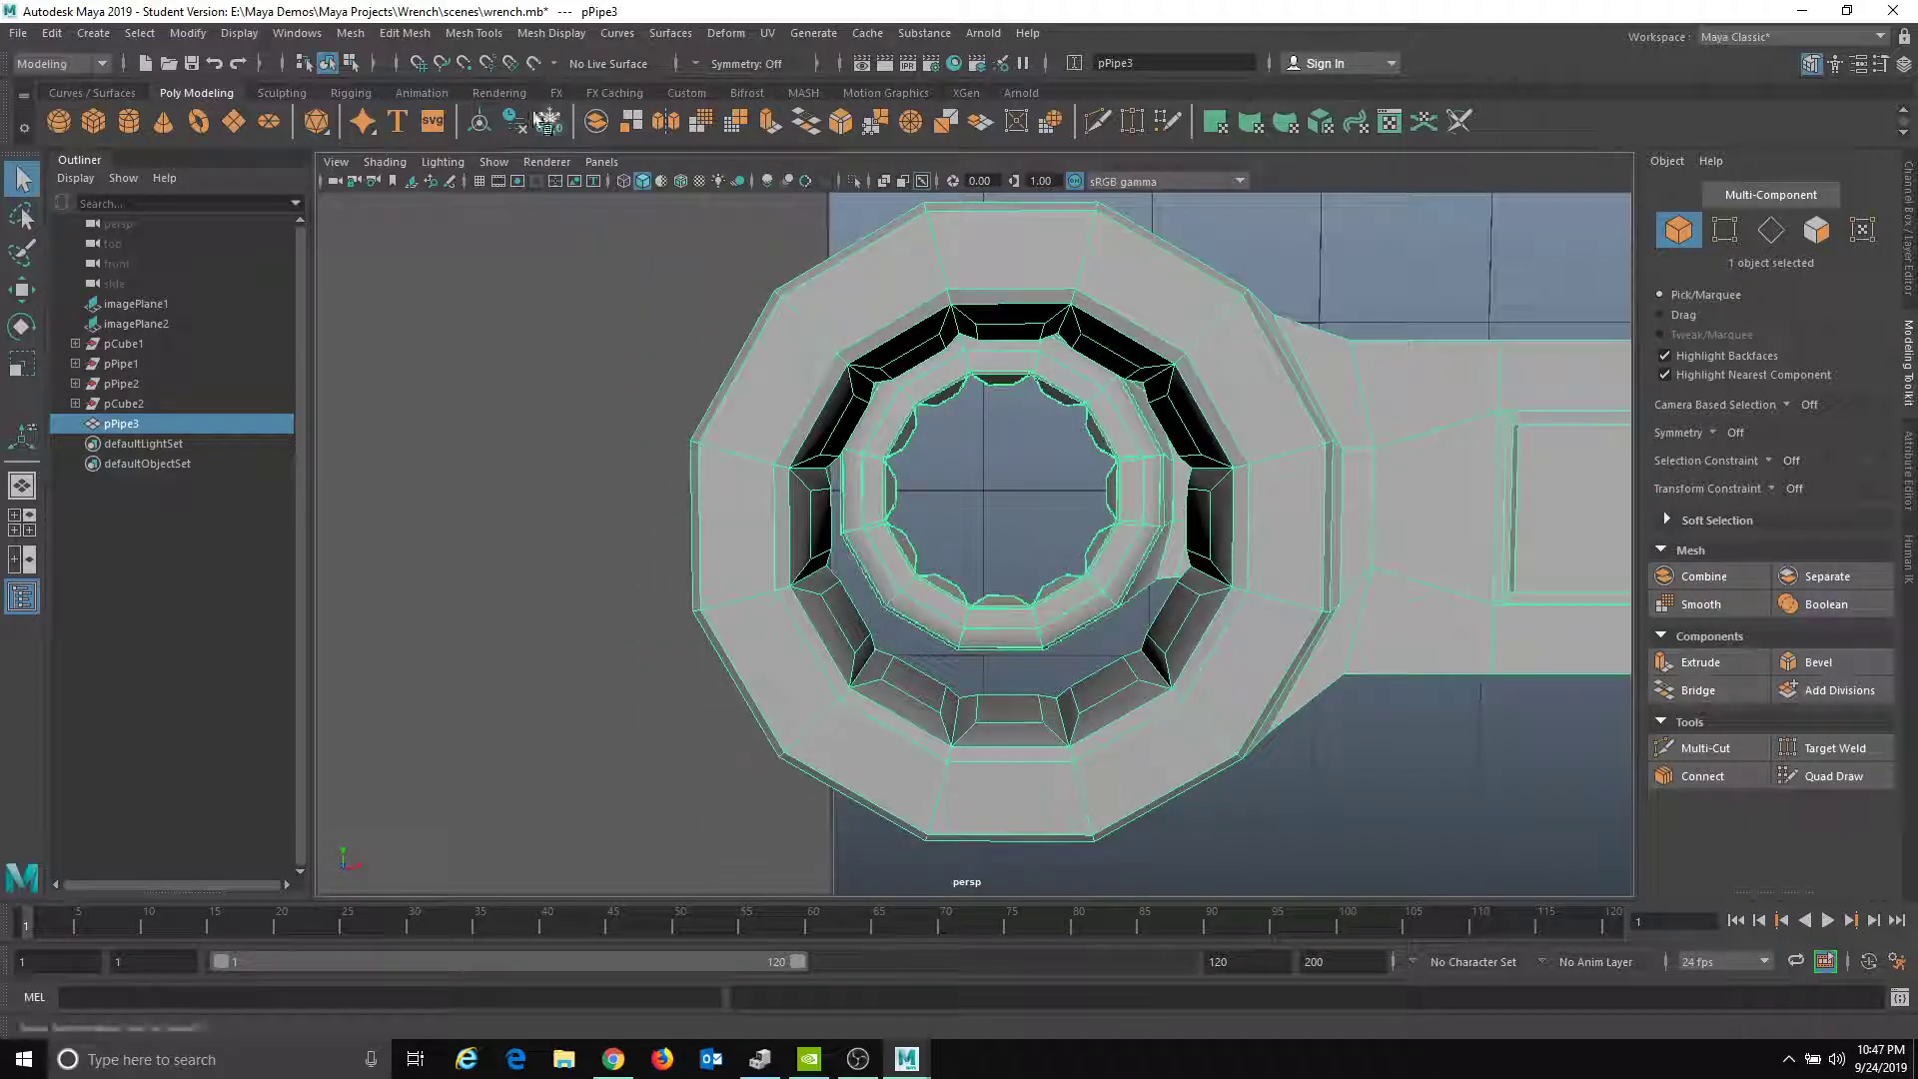
pyautogui.click(601, 161)
pyautogui.moveTo(709, 226)
pyautogui.click(839, 228)
pyautogui.keyDown('alt'); pyautogui.moveTo(593, 618); pyautogui.dragTo(1383, 629, button='middle'); pyautogui.keyUp('alt')
pyautogui.scroll(1, 948, 708)
pyautogui.keyDown('alt'); pyautogui.moveTo(948, 708); pyautogui.dragTo(1011, 782, button='middle'); pyautogui.keyUp('alt')
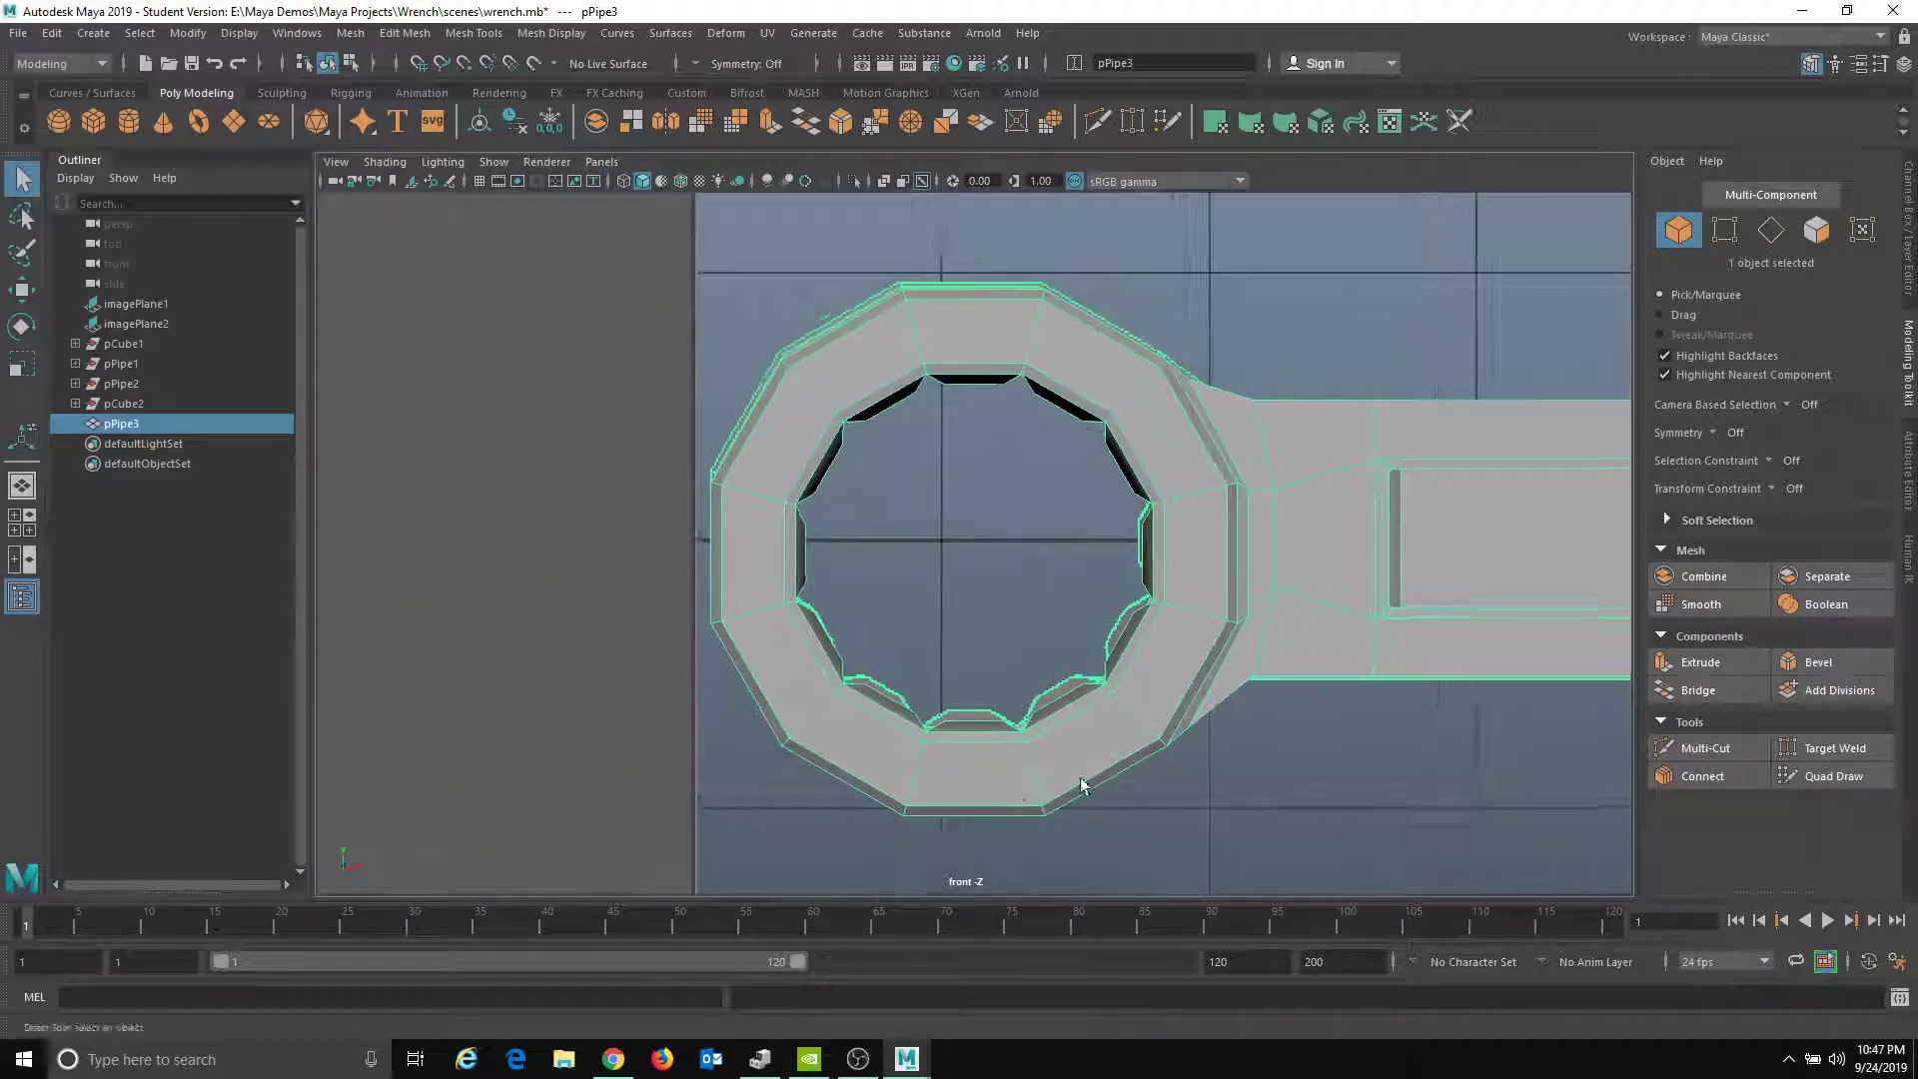
# - Lasso-select the edges around the notched inner hole of the ring in edge mode
pyautogui.moveTo(1190, 463); pyautogui.dragTo(1187, 425, button='right')
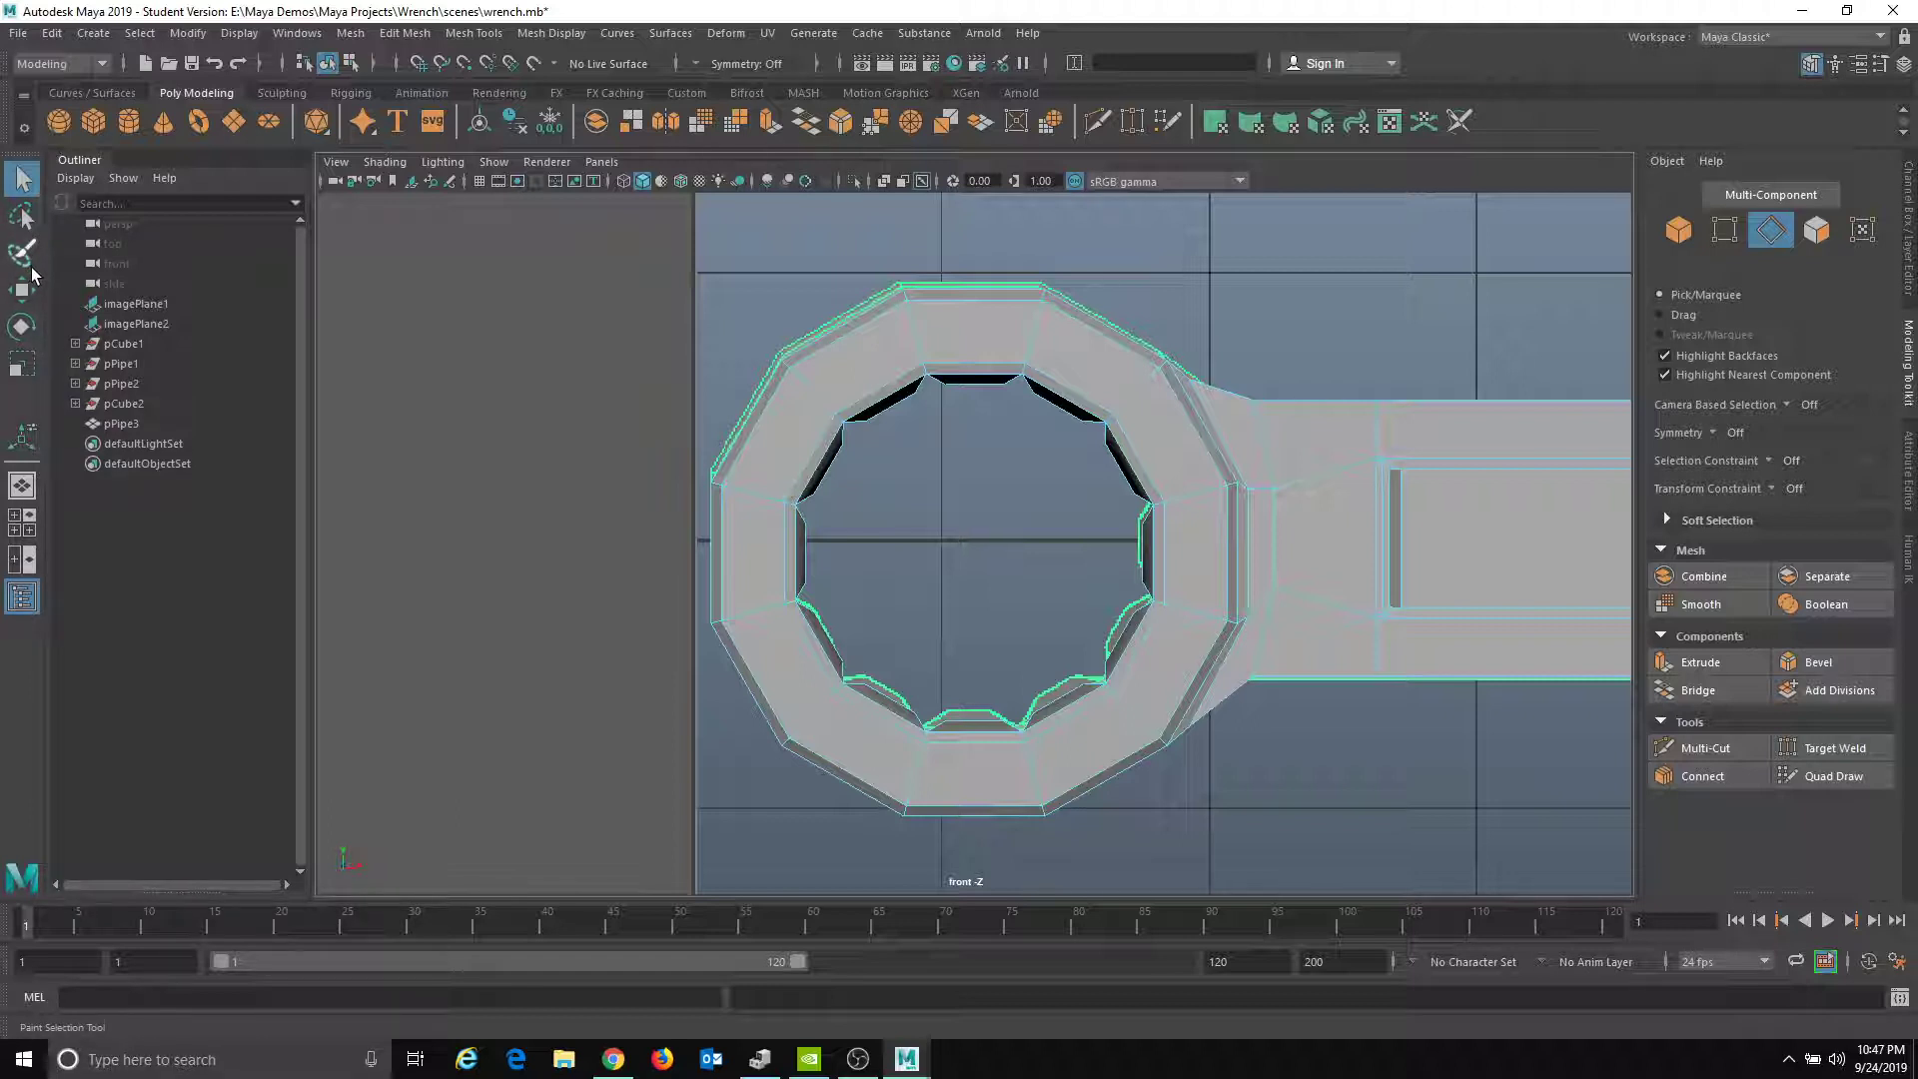
pyautogui.click(21, 215)
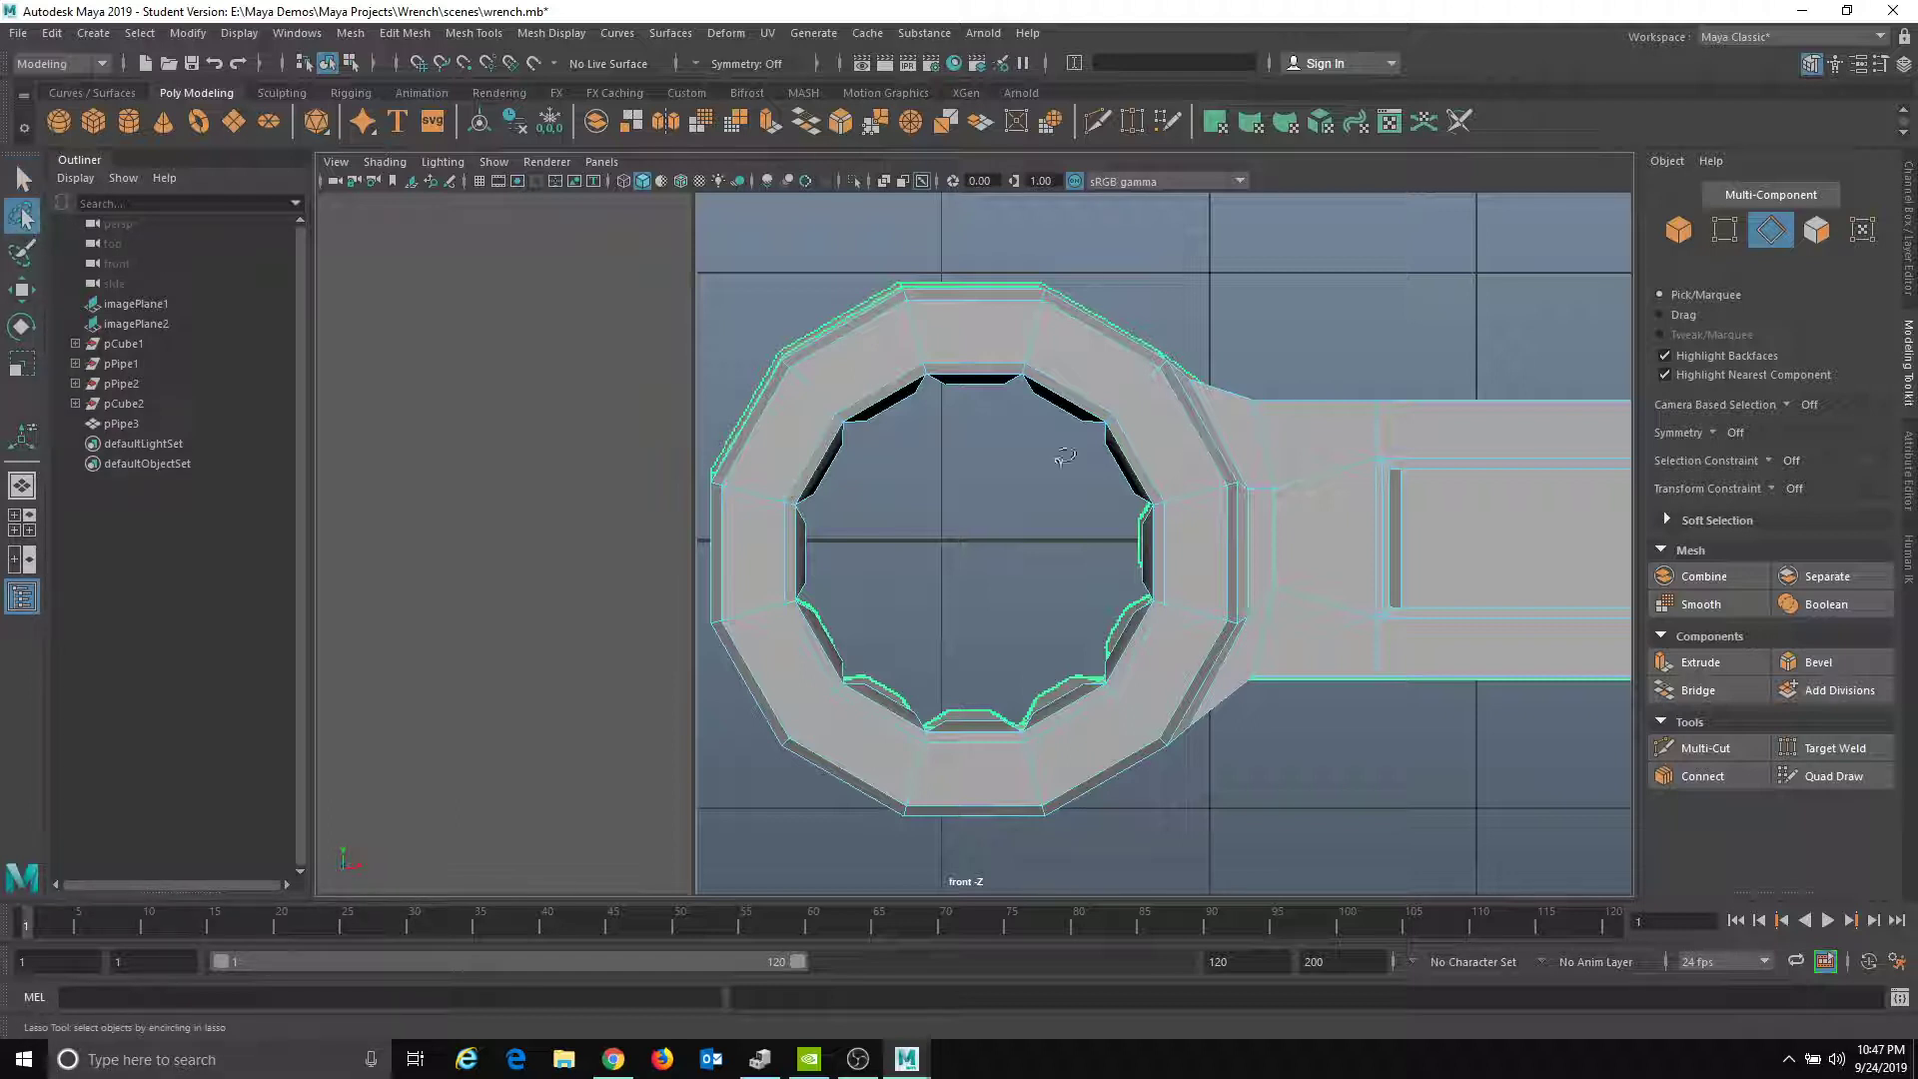
pyautogui.moveTo(936, 367)
pyautogui.mouseDown()
pyautogui.moveTo(1054, 339)
pyautogui.moveTo(1002, 331)
pyautogui.mouseUp()
pyautogui.moveTo(1077, 747); pyautogui.dragTo(1143, 686)
pyautogui.moveTo(1100, 355); pyautogui.dragTo(1087, 348)
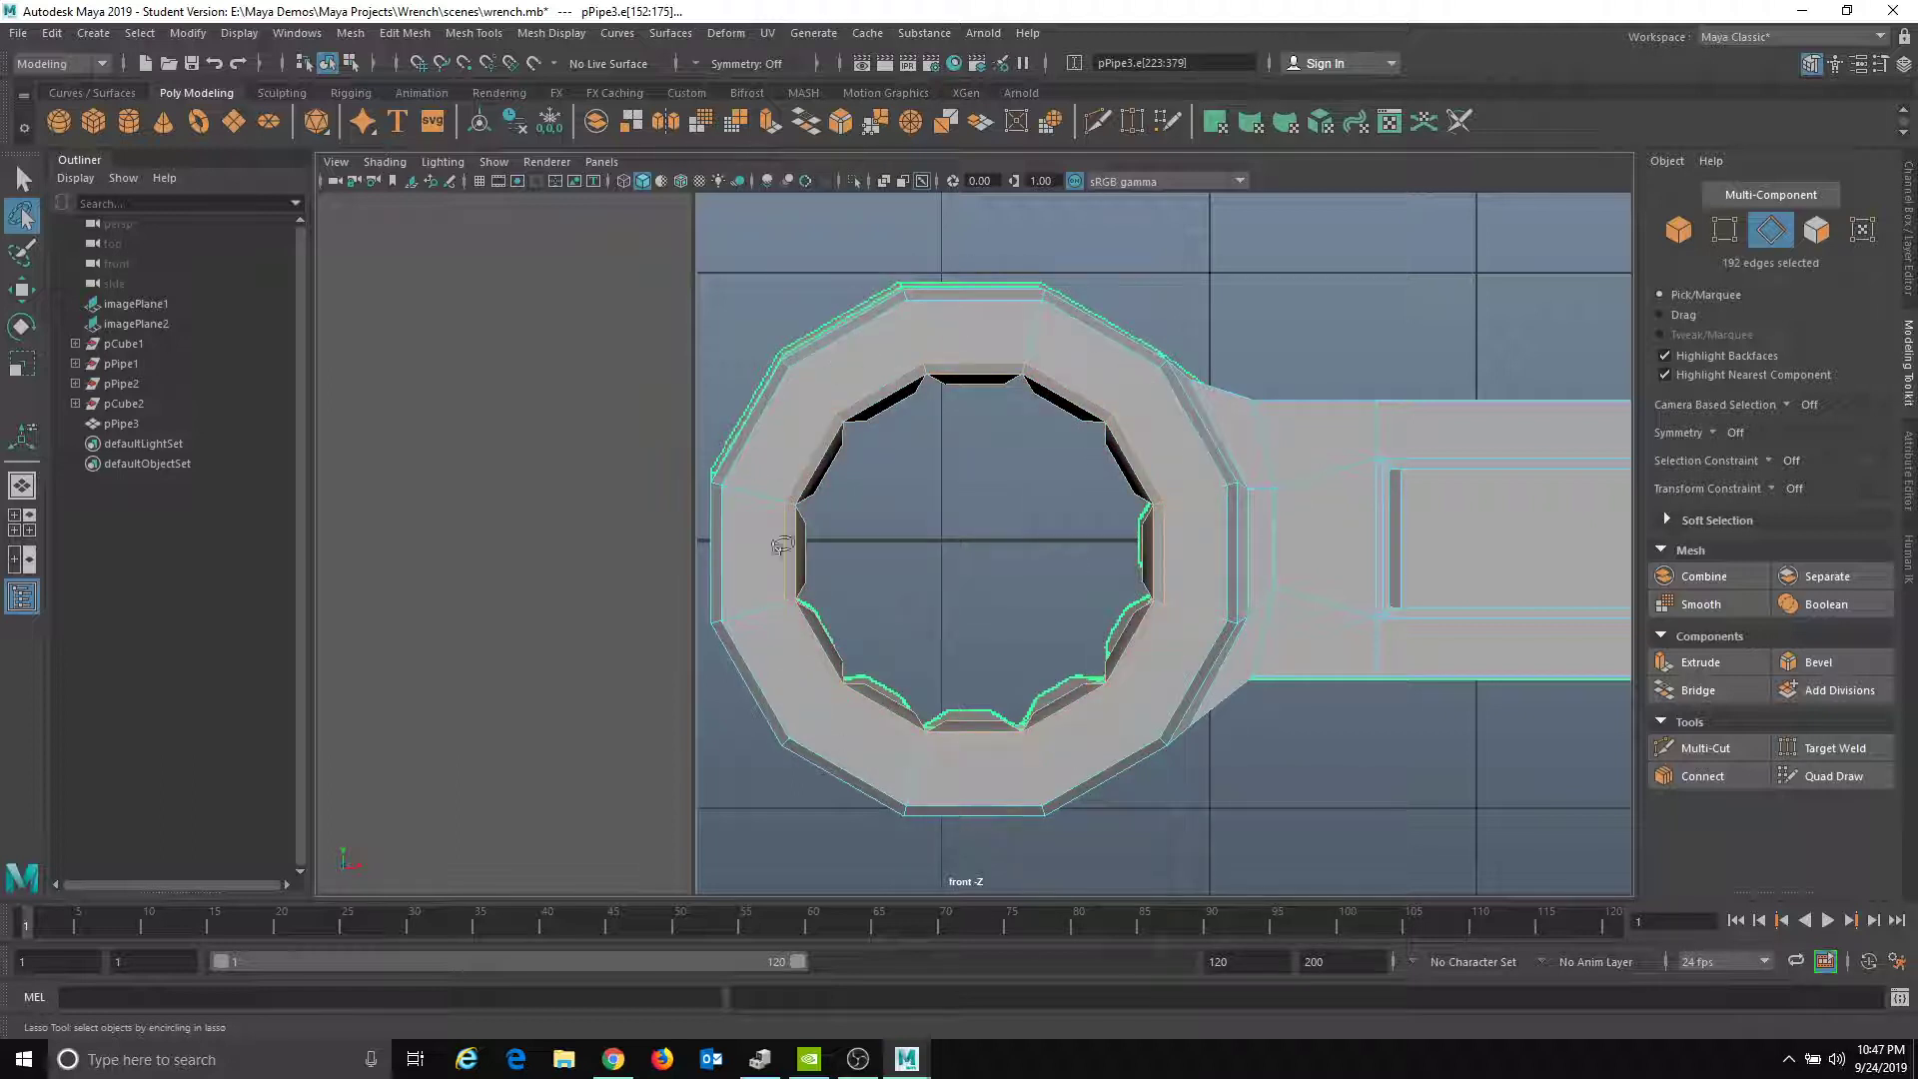
# - Remove the stray radial face edges along the ring's upper and left parts from the edge selection with the Select tool
pyautogui.click(21, 181)
pyautogui.scroll(2, 1165, 449)
pyautogui.keyDown('alt'); pyautogui.moveTo(1165, 449); pyautogui.dragTo(1176, 505, button='middle'); pyautogui.keyUp('alt')
pyautogui.moveTo(767, 247); pyautogui.dragTo(1065, 320)
pyautogui.keyDown('ctrl'); pyautogui.moveTo(744, 377); pyautogui.dragTo(777, 392); pyautogui.keyUp('ctrl')
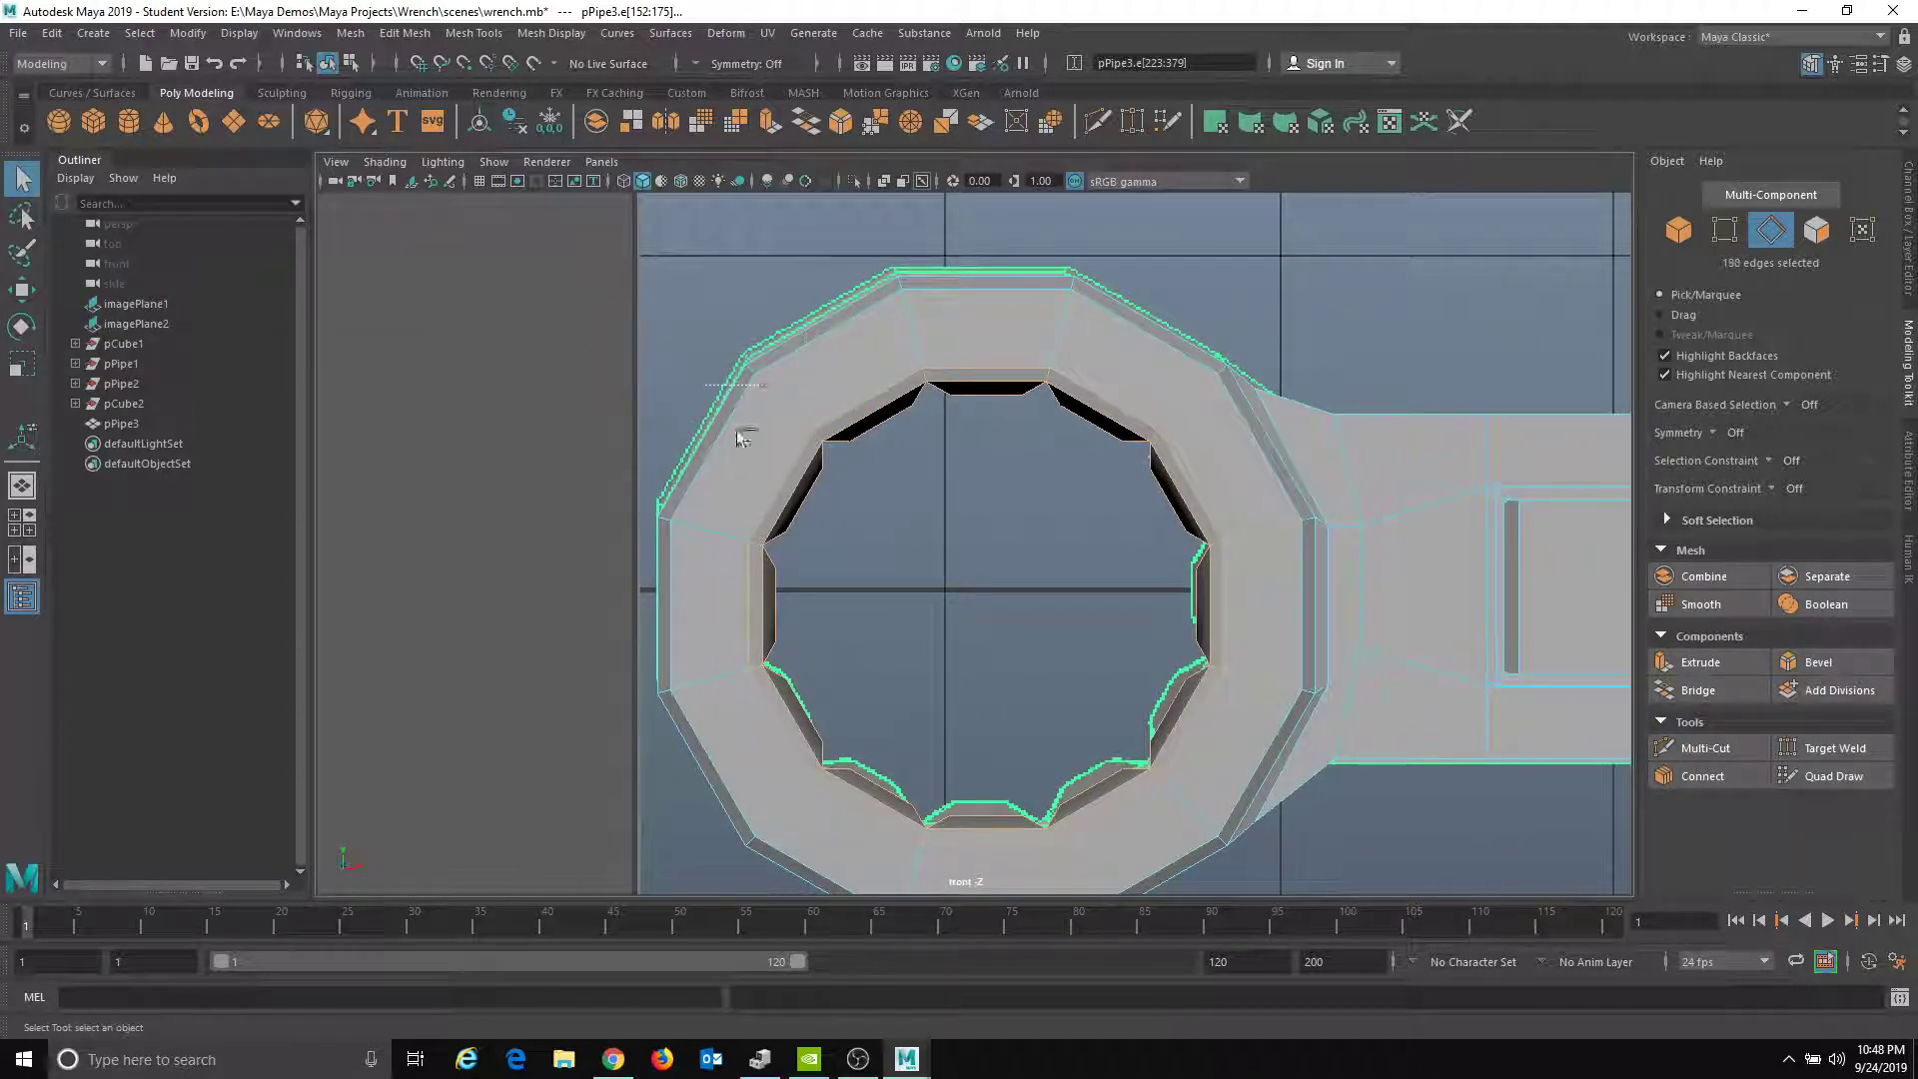
pyautogui.keyDown('ctrl'); pyautogui.moveTo(747, 604); pyautogui.dragTo(751, 607); pyautogui.keyUp('ctrl')
# - Remove the remaining stray radial face edges along the ring's lower and handle sides from the selection
pyautogui.keyDown('alt'); pyautogui.moveTo(770, 839); pyautogui.dragTo(707, 608, button='middle'); pyautogui.keyUp('alt')
pyautogui.scroll(2, 1099, 596)
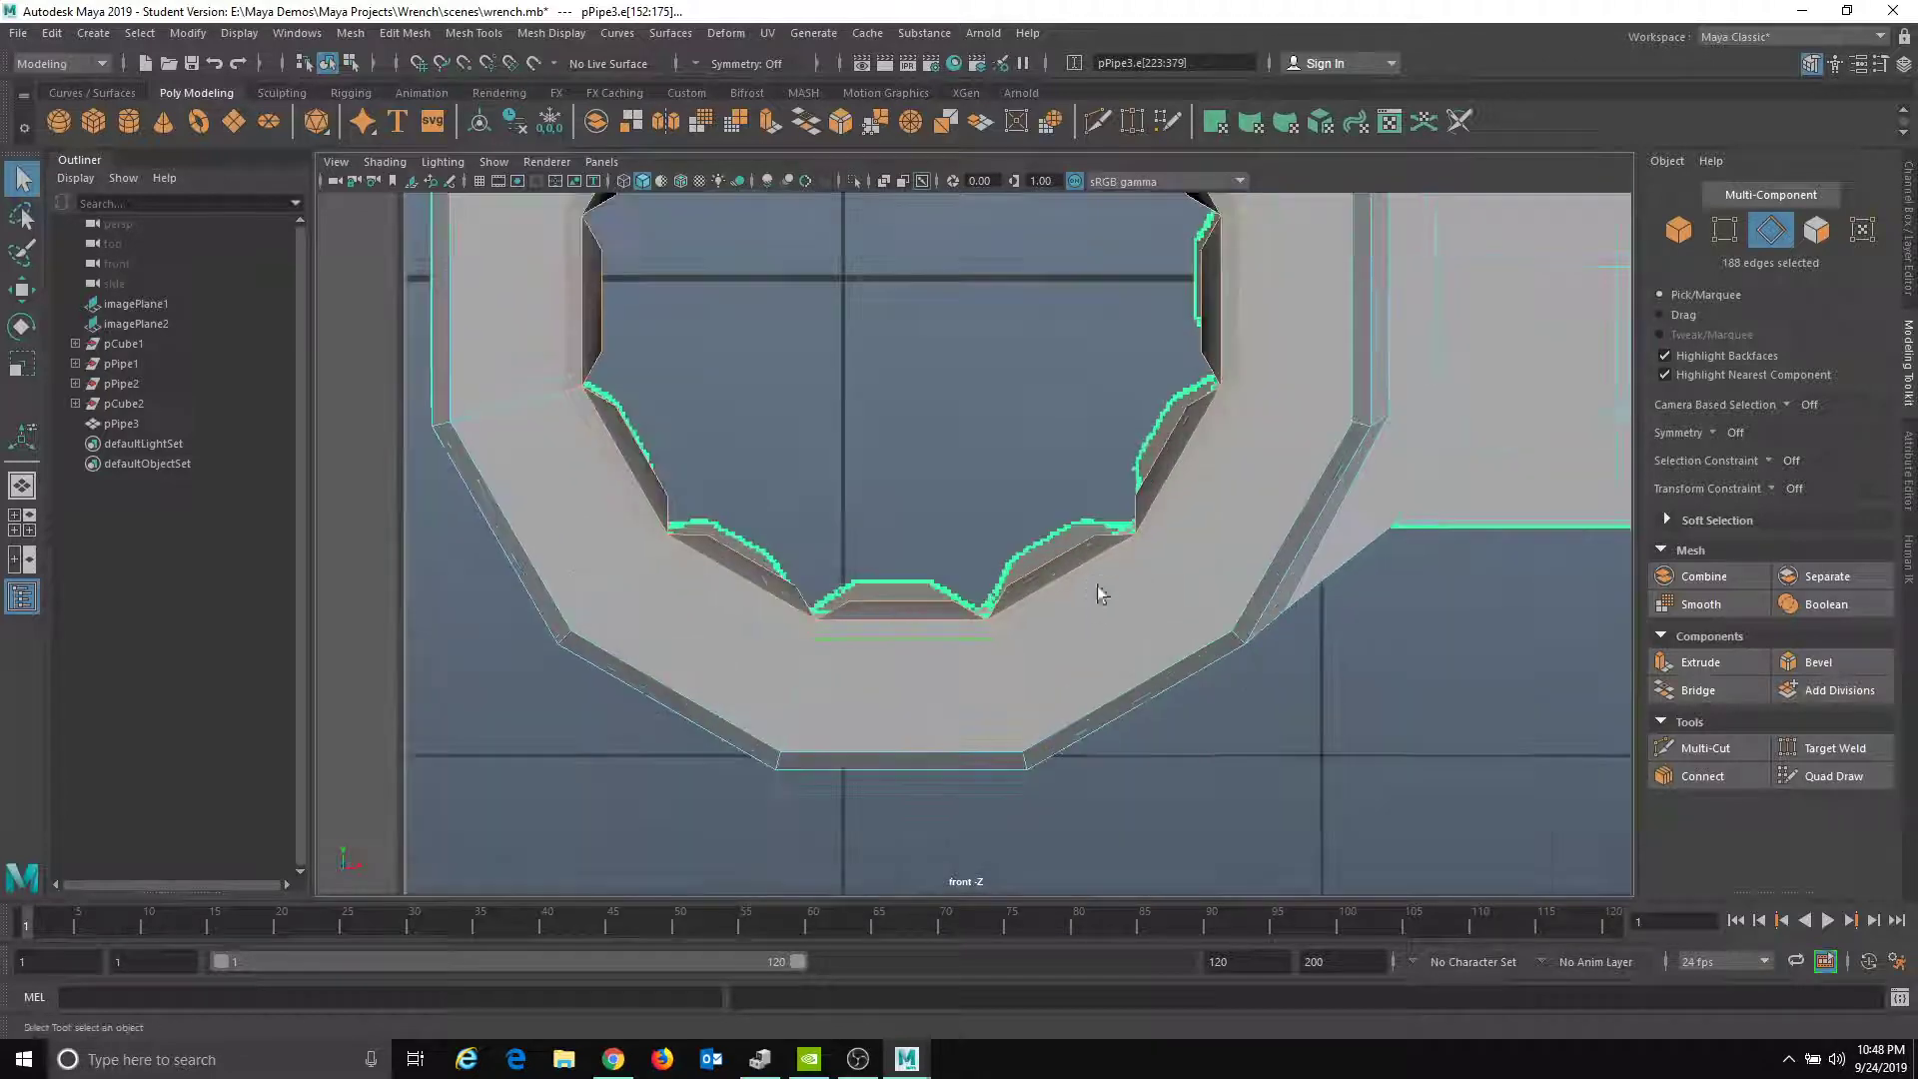
pyautogui.keyDown('shift'); pyautogui.moveTo(1166, 617); pyautogui.dragTo(1341, 693); pyautogui.keyUp('shift')
pyautogui.keyDown('shift'); pyautogui.moveTo(1339, 454); pyautogui.dragTo(1339, 456); pyautogui.keyUp('shift')
pyautogui.keyDown('alt'); pyautogui.moveTo(1338, 456); pyautogui.dragTo(1323, 704, button='middle'); pyautogui.keyUp('alt')
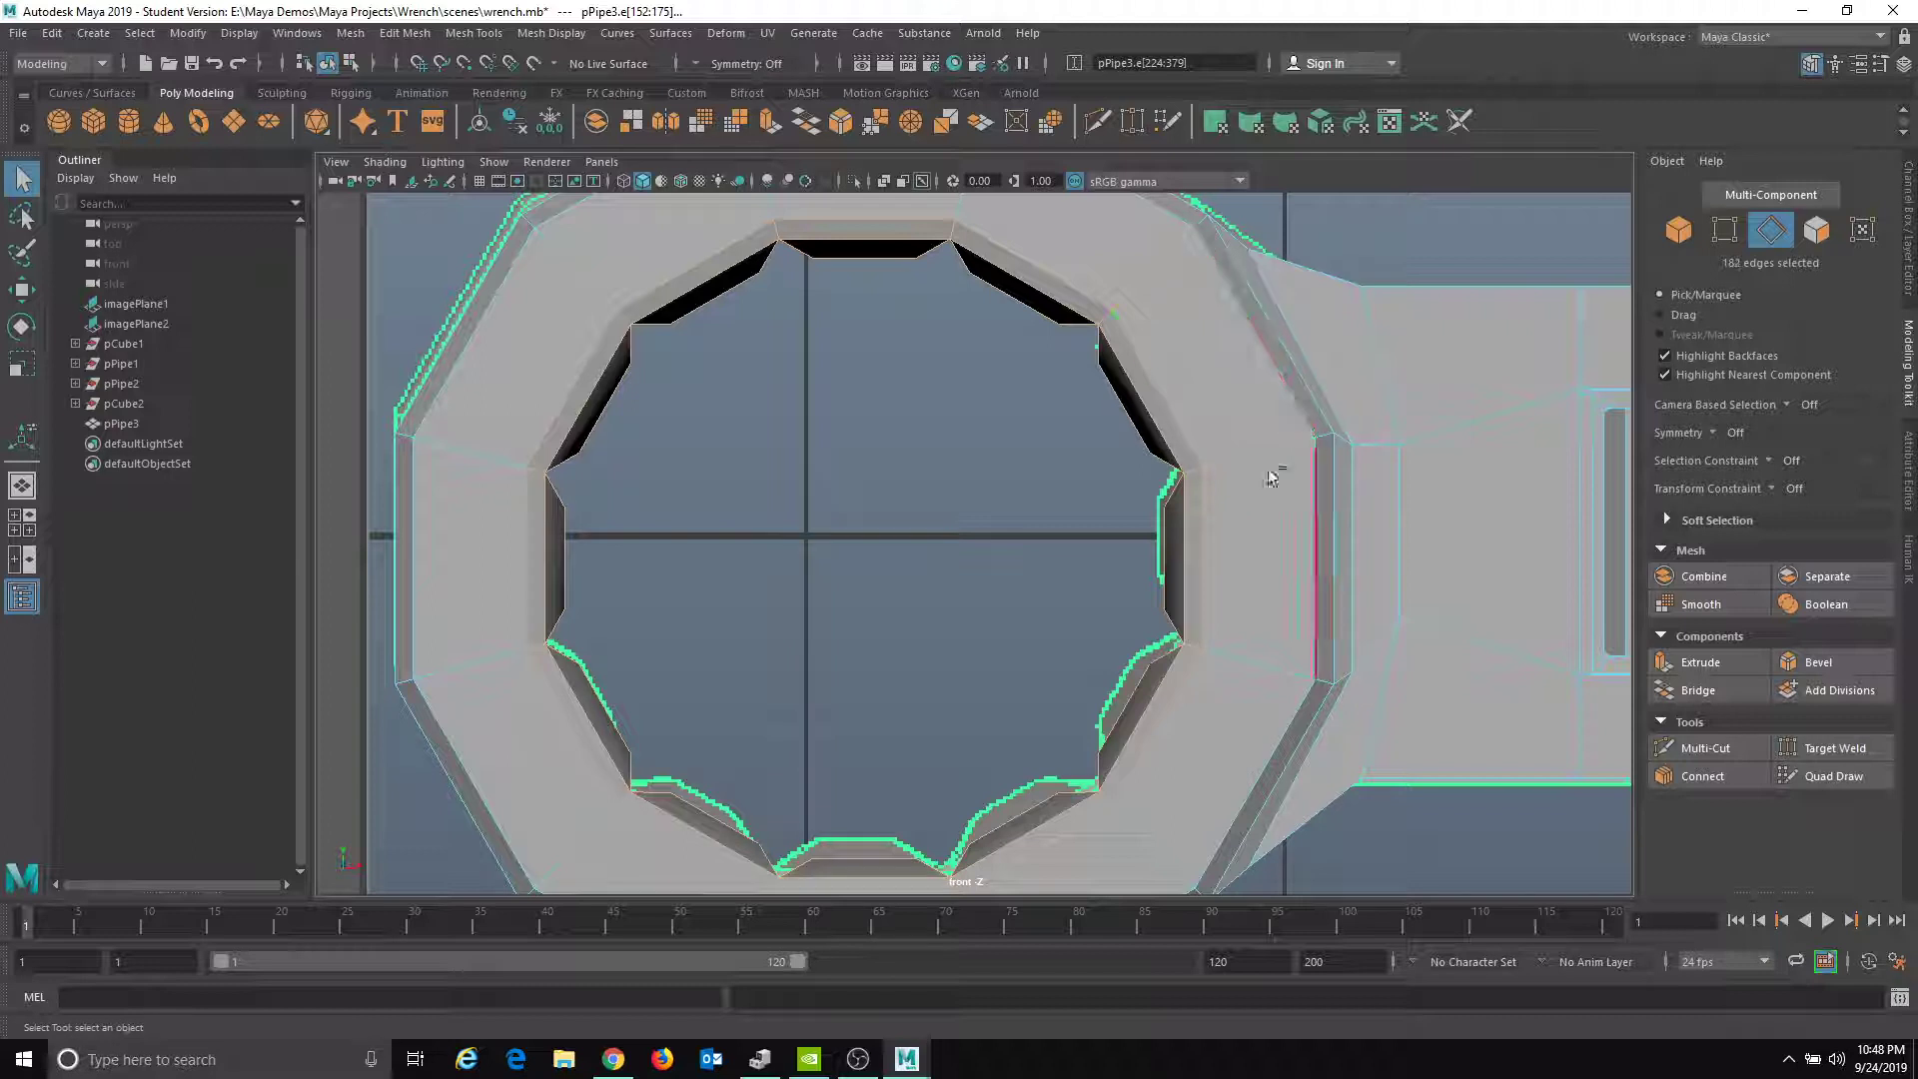
pyautogui.keyDown('ctrl'); pyautogui.moveTo(1144, 237); pyautogui.dragTo(1238, 287); pyautogui.keyUp('ctrl')
pyautogui.keyDown('alt'); pyautogui.moveTo(1247, 291); pyautogui.dragTo(1267, 349, button='middle'); pyautogui.keyUp('alt')
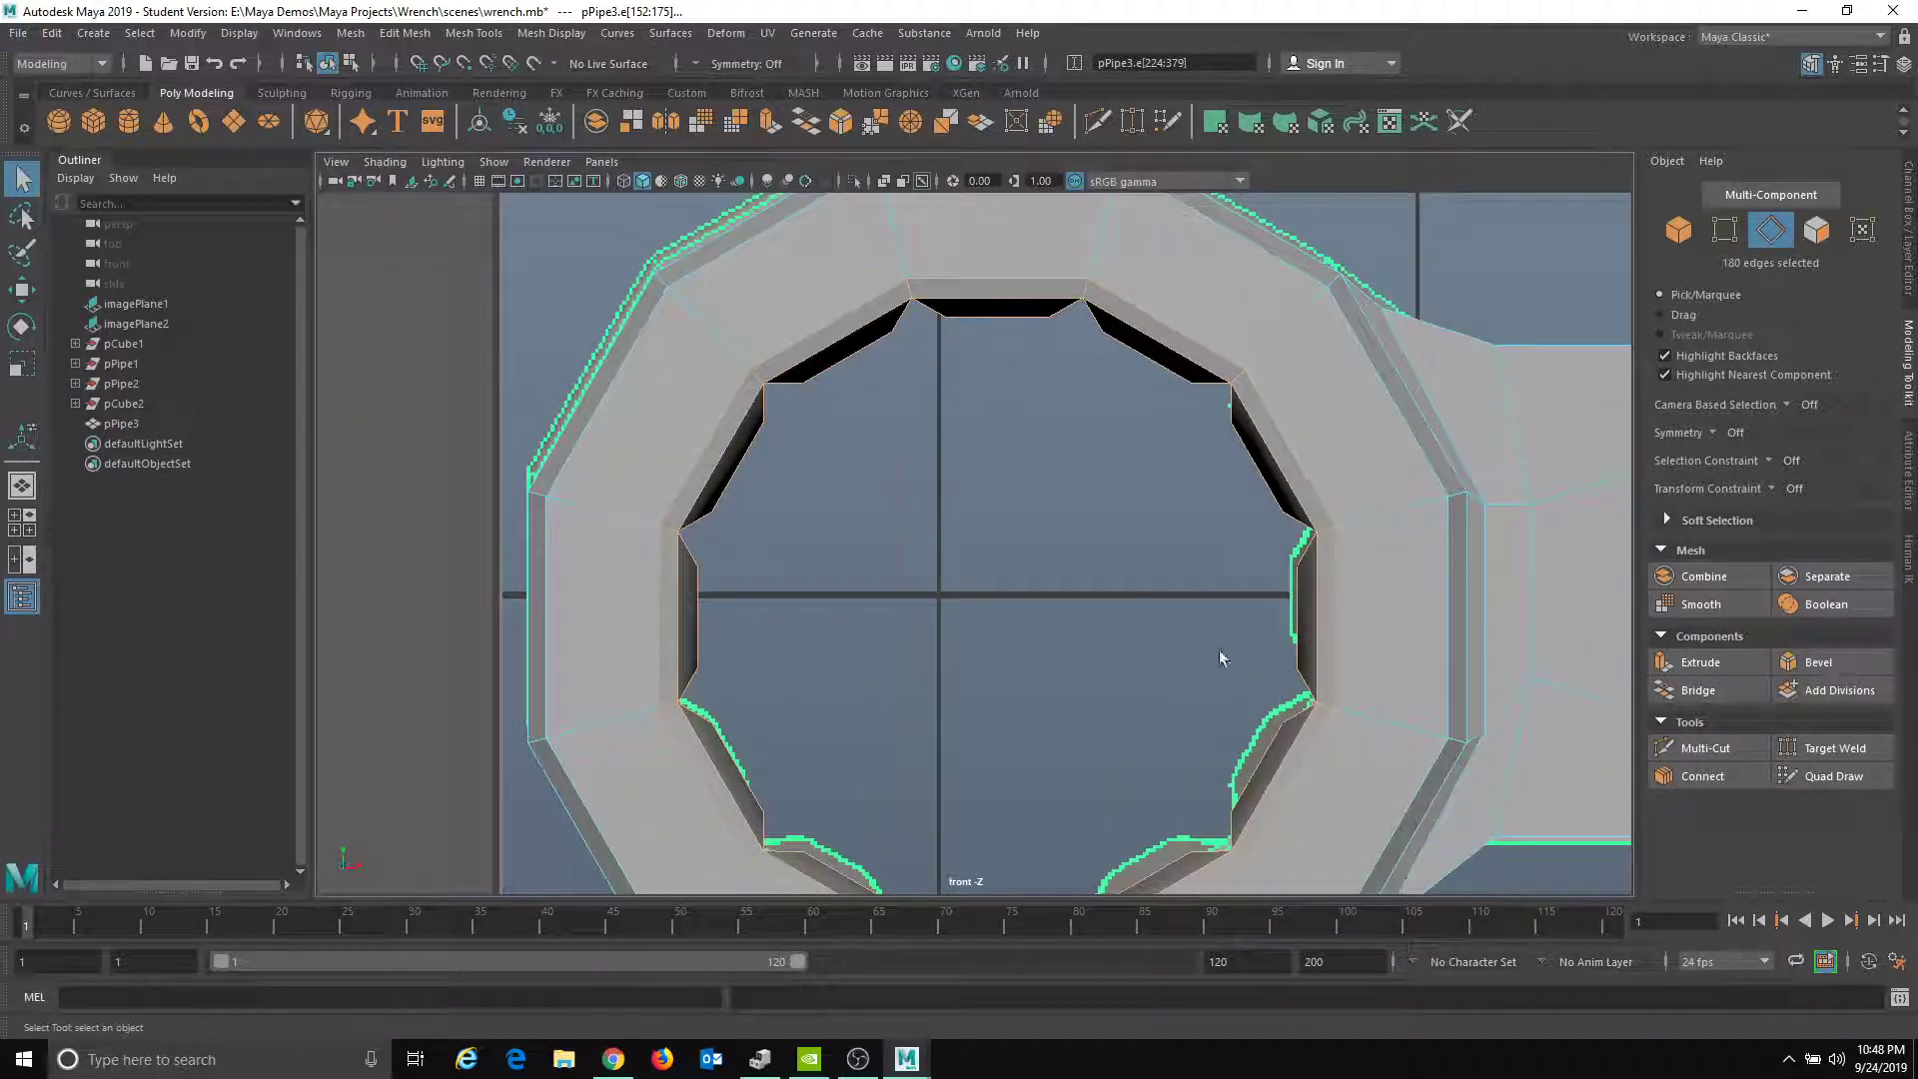
# - Deselect the outer border edges of the inner hole along its top and upper handle side
pyautogui.keyDown('shift'); pyautogui.click(1039, 276); pyautogui.keyUp('shift')
pyautogui.keyDown('alt'); pyautogui.moveTo(929, 676); pyautogui.dragTo(927, 631, button='middle'); pyautogui.keyUp('alt')
pyautogui.keyDown('ctrl'); pyautogui.moveTo(1105, 258); pyautogui.dragTo(1114, 266); pyautogui.keyUp('ctrl')
pyautogui.keyDown('alt'); pyautogui.moveTo(1239, 350); pyautogui.dragTo(1104, 398, button='middle'); pyautogui.keyUp('alt')
pyautogui.keyDown('ctrl'); pyautogui.click(1118, 393); pyautogui.keyUp('ctrl')
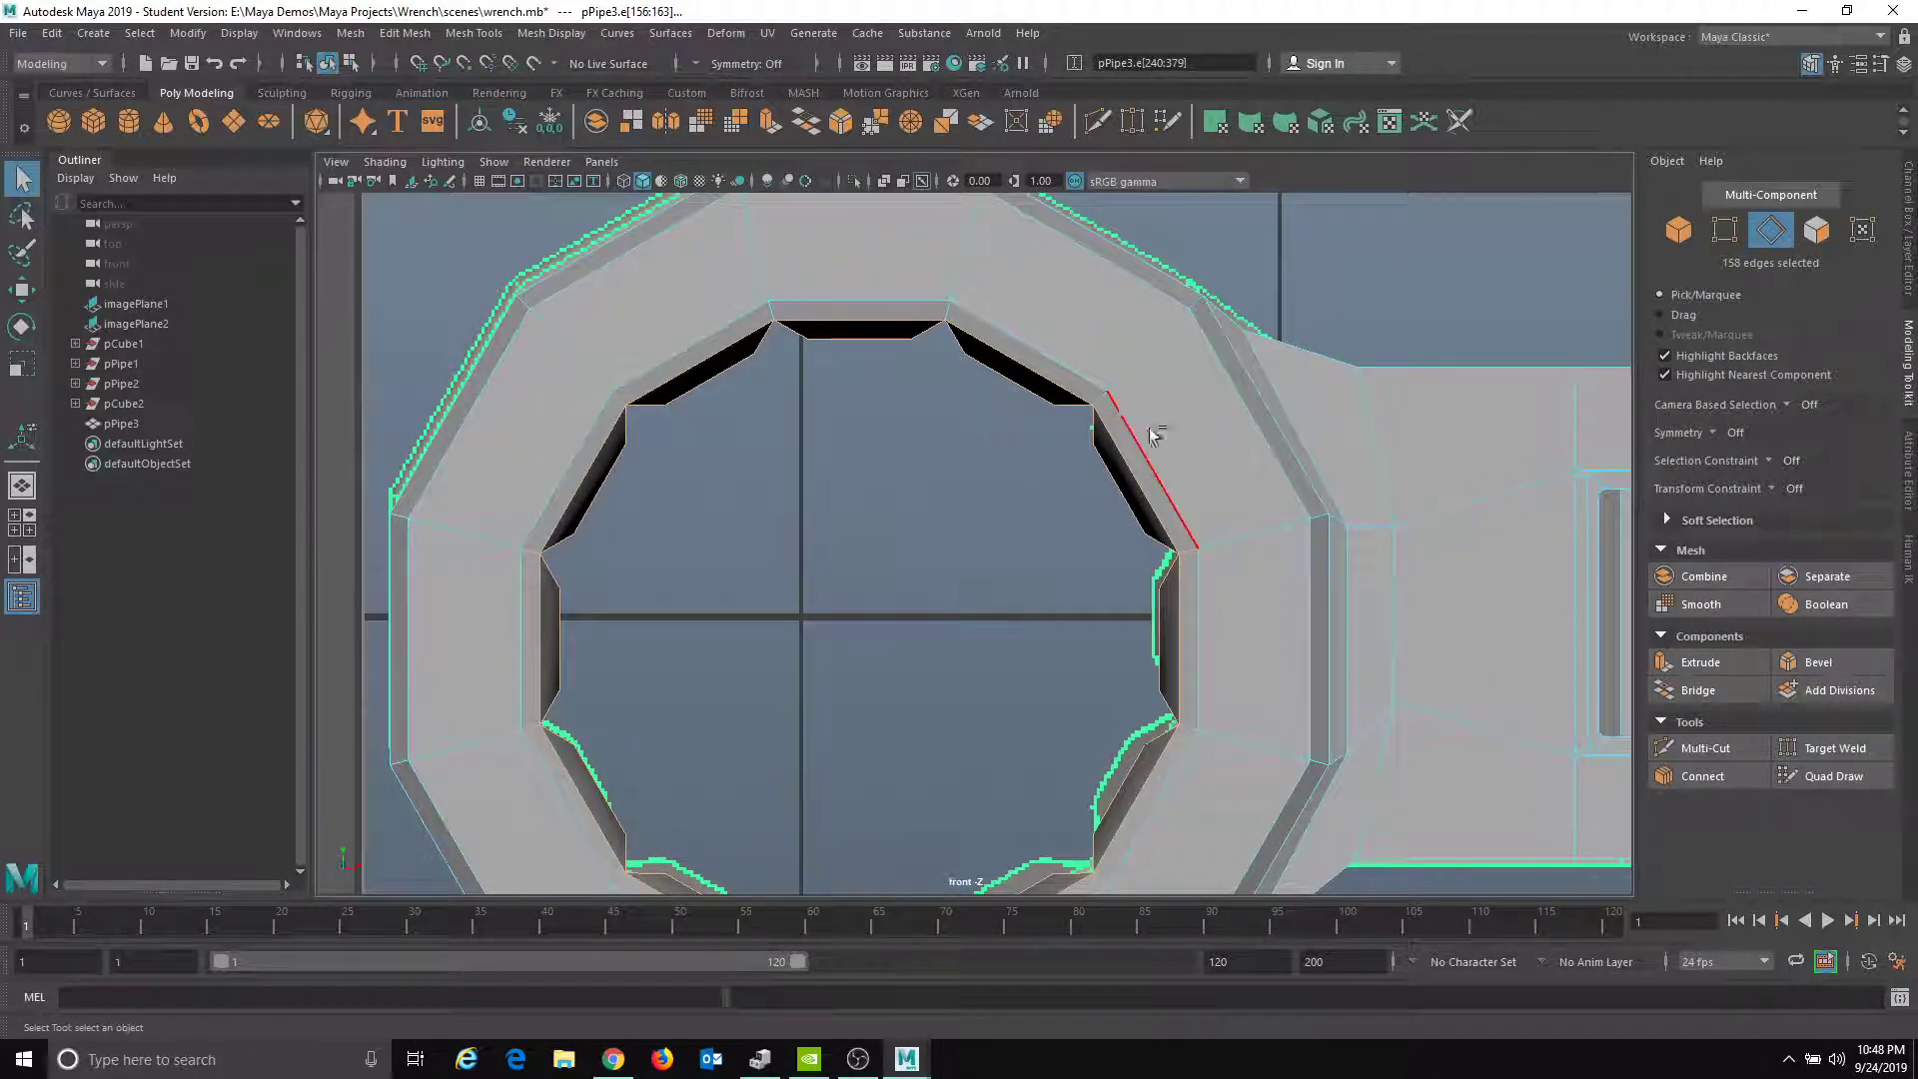
pyautogui.keyDown('alt'); pyautogui.moveTo(1229, 572); pyautogui.dragTo(1182, 458, button='middle'); pyautogui.keyUp('alt')
pyautogui.keyDown('ctrl'); pyautogui.click(1146, 427); pyautogui.keyUp('ctrl')
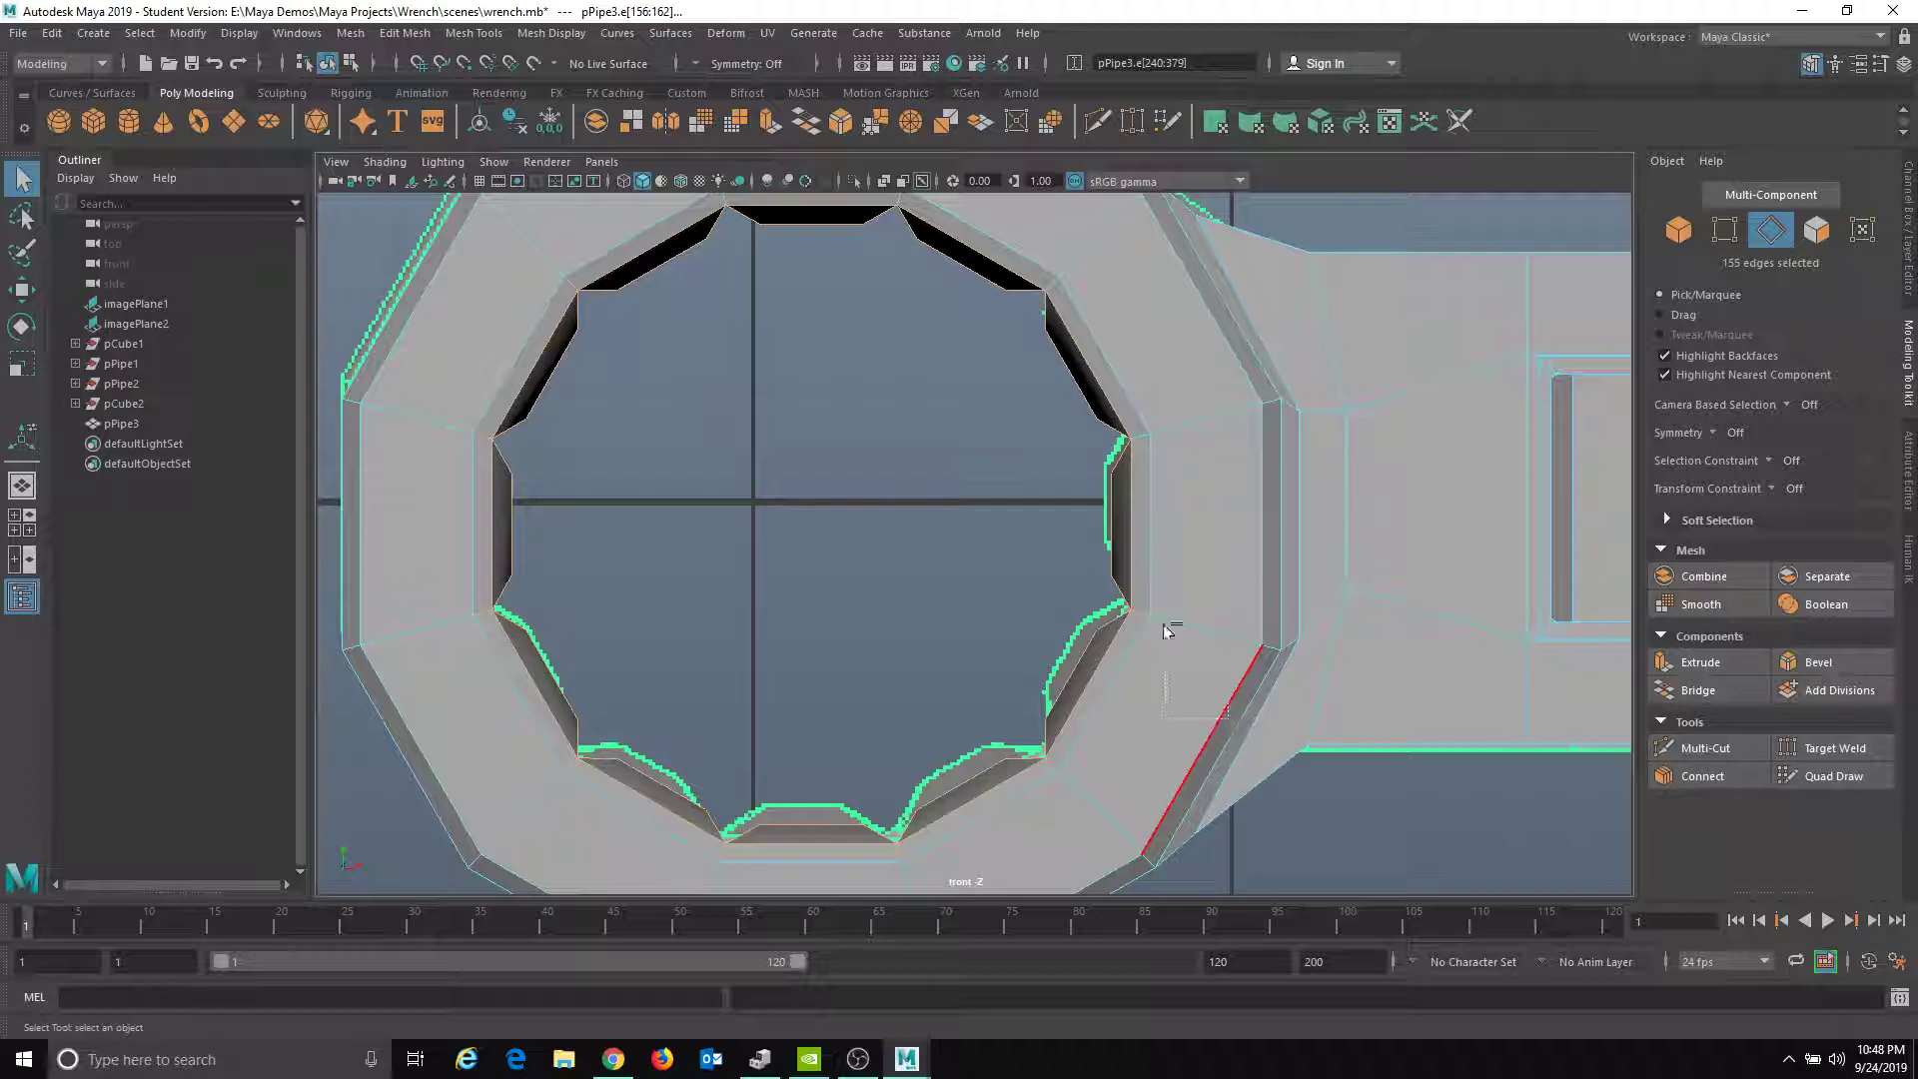
# - Deselect the remaining outer border edges of the inner hole along its lower and left sides, keeping only the notch edges selected
pyautogui.keyDown('ctrl'); pyautogui.moveTo(1141, 589); pyautogui.dragTo(1127, 576); pyautogui.keyUp('ctrl')
pyautogui.keyDown('alt'); pyautogui.moveTo(1063, 807); pyautogui.dragTo(1104, 699, button='middle'); pyautogui.keyUp('alt')
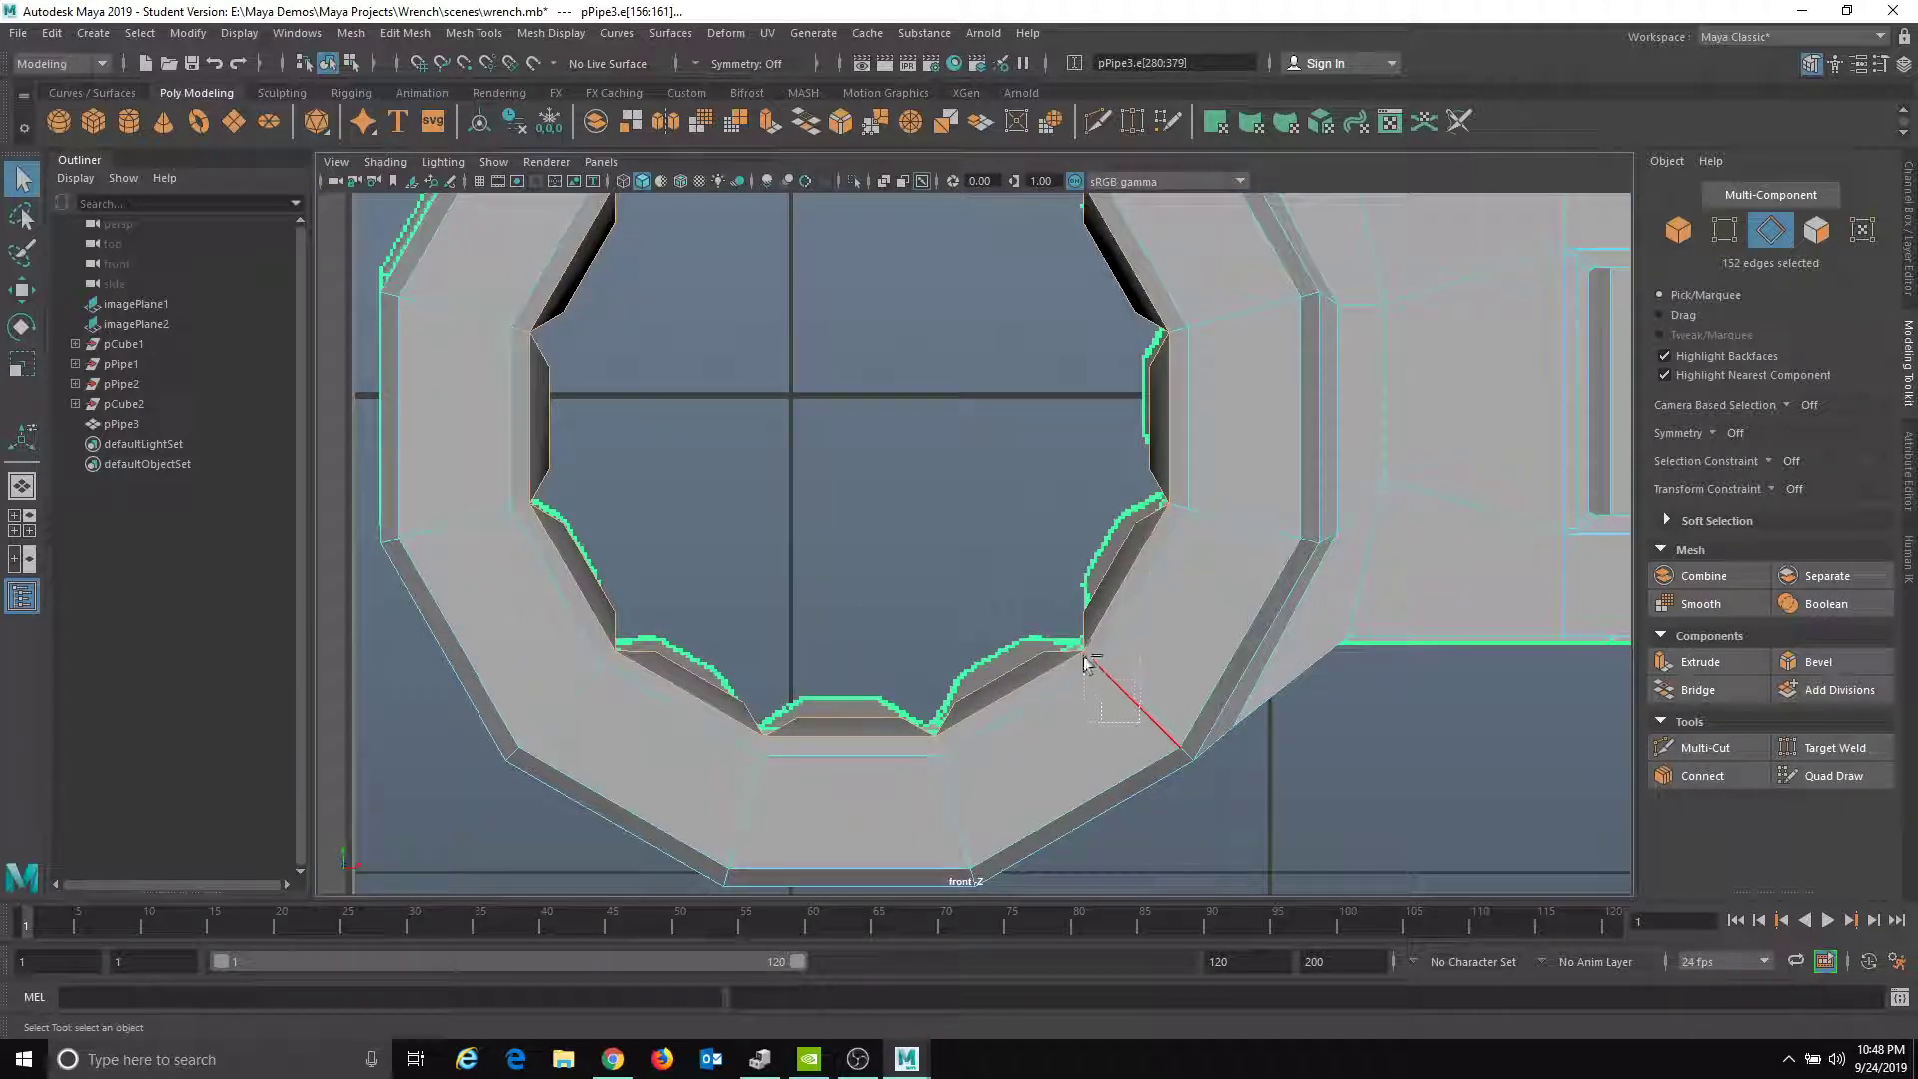
pyautogui.scroll(2, 1087, 713)
pyautogui.keyDown('ctrl'); pyautogui.click(920, 759); pyautogui.keyUp('ctrl')
pyautogui.keyDown('ctrl'); pyautogui.moveTo(707, 756); pyautogui.dragTo(705, 755); pyautogui.keyUp('ctrl')
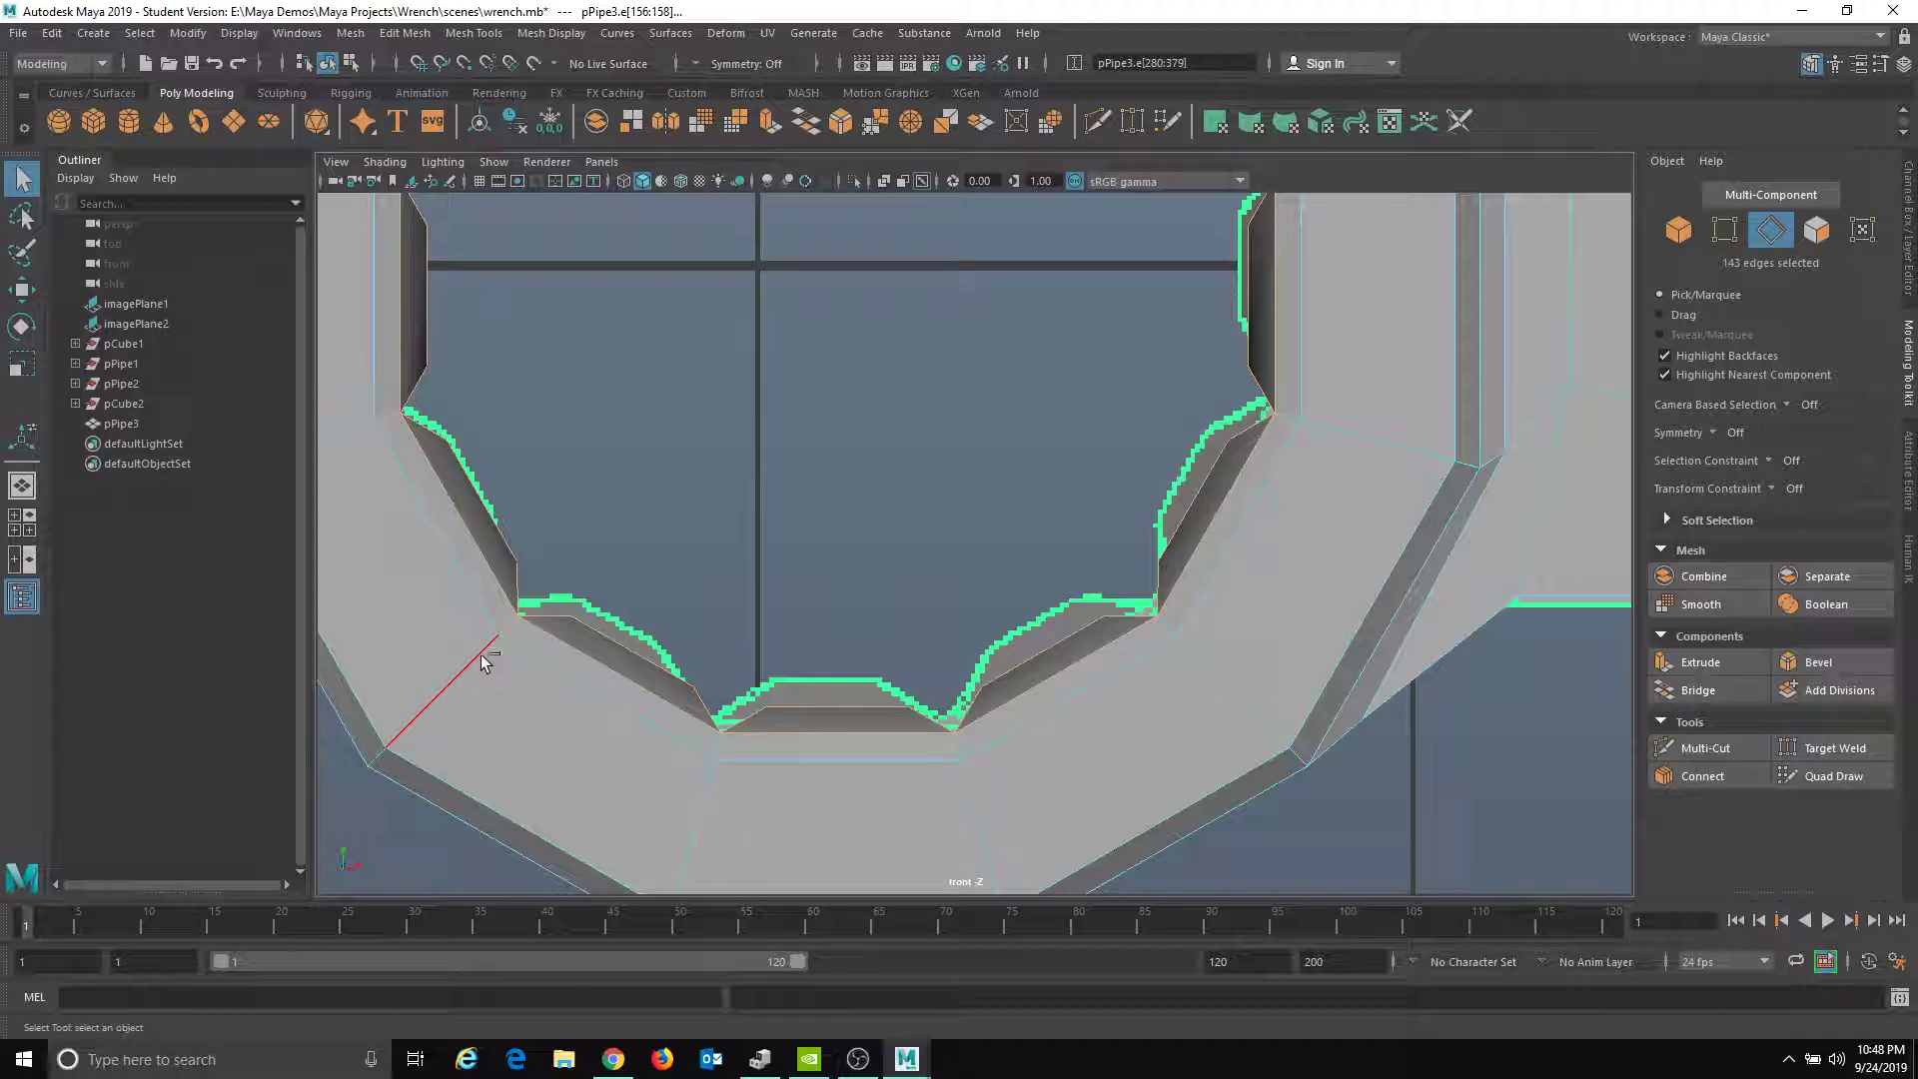
pyautogui.keyDown('ctrl'); pyautogui.click(495, 656); pyautogui.keyUp('ctrl')
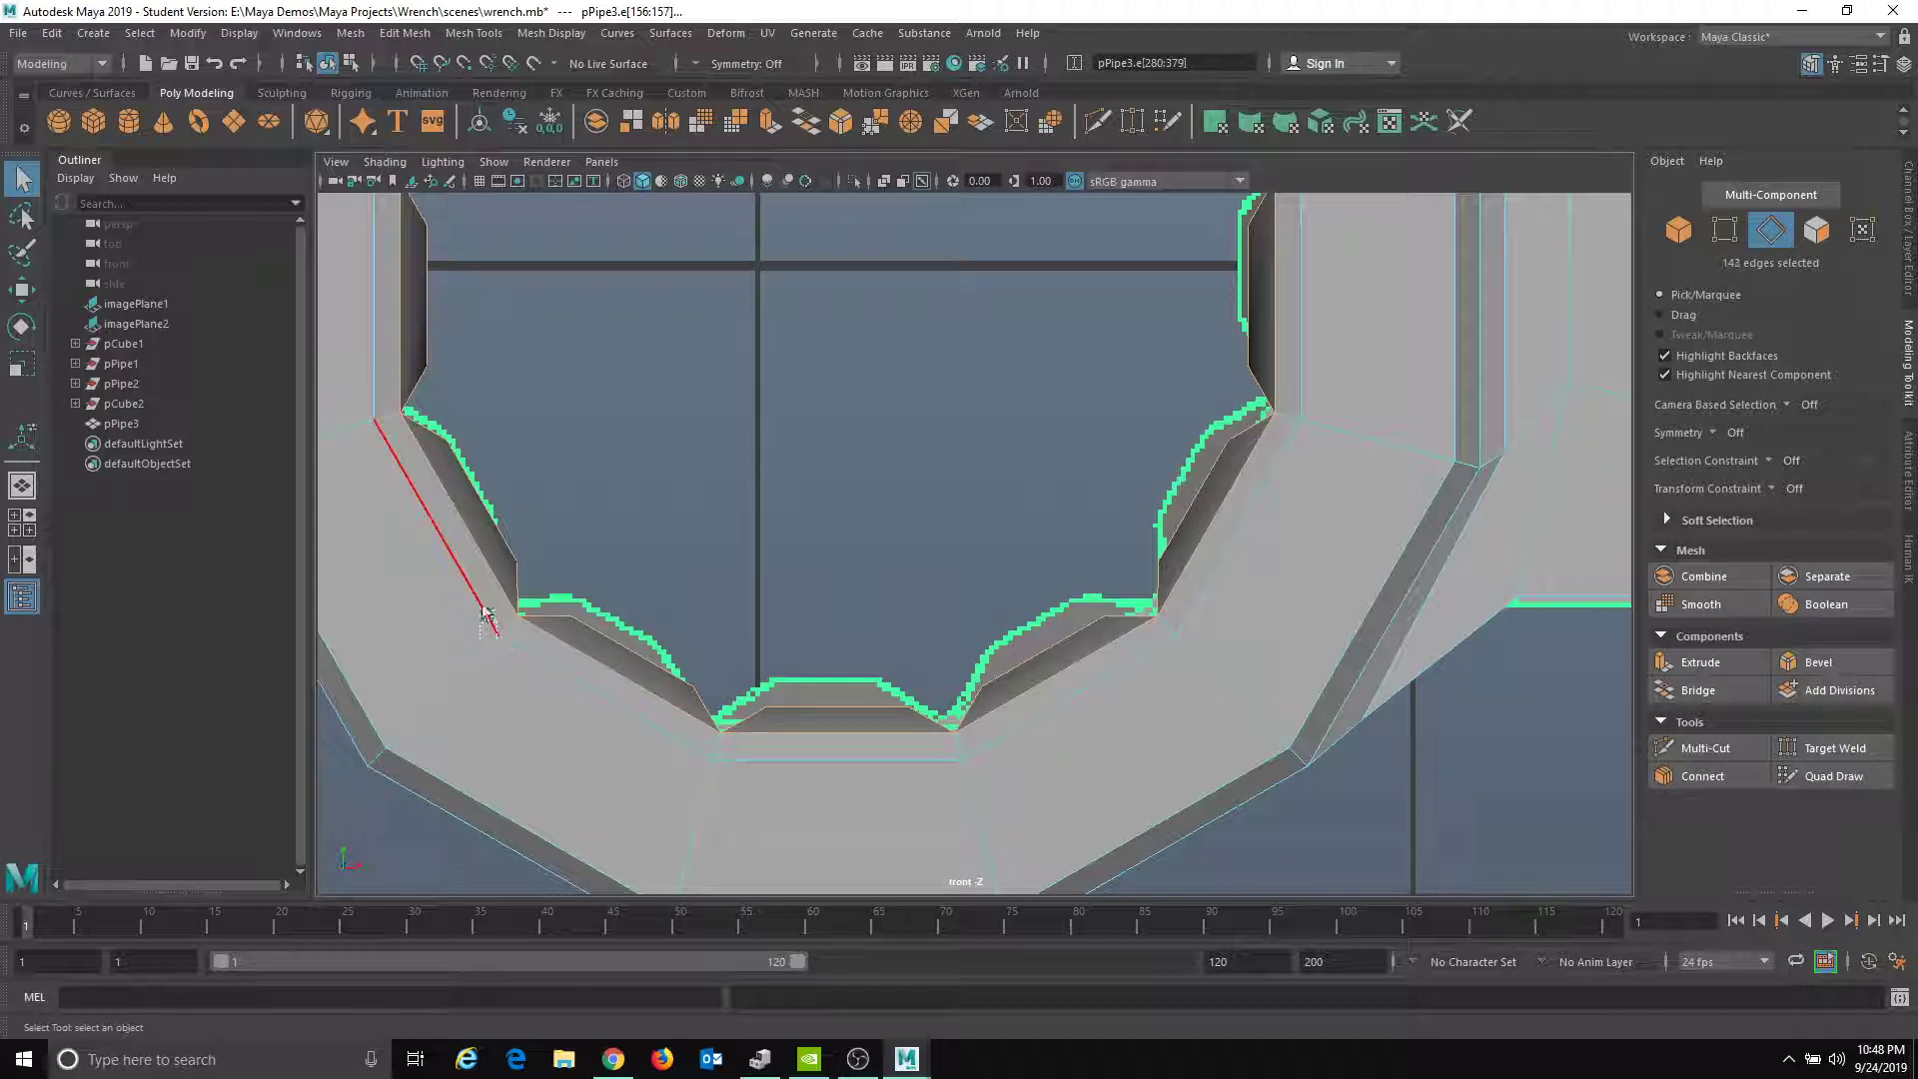
pyautogui.keyDown('alt'); pyautogui.moveTo(486, 615); pyautogui.dragTo(577, 650, button='middle'); pyautogui.keyUp('alt')
pyautogui.keyDown('ctrl'); pyautogui.moveTo(590, 685); pyautogui.dragTo(562, 652); pyautogui.keyUp('ctrl')
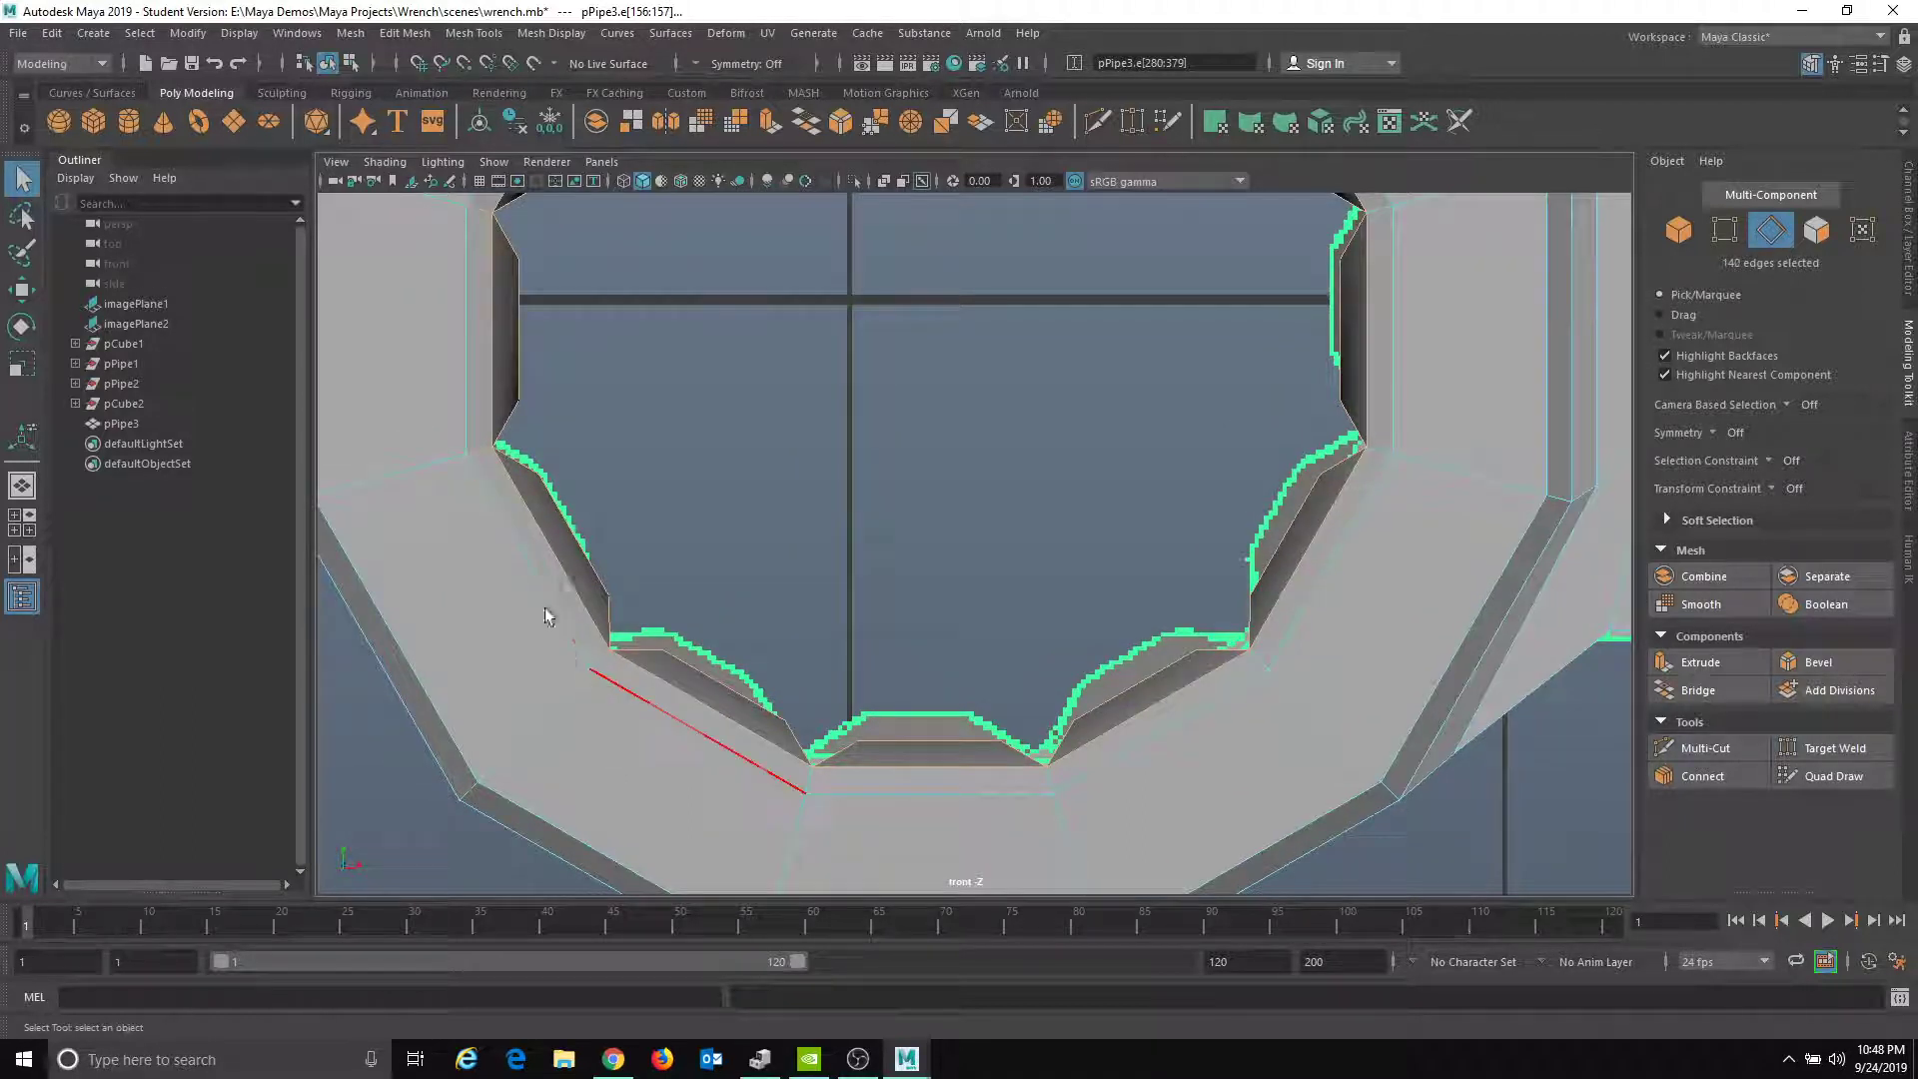
pyautogui.keyDown('alt'); pyautogui.moveTo(563, 651); pyautogui.dragTo(636, 784, button='middle'); pyautogui.keyUp('alt')
pyautogui.keyDown('ctrl'); pyautogui.click(561, 626); pyautogui.keyUp('ctrl')
pyautogui.keyDown('alt'); pyautogui.moveTo(562, 626); pyautogui.dragTo(578, 825, button='middle'); pyautogui.keyUp('alt')
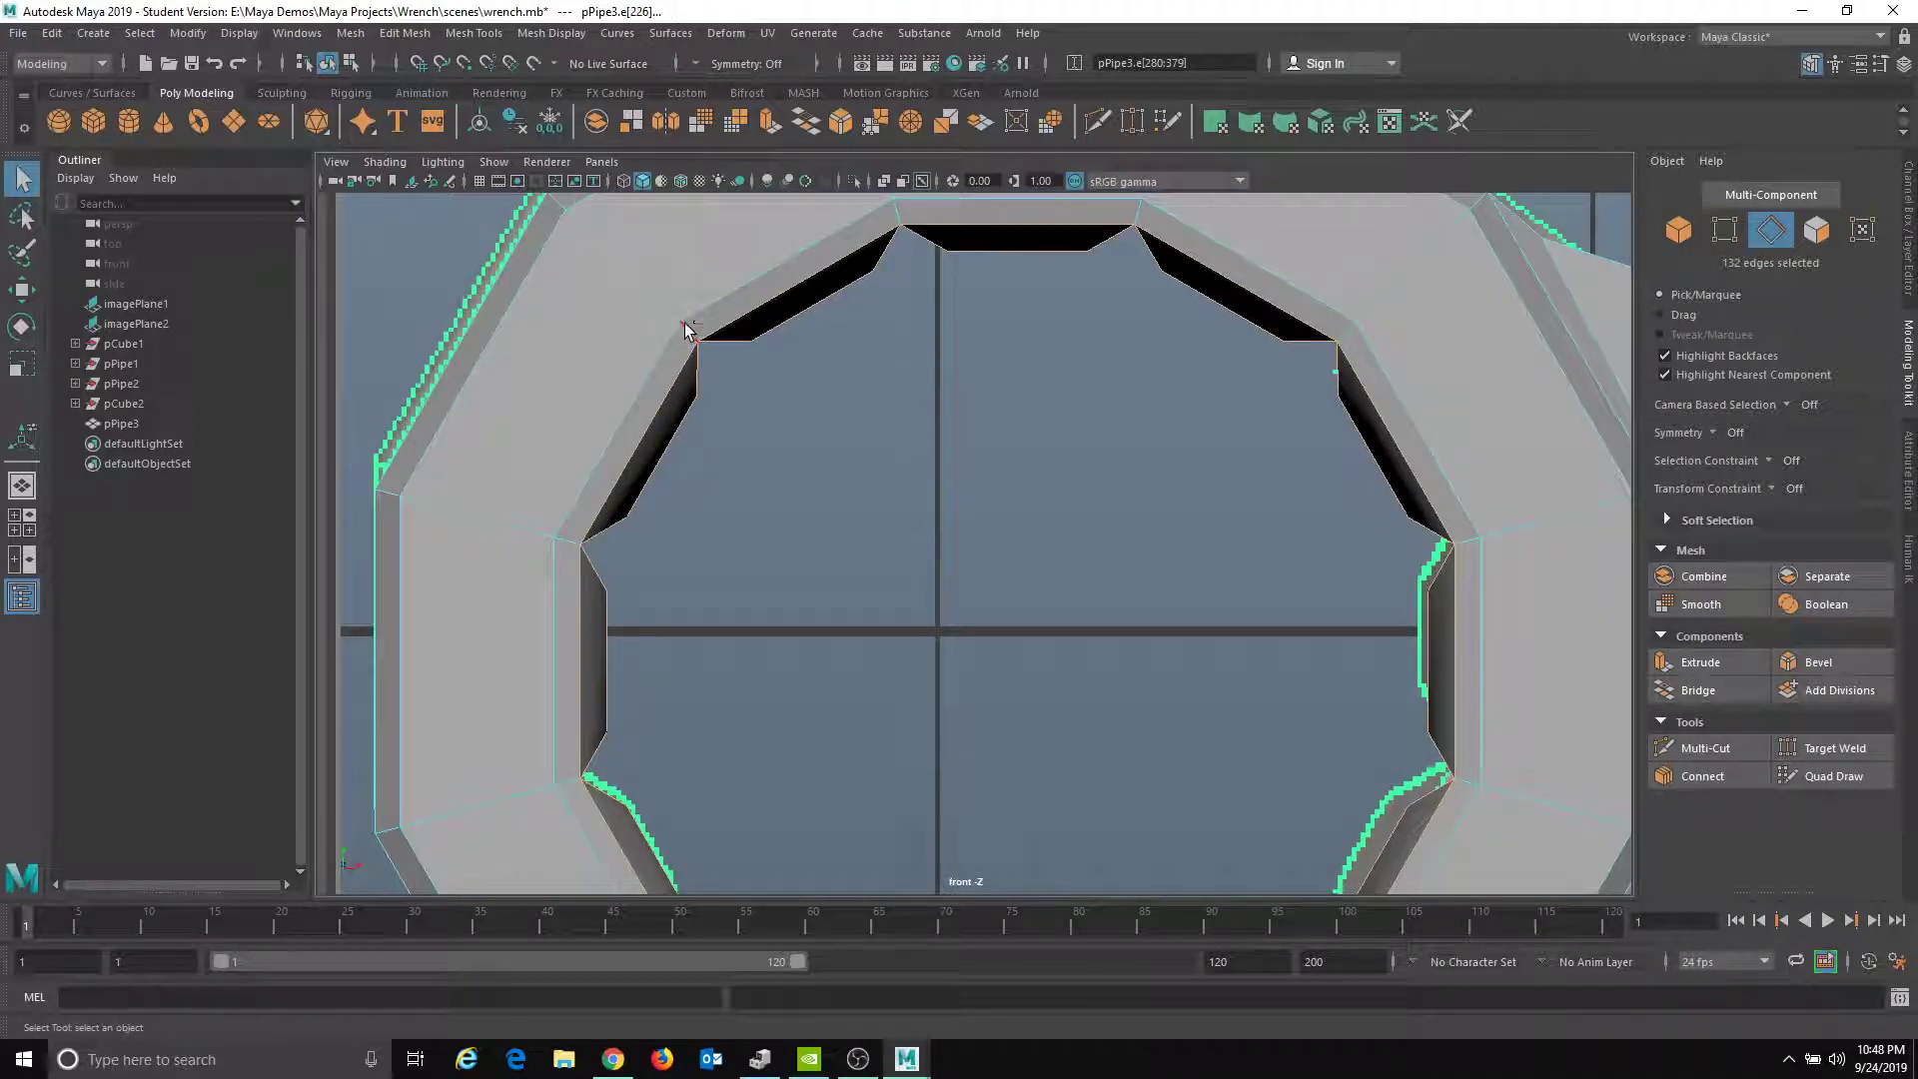
# - Switch the viewport to the perspective camera and frame the ring's notched inner hole
pyautogui.click(597, 163)
pyautogui.moveTo(643, 184)
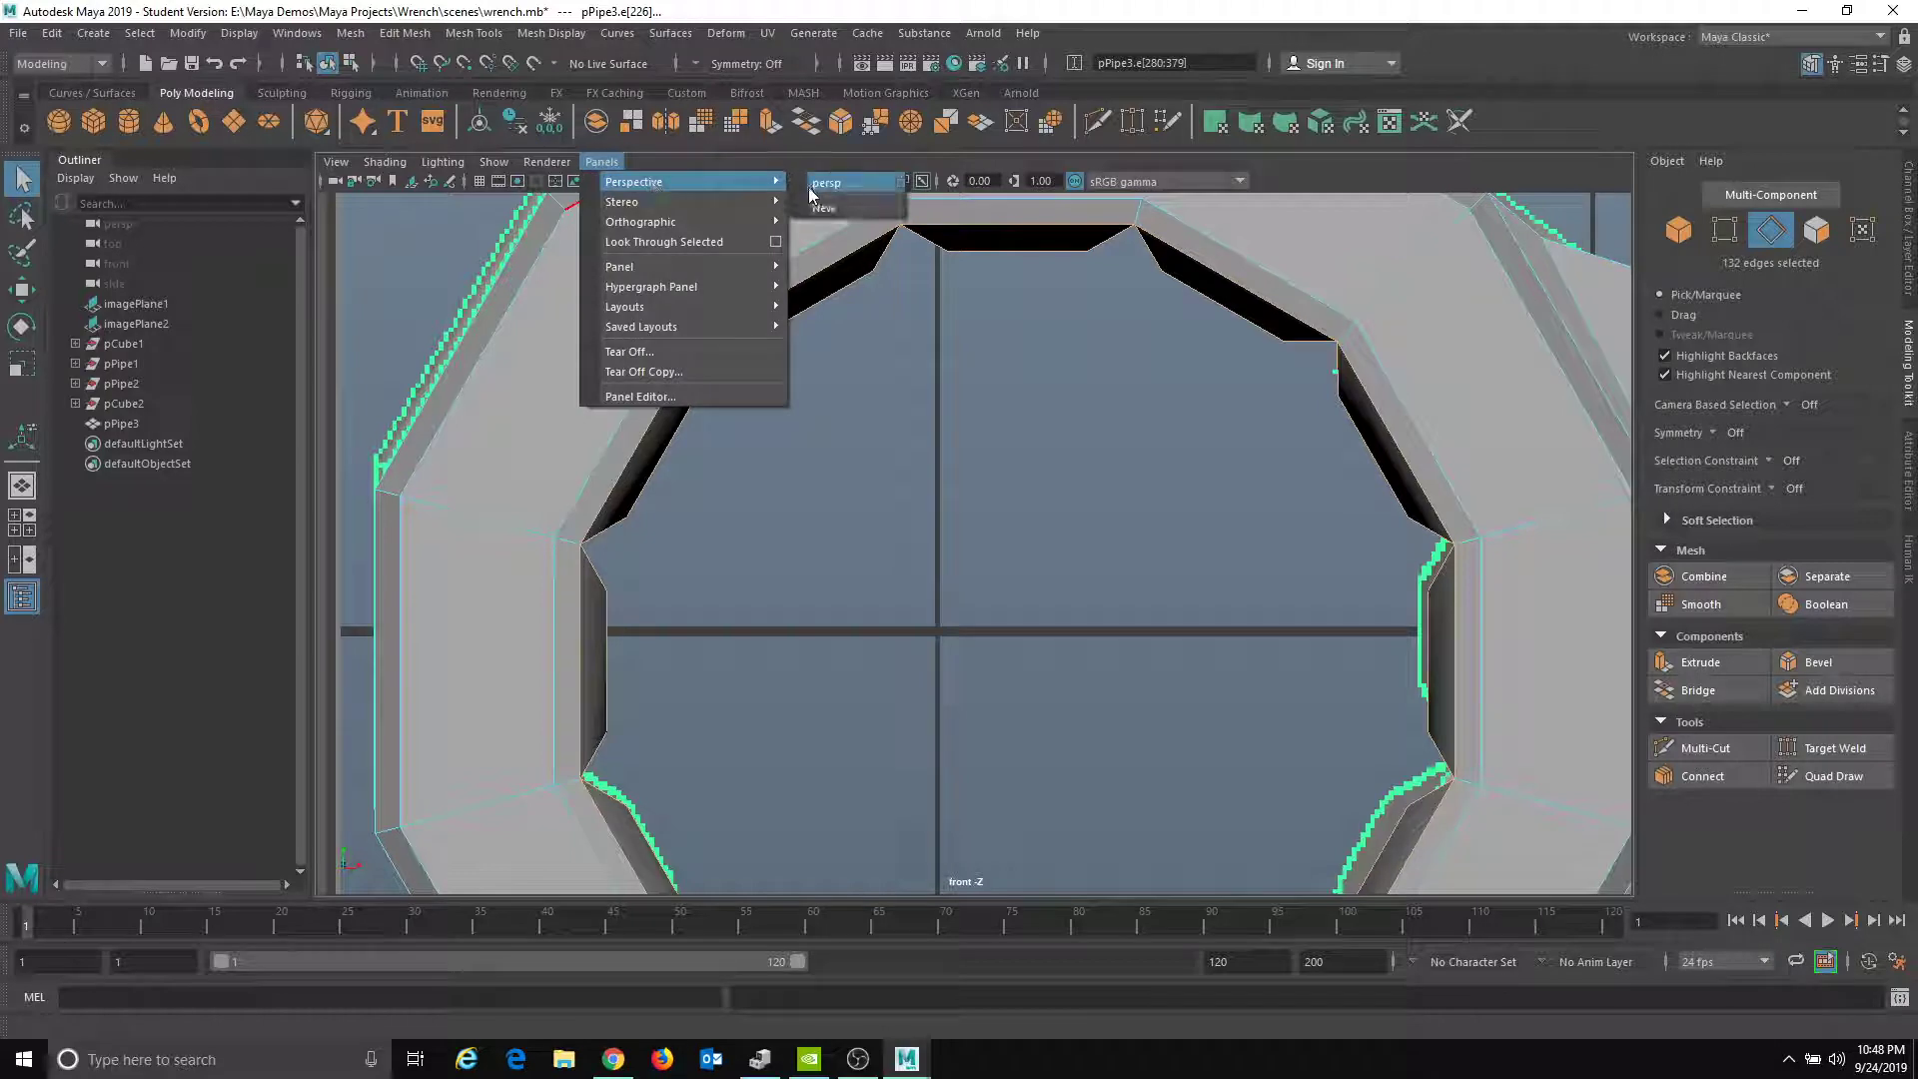
pyautogui.click(834, 185)
pyautogui.keyDown('alt'); pyautogui.moveTo(556, 372); pyautogui.dragTo(667, 615); pyautogui.keyUp('alt')
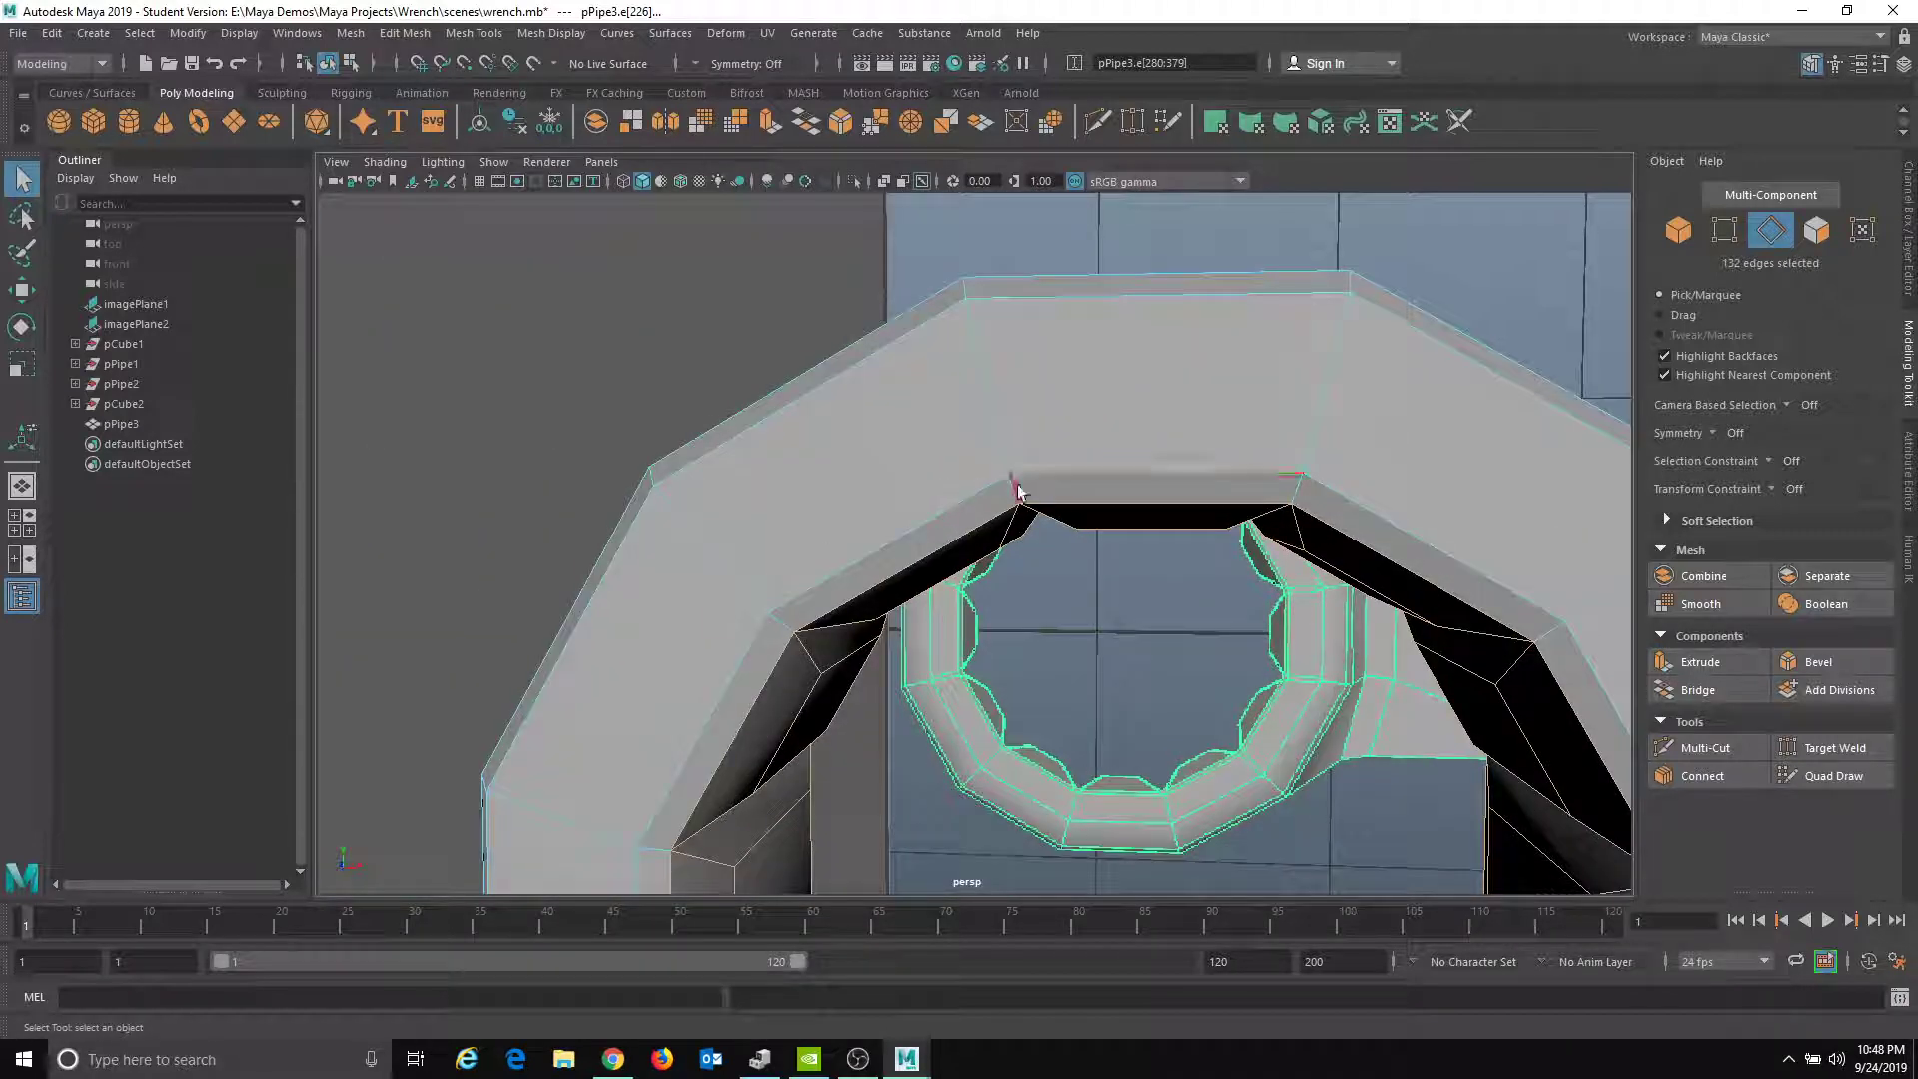
pyautogui.keyDown('alt'); pyautogui.moveTo(1276, 512); pyautogui.dragTo(1126, 428, button='right'); pyautogui.keyUp('alt')
pyautogui.keyDown('alt'); pyautogui.moveTo(1126, 428); pyautogui.dragTo(1009, 469); pyautogui.keyUp('alt')
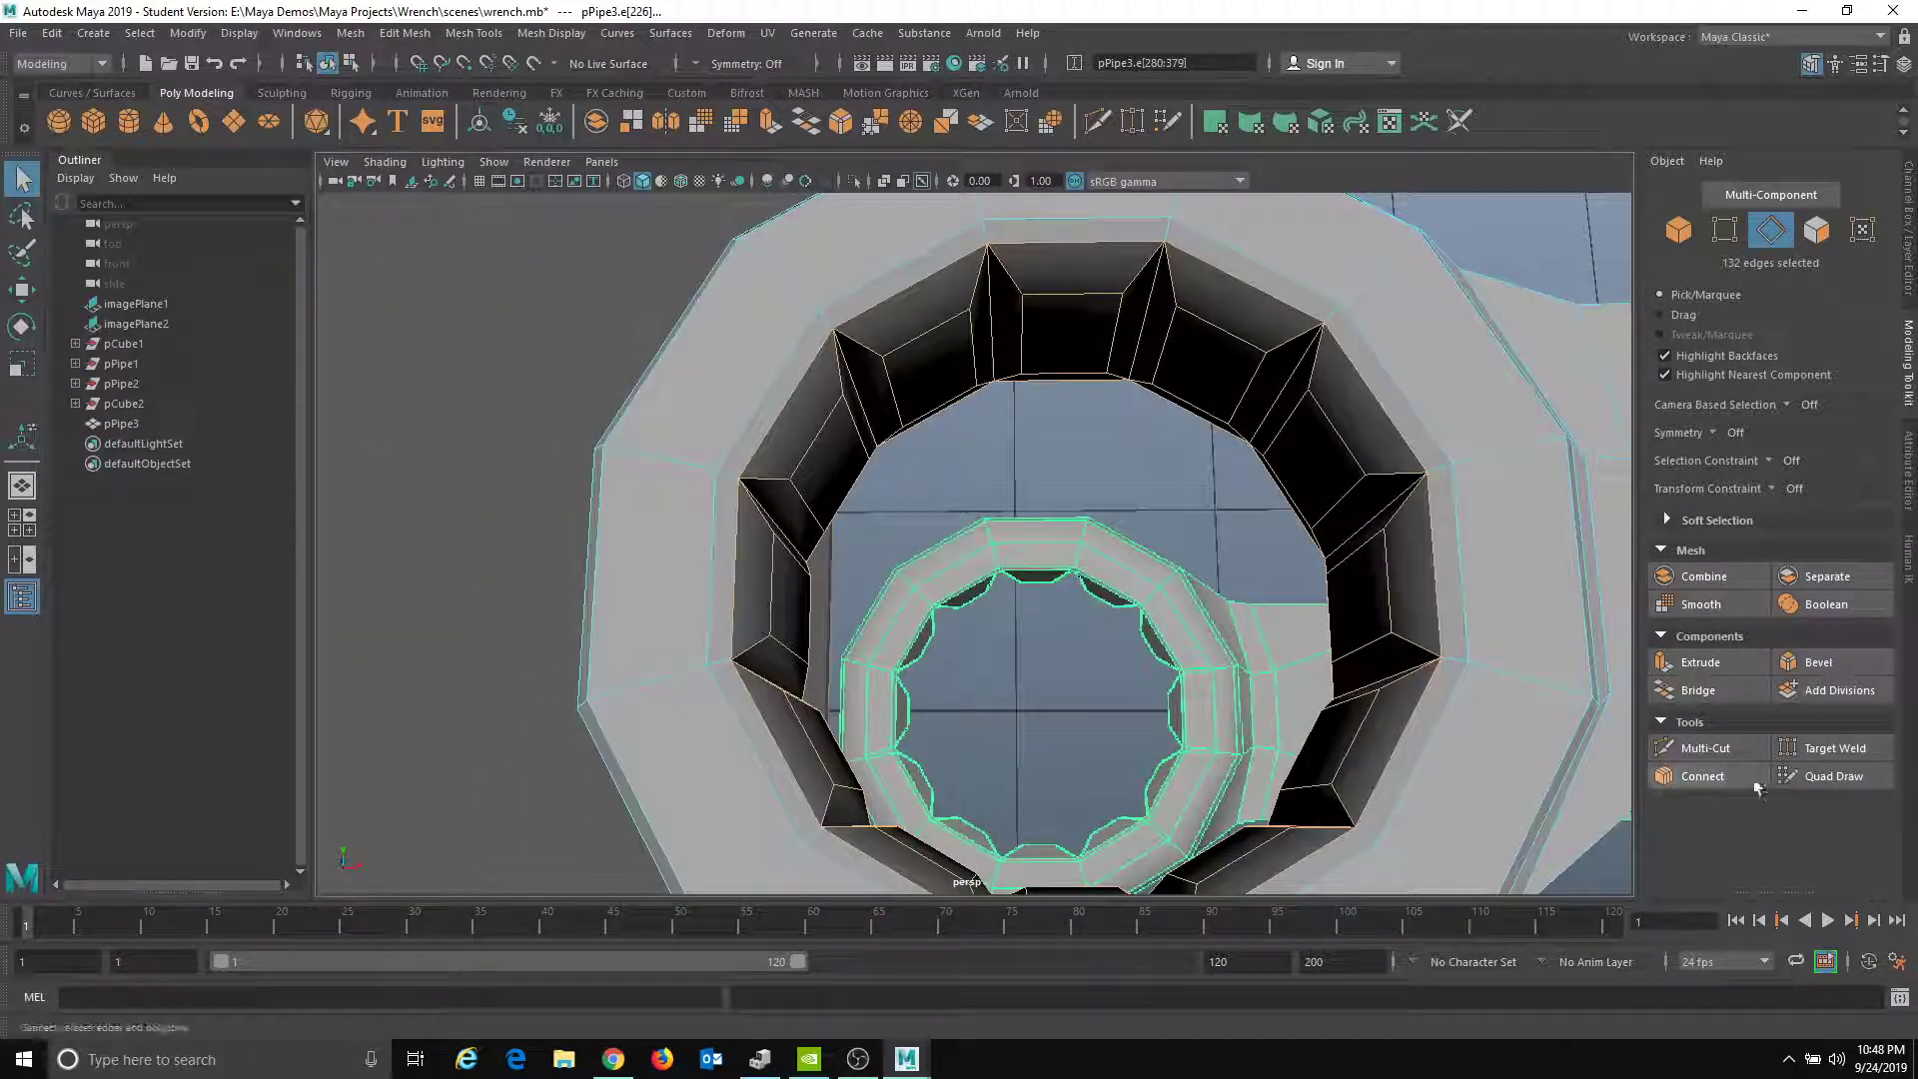
# - Bevel the selected notch edges with the default single segment and preview the wrench smoothed in object mode
pyautogui.click(1813, 664)
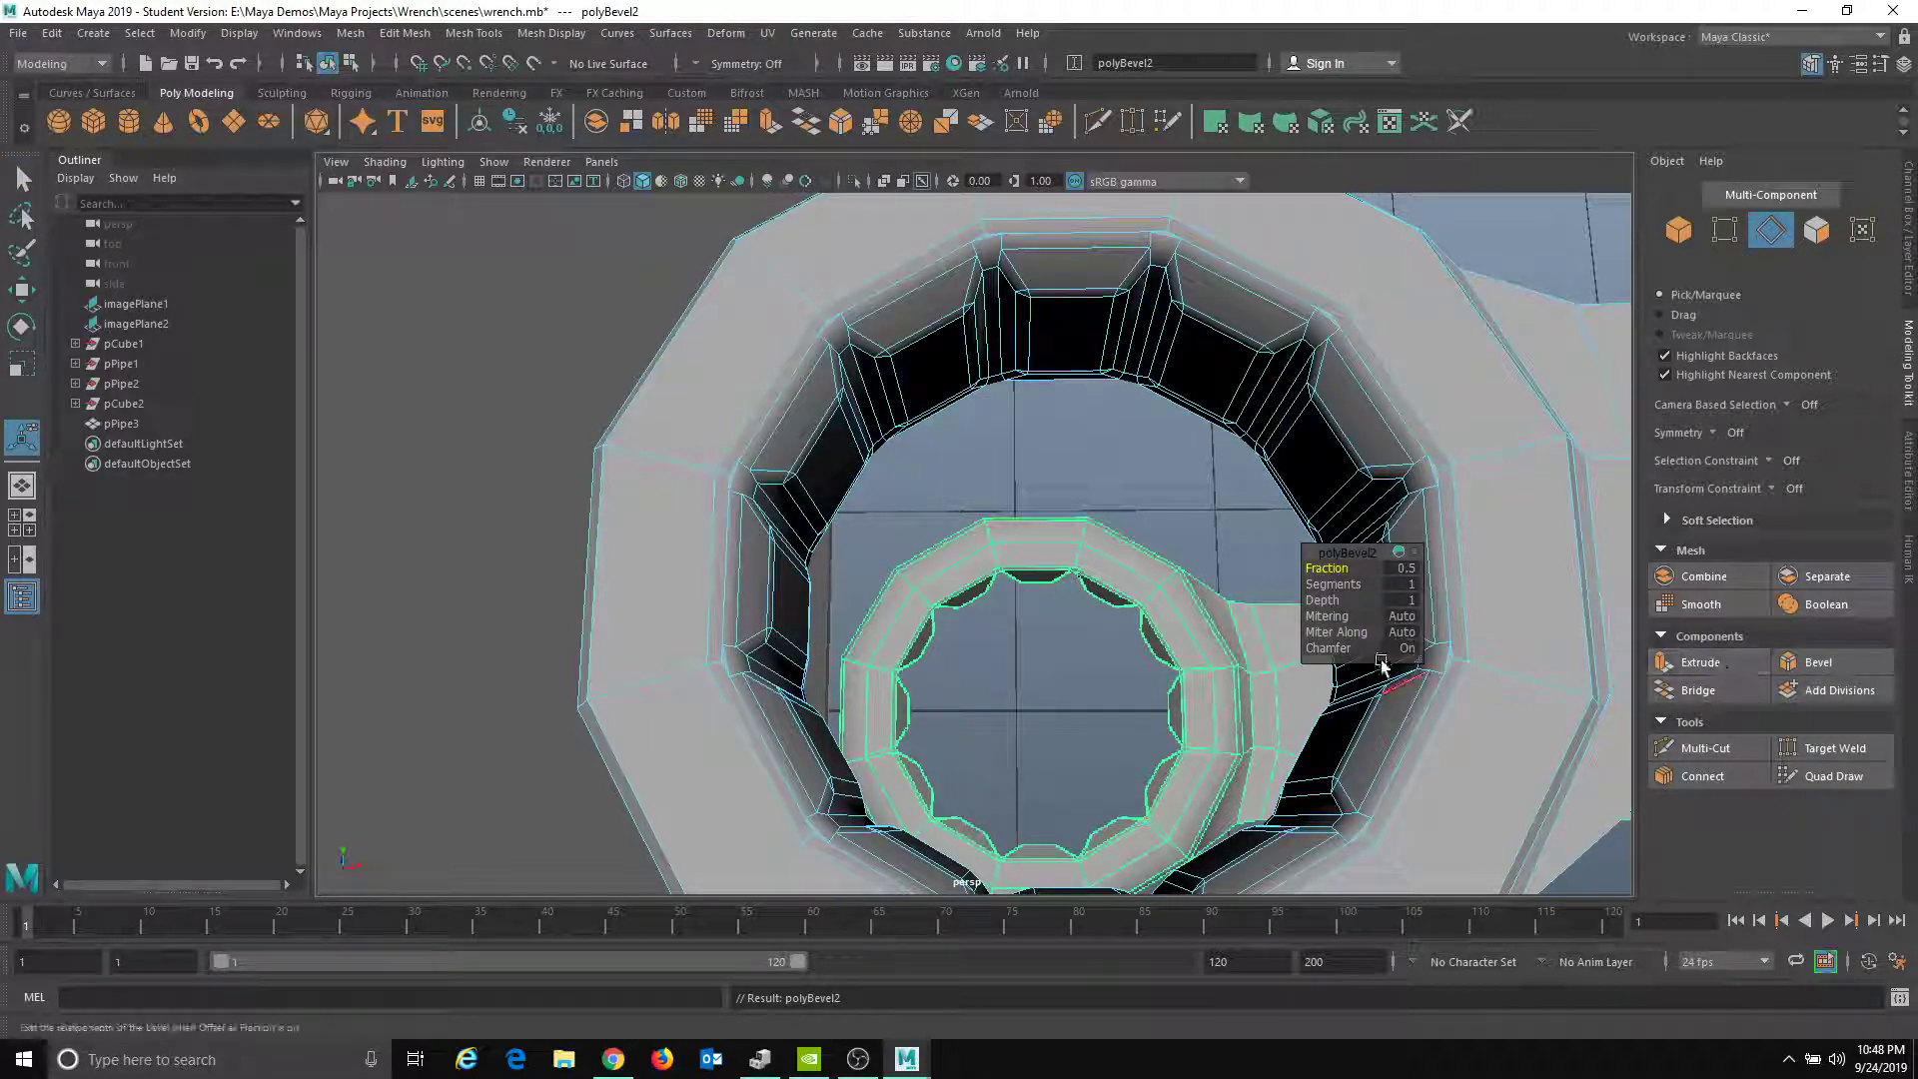
pyautogui.keyDown('alt'); pyautogui.moveTo(1382, 663); pyautogui.dragTo(1267, 612, button='right'); pyautogui.keyUp('alt')
pyautogui.keyDown('alt'); pyautogui.moveTo(1267, 611); pyautogui.dragTo(1238, 645); pyautogui.keyUp('alt')
pyautogui.moveTo(931, 496); pyautogui.dragTo(1147, 222, button='right')
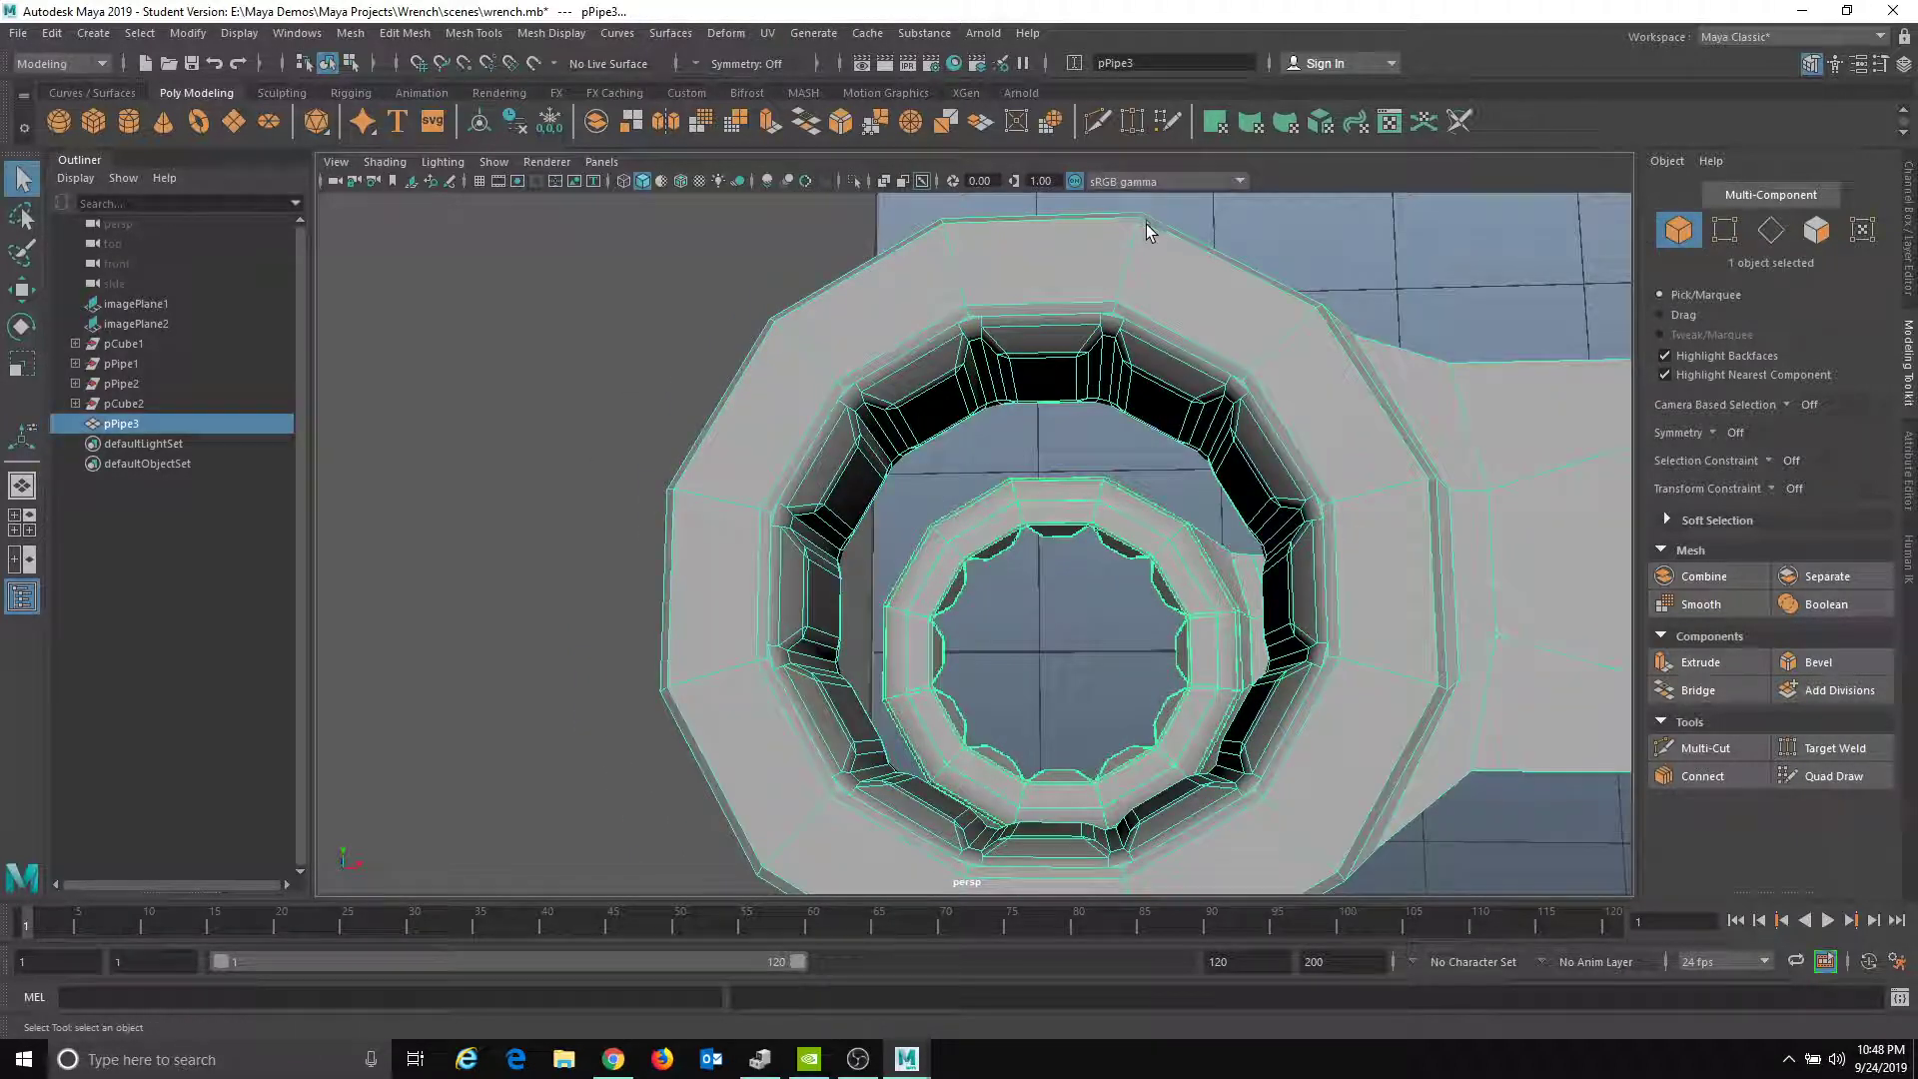
pyautogui.press('3')
pyautogui.click(1624, 278)
pyautogui.keyDown('alt'); pyautogui.moveTo(1349, 340); pyautogui.dragTo(1299, 420); pyautogui.keyUp('alt')
pyautogui.keyDown('alt'); pyautogui.moveTo(1299, 420); pyautogui.dragTo(493, 556, button='right'); pyautogui.keyUp('alt')
pyautogui.keyDown('alt'); pyautogui.moveTo(492, 556); pyautogui.dragTo(559, 540); pyautogui.keyUp('alt')
pyautogui.moveTo(1015, 460)
pyautogui.keyDown('alt'); pyautogui.mouseDown()
pyautogui.moveTo(1015, 582)
pyautogui.moveTo(1039, 469)
pyautogui.mouseUp(); pyautogui.keyUp('alt')
pyautogui.keyDown('alt'); pyautogui.moveTo(1099, 589); pyautogui.dragTo(1243, 693, button='right'); pyautogui.keyUp('alt')
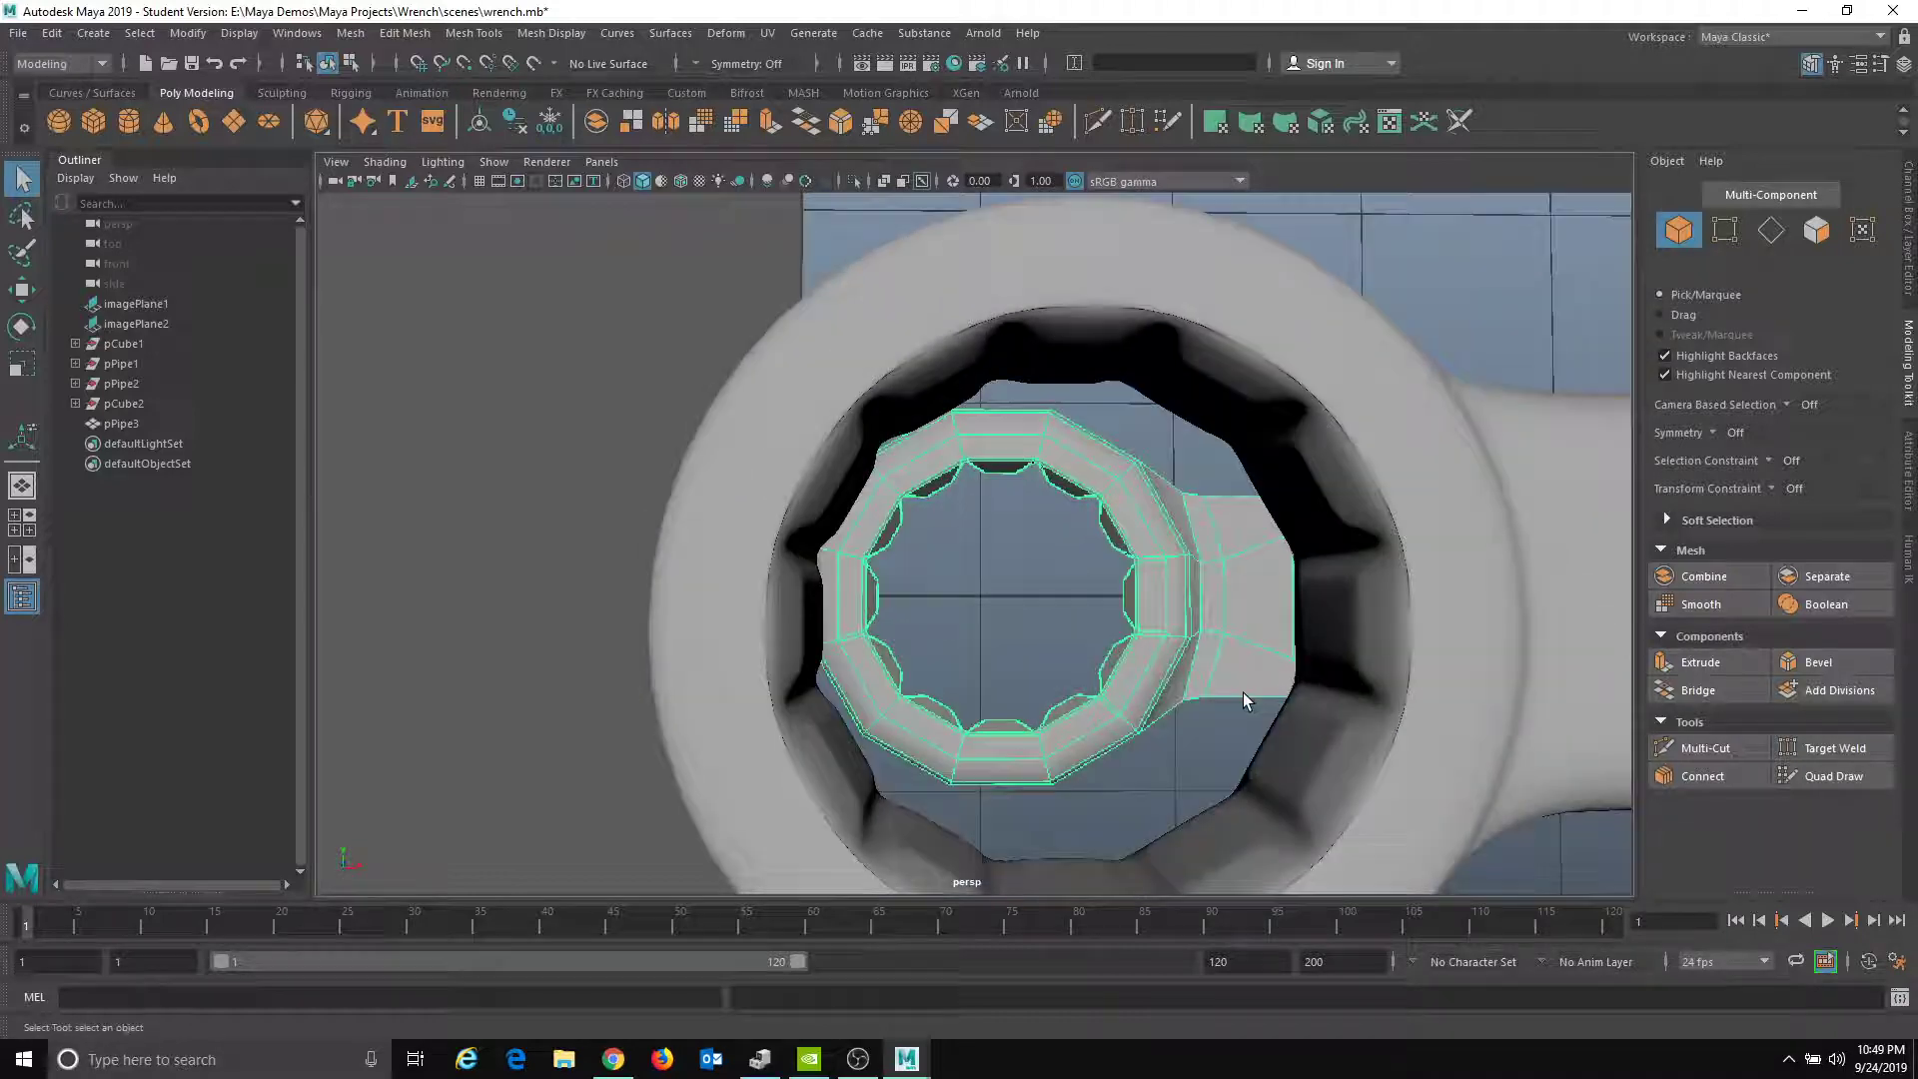
# - Undo the smooth preview and the notch bevel, back to the original notch edge selection
pyautogui.hotkey('ctrl', 'z')
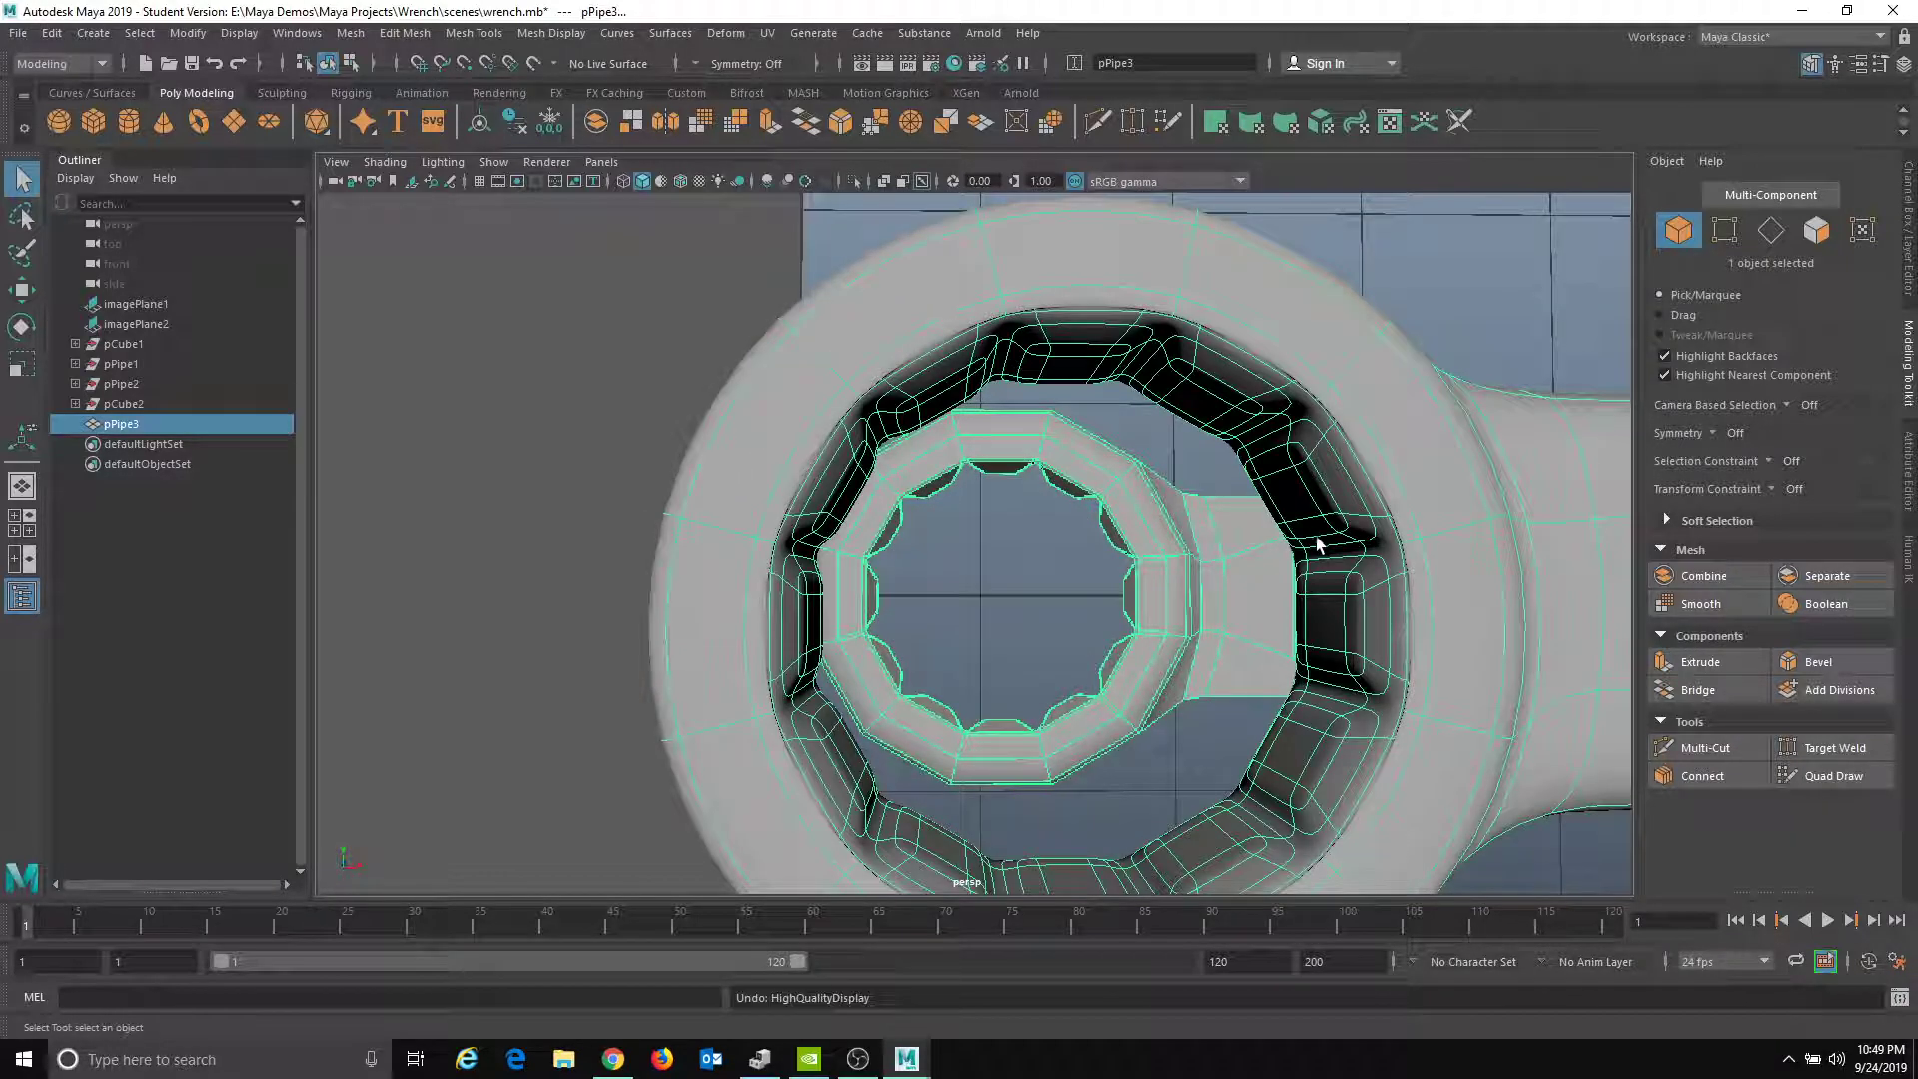
pyautogui.press('1')
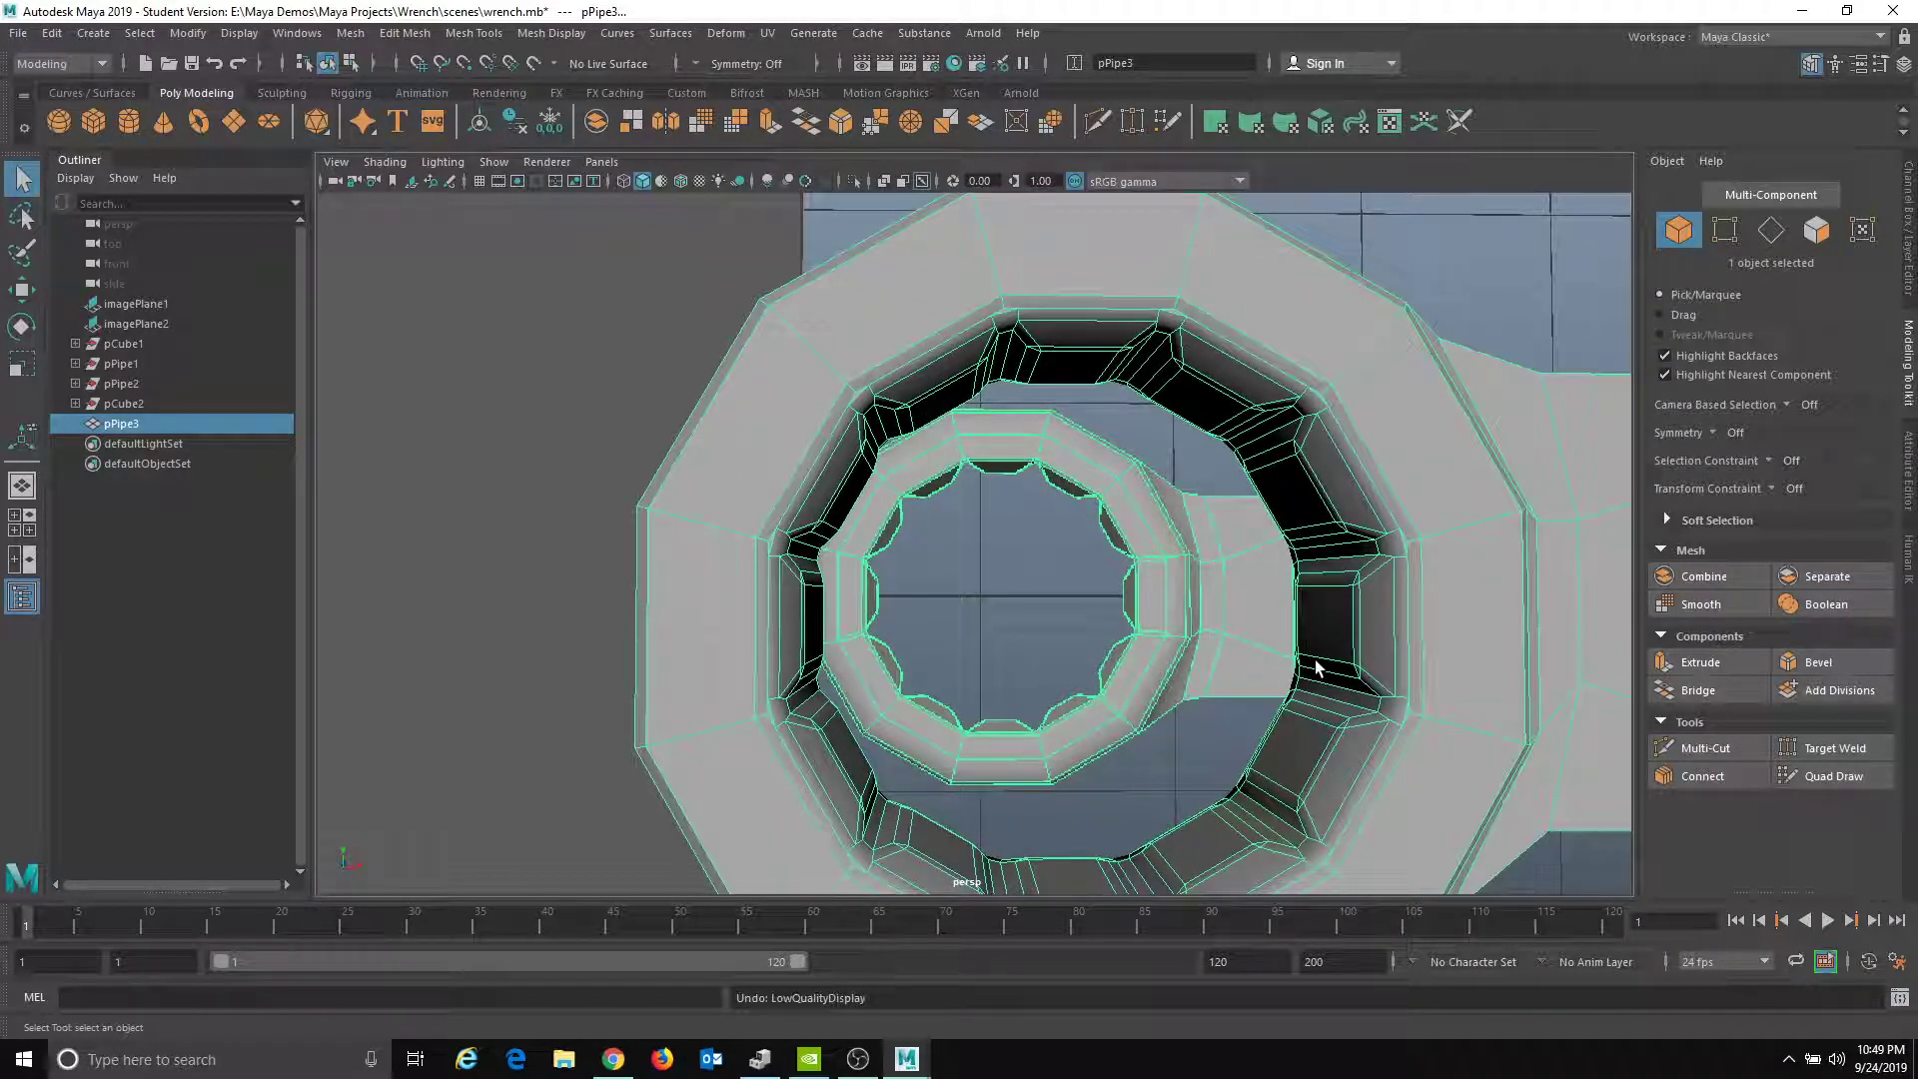
pyautogui.press('F10')
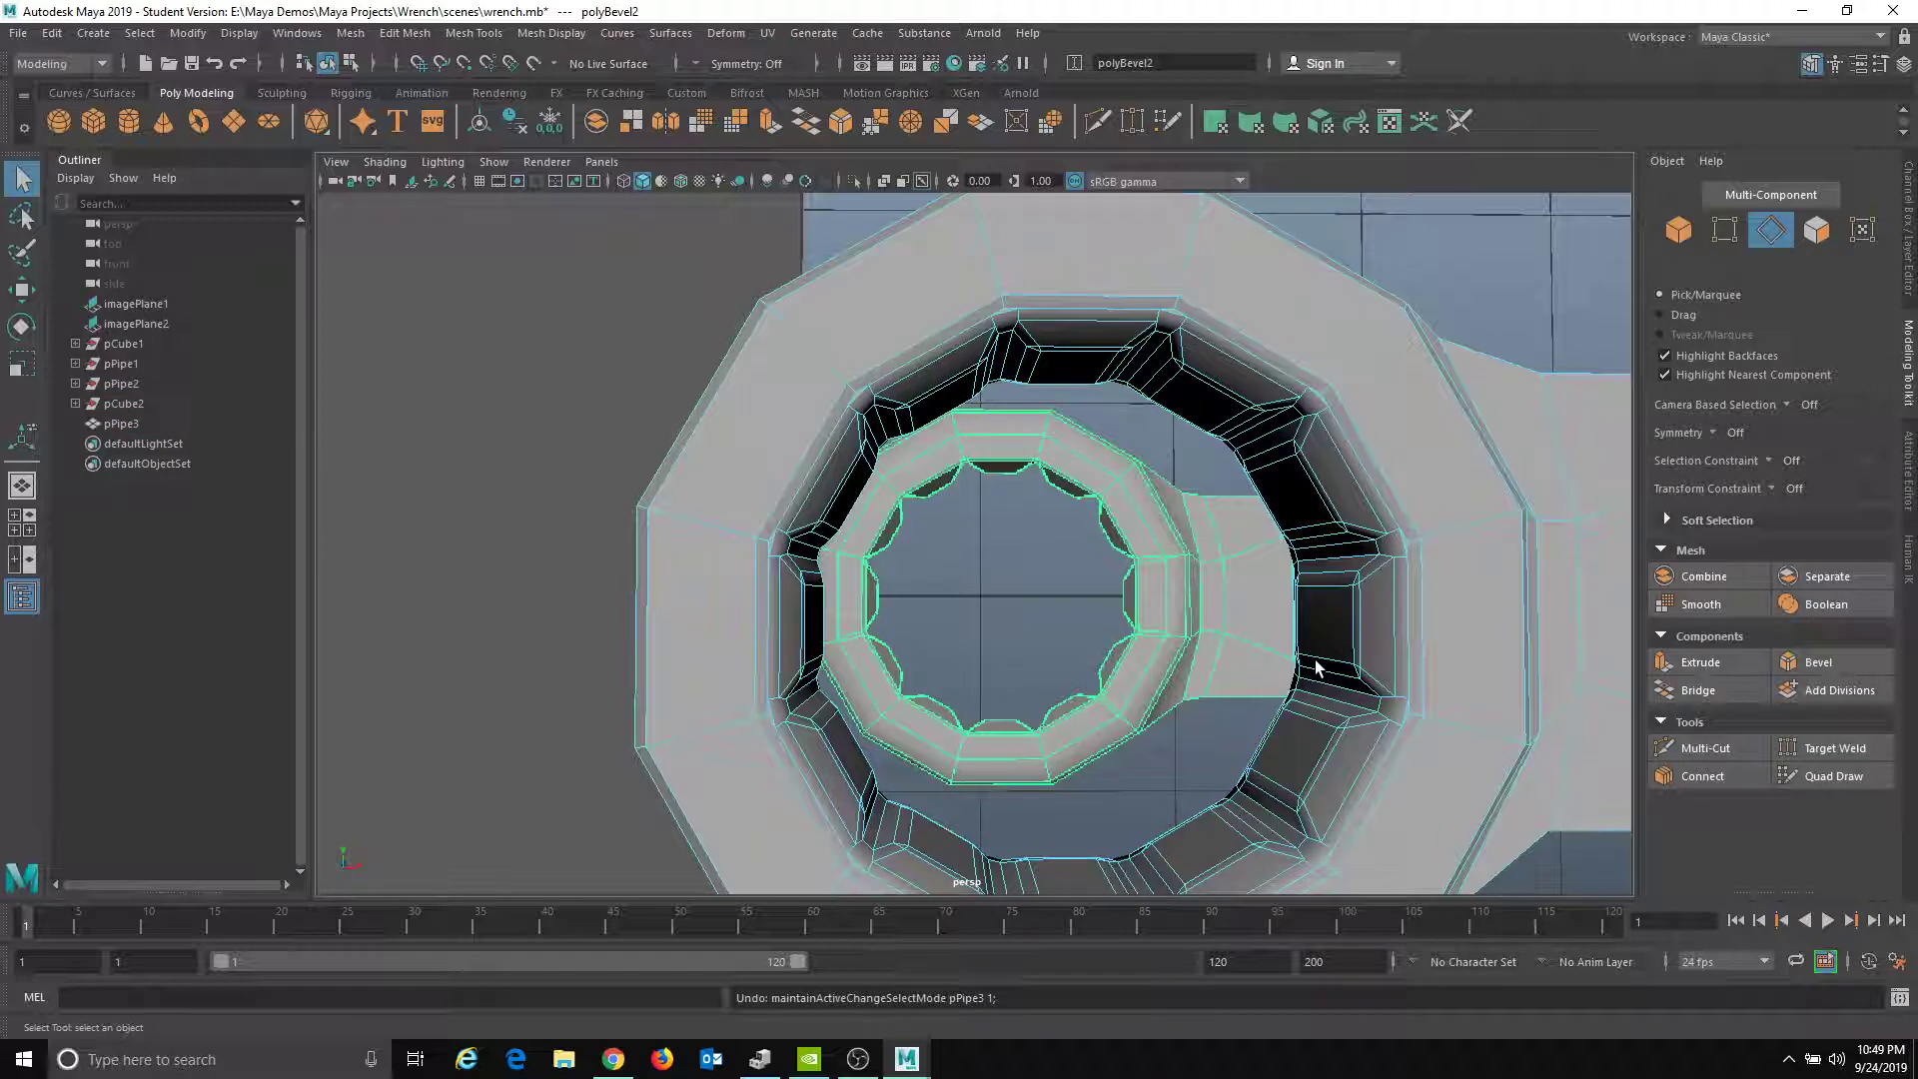
pyautogui.doubleClick(1537, 693)
pyautogui.keyDown('alt'); pyautogui.moveTo(1533, 697); pyautogui.dragTo(1229, 539); pyautogui.keyUp('alt')
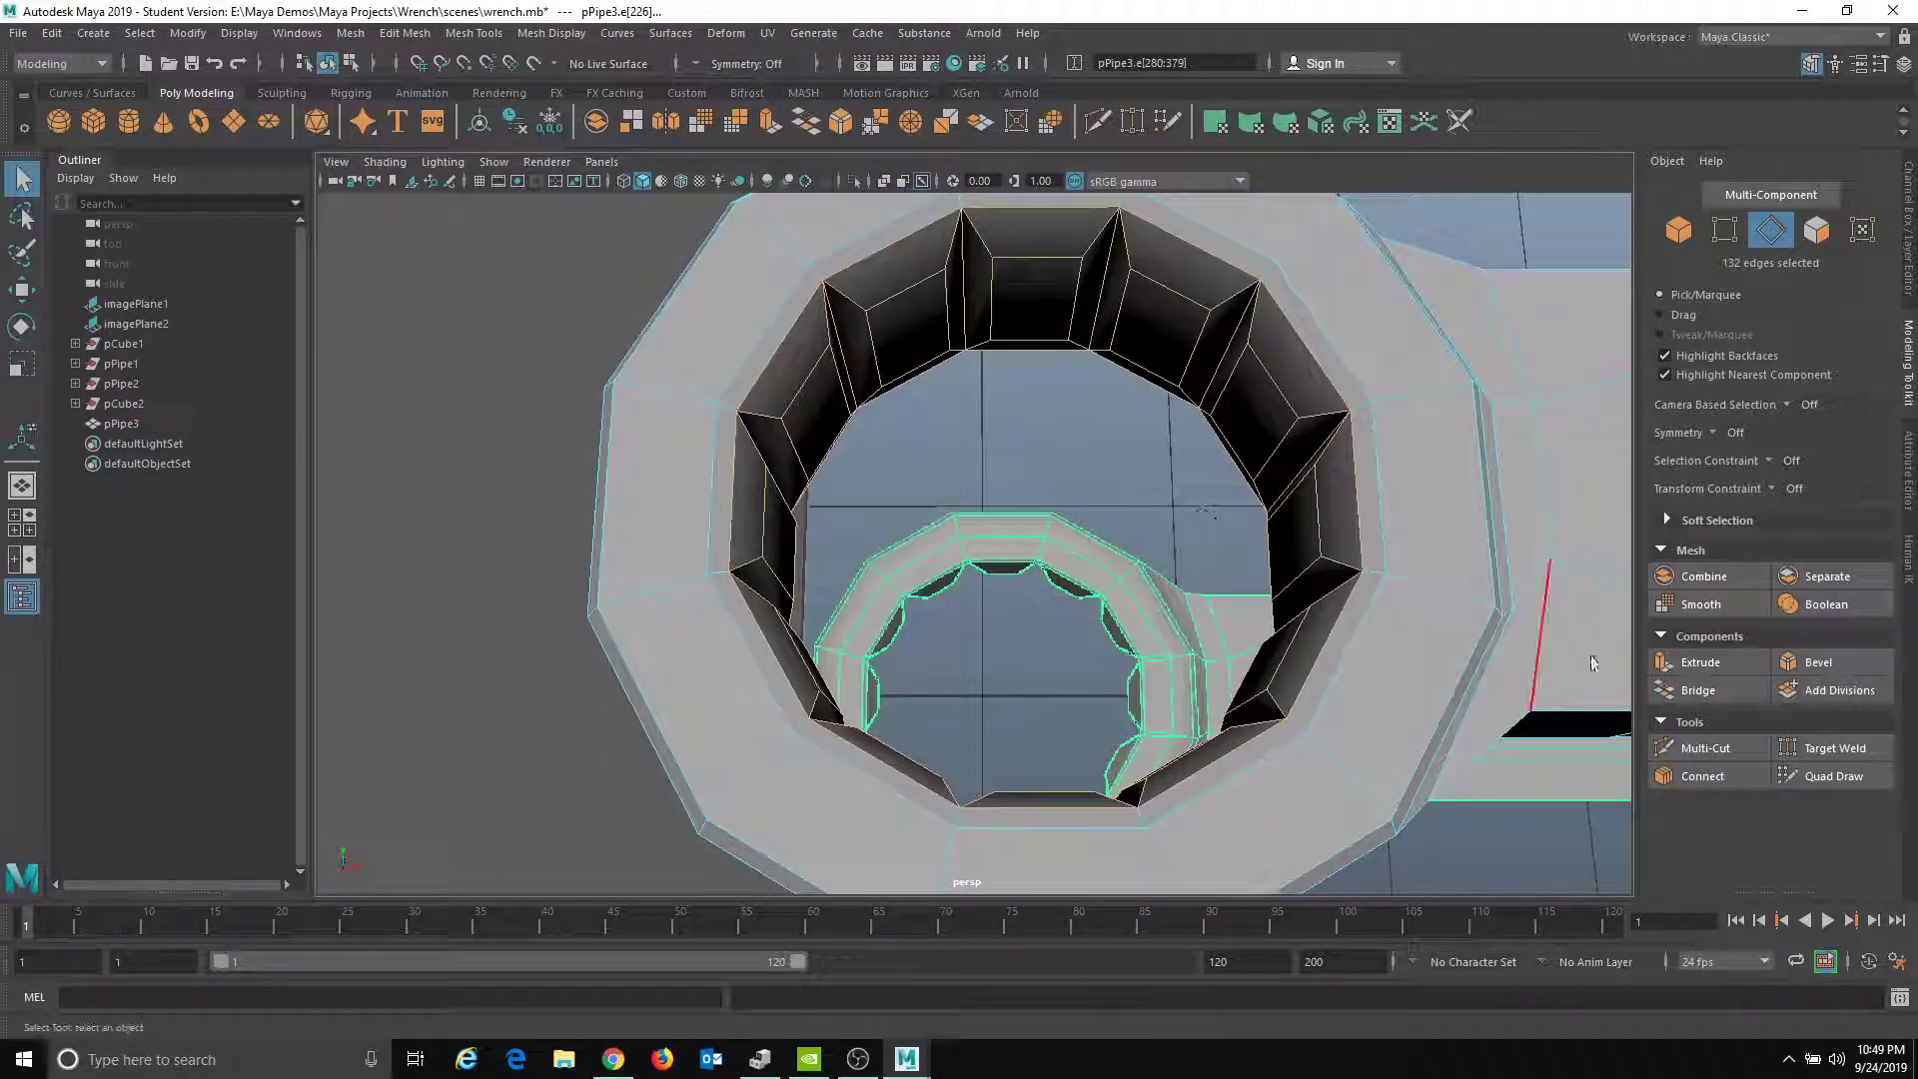
# - Bevel the selected notch edges of the ring's inner hole with 2 segments
pyautogui.click(1810, 664)
pyautogui.click(1332, 584)
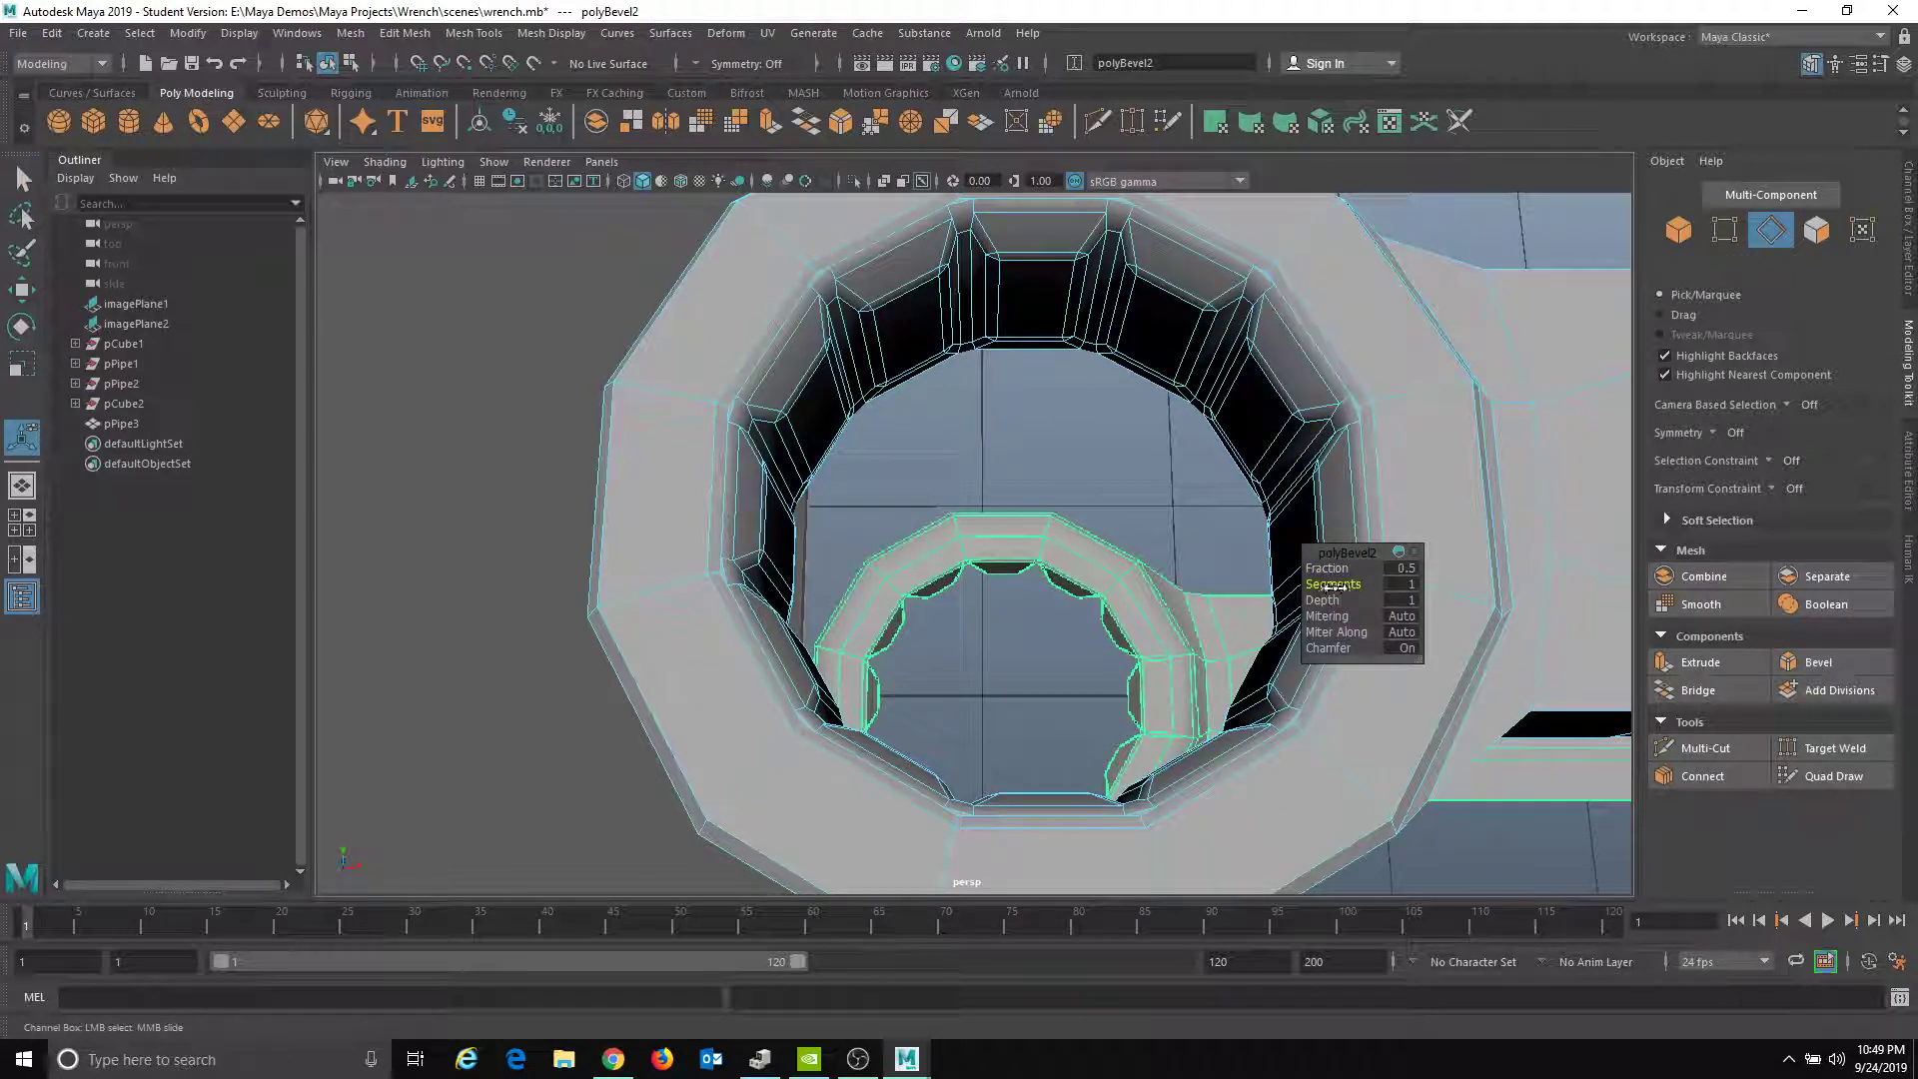
pyautogui.moveTo(1339, 585); pyautogui.dragTo(1346, 584, button='middle')
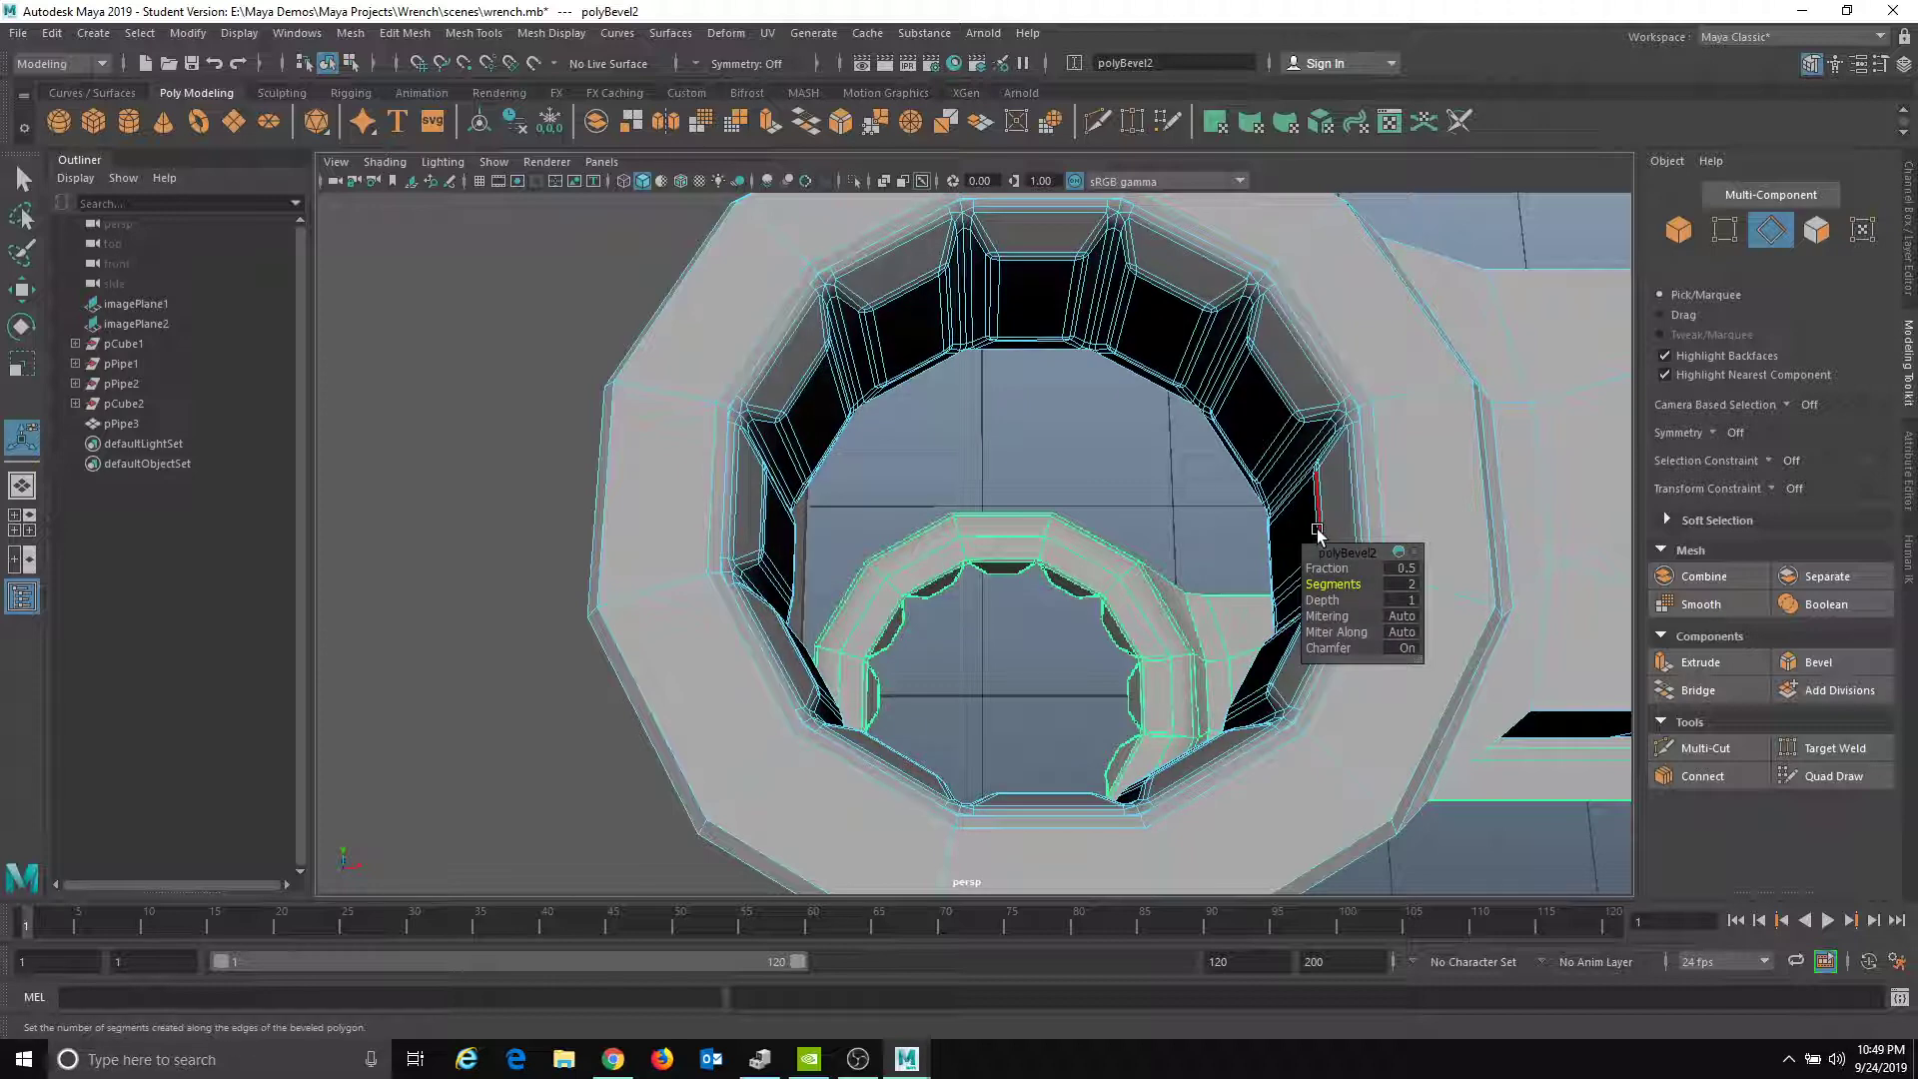
# - Return to object mode and check the ring's beveled notches in smooth preview, then in the unsmoothed display
pyautogui.press('3')
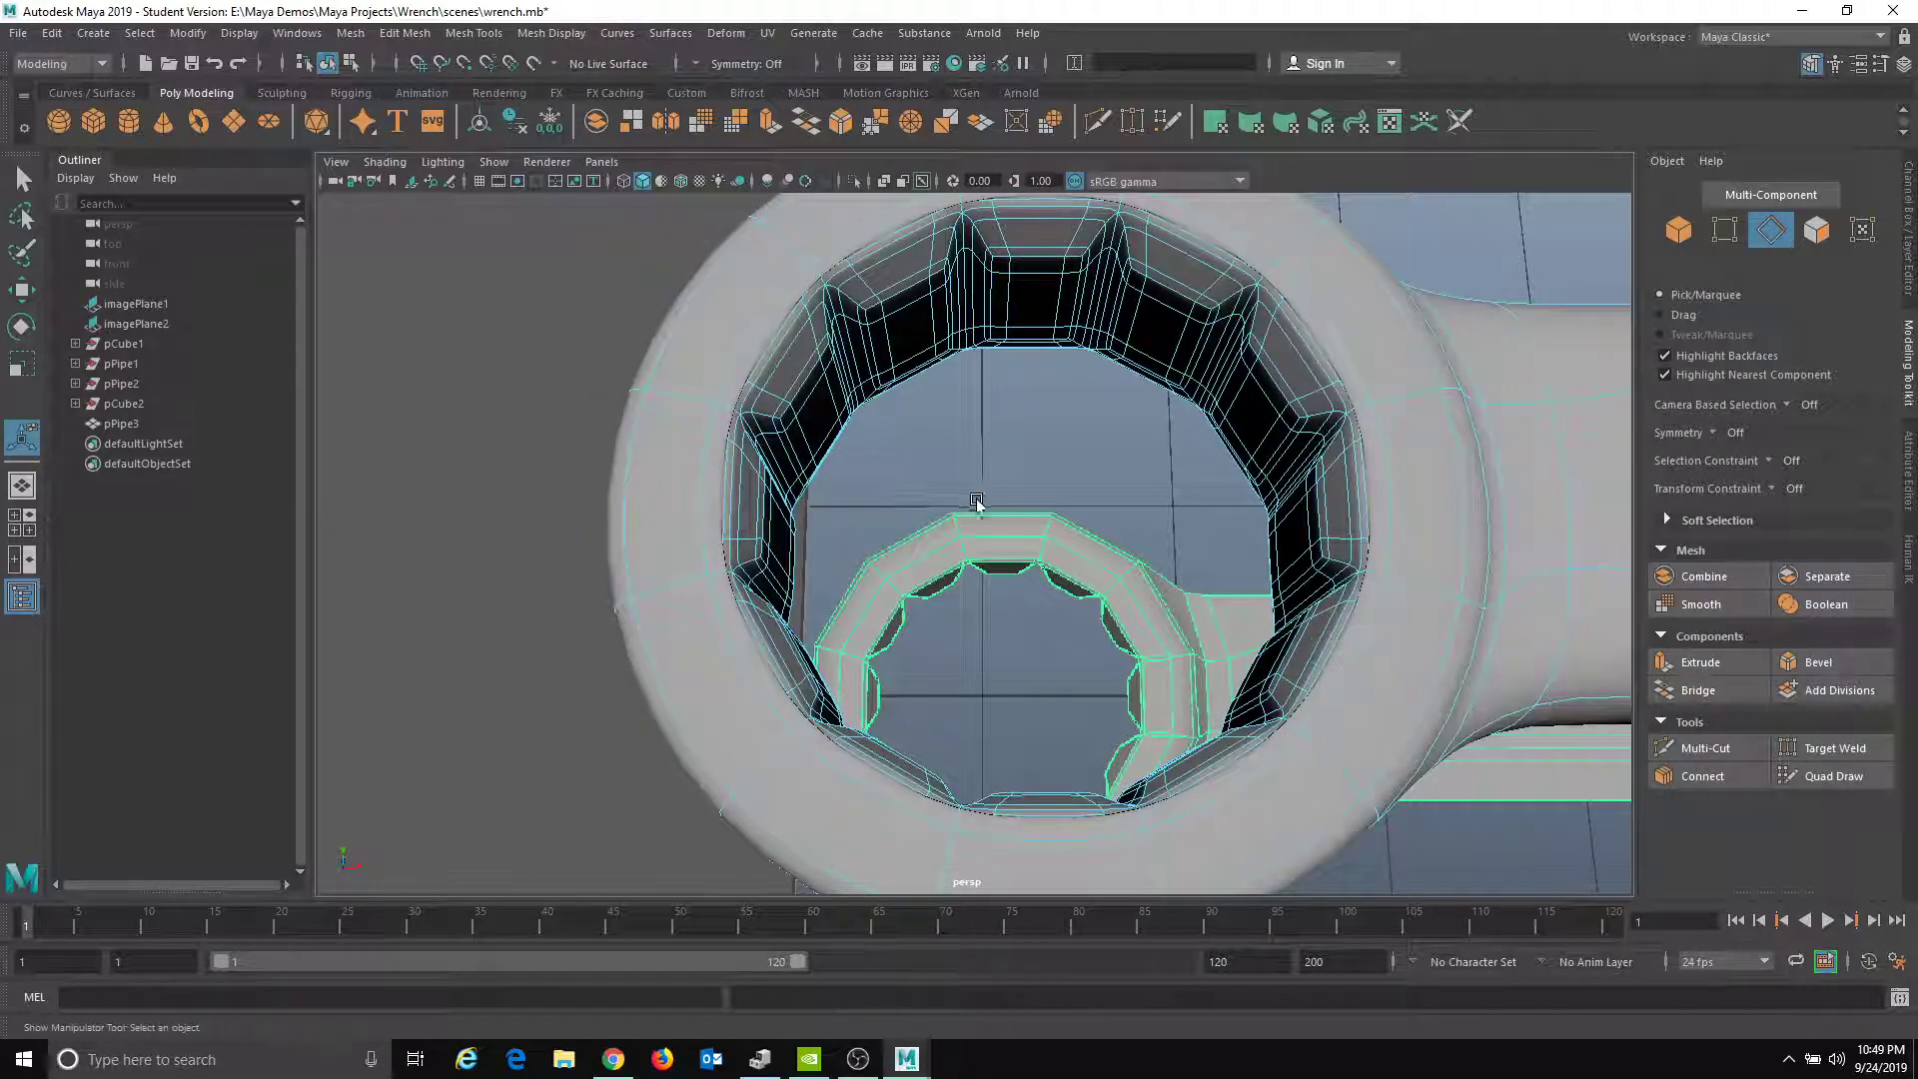
pyautogui.keyDown('alt'); pyautogui.moveTo(967, 500); pyautogui.dragTo(977, 559); pyautogui.keyUp('alt')
pyautogui.moveTo(900, 385); pyautogui.dragTo(1040, 326, button='right')
pyautogui.press('q')
pyautogui.click(949, 599)
pyautogui.keyDown('alt'); pyautogui.moveTo(949, 599); pyautogui.dragTo(1154, 650); pyautogui.keyUp('alt')
pyautogui.click(1154, 650)
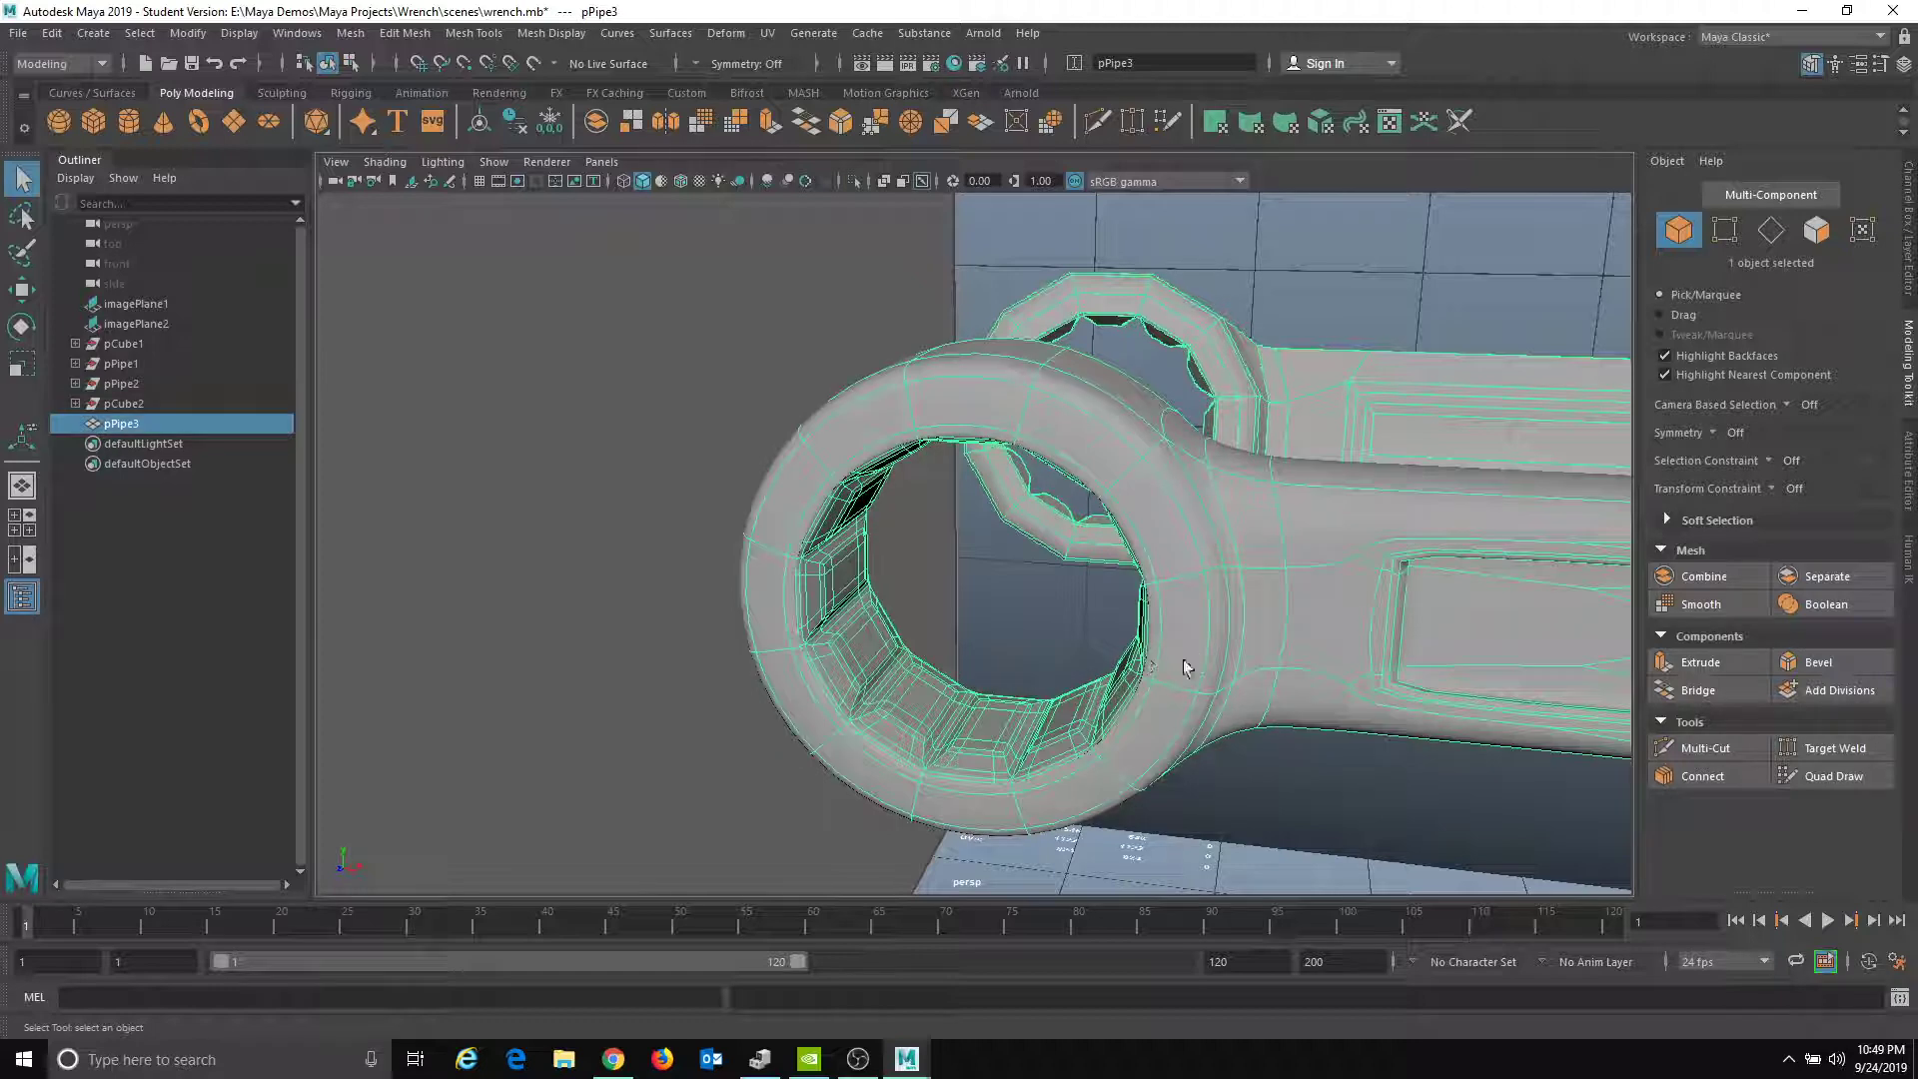
pyautogui.press('1')
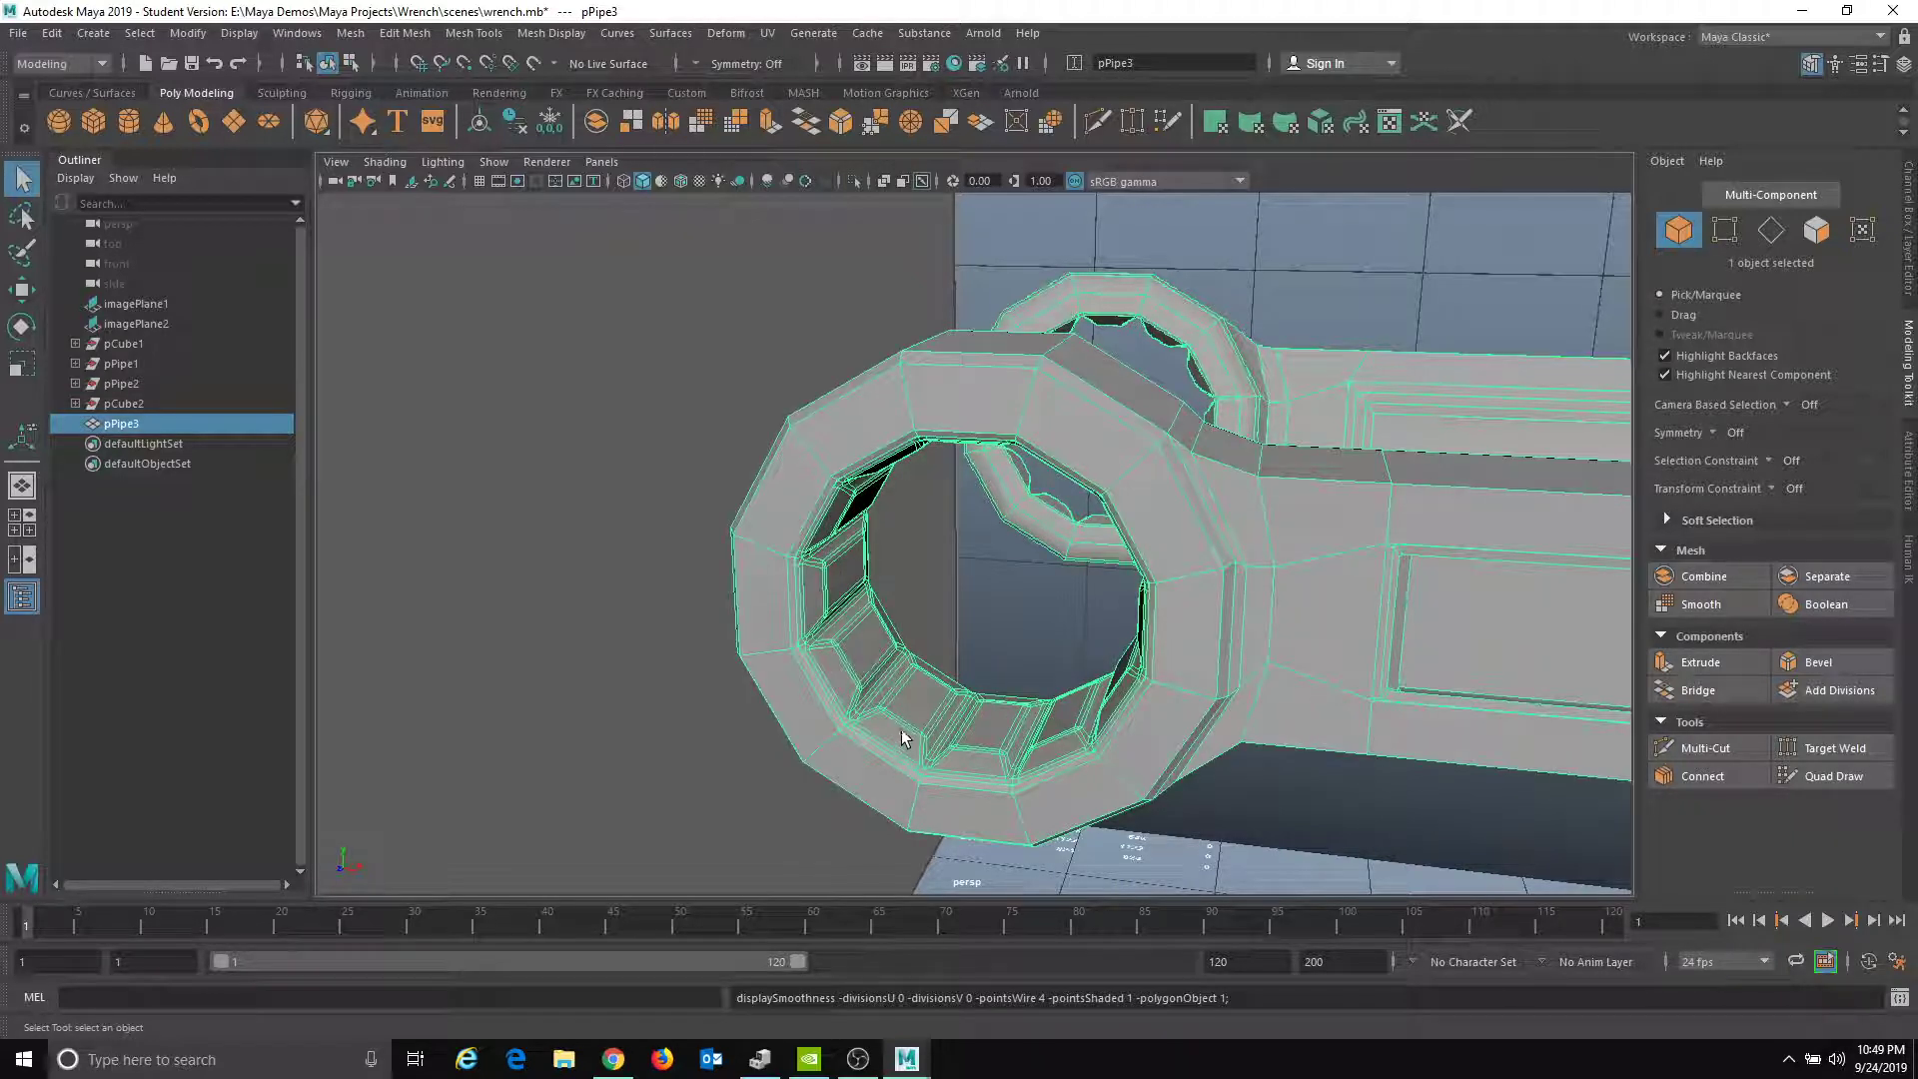
pyautogui.click(660, 629)
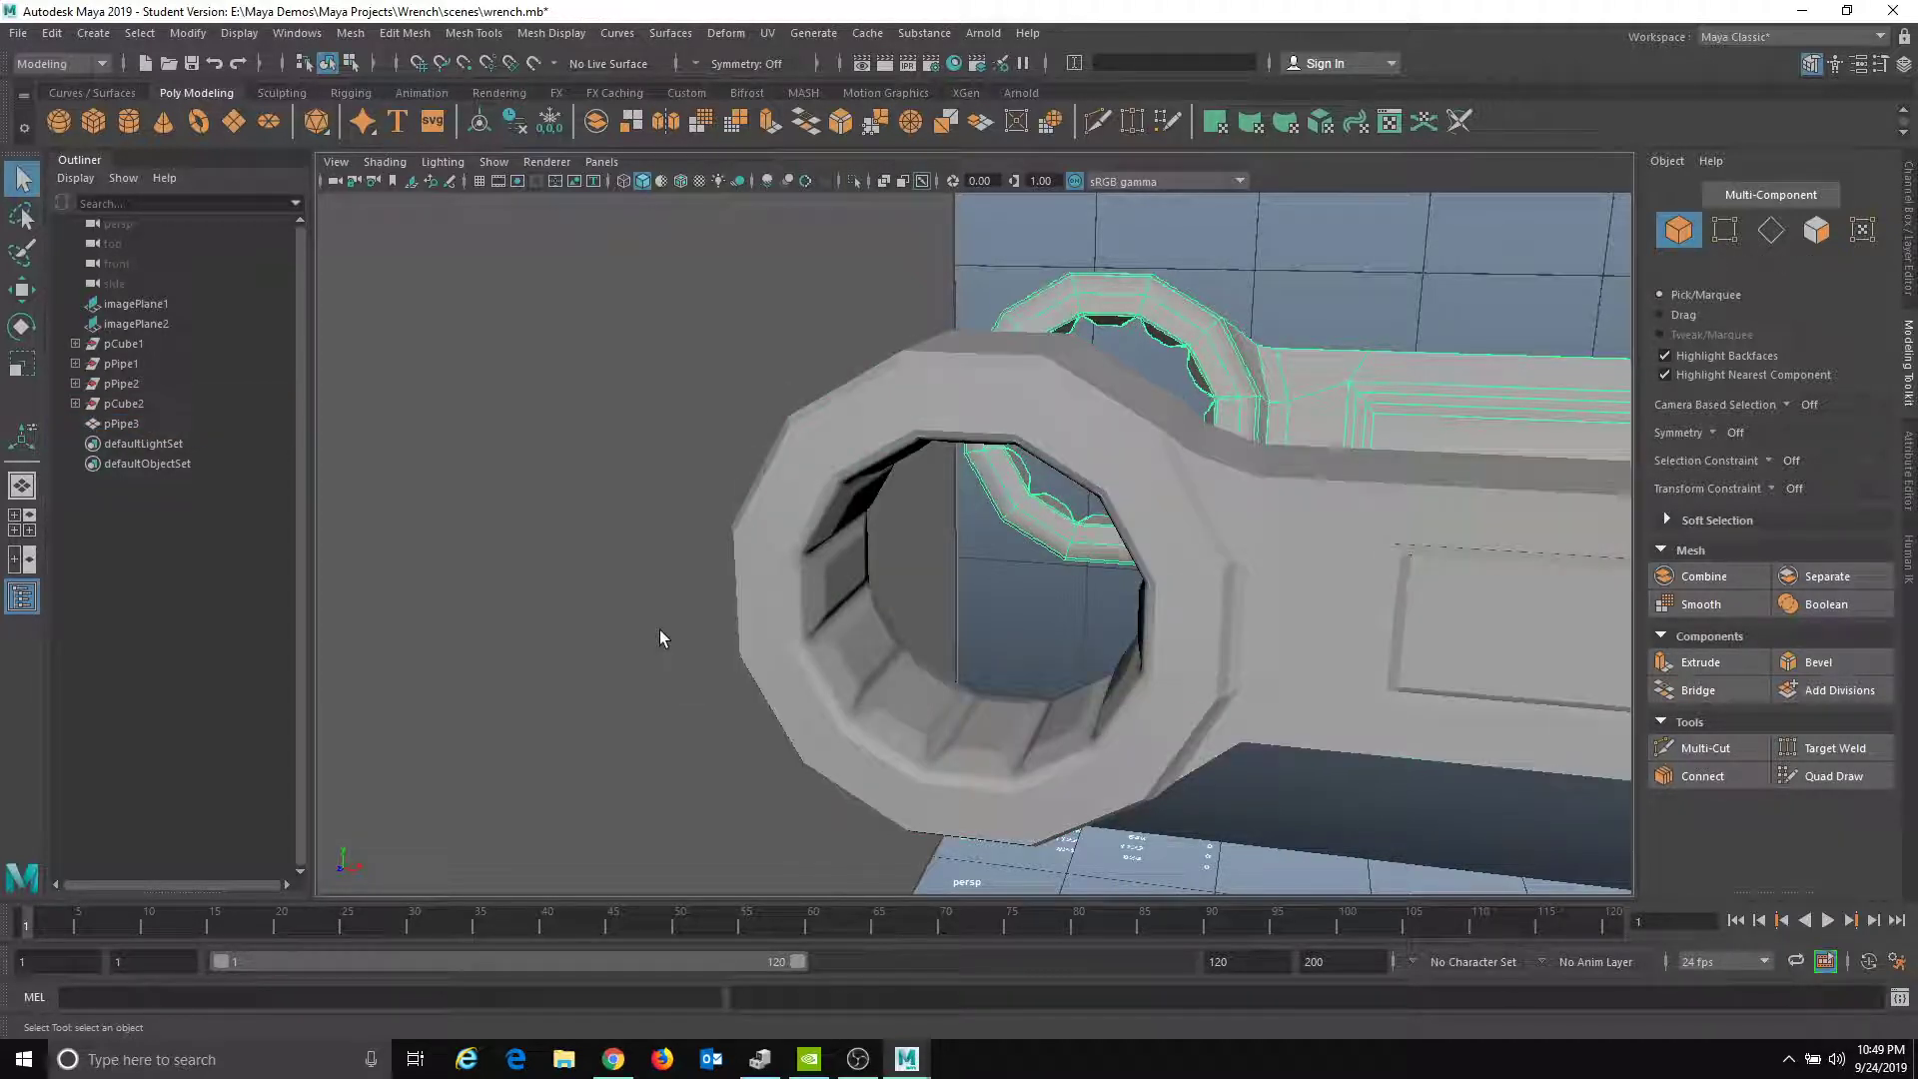
# - Preview the wrench smoothed, examine the handle and open jaw, and return to the unsmoothed display
pyautogui.click(932, 404)
pyautogui.press('3')
pyautogui.click(1053, 316)
pyautogui.scroll(-1, 1137, 444)
pyautogui.keyDown('alt'); pyautogui.moveTo(1135, 444); pyautogui.dragTo(1312, 512); pyautogui.keyUp('alt')
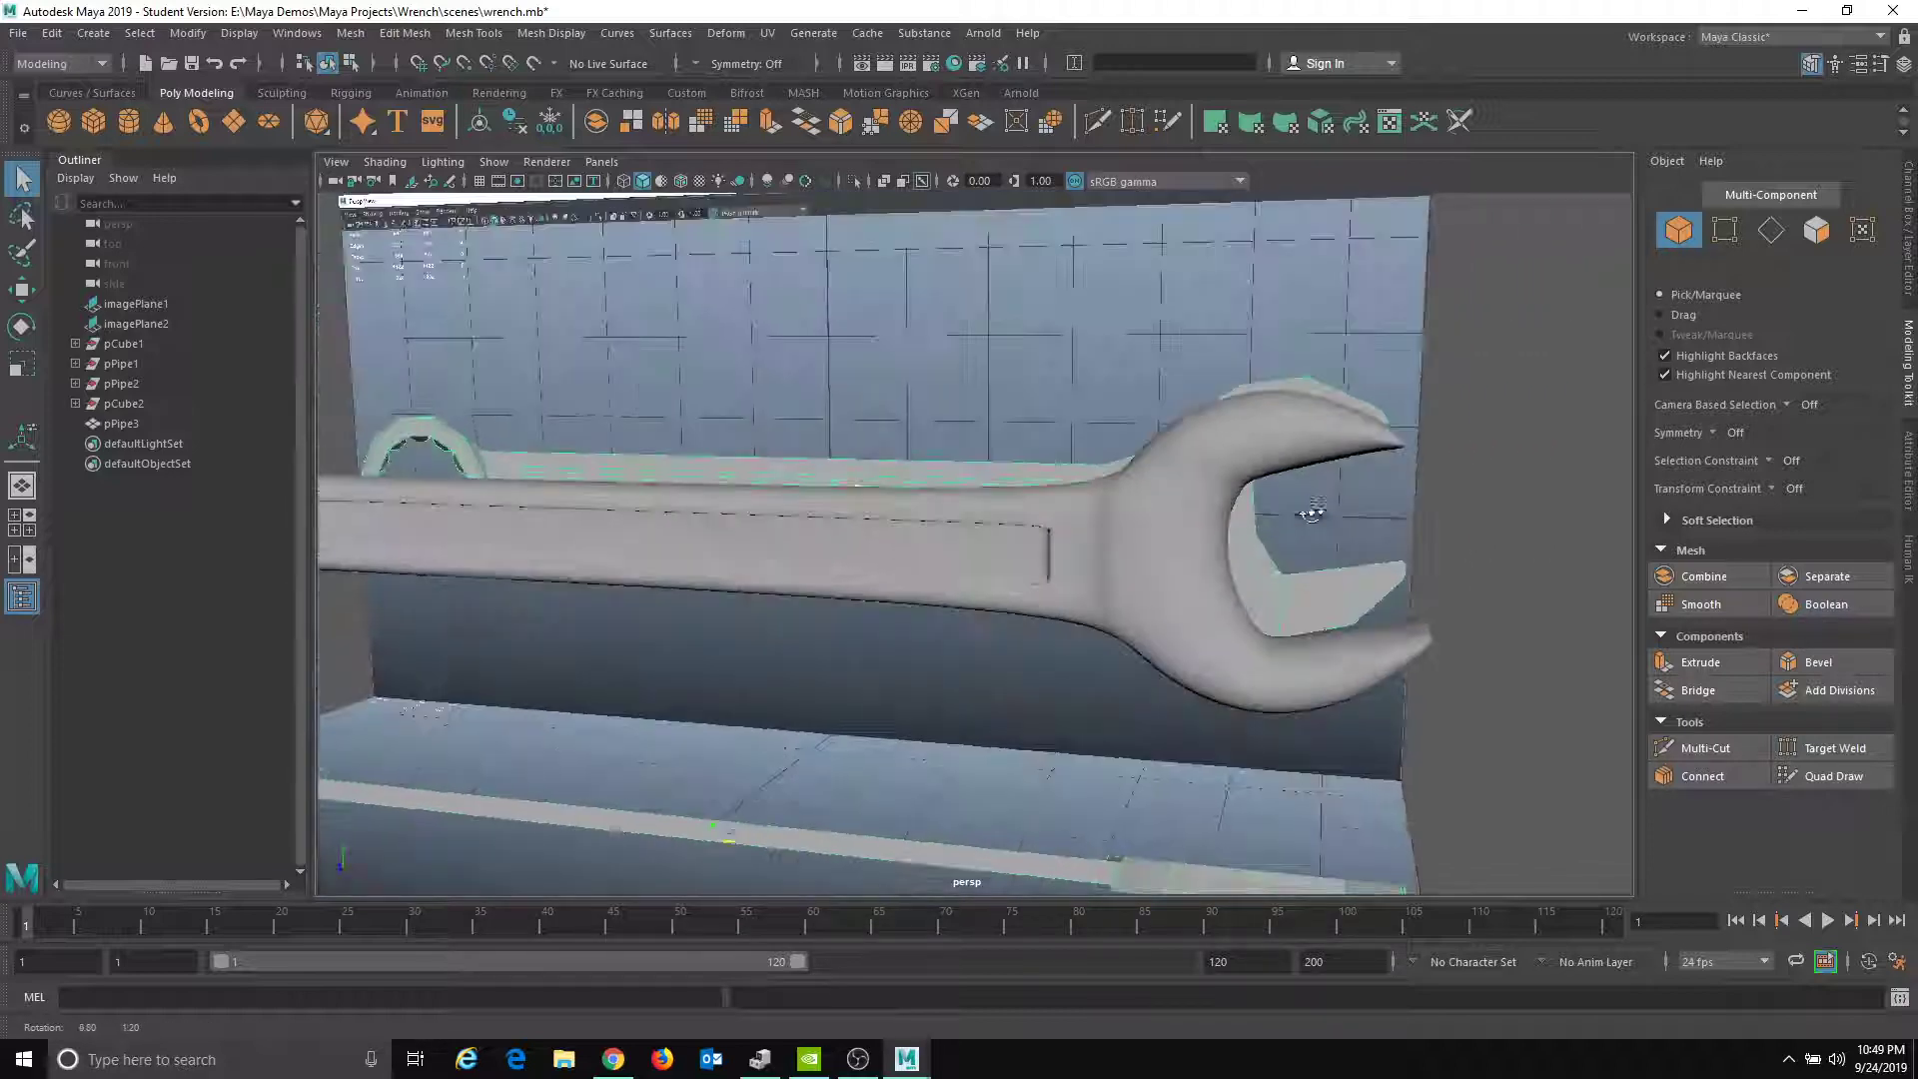
pyautogui.click(1131, 522)
pyautogui.press('1')
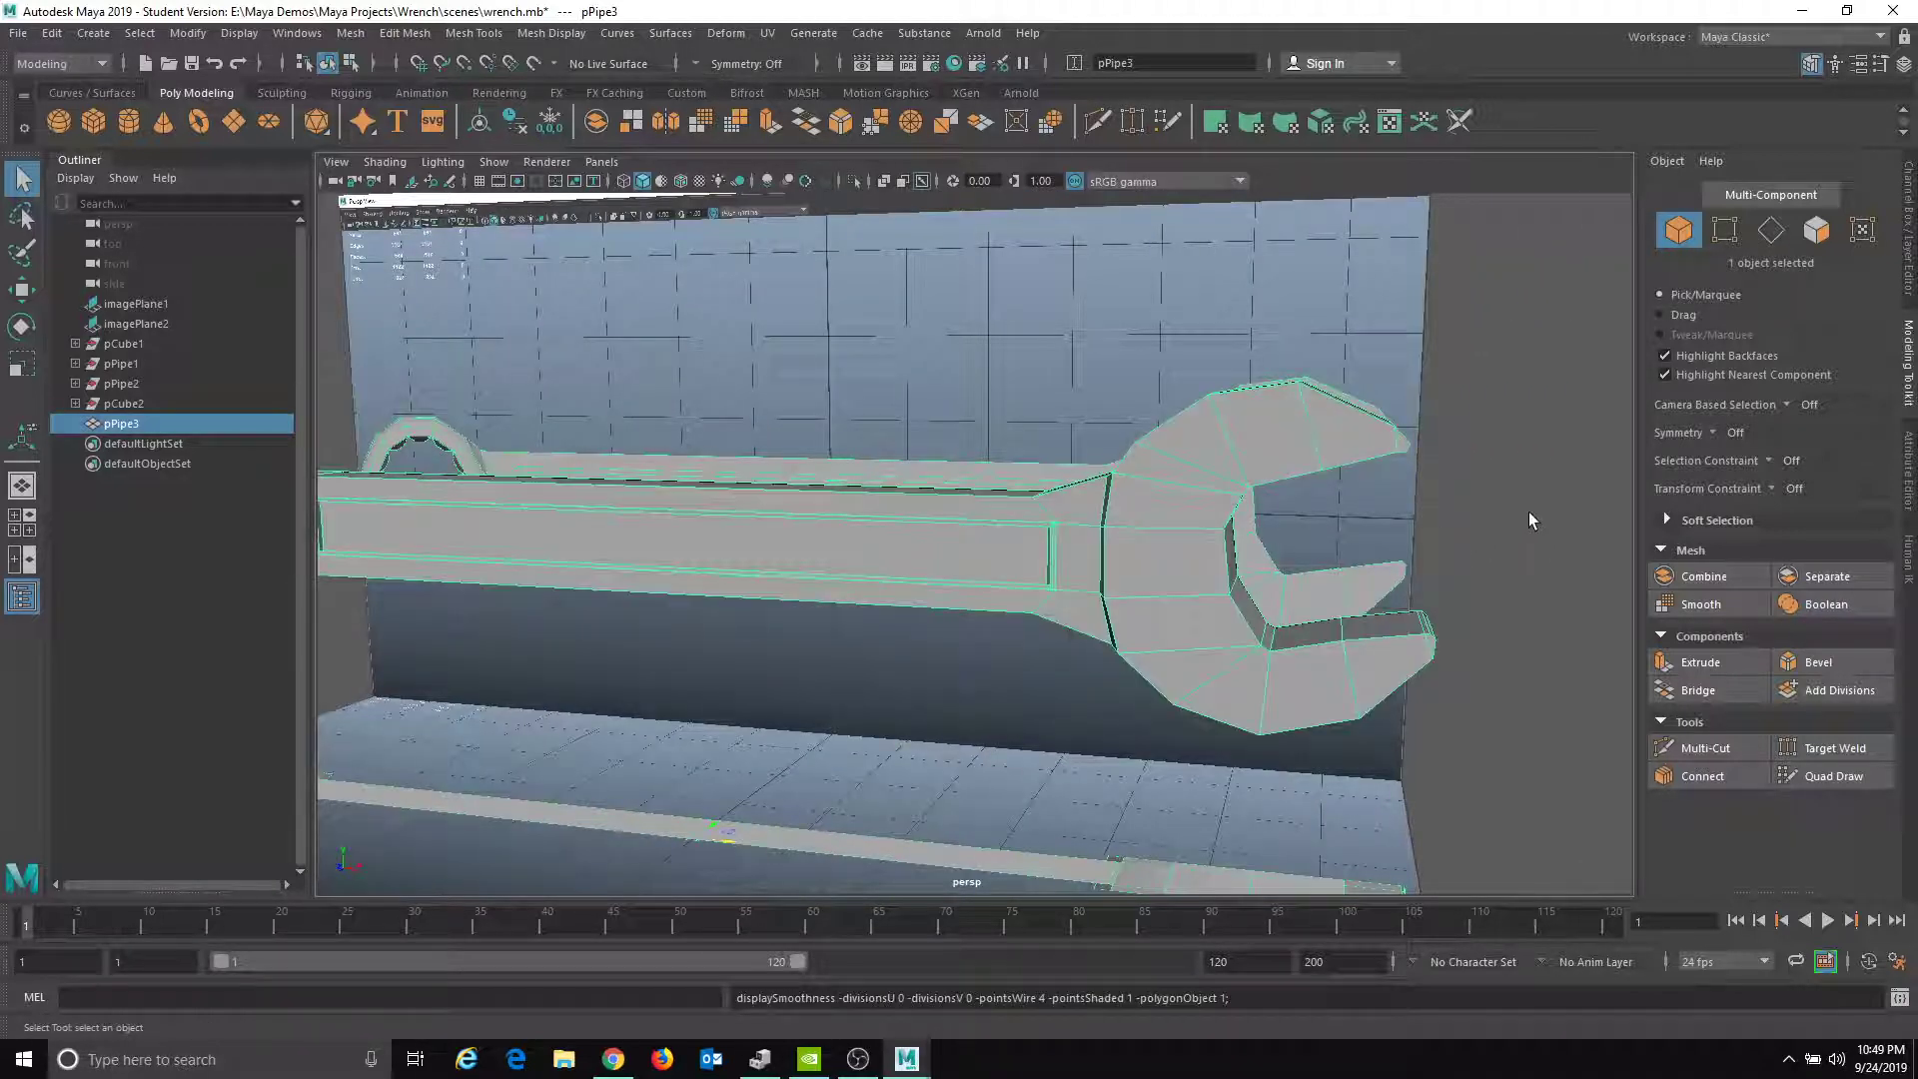
# - Toggle the smooth preview once more to examine how the open jaw's edges round off
pyautogui.moveTo(1069, 508)
pyautogui.keyDown('alt'); pyautogui.mouseDown()
pyautogui.moveTo(1104, 565)
pyautogui.moveTo(1049, 484)
pyautogui.moveTo(1178, 544)
pyautogui.moveTo(1076, 516)
pyautogui.mouseUp(); pyautogui.keyUp('alt')
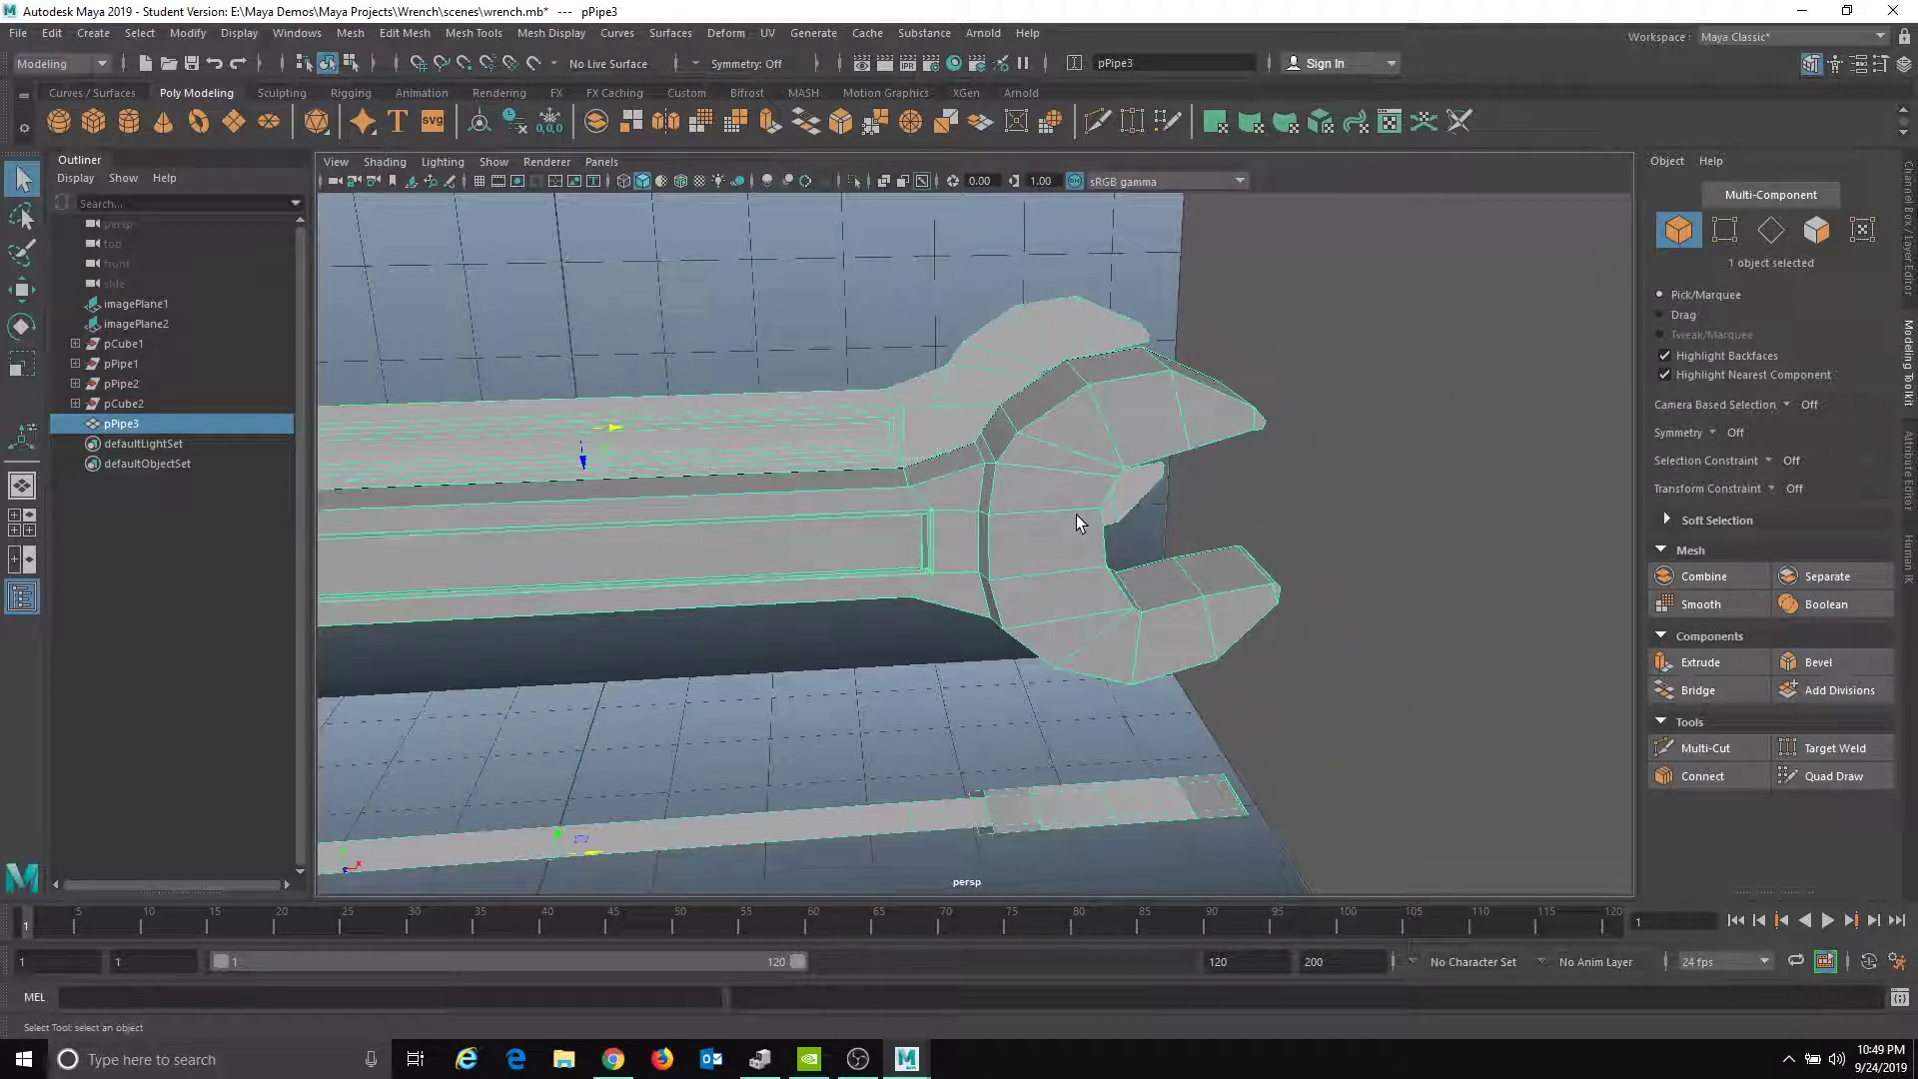
pyautogui.press('3')
pyautogui.click(1237, 496)
pyautogui.keyDown('alt'); pyautogui.moveTo(1236, 495); pyautogui.dragTo(1177, 467); pyautogui.keyUp('alt')
pyautogui.click(1173, 464)
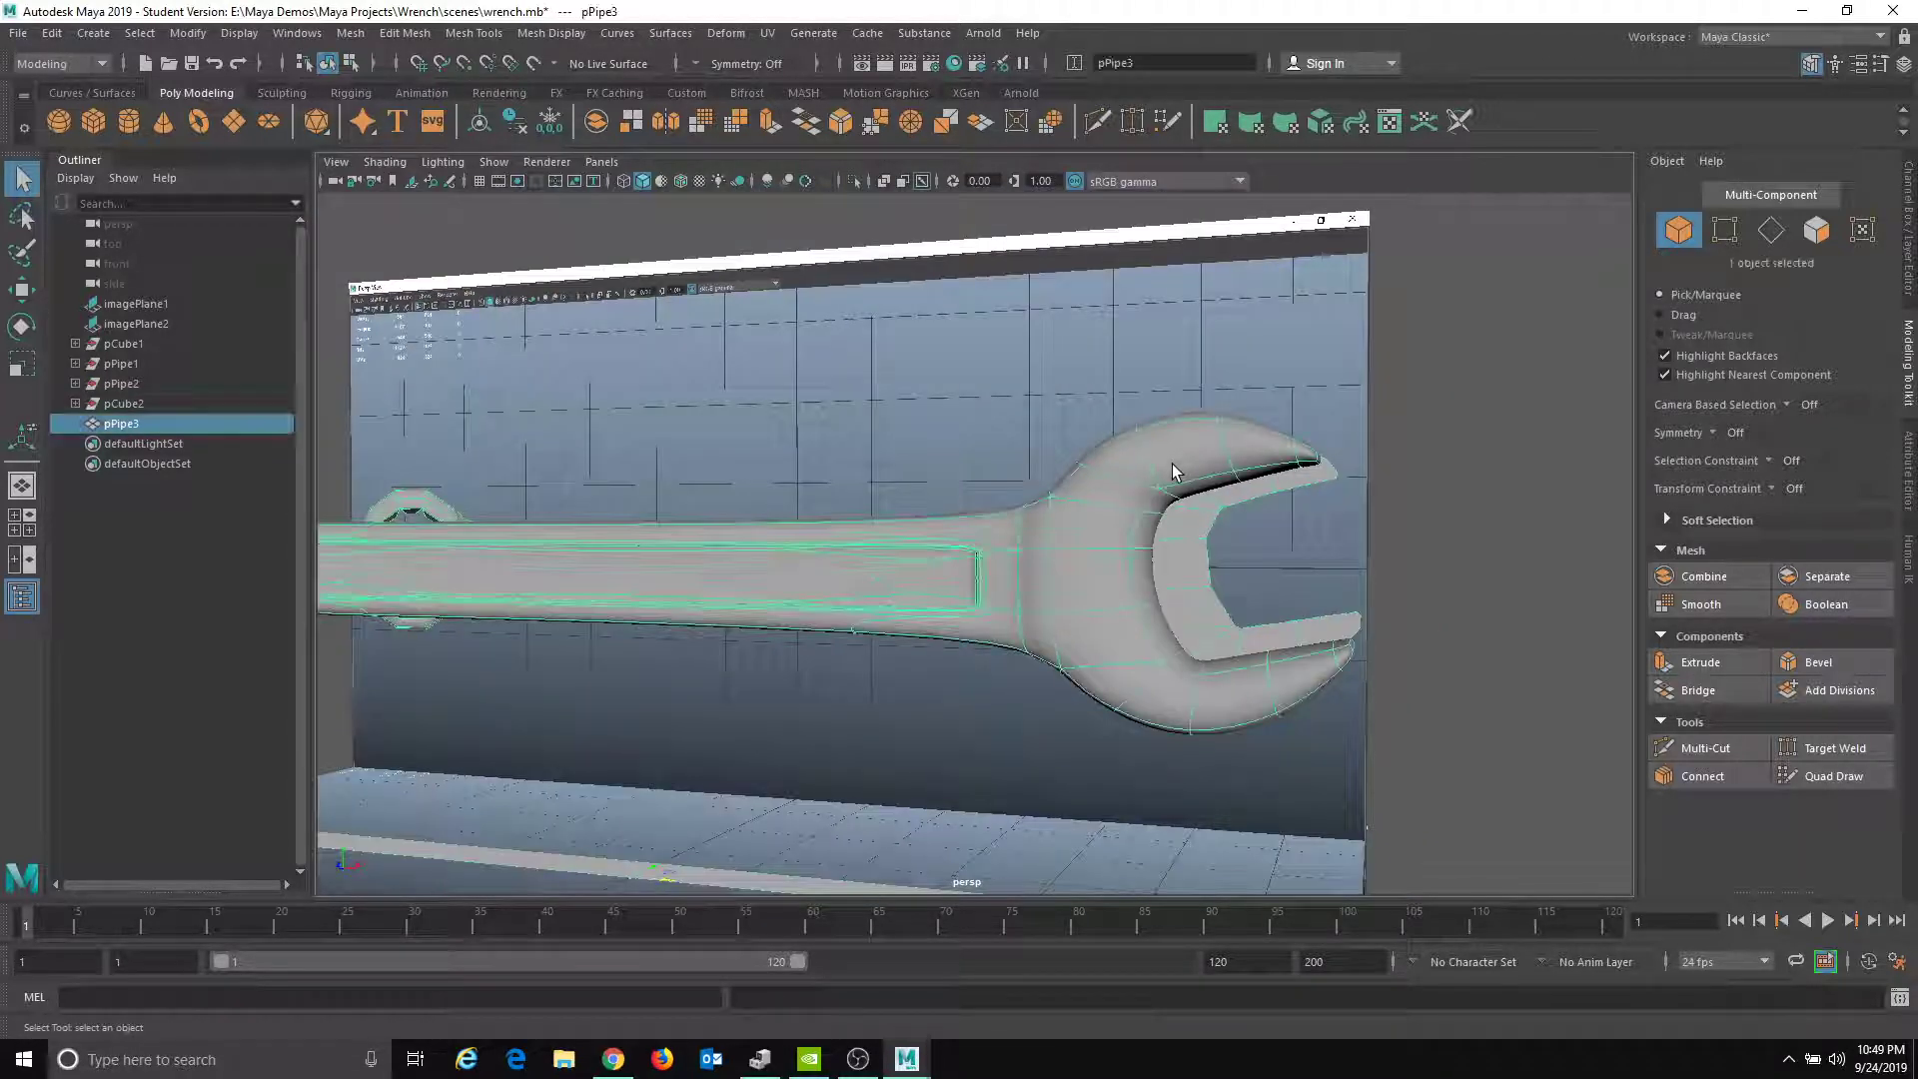
pyautogui.press('1')
# - In edge mode, start selecting the border edges of the open jaw's face, including those along its inner opening
pyautogui.keyDown('alt'); pyautogui.moveTo(1099, 466); pyautogui.dragTo(1059, 542); pyautogui.keyUp('alt')
pyautogui.moveTo(999, 478); pyautogui.dragTo(1017, 402, button='right')
pyautogui.doubleClick(1054, 381)
pyautogui.keyDown('alt'); pyautogui.moveTo(1054, 381); pyautogui.dragTo(951, 501); pyautogui.keyUp('alt')
pyautogui.keyDown('shift'); pyautogui.doubleClick(1057, 403); pyautogui.keyUp('shift')
pyautogui.keyDown('alt'); pyautogui.moveTo(879, 644); pyautogui.dragTo(831, 505, button='middle'); pyautogui.keyUp('alt')
pyautogui.keyDown('alt'); pyautogui.moveTo(830, 505); pyautogui.dragTo(1062, 622, button='right'); pyautogui.keyUp('alt')
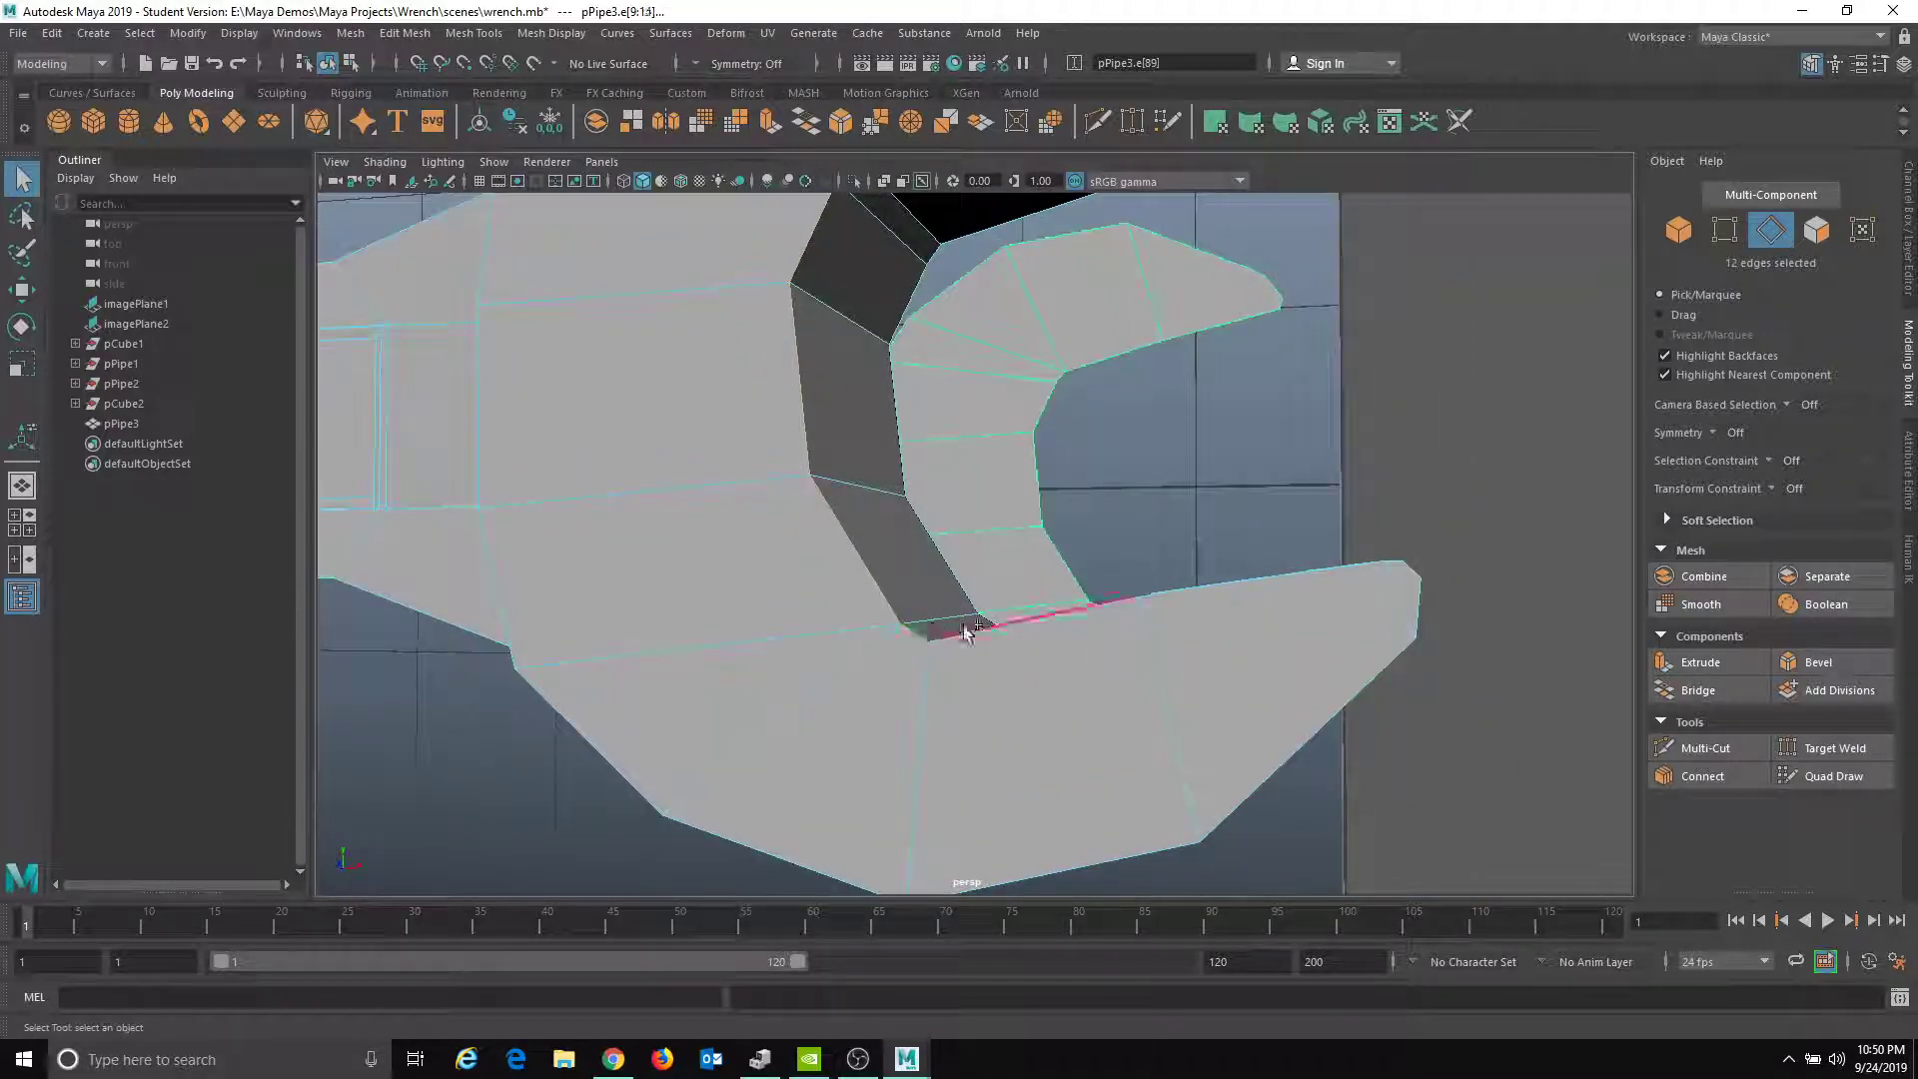
pyautogui.keyDown('alt'); pyautogui.moveTo(1142, 651); pyautogui.dragTo(1077, 705); pyautogui.keyUp('alt')
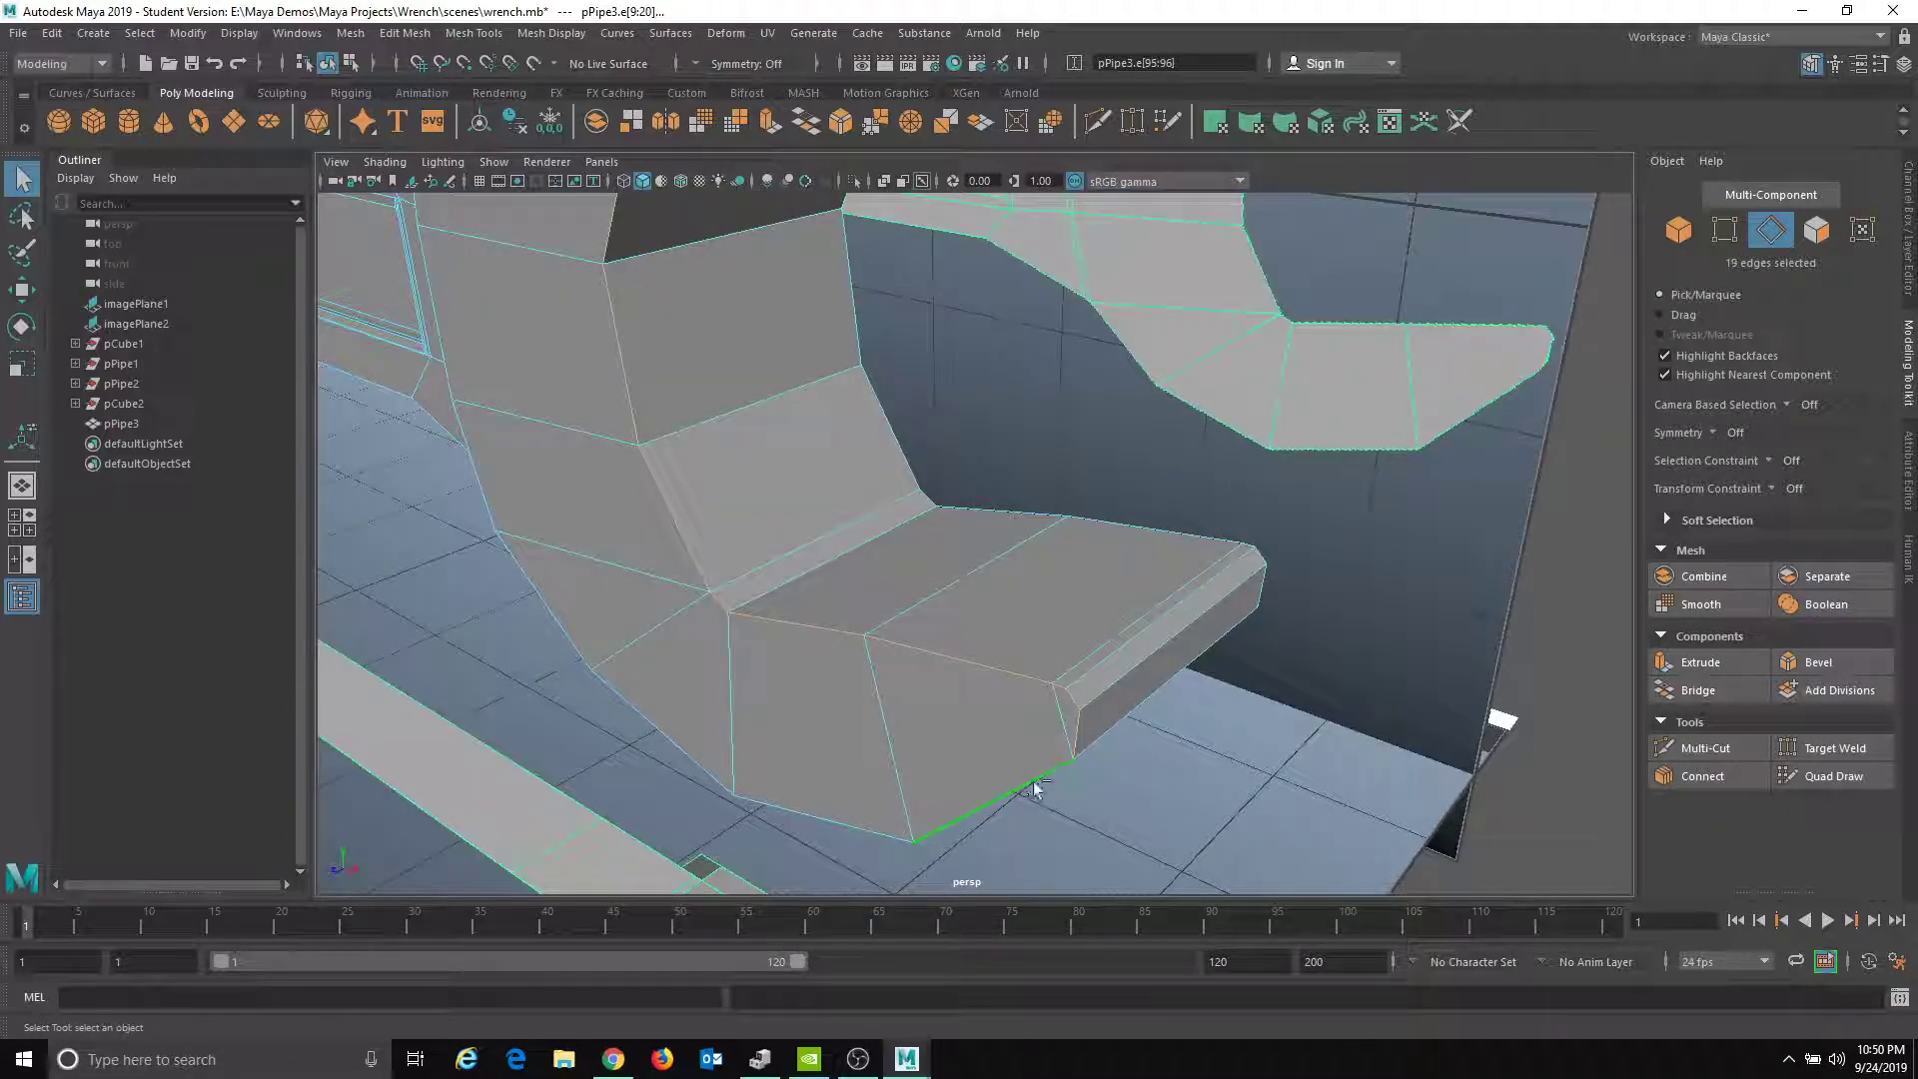
# - Hide the ref display layer to clear the view around the open jaw
pyautogui.keyDown('alt'); pyautogui.moveTo(1113, 787); pyautogui.dragTo(1126, 543); pyautogui.keyUp('alt')
pyautogui.click(1911, 232)
pyautogui.click(1661, 783)
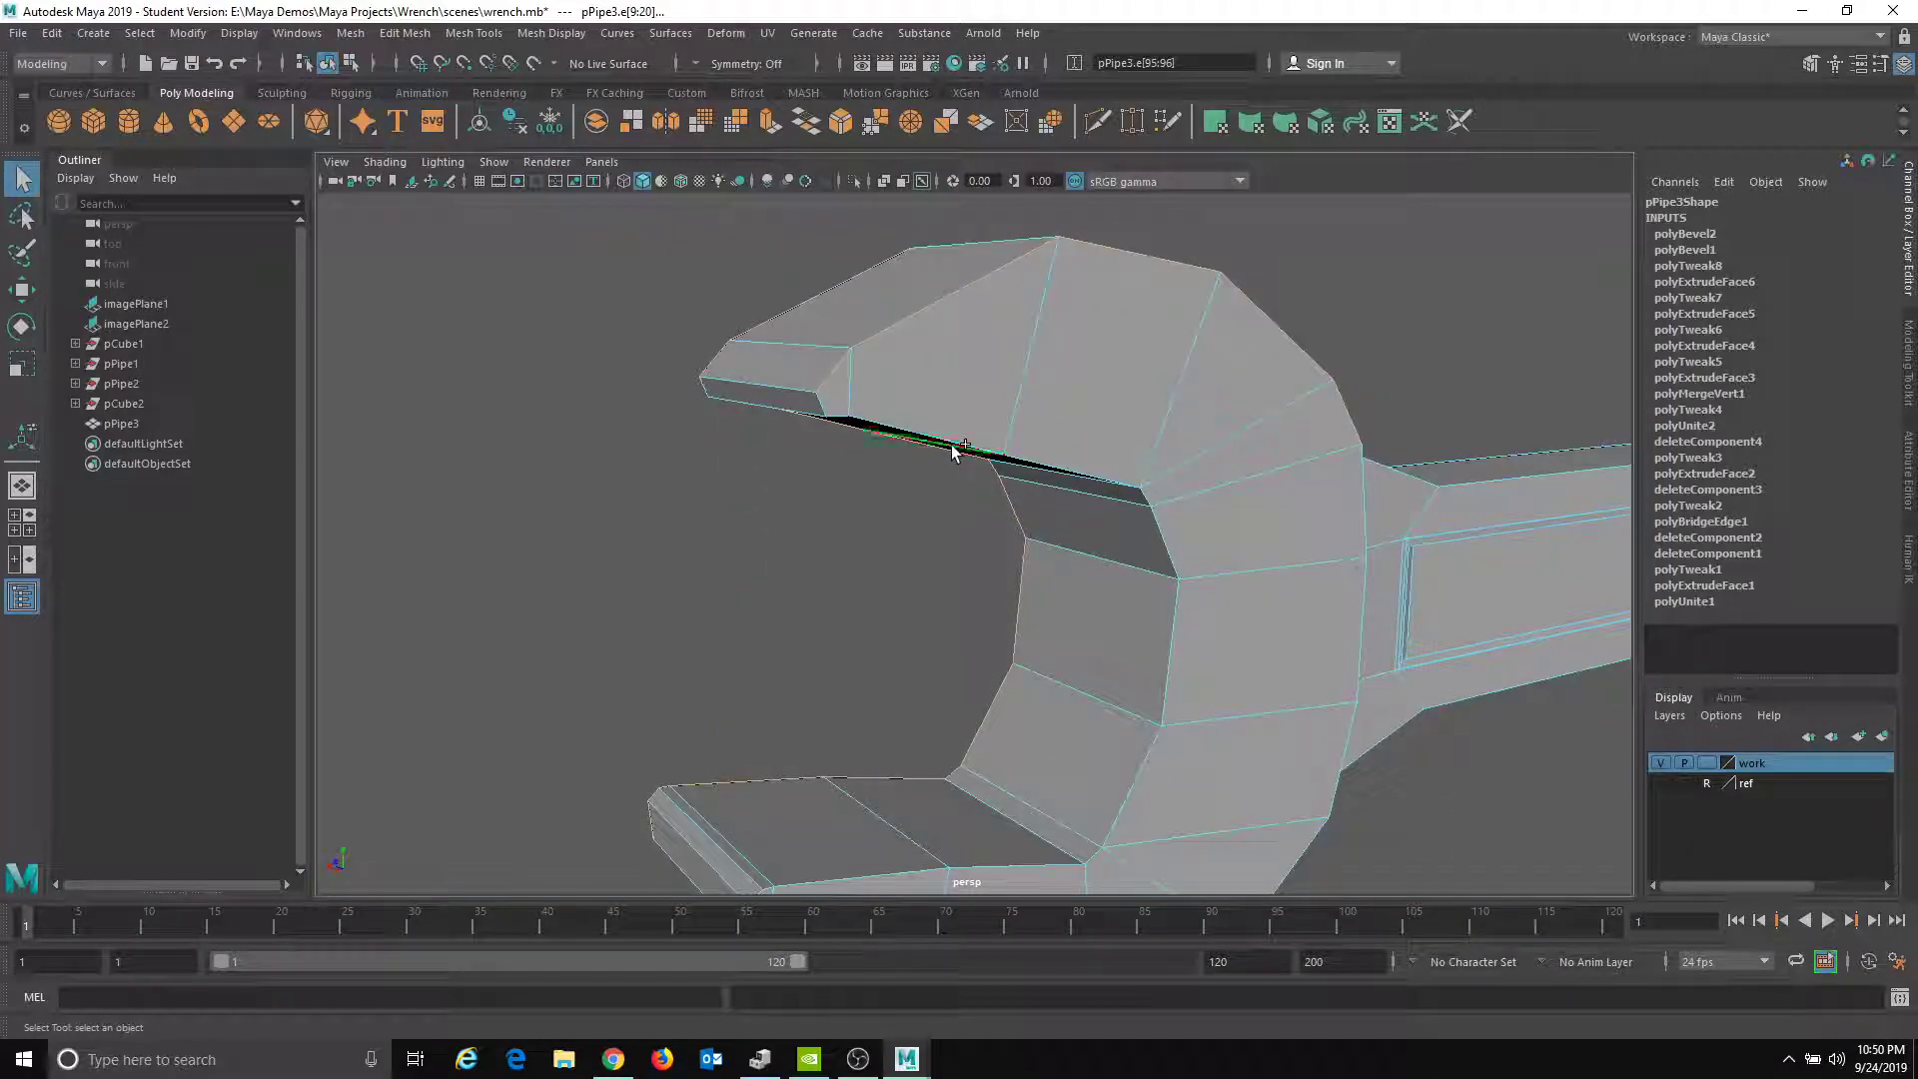
# - Add the border edges of the jaw's opposite face along its opening and prongs to the edge selection
pyautogui.keyDown('alt'); pyautogui.moveTo(992, 497); pyautogui.dragTo(1056, 487); pyautogui.keyUp('alt')
pyautogui.keyDown('shift'); pyautogui.doubleClick(1008, 399); pyautogui.keyUp('shift')
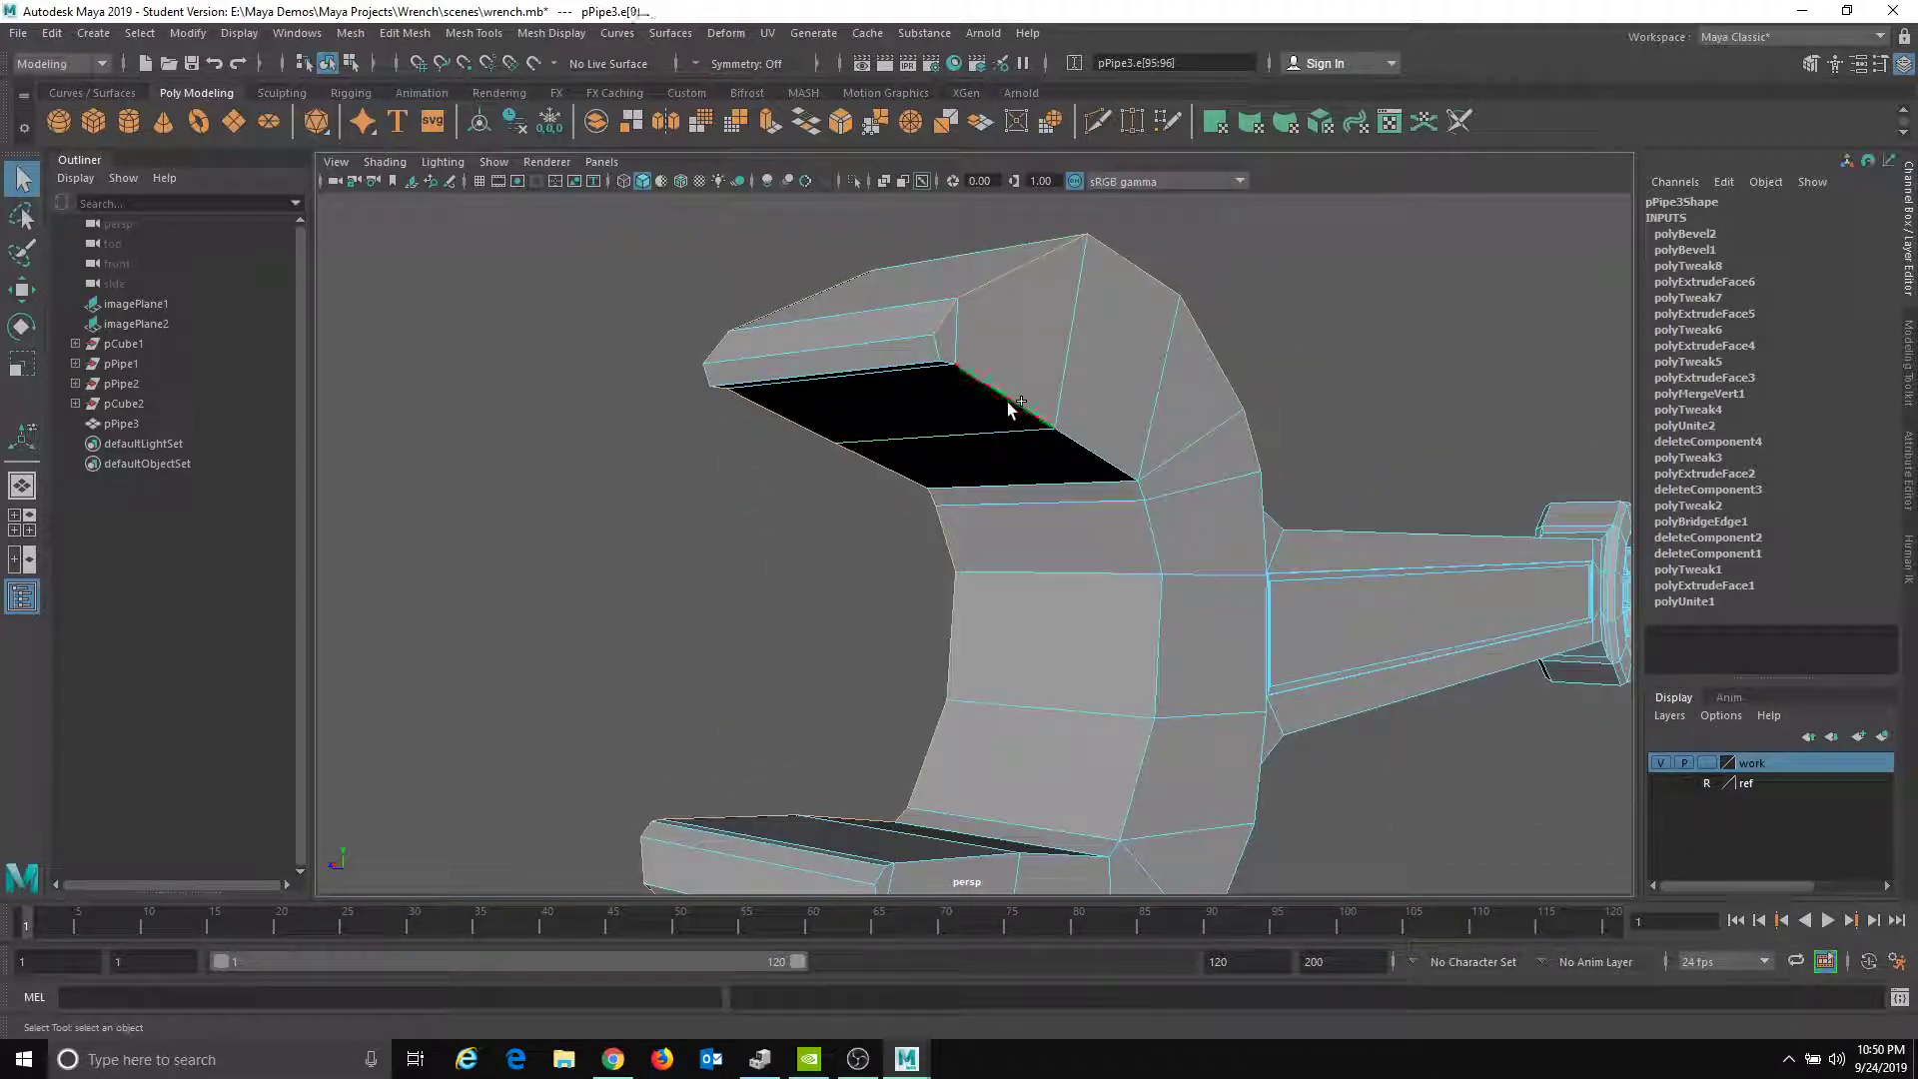
pyautogui.keyDown('alt'); pyautogui.moveTo(1146, 549); pyautogui.dragTo(1028, 676); pyautogui.keyUp('alt')
pyautogui.keyDown('shift'); pyautogui.click(1156, 536); pyautogui.keyUp('shift')
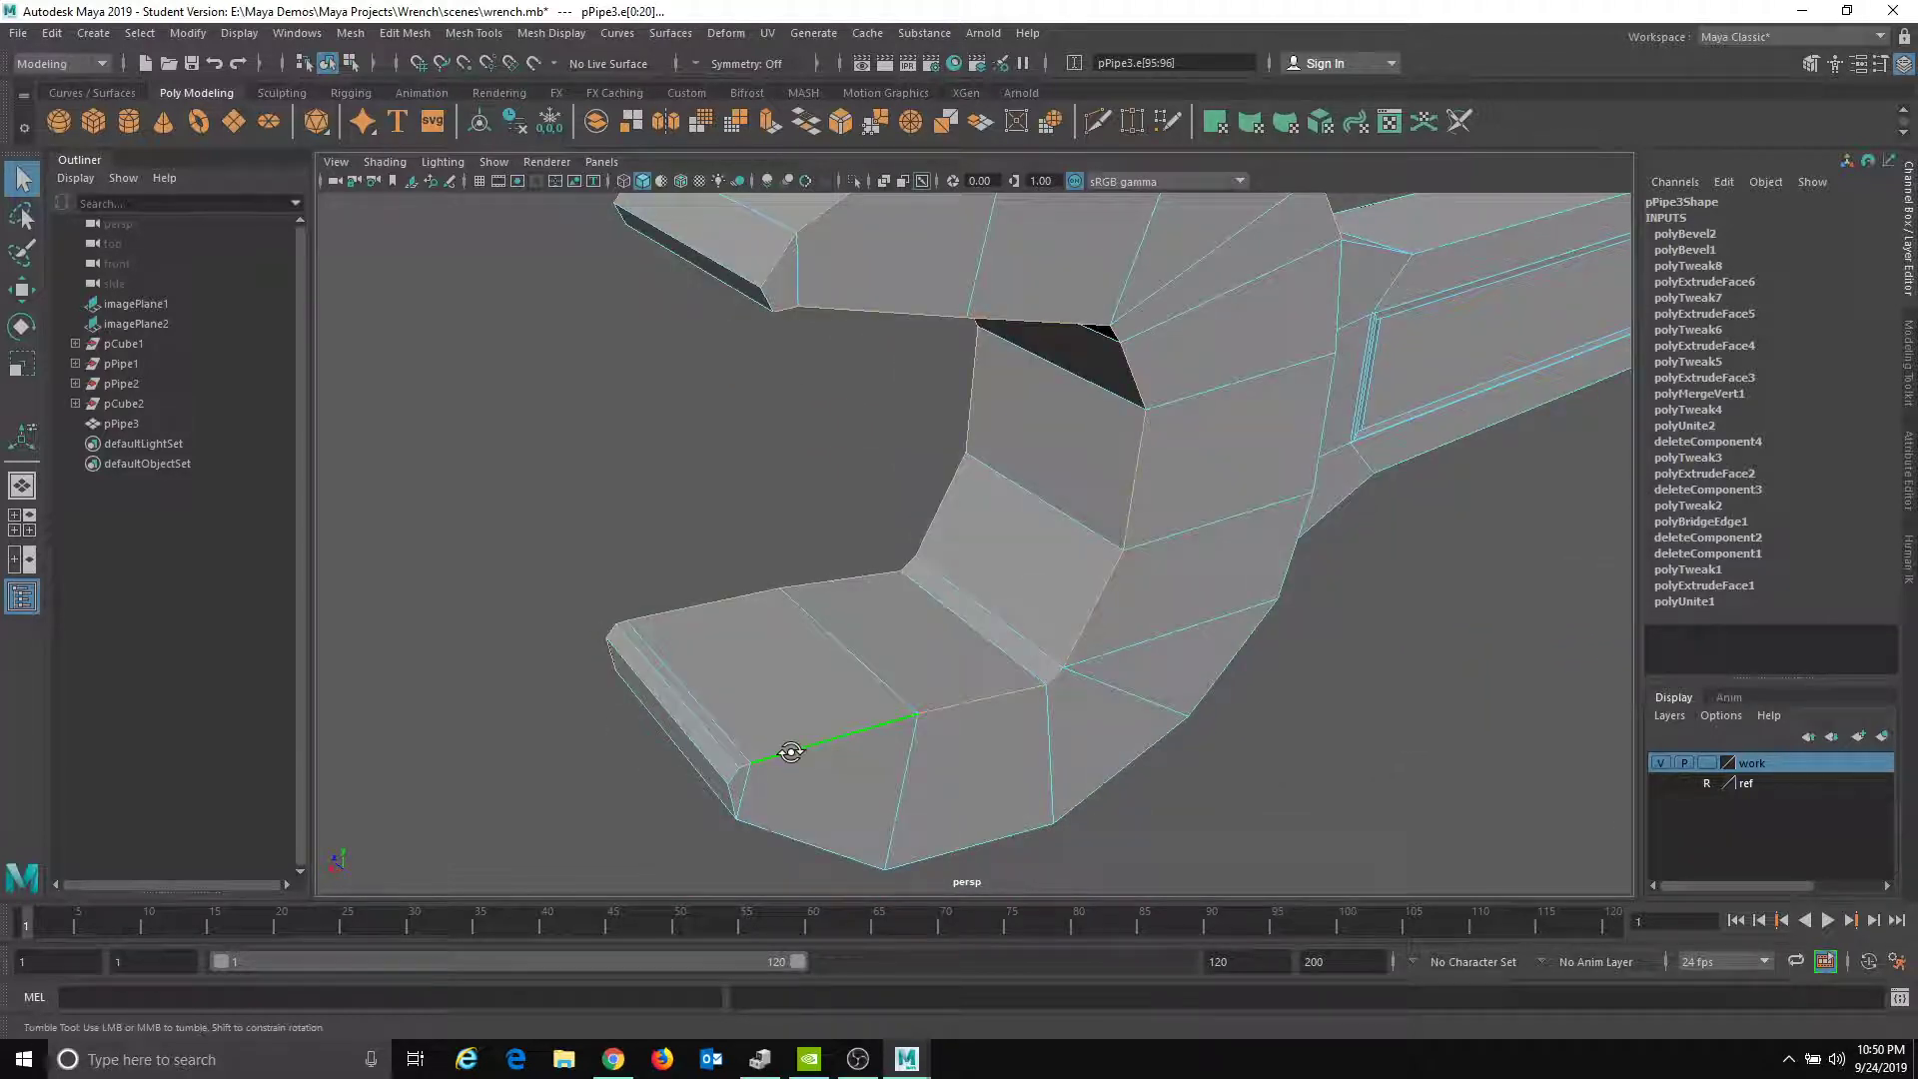
pyautogui.keyDown('alt'); pyautogui.moveTo(788, 753); pyautogui.dragTo(796, 618); pyautogui.keyUp('alt')
pyautogui.keyDown('alt'); pyautogui.moveTo(1127, 647); pyautogui.dragTo(1151, 641); pyautogui.keyUp('alt')
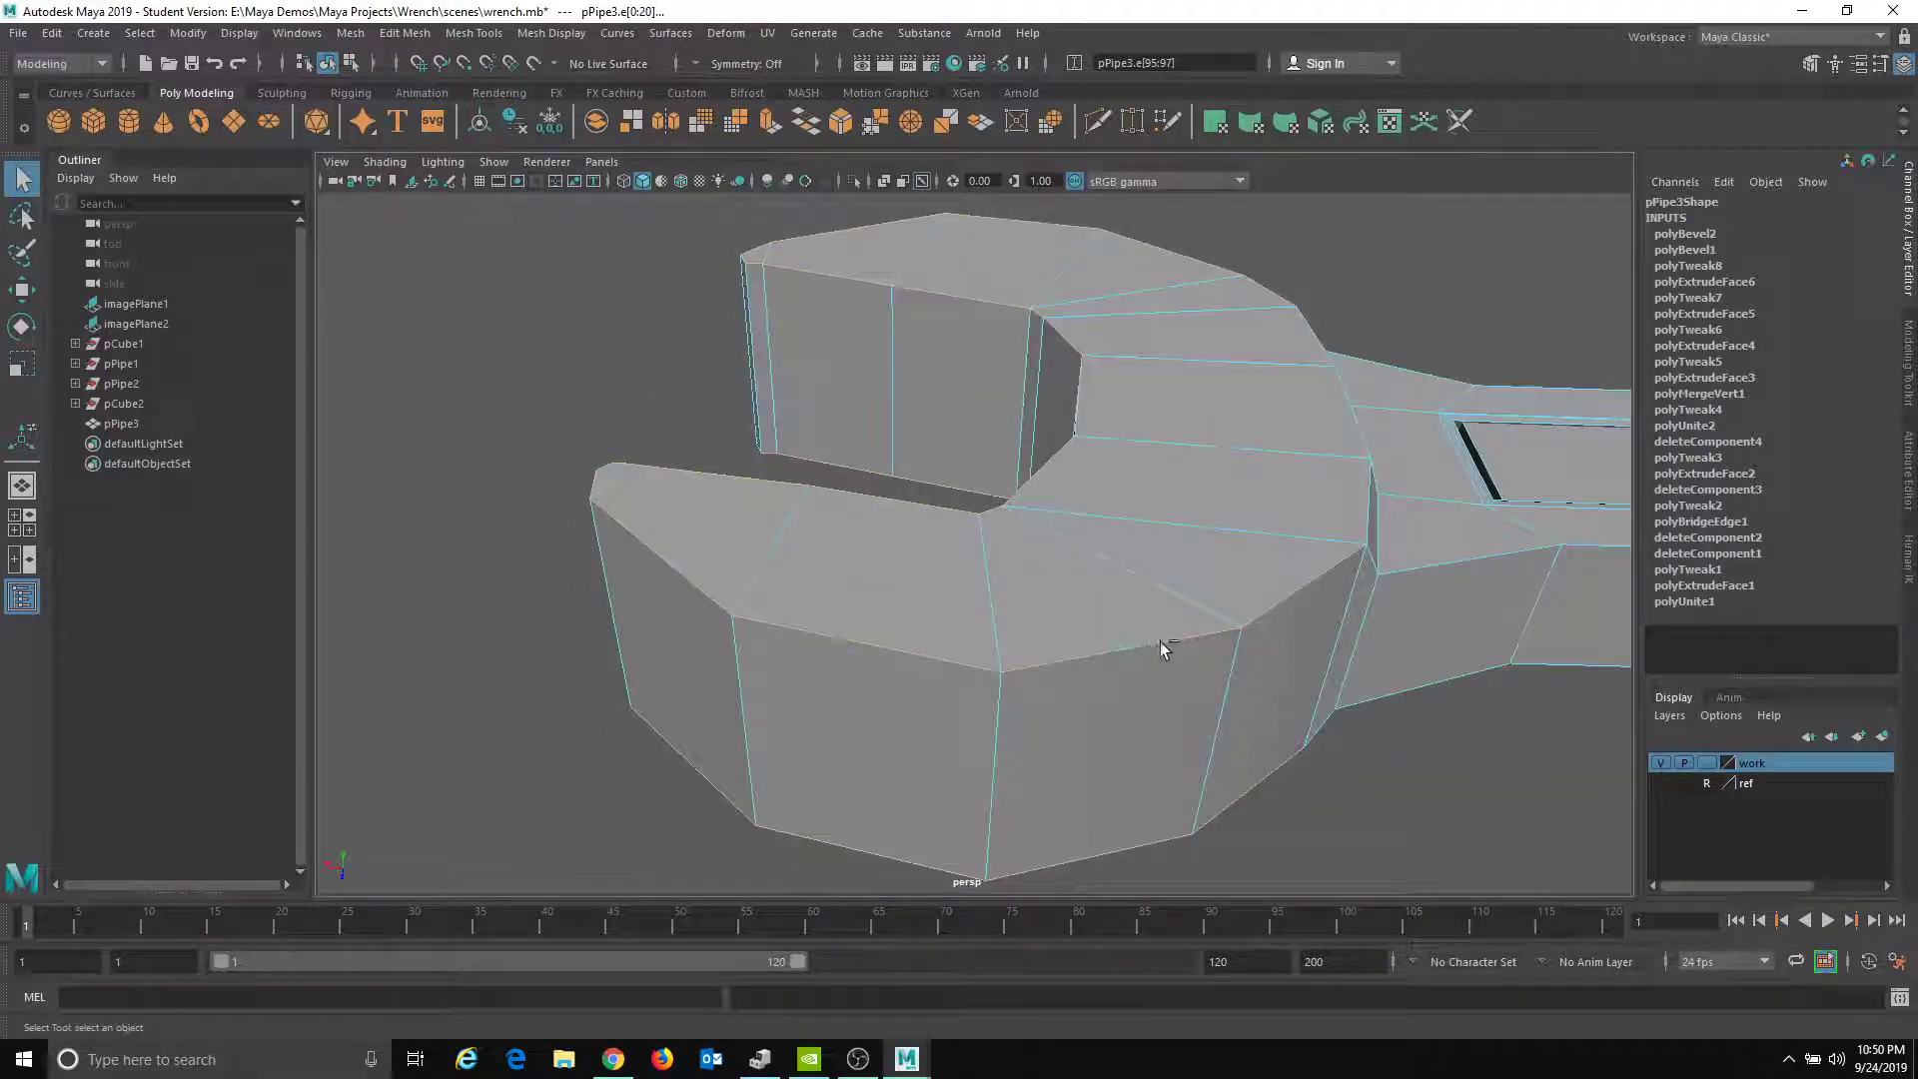
# - Add the remaining border edges around the back of the open jaw, where it meets the handle, to the edge selection
pyautogui.keyDown('alt'); pyautogui.moveTo(1269, 602); pyautogui.dragTo(1118, 565); pyautogui.keyUp('alt')
pyautogui.keyDown('alt'); pyautogui.moveTo(1069, 358); pyautogui.dragTo(842, 419); pyautogui.keyUp('alt')
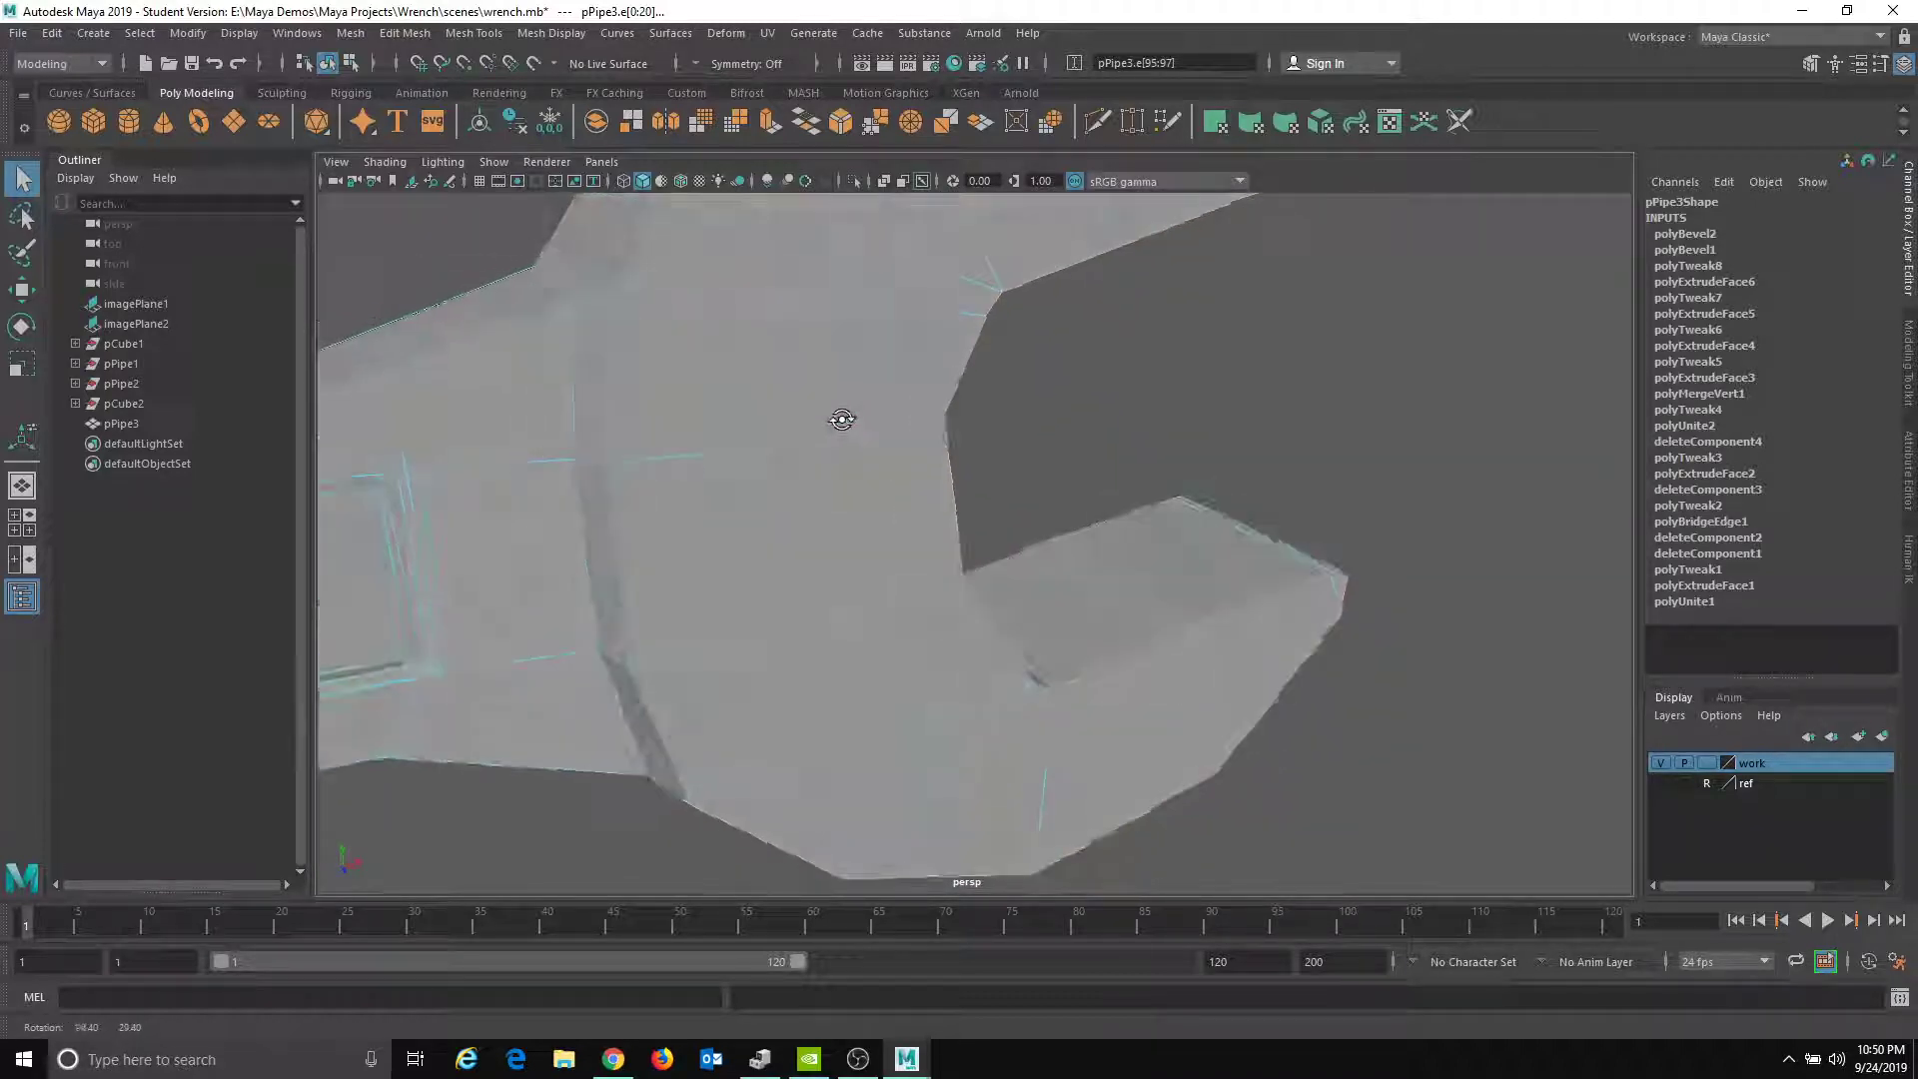
pyautogui.keyDown('alt'); pyautogui.moveTo(618, 462); pyautogui.dragTo(1061, 412); pyautogui.keyUp('alt')
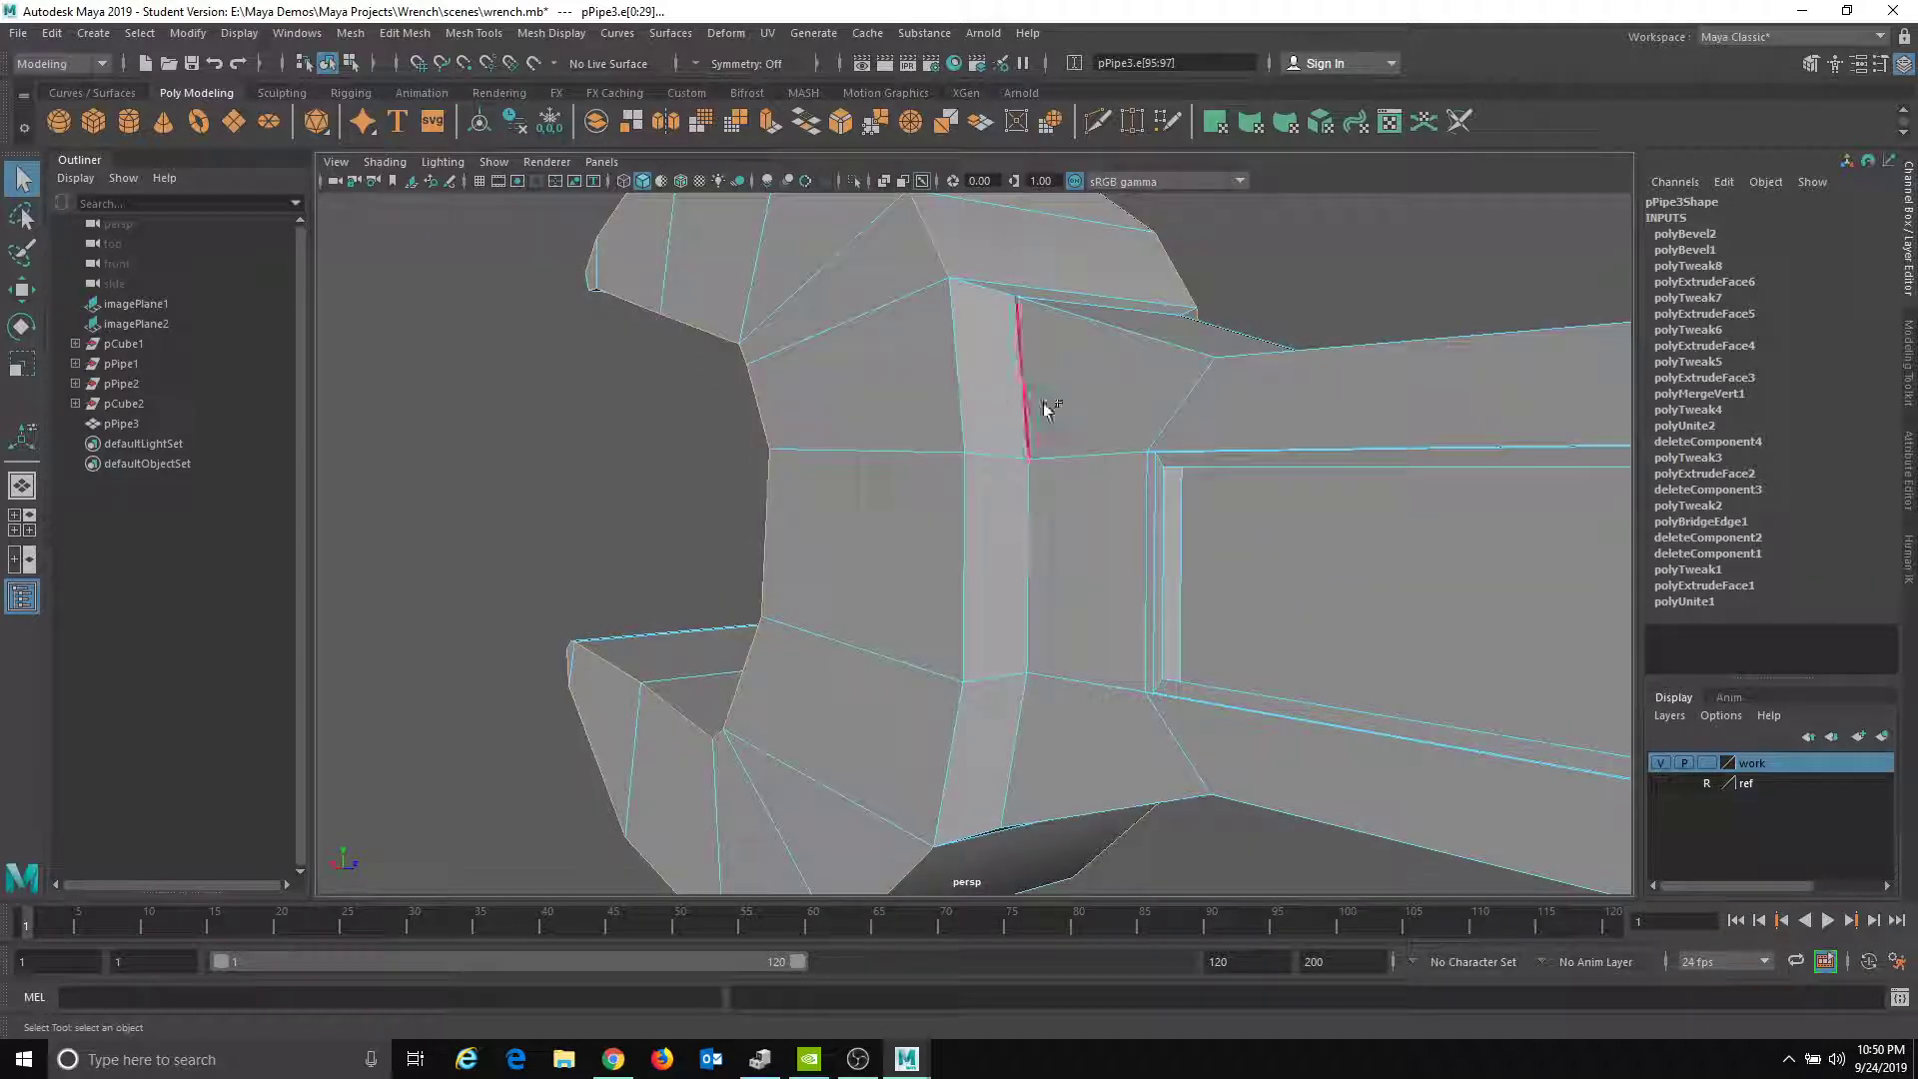
pyautogui.keyDown('alt'); pyautogui.moveTo(1076, 596); pyautogui.dragTo(909, 563); pyautogui.keyUp('alt')
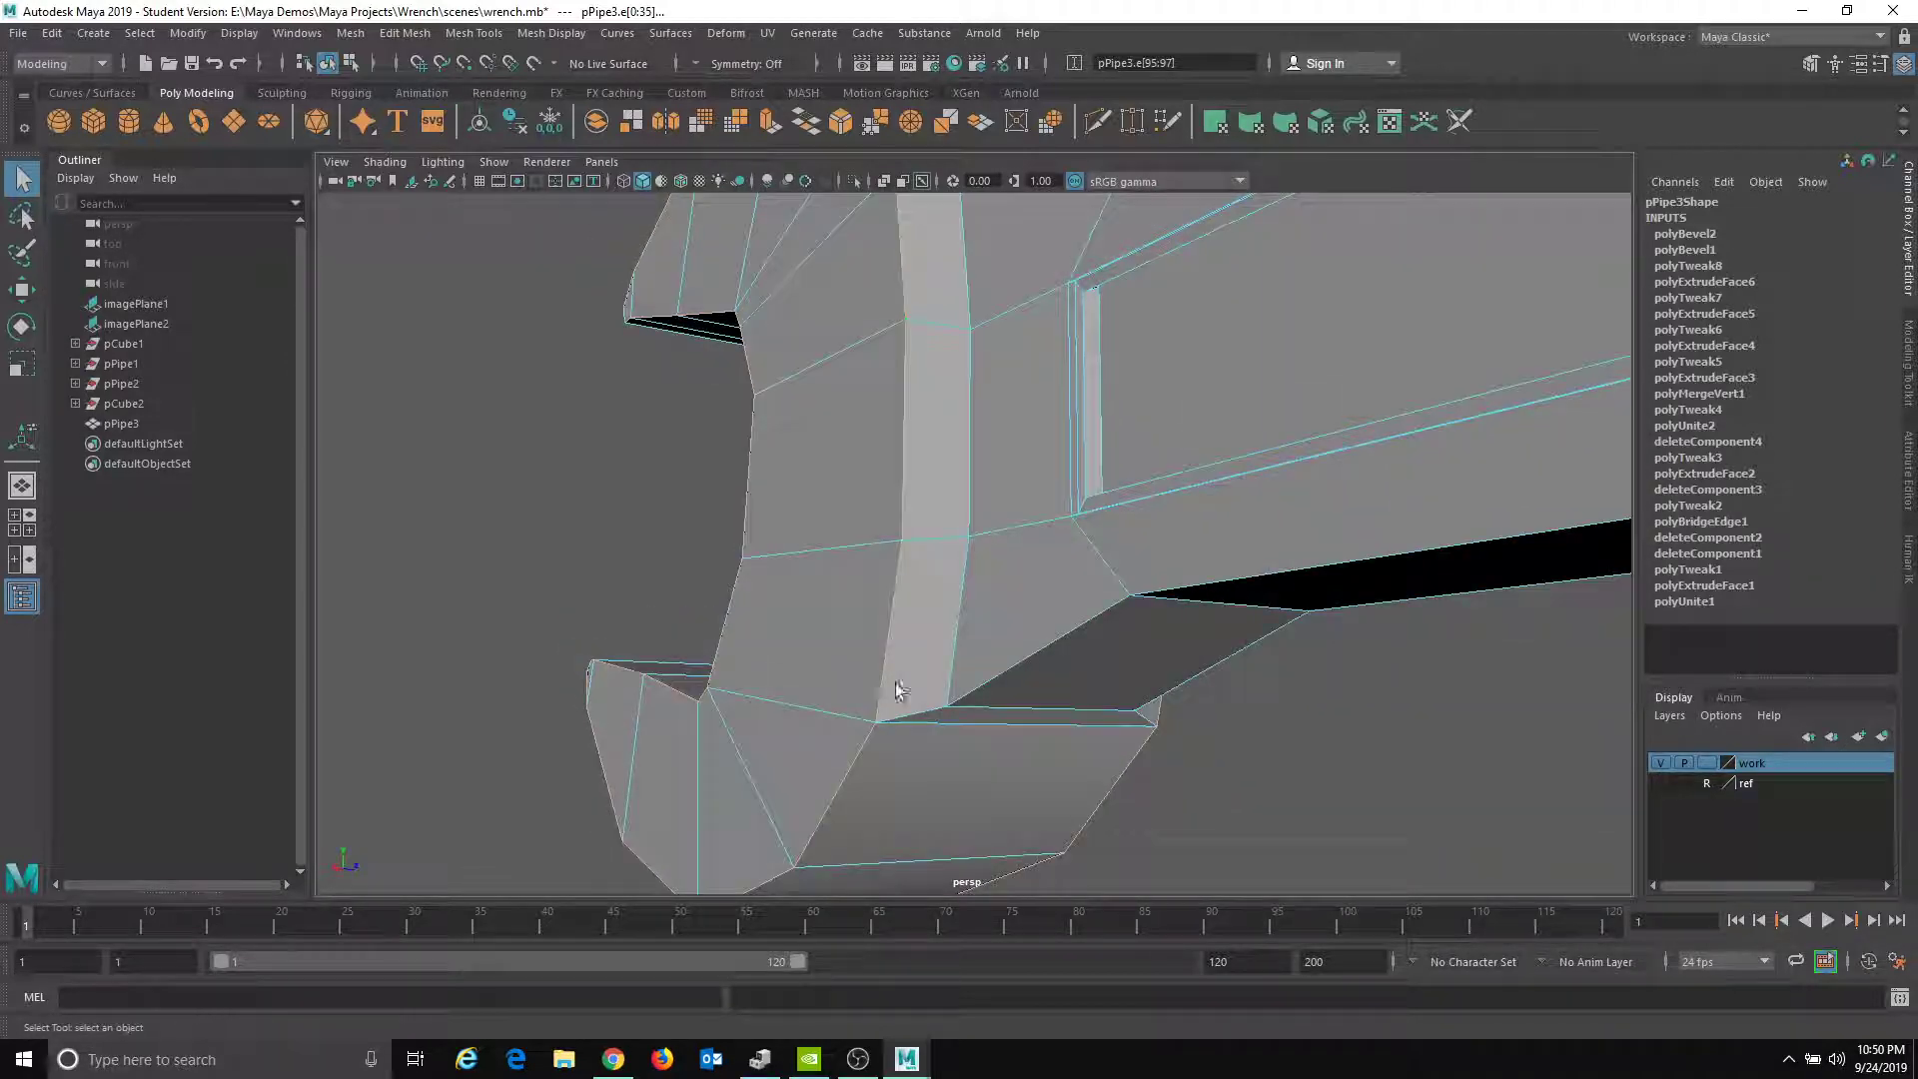
pyautogui.keyDown('alt'); pyautogui.moveTo(1077, 564); pyautogui.dragTo(304, 633); pyautogui.keyUp('alt')
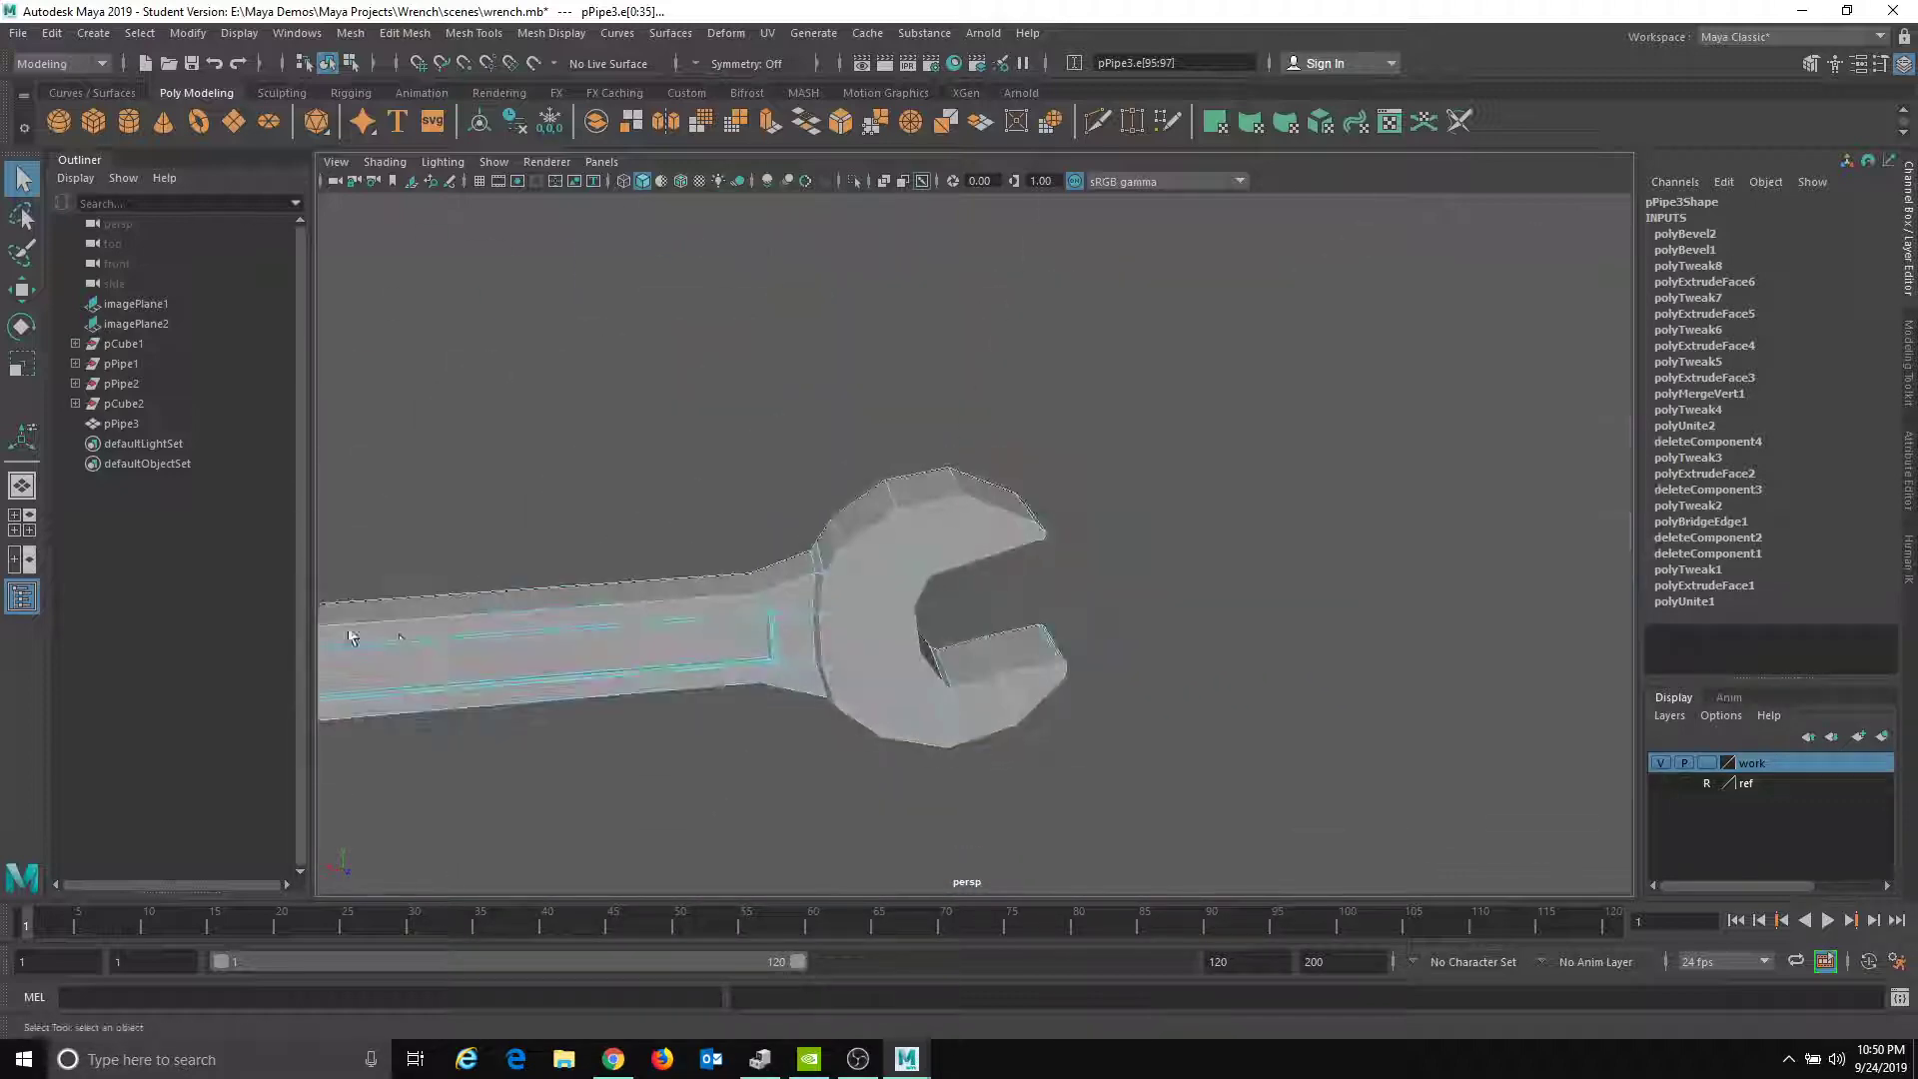
# - Add the short edges at the open jaw's prong tips to the selection, completing the border on both faces
pyautogui.keyDown('alt'); pyautogui.moveTo(304, 634); pyautogui.dragTo(1220, 560, button='right'); pyautogui.keyUp('alt')
pyautogui.keyDown('alt'); pyautogui.moveTo(1220, 561); pyautogui.dragTo(1063, 583); pyautogui.keyUp('alt')
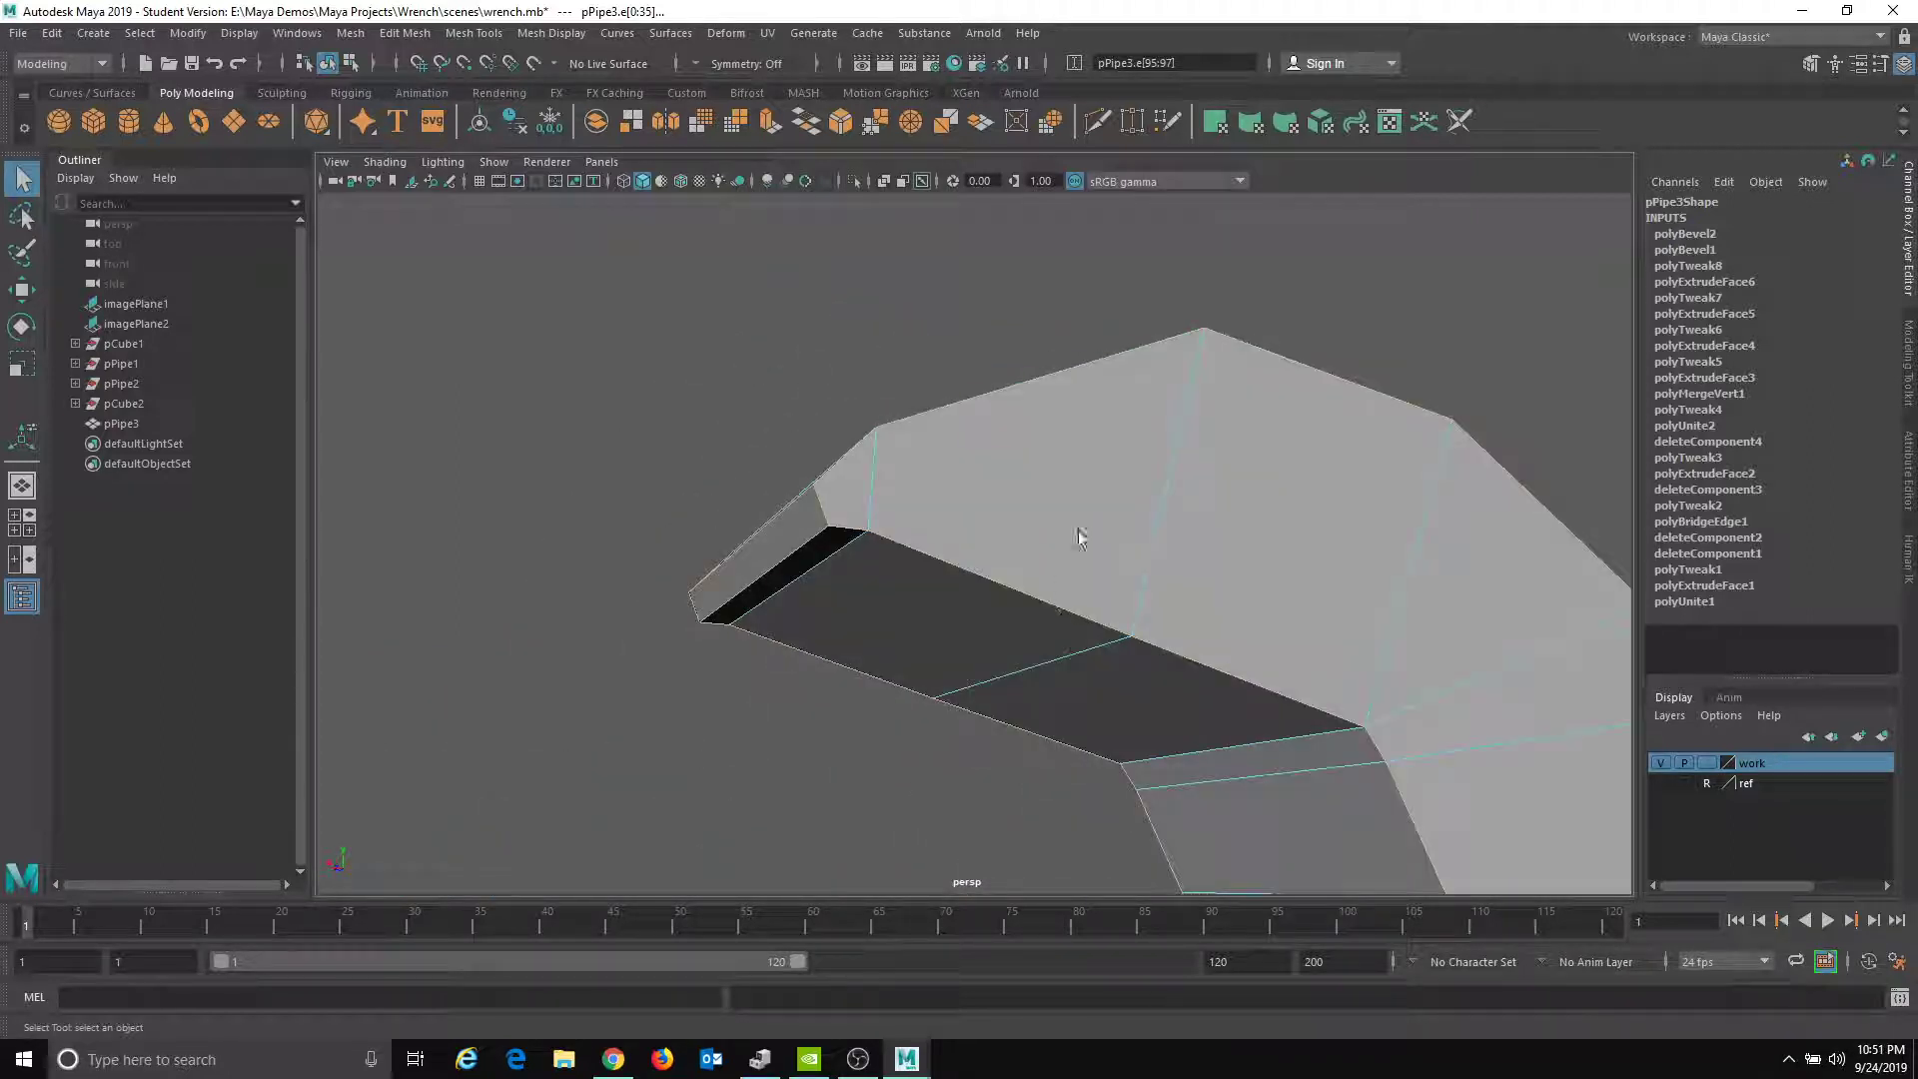
pyautogui.keyDown('alt'); pyautogui.moveTo(845, 480); pyautogui.dragTo(901, 542); pyautogui.keyUp('alt')
pyautogui.keyDown('alt'); pyautogui.moveTo(799, 662); pyautogui.dragTo(710, 685); pyautogui.keyUp('alt')
pyautogui.scroll(-4, 1023, 620)
pyautogui.keyDown('alt'); pyautogui.moveTo(1022, 620); pyautogui.dragTo(983, 431, button='middle'); pyautogui.keyUp('alt')
pyautogui.keyDown('alt'); pyautogui.moveTo(929, 634); pyautogui.dragTo(1096, 523); pyautogui.keyUp('alt')
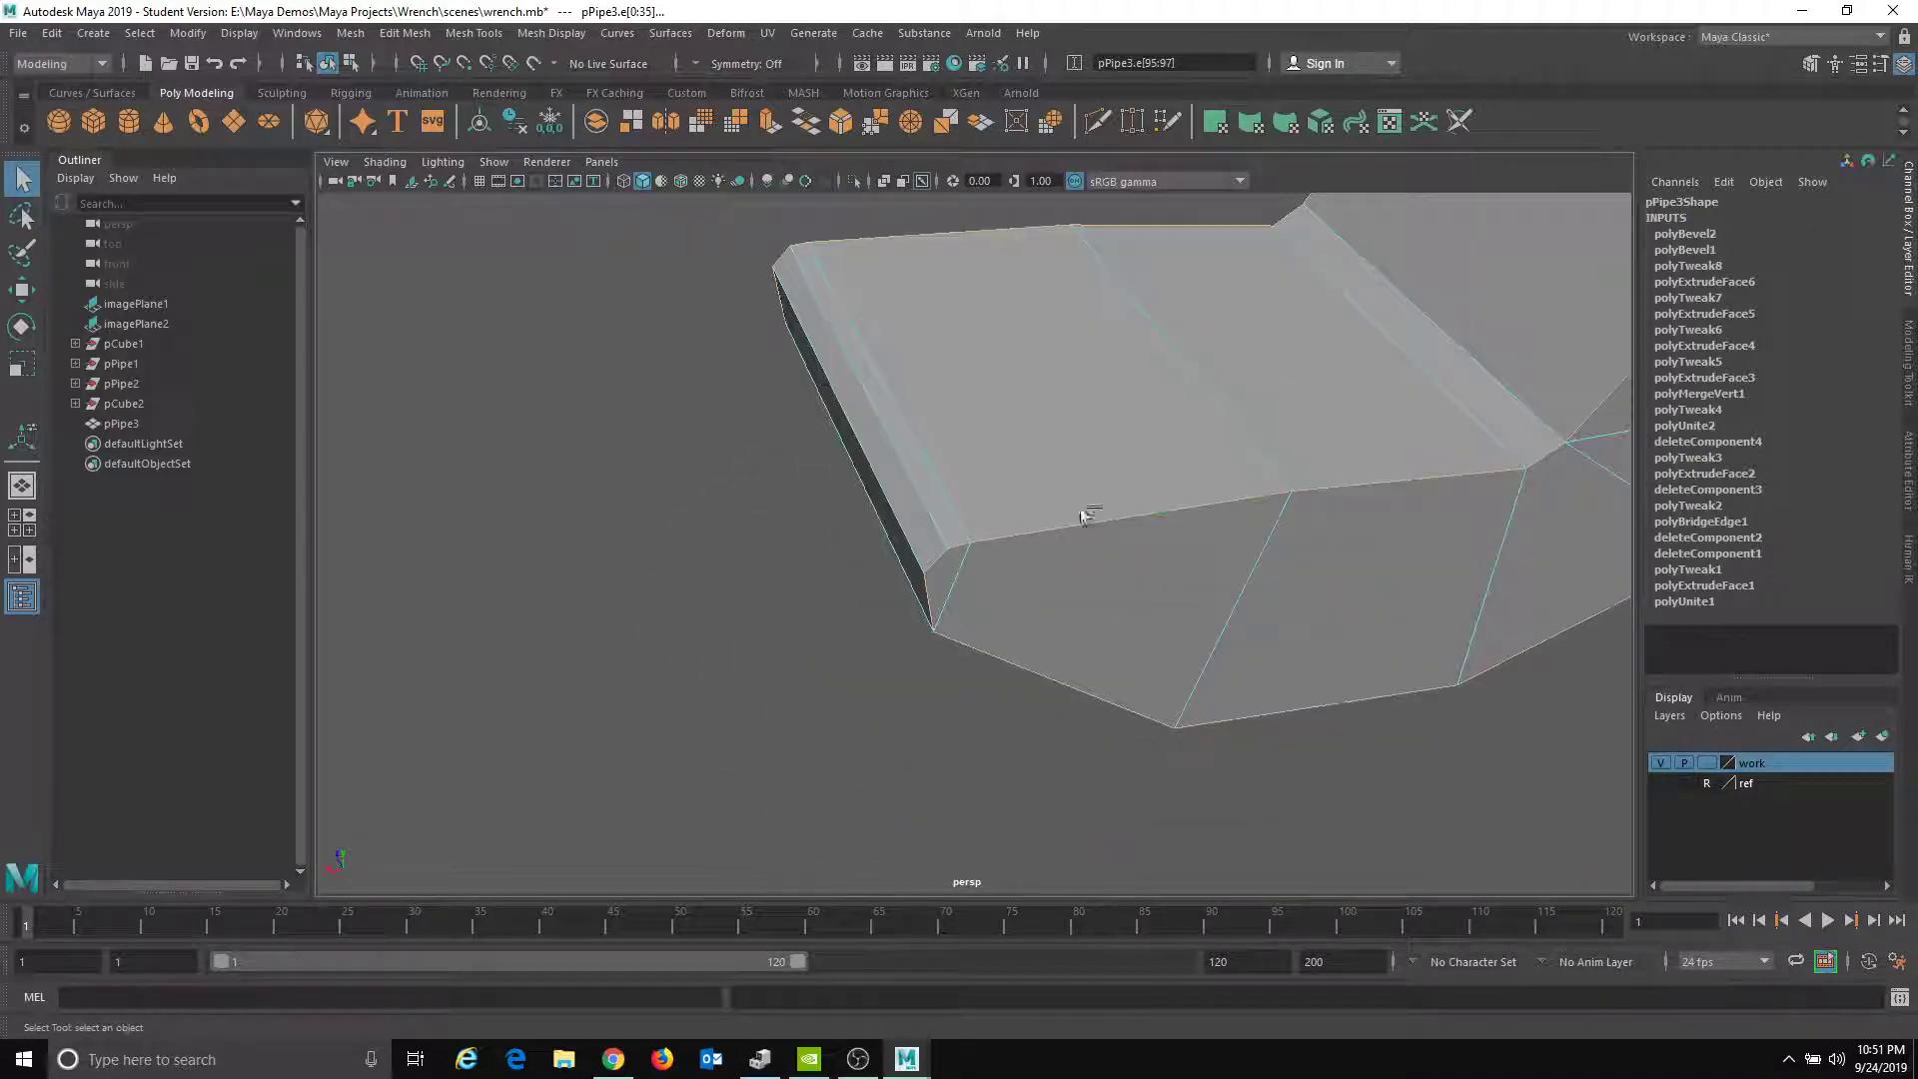
pyautogui.keyDown('shift'); pyautogui.click(939, 526); pyautogui.keyUp('shift')
pyautogui.keyDown('shift'); pyautogui.click(939, 554); pyautogui.keyUp('shift')
pyautogui.keyDown('alt'); pyautogui.moveTo(749, 664); pyautogui.dragTo(1179, 464); pyautogui.keyUp('alt')
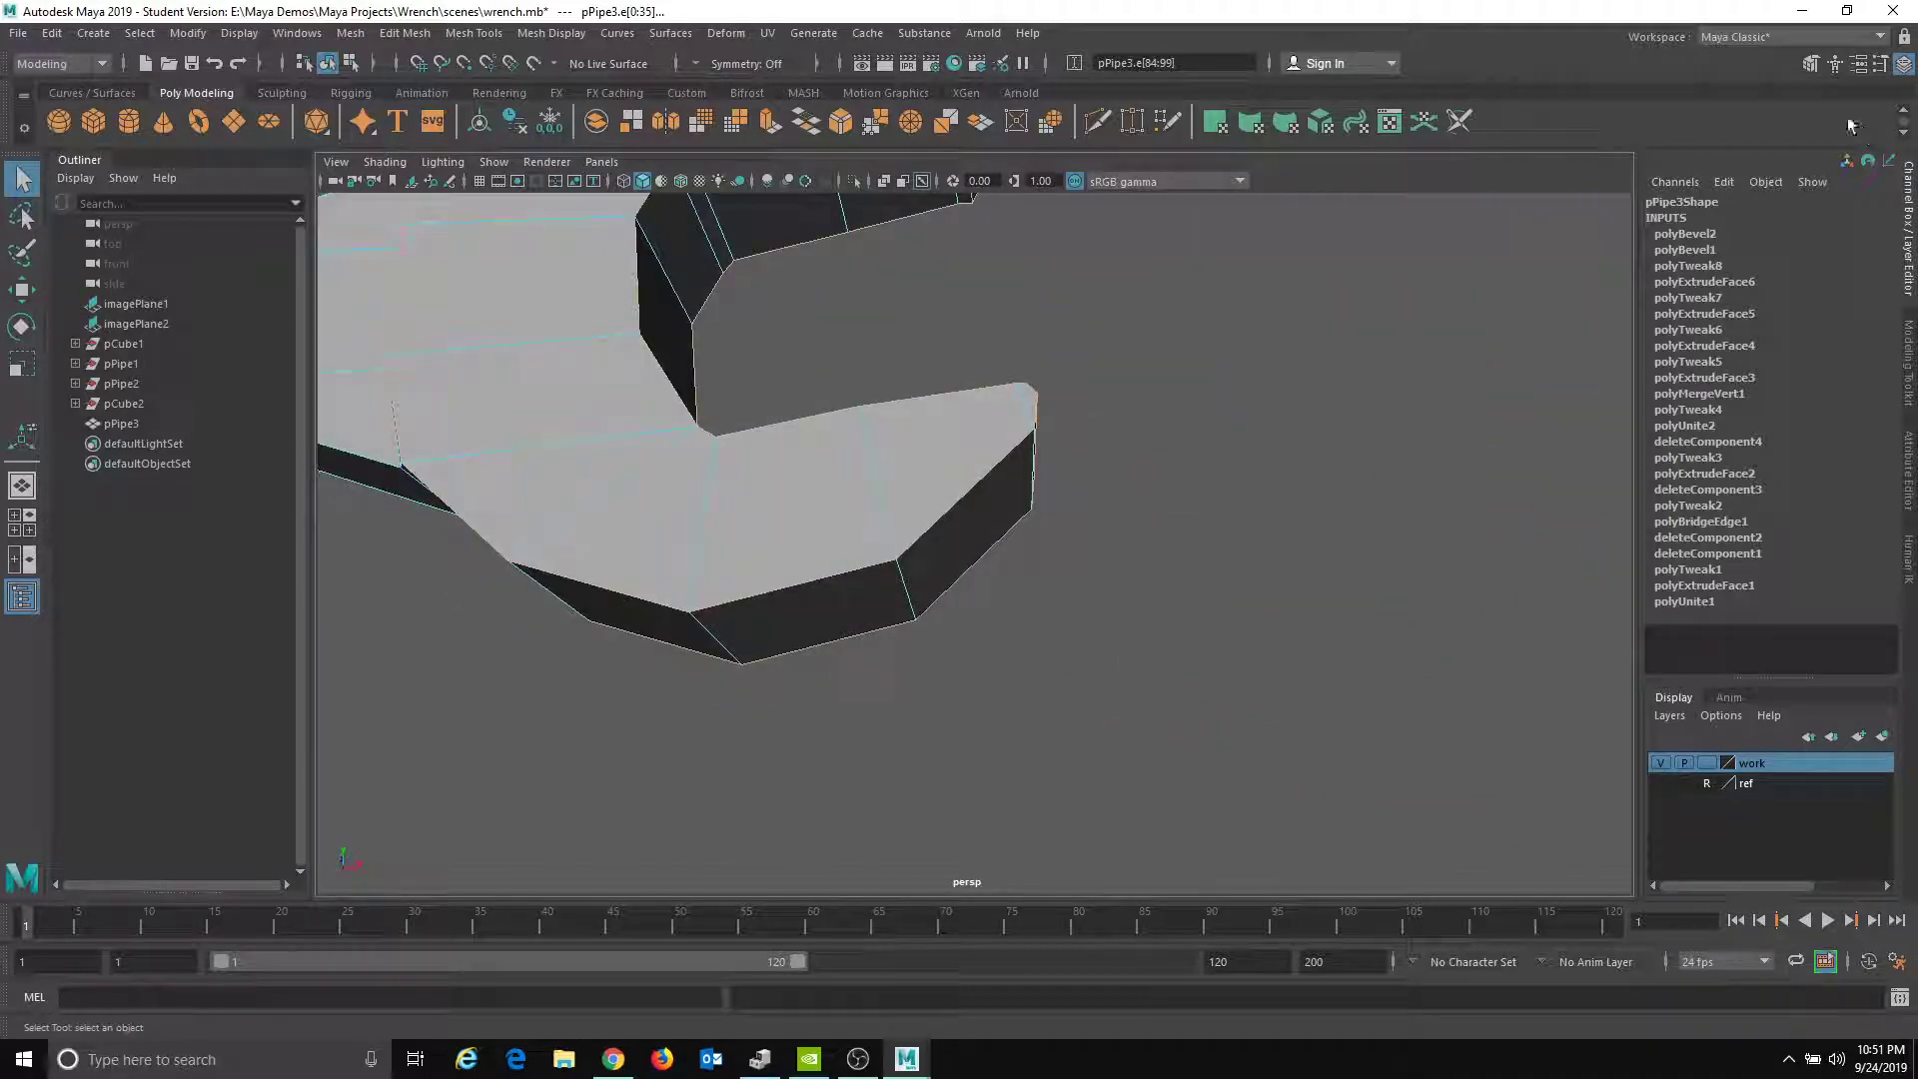
# - Bevel the selected border edges of the open jaw
pyautogui.click(1811, 65)
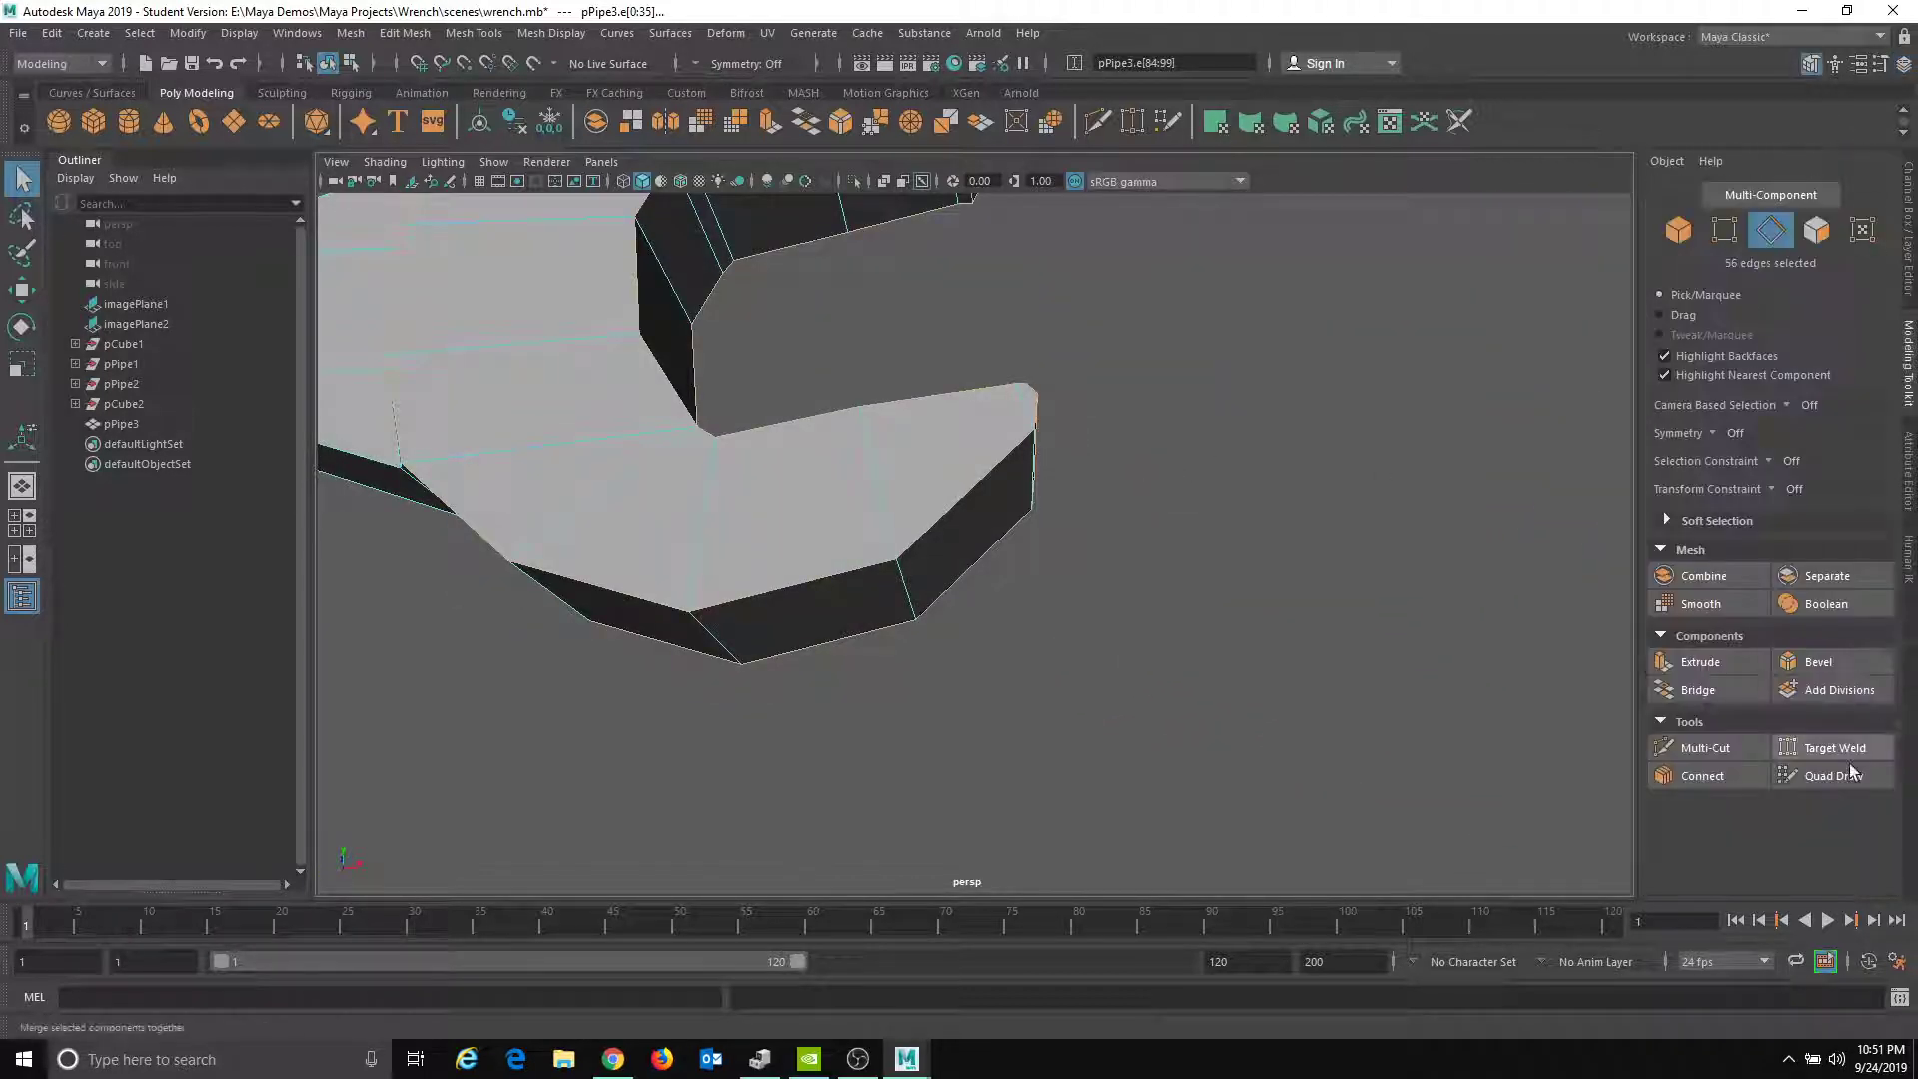
pyautogui.click(1813, 662)
pyautogui.keyDown('alt'); pyautogui.moveTo(1324, 667); pyautogui.dragTo(830, 548, button='right'); pyautogui.keyUp('alt')
pyautogui.keyDown('alt'); pyautogui.moveTo(830, 548); pyautogui.dragTo(840, 630); pyautogui.keyUp('alt')
pyautogui.keyDown('alt'); pyautogui.moveTo(839, 630); pyautogui.dragTo(1369, 644, button='right'); pyautogui.keyUp('alt')
pyautogui.keyDown('alt'); pyautogui.moveTo(1181, 631); pyautogui.dragTo(741, 531, button='right'); pyautogui.keyUp('alt')
pyautogui.keyDown('alt'); pyautogui.moveTo(741, 531); pyautogui.dragTo(796, 689, button='middle'); pyautogui.keyUp('alt')
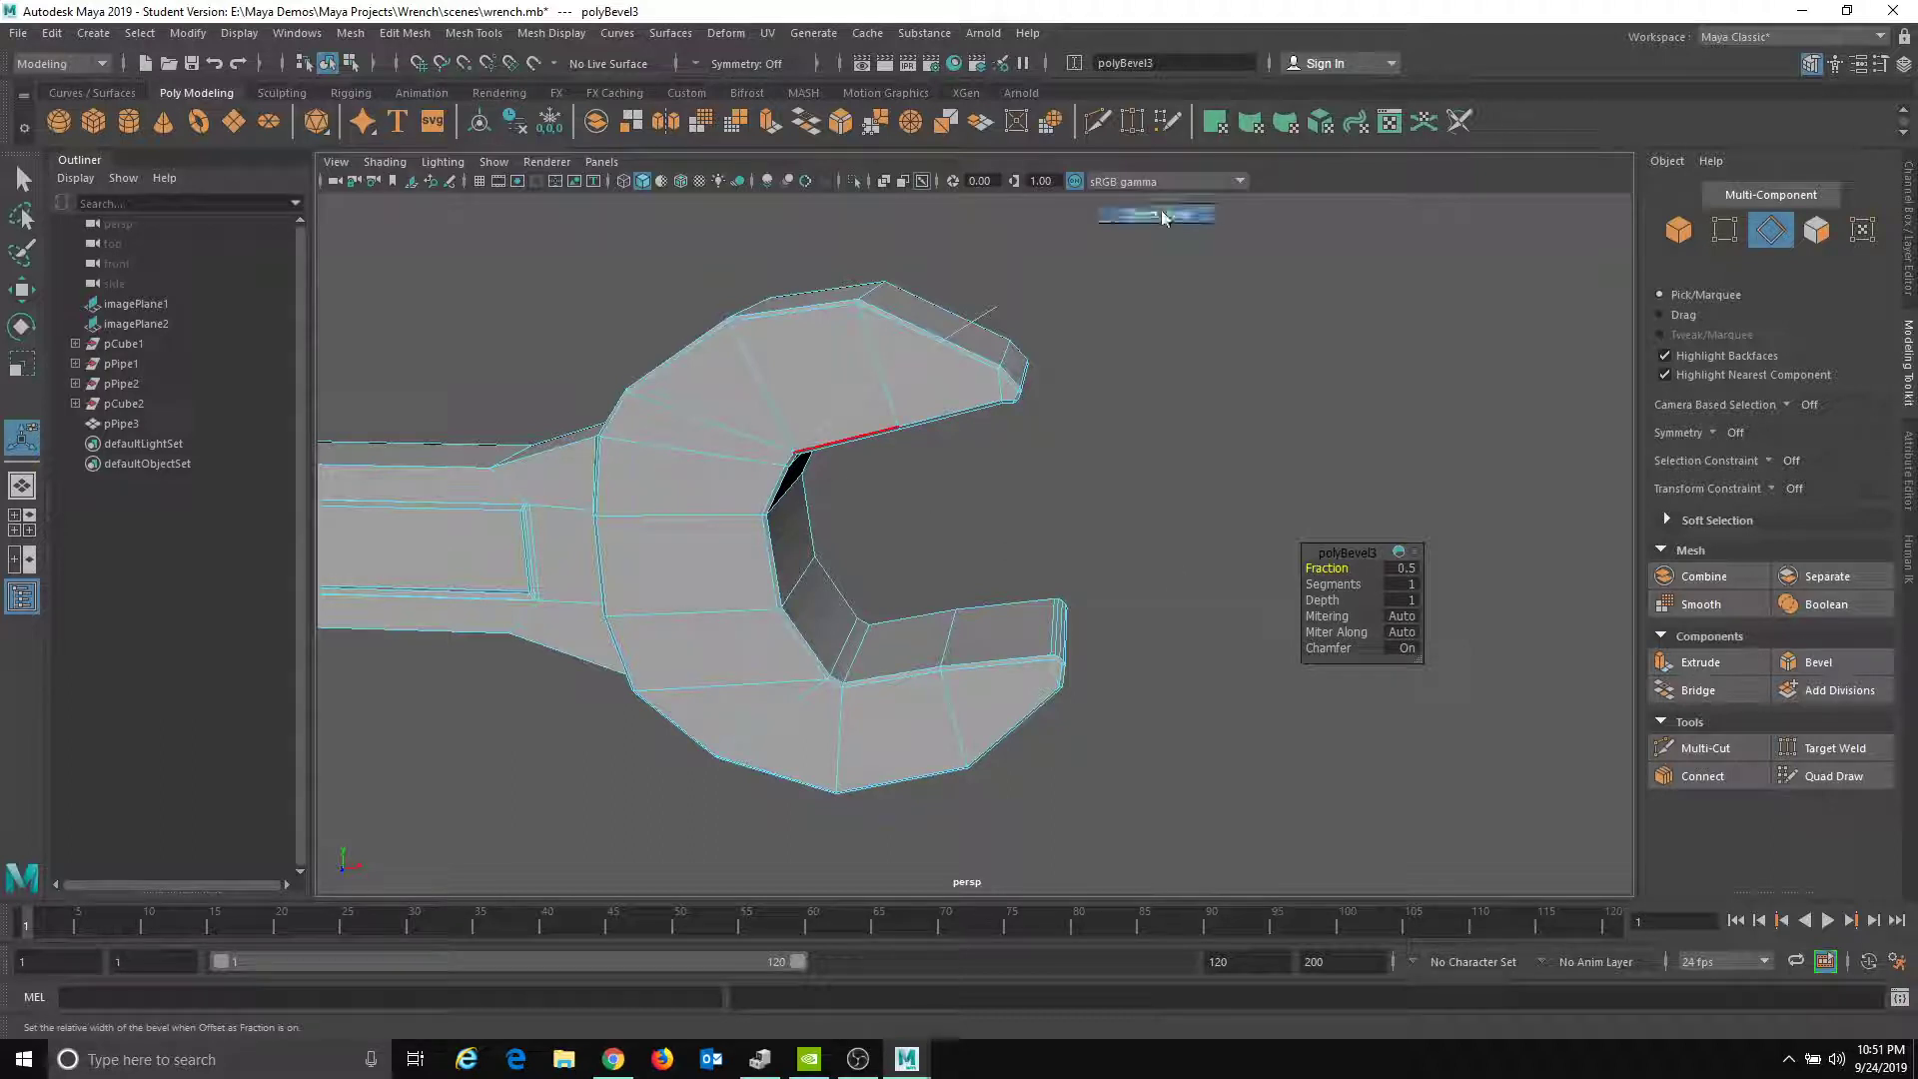
# - Return to object mode and turn on smooth preview to examine the beveled jaw and its upper prong tip
pyautogui.moveTo(944, 340); pyautogui.dragTo(1160, 210, button='right')
pyautogui.press('3')
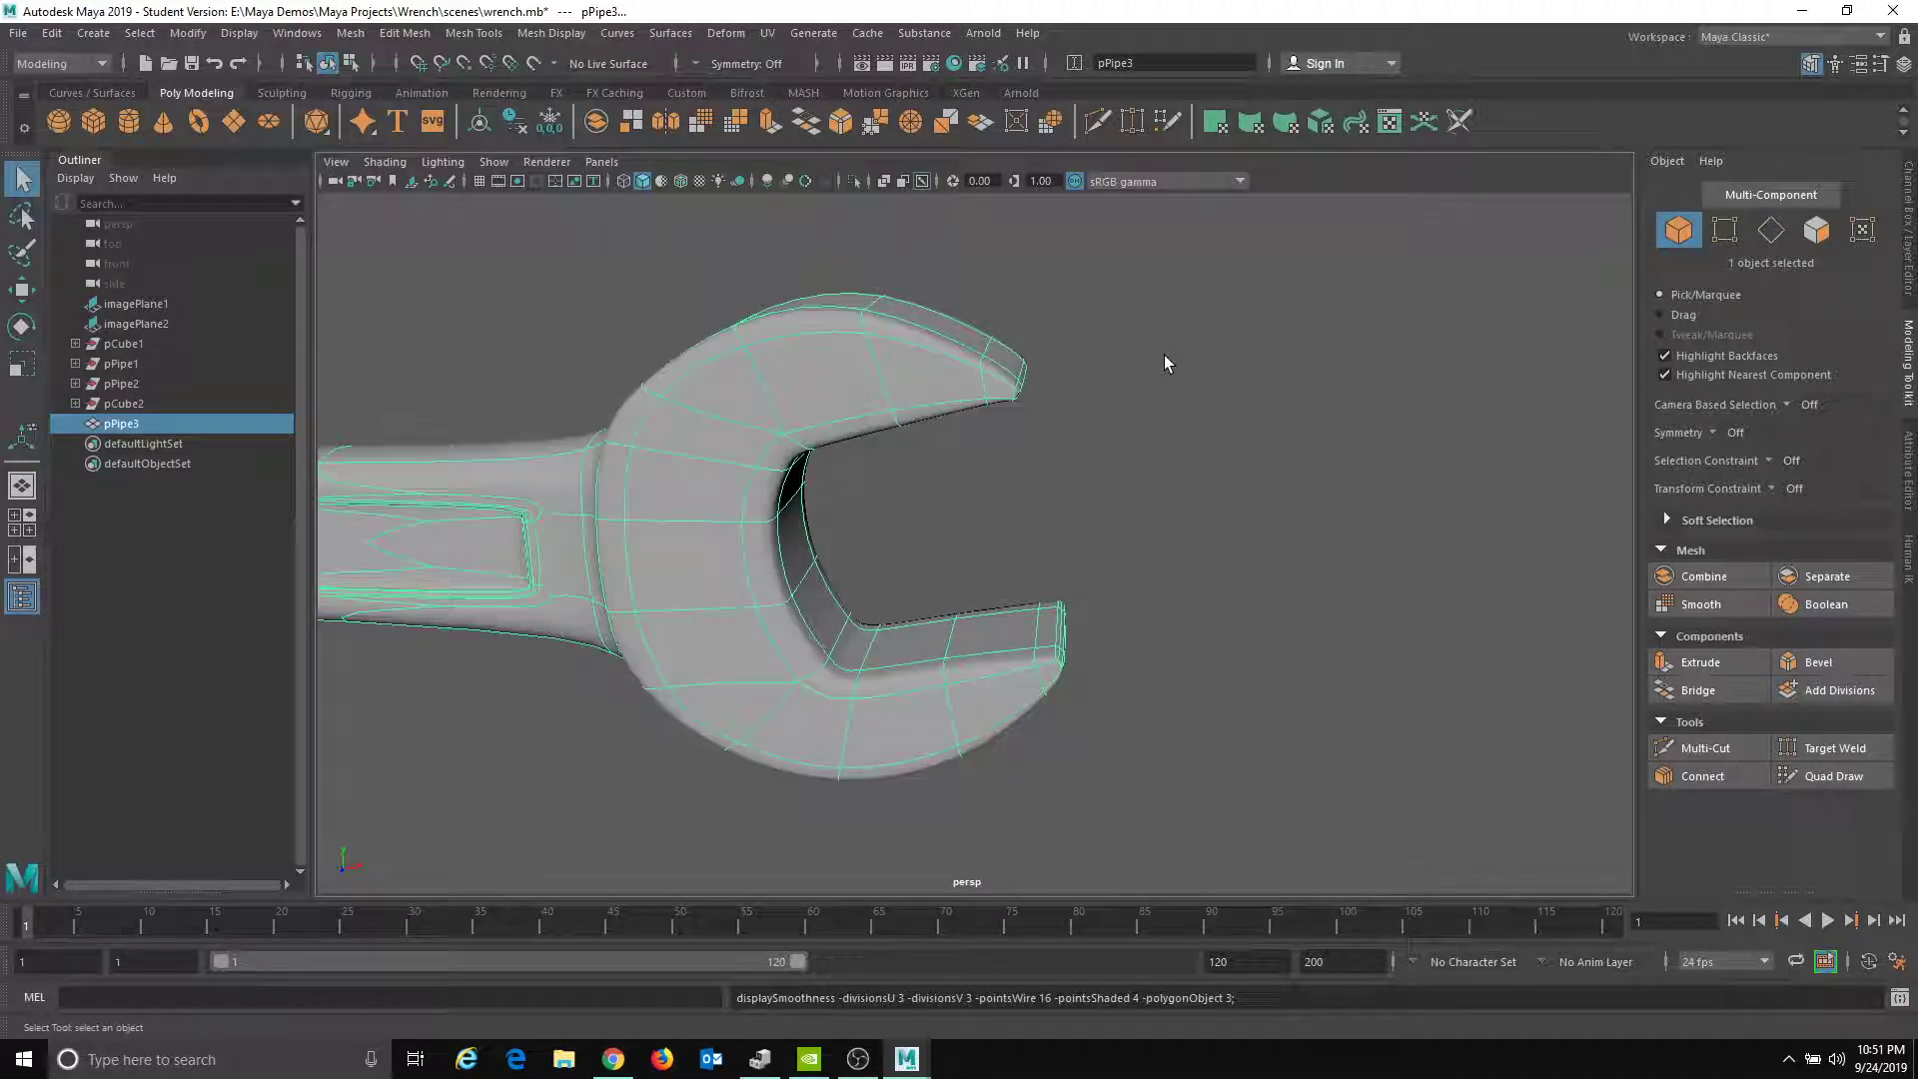
pyautogui.click(1165, 355)
pyautogui.keyDown('alt'); pyautogui.moveTo(984, 612); pyautogui.dragTo(641, 585); pyautogui.keyUp('alt')
pyautogui.keyDown('alt'); pyautogui.moveTo(641, 585); pyautogui.dragTo(1221, 634, button='right'); pyautogui.keyUp('alt')
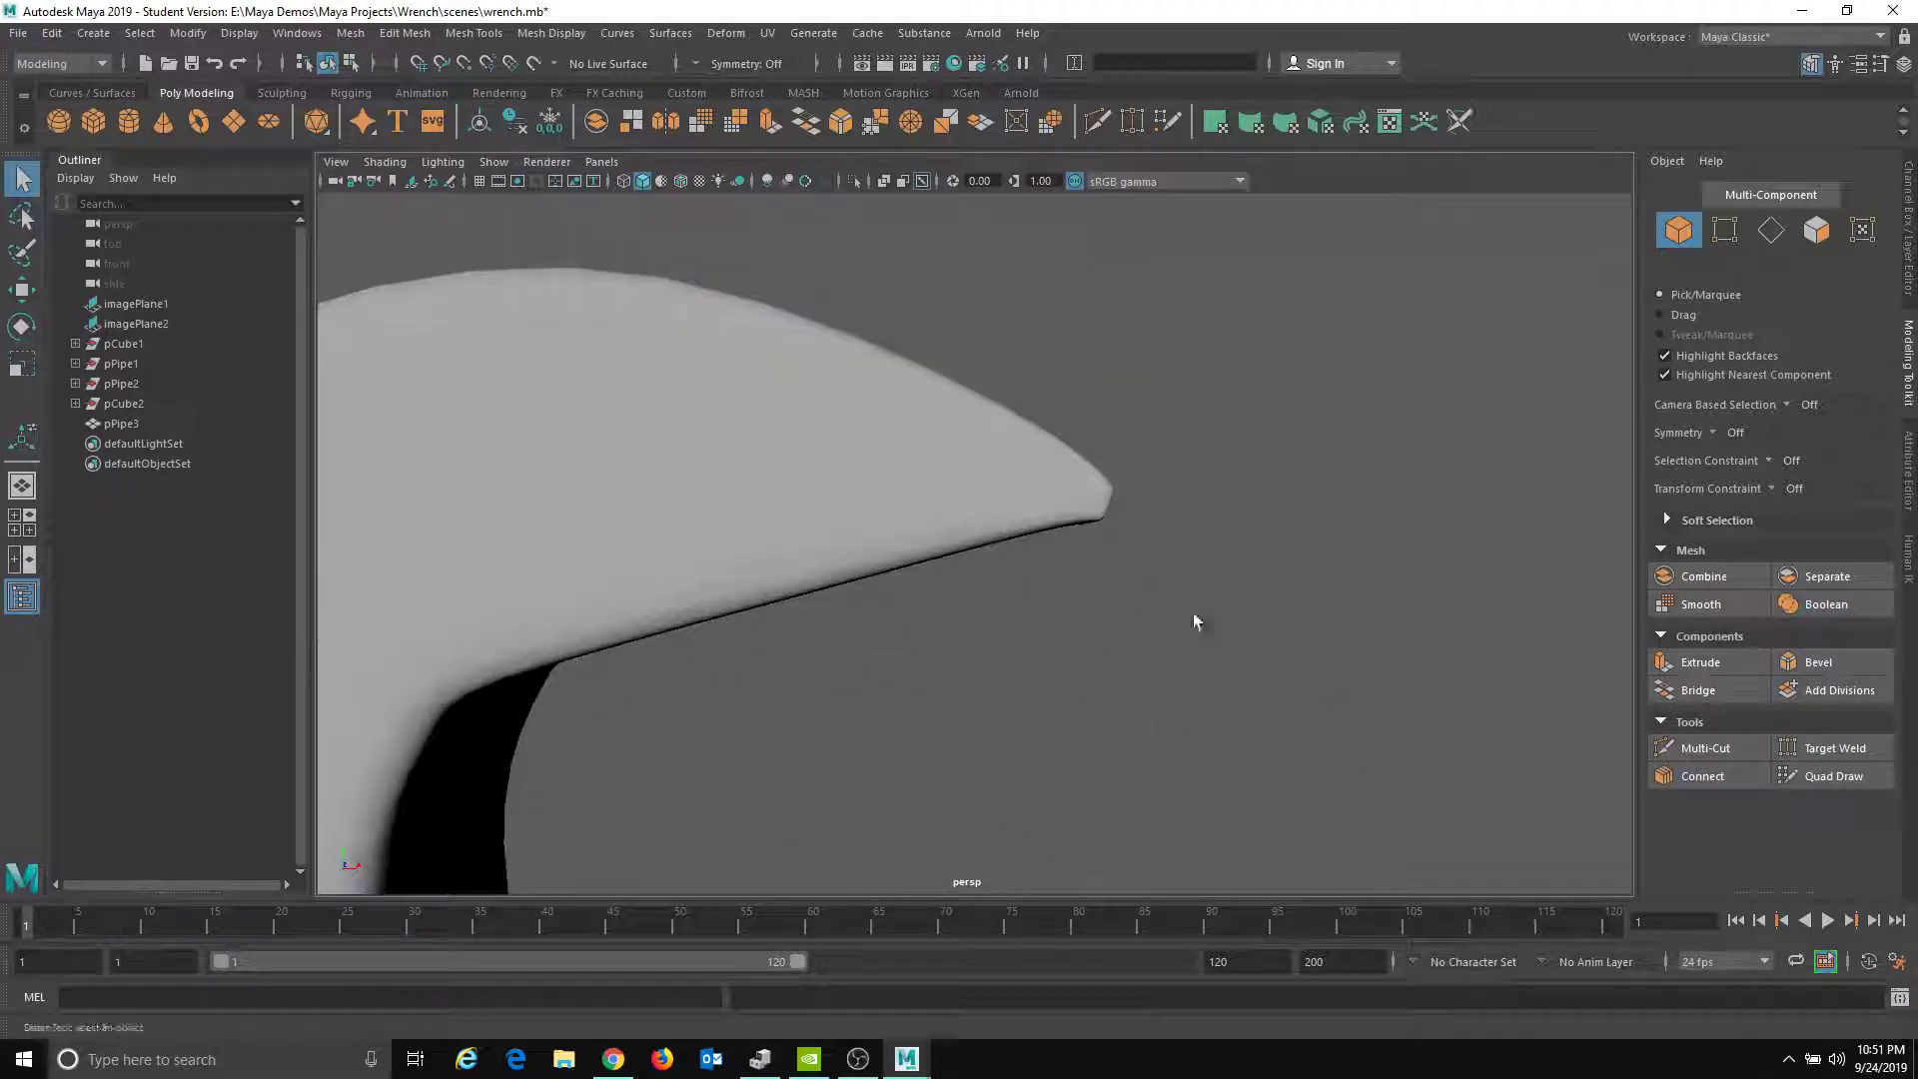
pyautogui.keyDown('alt'); pyautogui.moveTo(1079, 524); pyautogui.dragTo(1446, 583); pyautogui.keyUp('alt')
# - In vertex mode, select the lower corner vertices at the upper prong's tip and move them along Y to refine its shape
pyautogui.click(1076, 484)
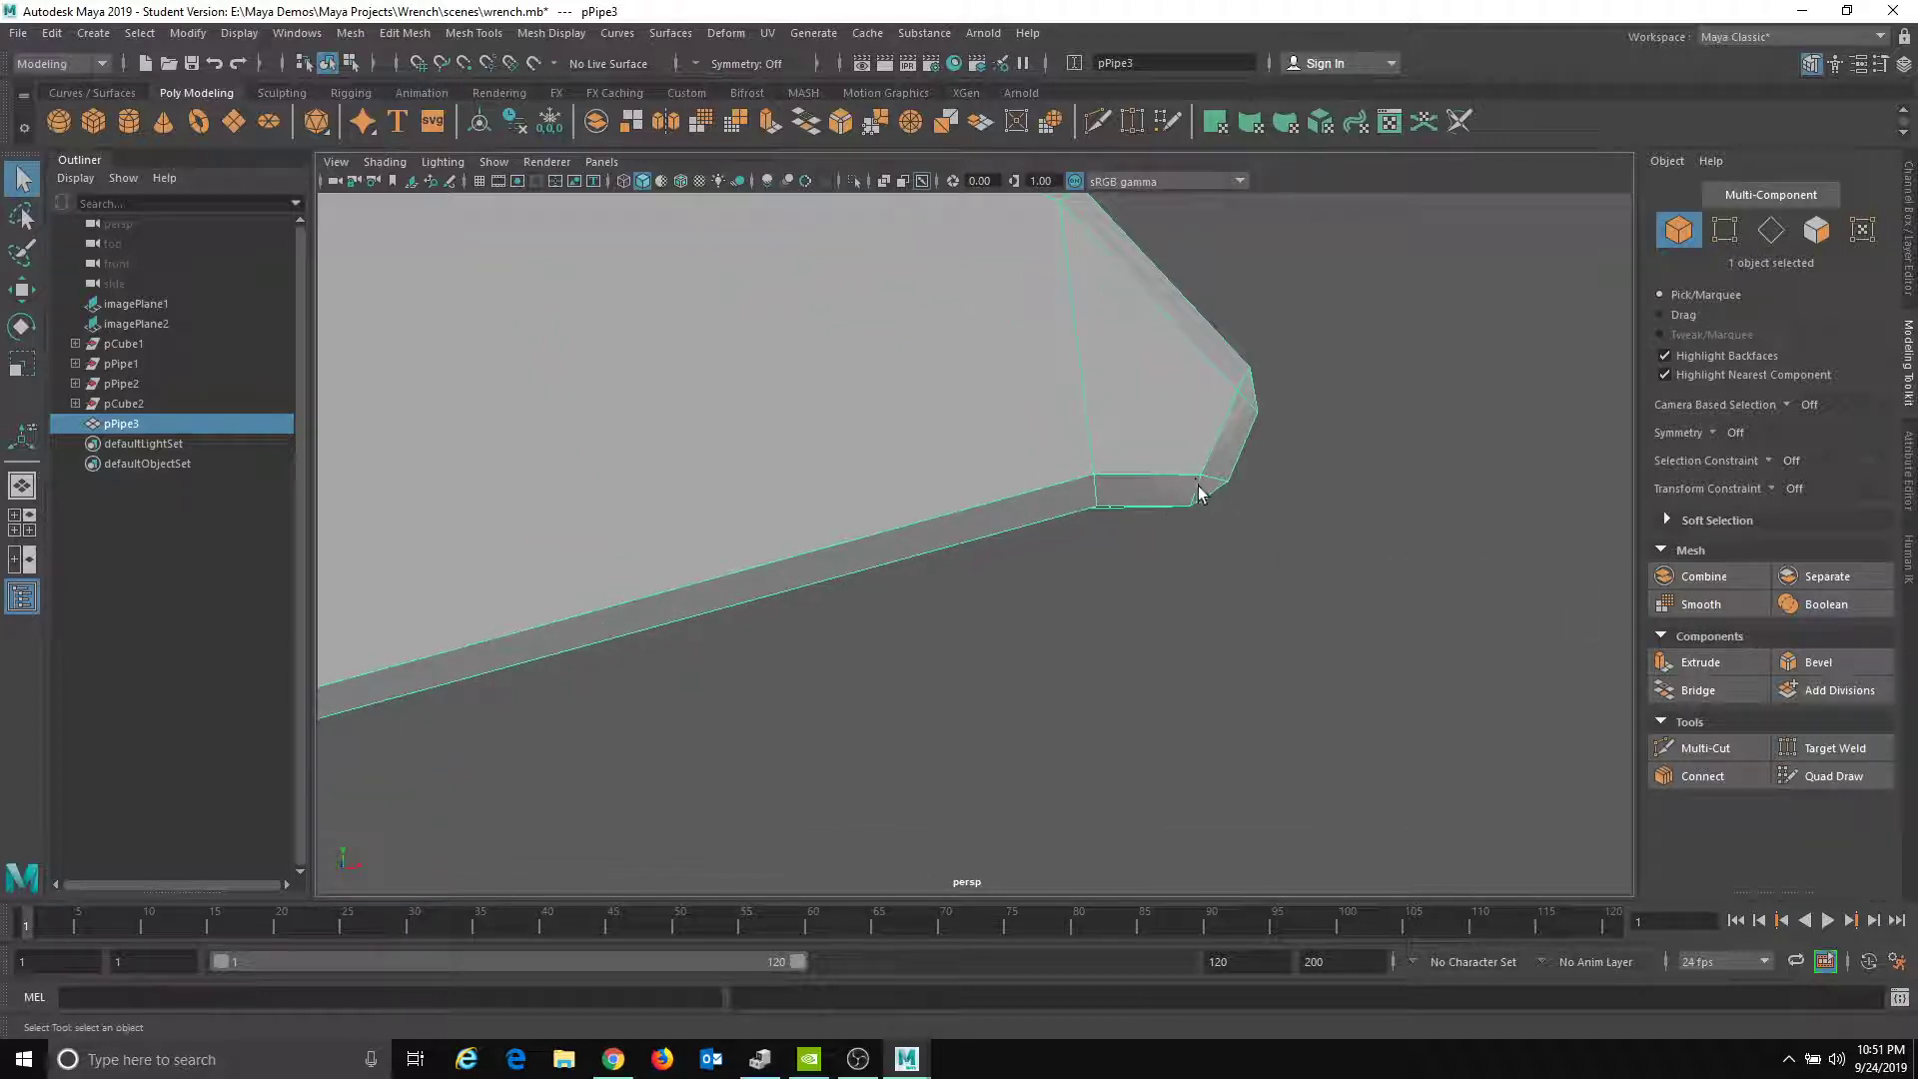
pyautogui.moveTo(1206, 470); pyautogui.dragTo(1104, 465, button='right')
pyautogui.keyDown('alt'); pyautogui.moveTo(1271, 500); pyautogui.dragTo(1185, 519); pyautogui.keyUp('alt')
pyautogui.moveTo(1019, 542); pyautogui.dragTo(942, 493)
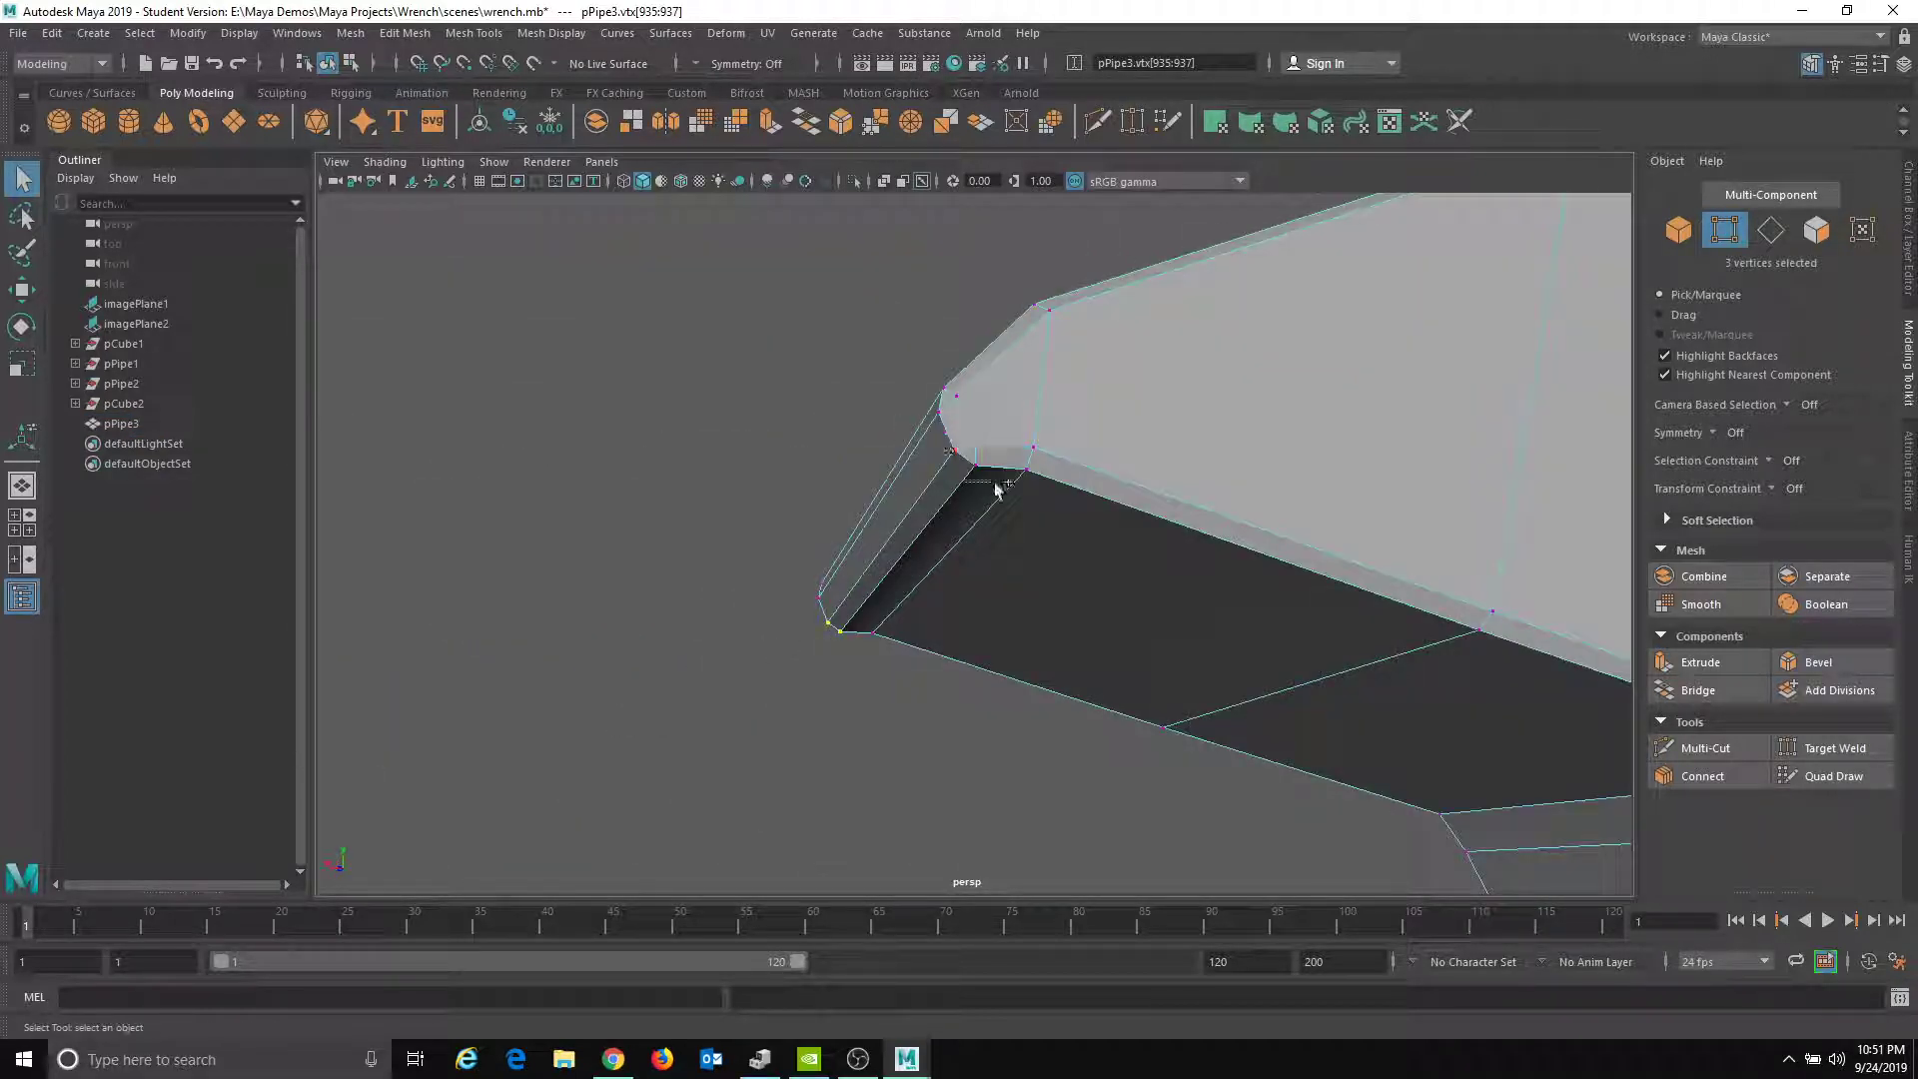
pyautogui.keyDown('alt'); pyautogui.moveTo(1082, 495); pyautogui.dragTo(835, 591); pyautogui.keyUp('alt')
pyautogui.press('w')
pyautogui.keyDown('alt'); pyautogui.moveTo(1004, 614); pyautogui.dragTo(985, 544); pyautogui.keyUp('alt')
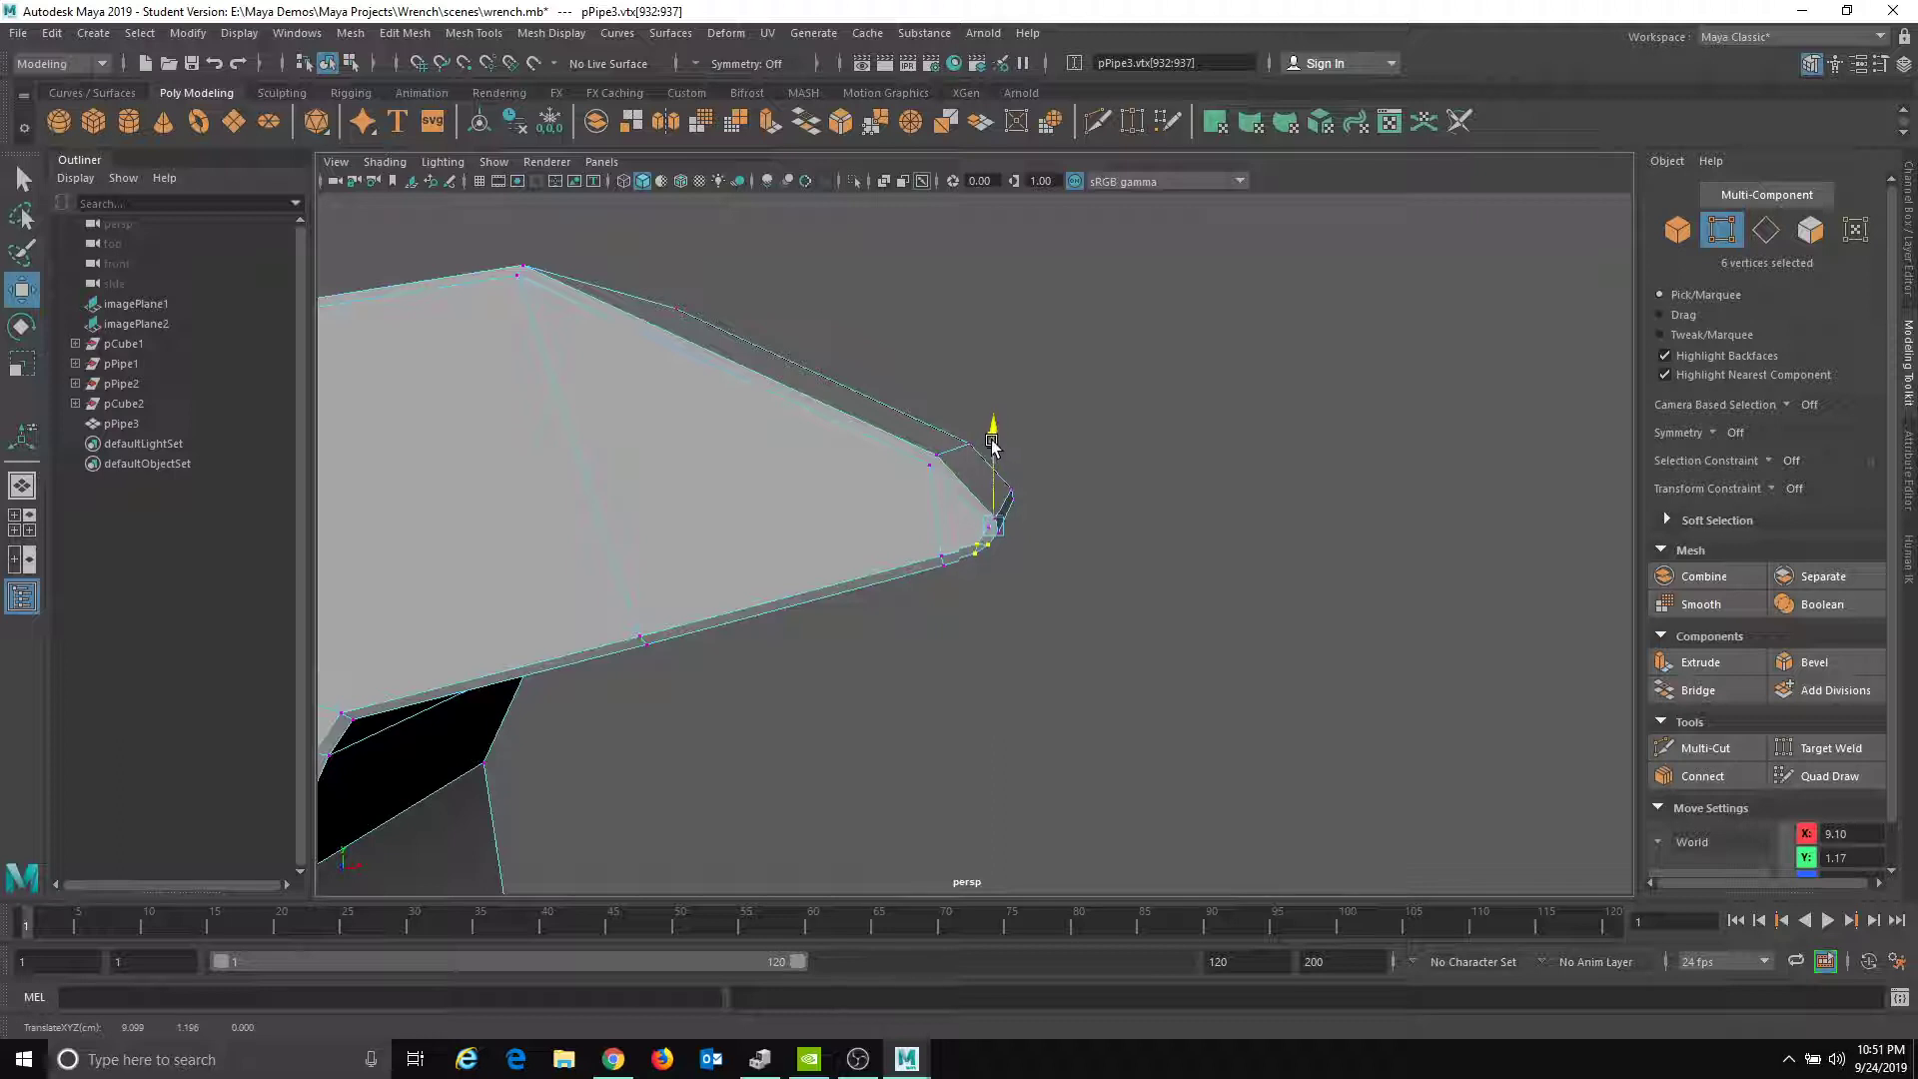
# - Return to object mode with smooth preview on and examine the adjusted prong tip and the whole wrench
pyautogui.press('F8')
pyautogui.press('3')
pyautogui.click(1143, 479)
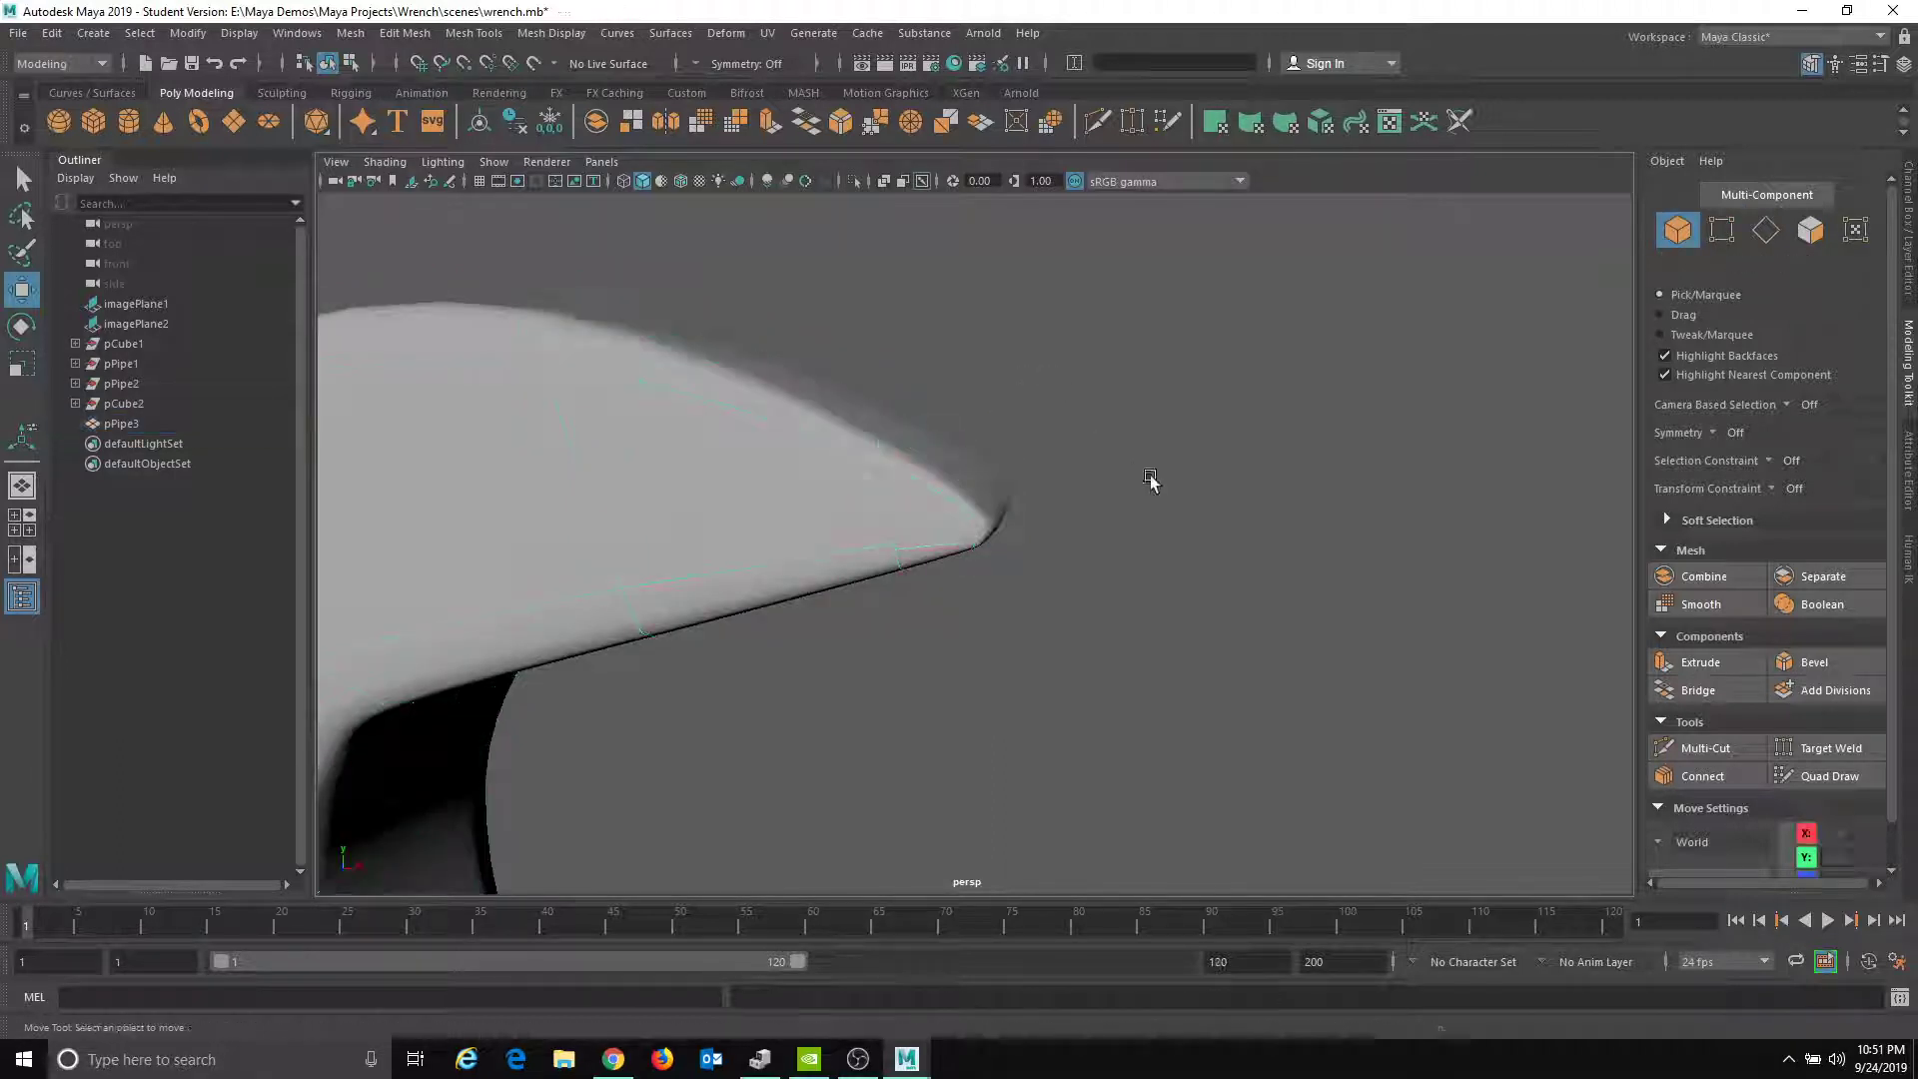
pyautogui.keyDown('alt'); pyautogui.moveTo(1143, 479); pyautogui.dragTo(595, 530, button='right'); pyautogui.keyUp('alt')
pyautogui.keyDown('alt'); pyautogui.moveTo(594, 535); pyautogui.dragTo(577, 489); pyautogui.keyUp('alt')
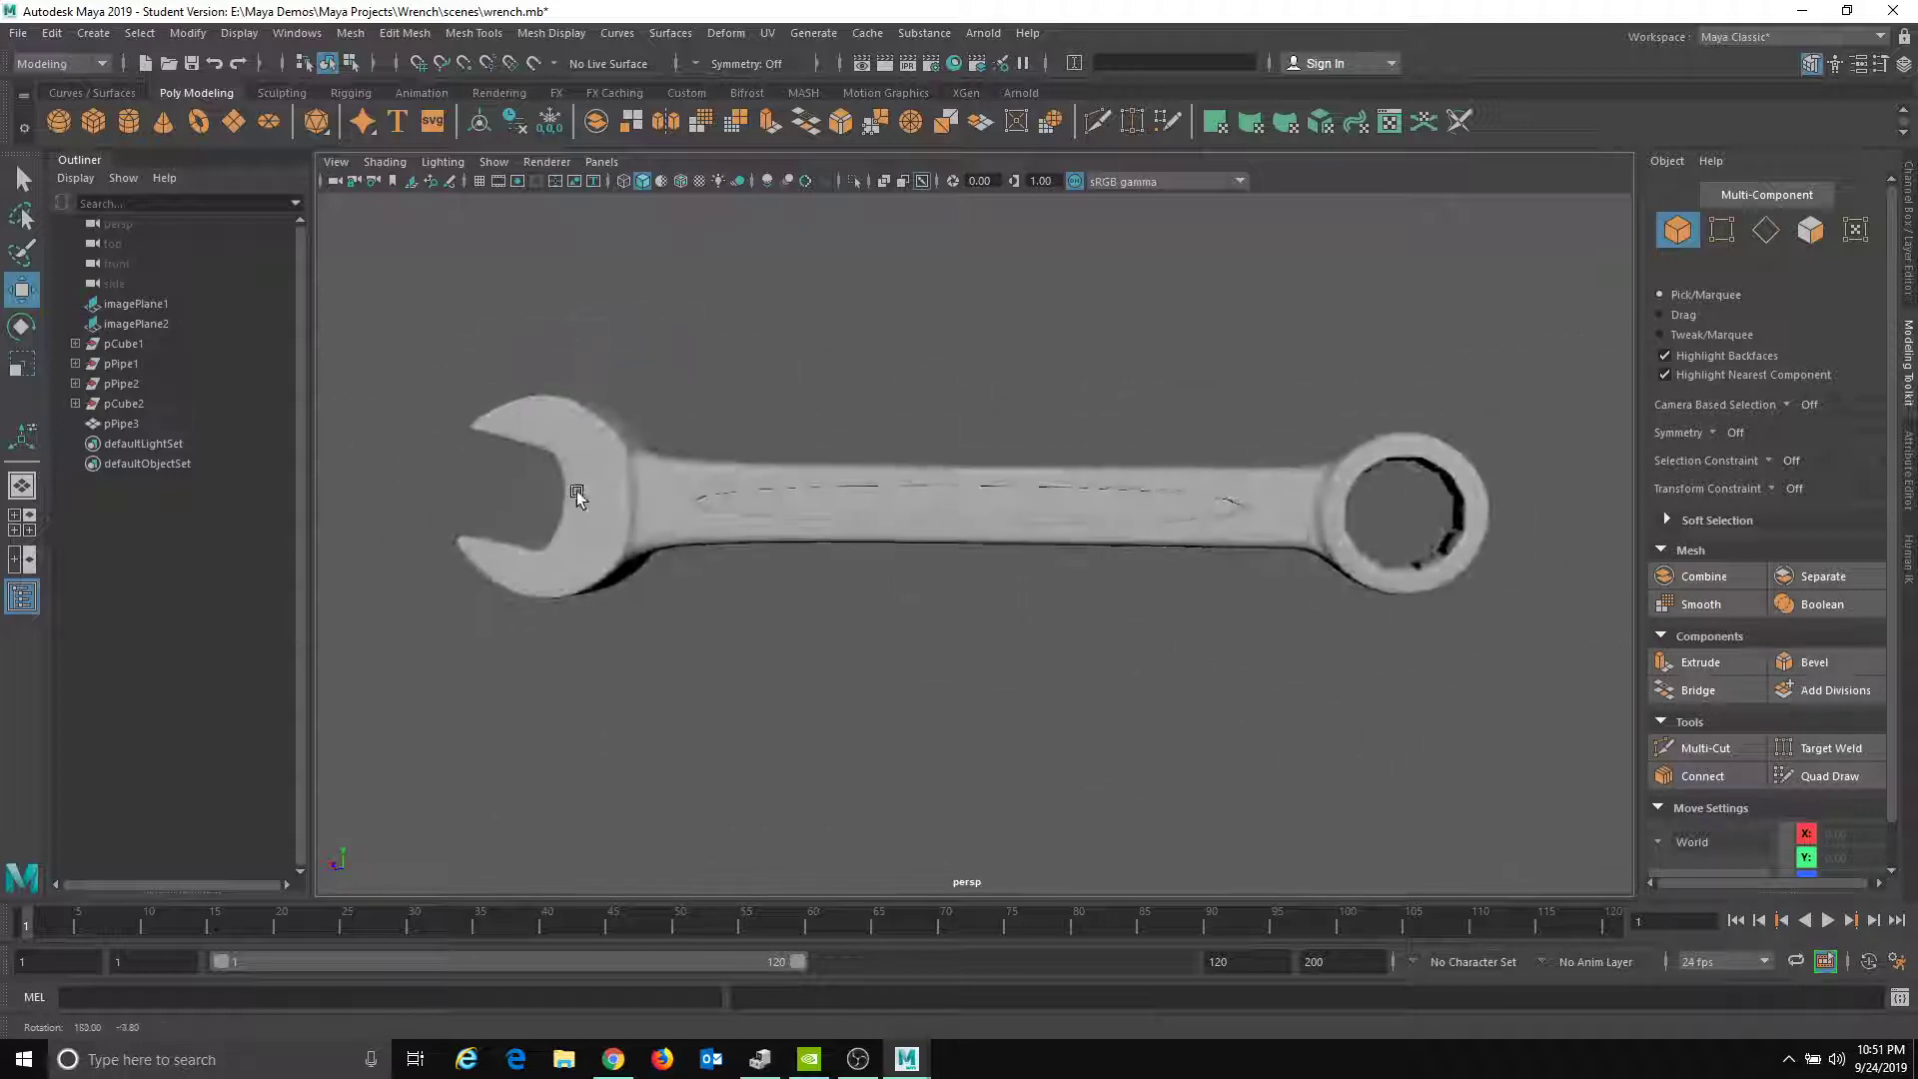
pyautogui.keyDown('alt'); pyautogui.moveTo(578, 490); pyautogui.dragTo(999, 543, button='right'); pyautogui.keyUp('alt')
pyautogui.keyDown('alt'); pyautogui.moveTo(999, 543); pyautogui.dragTo(935, 645); pyautogui.keyUp('alt')
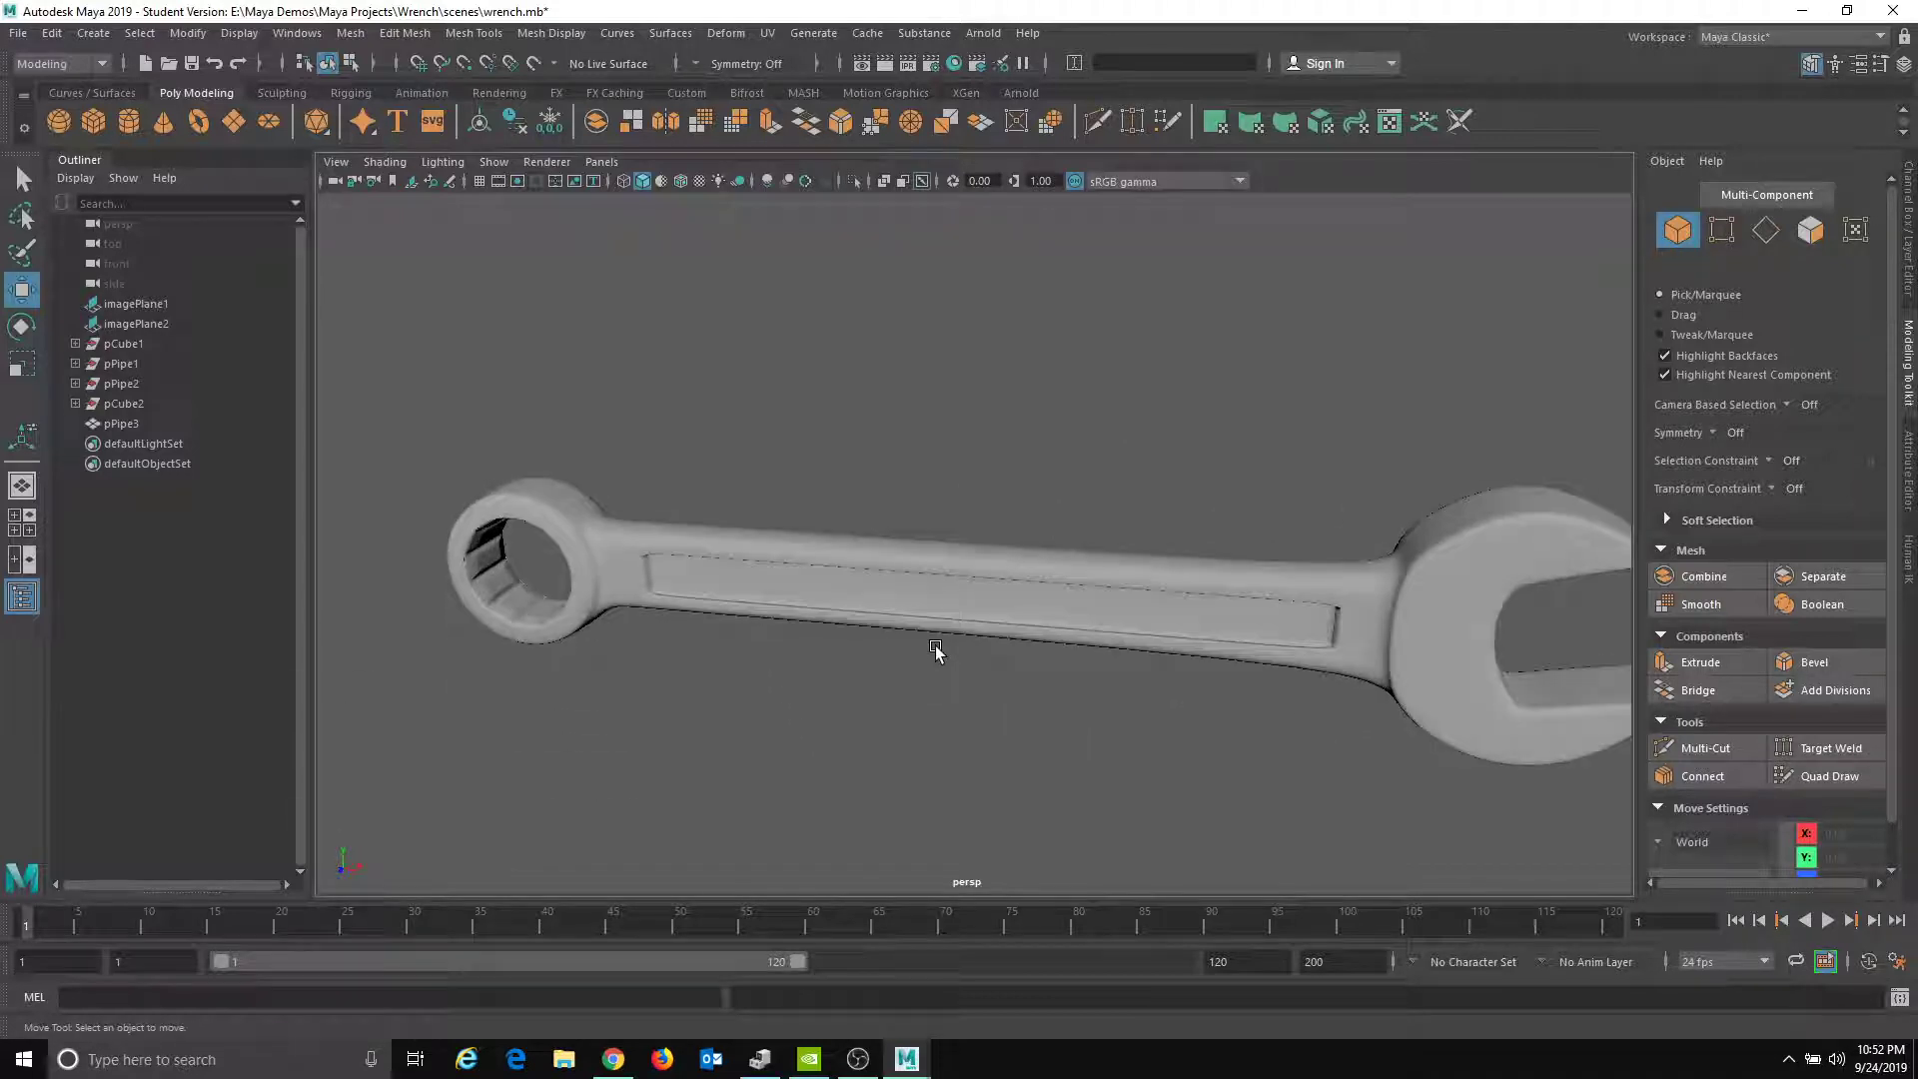
# - Compare the wrench's unsmoothed and smoothed displays, and inspect the ring, handle and open jaw from several angles
pyautogui.click(847, 580)
pyautogui.press('1')
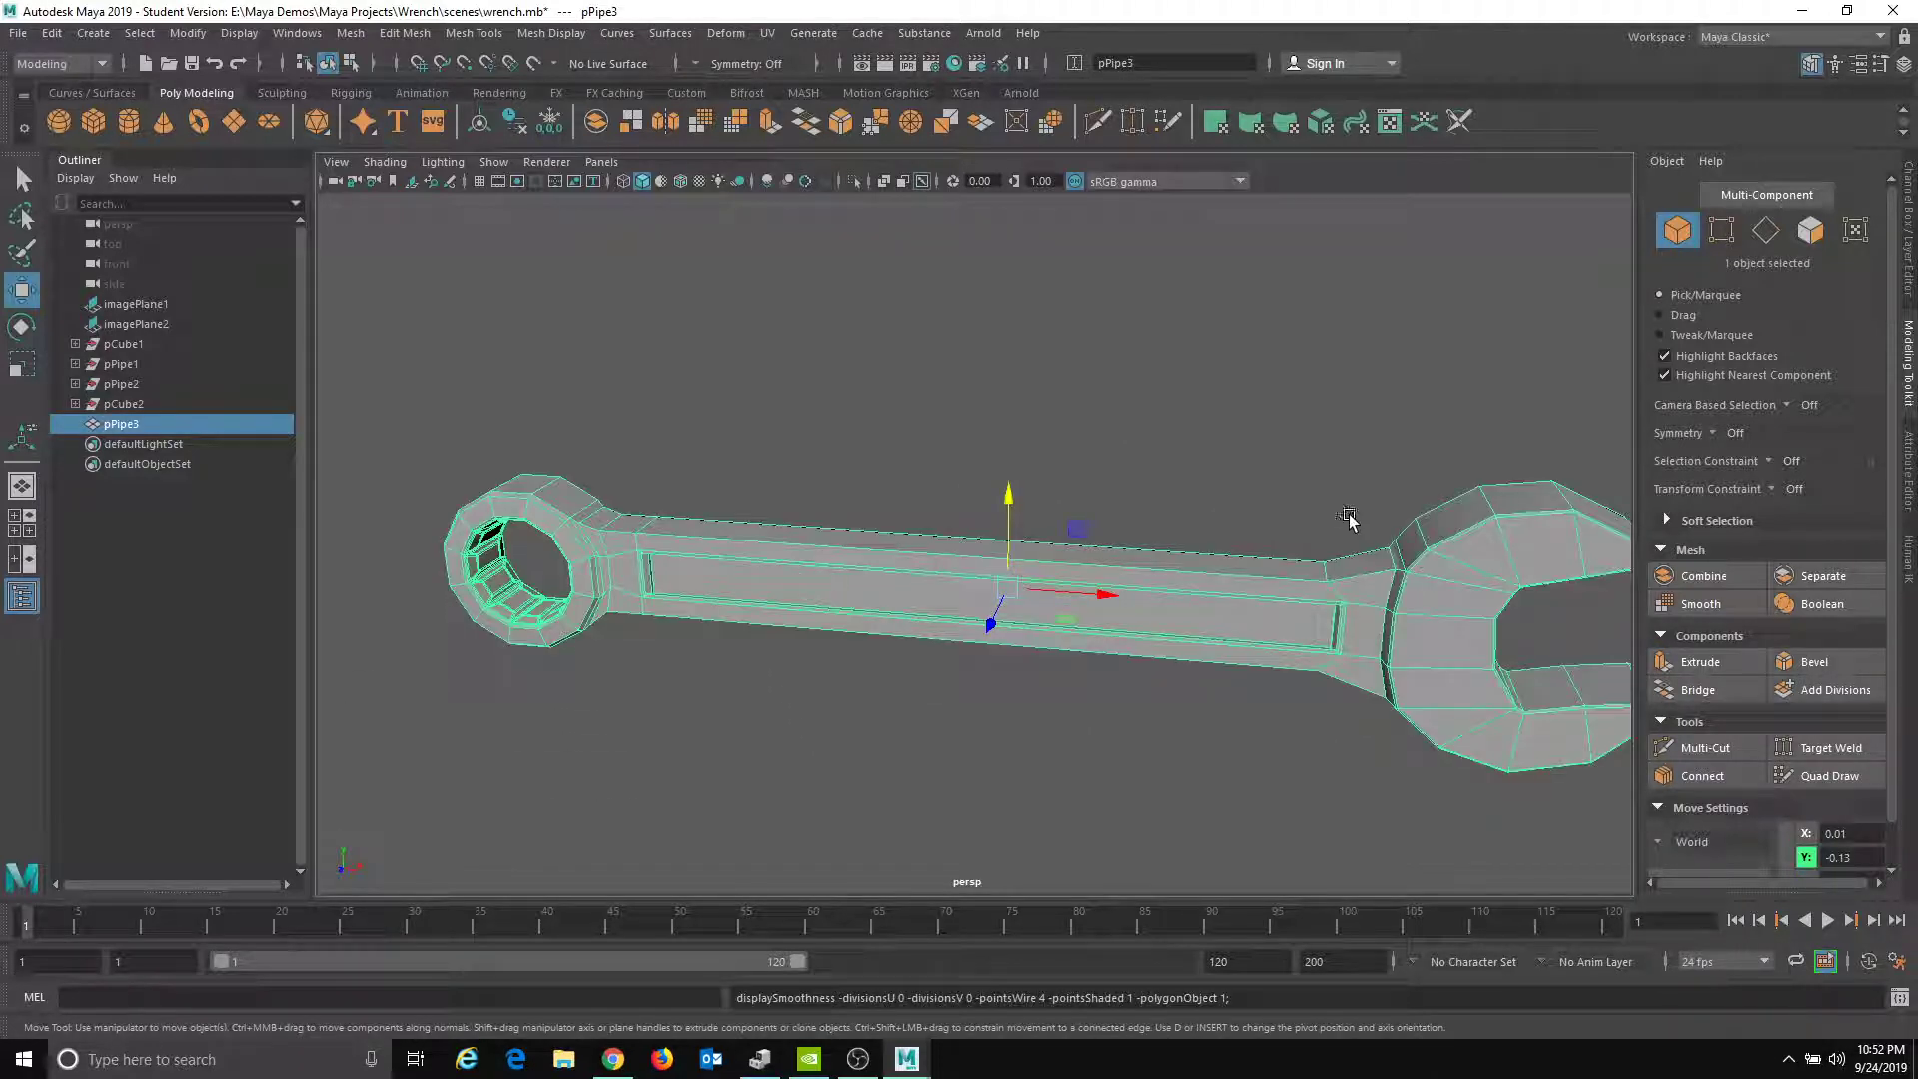
pyautogui.keyDown('alt'); pyautogui.moveTo(757, 640); pyautogui.dragTo(1067, 694); pyautogui.keyUp('alt')
pyautogui.press('3')
pyautogui.click(873, 642)
pyautogui.keyDown('alt'); pyautogui.moveTo(699, 644); pyautogui.dragTo(1254, 689); pyautogui.keyUp('alt')
pyautogui.keyDown('alt'); pyautogui.moveTo(1255, 689); pyautogui.dragTo(879, 680, button='middle'); pyautogui.keyUp('alt')
pyautogui.keyDown('alt'); pyautogui.moveTo(879, 680); pyautogui.dragTo(1019, 663); pyautogui.keyUp('alt')
pyautogui.keyDown('alt'); pyautogui.moveTo(857, 561); pyautogui.dragTo(857, 561, button='right'); pyautogui.keyUp('alt')
pyautogui.scroll(-4, 858, 560)
pyautogui.keyDown('alt'); pyautogui.moveTo(848, 553); pyautogui.dragTo(787, 502); pyautogui.keyUp('alt')
# - Rename the merged wrench mesh to wrench
pyautogui.click(1091, 567)
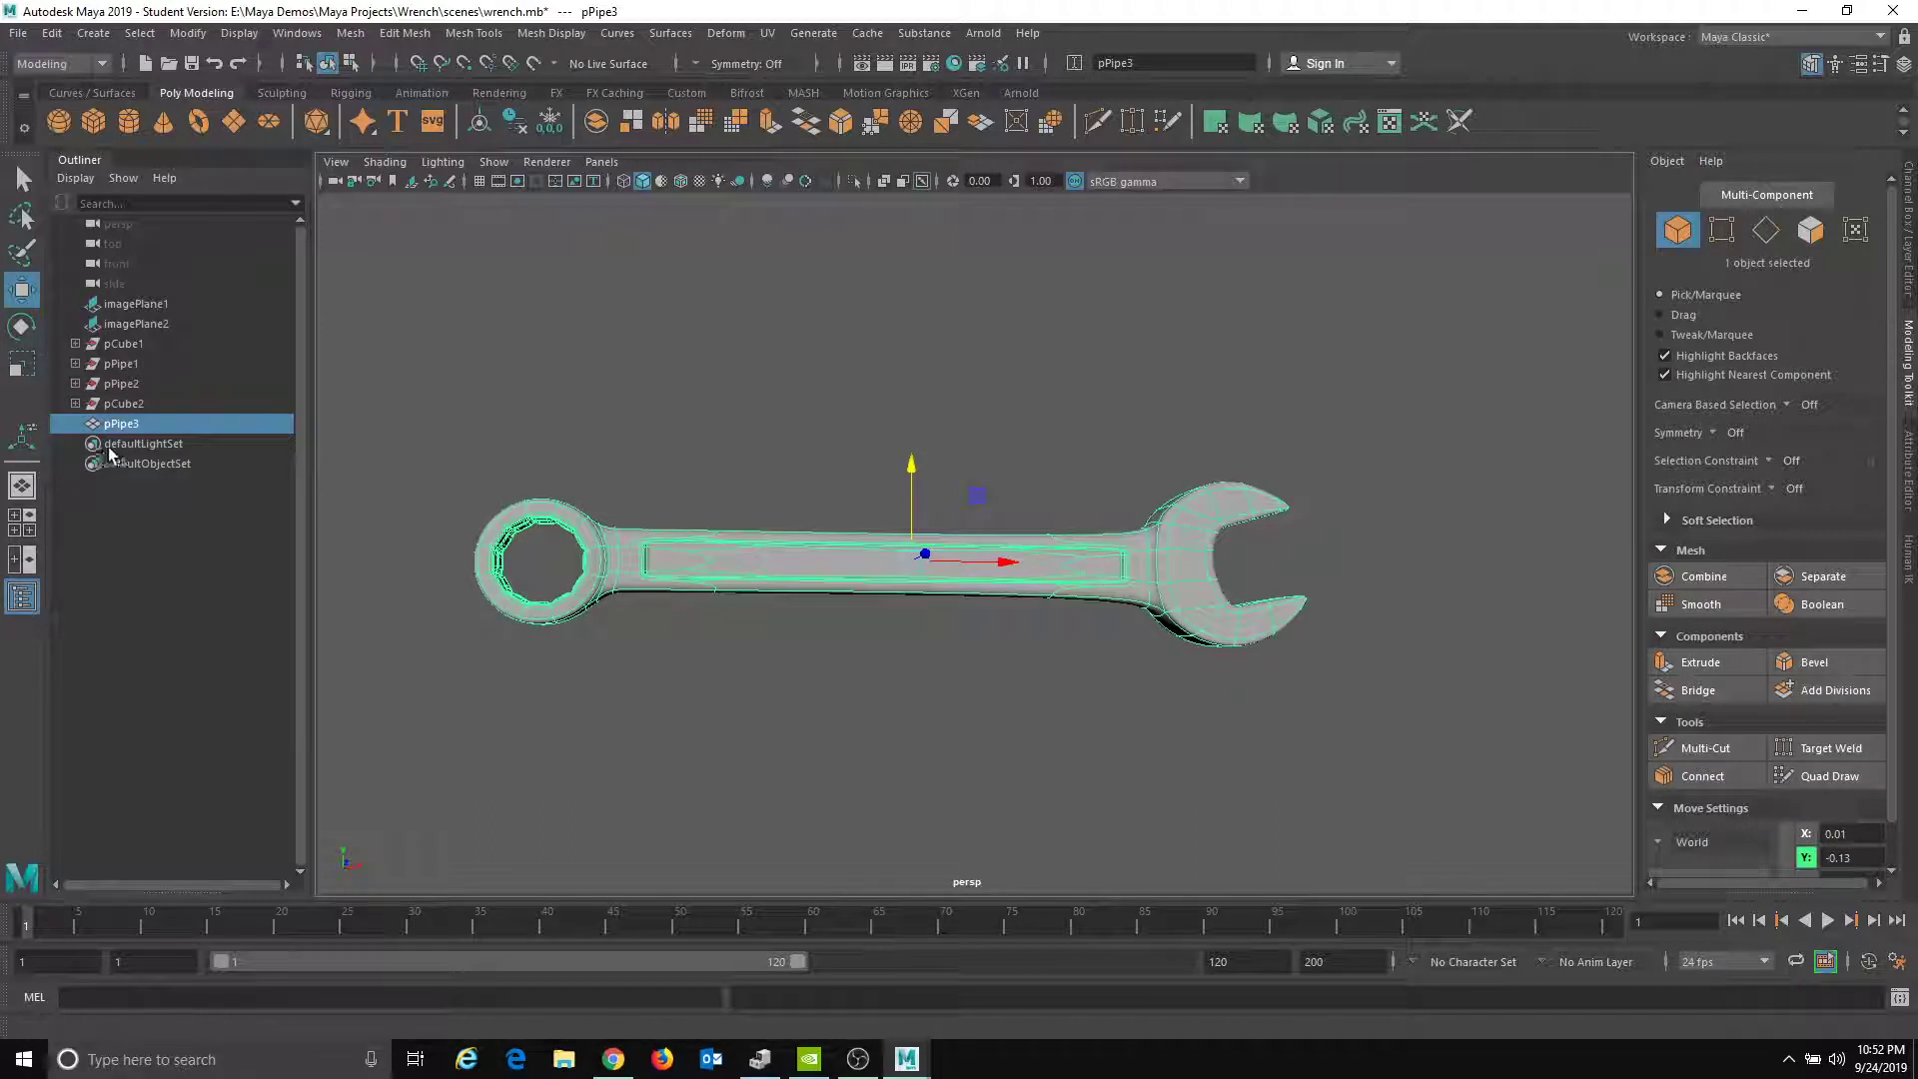
pyautogui.click(1911, 278)
pyautogui.click(1682, 205)
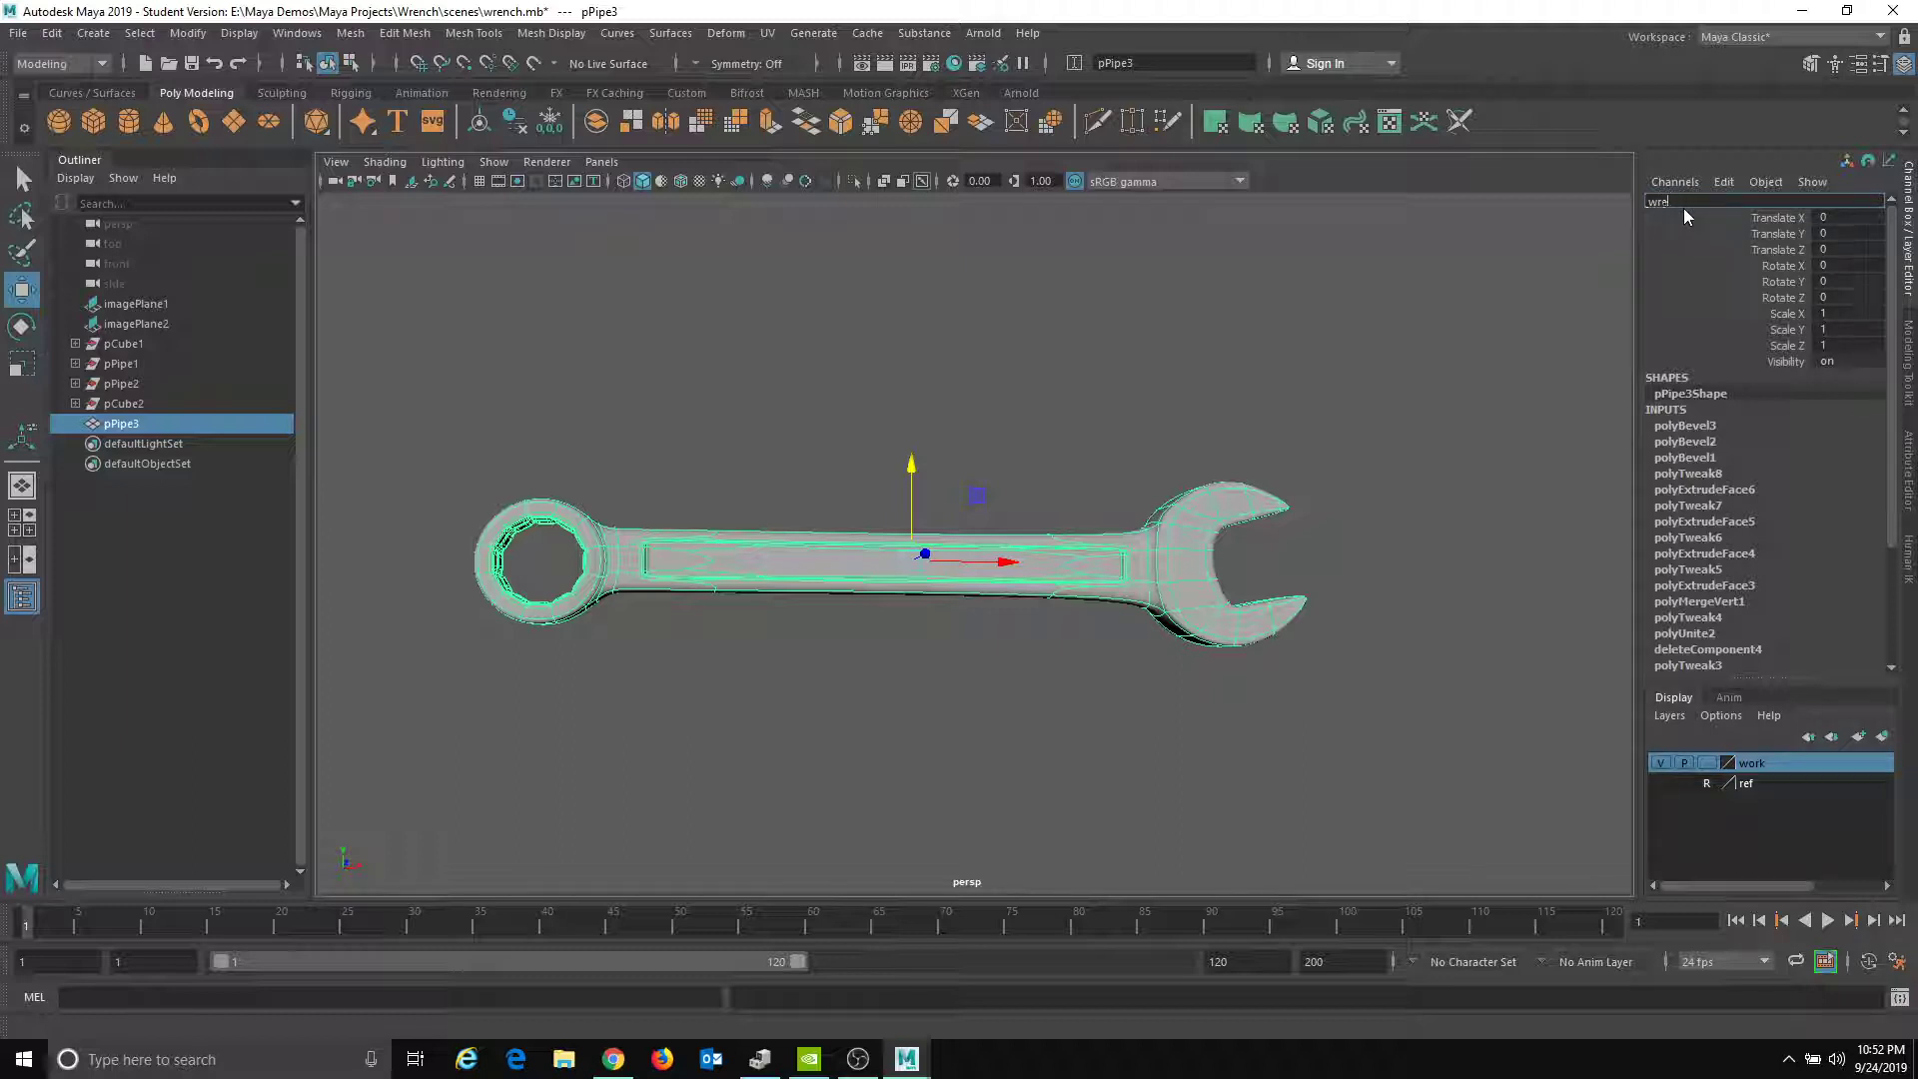
pyautogui.write('wrench')
pyautogui.press('Return')
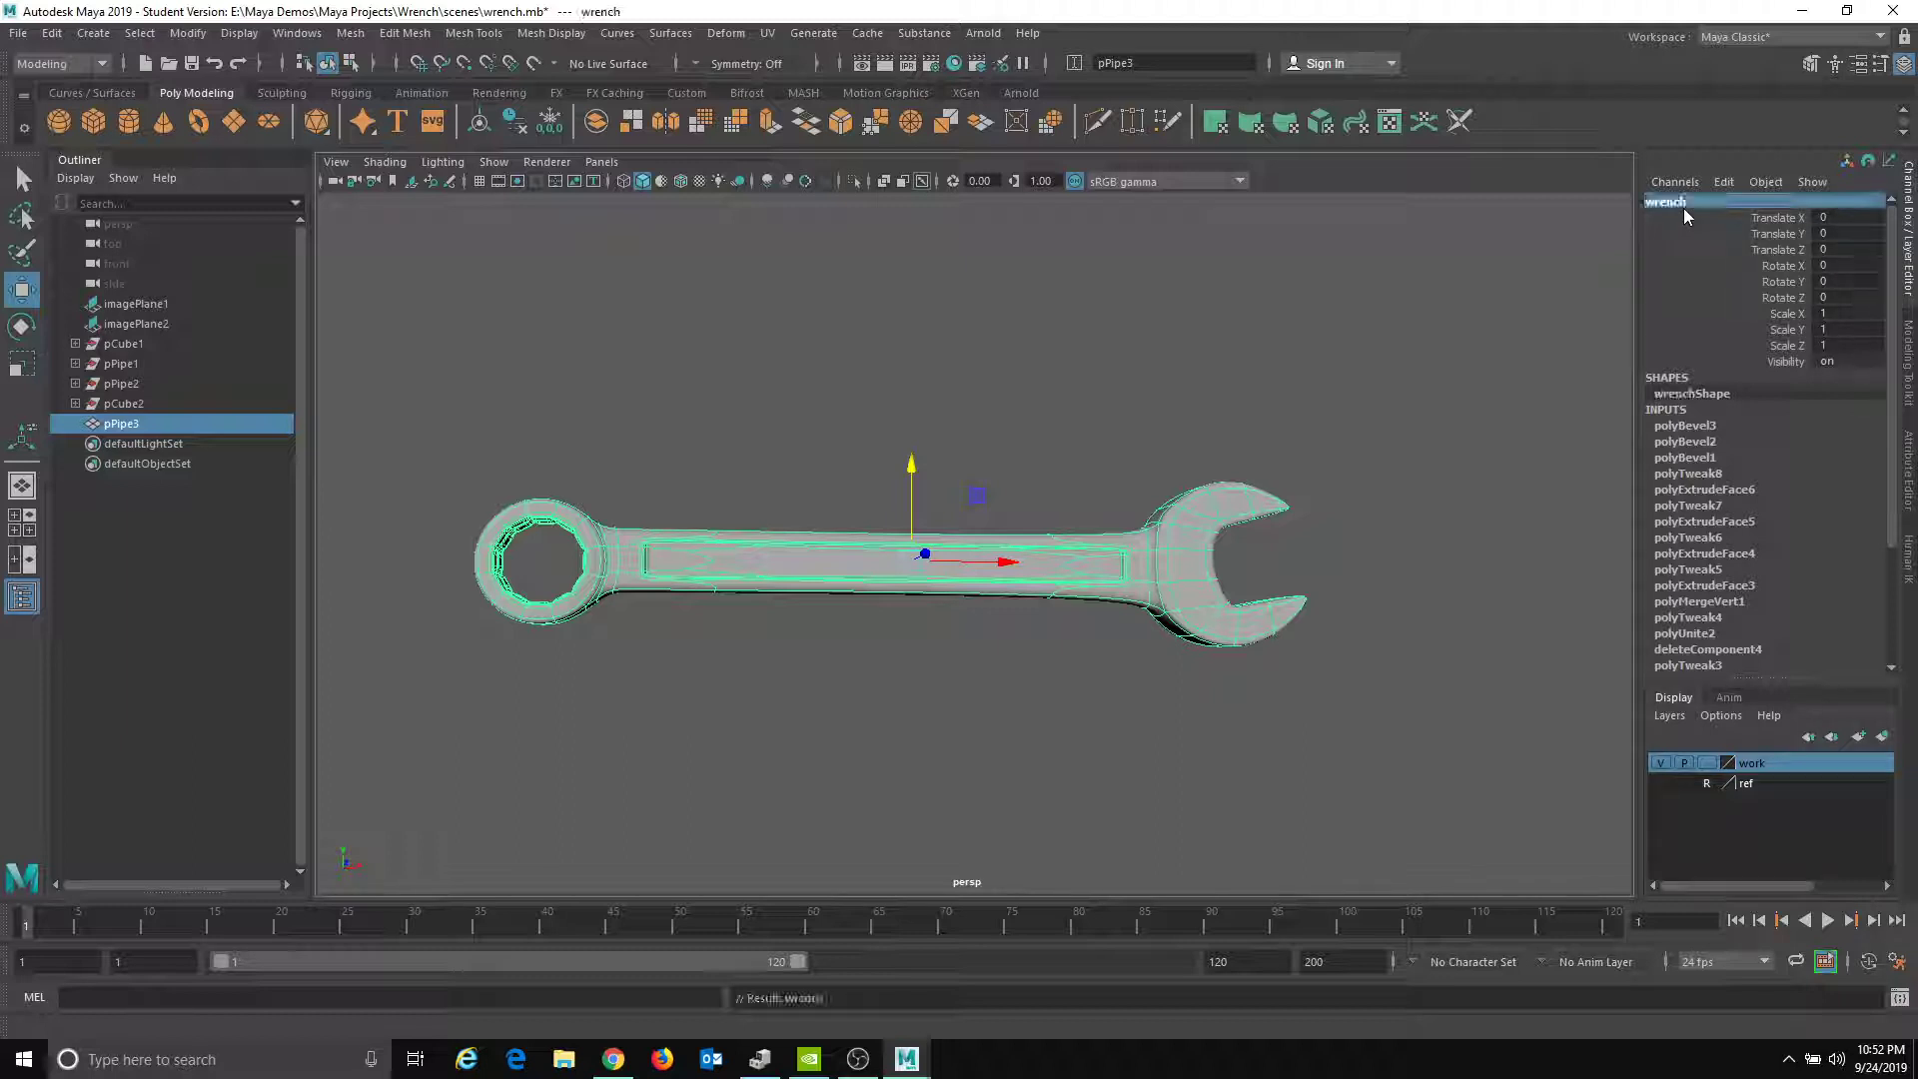
# - Create a display layer from the selected wrench mesh and name it wrenchLayer
pyautogui.click(1882, 736)
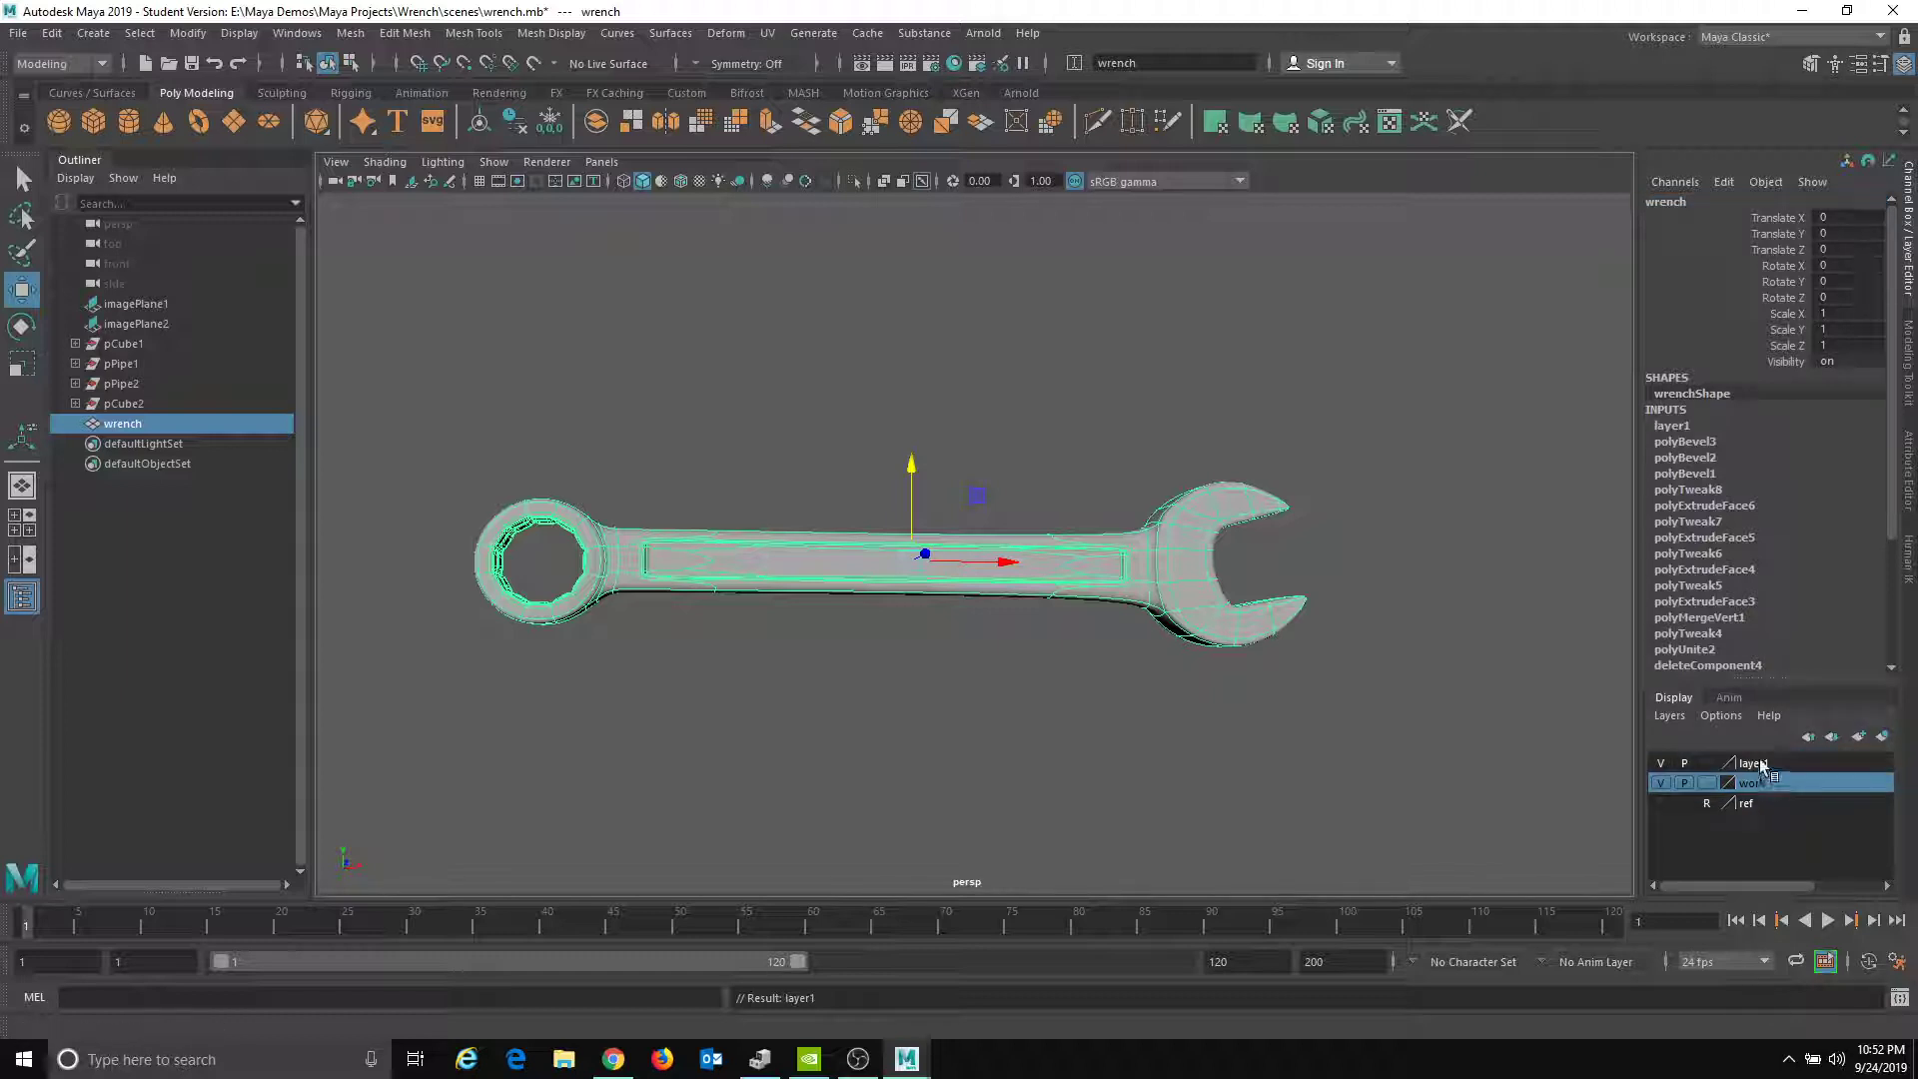
pyautogui.doubleClick(1768, 761)
pyautogui.write('wren')
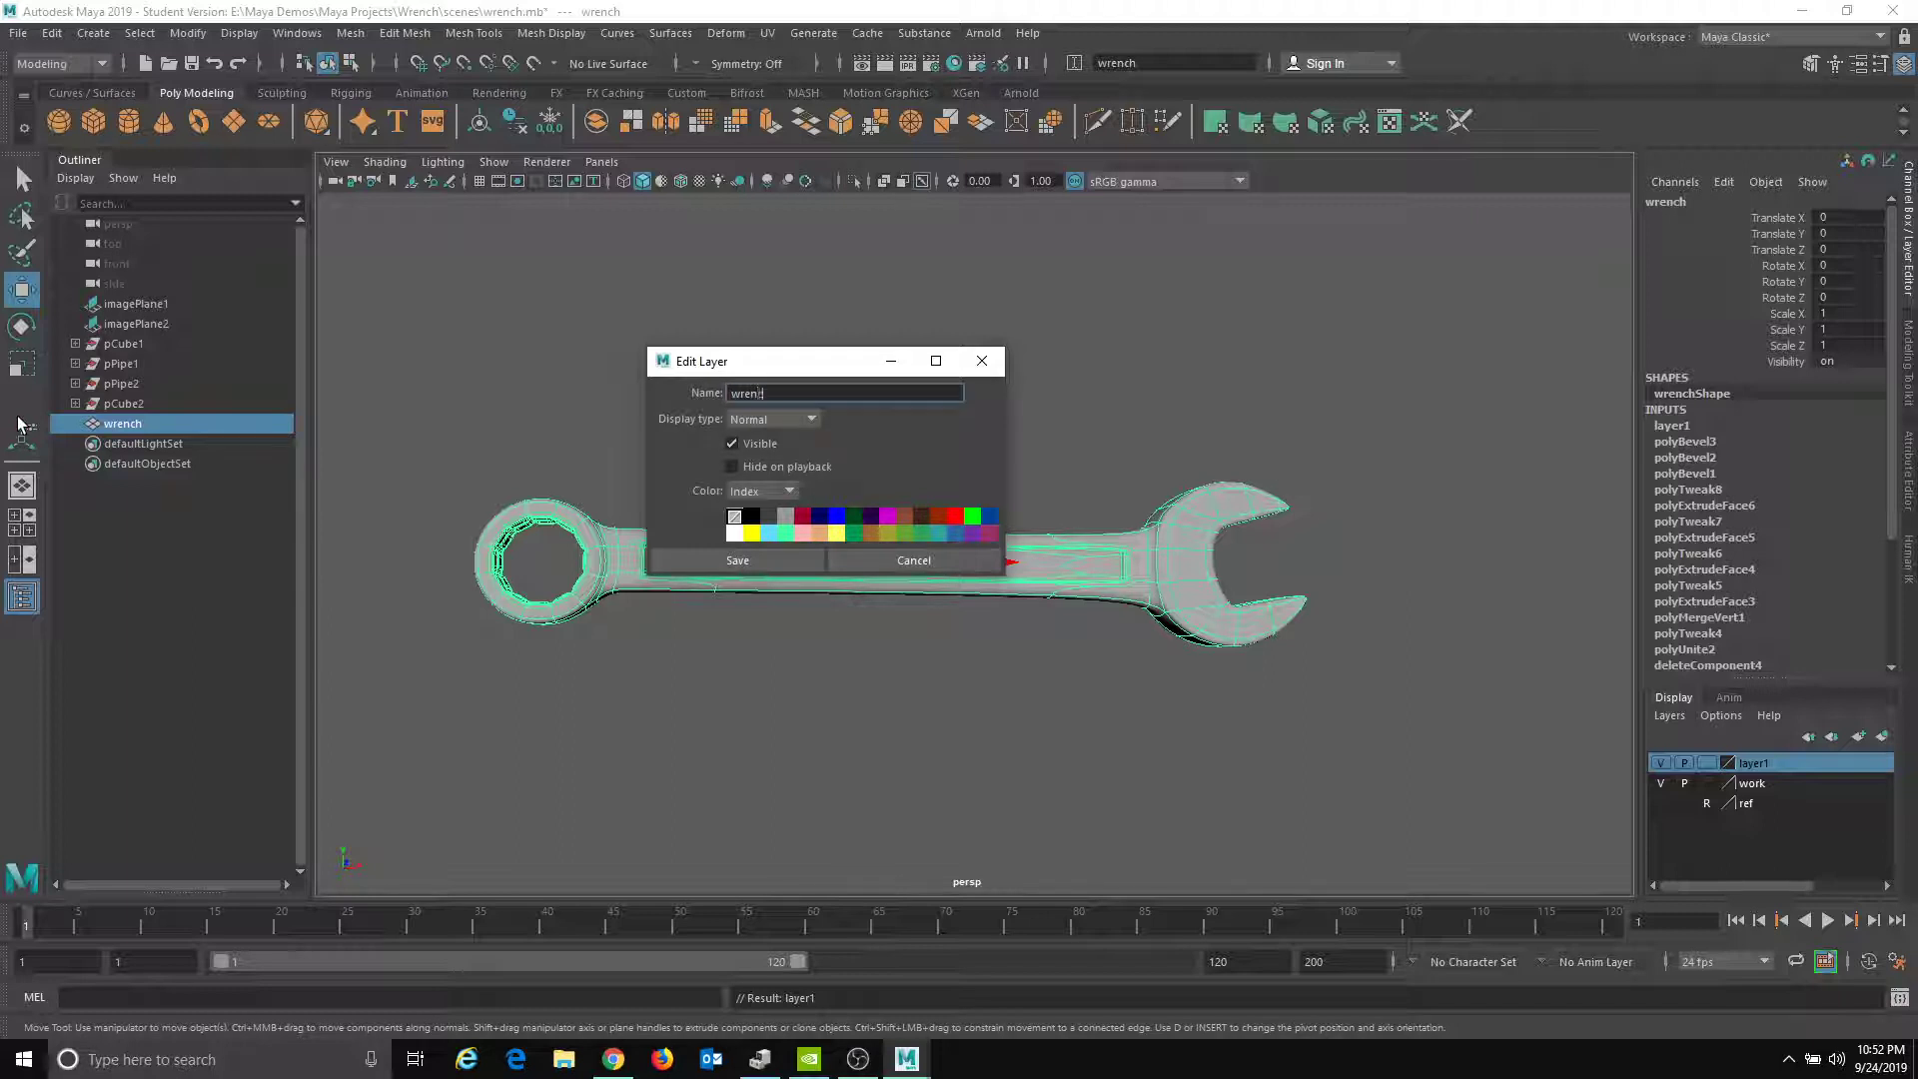
pyautogui.write('chLayer')
pyautogui.press('Return')
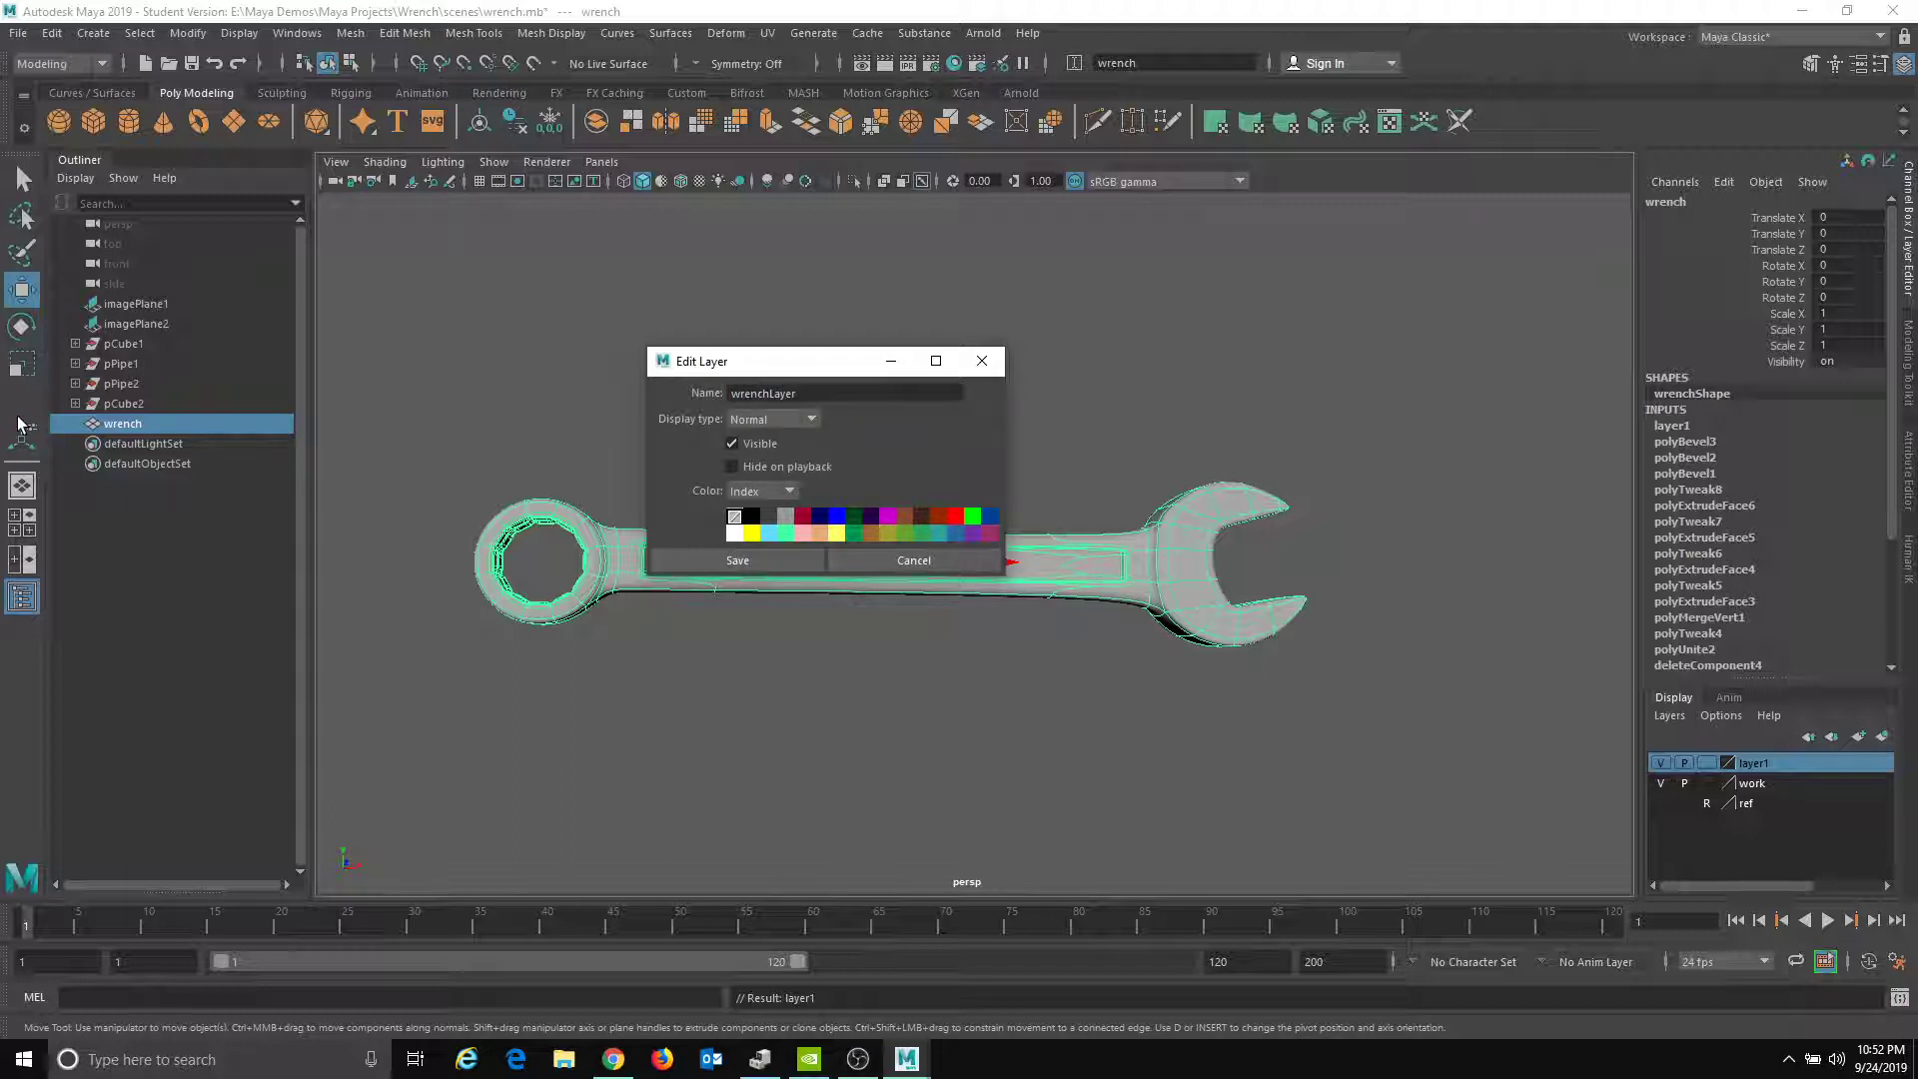
pyautogui.click(735, 557)
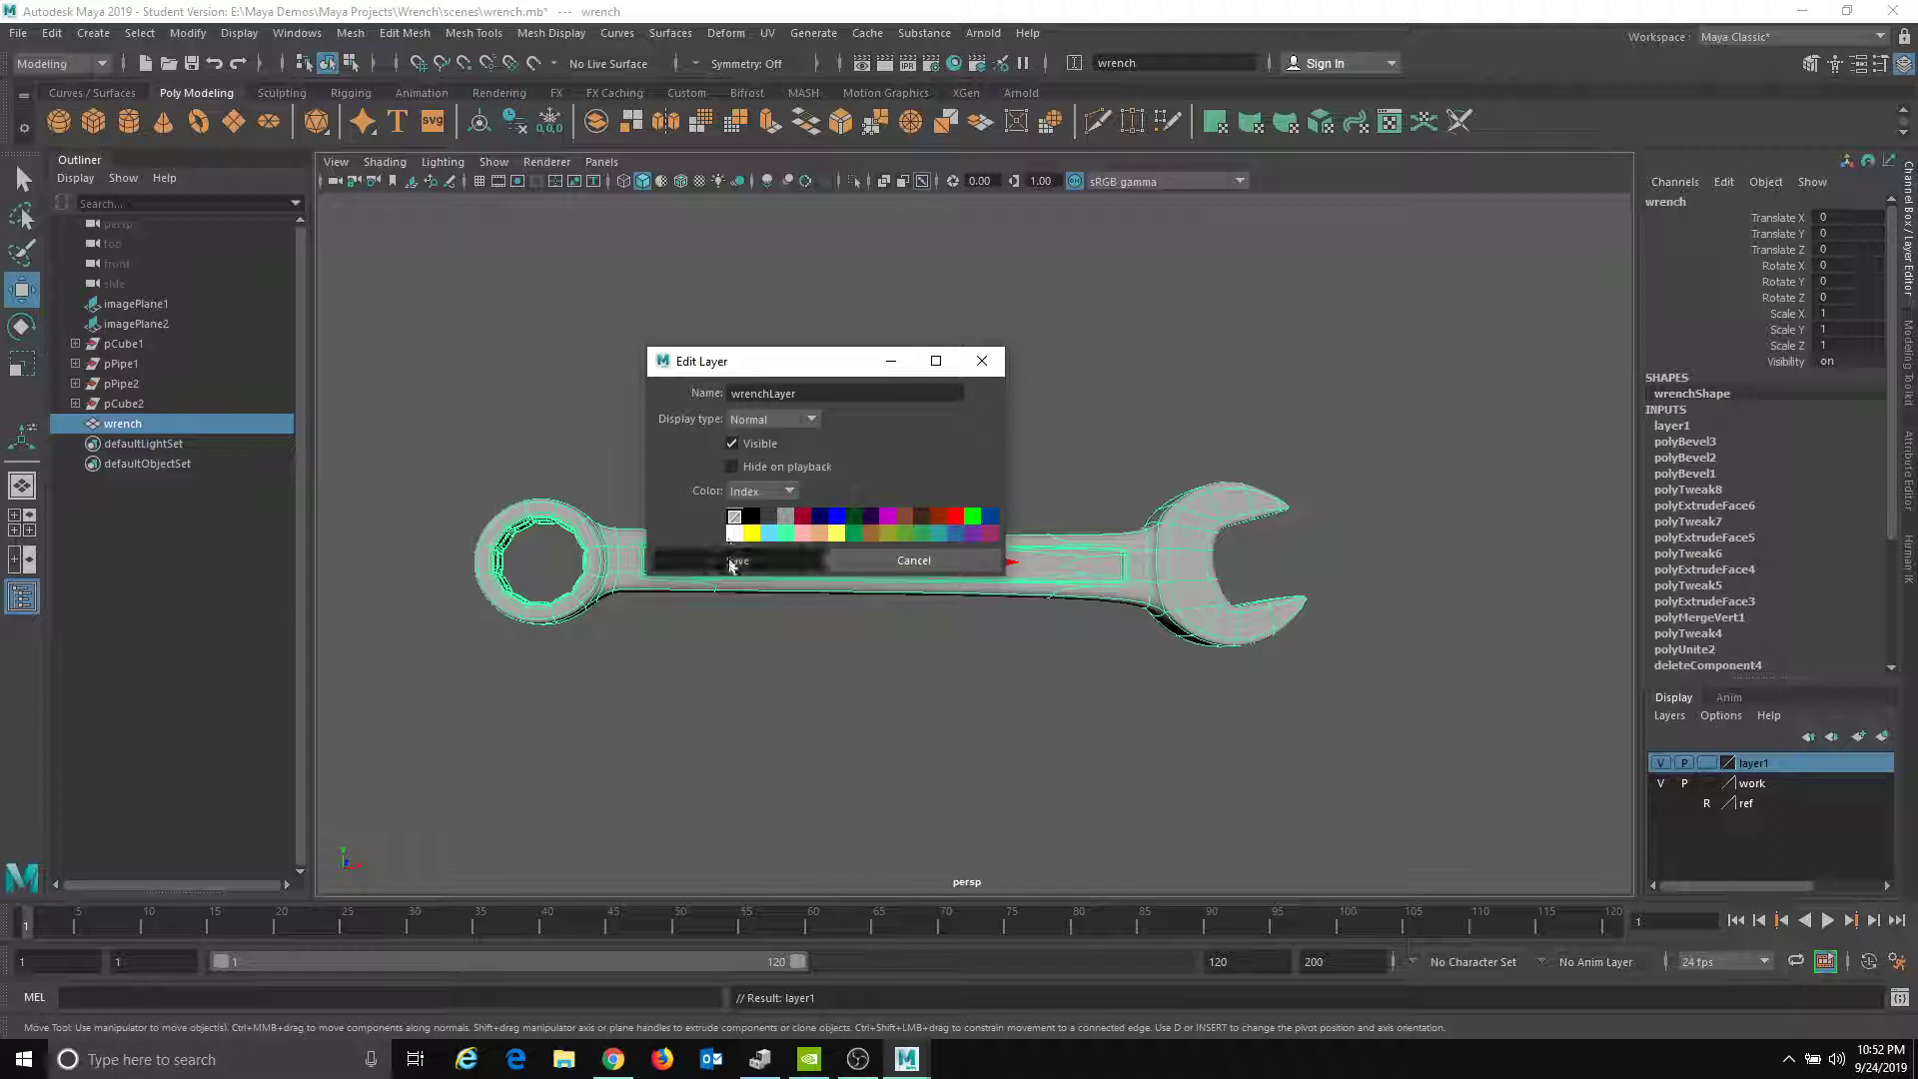
pyautogui.click(851, 651)
# - Delete the wrench mesh's construction history
pyautogui.click(901, 566)
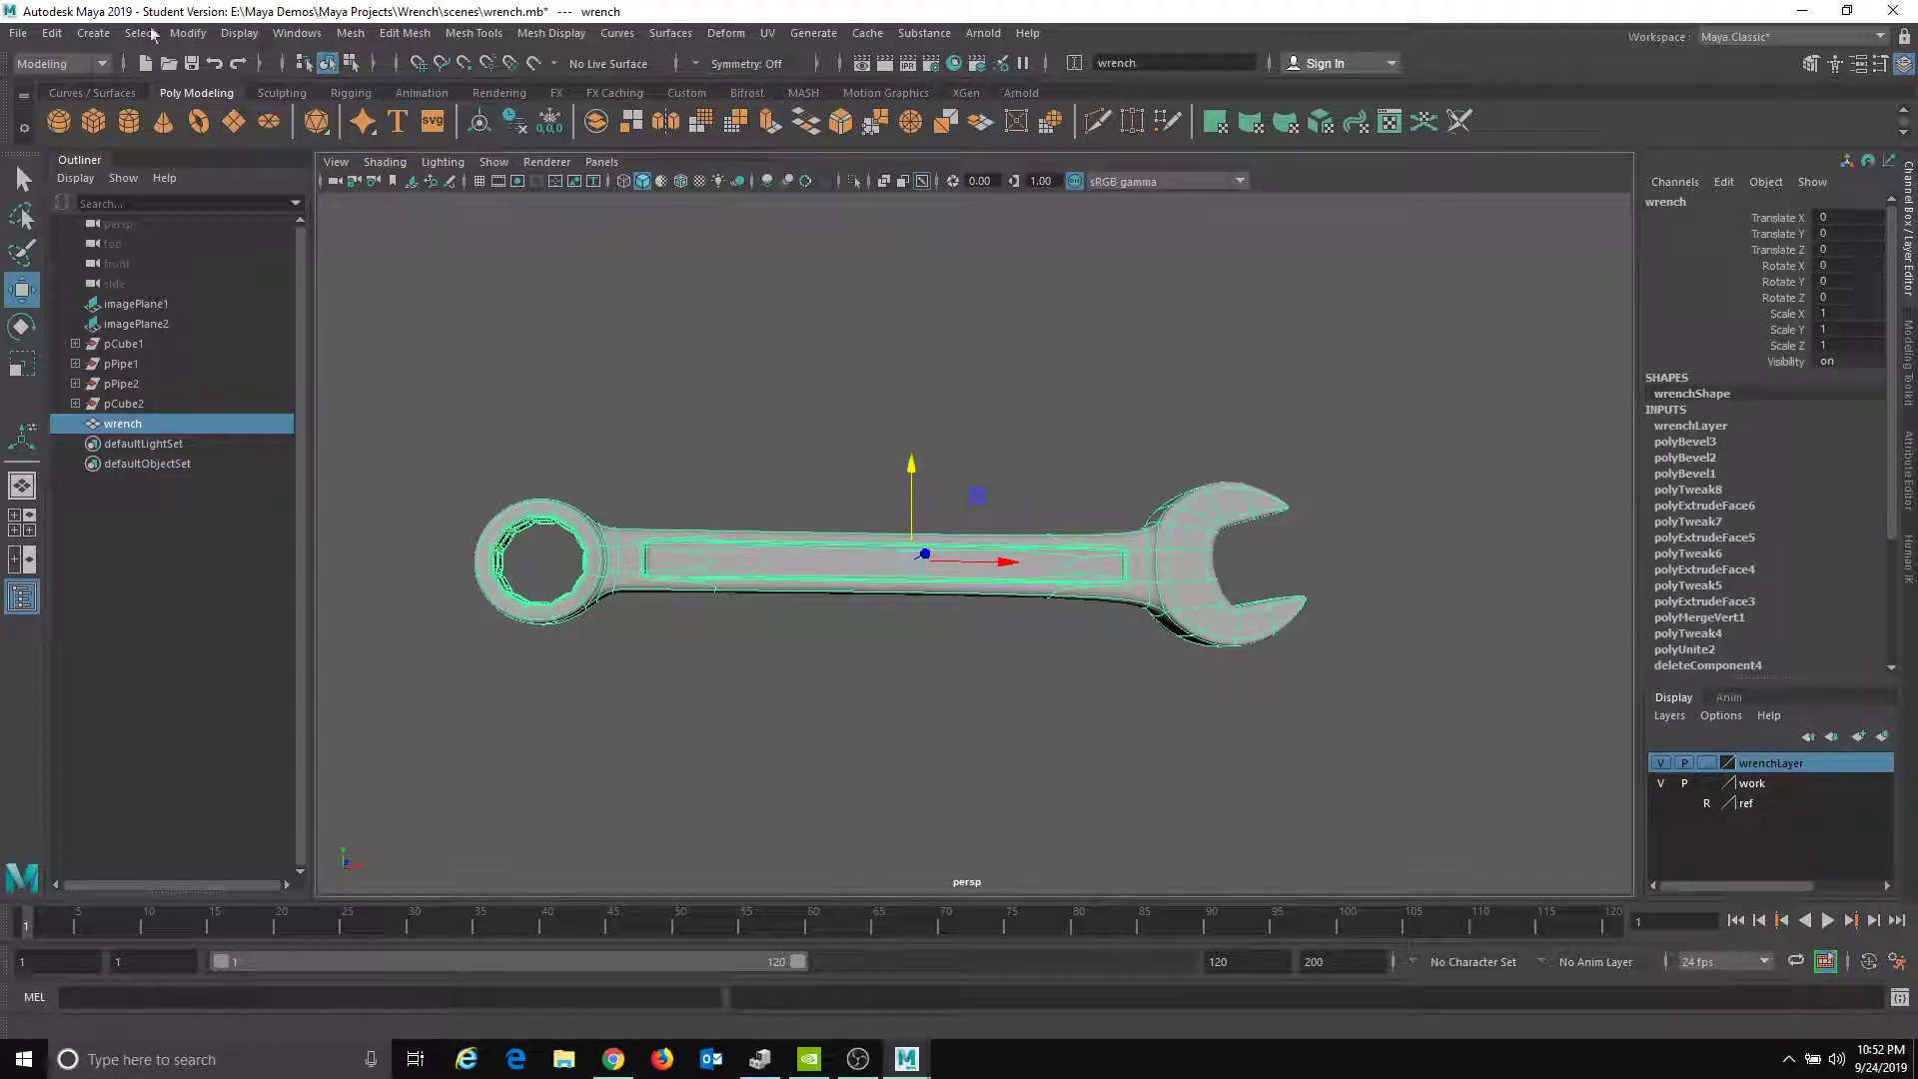
pyautogui.click(52, 33)
pyautogui.moveTo(100, 264)
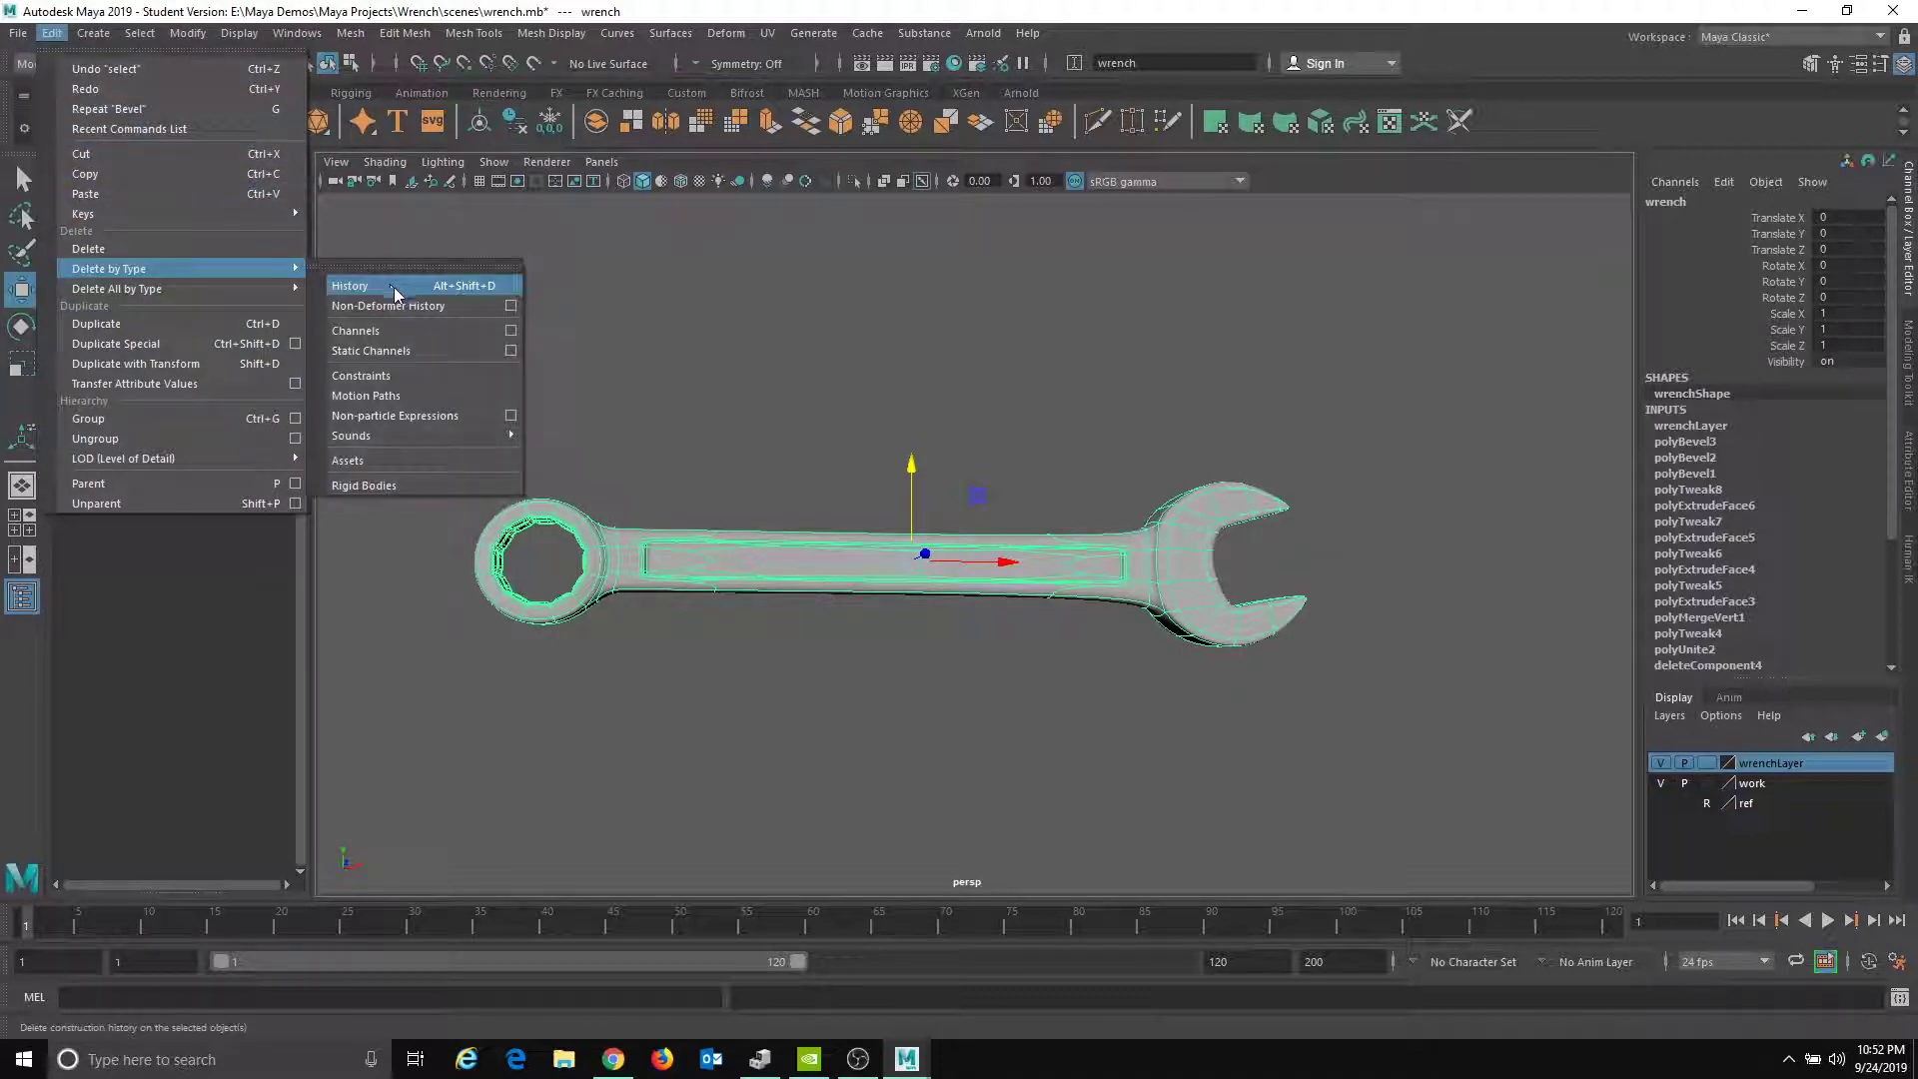
pyautogui.click(393, 290)
pyautogui.click(777, 441)
# - Save the scene under a new Maya Binary file name made of the author's surname followed by wrench, accepting the student-version notice
pyautogui.keyDown('alt'); pyautogui.moveTo(1361, 560); pyautogui.dragTo(1097, 525); pyautogui.keyUp('alt')
pyautogui.click(18, 32)
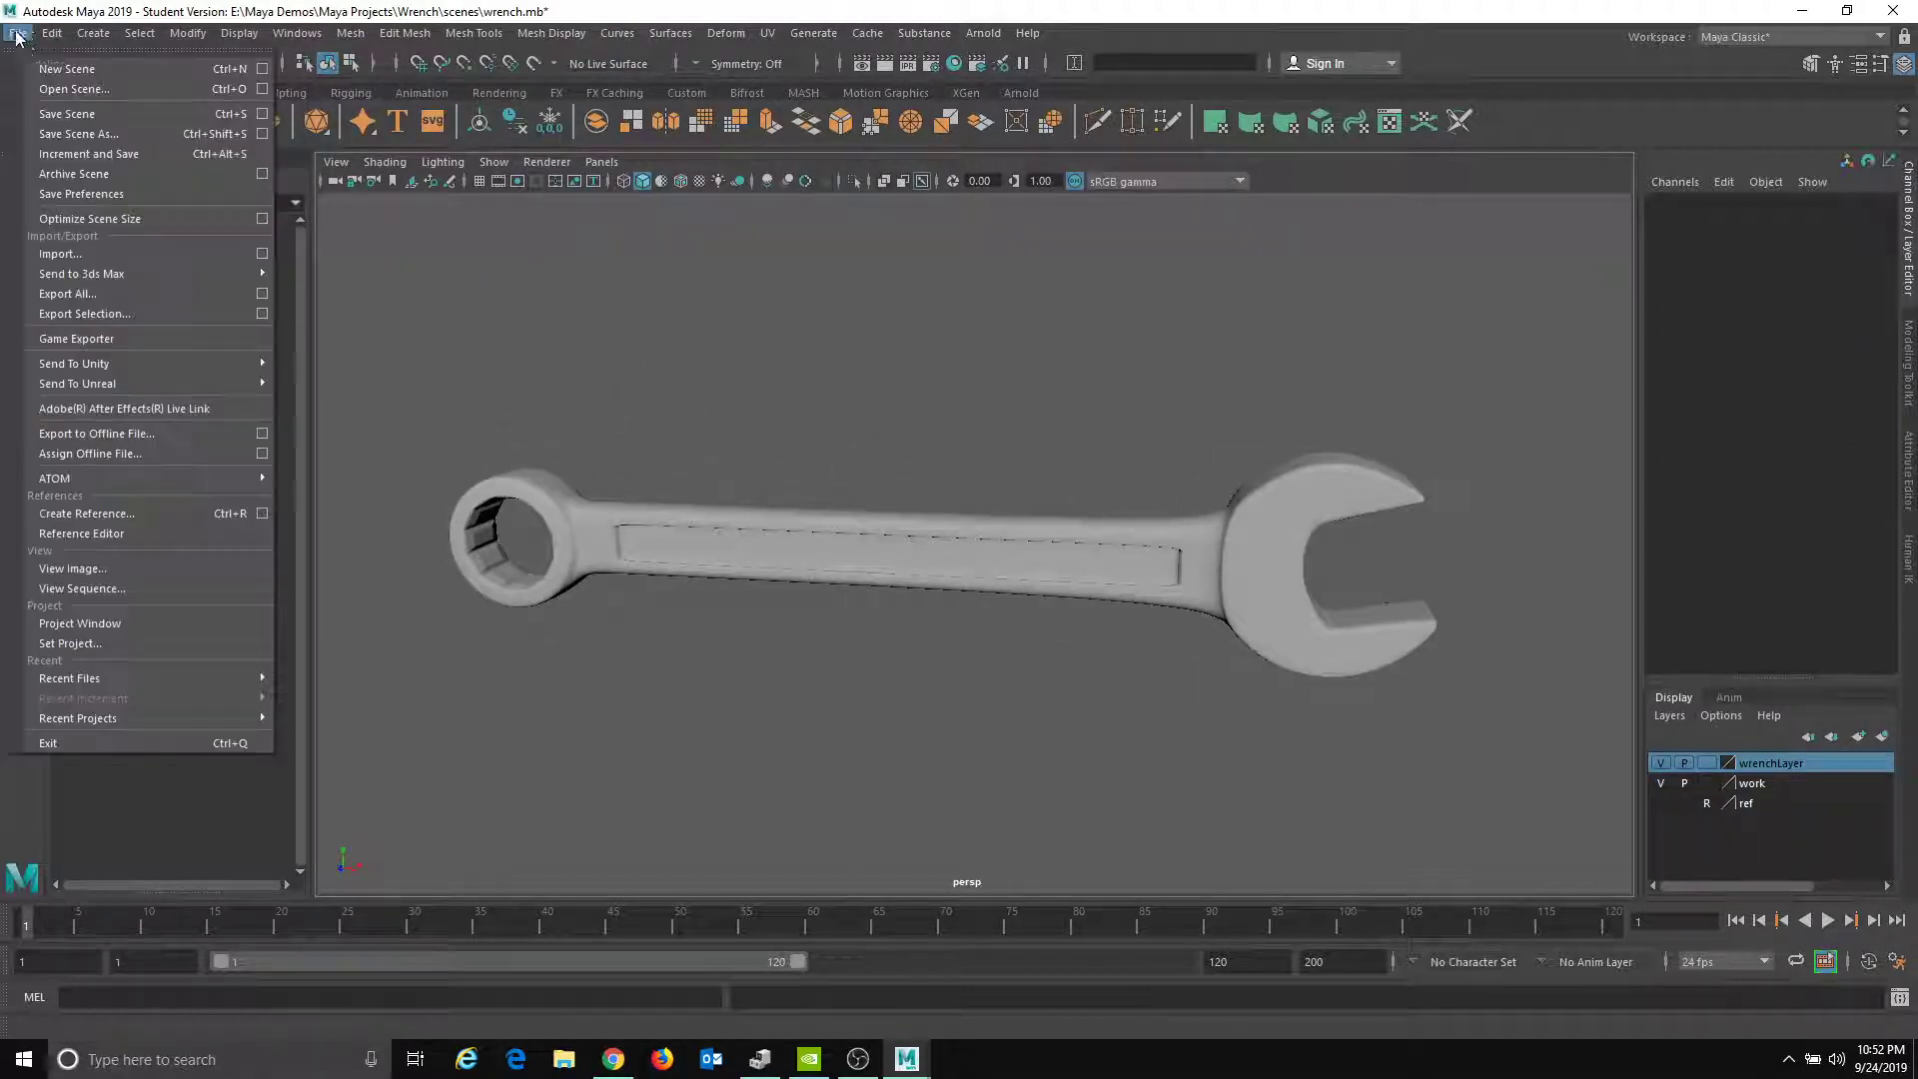
pyautogui.press('Escape')
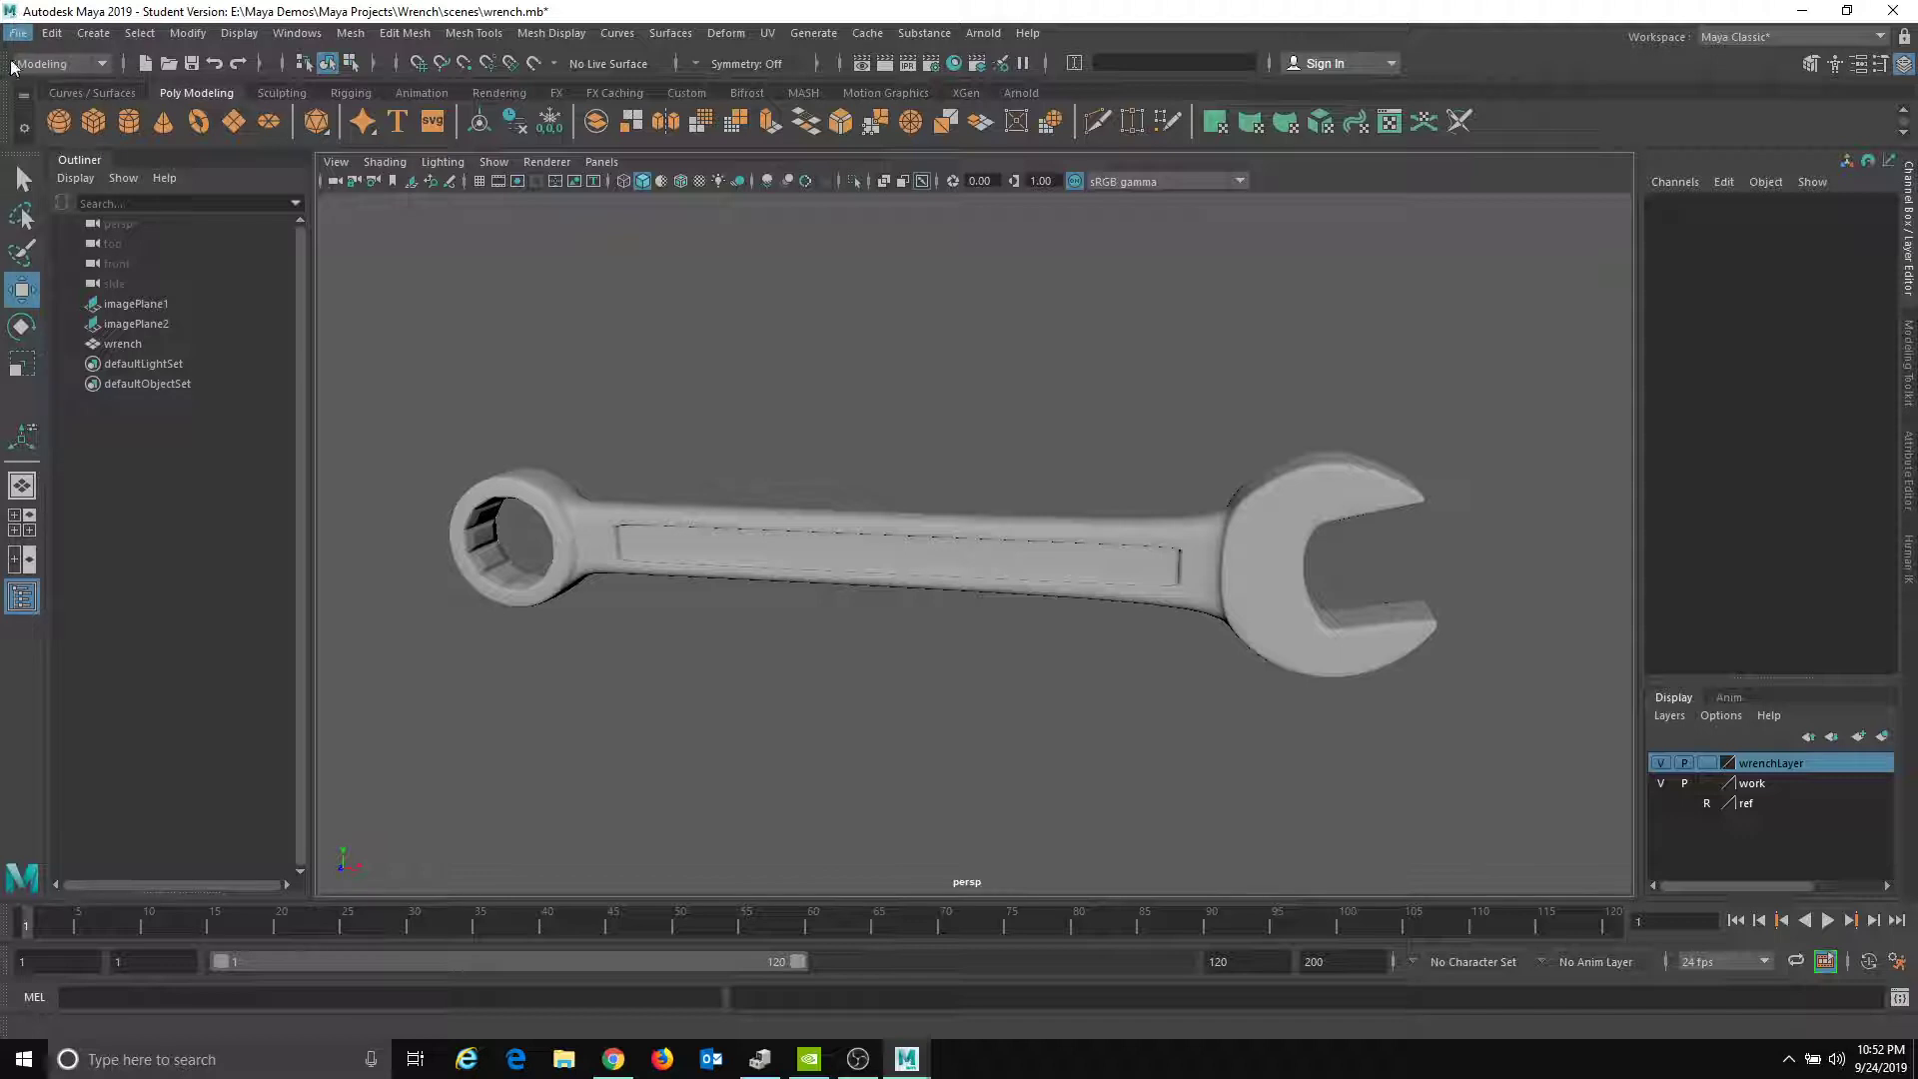
pyautogui.hotkey('ctrl', 'shift', 's')
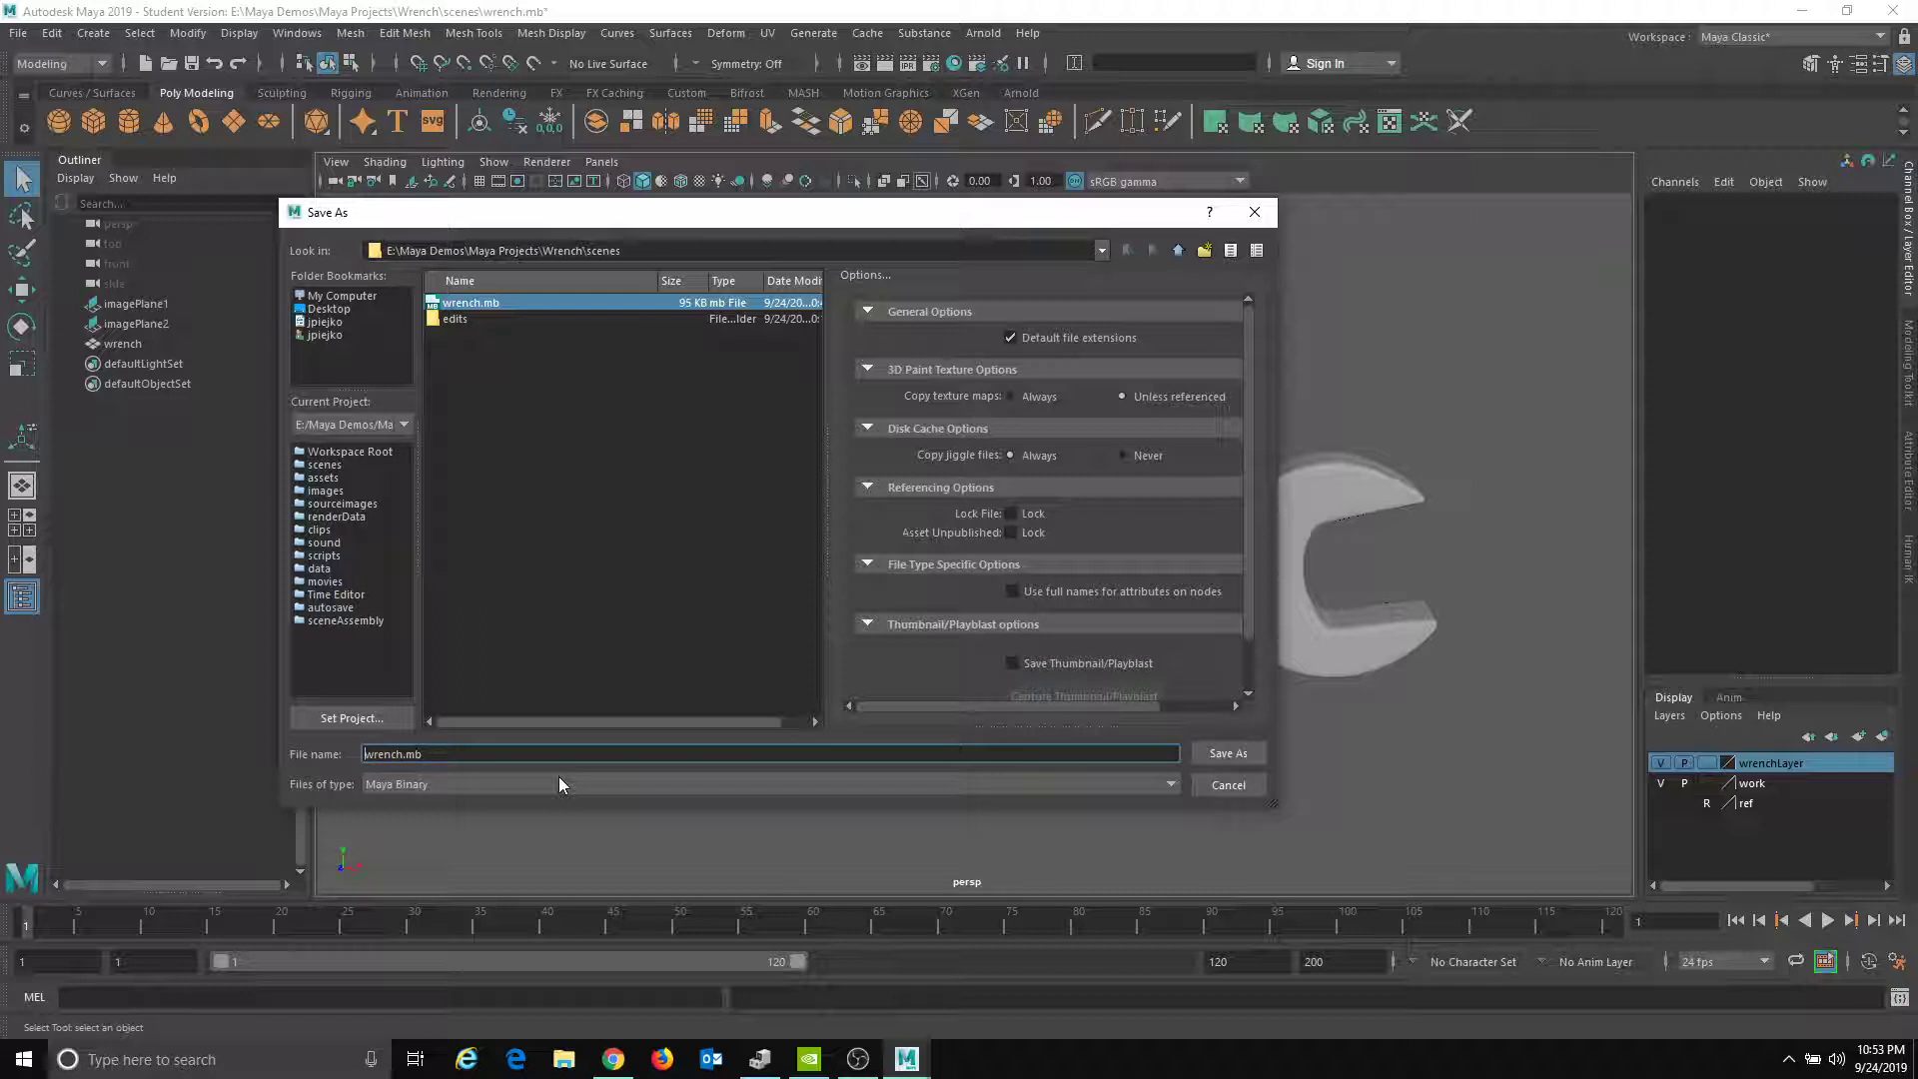
pyautogui.write('Piejko')
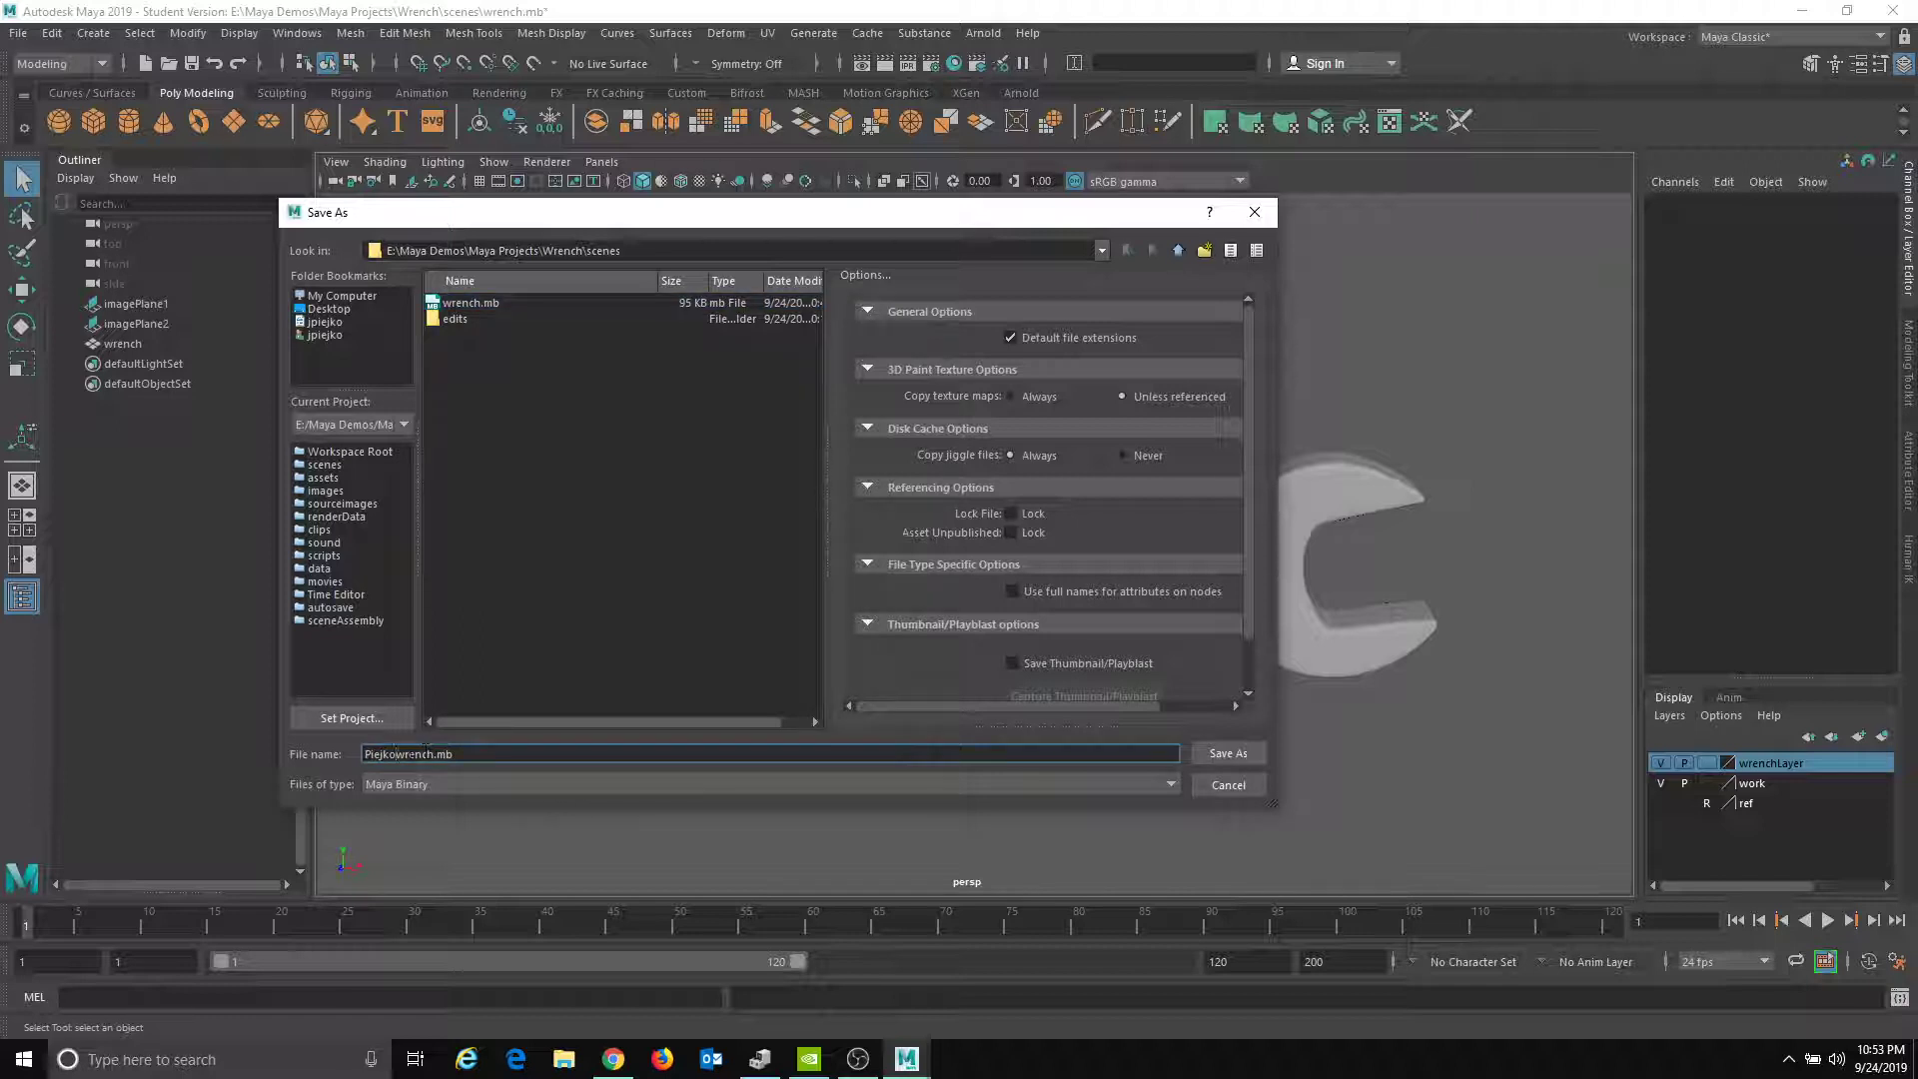
pyautogui.click(1216, 756)
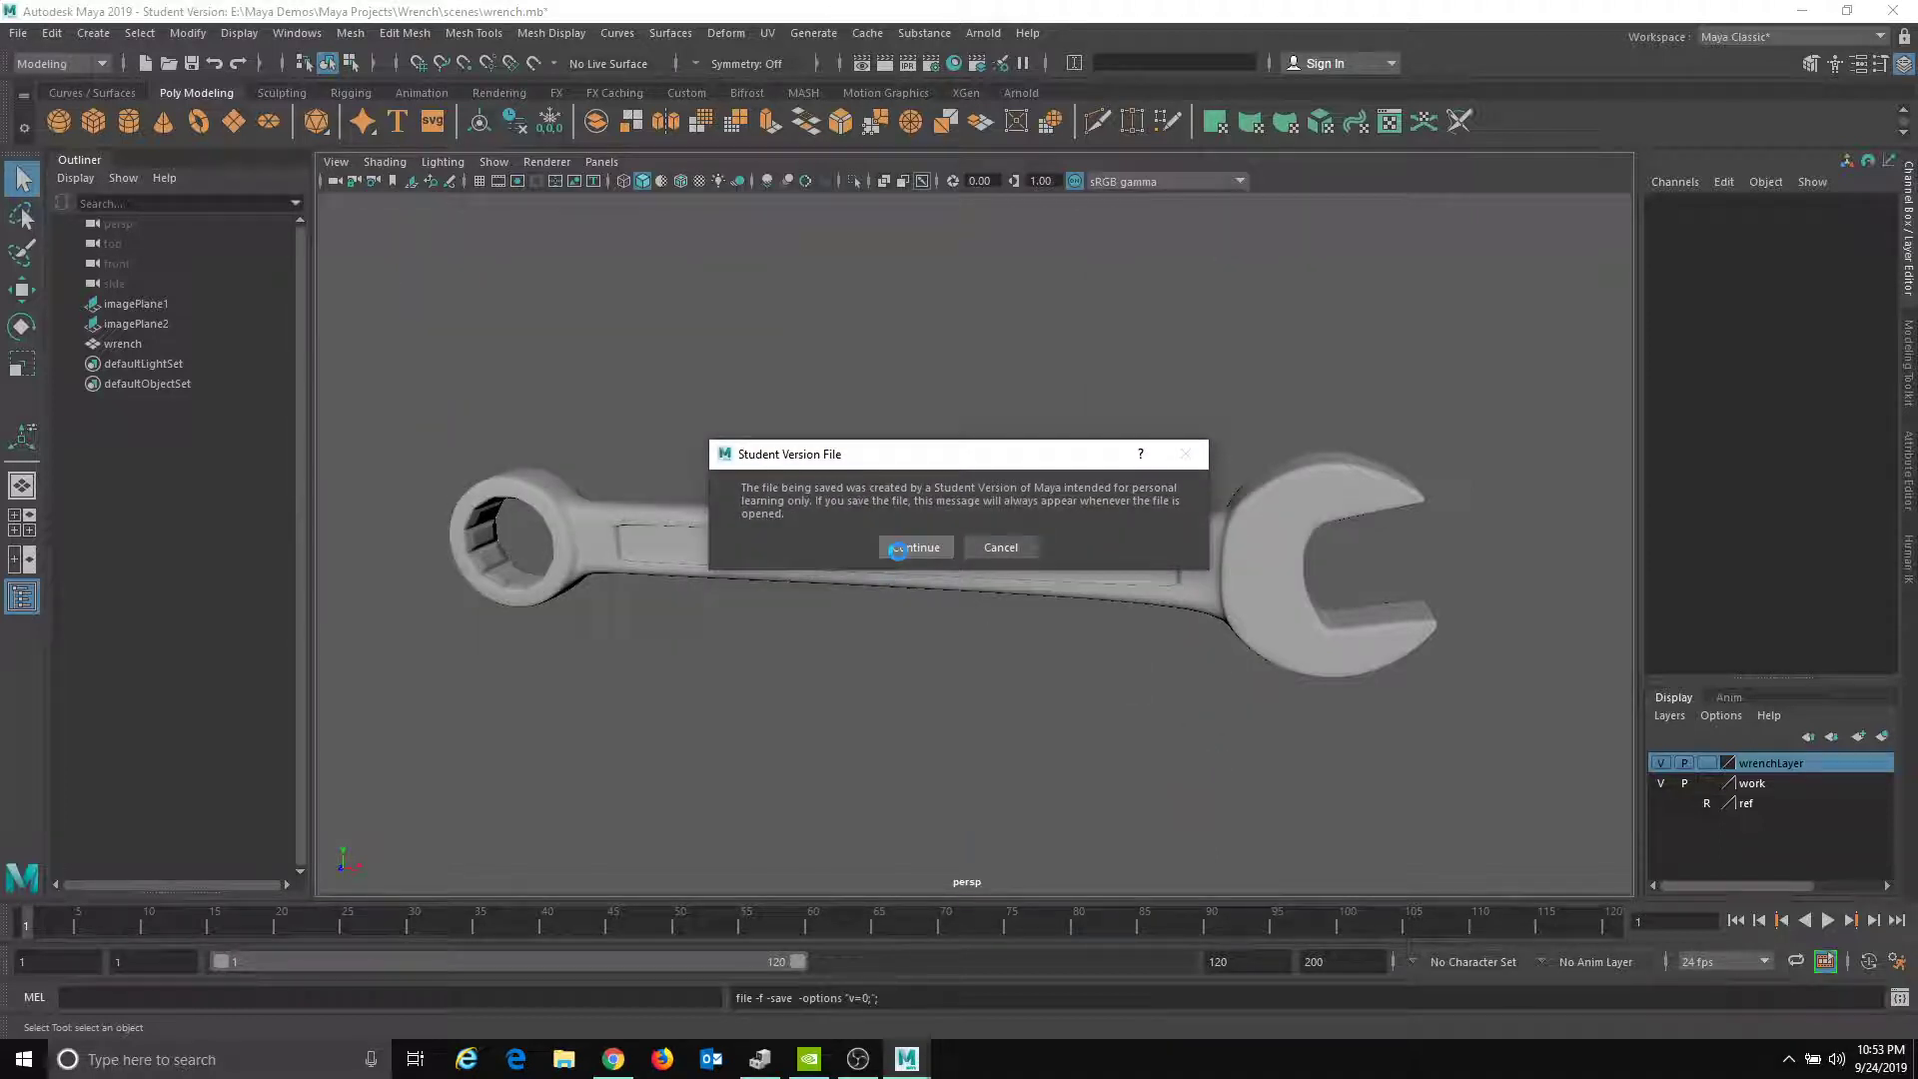
pyautogui.click(897, 548)
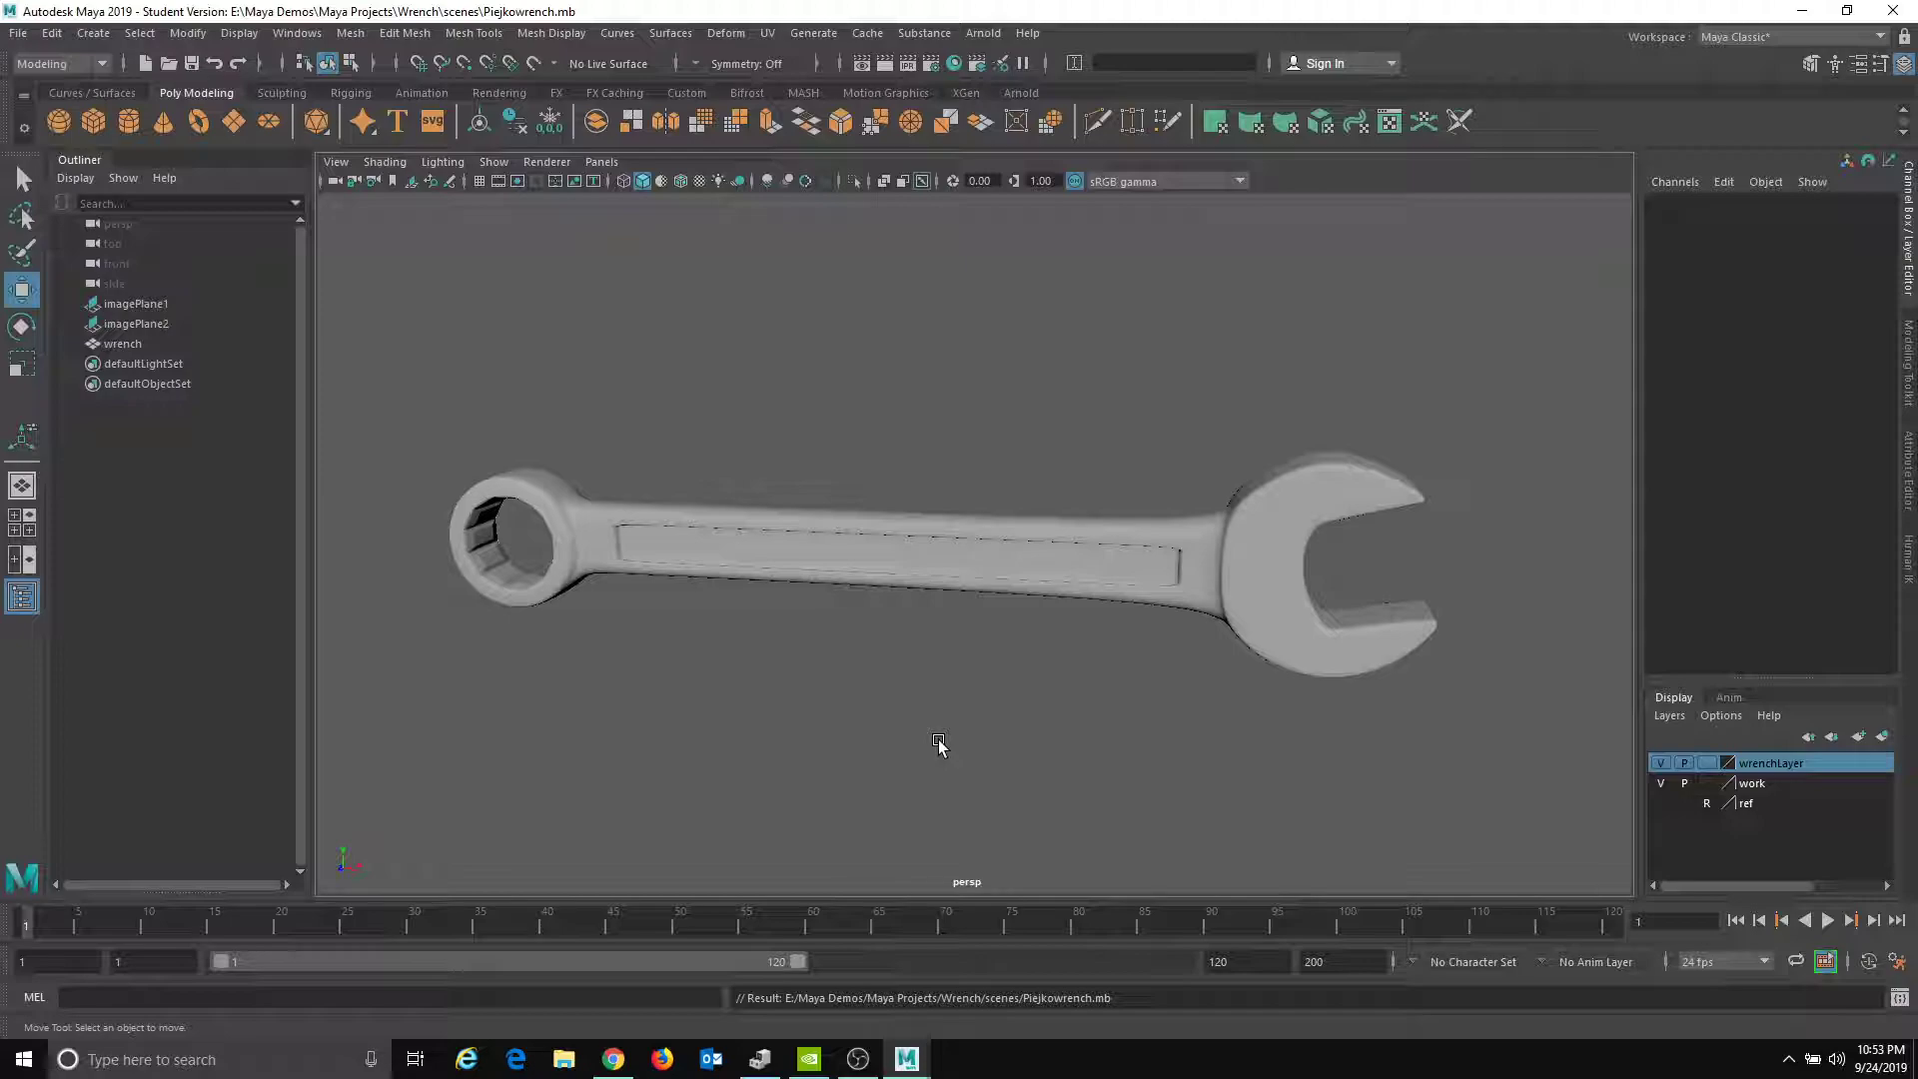